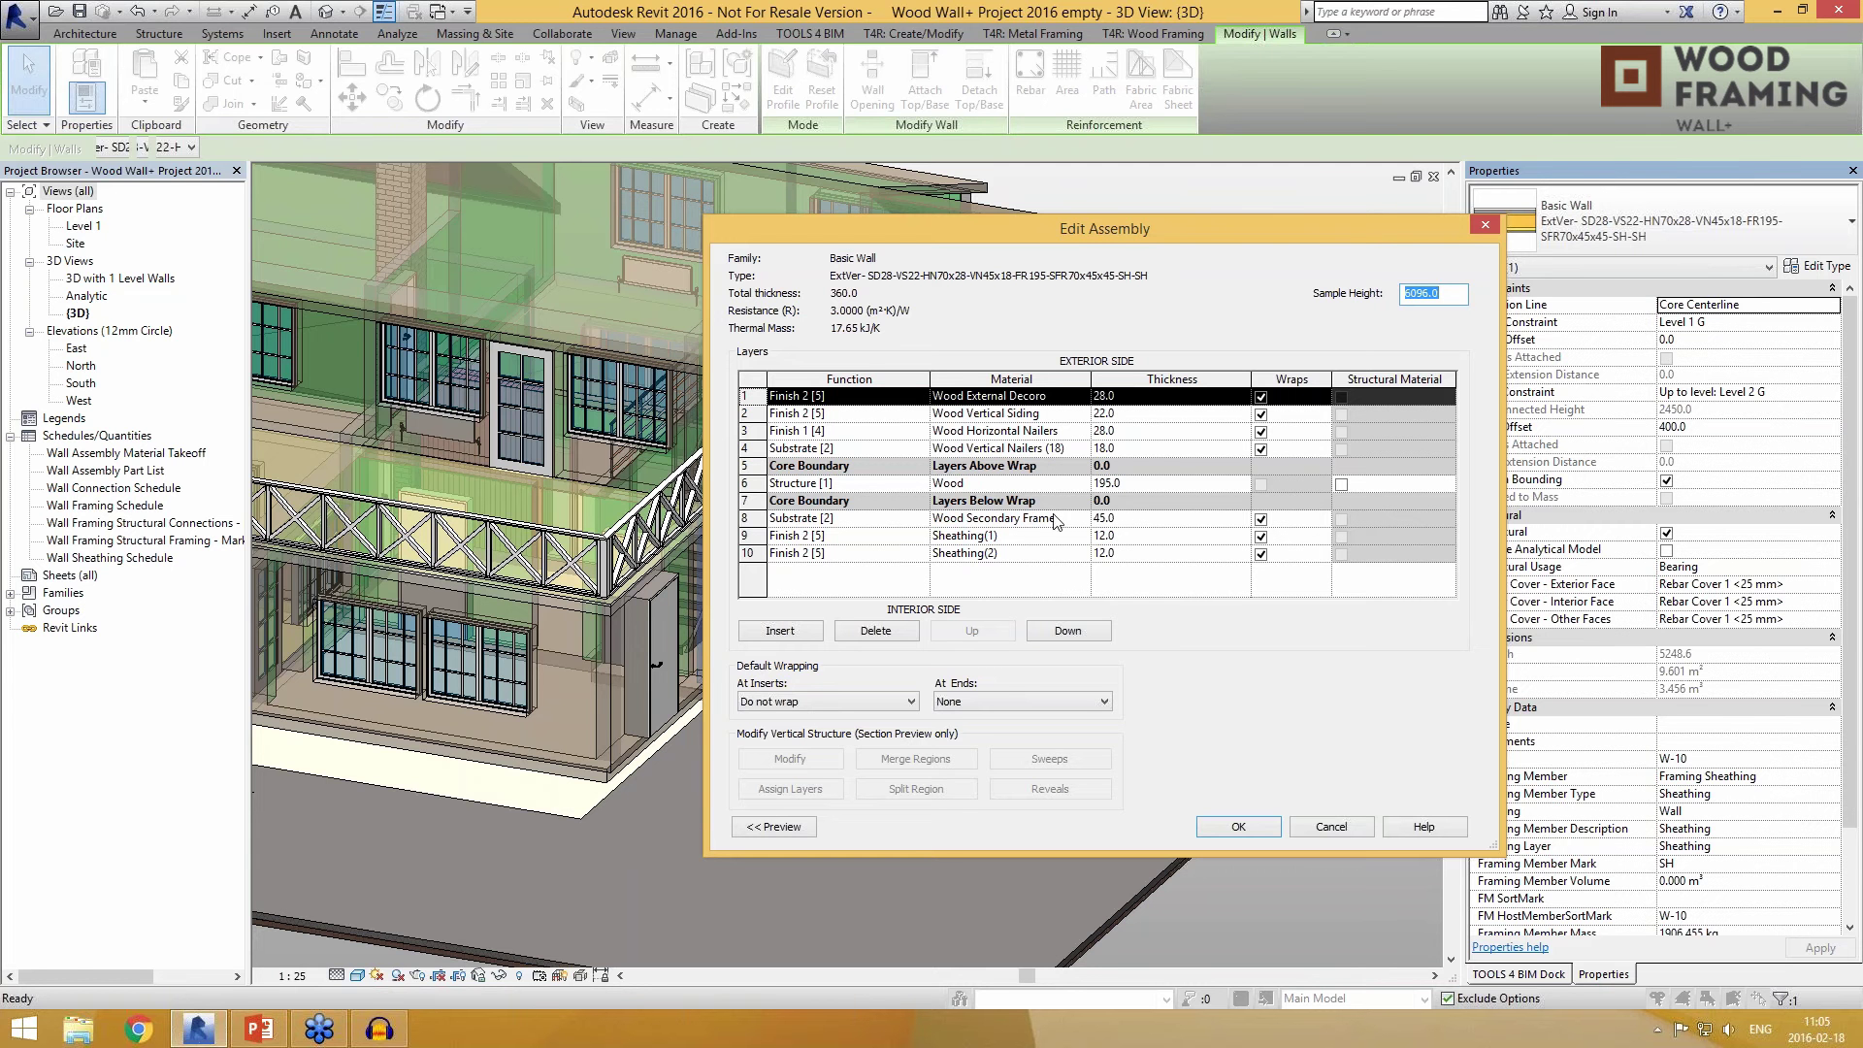
Step: Examine the materials and thicknesses of the structural core and exterior layers in the exterior wall's assembly
left_click(968, 485)
left_click(971, 486)
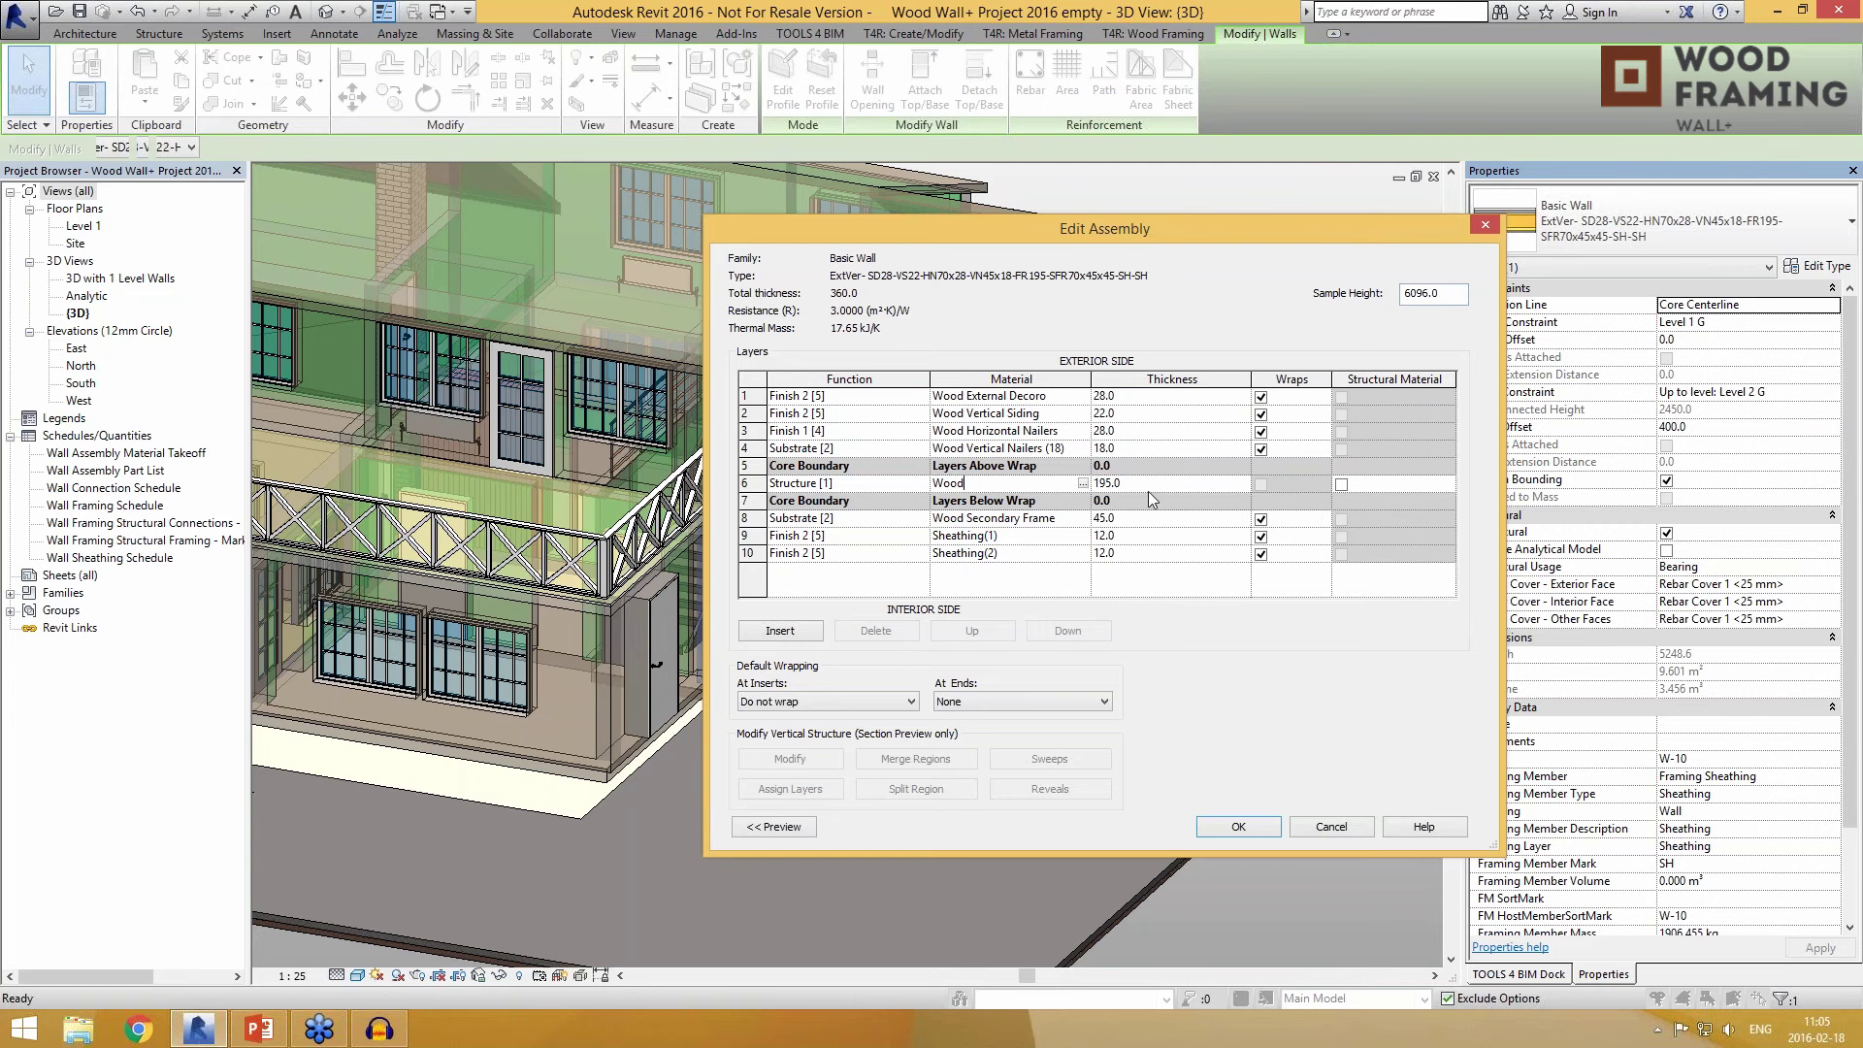
left_click(1124, 485)
left_click(1145, 450)
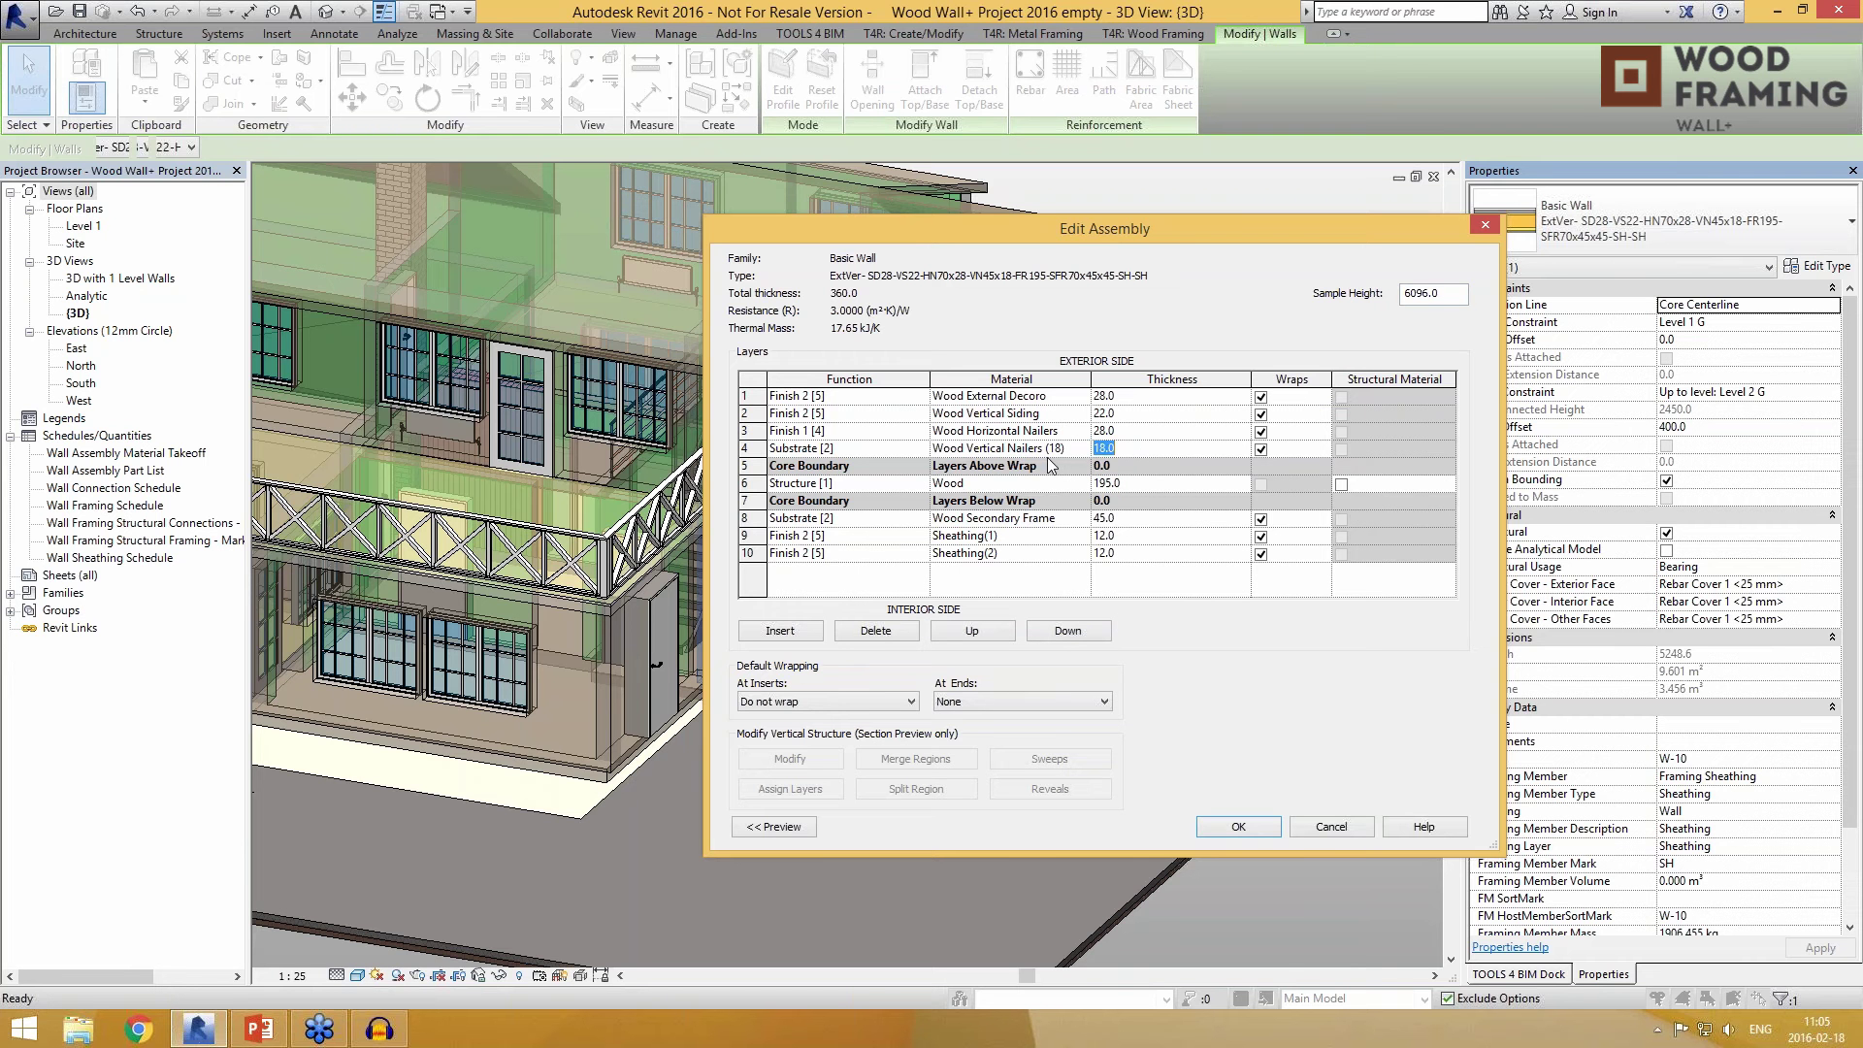
left_click(1142, 431)
key("Up")
left_click(1131, 397)
left_click(1132, 413)
left_click(1132, 400)
Step: Check the thicknesses of the secondary frame and both sheathing layers, and close the wall type's settings
left_click(1128, 519)
left_click(1143, 536)
left_click(1141, 553)
left_click(1254, 827)
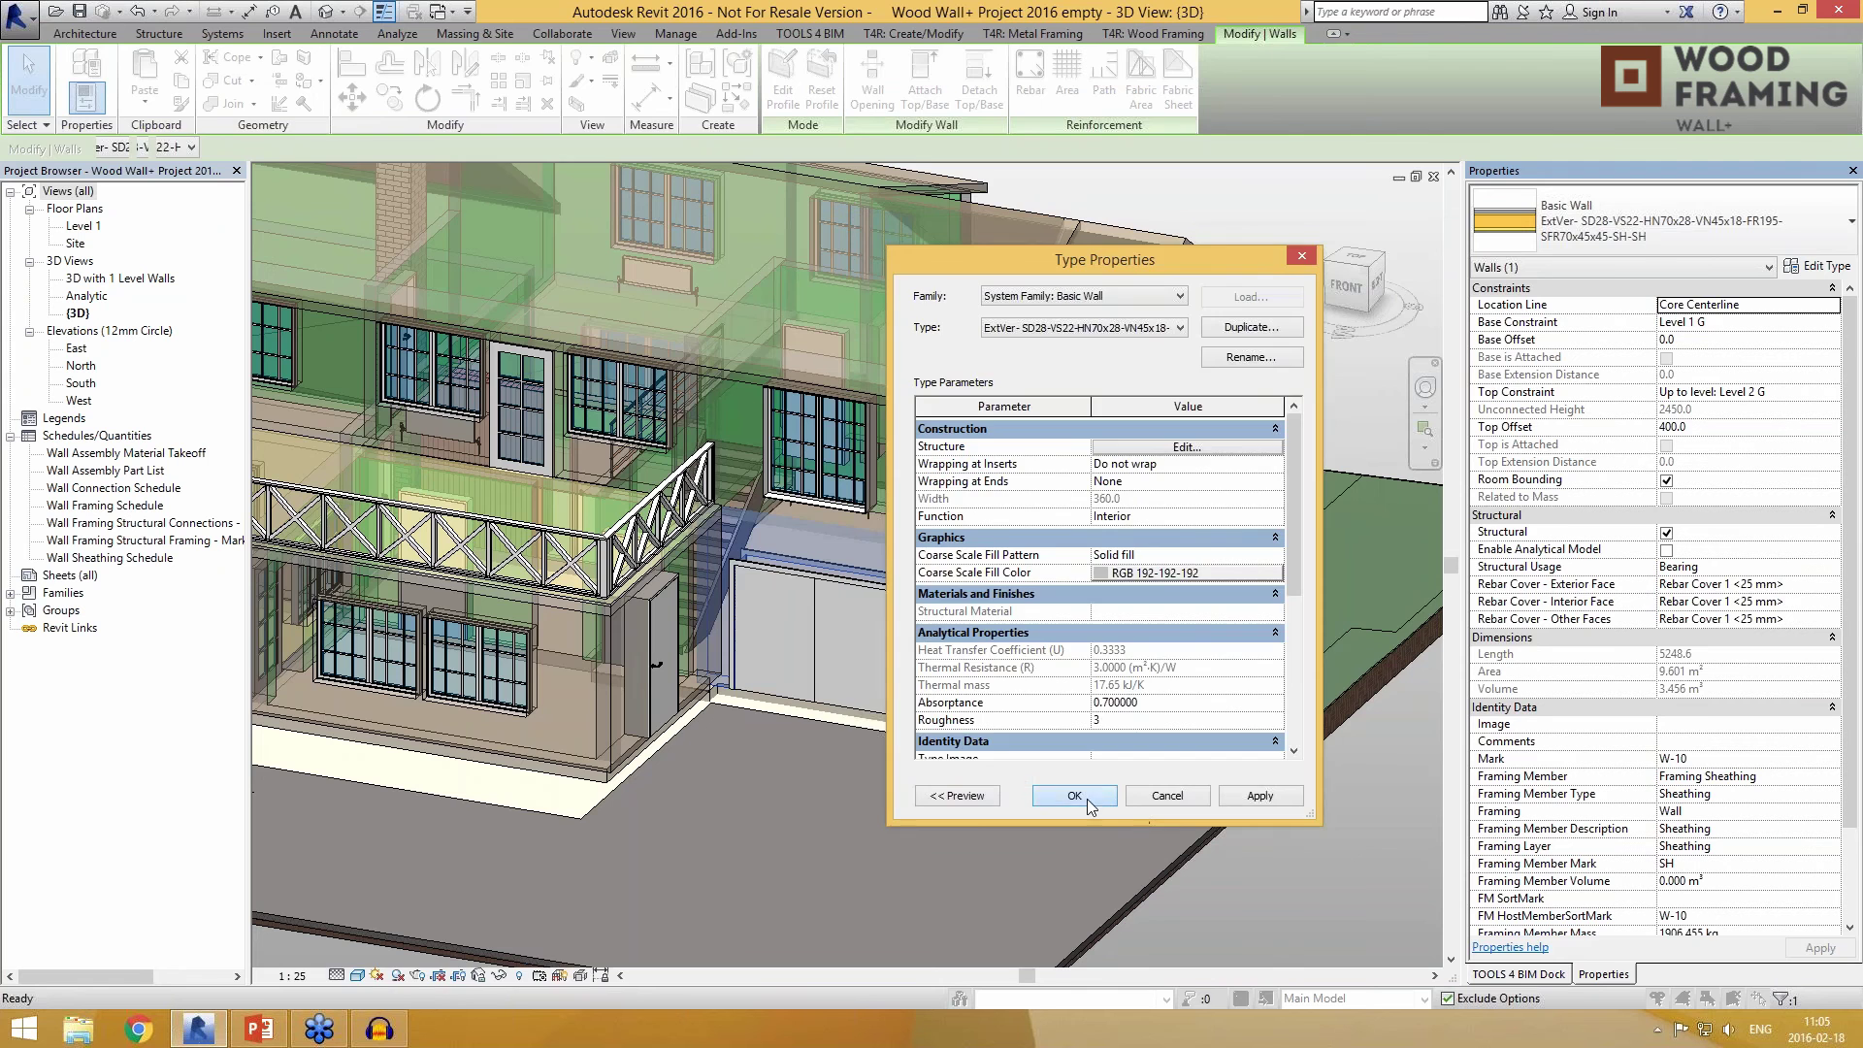
left_click(1085, 798)
left_click(1330, 872)
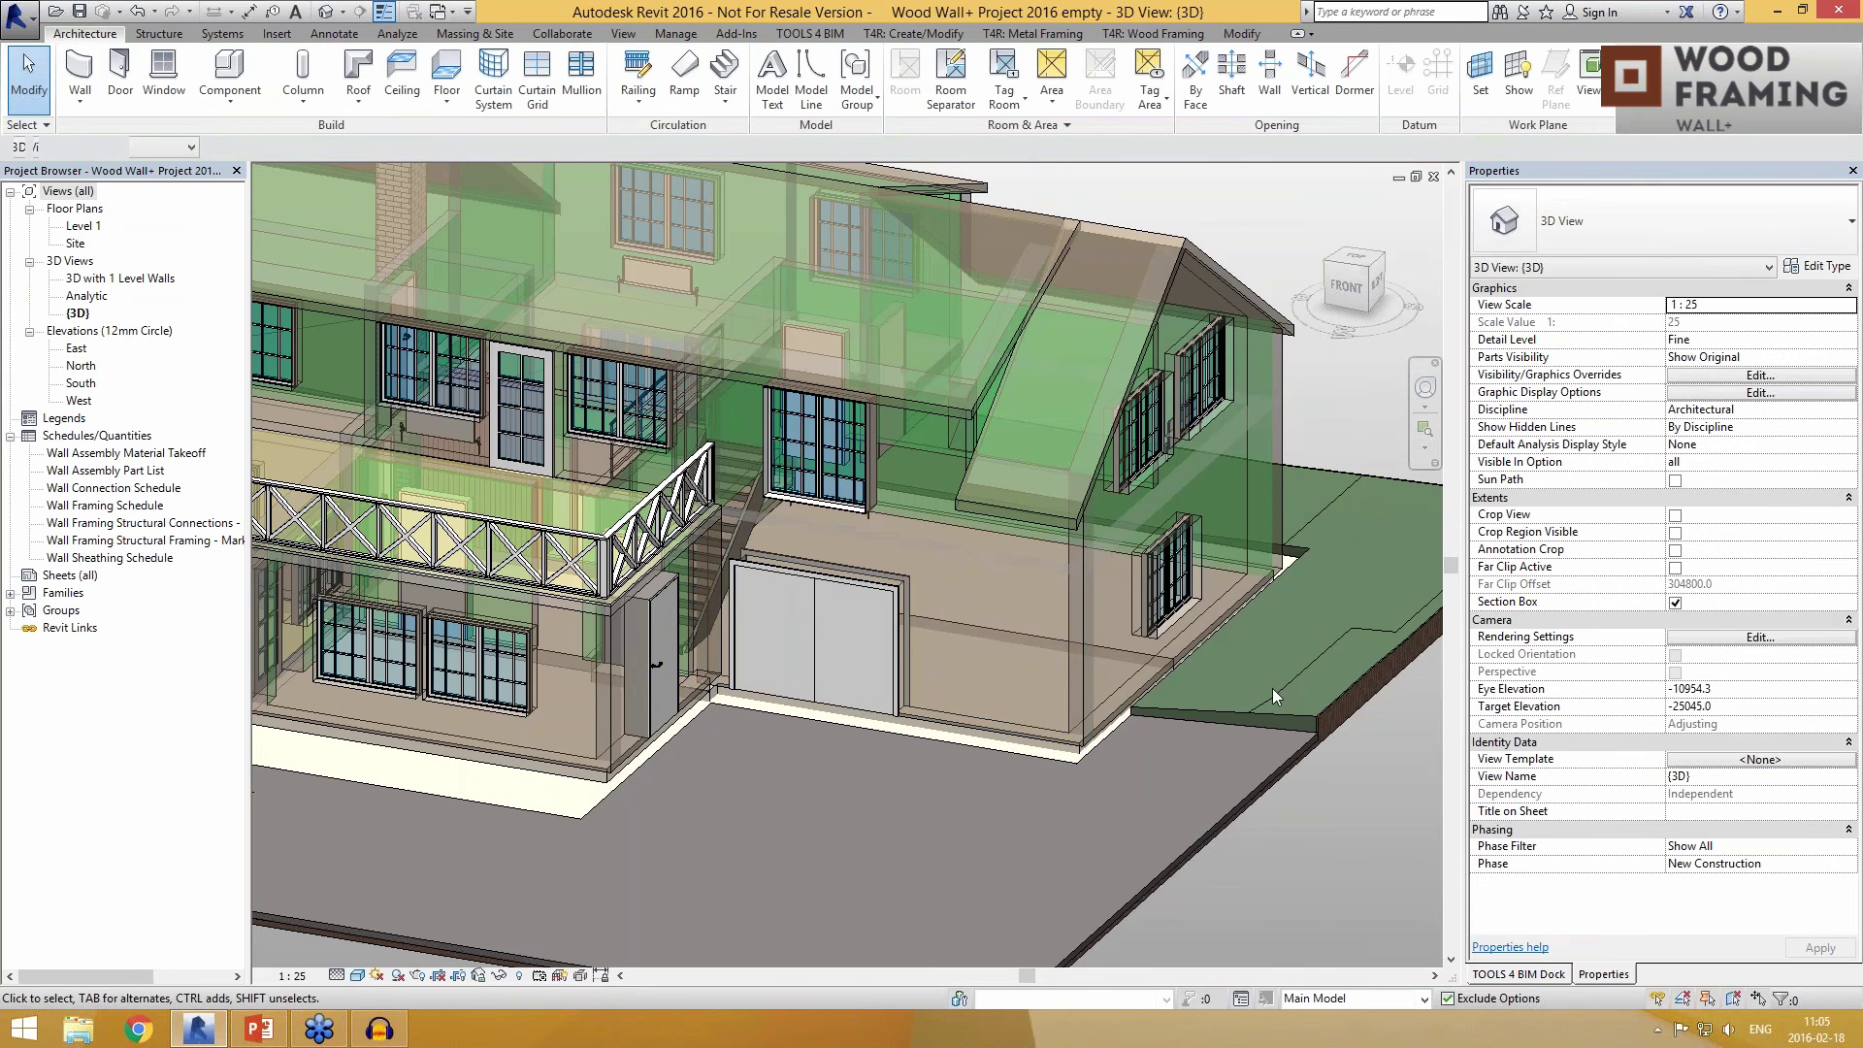
Step: Show the Tools 4 BIM dock and float the Wood Framing Wall+ toolset over the 3D view
middle_click_drag(1281, 691, 1221, 763, "shift")
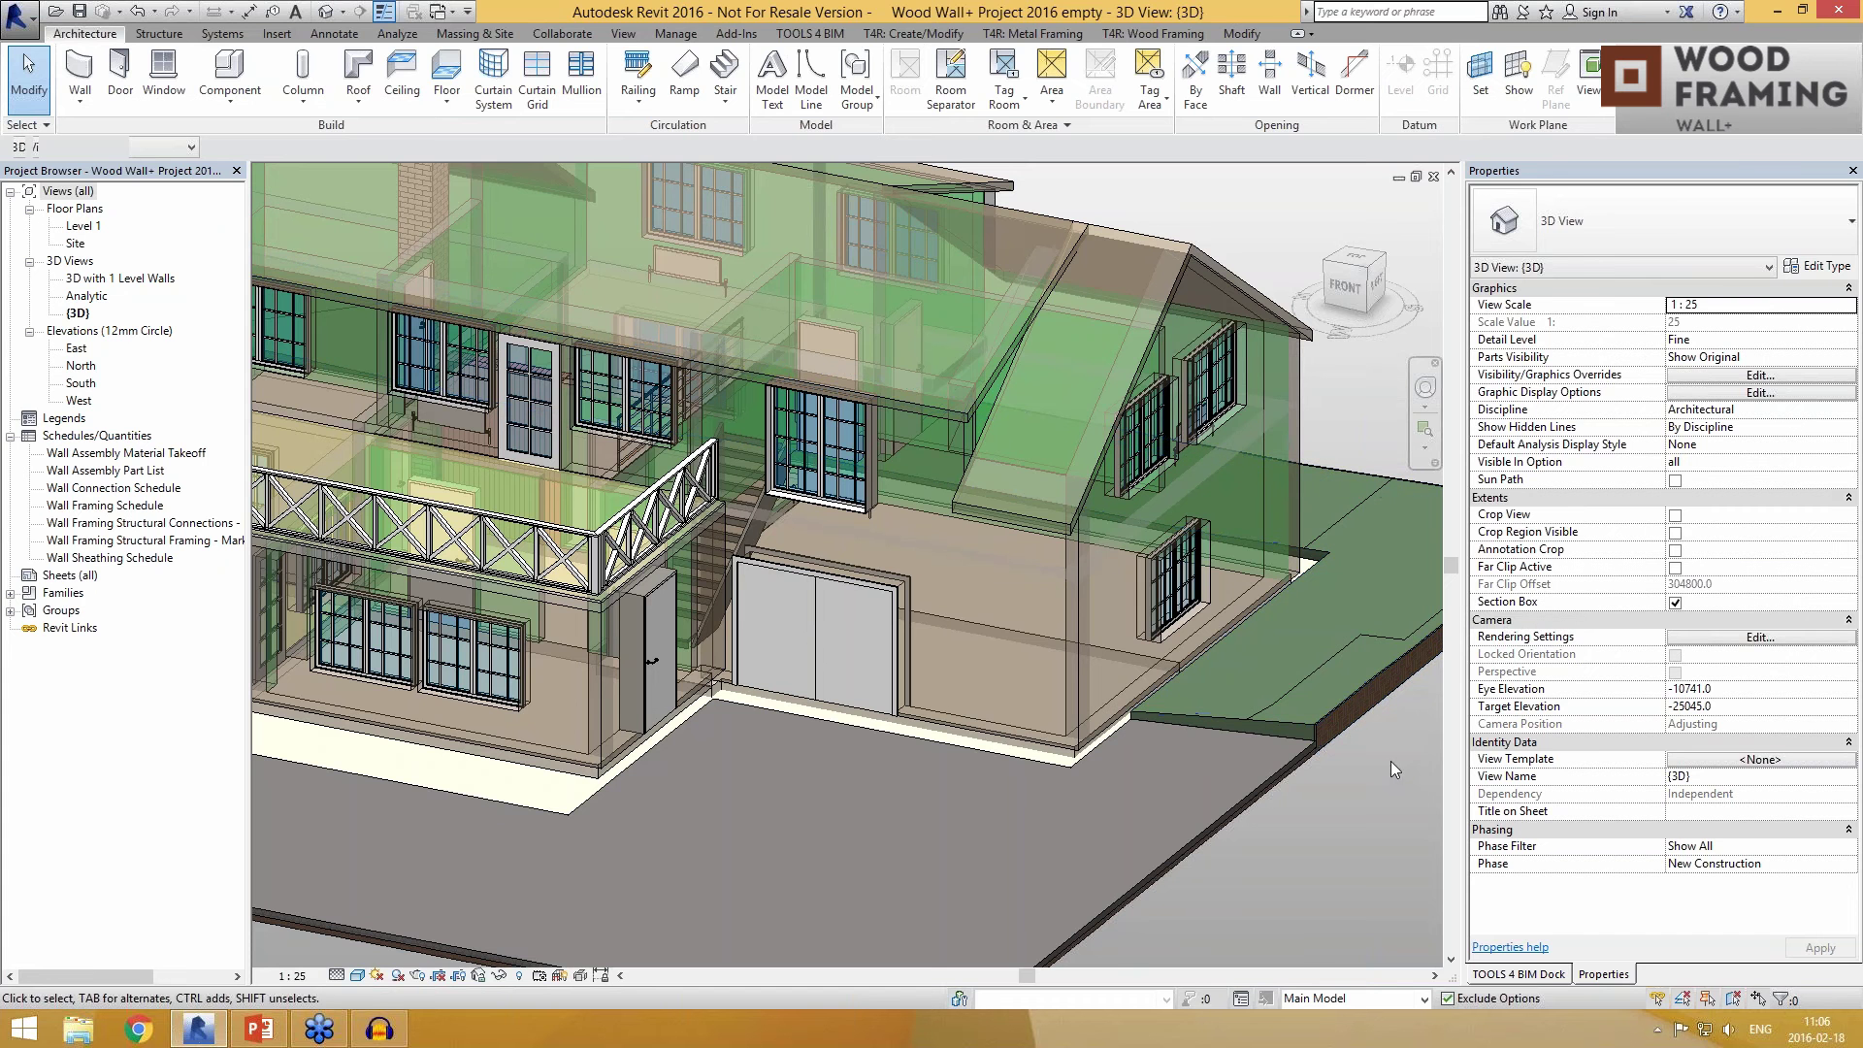
left_click(1537, 978)
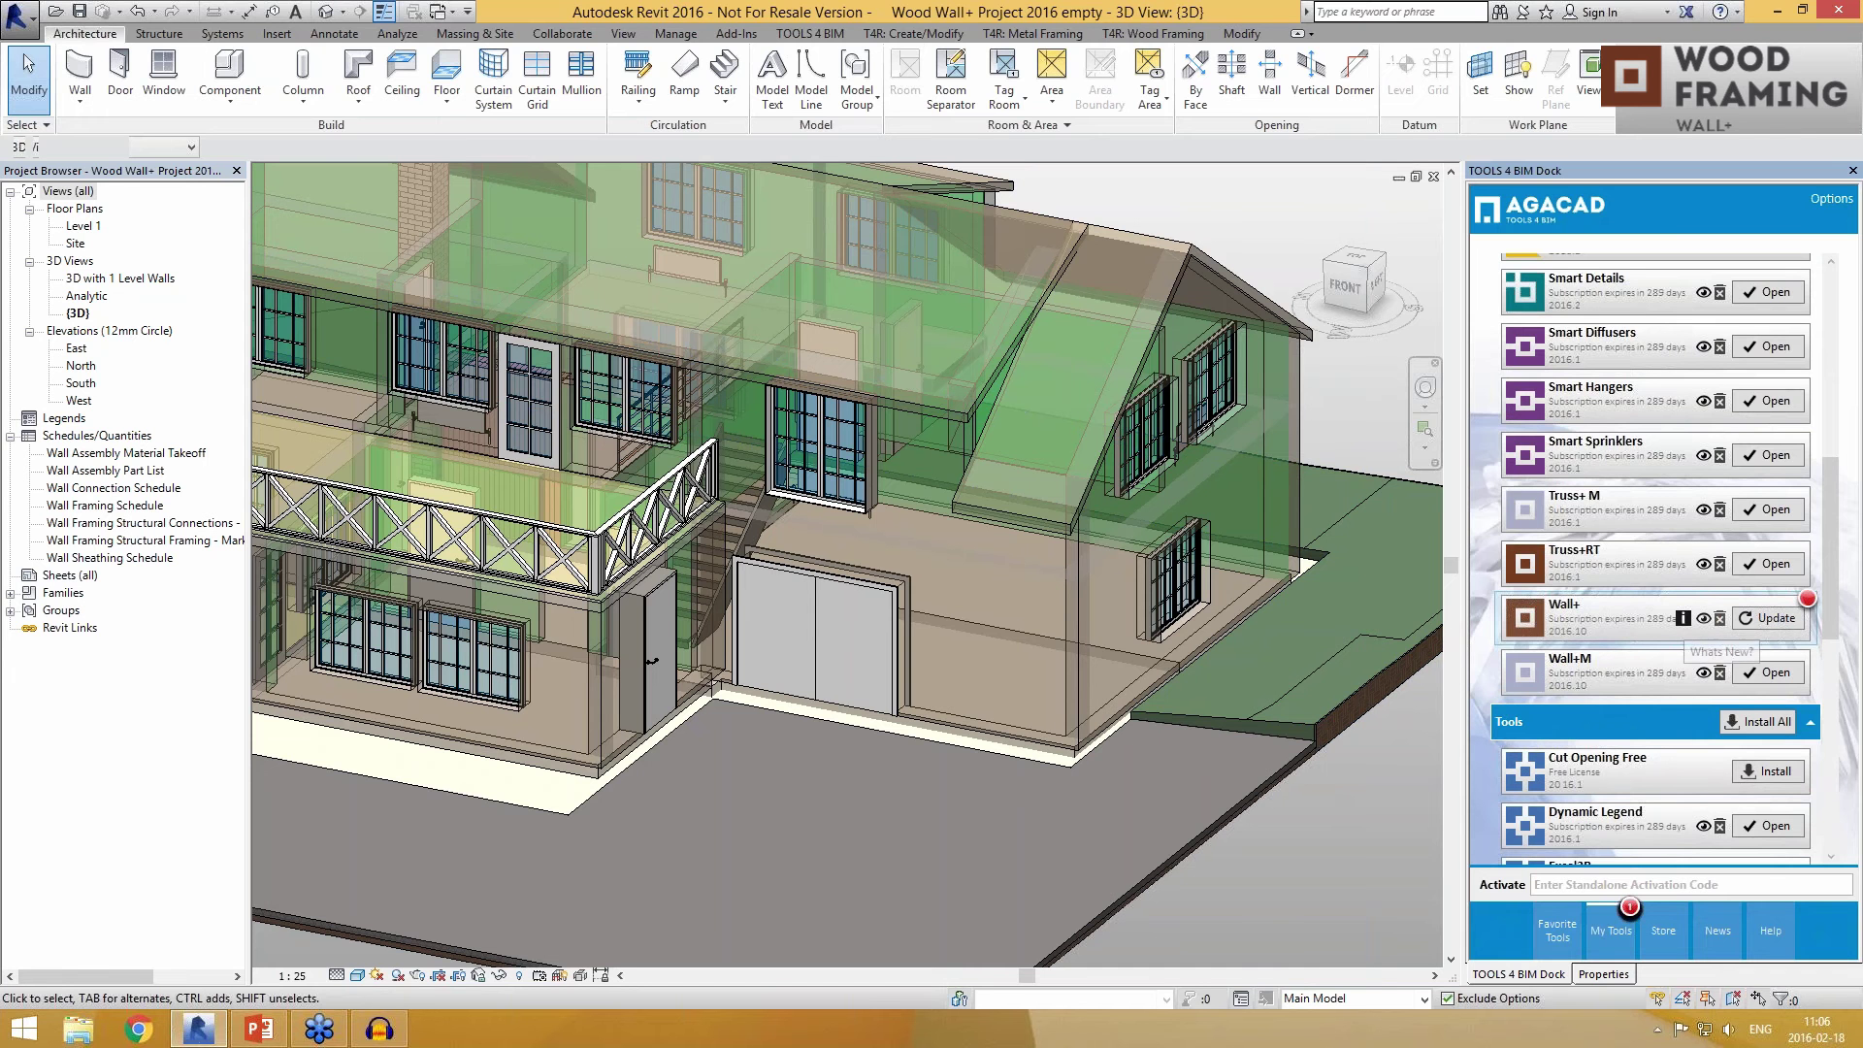
left_click(1151, 33)
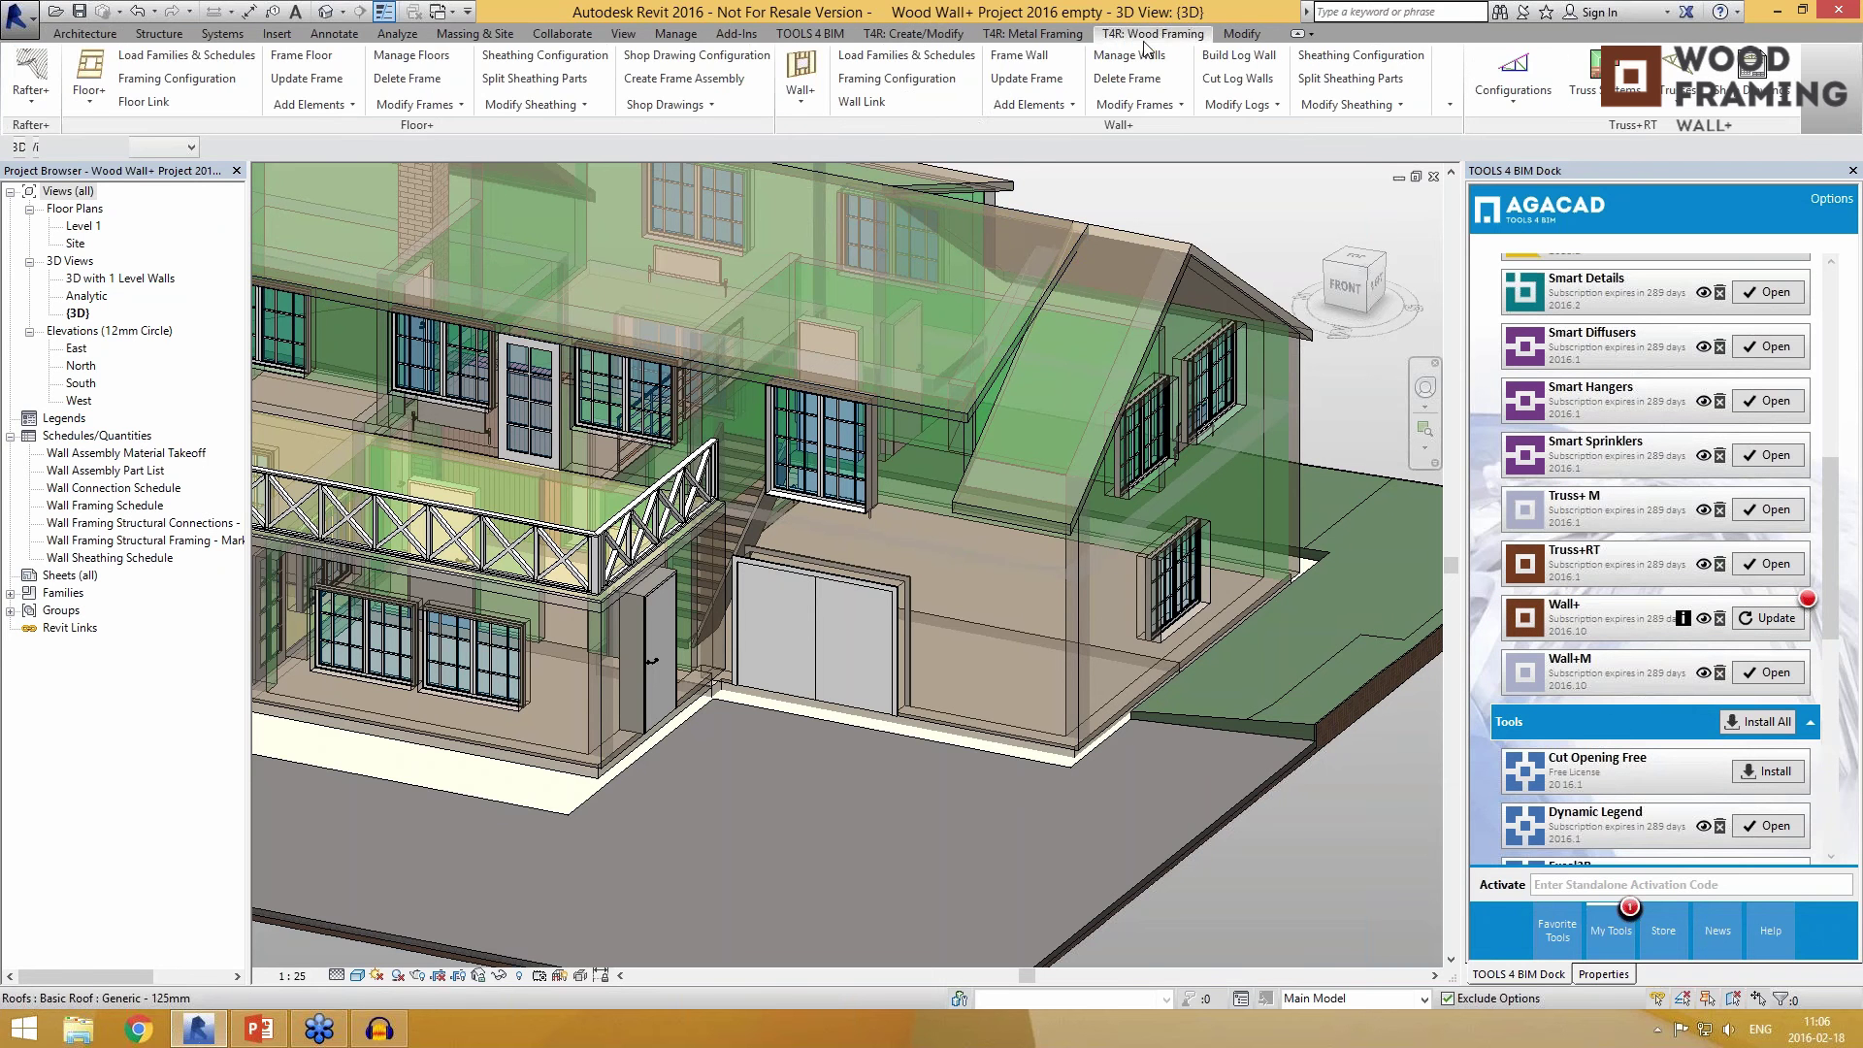
left_click_drag(969, 130, 720, 247)
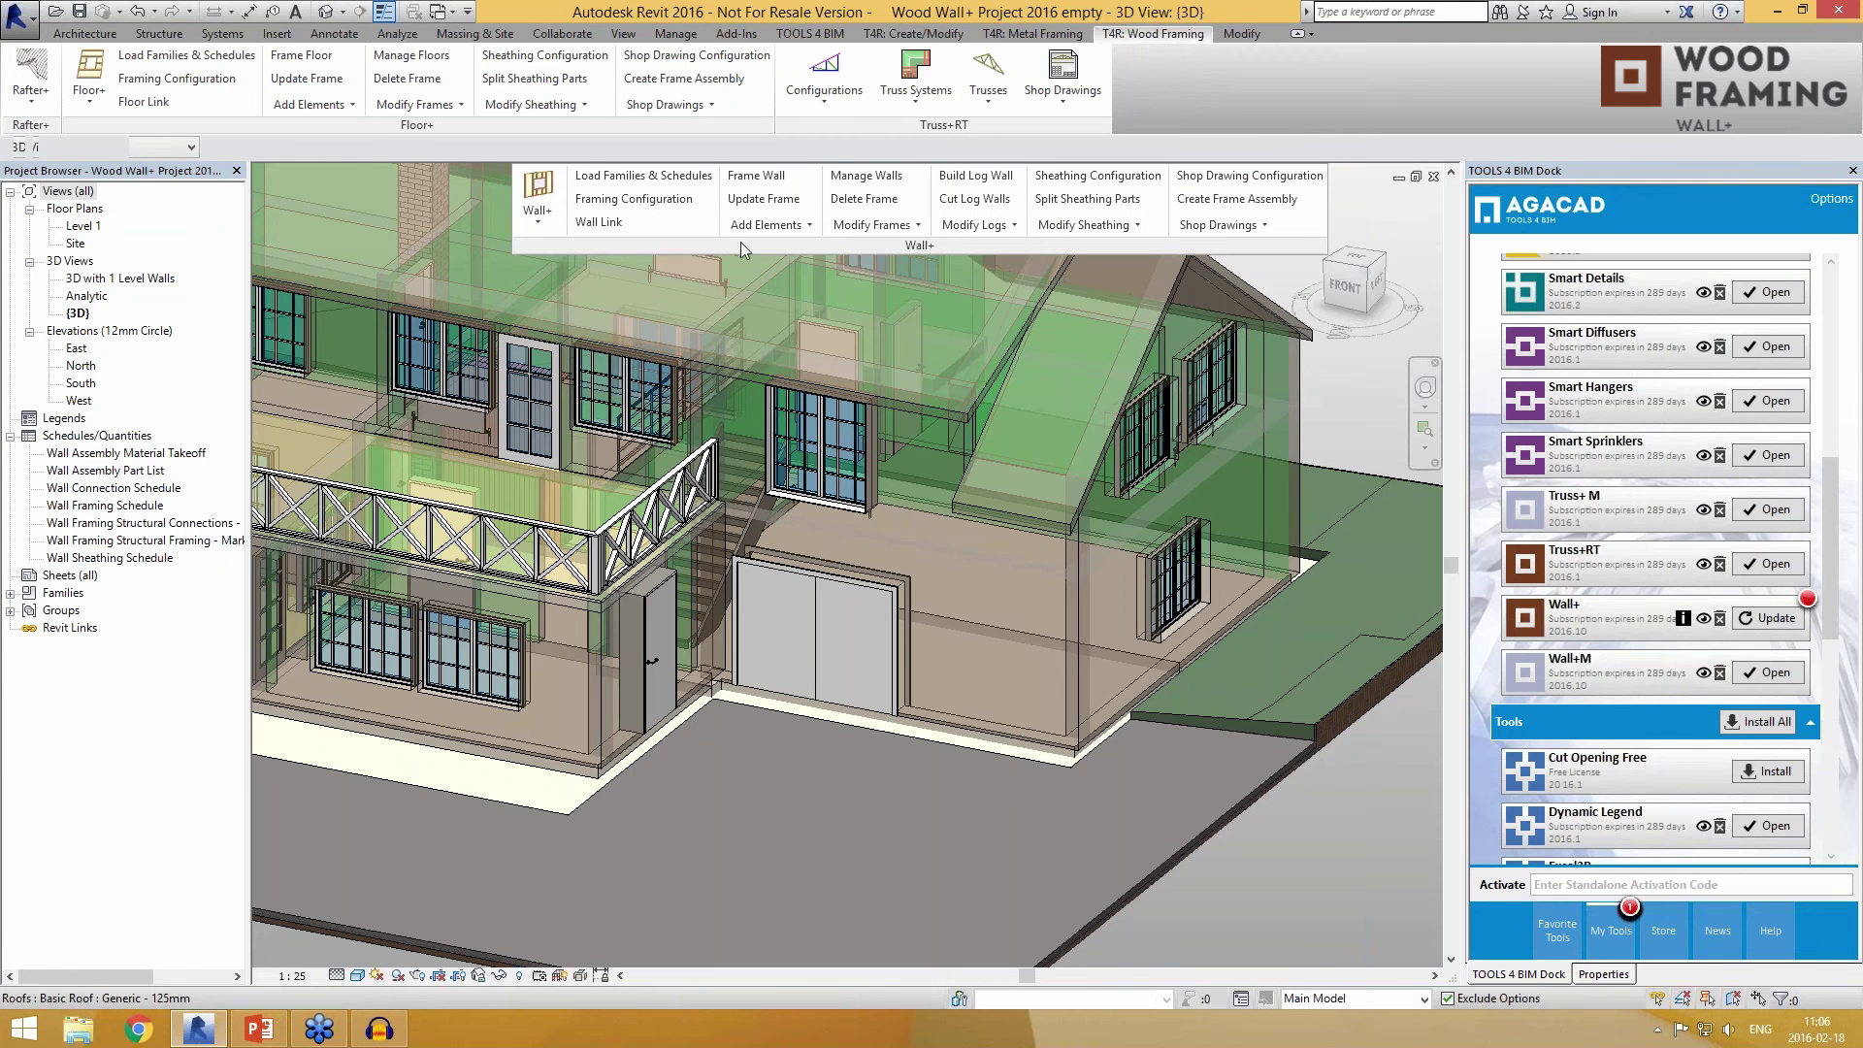
left_click_drag(742, 242, 582, 255)
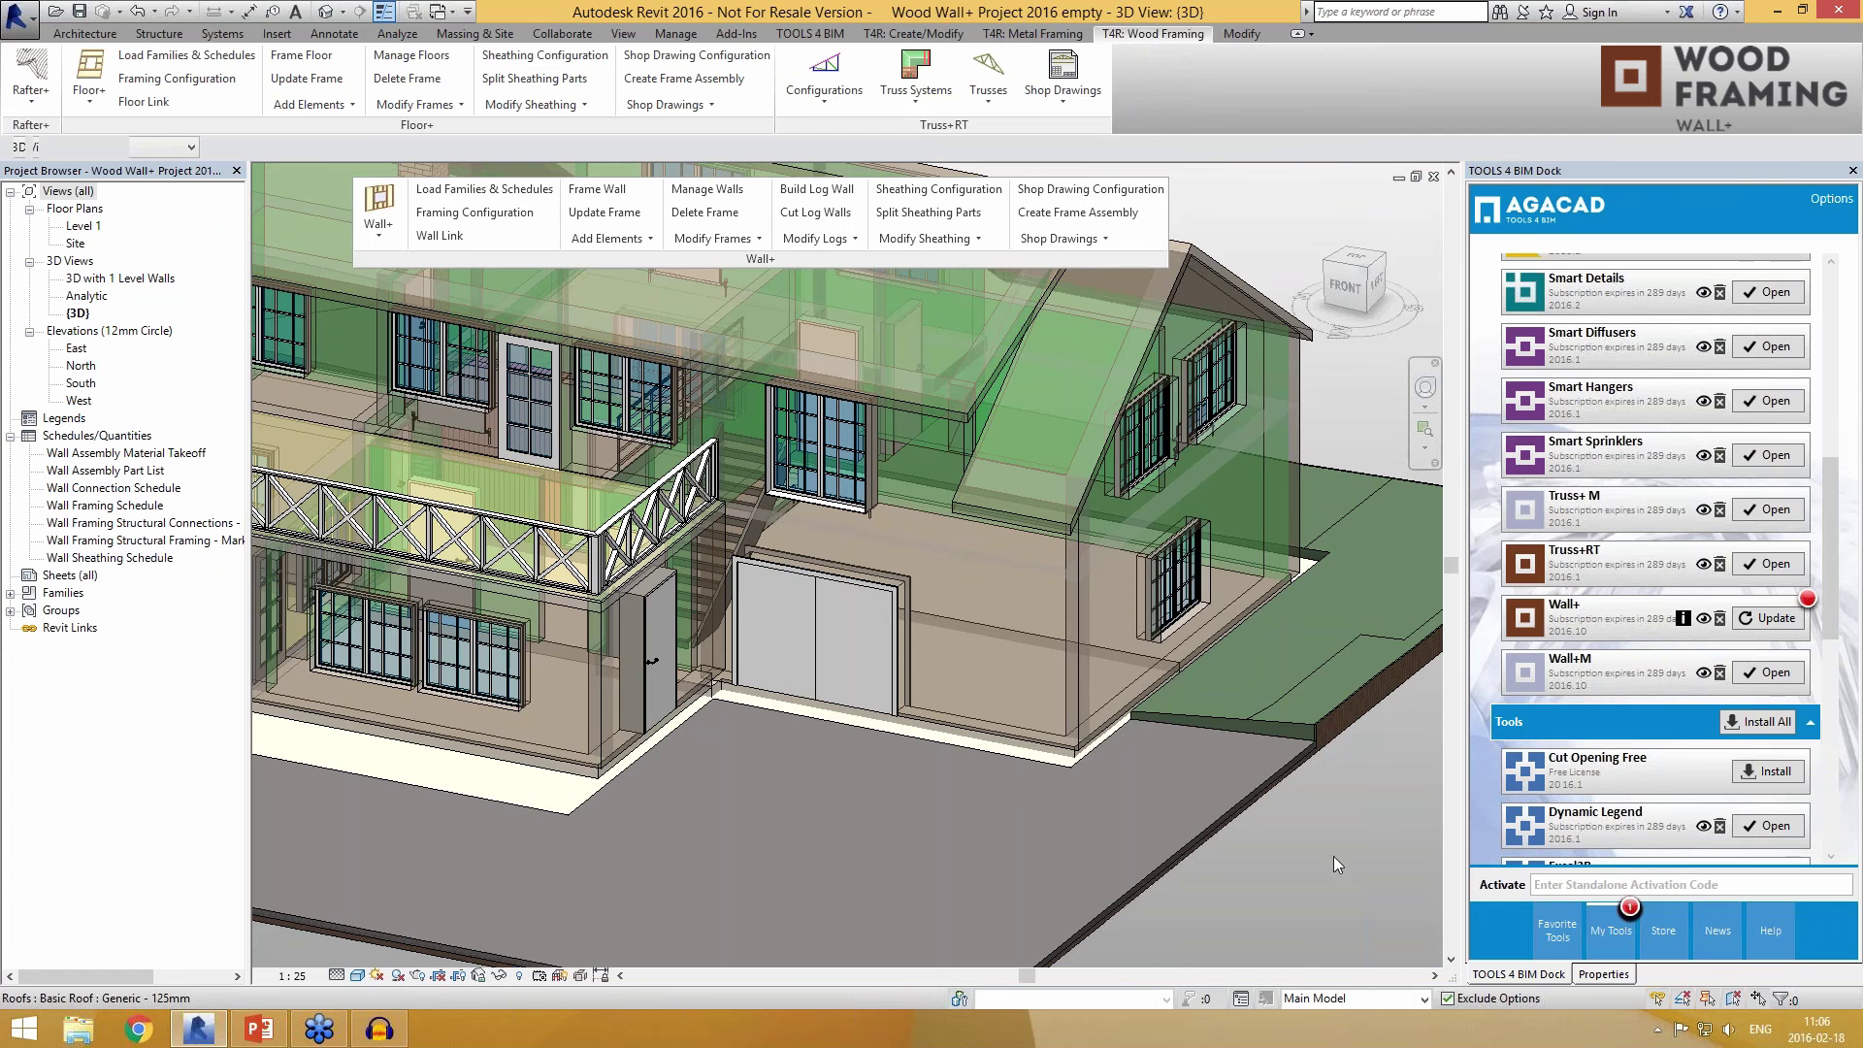
Step: Open the Wall Link configurations for the garage-door wall and check the framing layer and configuration assigned to its Wood structure layer
left_click(1029, 720)
middle_click_drag(1252, 723, 1184, 753, "shift")
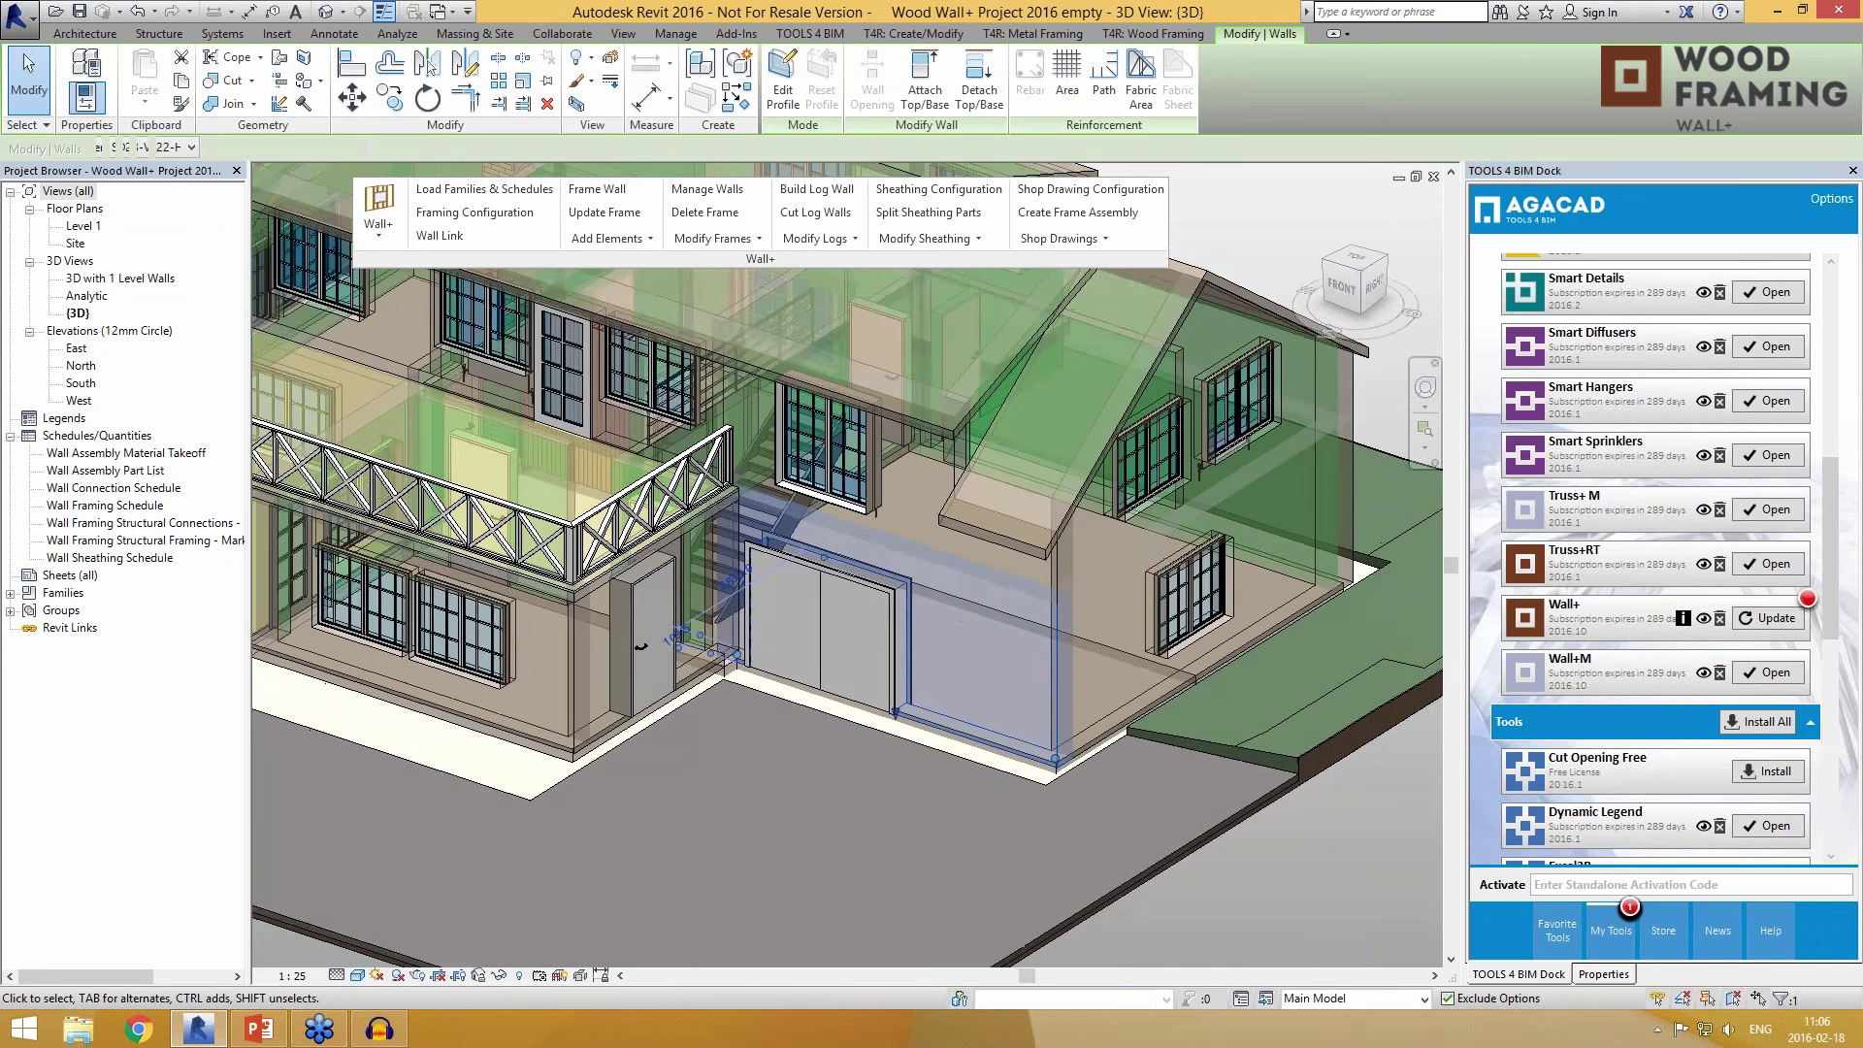
left_click(436, 238)
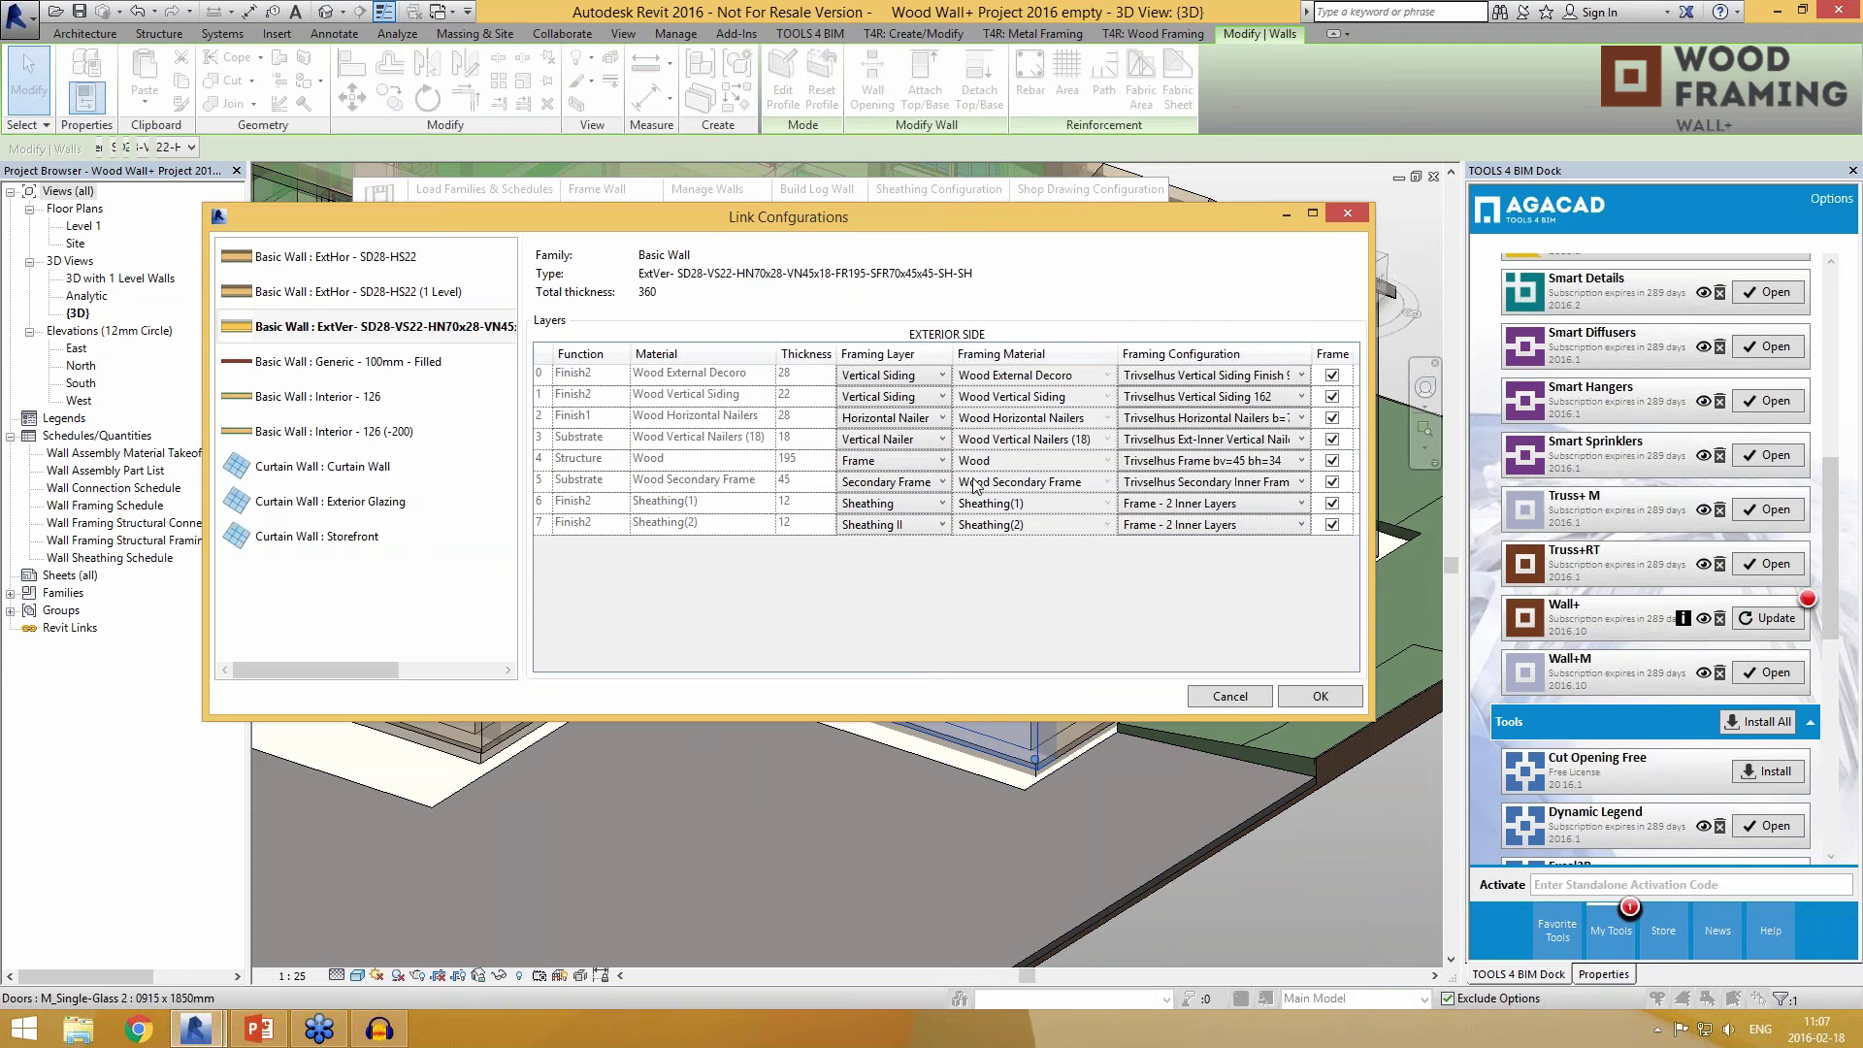
left_click(706, 466)
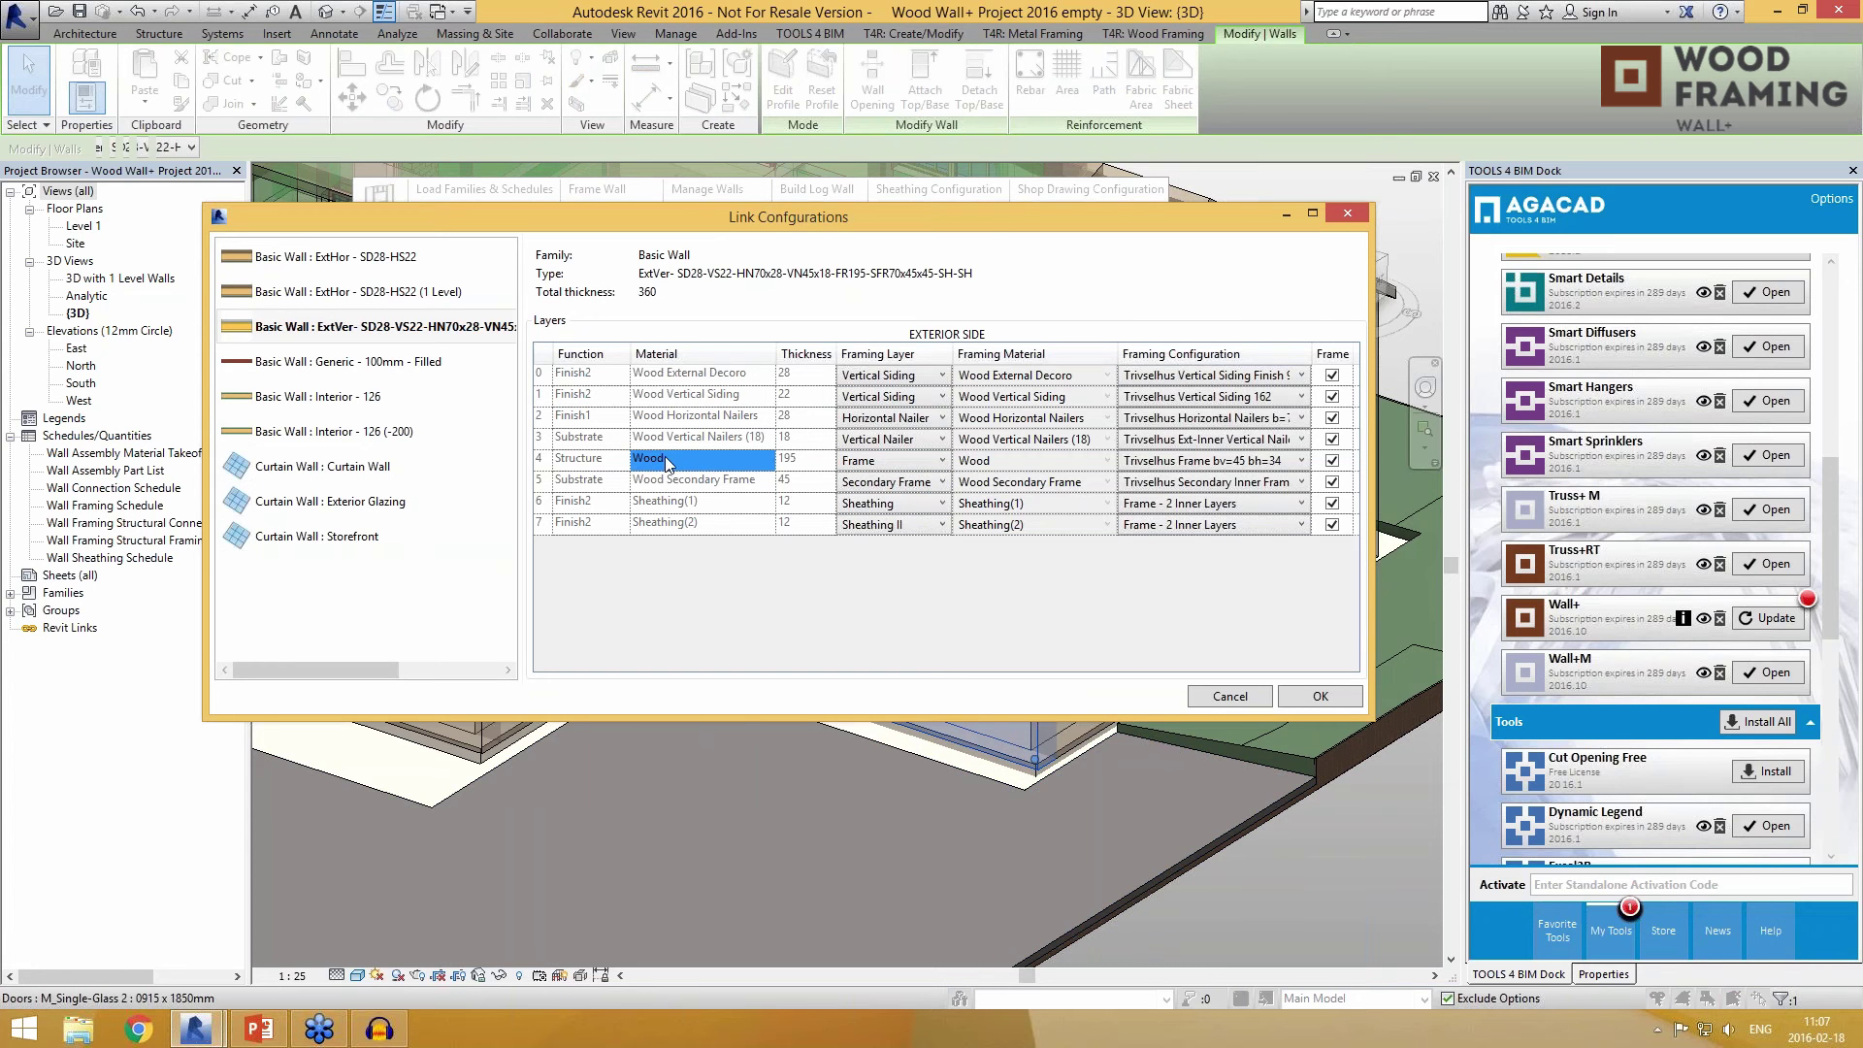
left_click(937, 479)
left_click(938, 479)
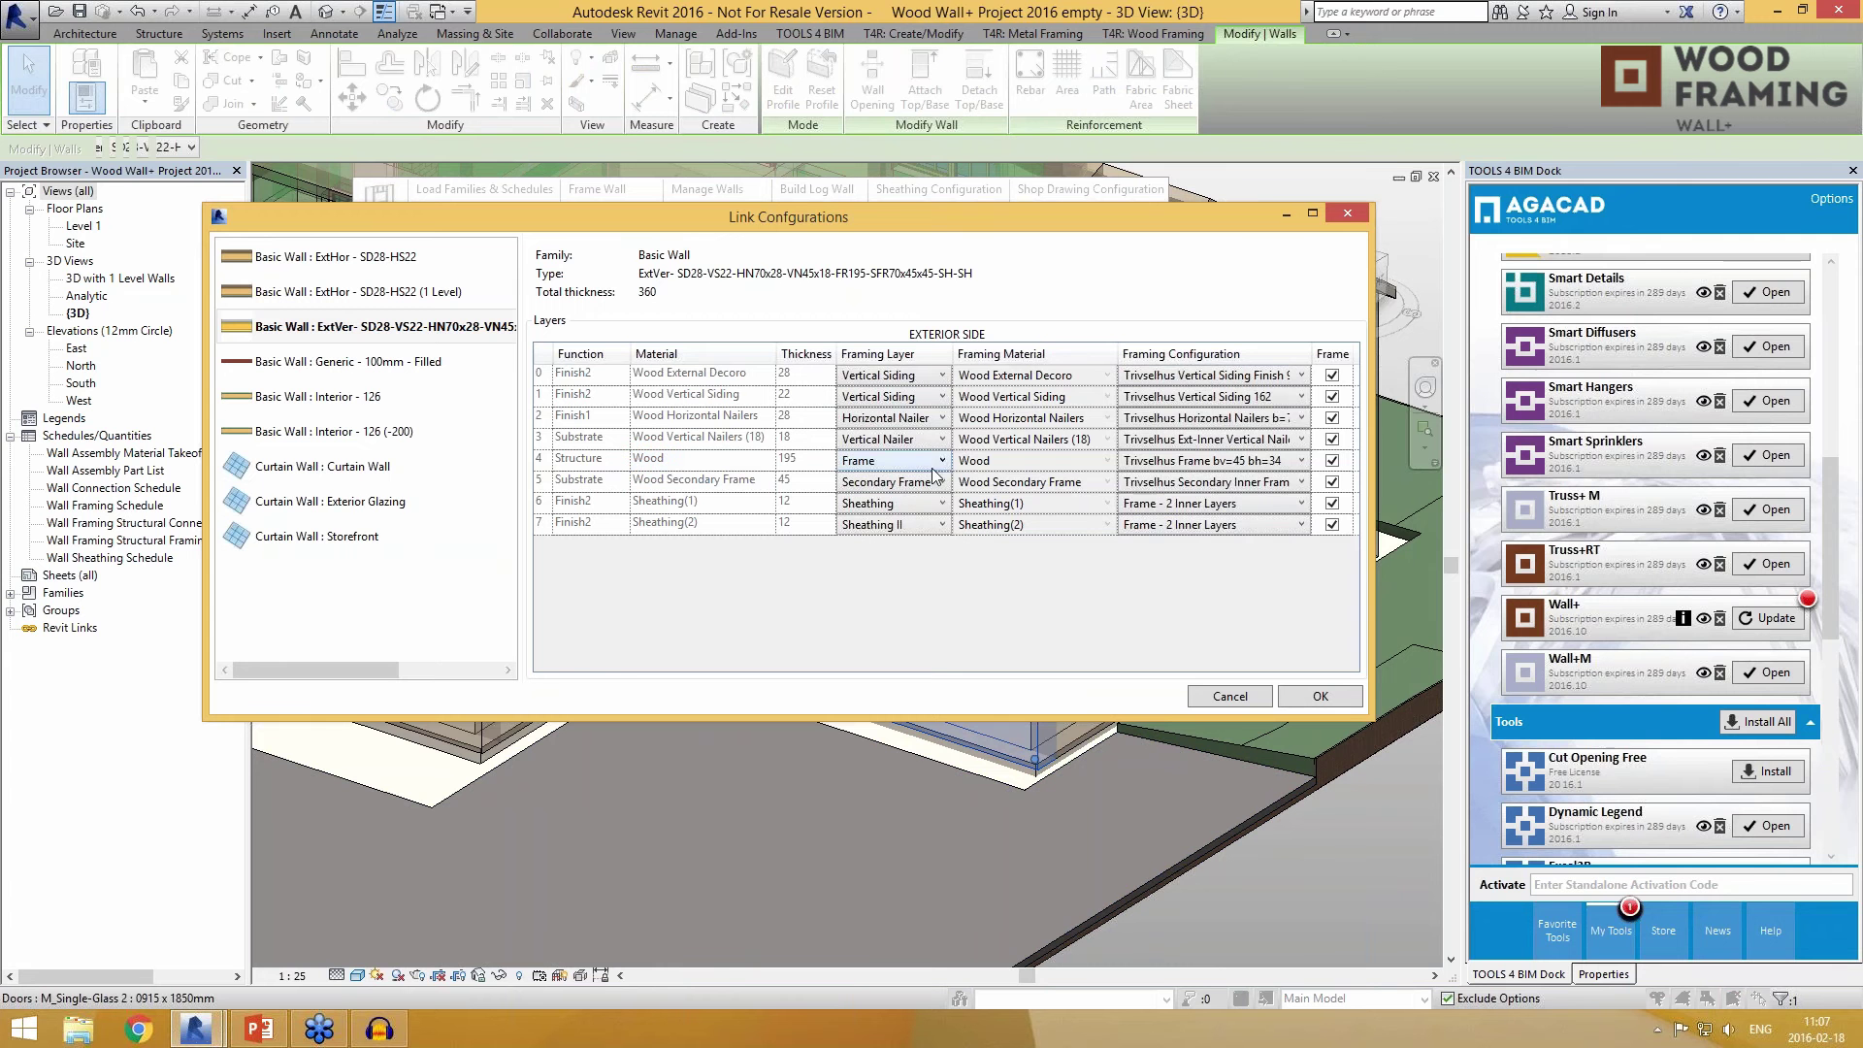
left_click(1201, 464)
left_click(1201, 468)
Step: Examine the framing layers linked to the vertical nailer, horizontal nailer and sheathing layers, and accept the link configurations
left_click(887, 441)
left_click(912, 442)
left_click(738, 418)
left_click(870, 419)
left_click(876, 420)
left_click(762, 504)
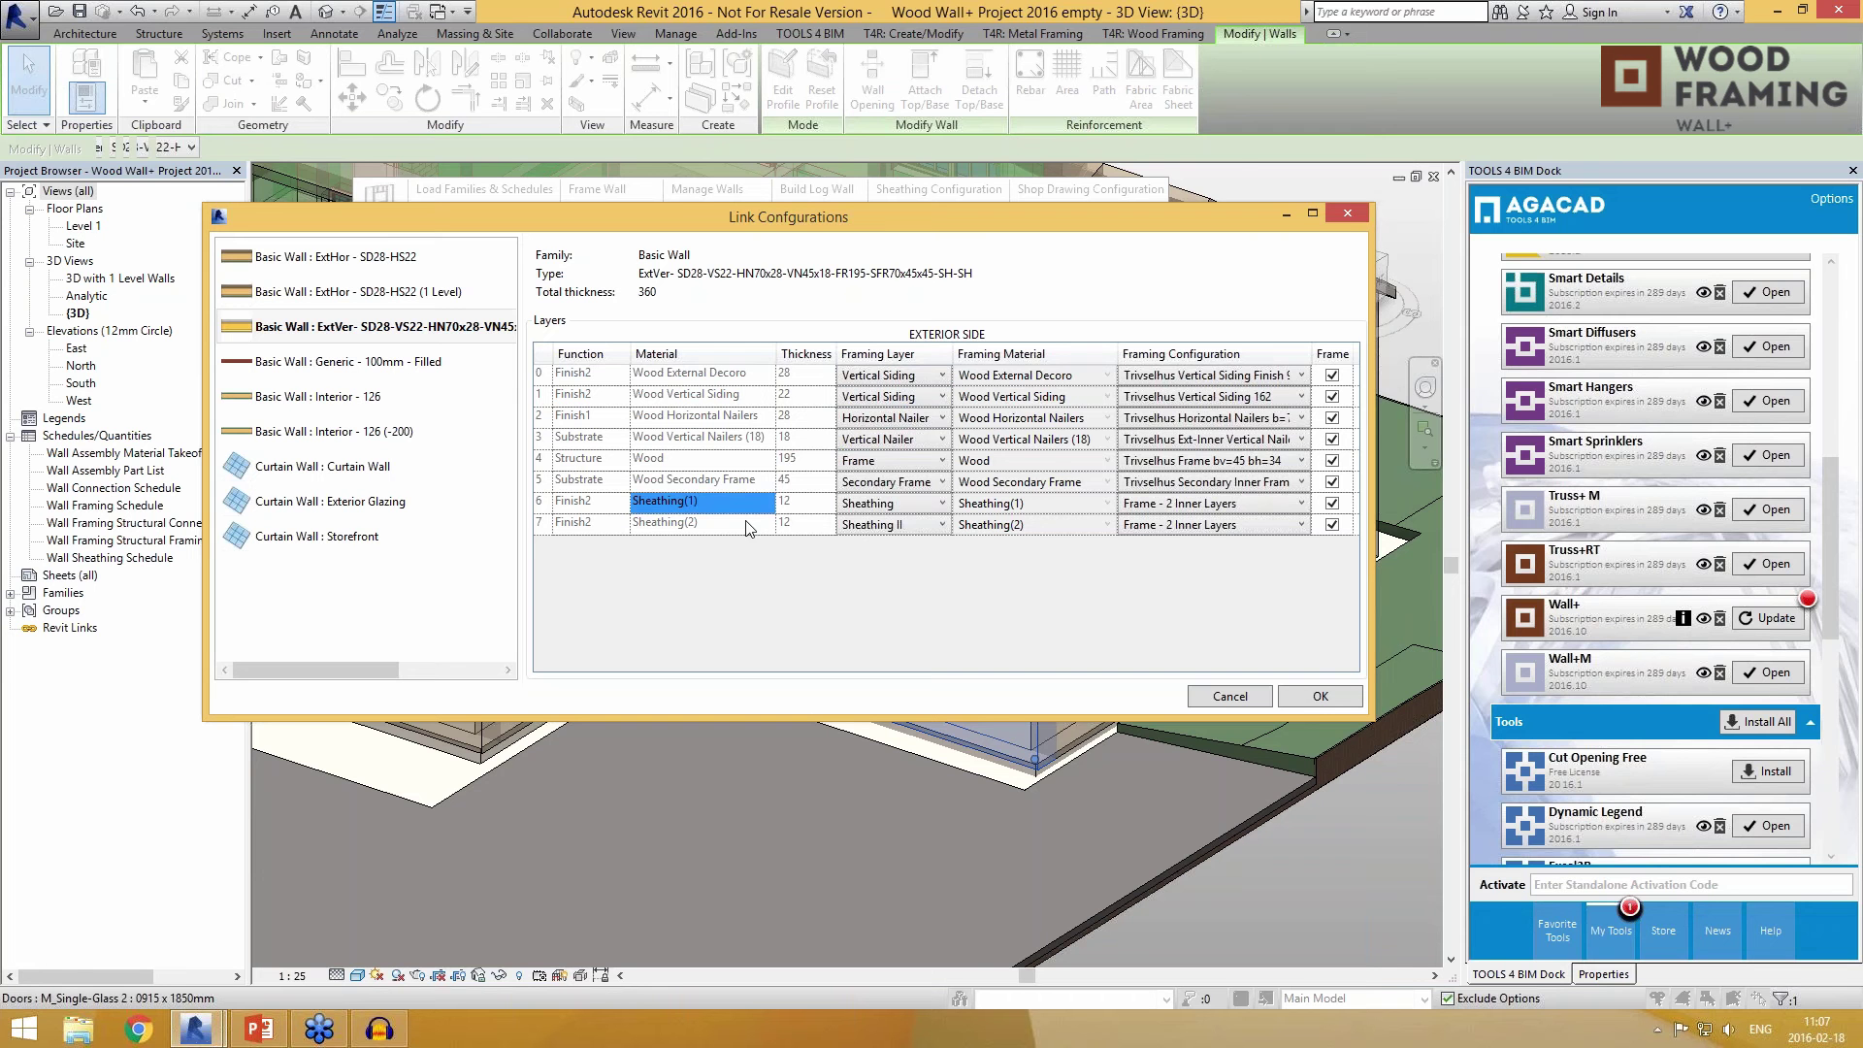
left_click(911, 524)
left_click(912, 524)
left_click(929, 538)
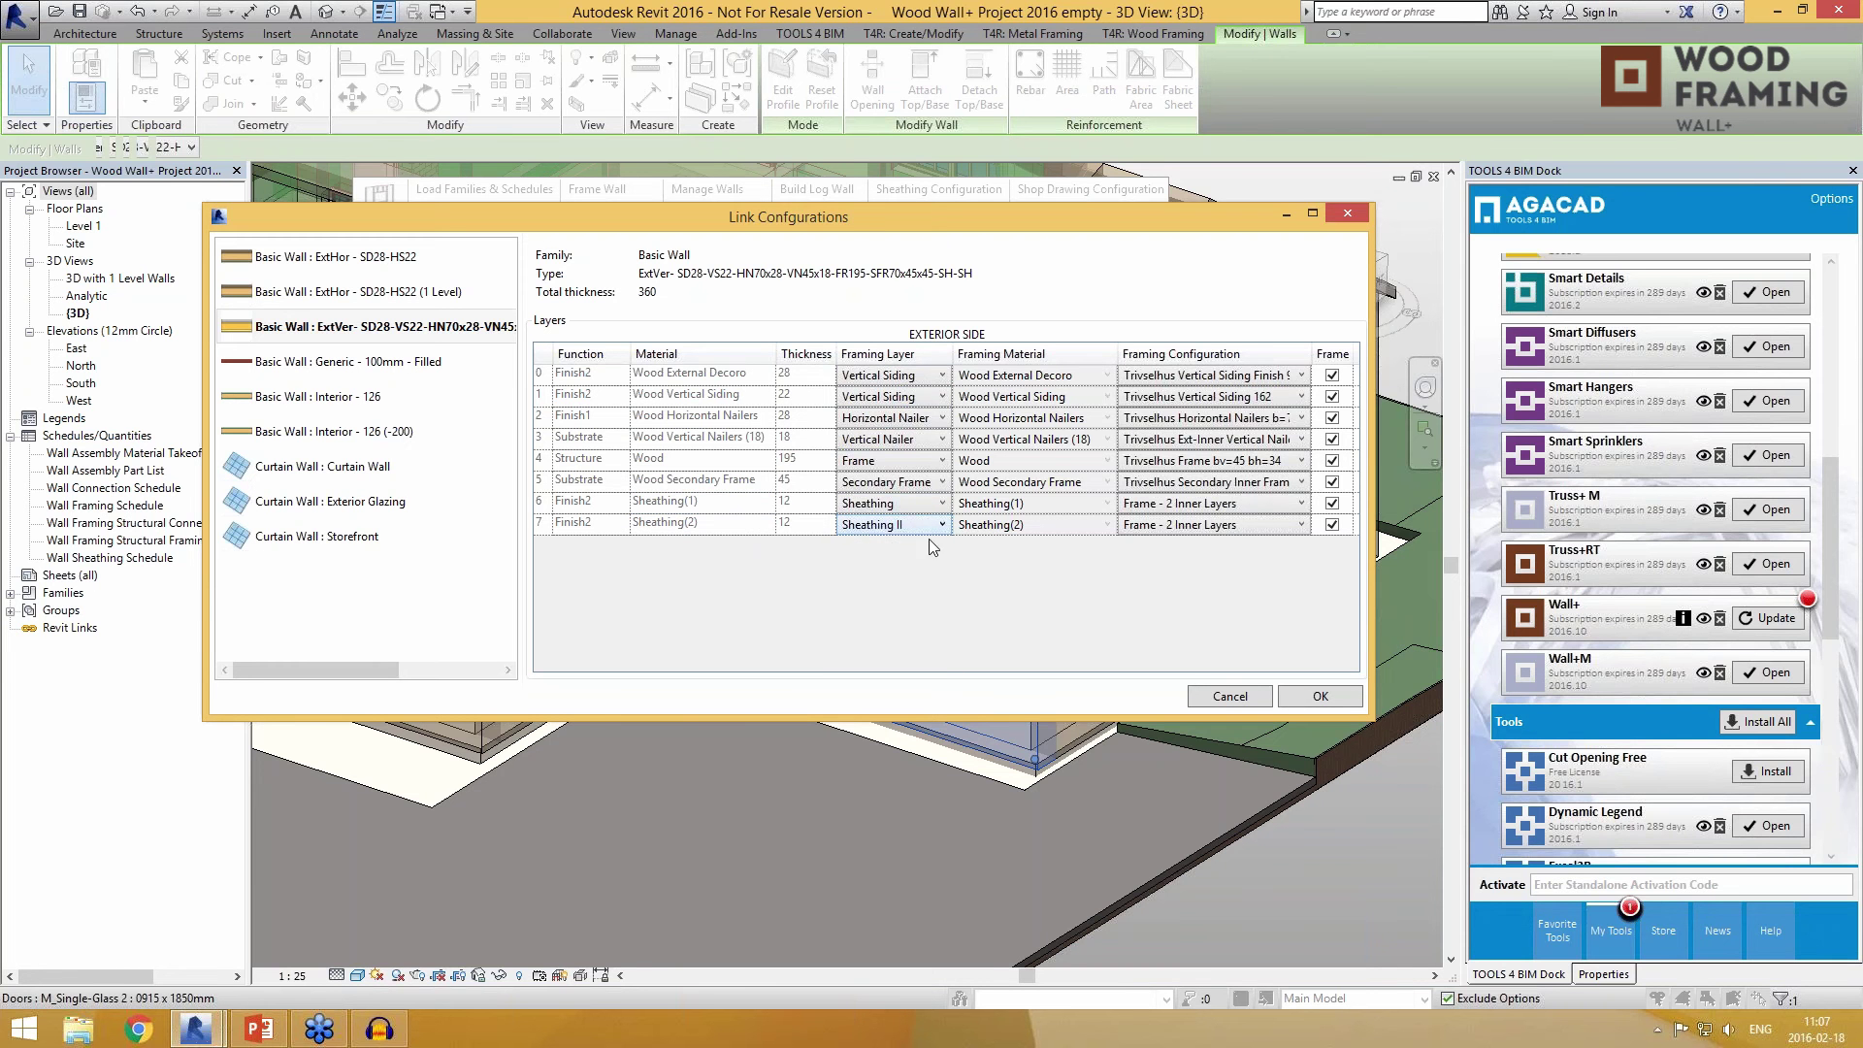
left_click(1347, 701)
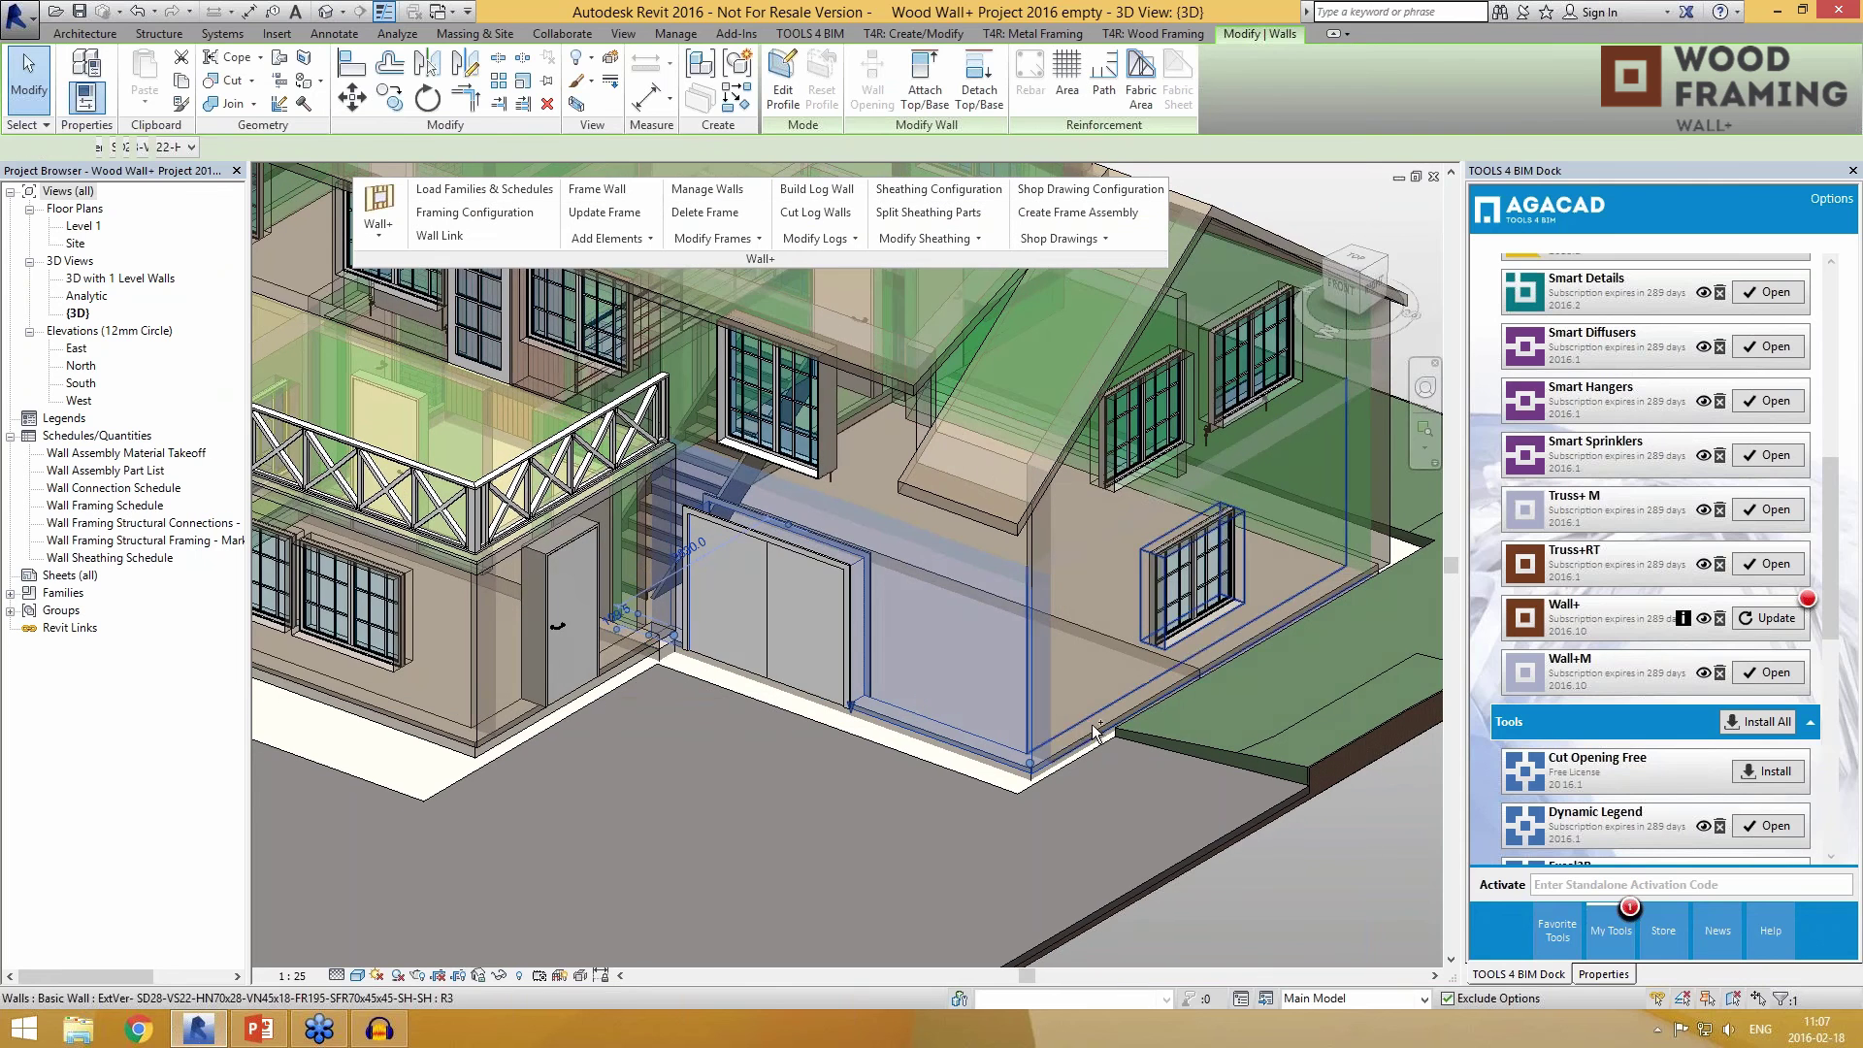
Step: Add the remaining ground-floor exterior walls beside the garage and around the terrace to the selection and generate frames for them with Frame Wall
left_click(1091, 724, "ctrl")
middle_click_drag(1092, 724, 956, 755, "shift")
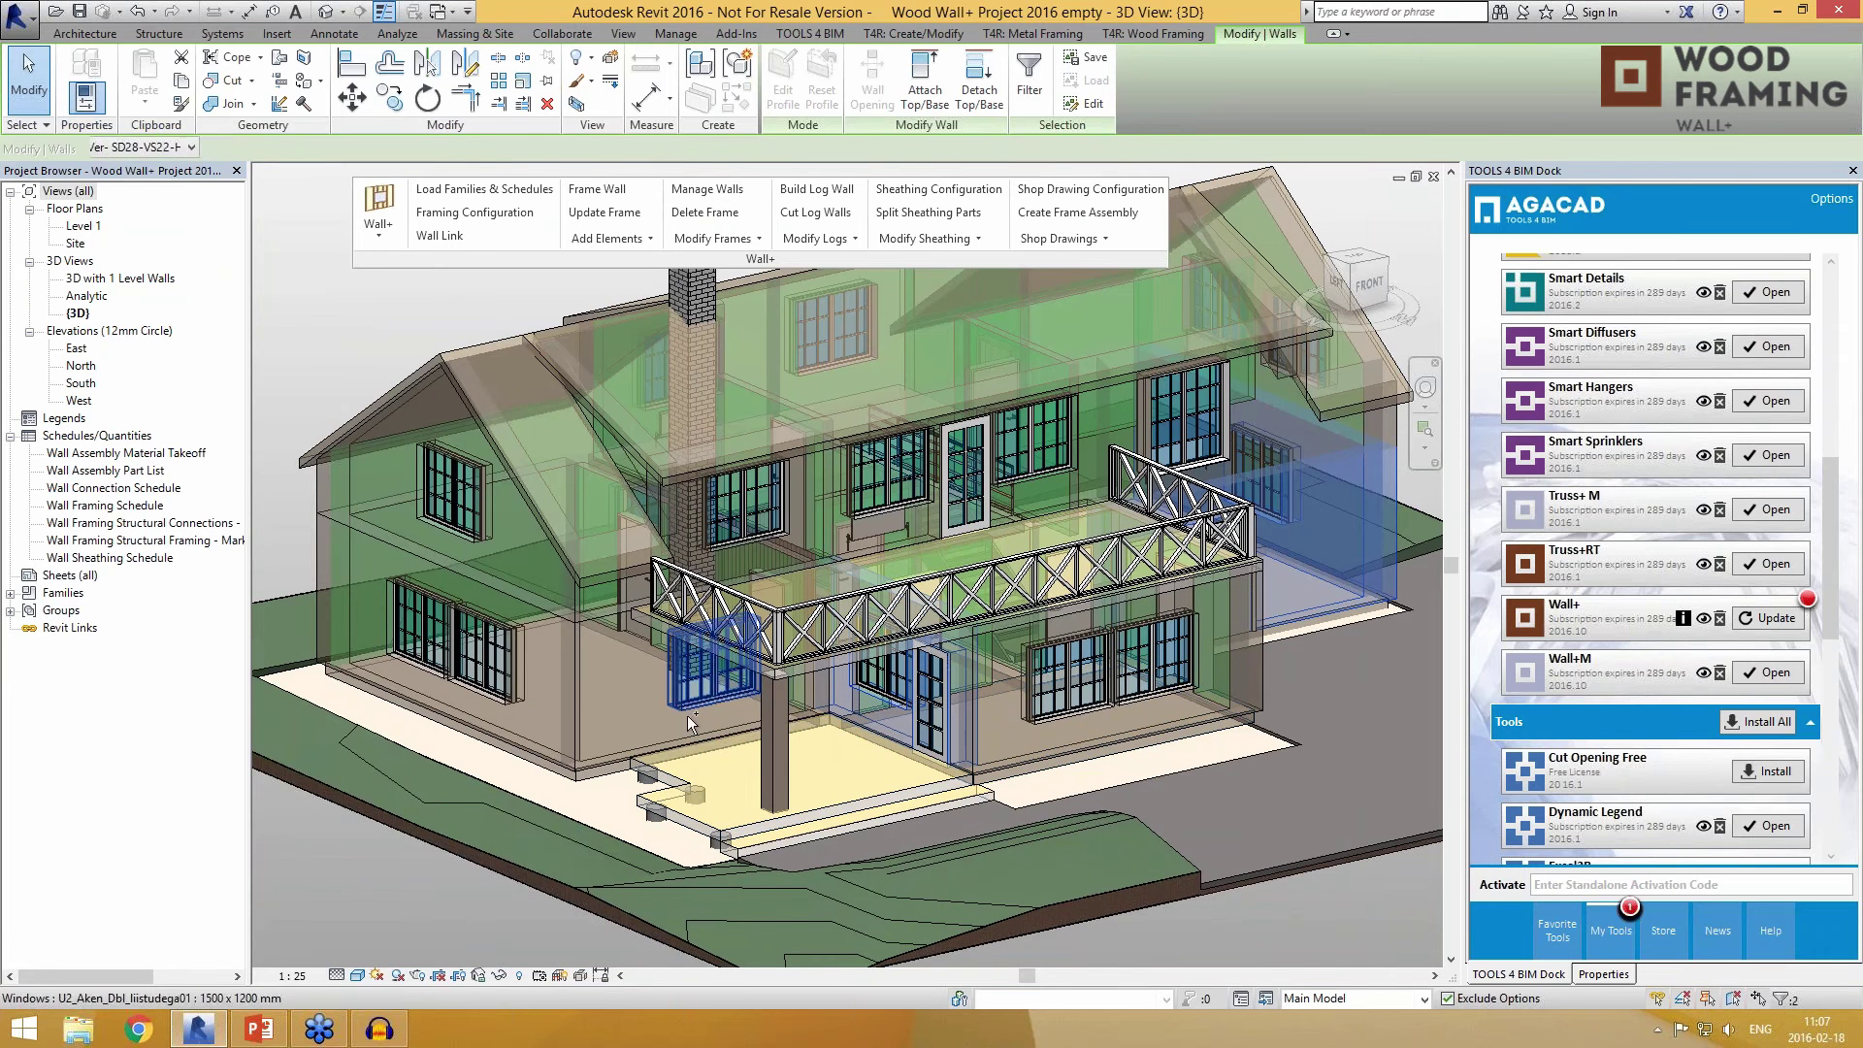
left_click(541, 753, "ctrl")
left_click(541, 753, "ctrl")
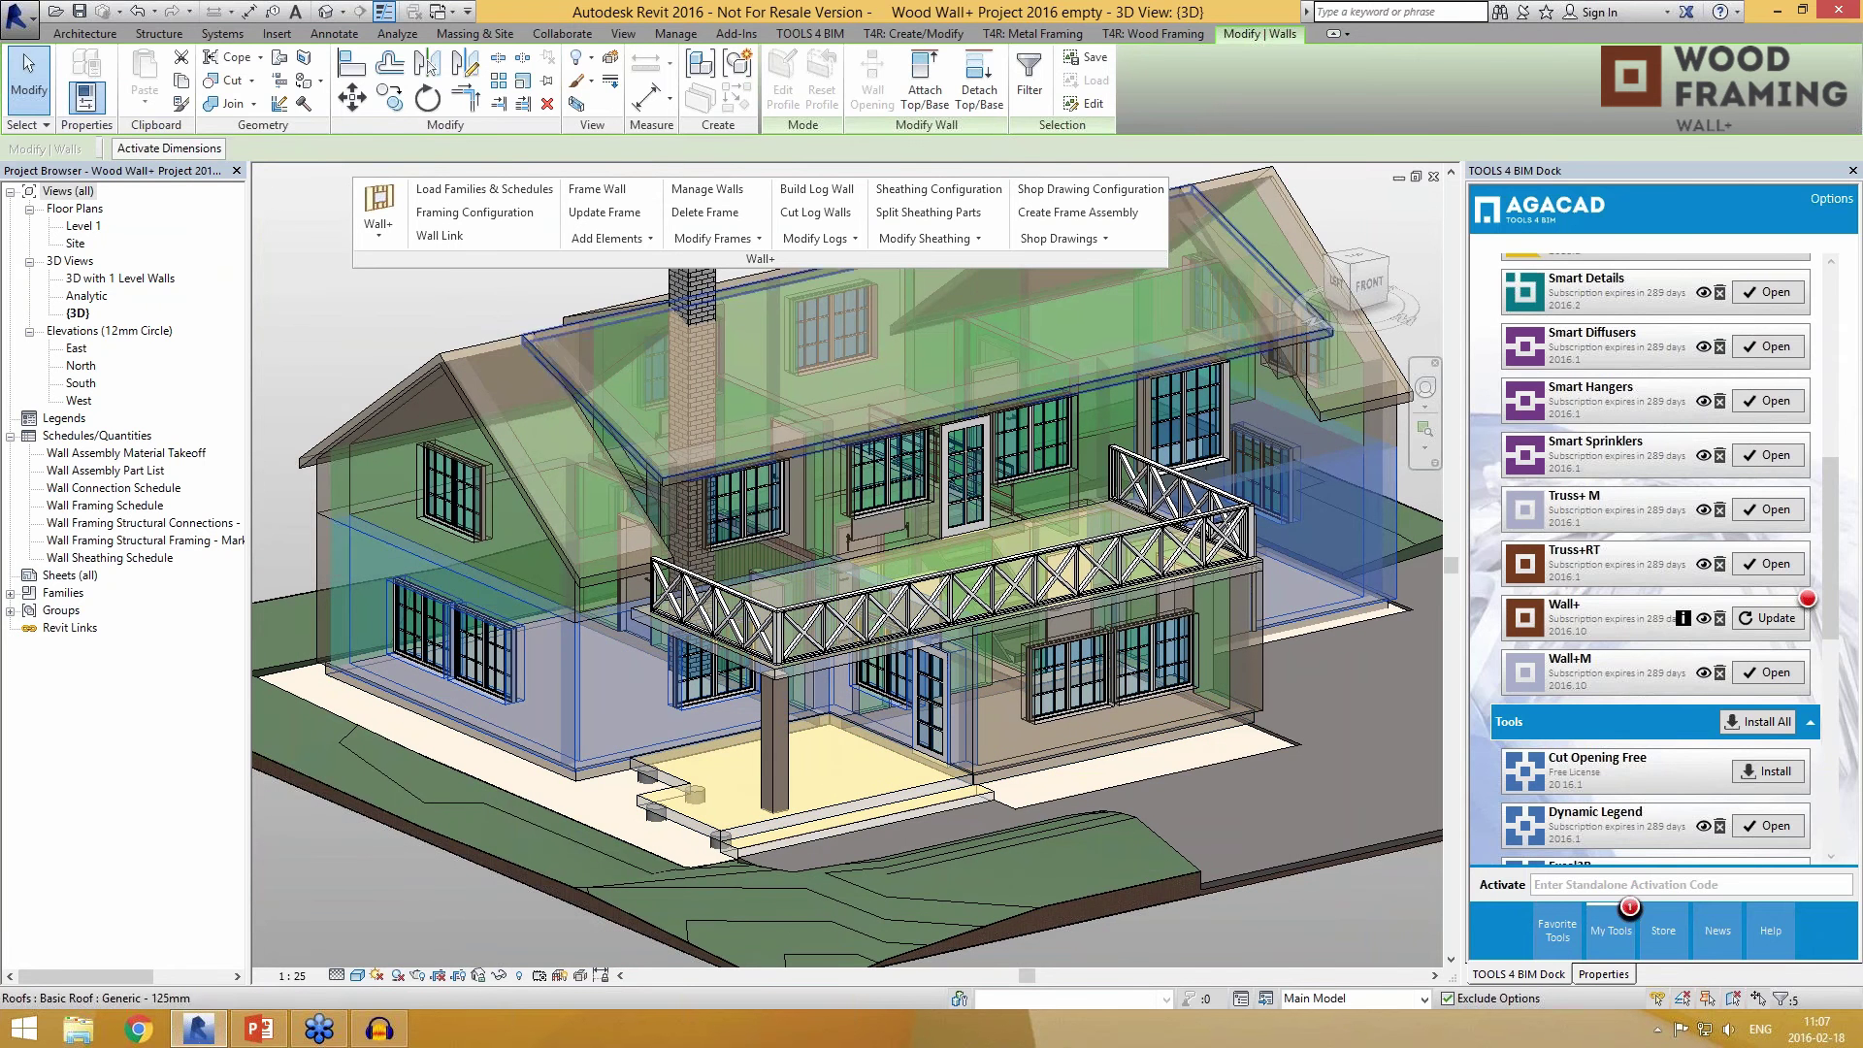
left_click(597, 189)
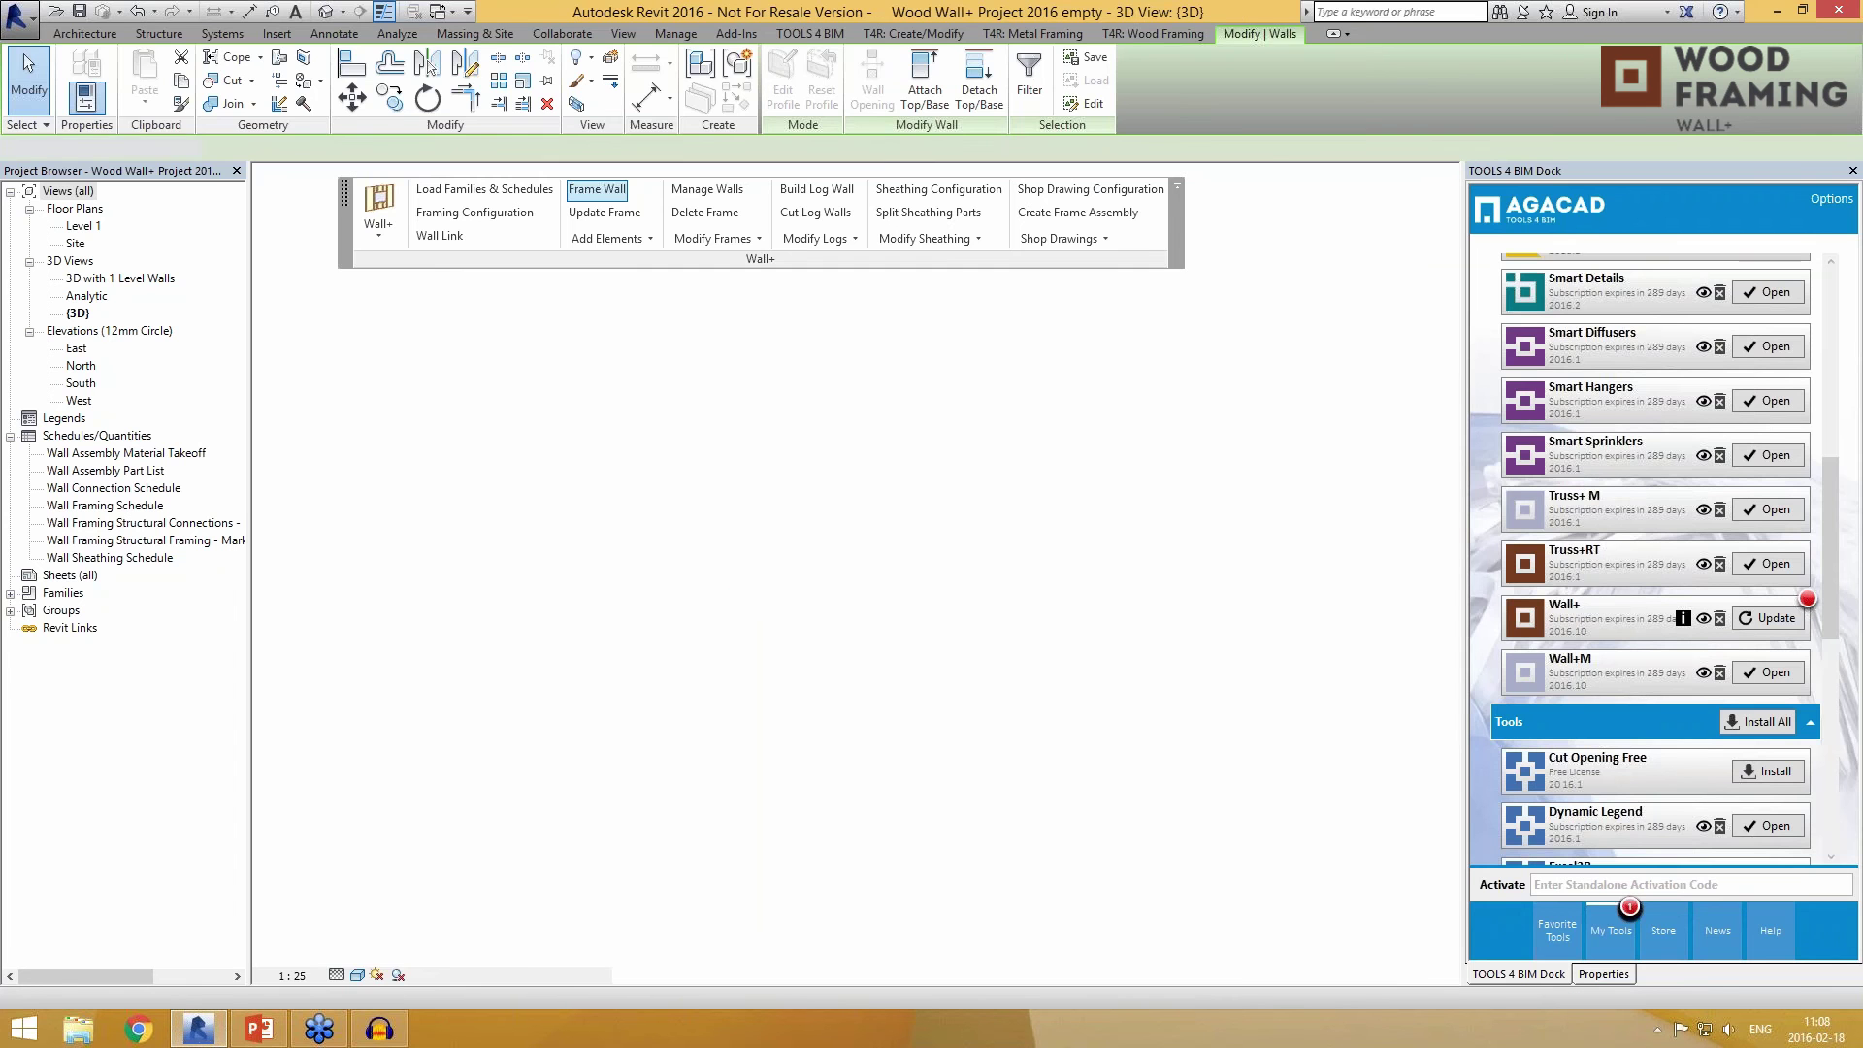
Step: Inspect the generated ground-floor wall frames from the terrace and garage sides of the house in 3D
scroll(670, 703, "up", 5)
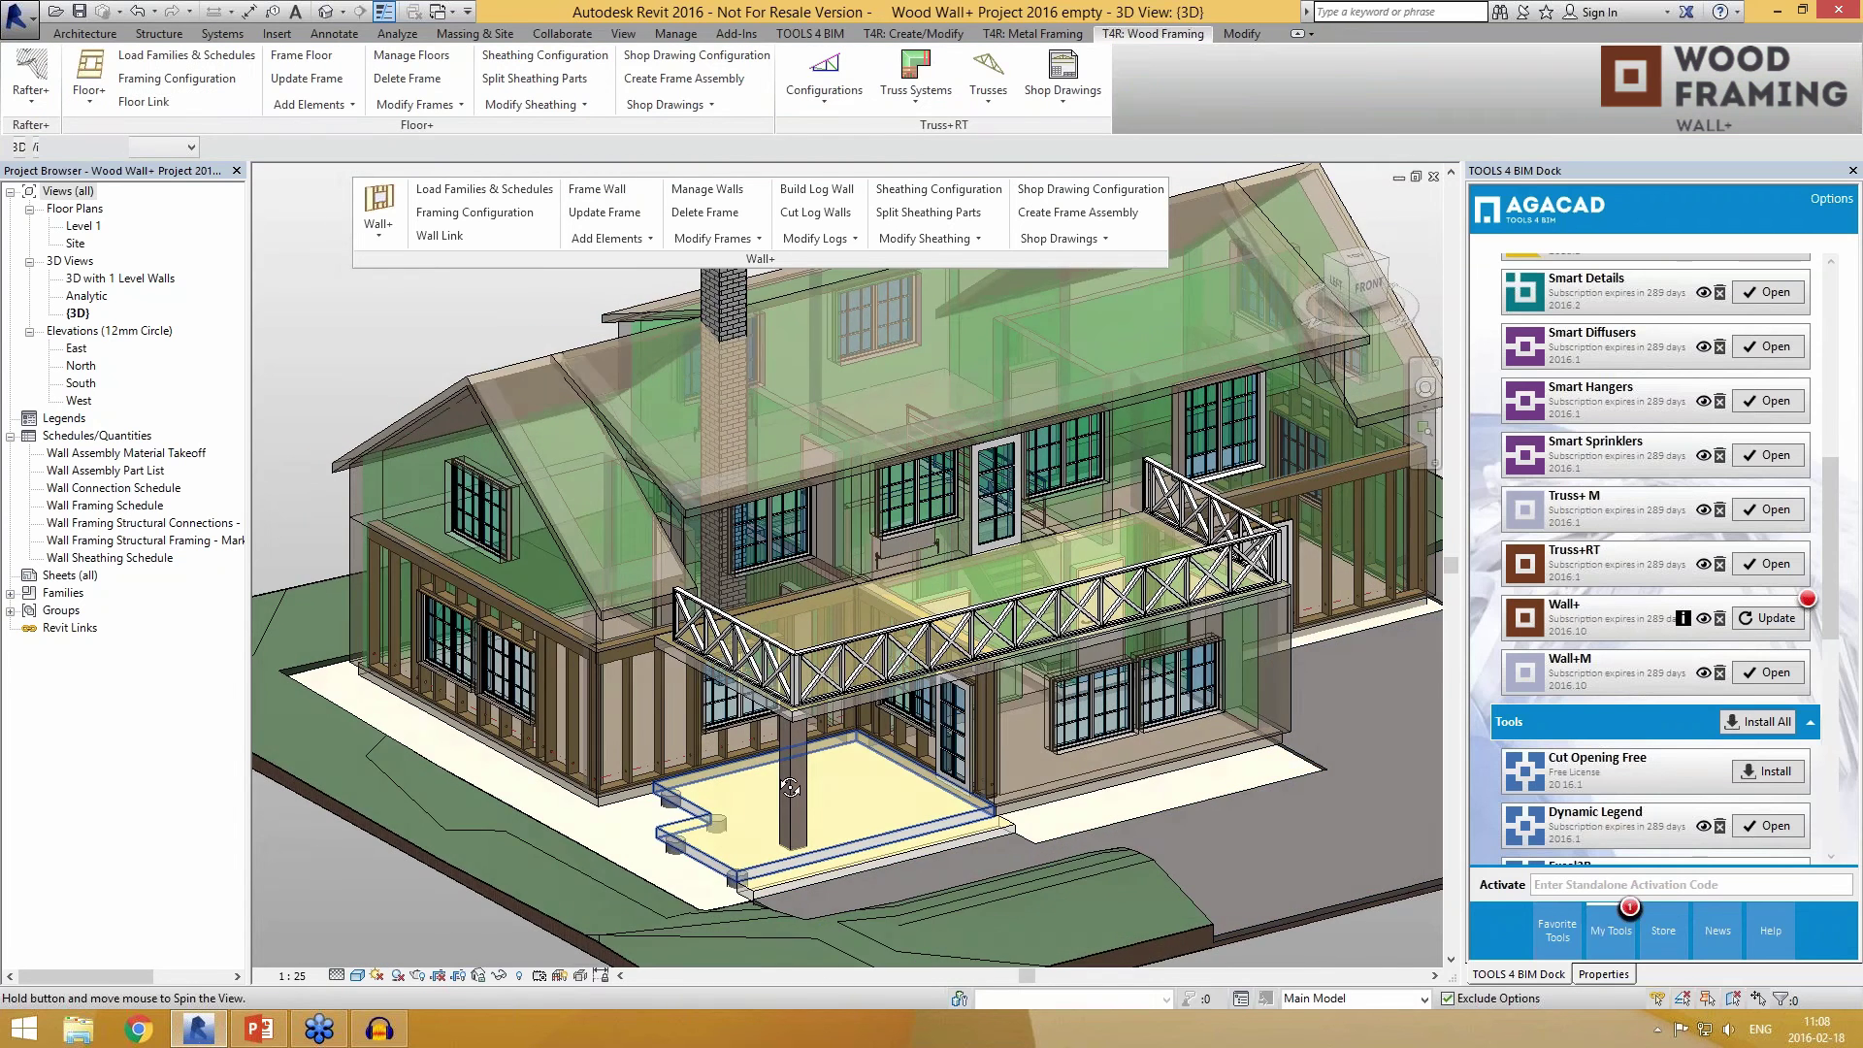
scroll(520, 598, "down", 2)
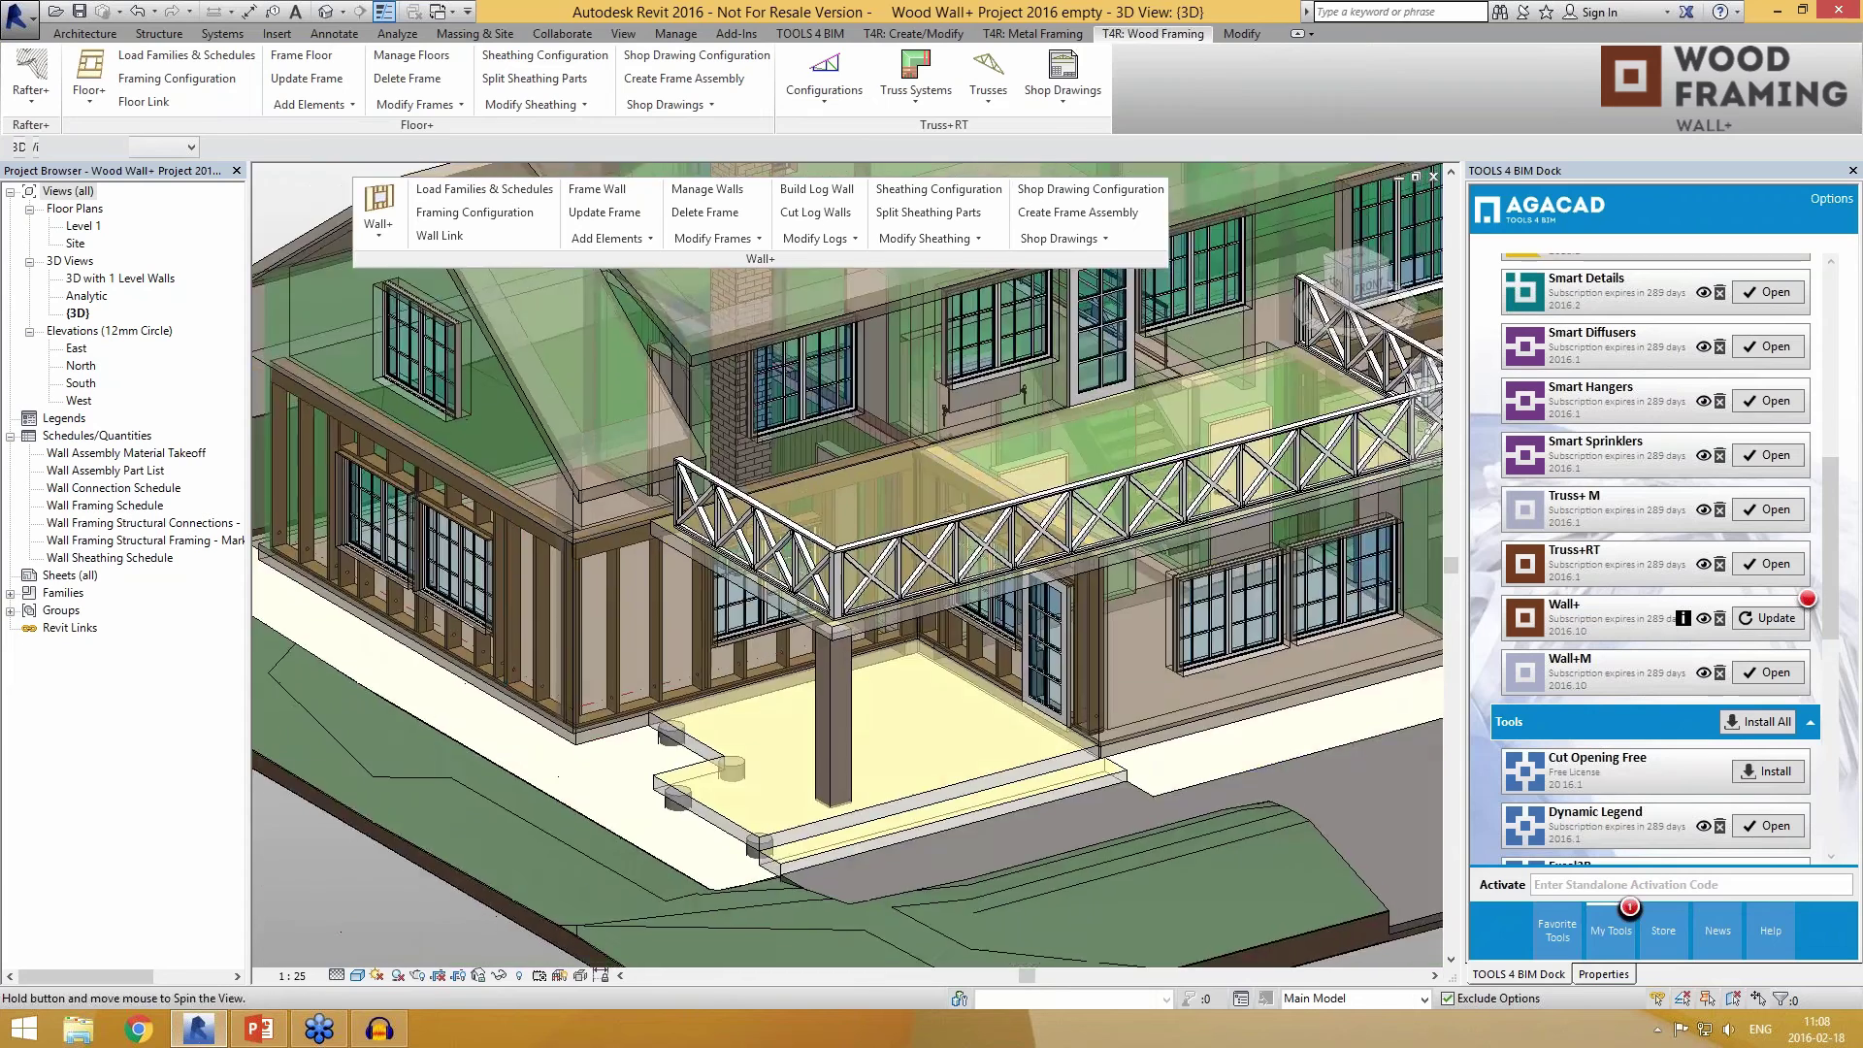
middle_click_drag(520, 598, 558, 529, "shift")
scroll(1041, 462, "up", 4)
scroll(816, 597, "down", 4)
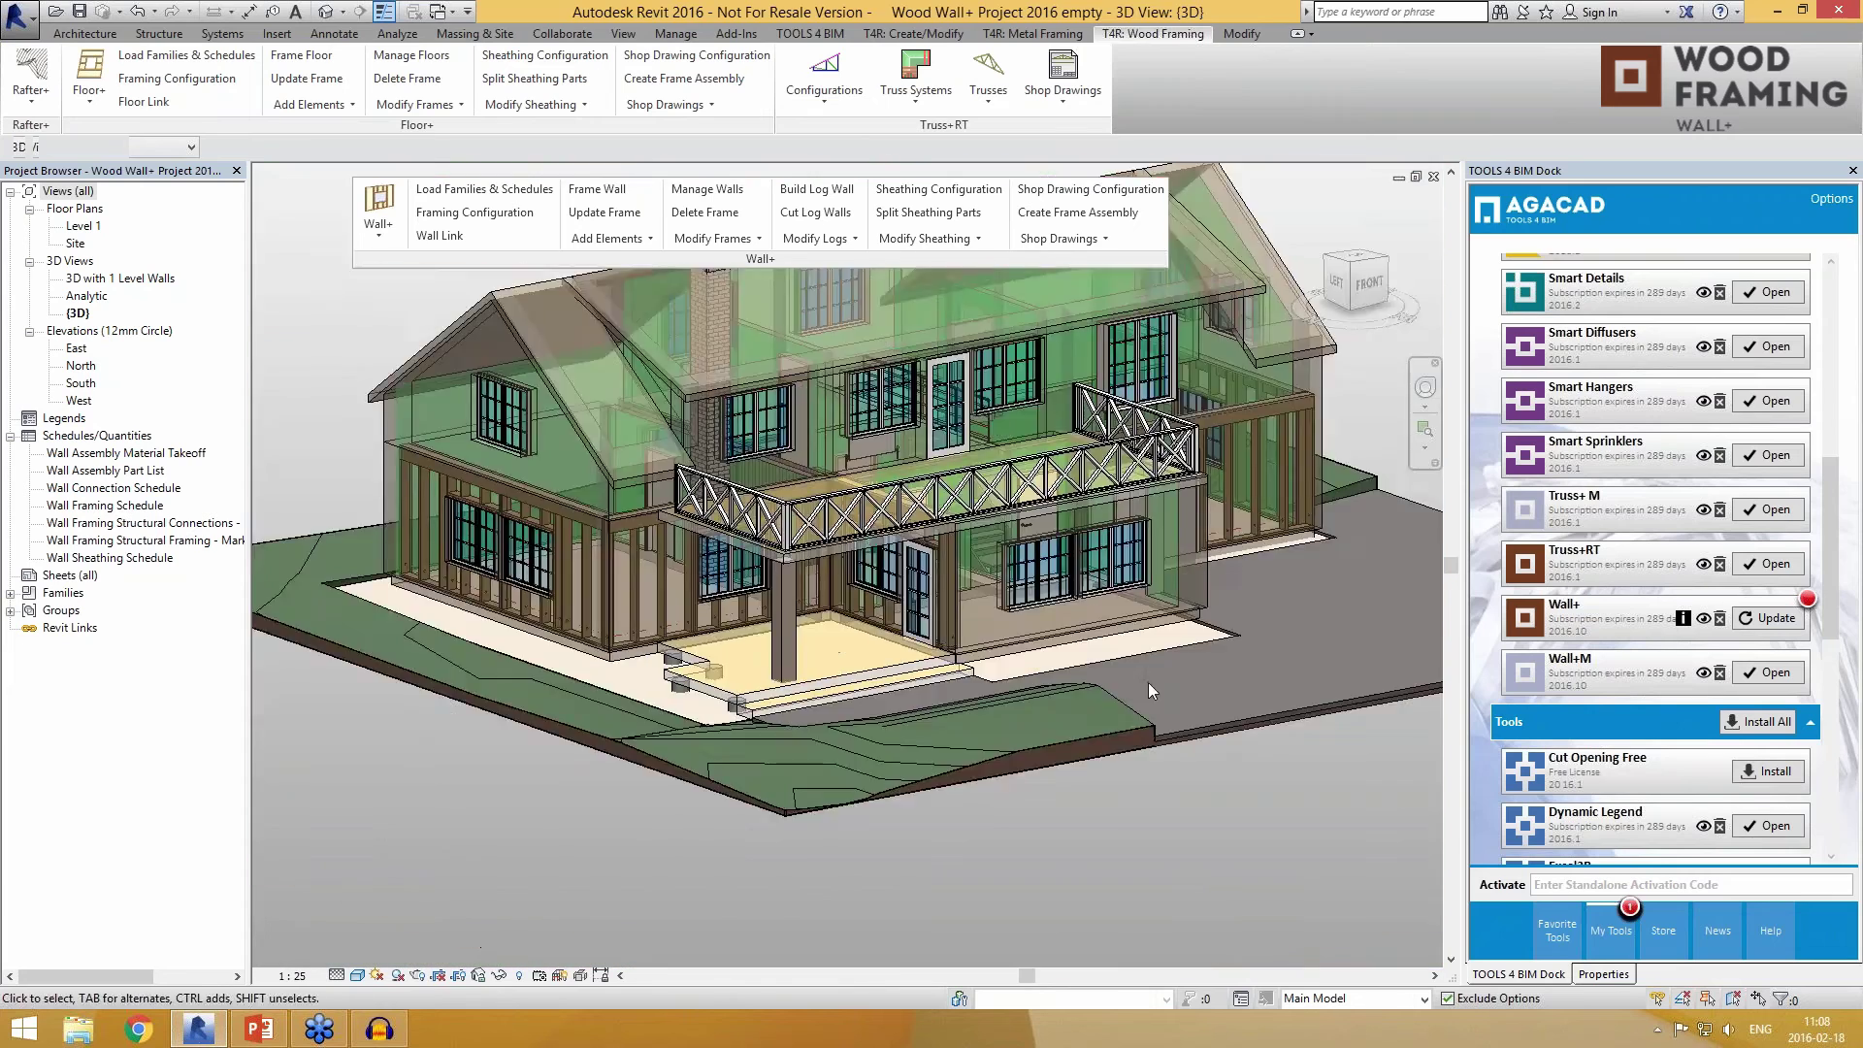
middle_click_drag(1149, 683, 757, 713, "shift")
scroll(1159, 469, "up", 1)
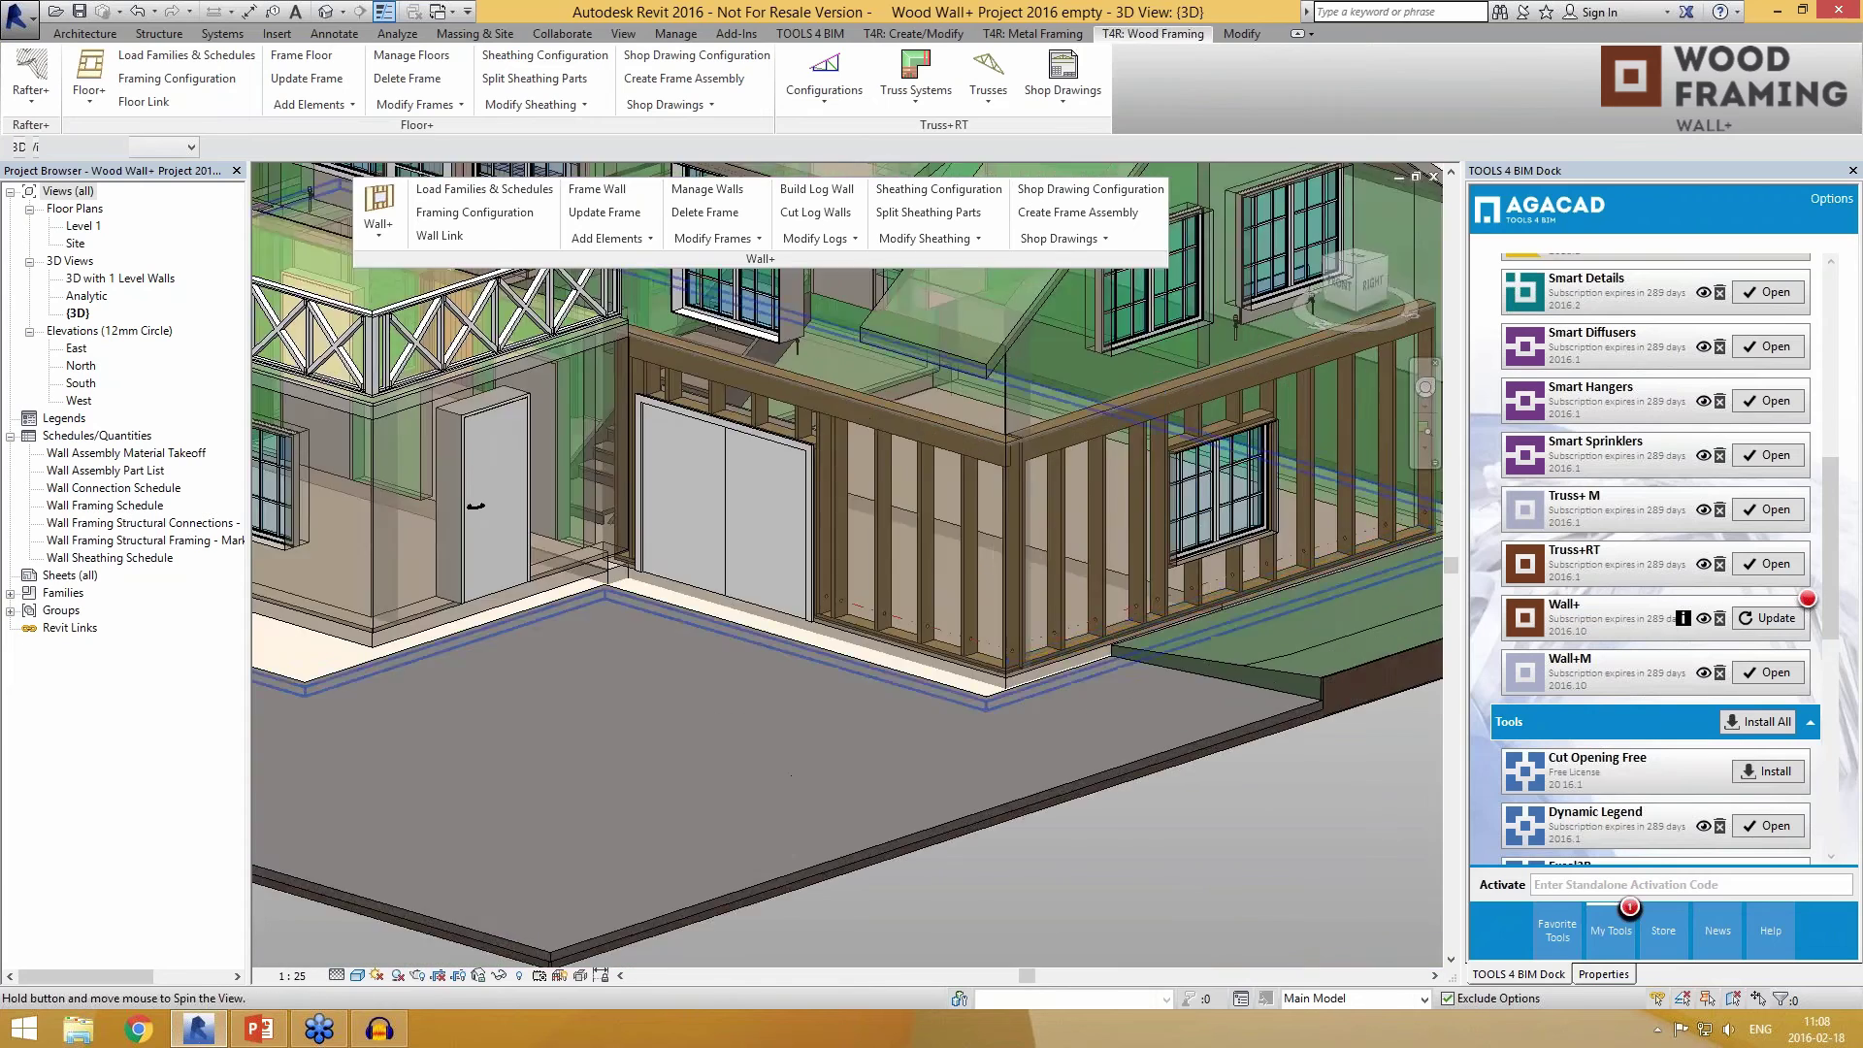
scroll(1159, 469, "up", 3)
Step: Open the Level 1 floor plan and examine the studs along the garage wall and beside the garage door opening
left_click(81, 227)
double_click(81, 226)
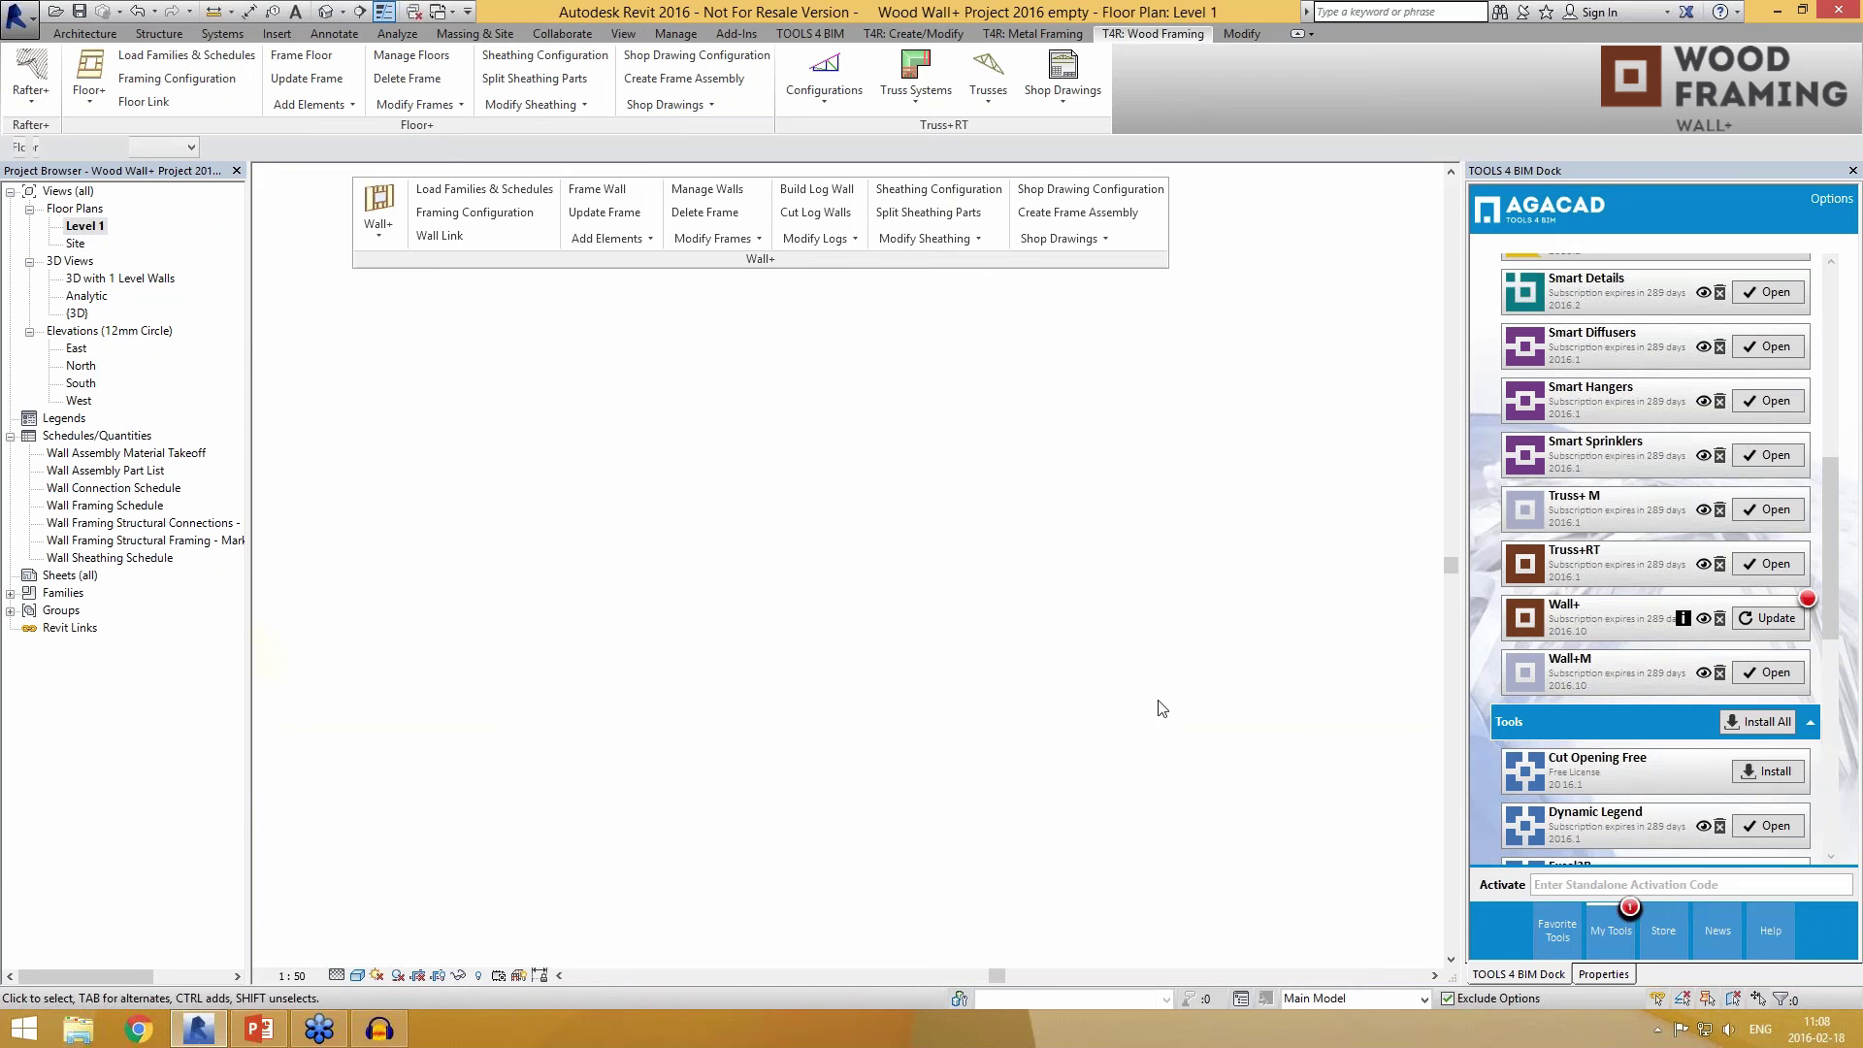
scroll(1077, 561, "up", 3)
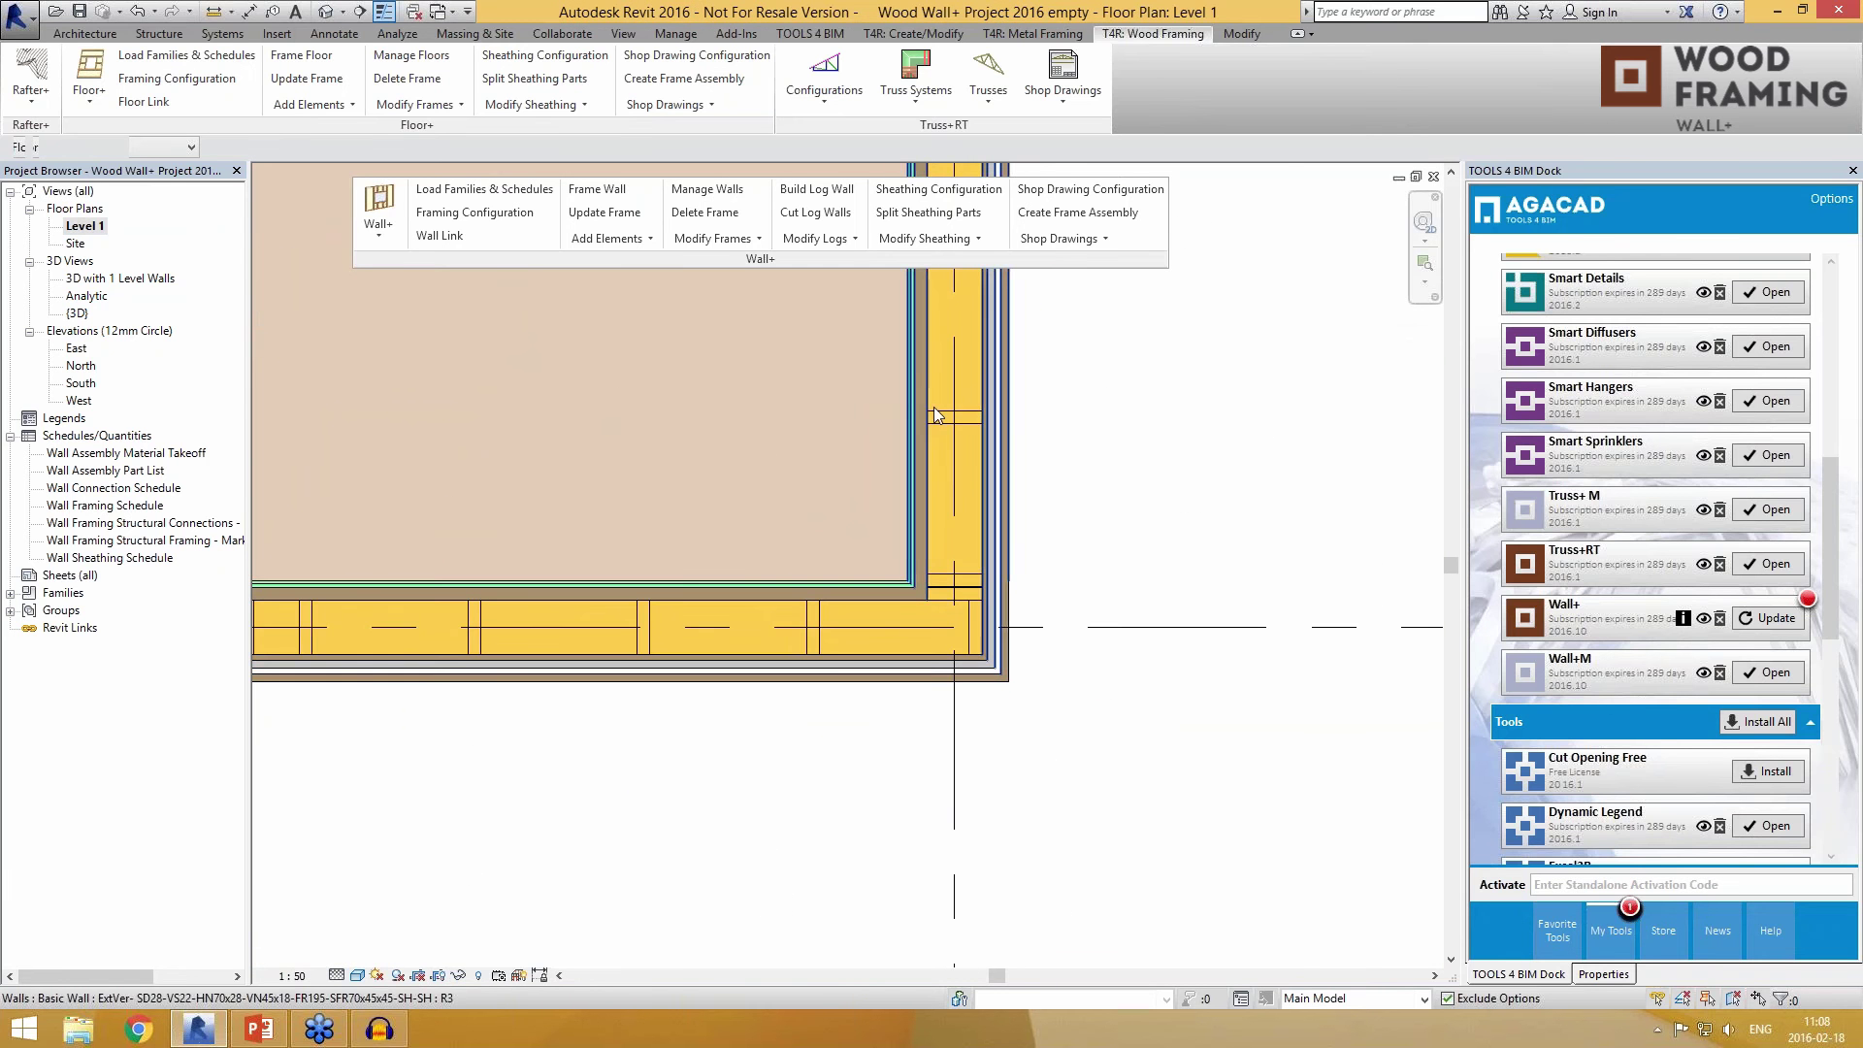
middle_click_drag(494, 667, 854, 674)
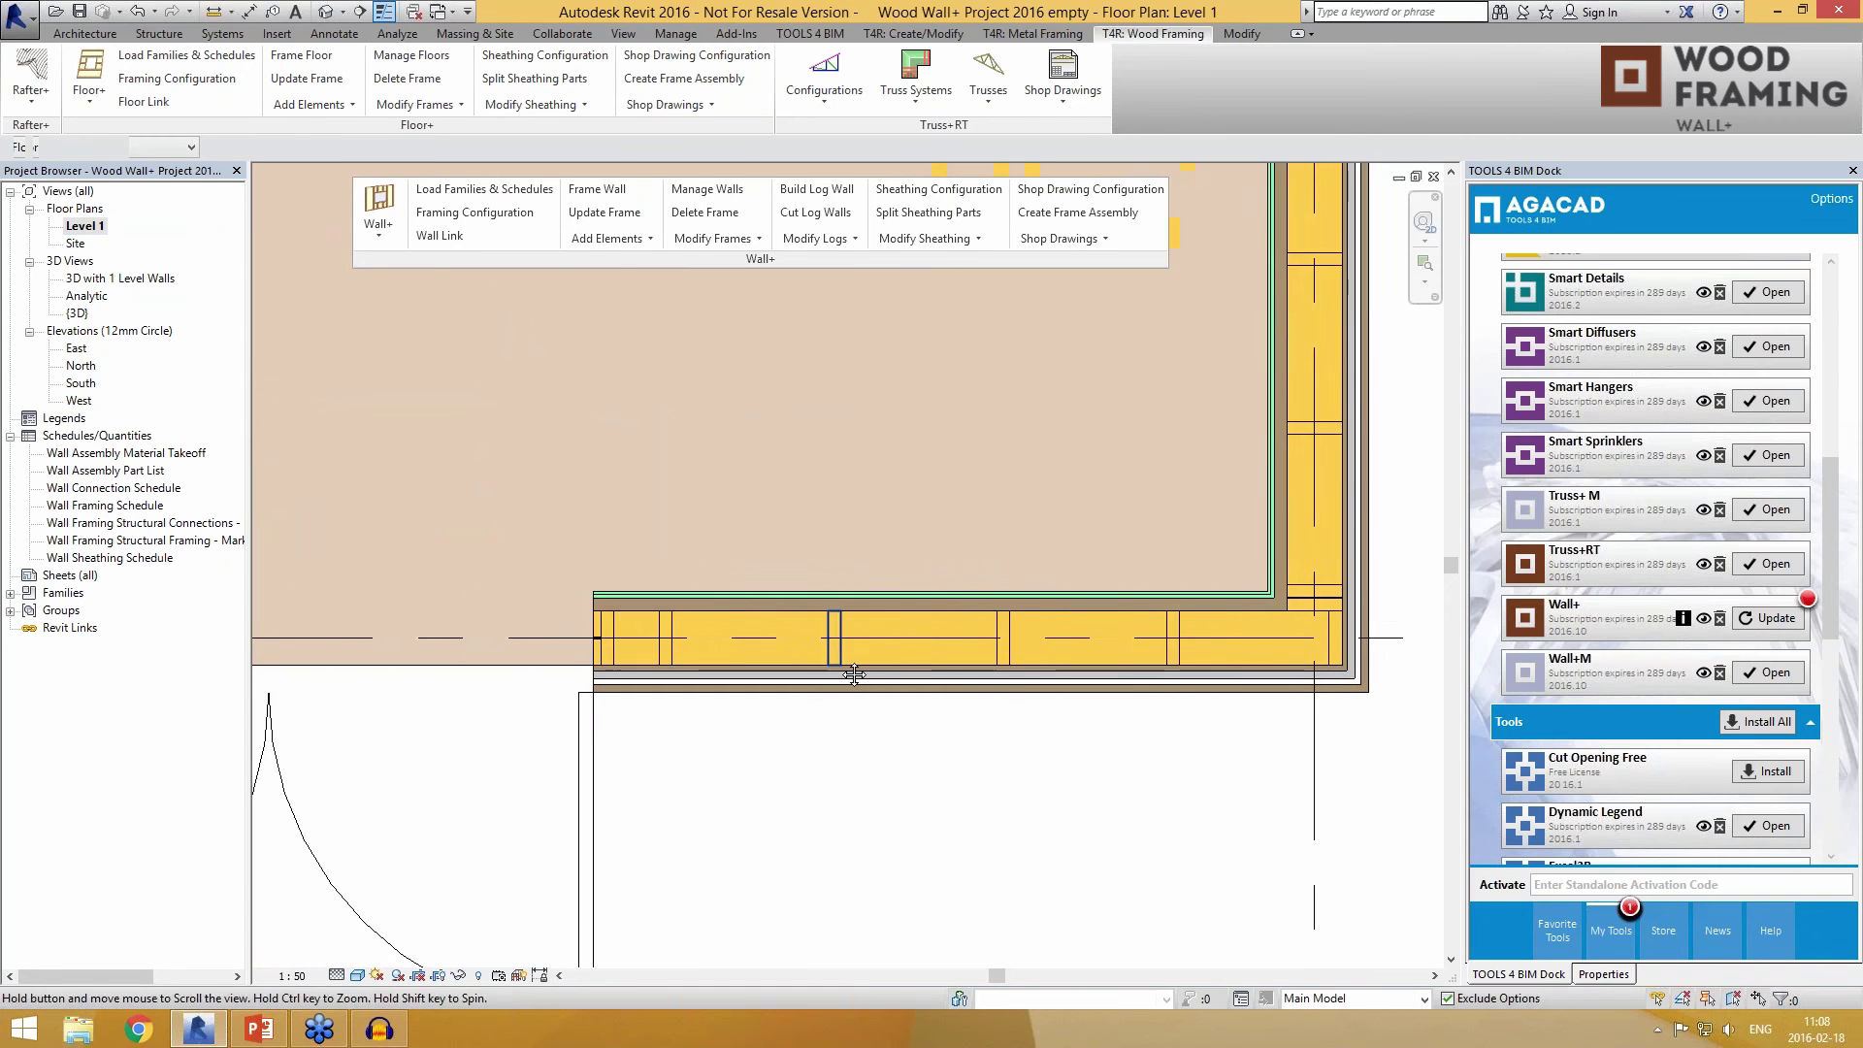
scroll(936, 591, "down", 2)
middle_click_drag(707, 720, 854, 713)
scroll(473, 654, "up", 3)
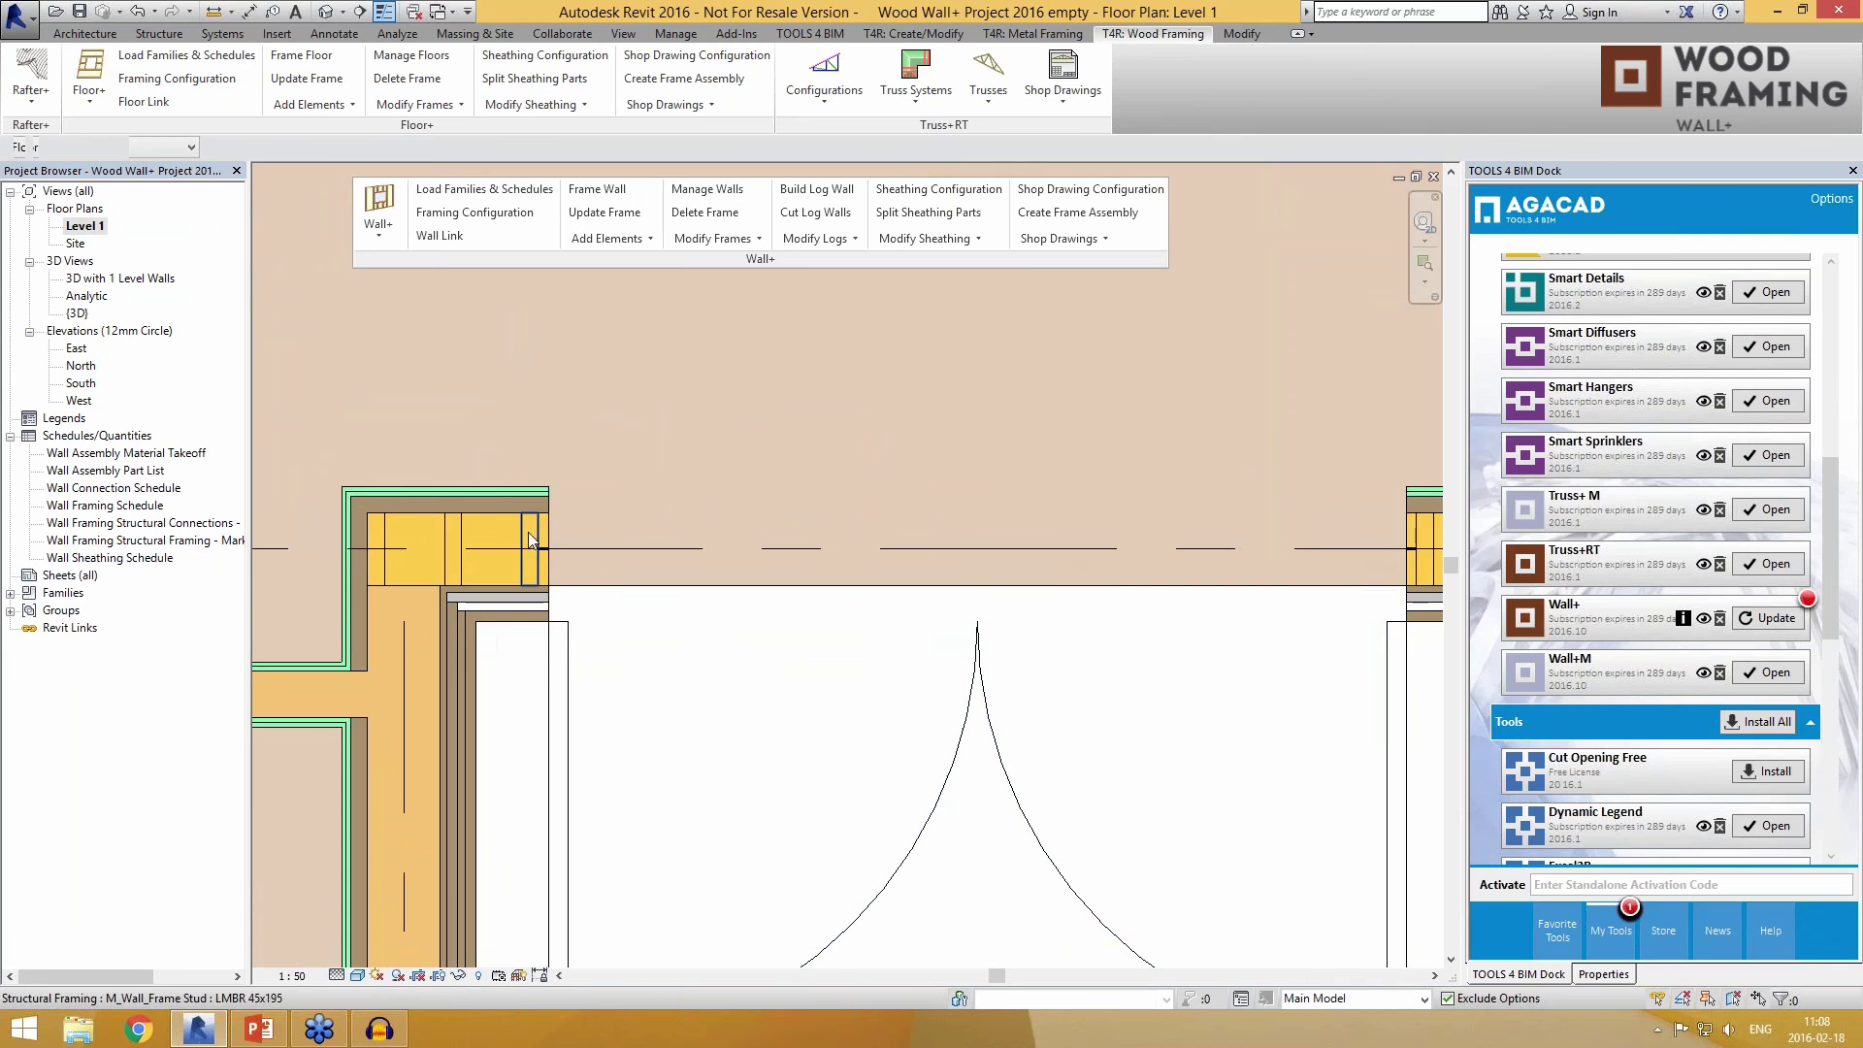
Step: Examine the stud arrangement where the framed walls meet at the garage's outer corner
scroll(487, 521, "down", 2)
middle_click_drag(1104, 621, 800, 642)
middle_click_drag(1153, 734, 893, 797)
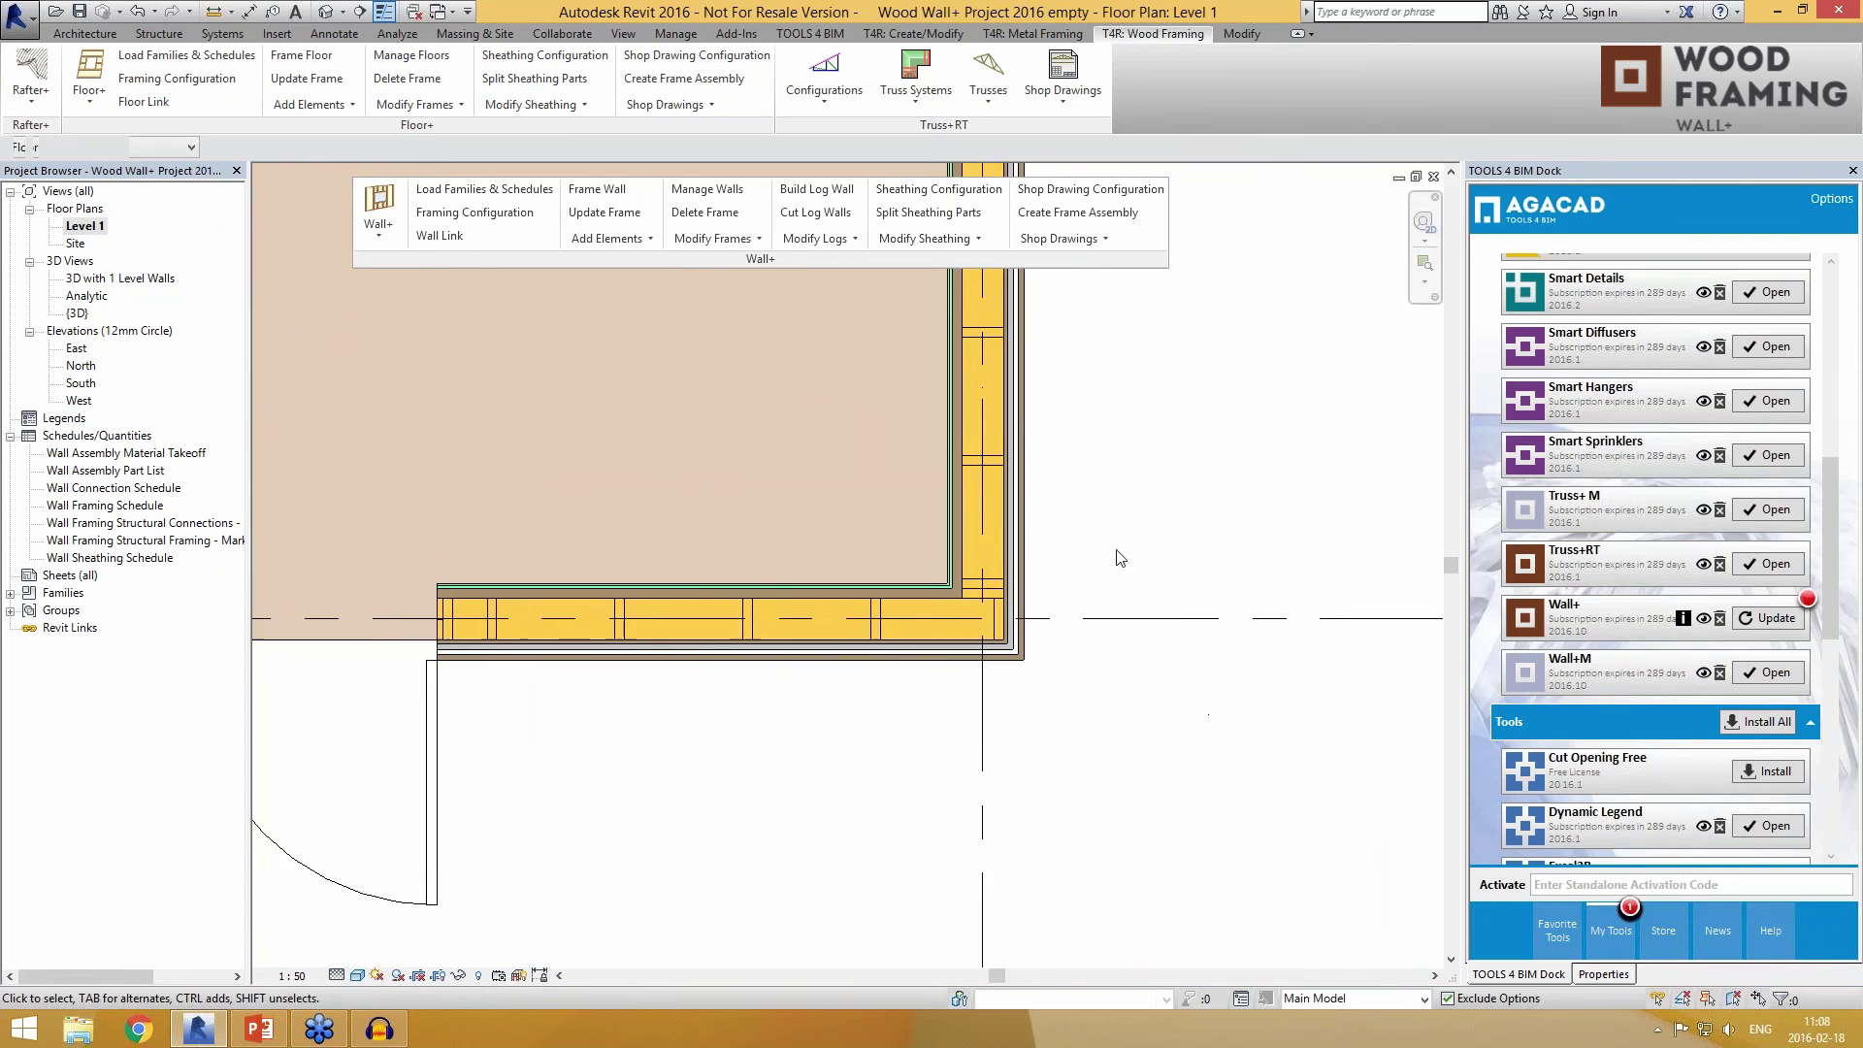
middle_click_drag(1170, 459, 1148, 536)
scroll(1025, 769, "up", 2)
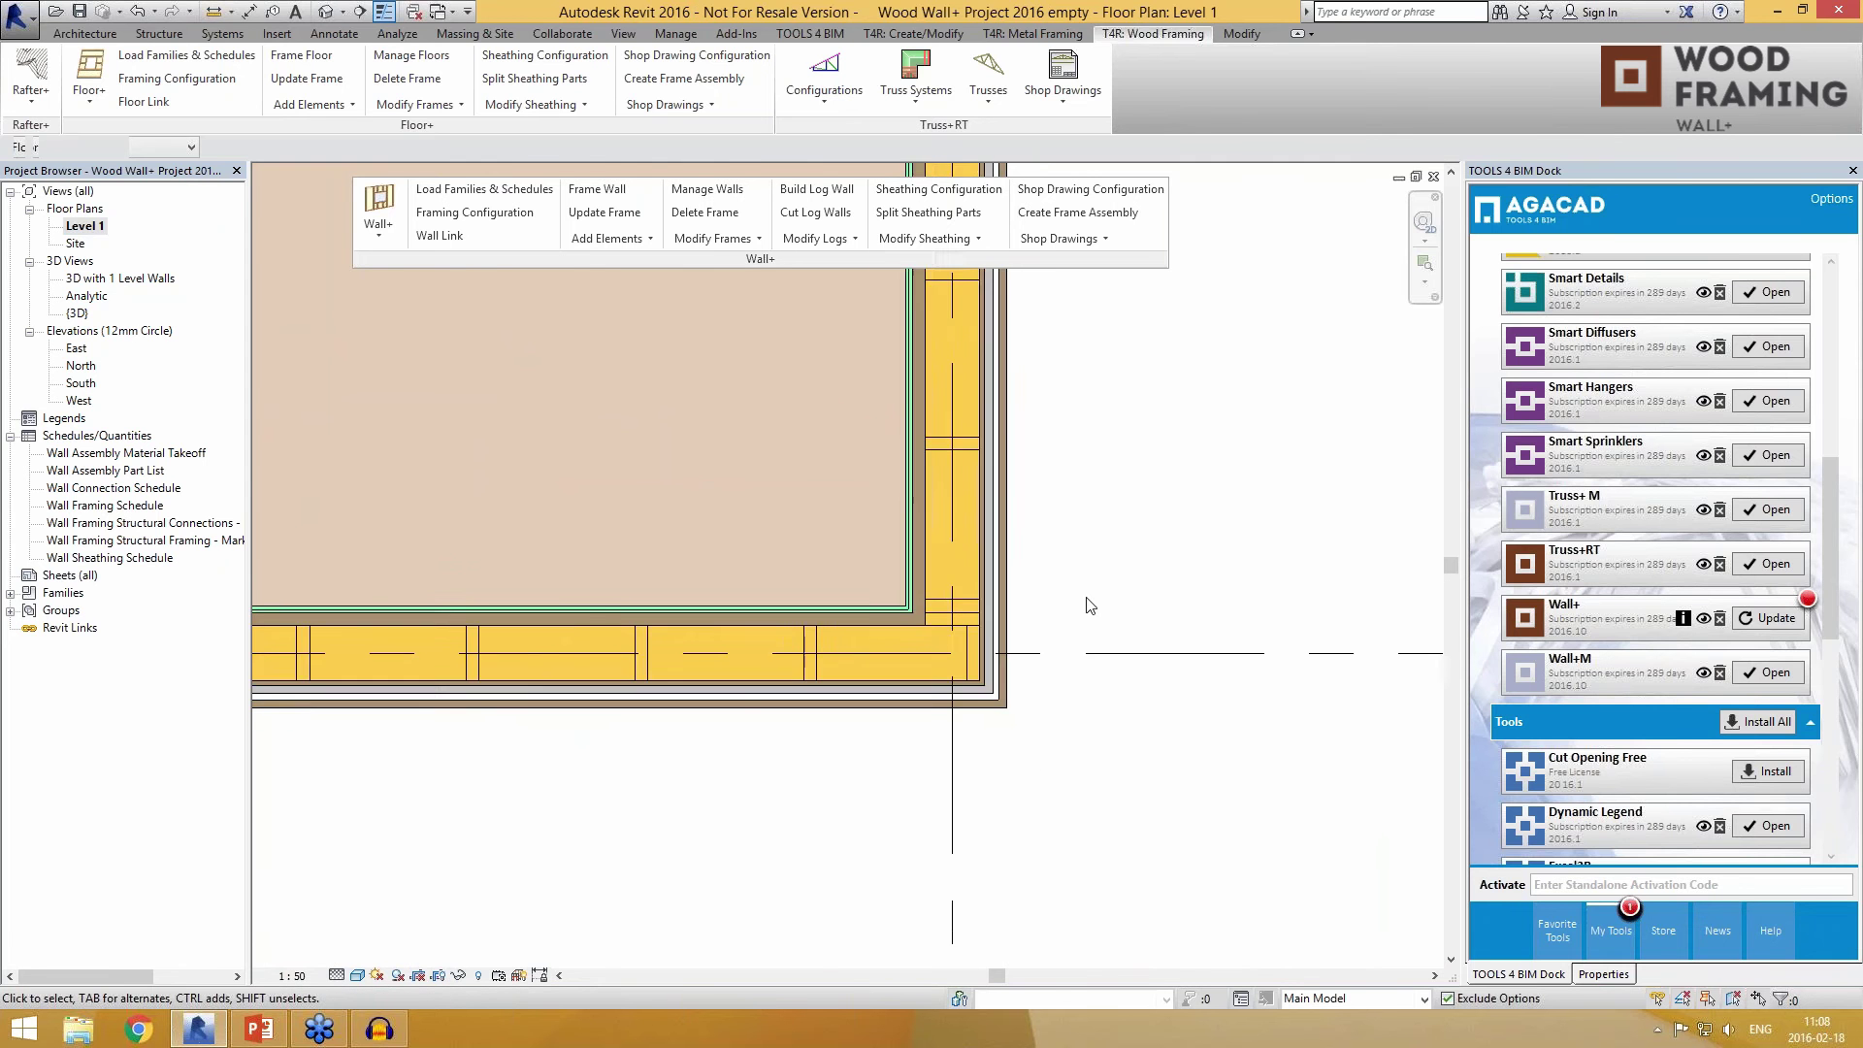
Step: Inspect the stud arrangement at the framed wall corner beside the terrace in the floor plan
scroll(1024, 769, "down", 3)
middle_click_drag(1067, 670, 1563, 664)
middle_click_drag(690, 699, 811, 689)
scroll(562, 642, "up", 5)
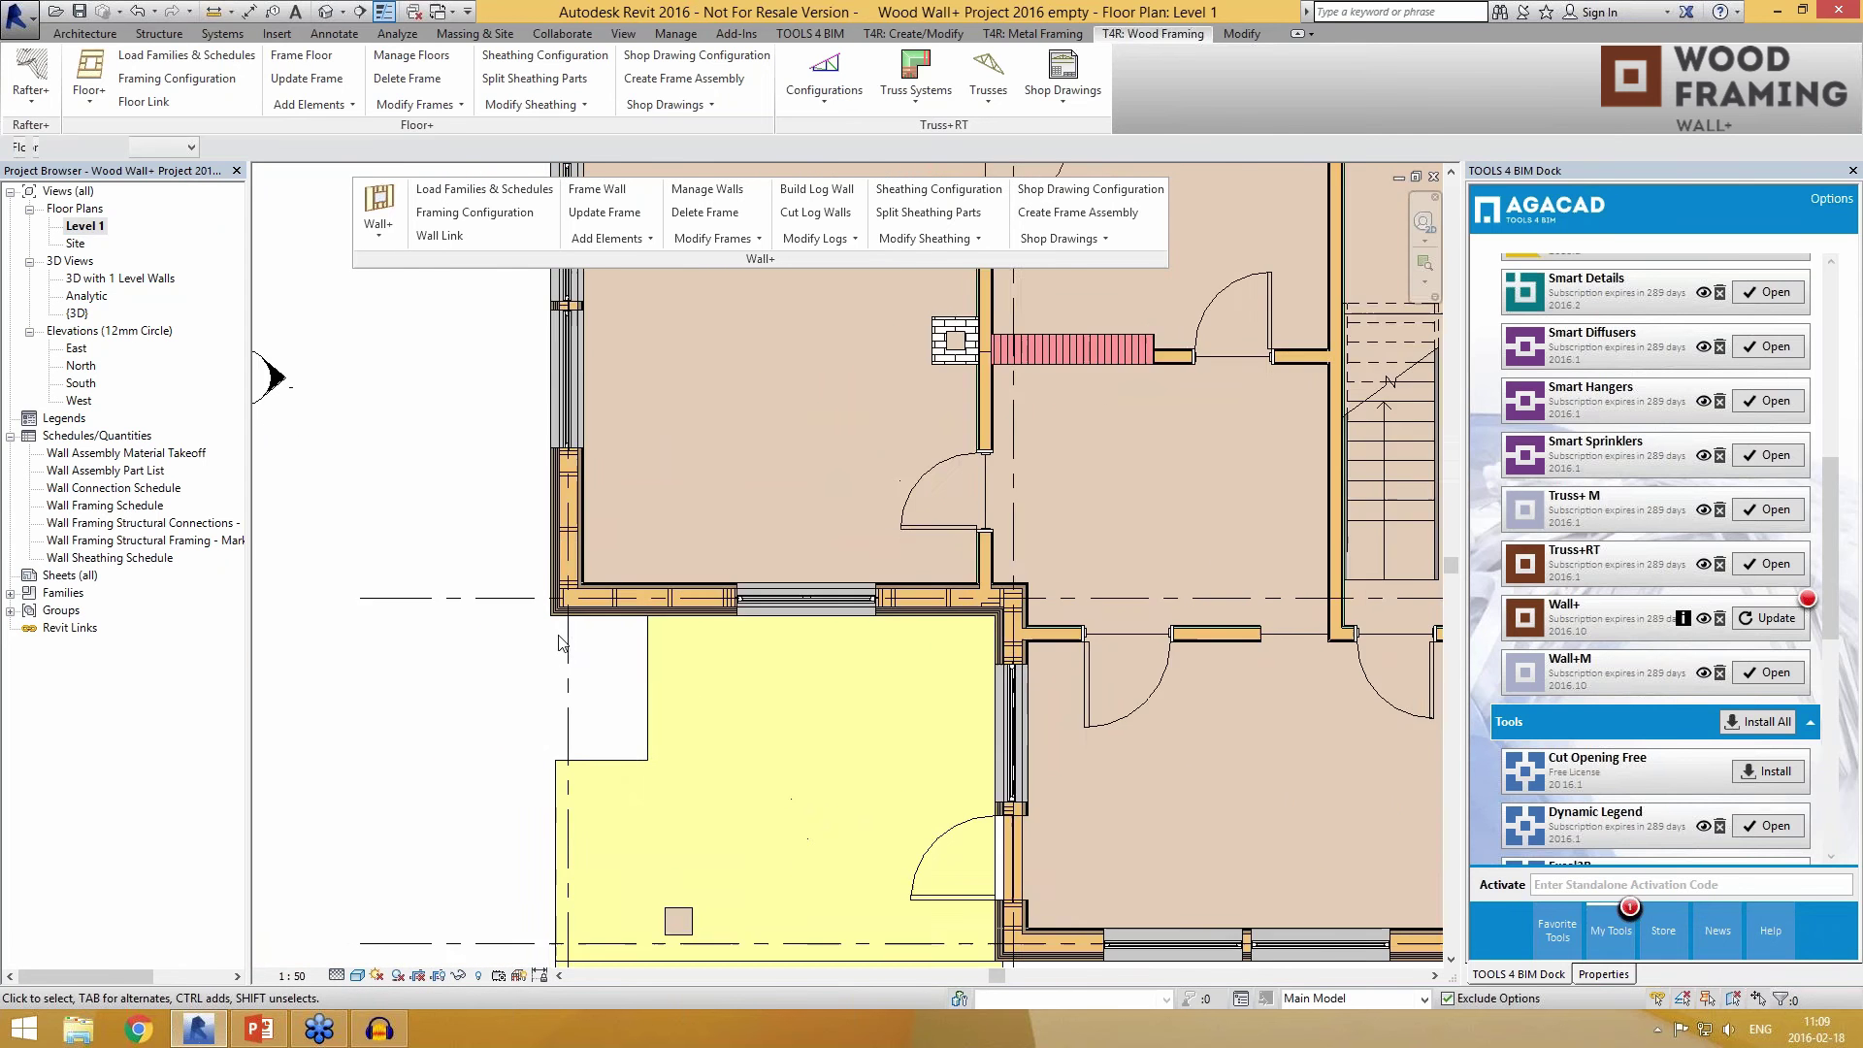
scroll(662, 572, "up", 2)
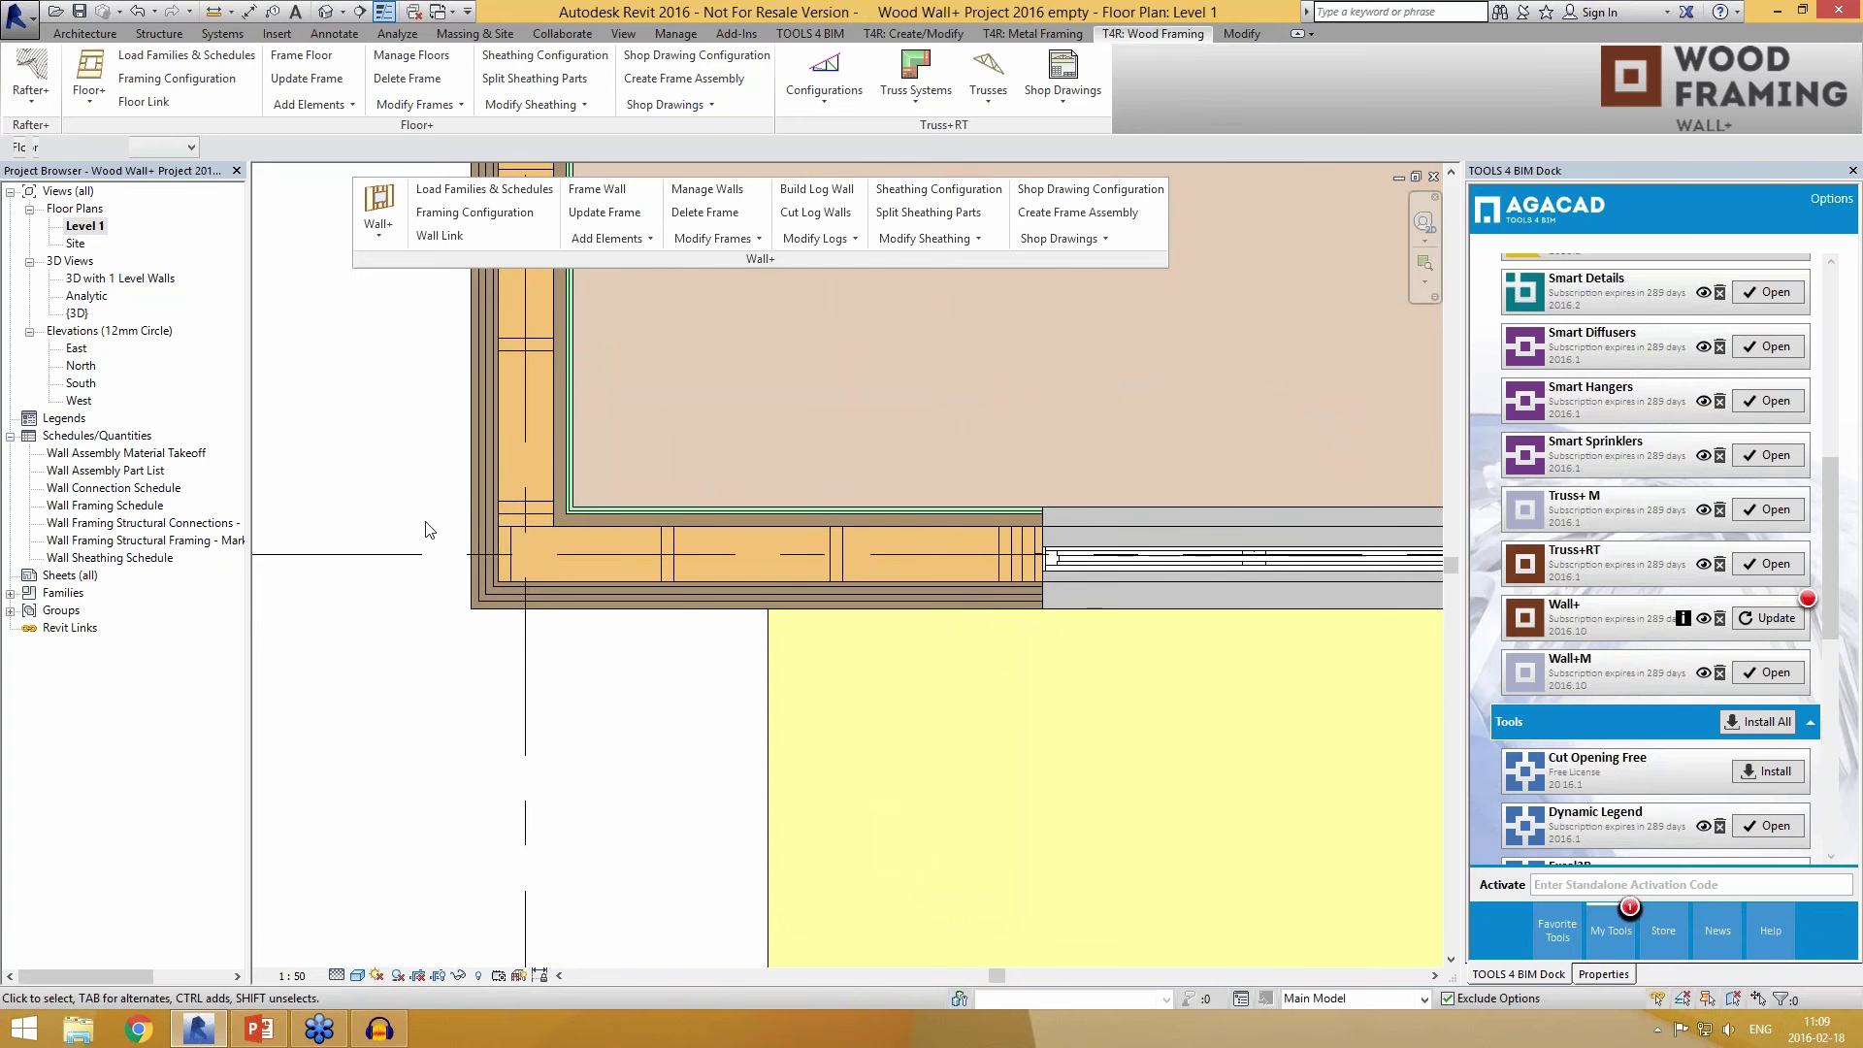
scroll(424, 529, "down", 3)
scroll(423, 508, "down", 2)
middle_click_drag(1181, 541, 728, 554)
middle_click_drag(1235, 596, 925, 602)
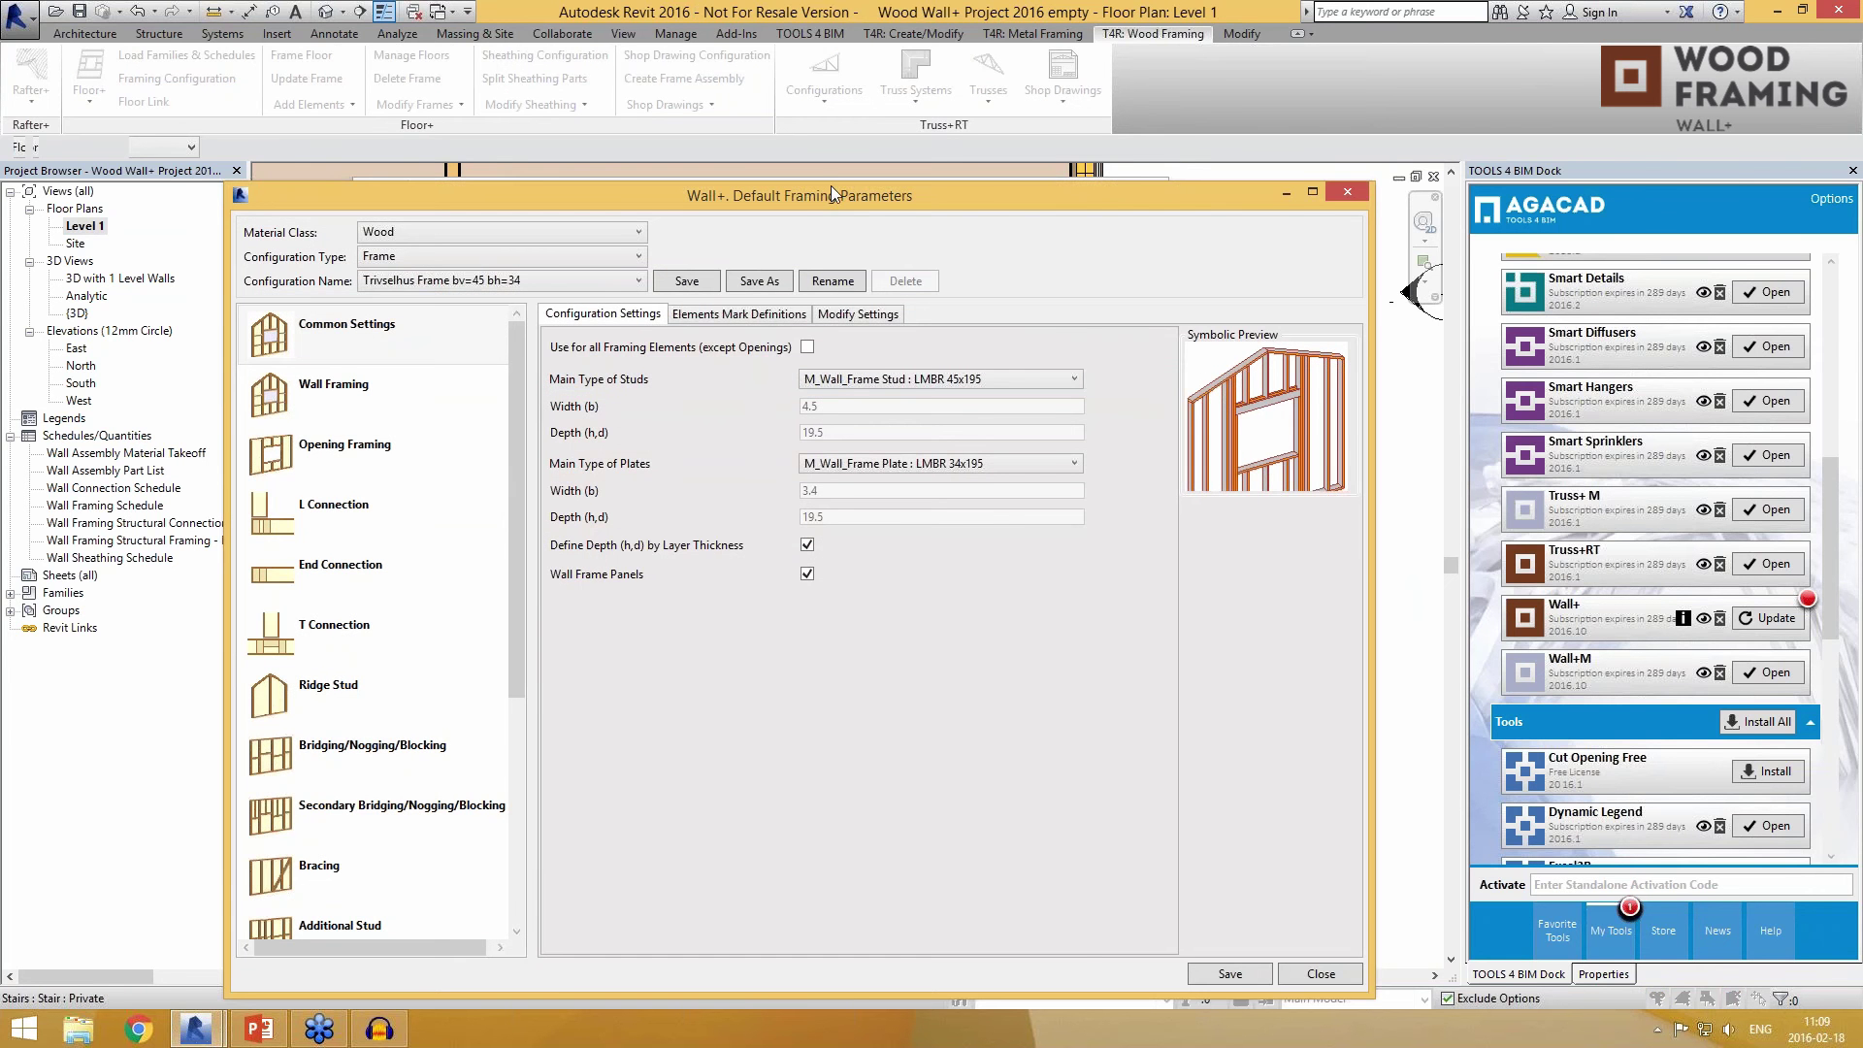
Step: Open Wall+'s default framing parameters and review the configuration types and names, keeping Frame with Trivselhus Frame bv=45 bh=34
left_click_drag(831, 185, 844, 110)
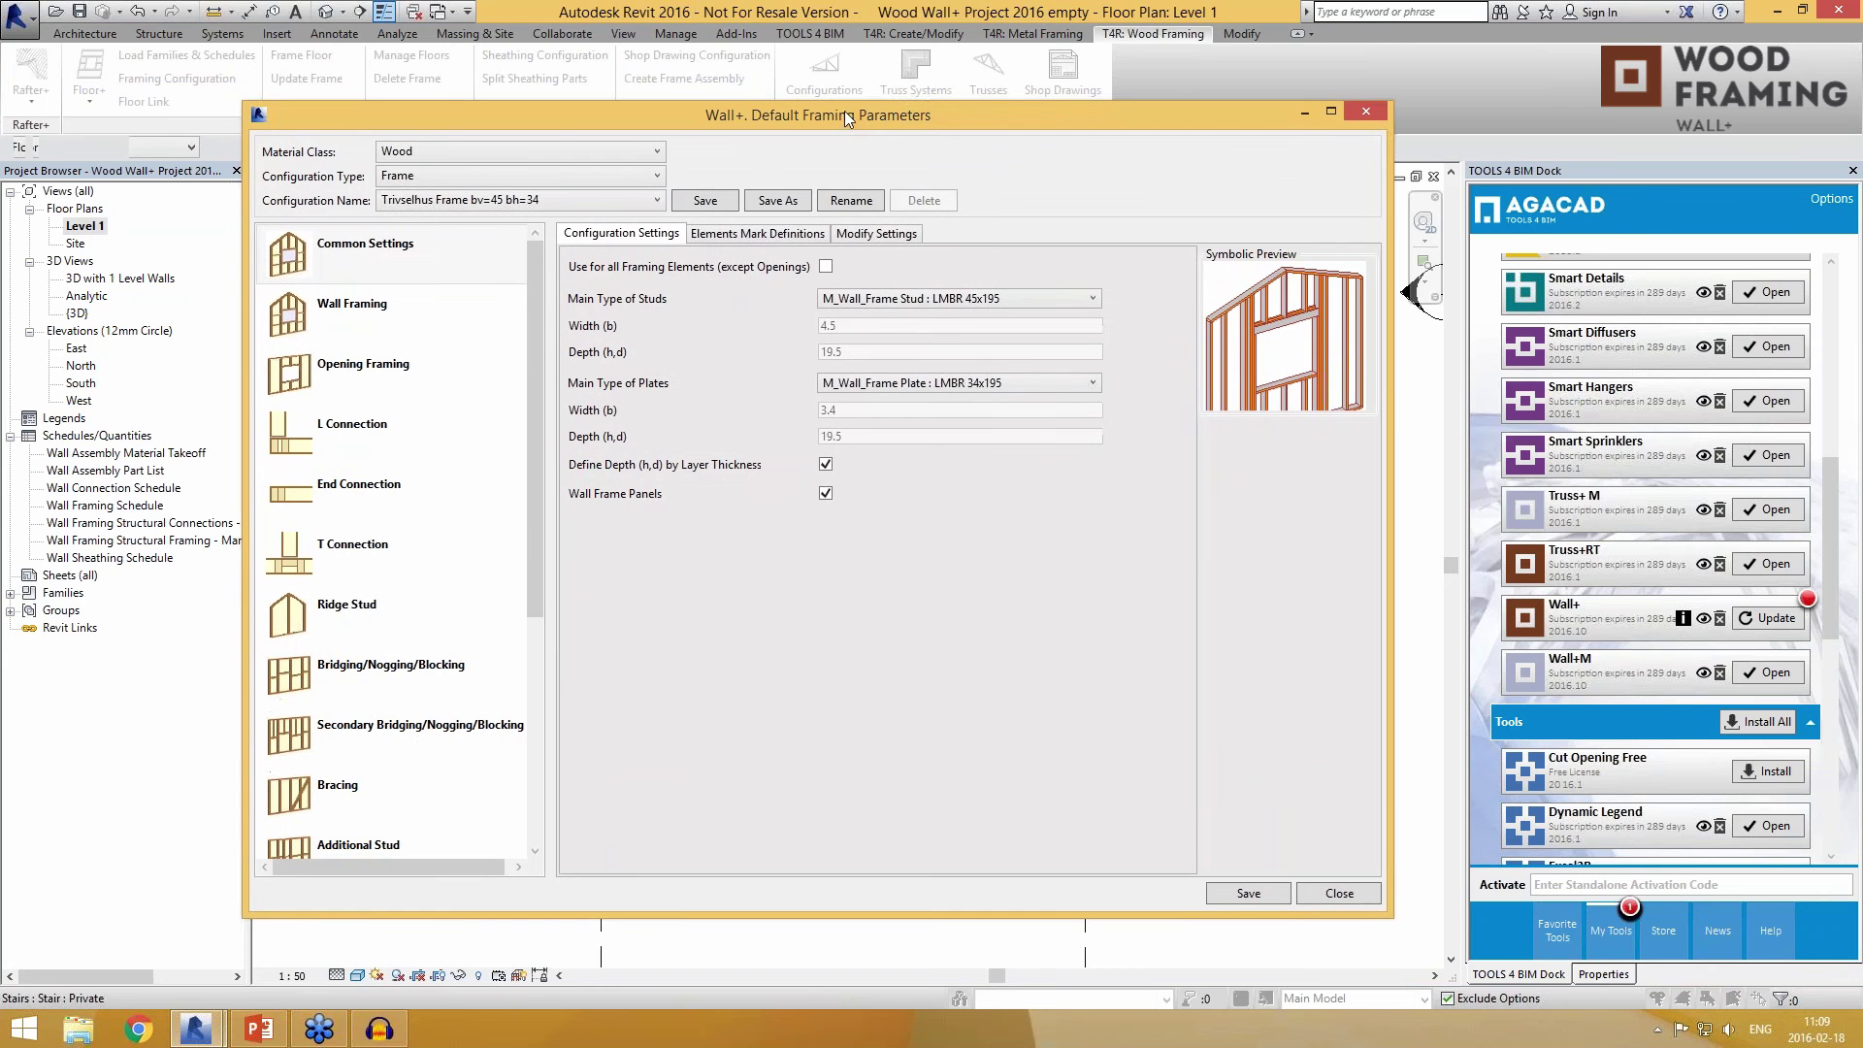
left_click(484, 178)
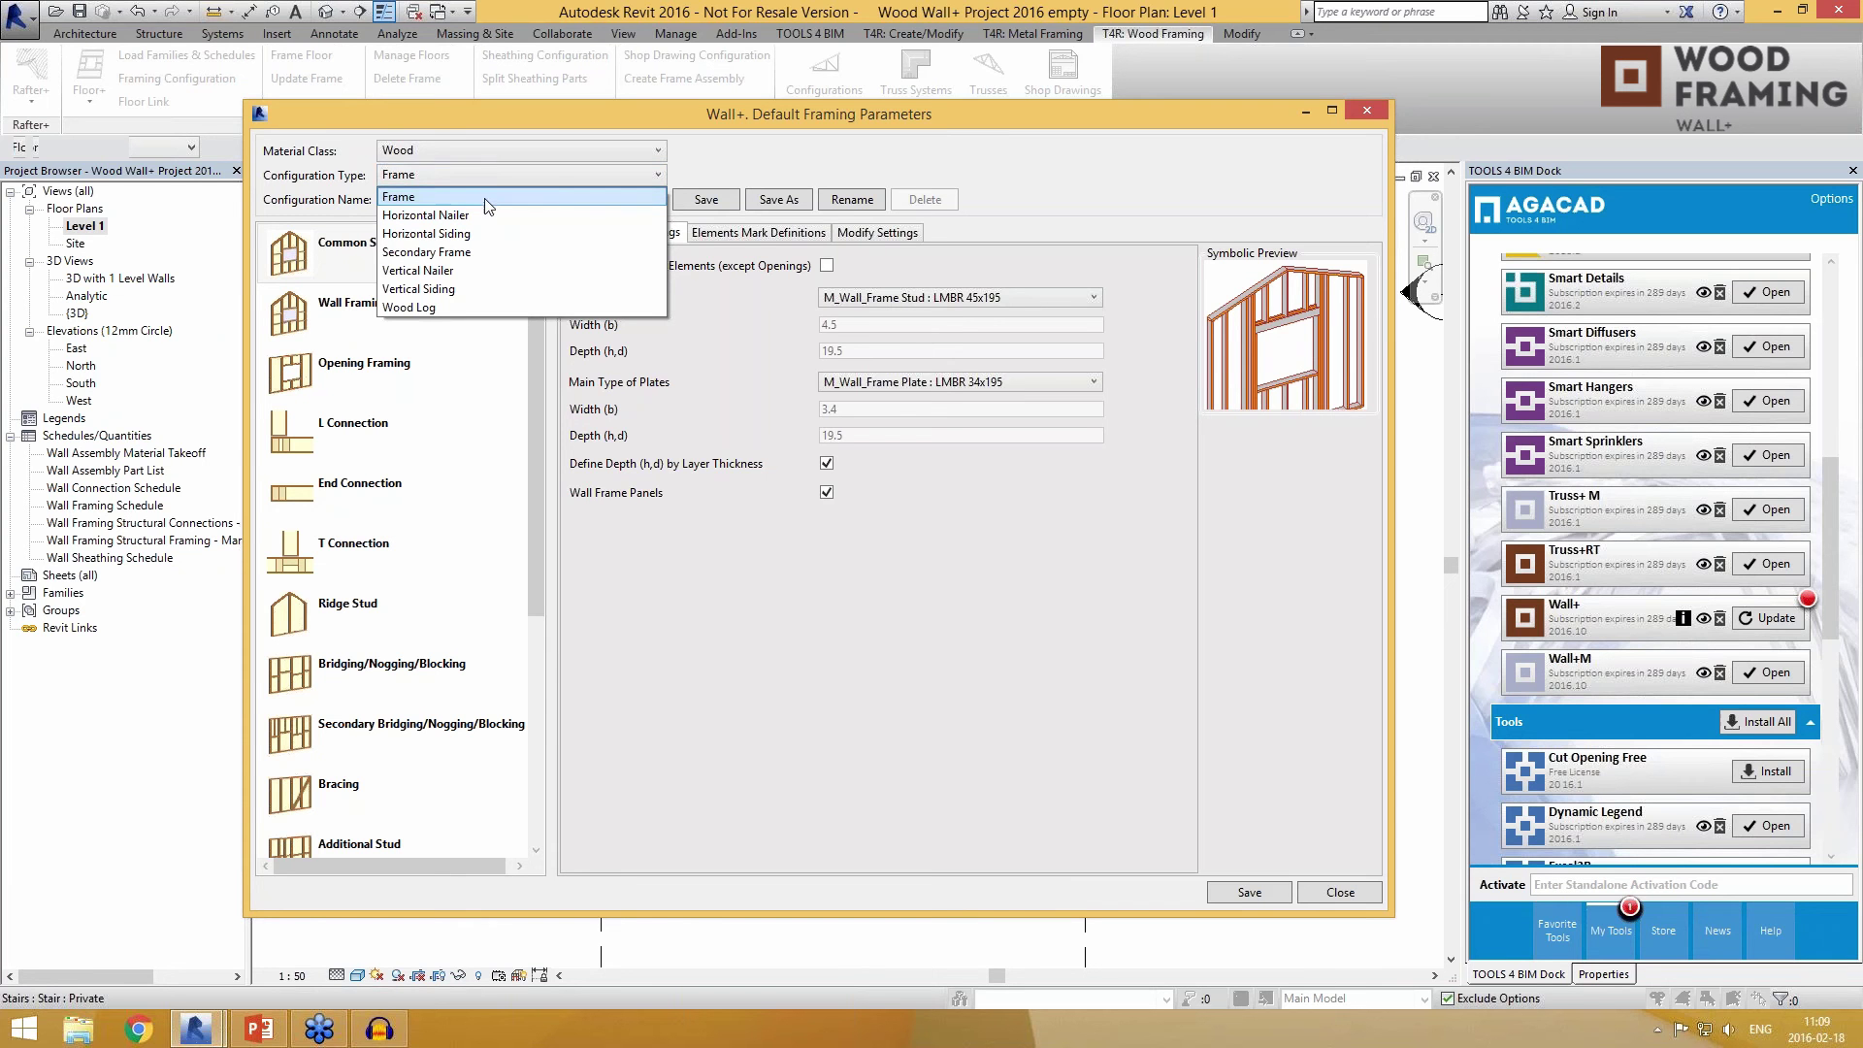
left_click(486, 198)
left_click(500, 200)
left_click(503, 203)
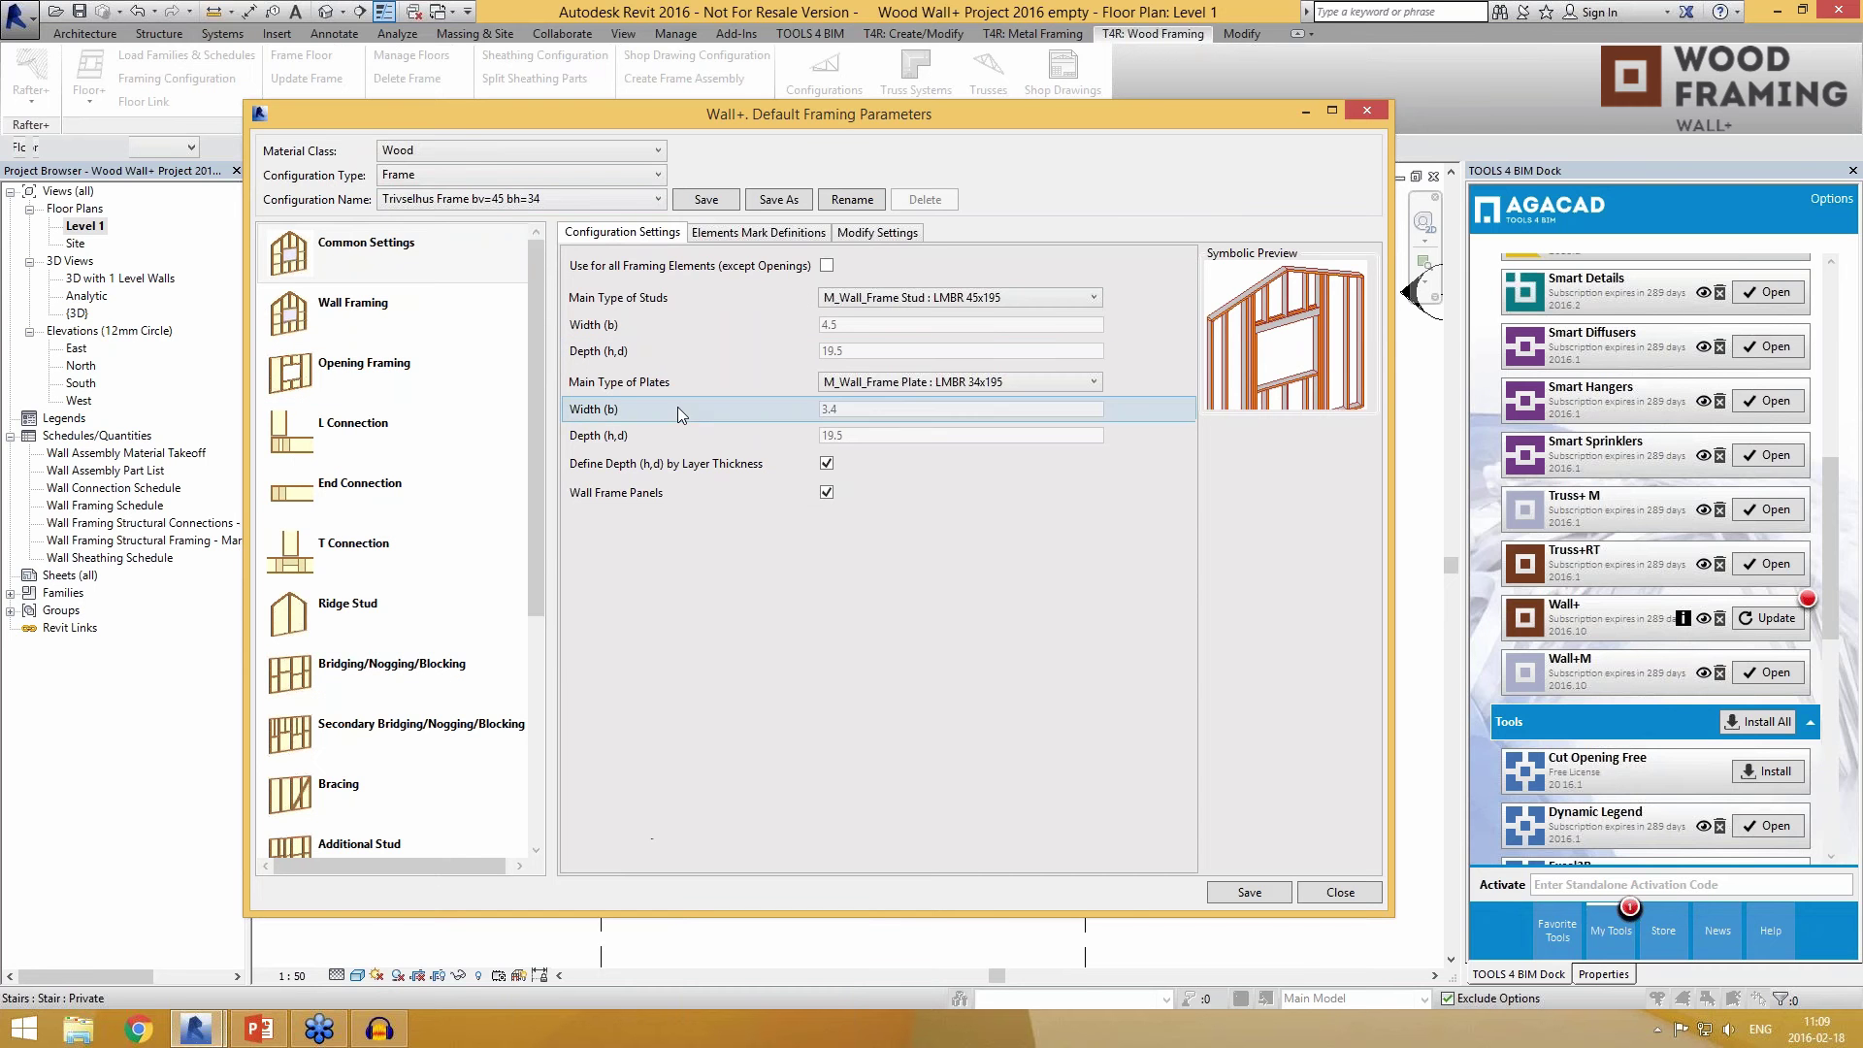
Step: Browse the framing configuration's settings categories, including Wall Framing, Opening Framing, End Connection, T Connection and Ridge Stud
left_click(563, 196)
left_click(563, 196)
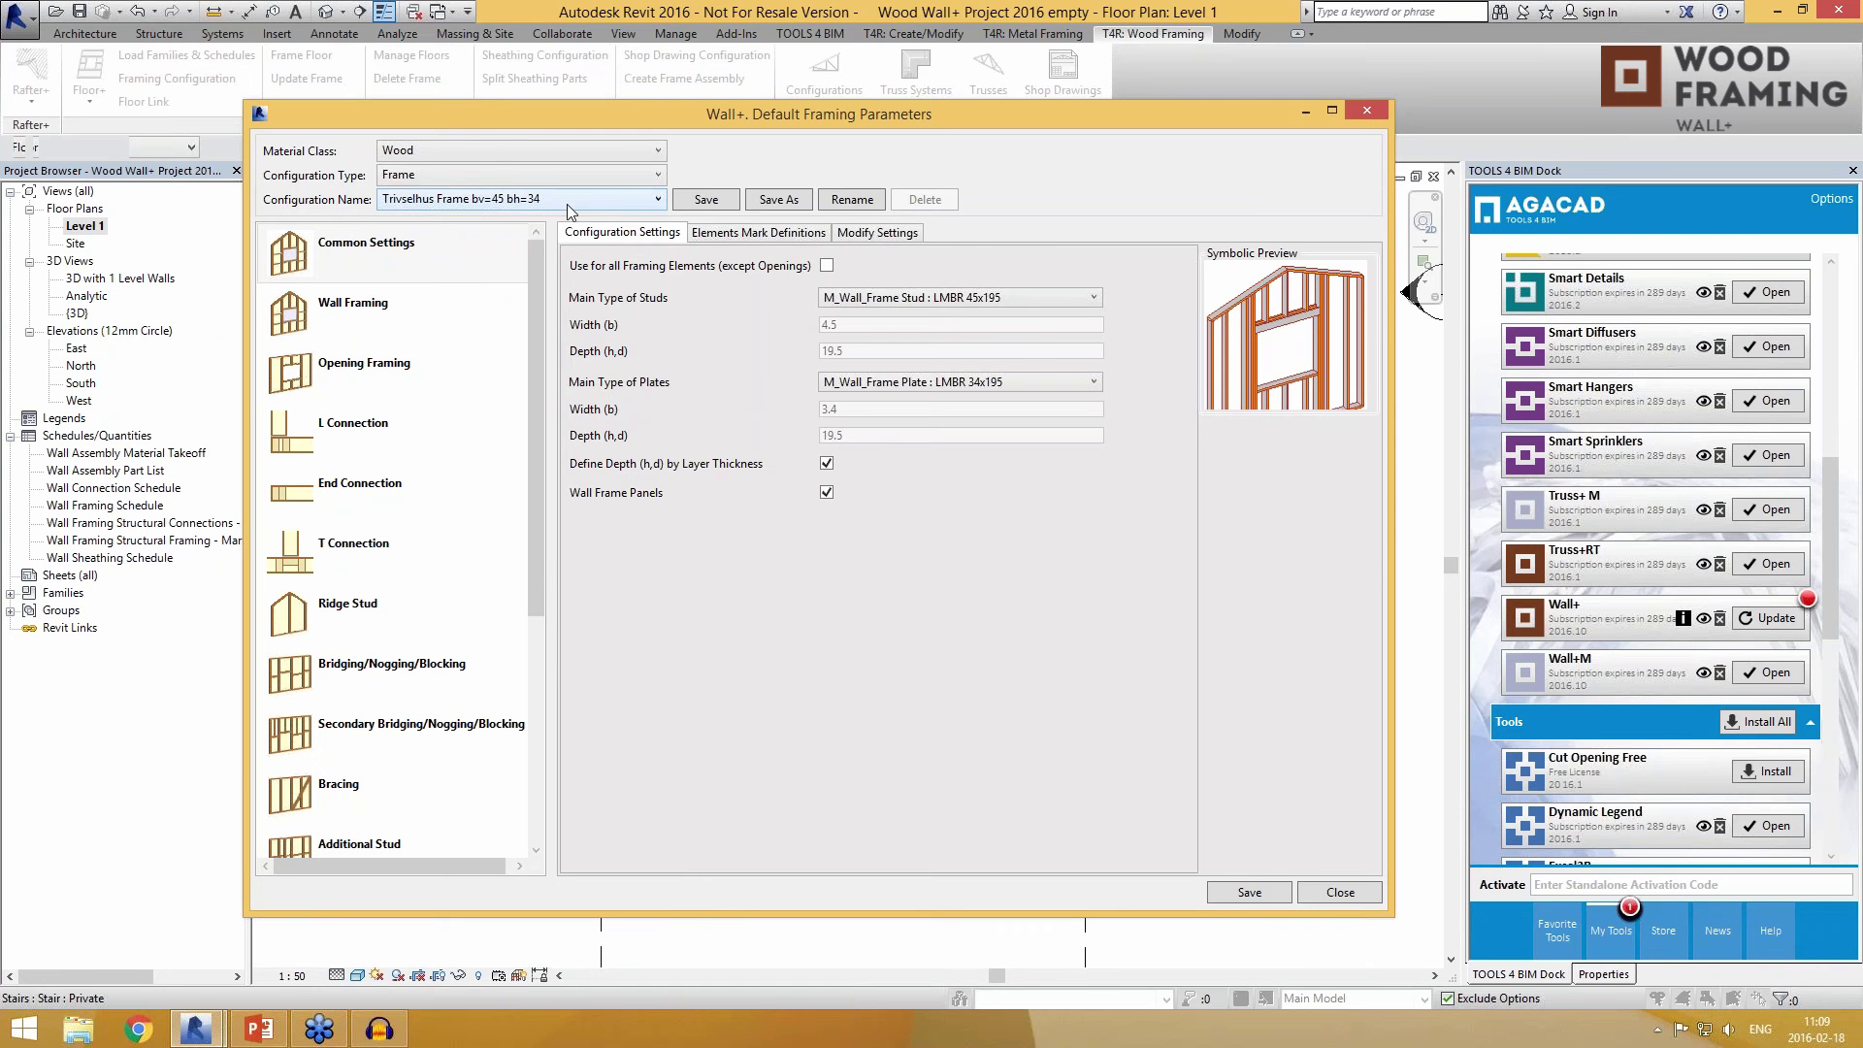
left_click(404, 309)
left_click(392, 380)
left_click(408, 490)
left_click(416, 544)
scroll(408, 553, "down", 5)
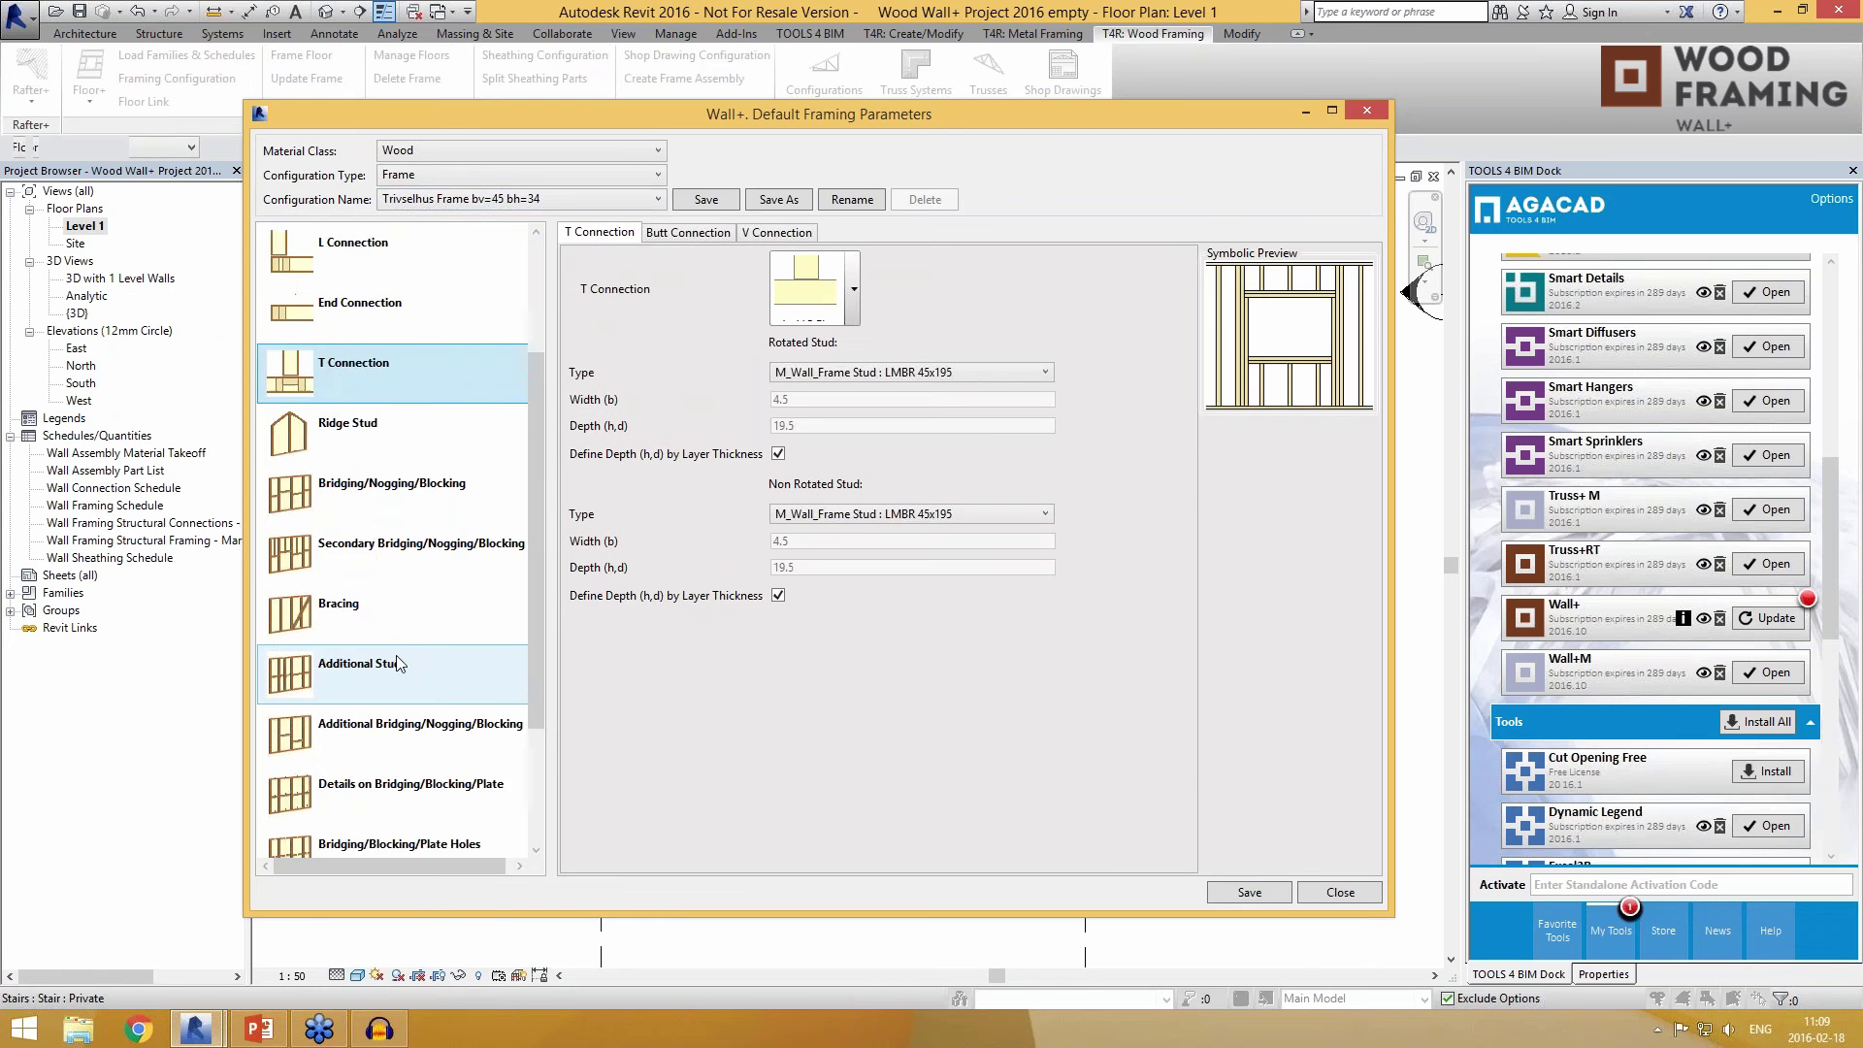
left_click(392, 561)
scroll(392, 485, "up", 5)
left_click(383, 555)
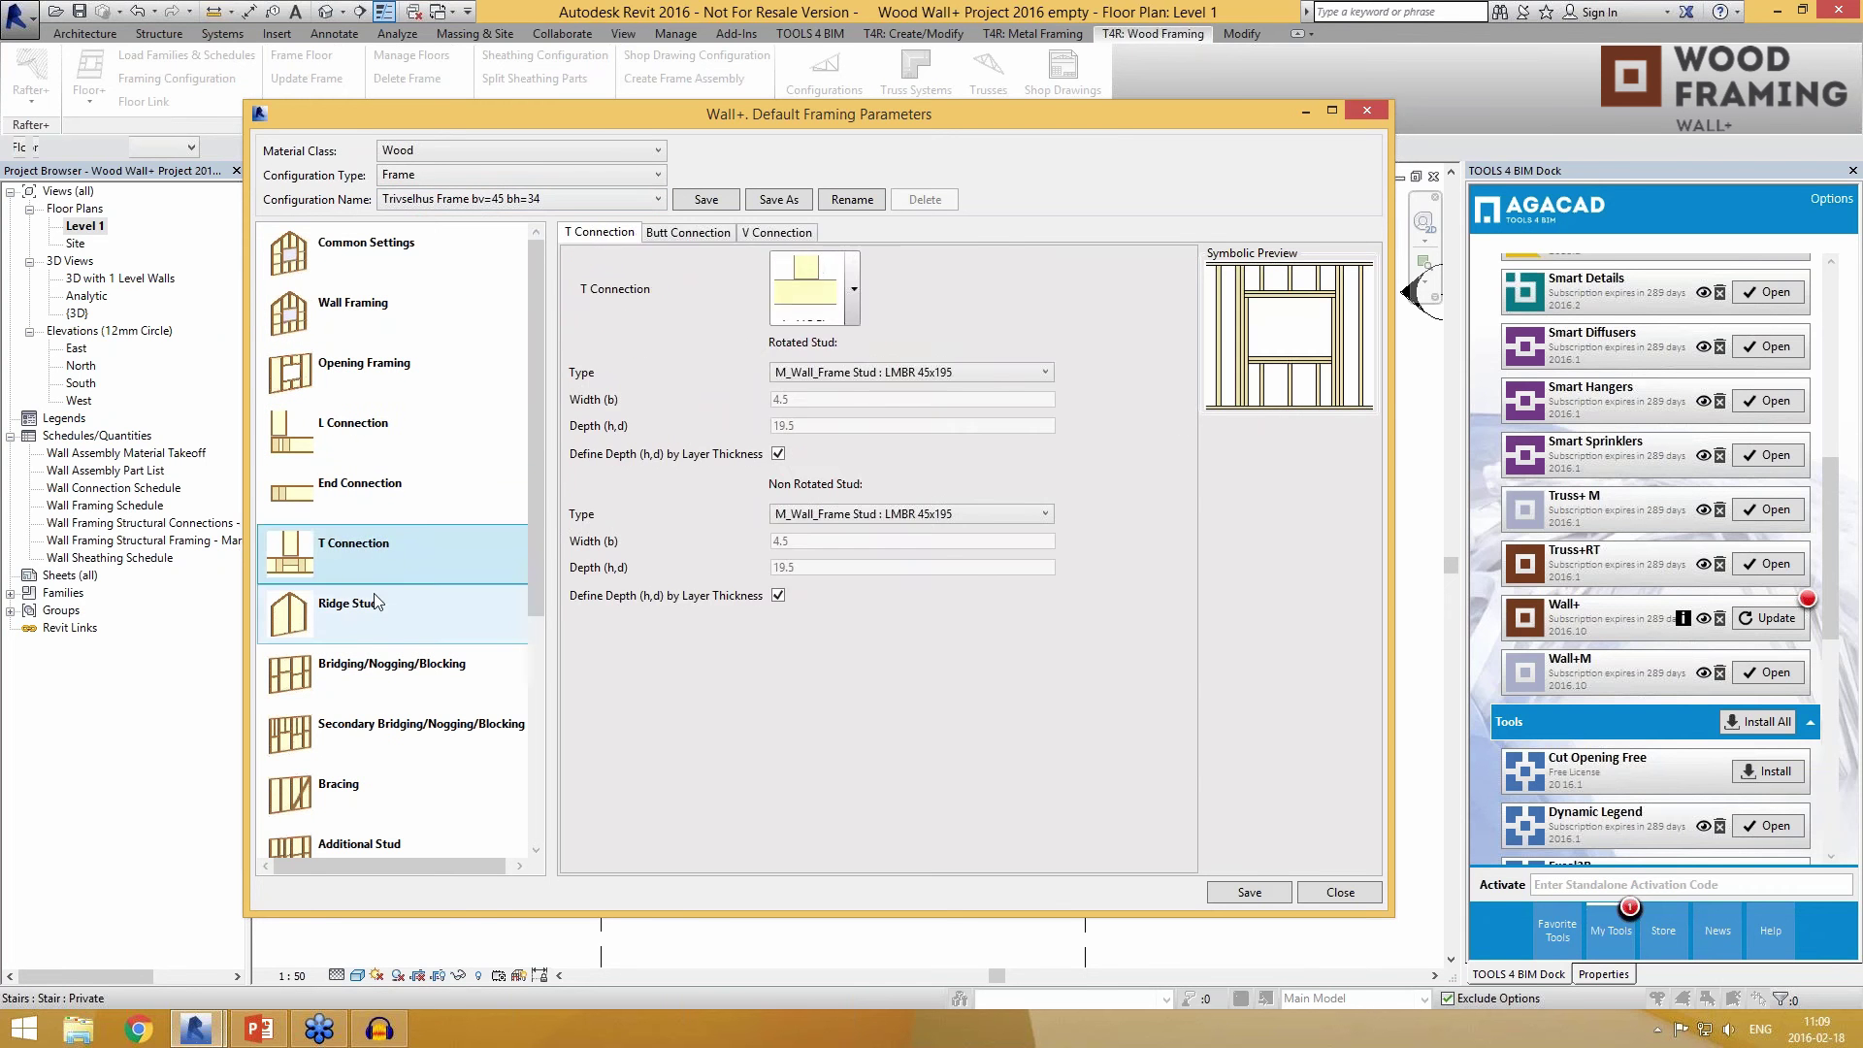
left_click(377, 614)
left_click(400, 393)
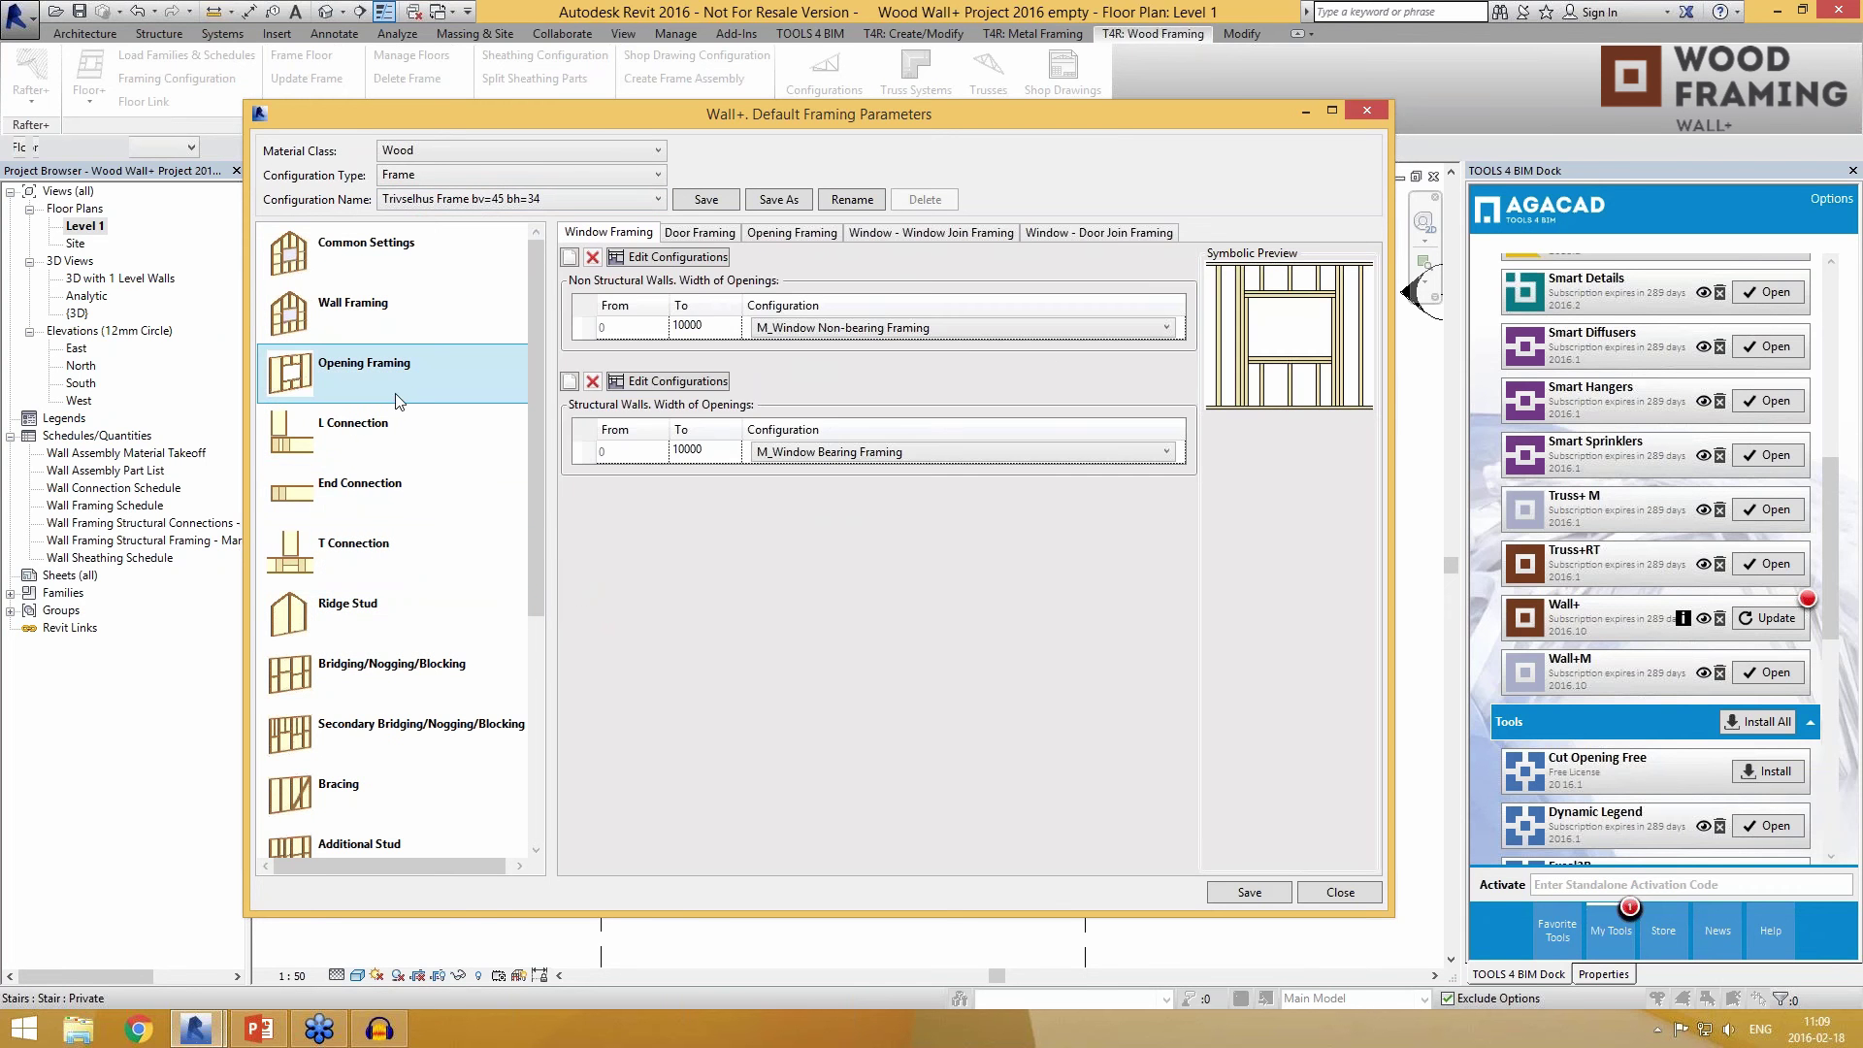
Step: Review the main stud and plate types in the Common Settings, keeping the stud type M_Wall_Frame Stud : LMBR 45x195
left_click(384, 249)
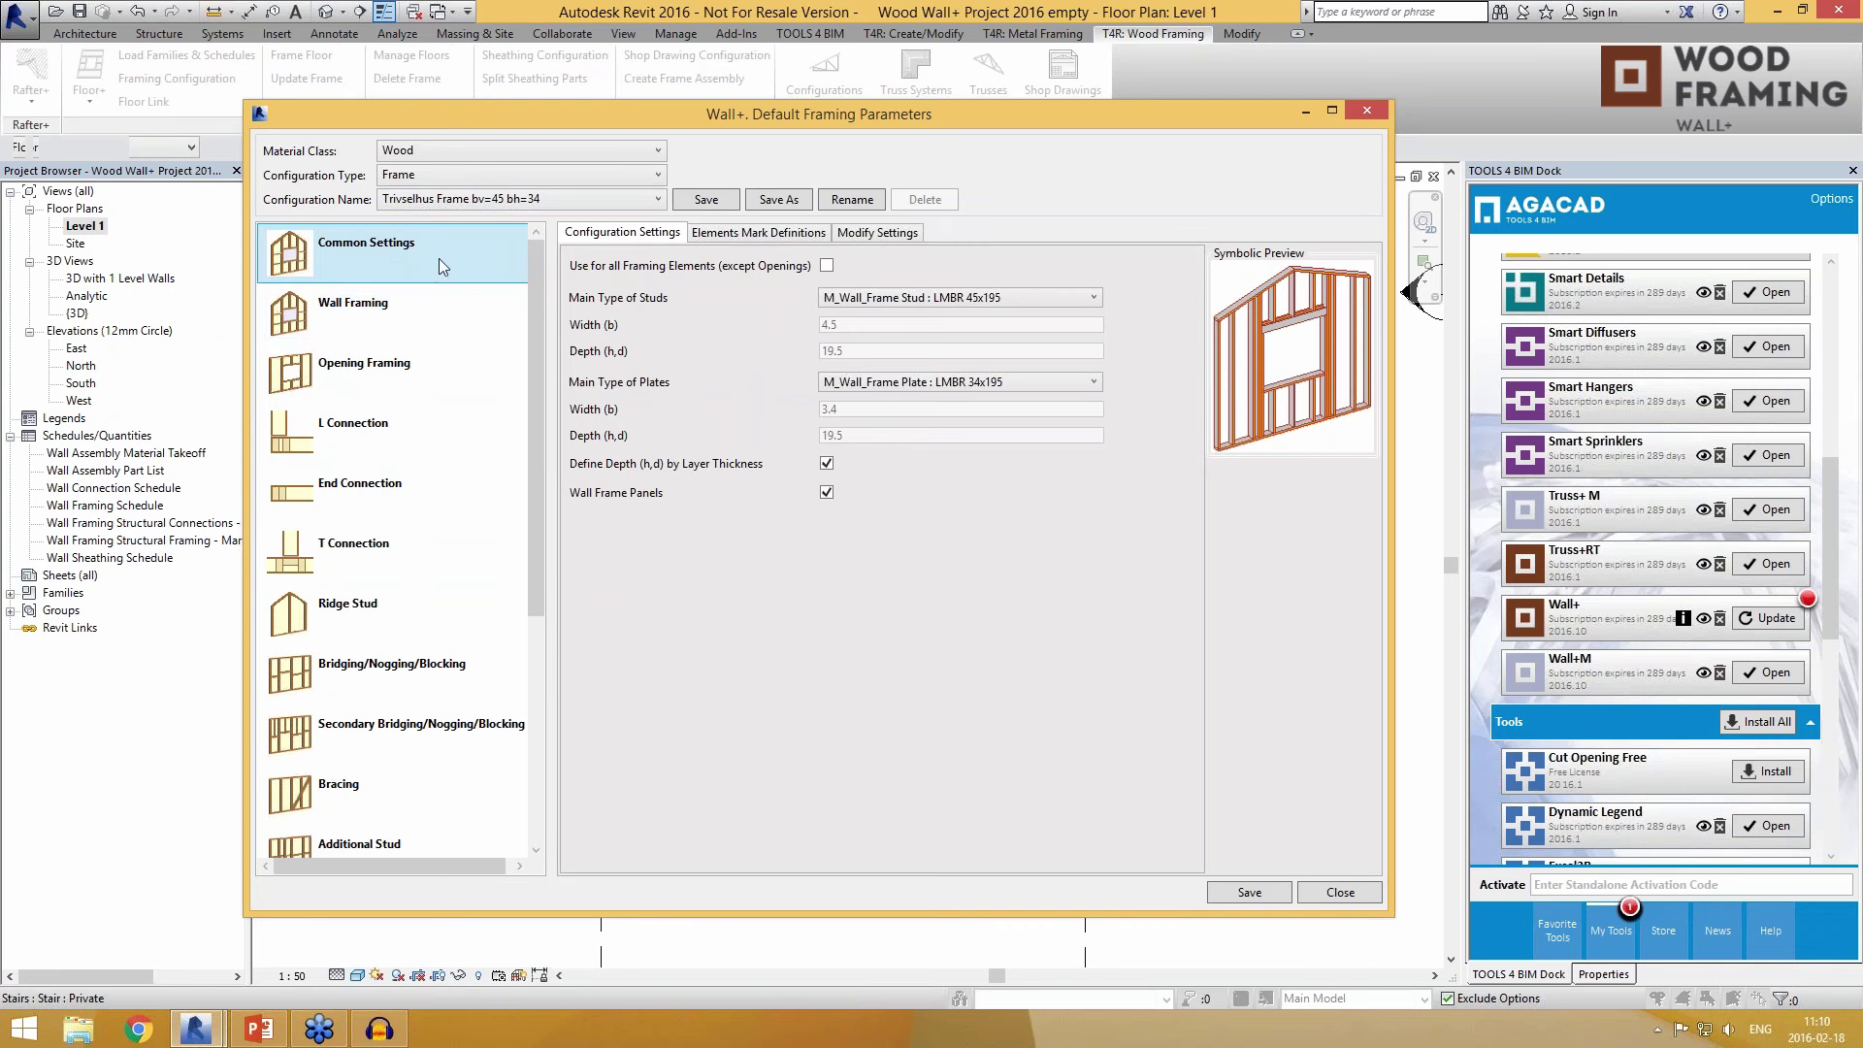
left_click(990, 299)
left_click(990, 299)
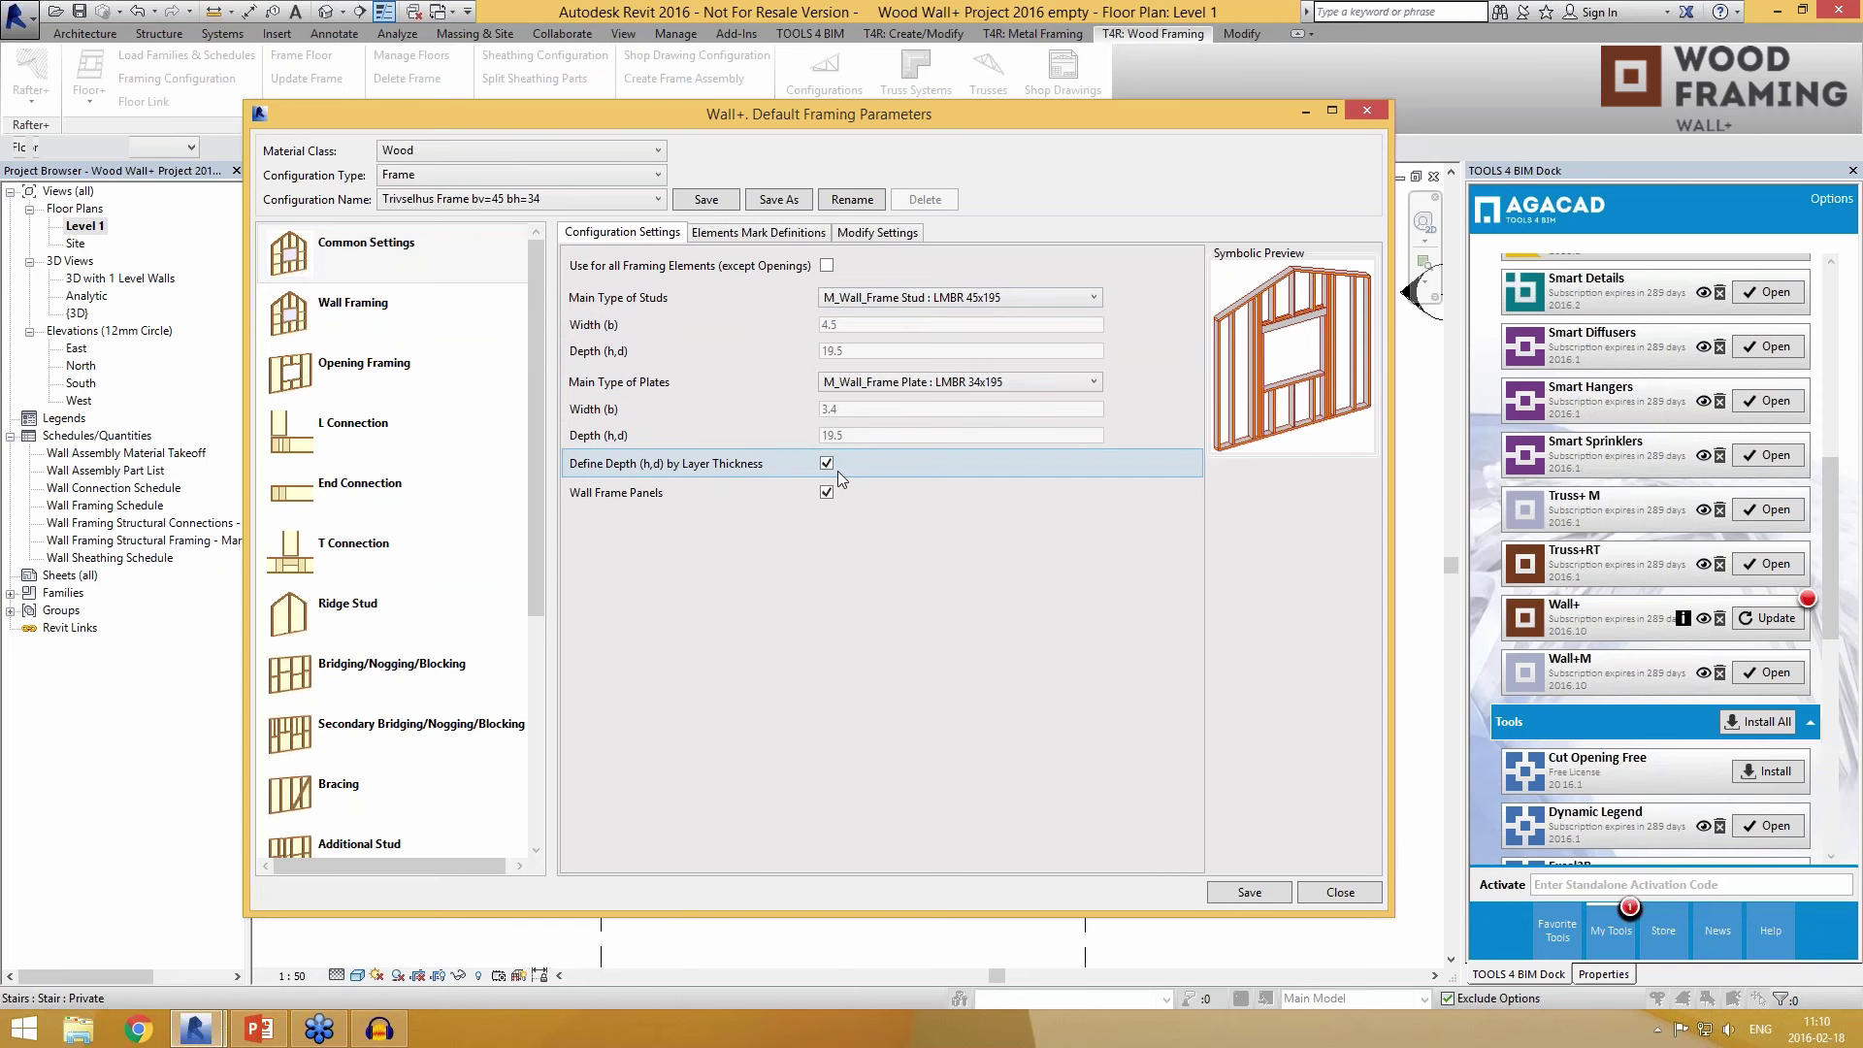
Step: Open the element mark definitions and examine the framing member names of trimmers, studs, connections and holes against the symbolic preview
left_click(758, 233)
left_click(864, 399)
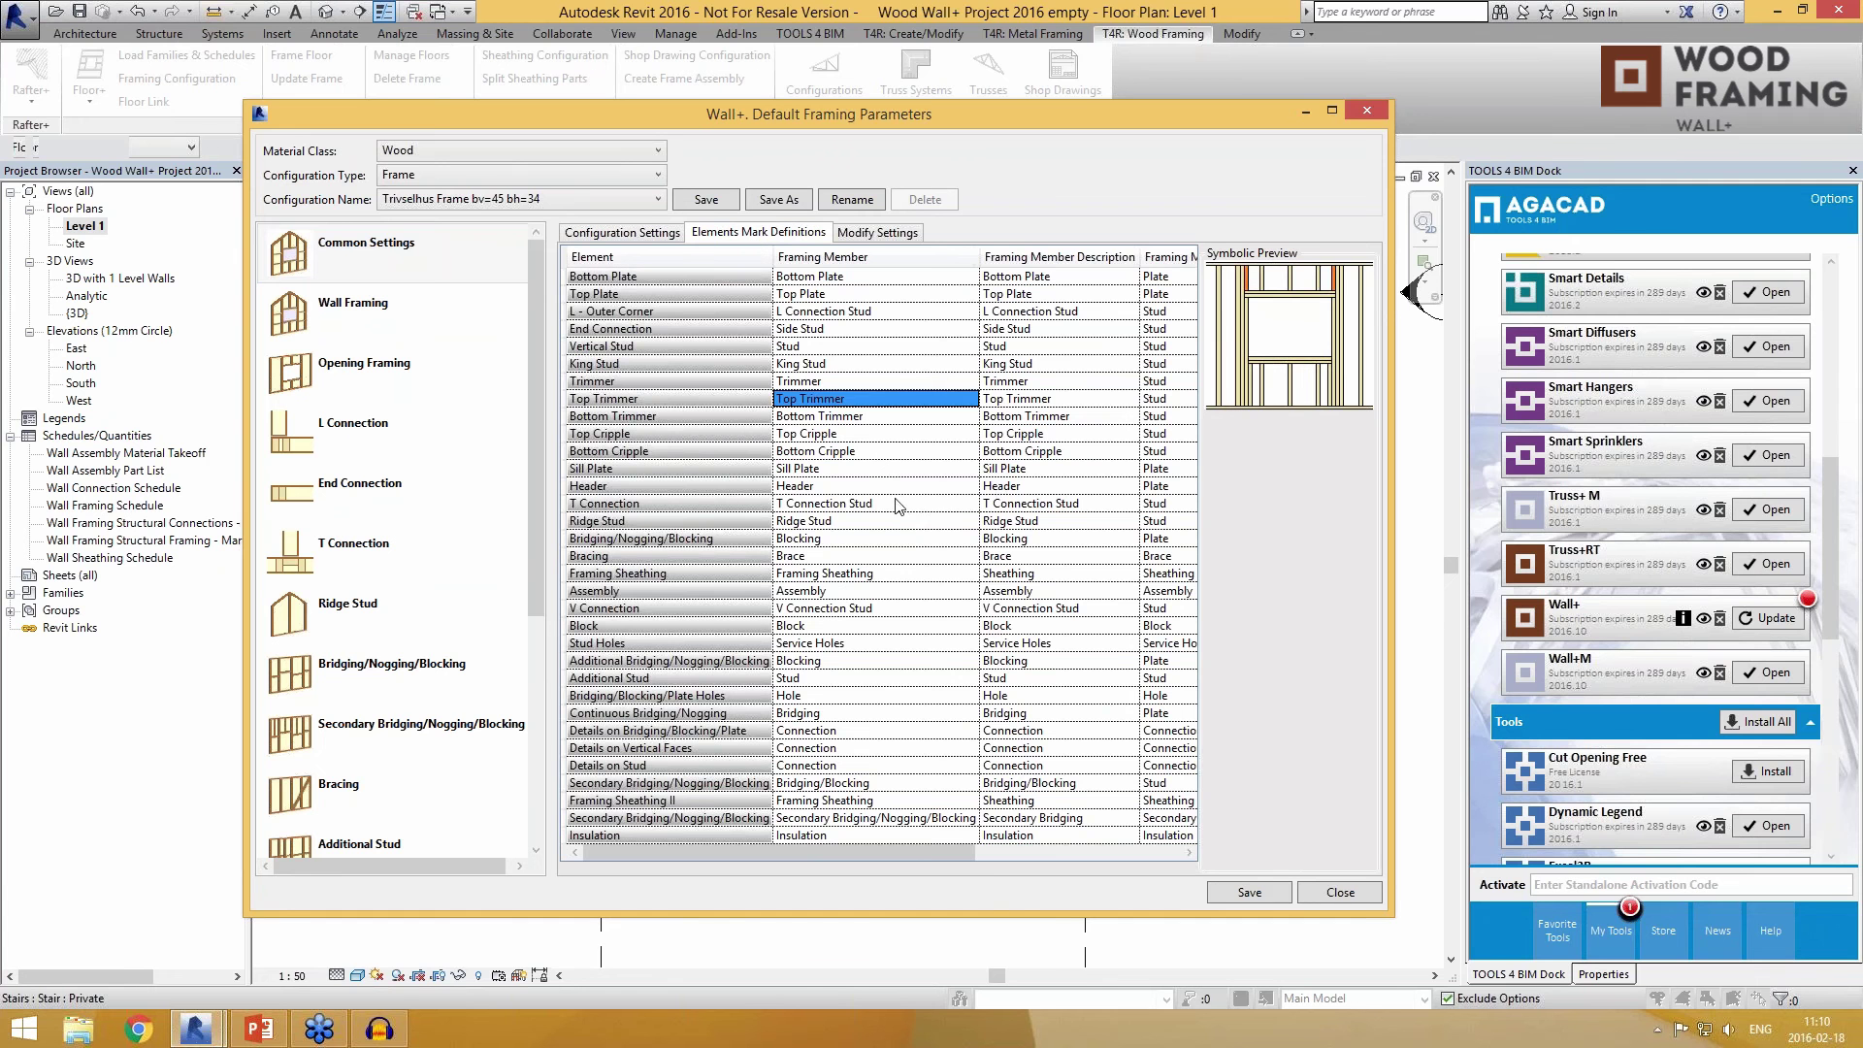
left_click(894, 505)
left_click(888, 572)
left_click(882, 660)
left_click(894, 692)
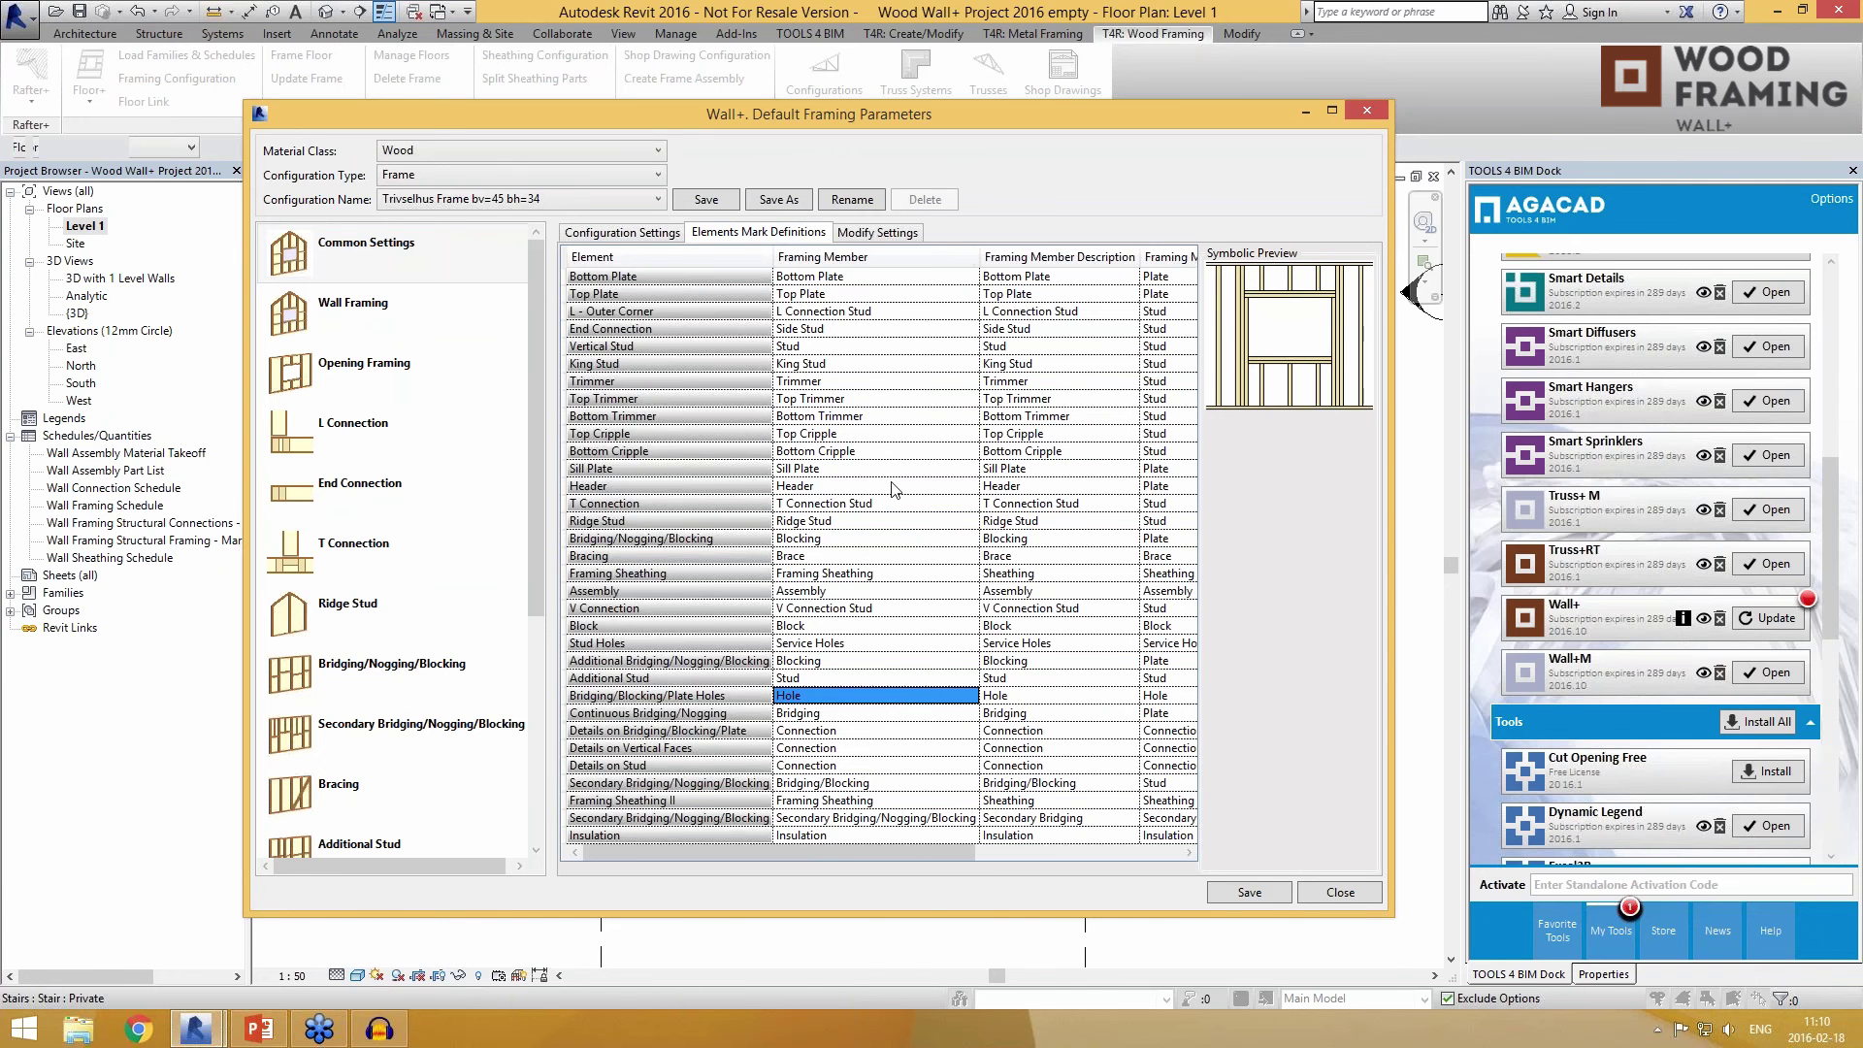
left_click(888, 456)
left_click(884, 349)
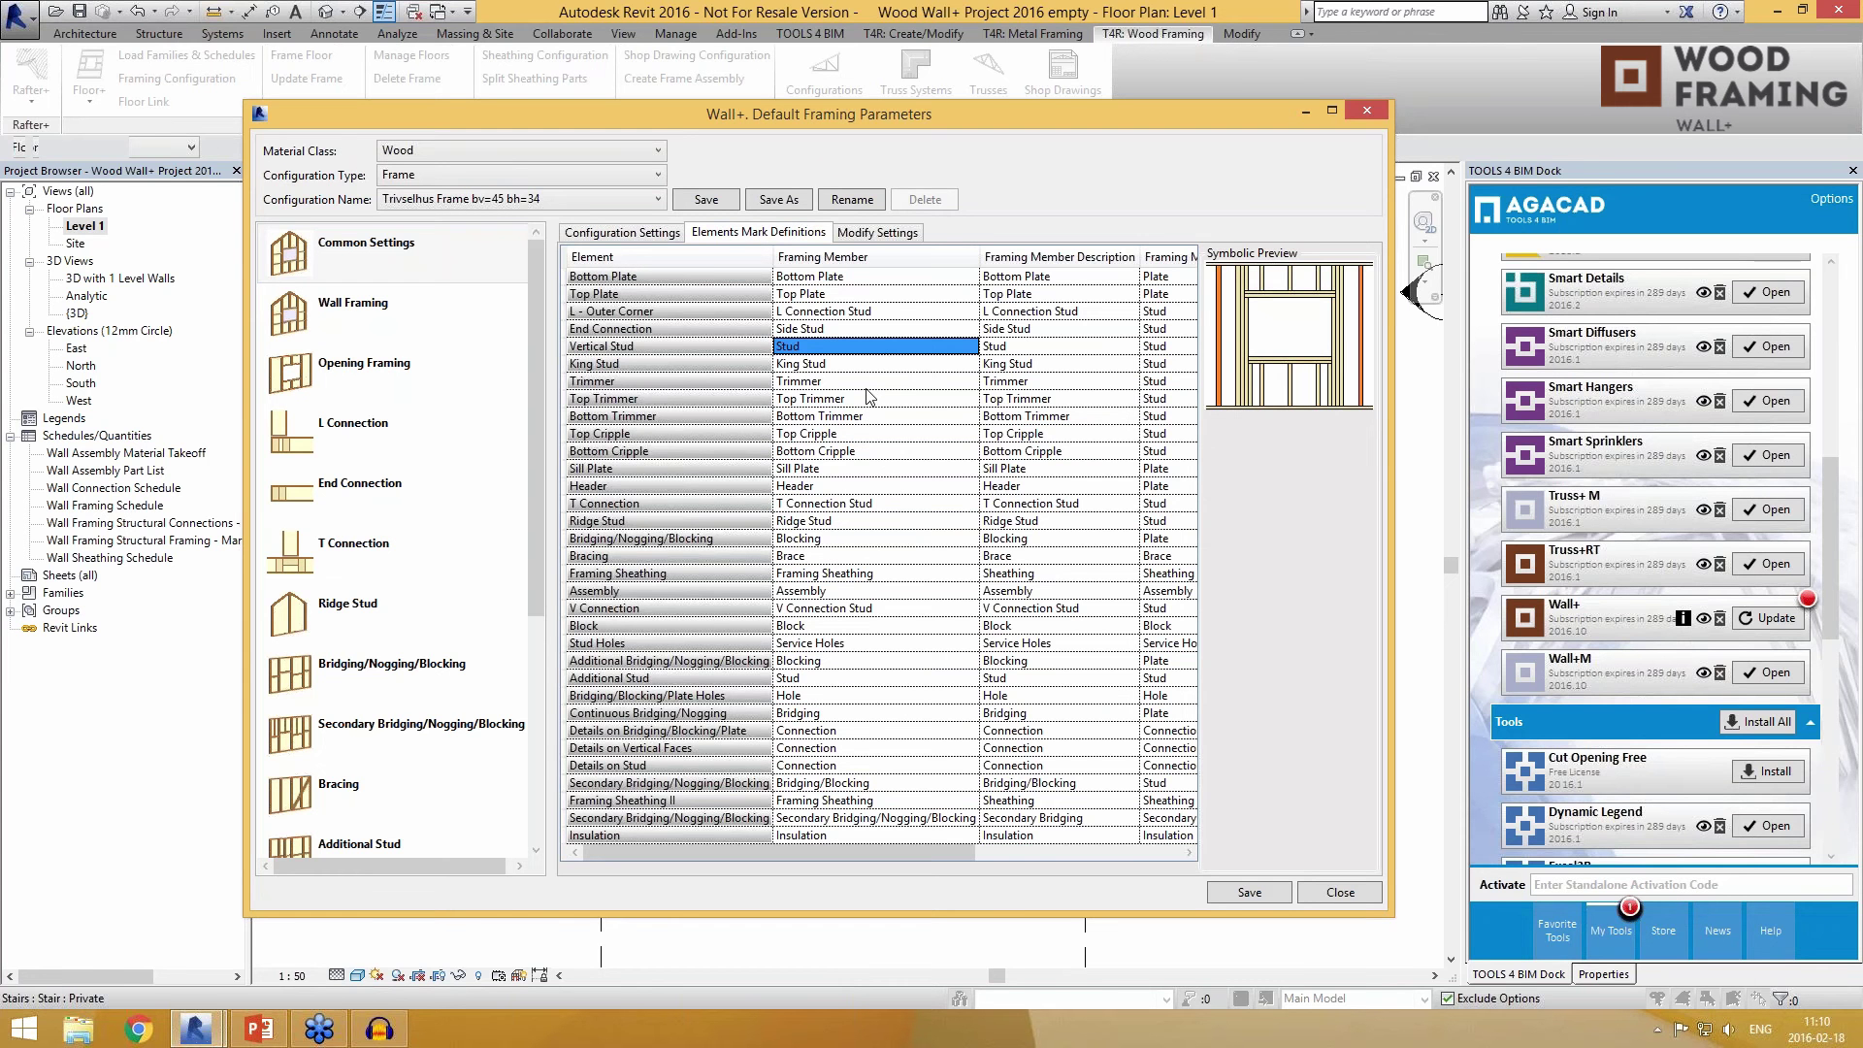
left_click(871, 398)
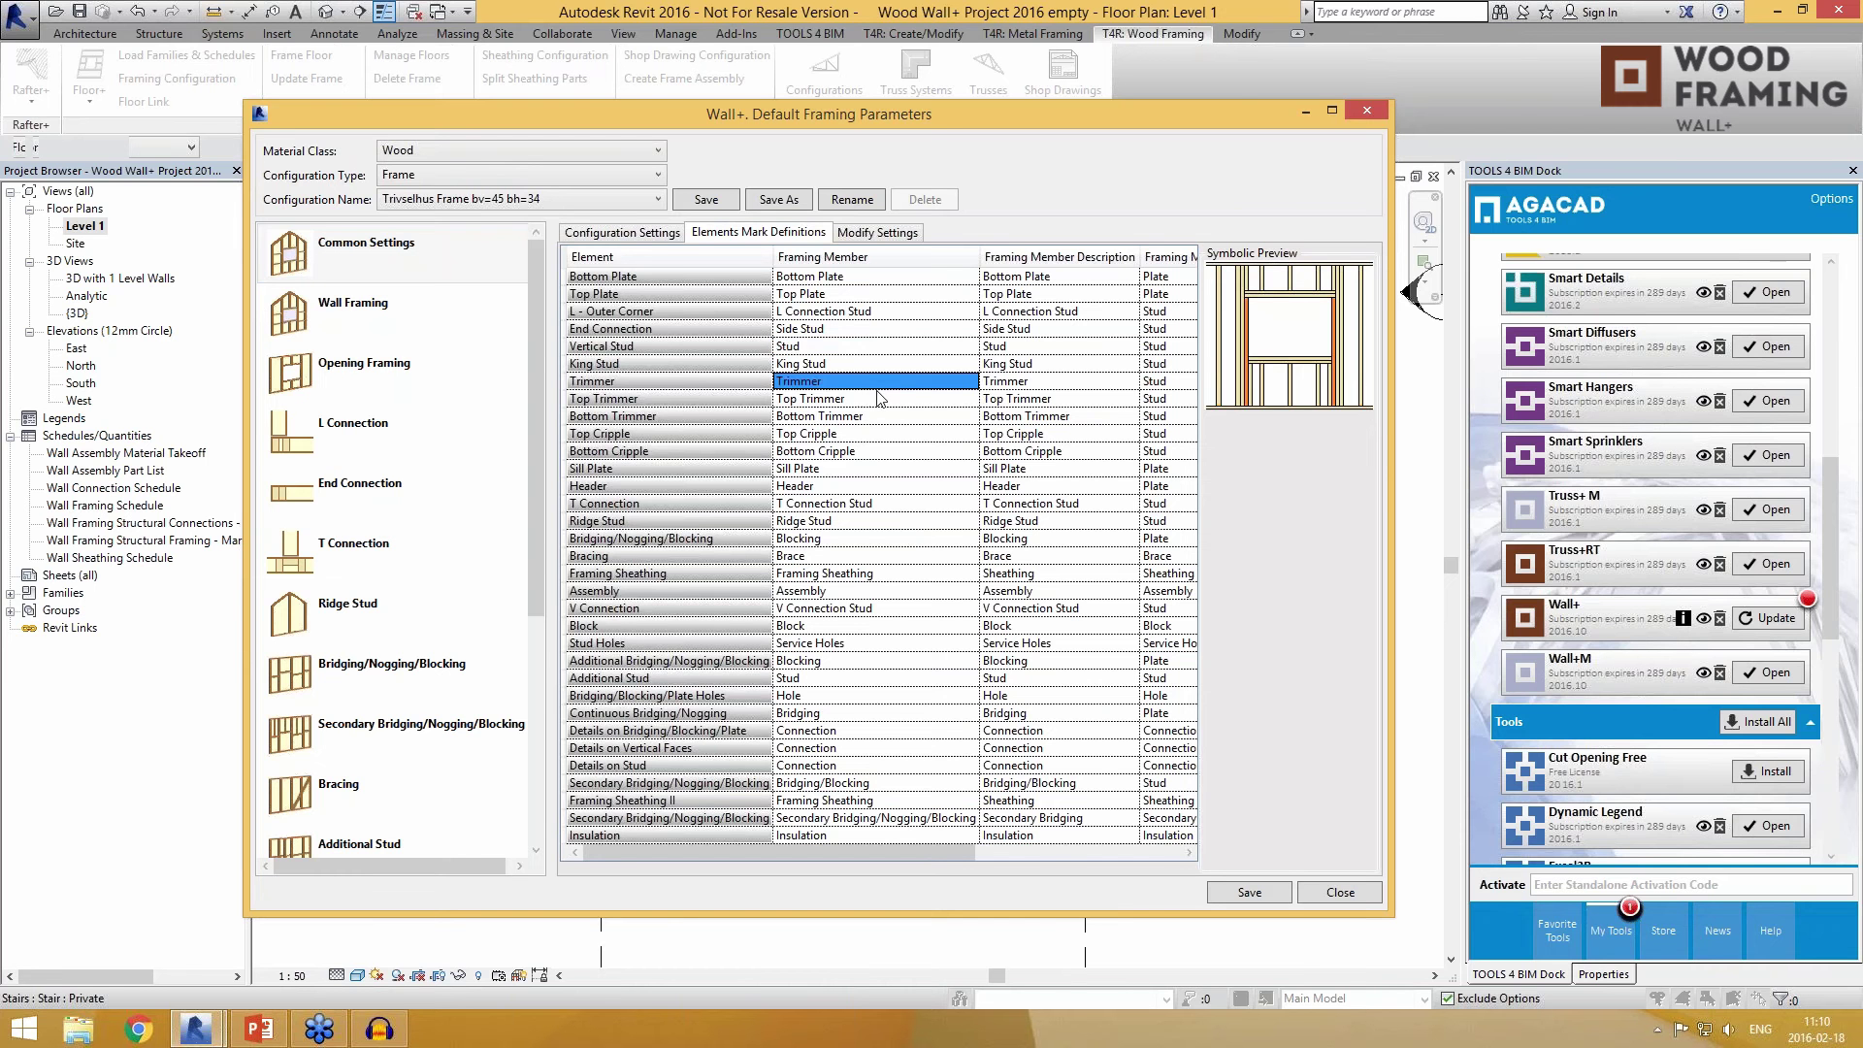
left_click(852, 367)
left_click(874, 362)
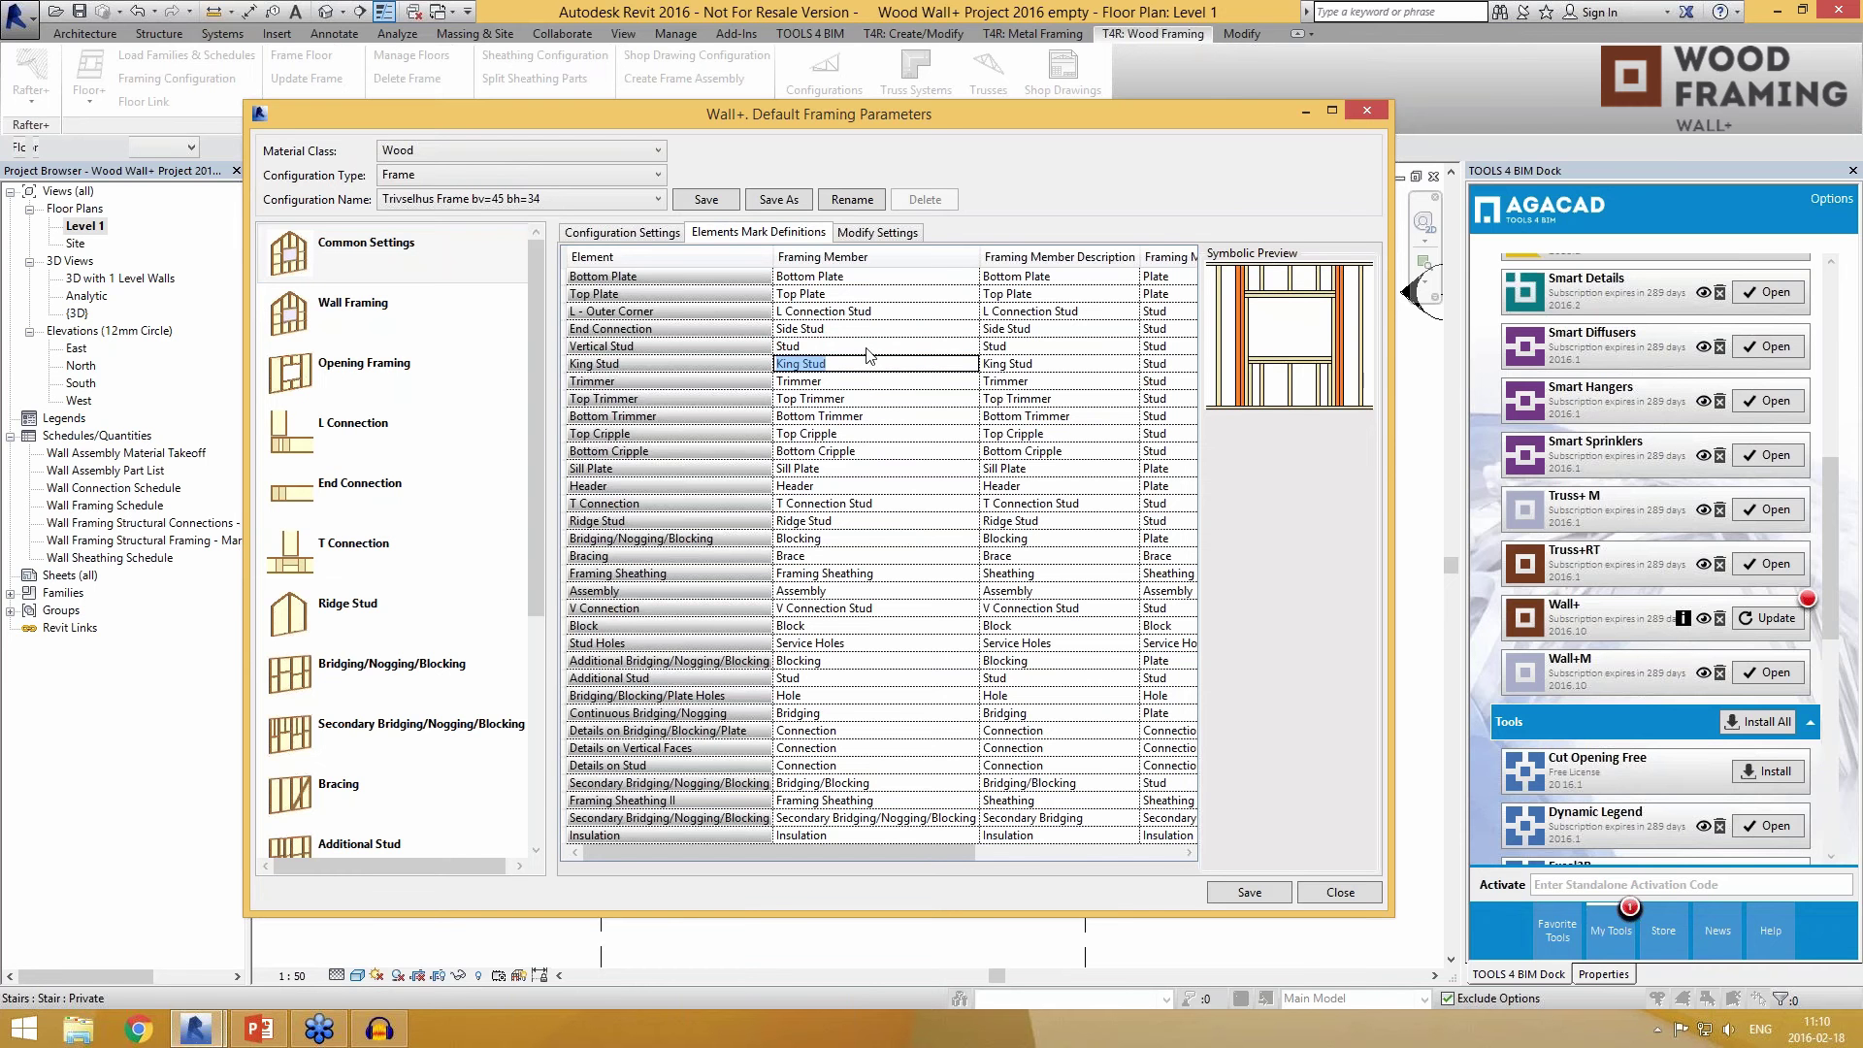
left_click(884, 347)
left_click(884, 347)
left_click(881, 313)
left_click(878, 366)
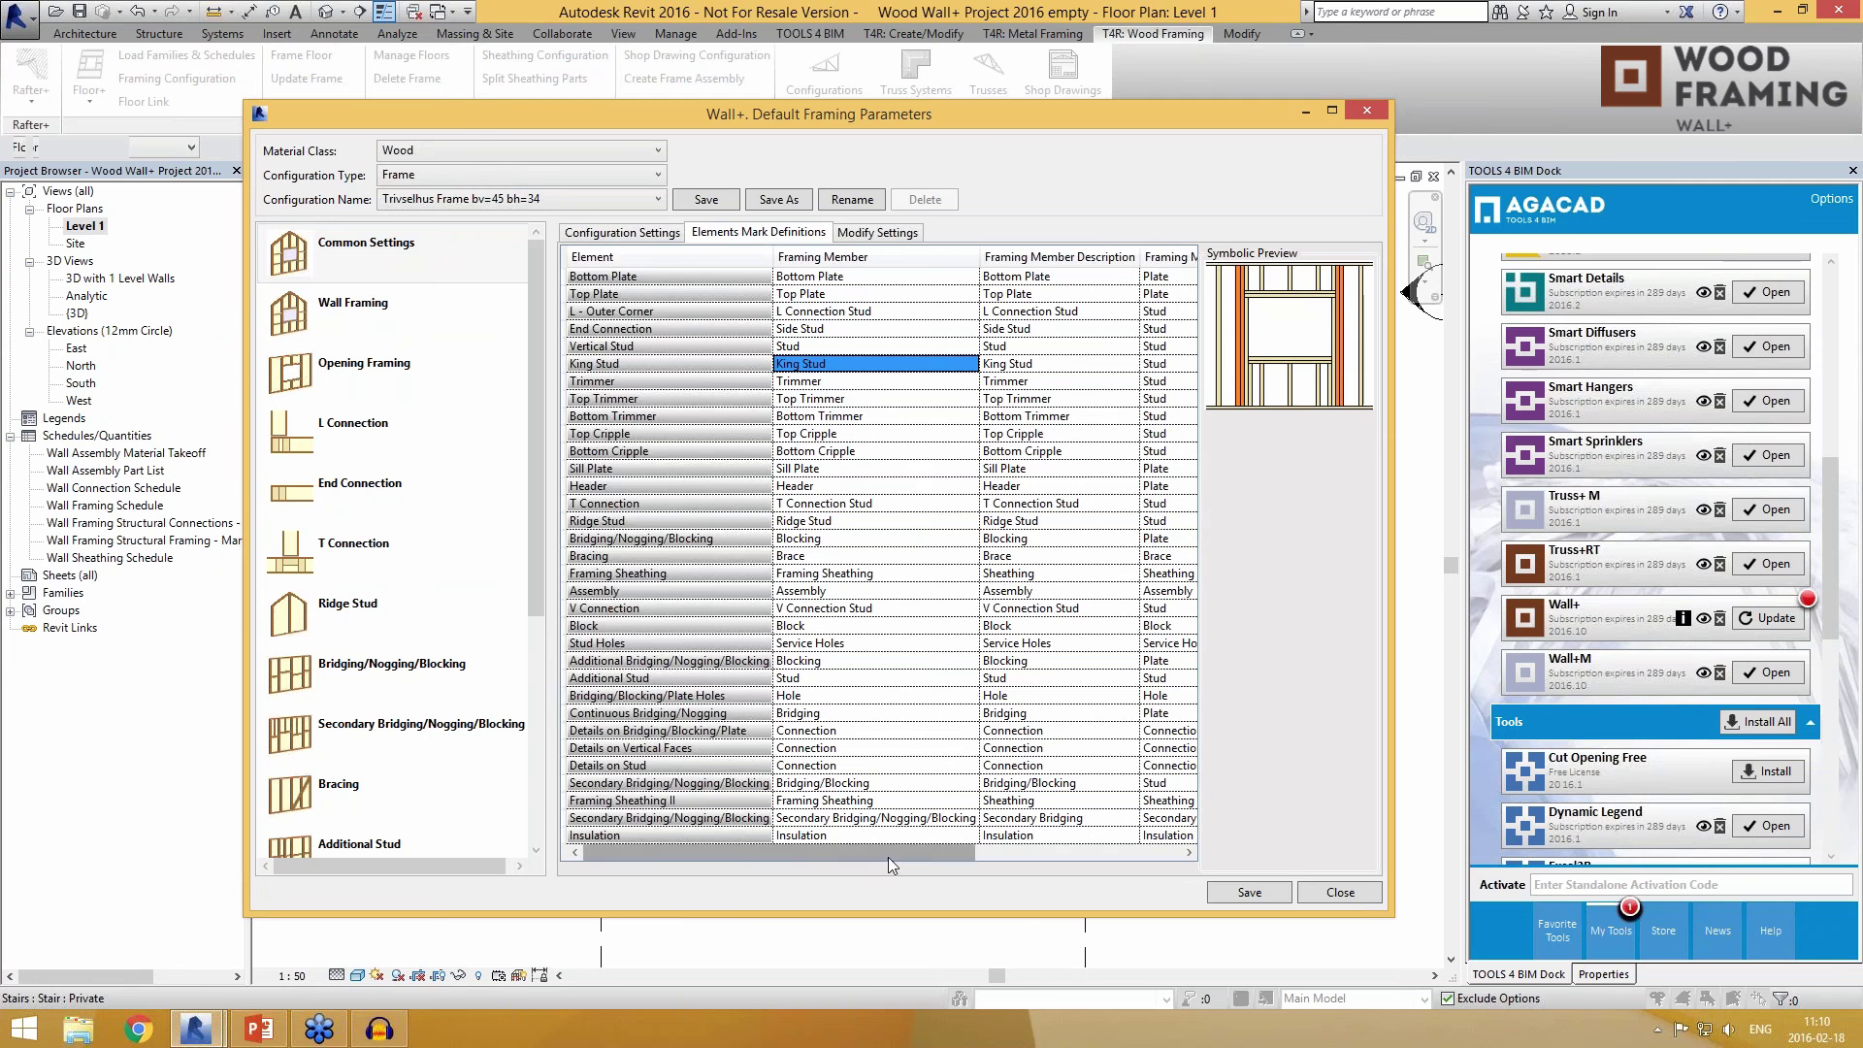
Step: Examine the framing member marks of the trimmer and cripple elements in the mark definitions
left_click_drag(888, 858, 1097, 854)
left_click(990, 398)
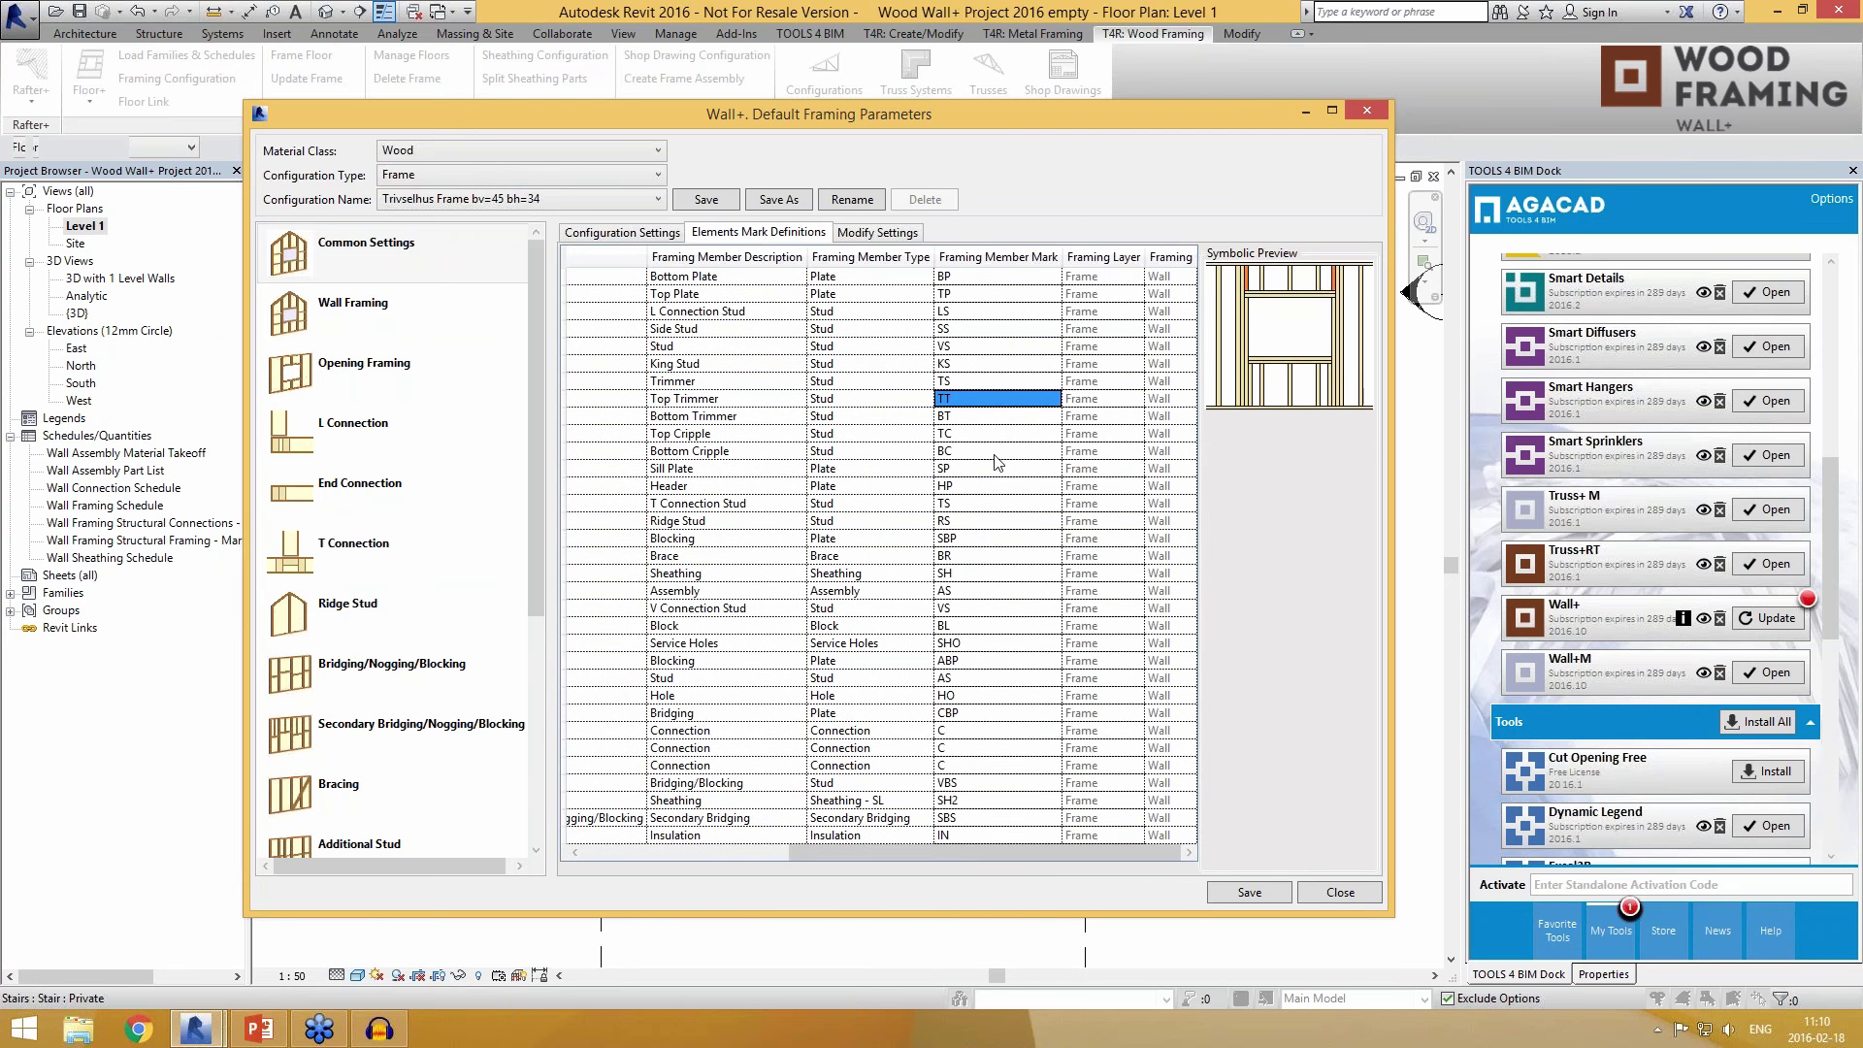
left_click(995, 456)
left_click(992, 404)
left_click(993, 432)
left_click(993, 388)
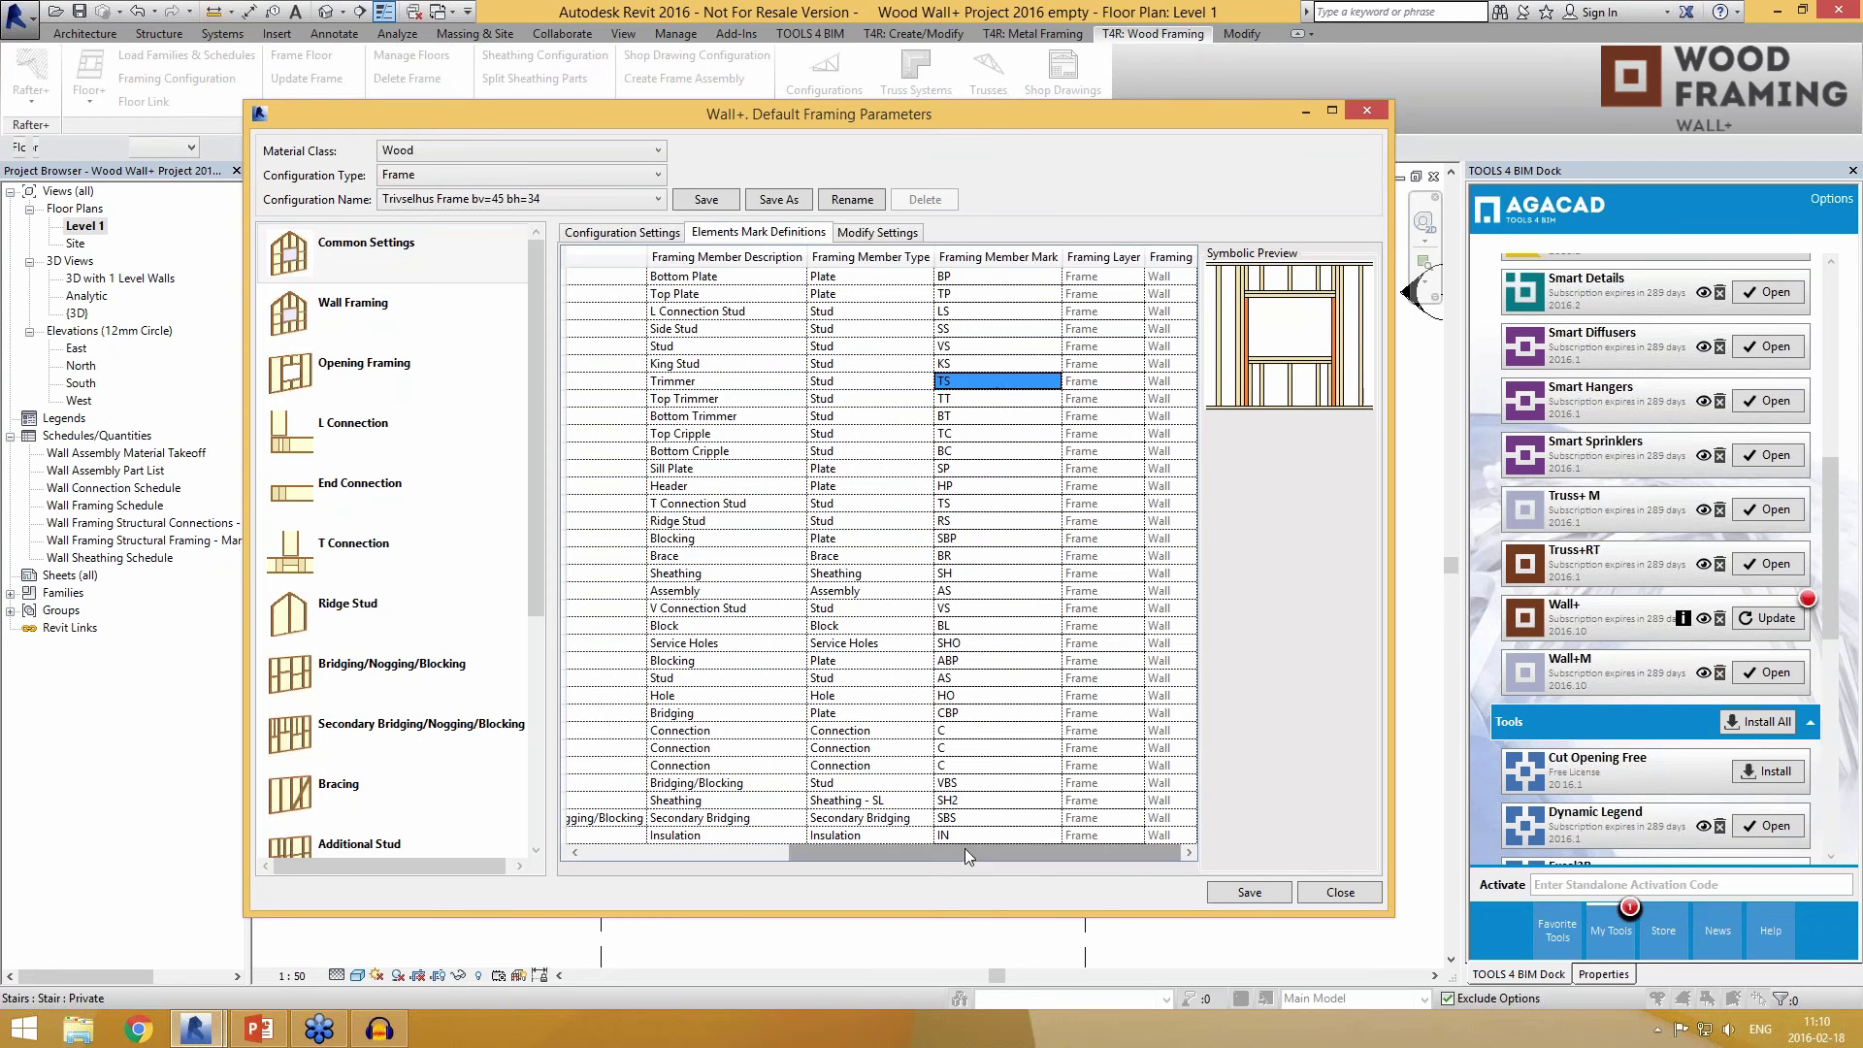
left_click_drag(965, 850, 621, 854)
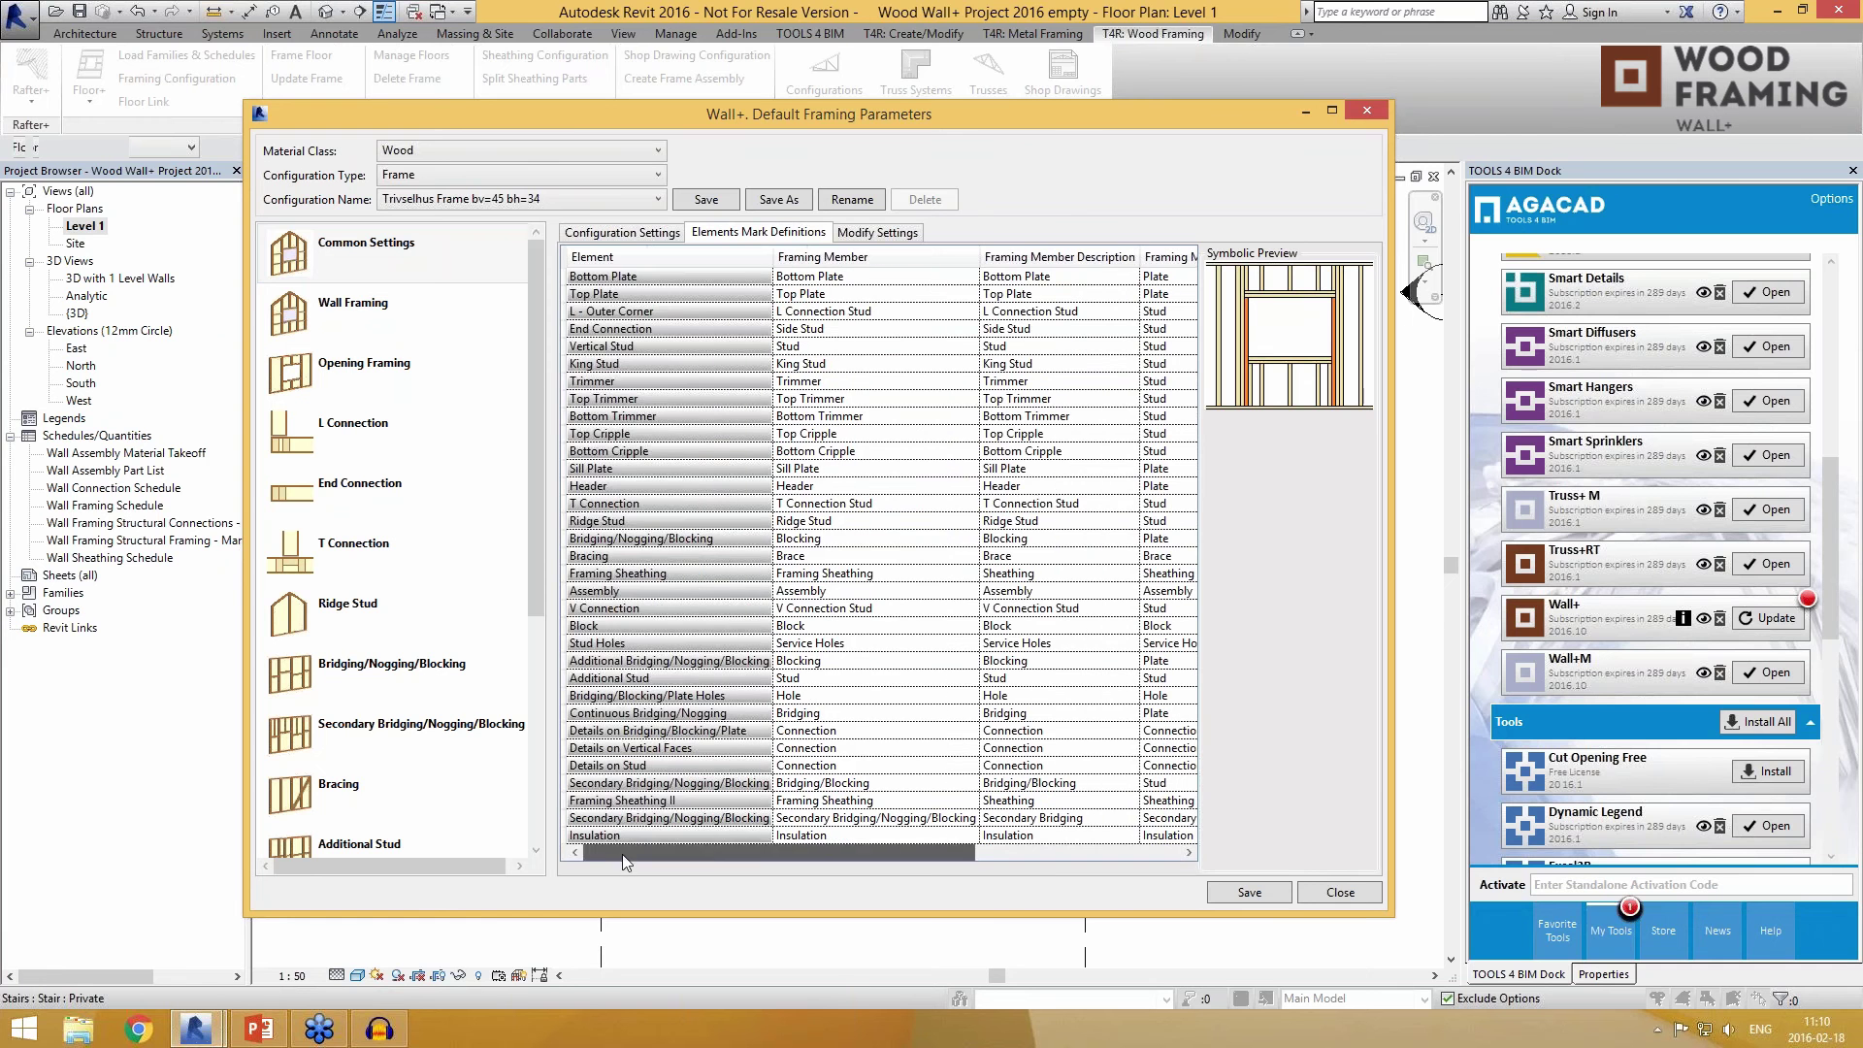
left_click(883, 404)
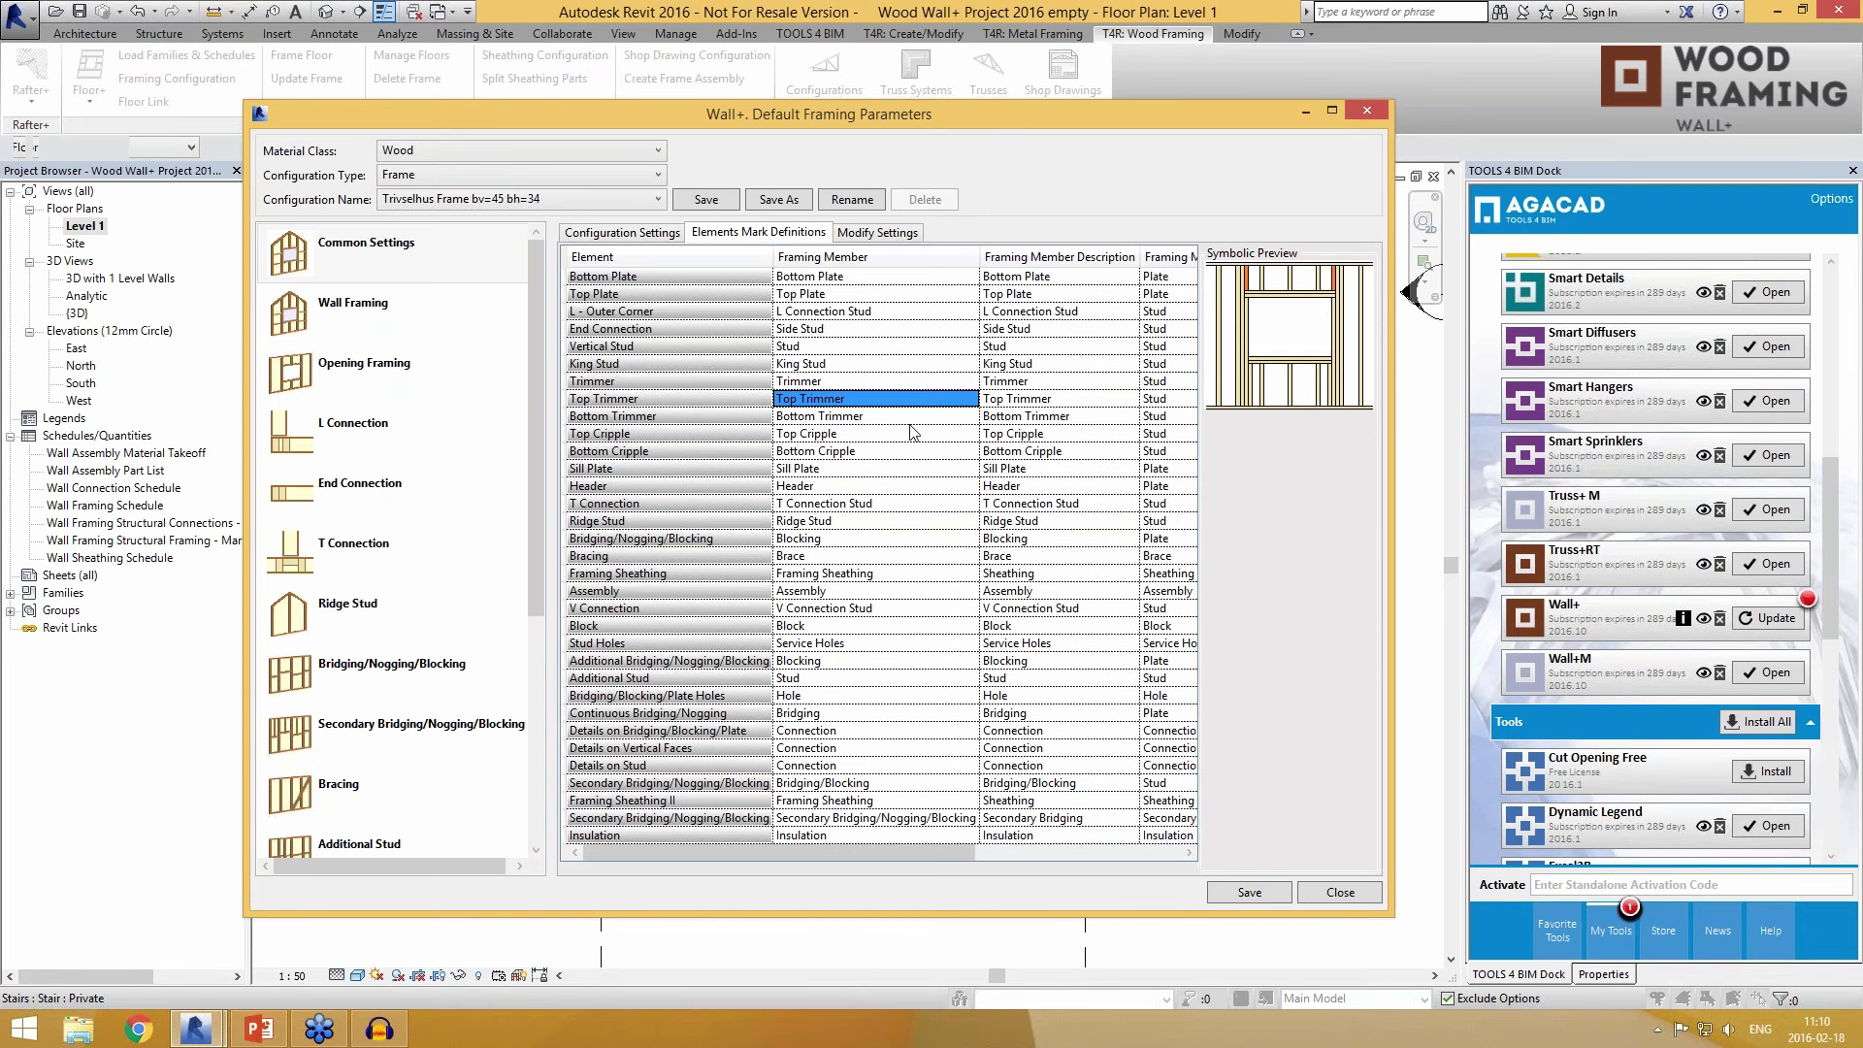
Step: Review the Modify Settings, covering both the common settings for all configurations and the parameters that depend on the configuration name
left_click(876, 235)
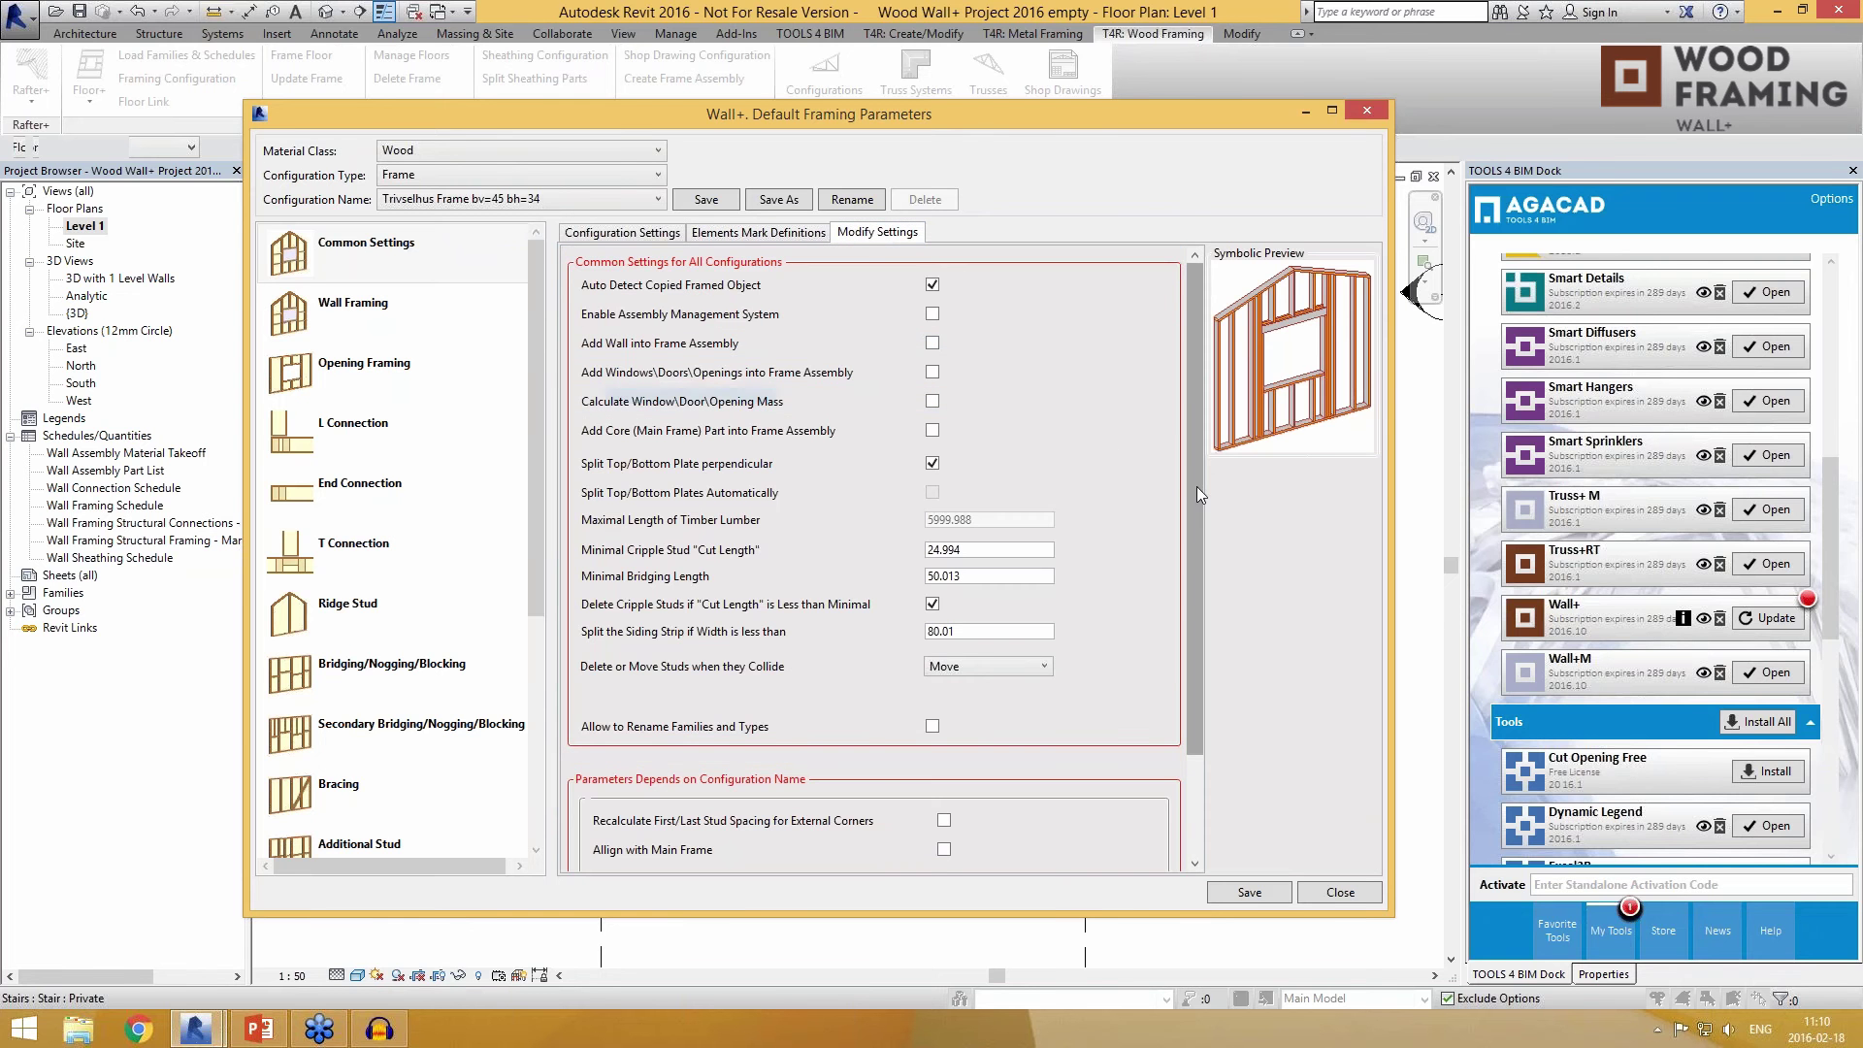
scroll(1198, 495, "down", 1)
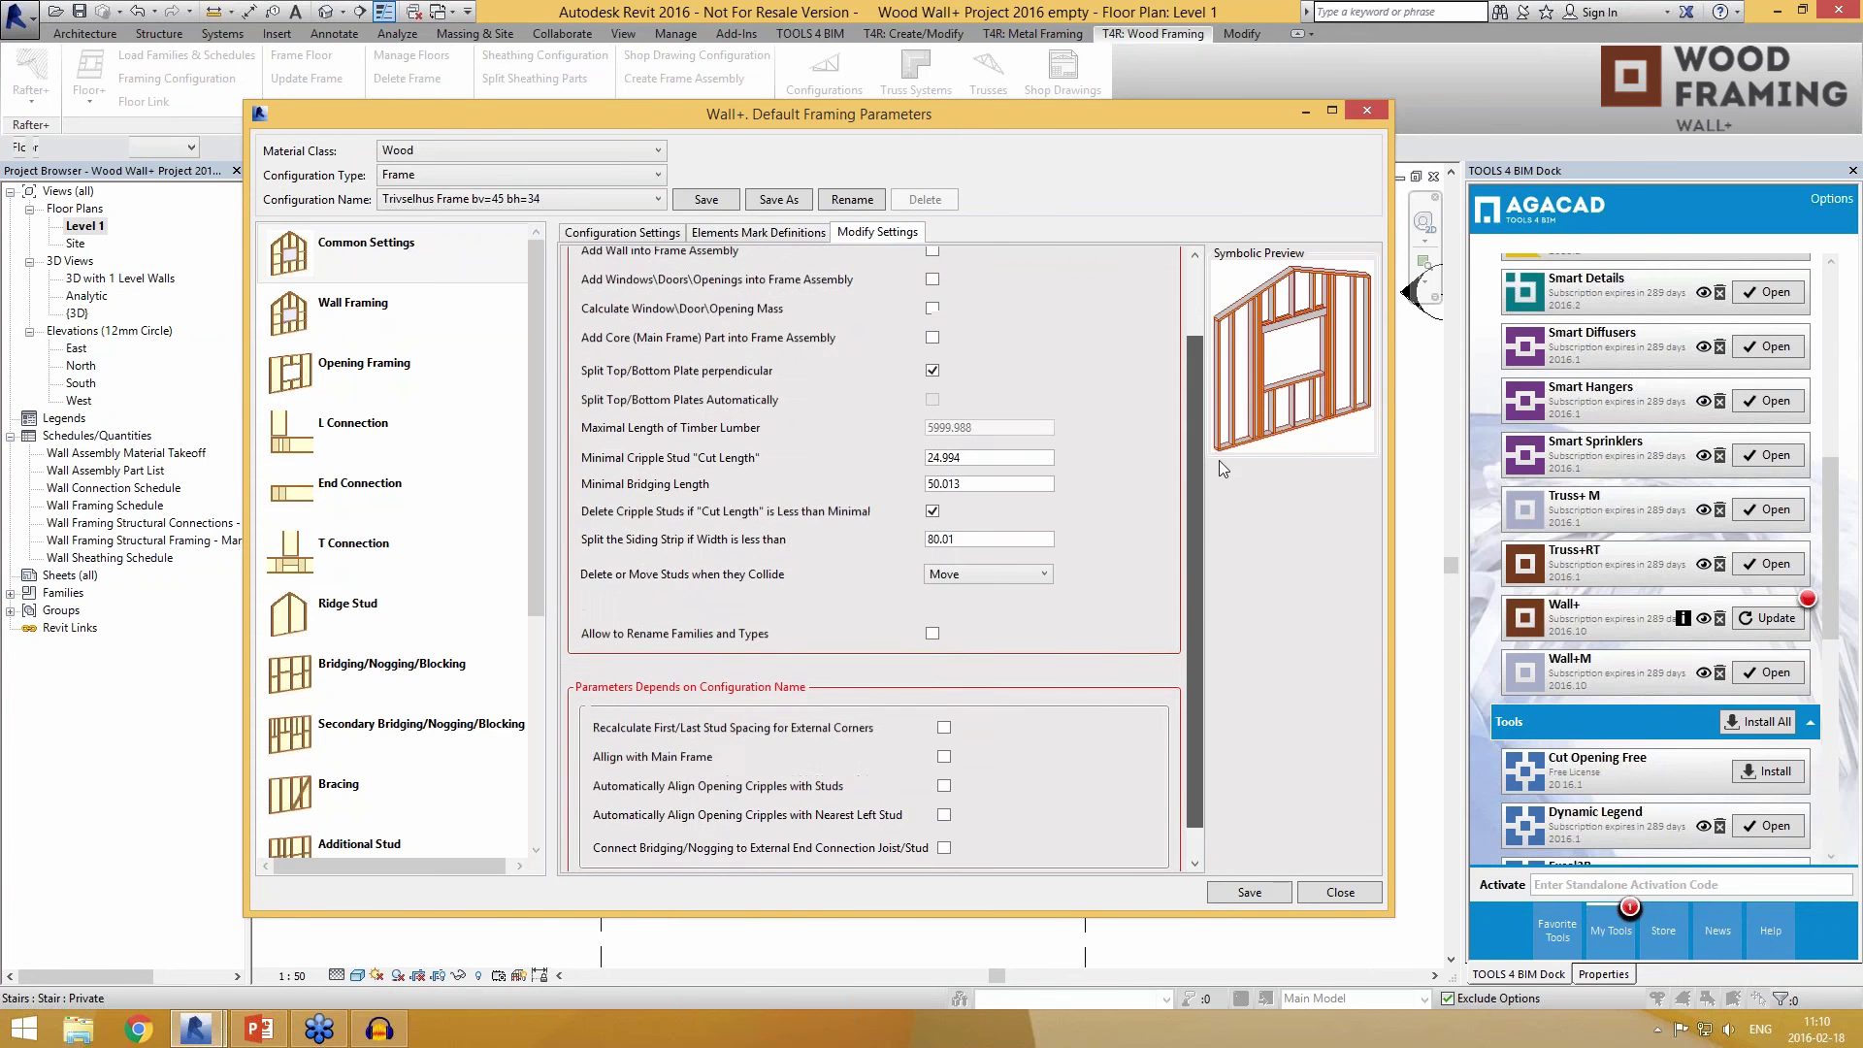
scroll(1203, 415, "up", 1)
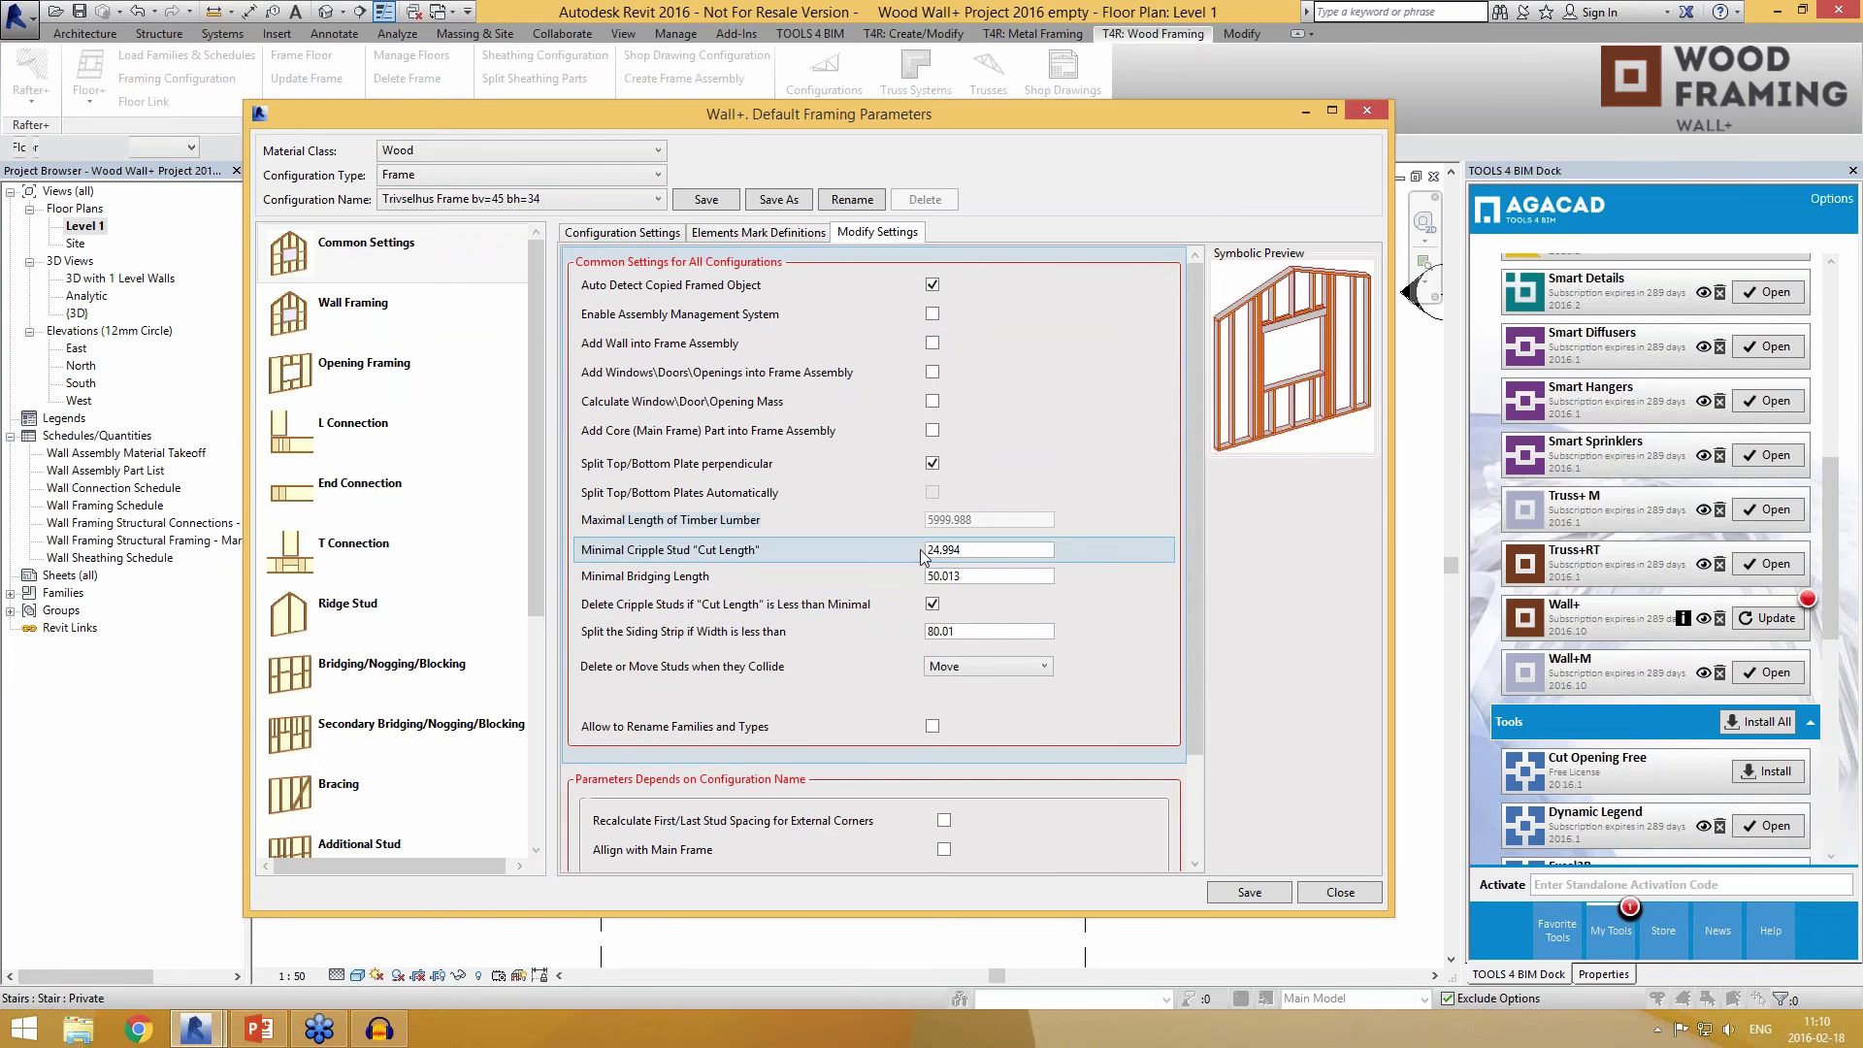
left_click_drag(1196, 706, 1209, 817)
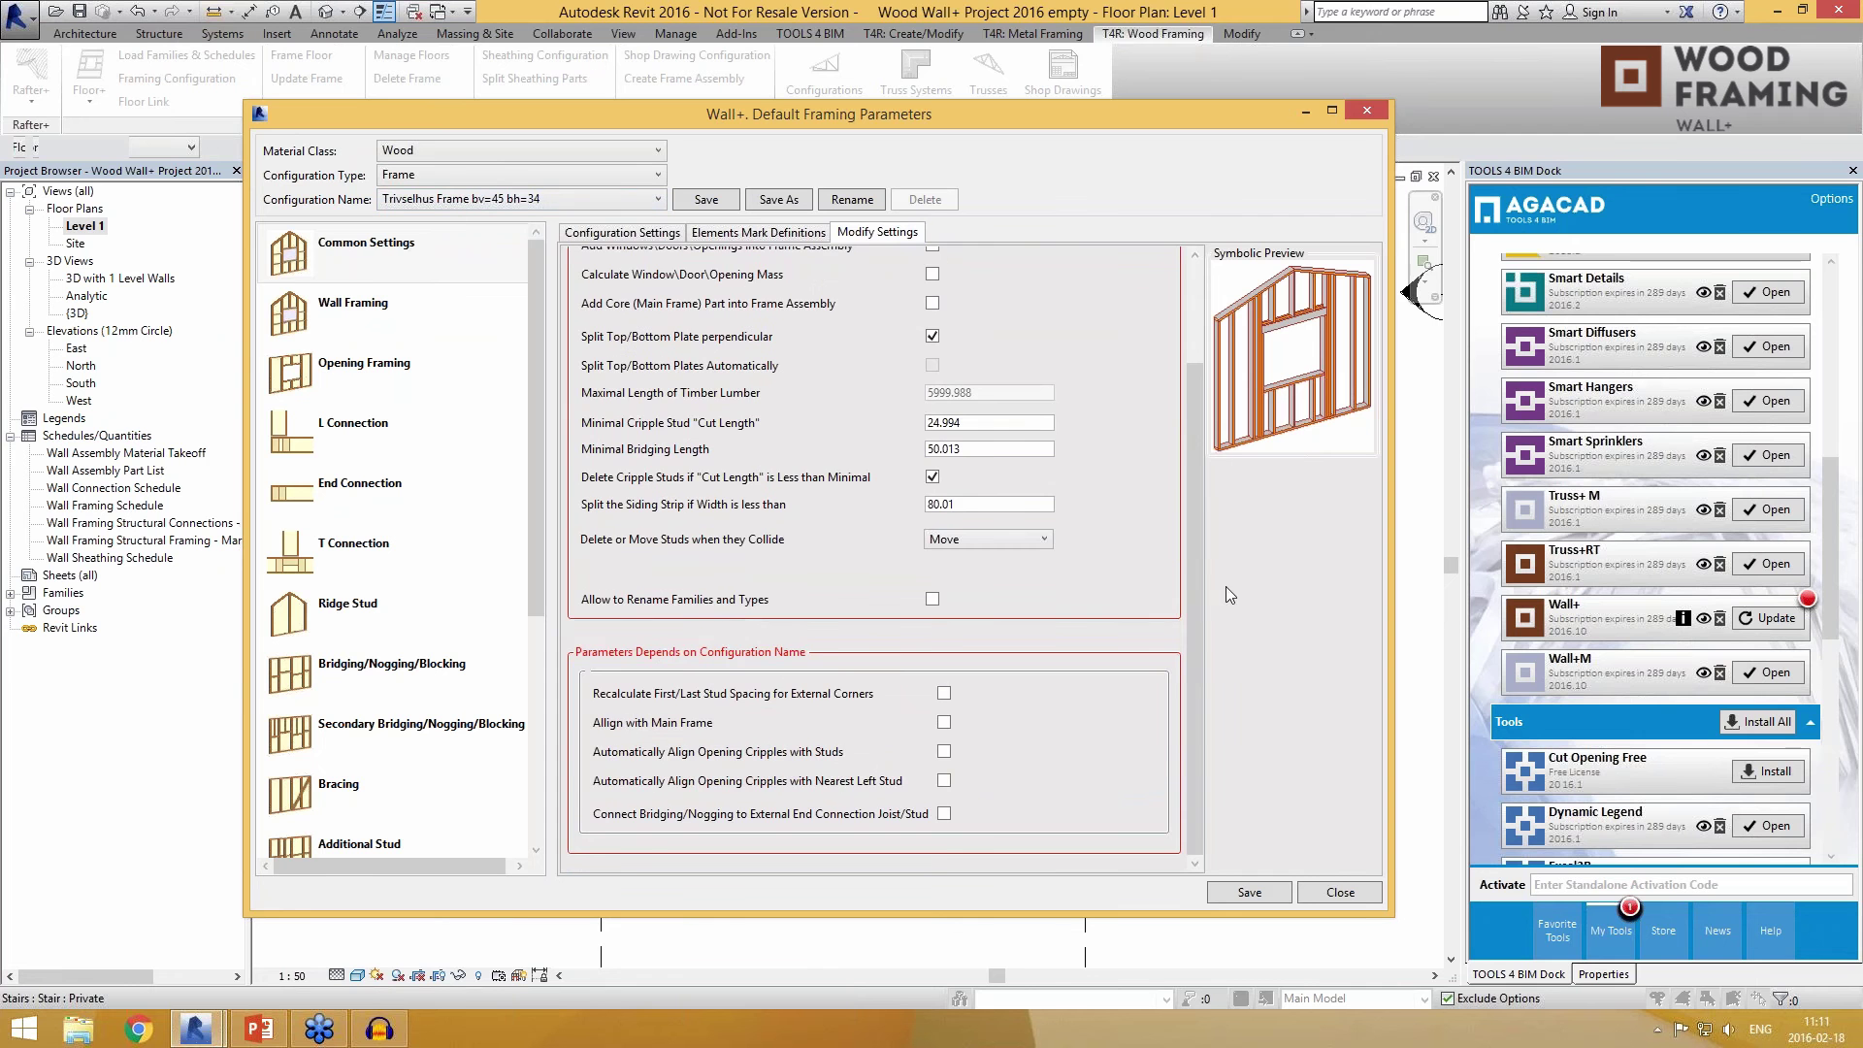
left_click_drag(1196, 586, 1200, 428)
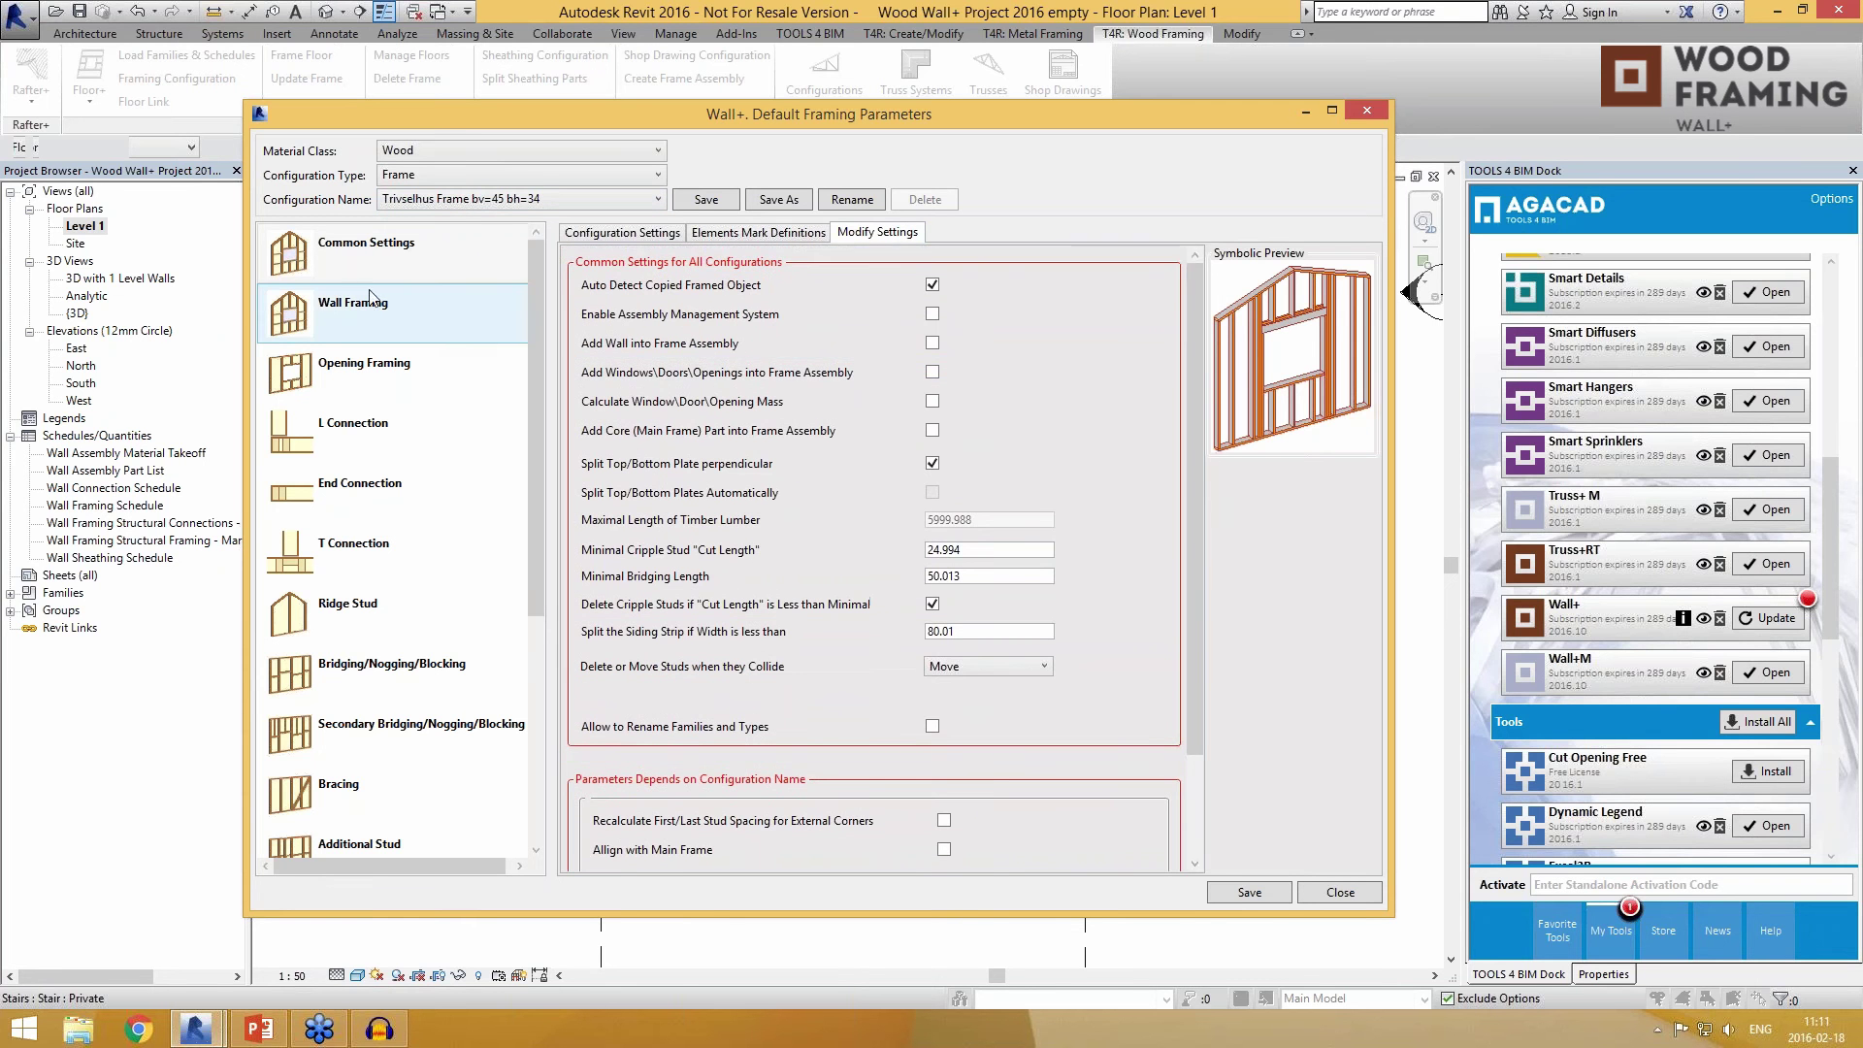
Step: Review the Wall Framing settings for vertical studs, top plate, bottom plate and offsets
left_click(326, 307)
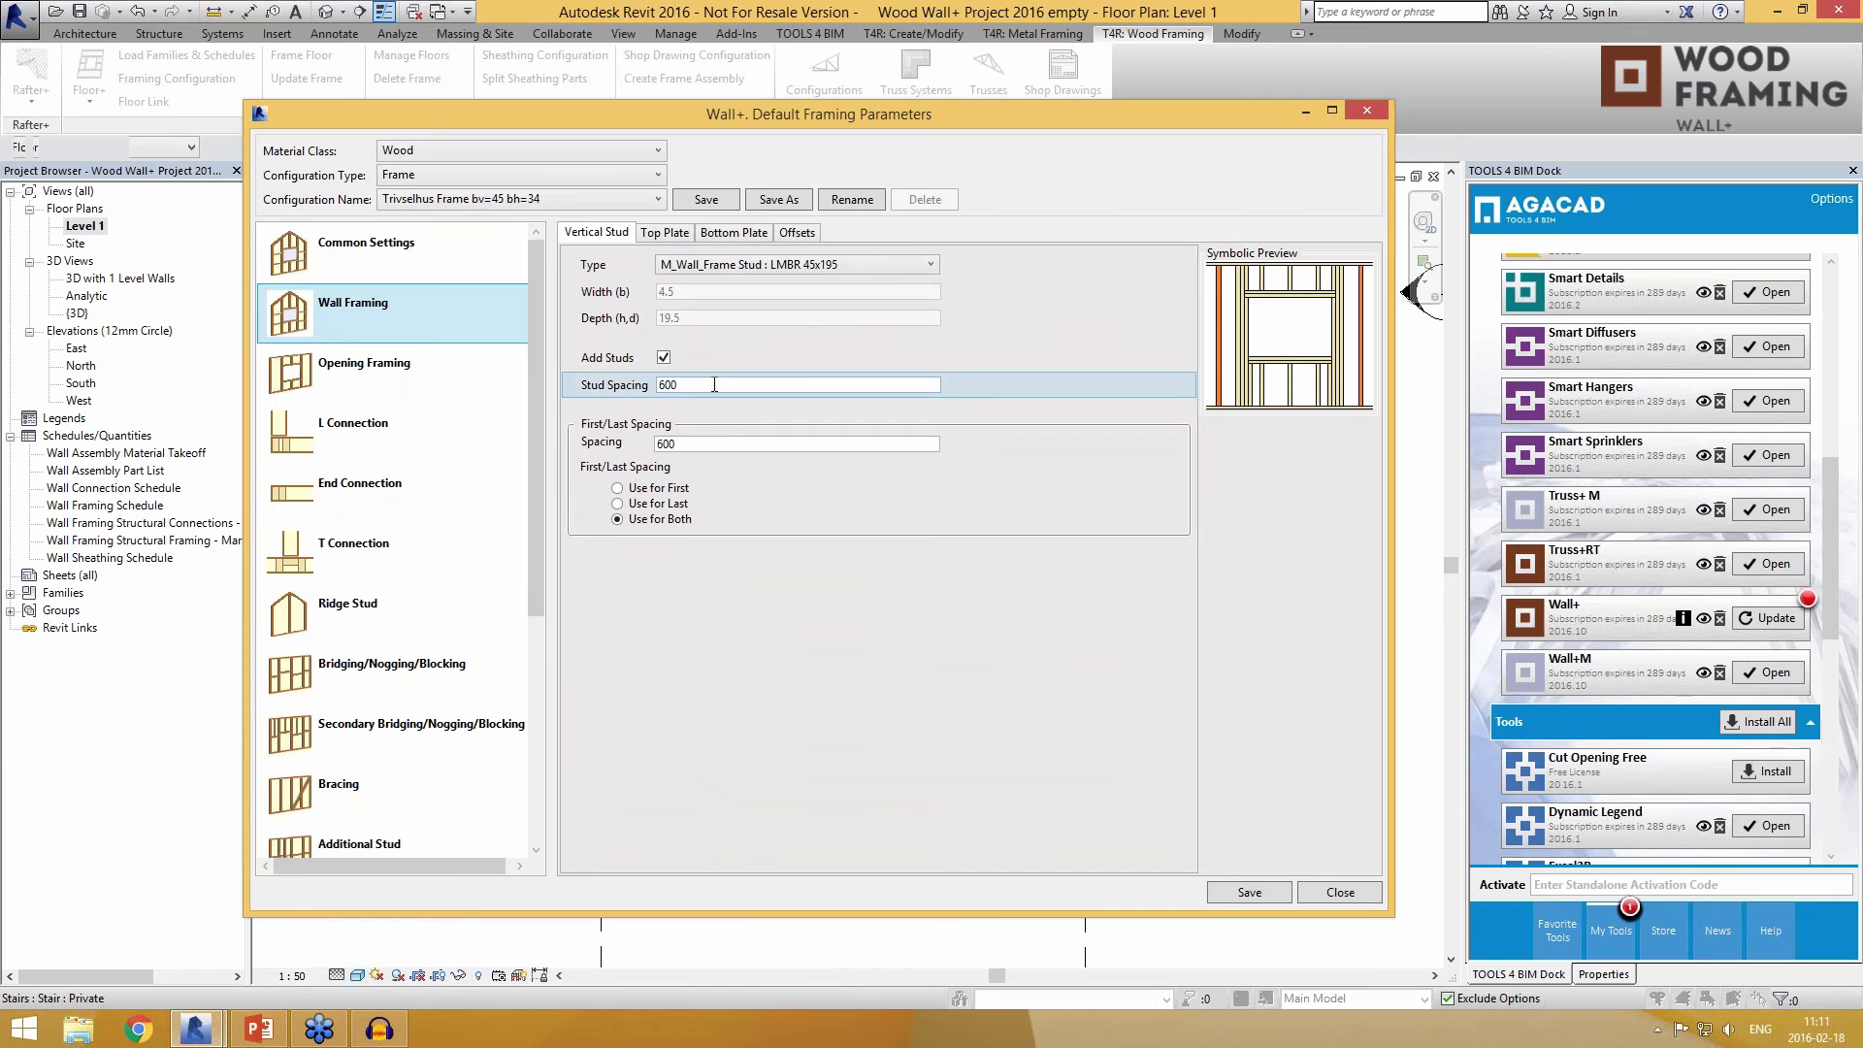
left_click(667, 233)
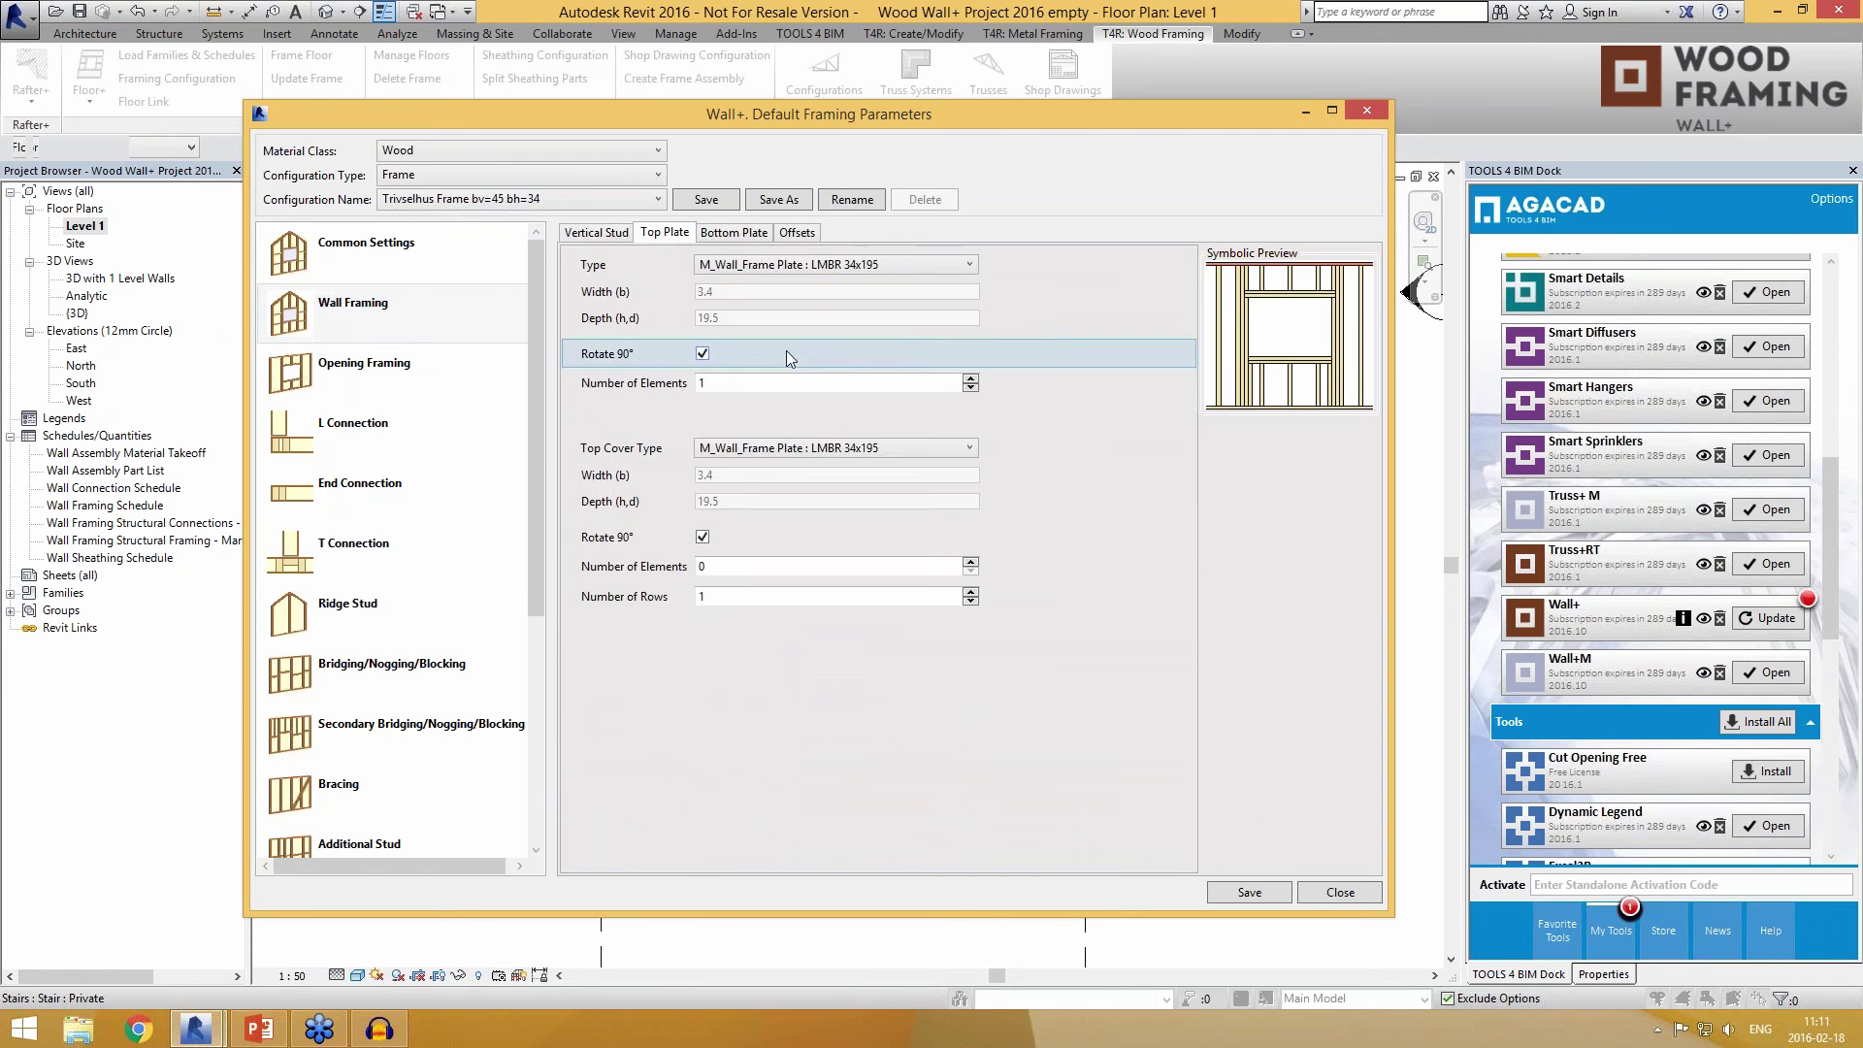
left_click(730, 235)
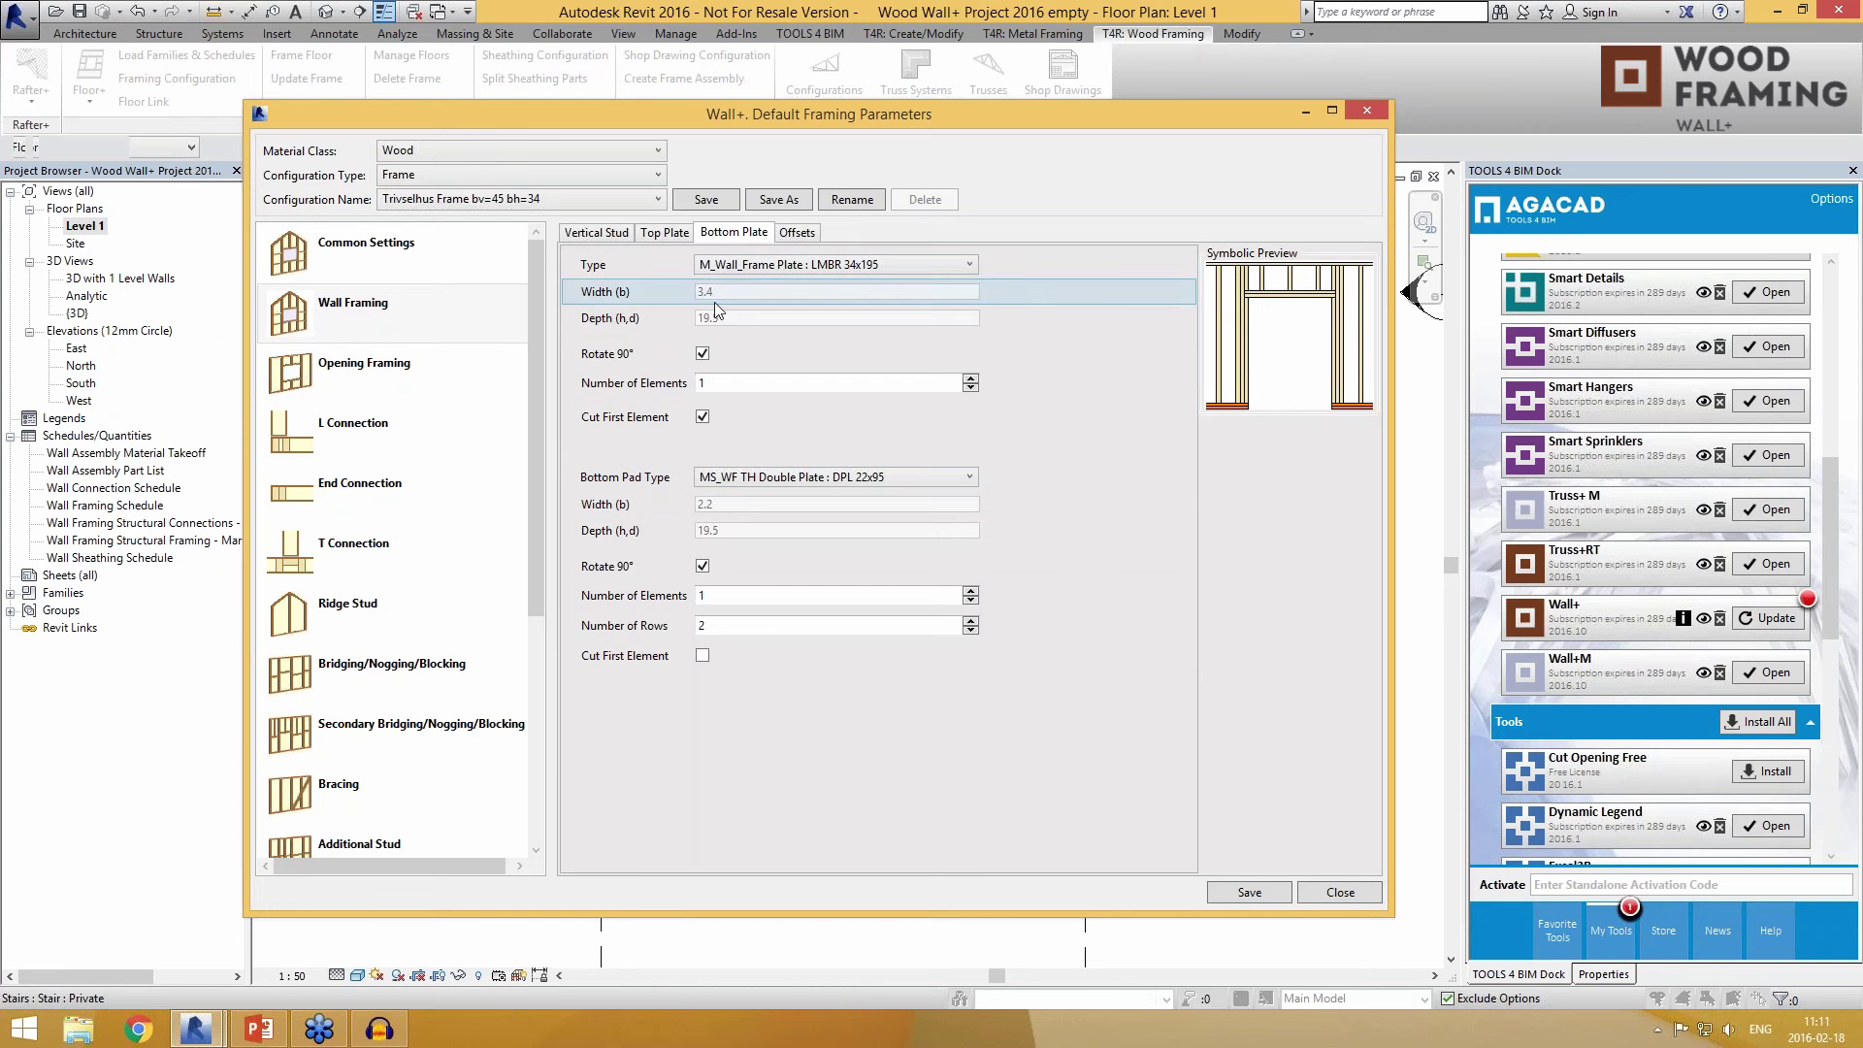
left_click(793, 235)
left_click(736, 237)
left_click(806, 235)
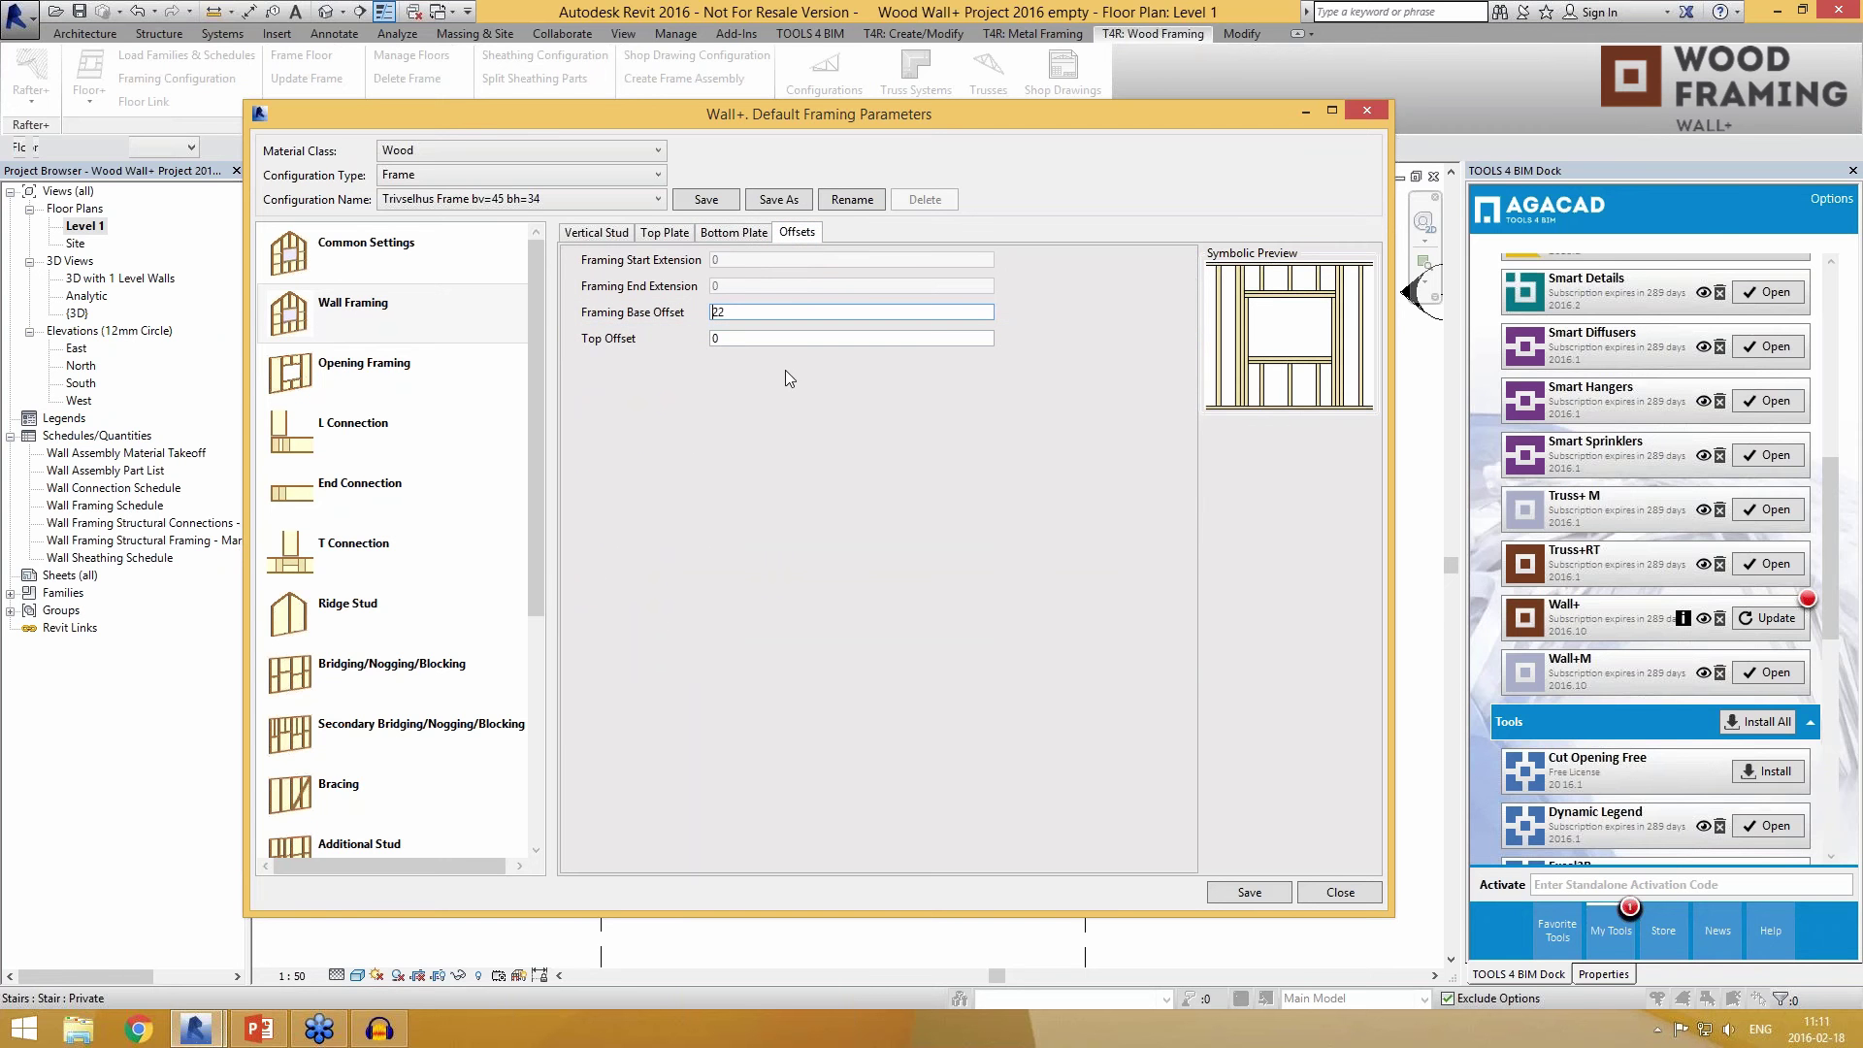
Step: Open the M_Window Bearing Framing configuration for editing from the structural walls' window opening settings
left_click(369, 385)
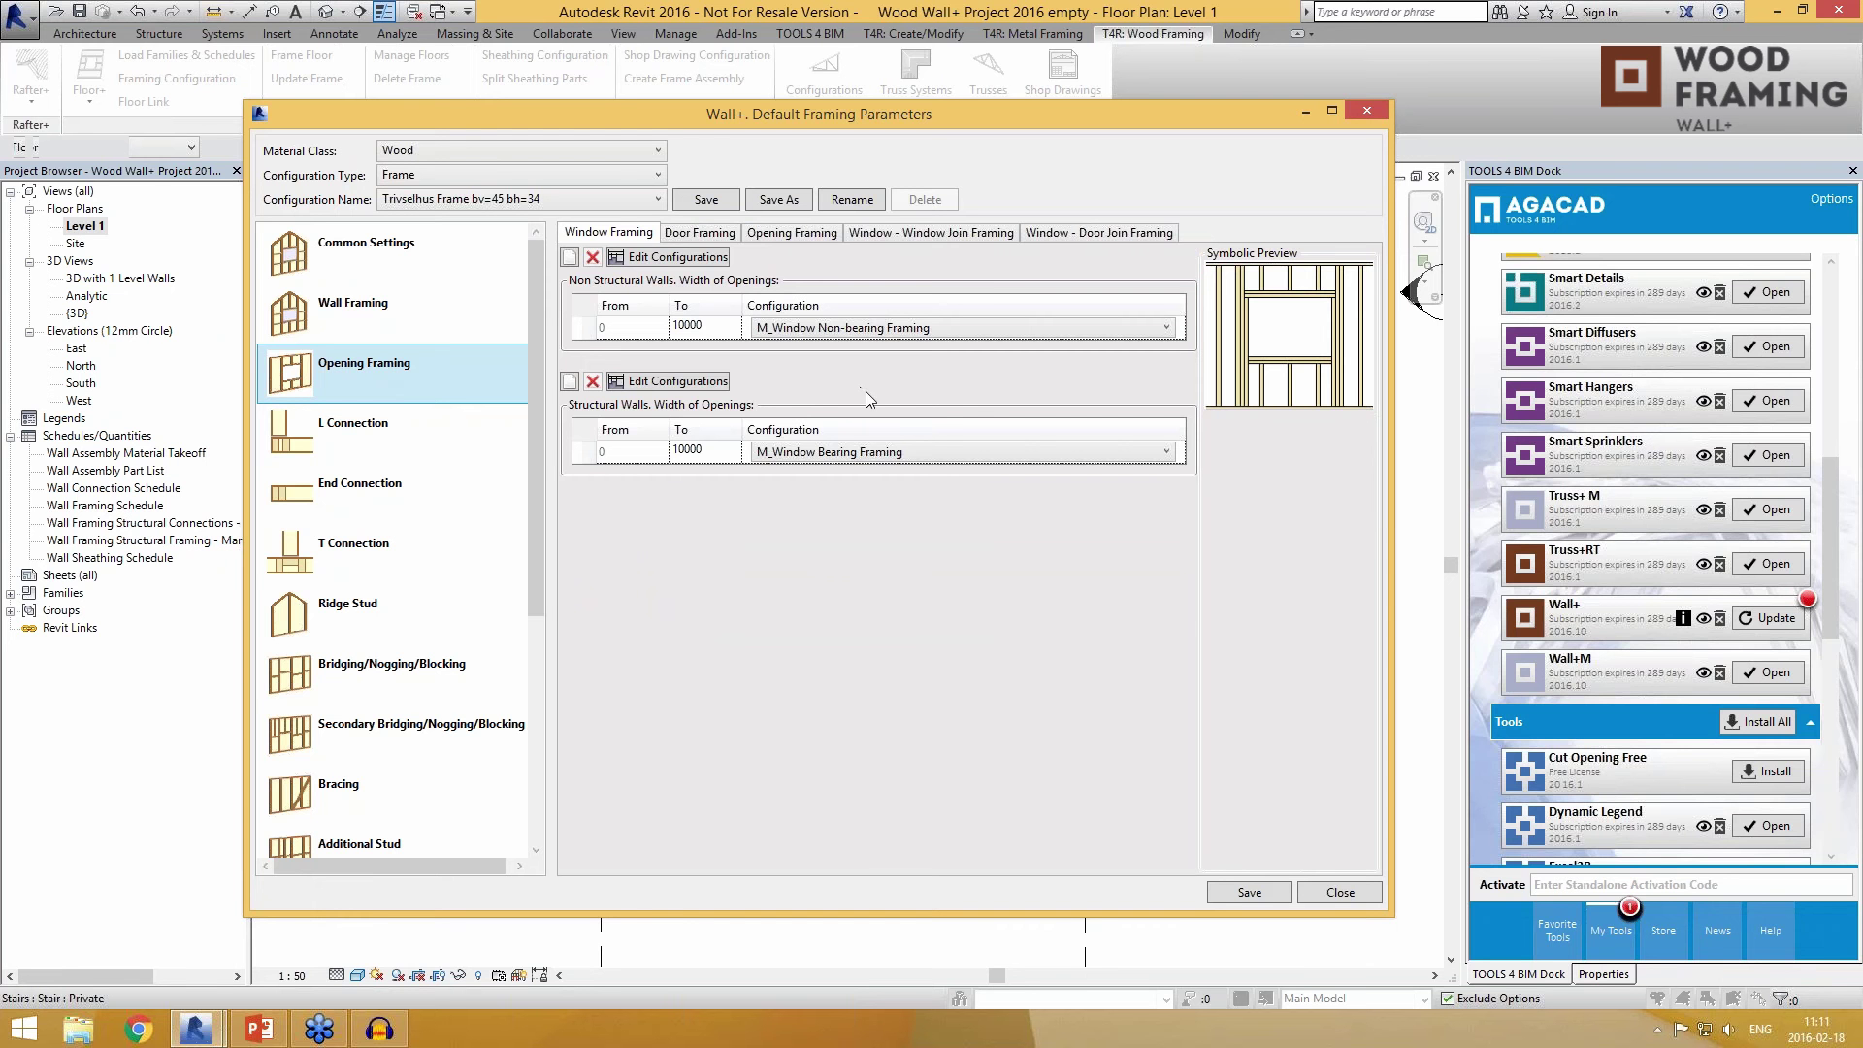
left_click(614, 234)
left_click(586, 454)
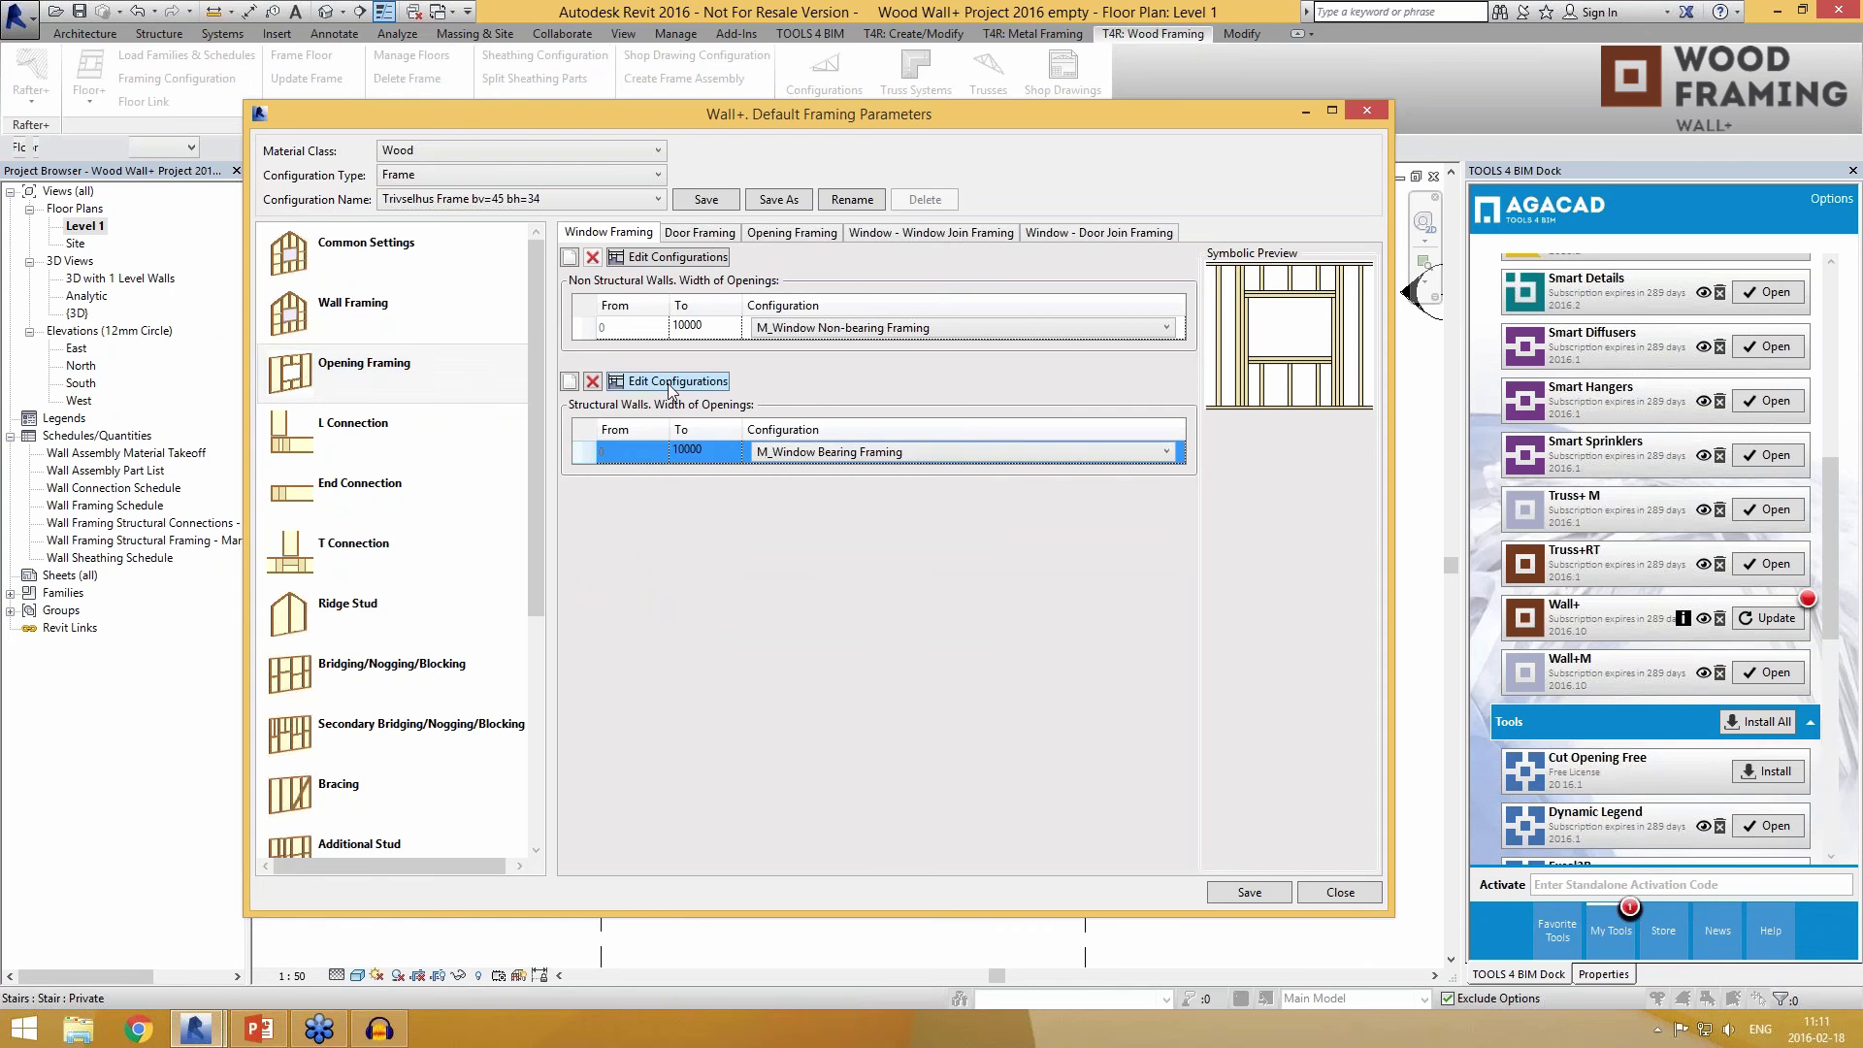
left_click(671, 382)
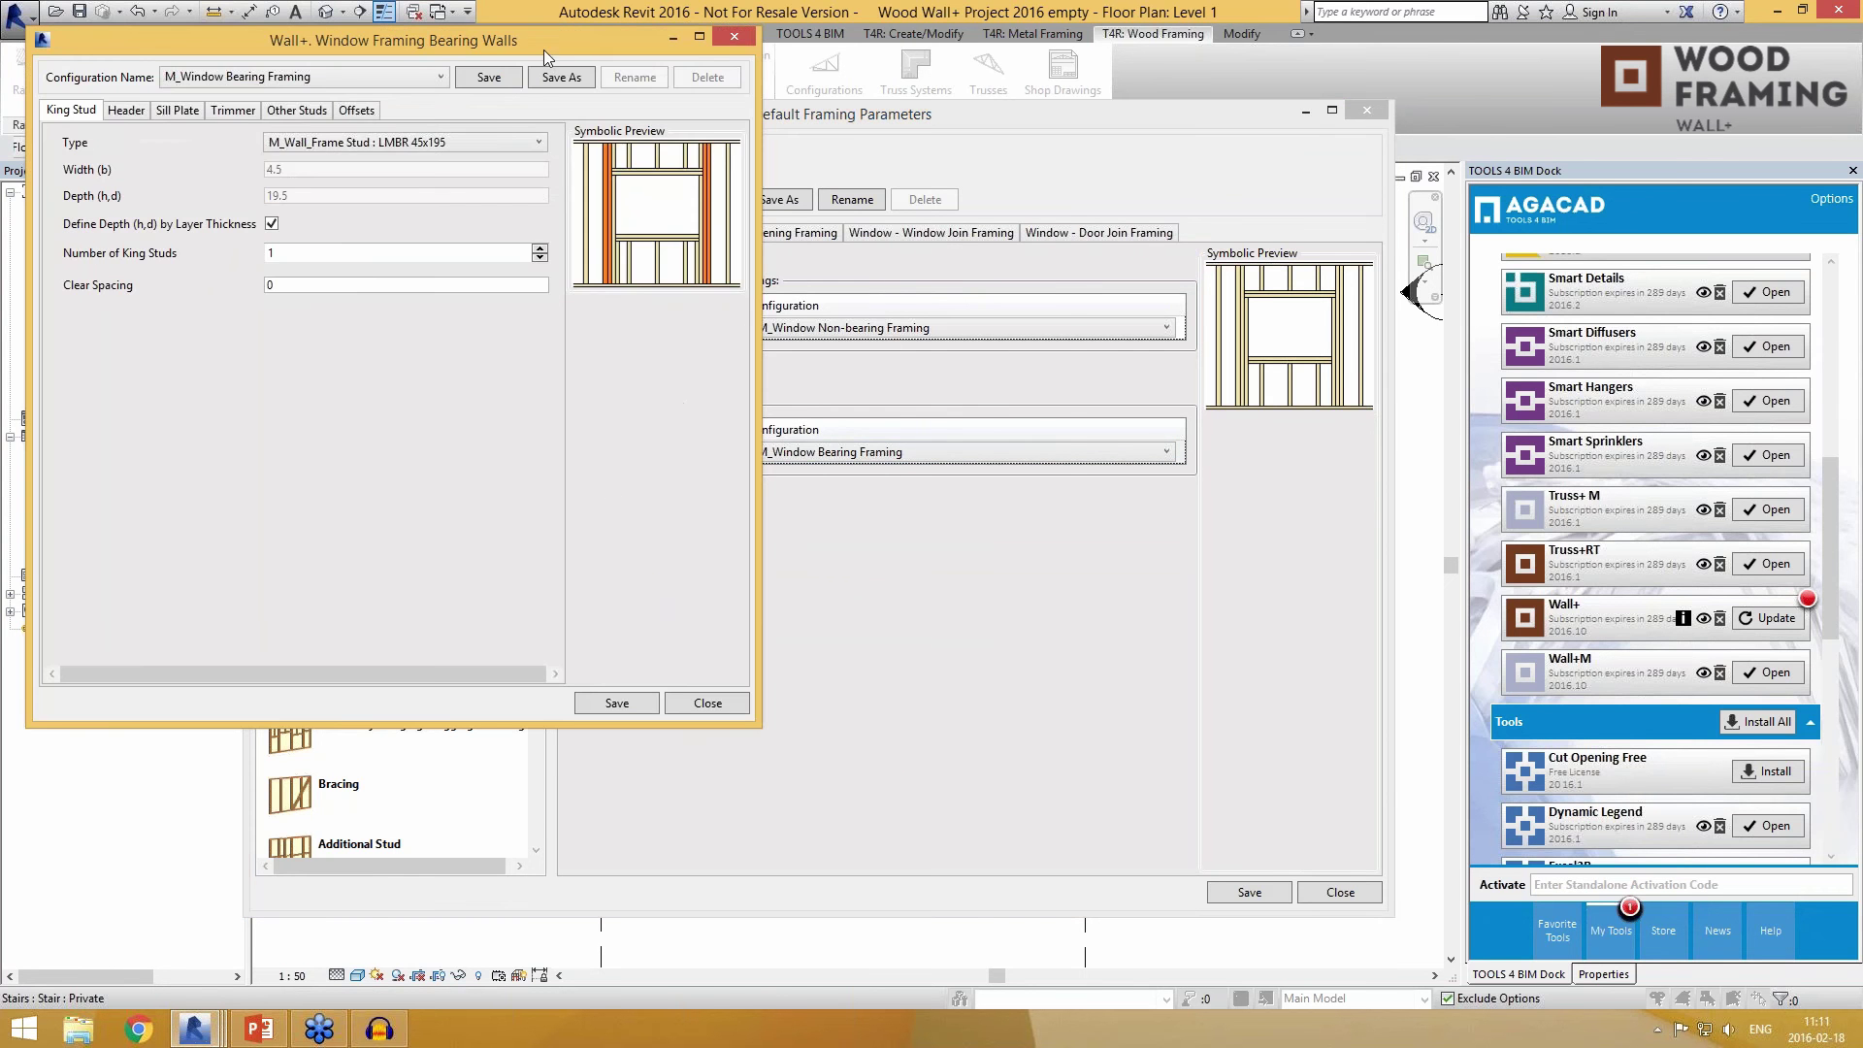
Step: Set the window header layout to 0H3VS0H3Z after trying 1H2VI1H3Z
left_click(448, 202)
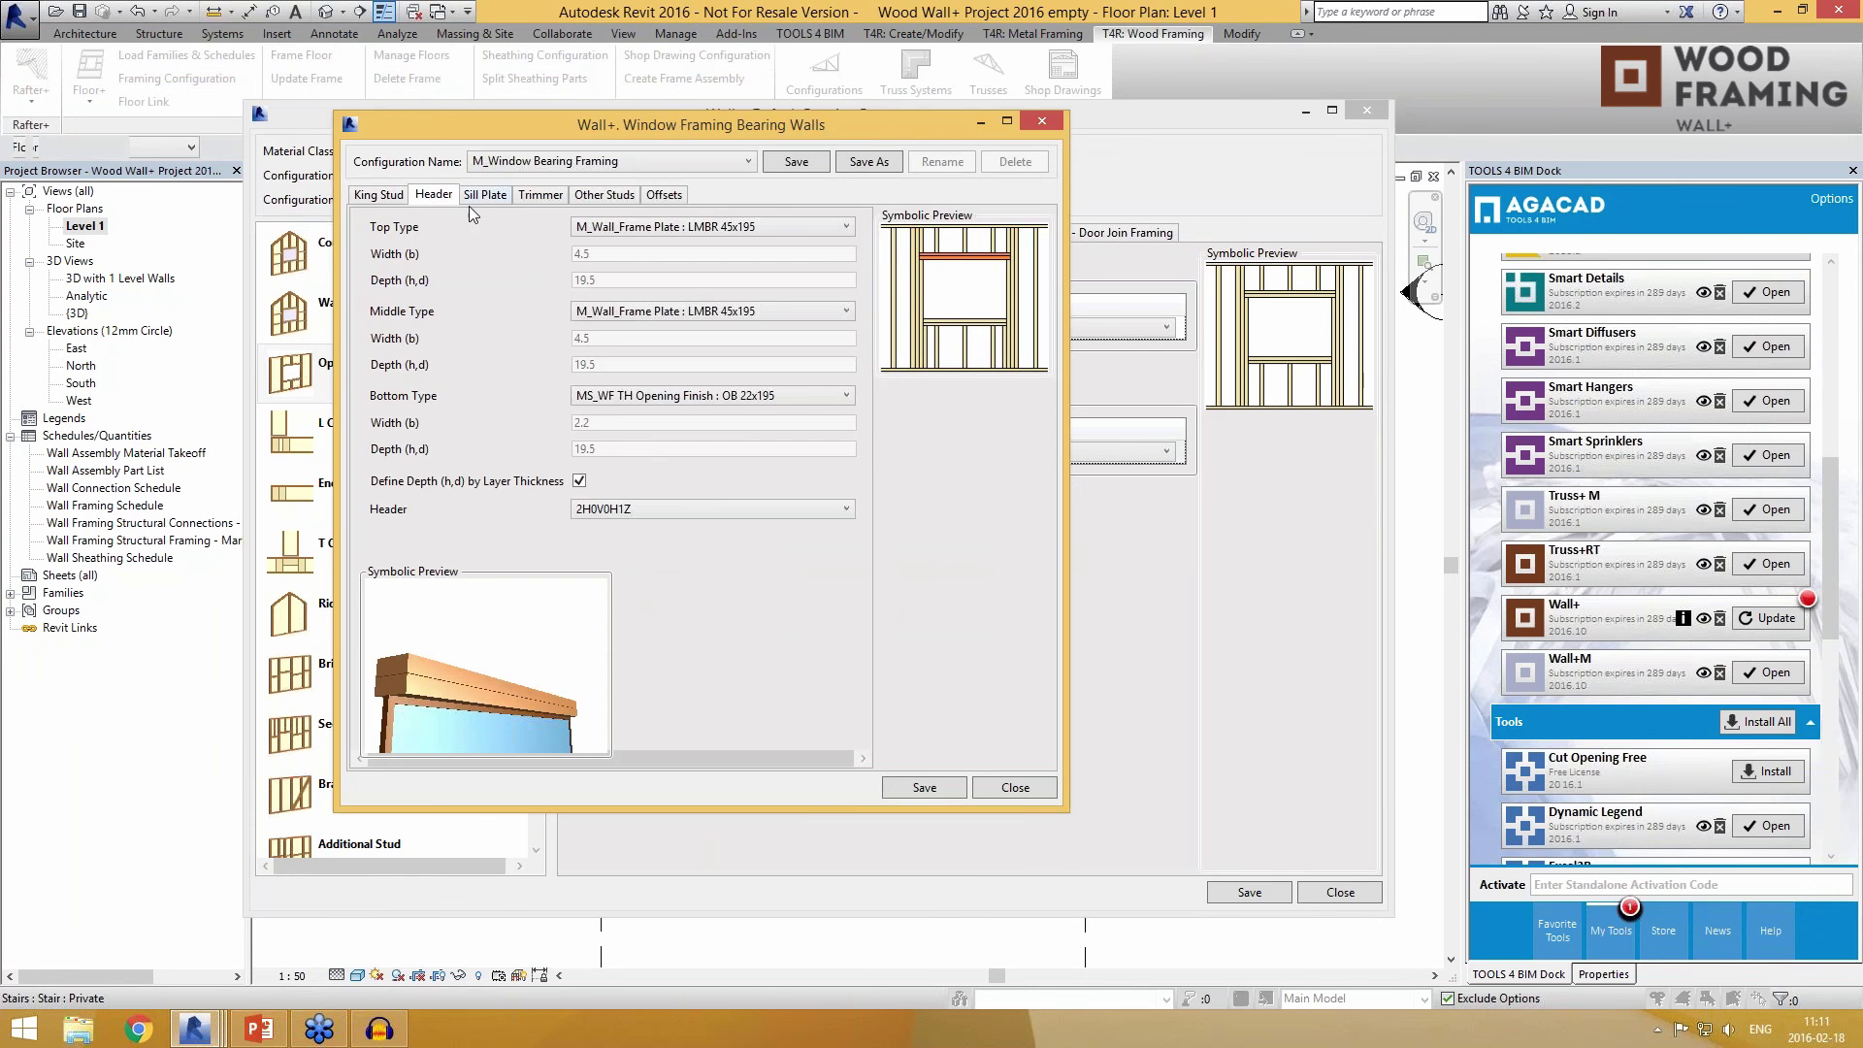
left_click(686, 509)
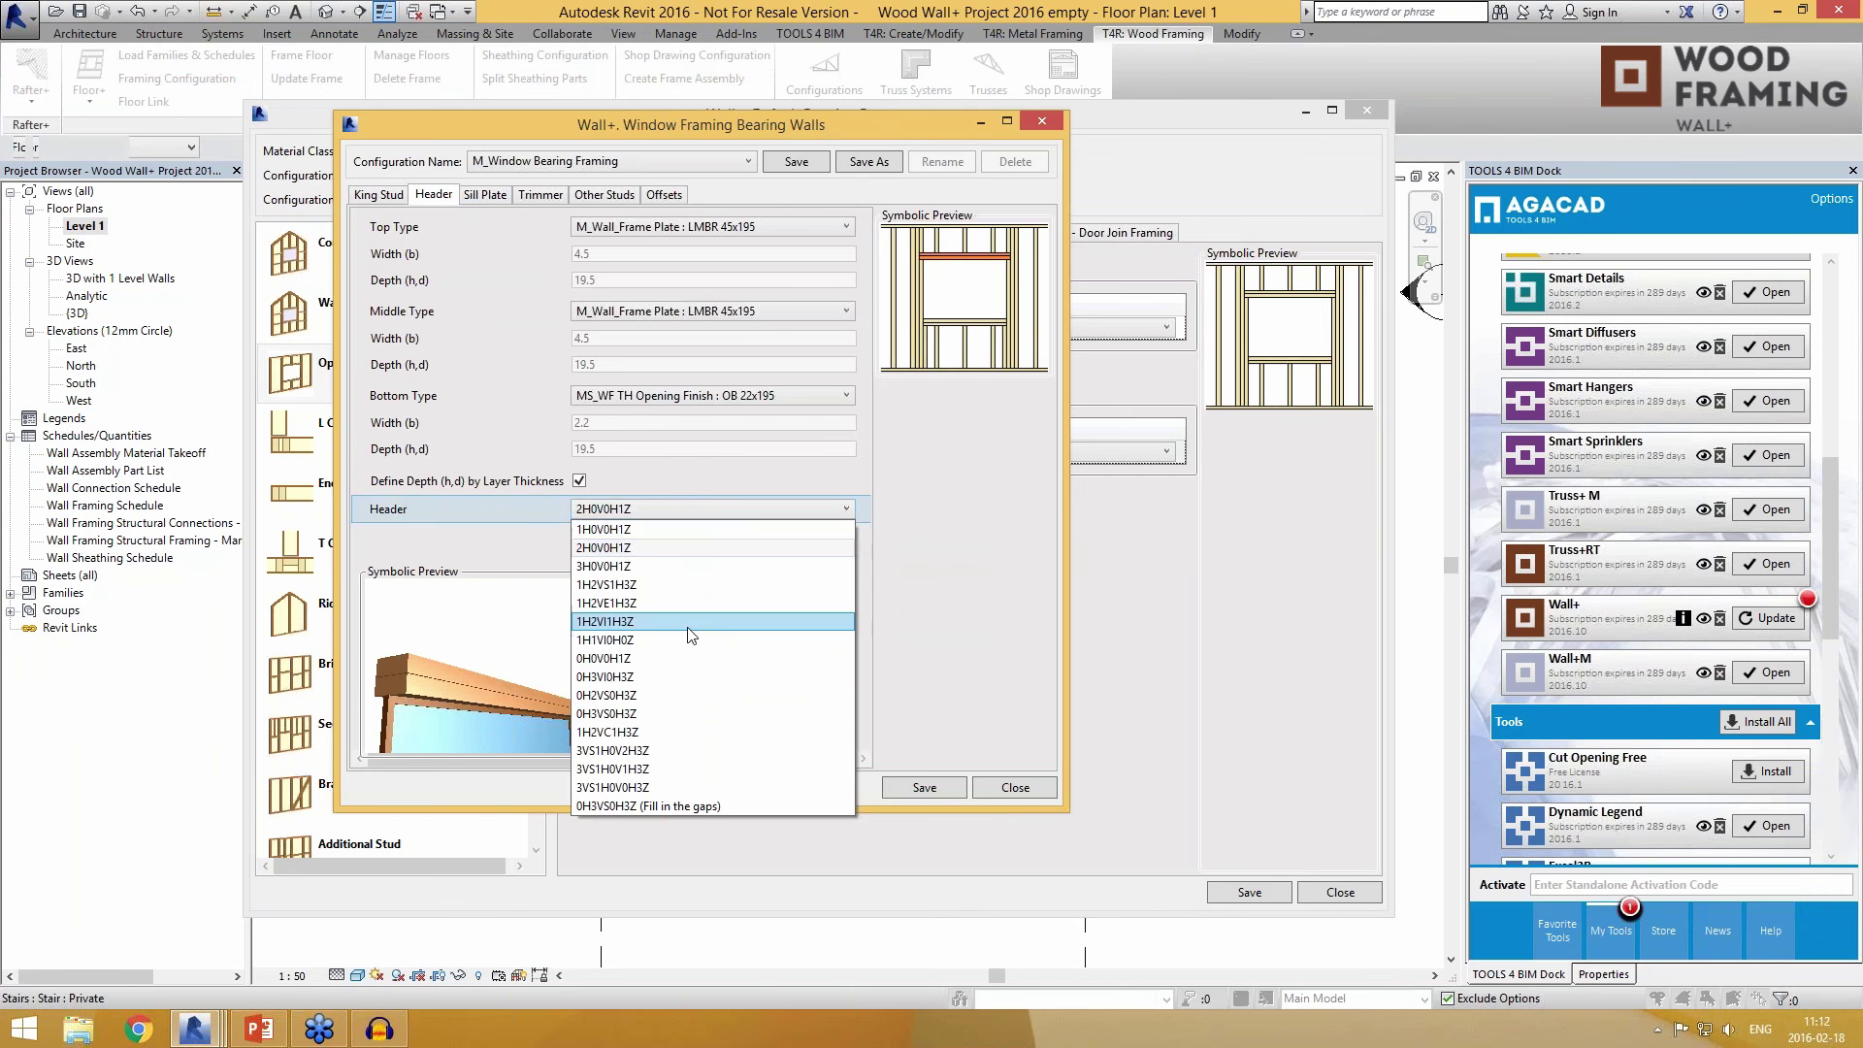
left_click(688, 624)
left_click(681, 509)
left_click(691, 715)
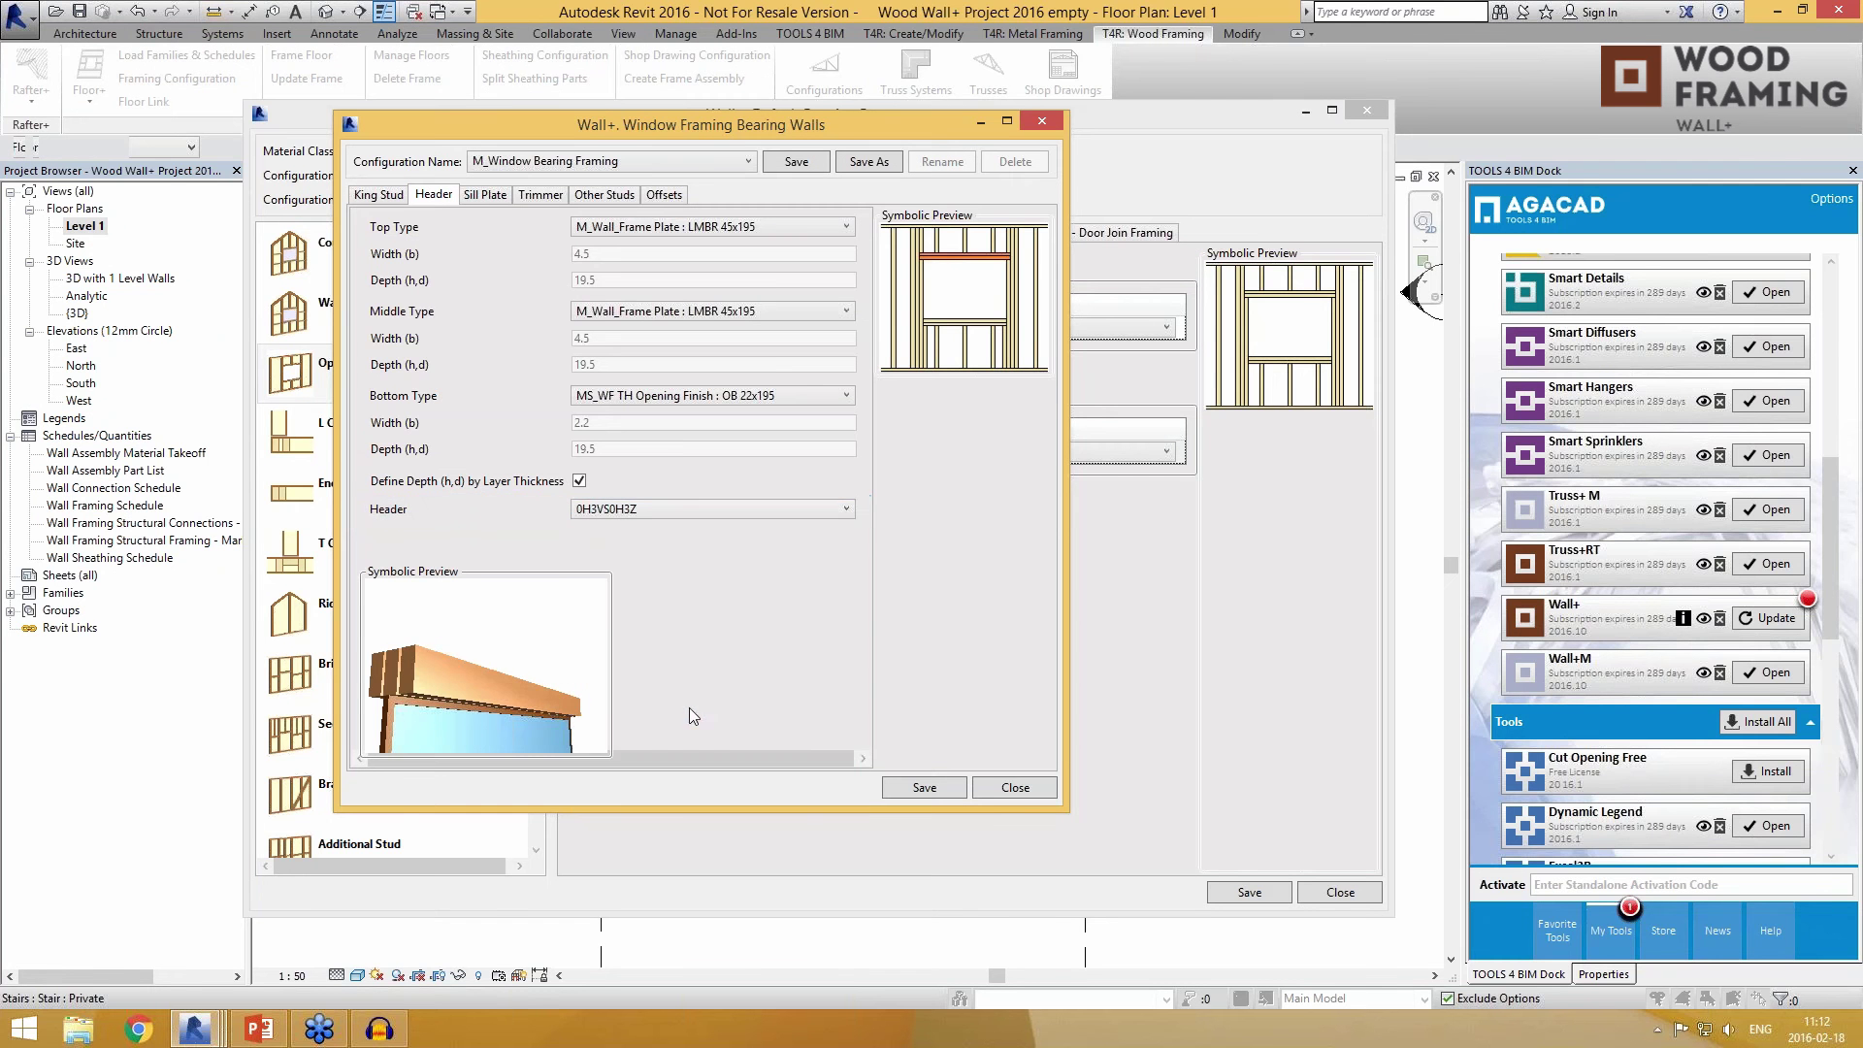
Step: Set the inner trimmer position to Bottom Plate to Header after trying Sill to Top Plate
left_click(541, 195)
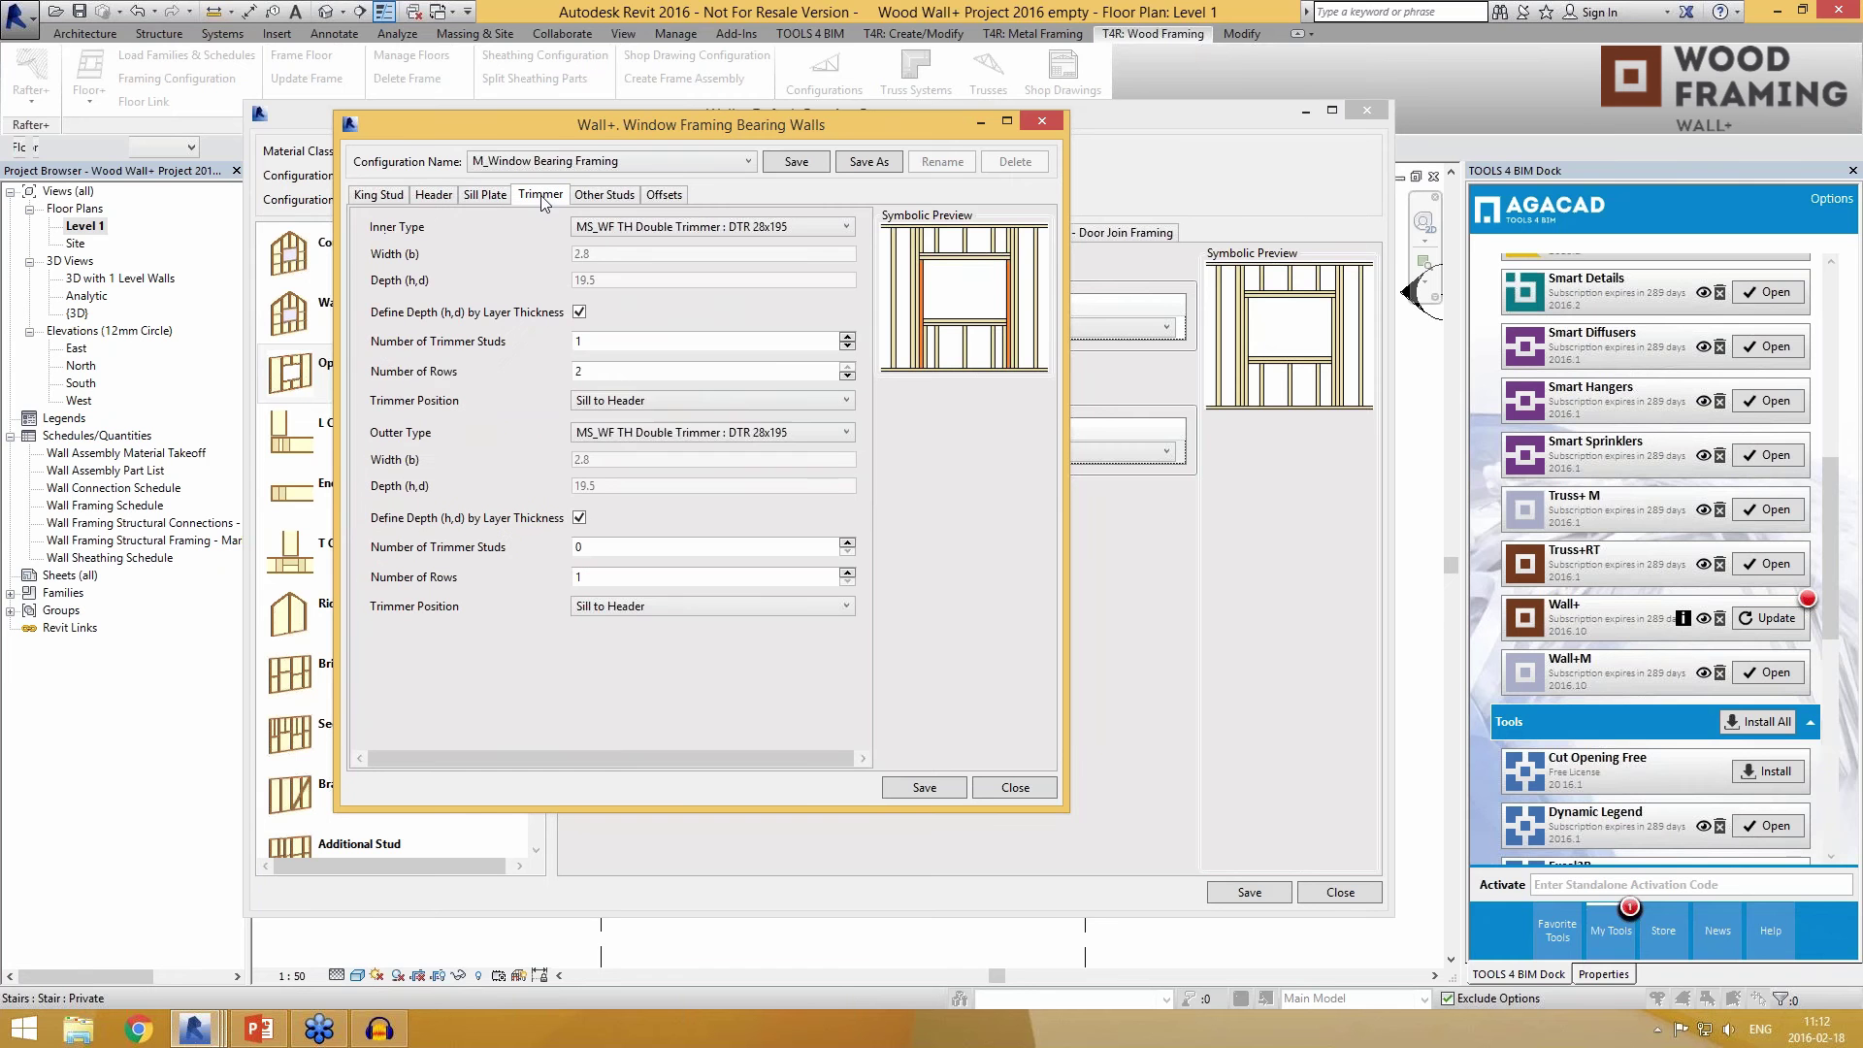
left_click(833, 402)
left_click(727, 459)
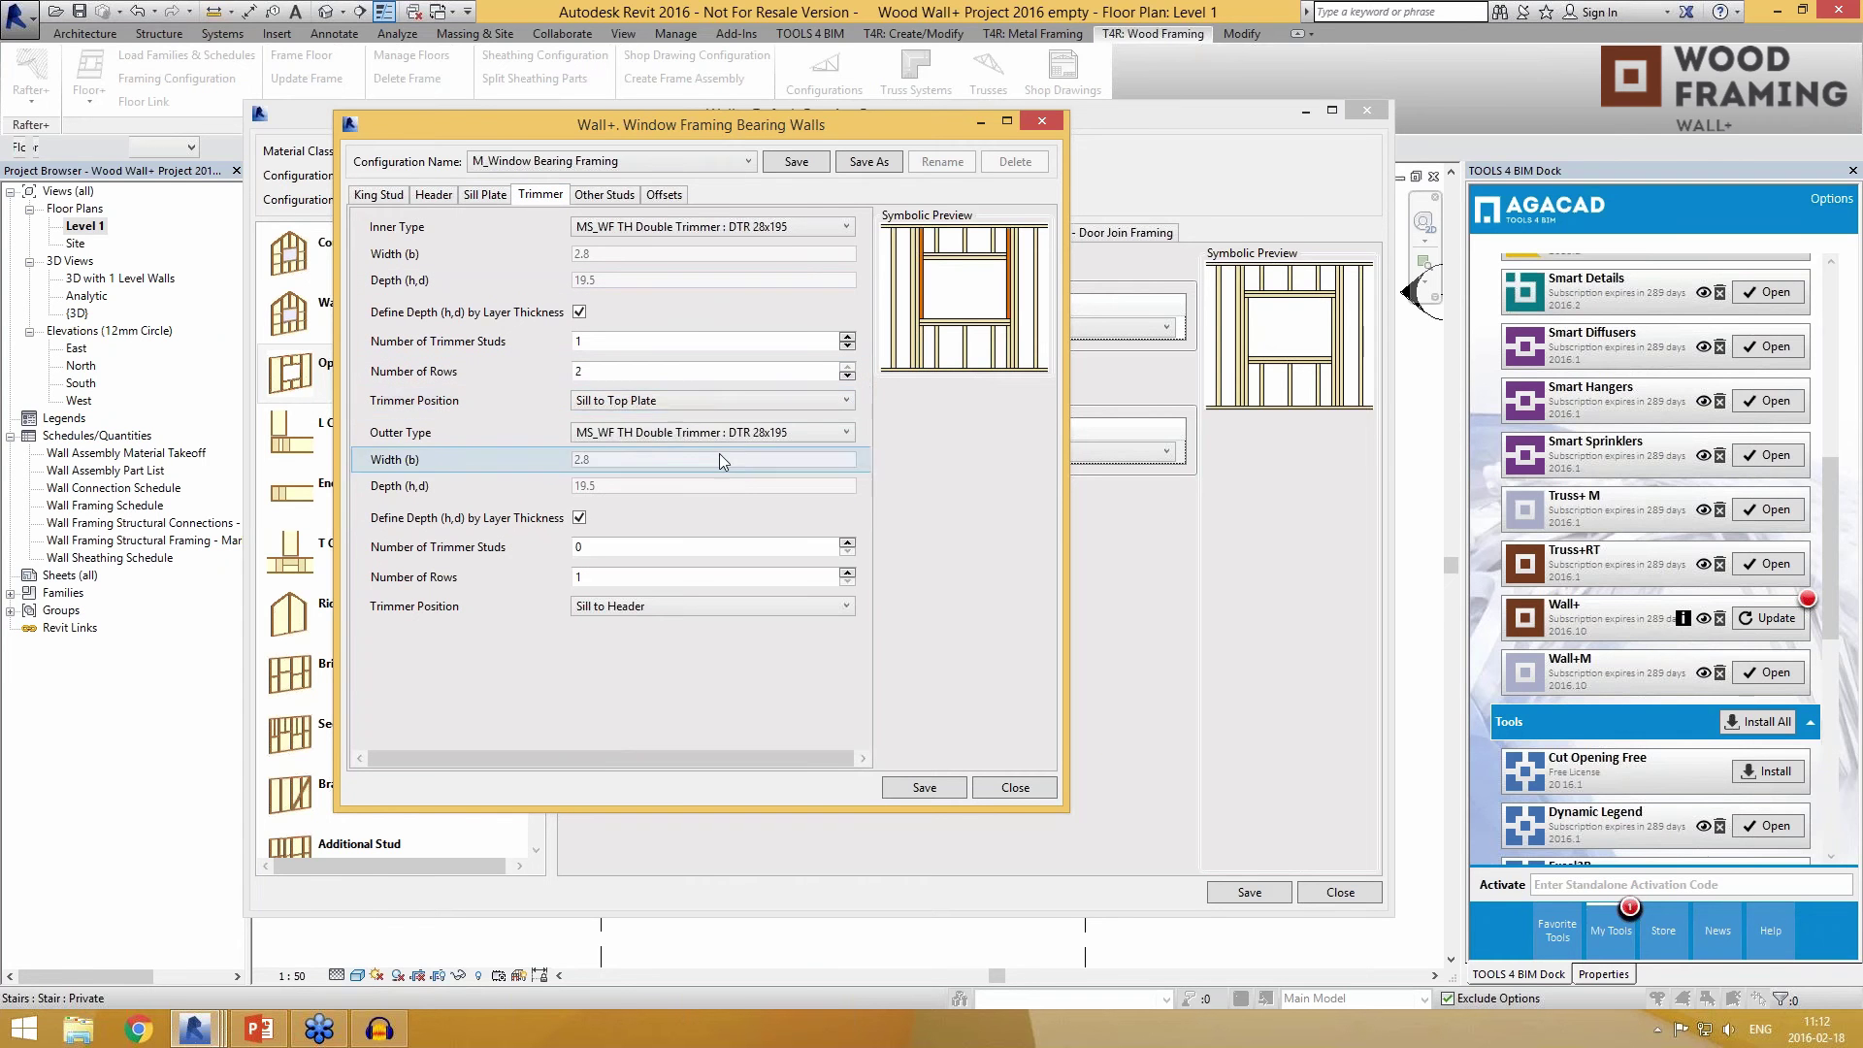
left_click(652, 404)
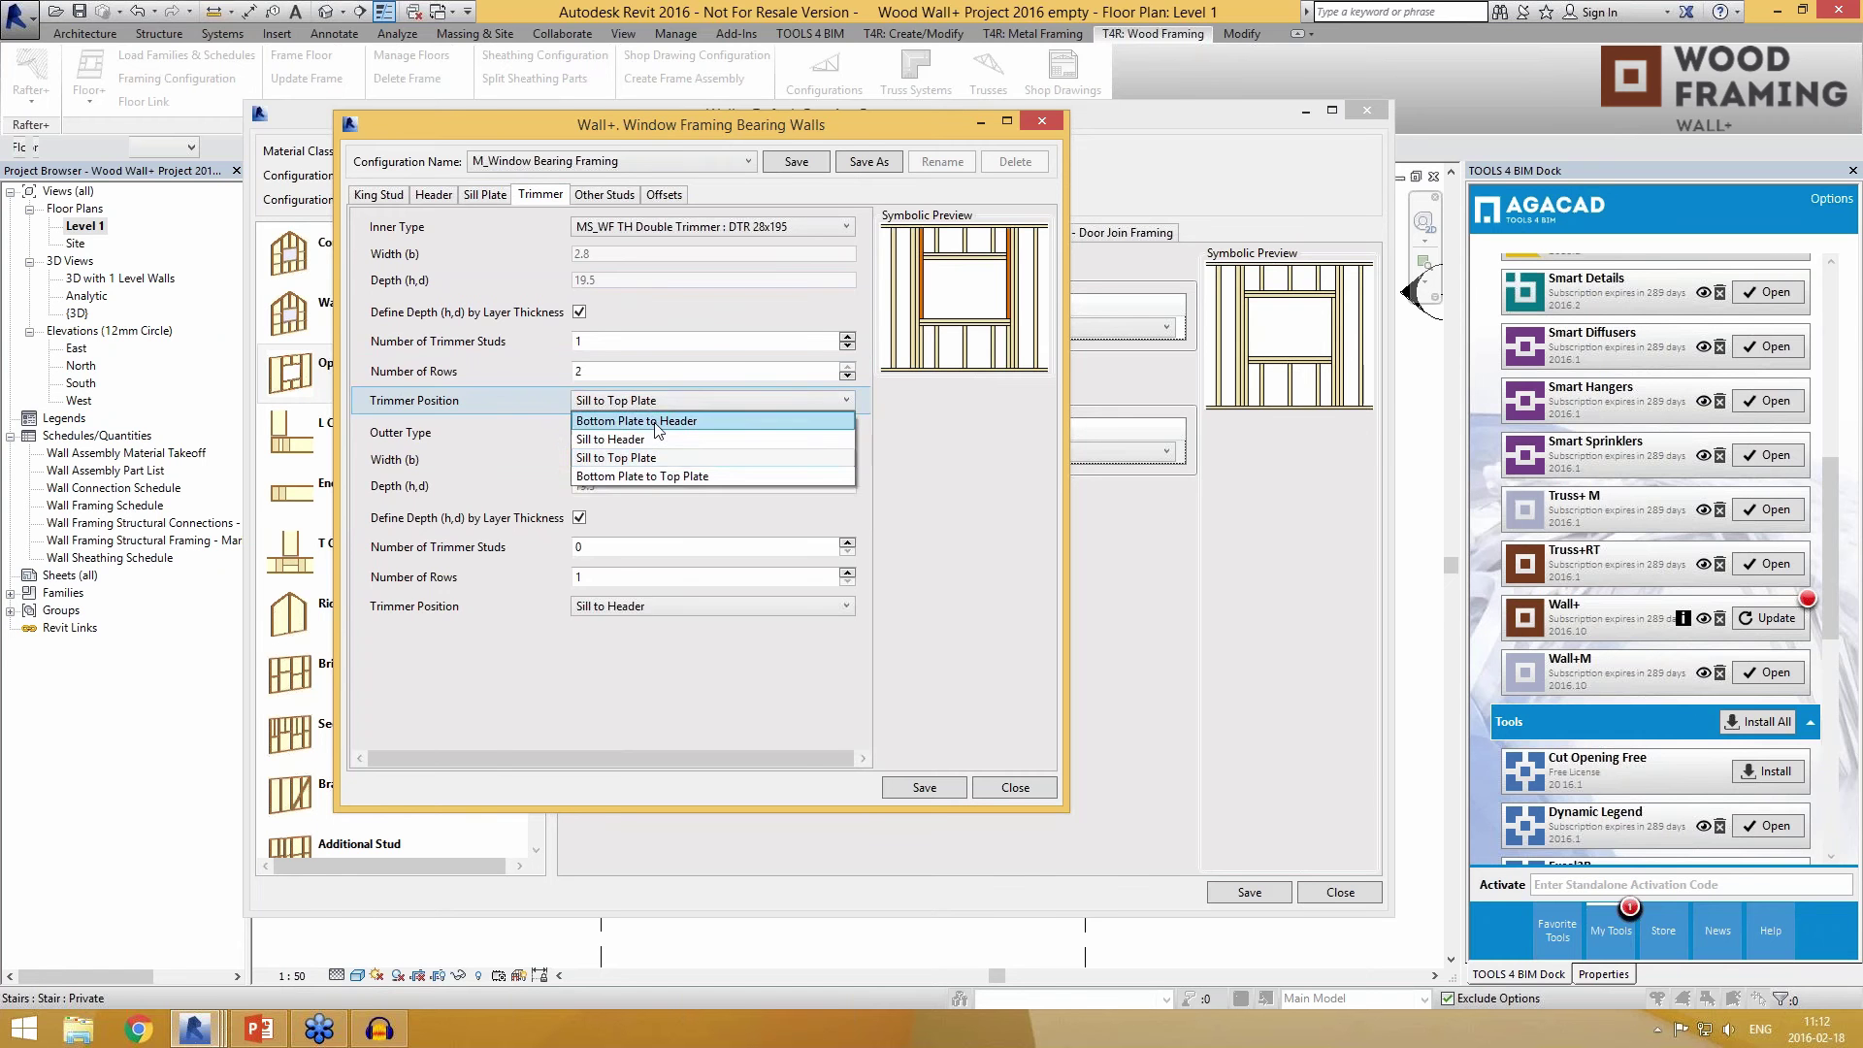
left_click(645, 421)
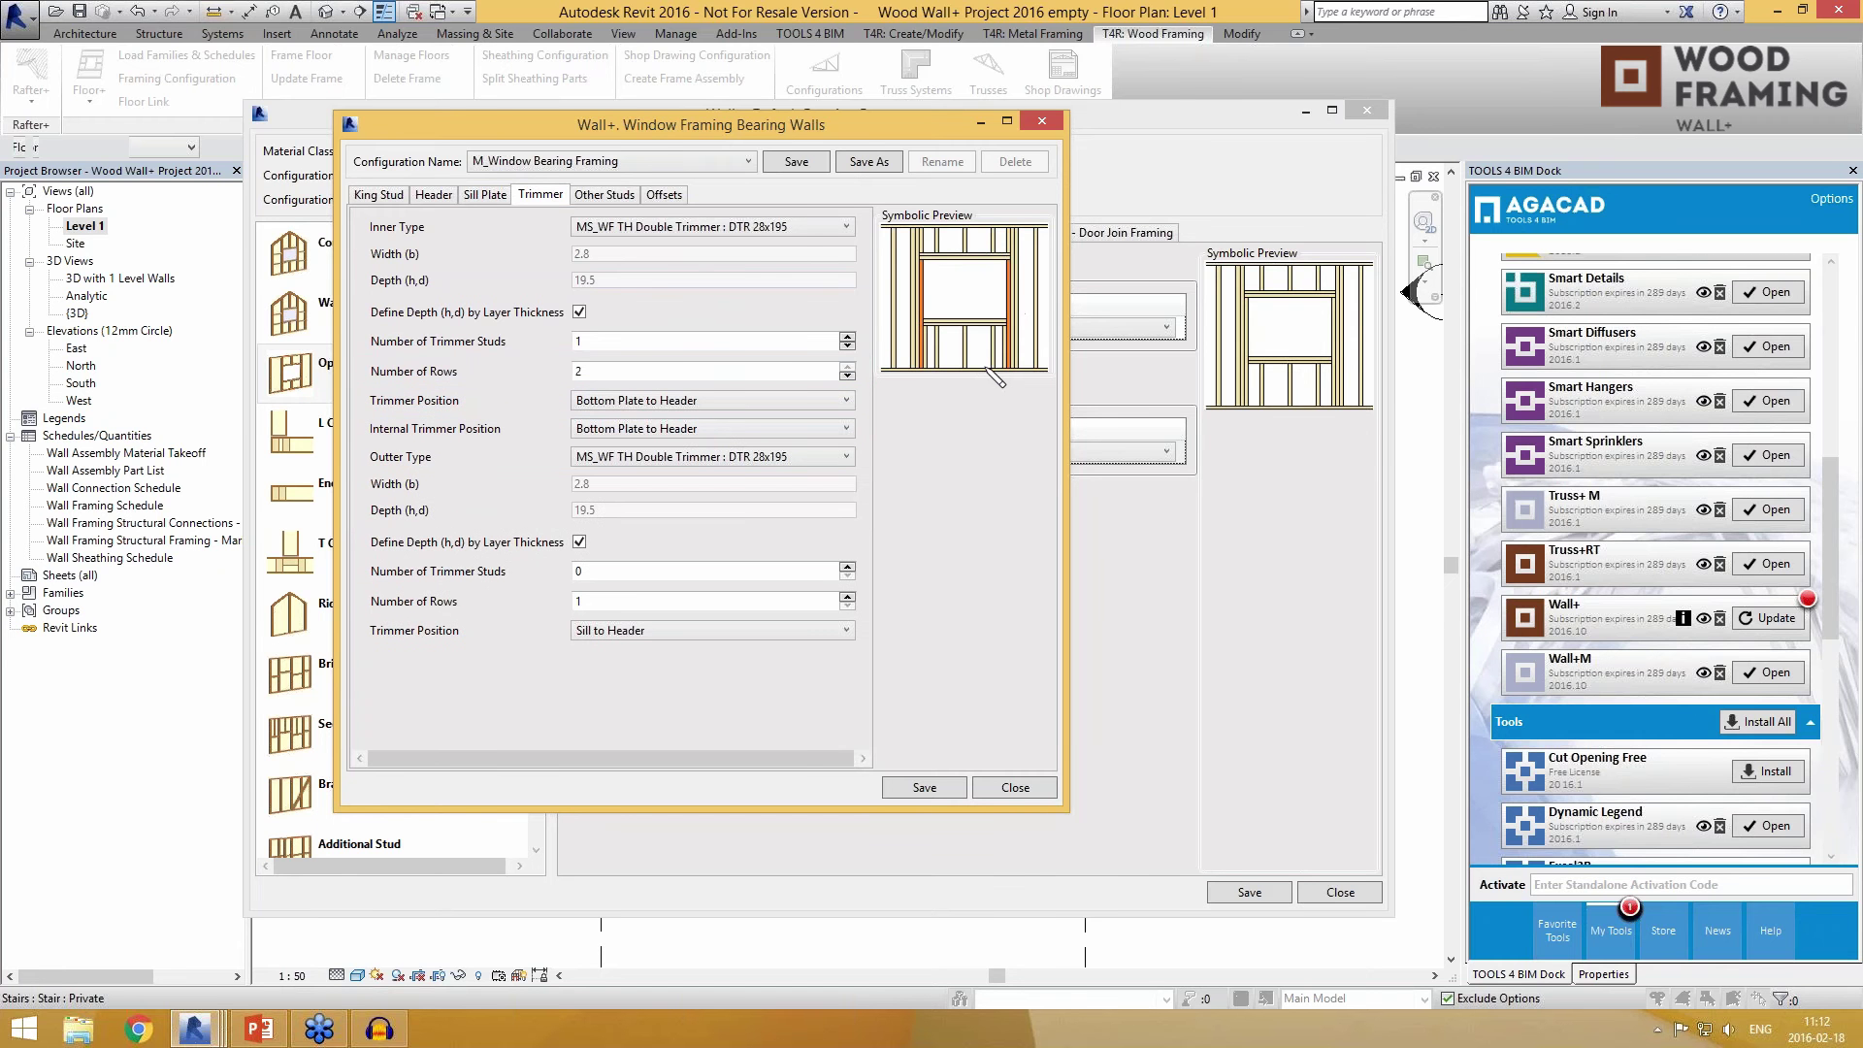
Step: Review the Other Studs settings of the M_Window Bearing Framing configuration and close it
left_click(606, 196)
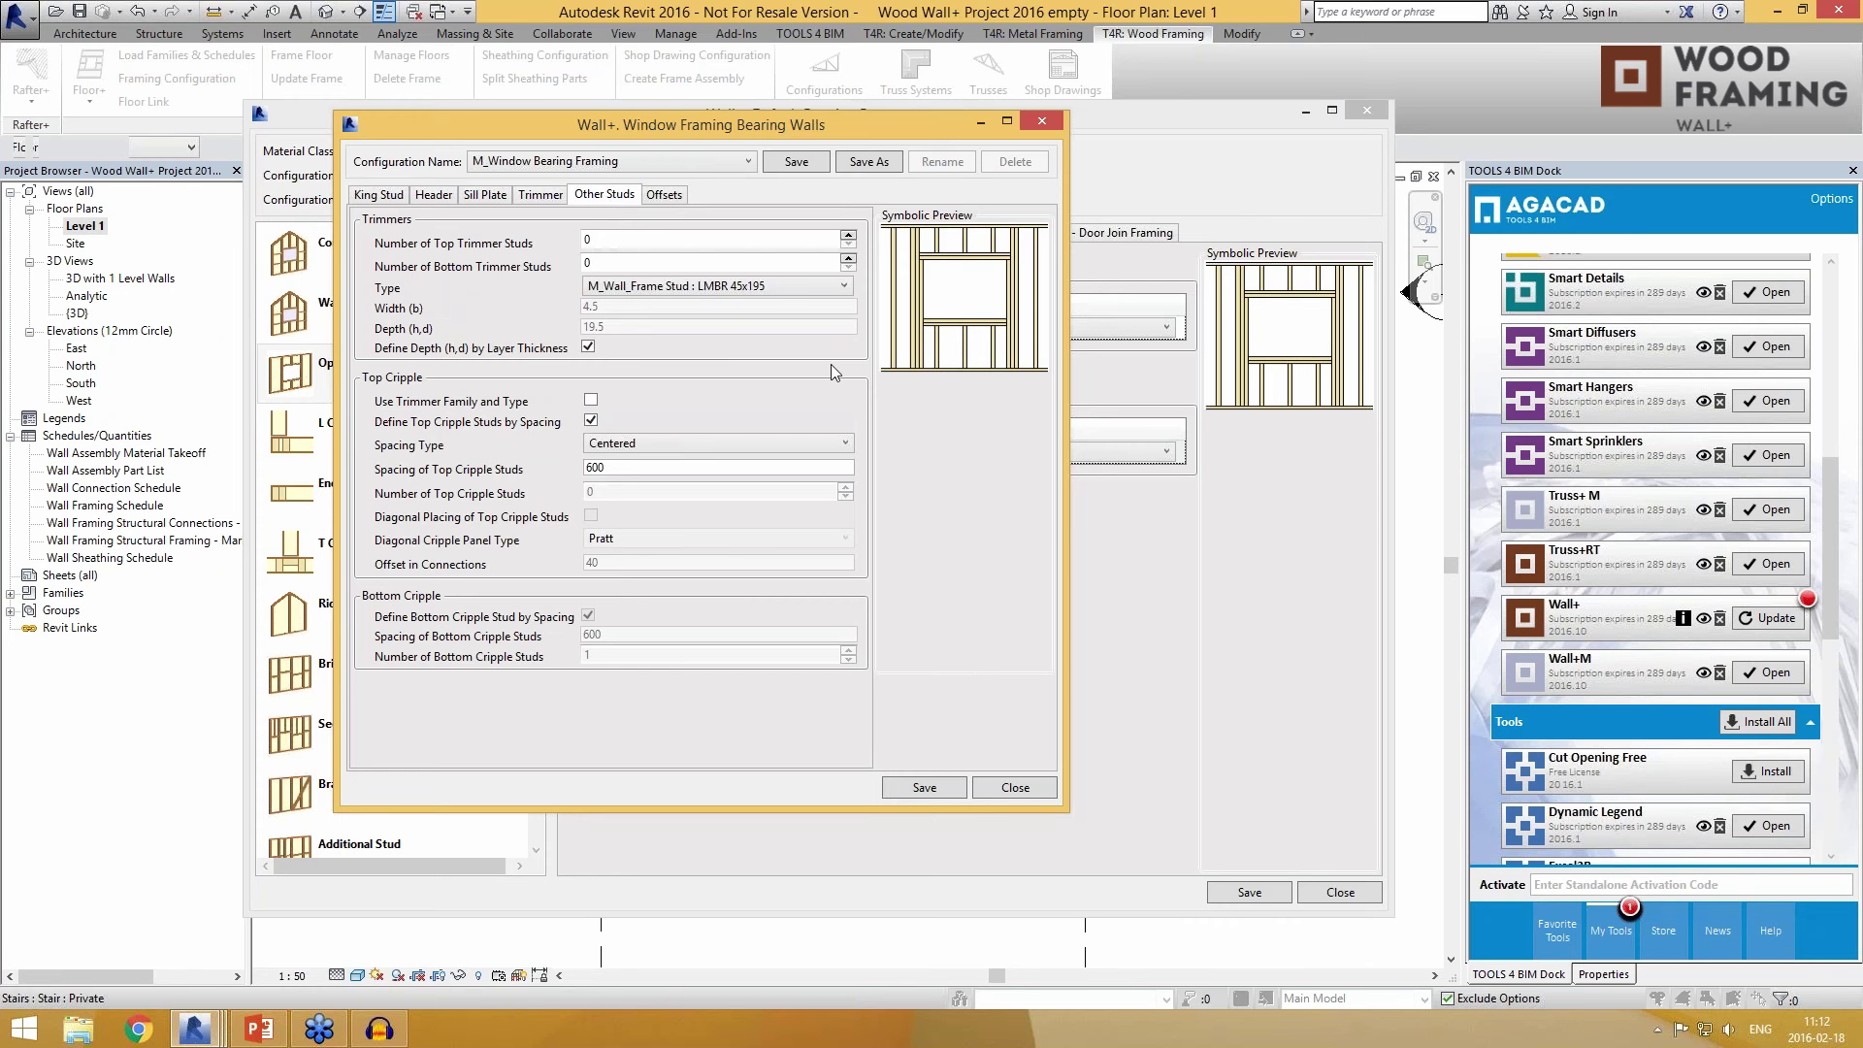
left_click(734, 247)
left_click(651, 261)
left_click(1015, 787)
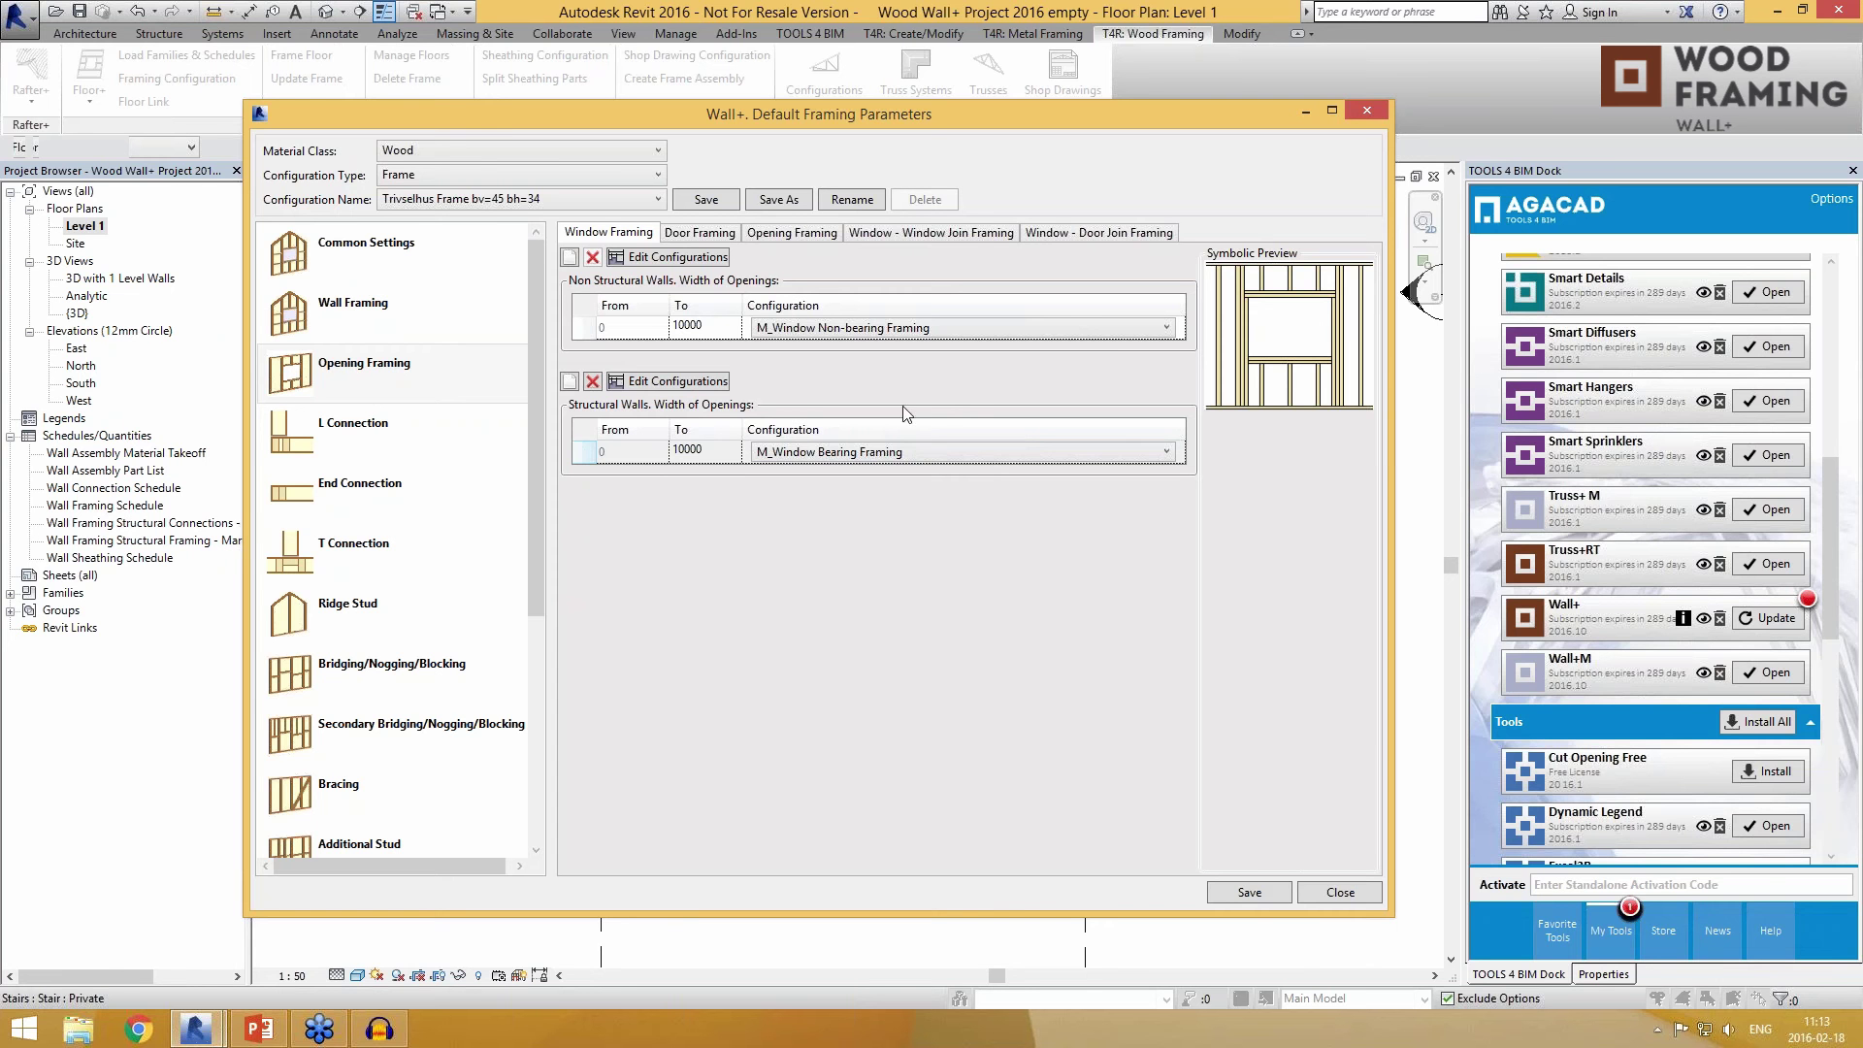
Step: Open the structural walls' window-to-window join framing configuration for editing and enlarge its window
left_click(920, 235)
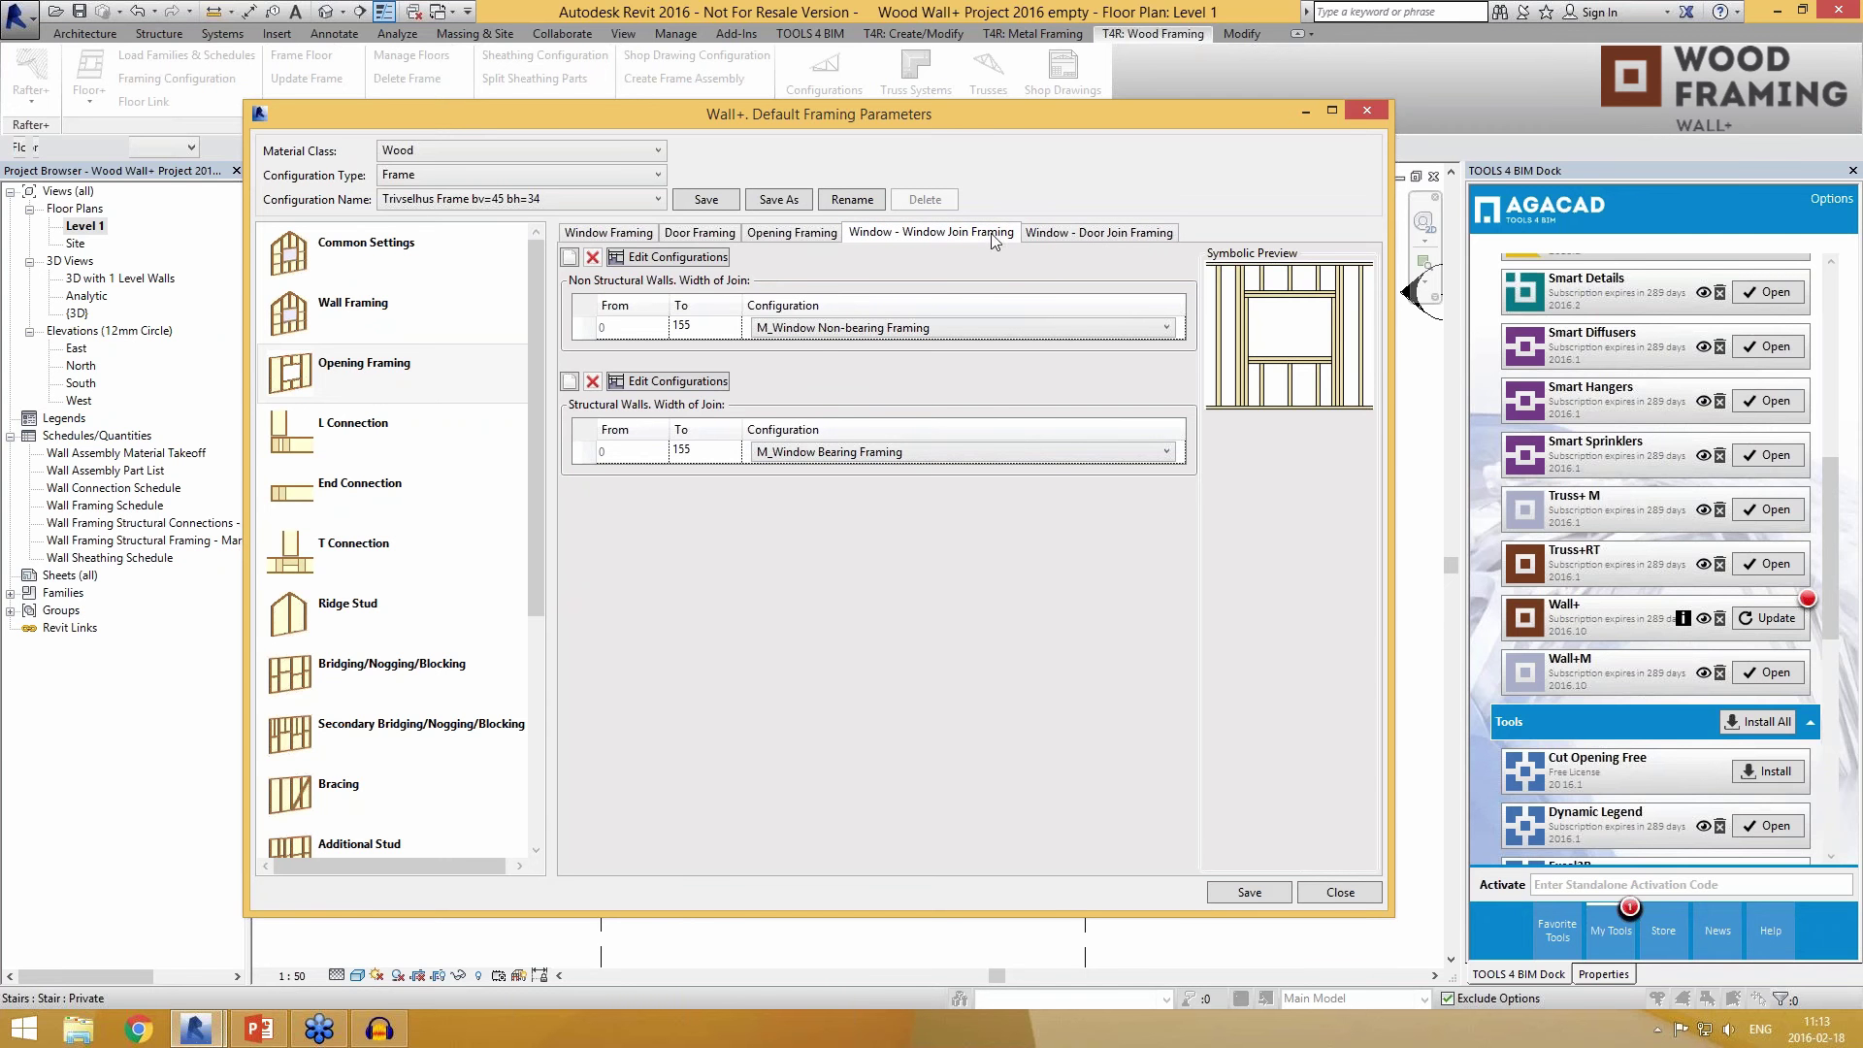
left_click(602, 454)
left_click(668, 380)
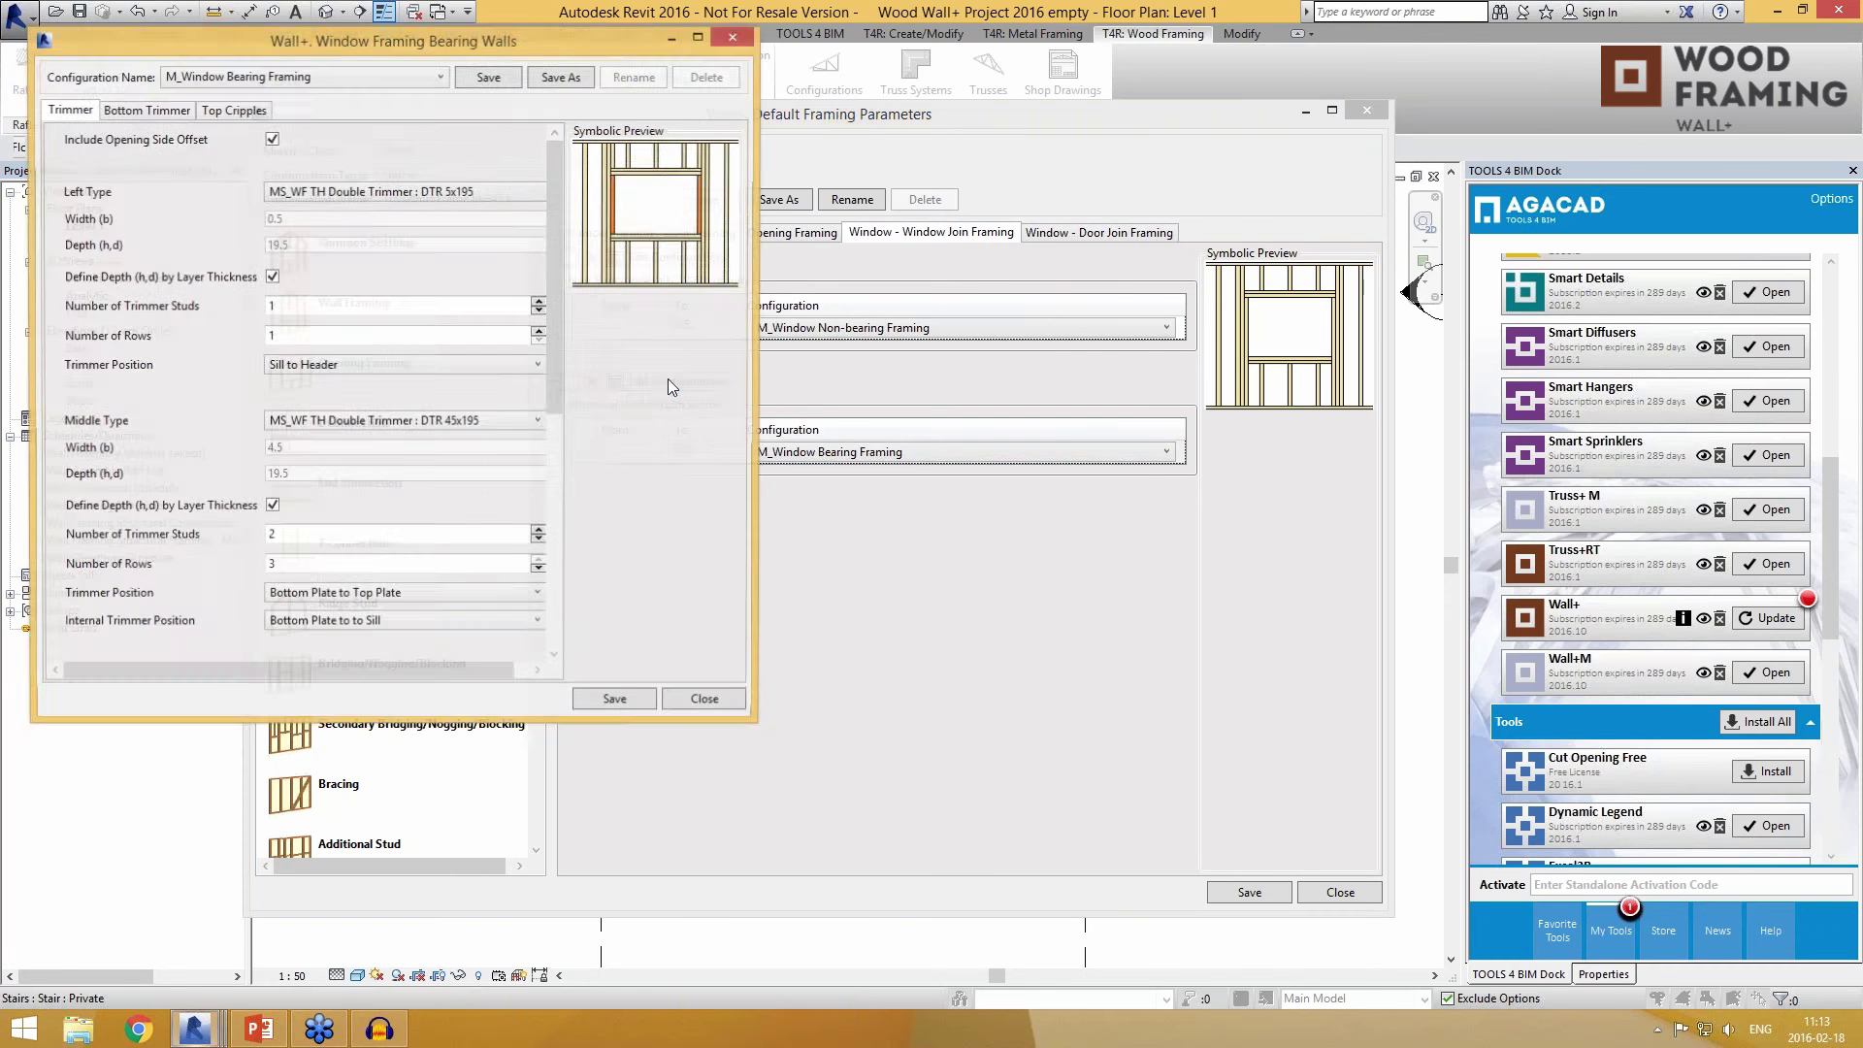
left_click_drag(508, 48, 893, 105)
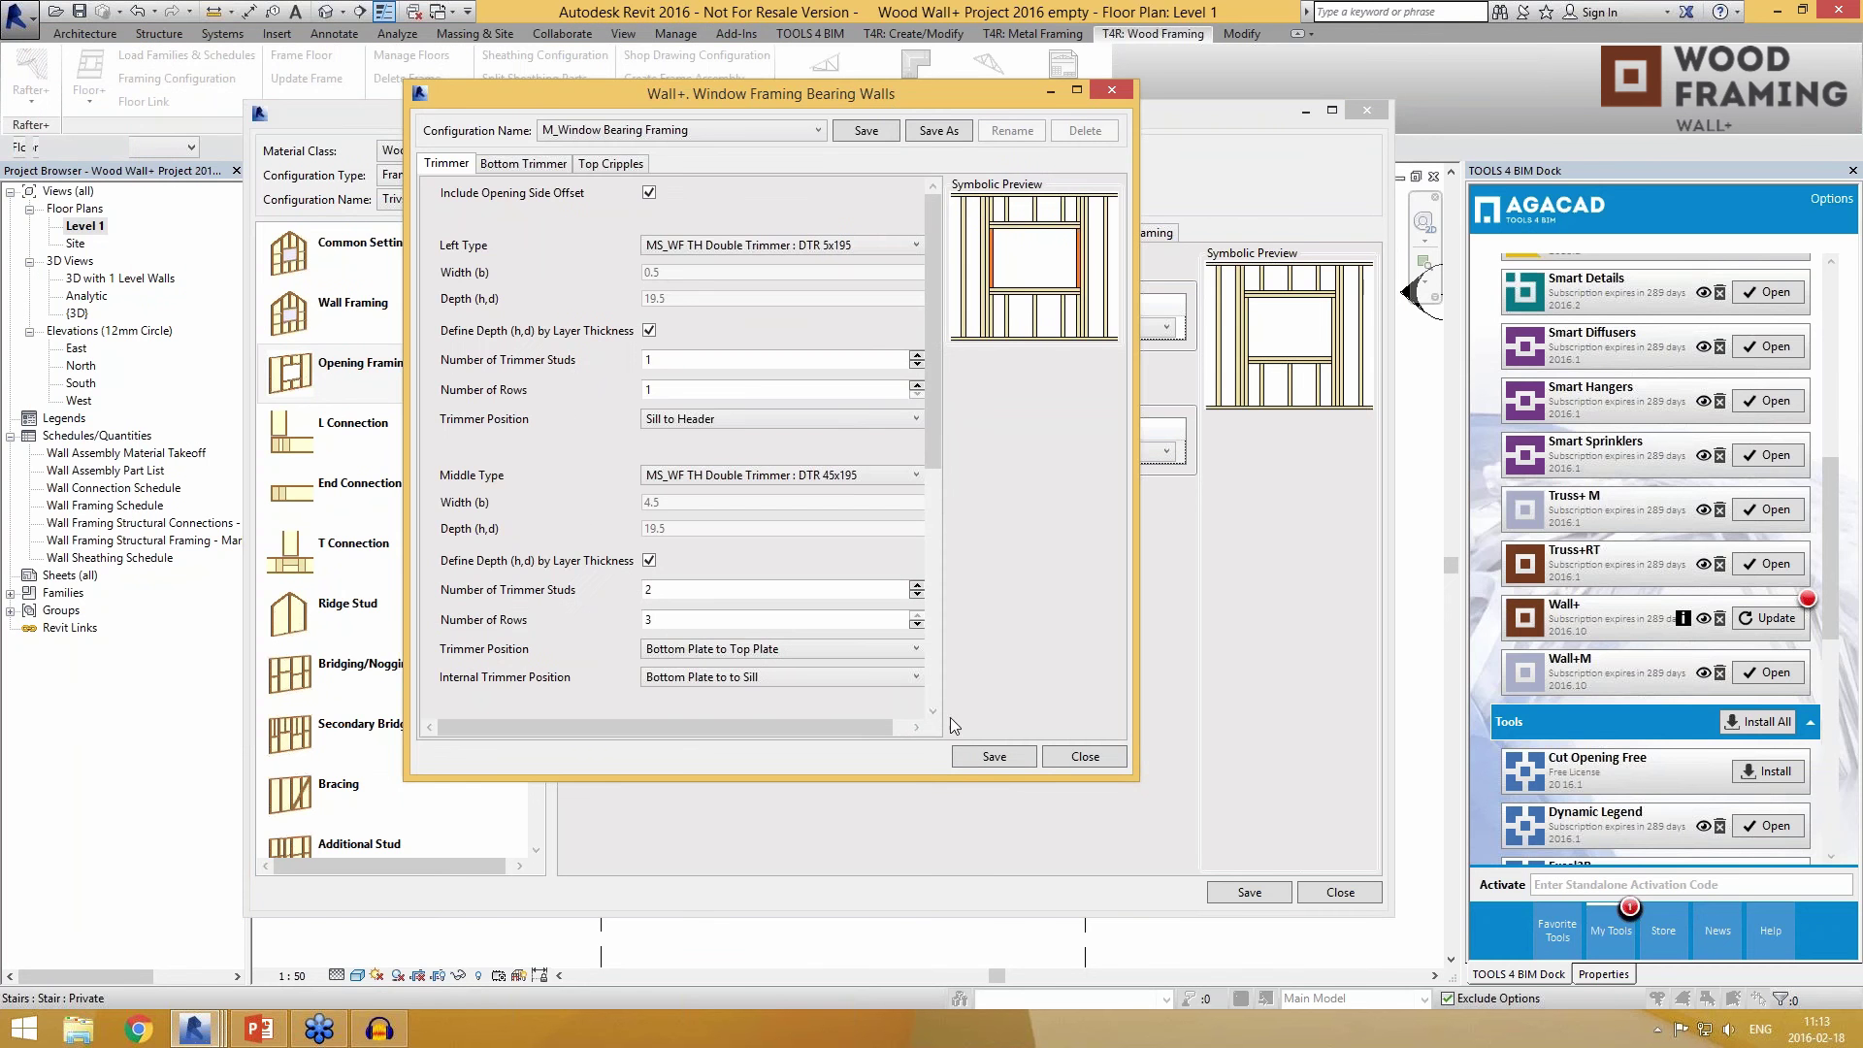
left_click_drag(920, 782, 920, 902)
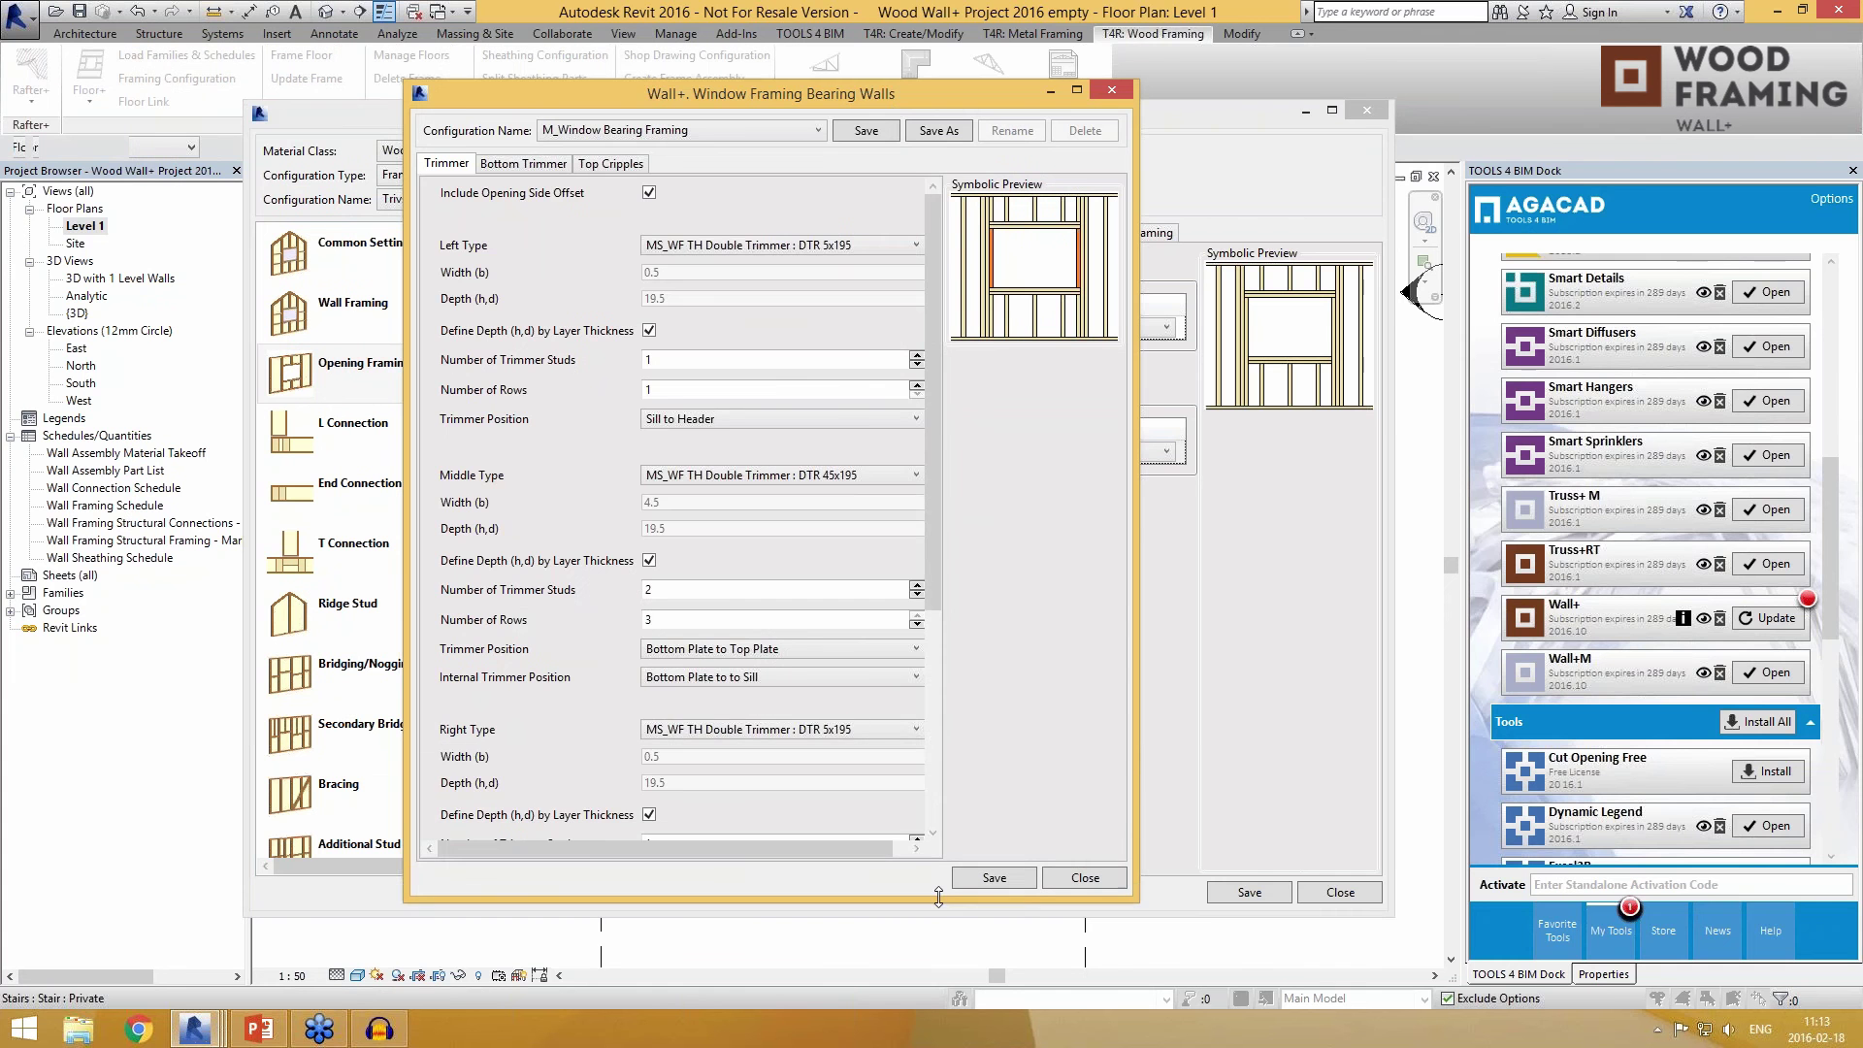
Step: Review the join configuration's Trimmer, Bottom Trimmer and Top Cripples settings, and close it
left_click_drag(934, 532, 974, 500)
left_click(524, 163)
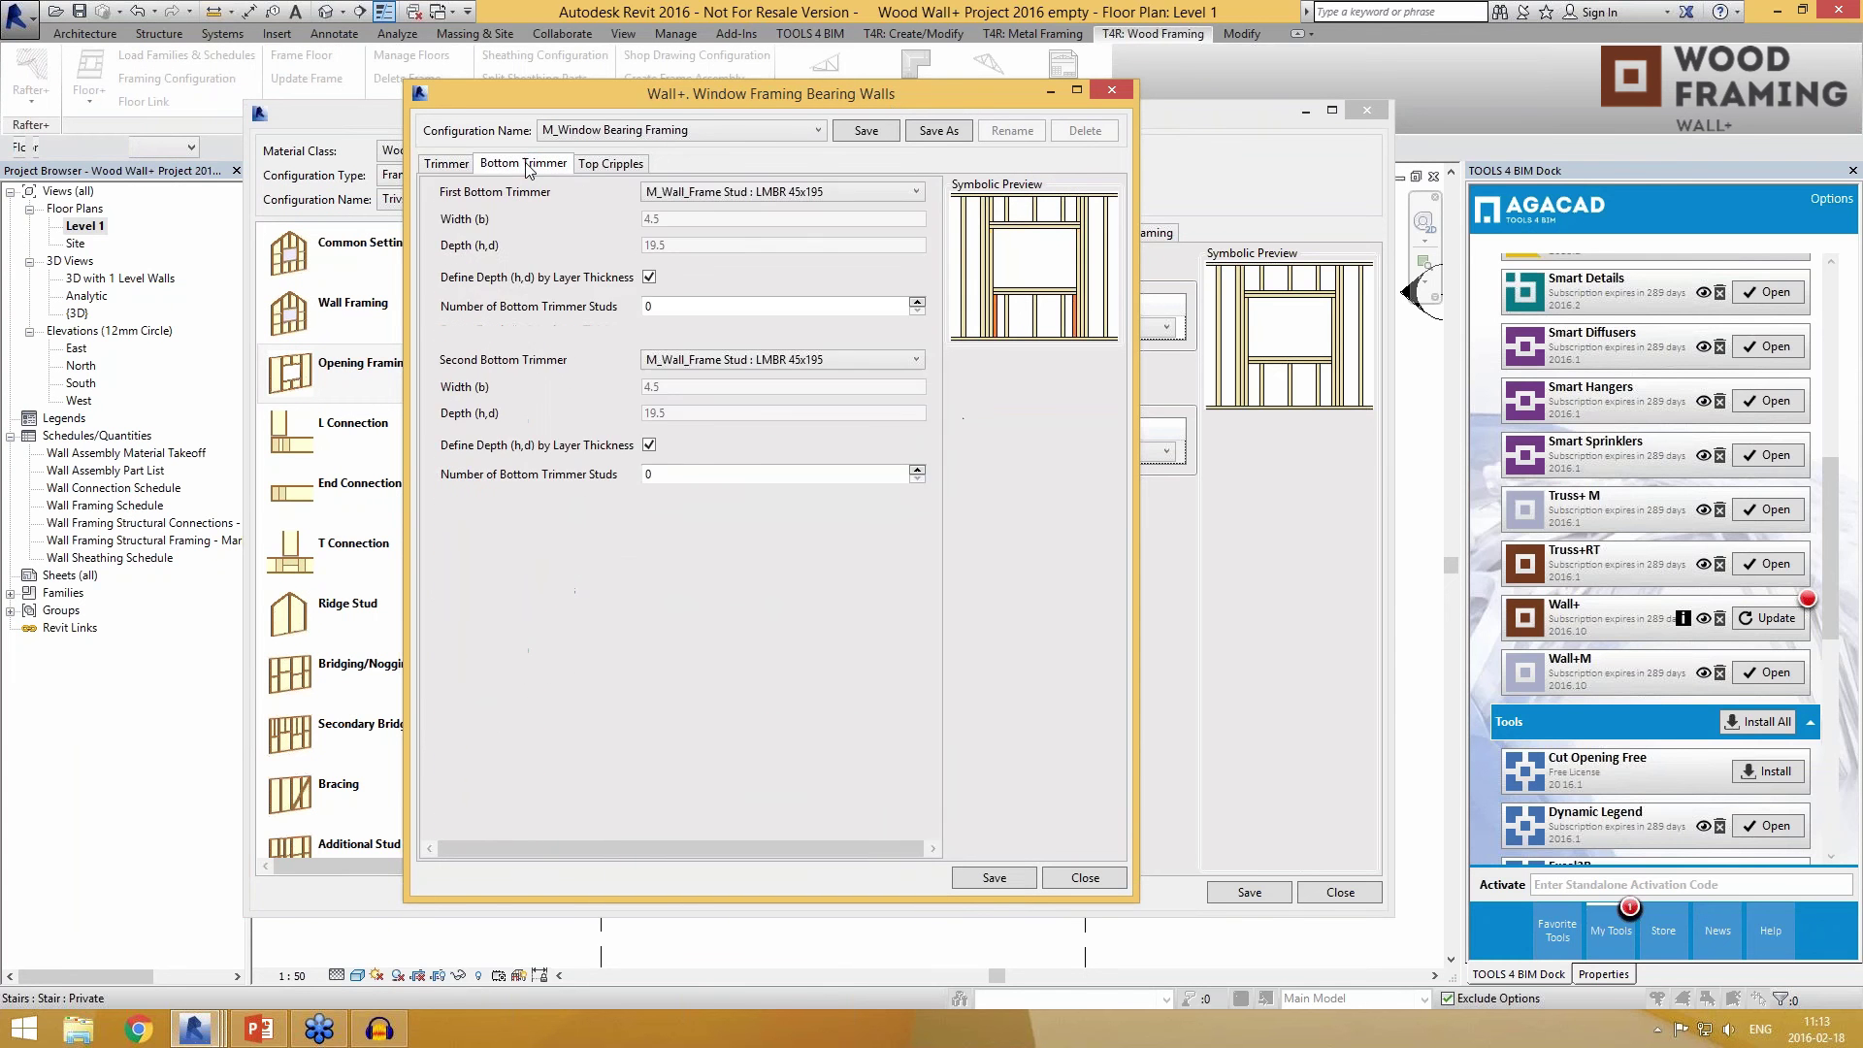
left_click(609, 165)
left_click(541, 167)
left_click(446, 165)
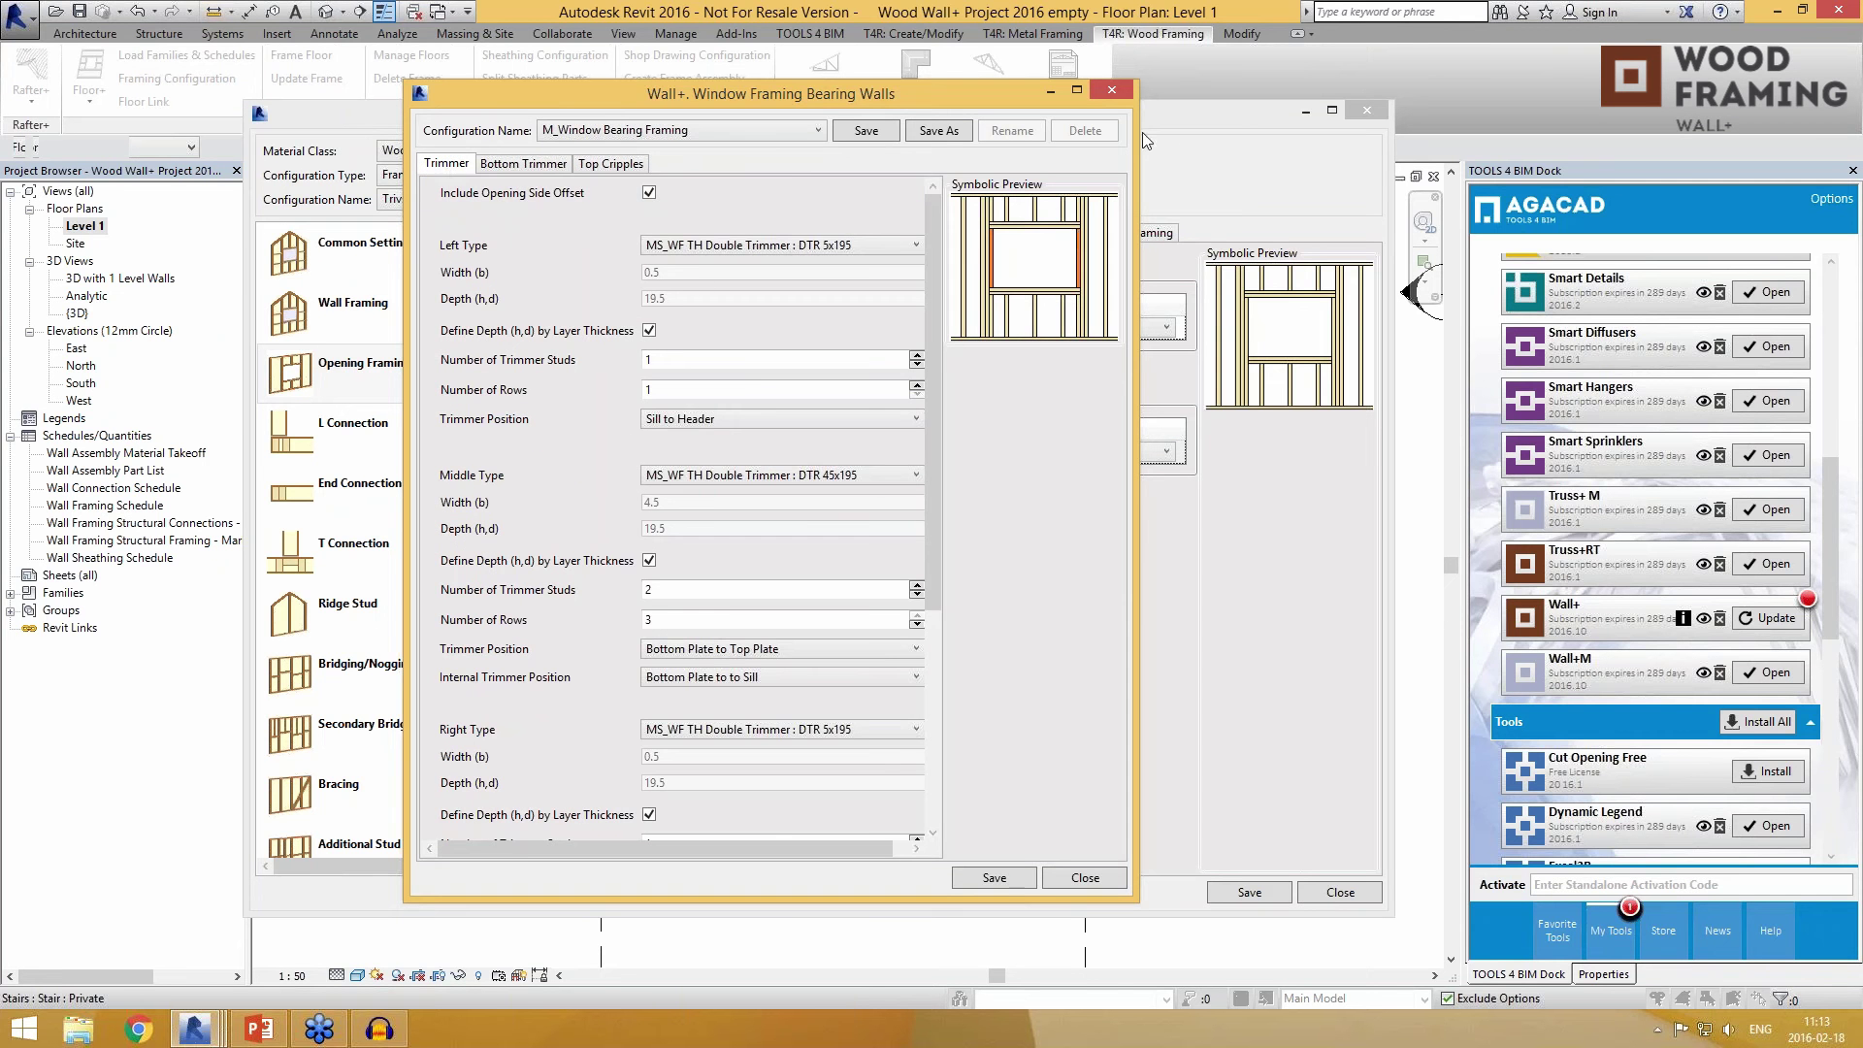
left_click(1112, 91)
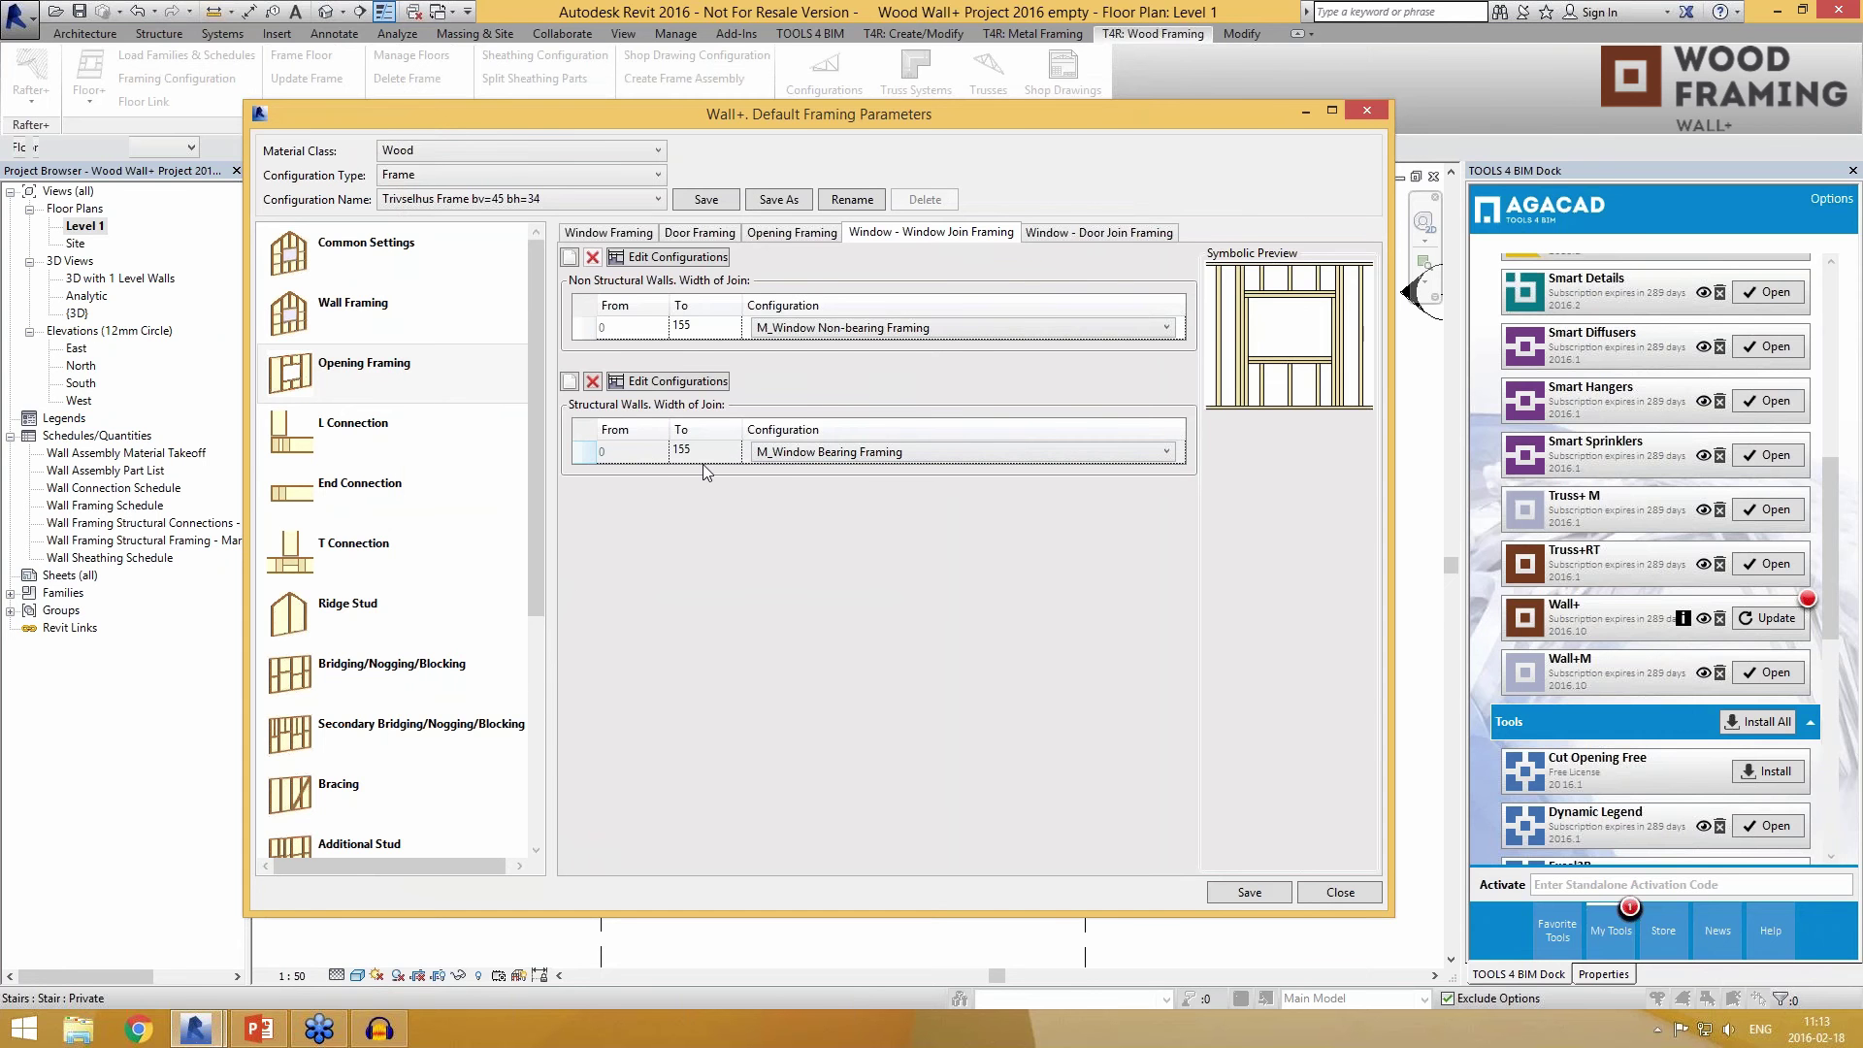
Step: Review the L Connection settings for outer and inner corners, including the available L outer corner layouts
left_click(359, 430)
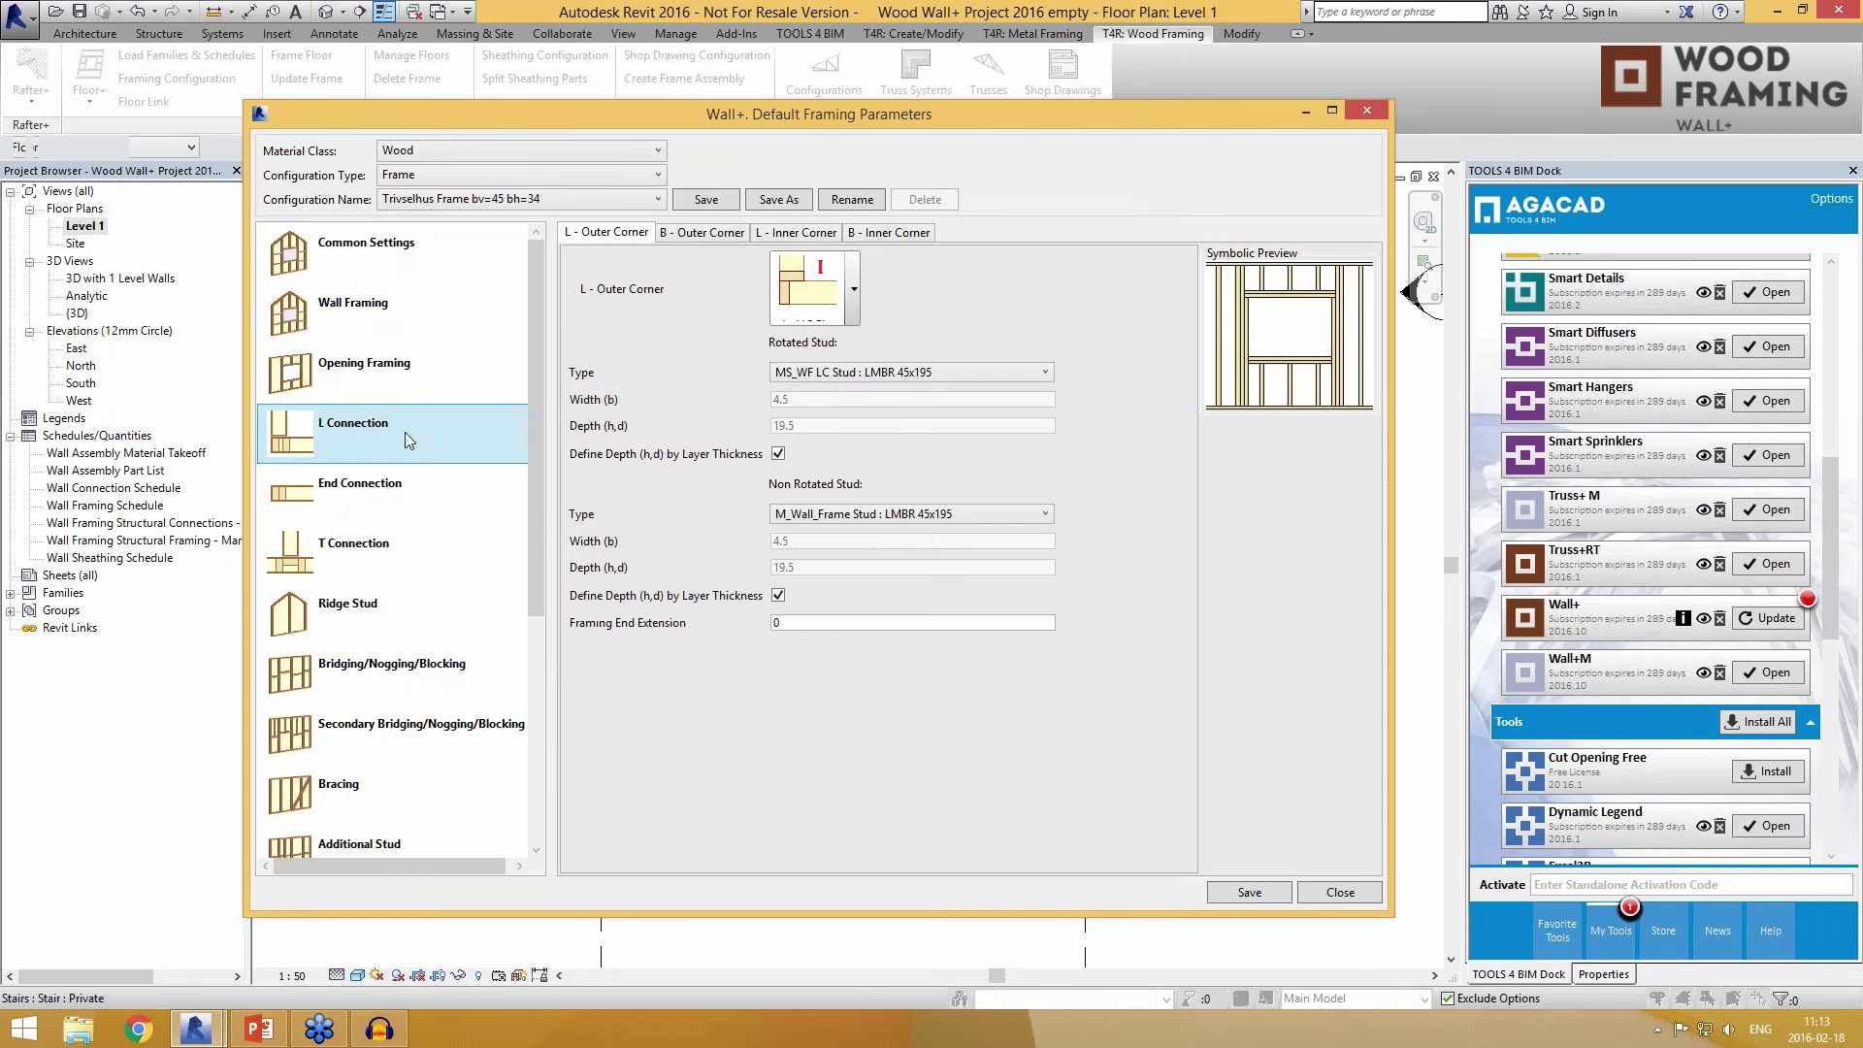
left_click(852, 301)
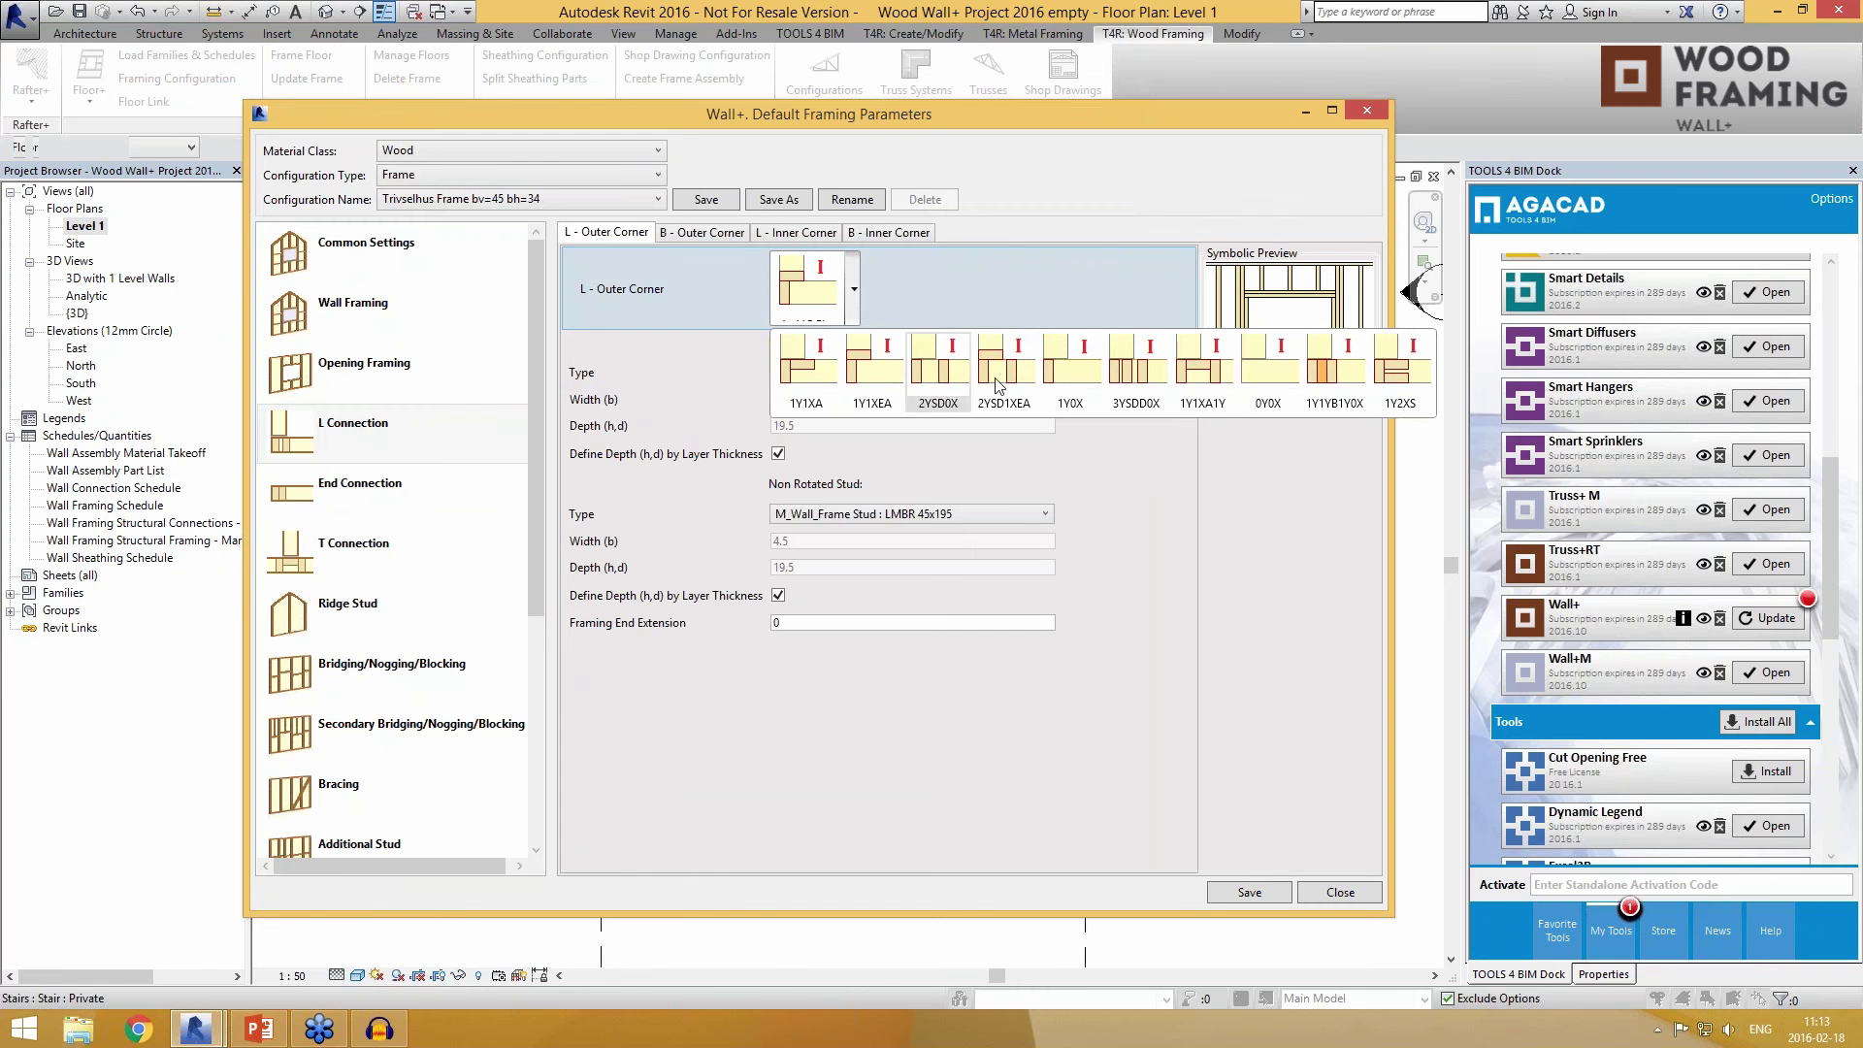
left_click(882, 299)
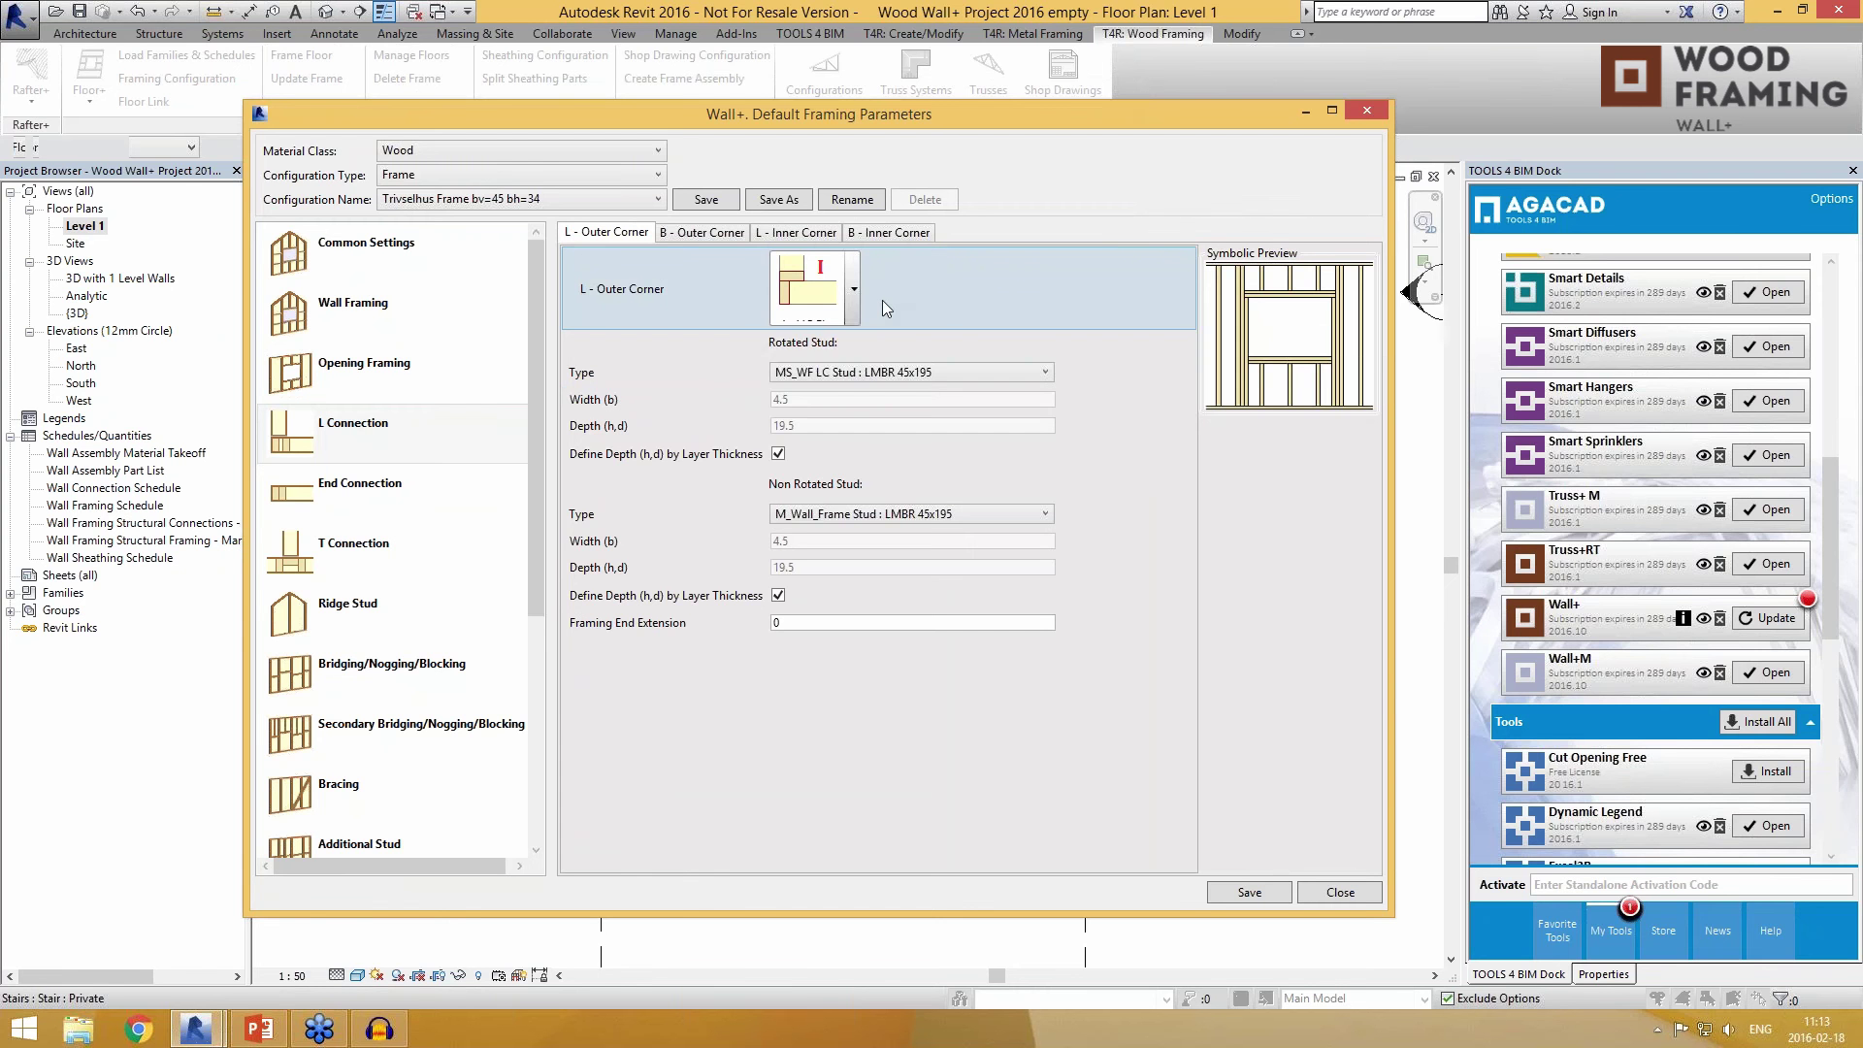
left_click(713, 234)
left_click(796, 234)
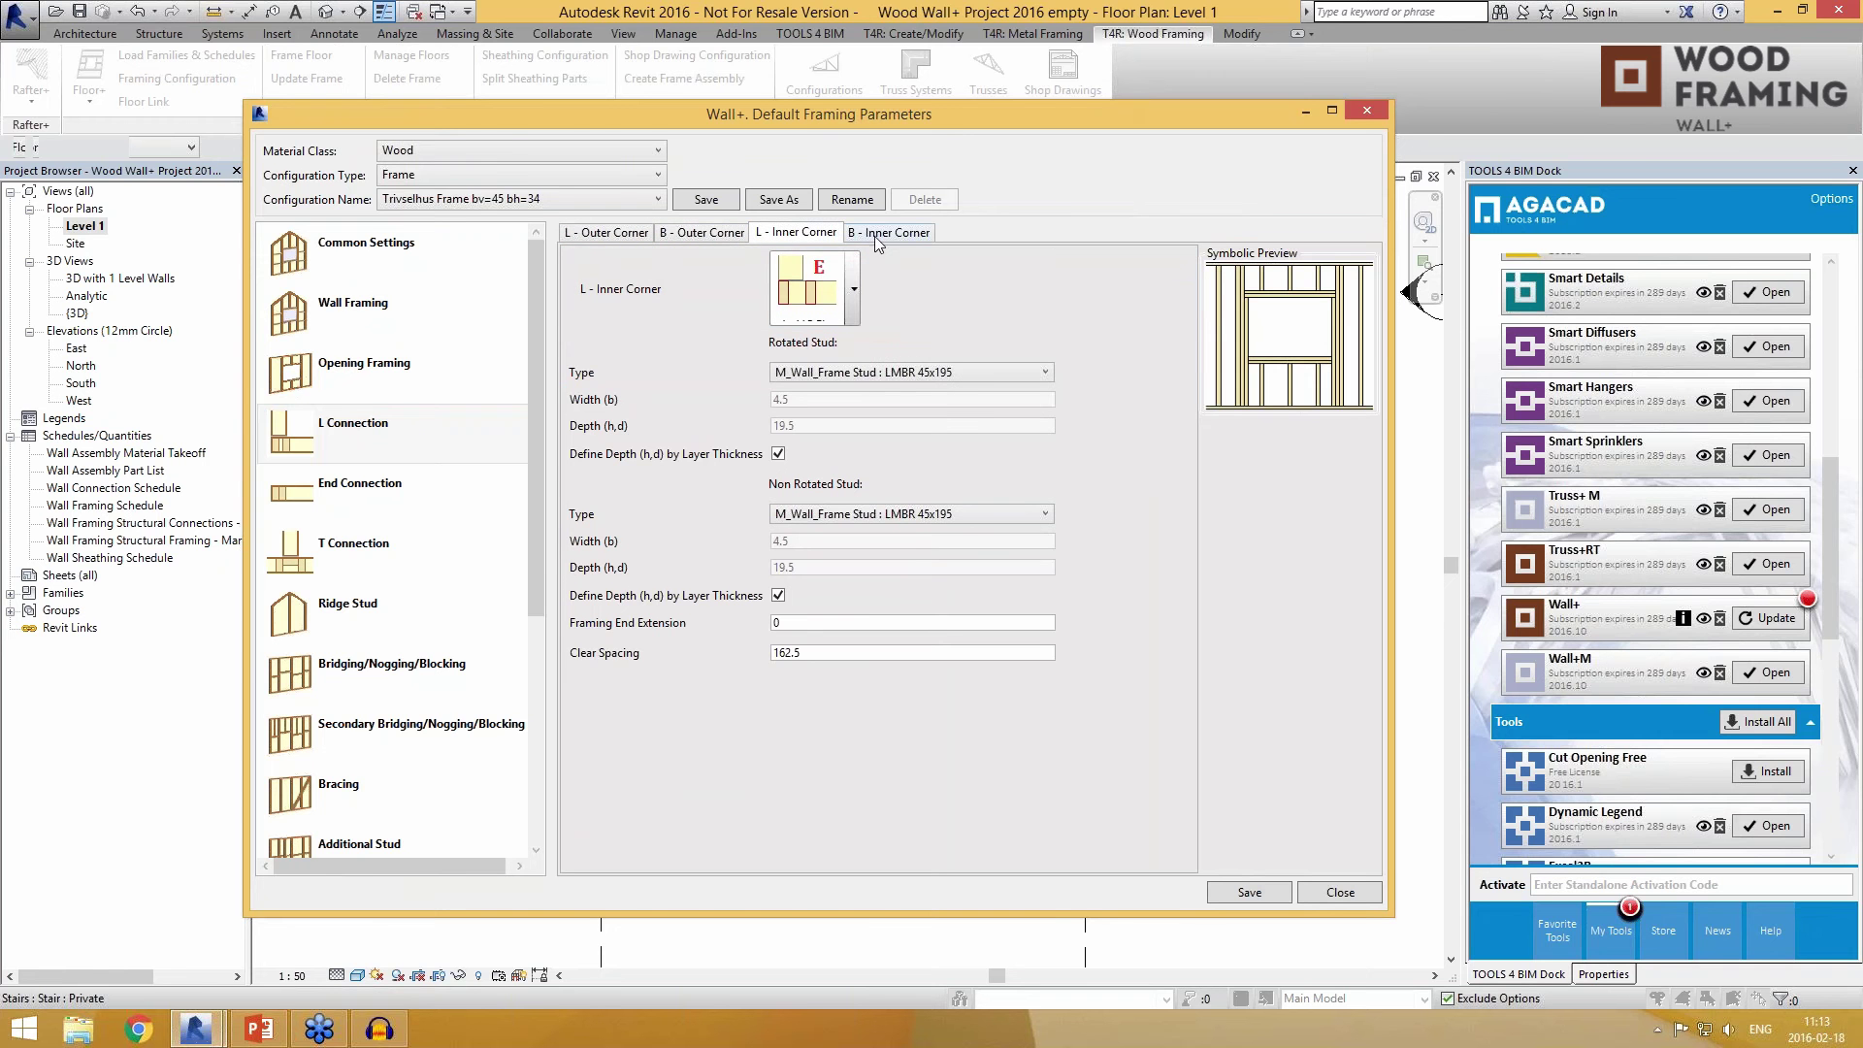
left_click(878, 233)
Step: Review the T Connection settings and the available T connection layouts
left_click(355, 566)
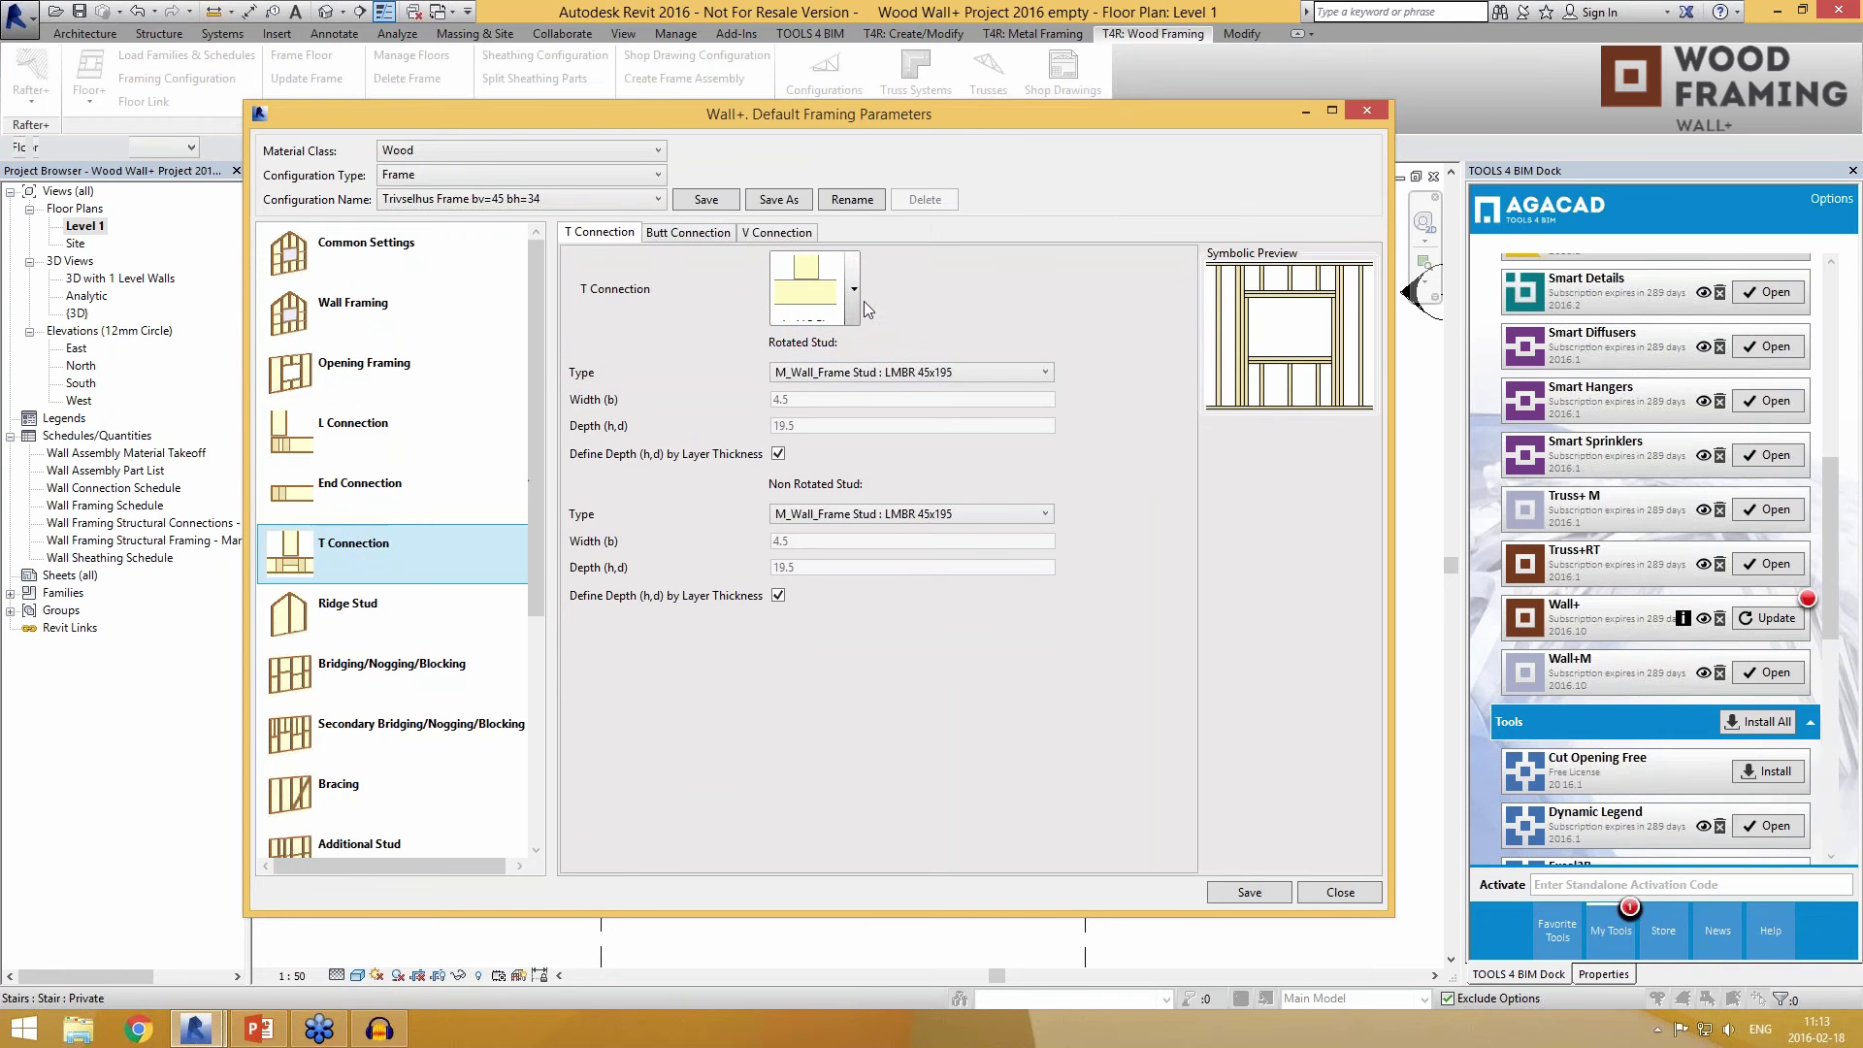
left_click(855, 291)
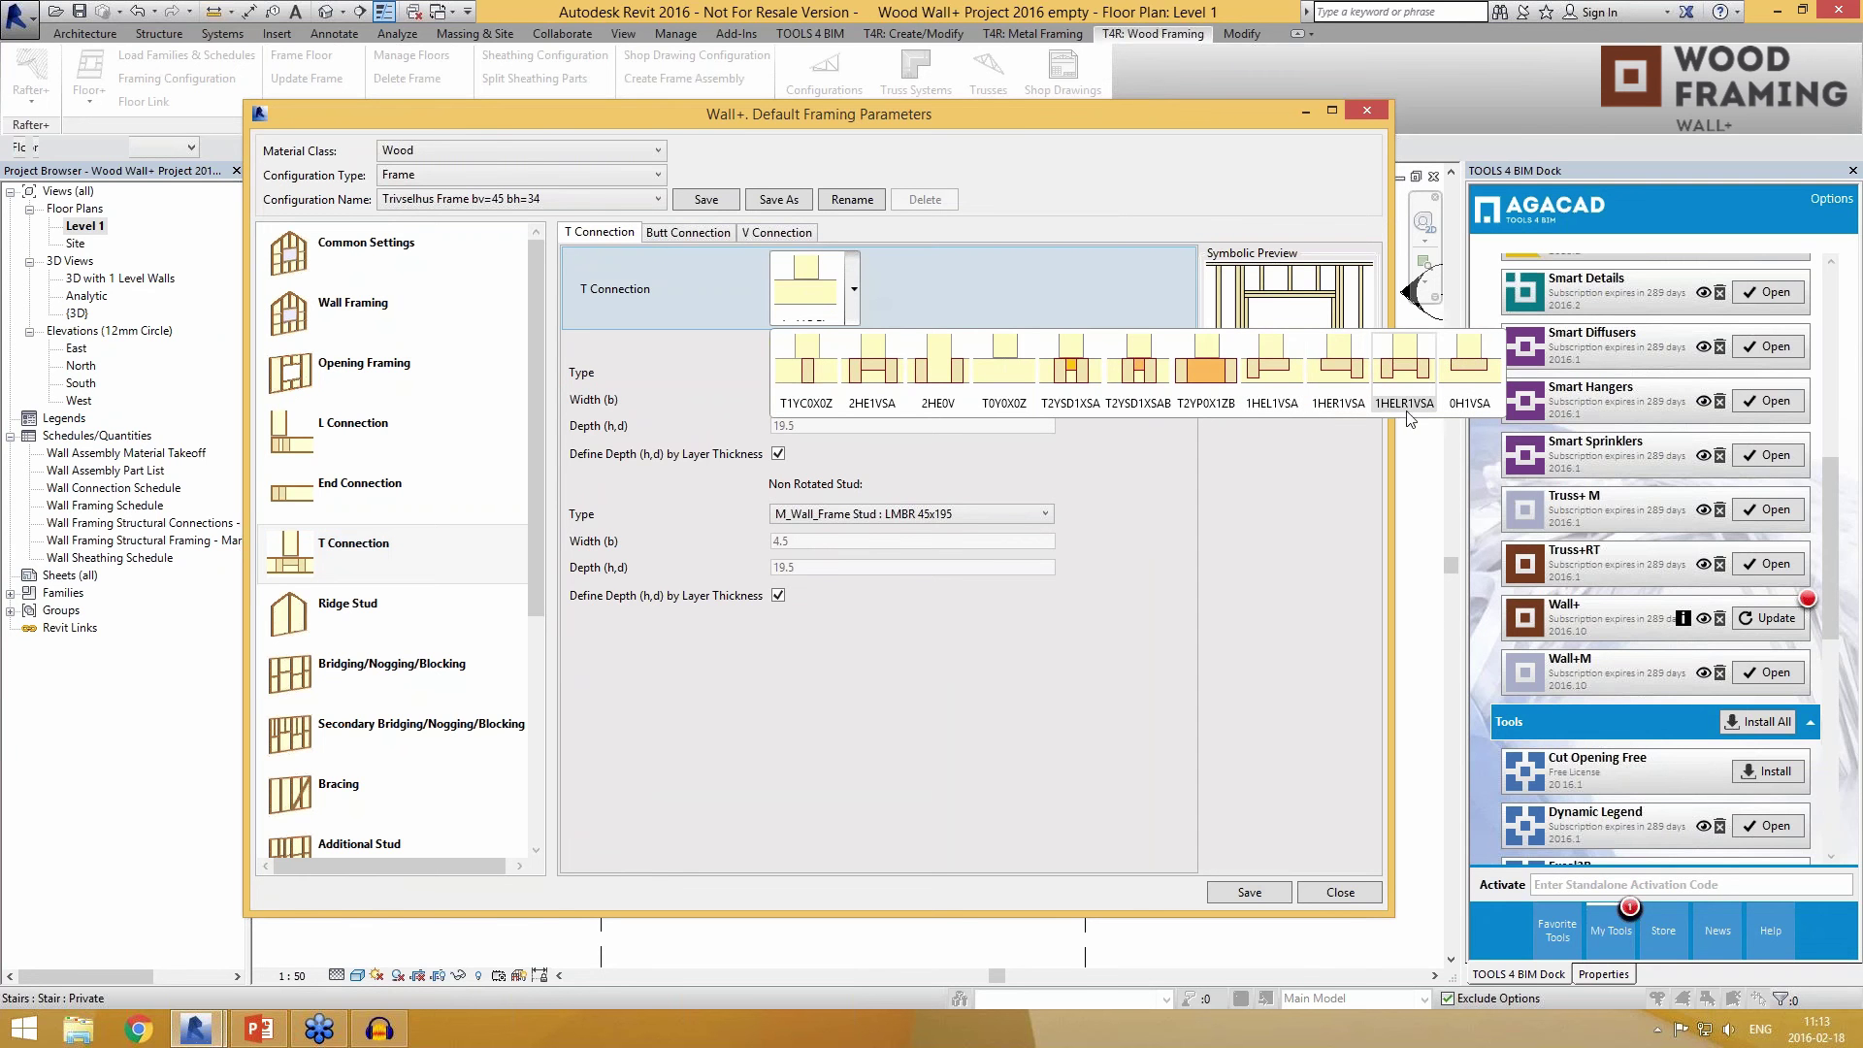
left_click(1022, 291)
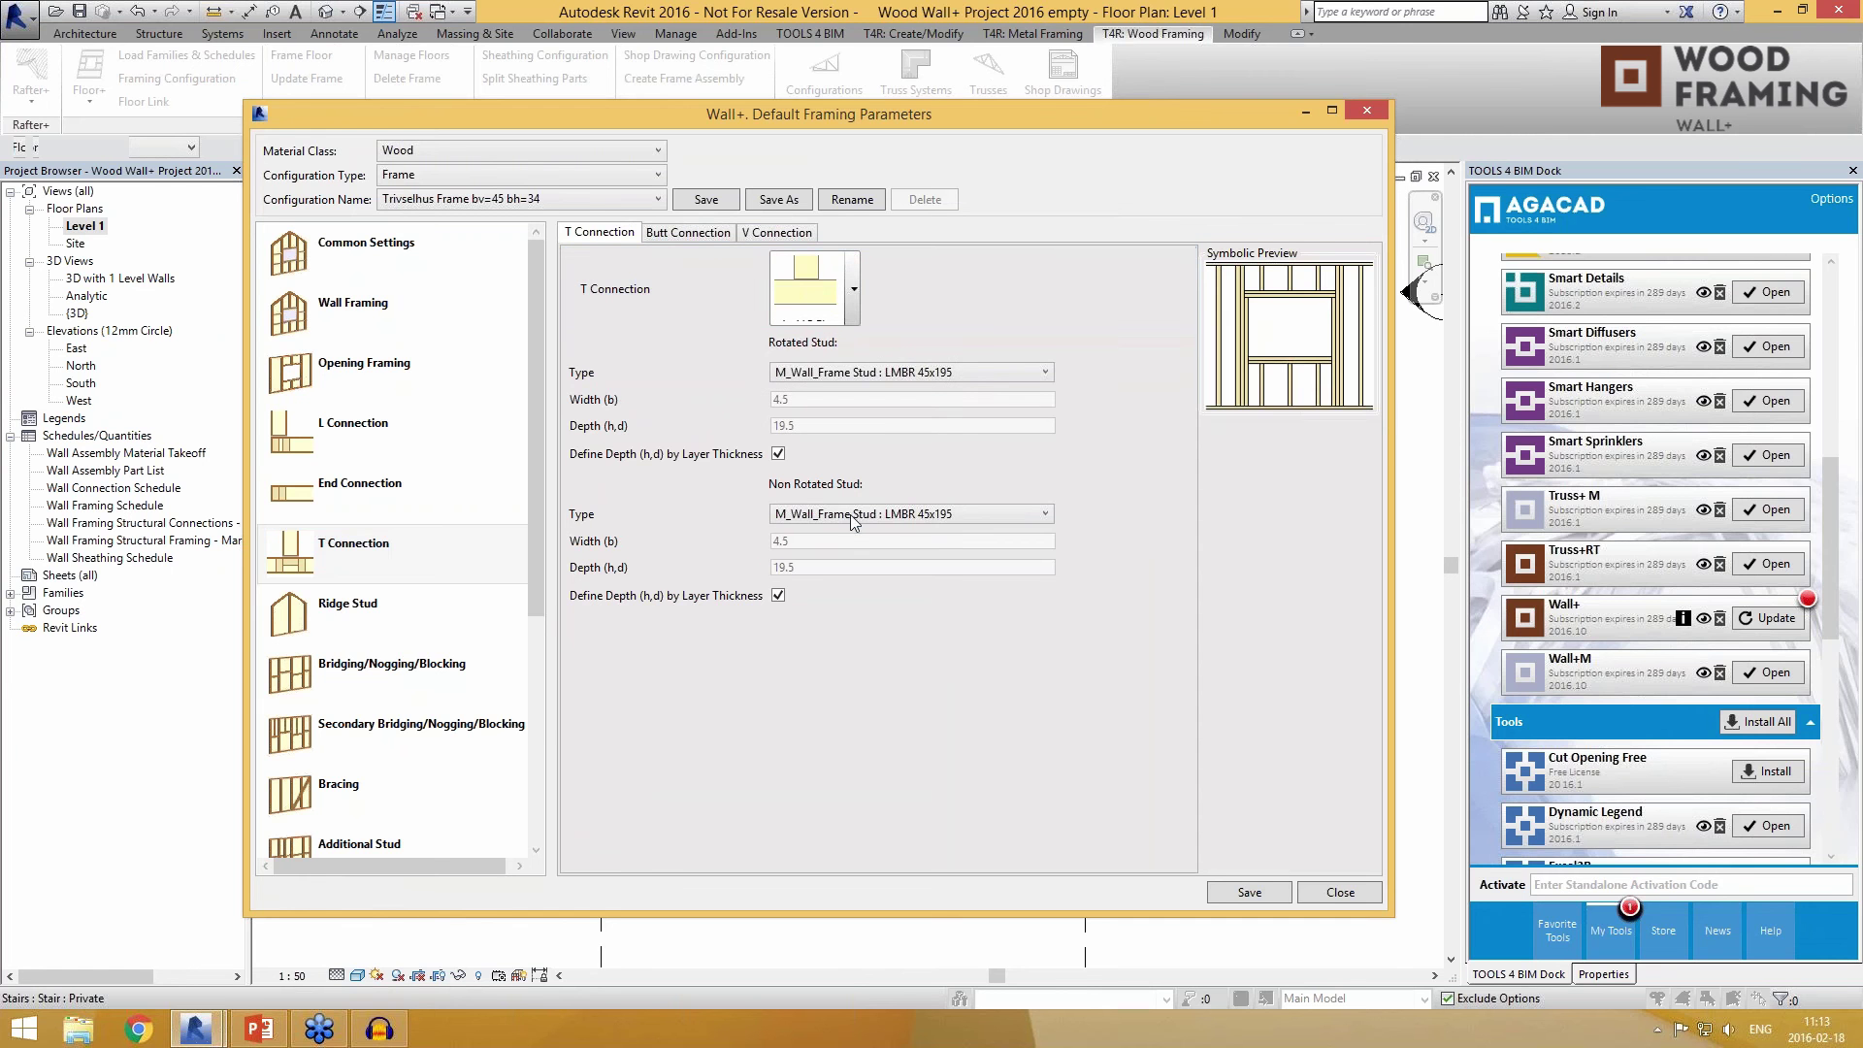
Step: Review the Bridging/Nogging/Blocking settings and the first Continuous Bridging/Nogging settings
left_click(376, 678)
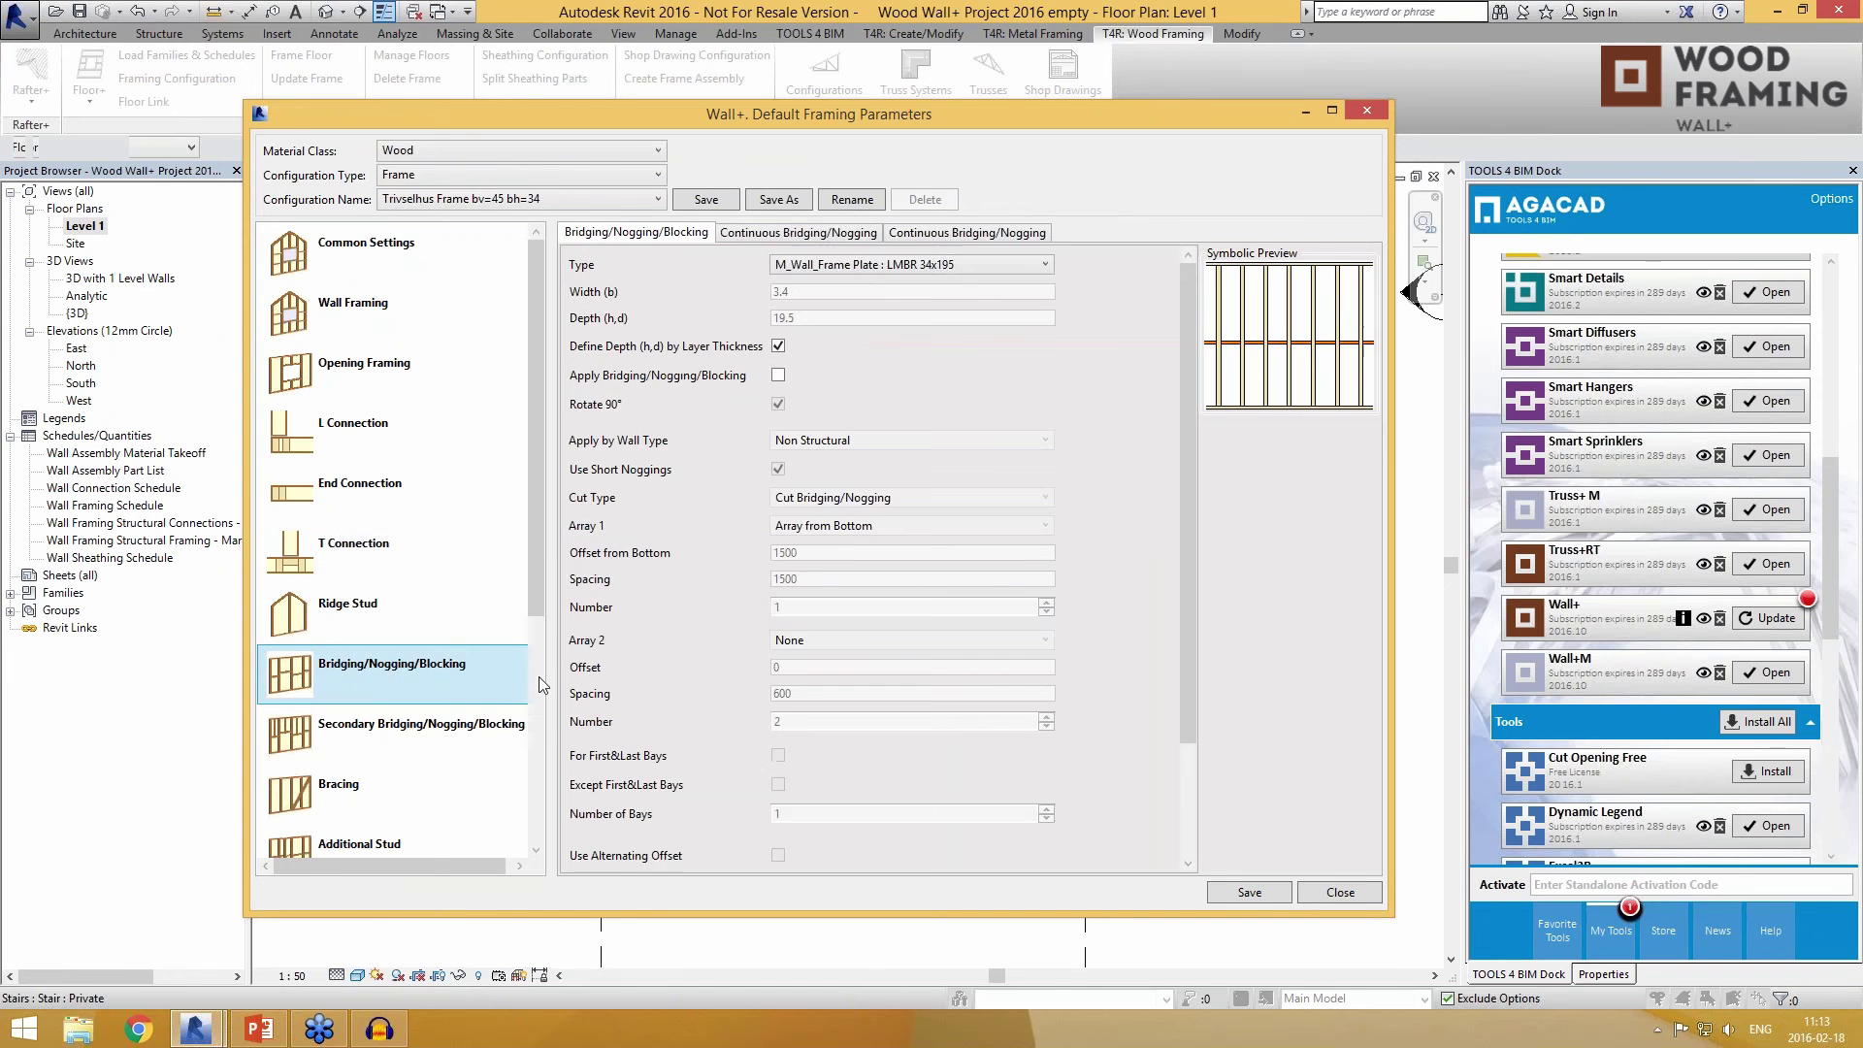
left_click_drag(540, 553, 544, 667)
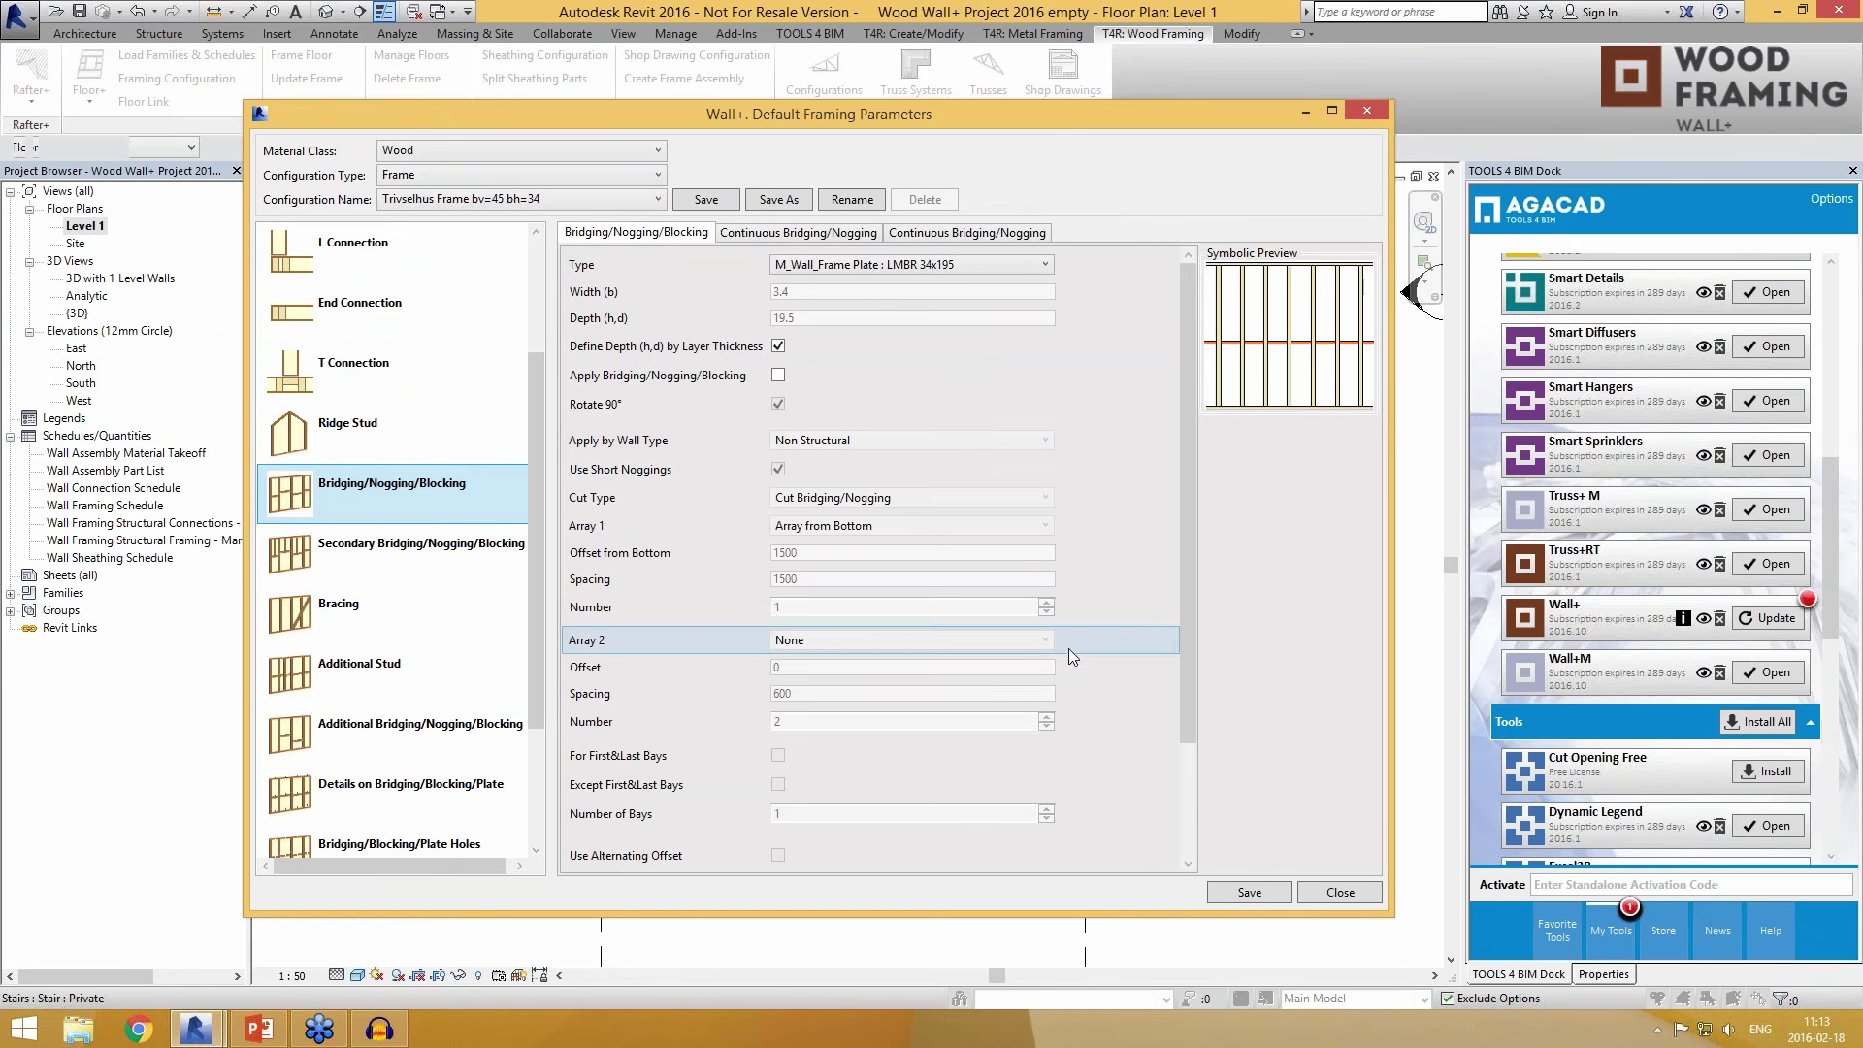
left_click_drag(1186, 534, 1240, 412)
left_click(815, 233)
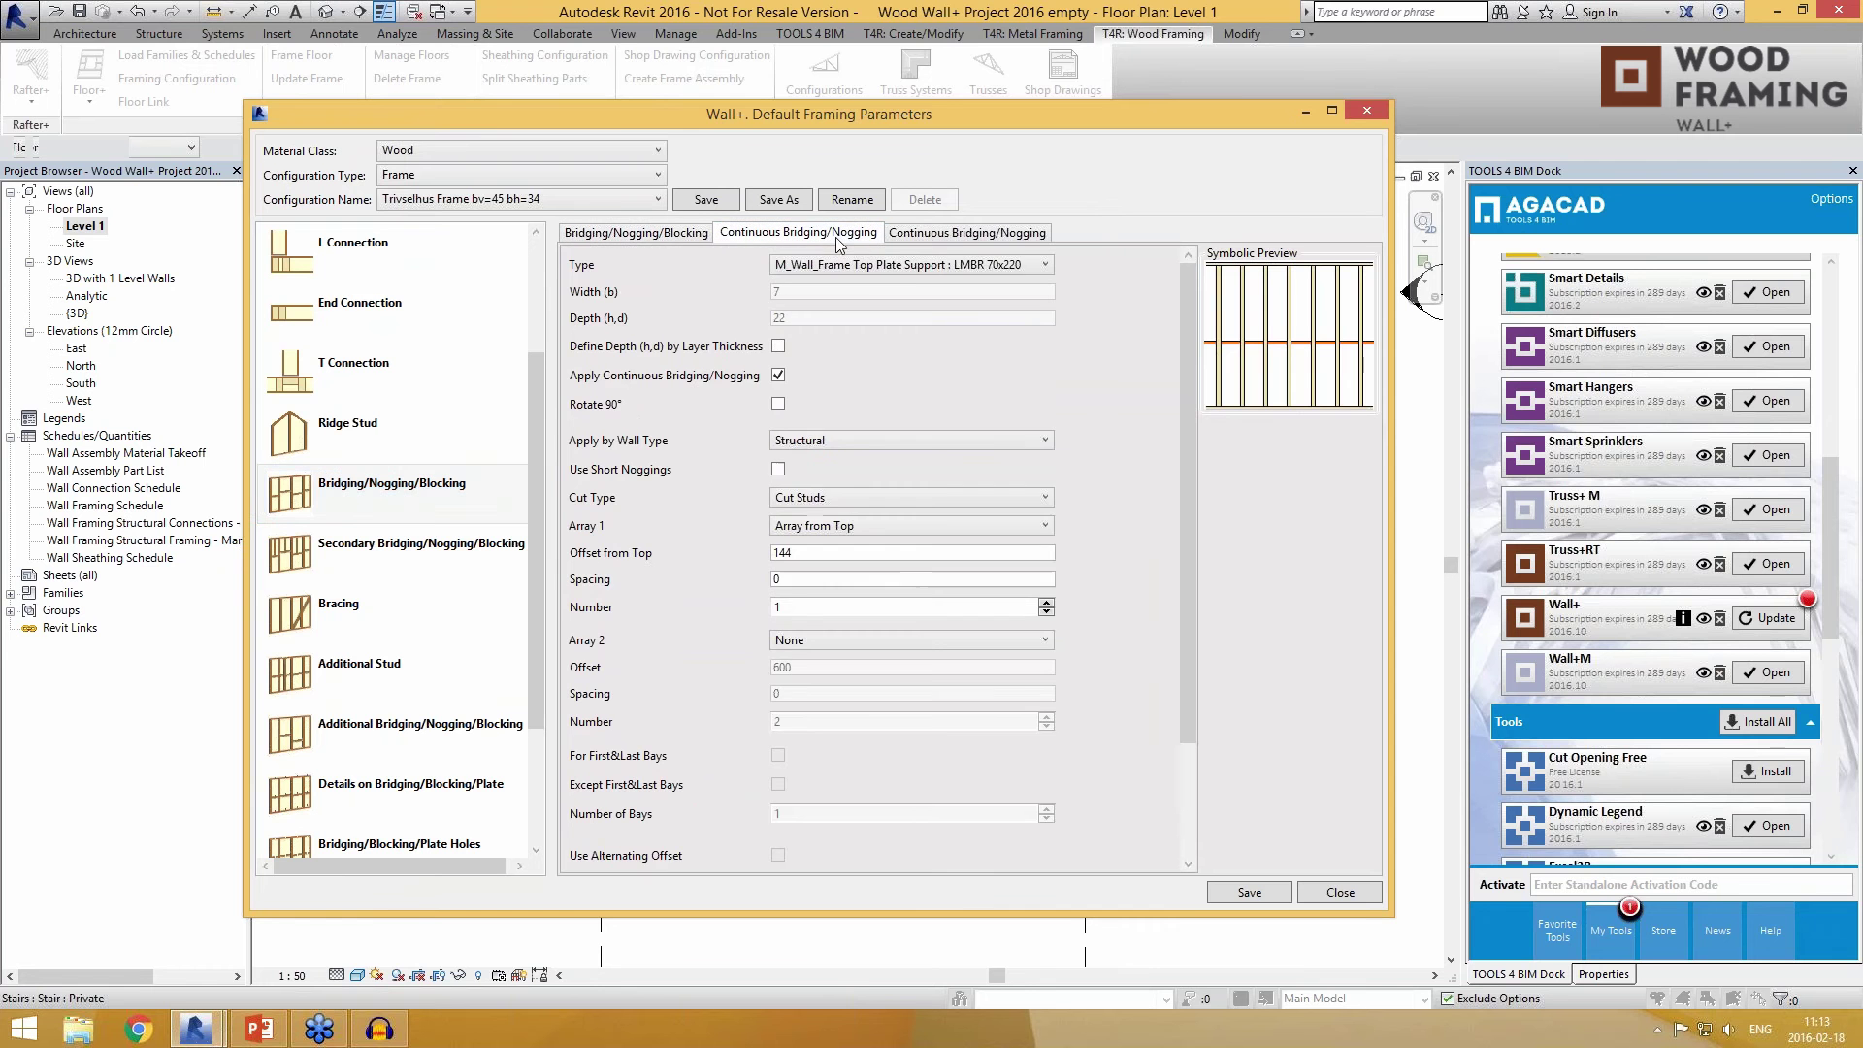
left_click_drag(1191, 514, 1215, 480)
Step: Examine the Apply by Wall Type options for the first Continuous Bridging/Nogging
left_click(902, 441)
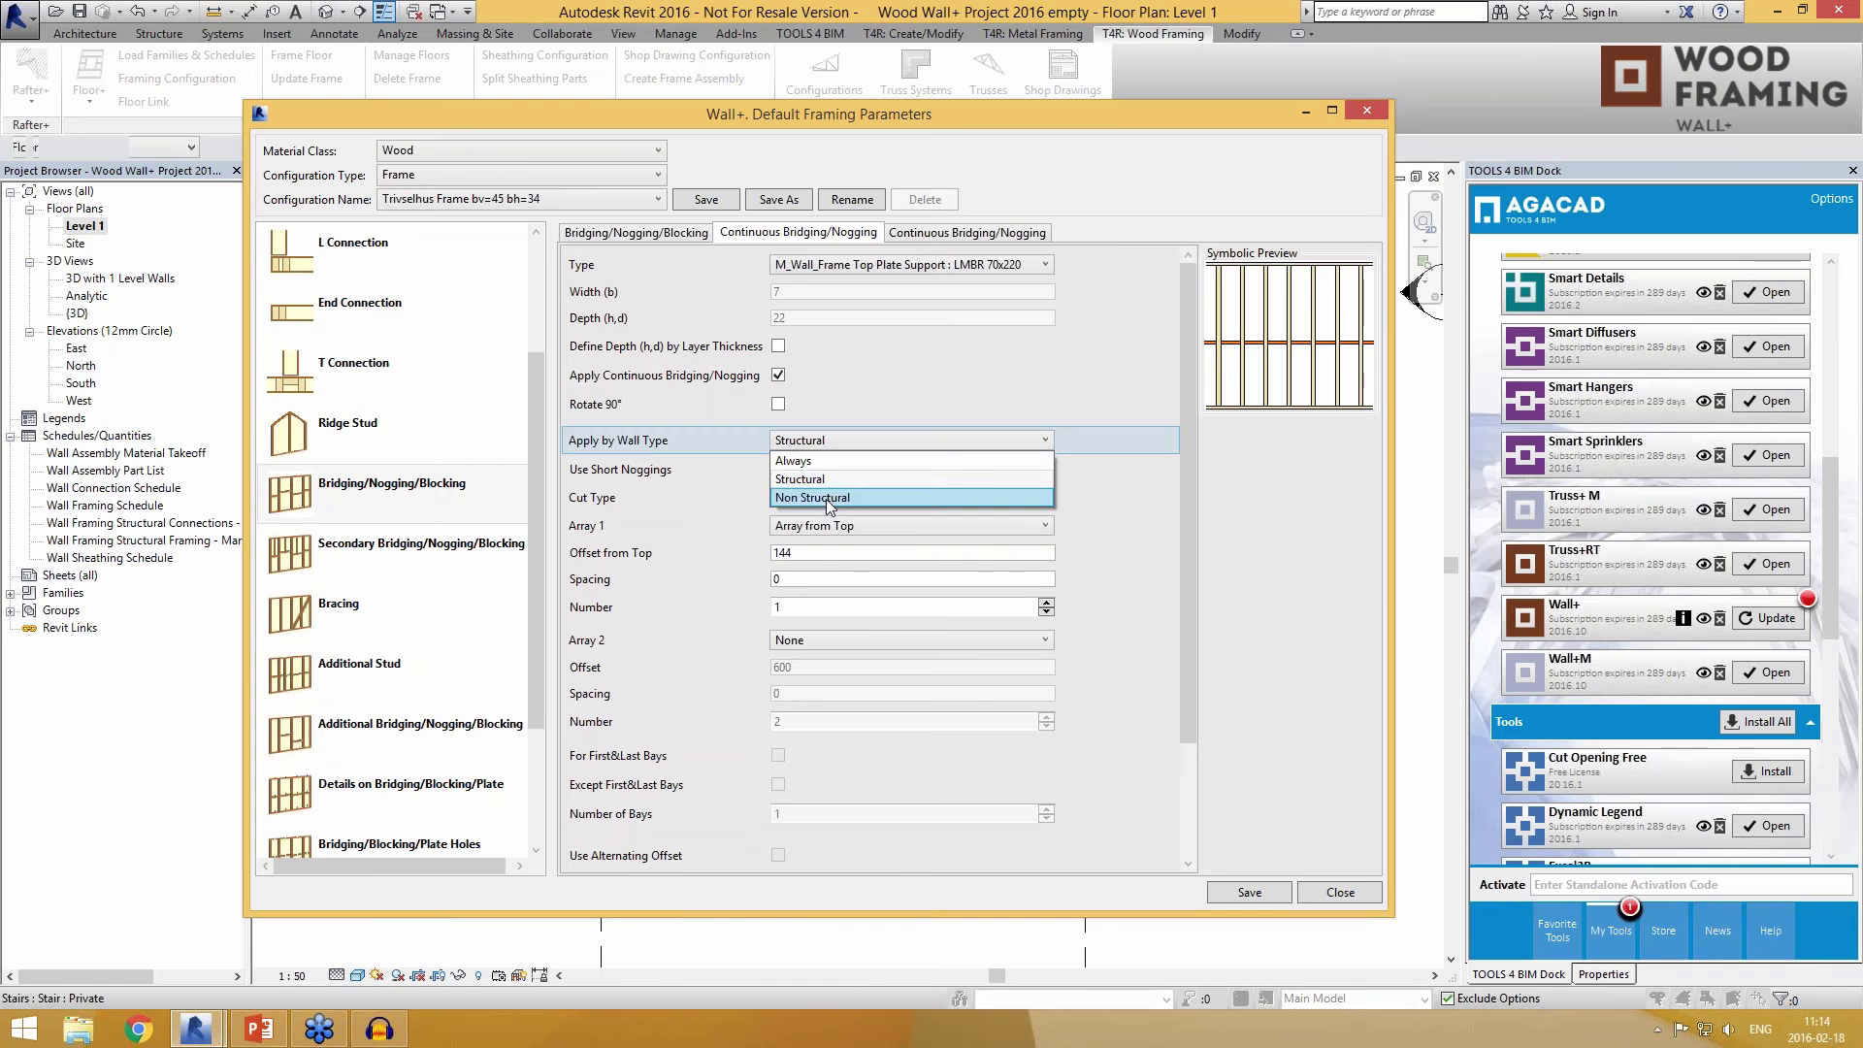
left_click(885, 440)
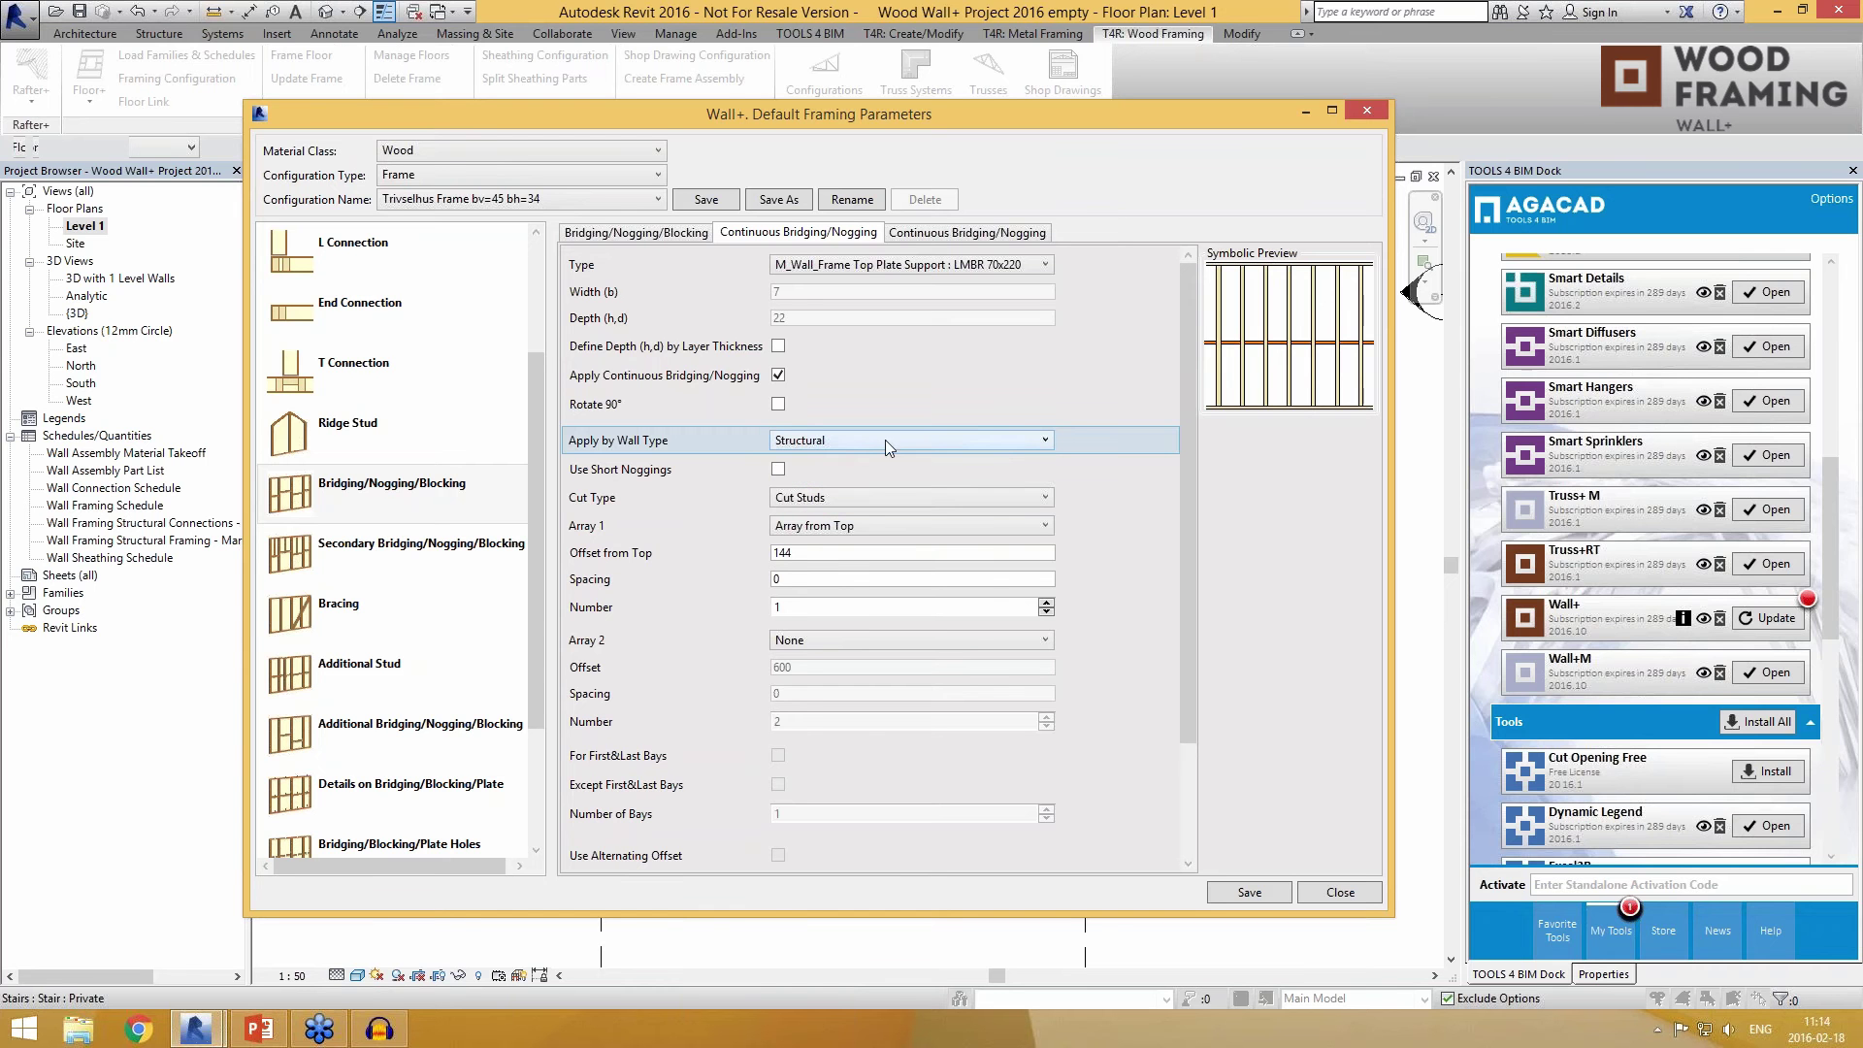
left_click(813, 446)
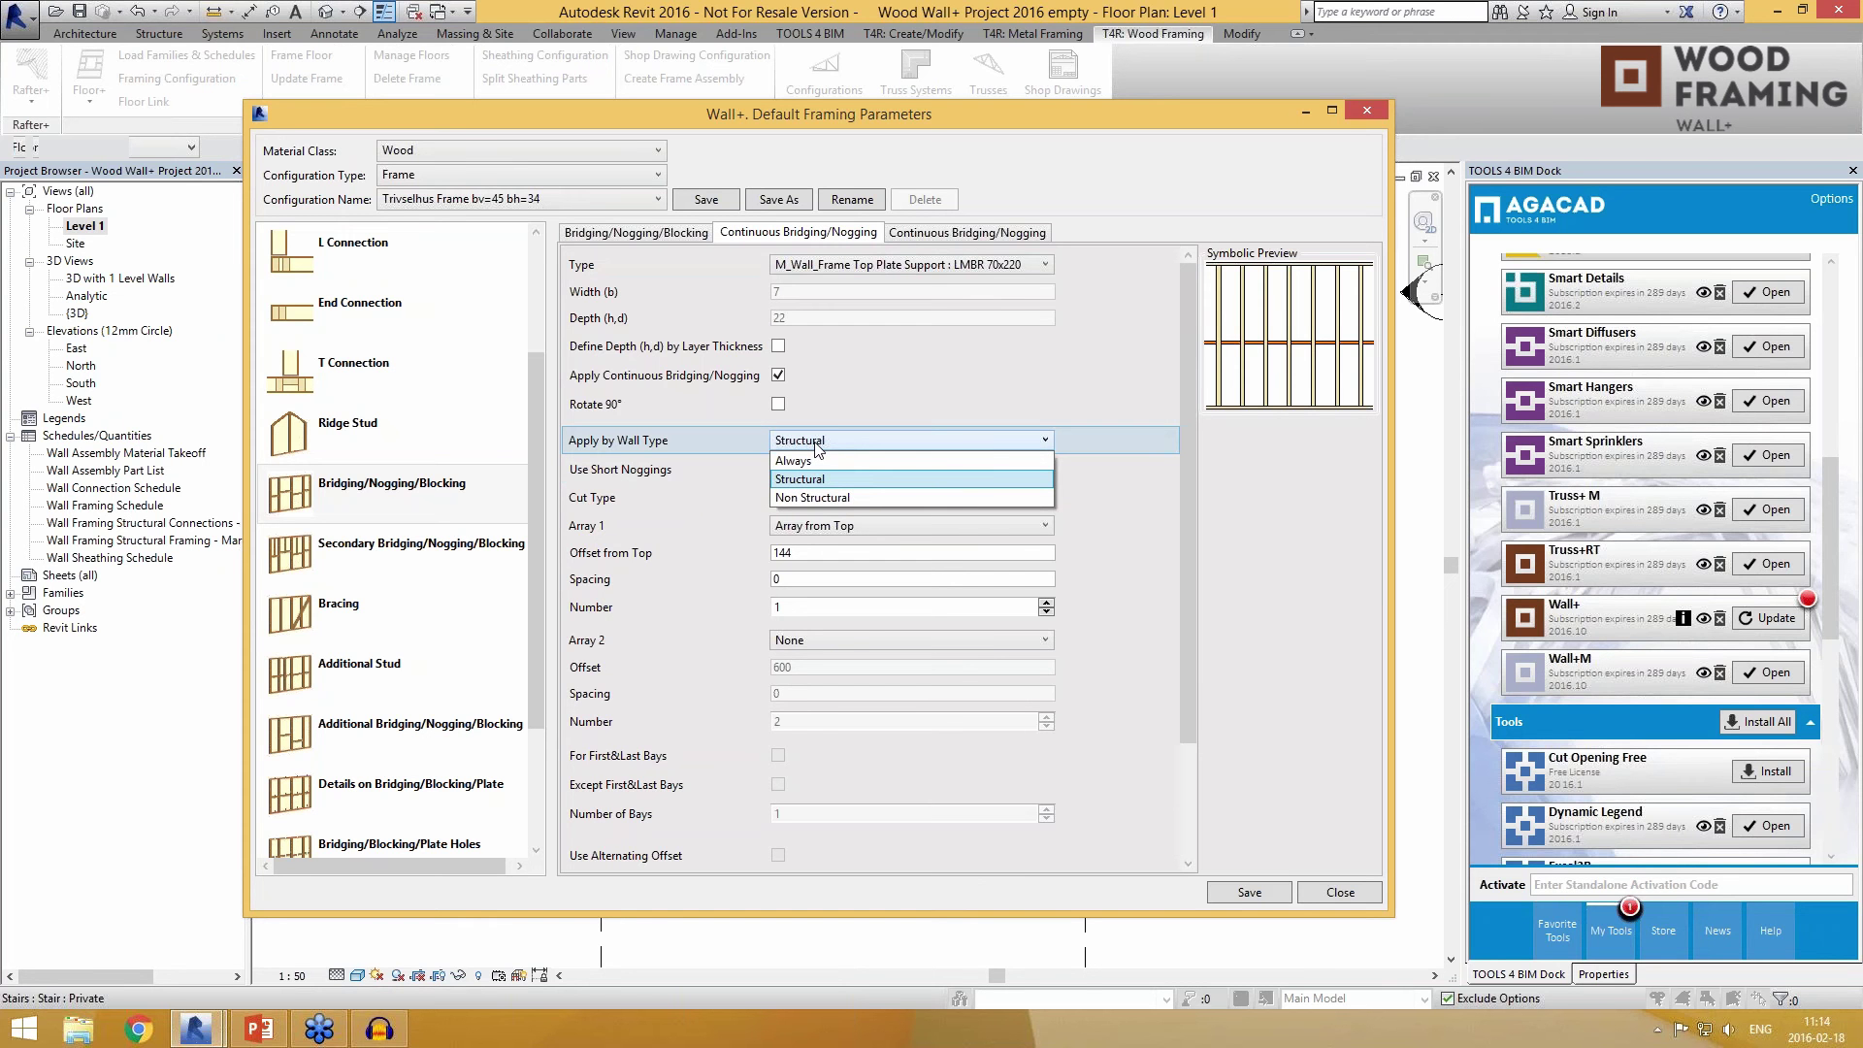
left_click(817, 442)
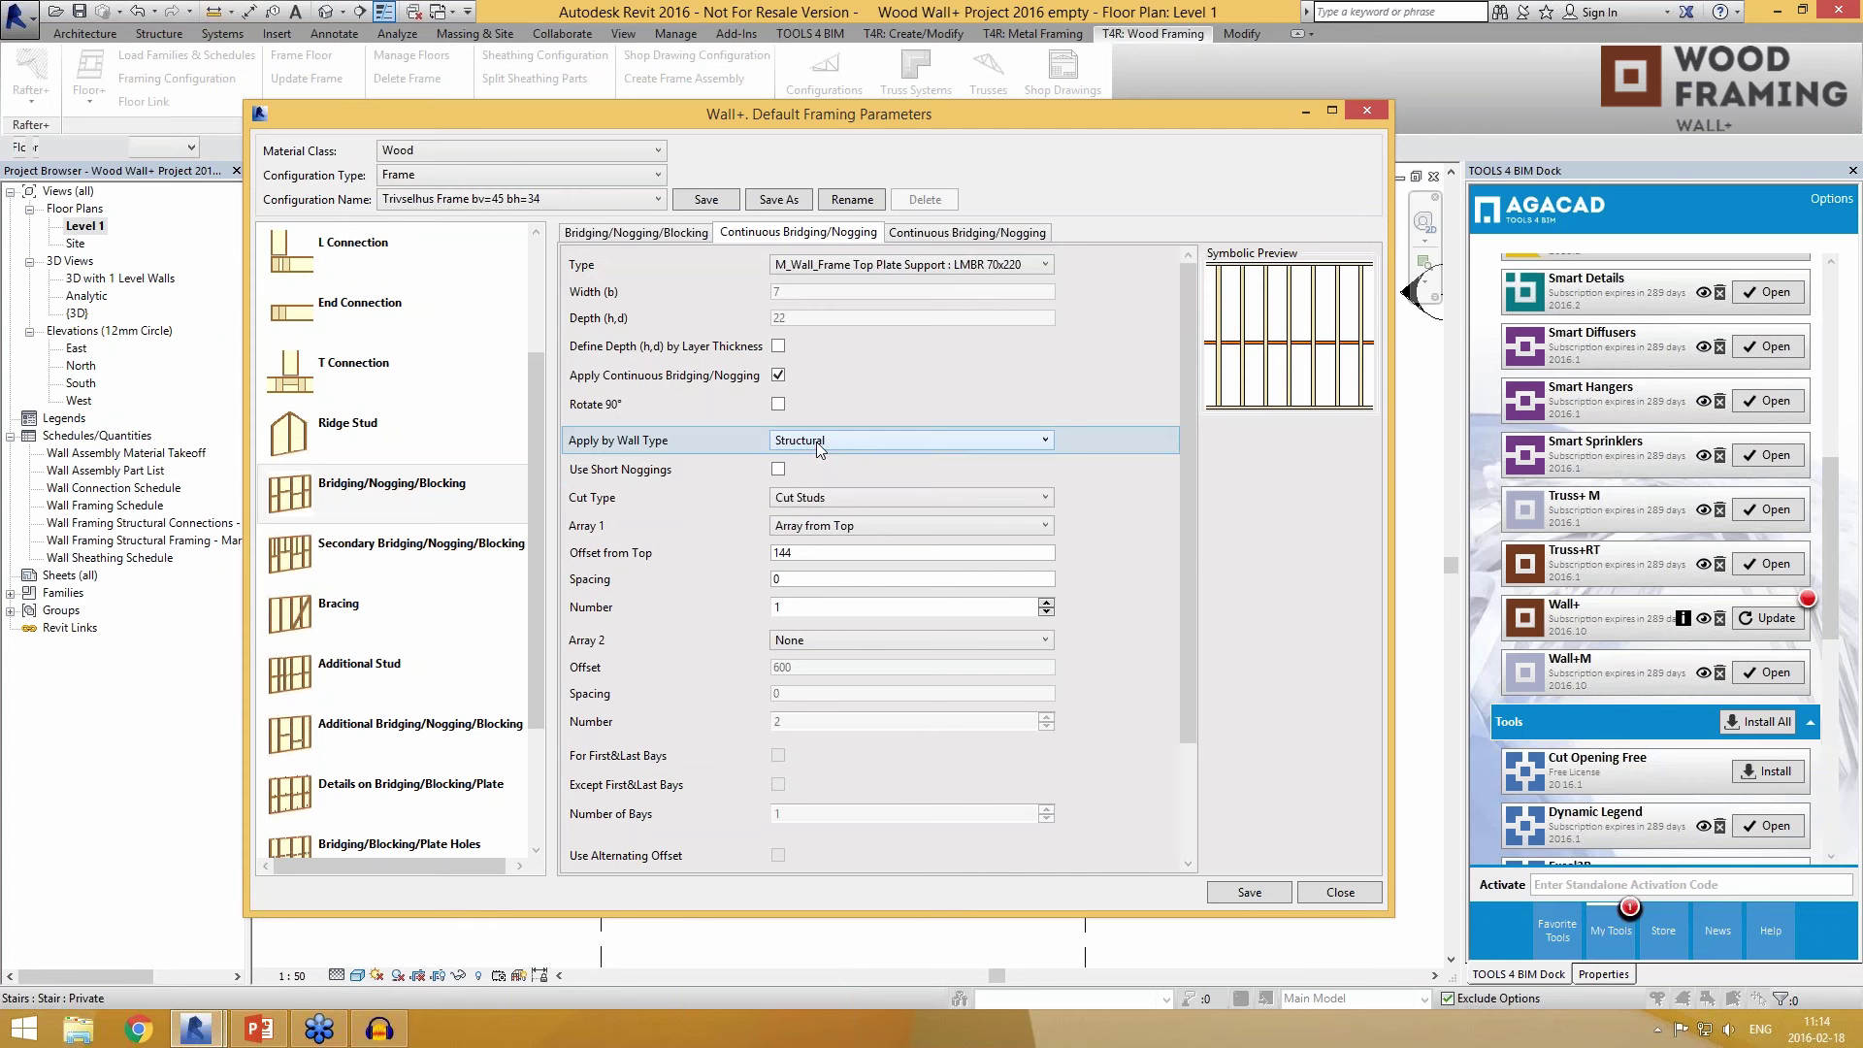
Step: Review the Secondary Bridging/Nogging/Blocking, Bracing, Additional Stud and Additional Bridging/Nogging/Blocking settings
left_click(371, 549)
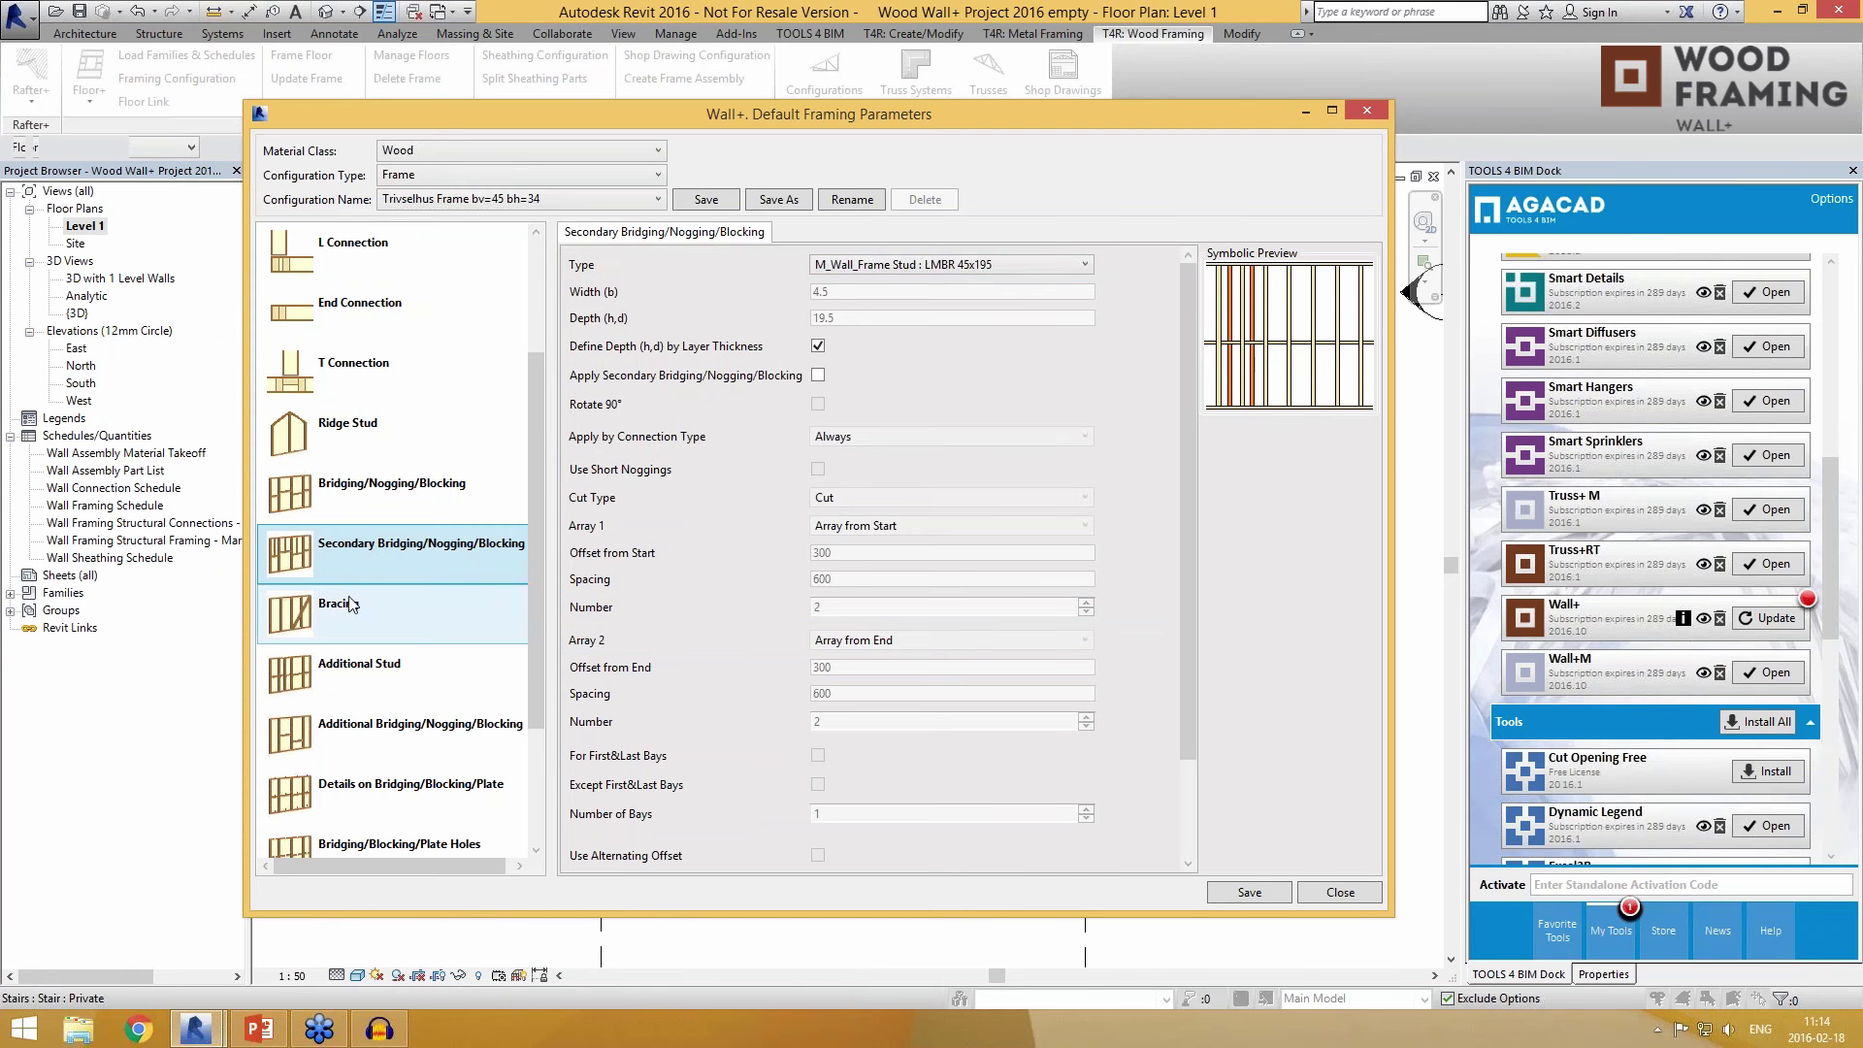
left_click(411, 632)
scroll(540, 602, "down", 1)
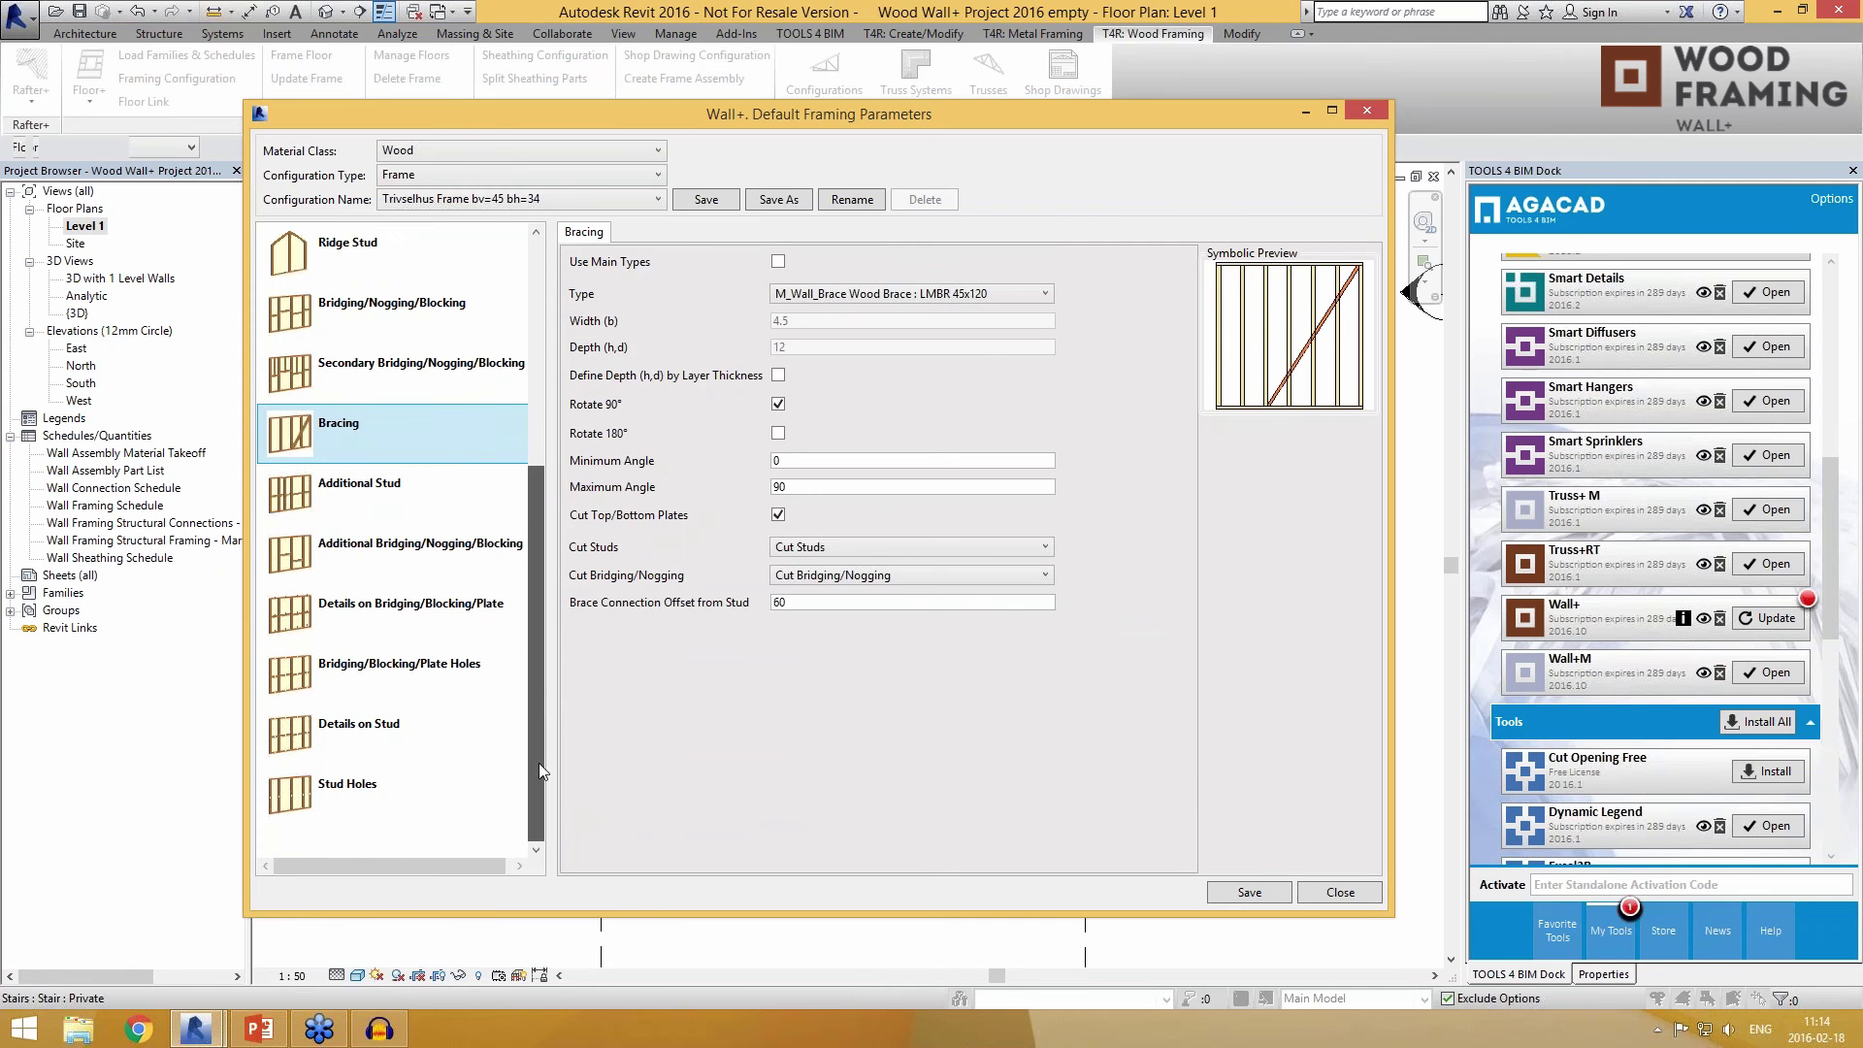
left_click(353, 497)
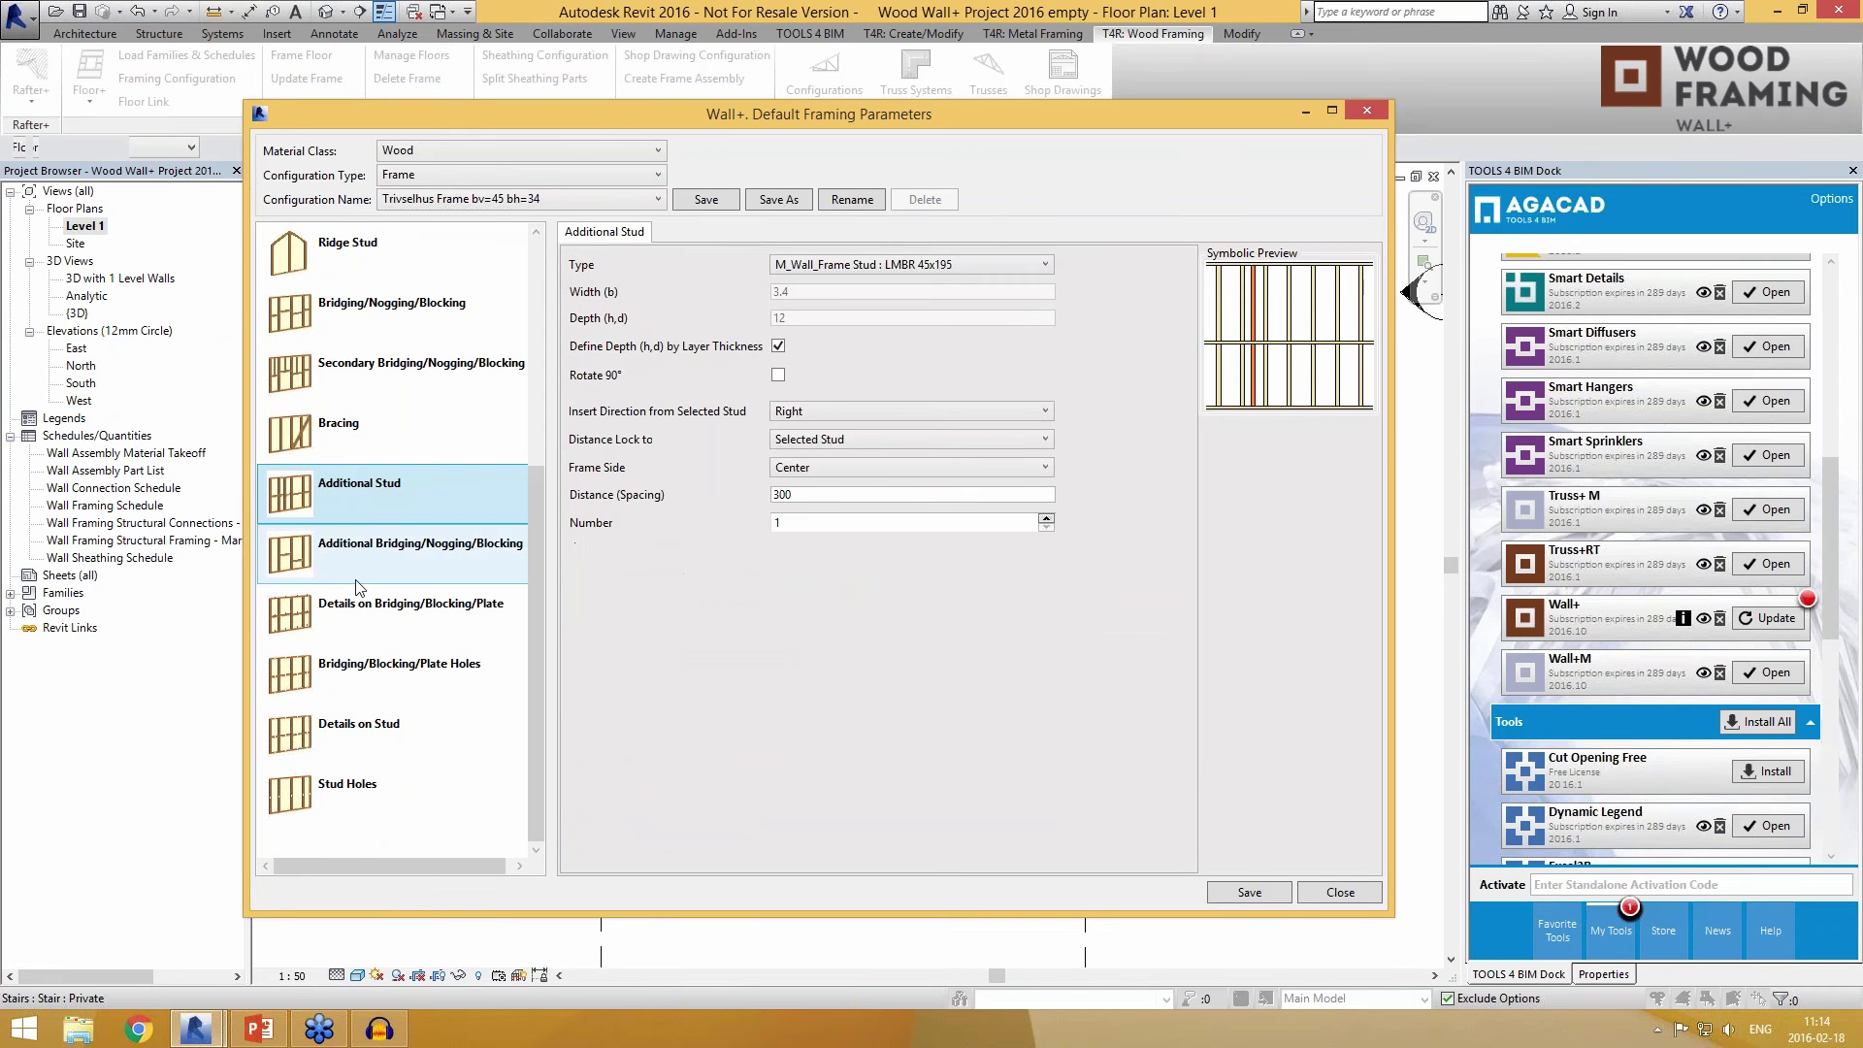
left_click(357, 559)
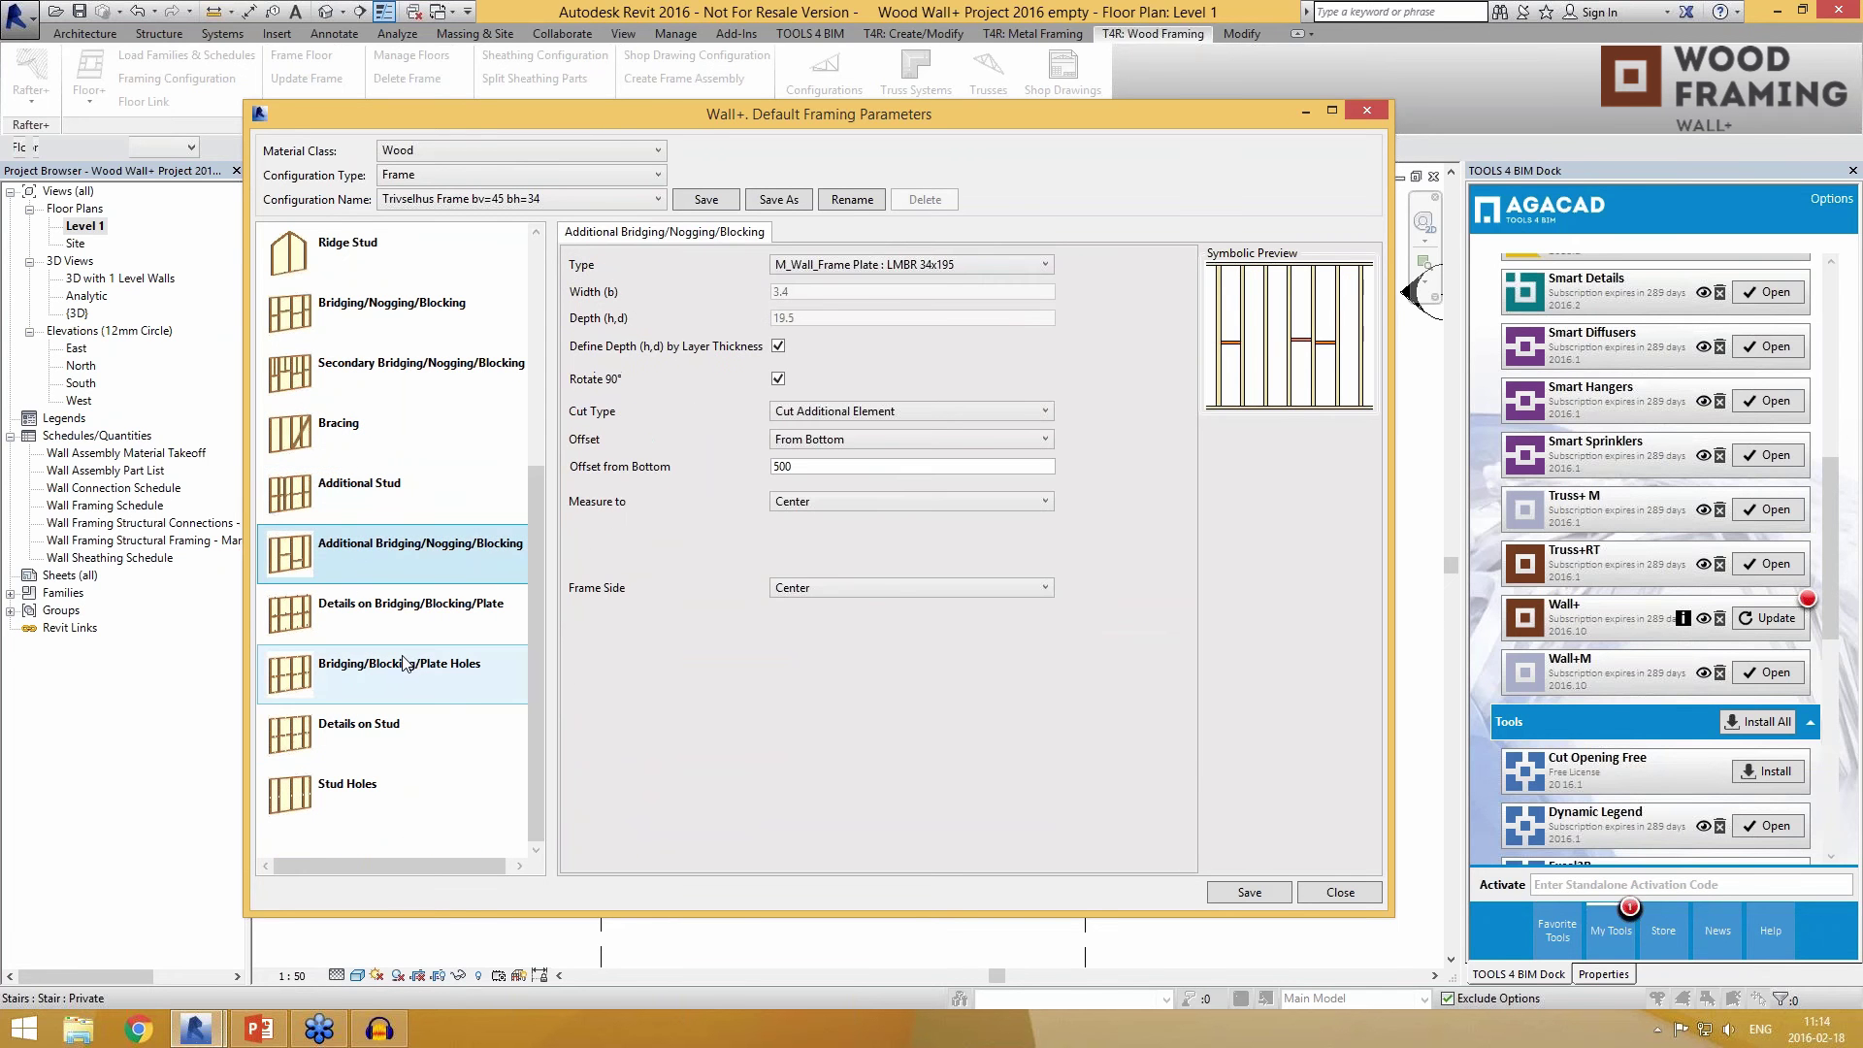
Step: Review the detail and hole settings for bridging, blocking and plates, and those for studs
left_click(384, 629)
left_click(375, 664)
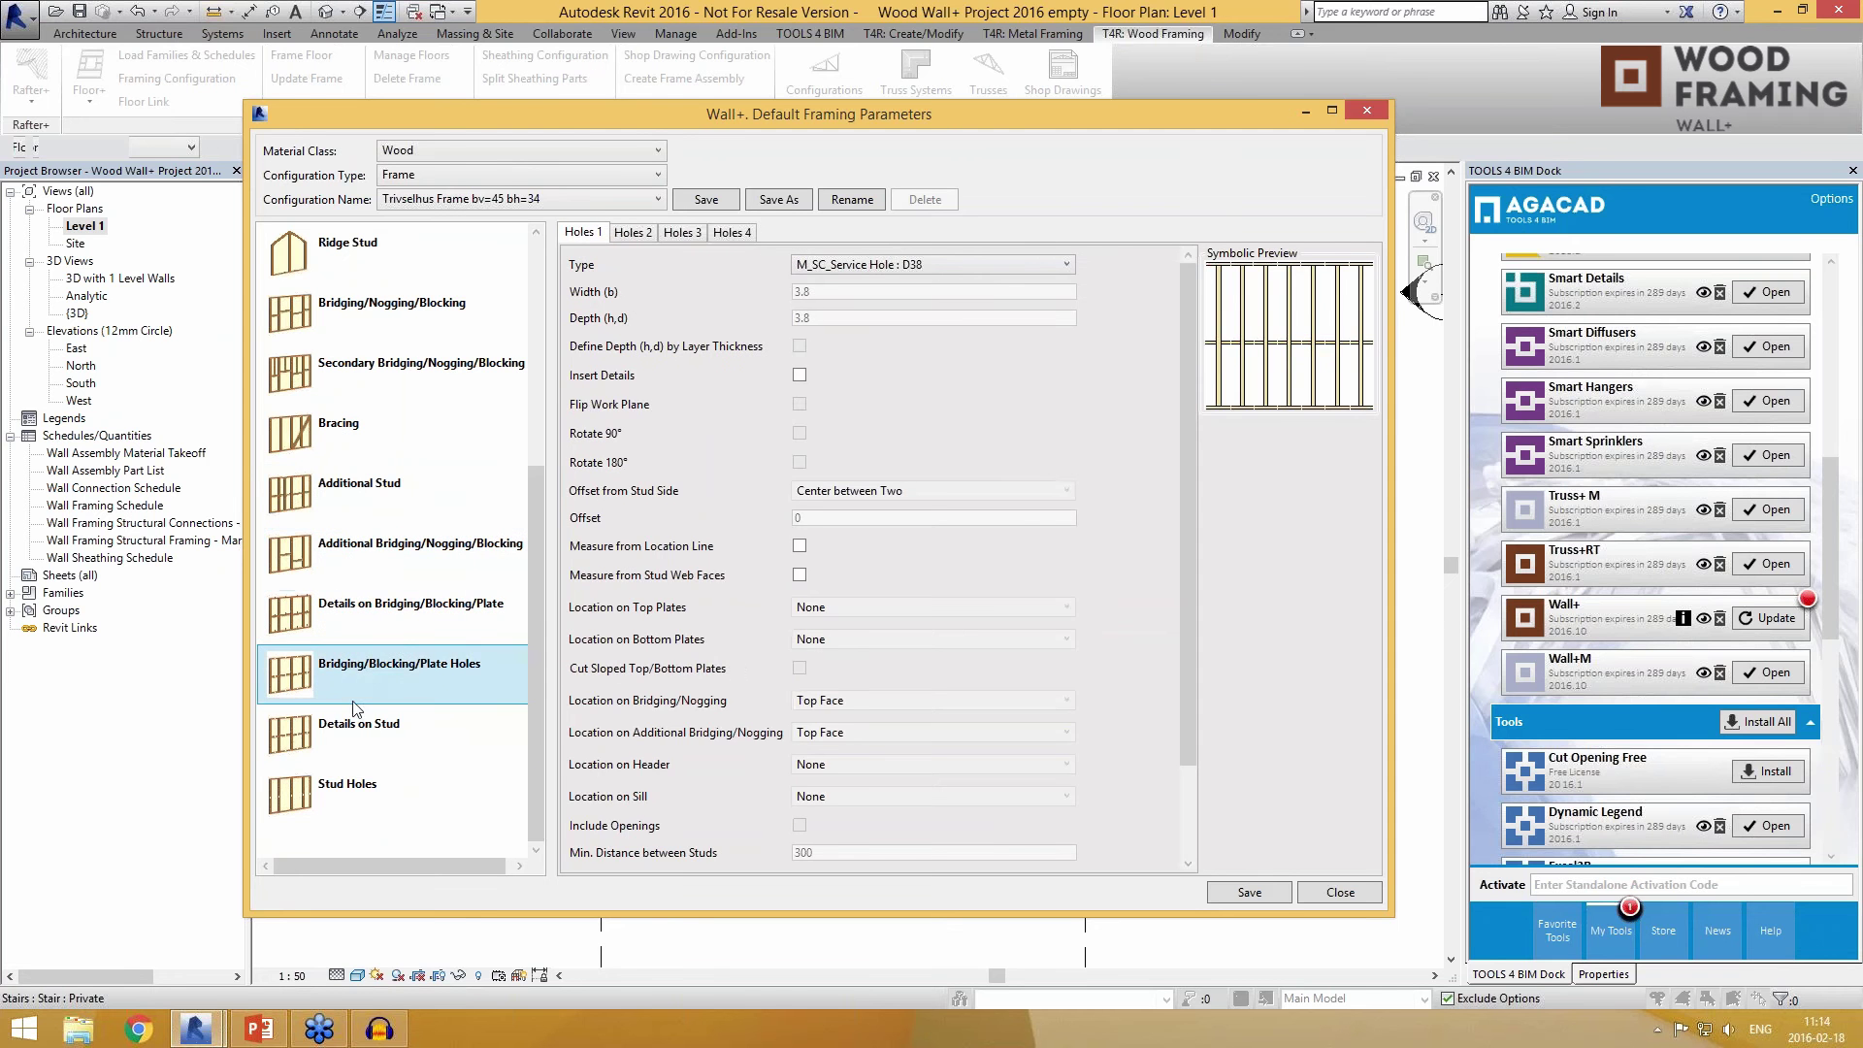
left_click(359, 730)
left_click(349, 781)
left_click(352, 739)
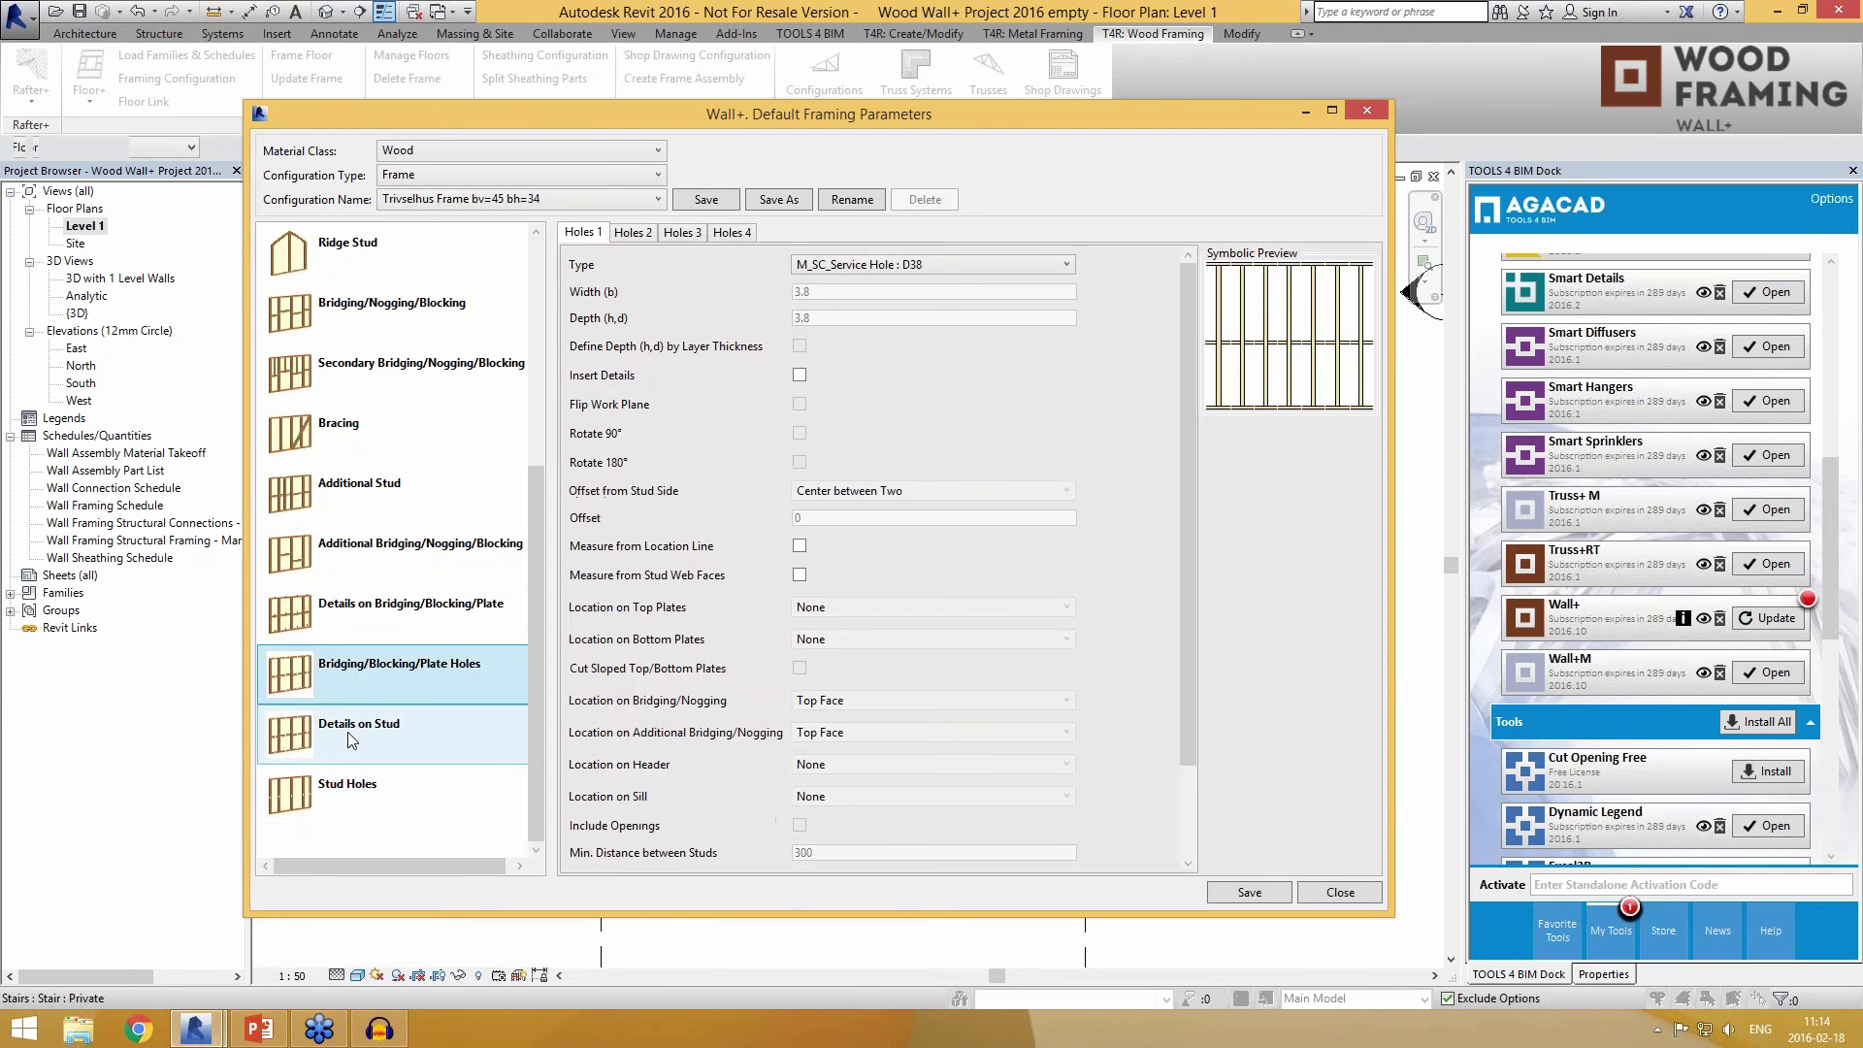
left_click(350, 784)
Step: Compare the settings of Details 1 to 4 under Details on Bridging/Blocking/Plate
left_click(352, 608)
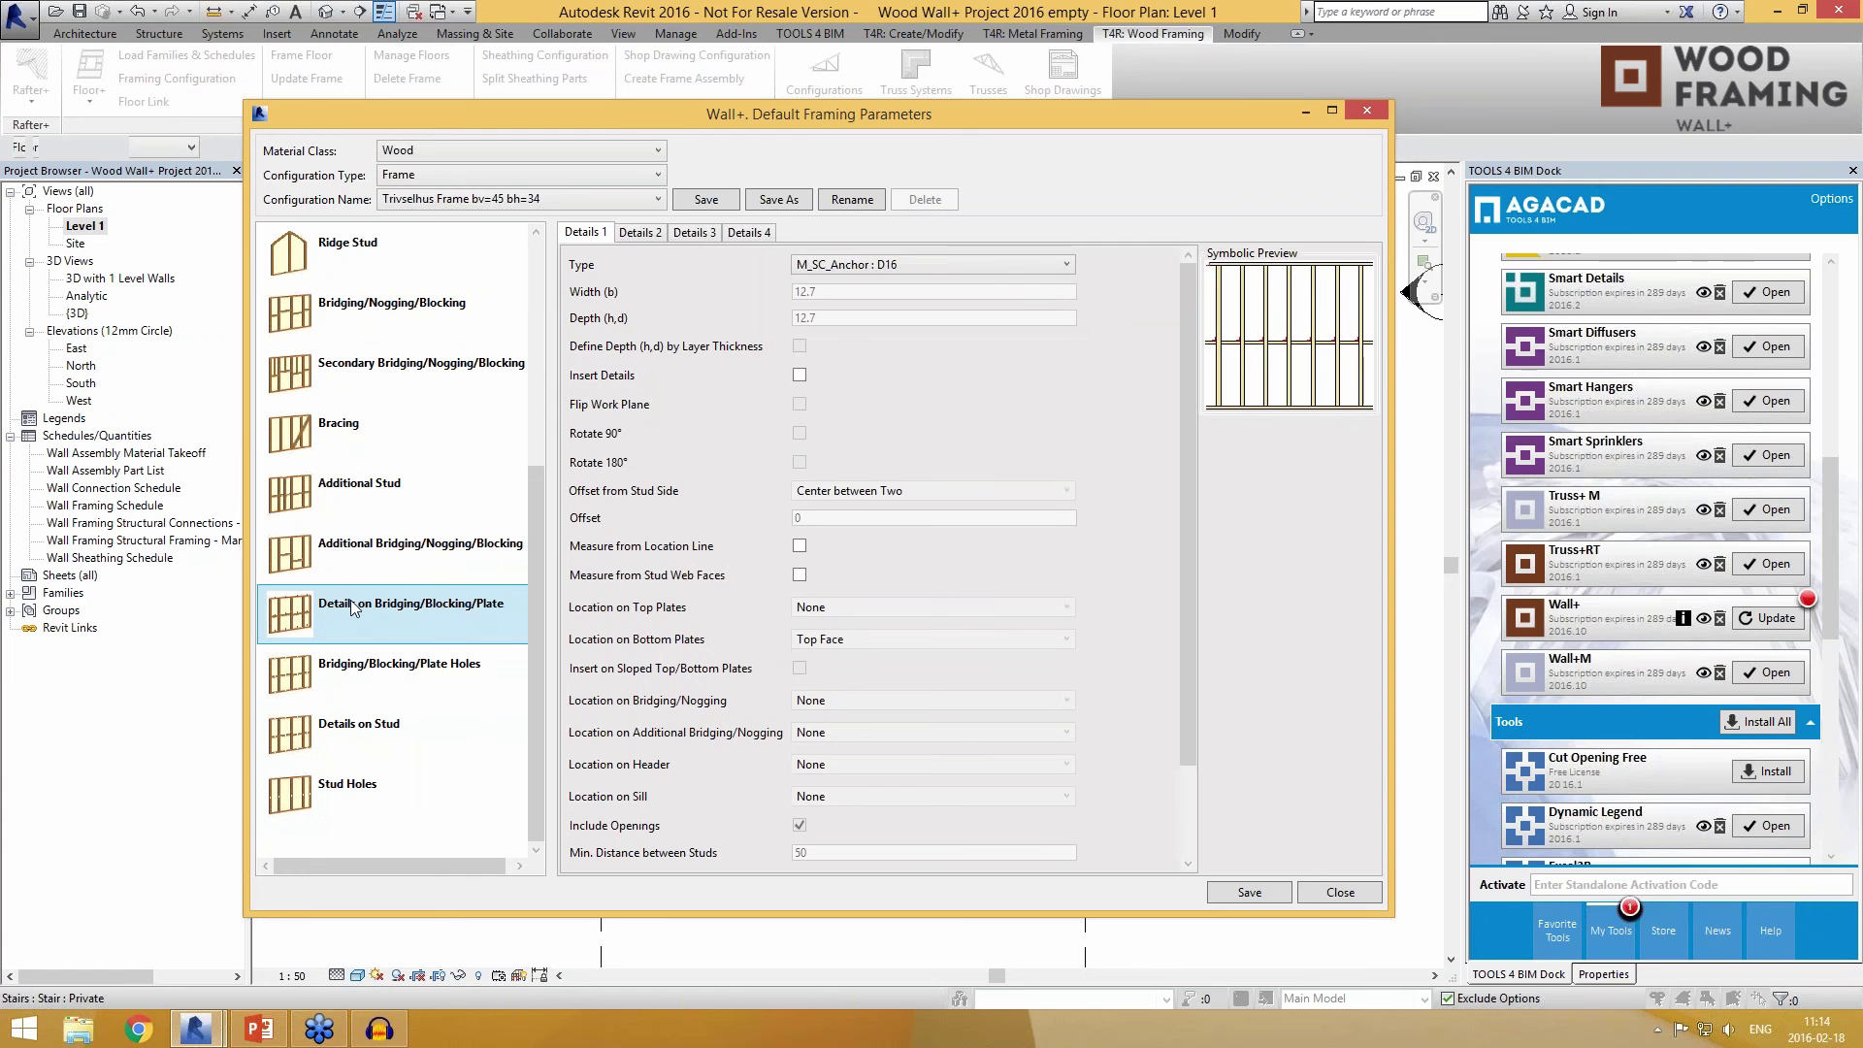
left_click(647, 234)
left_click(689, 236)
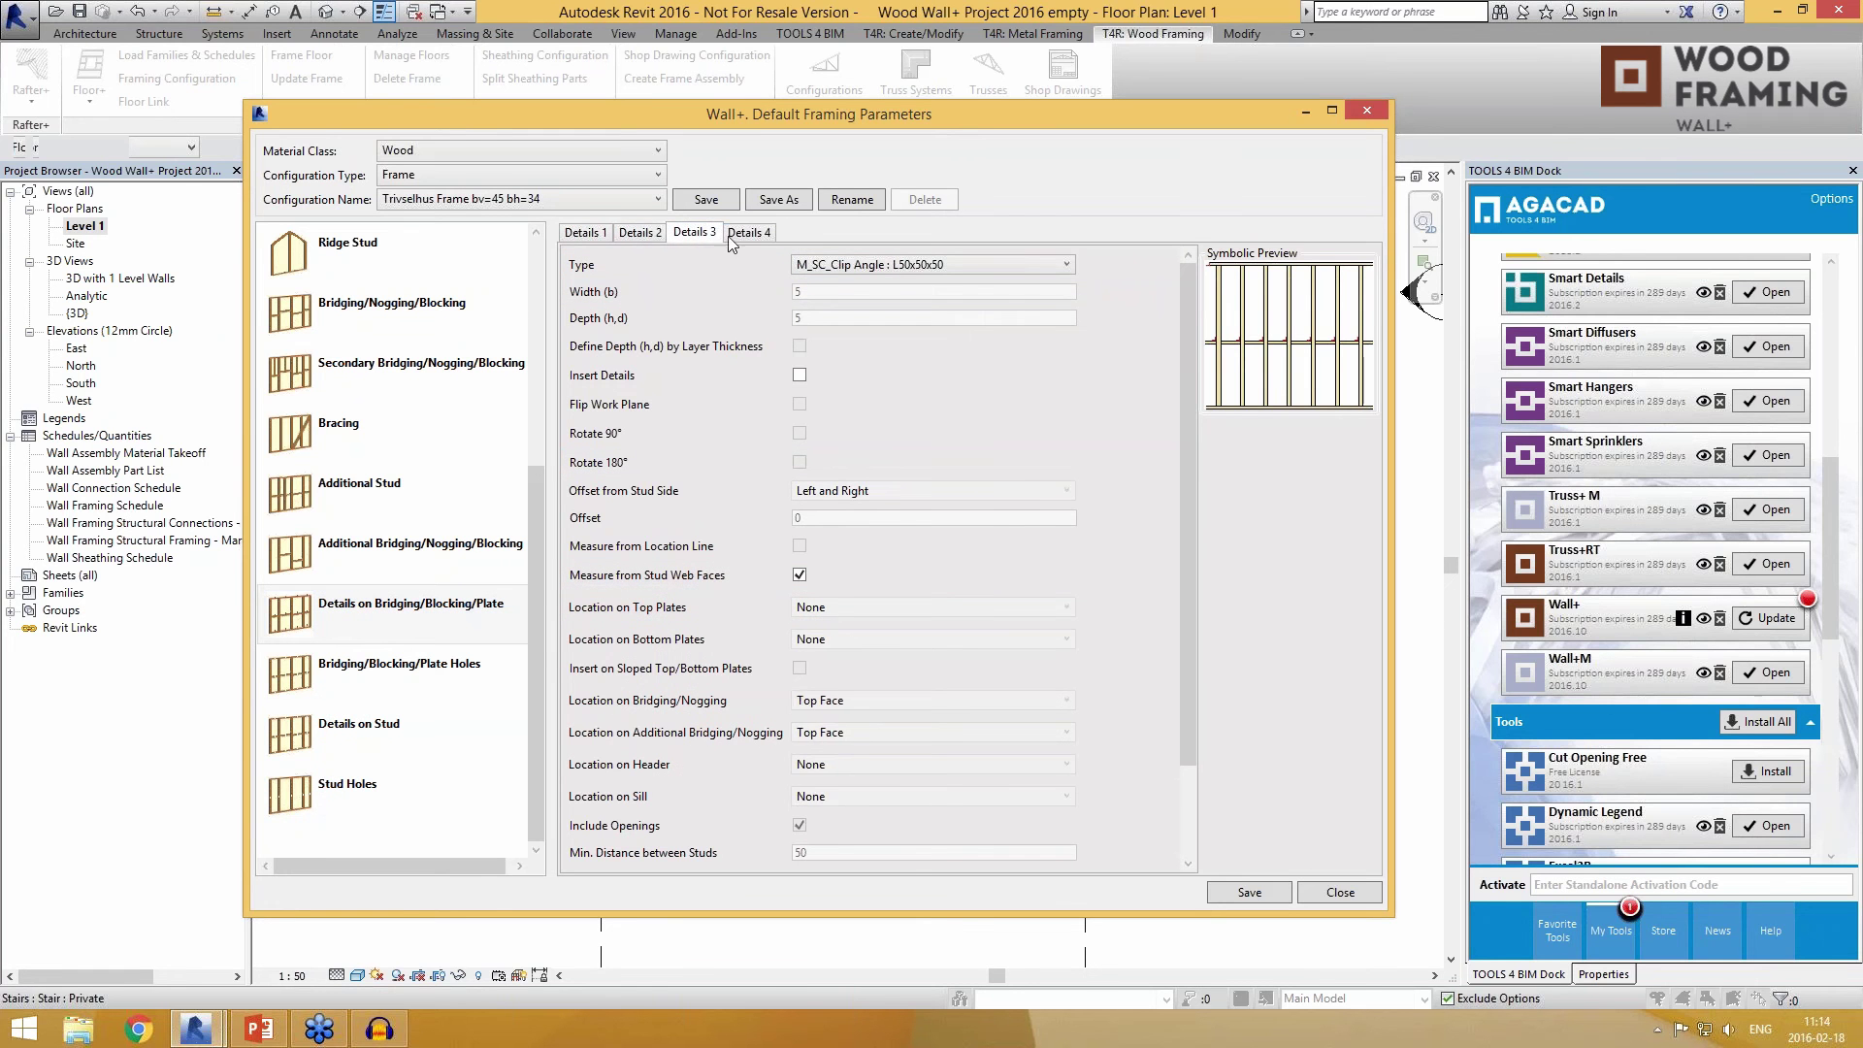
left_click(745, 233)
left_click(694, 236)
left_click(587, 235)
Step: Enable Insert Details for Details 1, keeping type M_SC_Anchor : D16 and the Center between Two offset from stud side
left_click(908, 264)
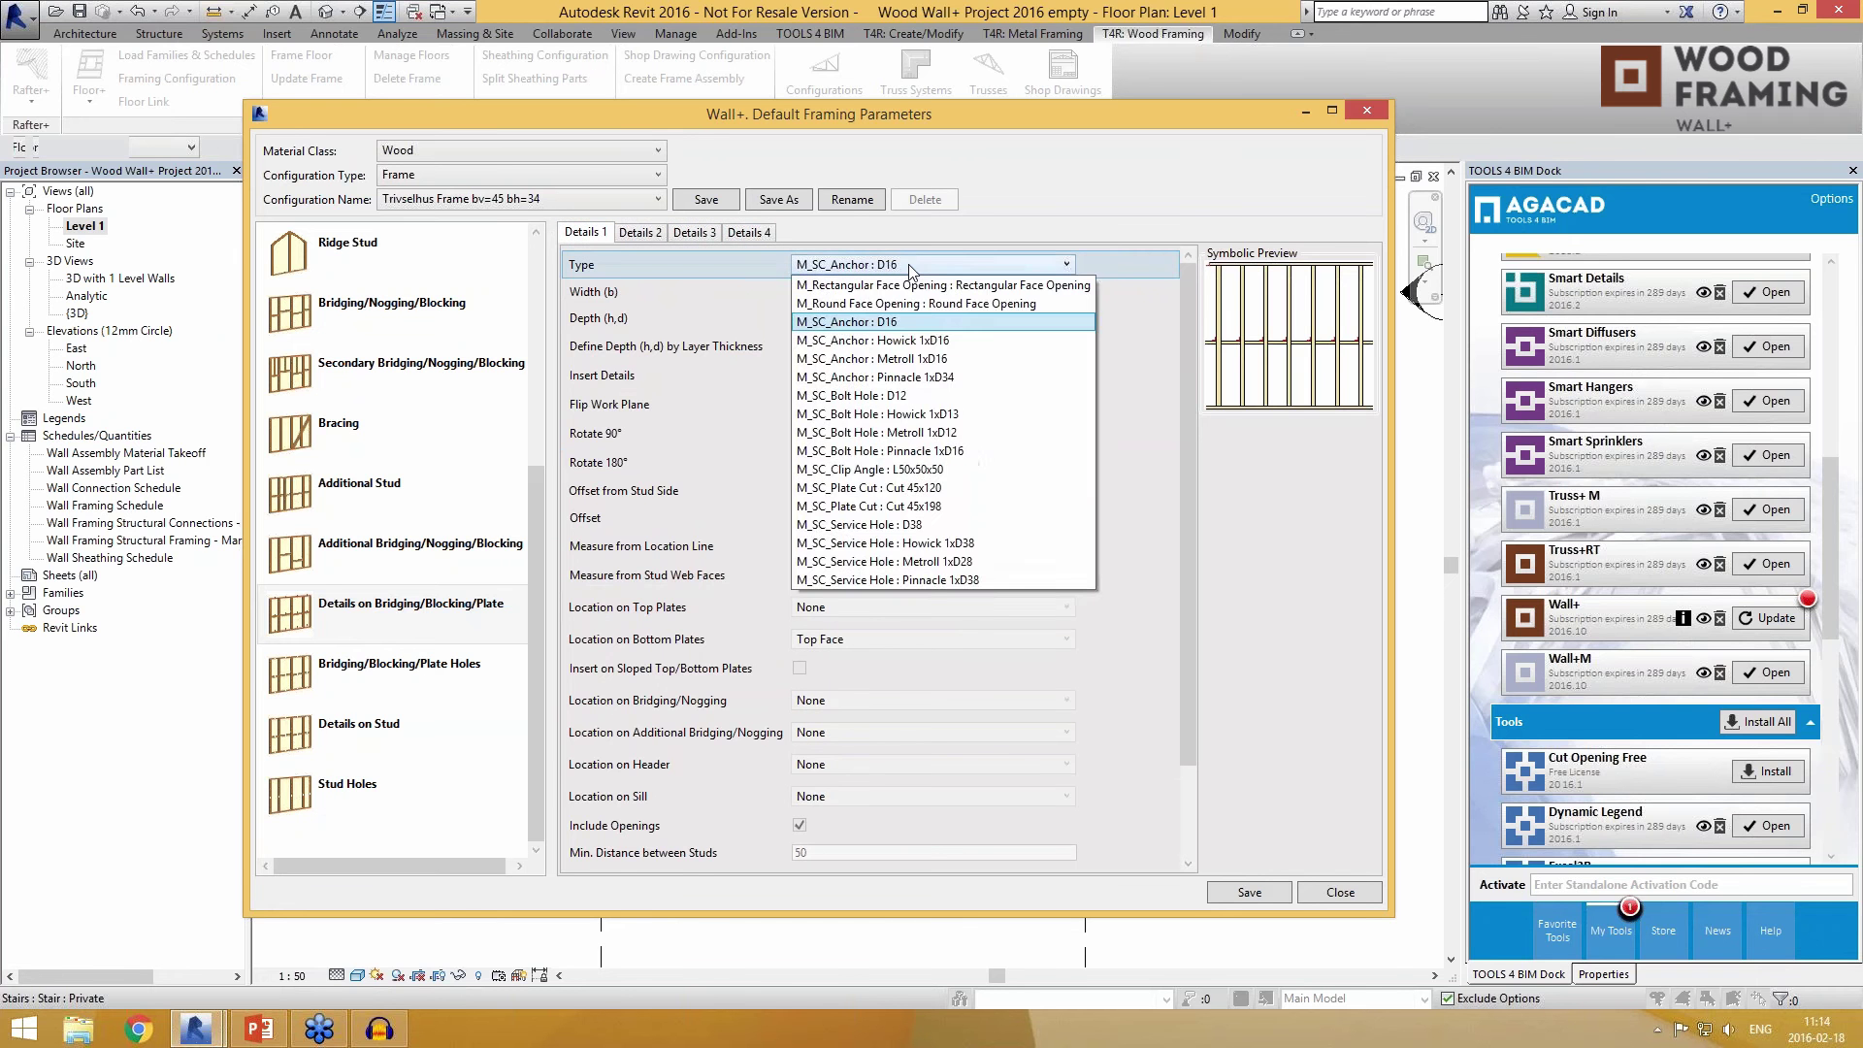
left_click(909, 265)
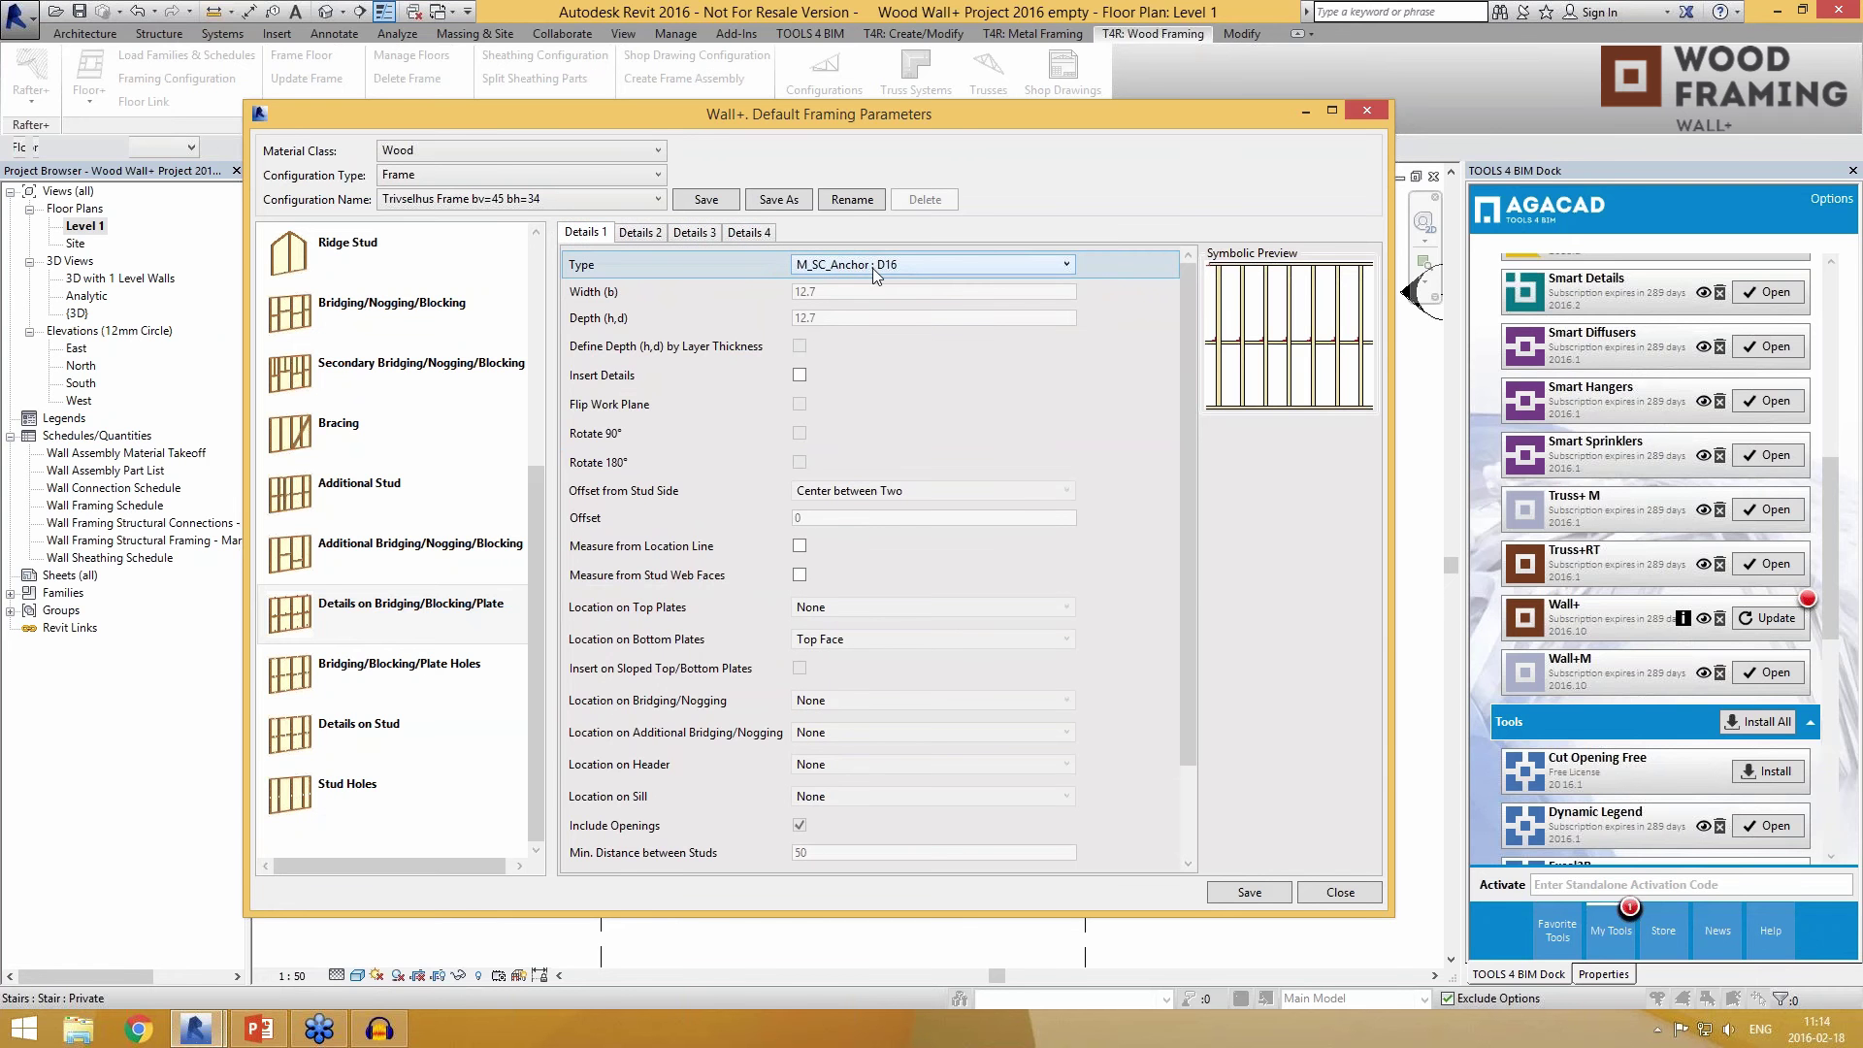
left_click(799, 376)
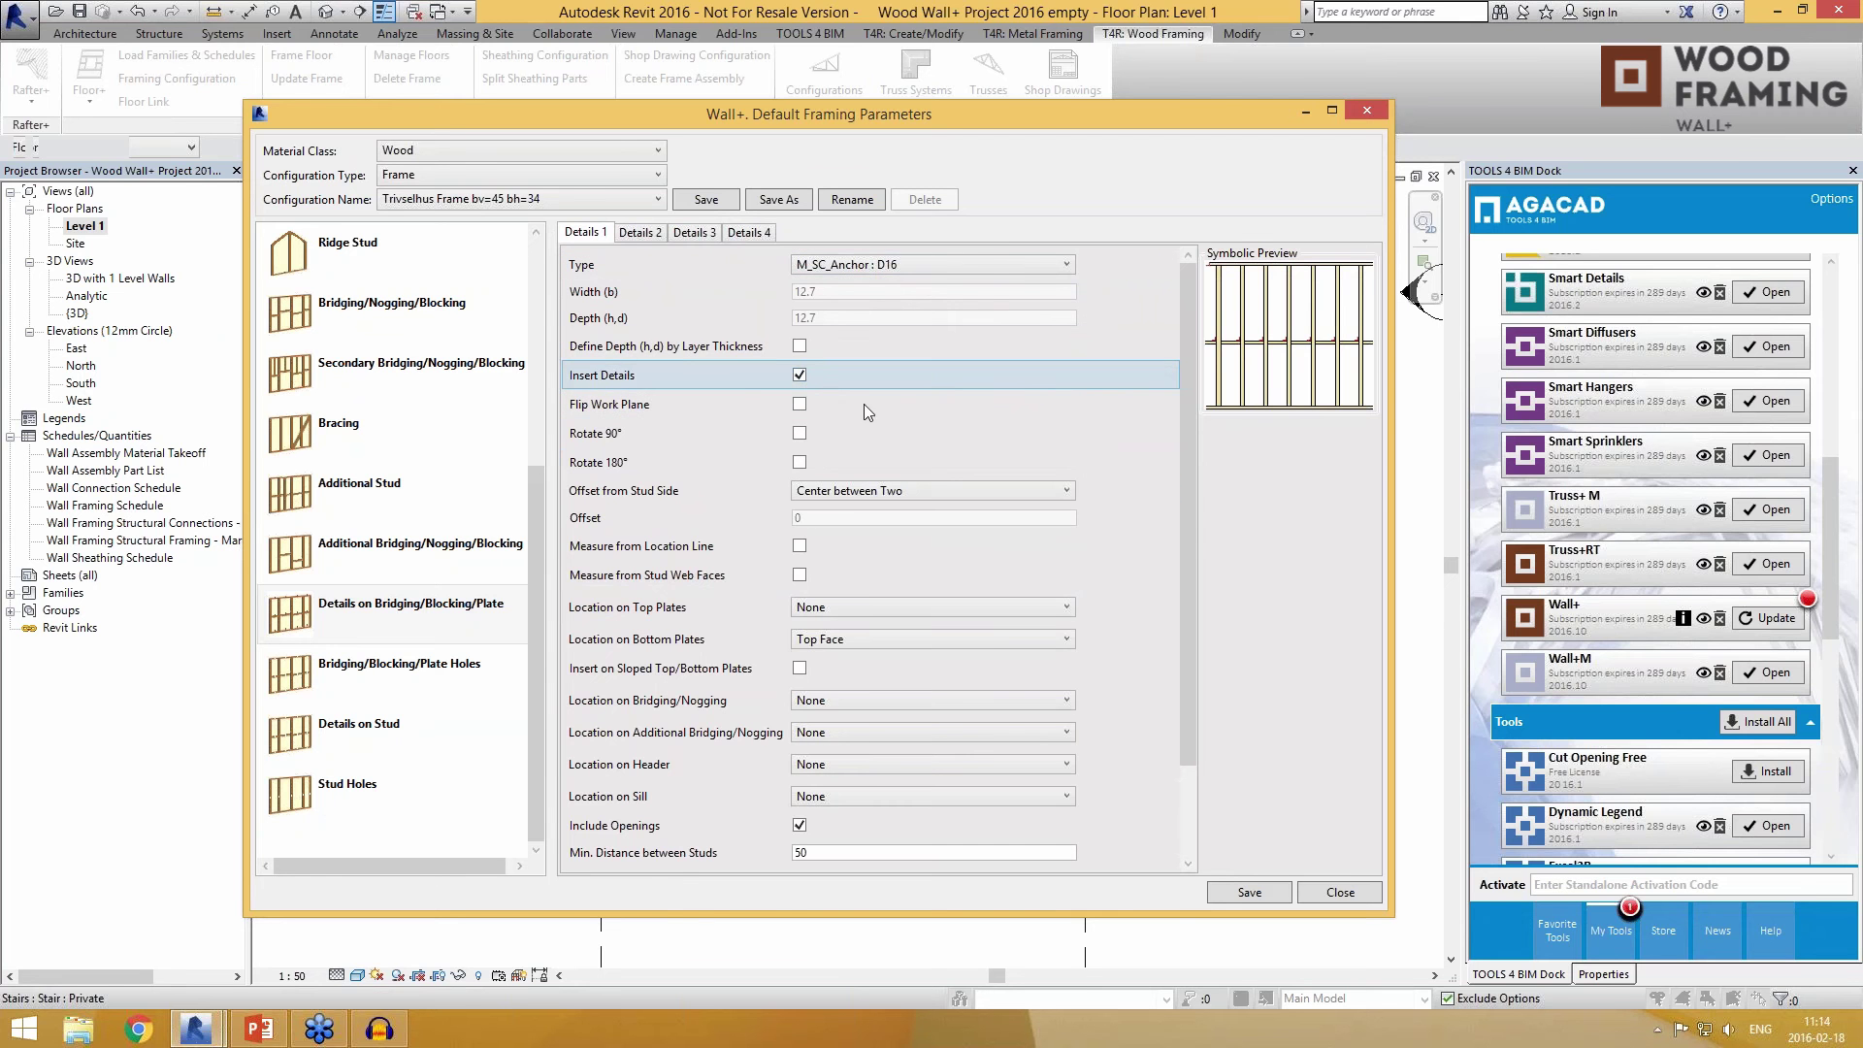
left_click(874, 494)
left_click(875, 494)
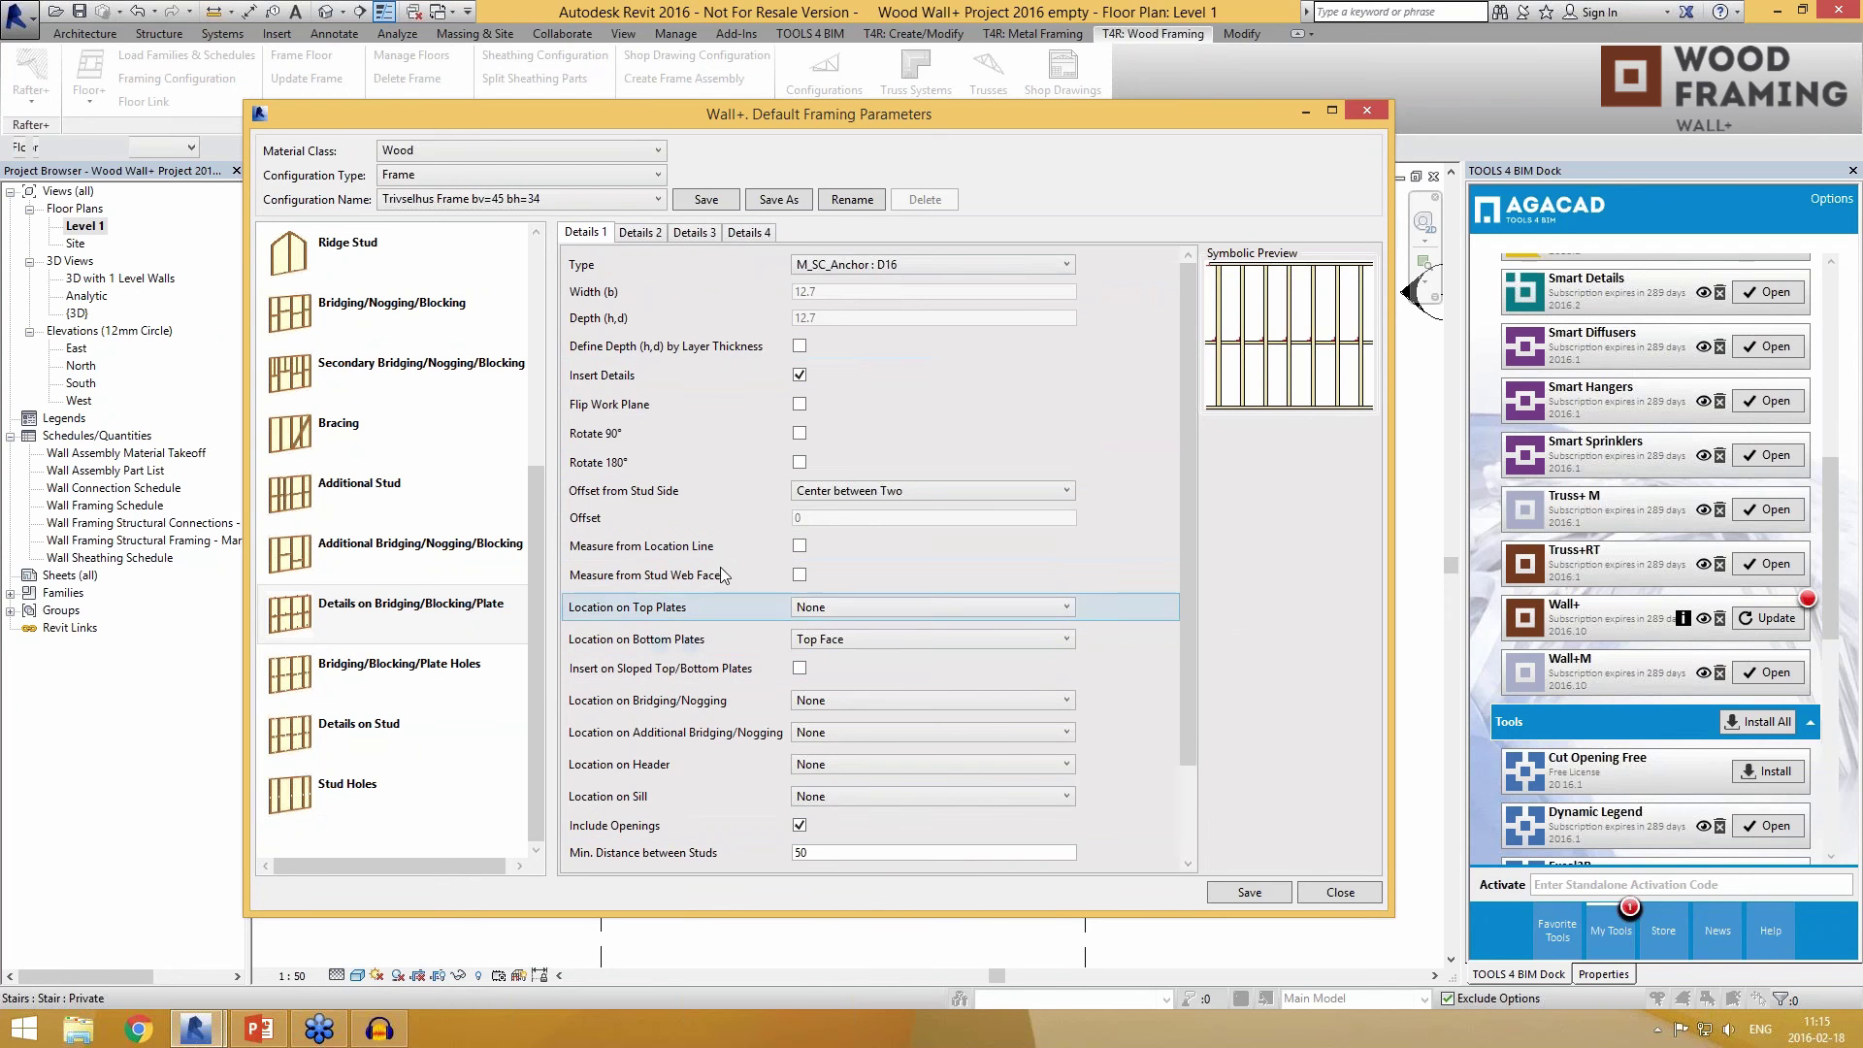
Step: Review the types available for Details 1 and examine the Bridging/Blocking/Plate Holes and Stud Holes settings
left_click(894, 265)
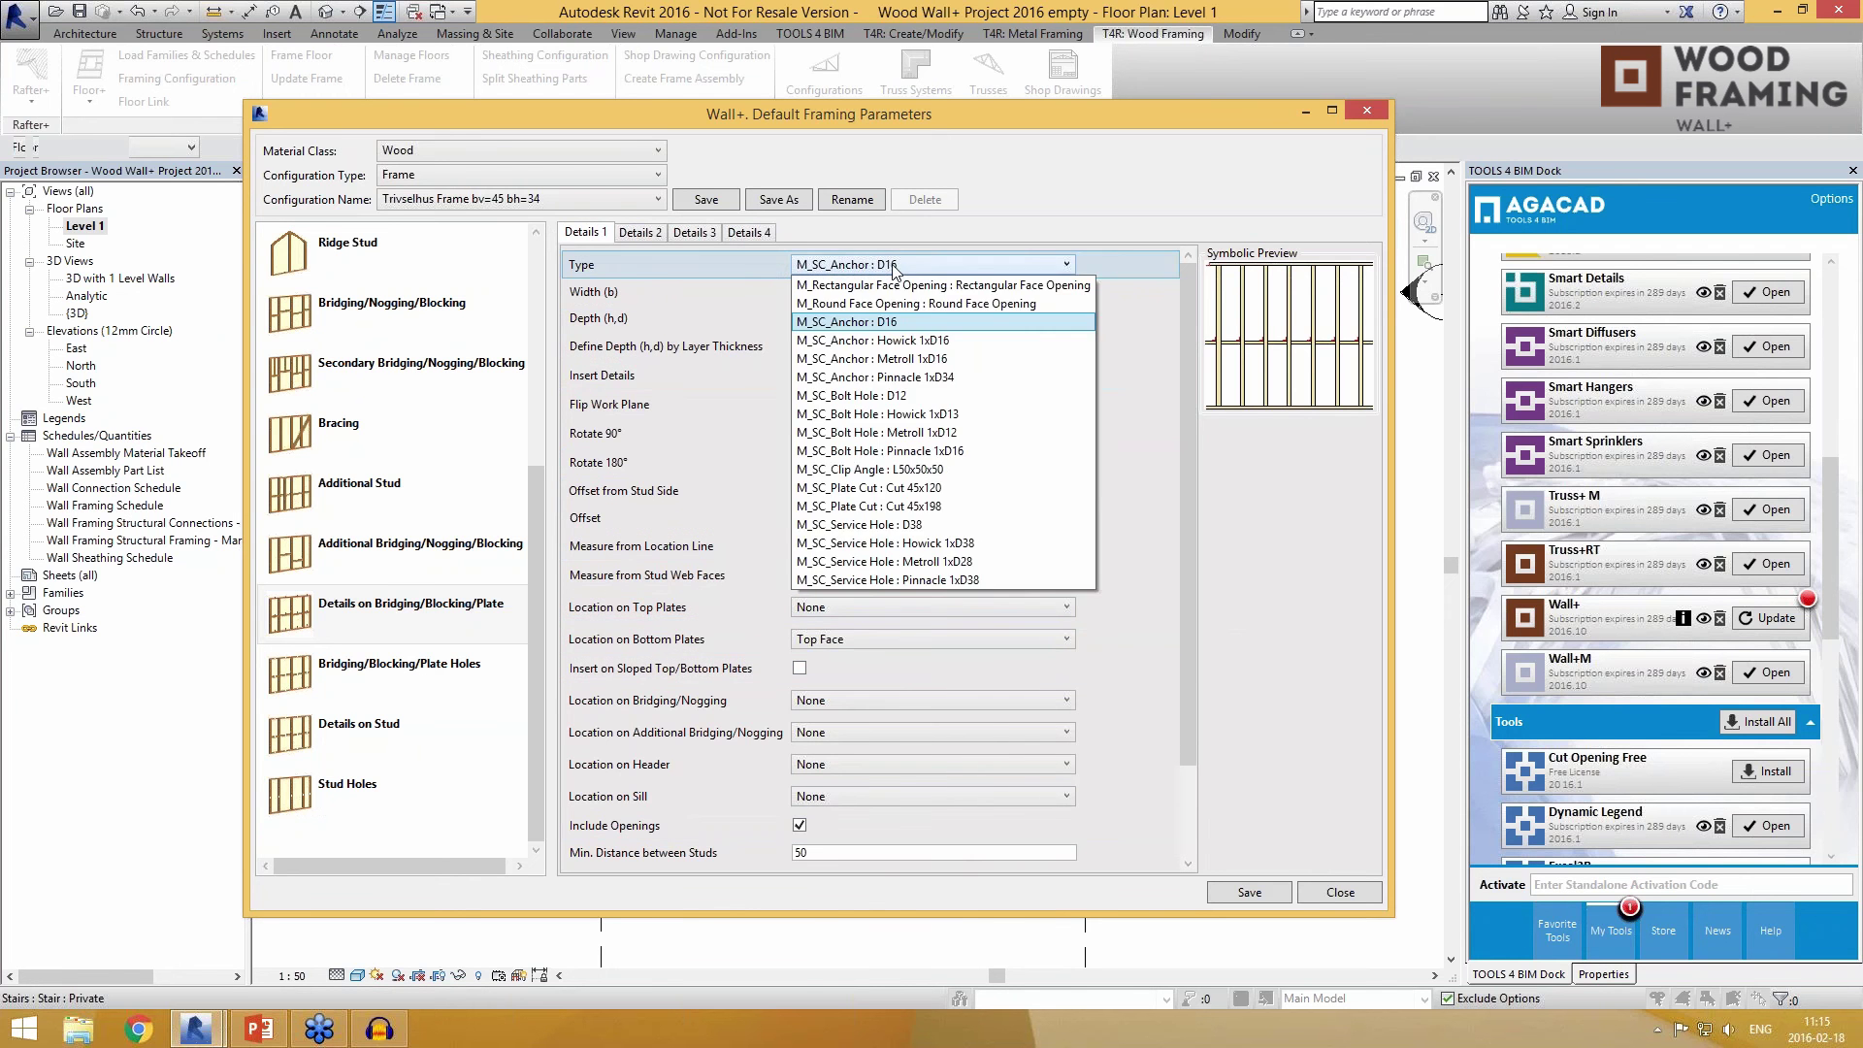
left_click(894, 266)
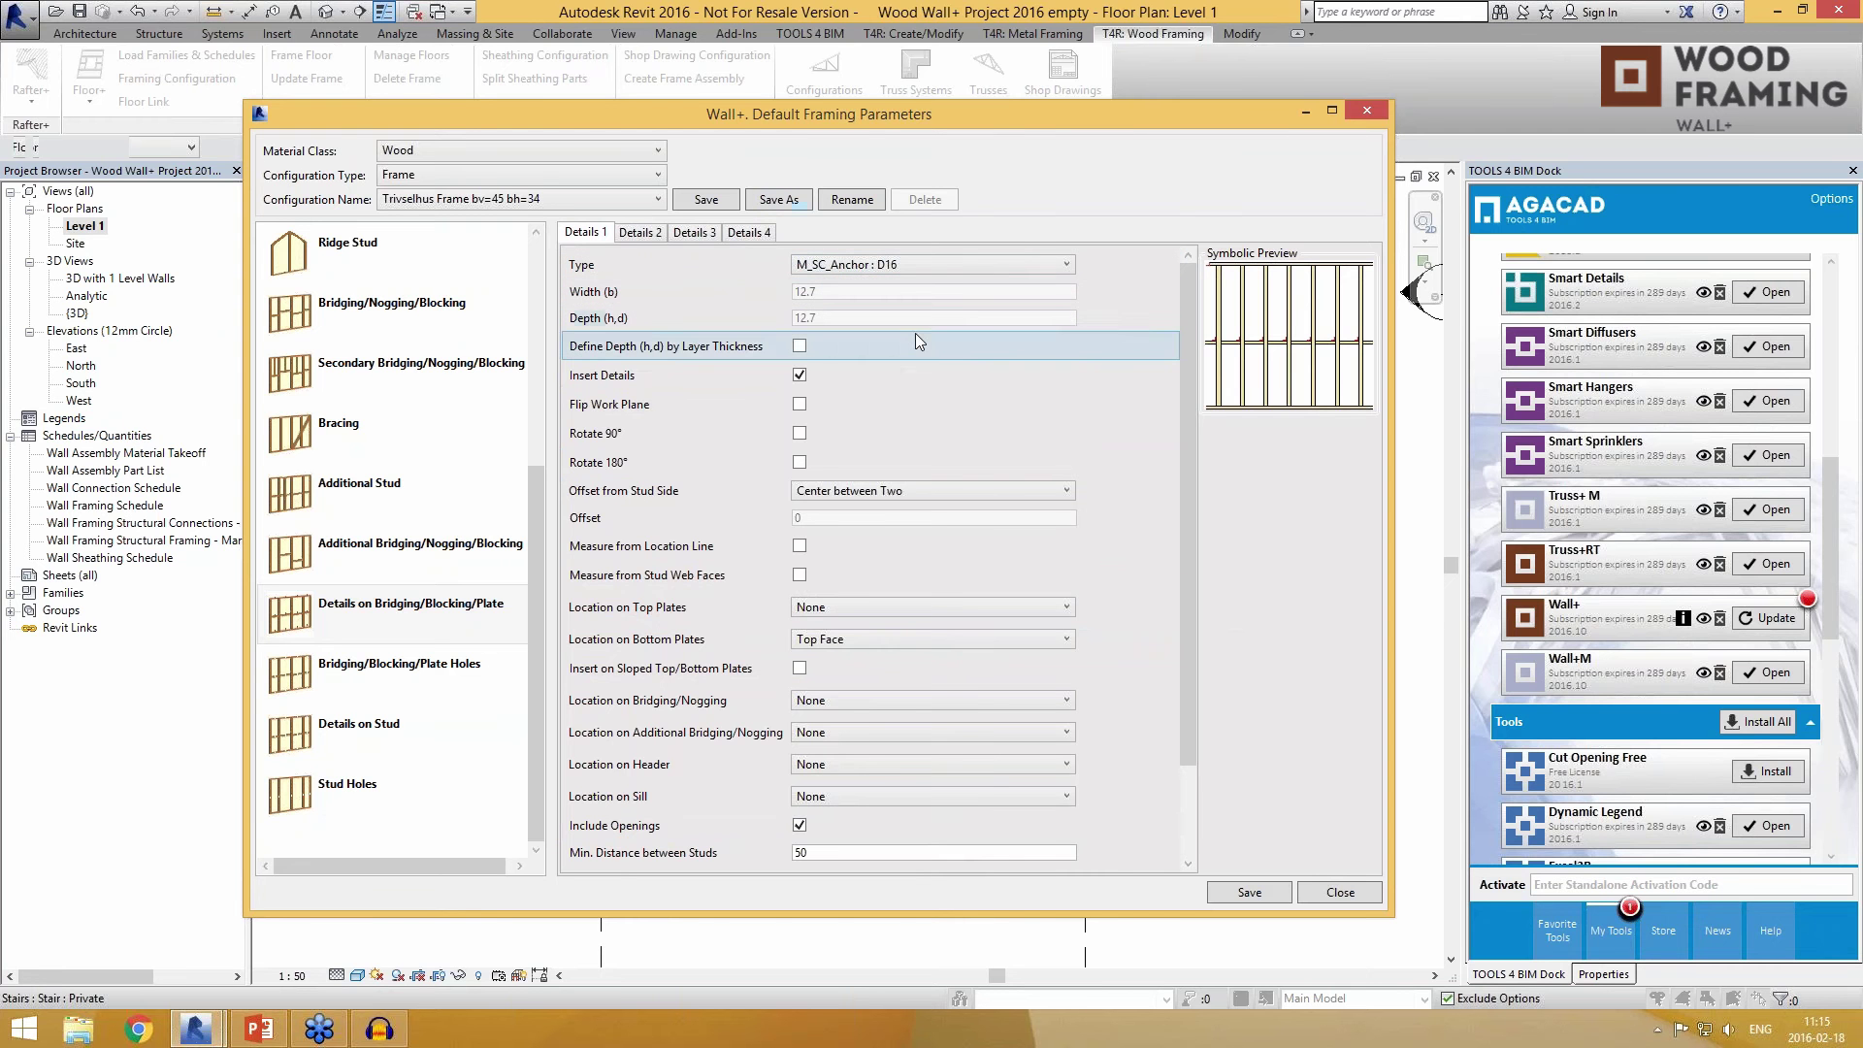
left_click(433, 685)
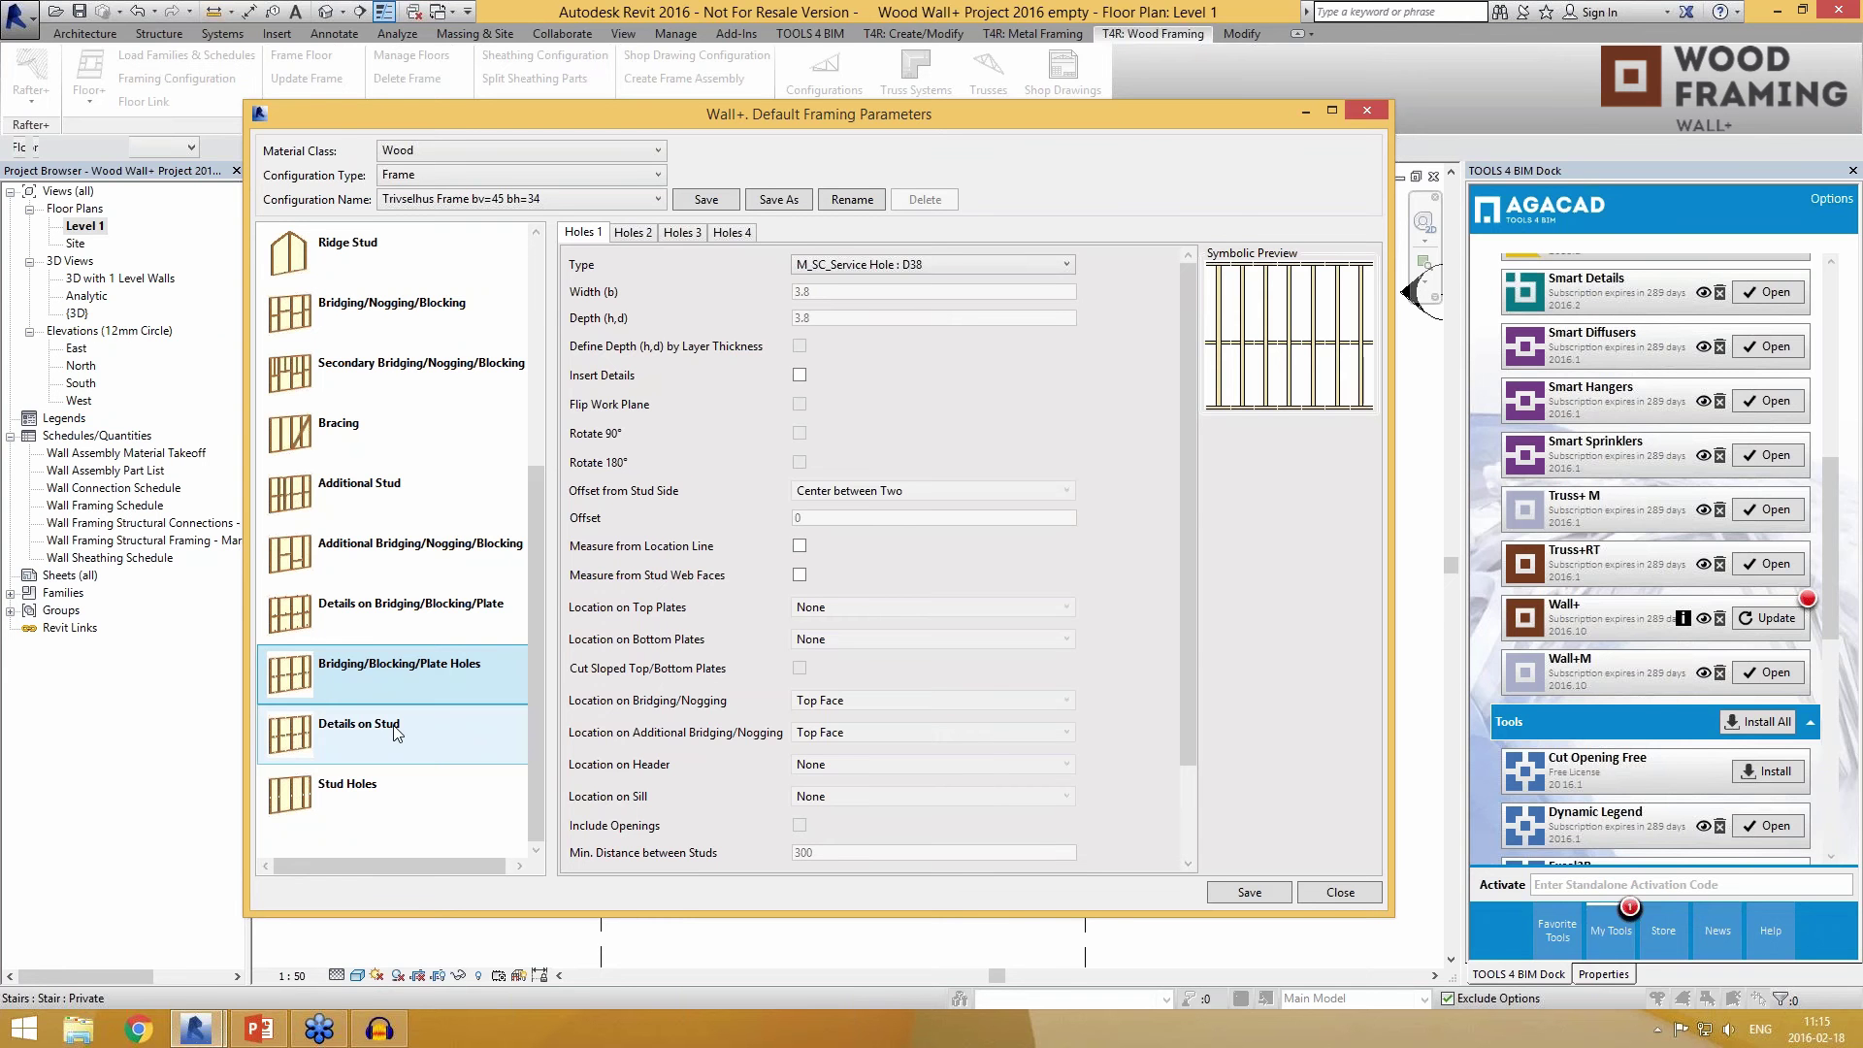
left_click(367, 794)
left_click(382, 679)
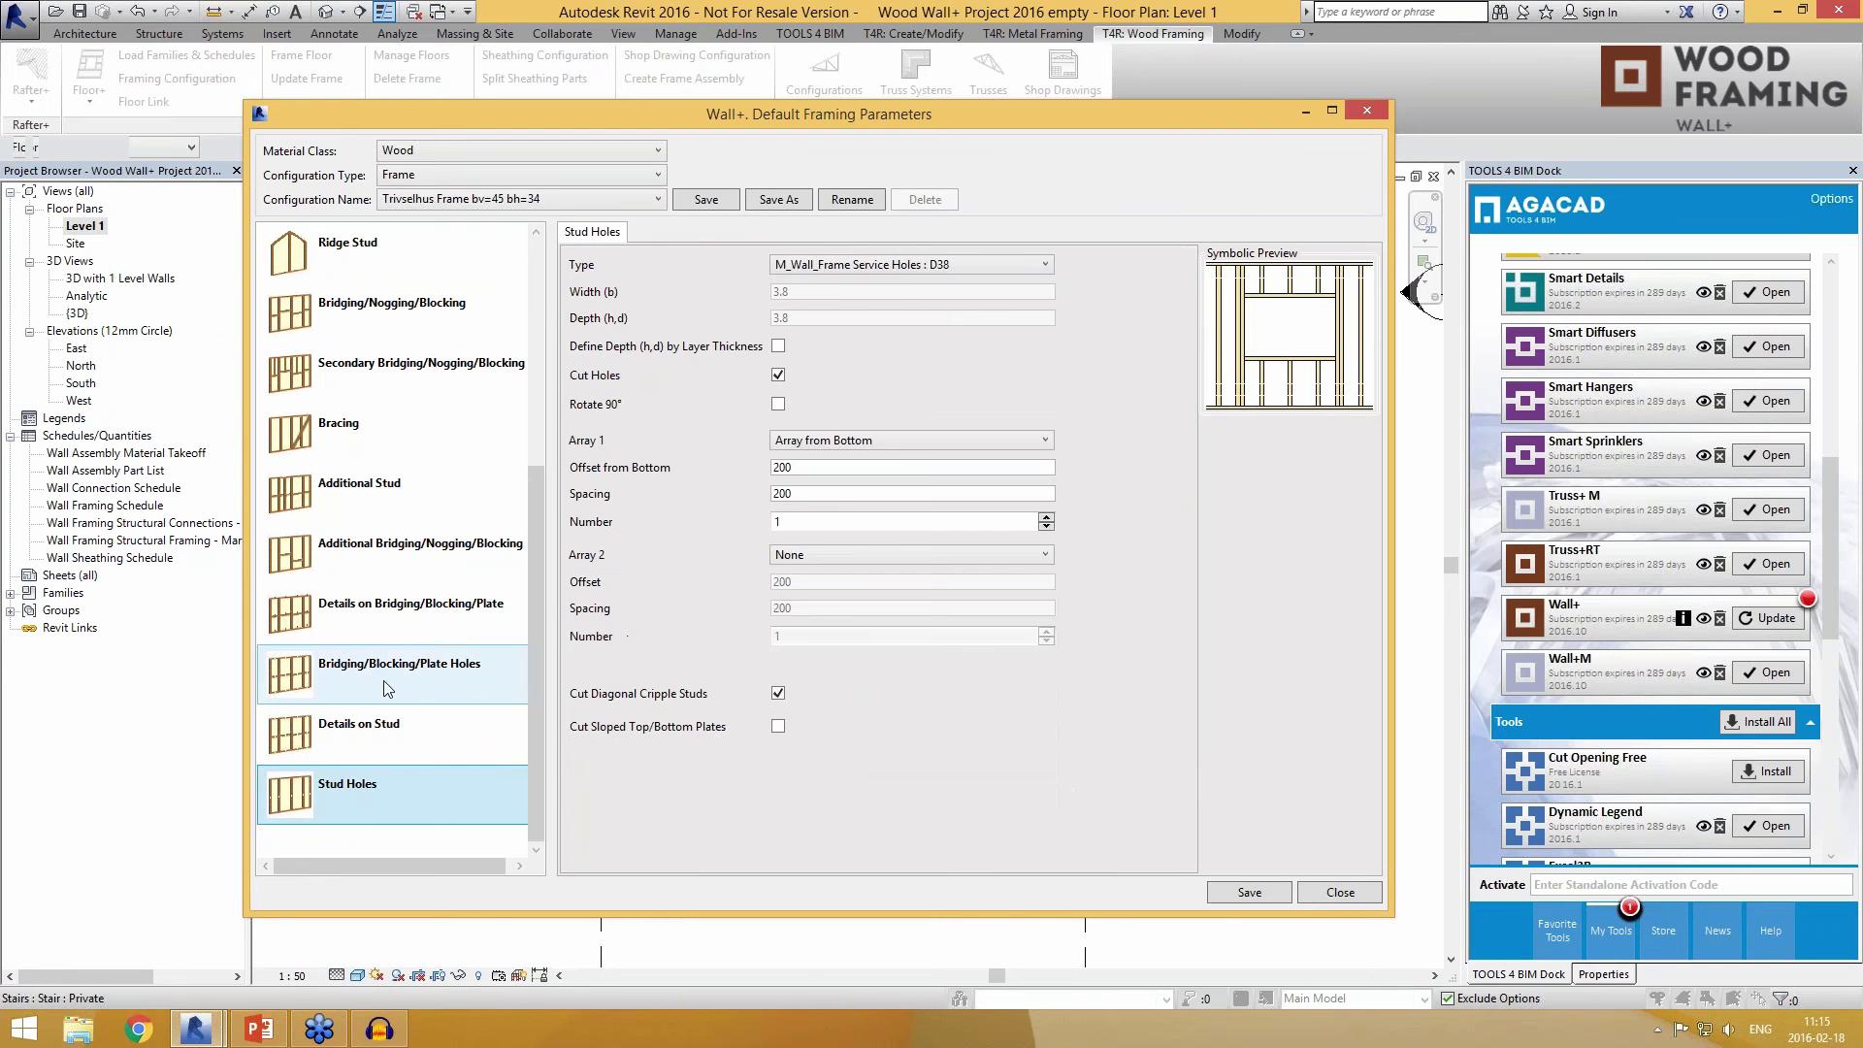
left_click(370, 791)
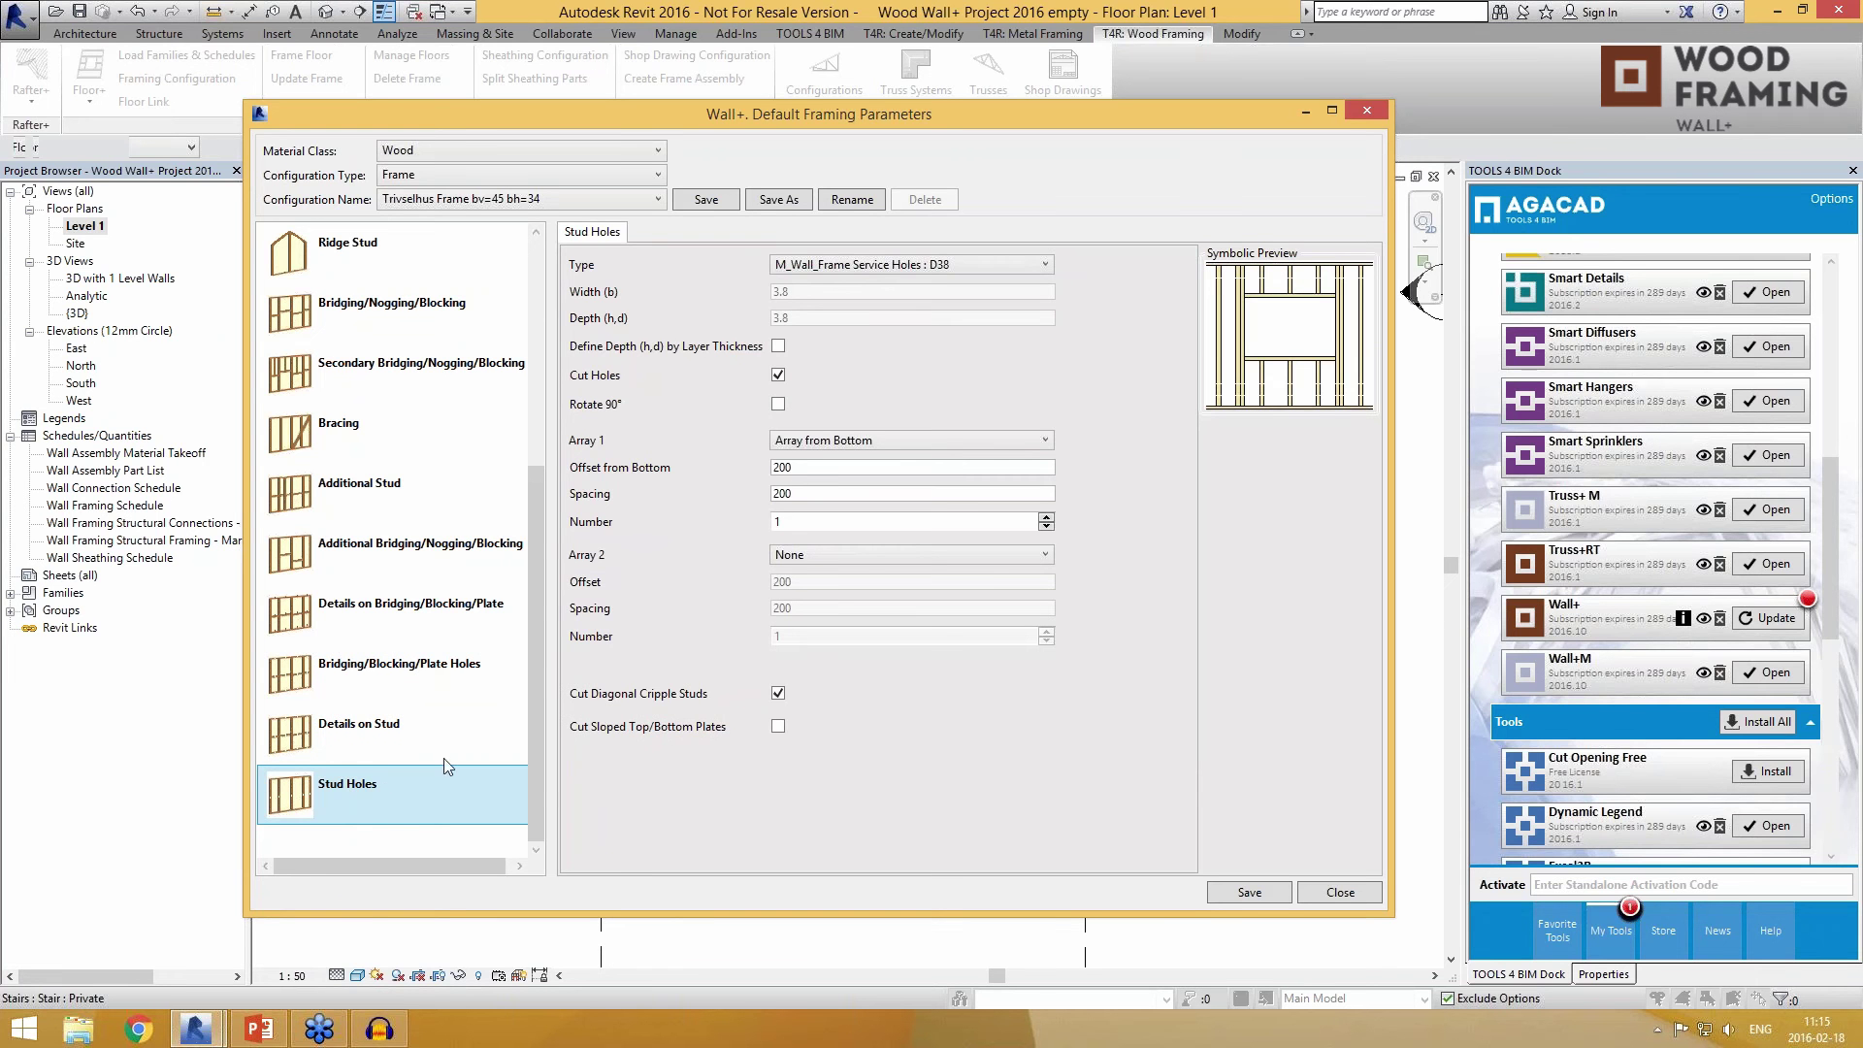
Step: Check the available wood configuration names and types, keeping Trivselhus Frame bv=45 bh=34 and Frame, and close the default framing parameters
left_click(659, 200)
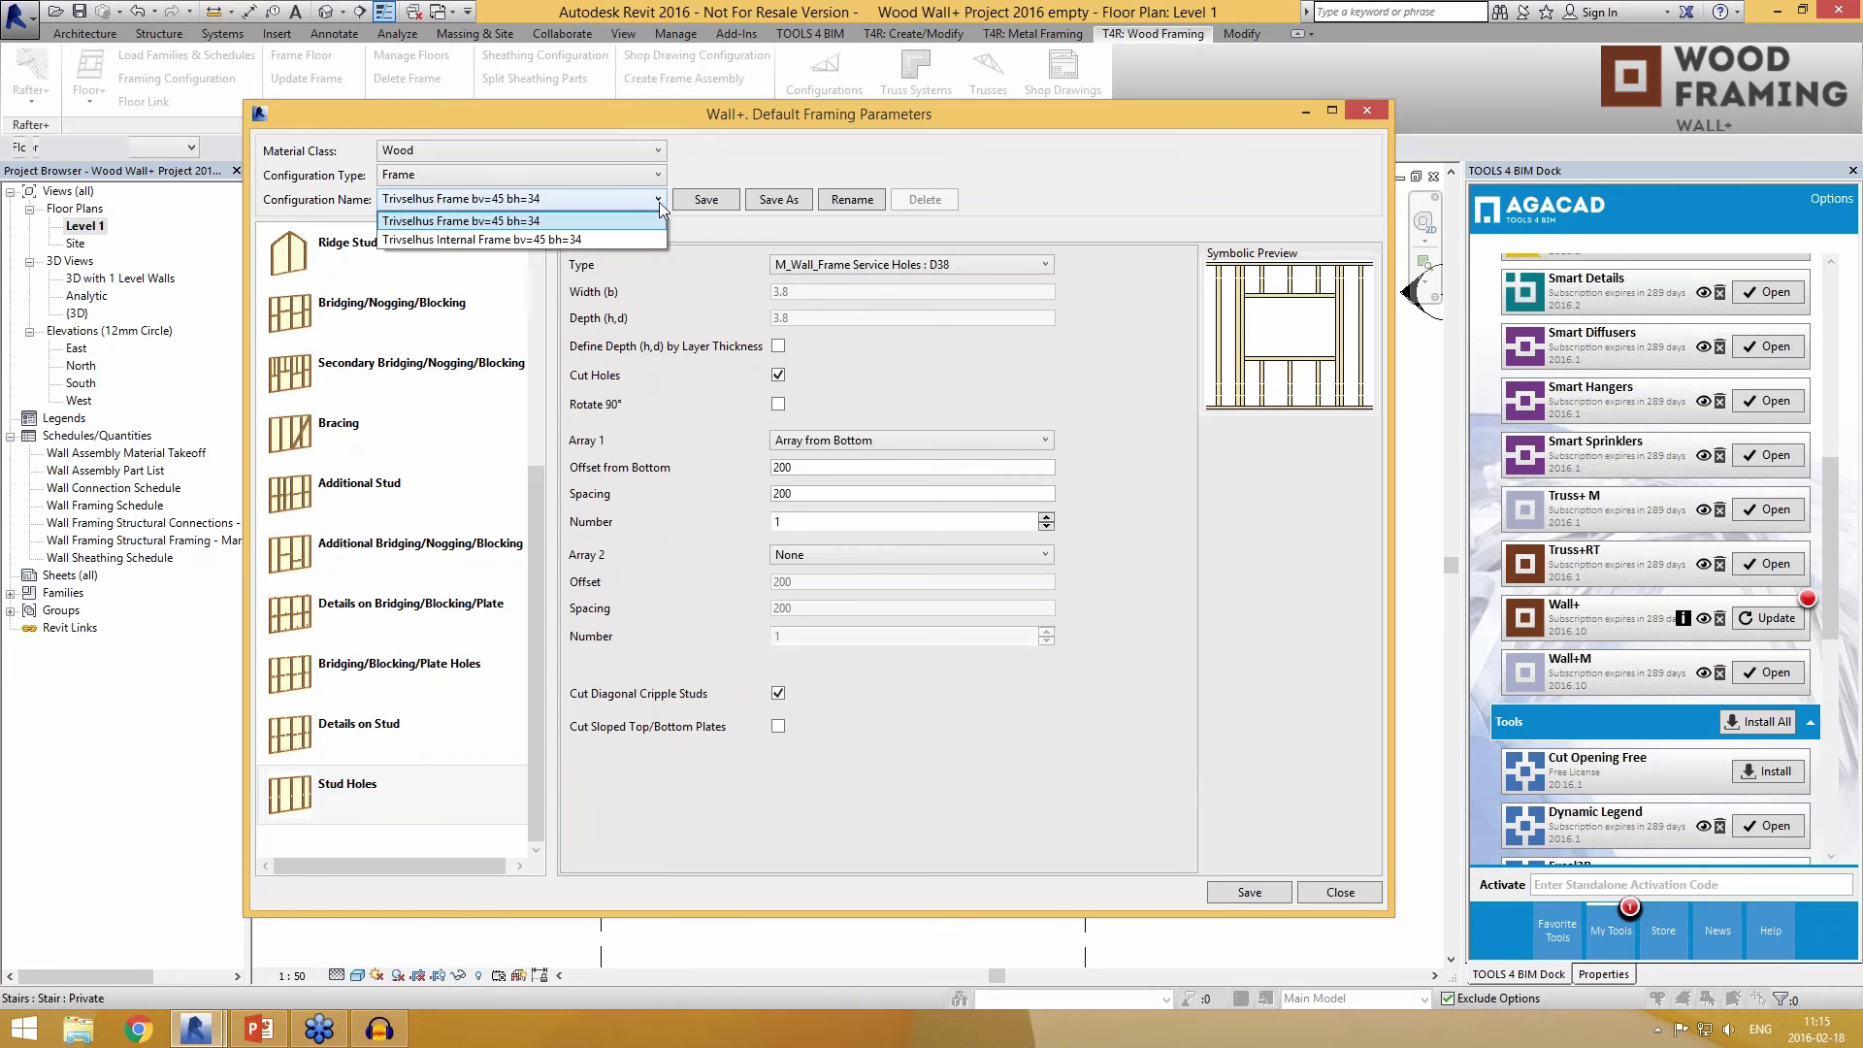
left_click(639, 219)
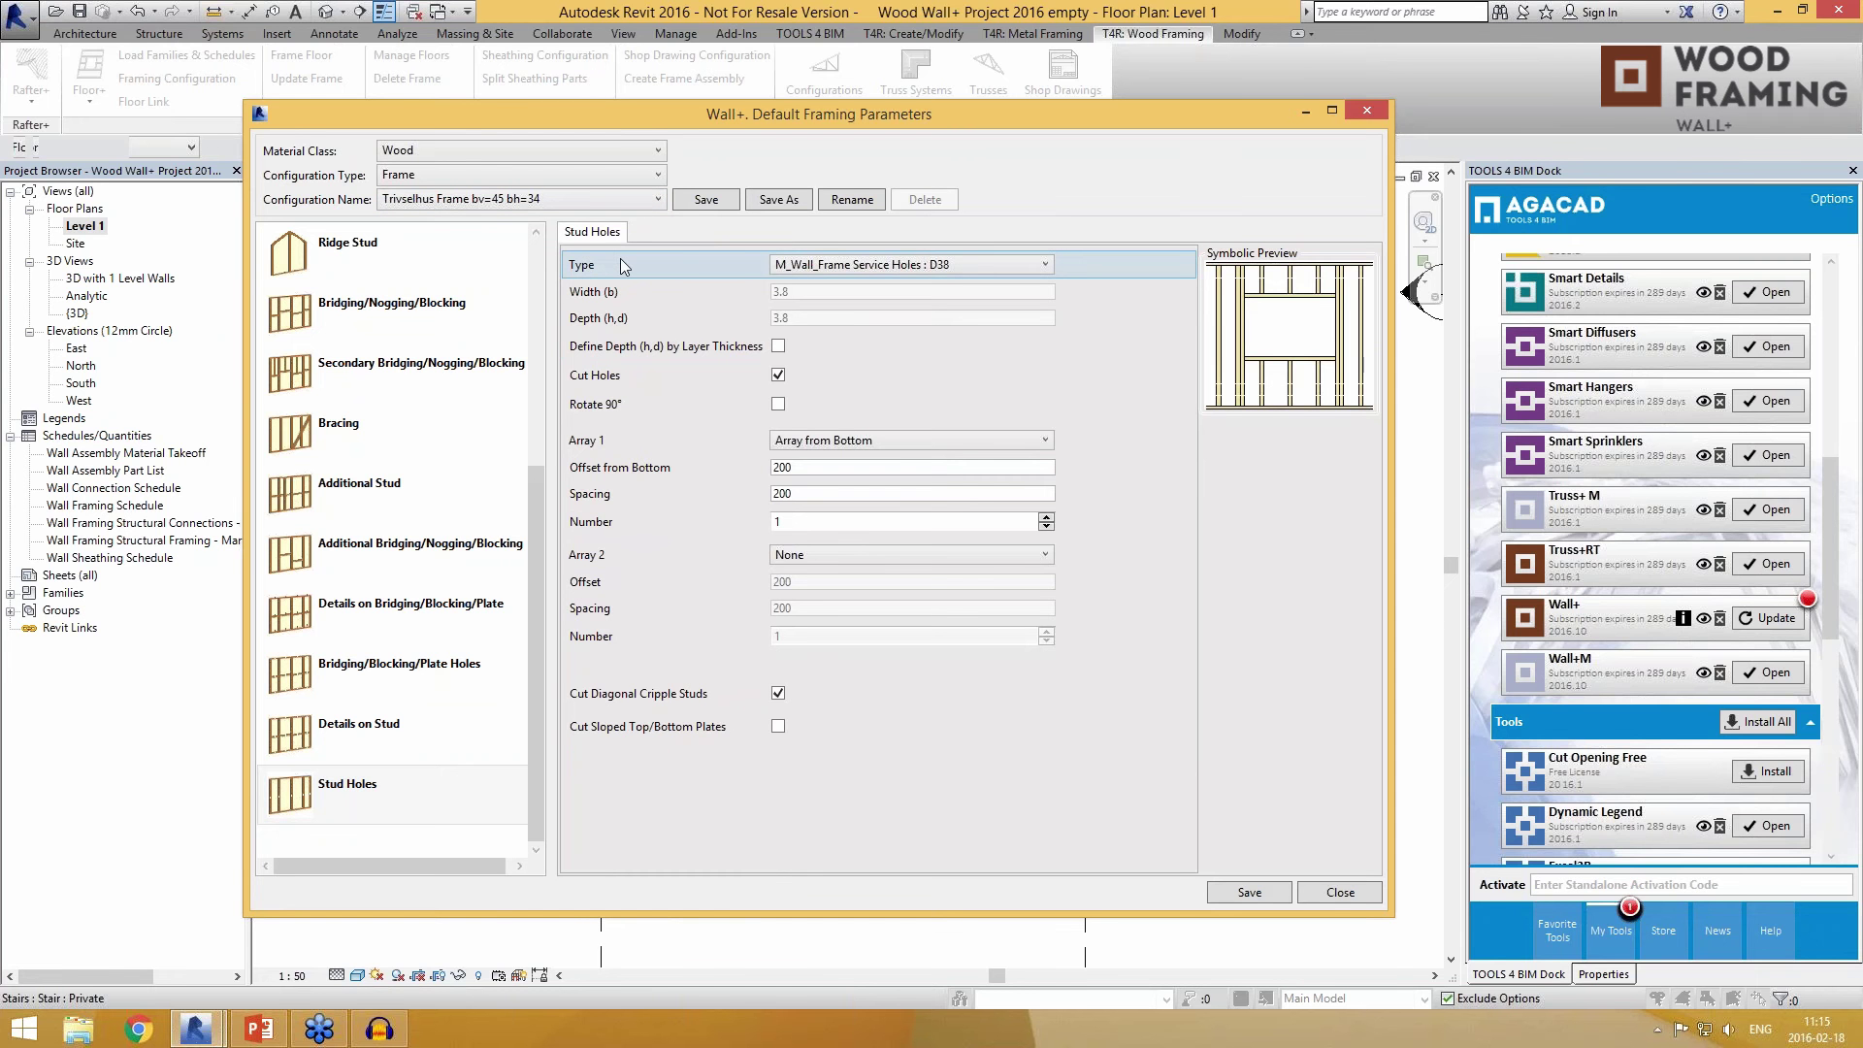
left_click(593, 172)
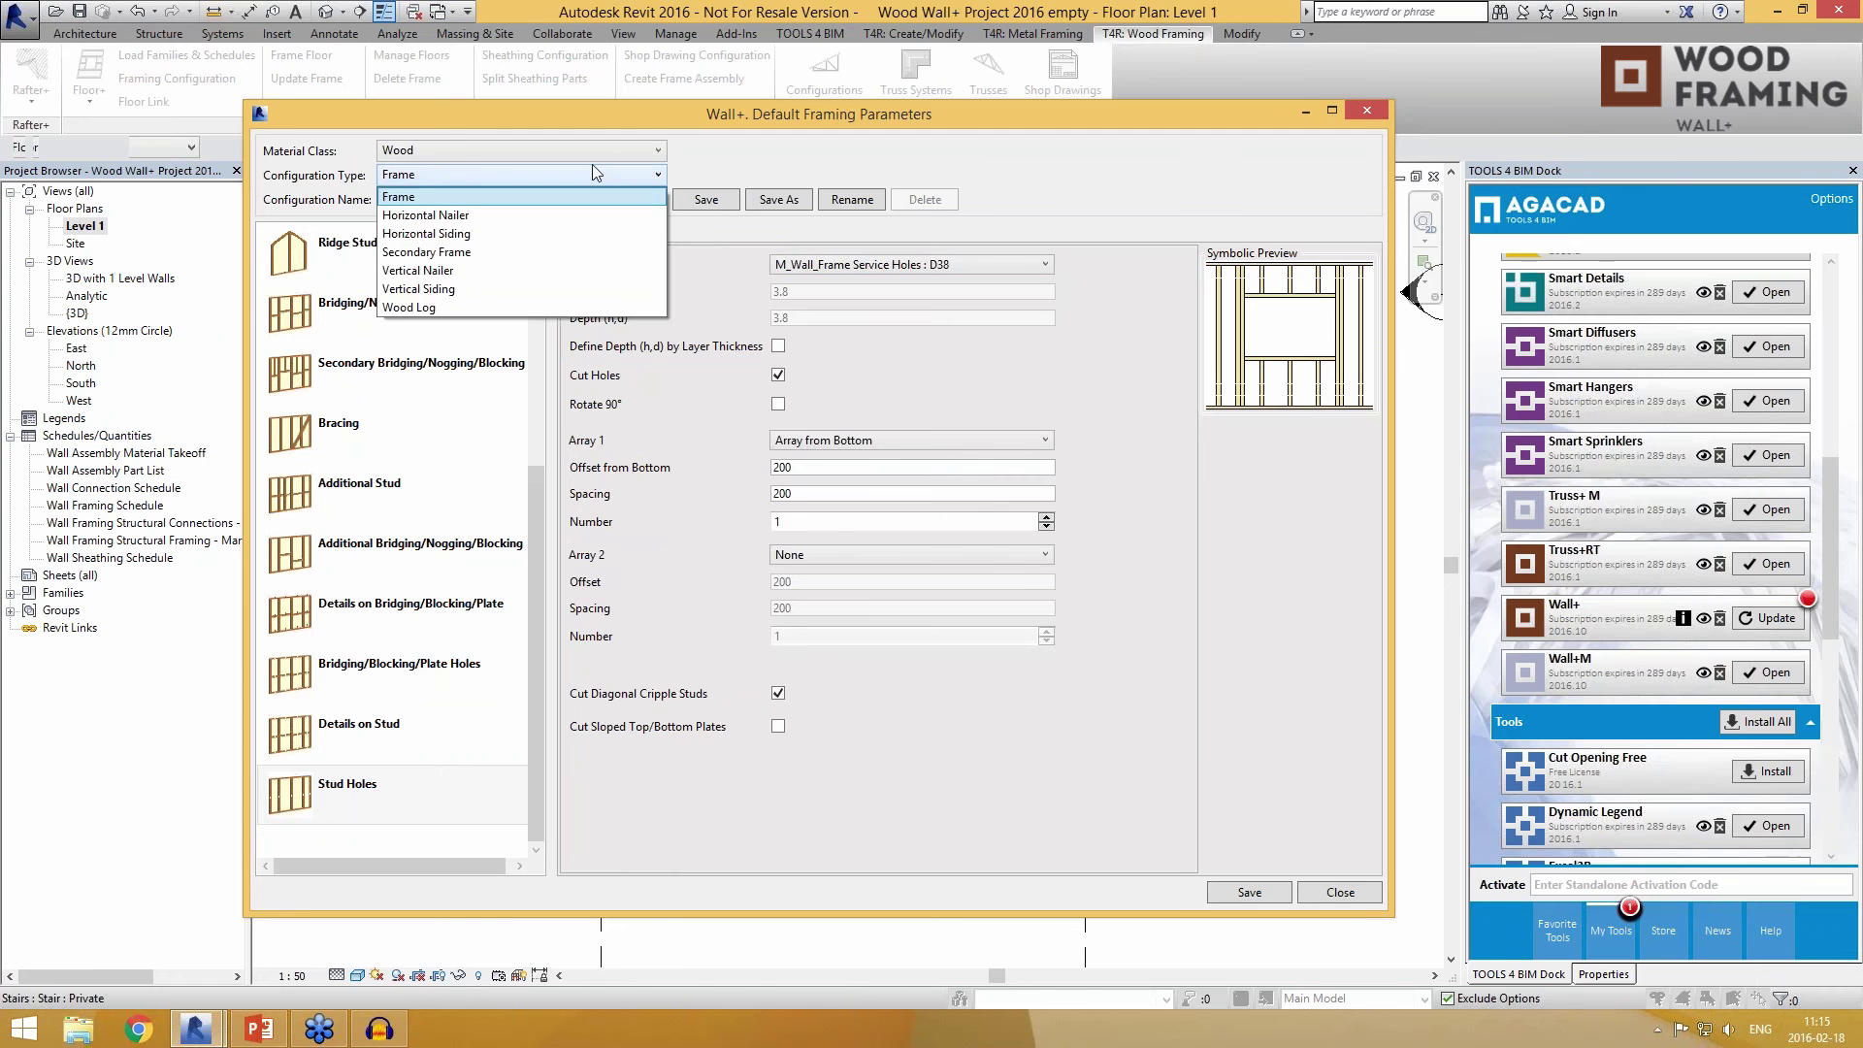
left_click(593, 166)
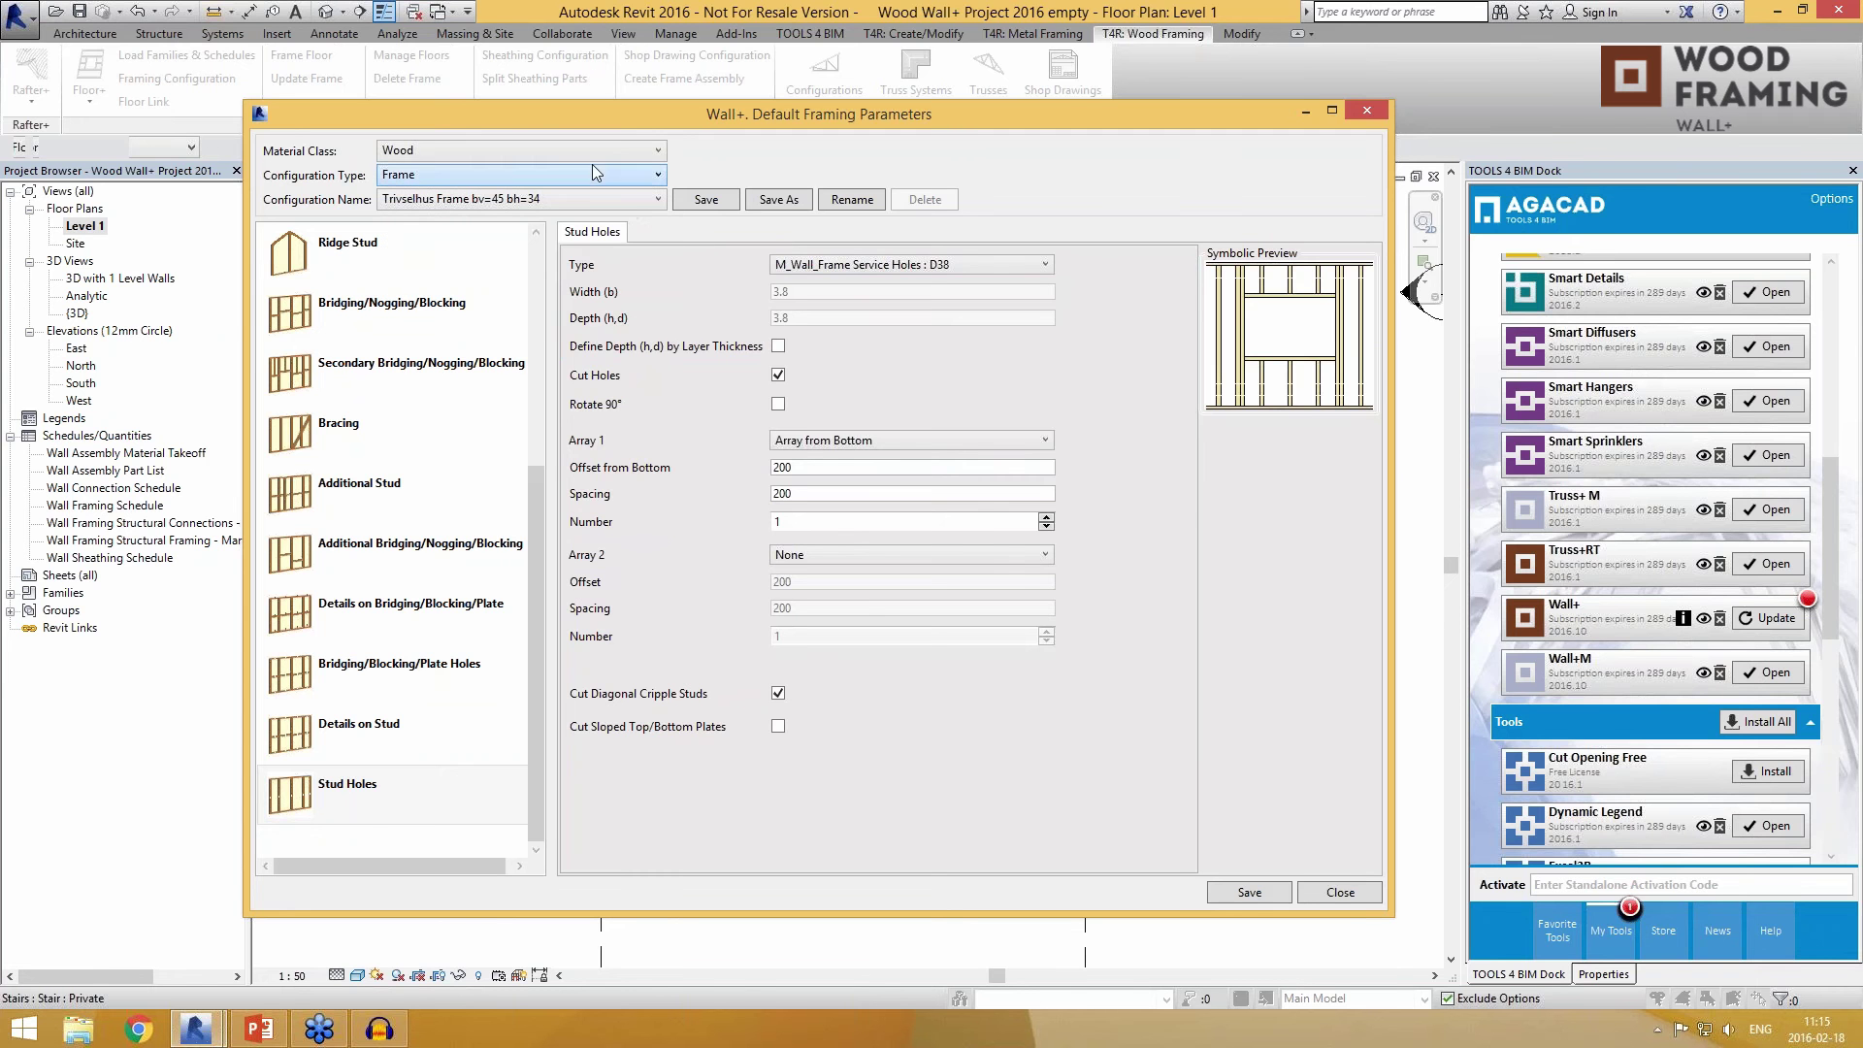
left_click(1340, 892)
left_click(1010, 563)
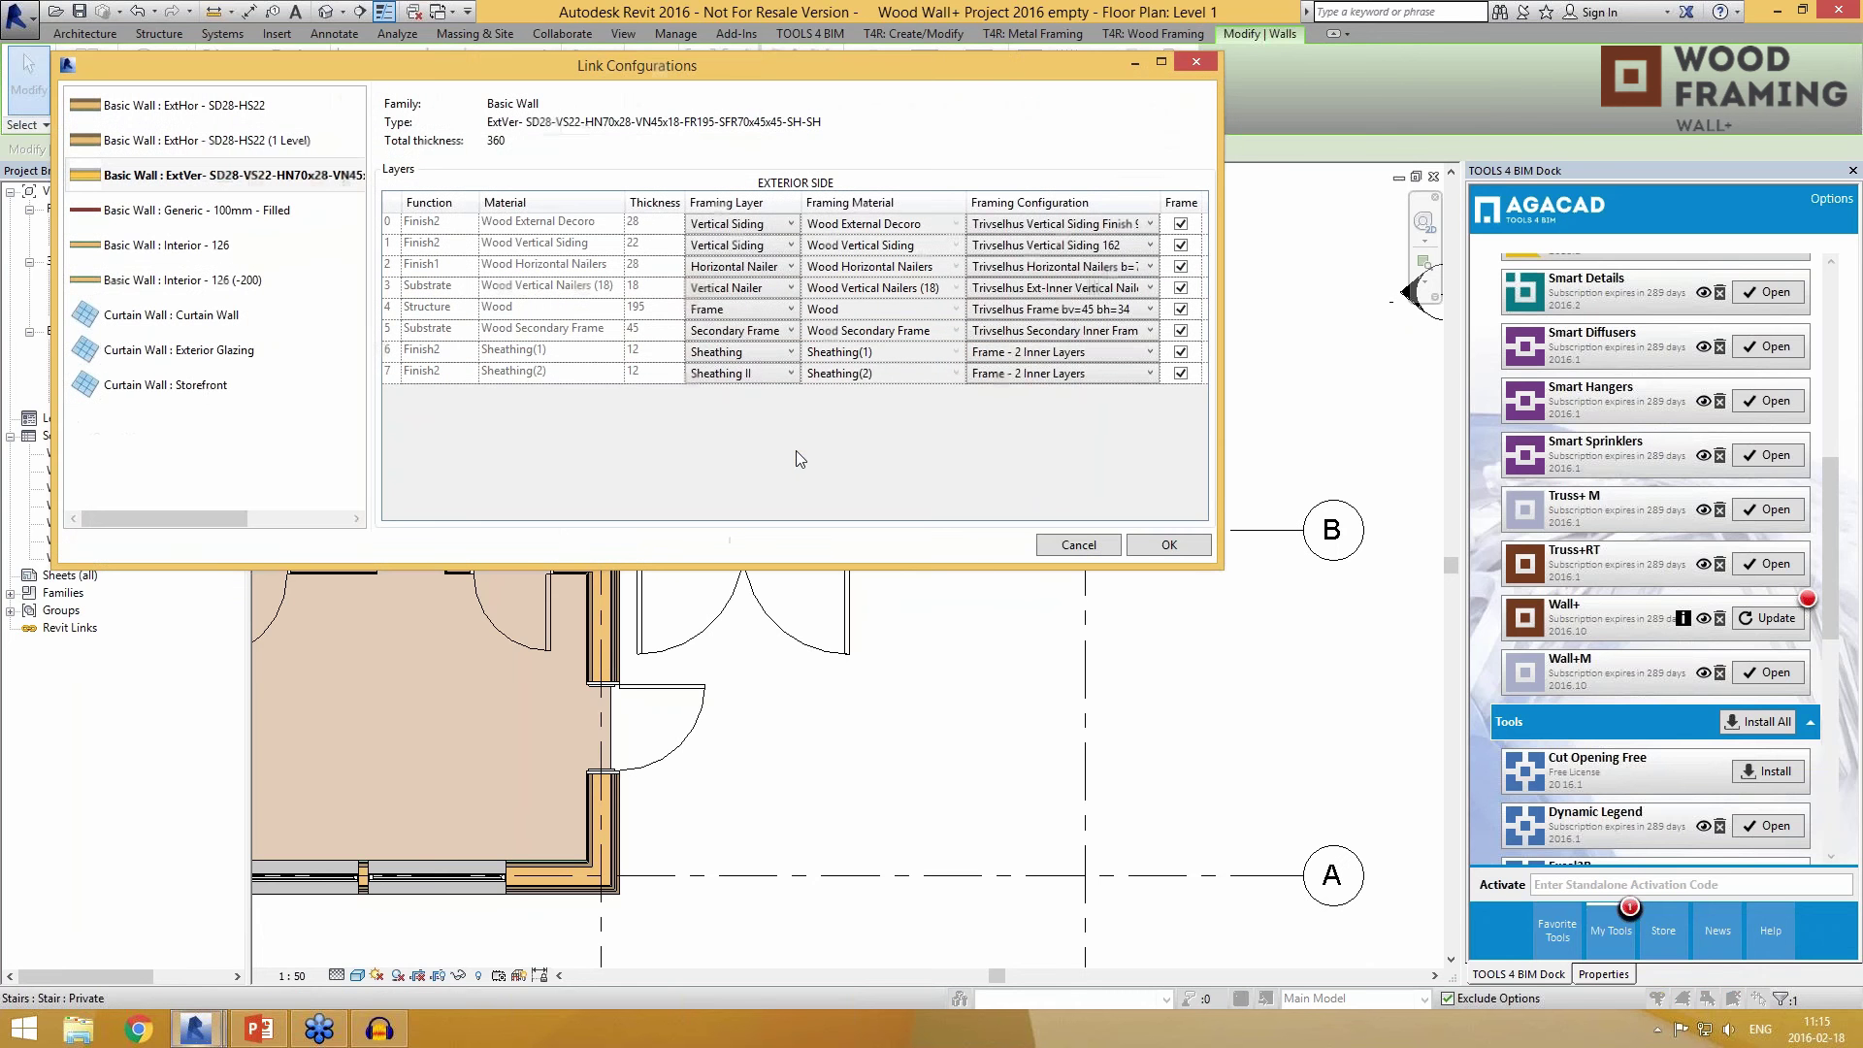
Step: Review the framing layers and configurations linked to the ExtVer wall type's layers, keeping Frame for the Wood structure layer, and accept the links
left_click(719, 316)
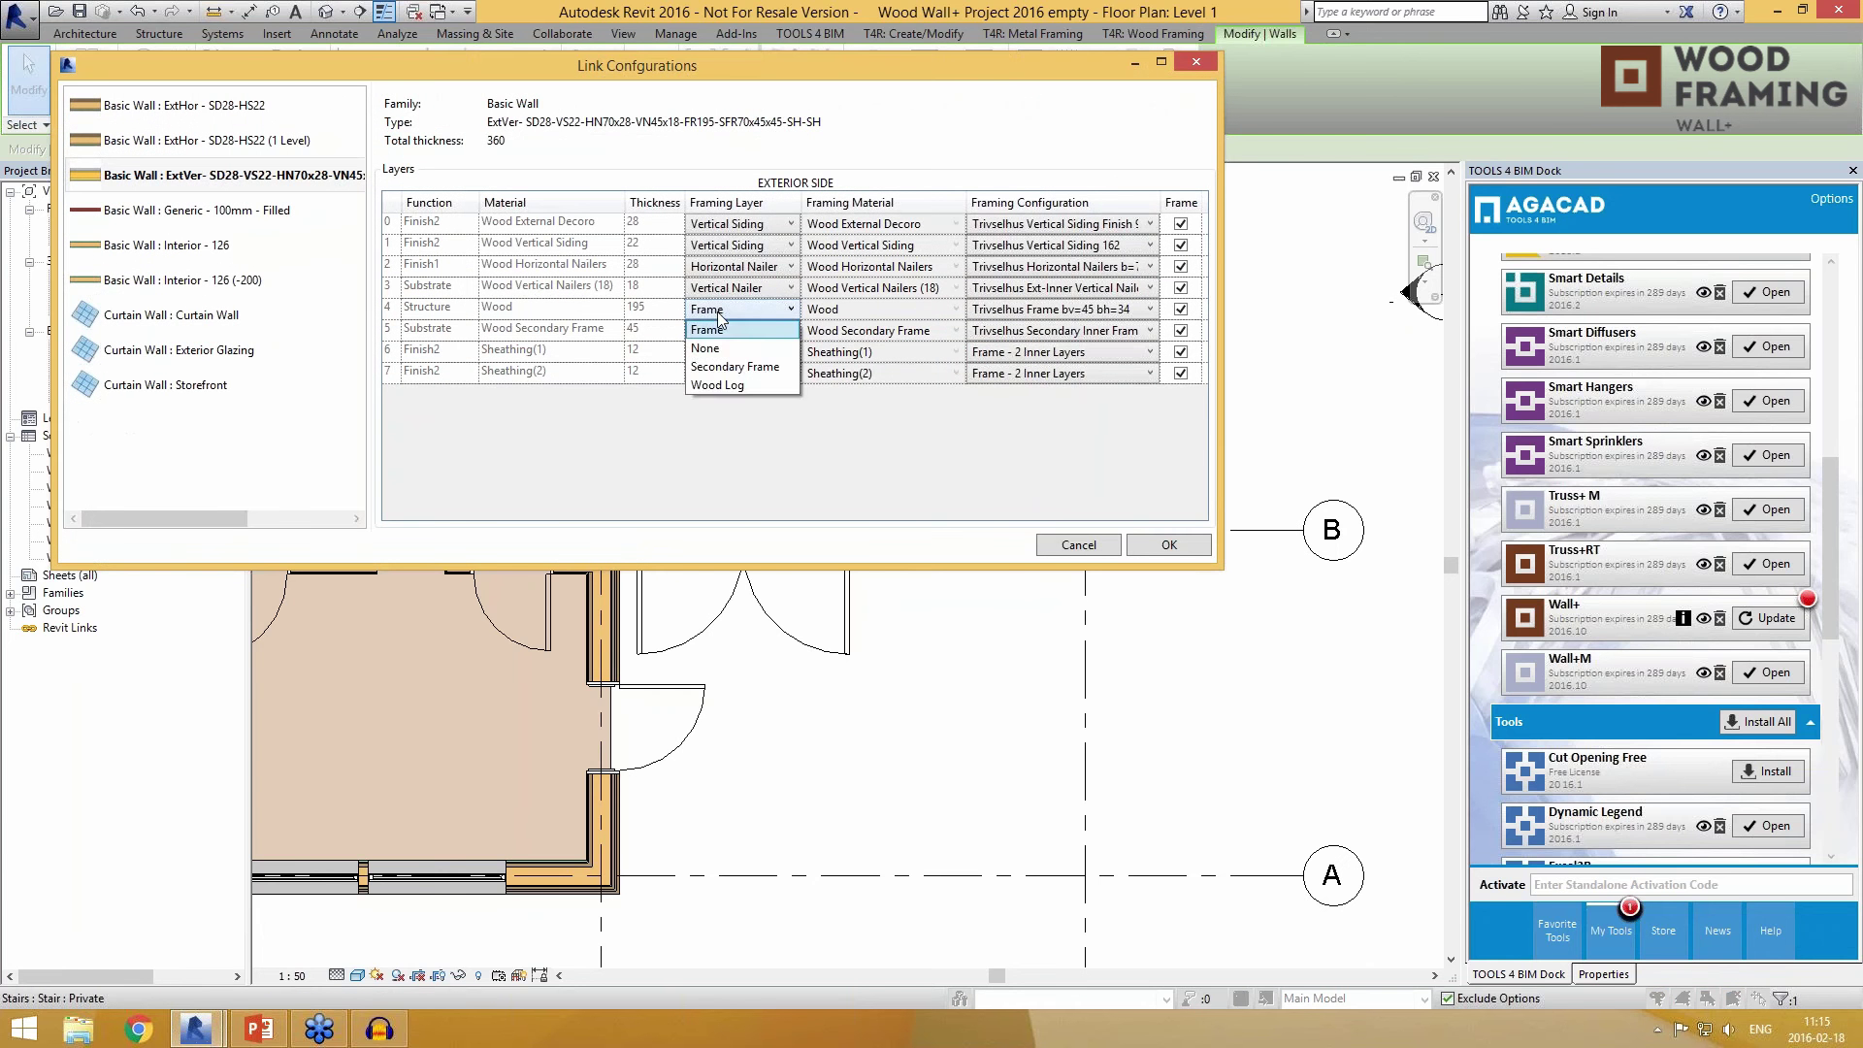
left_click(719, 315)
left_click_drag(992, 67, 926, 604)
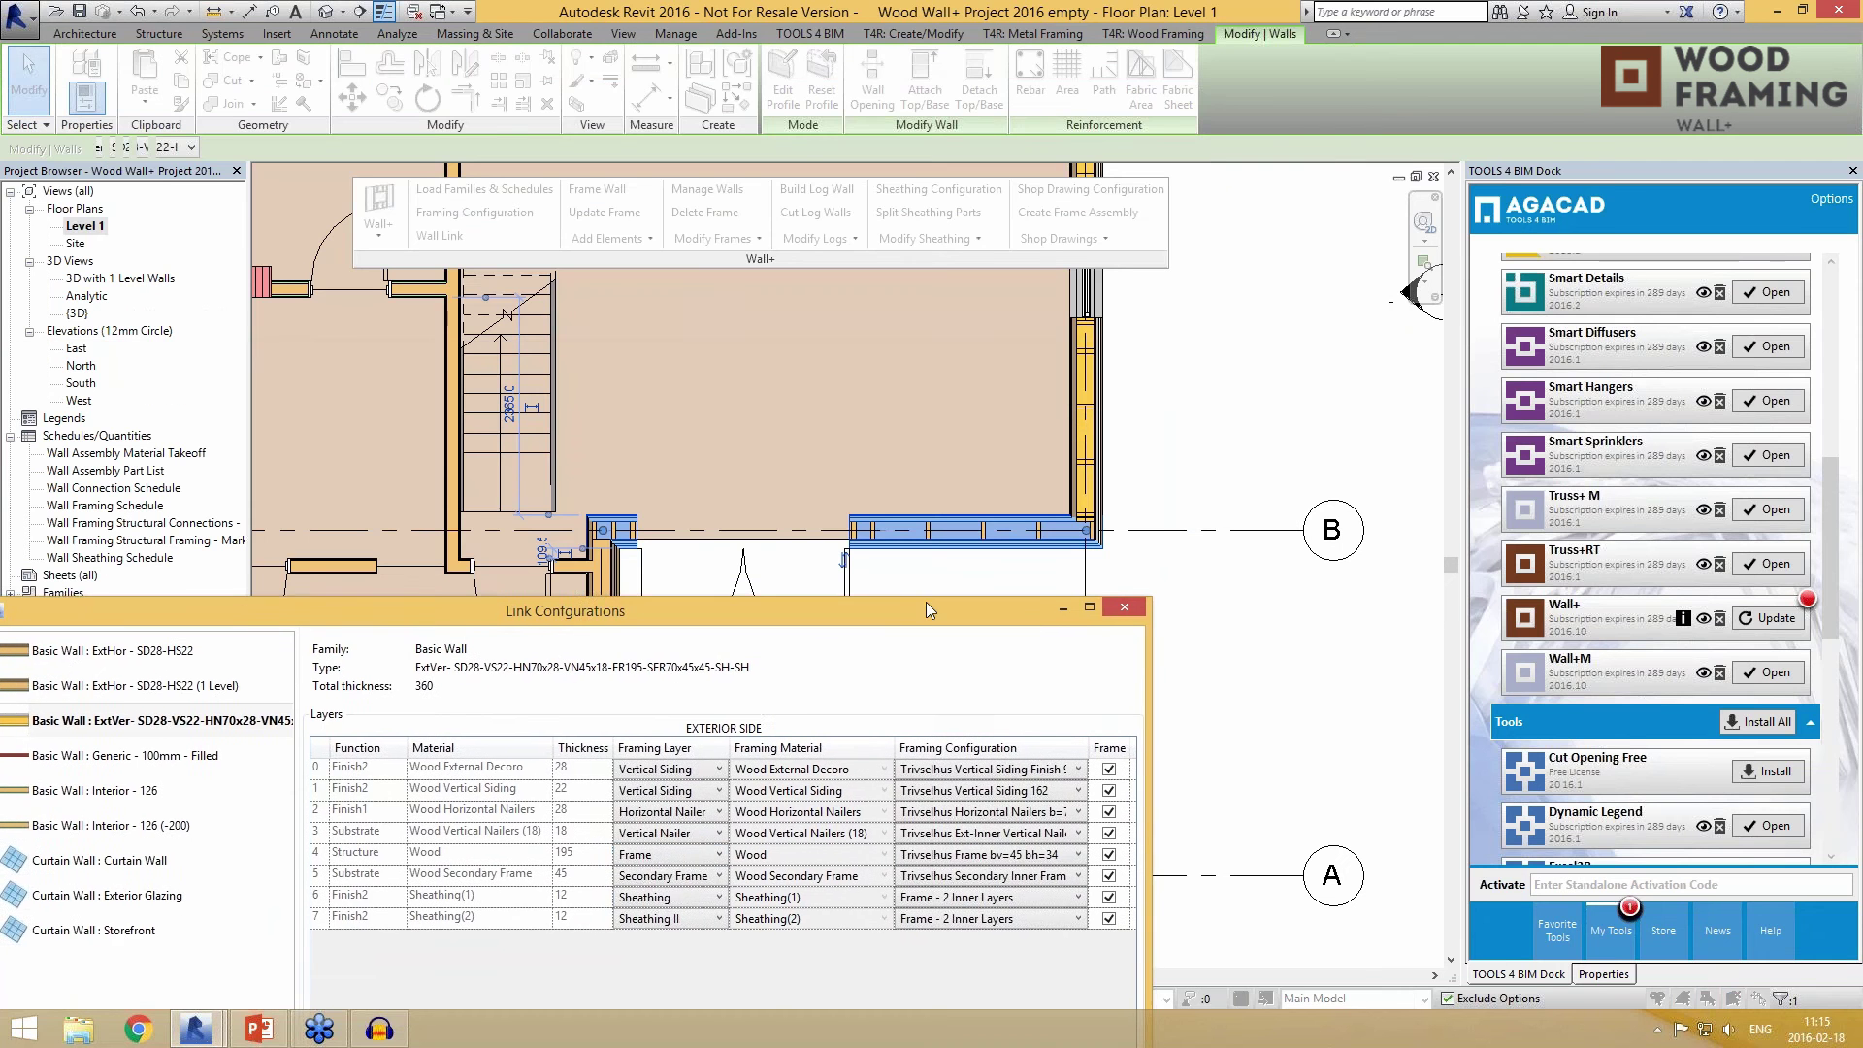
left_click(655, 852)
left_click(655, 852)
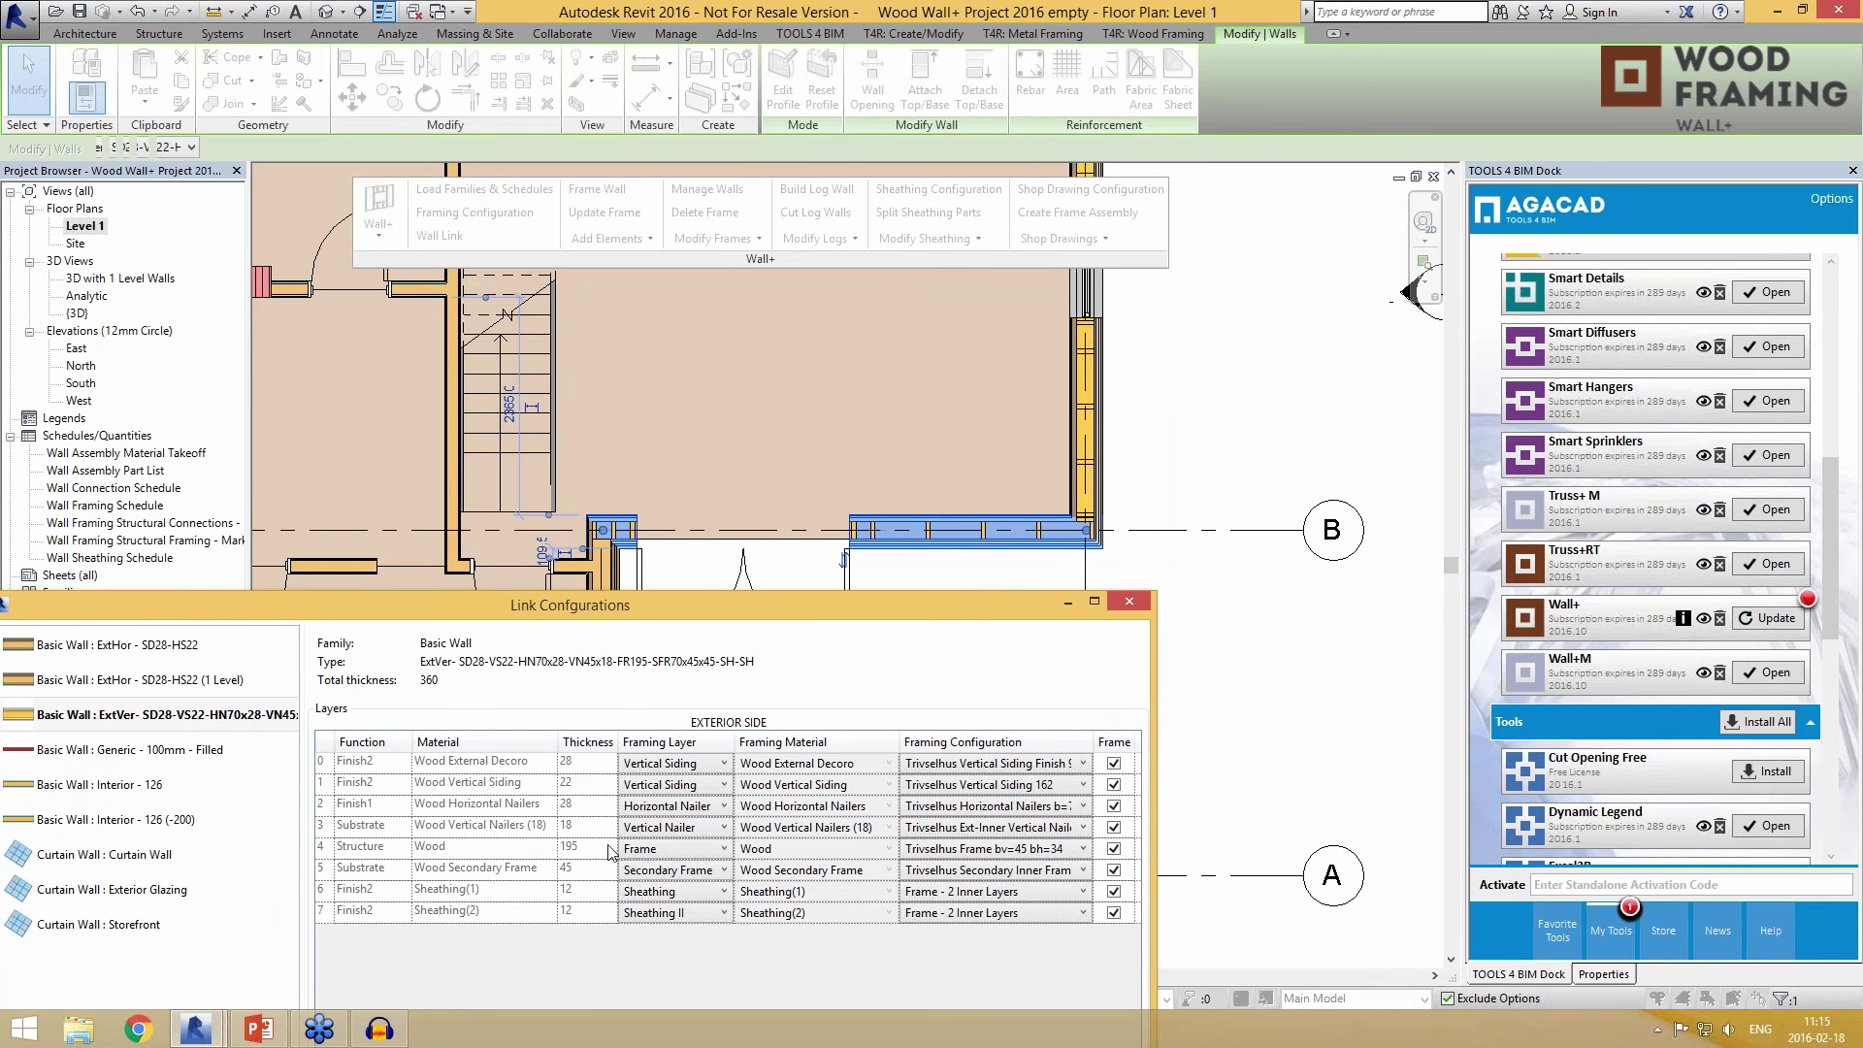
left_click(992, 846)
left_click(985, 867)
left_click_drag(924, 623, 1043, 259)
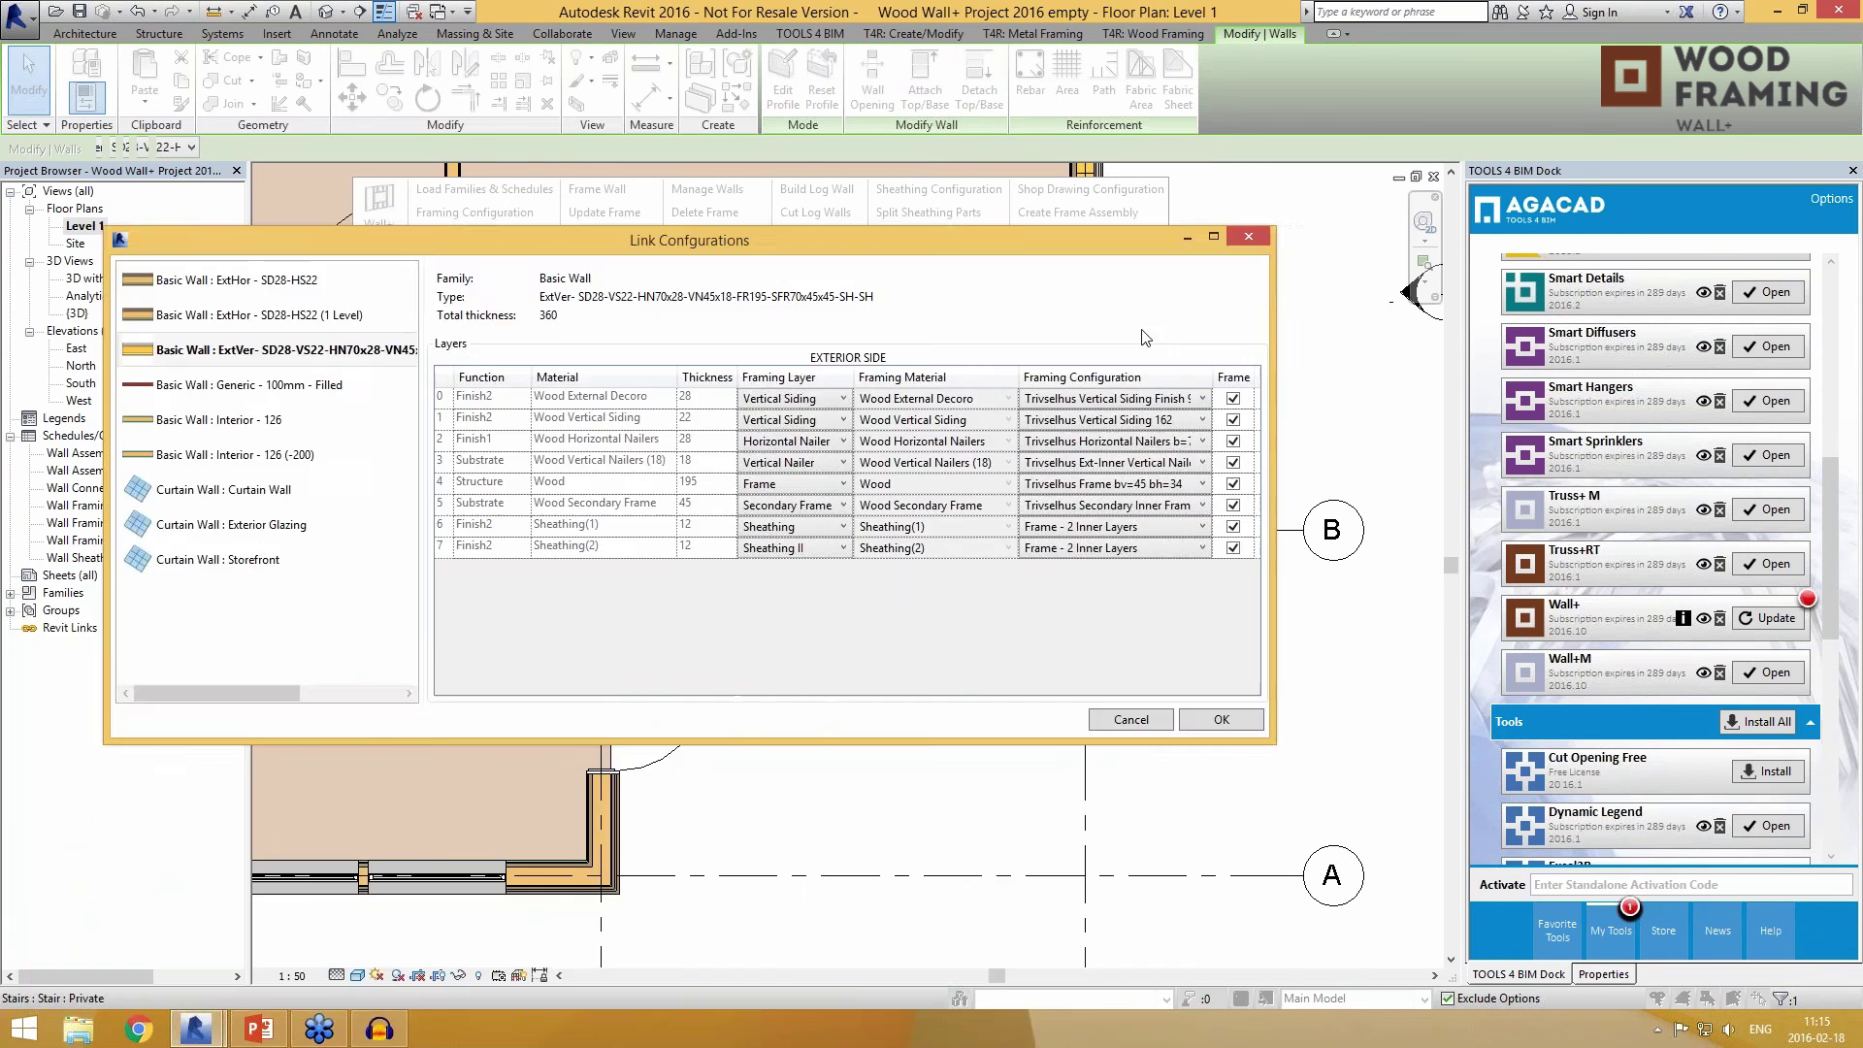
left_click(1259, 730)
Step: Select the three connected exterior walls around the terrace corner and add frame elements to them with Wall+
scroll(1152, 653, "down", 3)
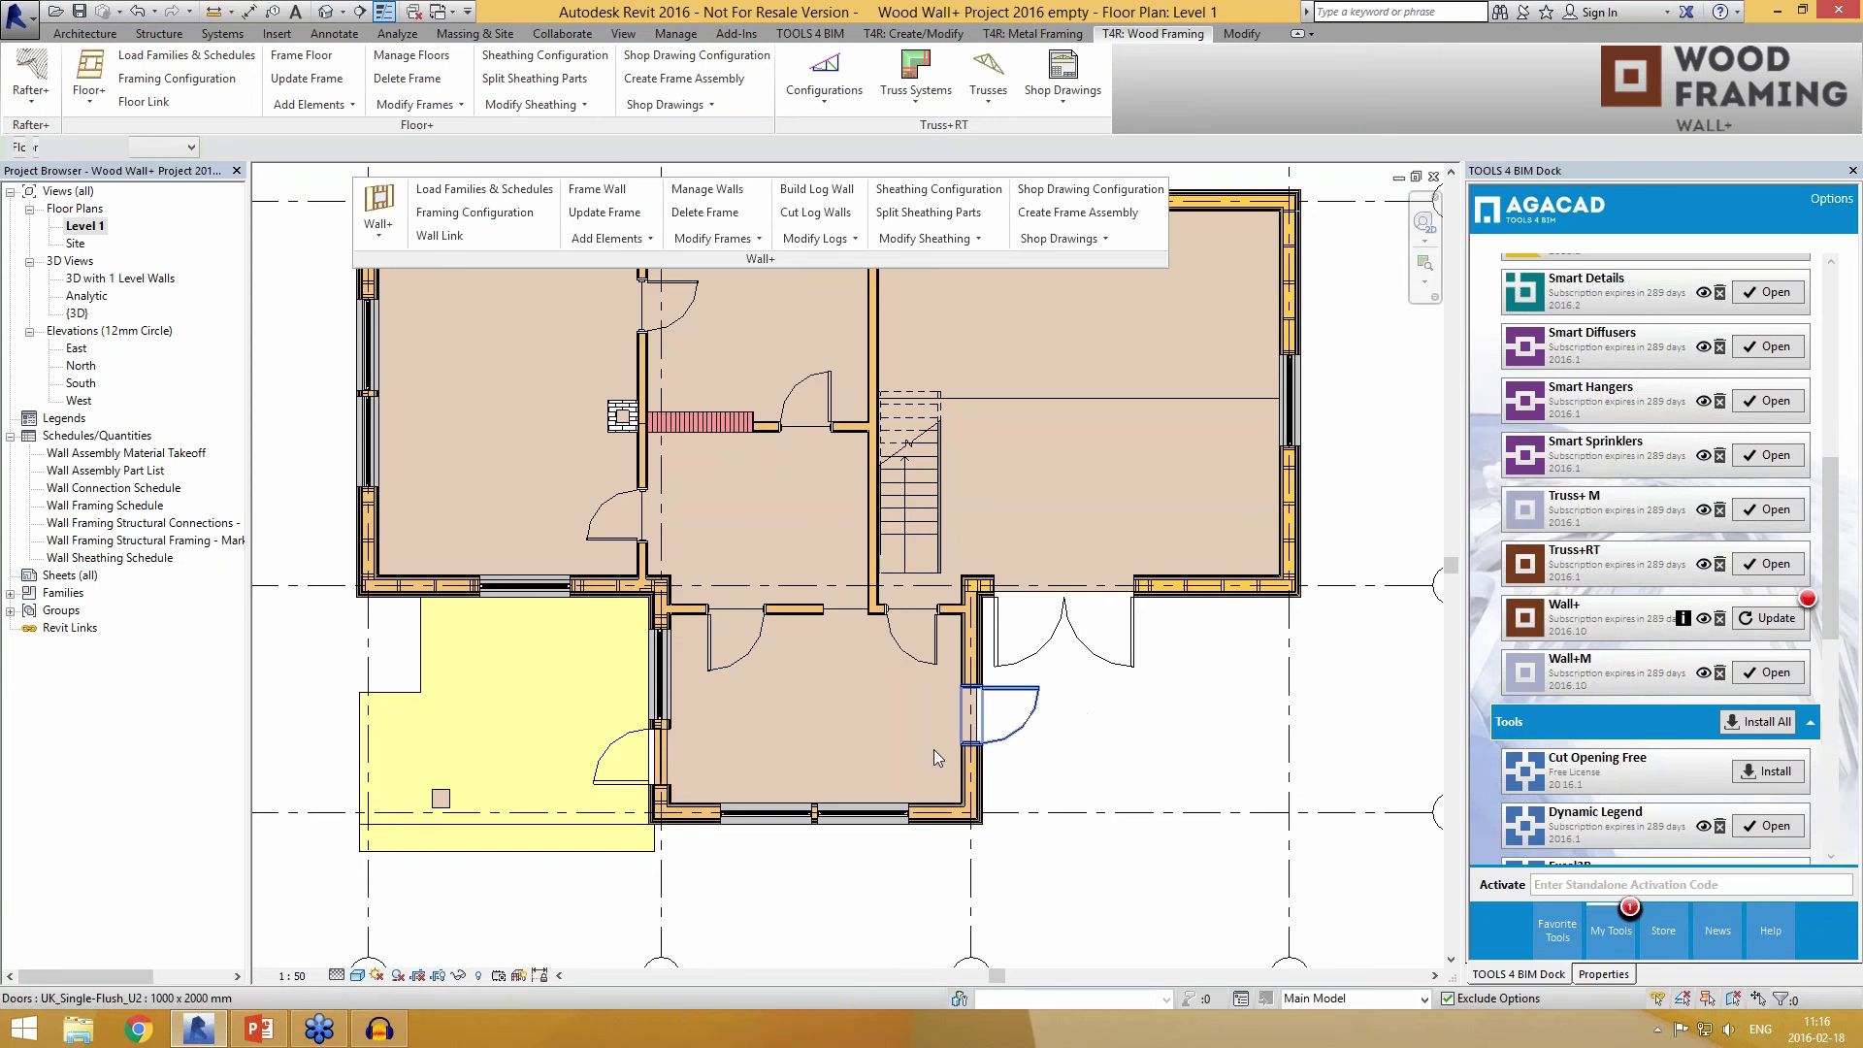
left_click(389, 610)
scroll(393, 609, "up", 2)
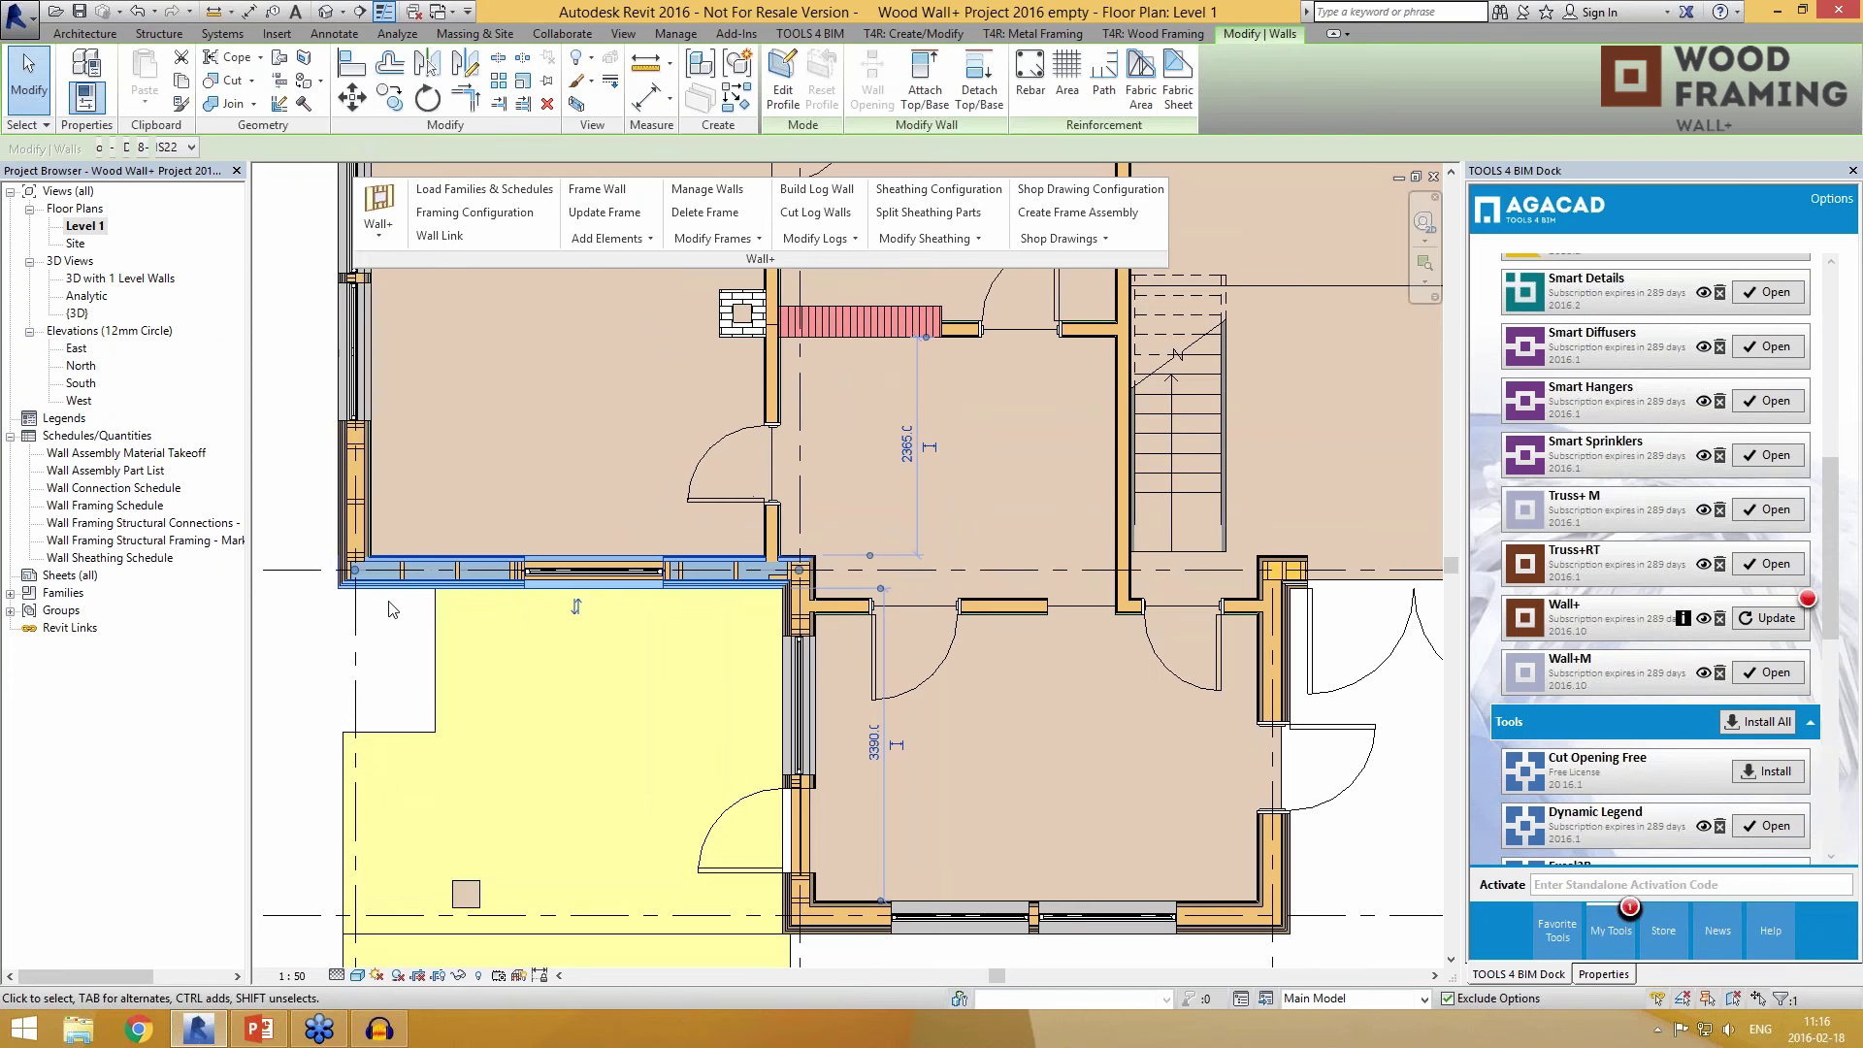
left_click(365, 529, "ctrl")
left_click(794, 622, "ctrl")
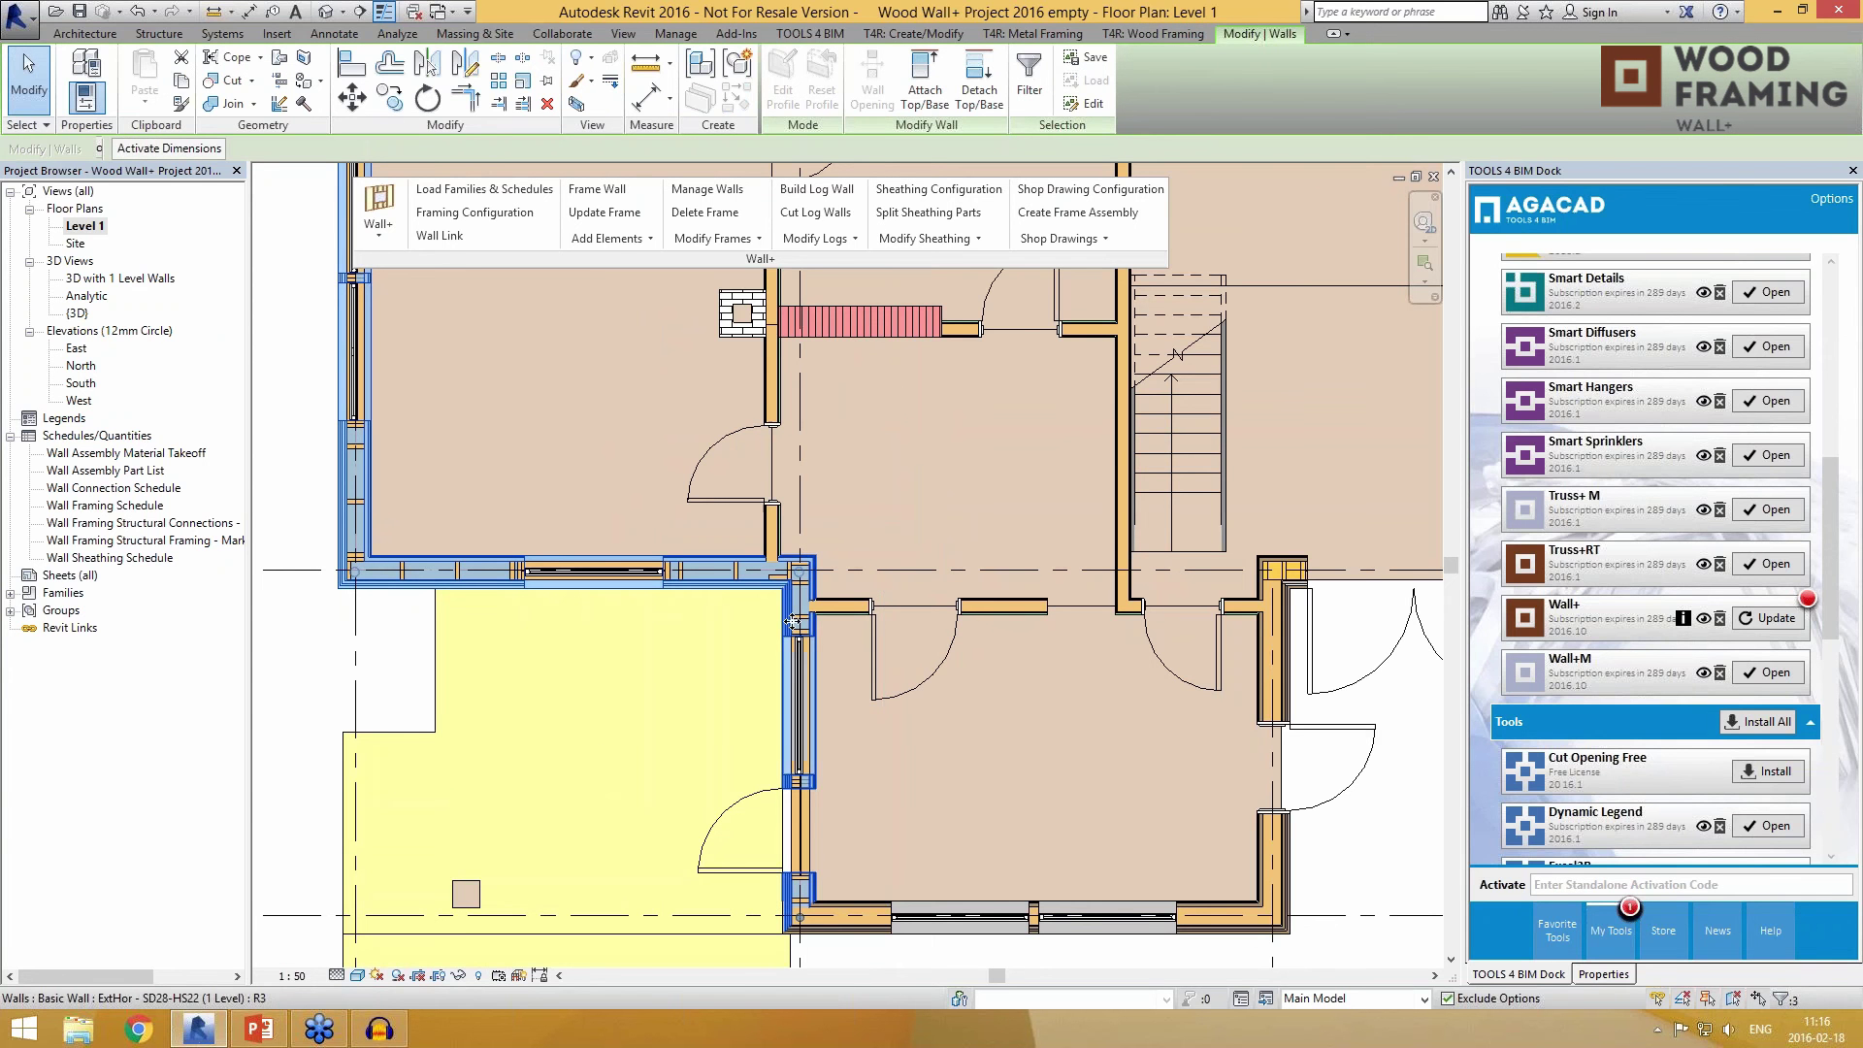
left_click(609, 238)
left_click(619, 260)
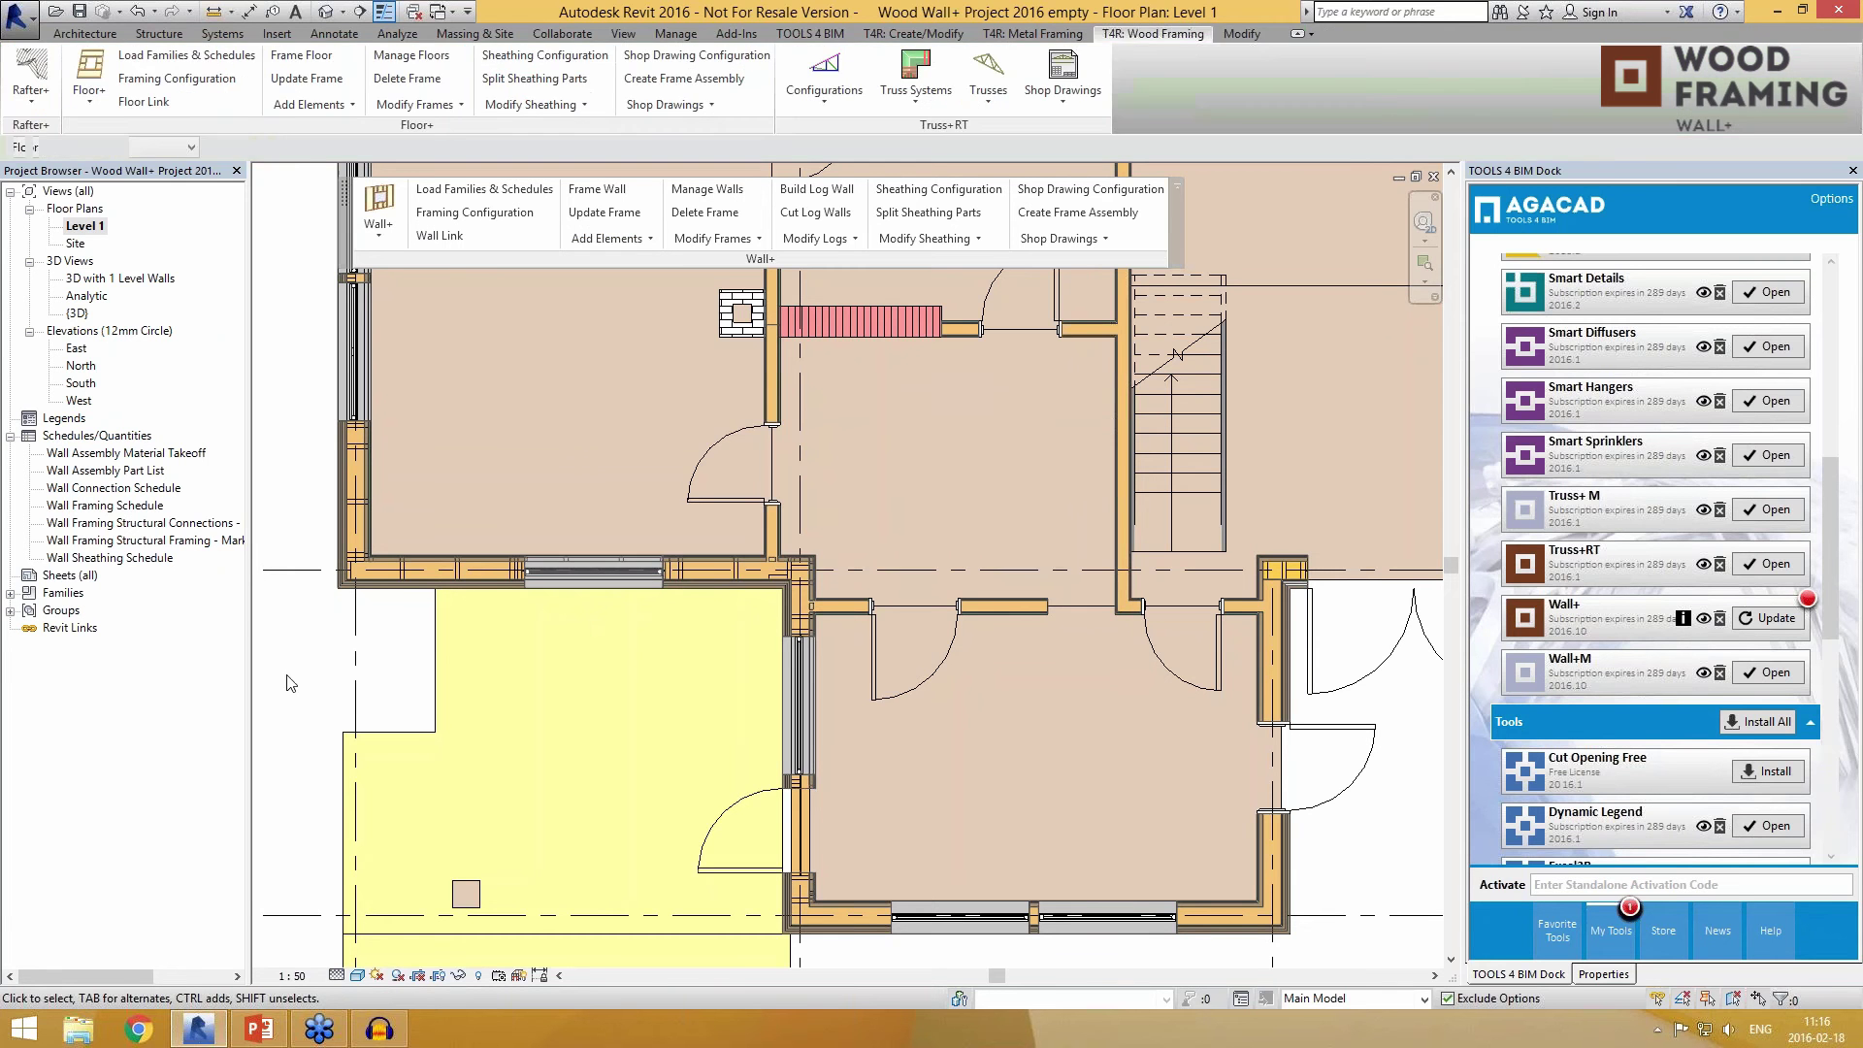
Step: Look over the frame modification commands, including Allign Studs with Main Frame
scroll(398, 580, "up", 3)
scroll(466, 597, "up", 2)
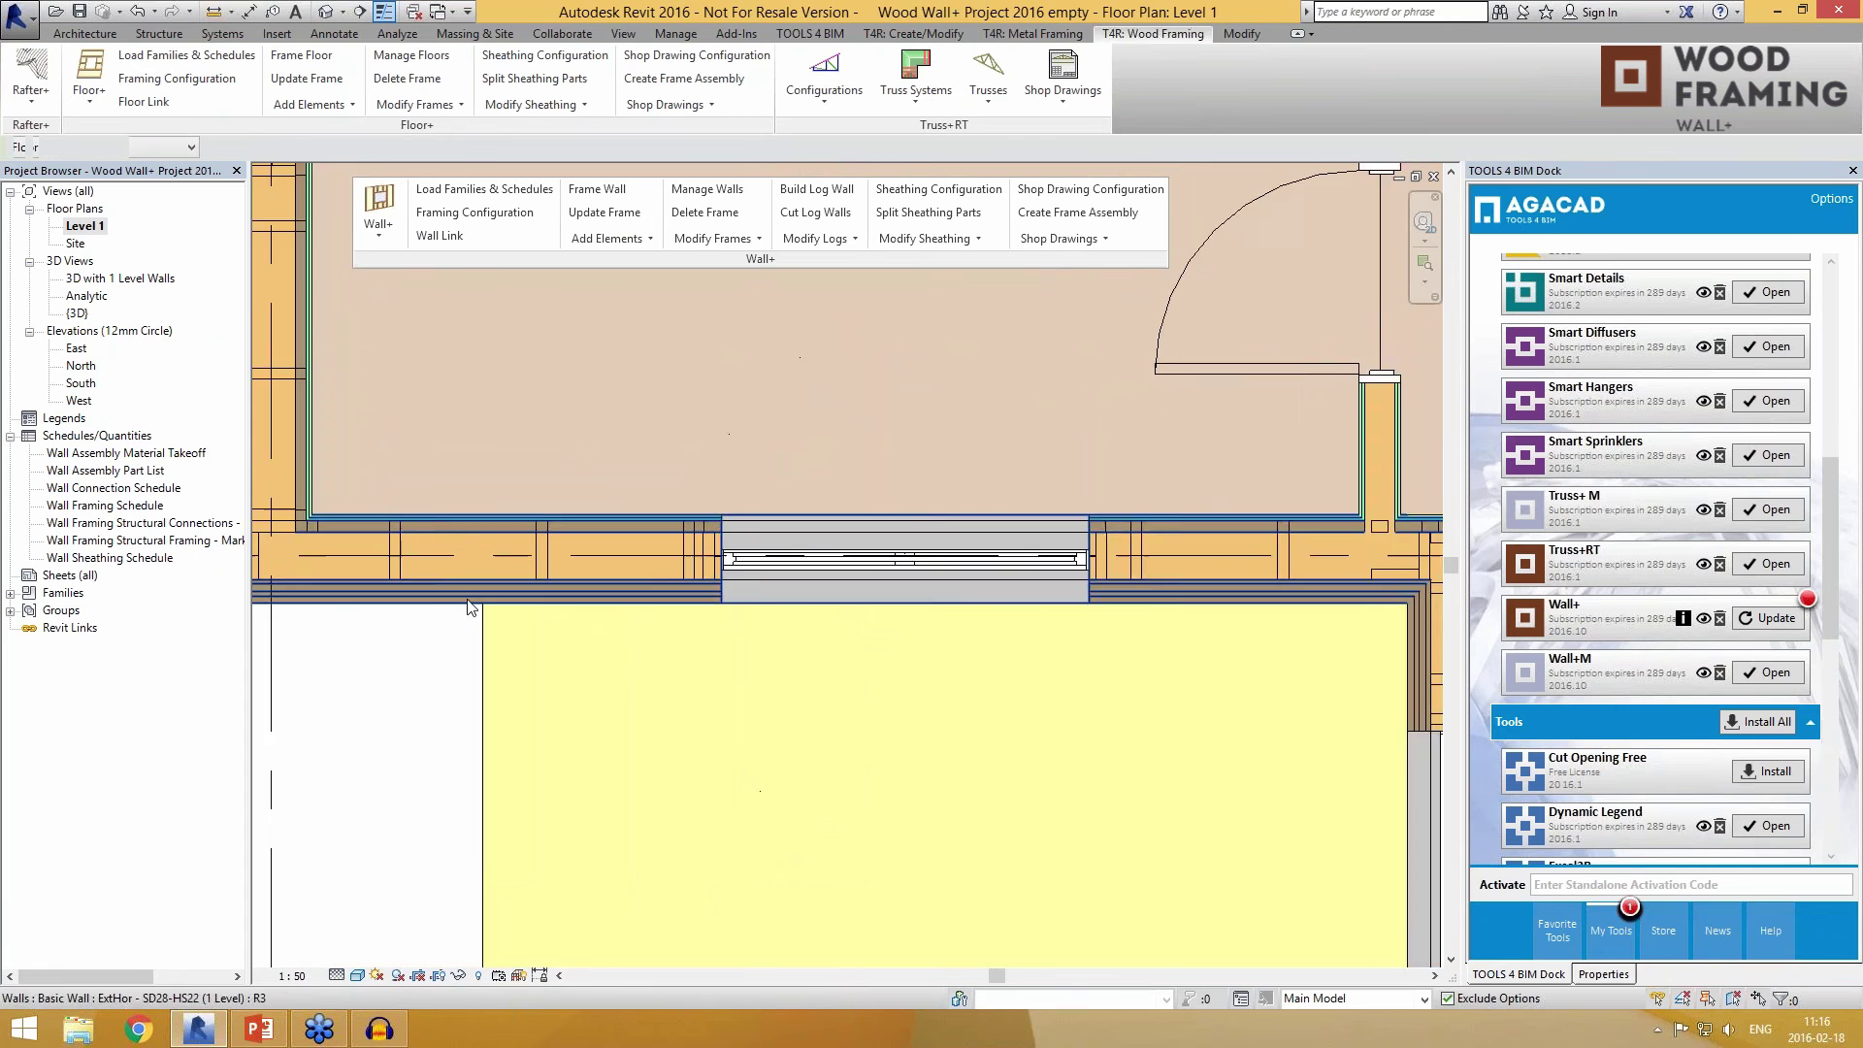
left_click(715, 238)
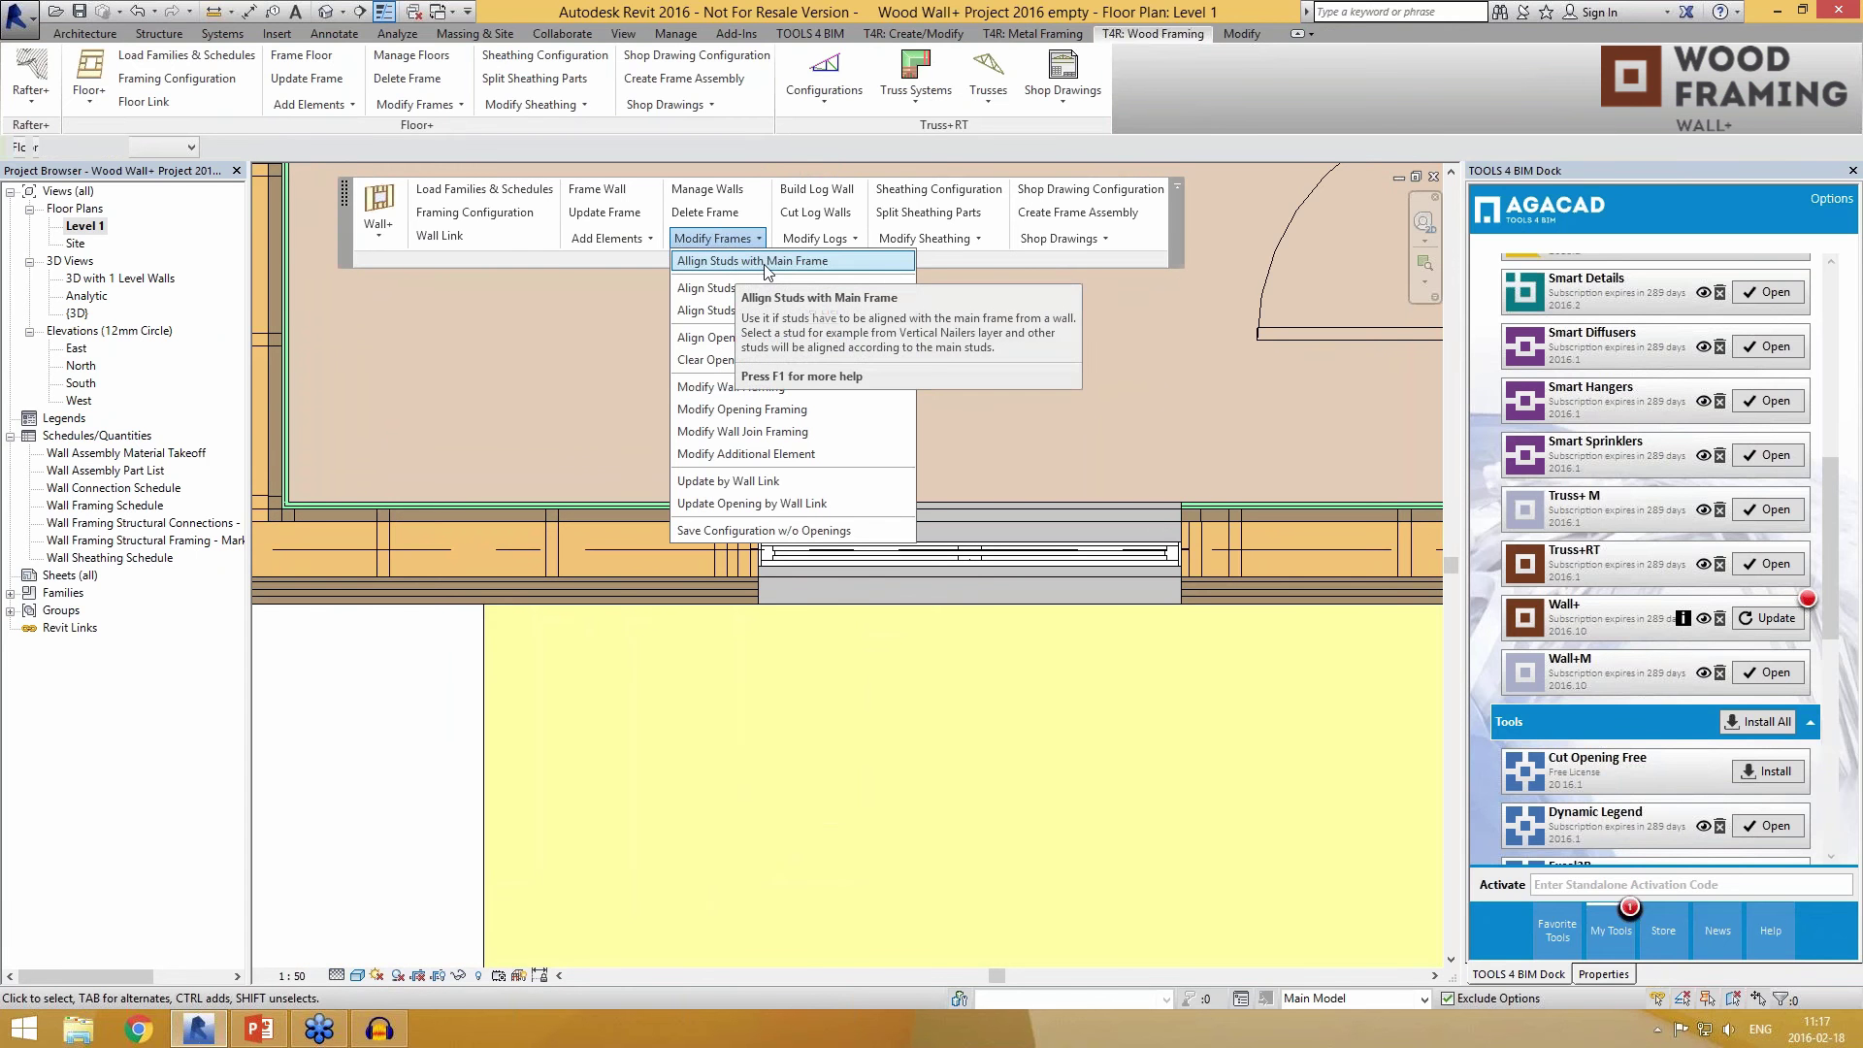
left_click(730, 262)
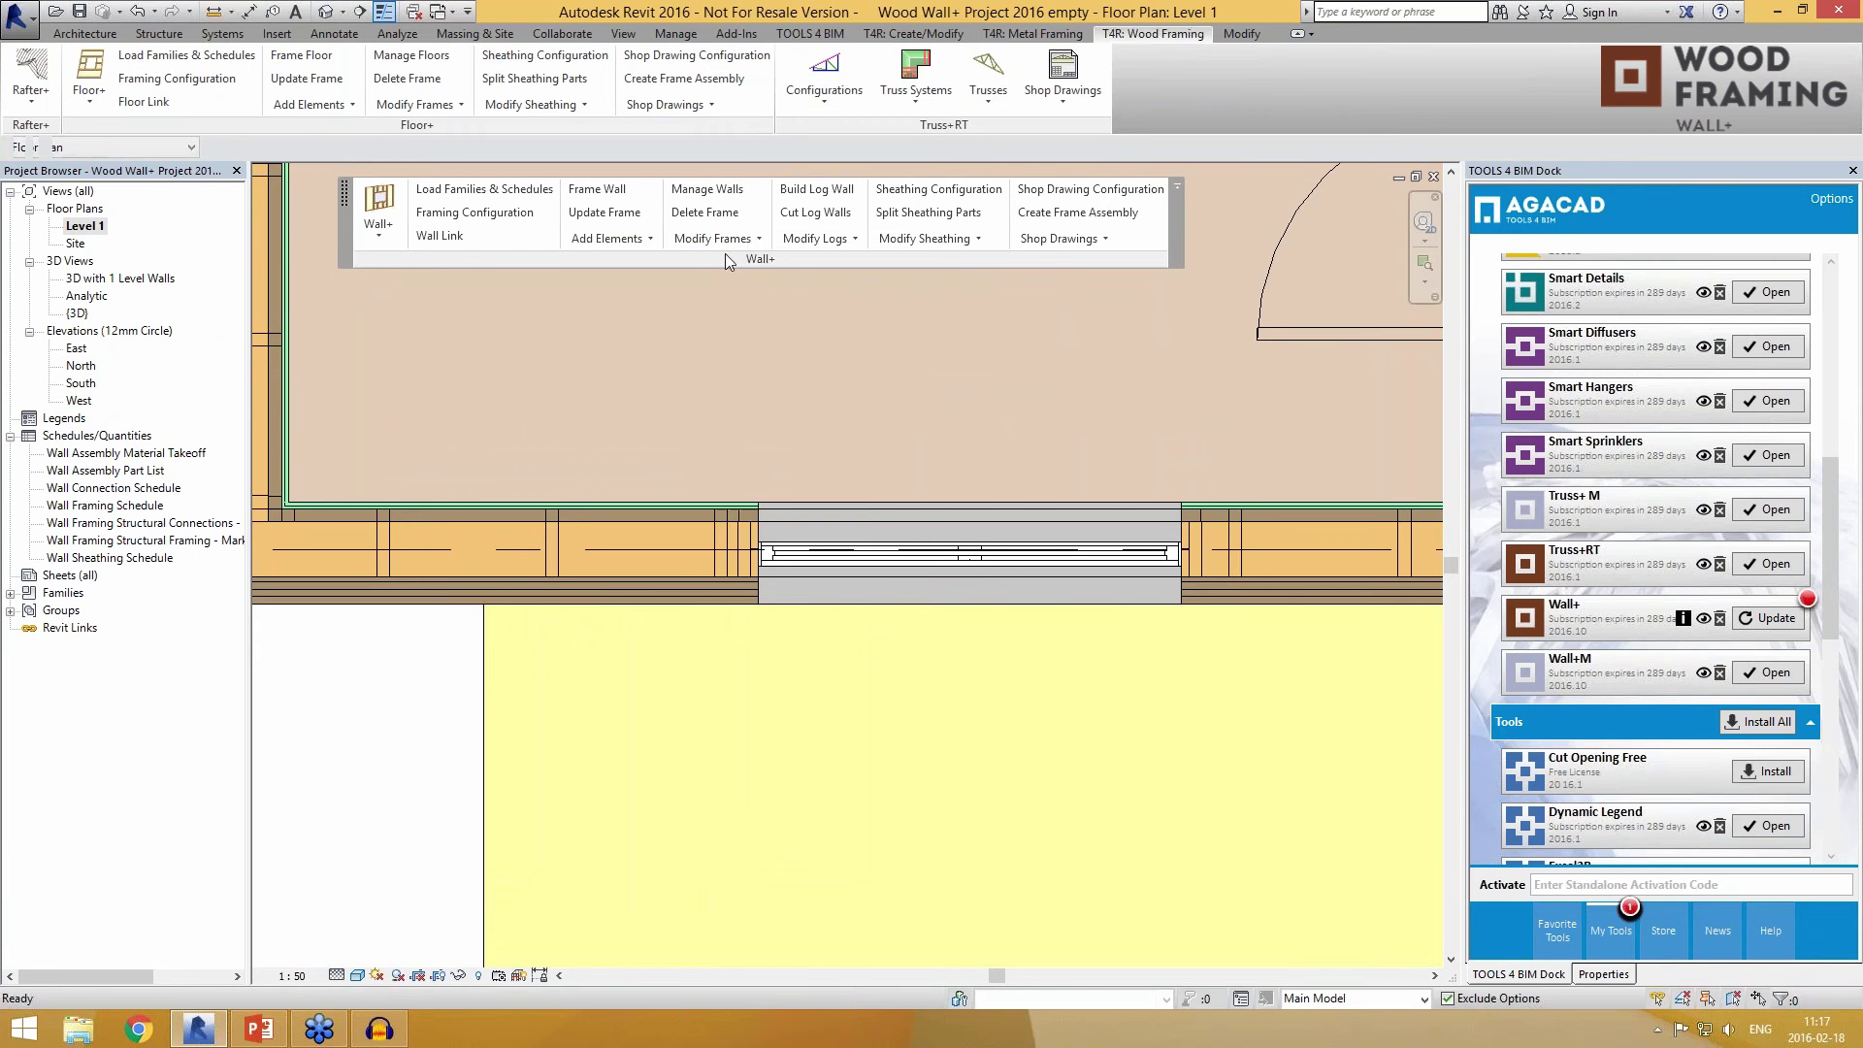
left_click(724, 245)
left_click(735, 244)
Step: Inspect the stud positions in the terrace wall beside the window, selecting one framing member to check its placement
scroll(638, 729, "down", 2)
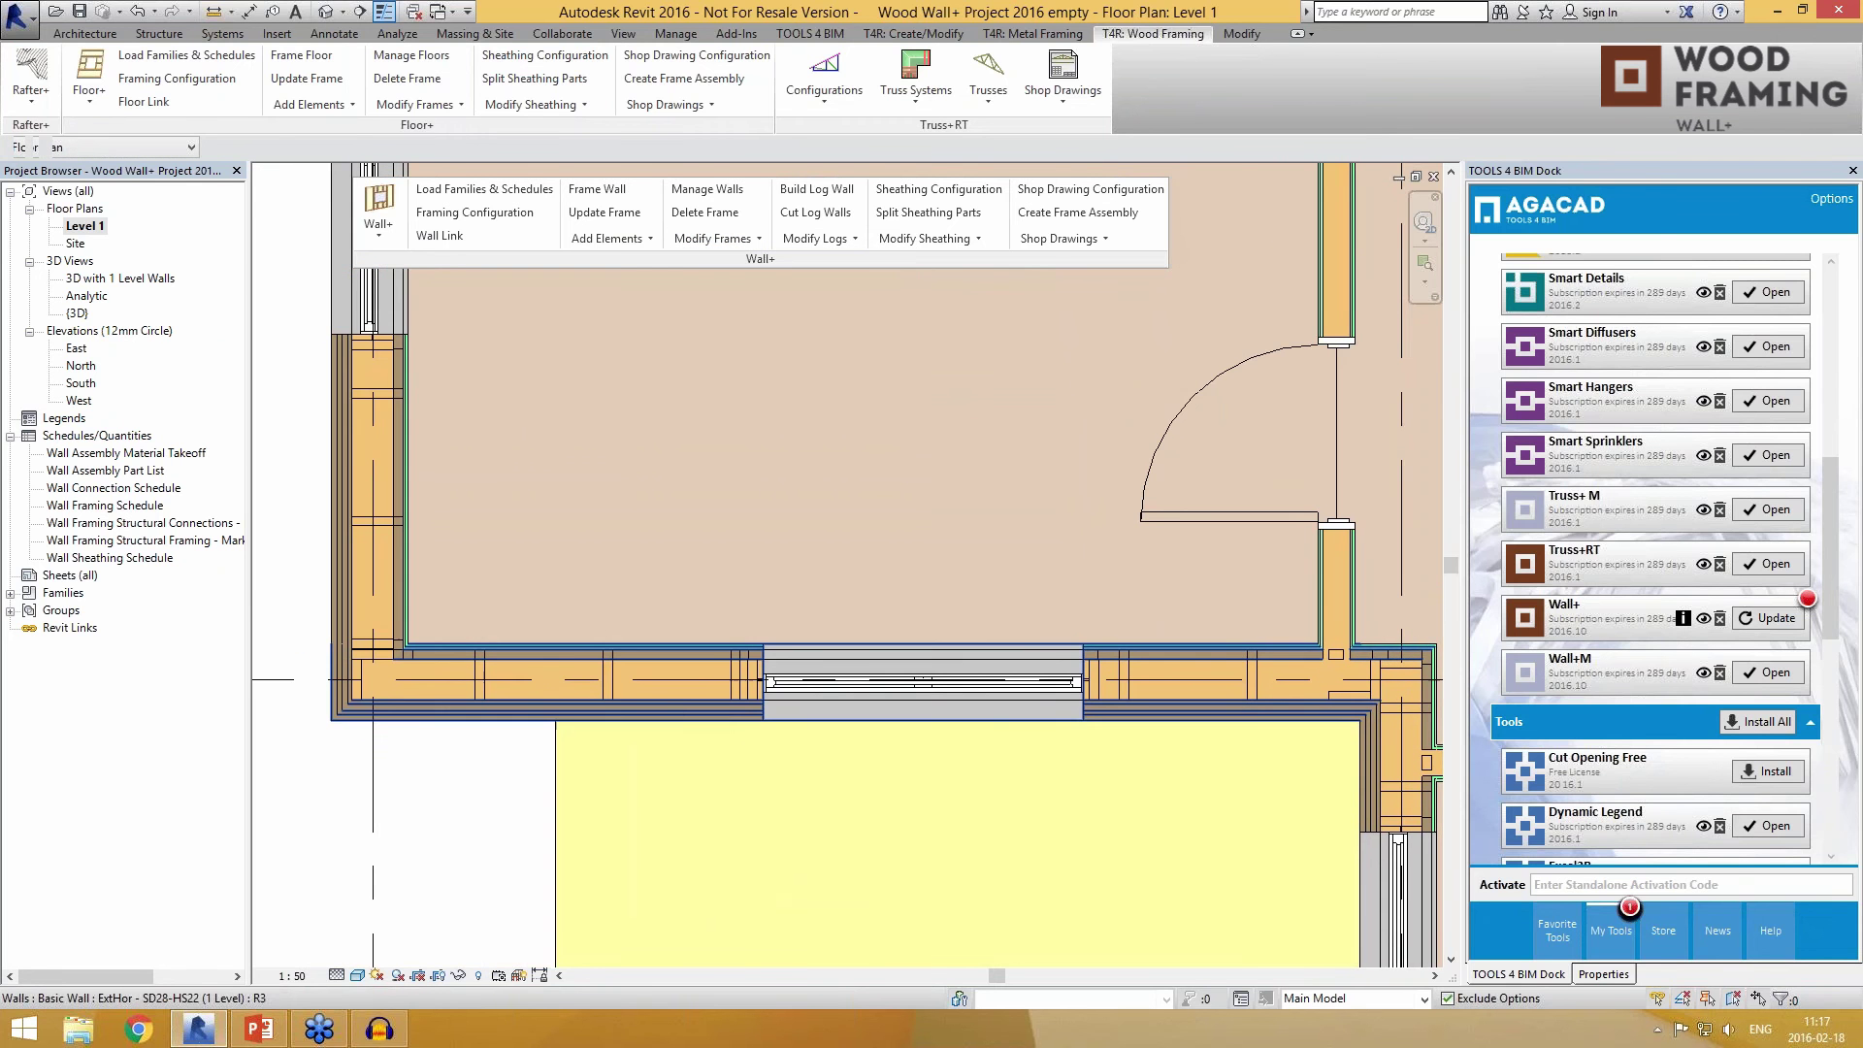
scroll(606, 654, "up", 2)
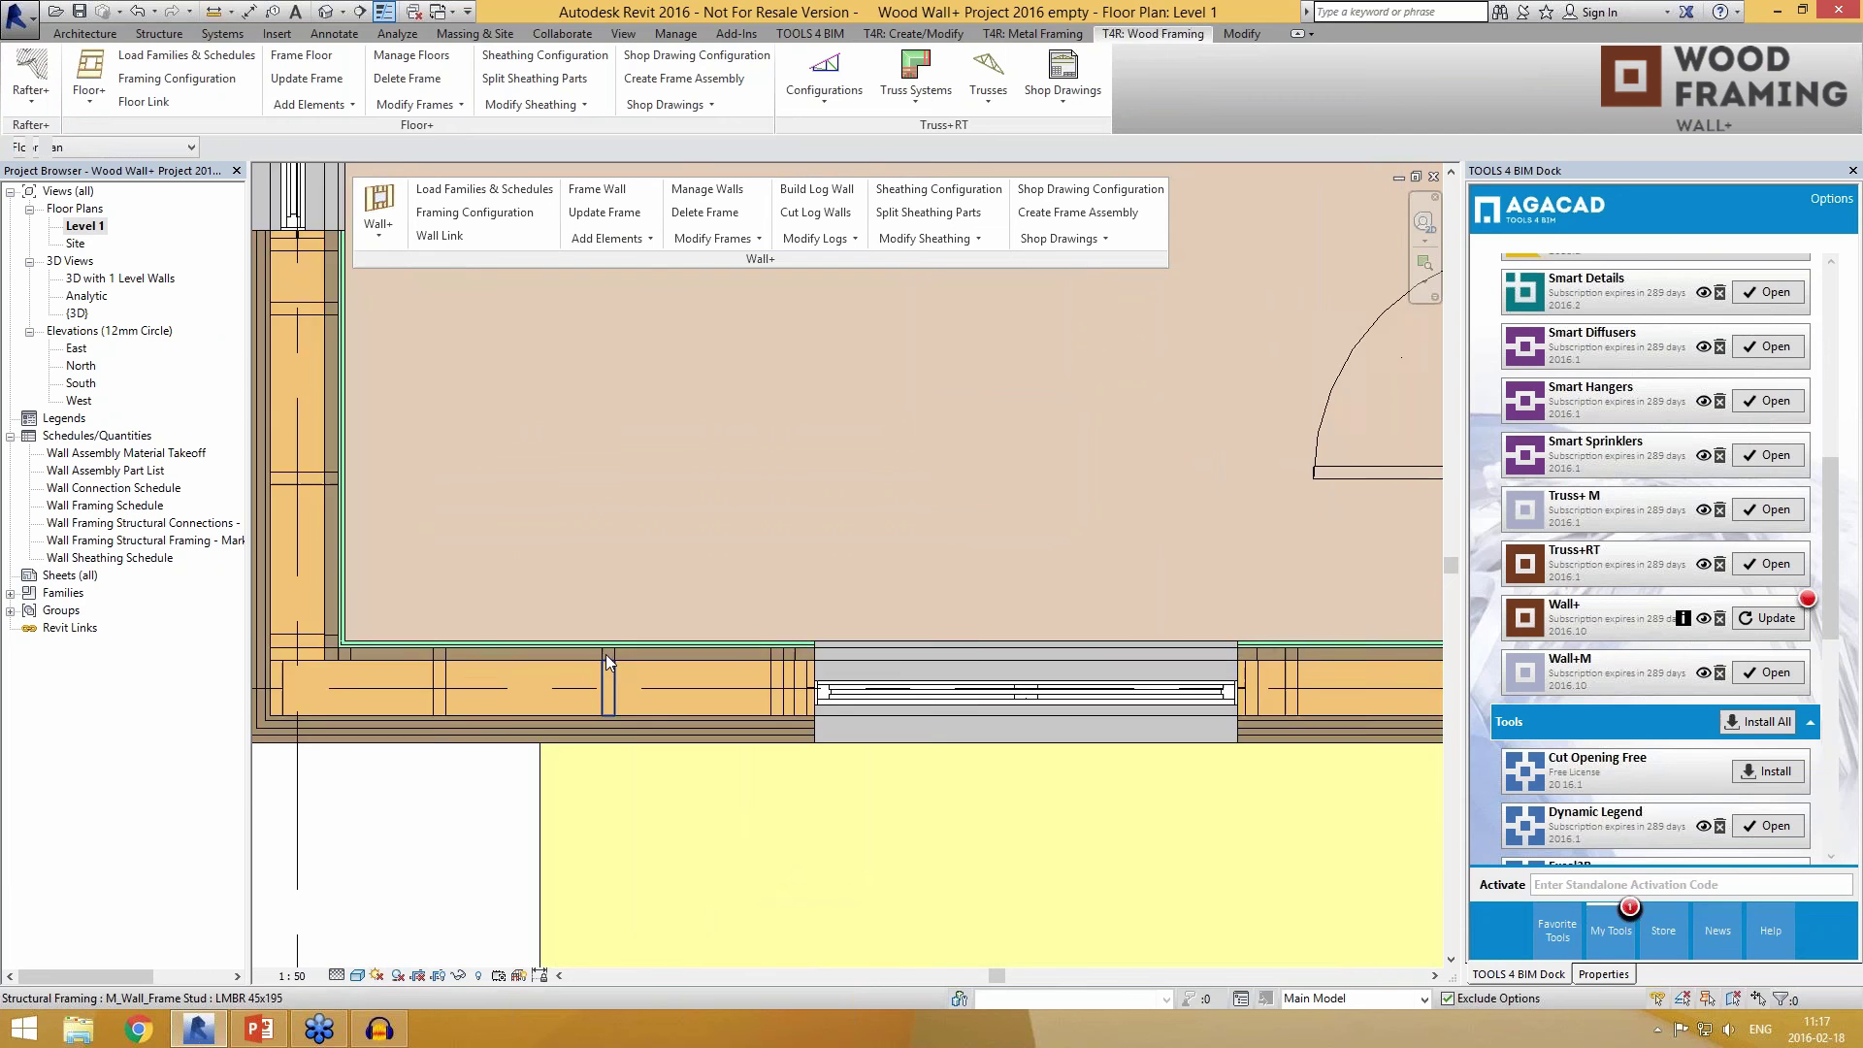
left_click(623, 654)
scroll(621, 654, "down", 2)
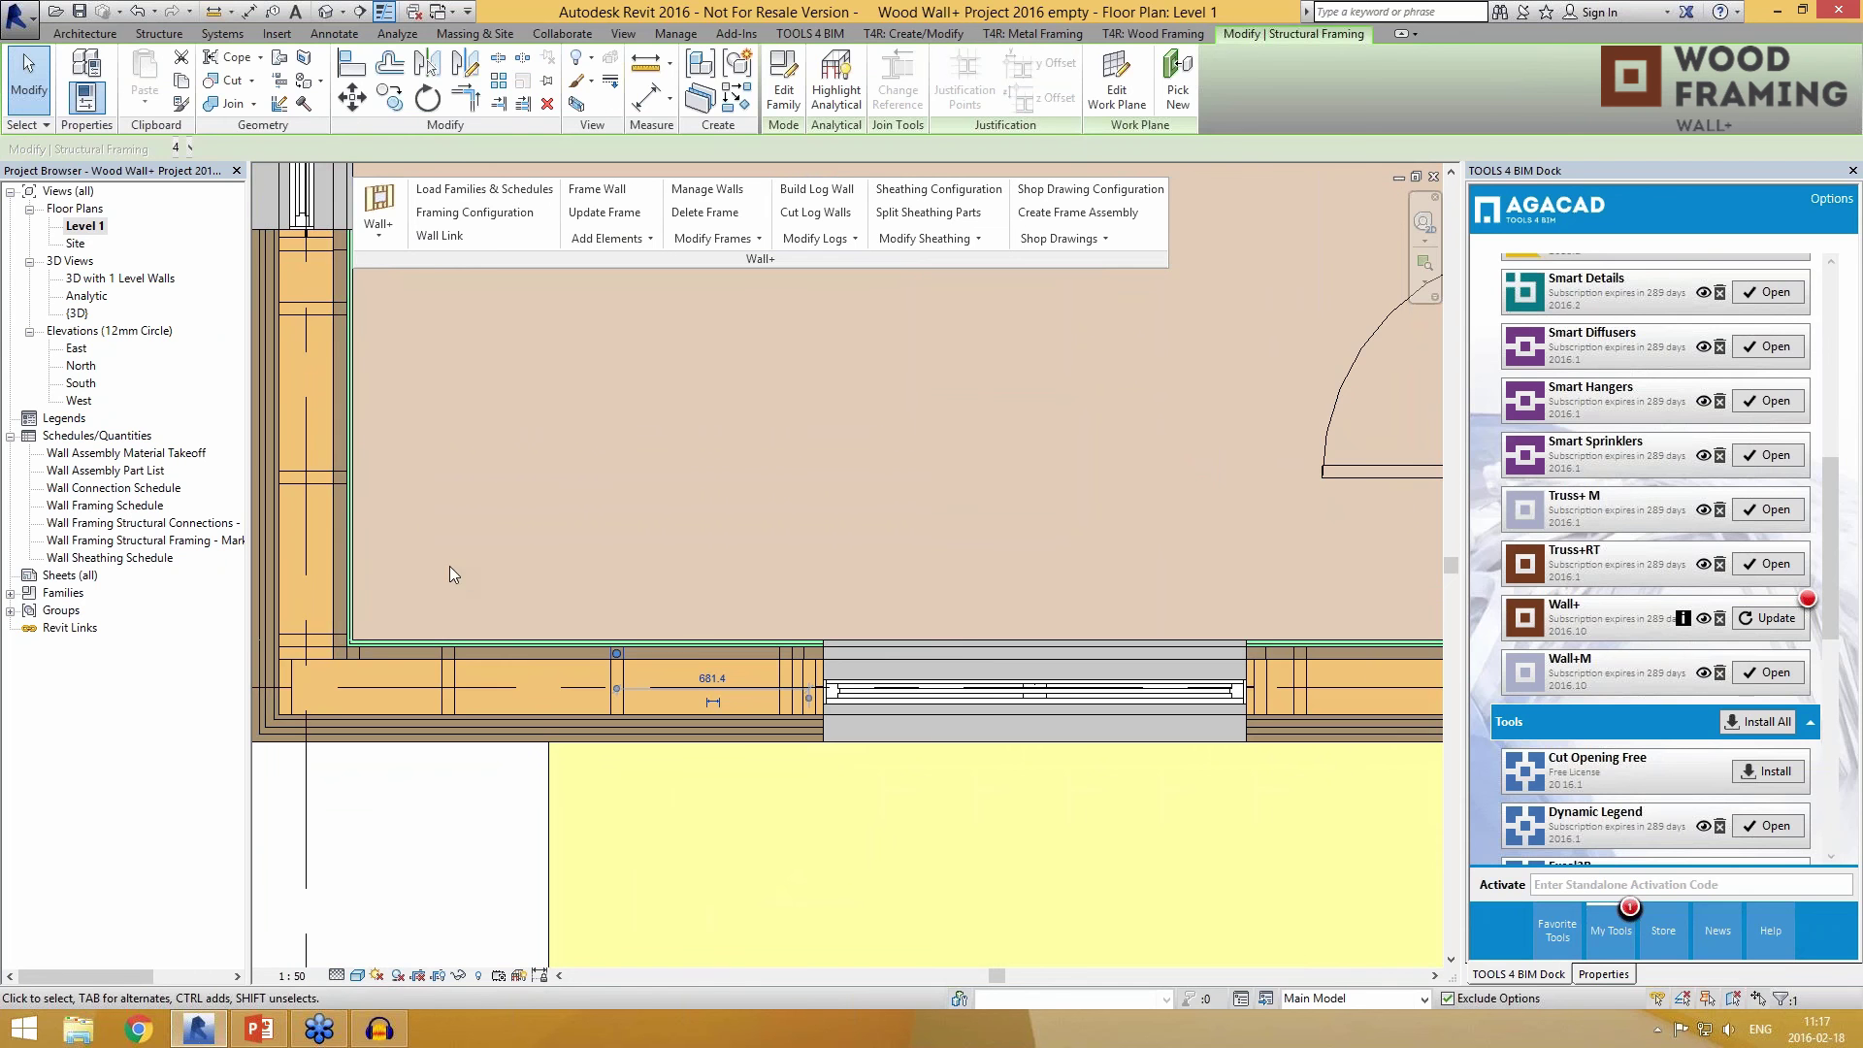
scroll(468, 567, "down", 2)
left_click(486, 570)
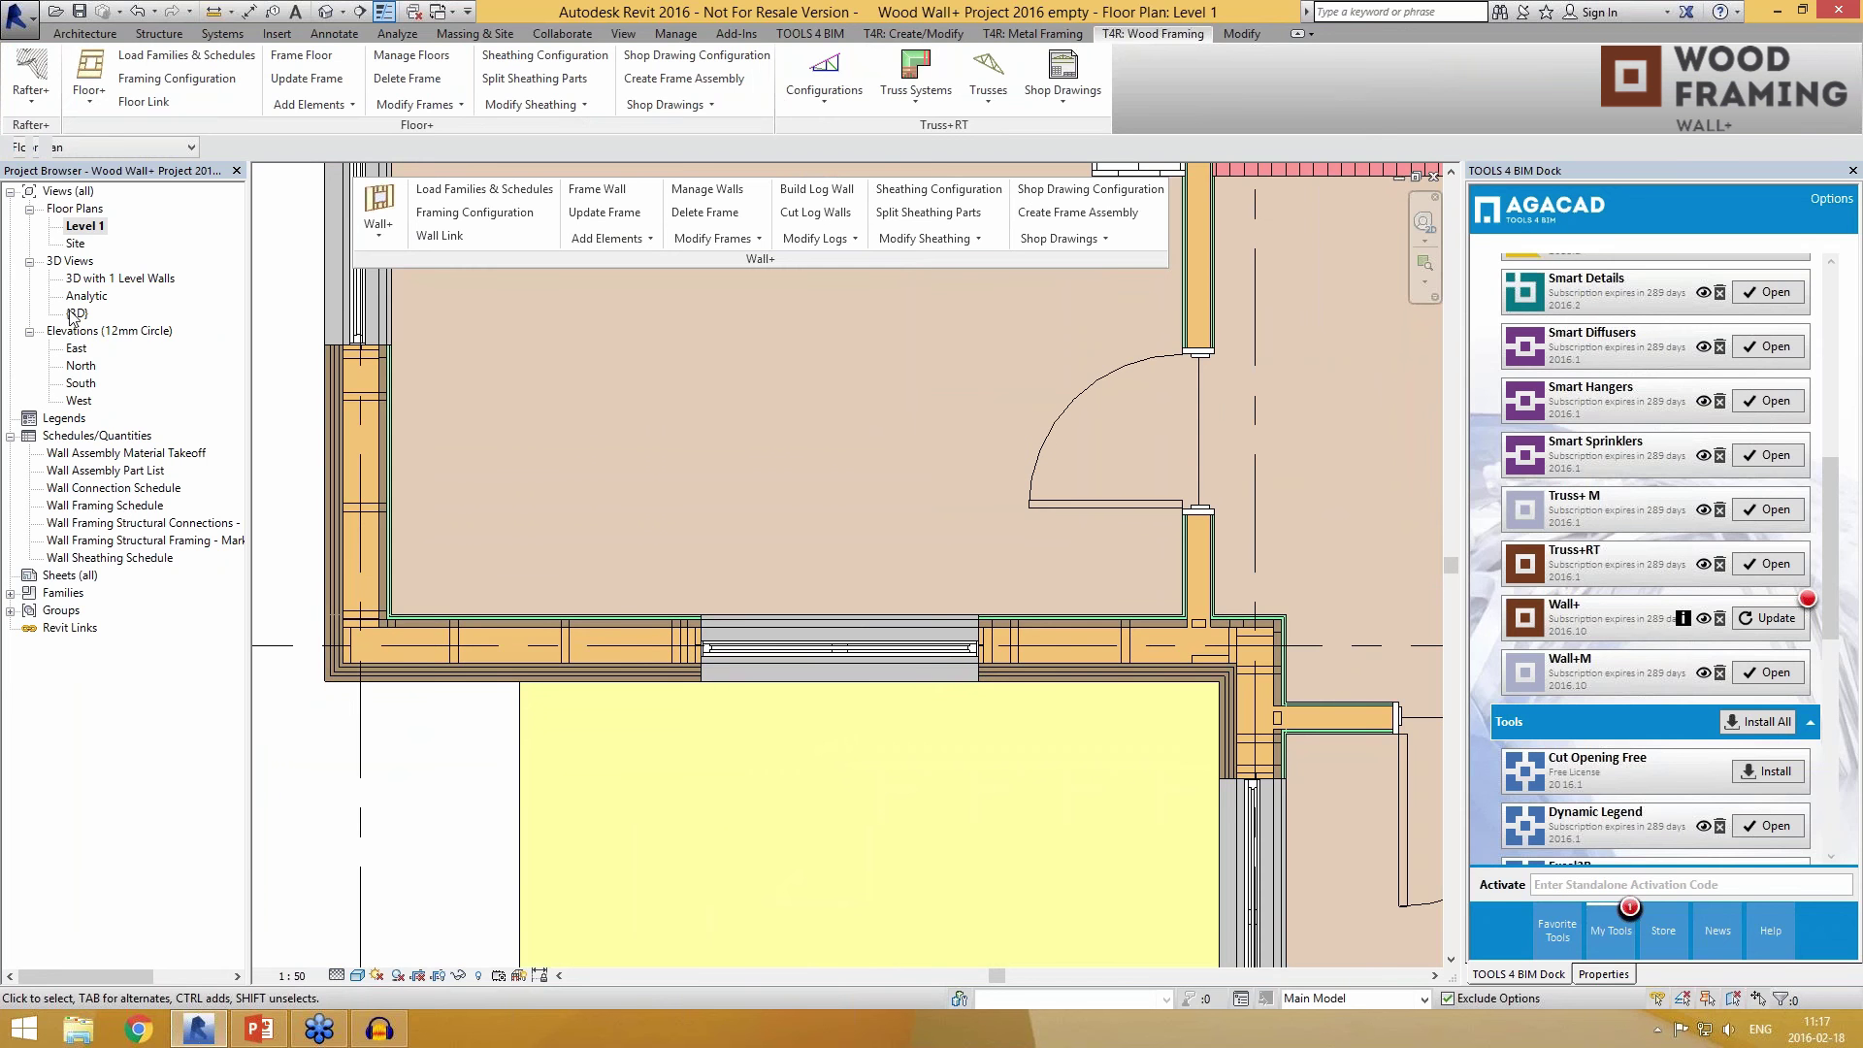
Step: Open the default 3D view and lower the top of its hidden section box to cut the house at the ground-floor walls
left_click(327, 13)
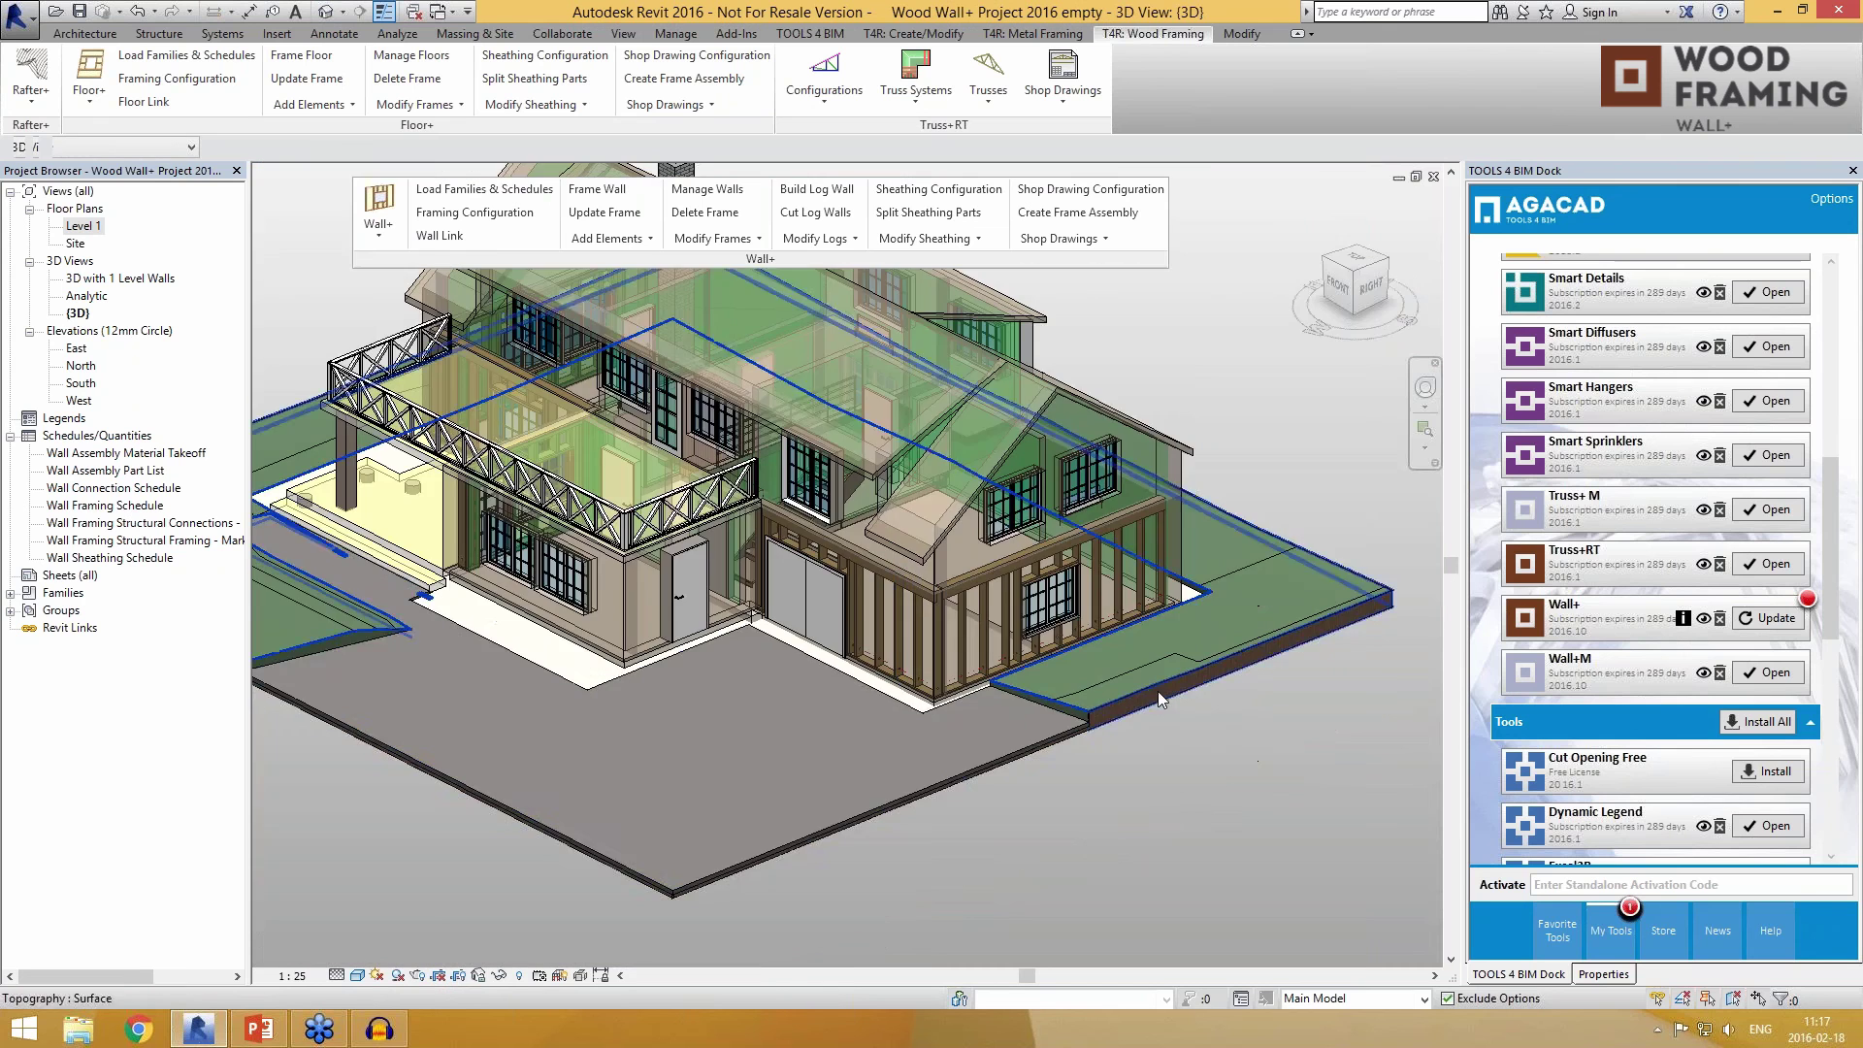
middle_click_drag(805, 718, 1413, 851, "shift")
left_click(522, 976)
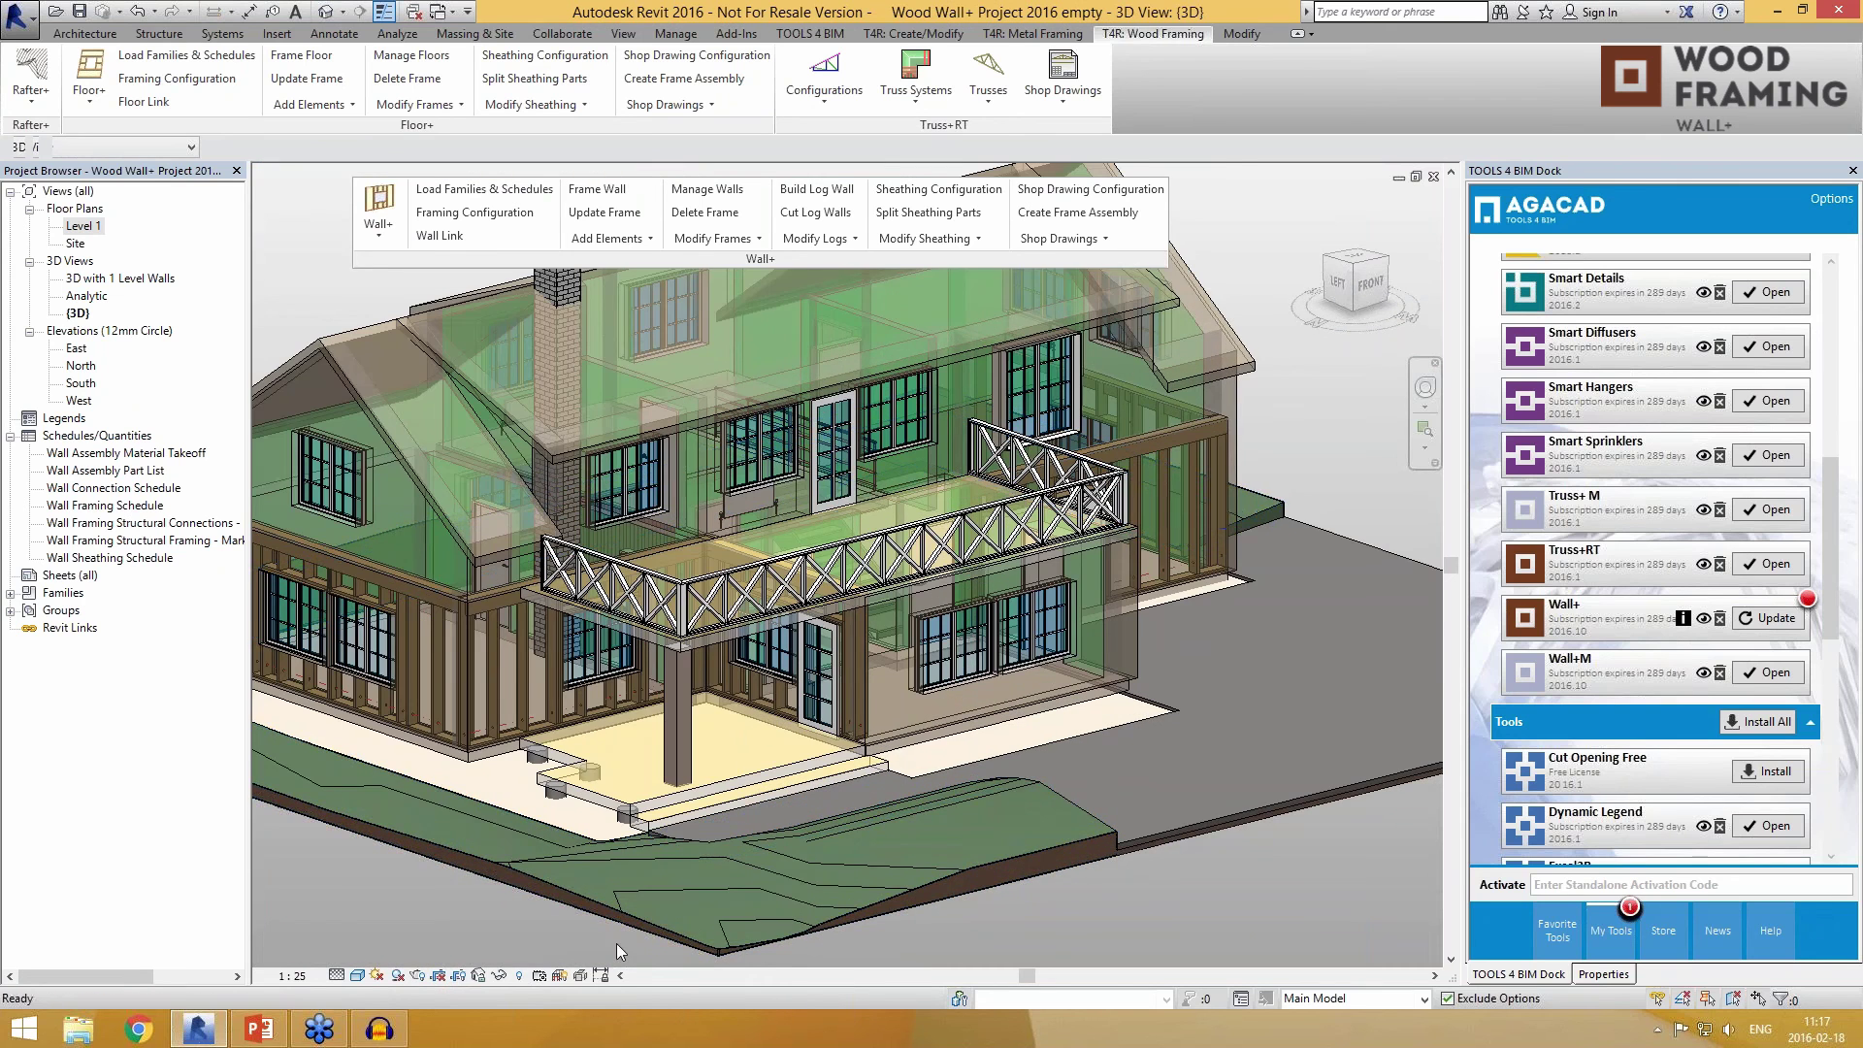
left_click(638, 376)
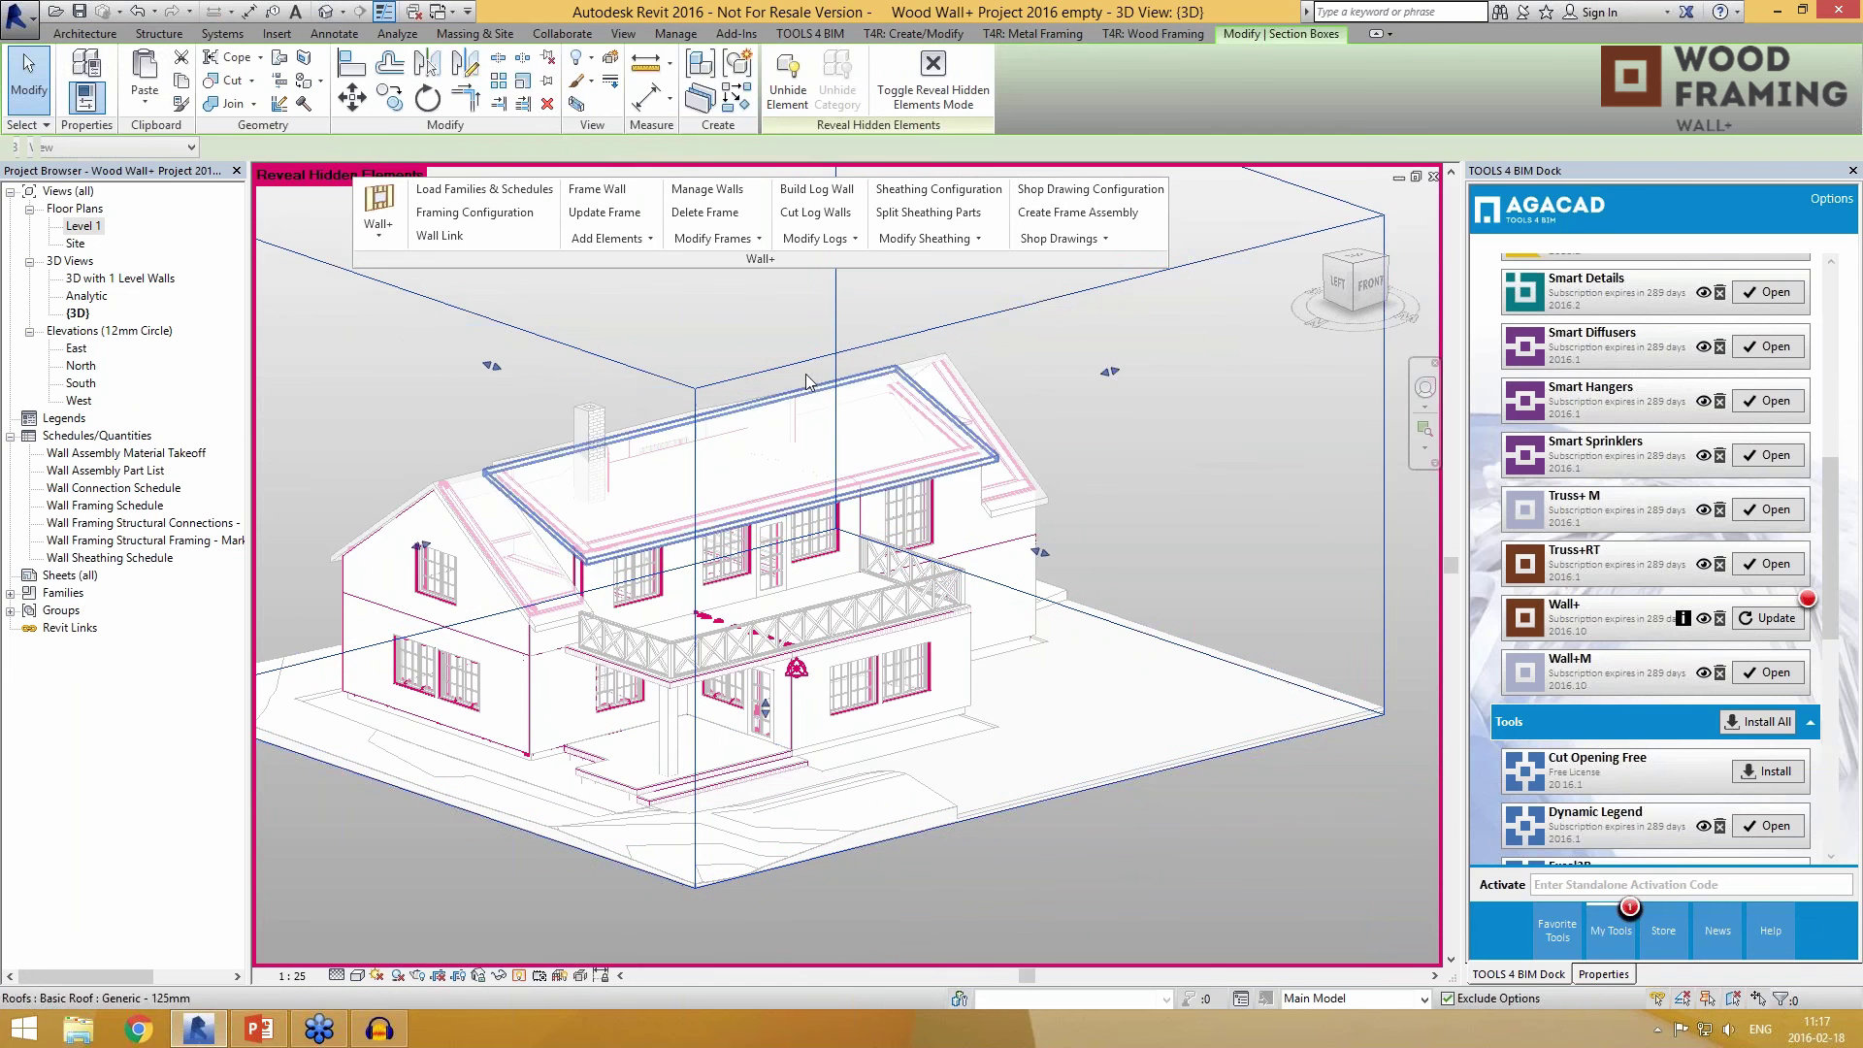
scroll(754, 295, "down", 2)
left_click_drag(759, 278, 759, 582)
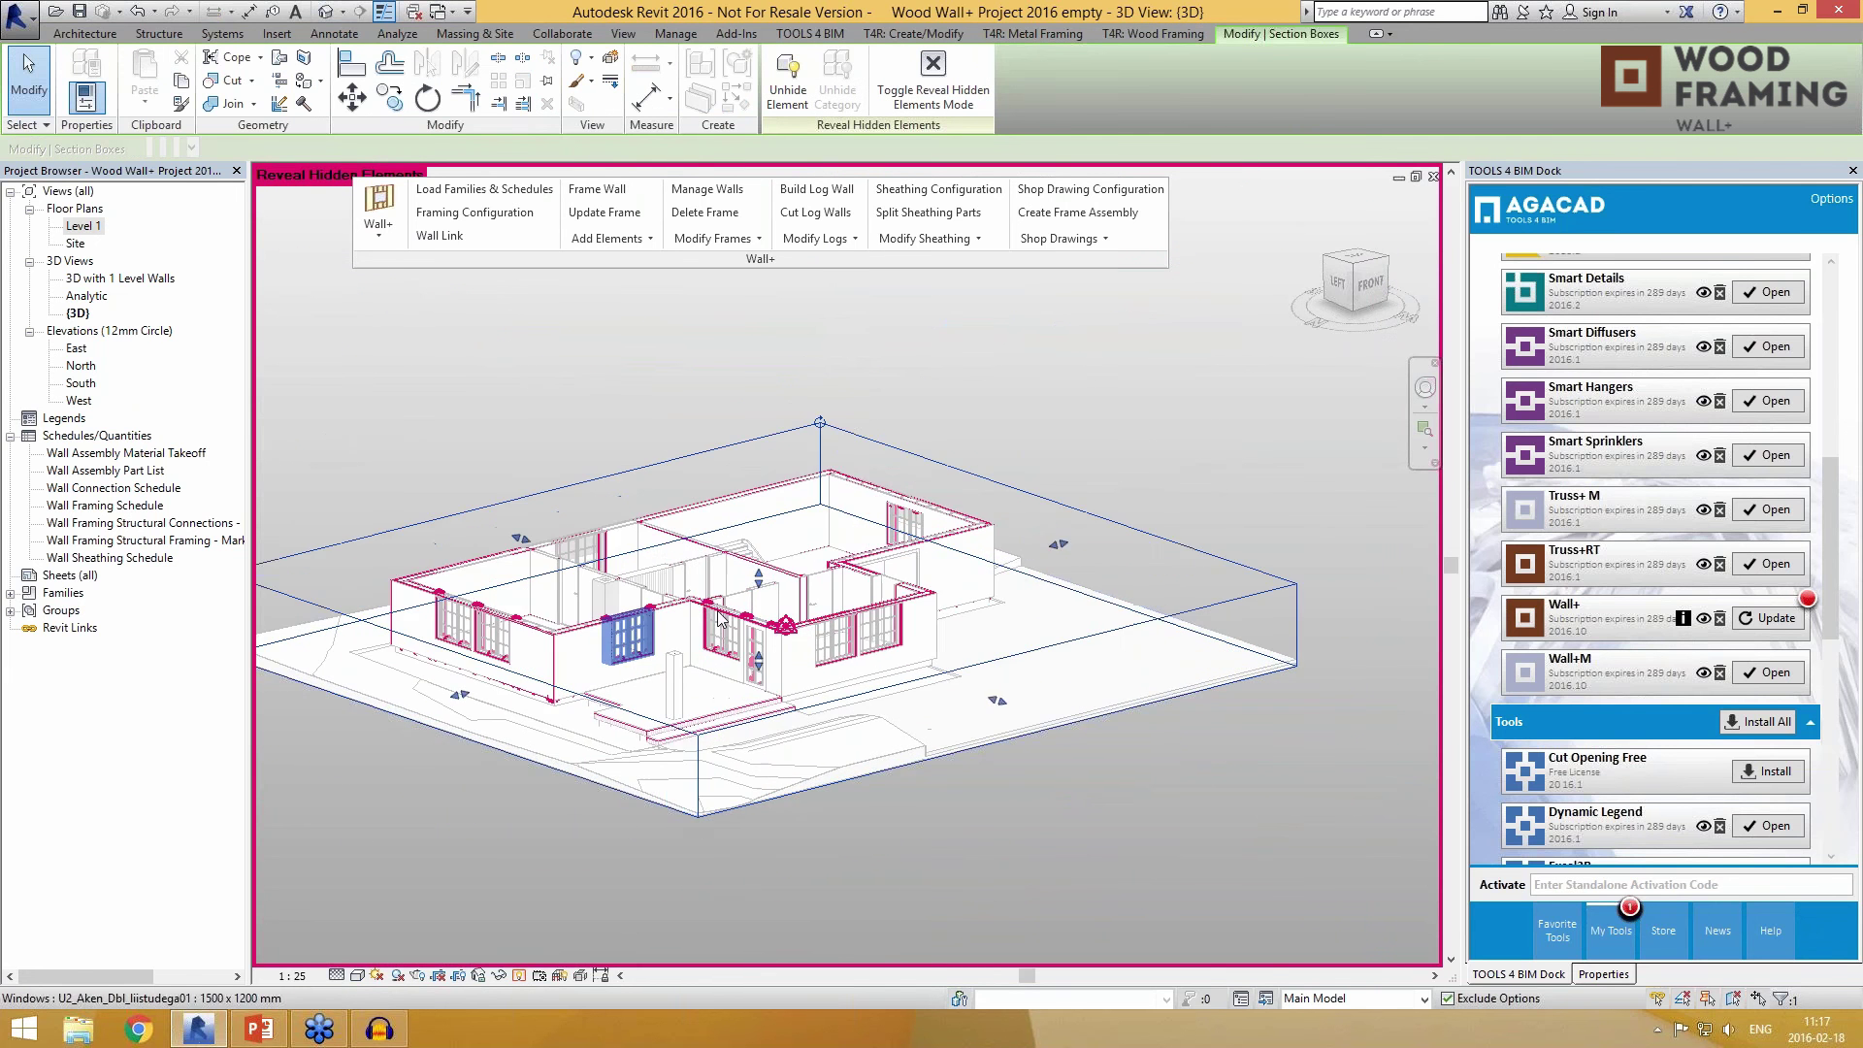
scroll(763, 631, "up", 2)
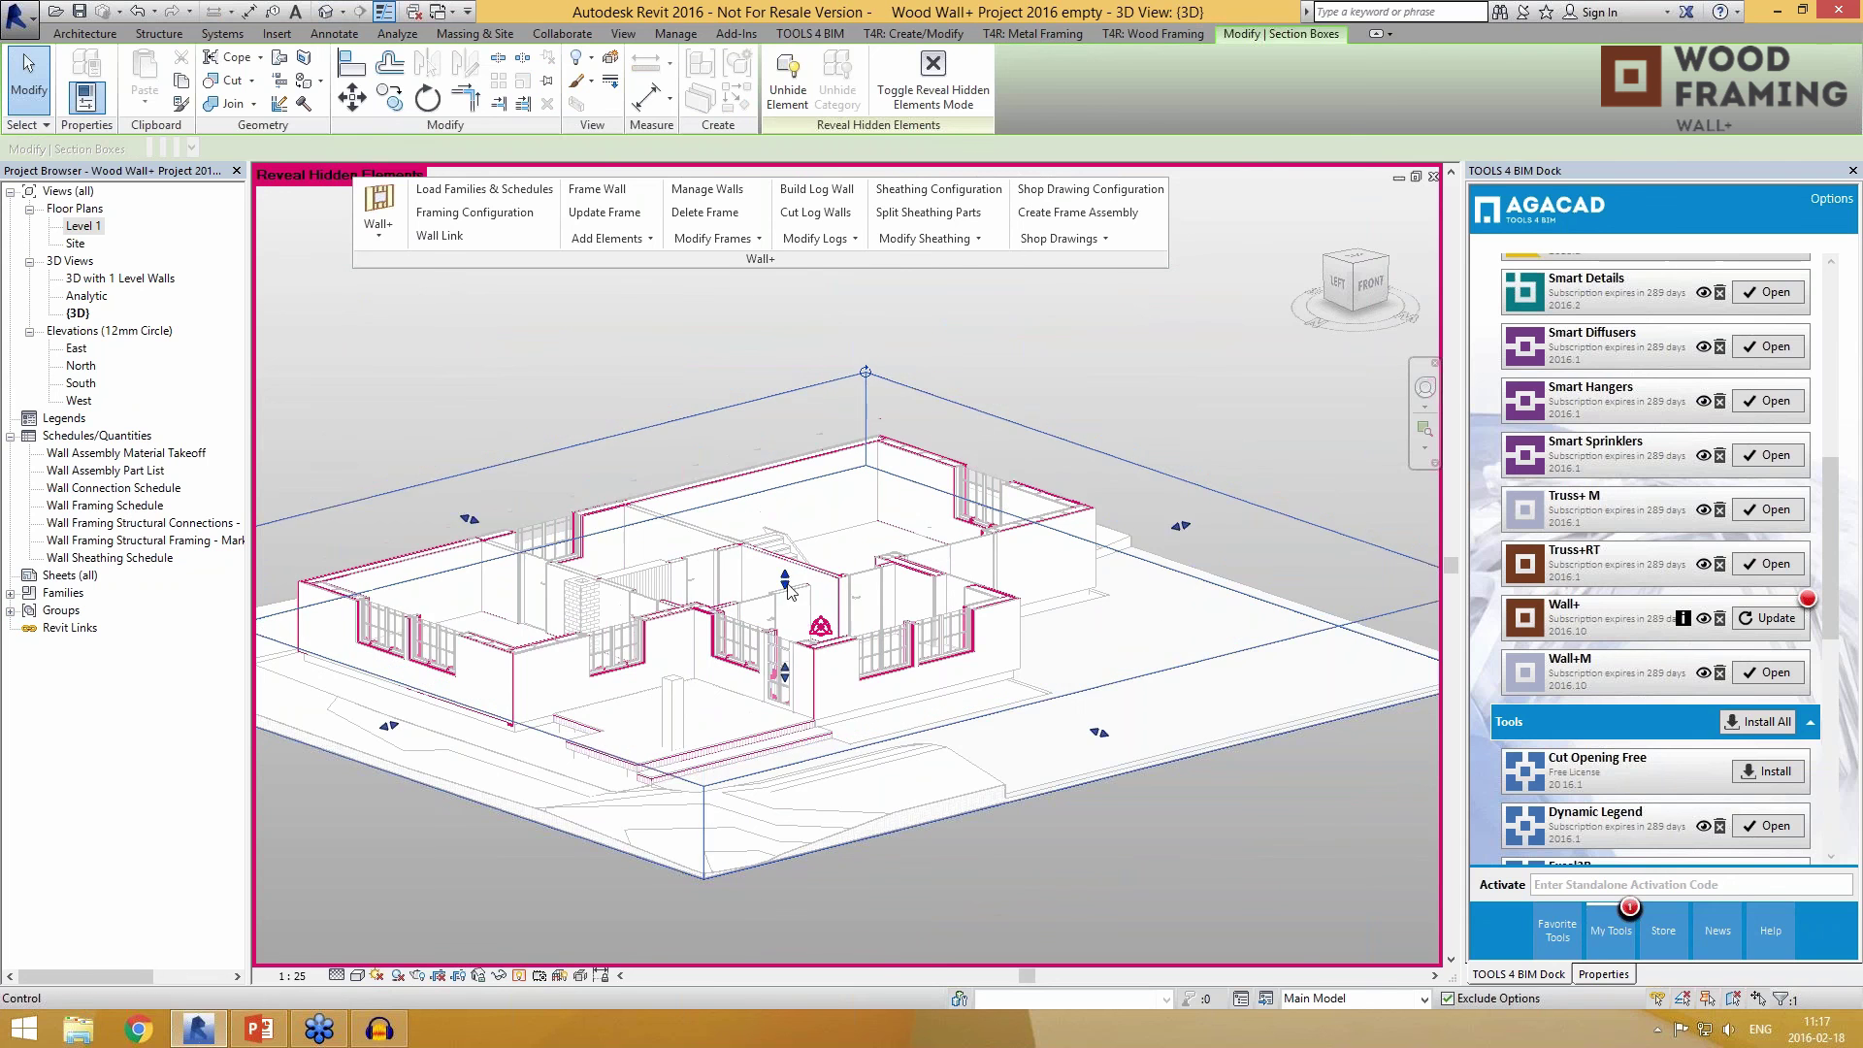
middle_click_drag(787, 580, 583, 912, "shift")
left_click(520, 975)
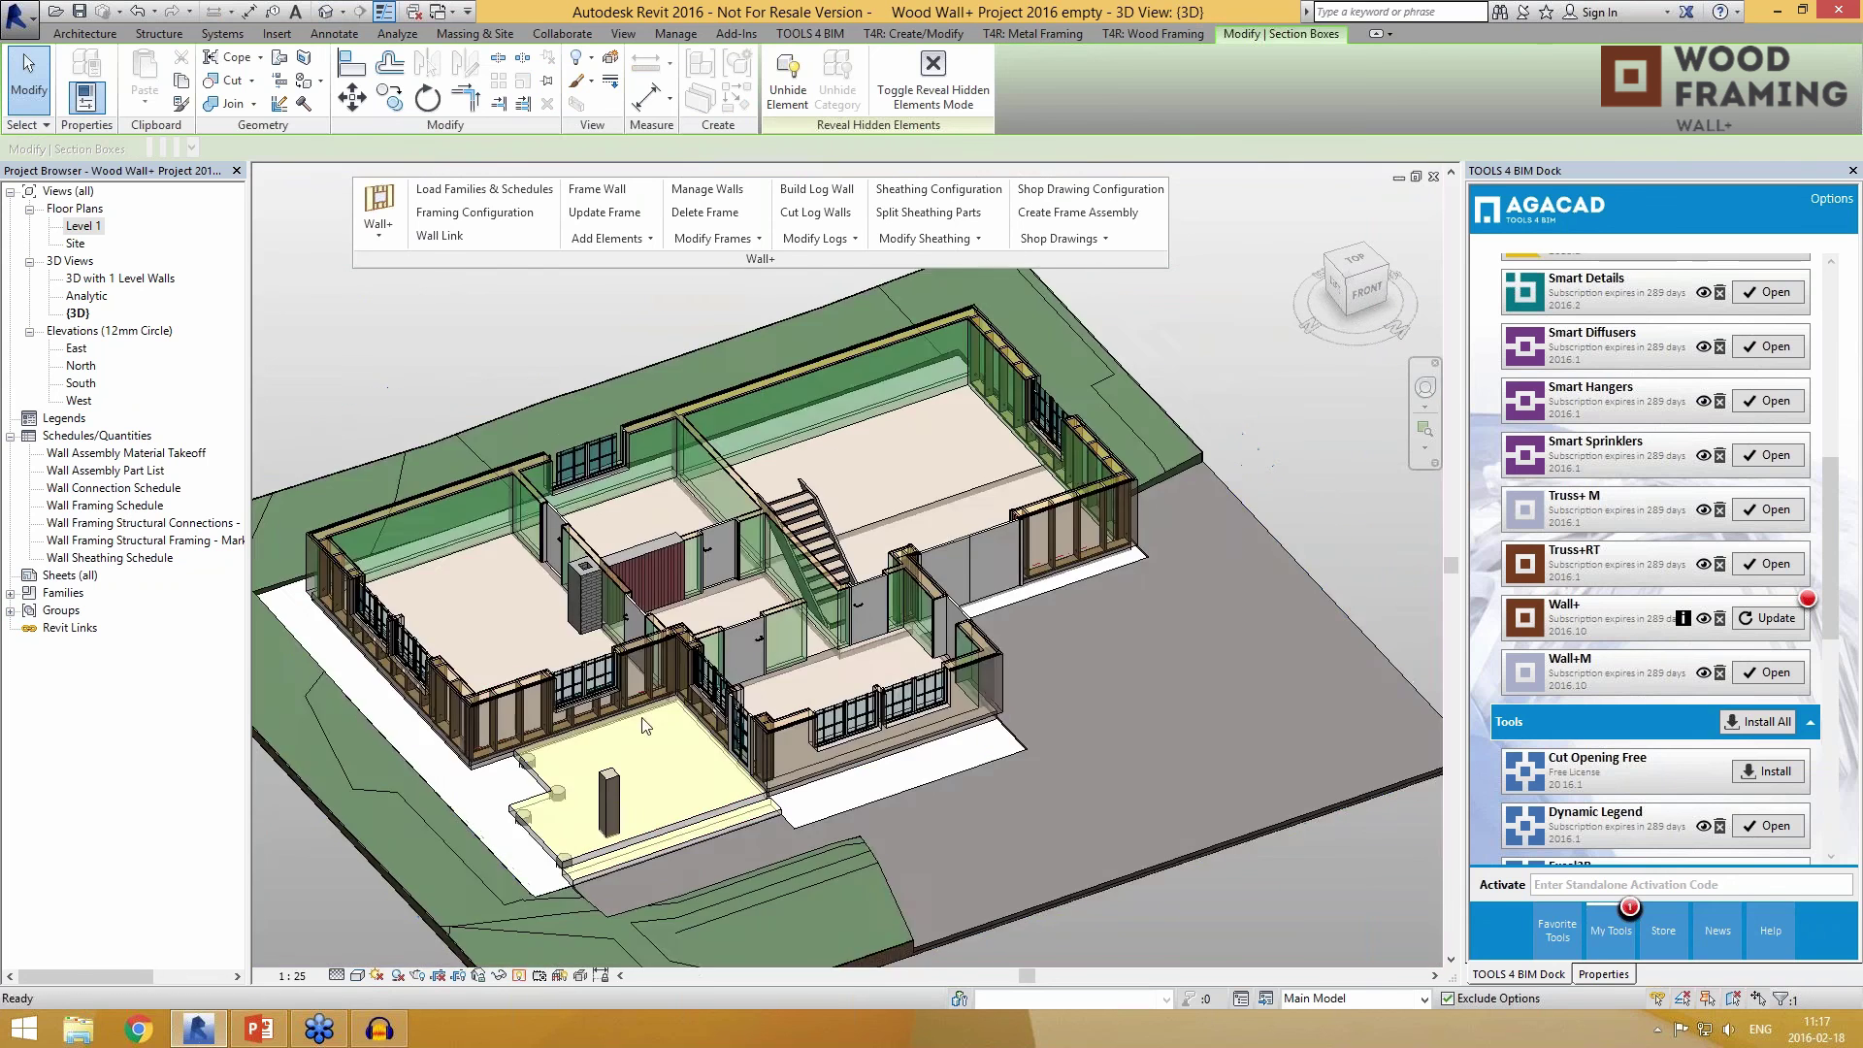
Step: Examine the stud and plate framing at the inner wall corner beside the interior door, selecting the short bottom member there
mouse_move(679, 824)
middle_mouse_down("shift")
mouse_move(1081, 539)
mouse_move(1184, 577)
middle_mouse_up("shift")
scroll(1081, 505, "up", 6)
scroll(648, 696, "up", 5)
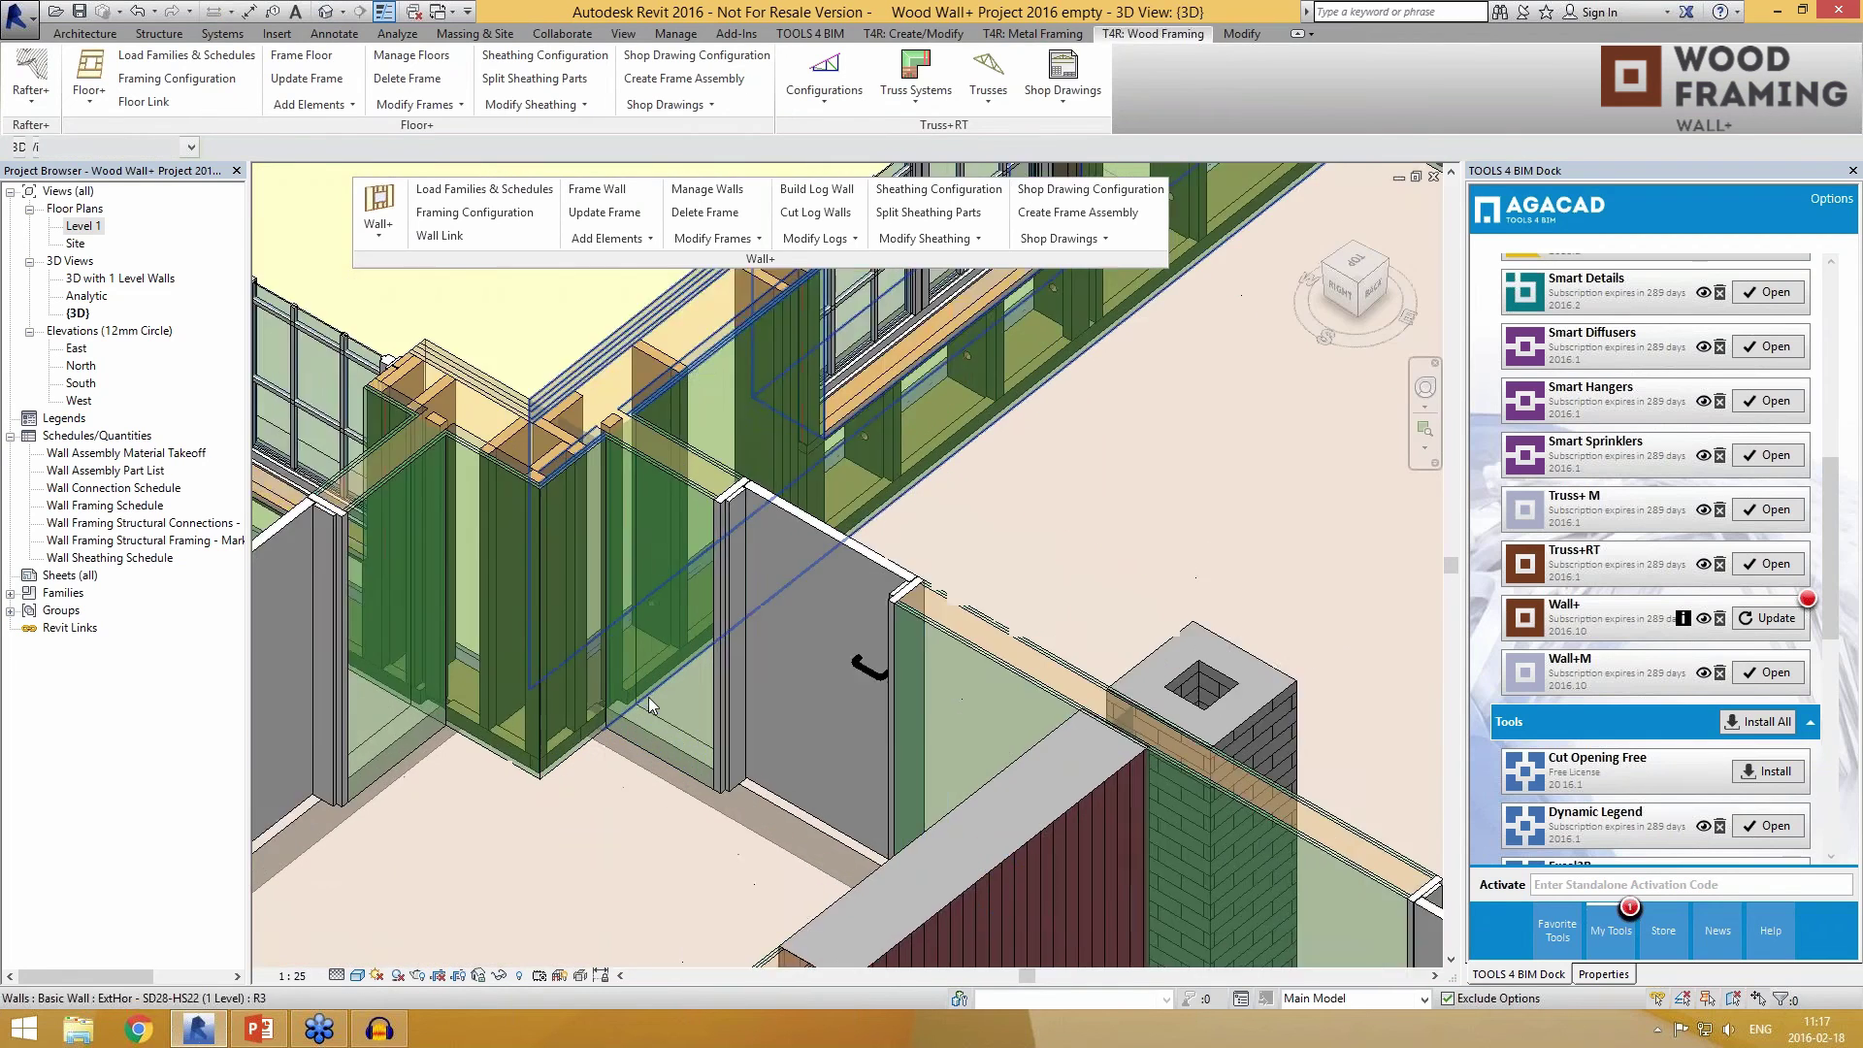
middle_click_drag(677, 671, 693, 812)
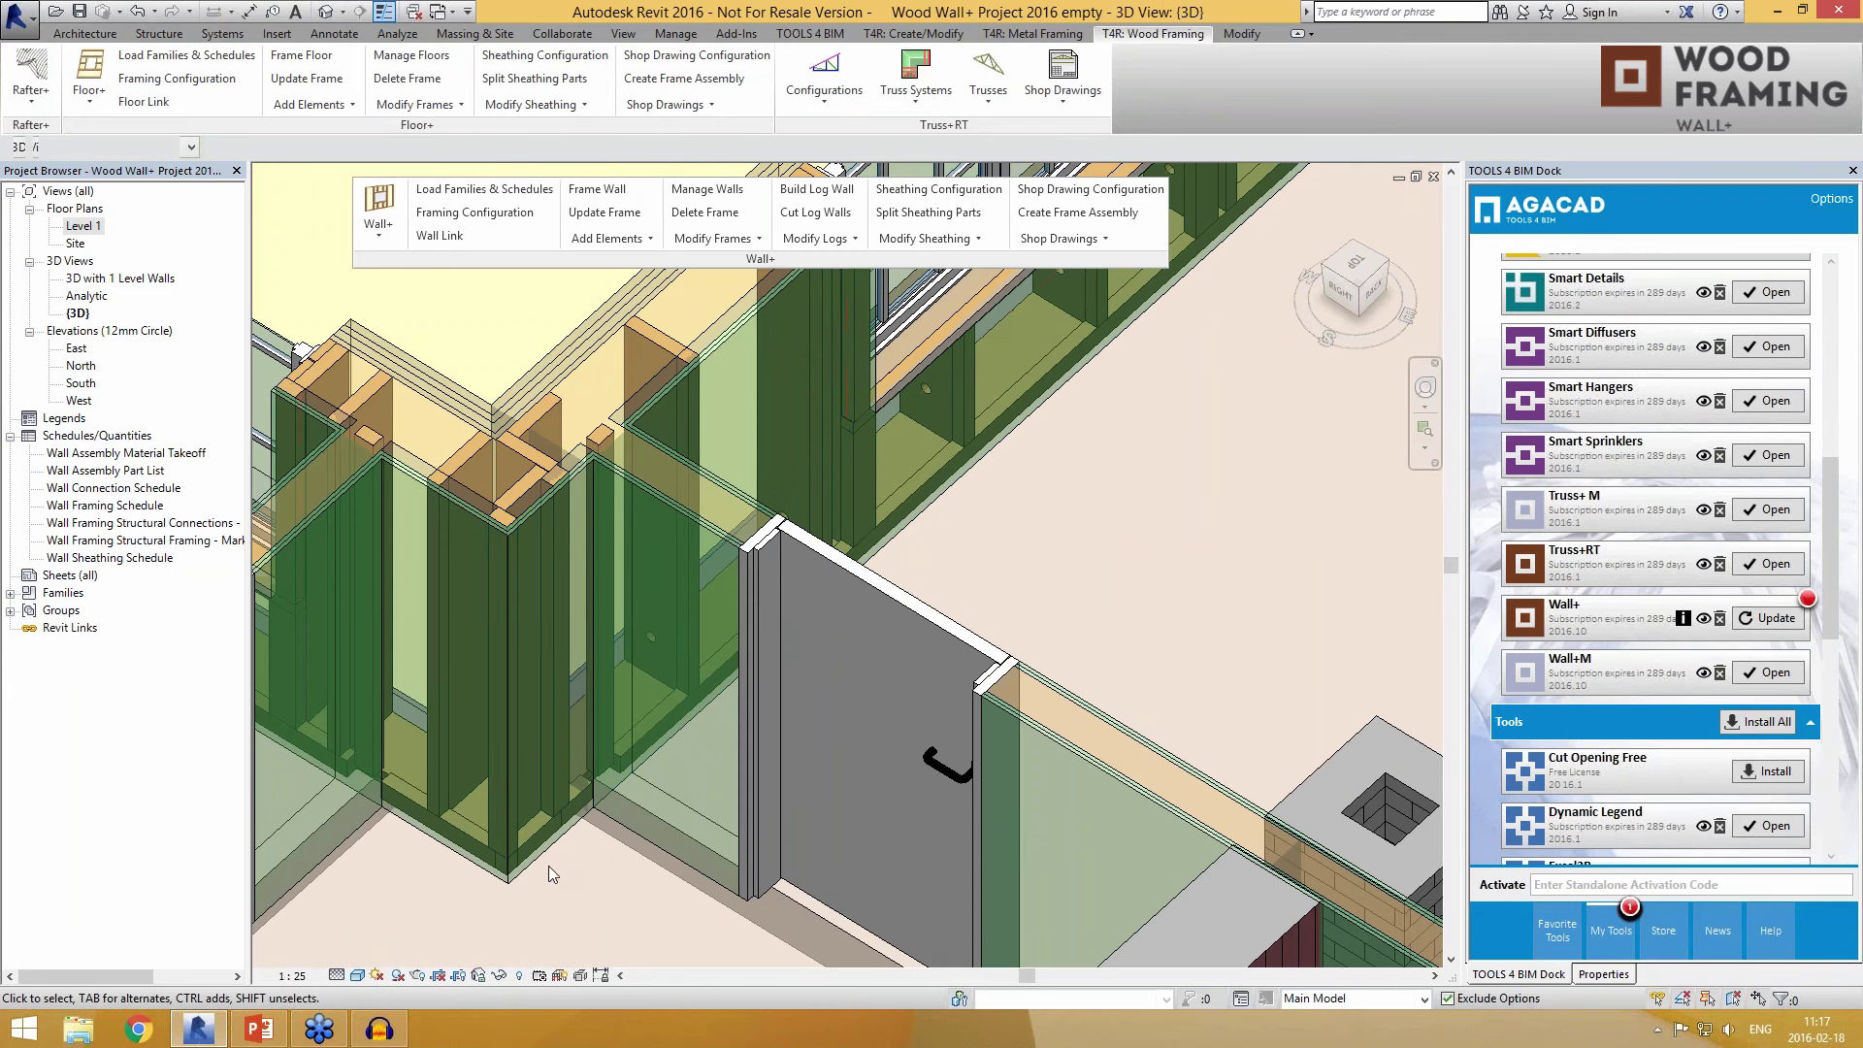
left_click(532, 833)
scroll(539, 882, "up", 1)
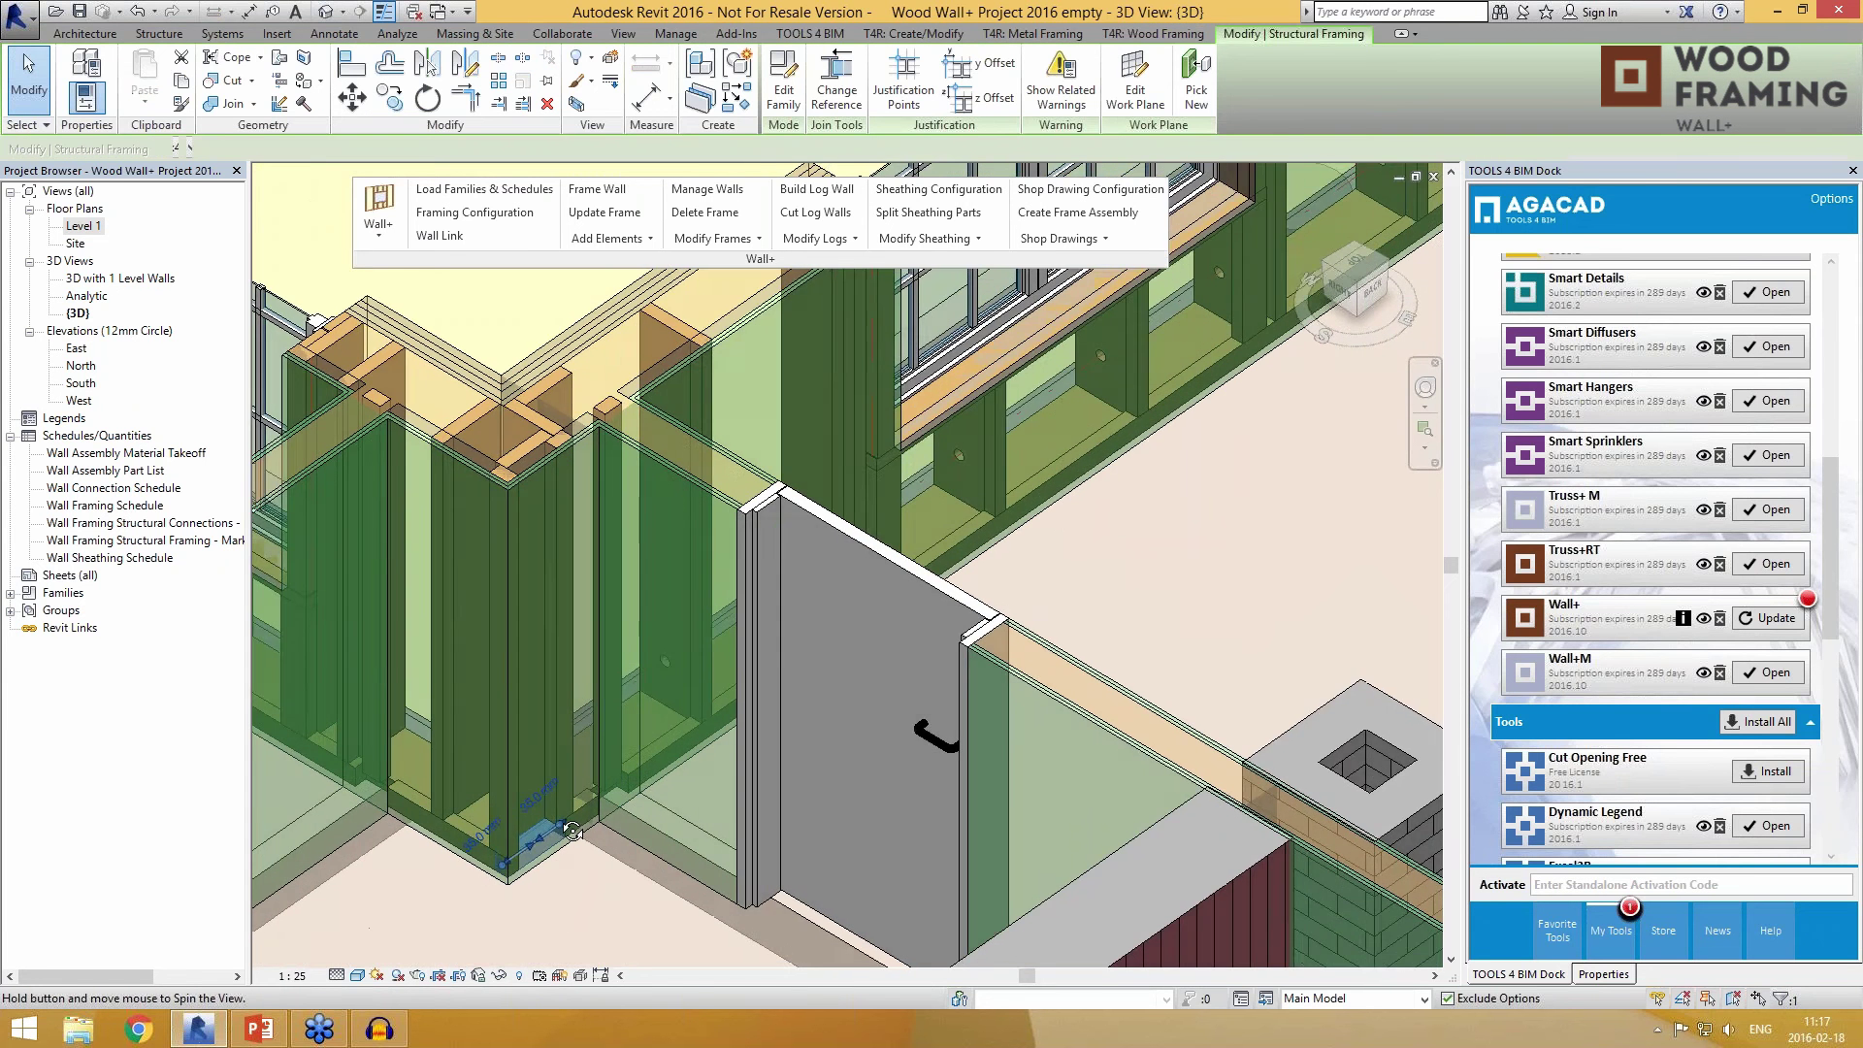
scroll(539, 882, "up", 1)
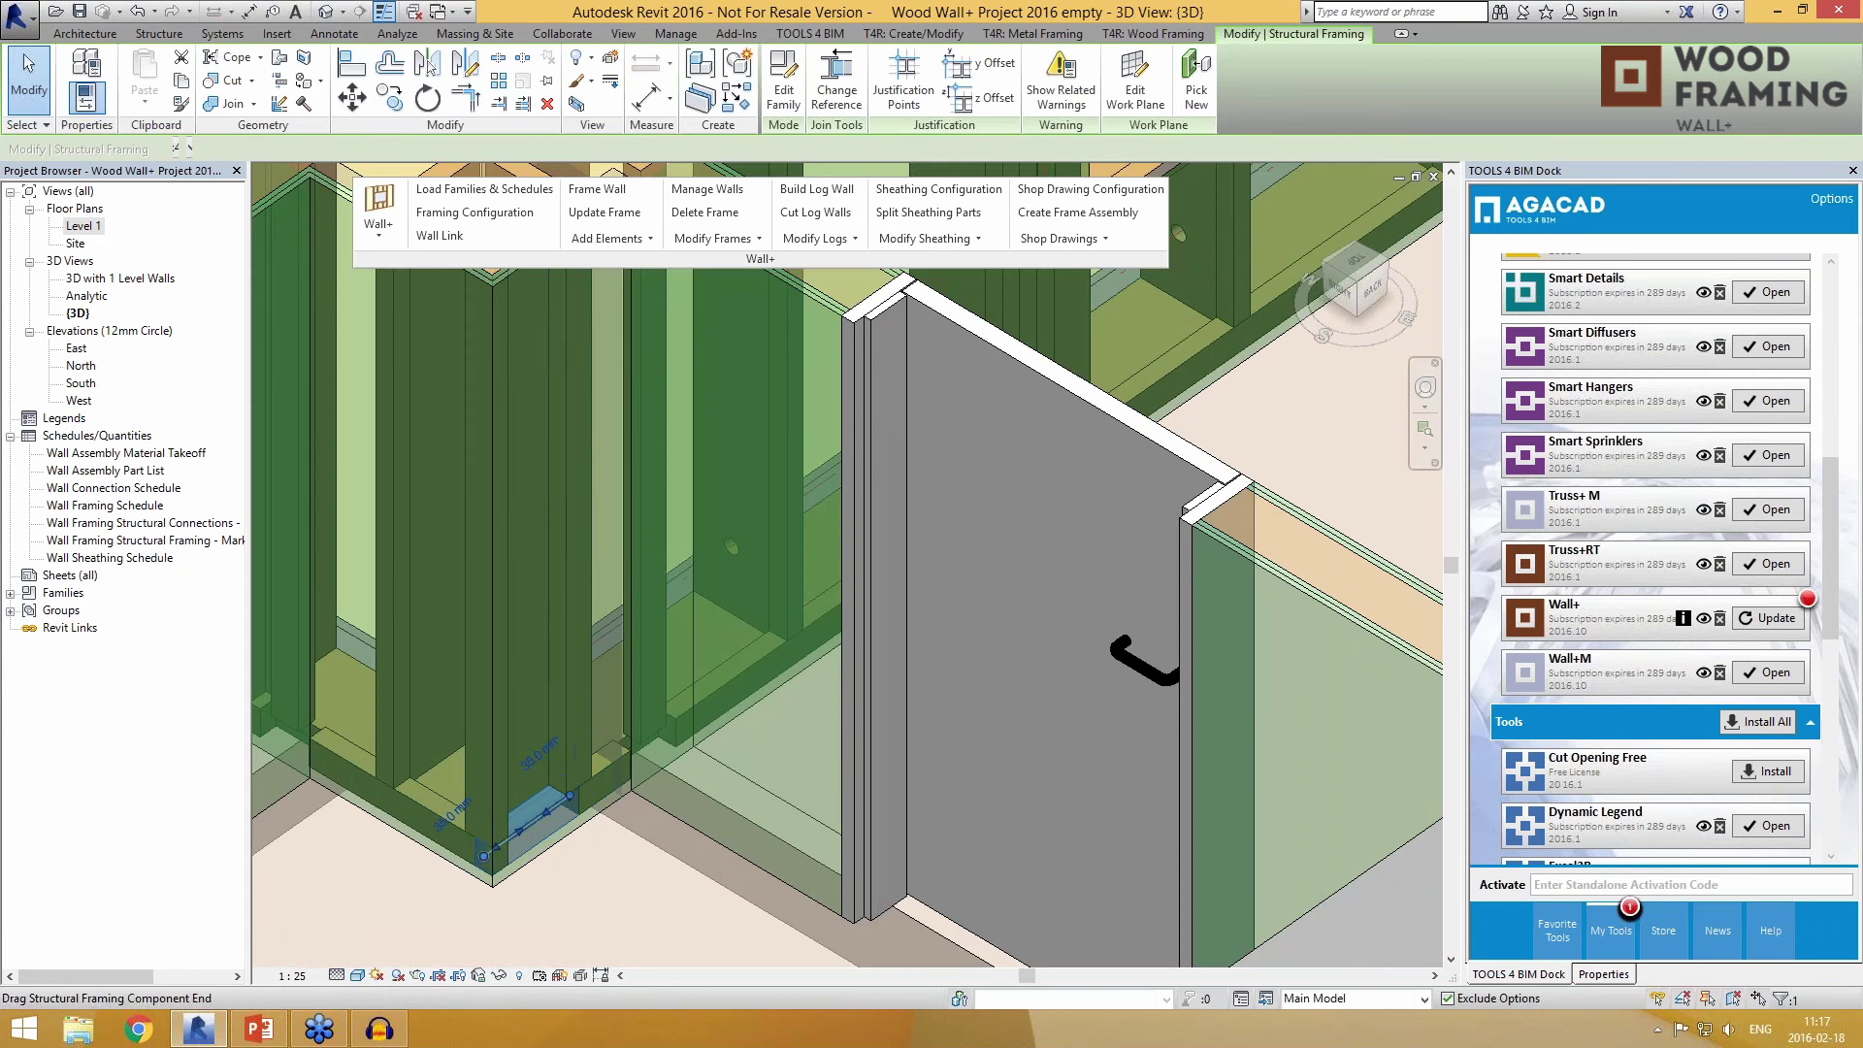
Step: Open the wall framing parameters for the secondary-frame stud at the inner wall corner beside the interior door
middle_click_drag(589, 811, 551, 679)
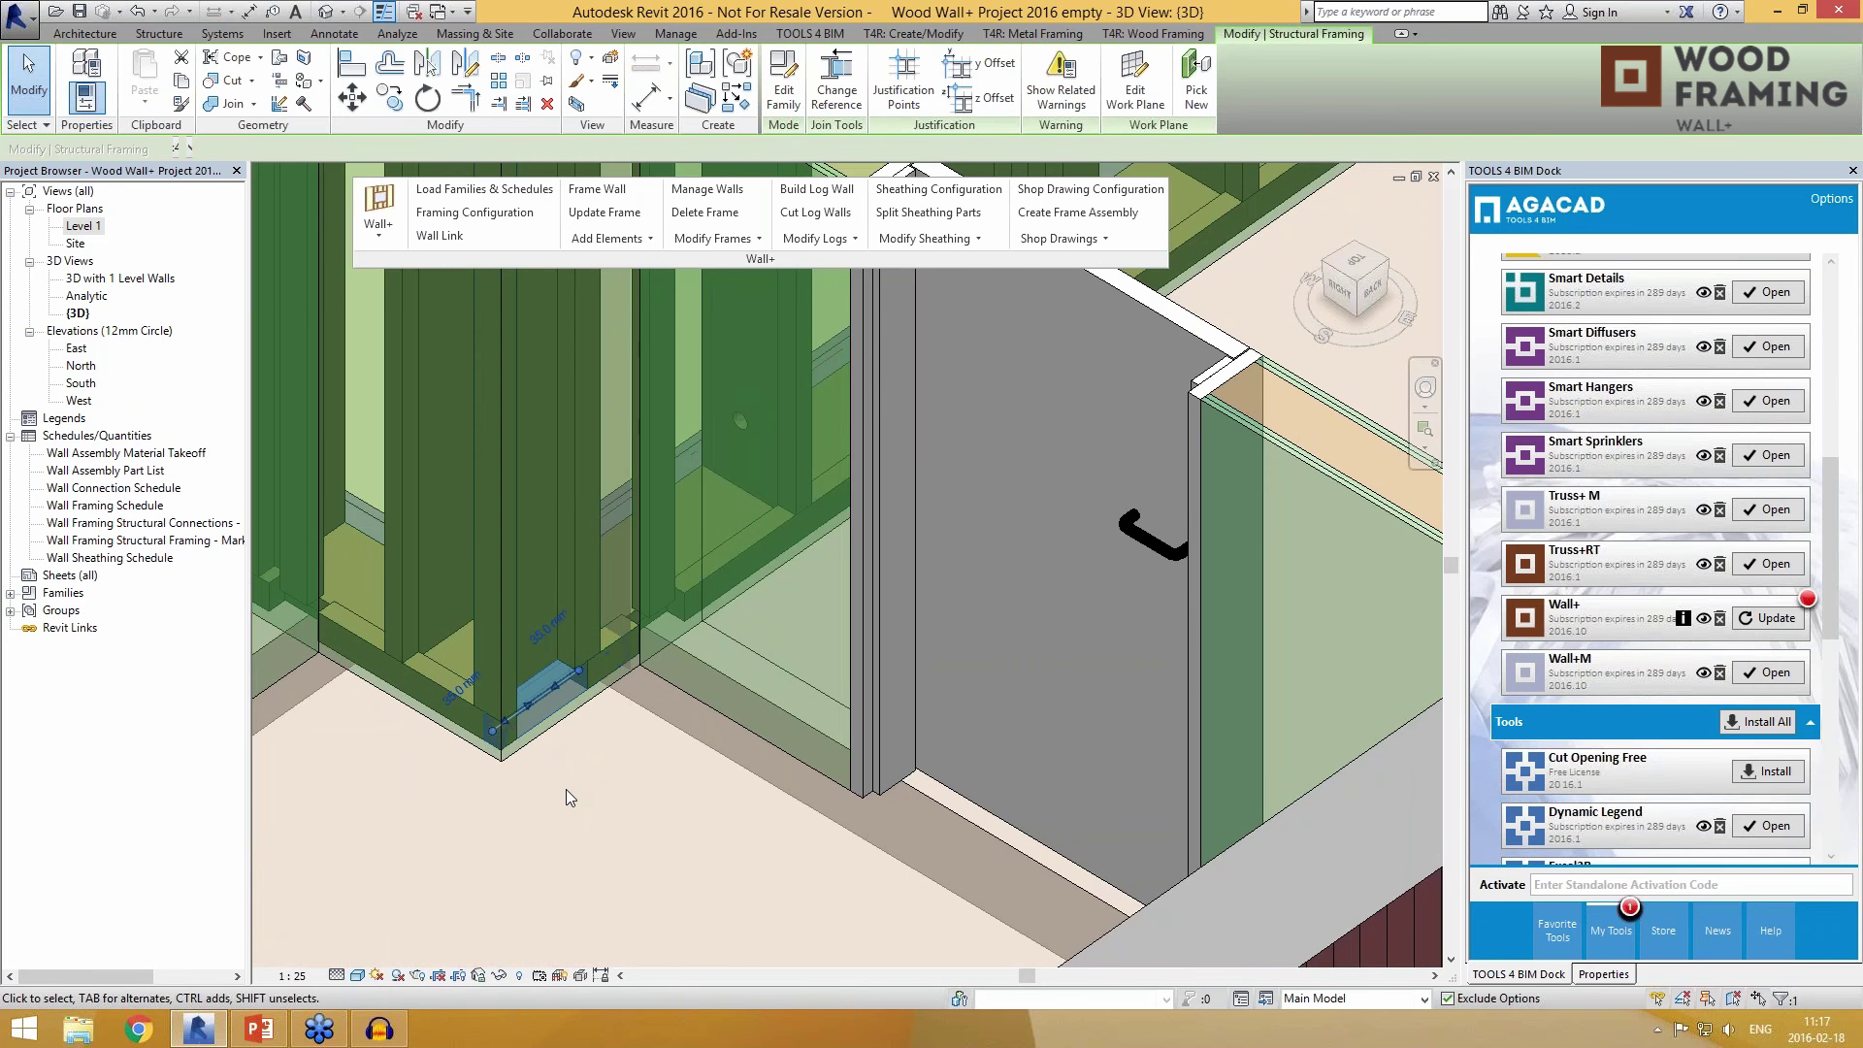
scroll(568, 788, "down", 2)
key("Escape")
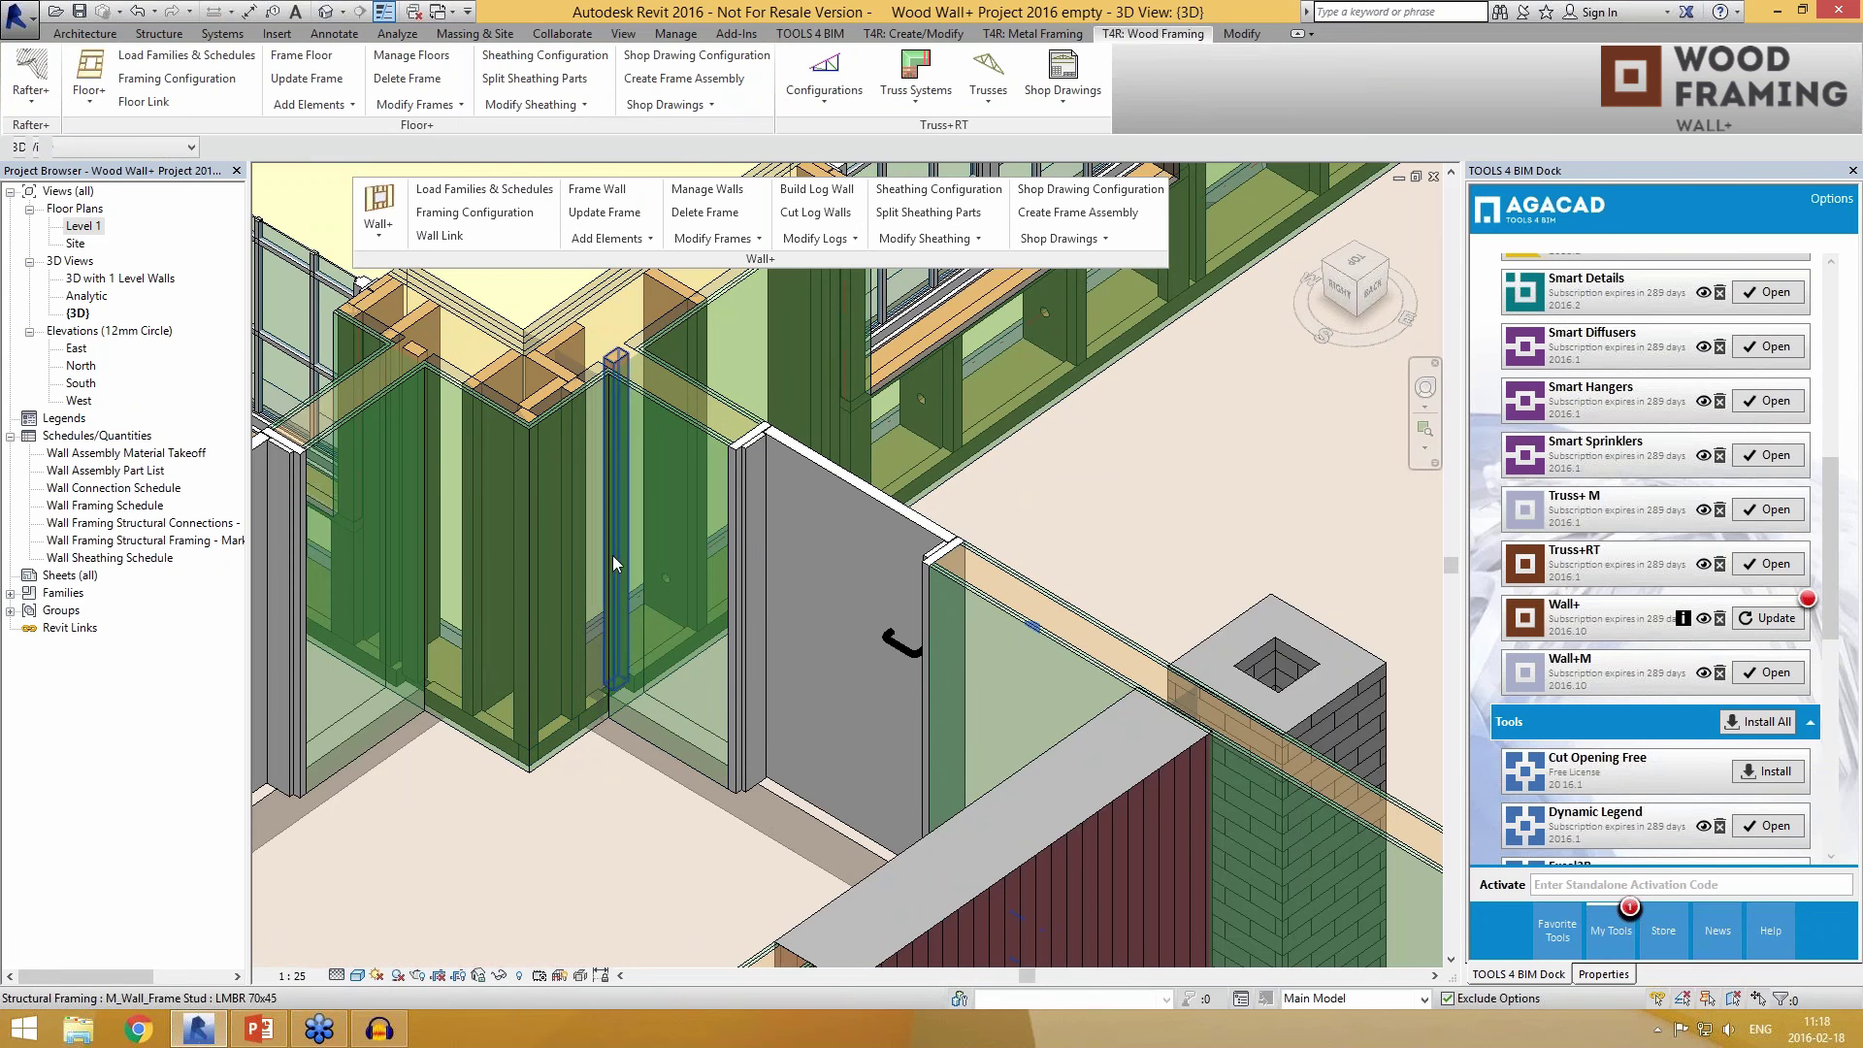
left_click(574, 654)
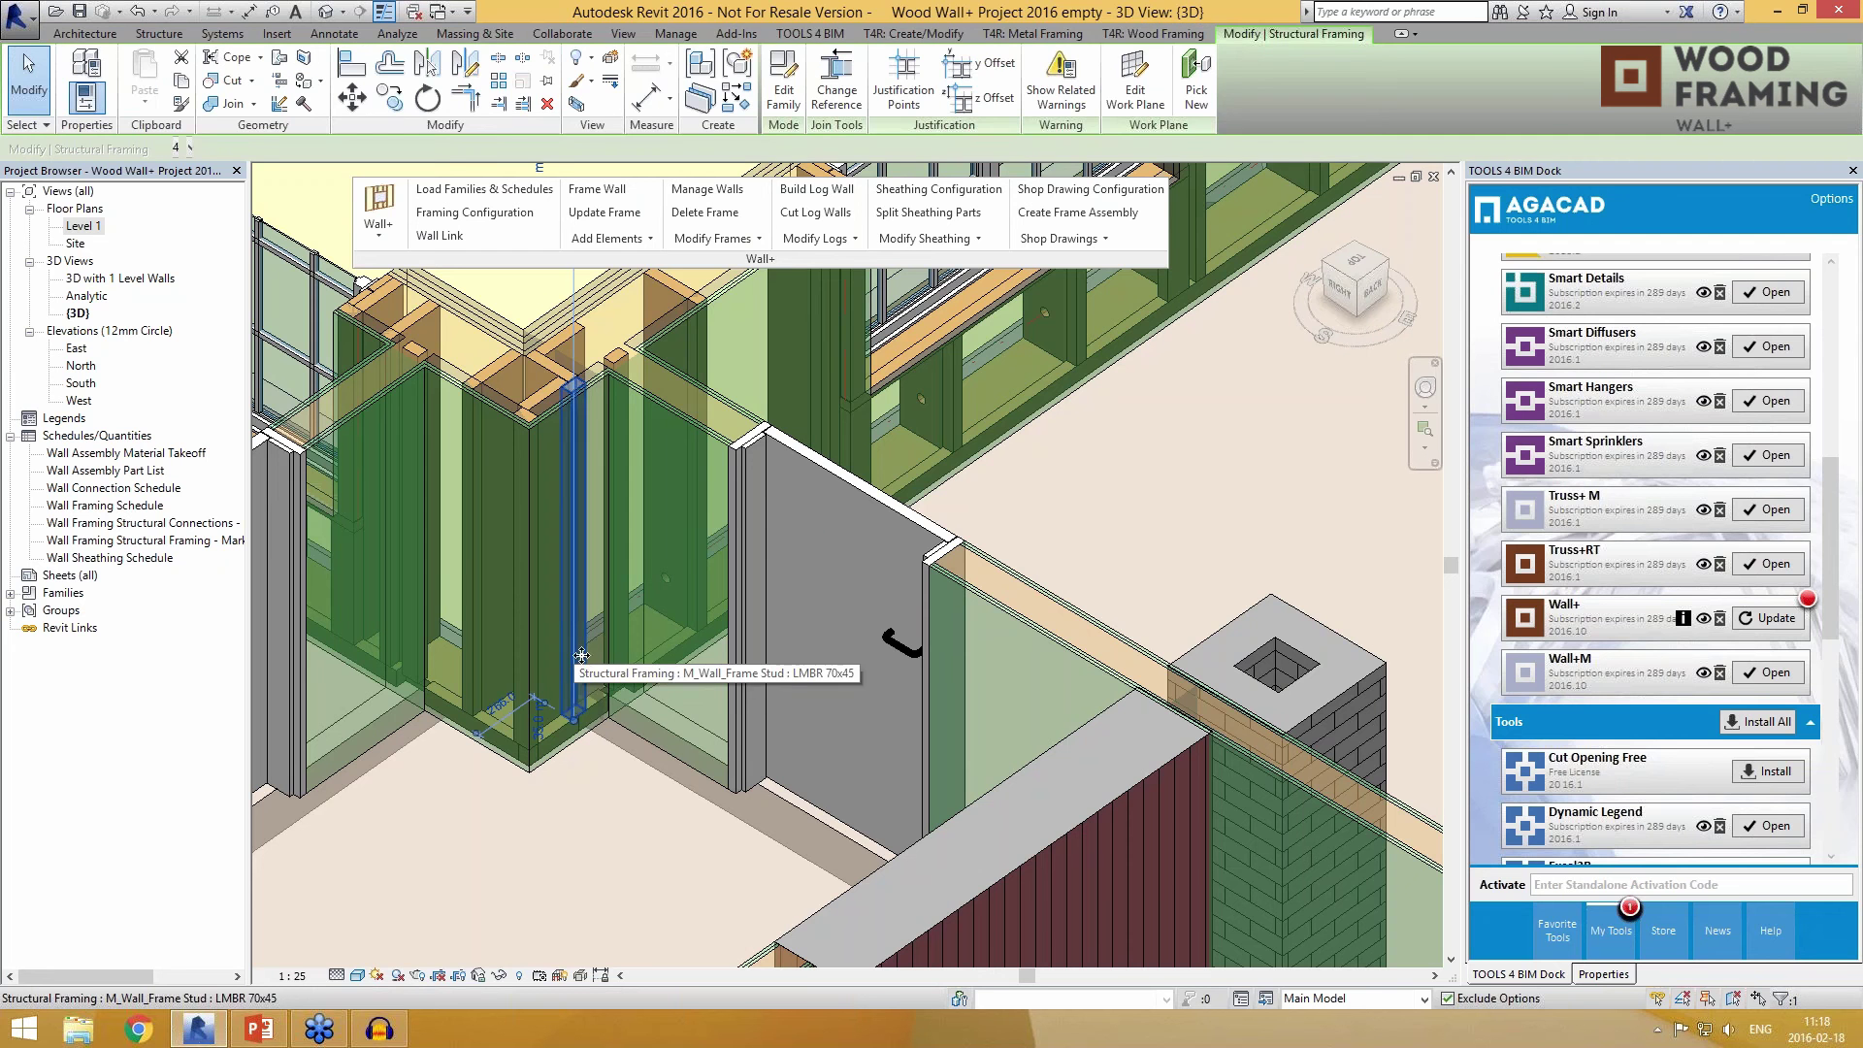
left_click(738, 238)
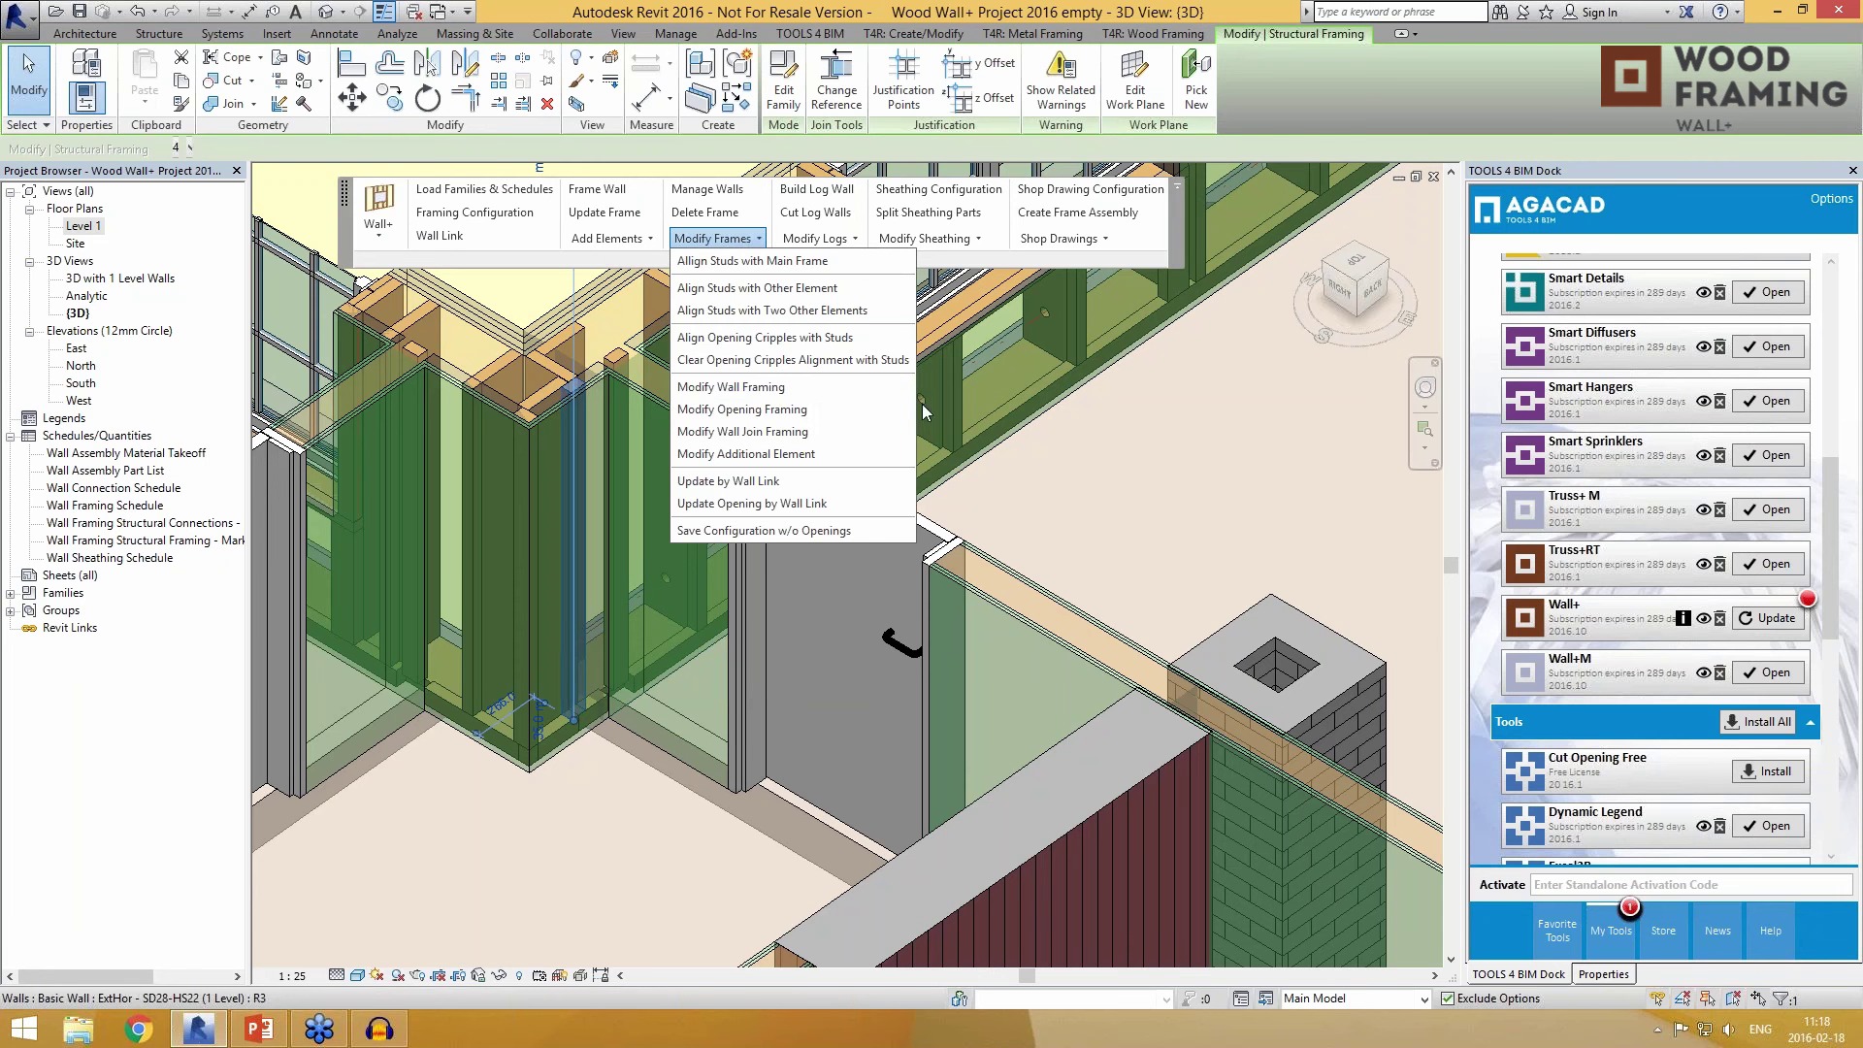
left_click(823, 393)
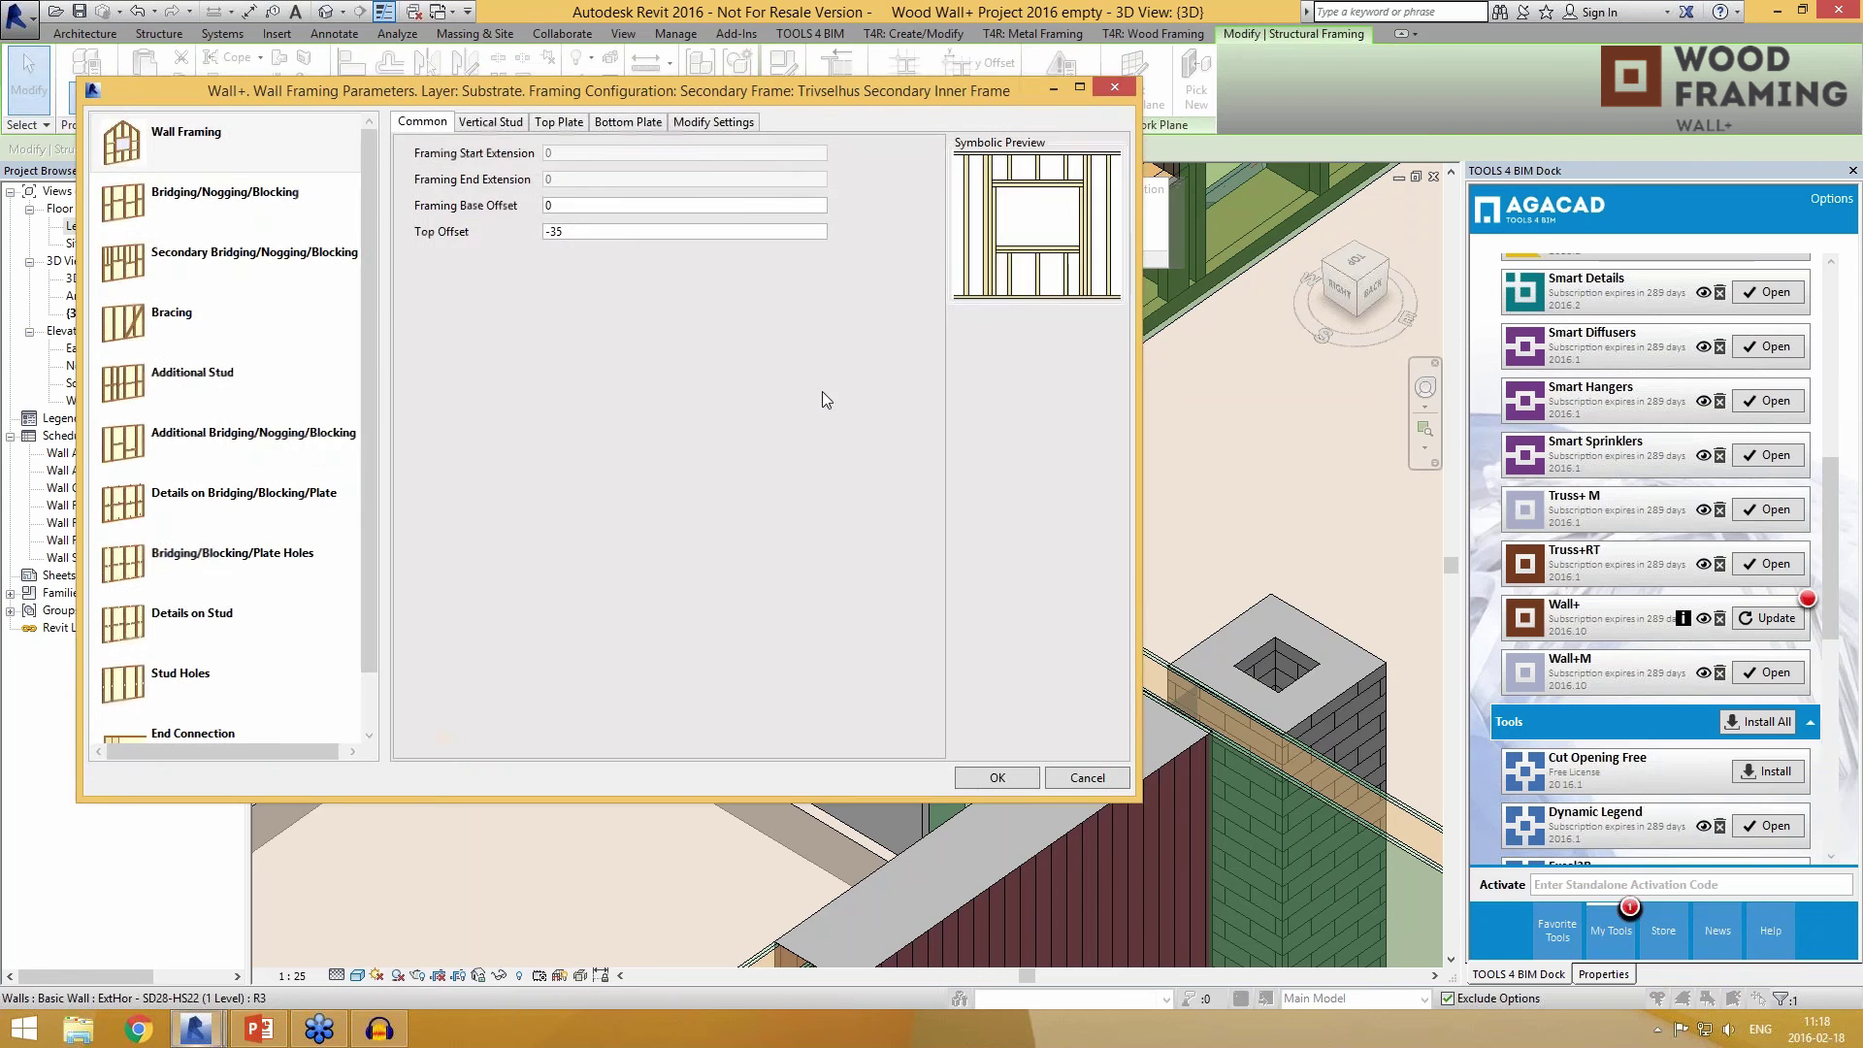
left_click_drag(750, 97, 1051, 107)
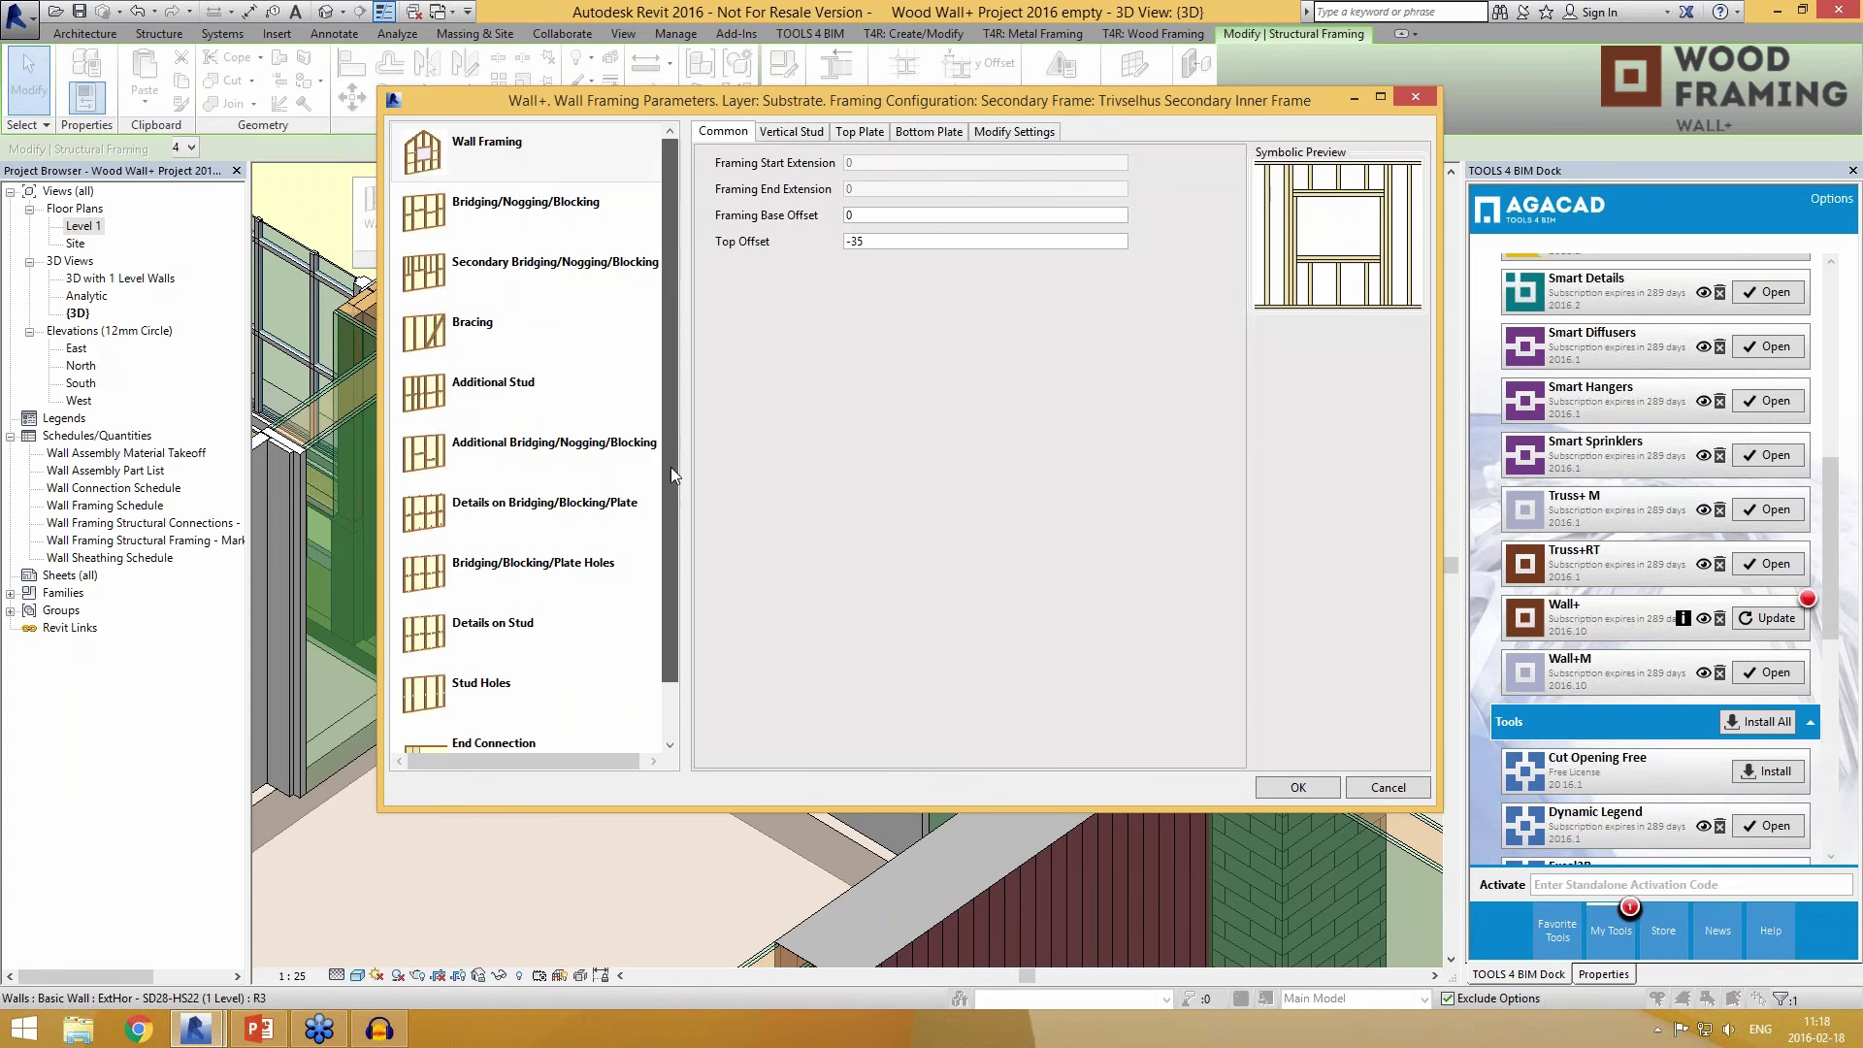
Step: Review the End Connection settings for the L - Outer Corner joint, then leave the wall framing parameters without changing them
scroll(671, 468, "down", 2)
left_click(496, 691)
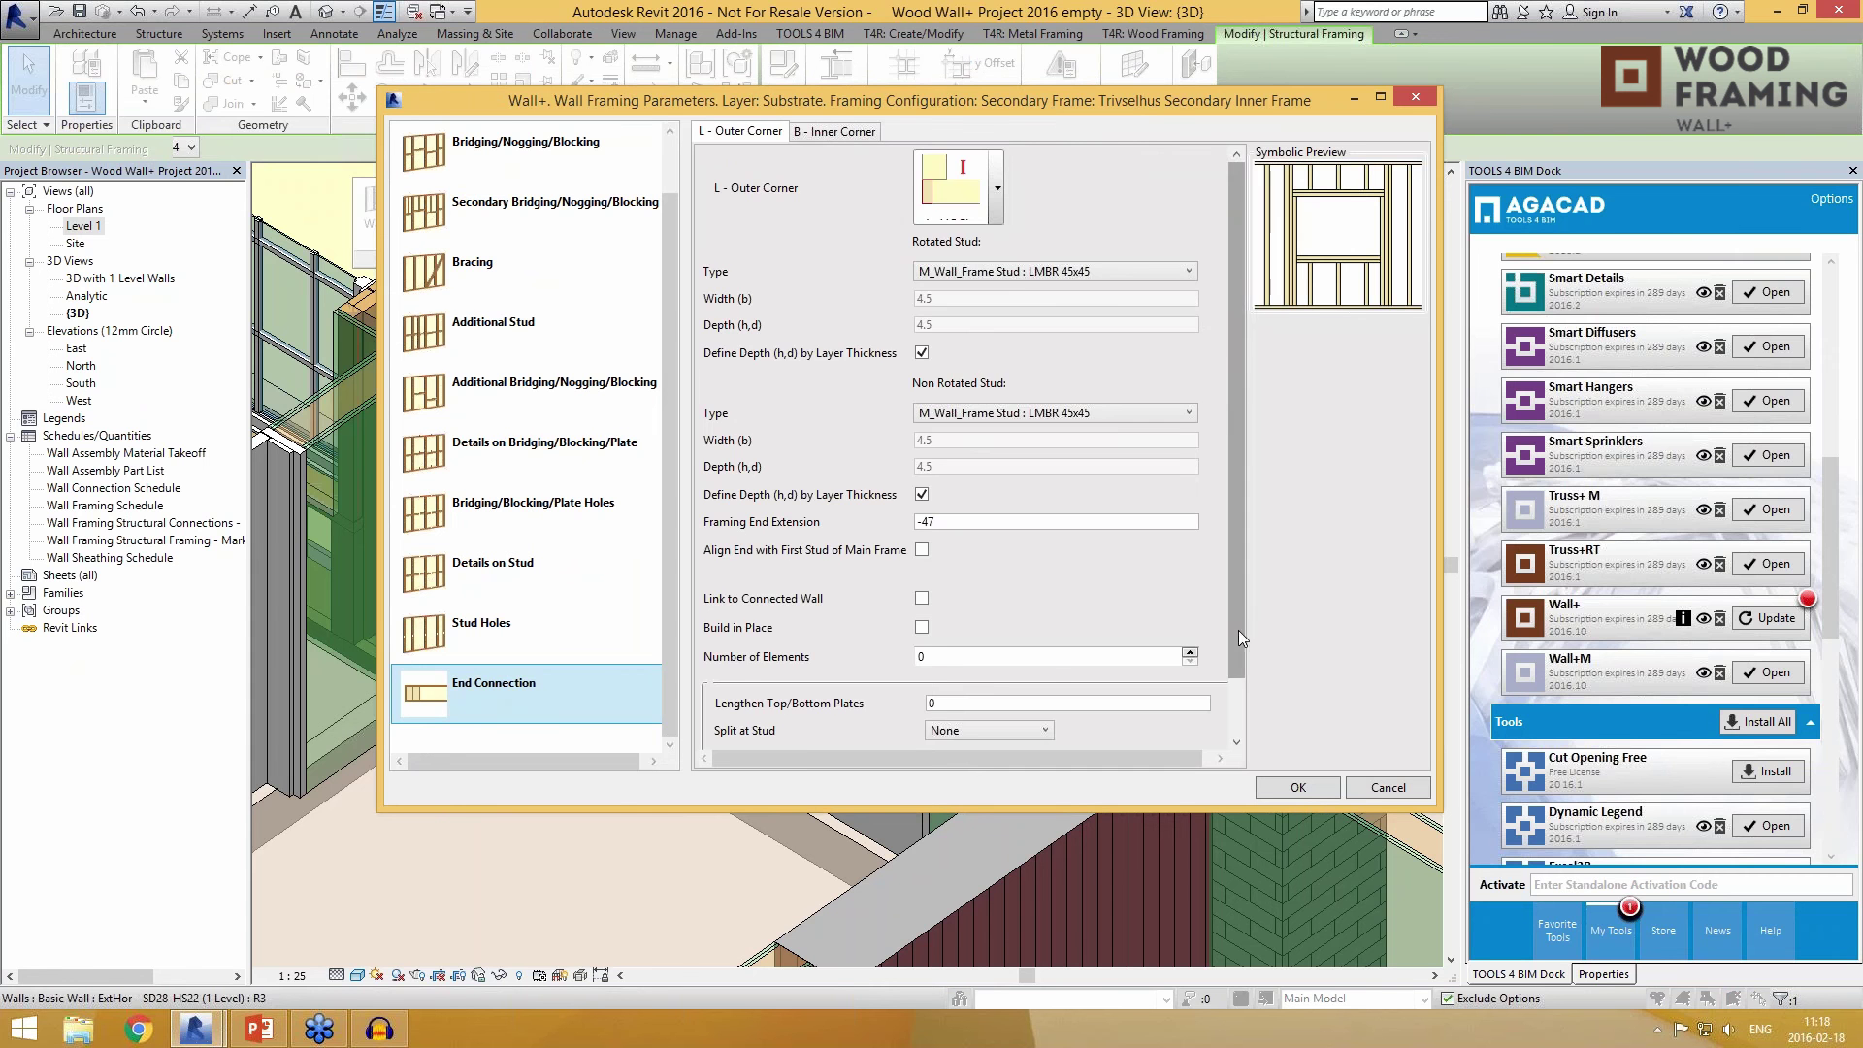
left_click_drag(1237, 630, 1254, 524)
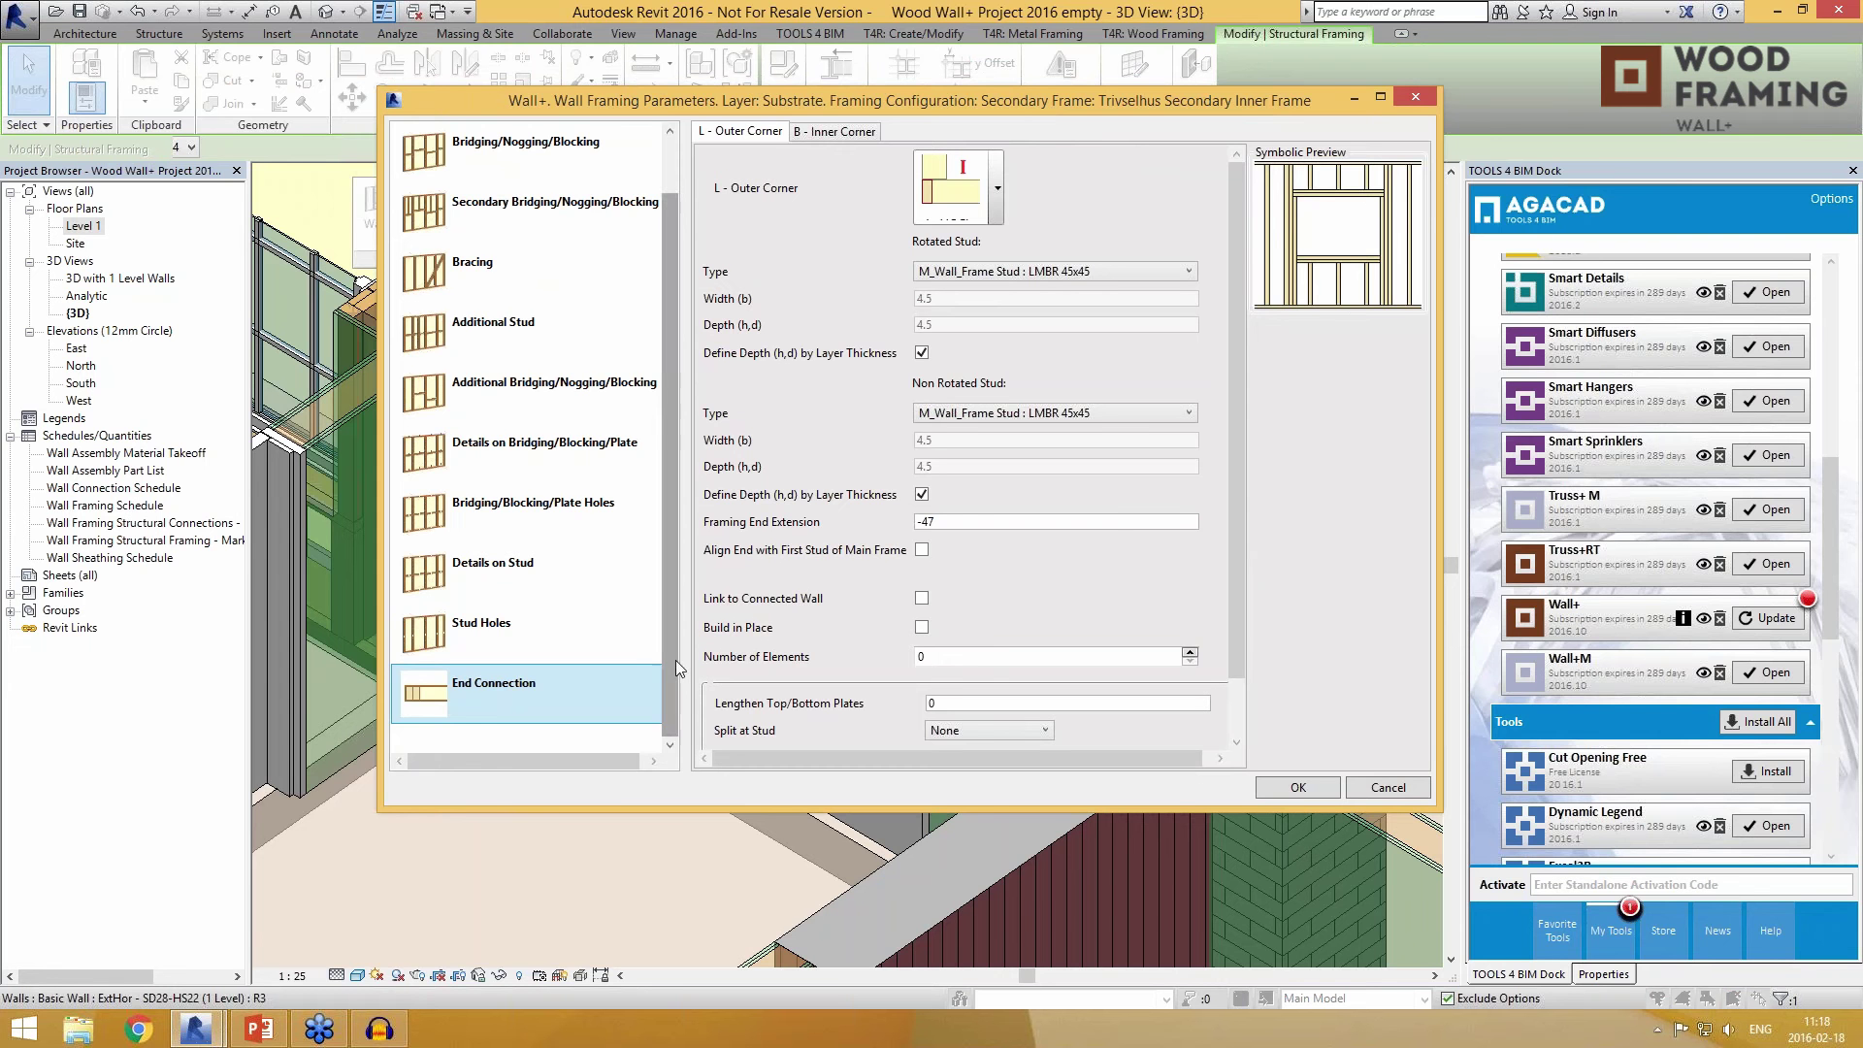
left_click_drag(676, 660, 676, 602)
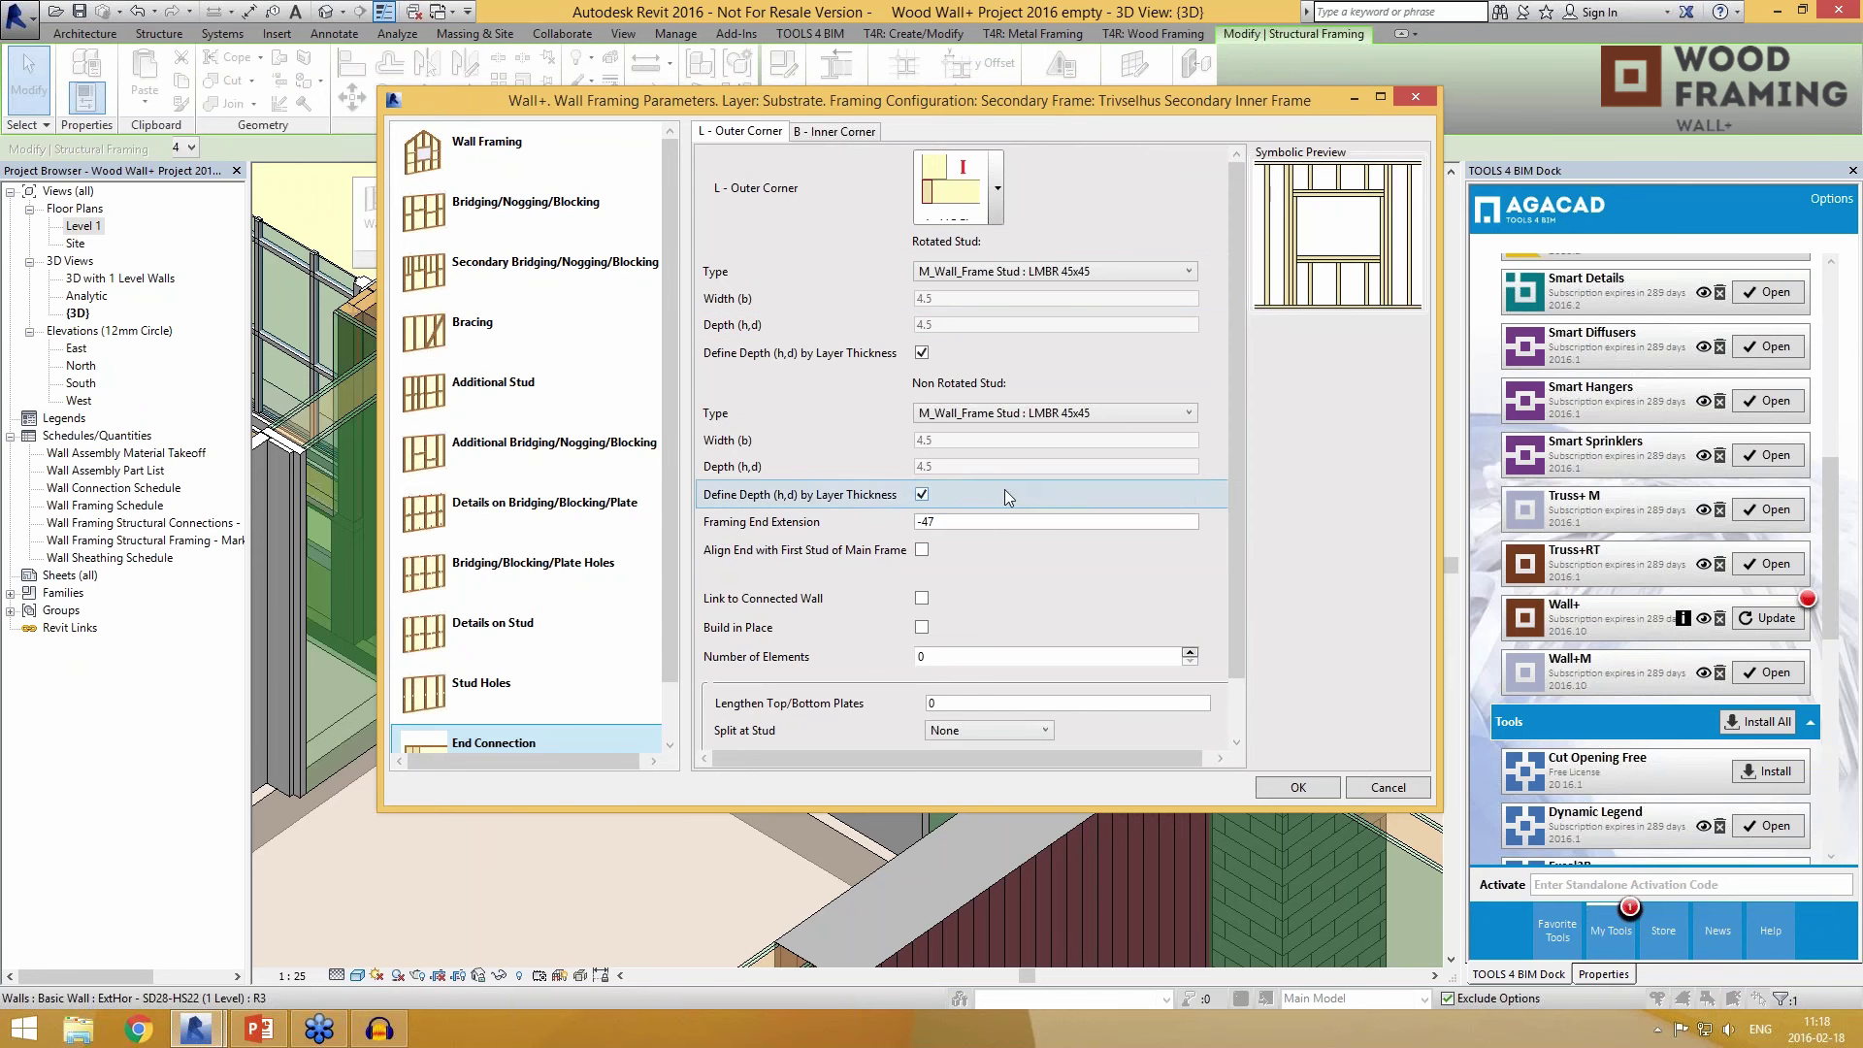
left_click(1416, 97)
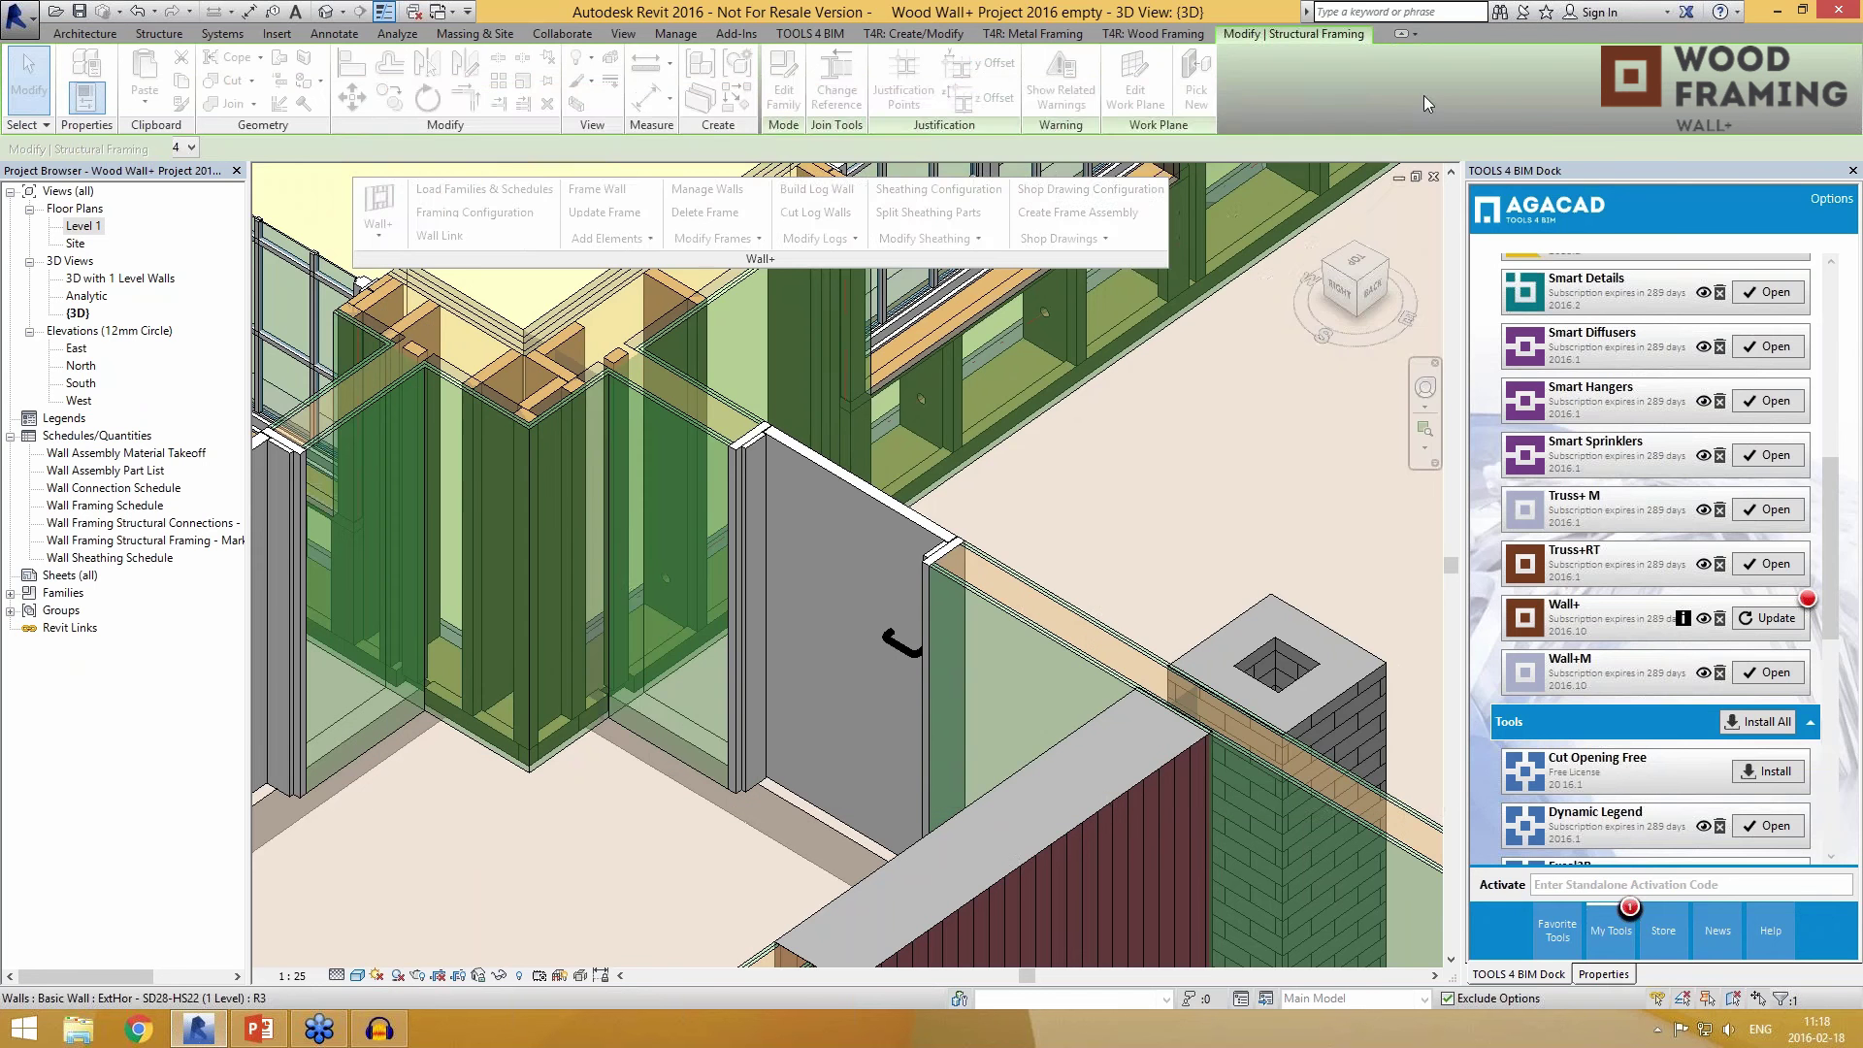
Step: Review the B - Inner Corner settings in Modify Wall Join Framing for the same corner's secondary frame, including the plate options
scroll(663, 628, "up", 3)
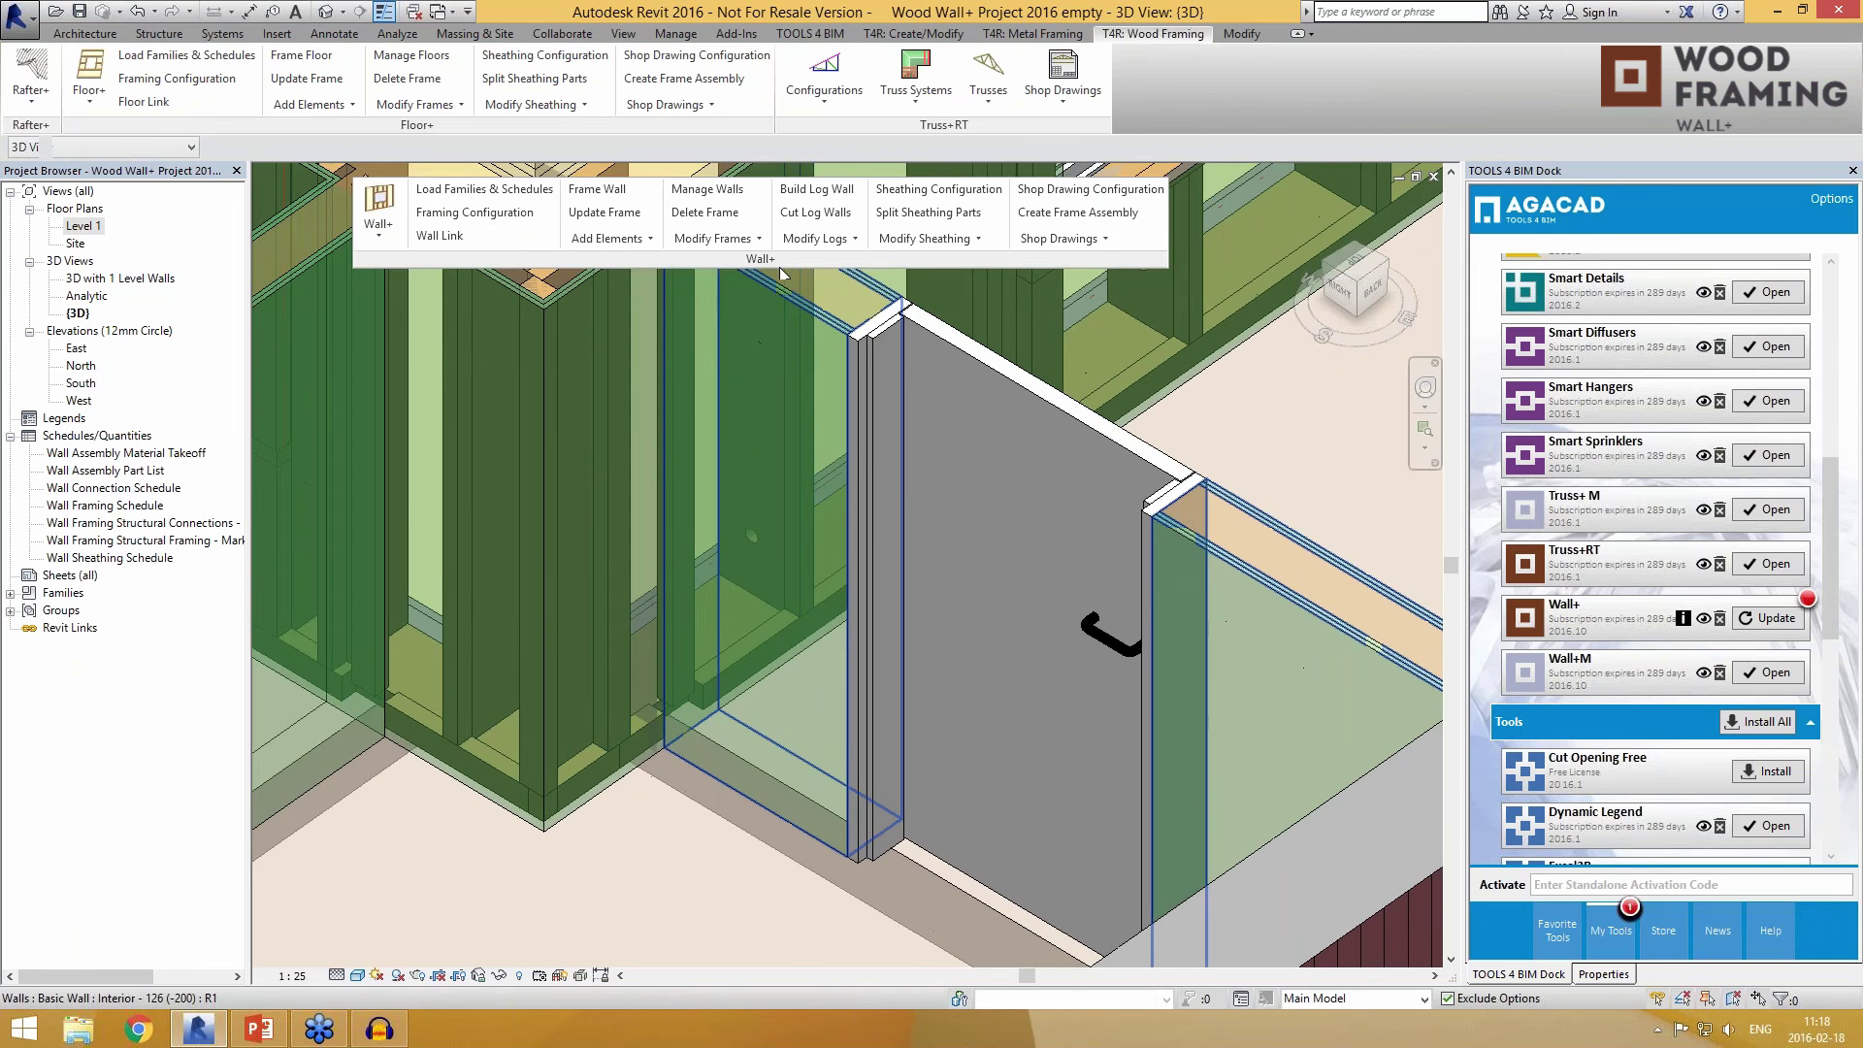
left_click(735, 240)
left_click(752, 460)
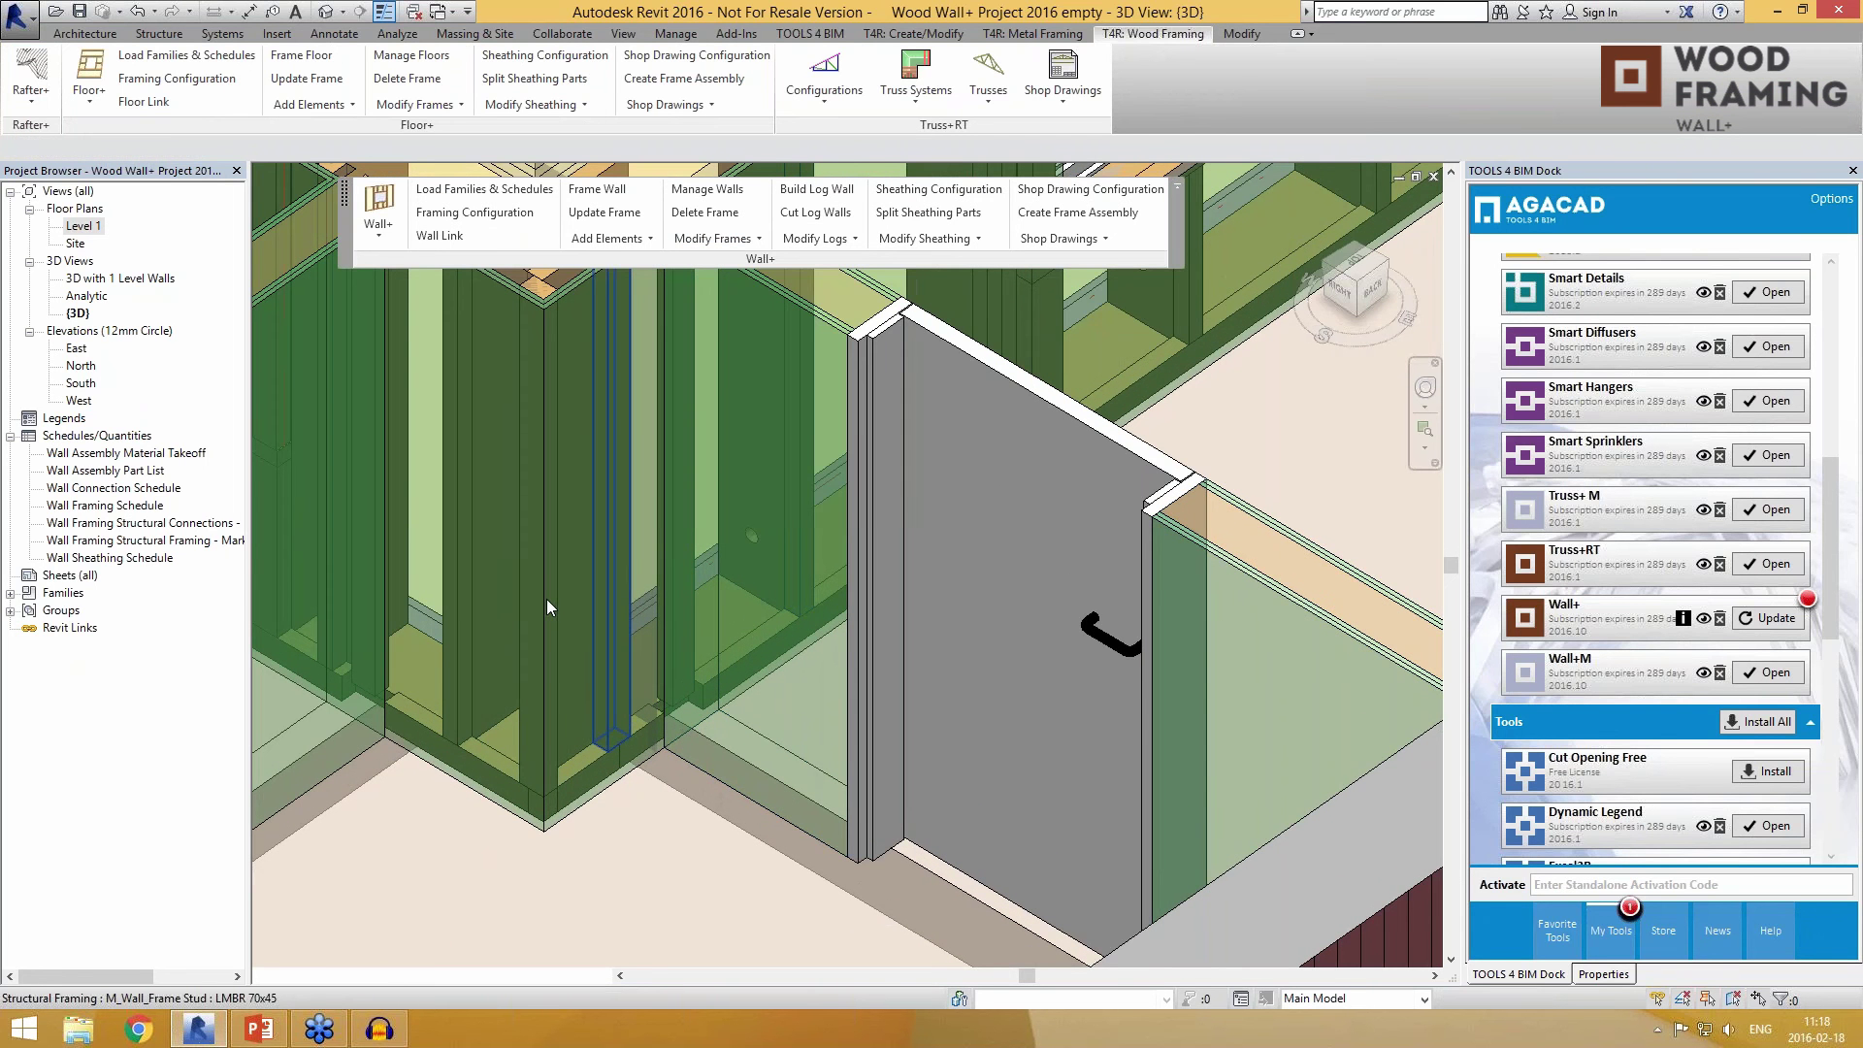
left_click(545, 599)
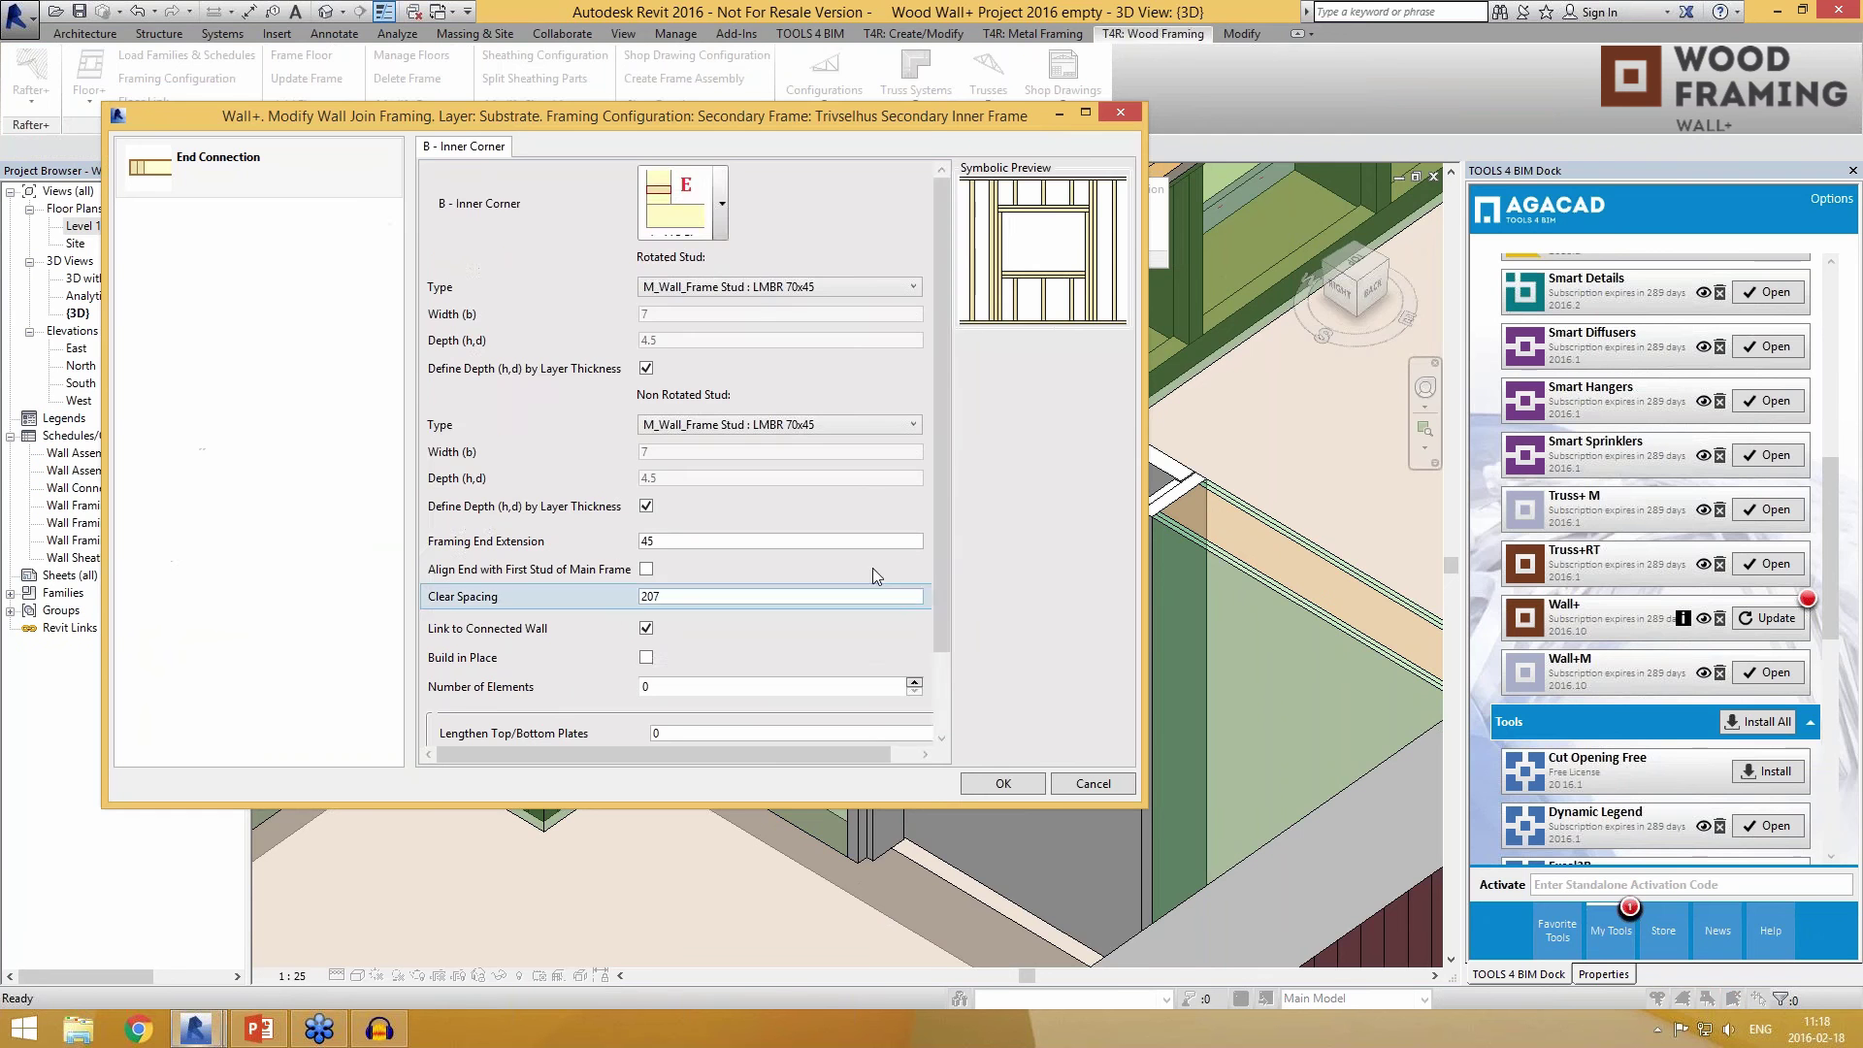
left_click_drag(940, 441, 951, 538)
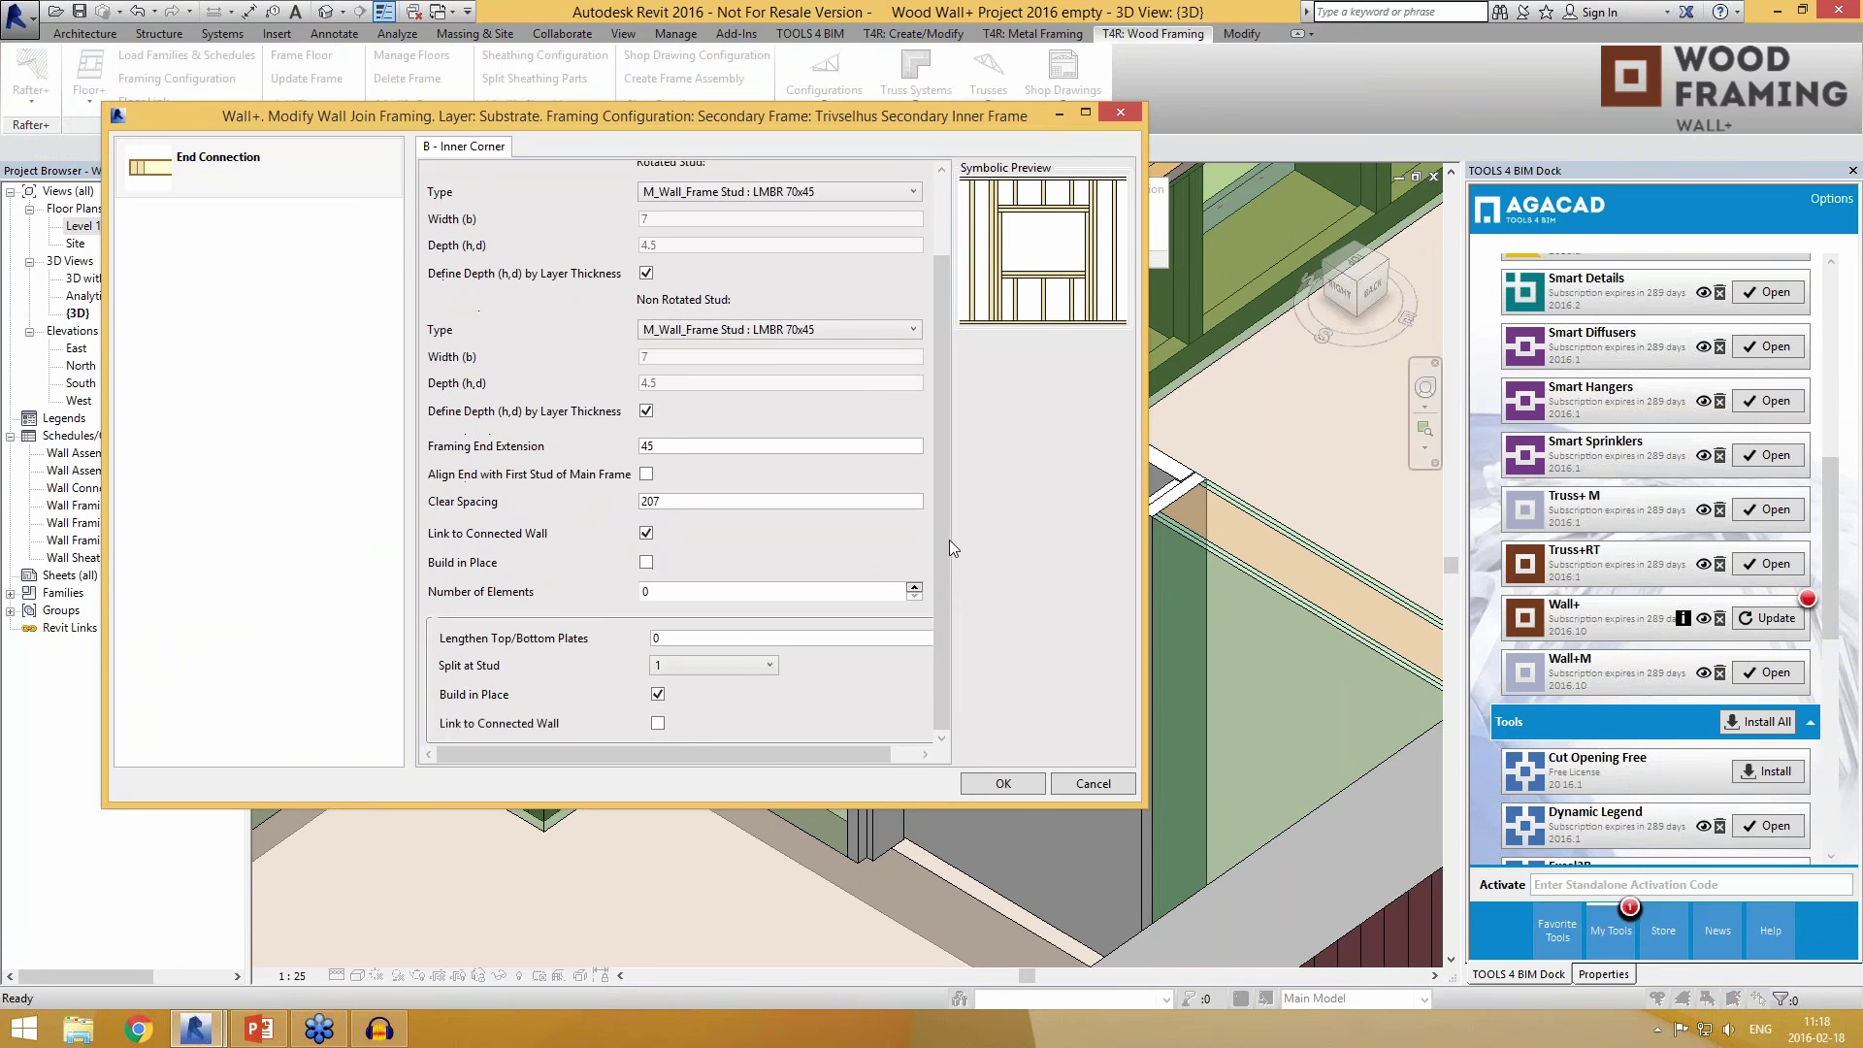
left_click_drag(879, 124, 1530, 146)
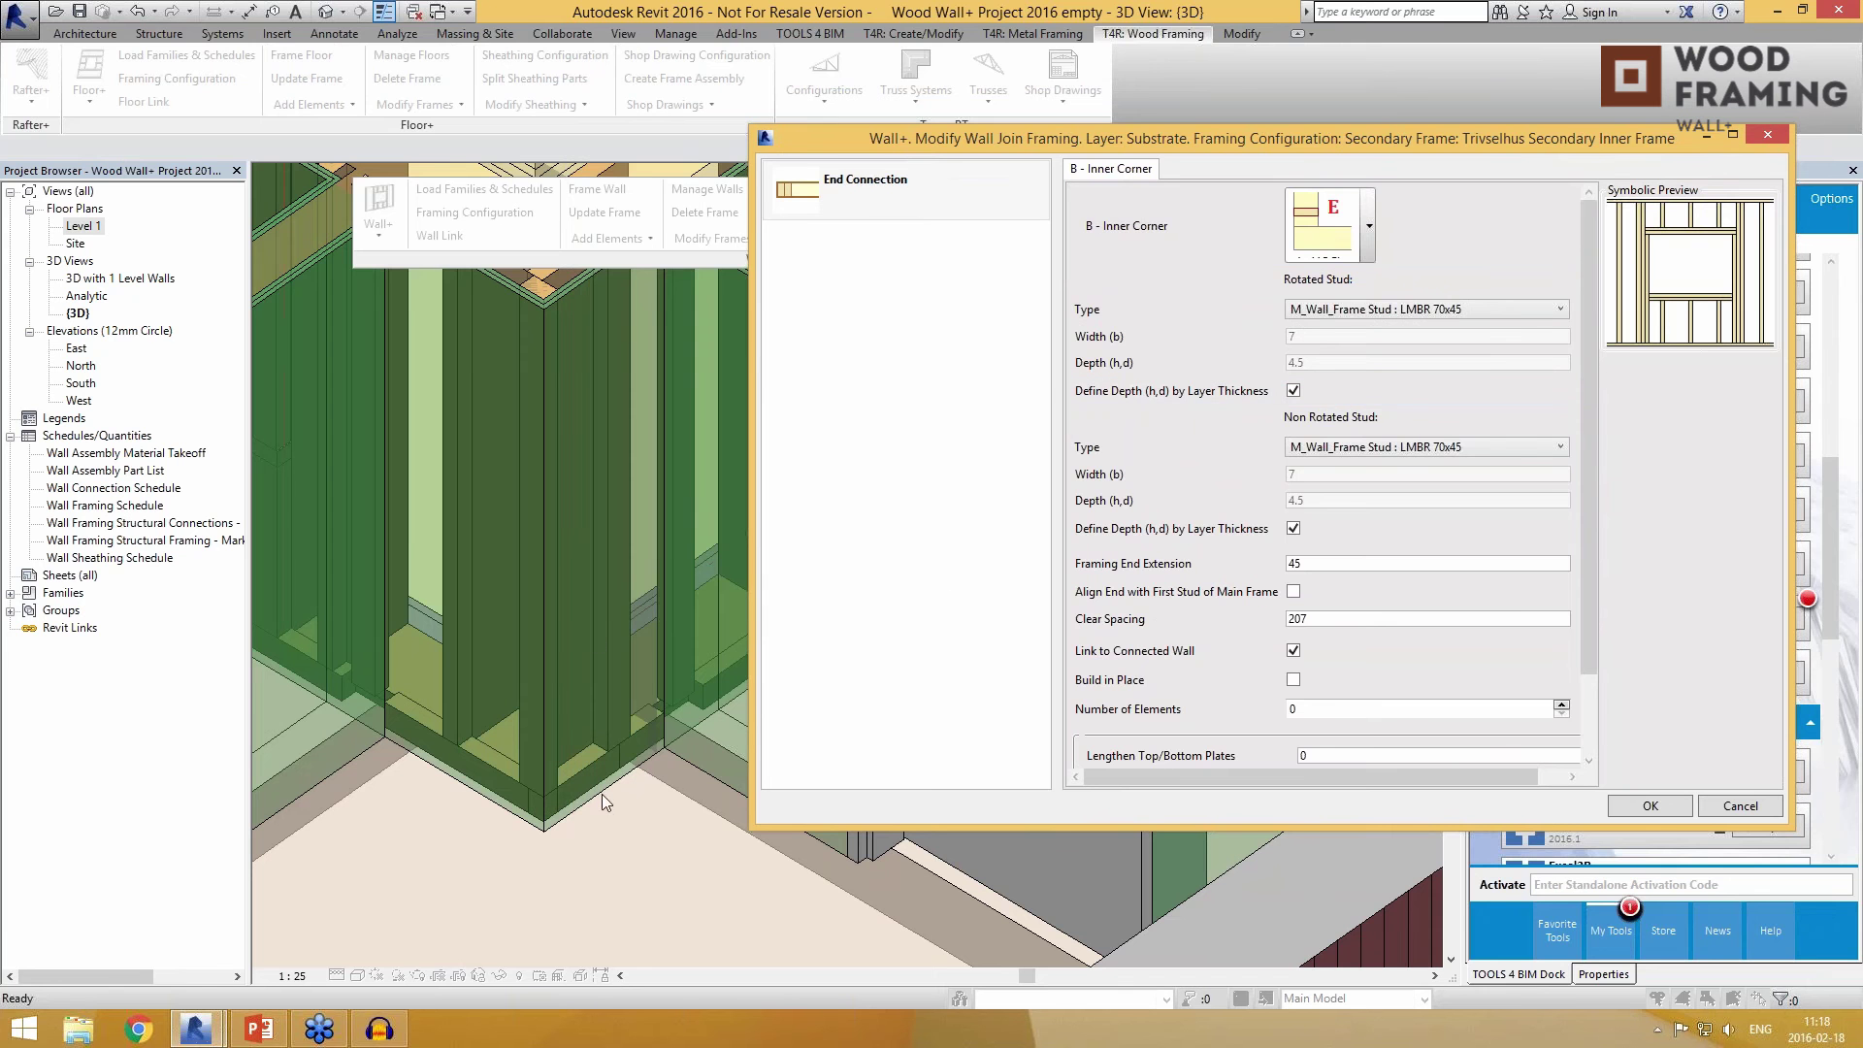
scroll(1553, 612, "down", 2)
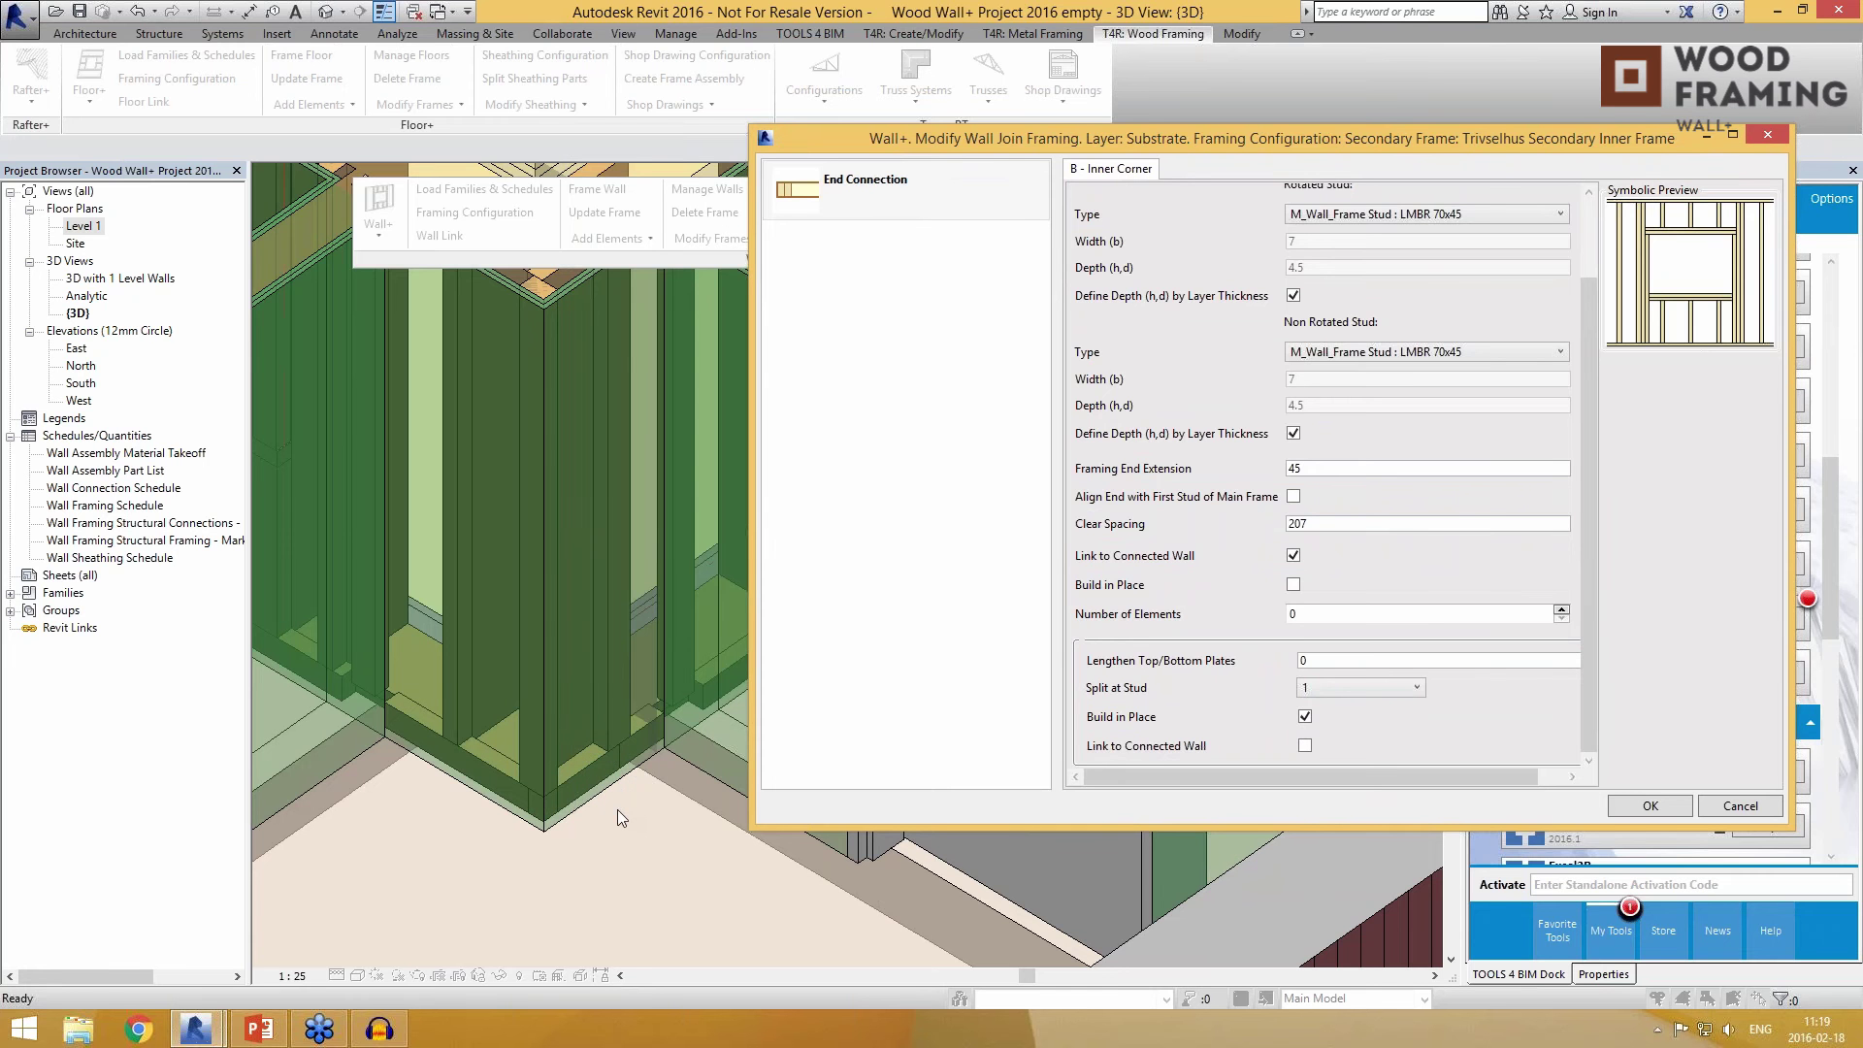
left_click(1768, 135)
Step: Add a secondary frame to the two exterior walls meeting at the corner on the paved side of the house
scroll(639, 706, "down", 3)
middle_click_drag(795, 592, 331, 953)
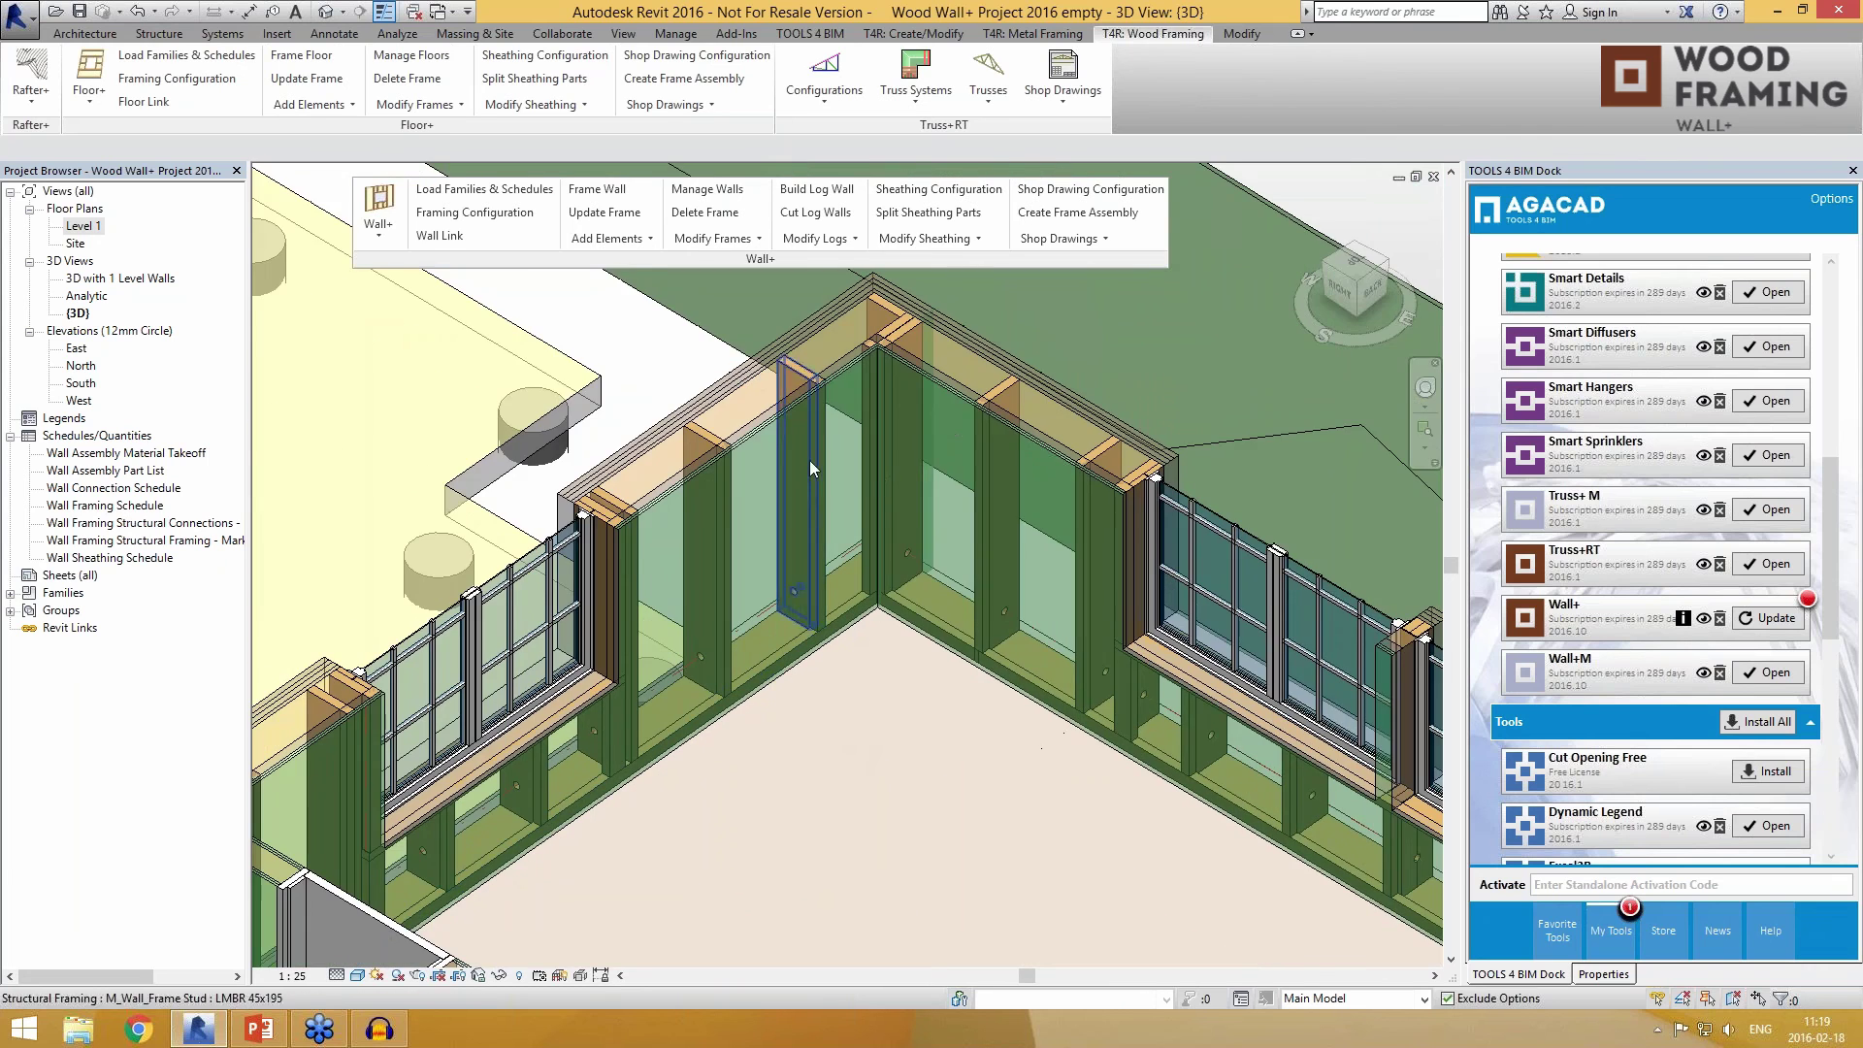
scroll(955, 431, "down", 3)
middle_click_drag(1219, 695, 844, 812, "shift")
middle_click_drag(539, 617, 1055, 851)
scroll(749, 353, "up", 5)
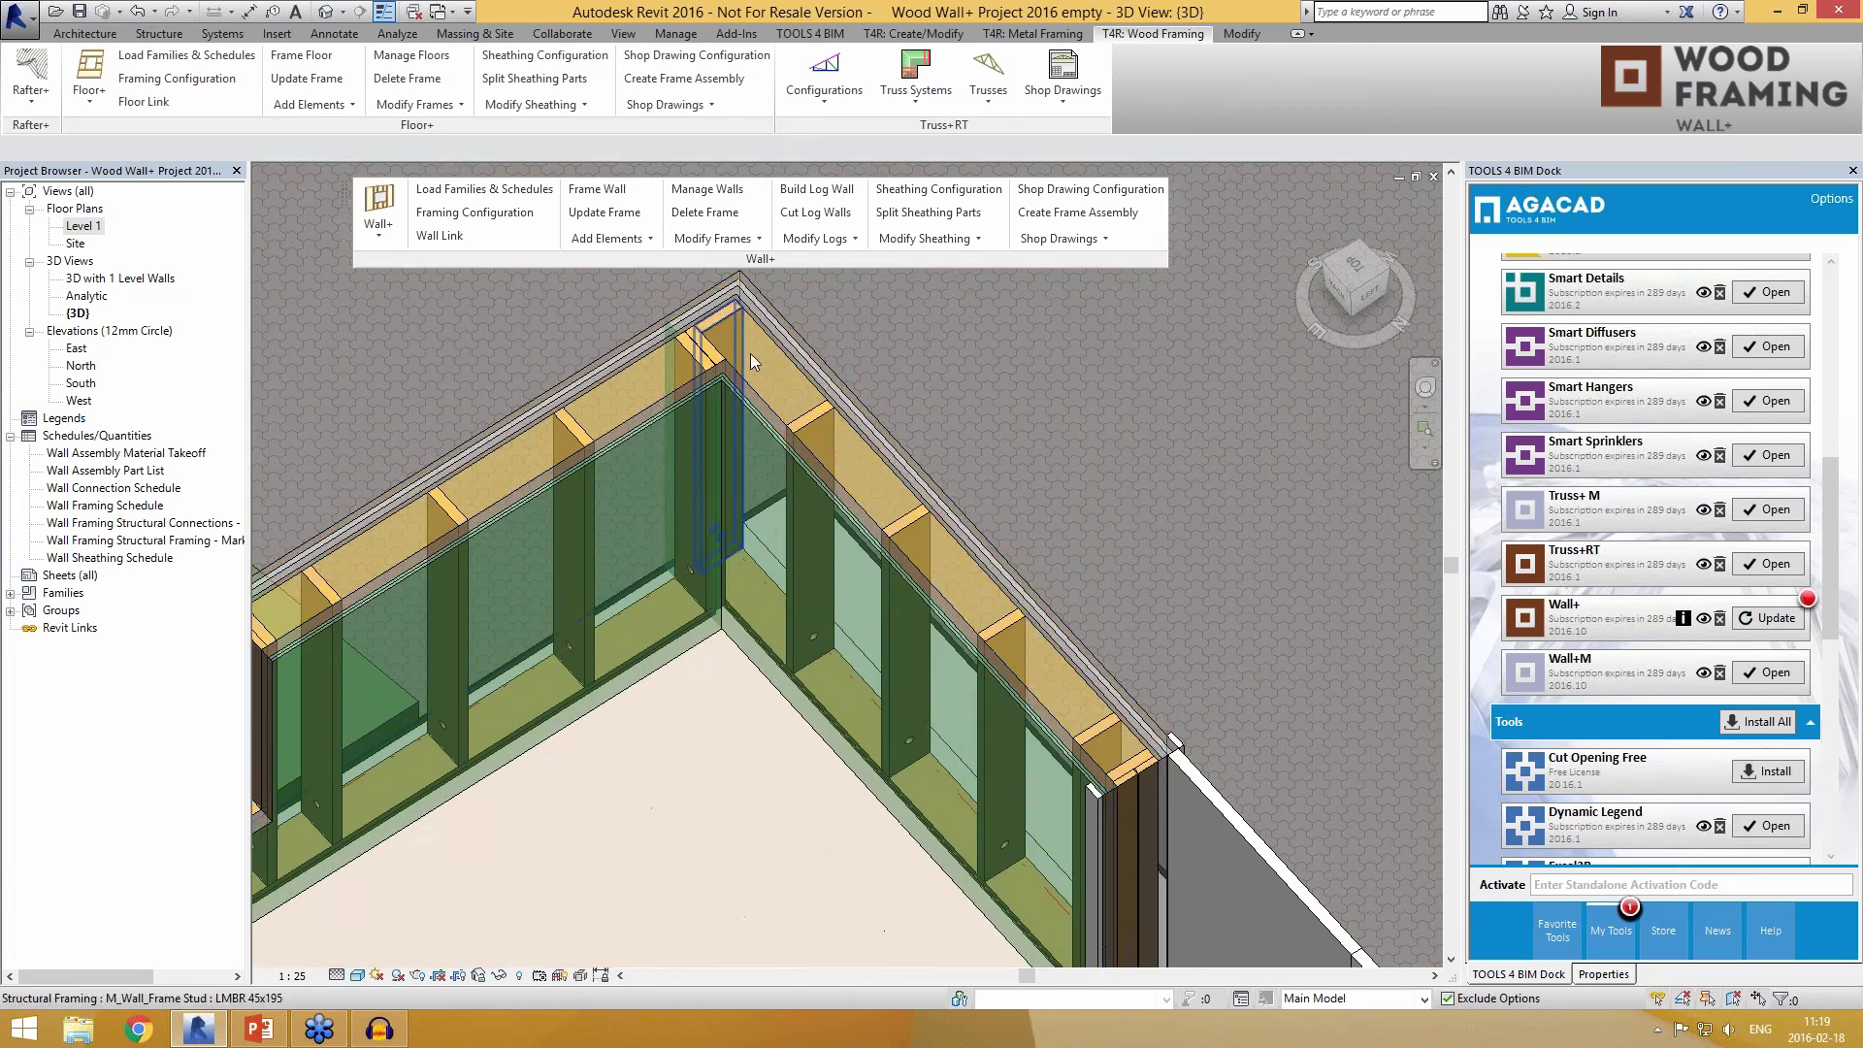
left_click(766, 437)
left_click(648, 439, "ctrl")
left_click(607, 237)
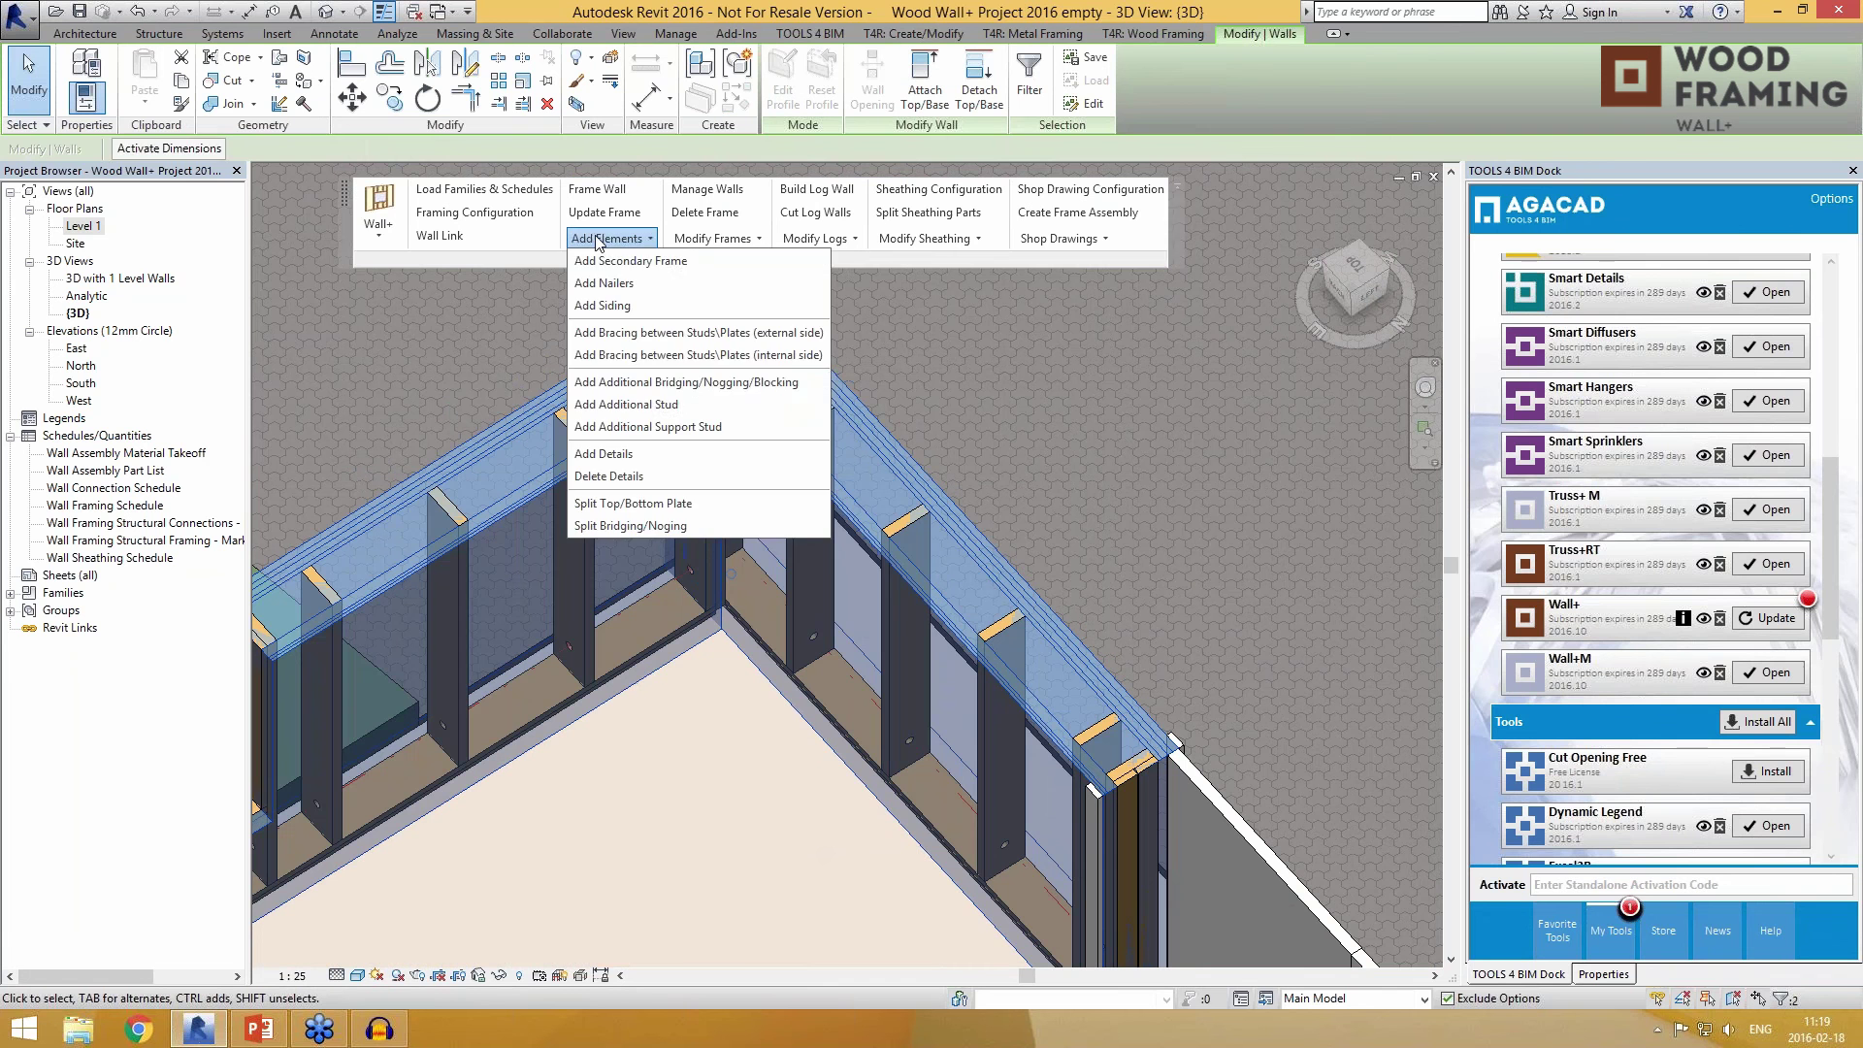
left_click(659, 262)
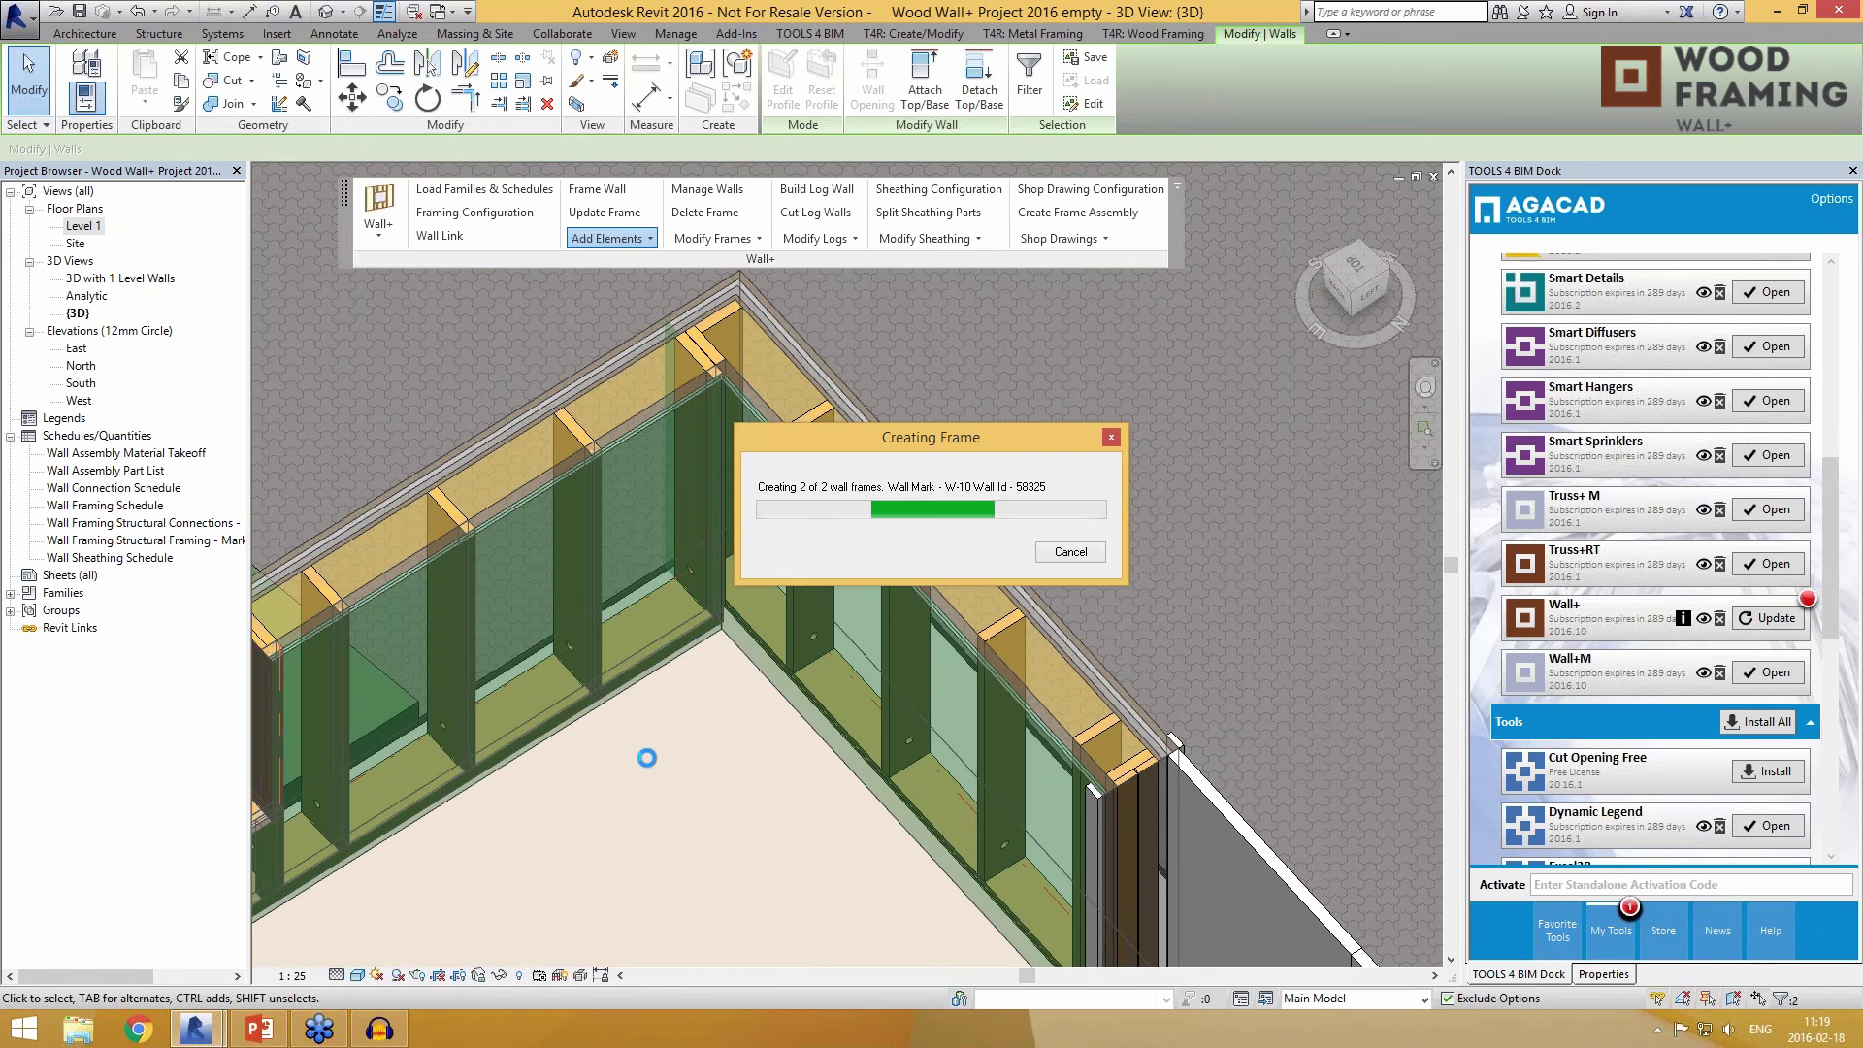
Step: Inspect the Build in Place and Link to Connected Wall properties of the secondary frame's bottom plate beside the corner
left_click(671, 652)
middle_click_drag(672, 652, 849, 706, "shift")
left_click(1603, 975)
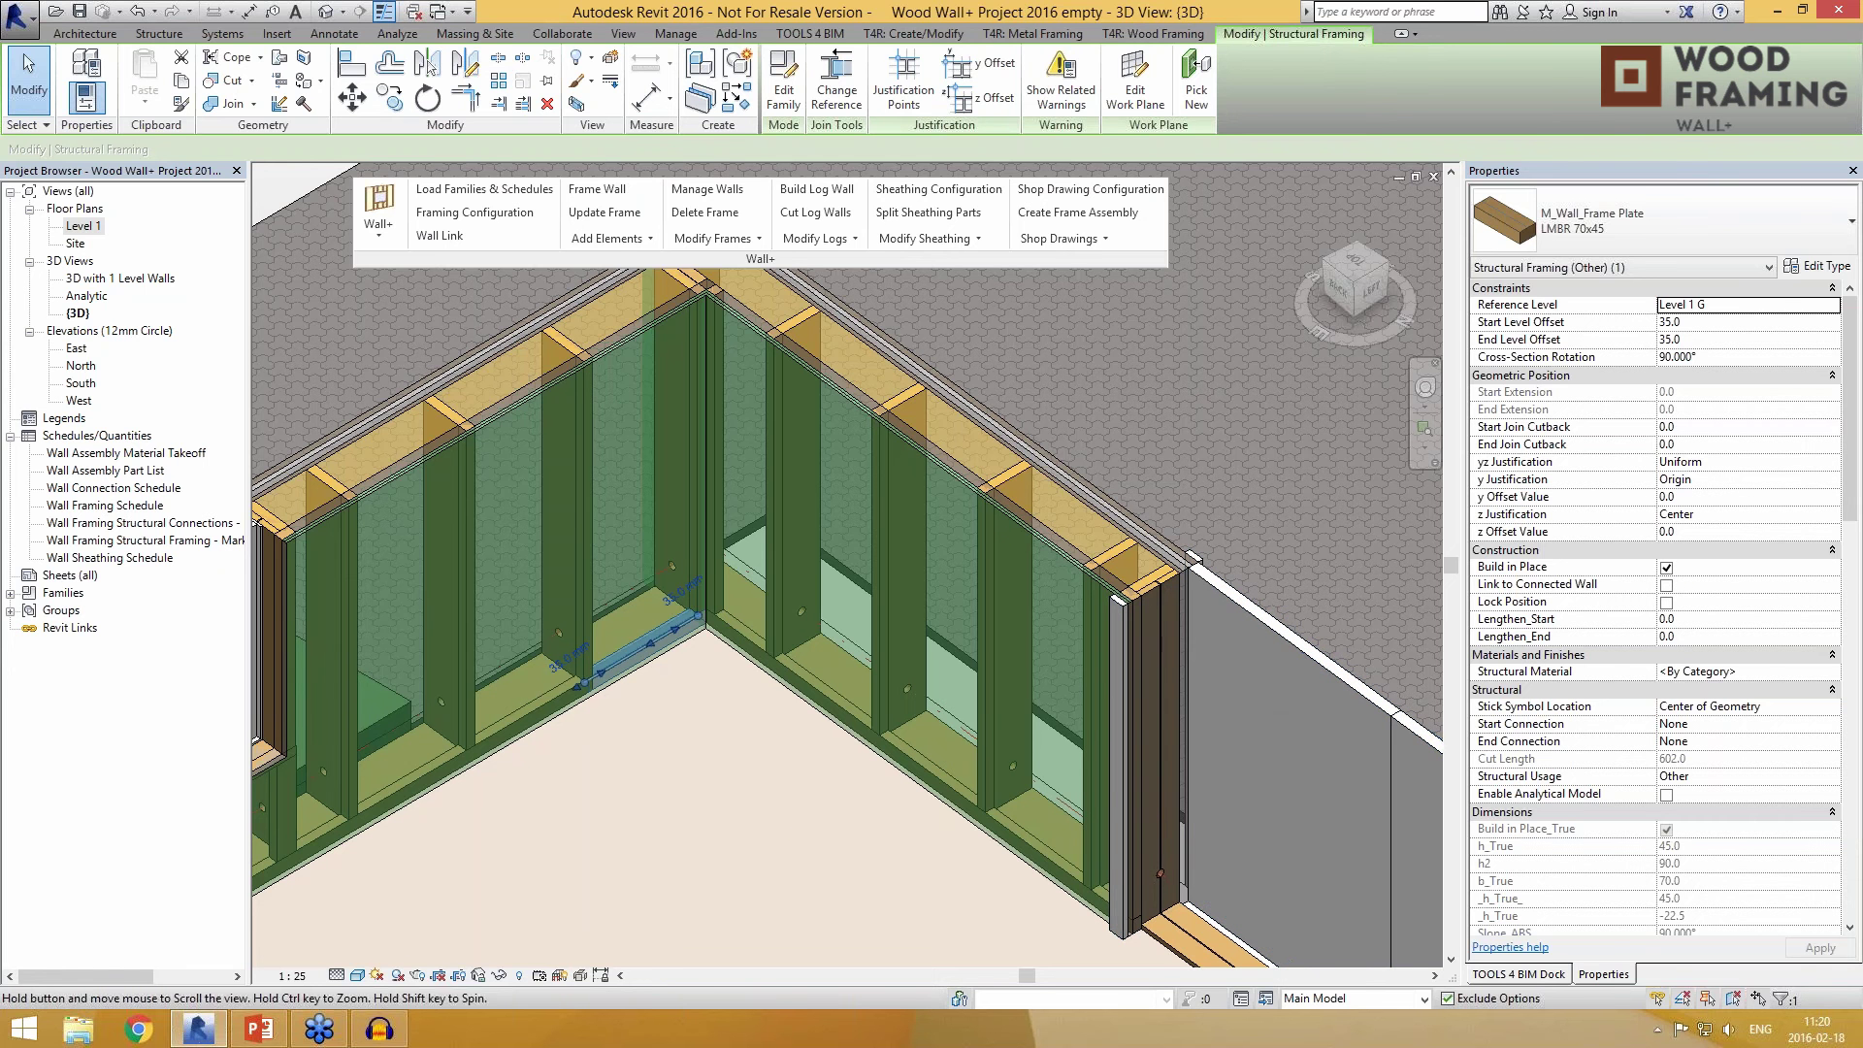
middle_click_drag(791, 828, 790, 846)
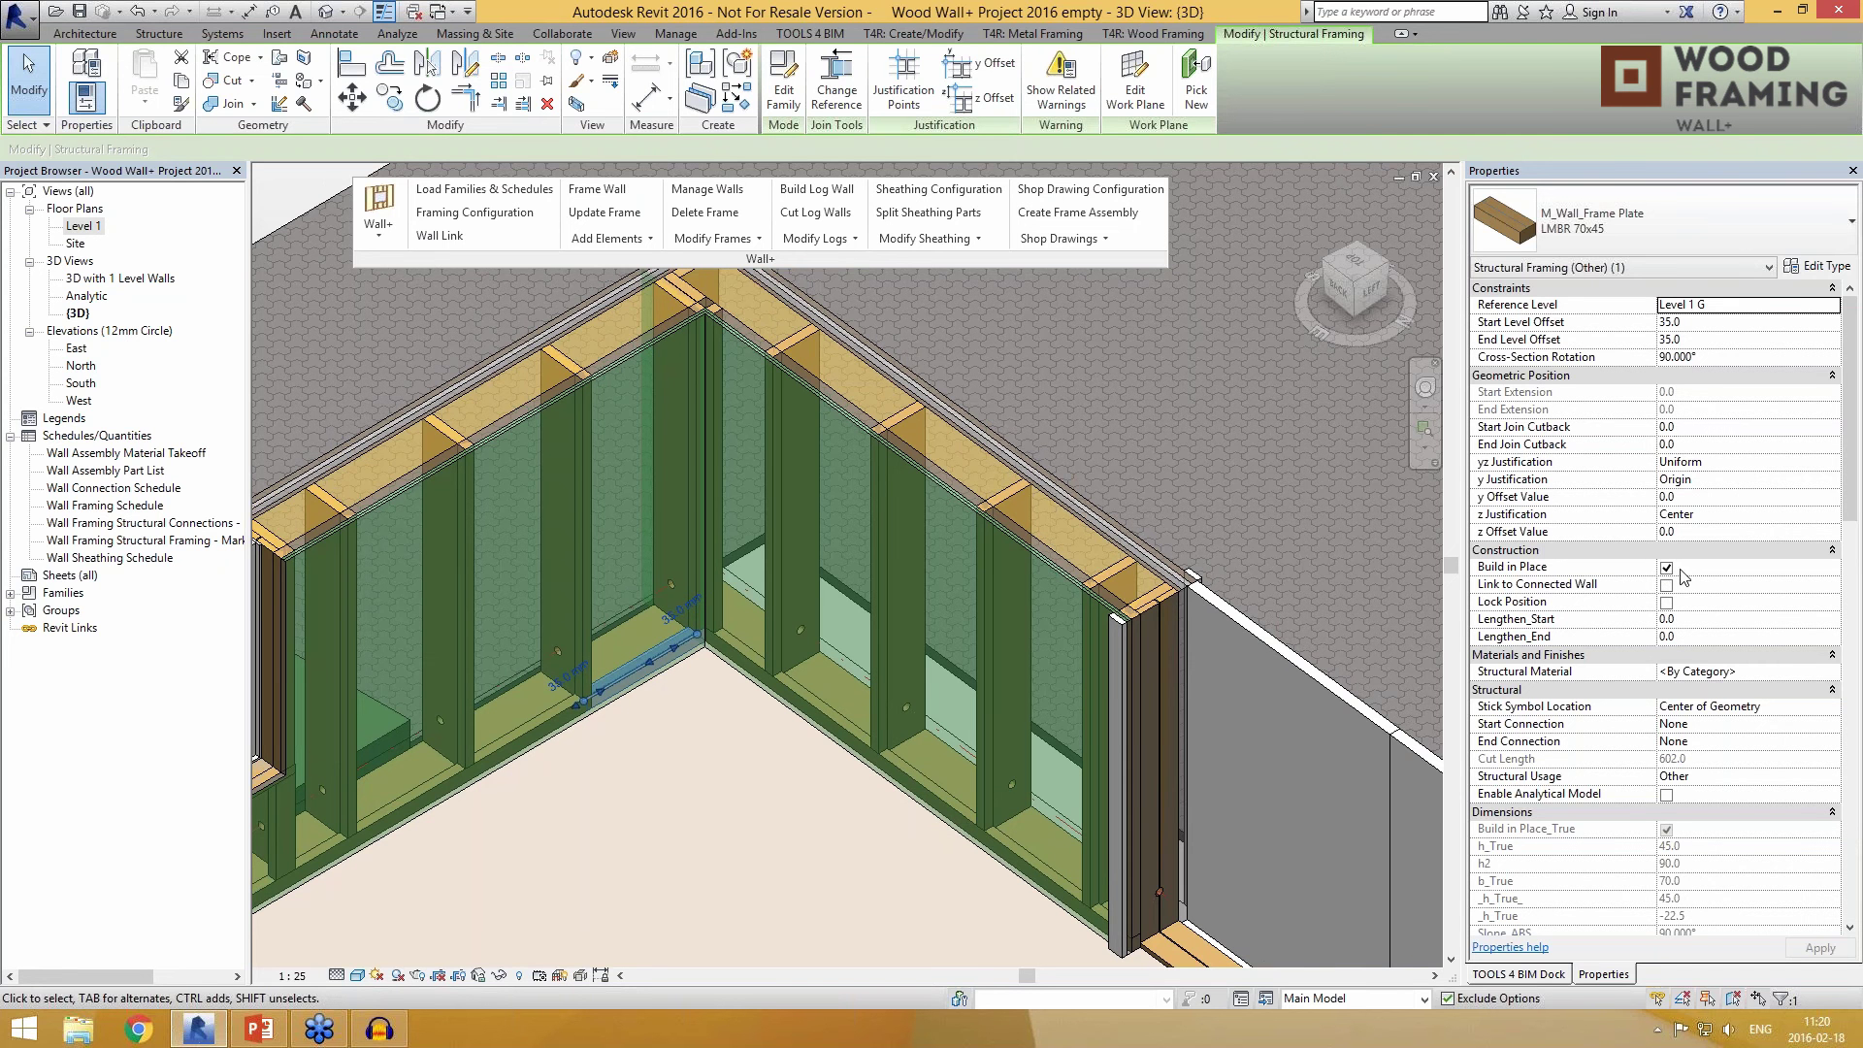
scroll(737, 645, "down", 2)
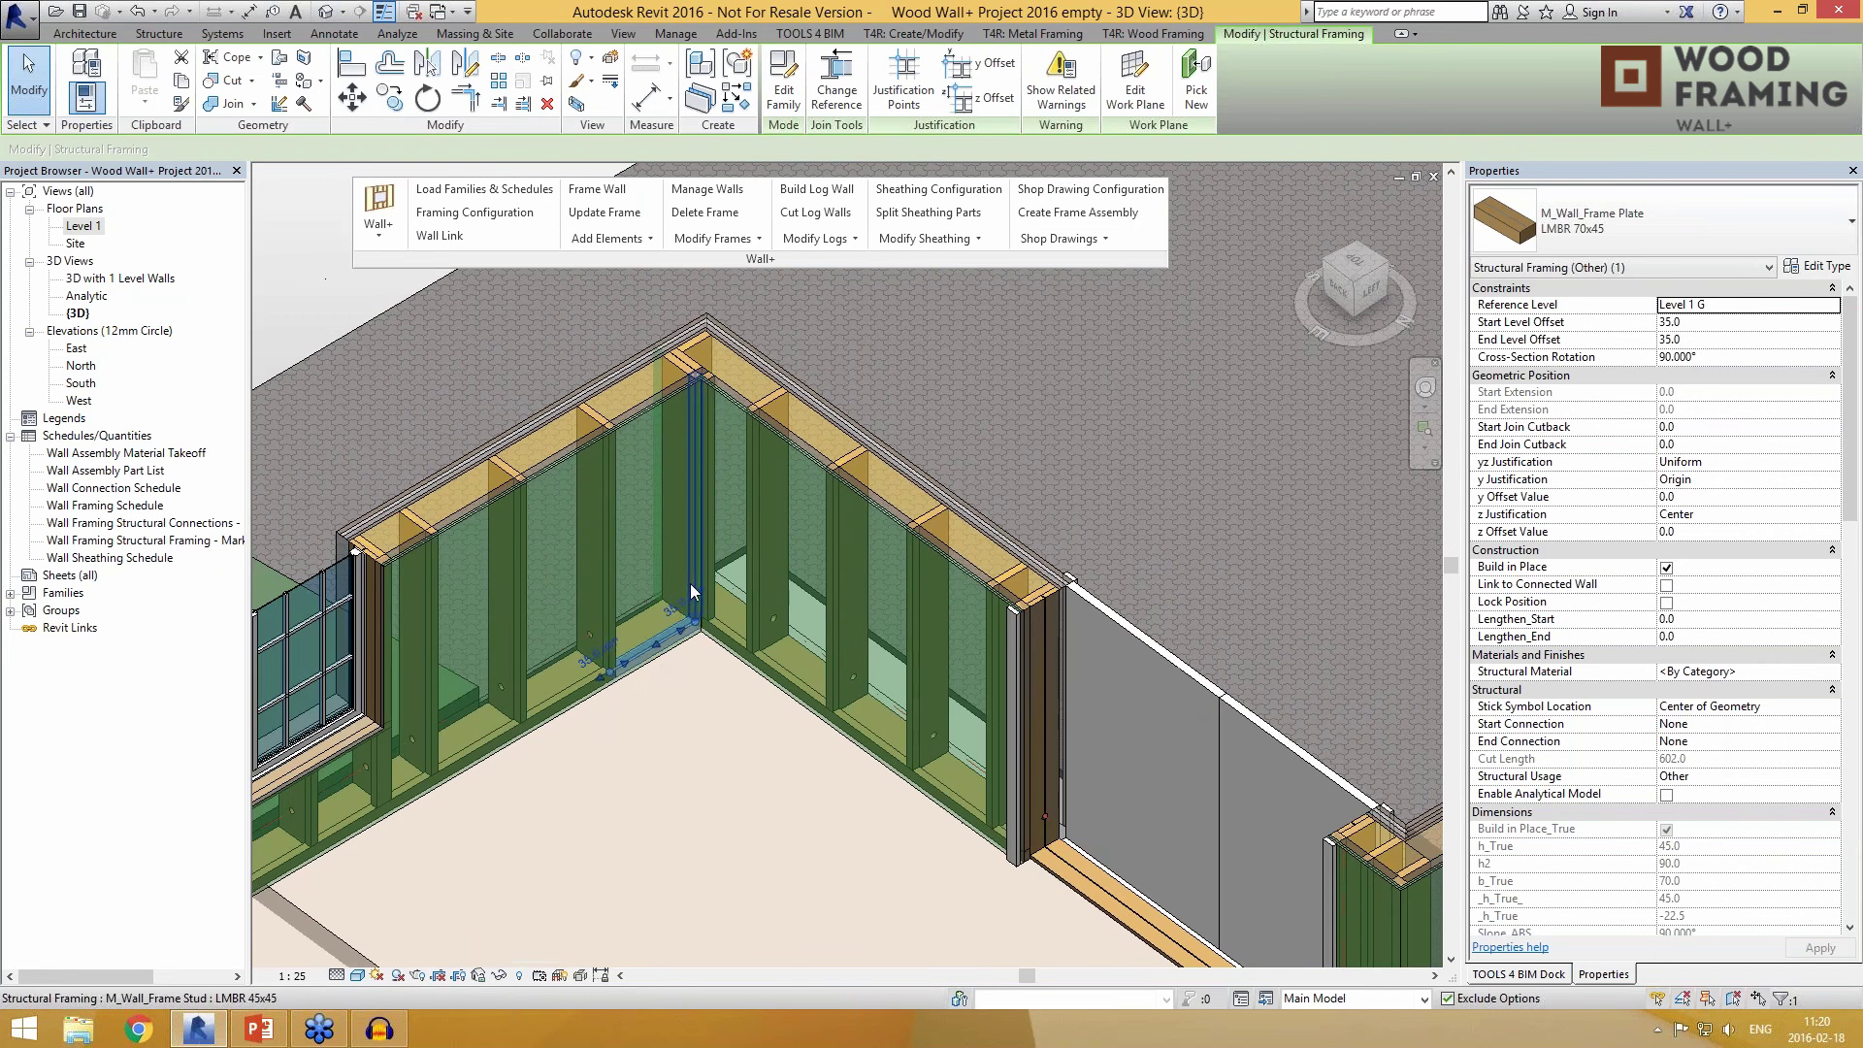
left_click(754, 741)
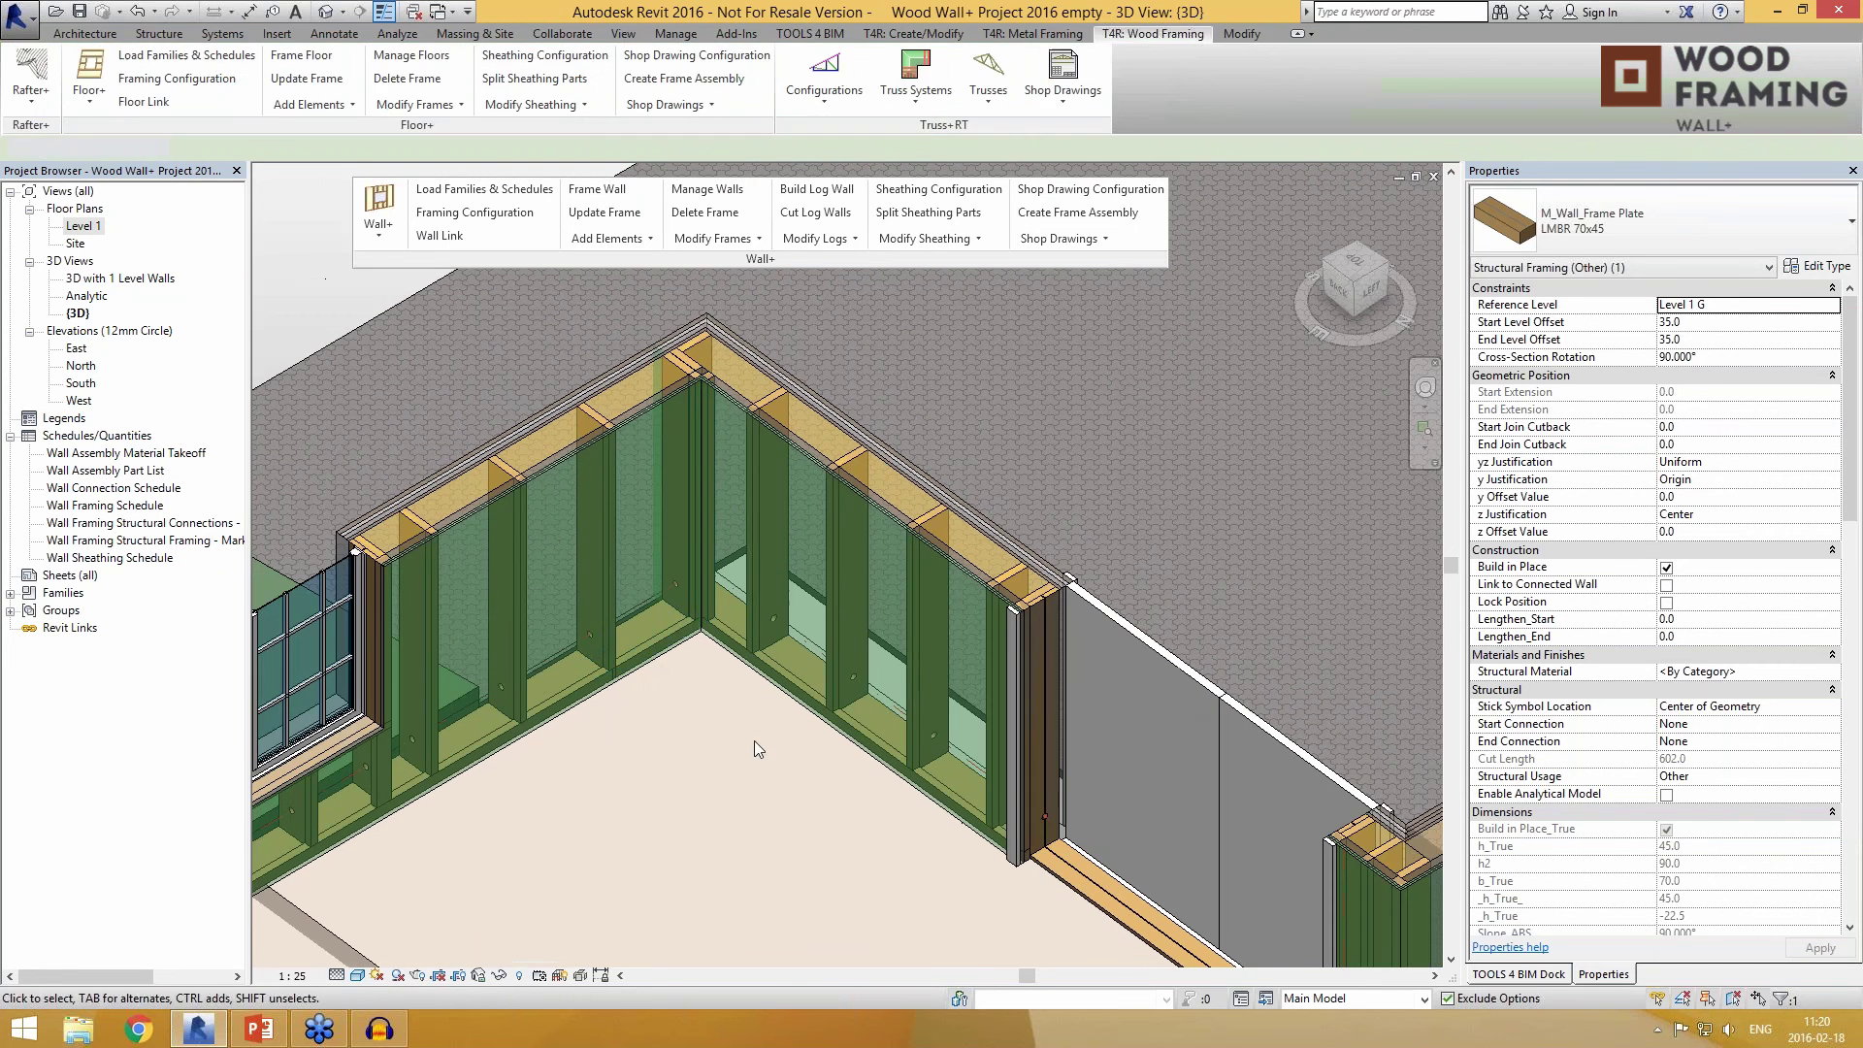
left_click(681, 636)
scroll(540, 526, "down", 2)
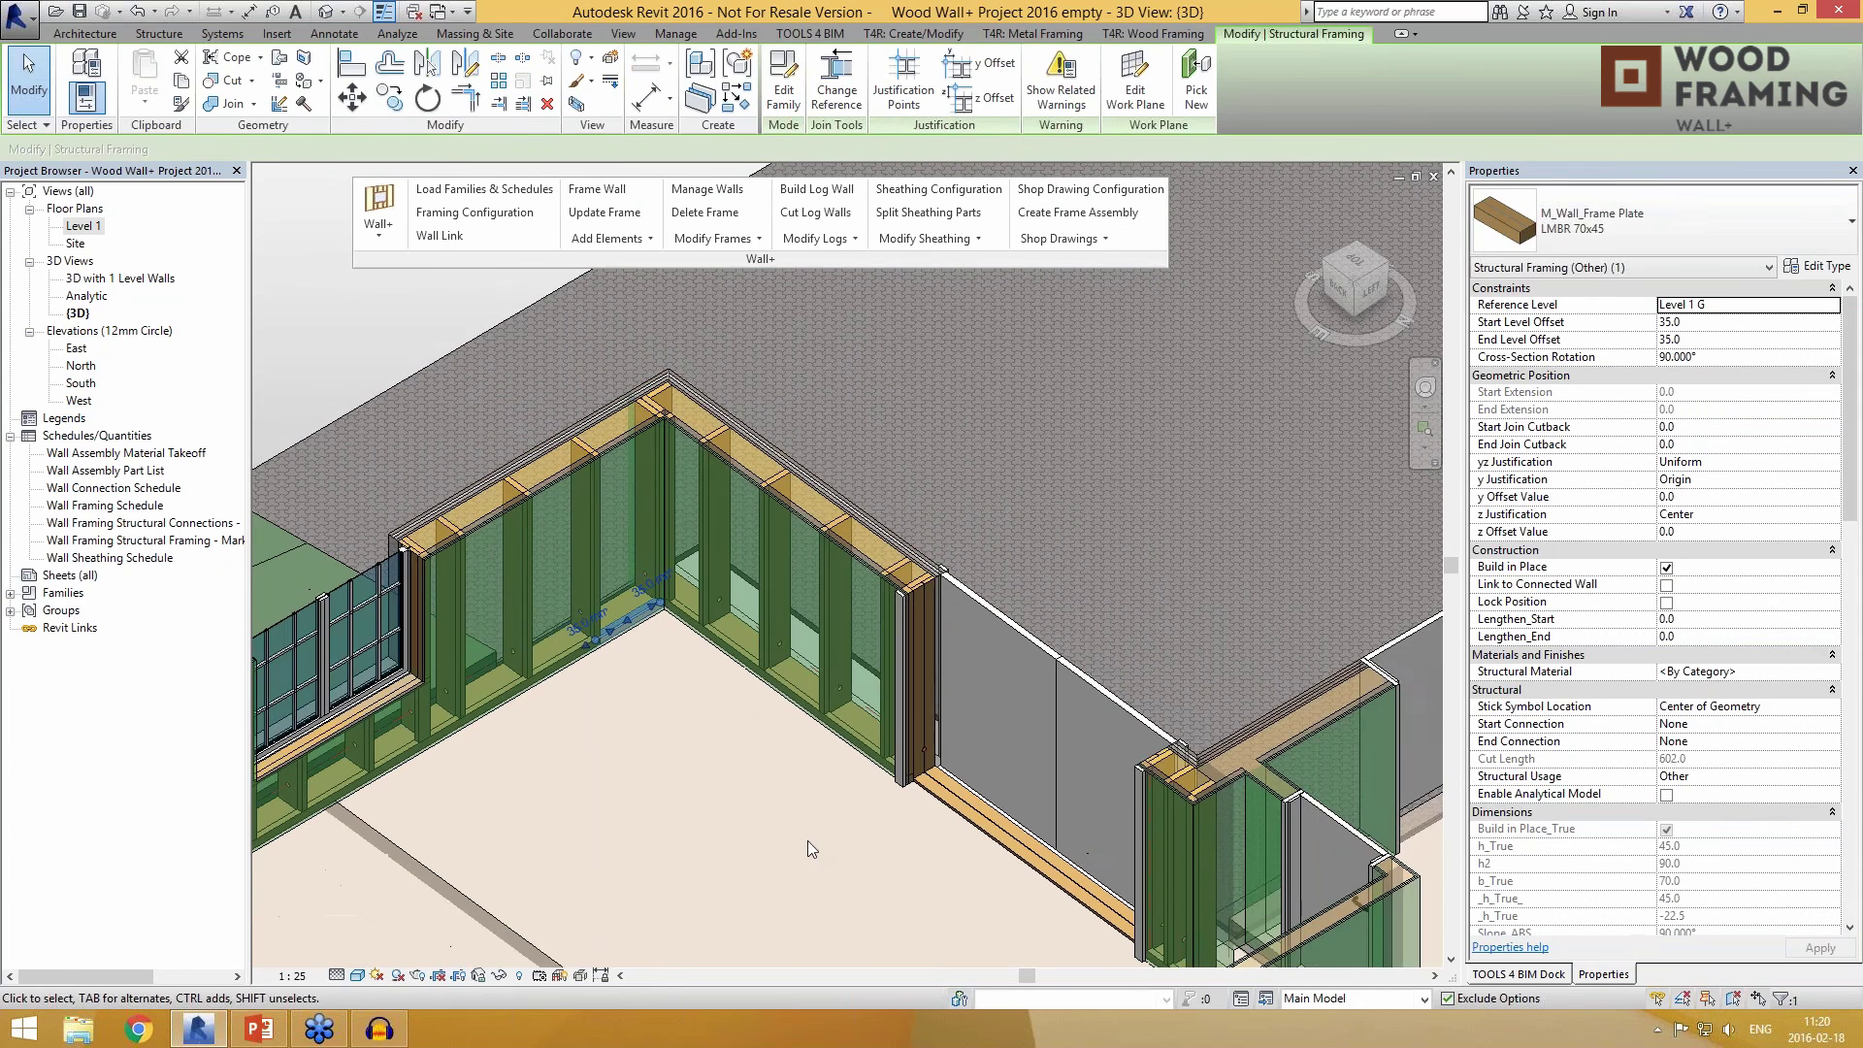
Step: Add nailers to the two framed exterior walls meeting at the corner between the windows on the lawn and terrace sides
middle_click_drag(712, 808, 1119, 823, "shift")
middle_click_drag(1073, 550, 753, 778)
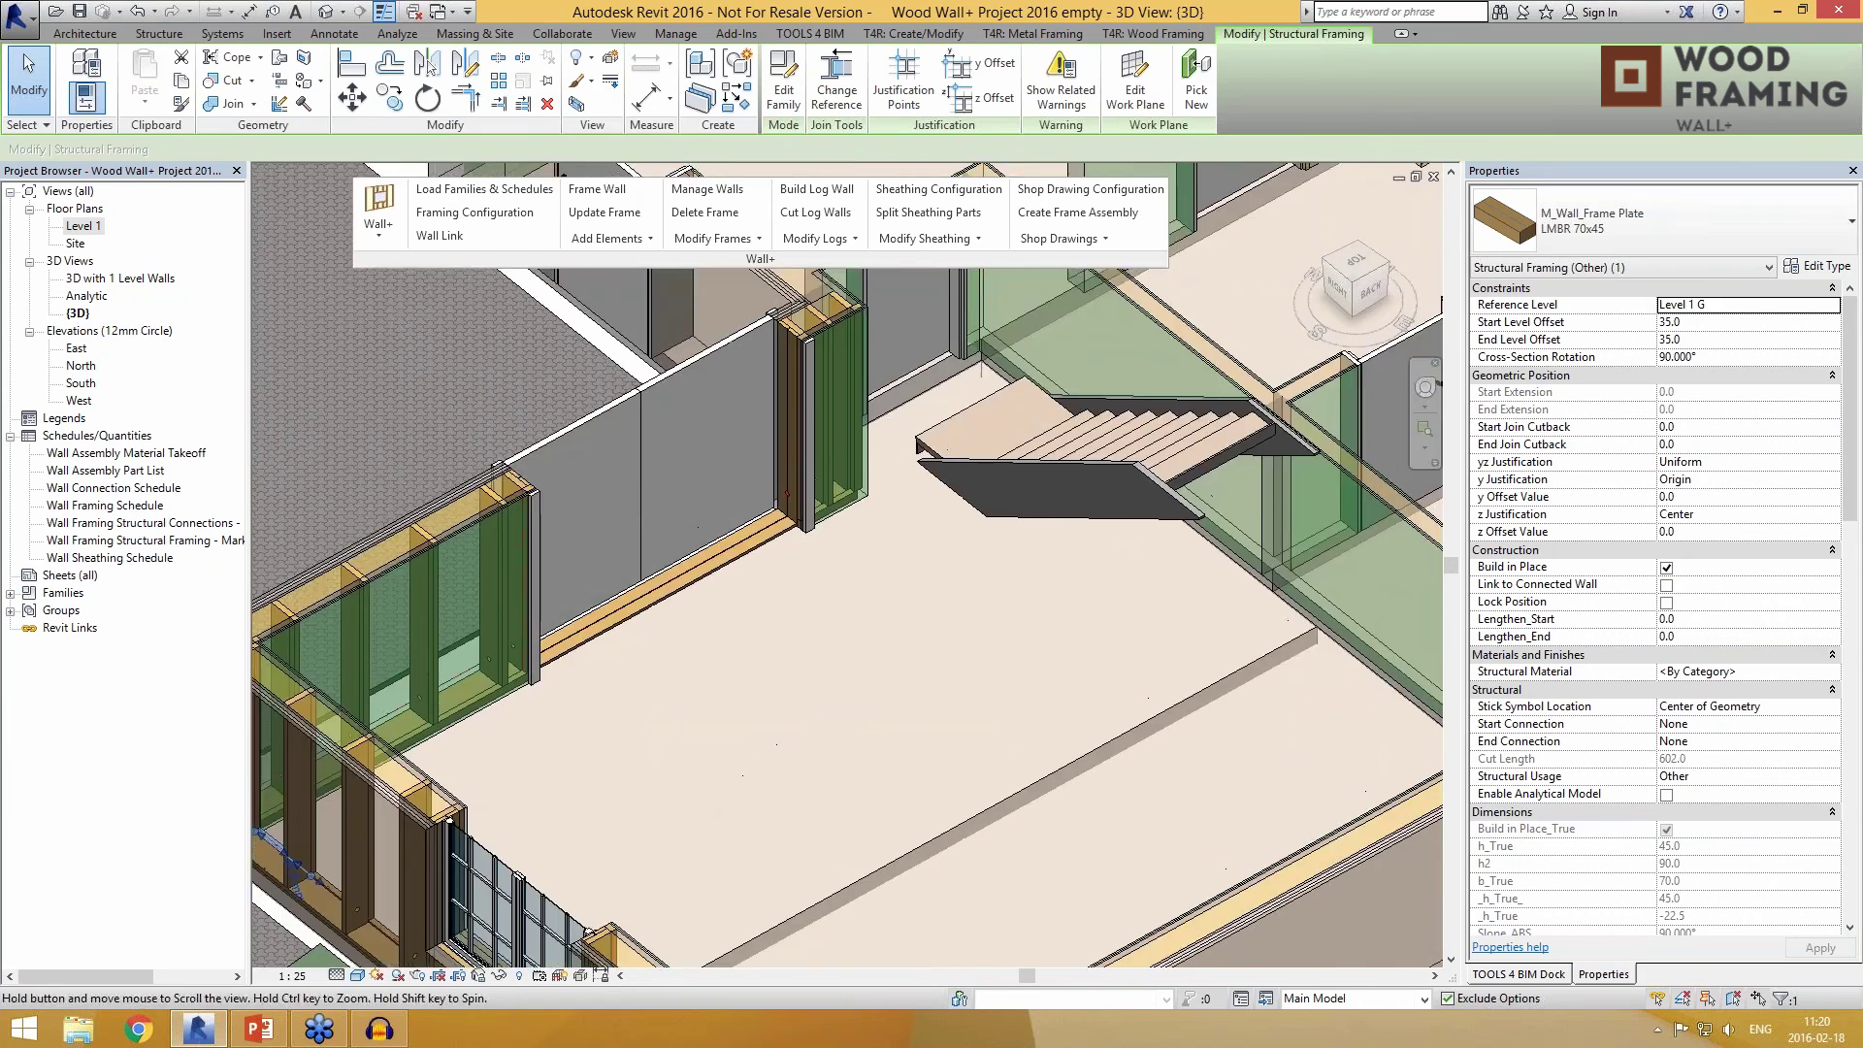
middle_click_drag(1044, 547, 445, 777)
scroll(445, 776, "down", 2)
scroll(747, 406, "up", 5)
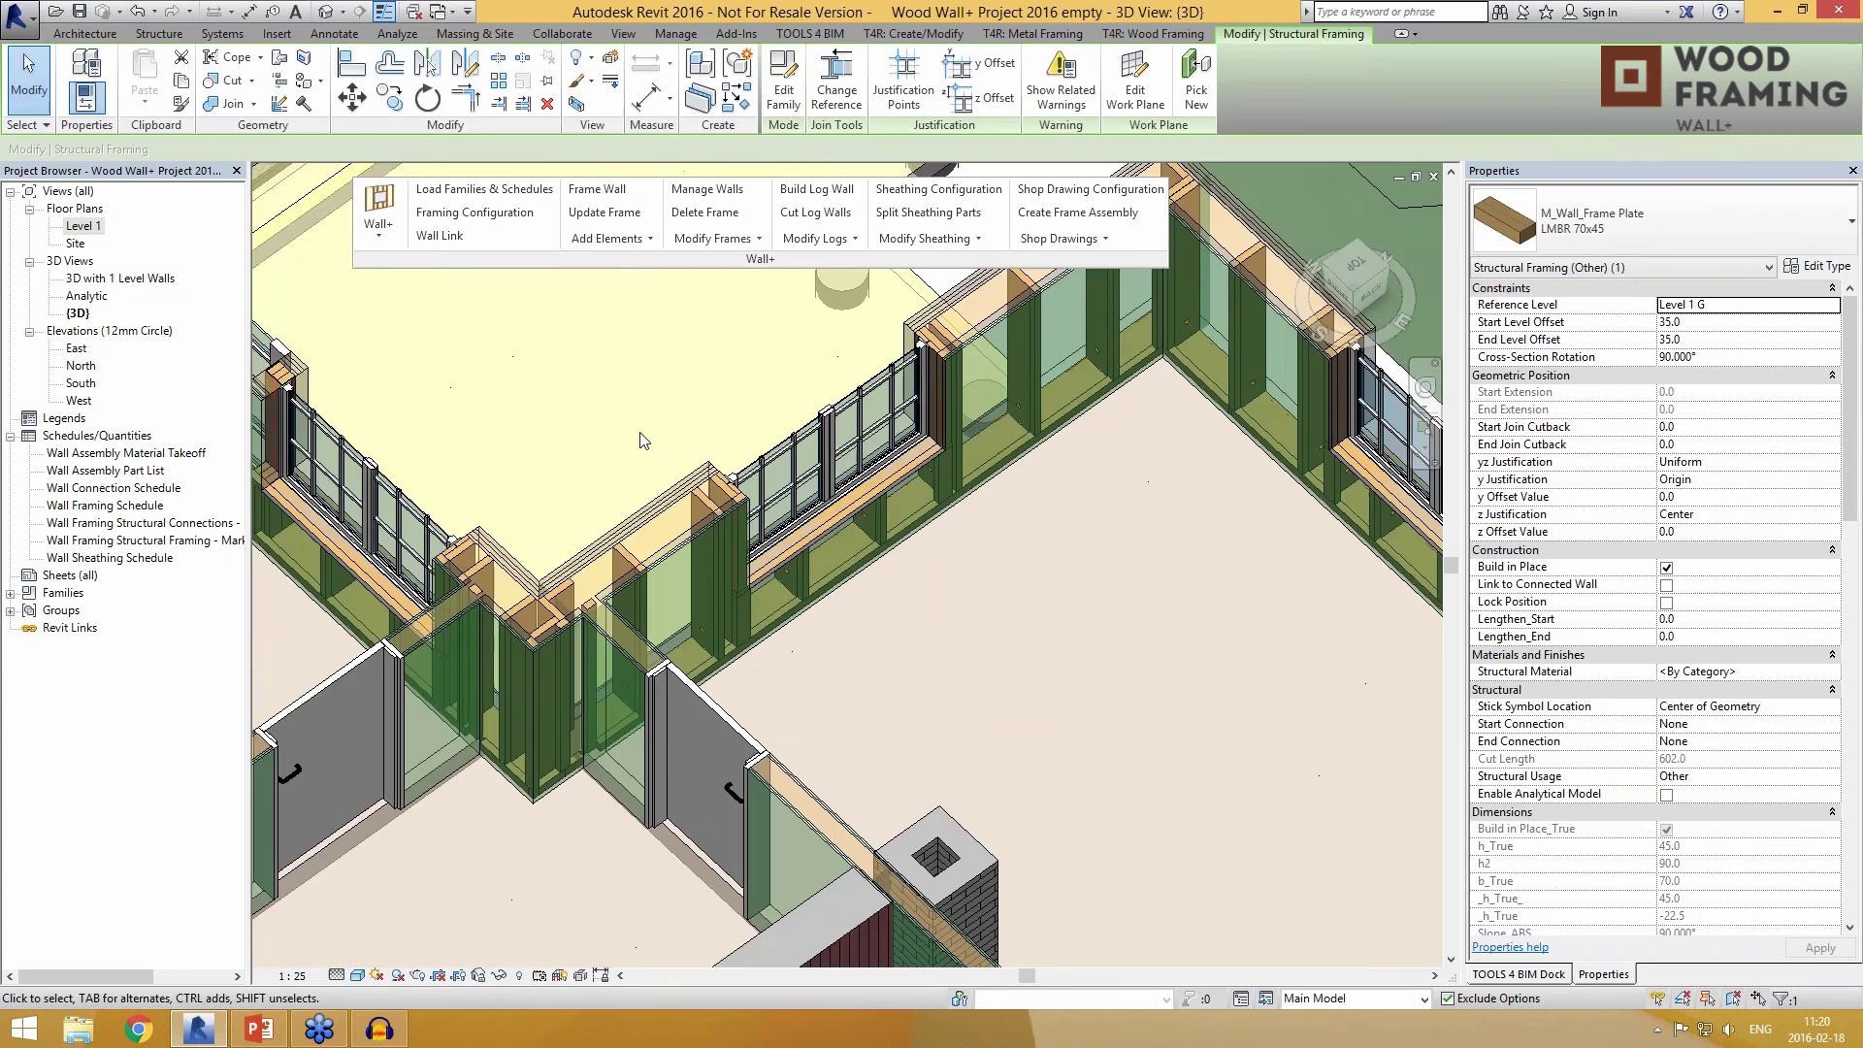
scroll(644, 442, "down", 2)
left_click(1116, 289)
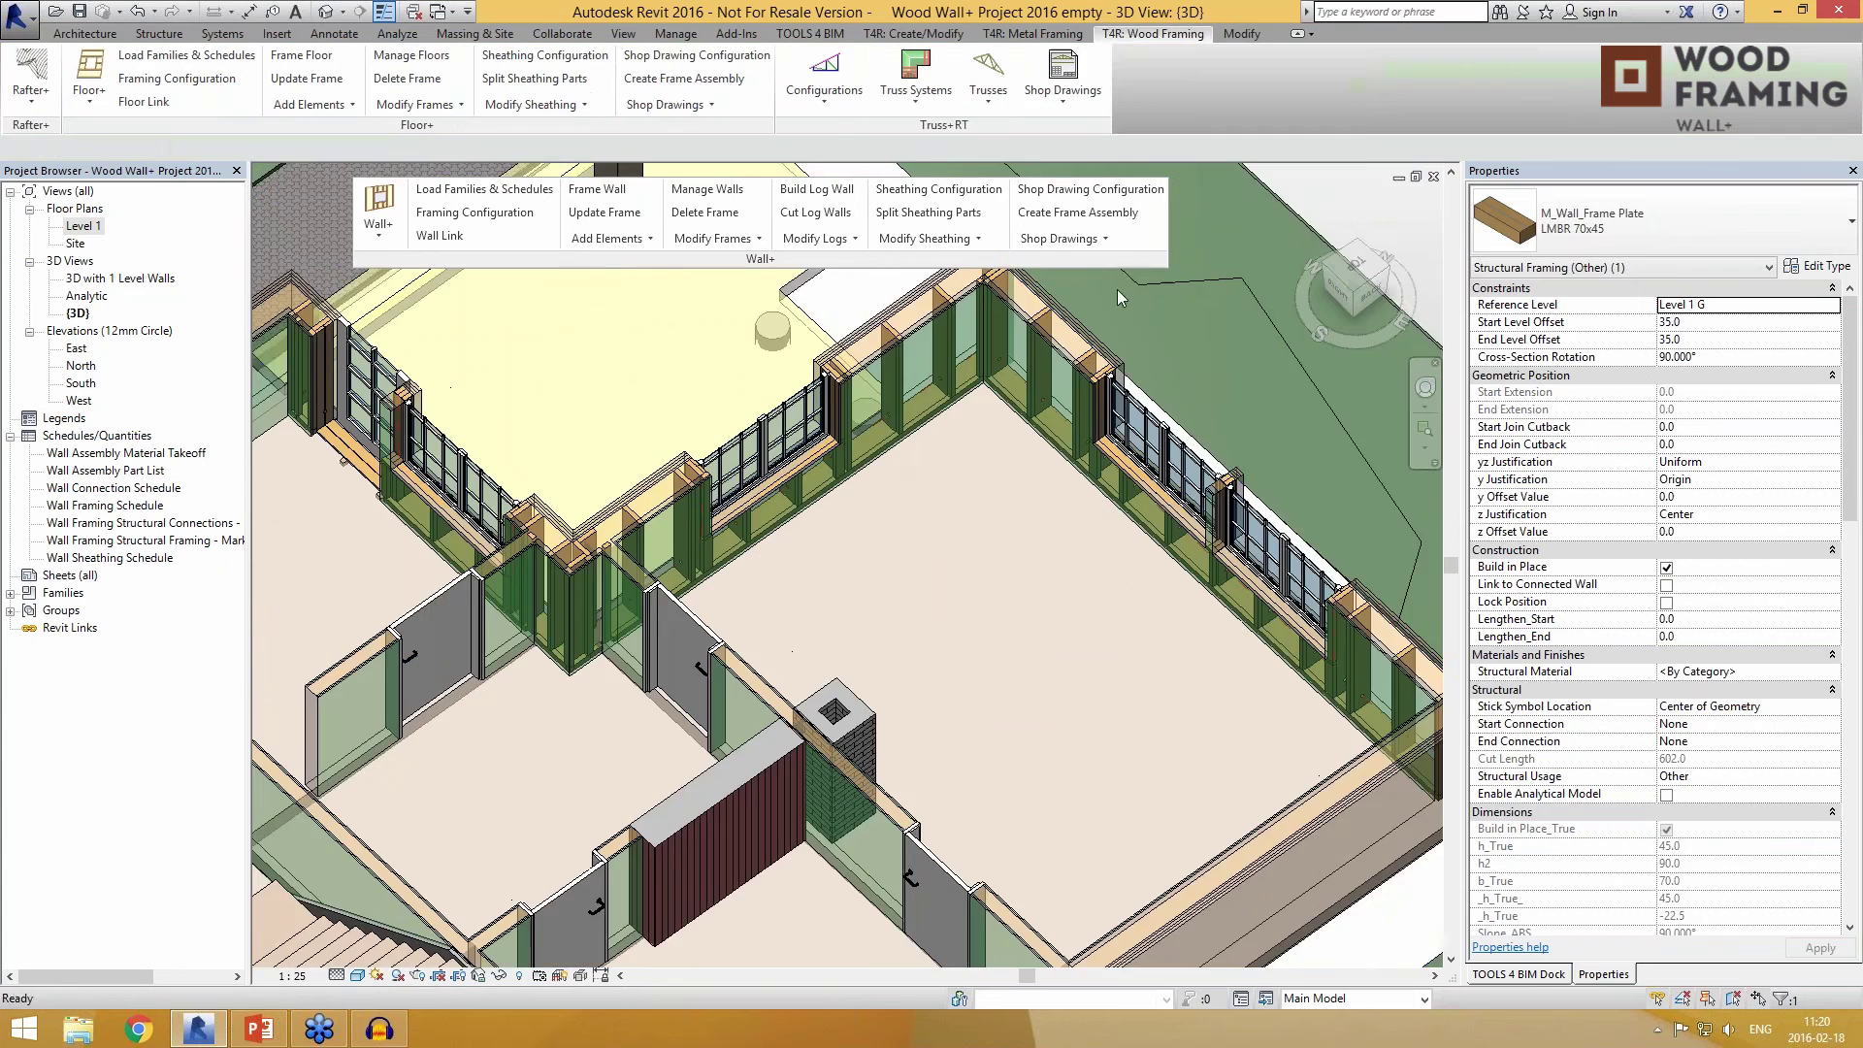
scroll(1127, 264, "up", 3)
middle_click_drag(1069, 387, 1031, 466)
left_click(1030, 466)
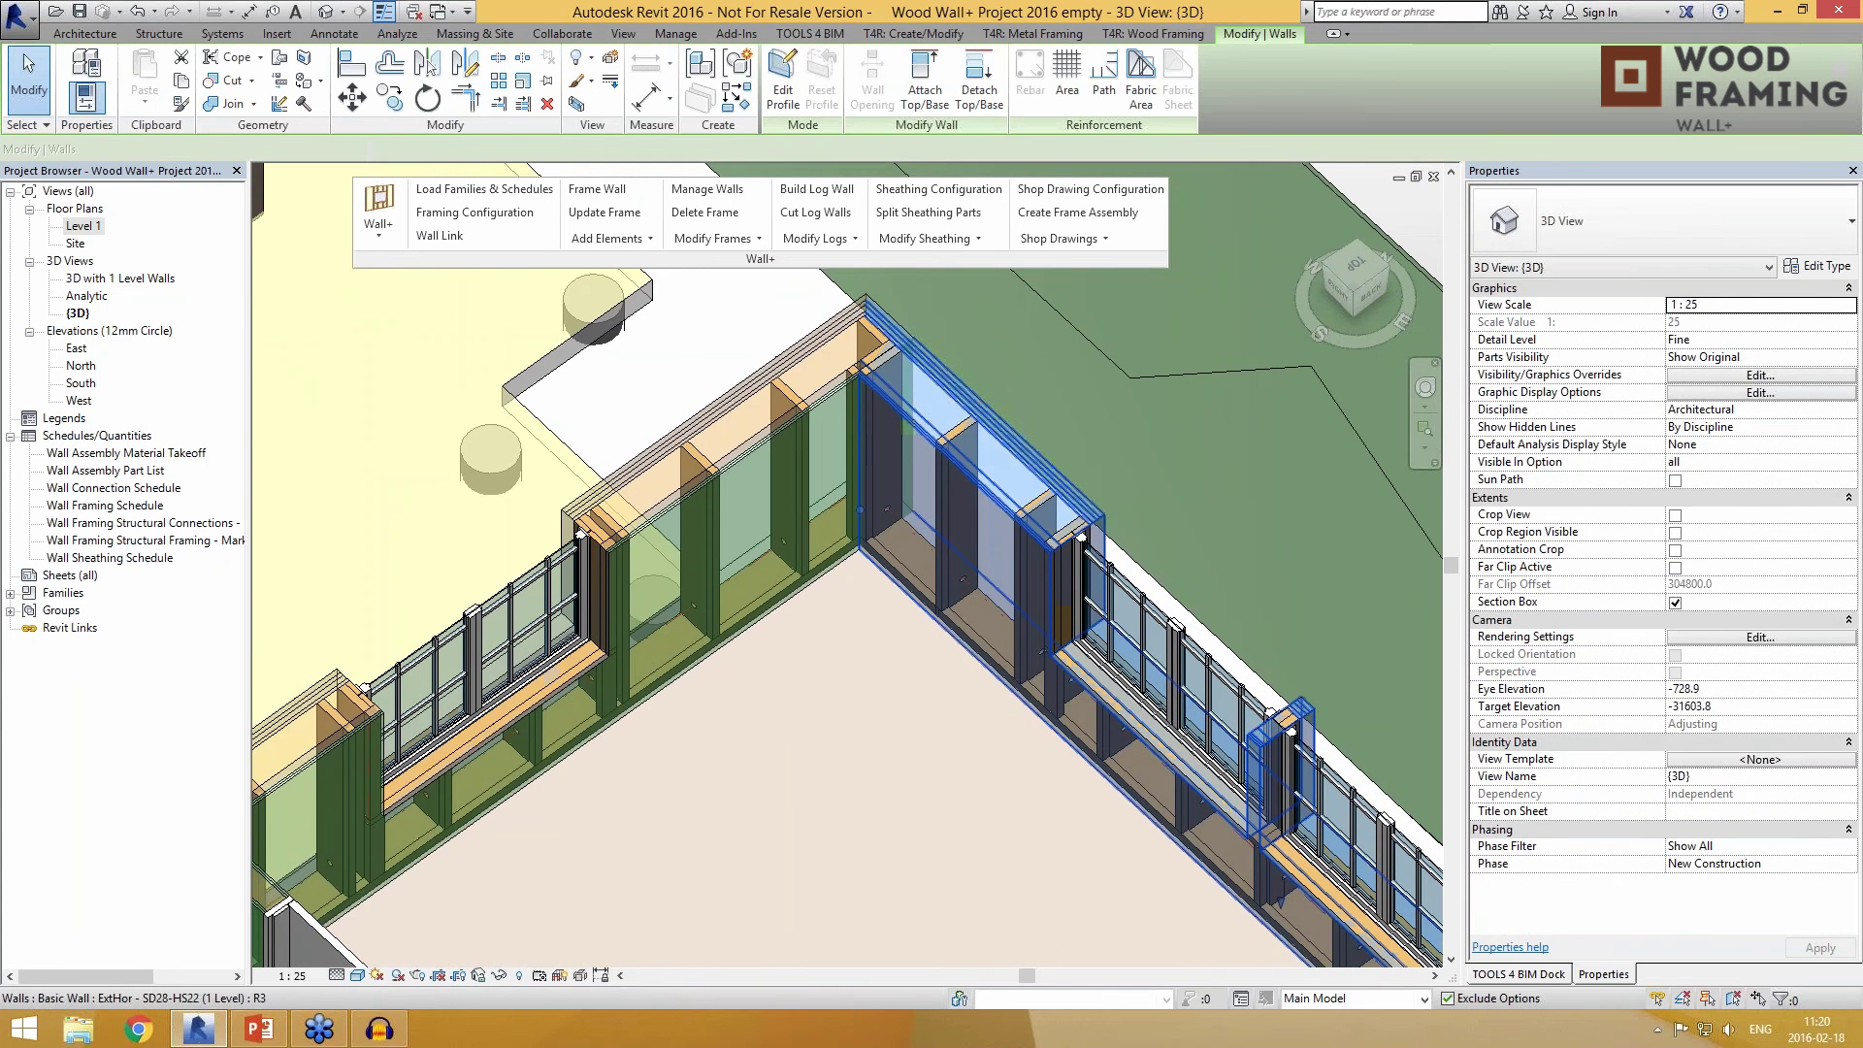
left_click(834, 369, "ctrl")
left_click(625, 243)
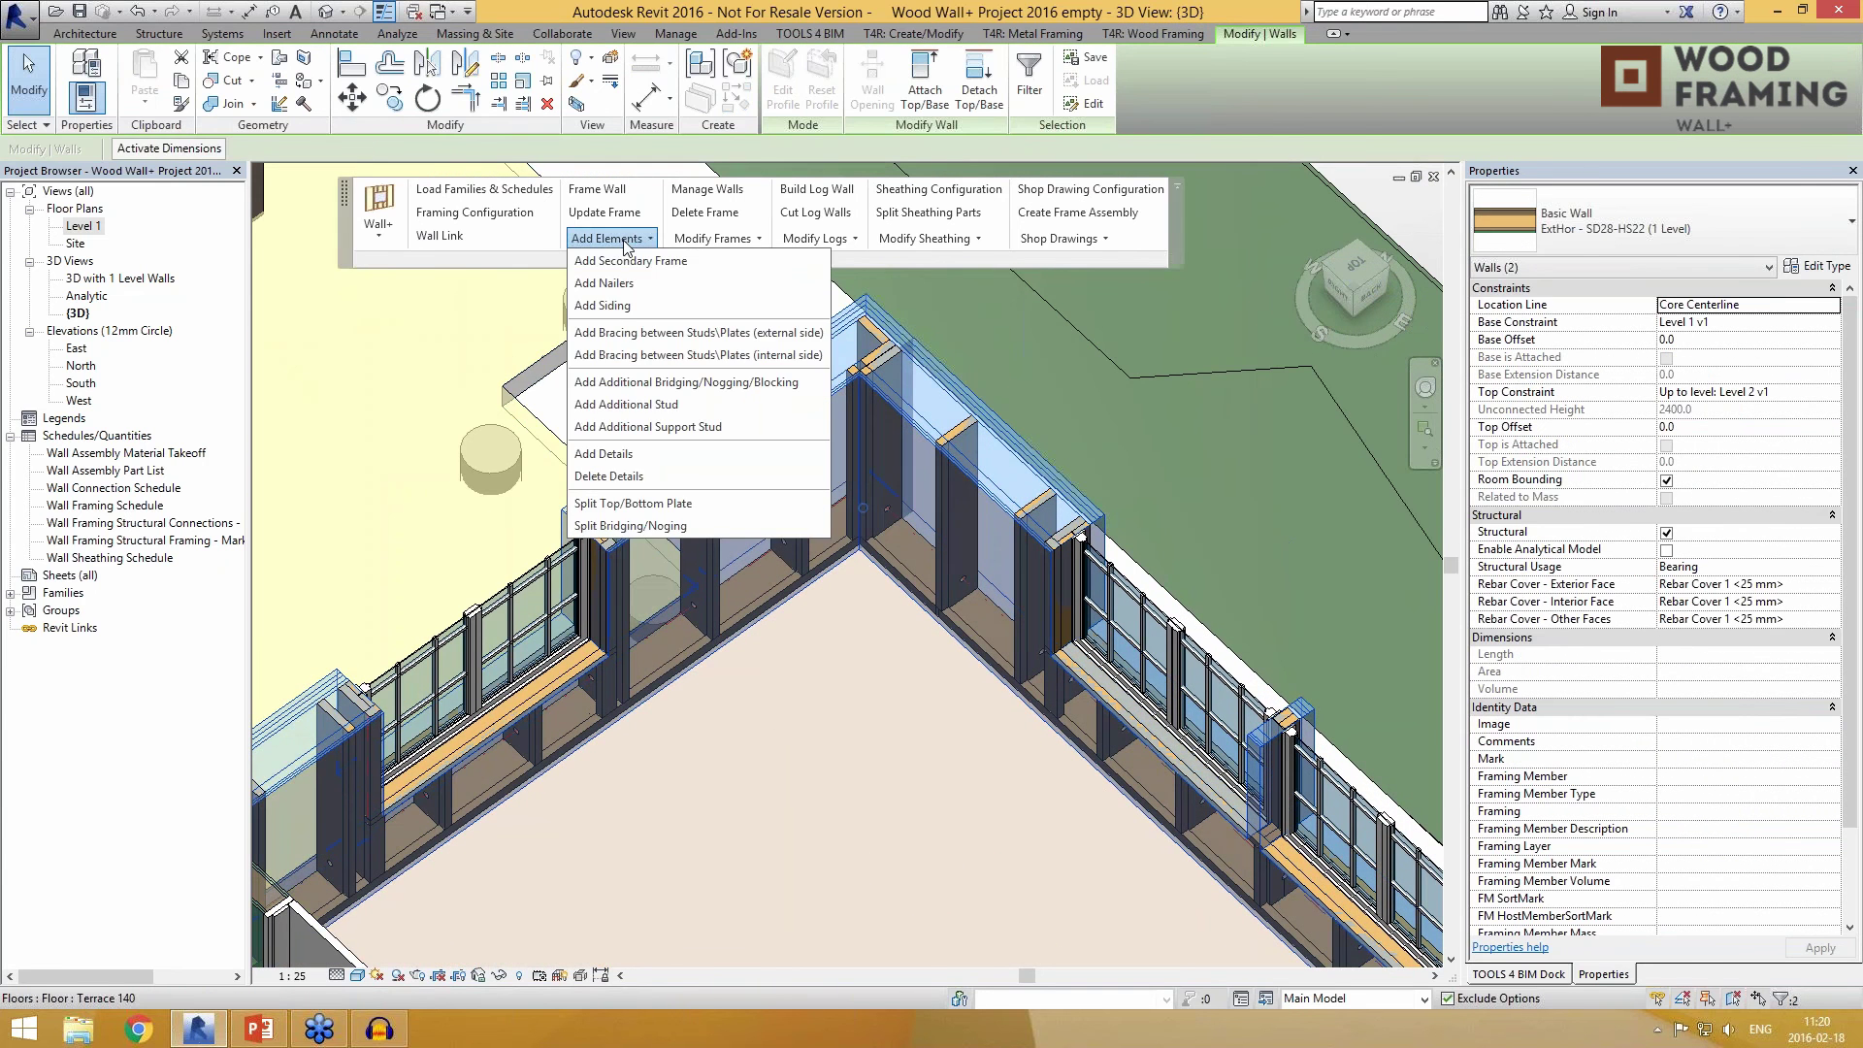
left_click(629, 293)
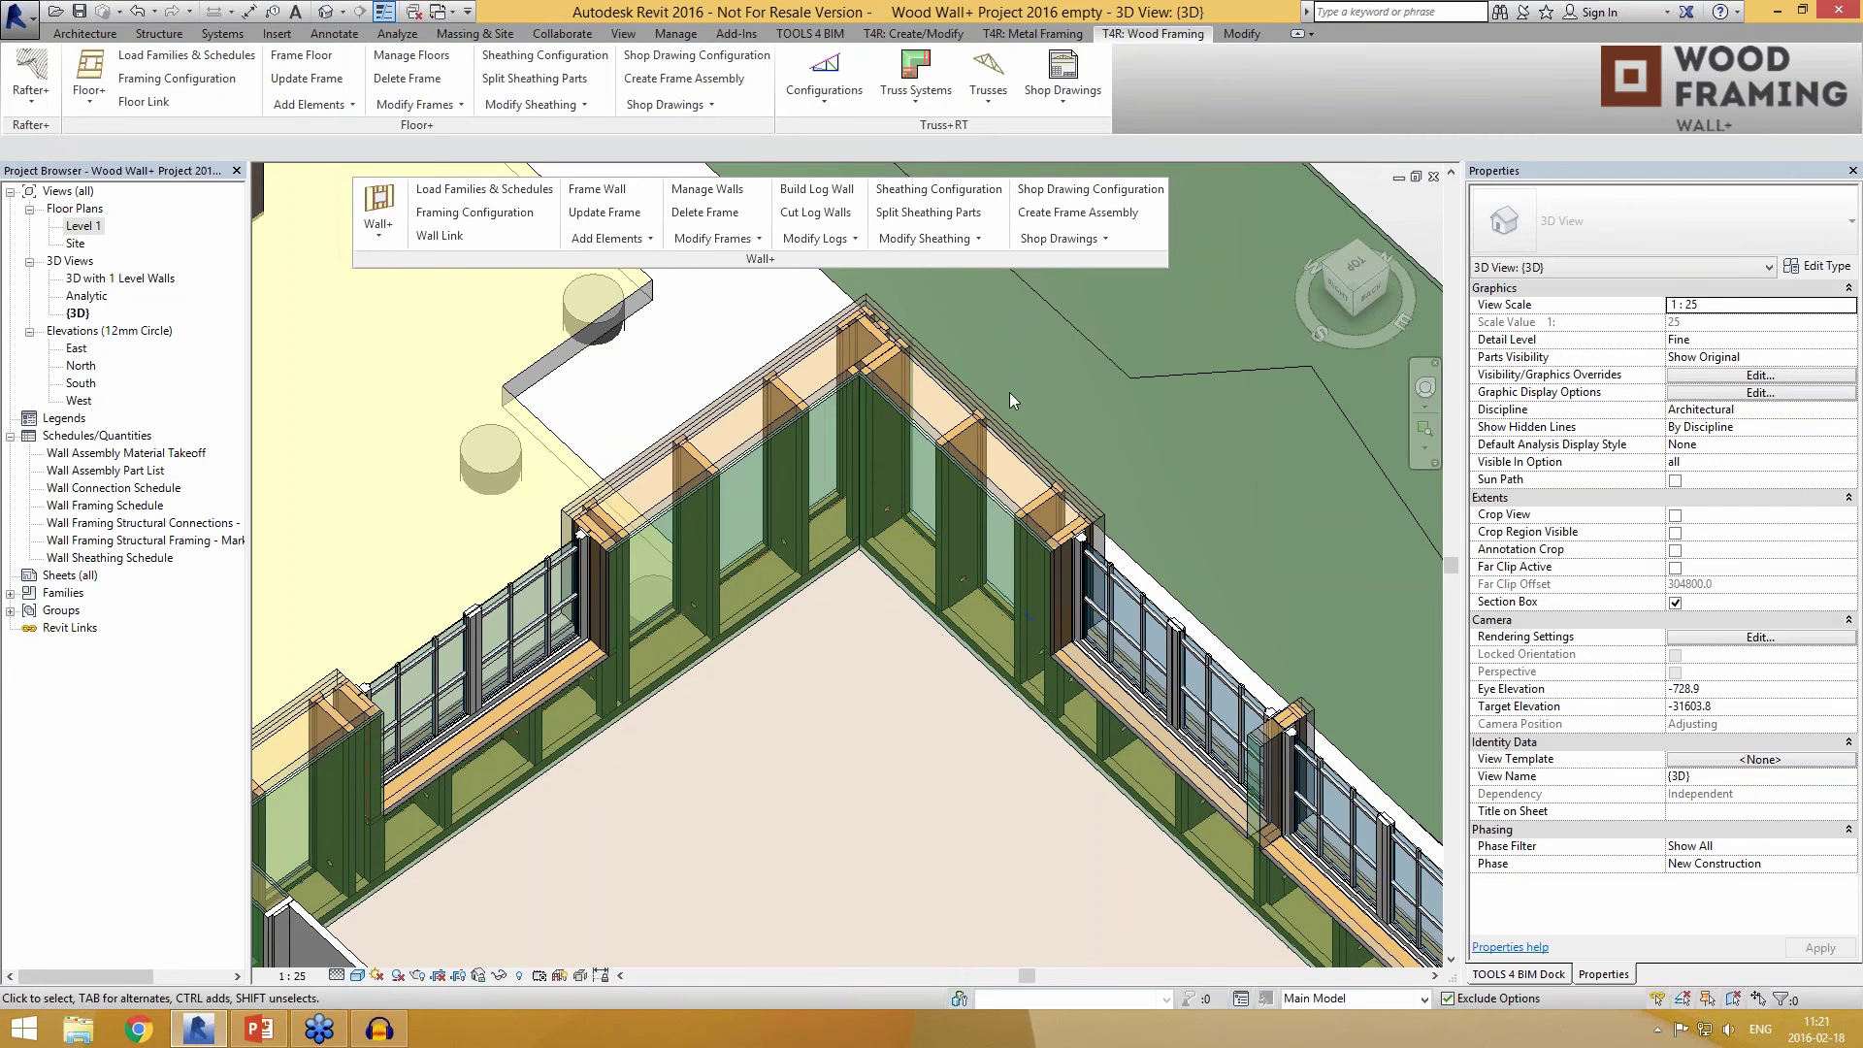
Step: Examine the nailers on the outer side of the studs along the windowed exterior wall, including the post between the windows
scroll(1051, 468, "up", 3)
scroll(1051, 468, "up", 2)
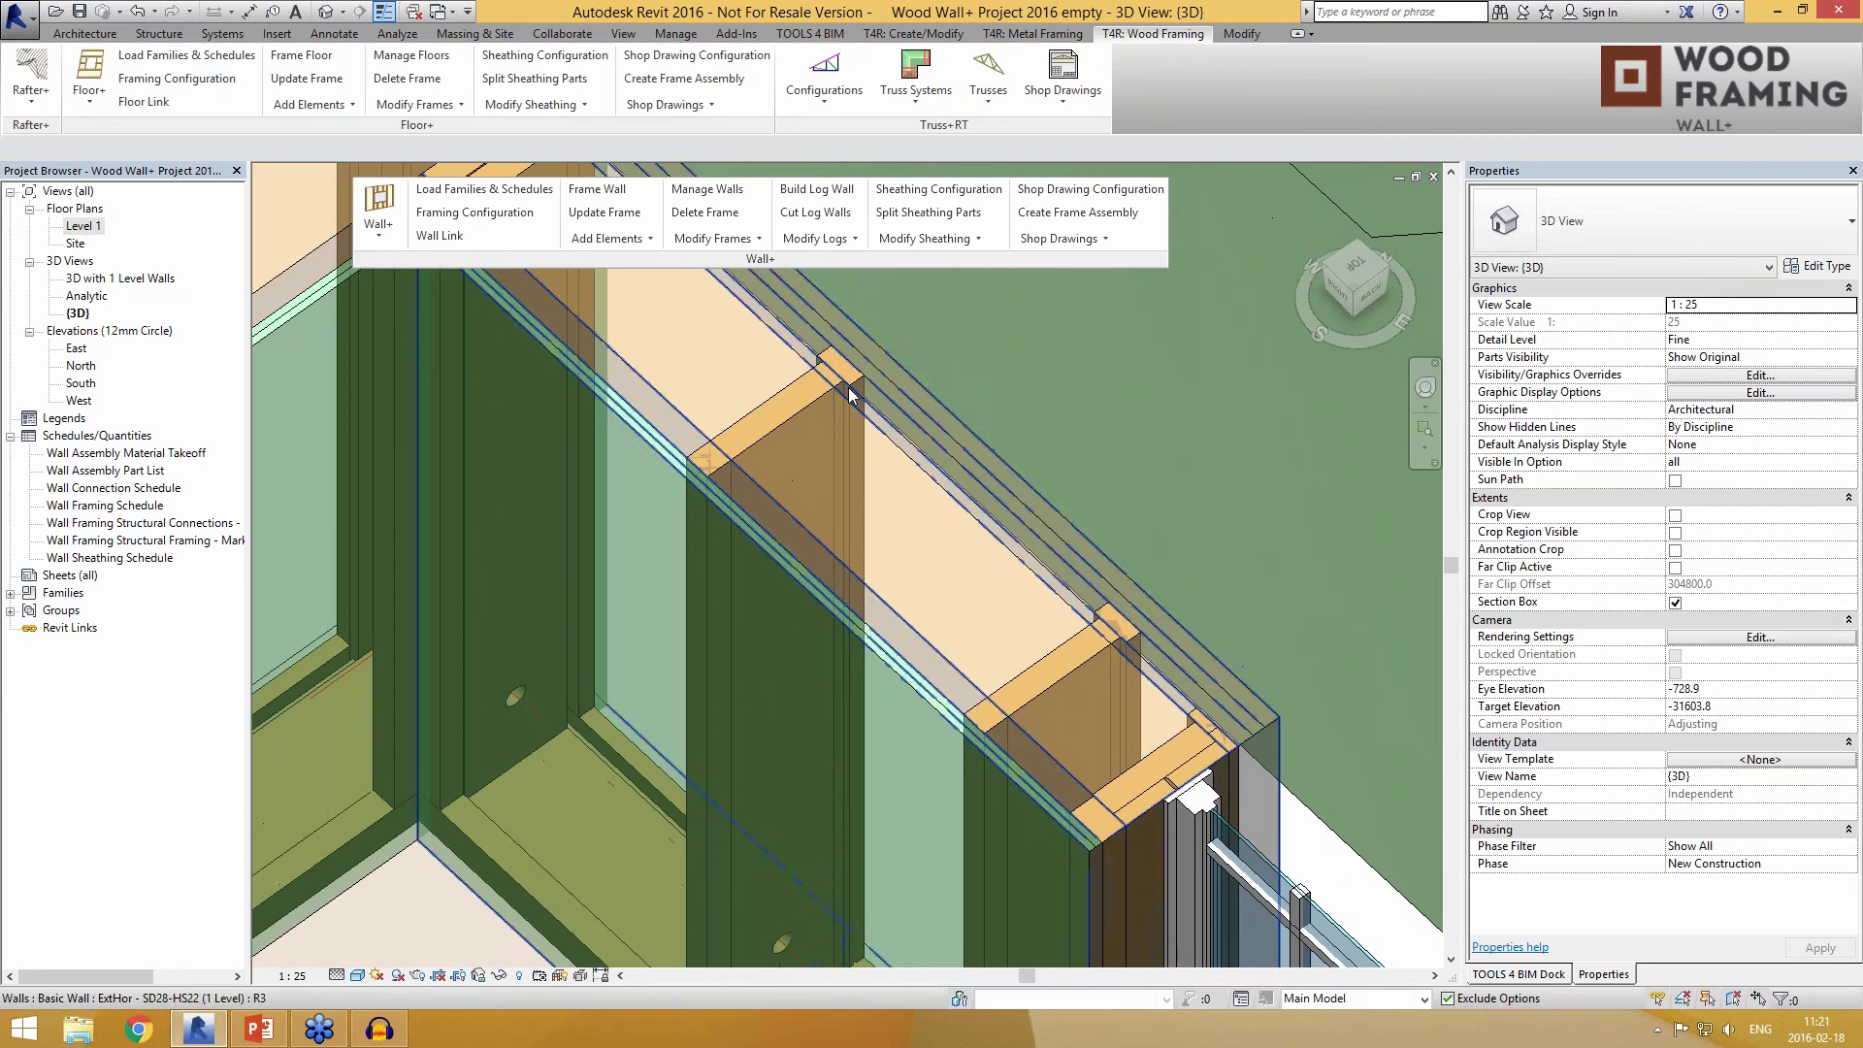
scroll(885, 387, "down", 5)
scroll(873, 577, "up", 4)
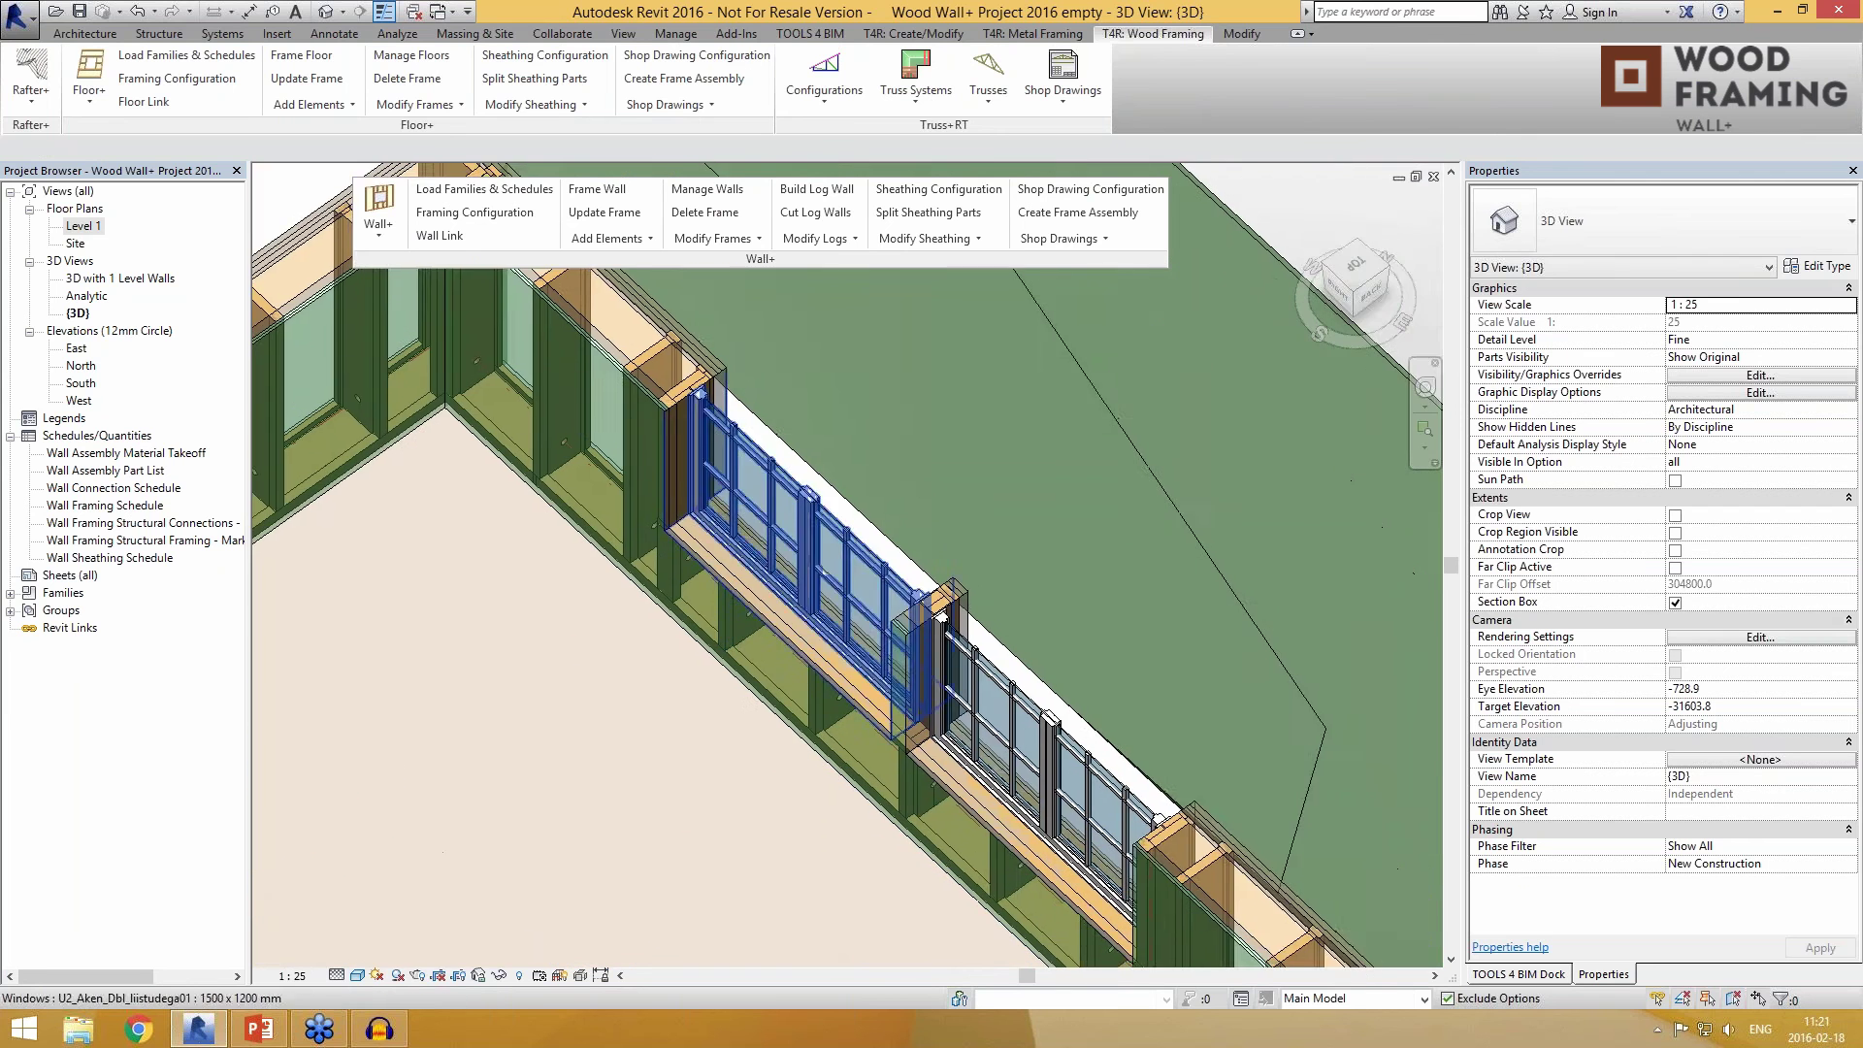
scroll(871, 573, "up", 1)
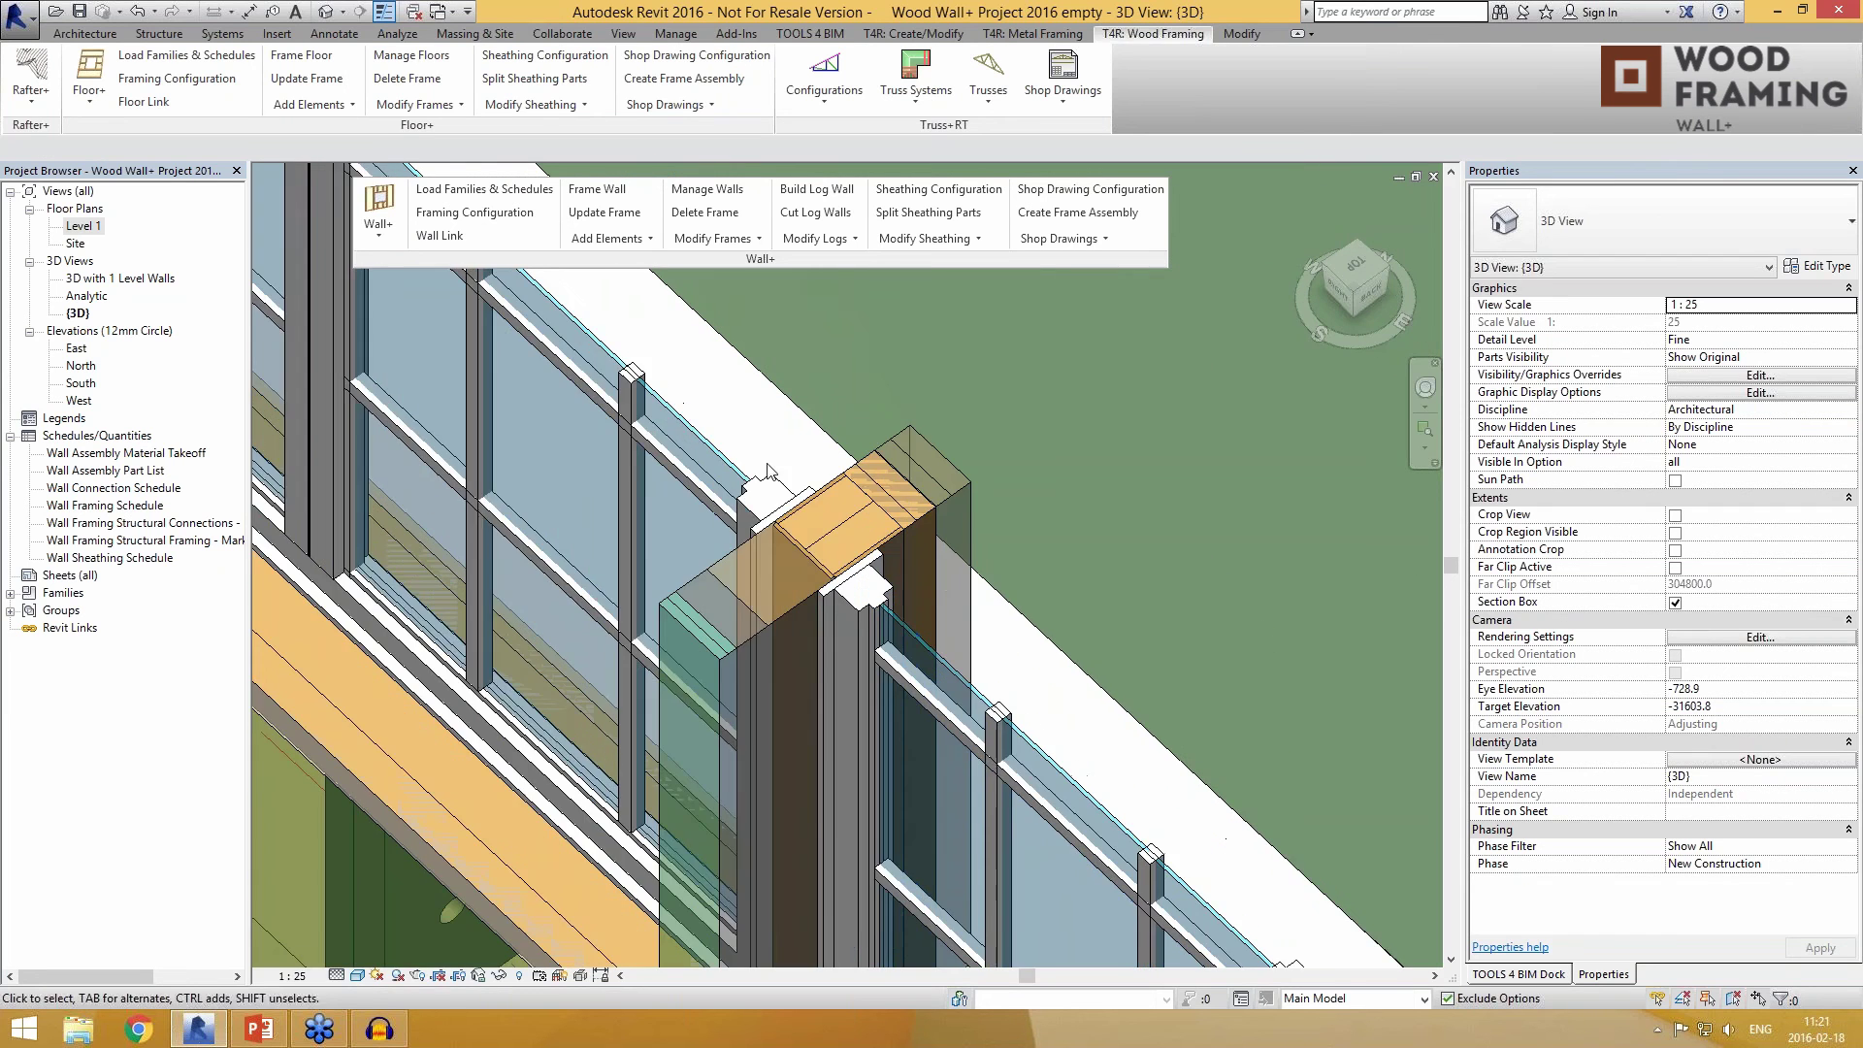
scroll(873, 577, "down", 2)
scroll(903, 585, "up", 1)
scroll(1070, 726, "down", 3)
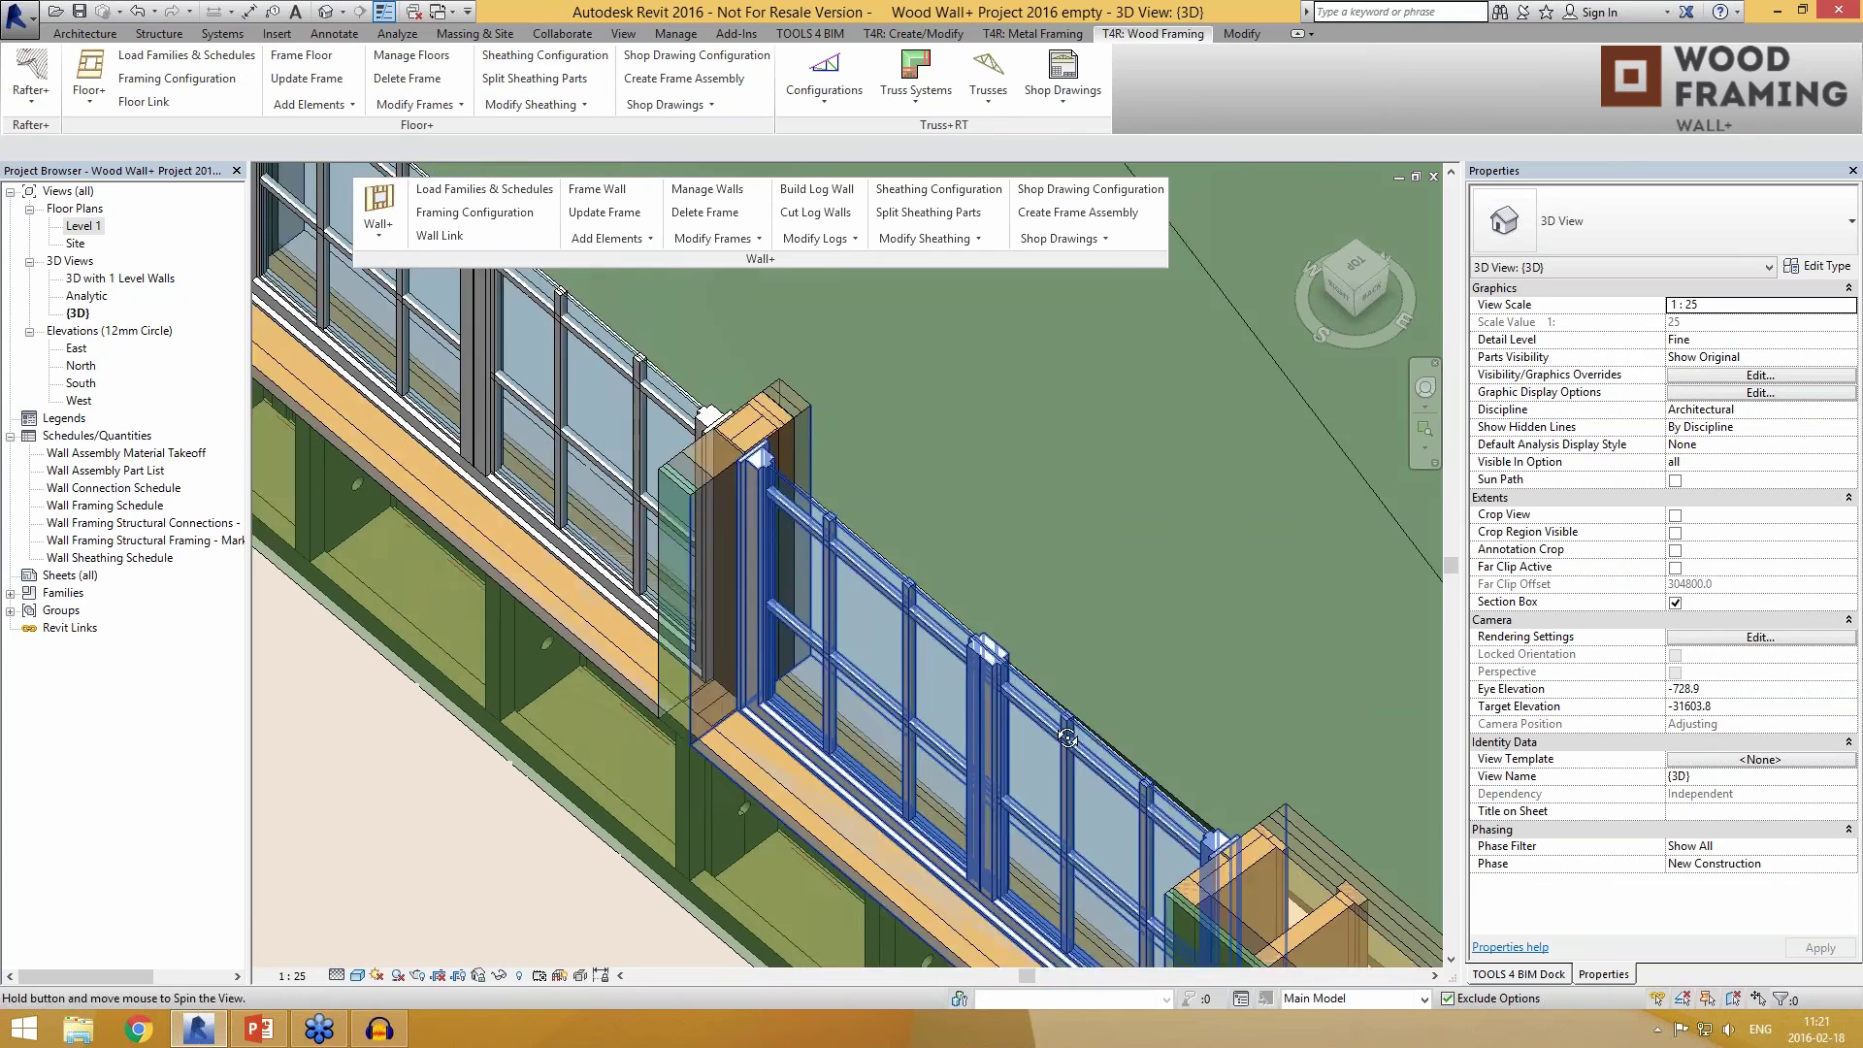
Step: Inspect the Joined Opening properties of the two windows on either side of the shared post in the windowed exterior wall
scroll(838, 631, "up", 1)
scroll(838, 631, "up", 2)
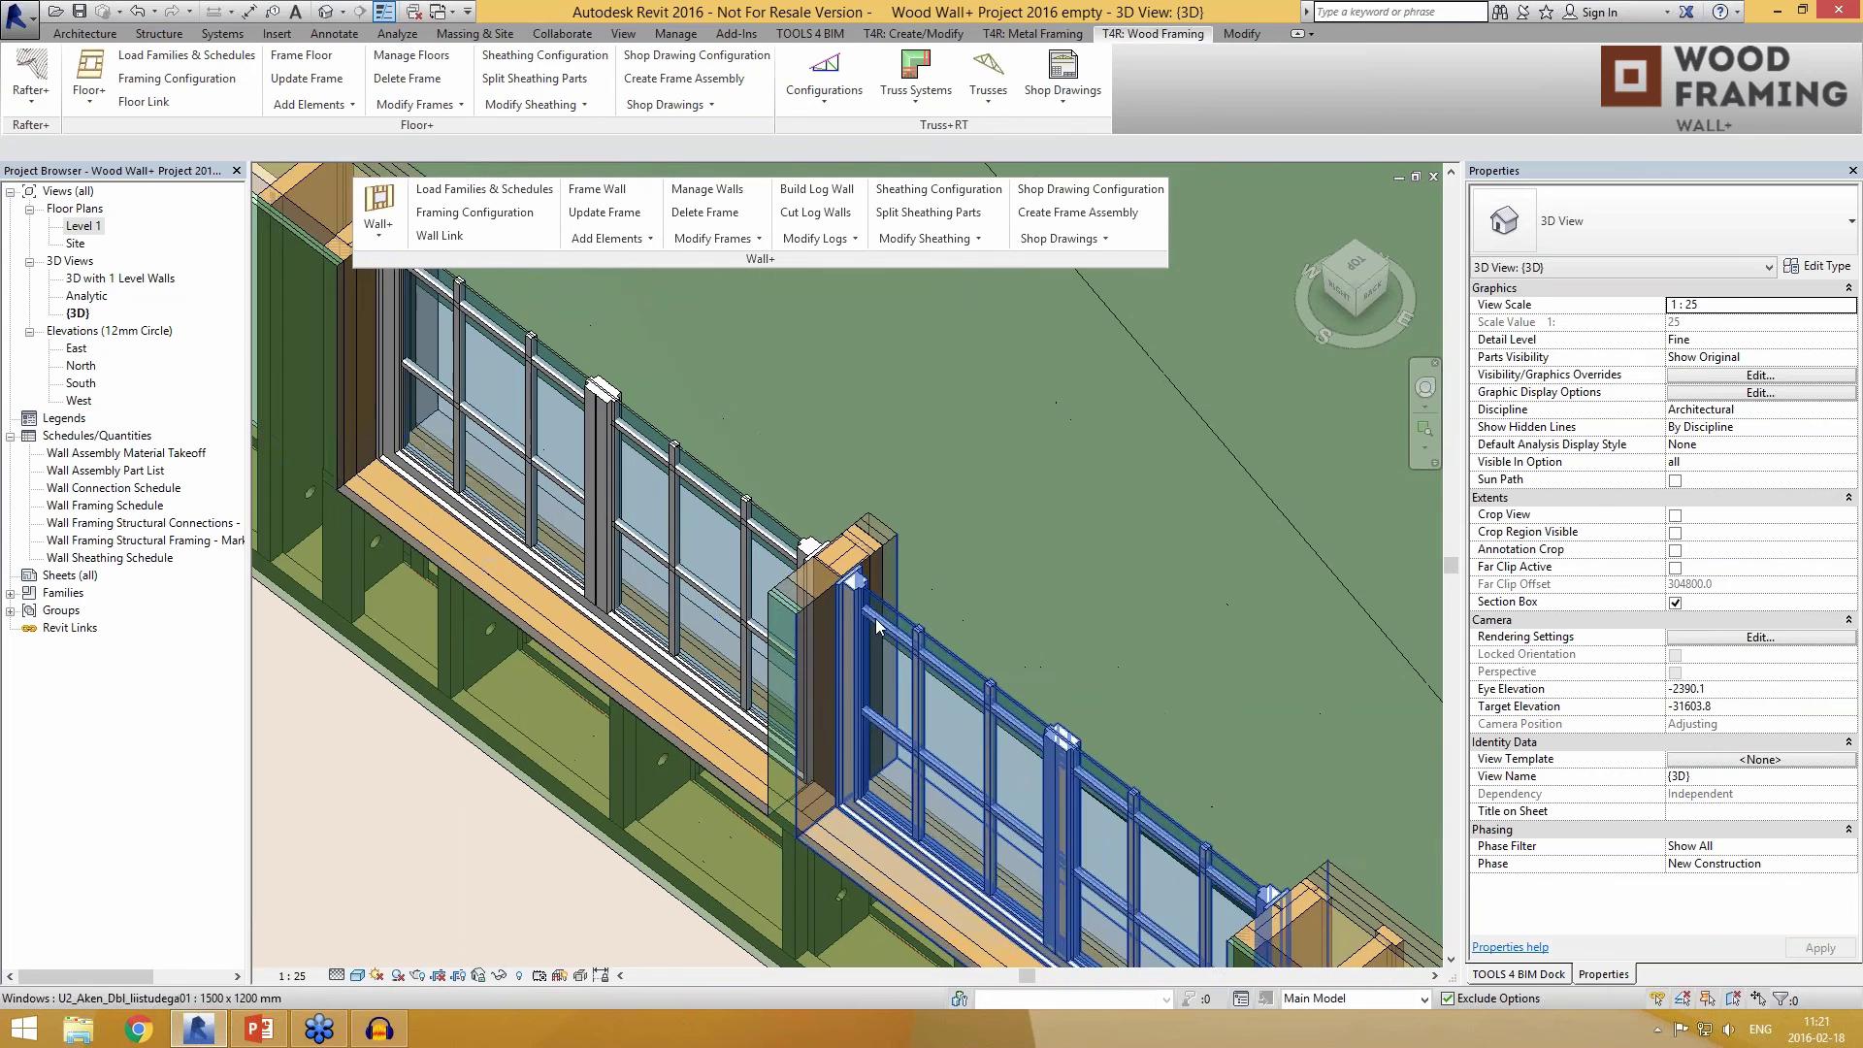
left_click(879, 609)
left_click(922, 660)
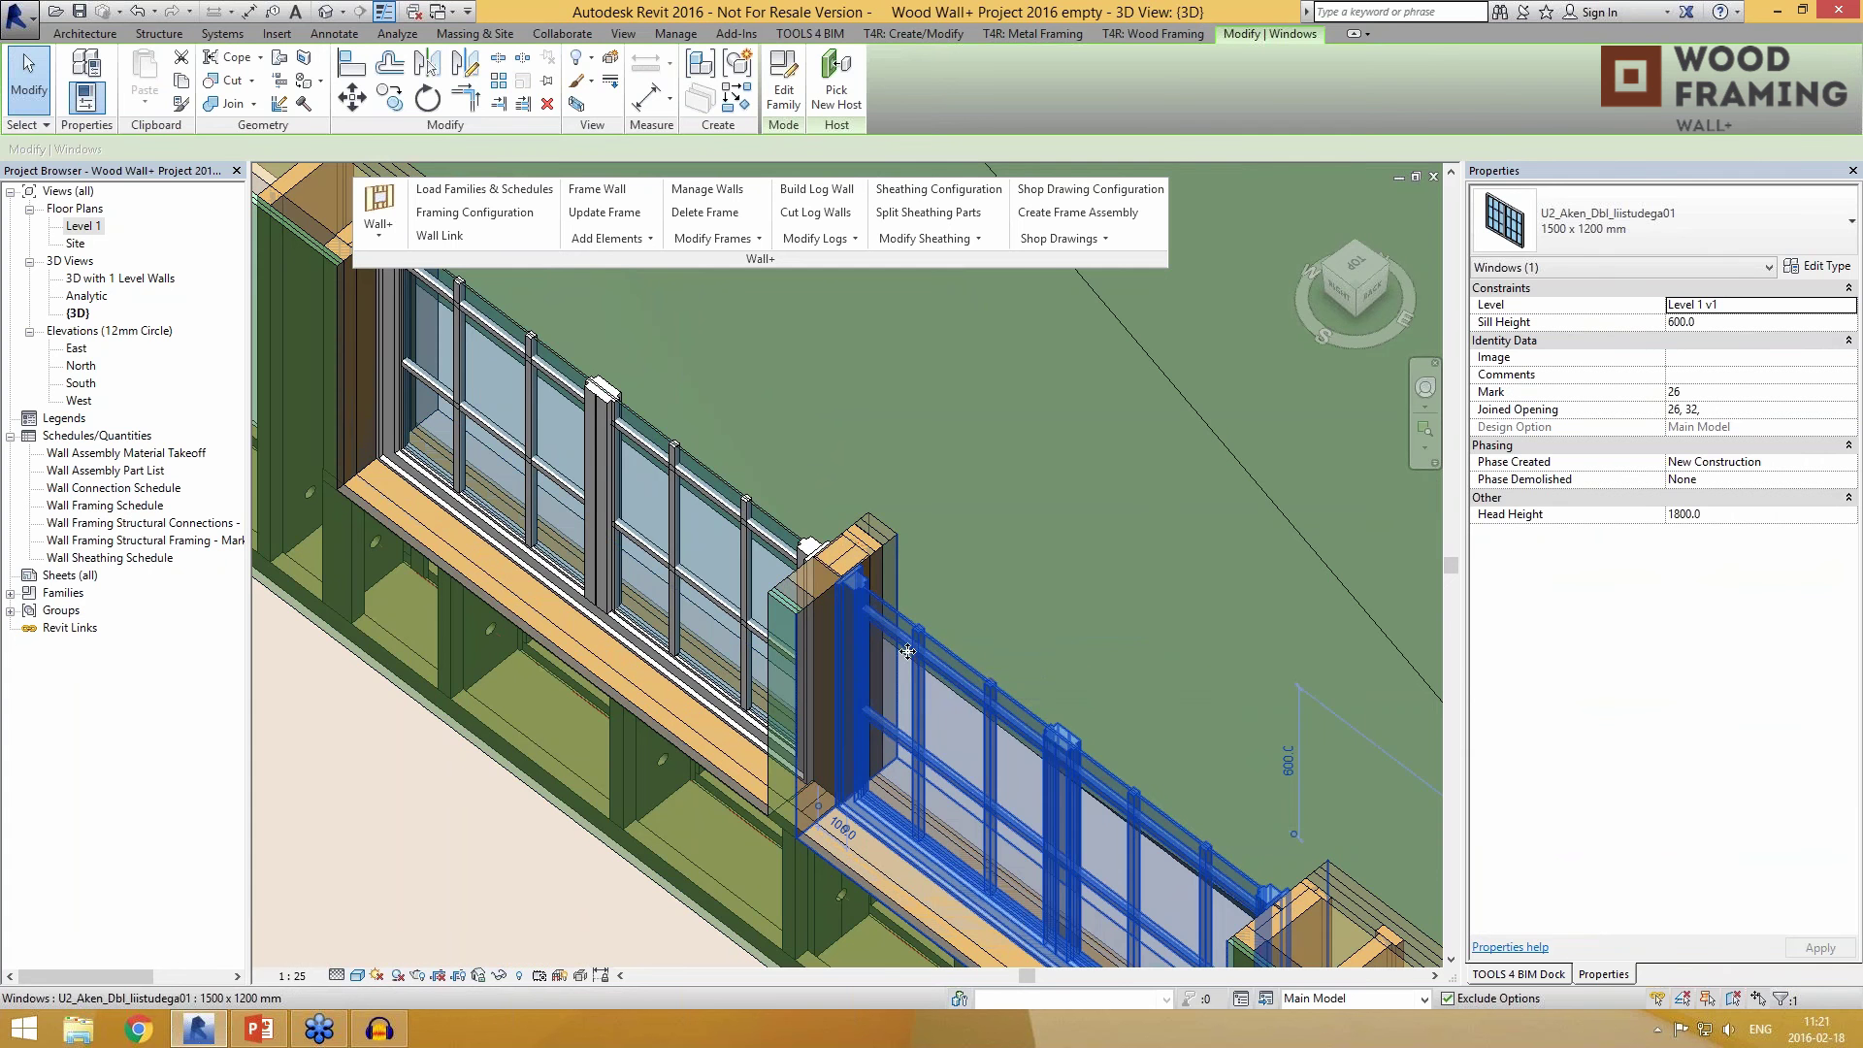
left_click(752, 531)
scroll(844, 558, "up", 3)
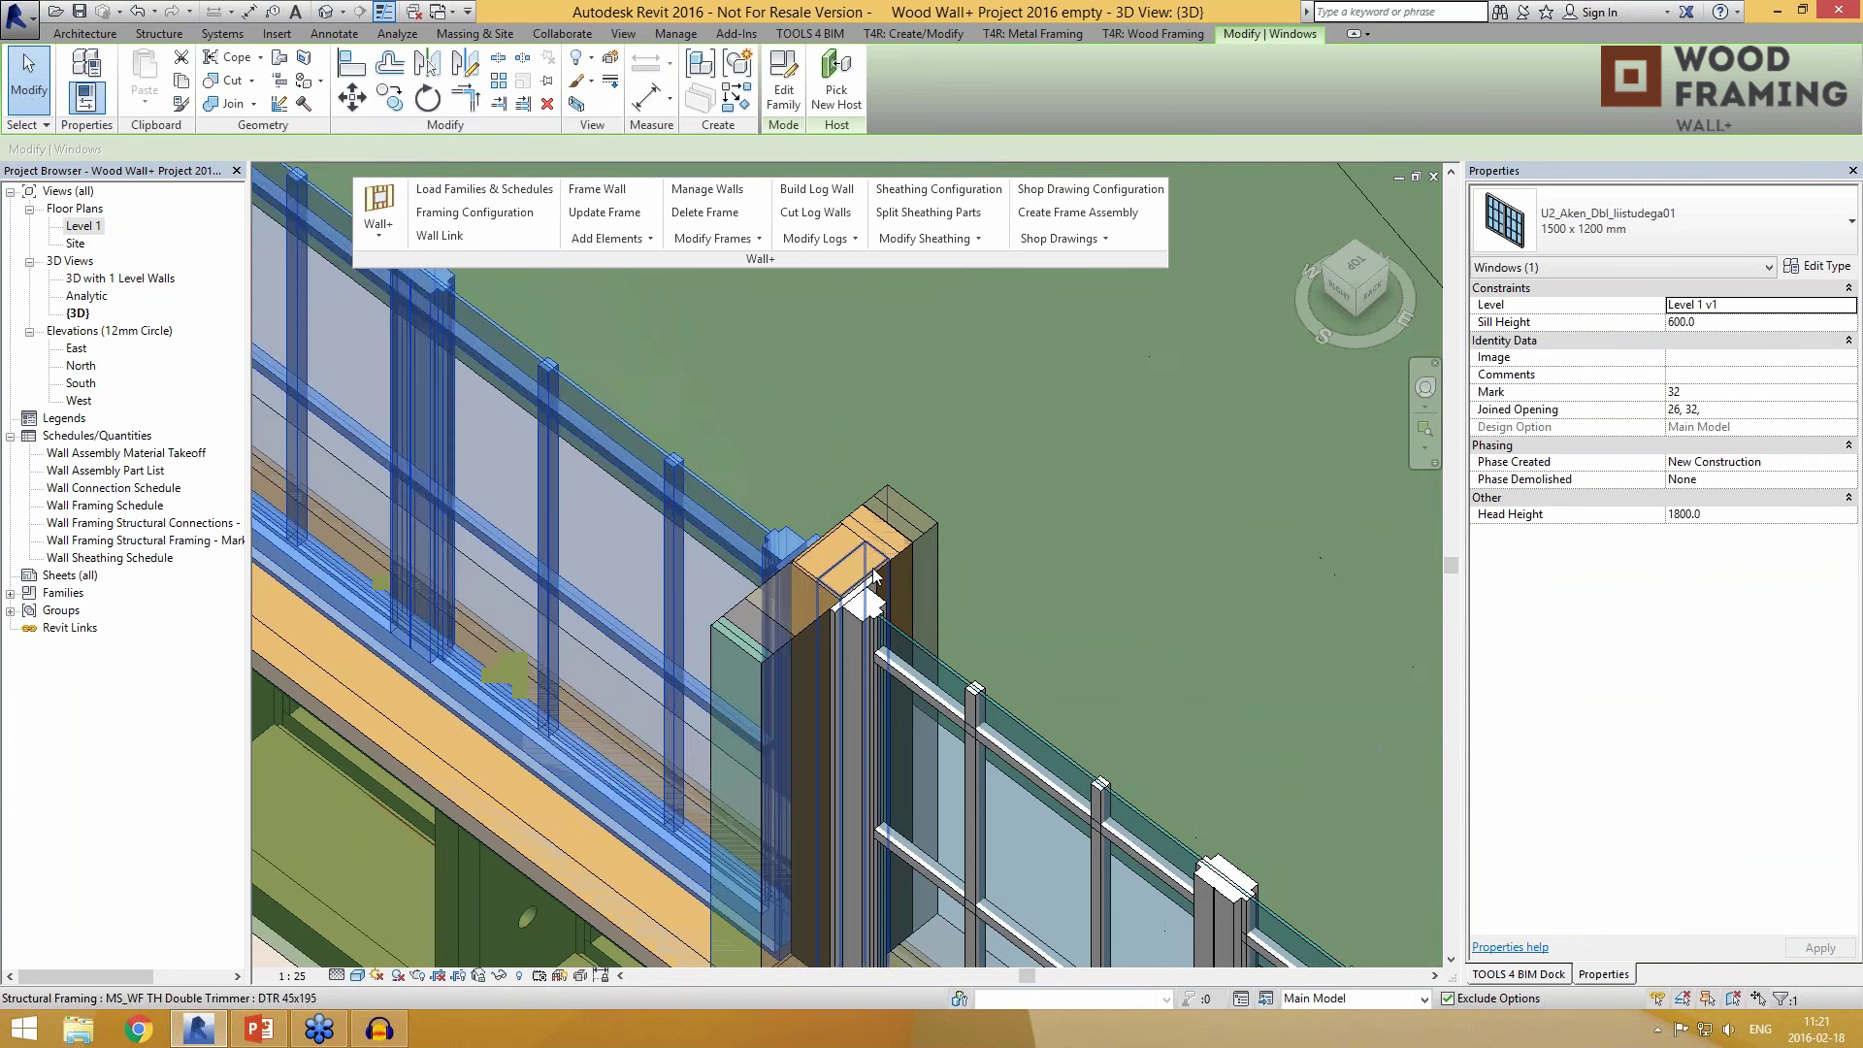
key("Escape")
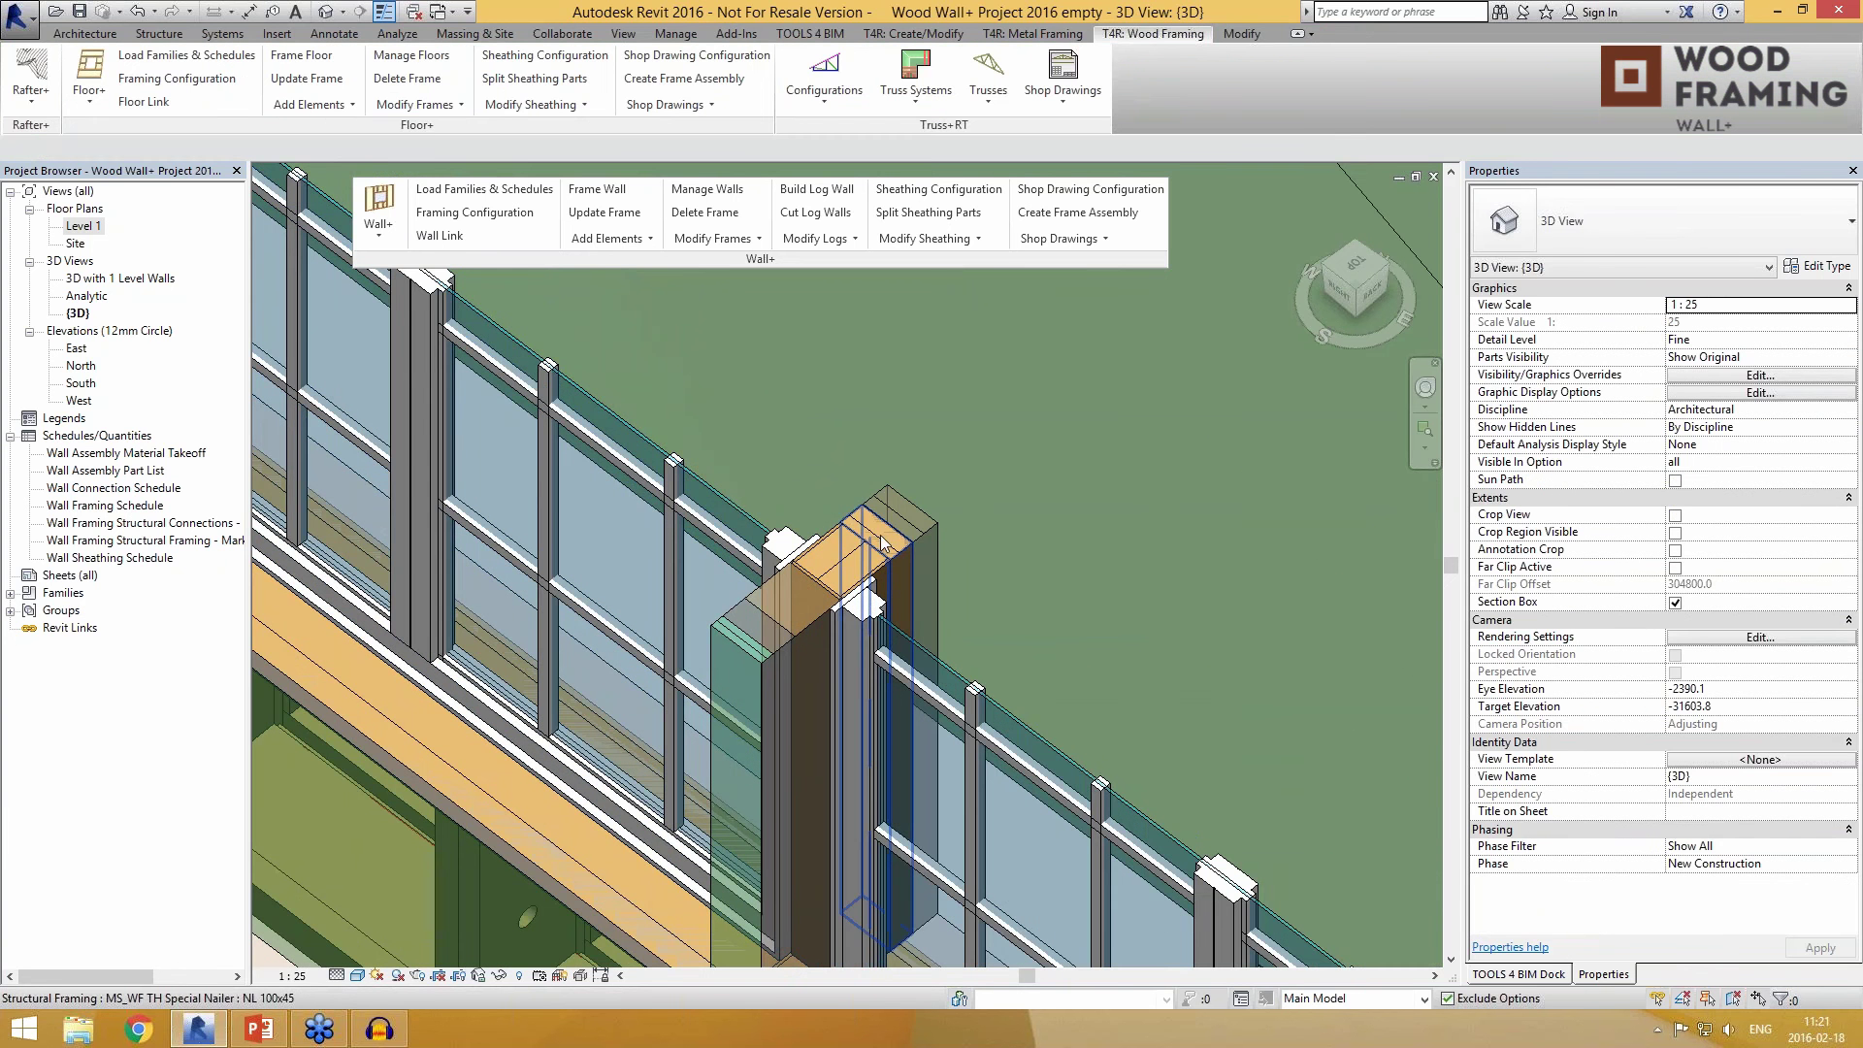
Step: Examine the nailer and the shared post framing between the two windows from above
scroll(956, 602, "down", 3)
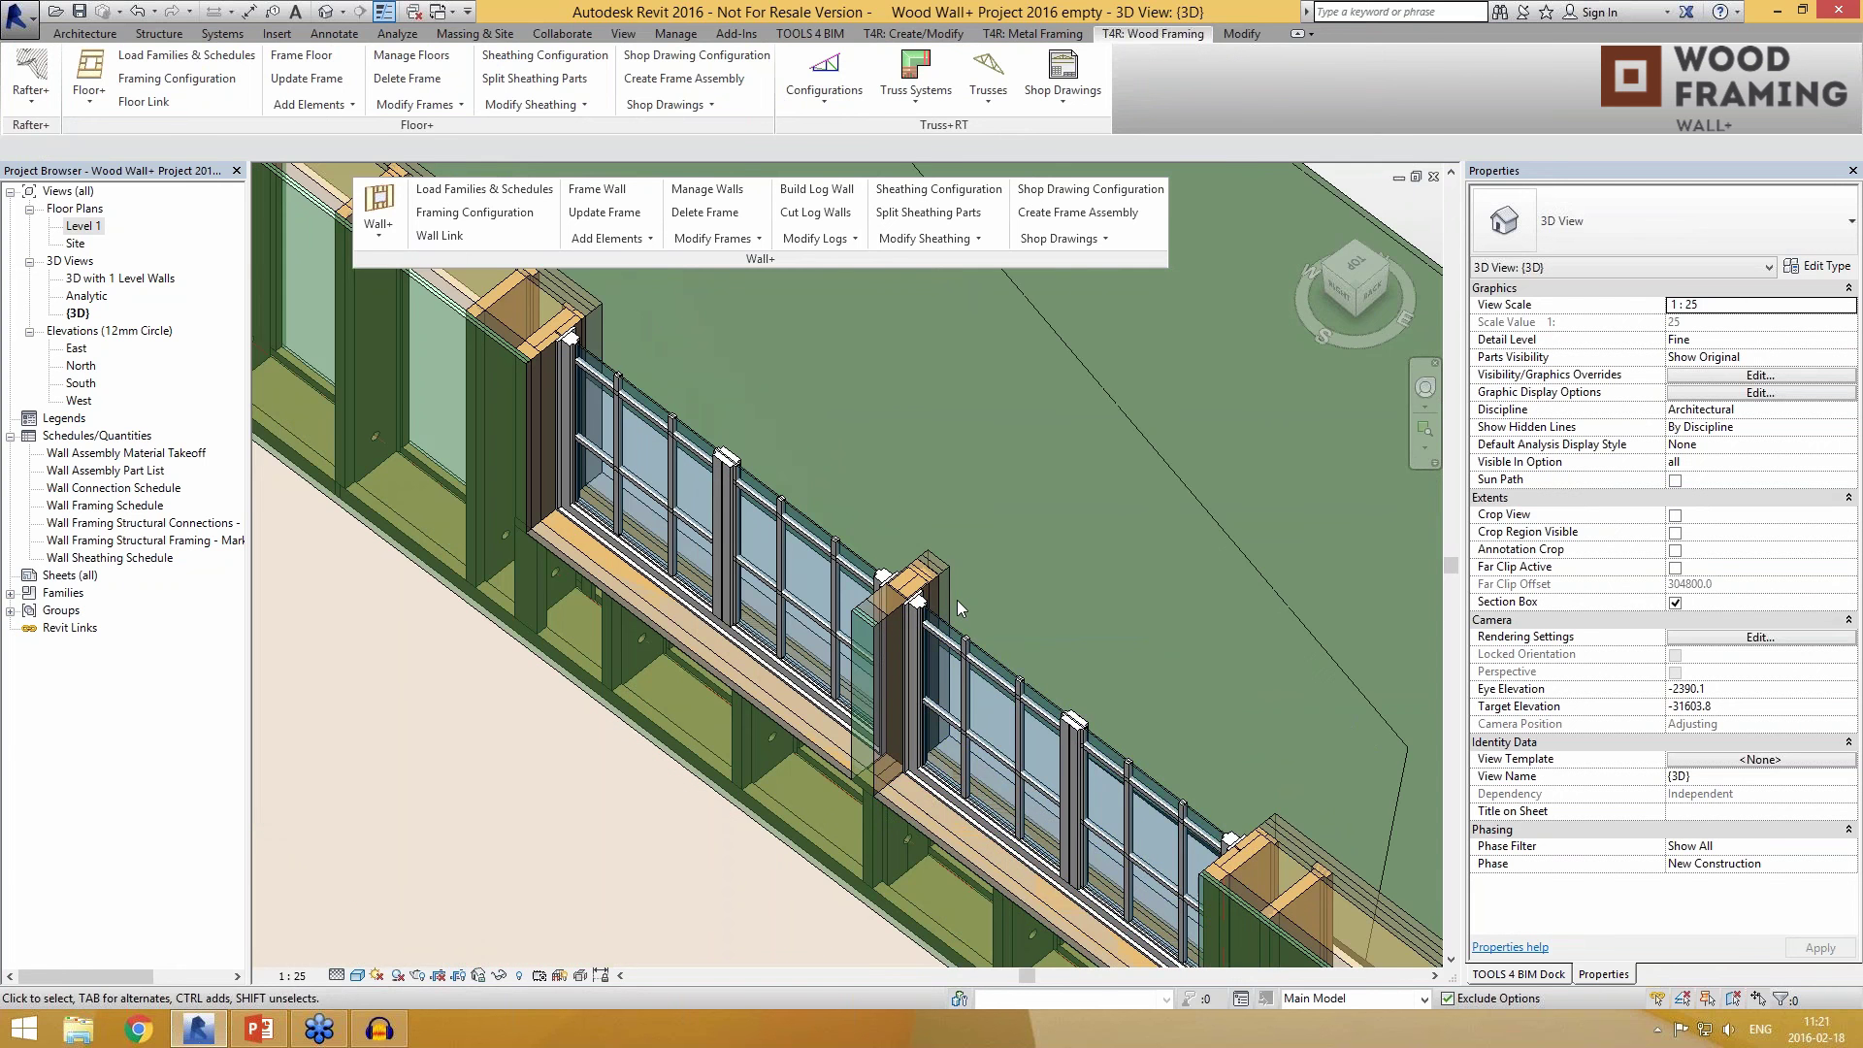
scroll(924, 807, "up", 2)
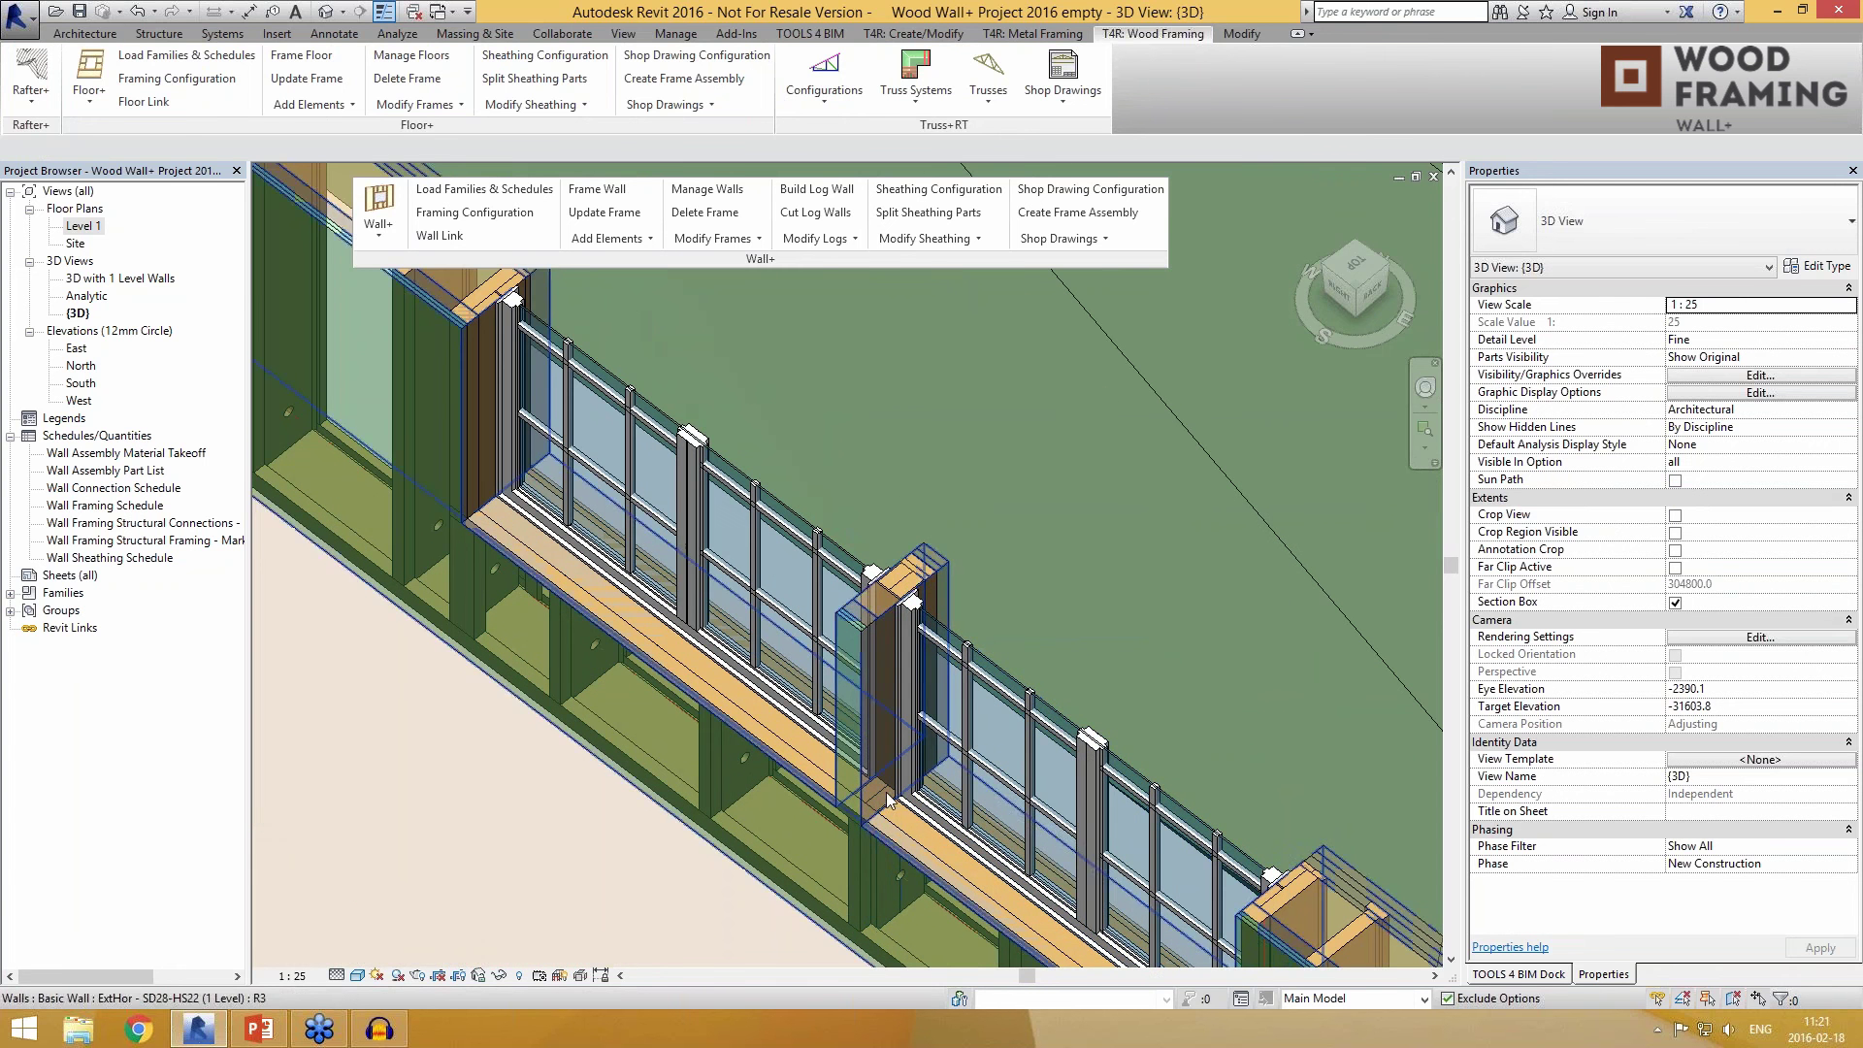
middle_click_drag(492, 416, 518, 497)
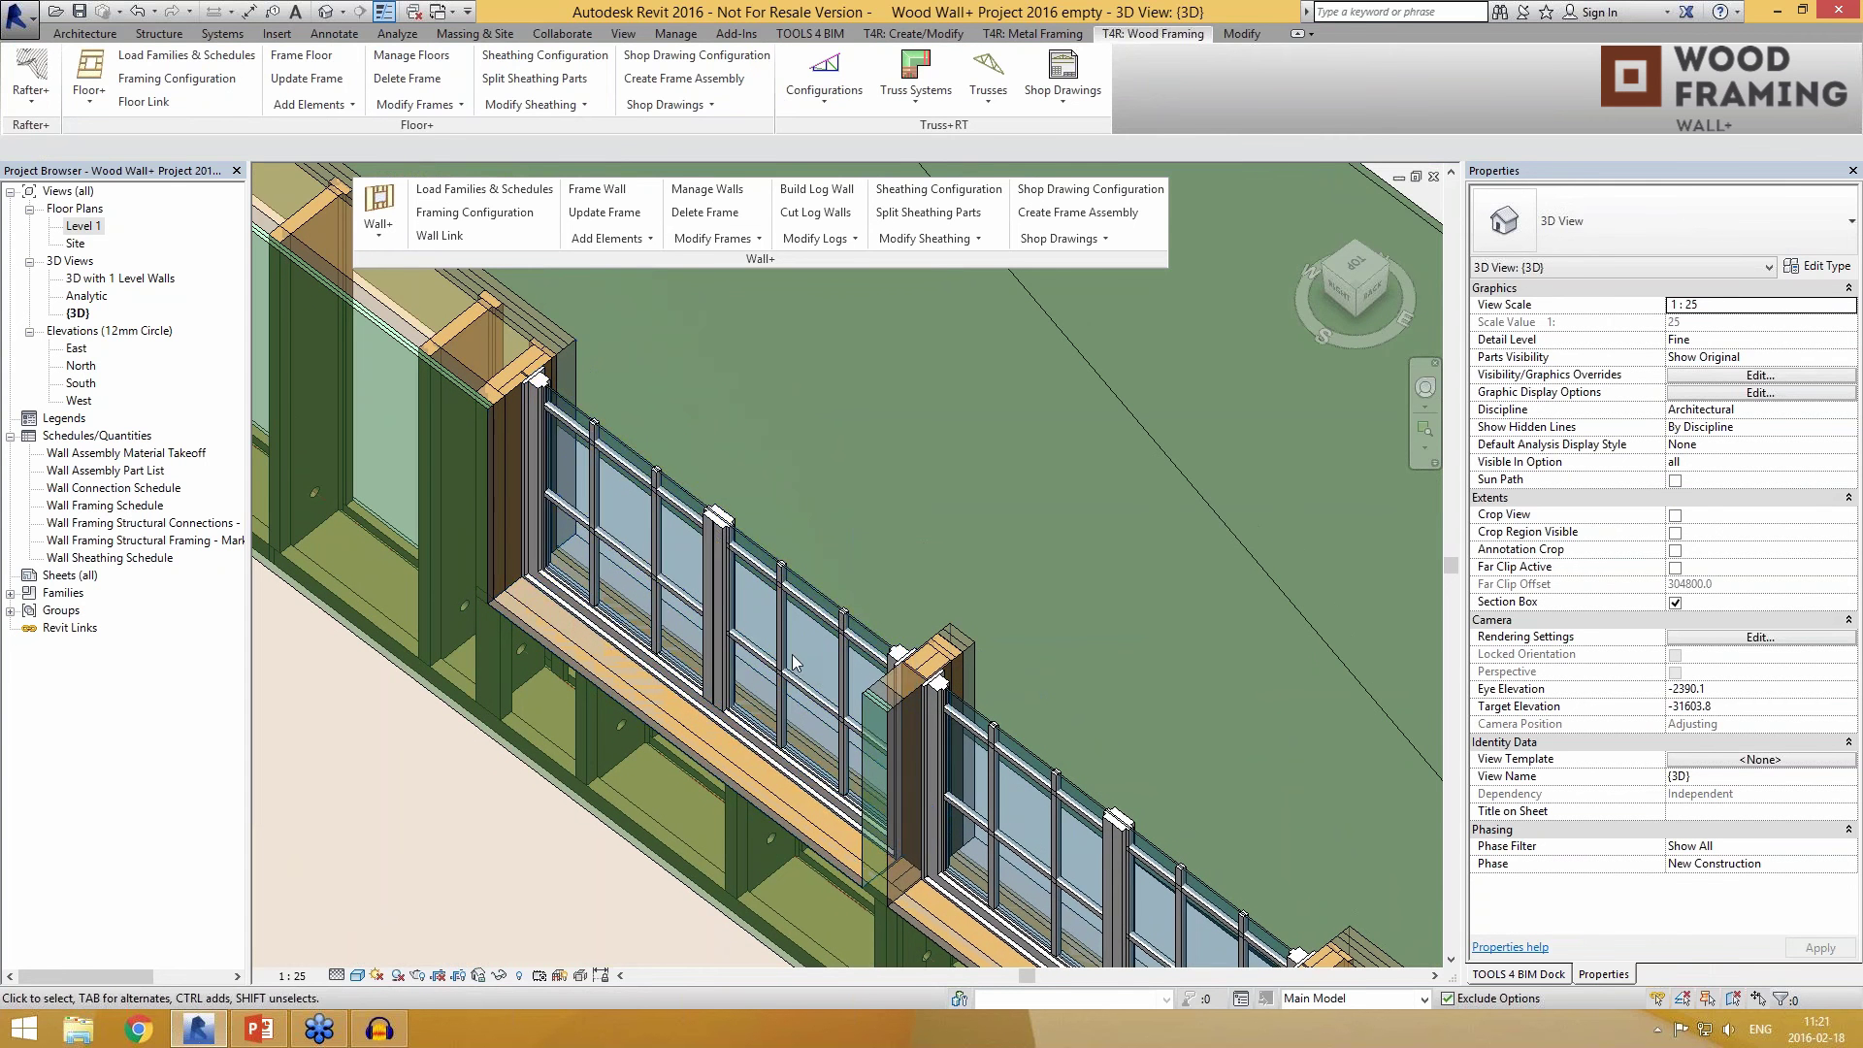
middle_click_drag(941, 687, 892, 640)
scroll(893, 641, "up", 1)
scroll(894, 648, "up", 2)
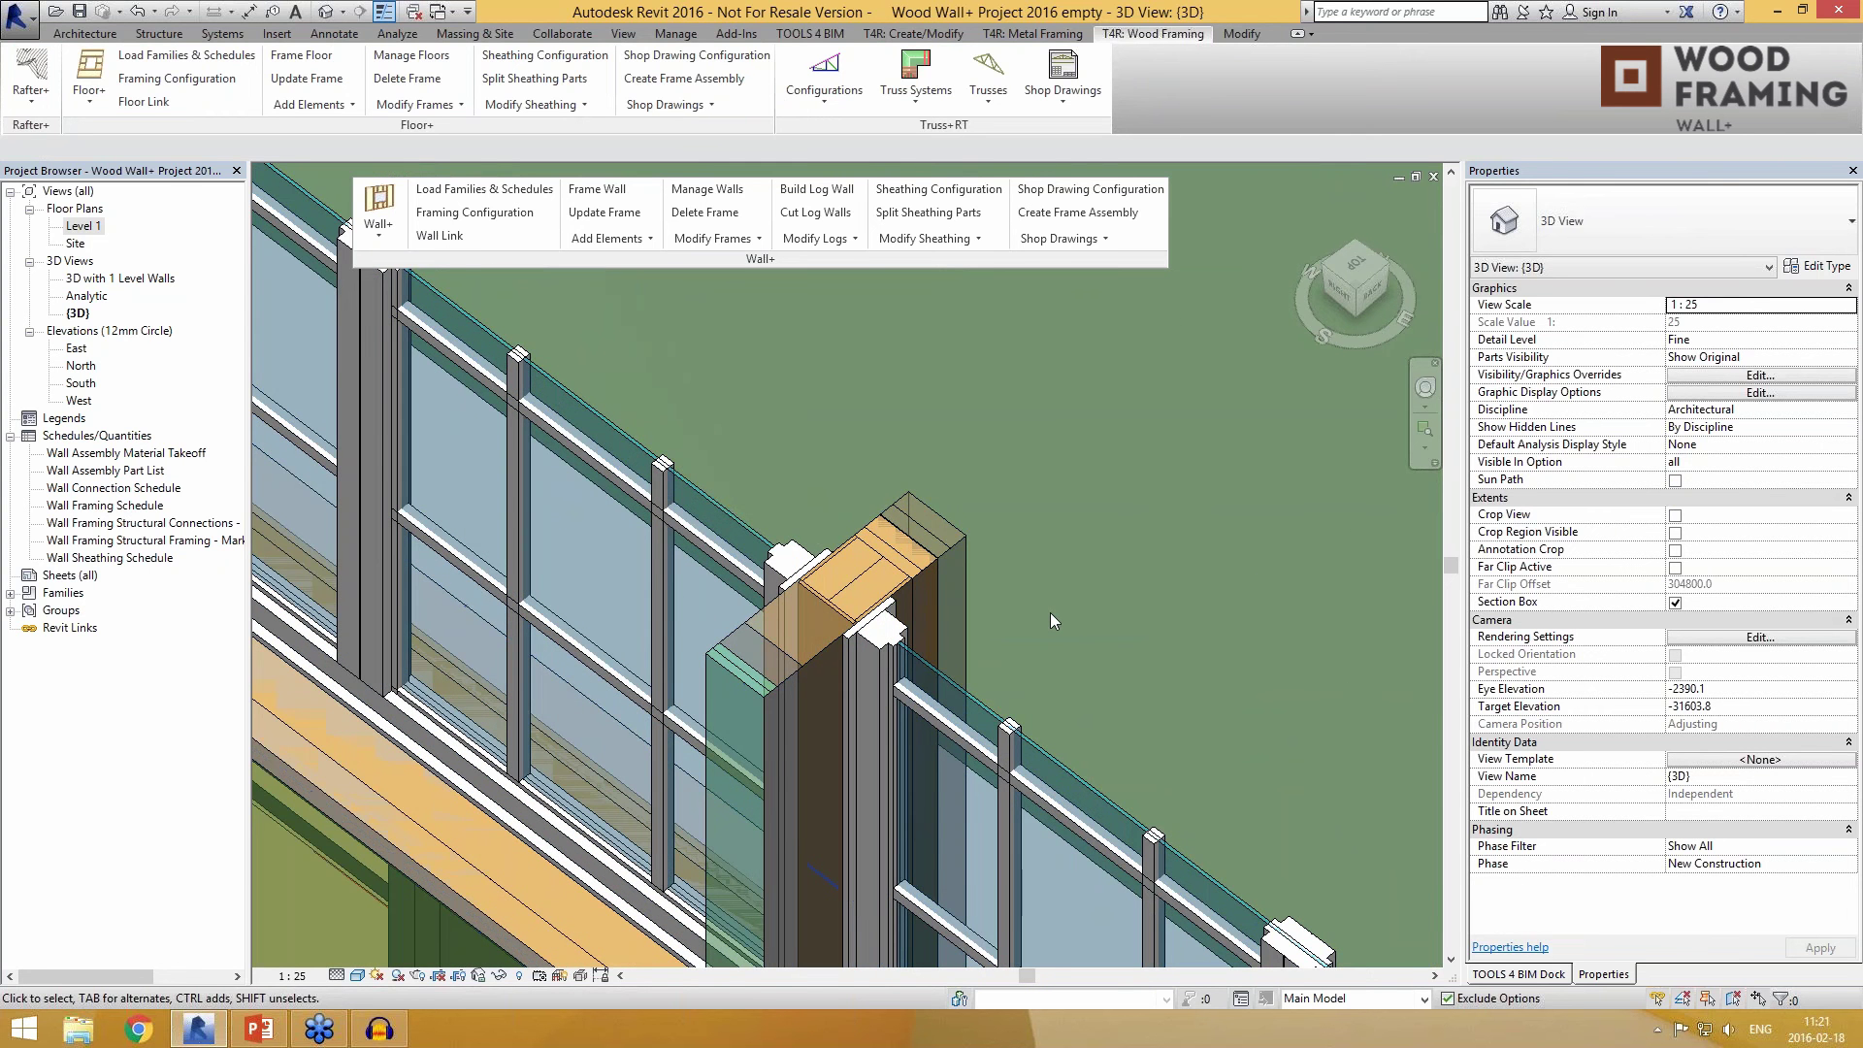
scroll(1051, 613, "down", 2)
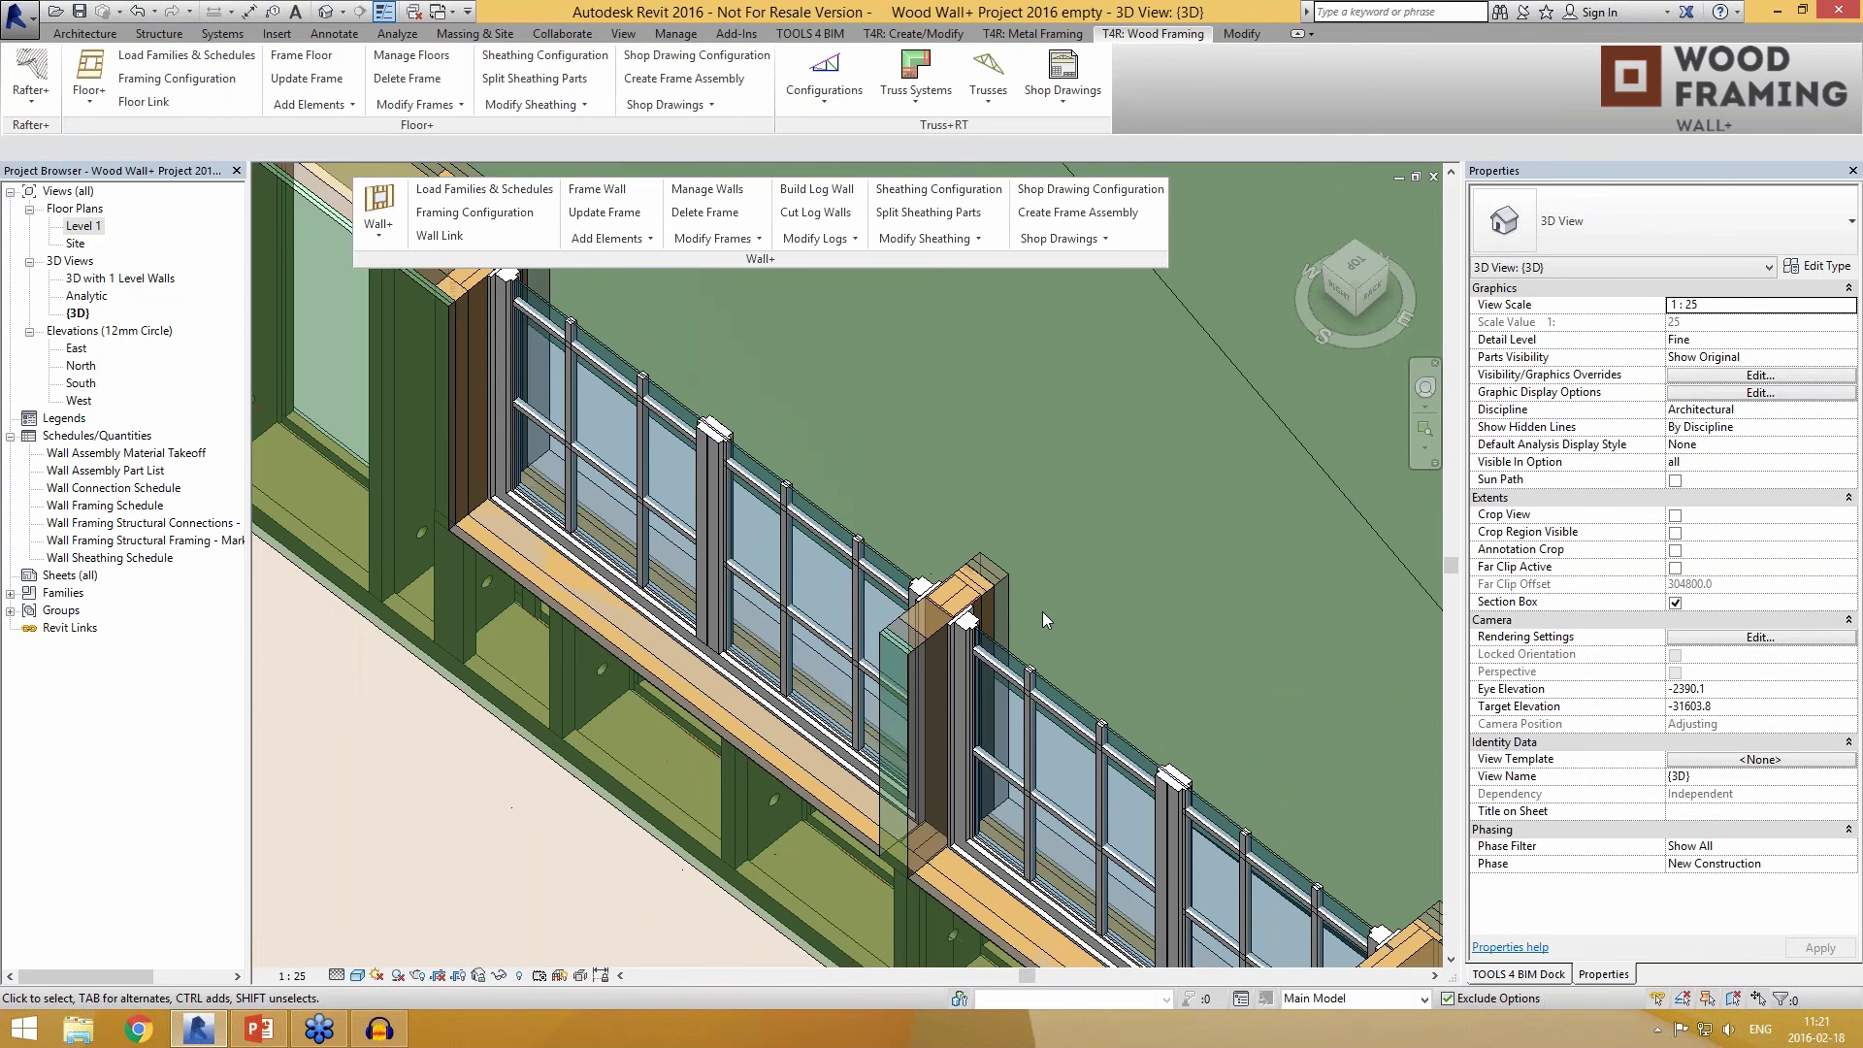
Step: Add an LMBR 45x195 stud to the right of a selected stud in the terrace-side wall, with the frame side set to Center
middle_click_drag(669, 446, 994, 563)
scroll(994, 563, "down", 3)
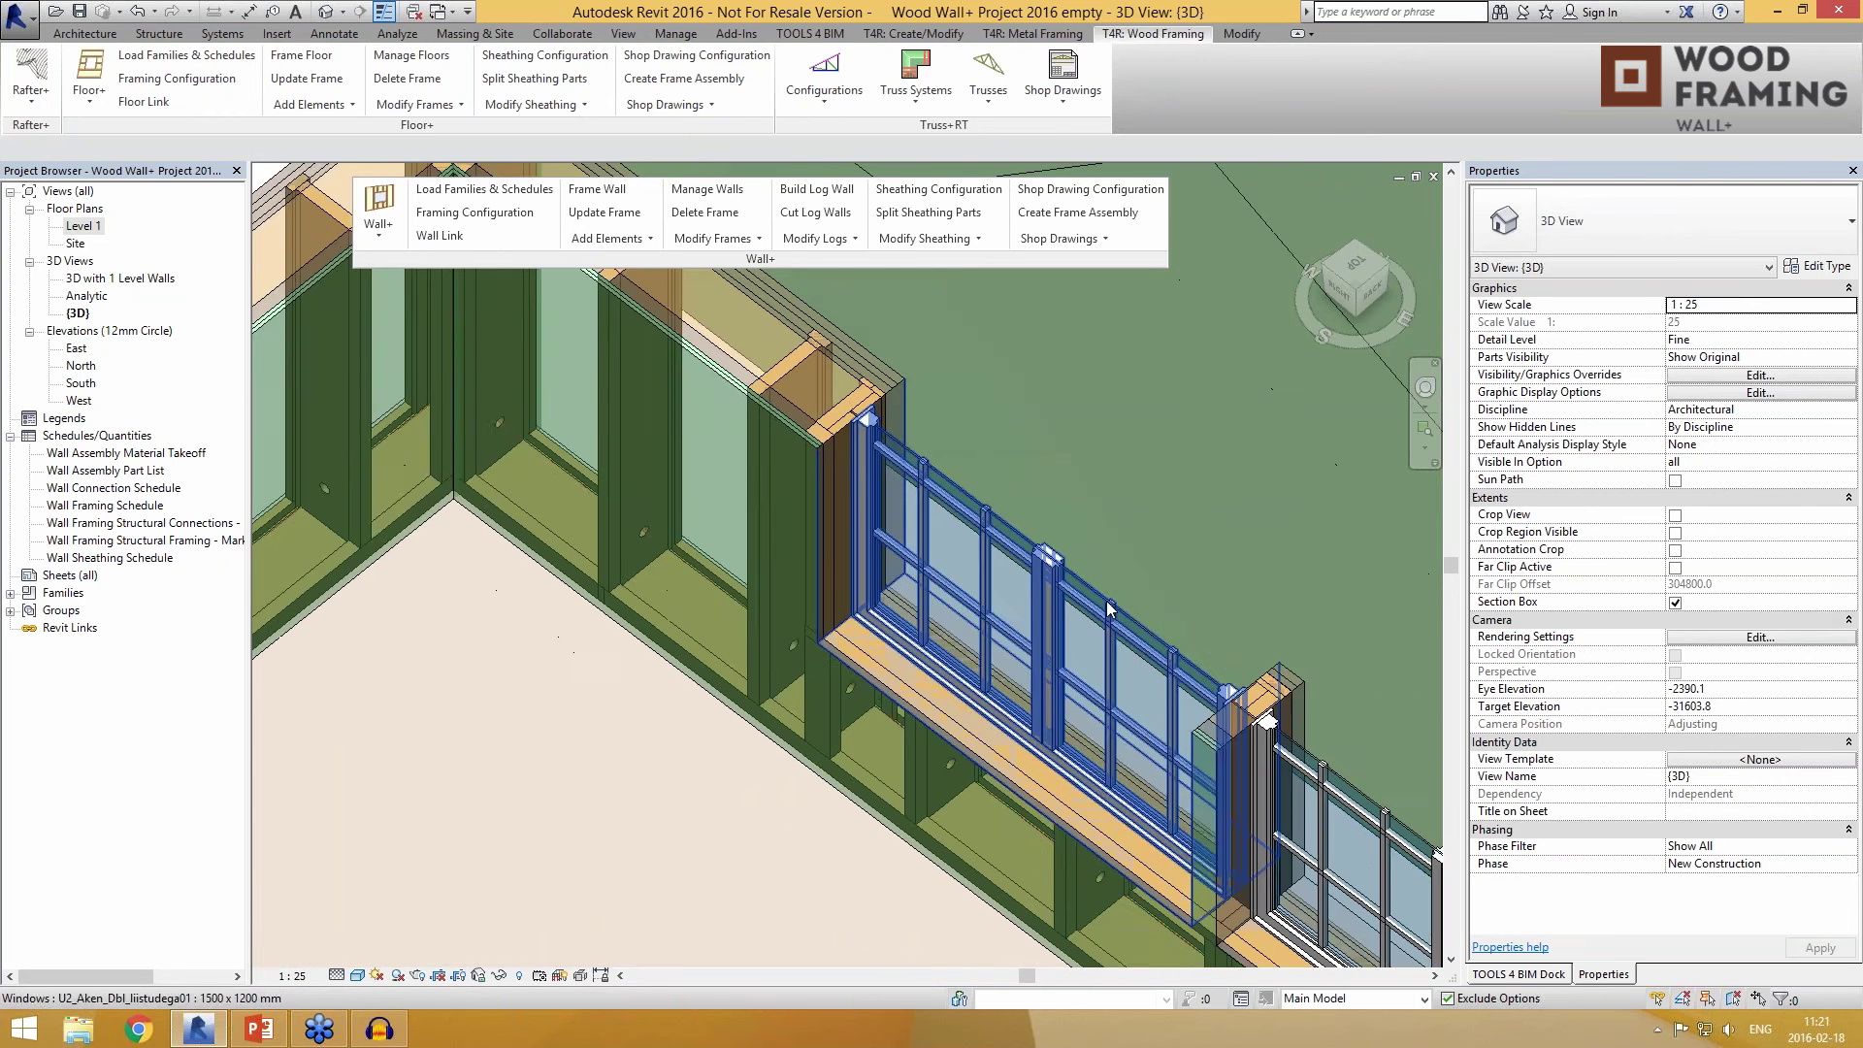
scroll(888, 627, "up", 2)
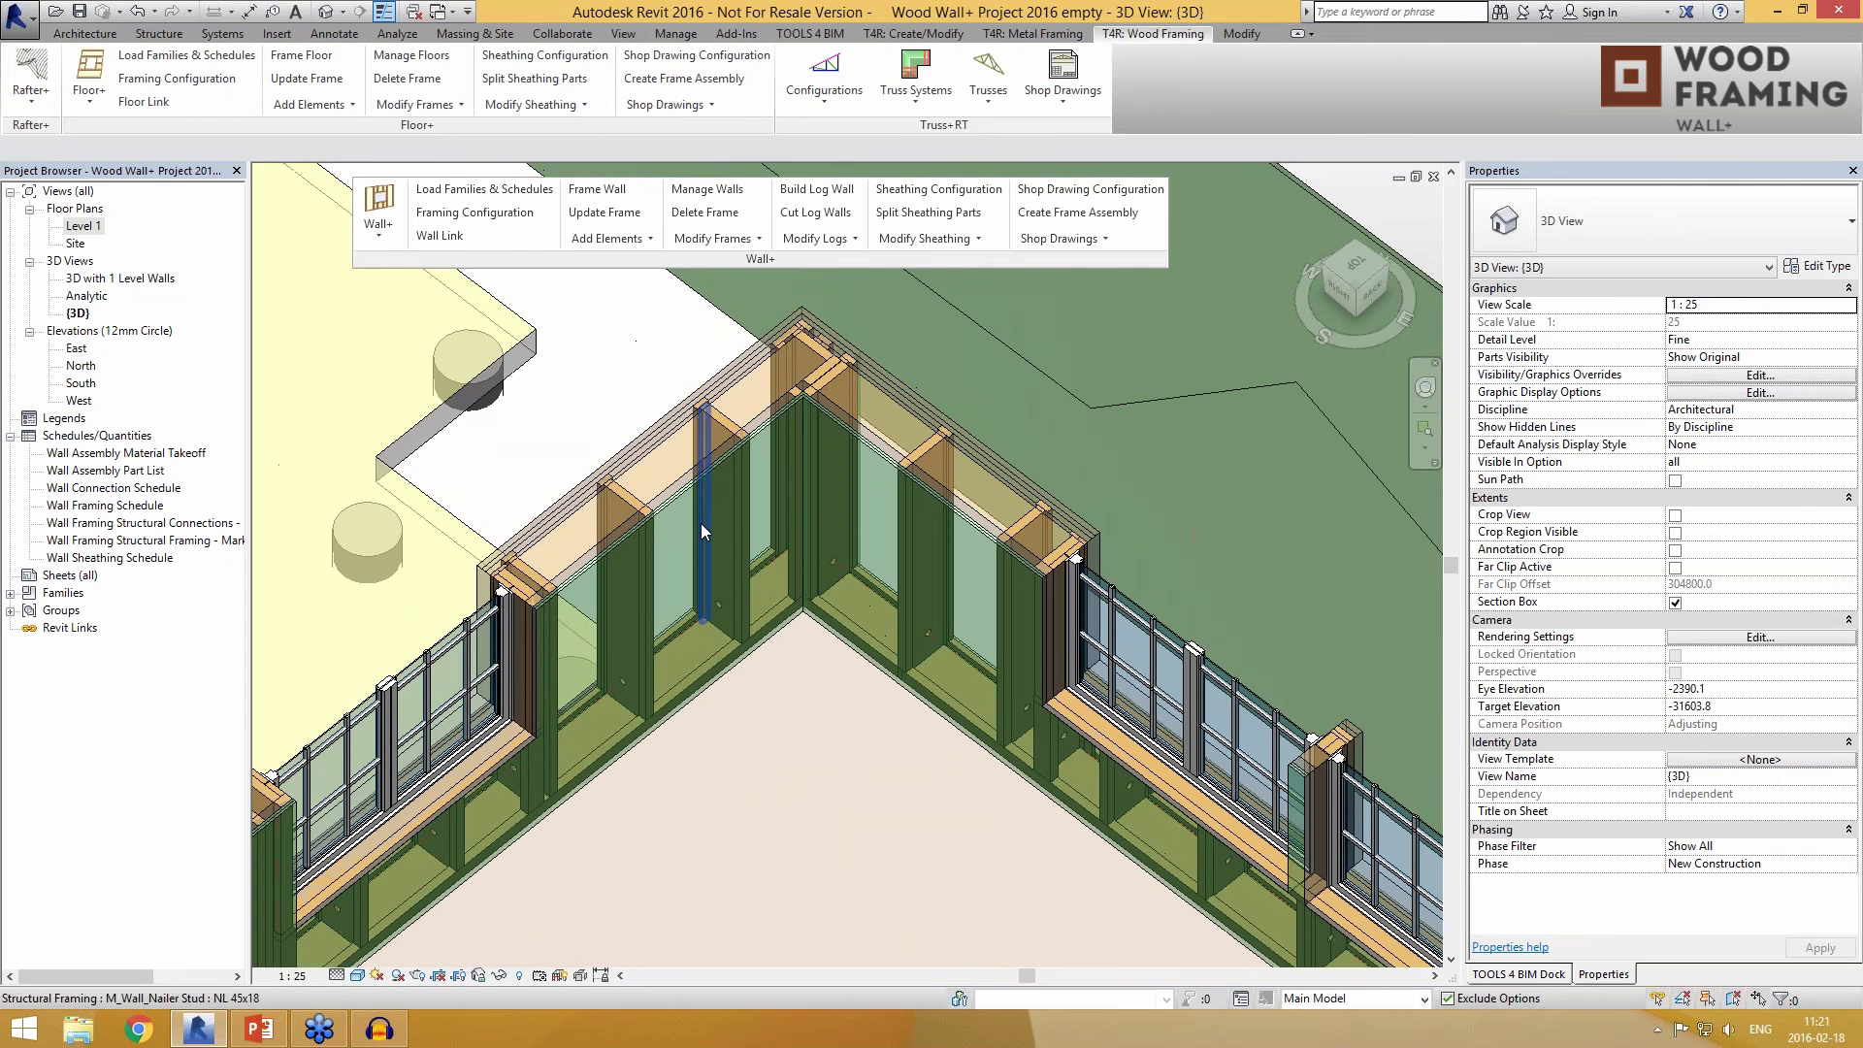
scroll(927, 451, "down", 1)
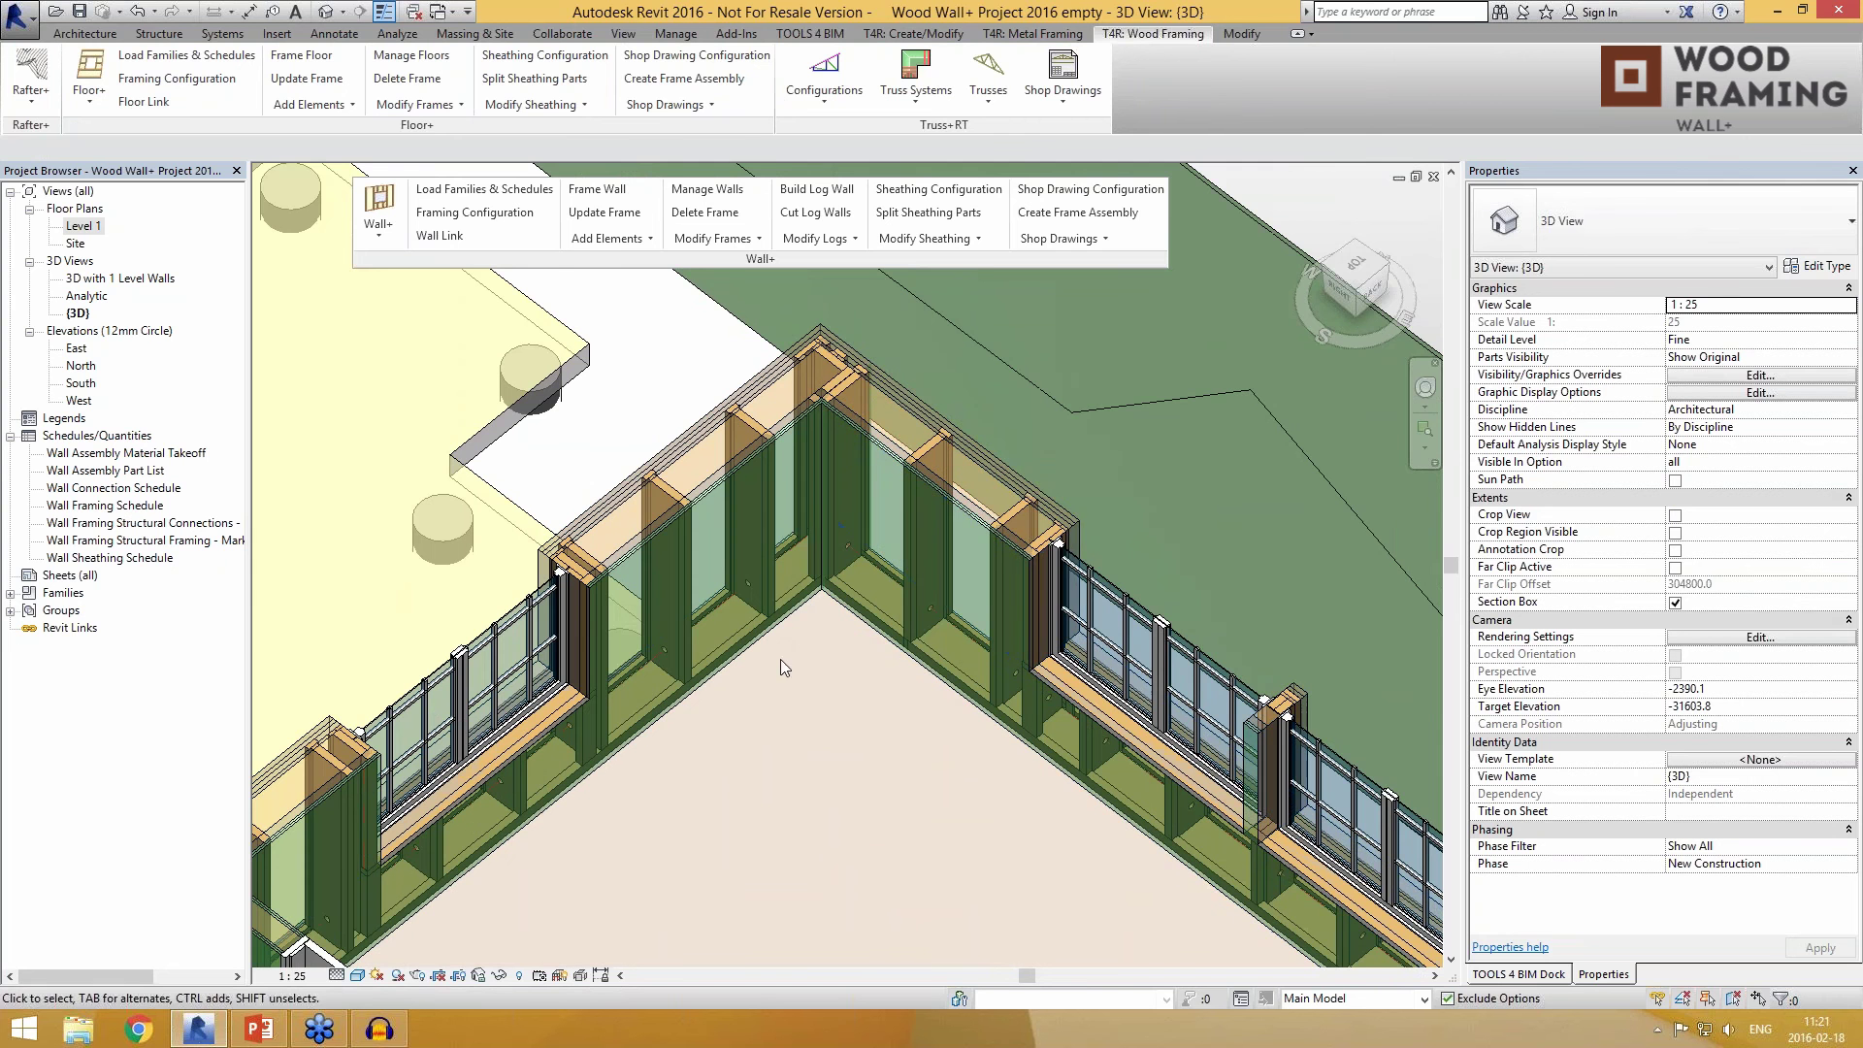
scroll(712, 681, "up", 1)
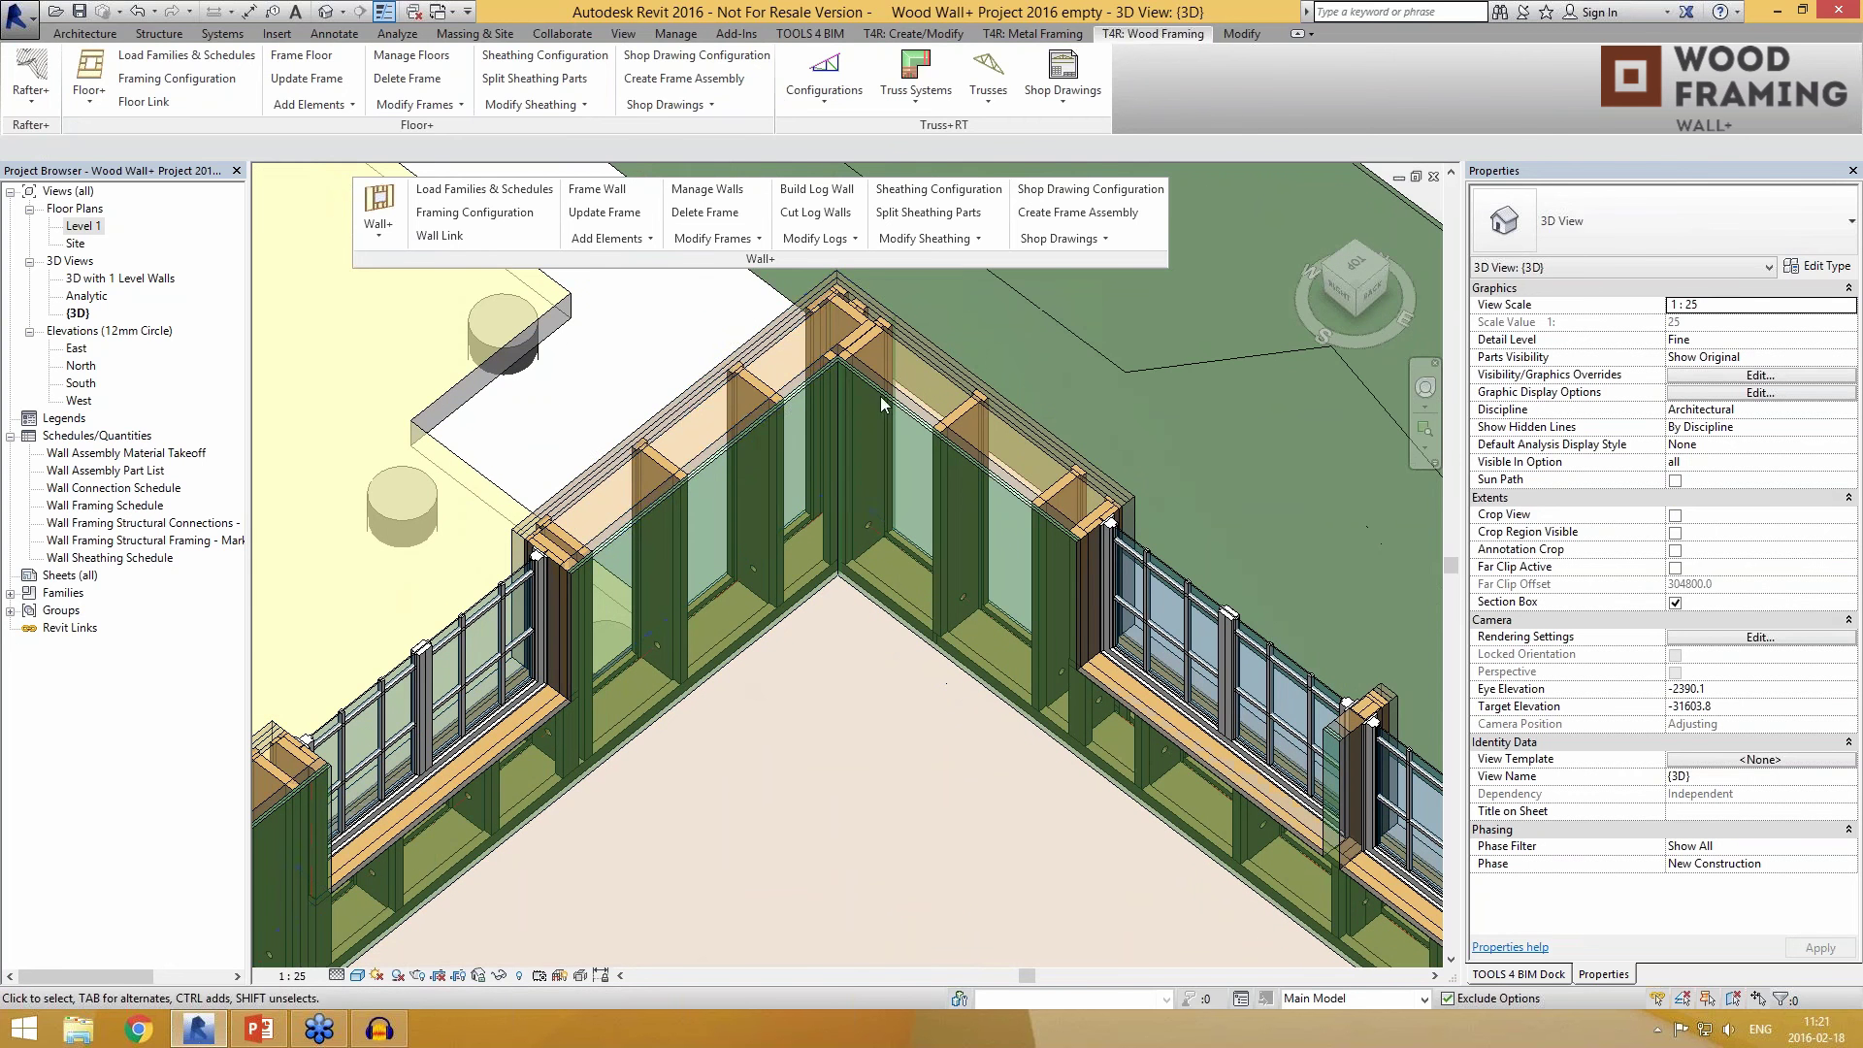
left_click(594, 243)
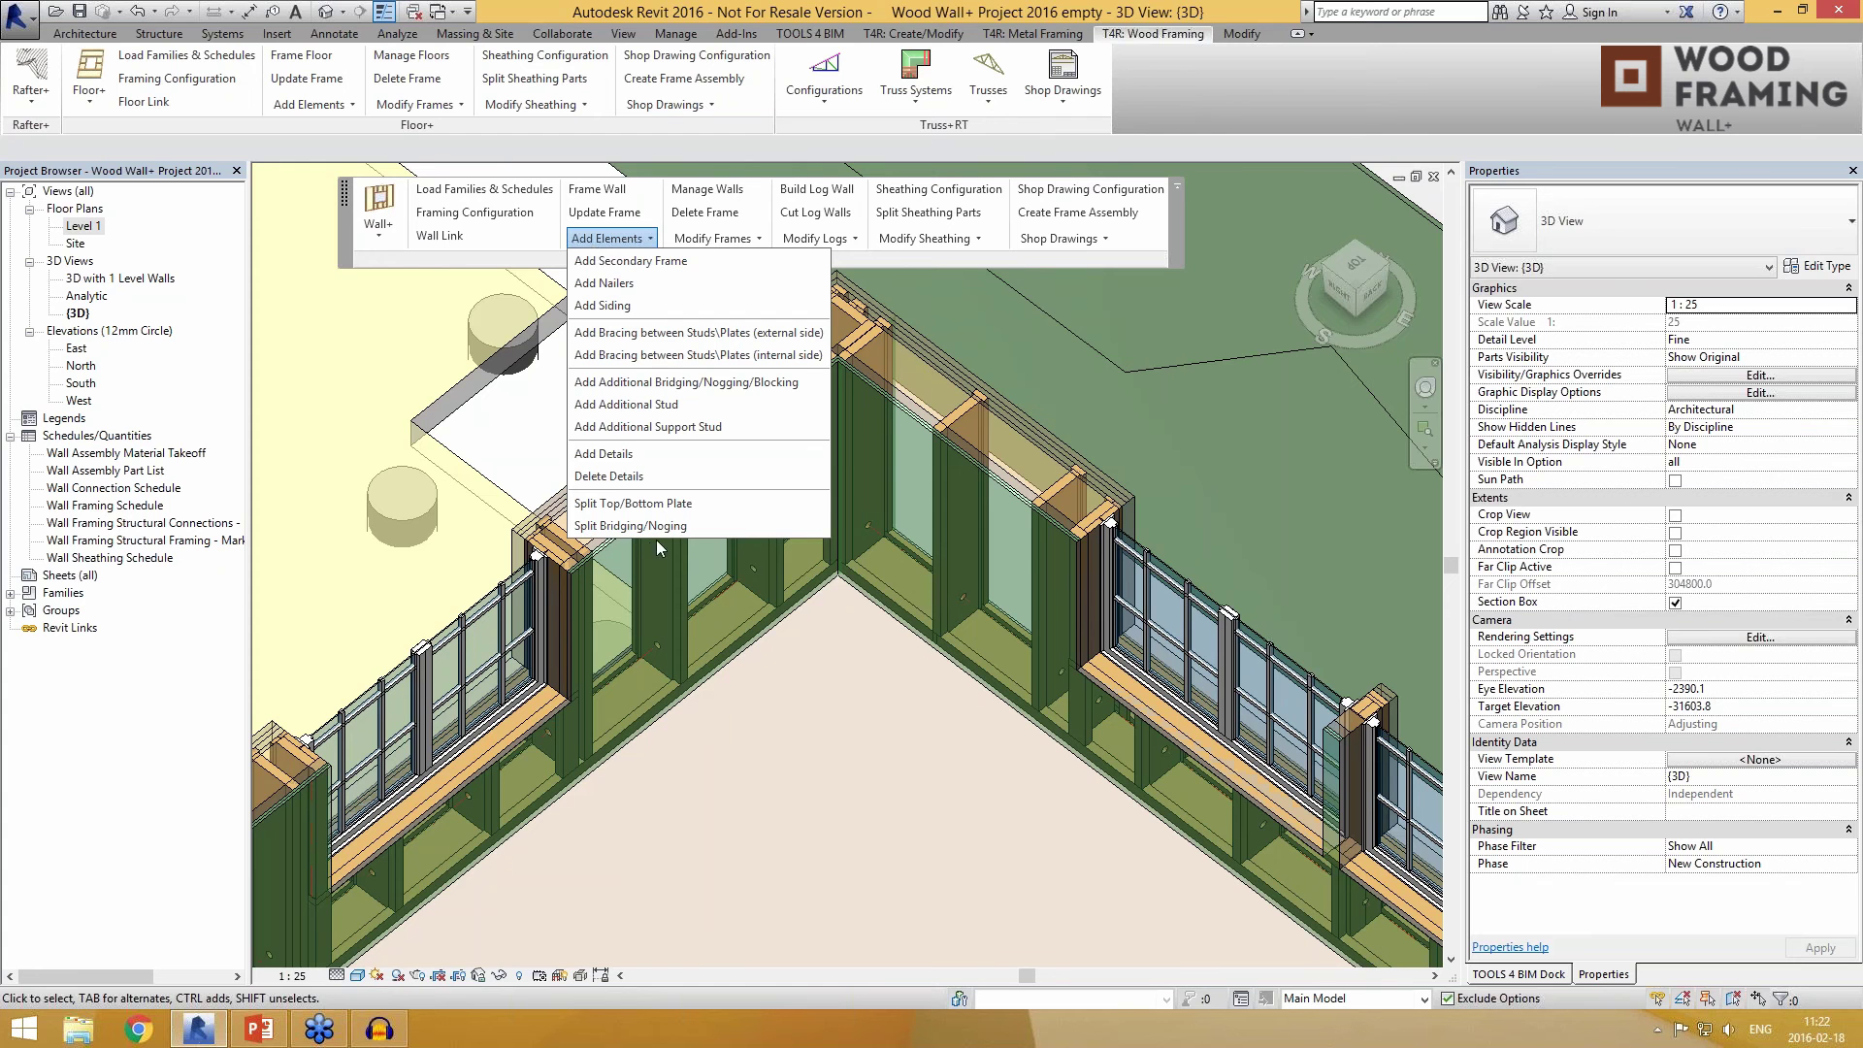
left_click(670, 405)
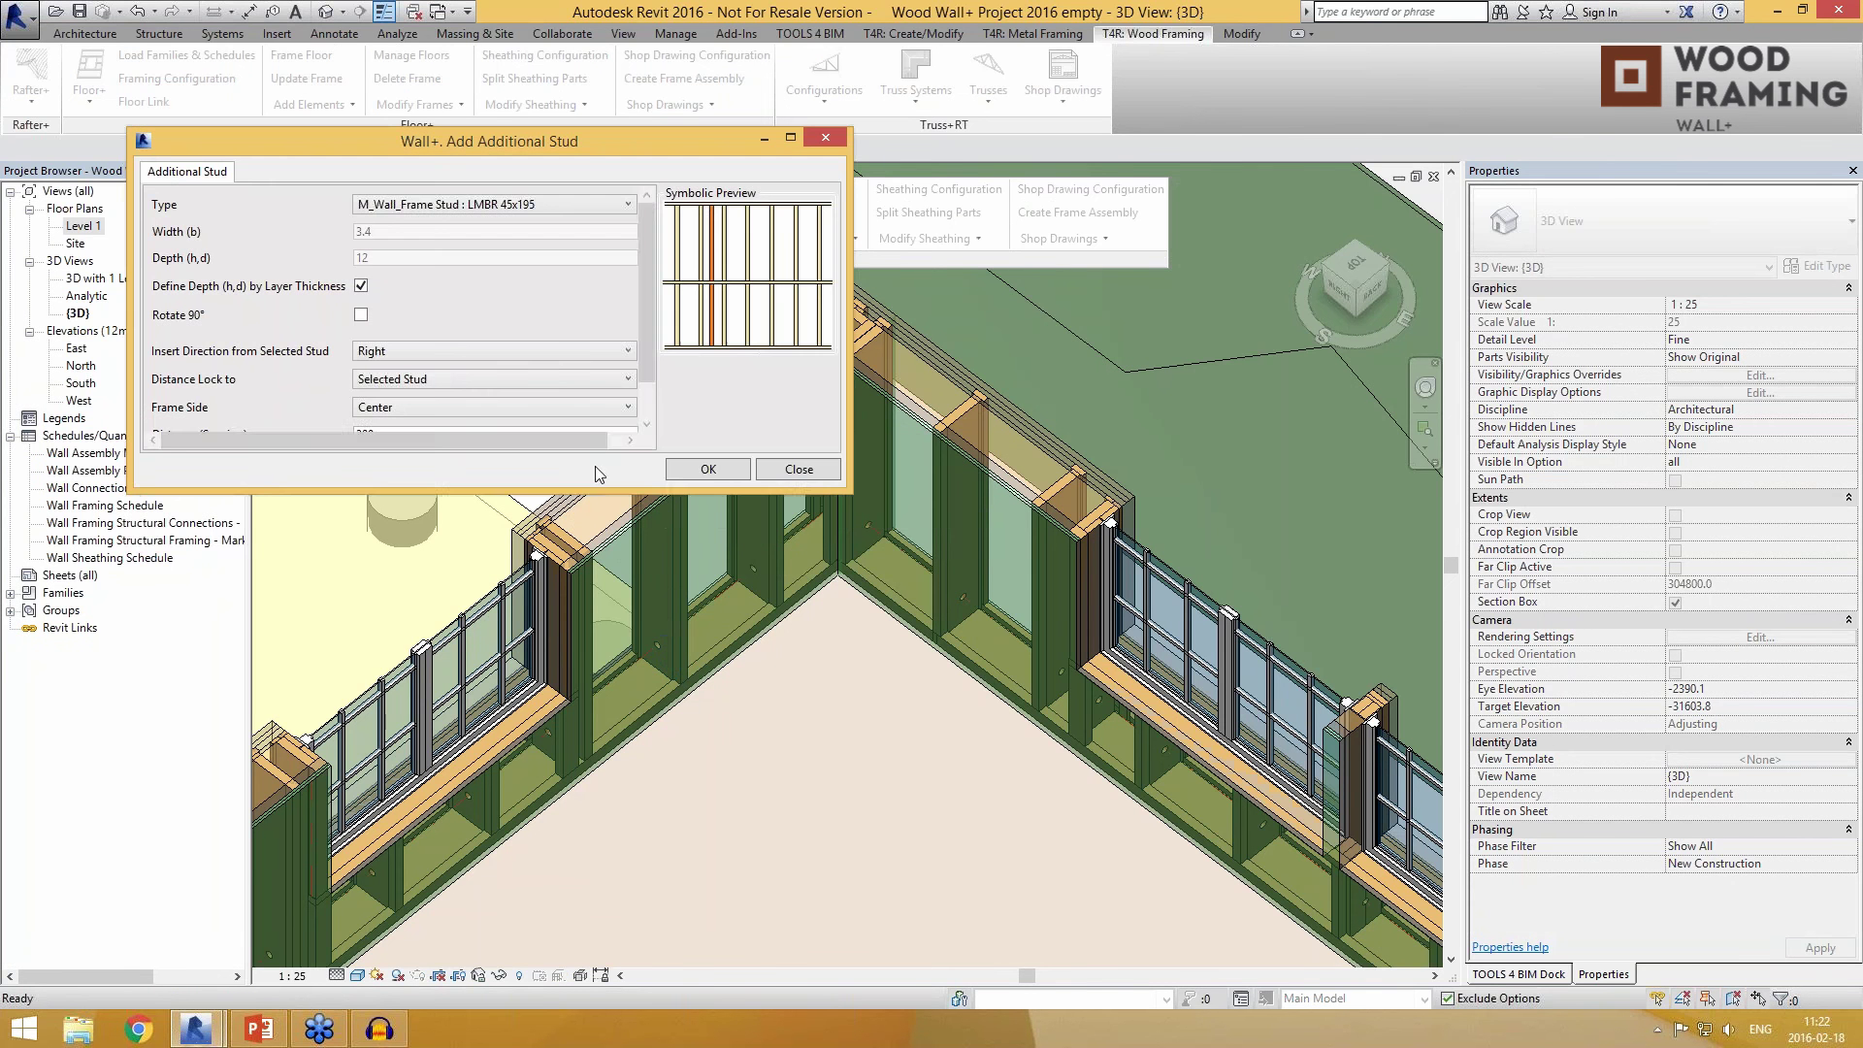
left_click(709, 528)
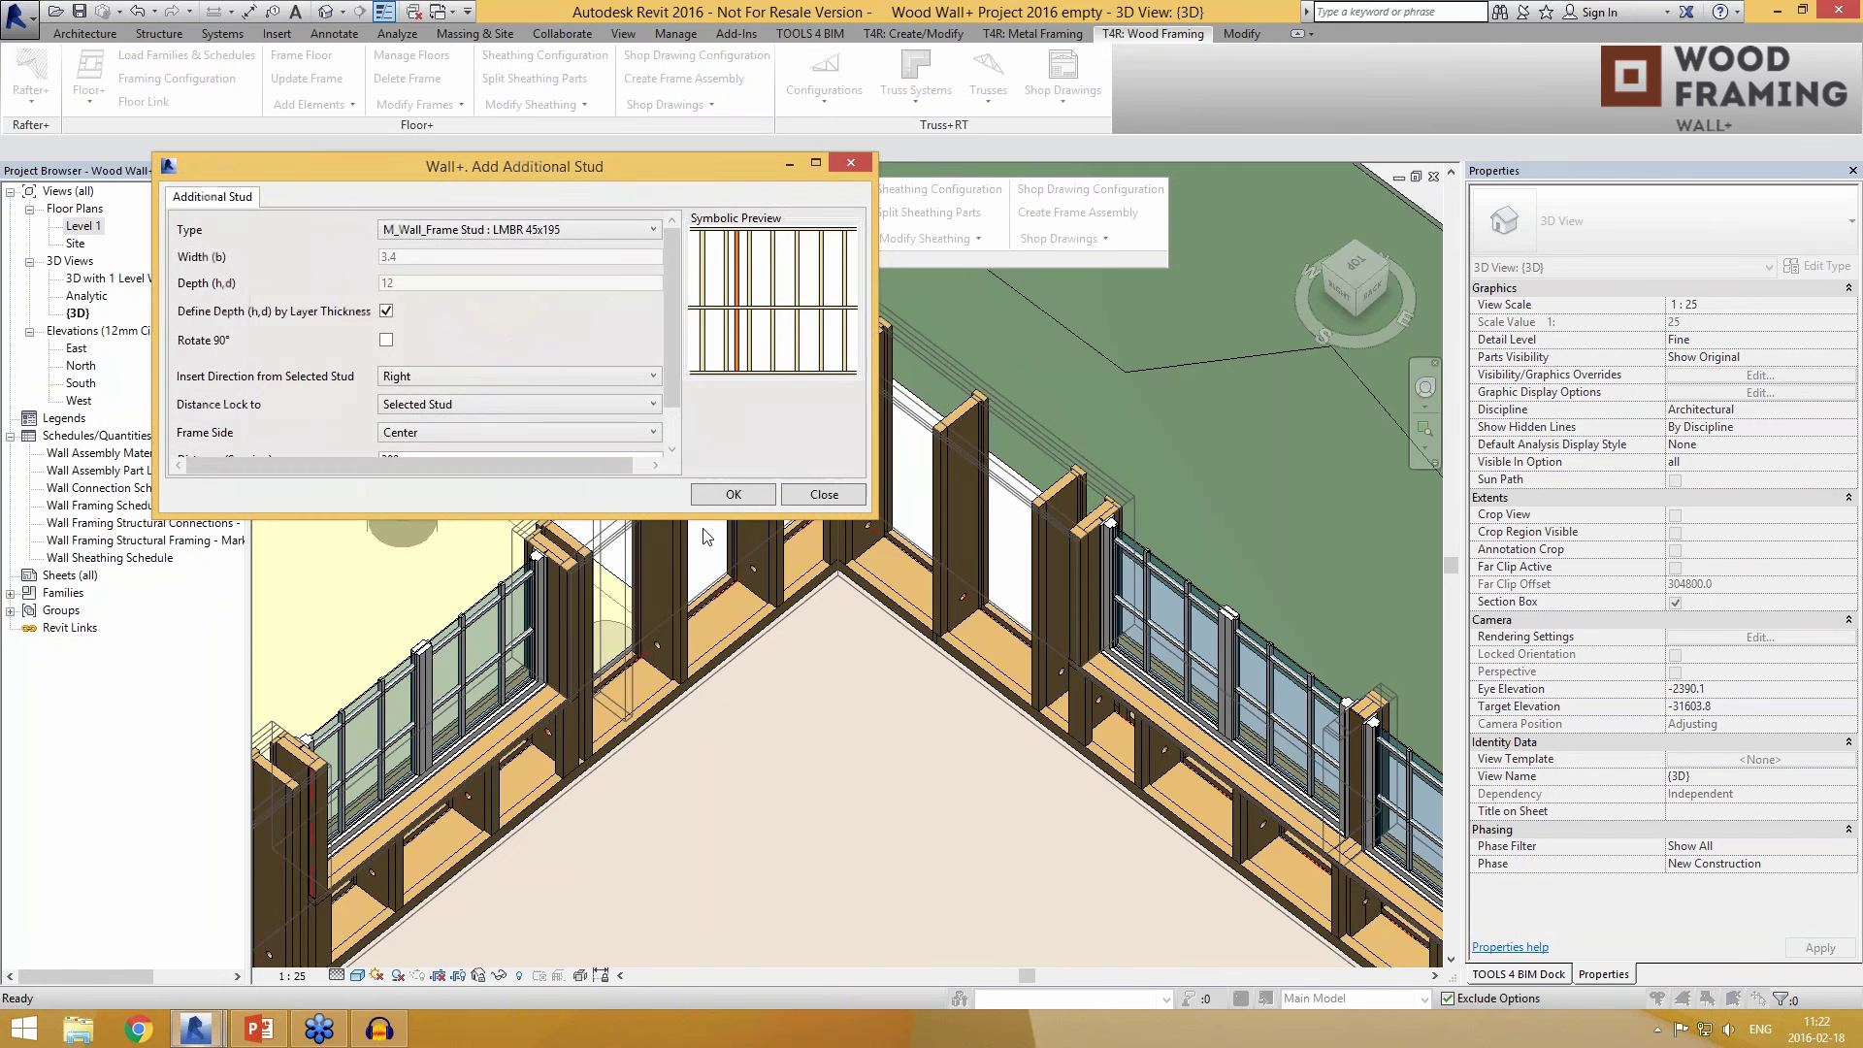
left_click(815, 494)
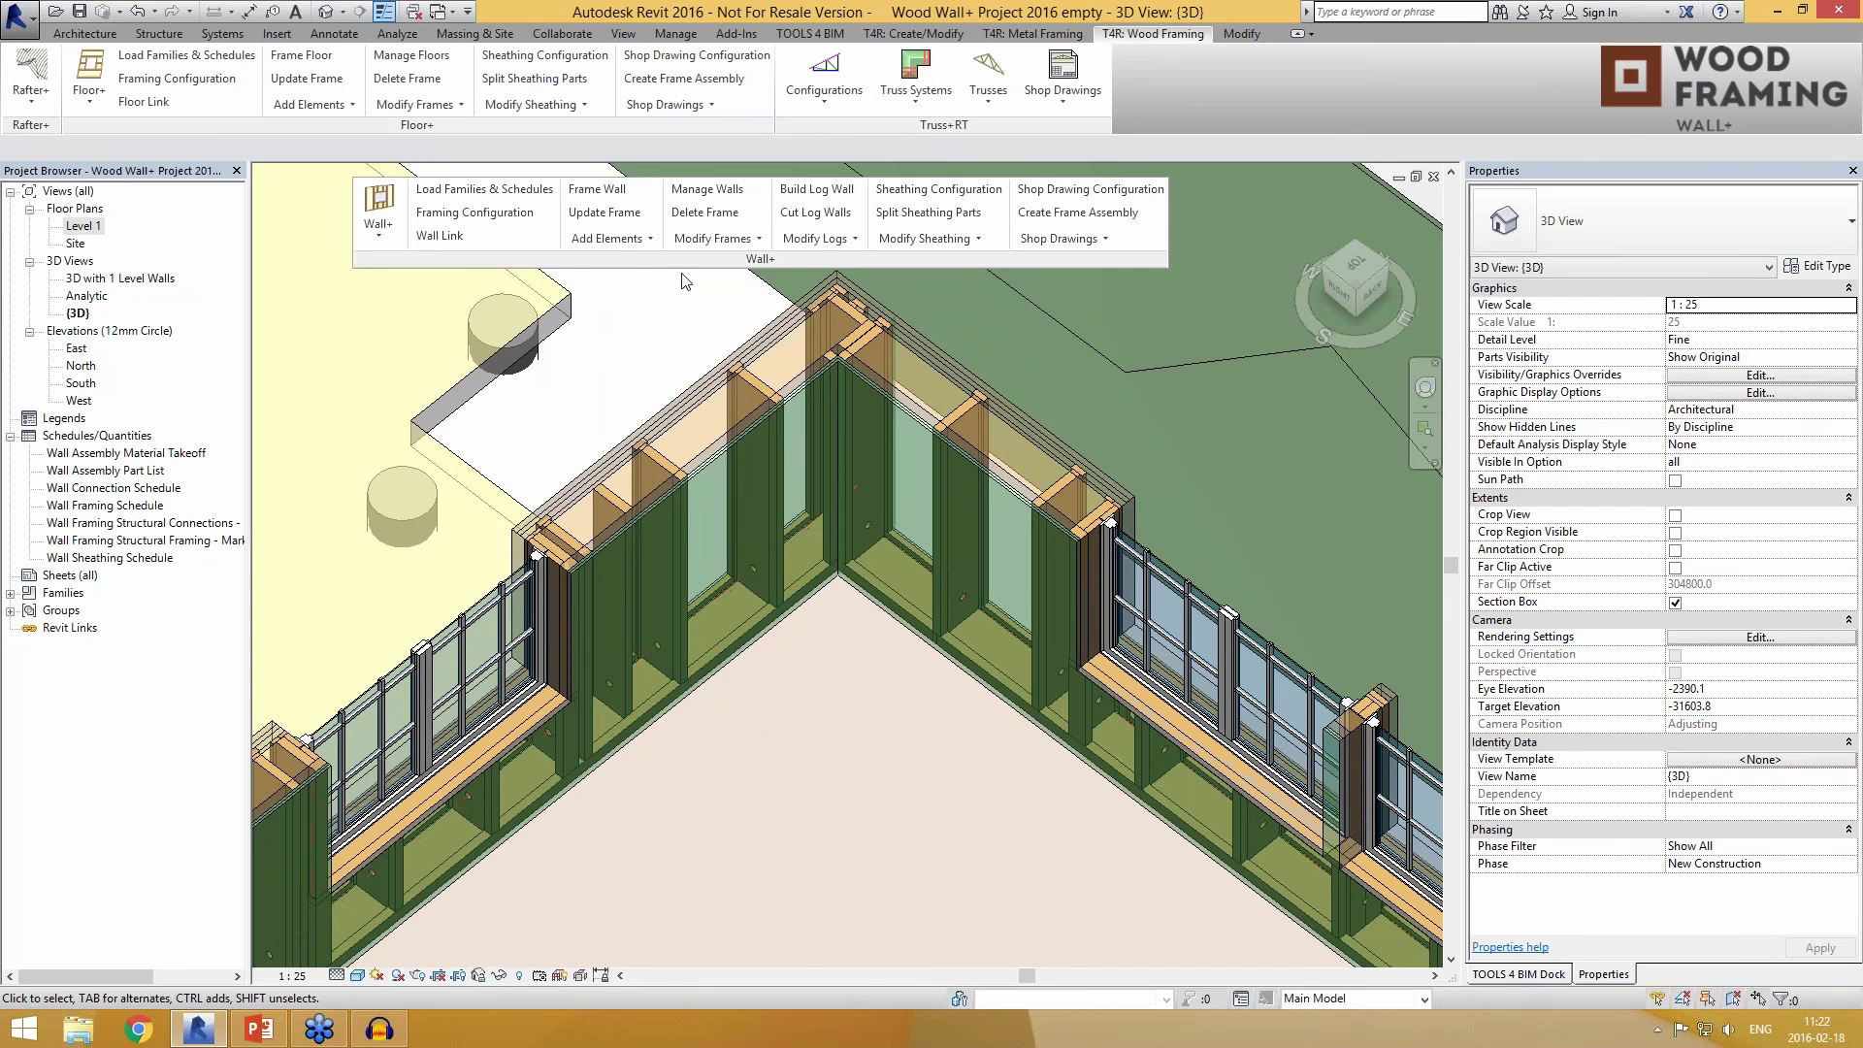
Step: Add LMBR 34x195 blocking between two studs of the terrace-side wall near the corner, rotated 90° and centered 500 from the bottom
left_click(630, 238)
left_click(667, 485)
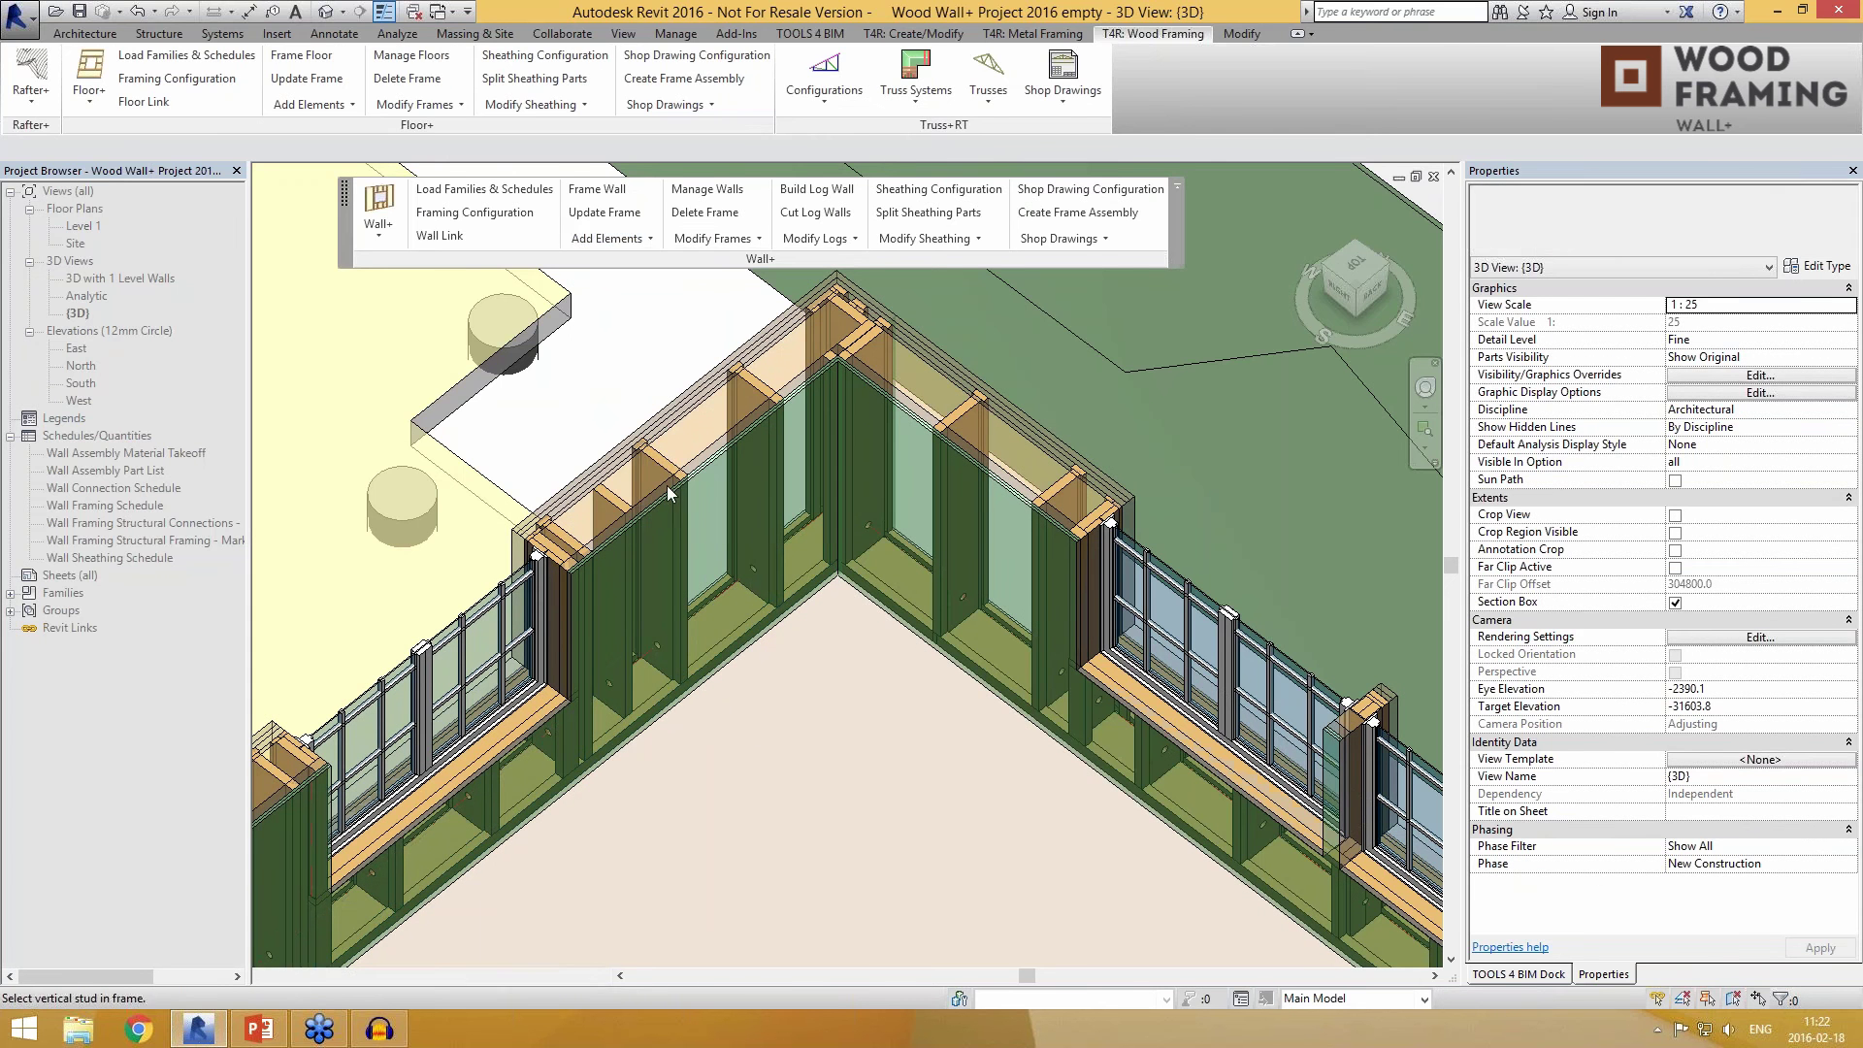
left_click(763, 400)
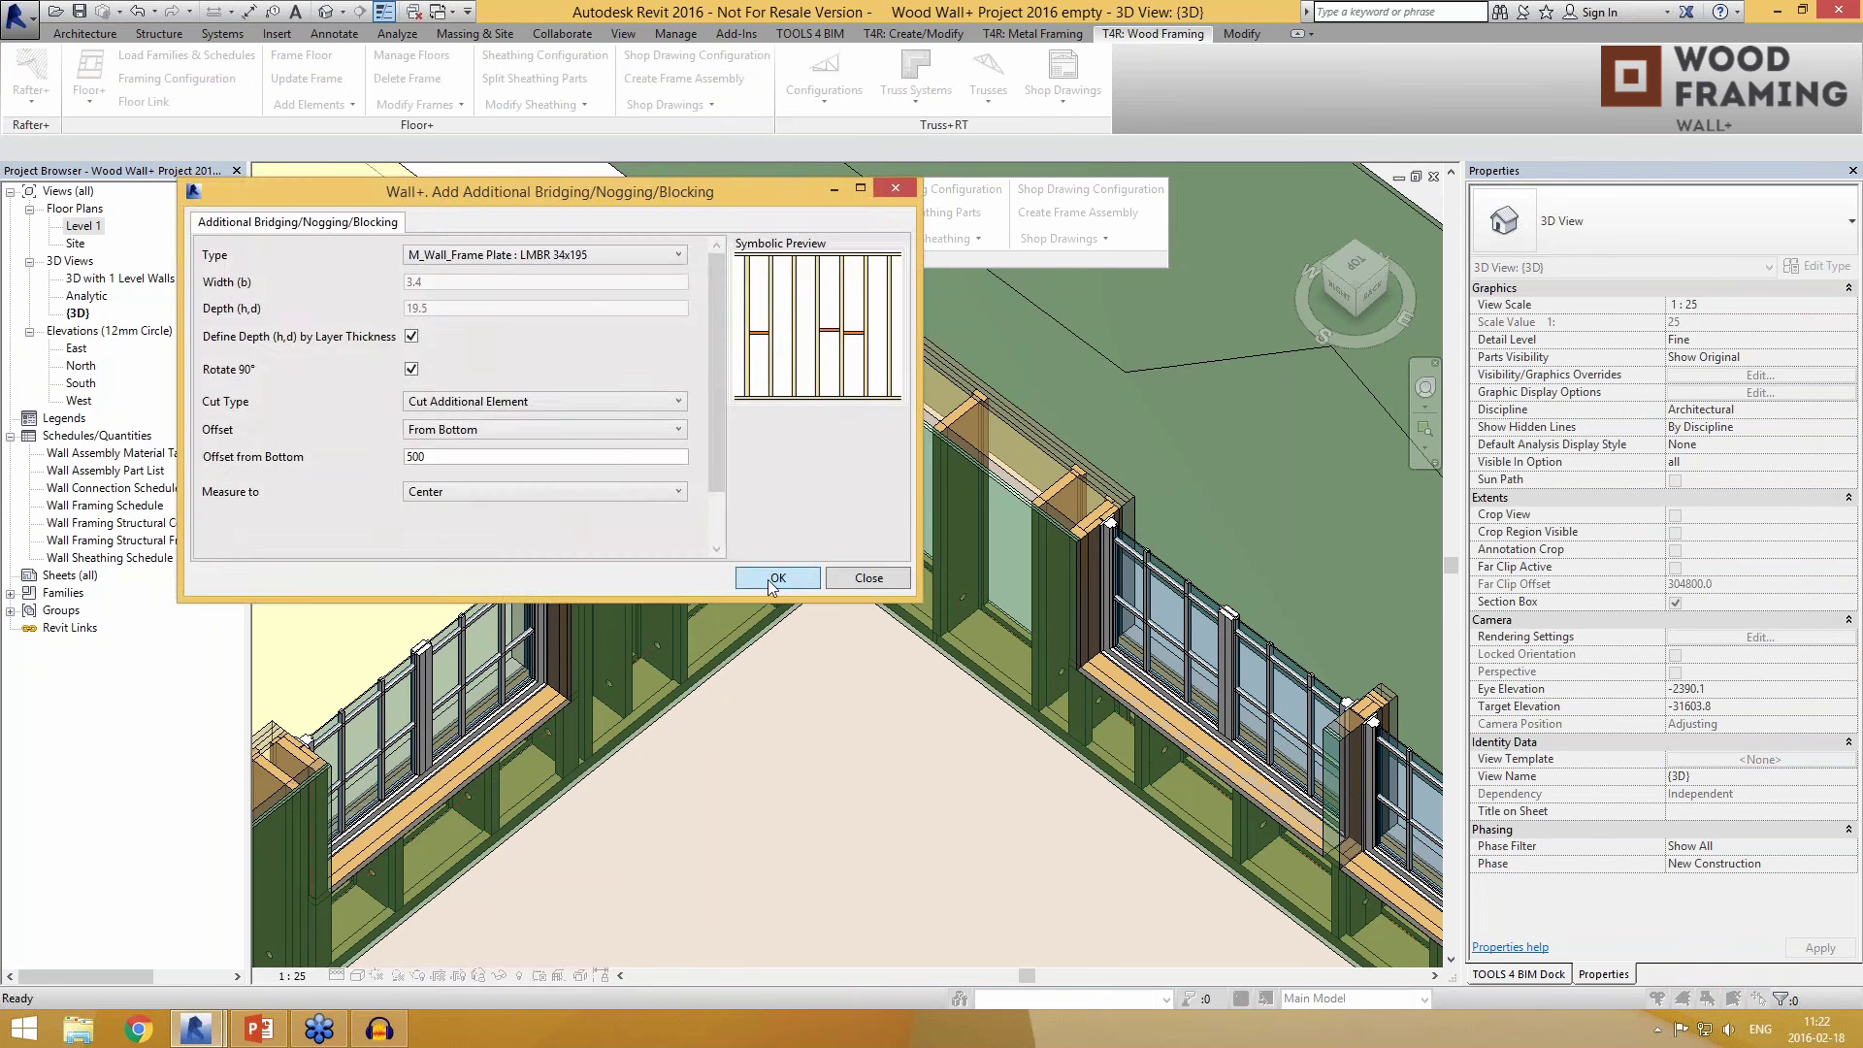
left_click(767, 580)
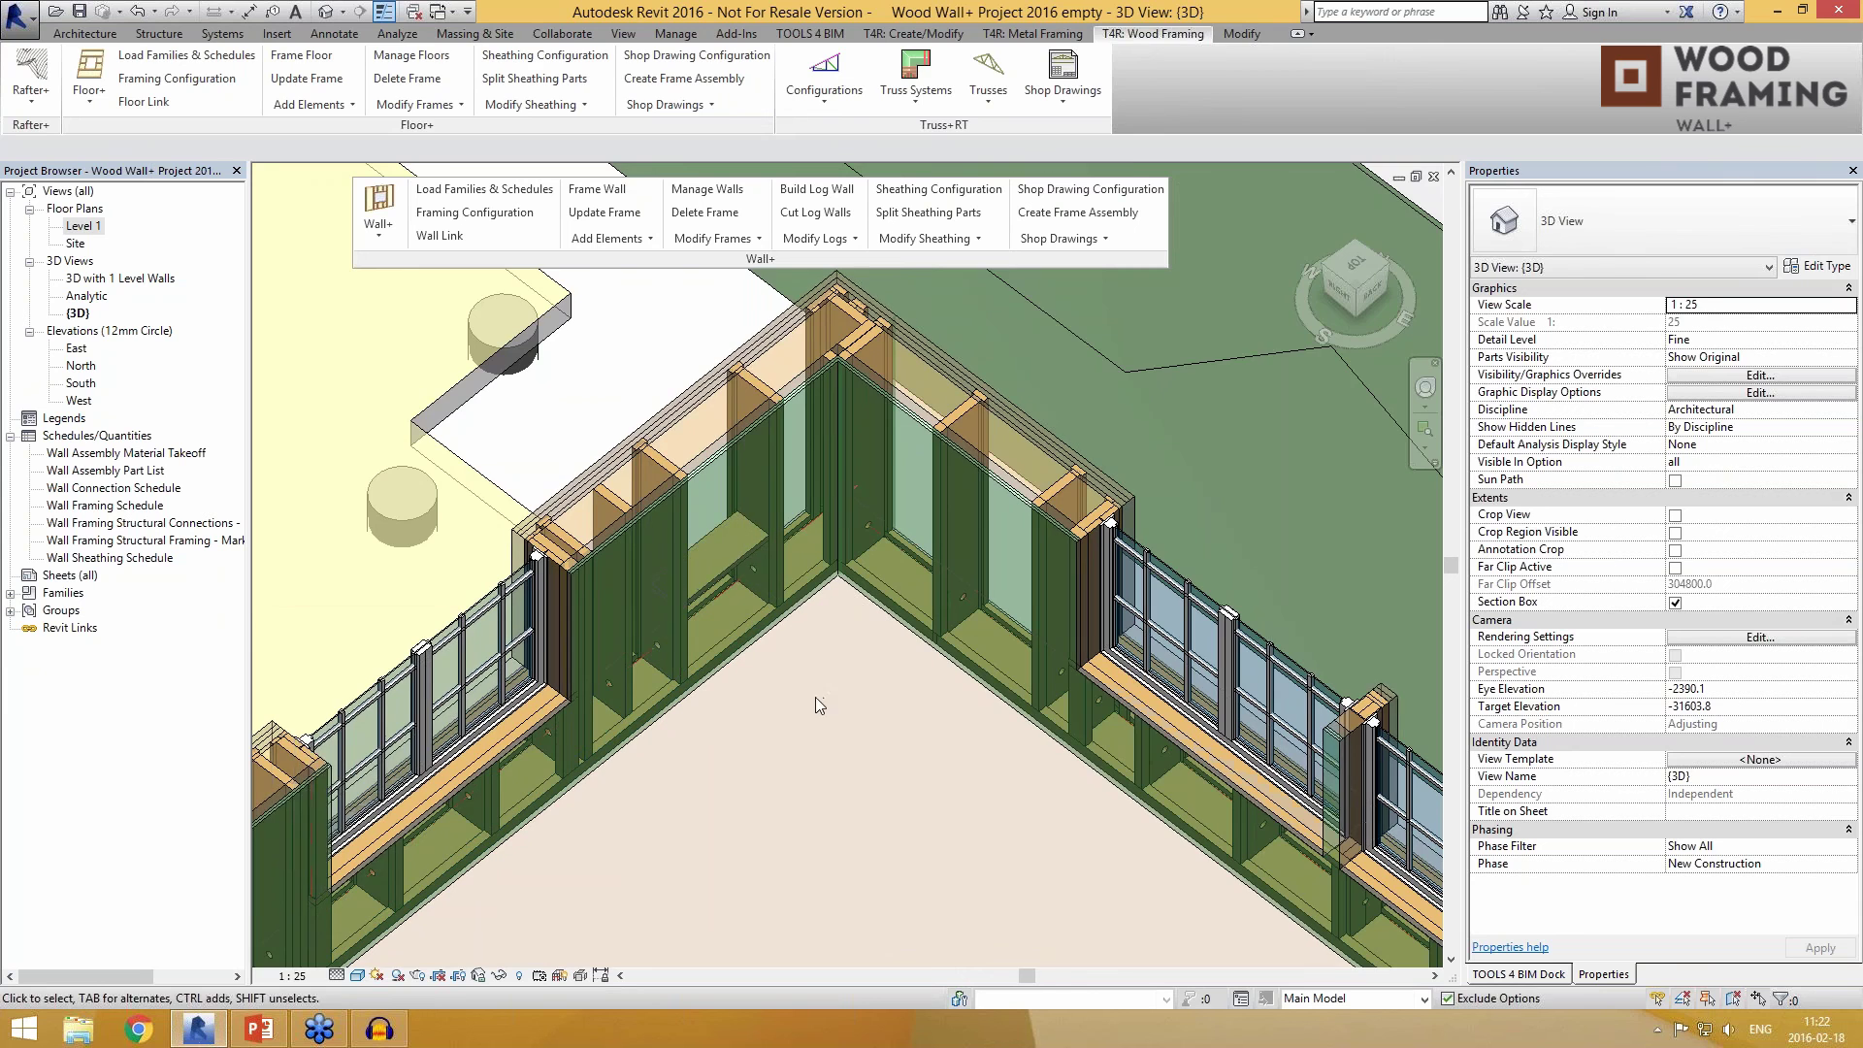
Step: Examine the new blocking between the studs from inside the corner
scroll(811, 696, "up", 1)
left_click(725, 549)
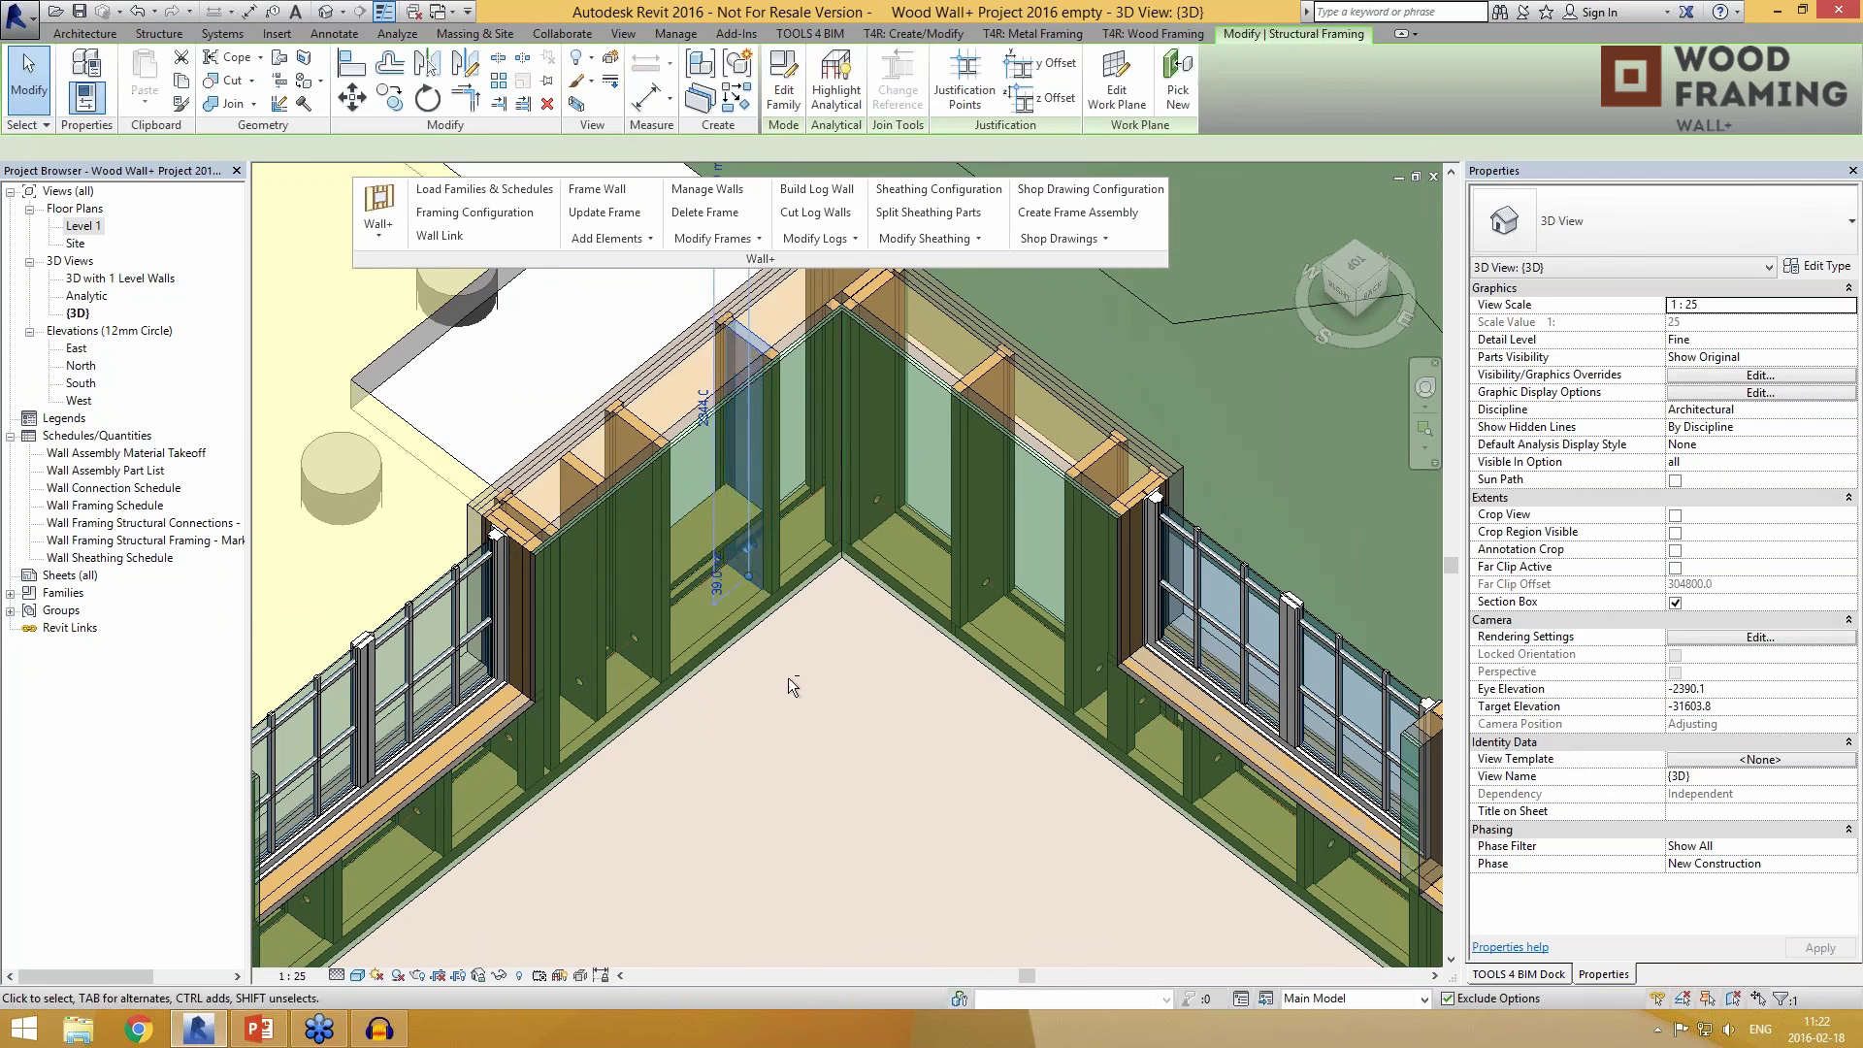
middle_click_drag(788, 677, 753, 632, "shift")
key("Escape")
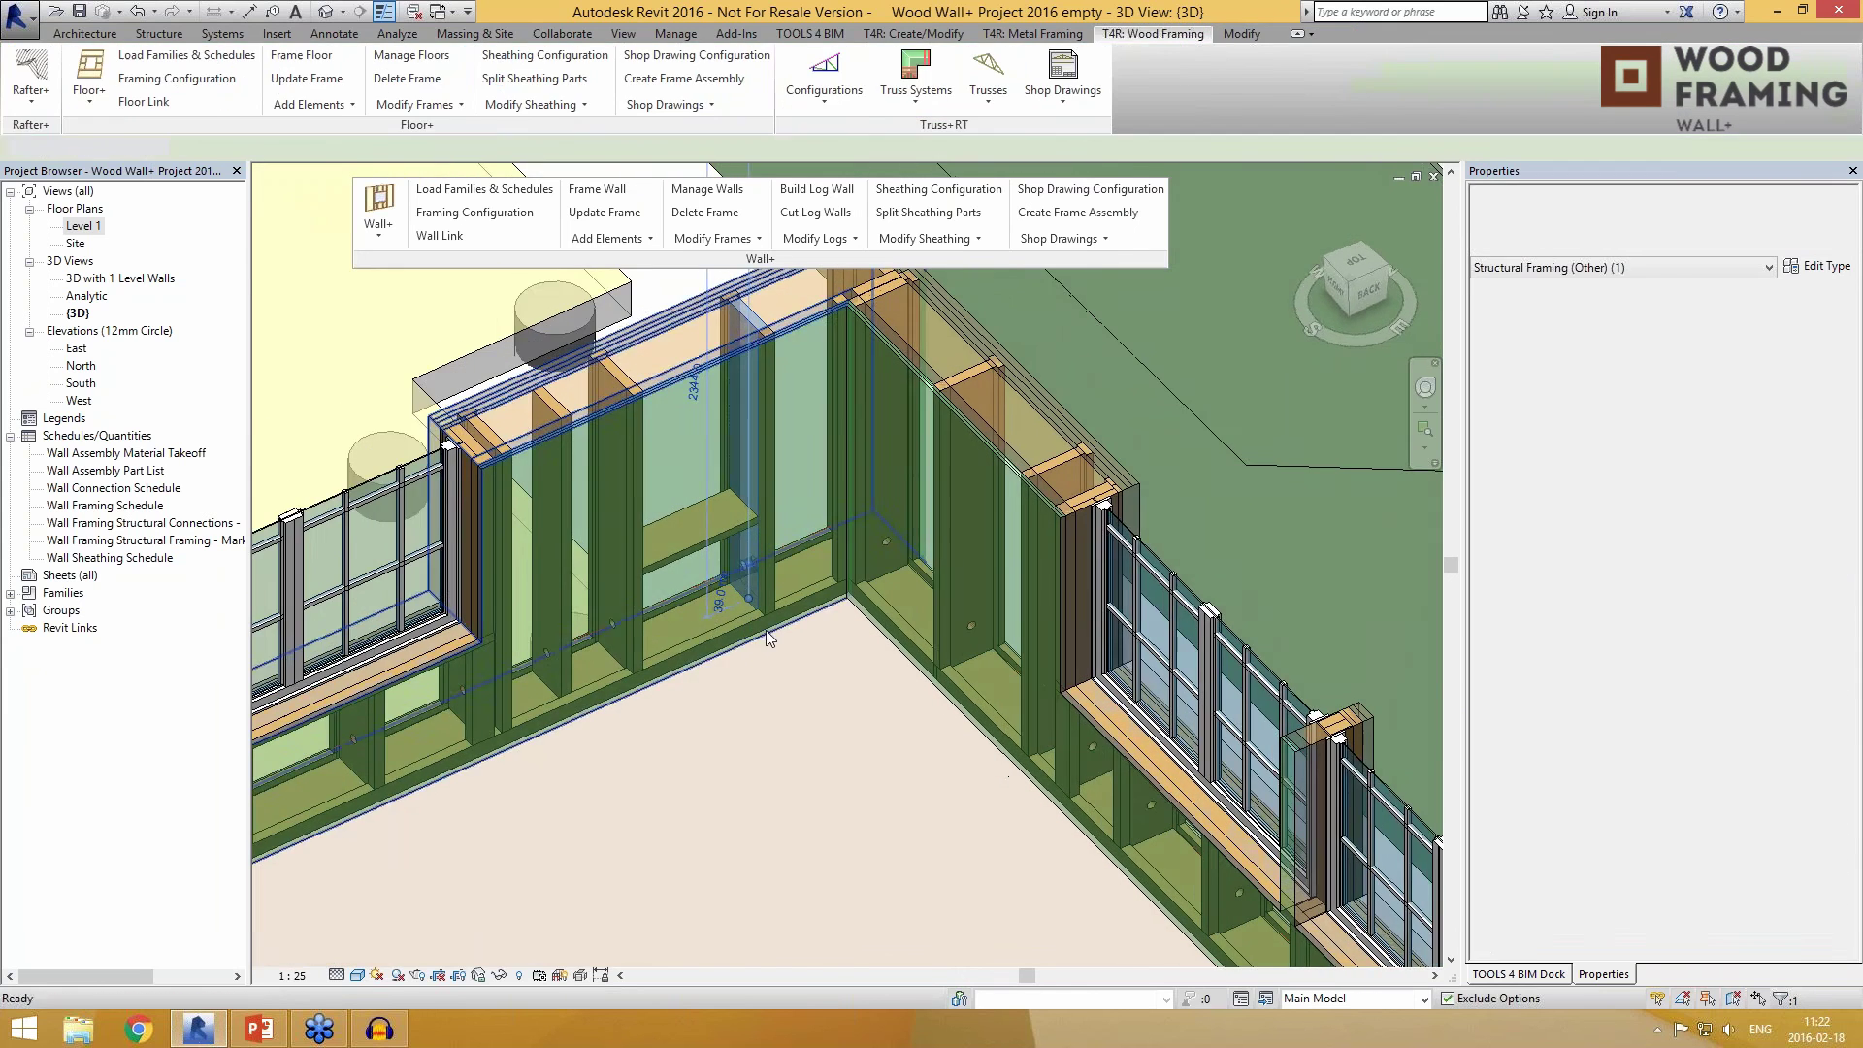
scroll(770, 626, "down", 1)
middle_click_drag(868, 799, 904, 777)
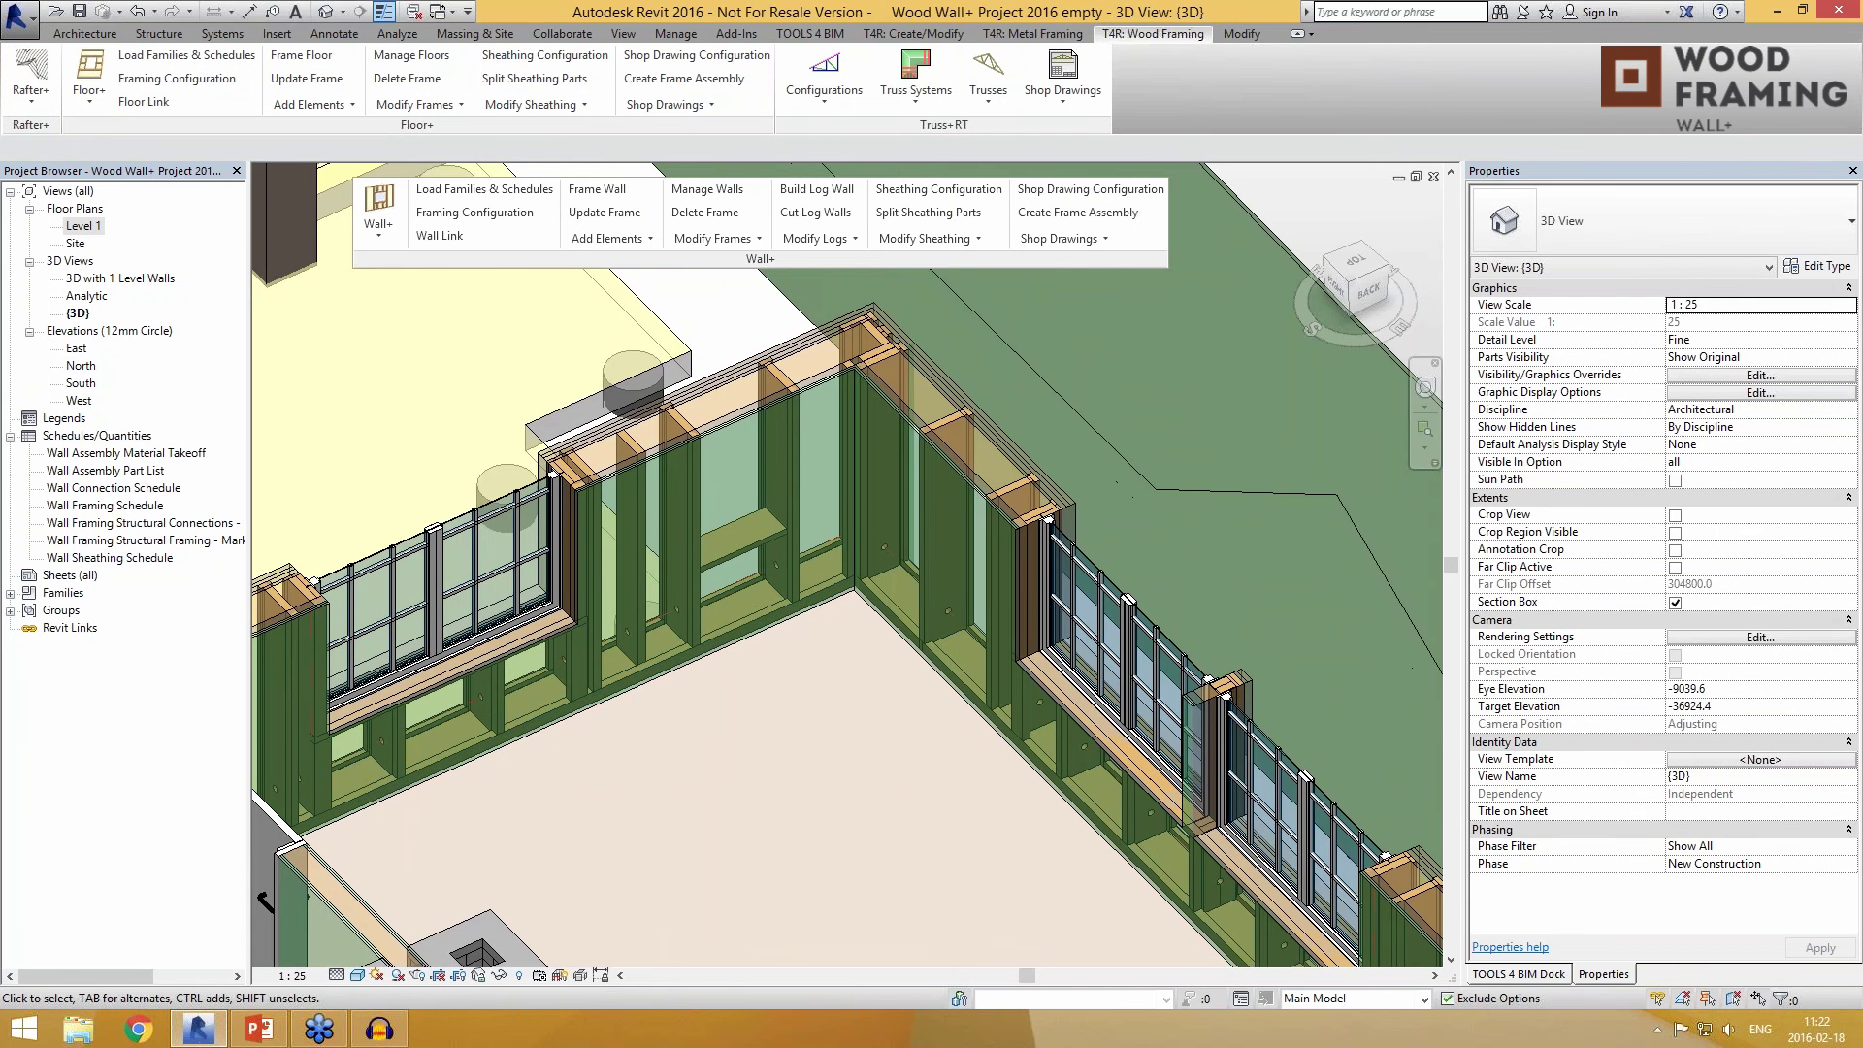
scroll(756, 678, "down", 1)
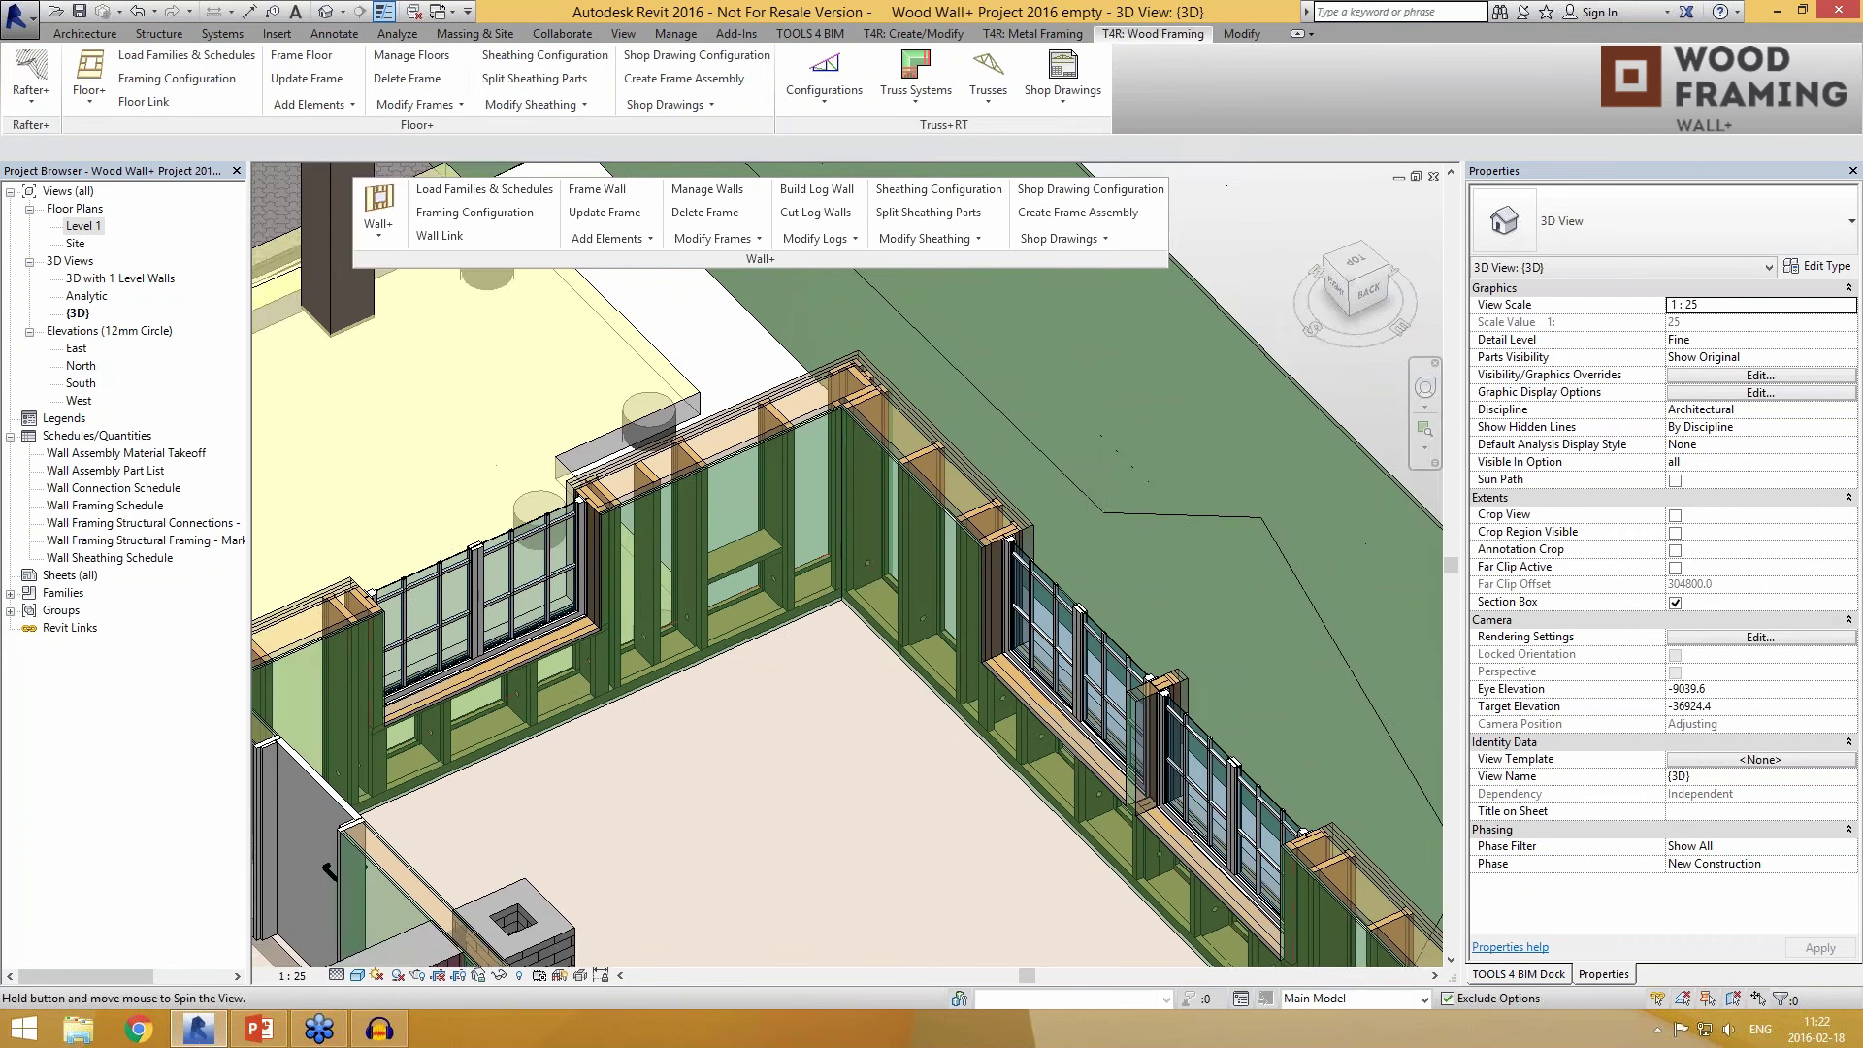
Step: Add siding to the two exterior walls meeting at the corner between the lawn and terrace sides
middle_click_drag(756, 679, 784, 697, "shift")
left_click(986, 491)
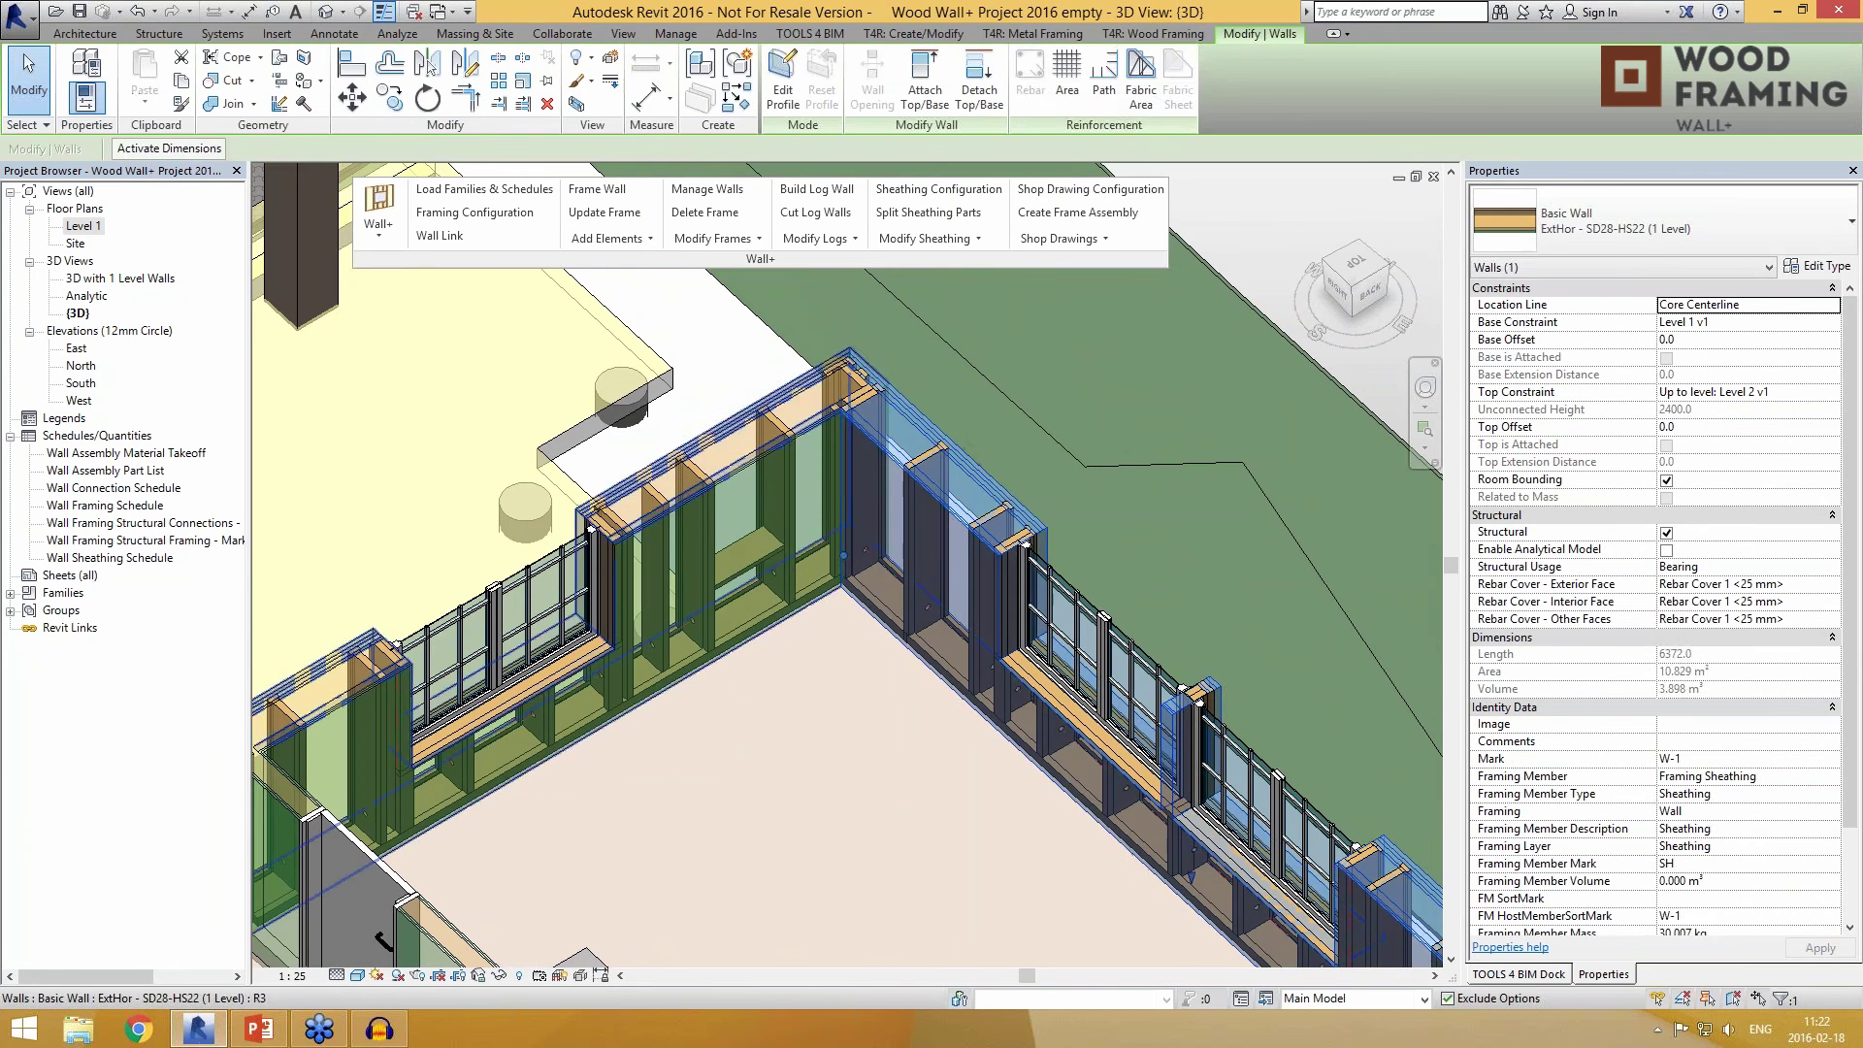
left_click(609, 237)
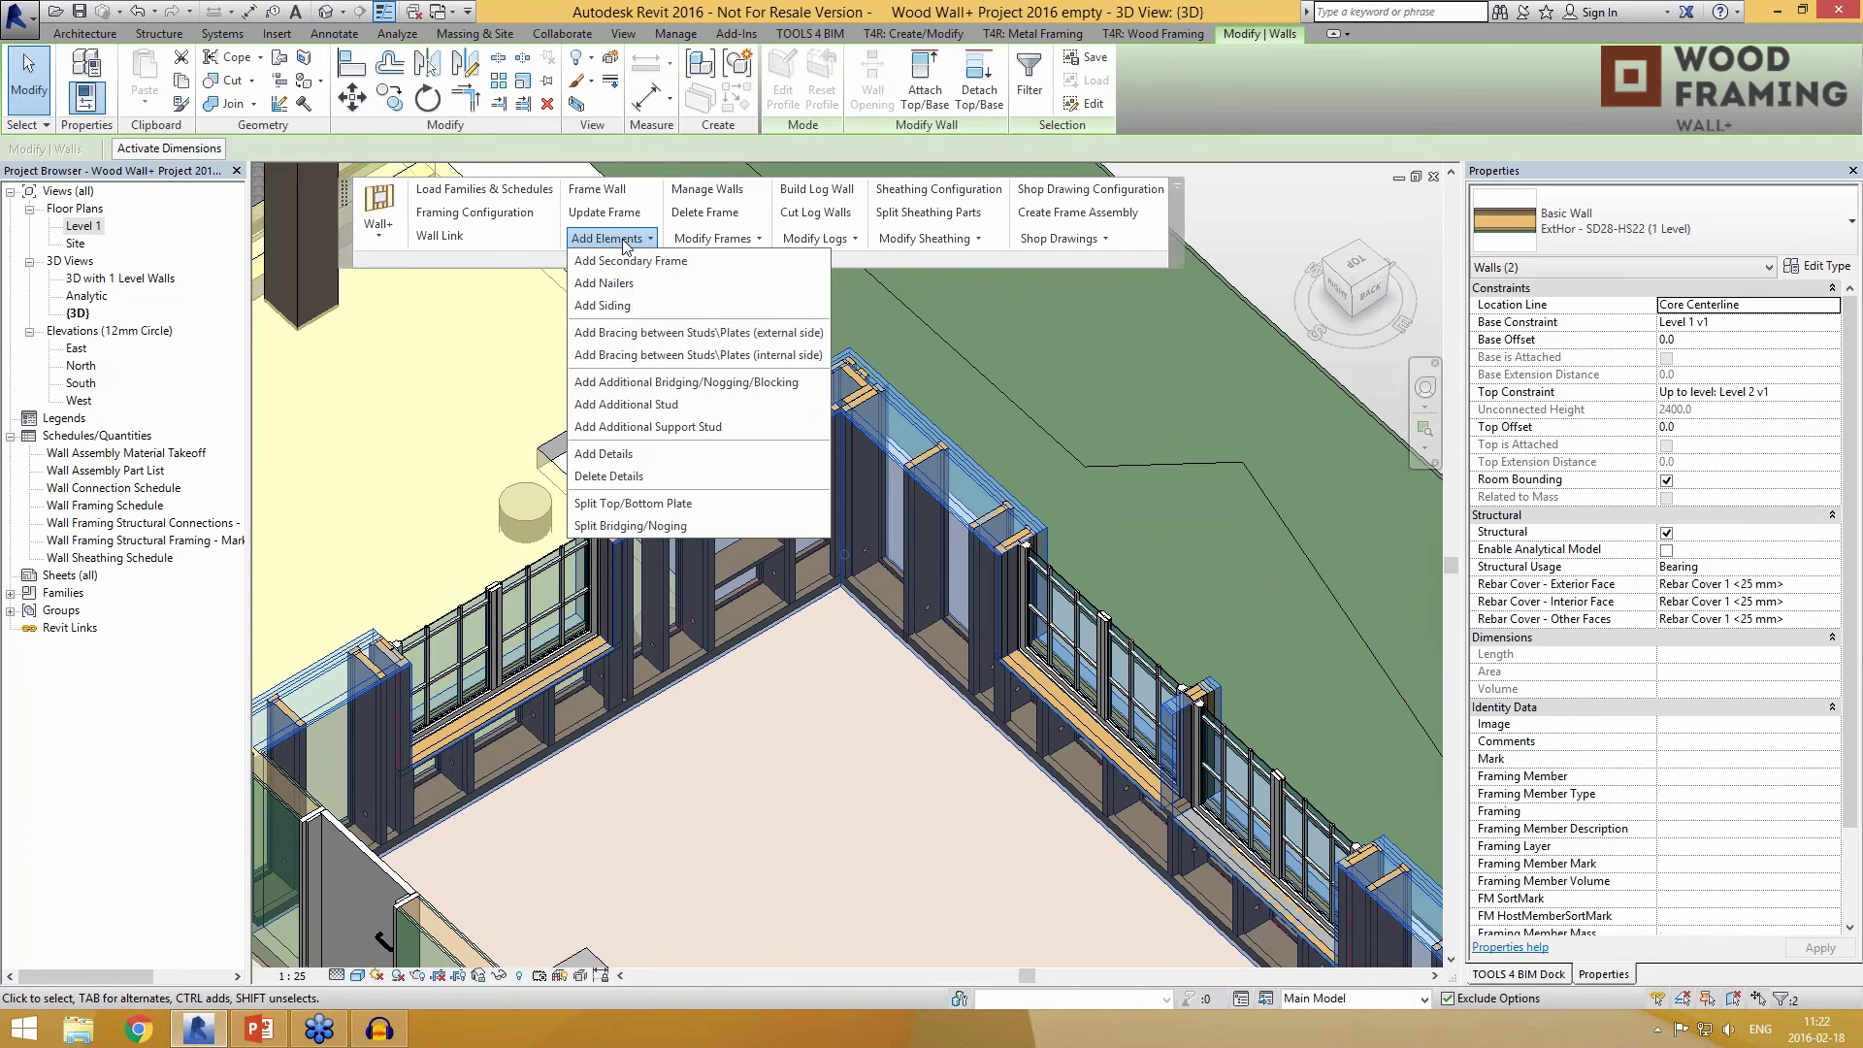
left_click(642, 307)
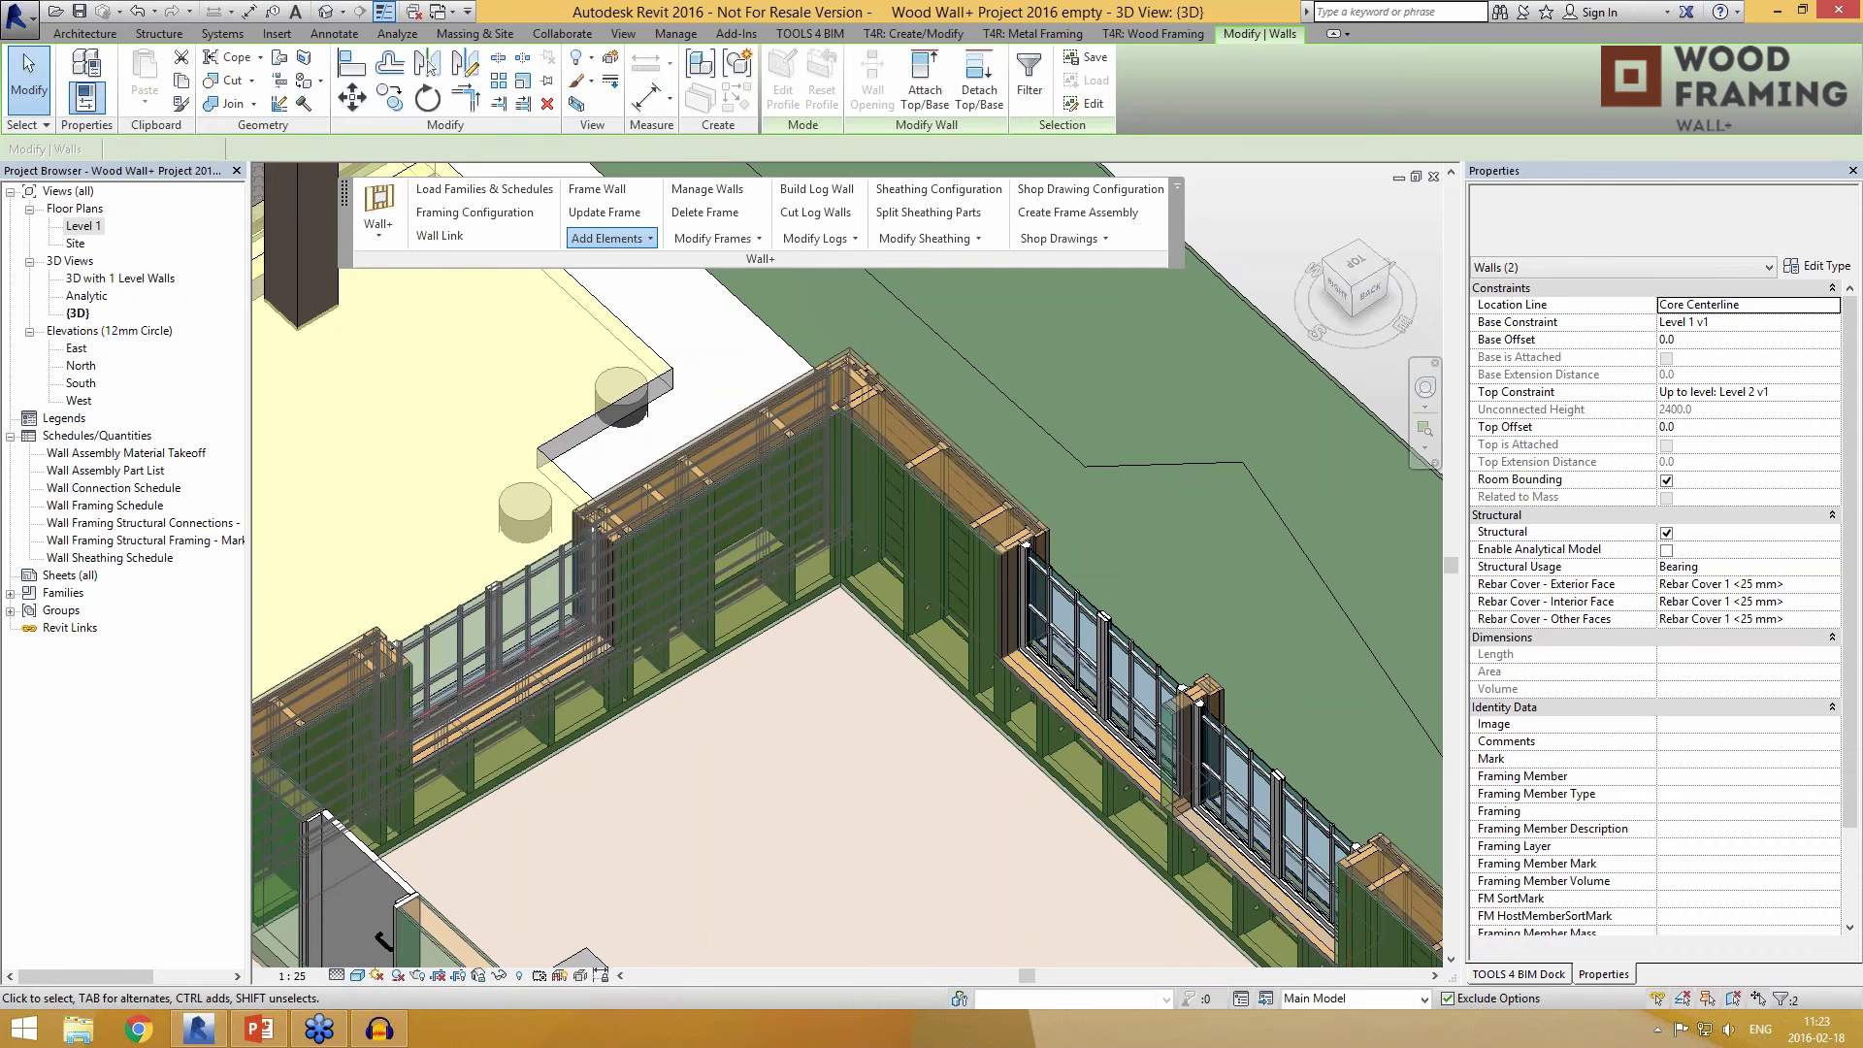
Step: Examine the horizontal siding strips on the two walls from above and from outside the house
scroll(910, 438, "up", 6)
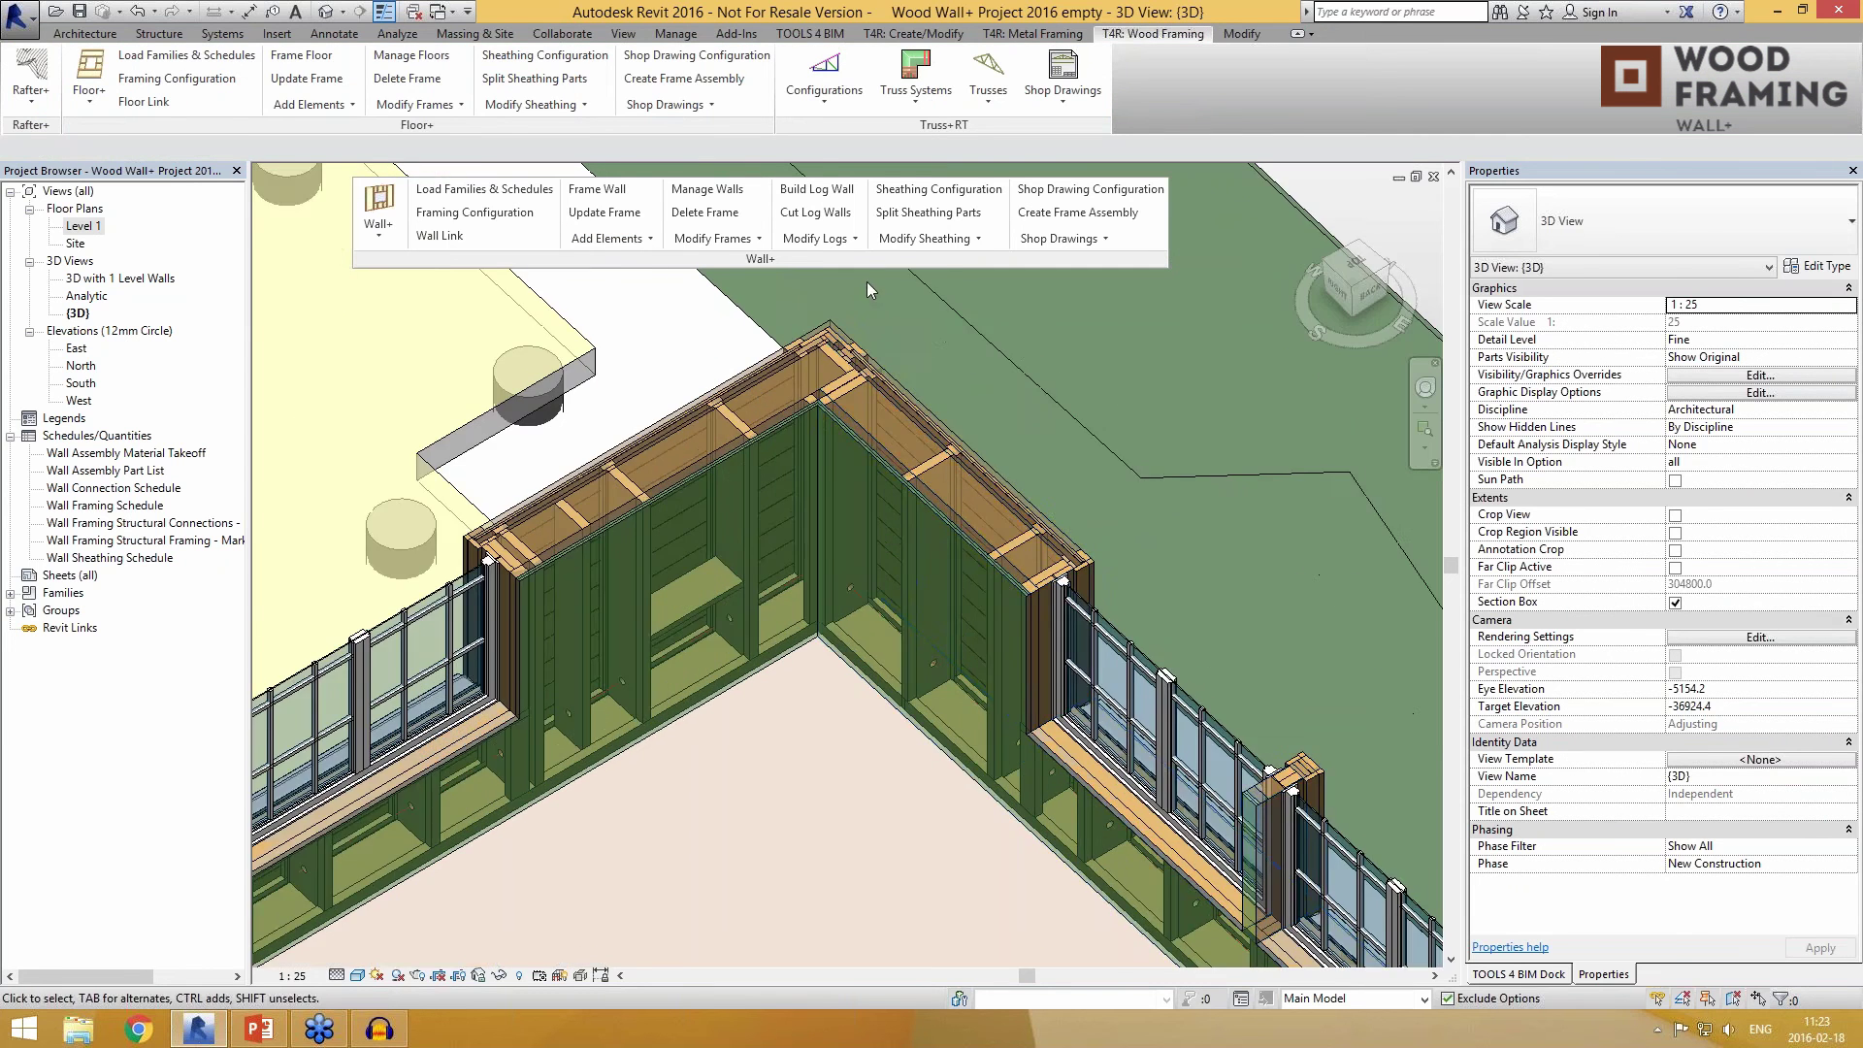
left_click(922, 493)
scroll(782, 342, "down", 5)
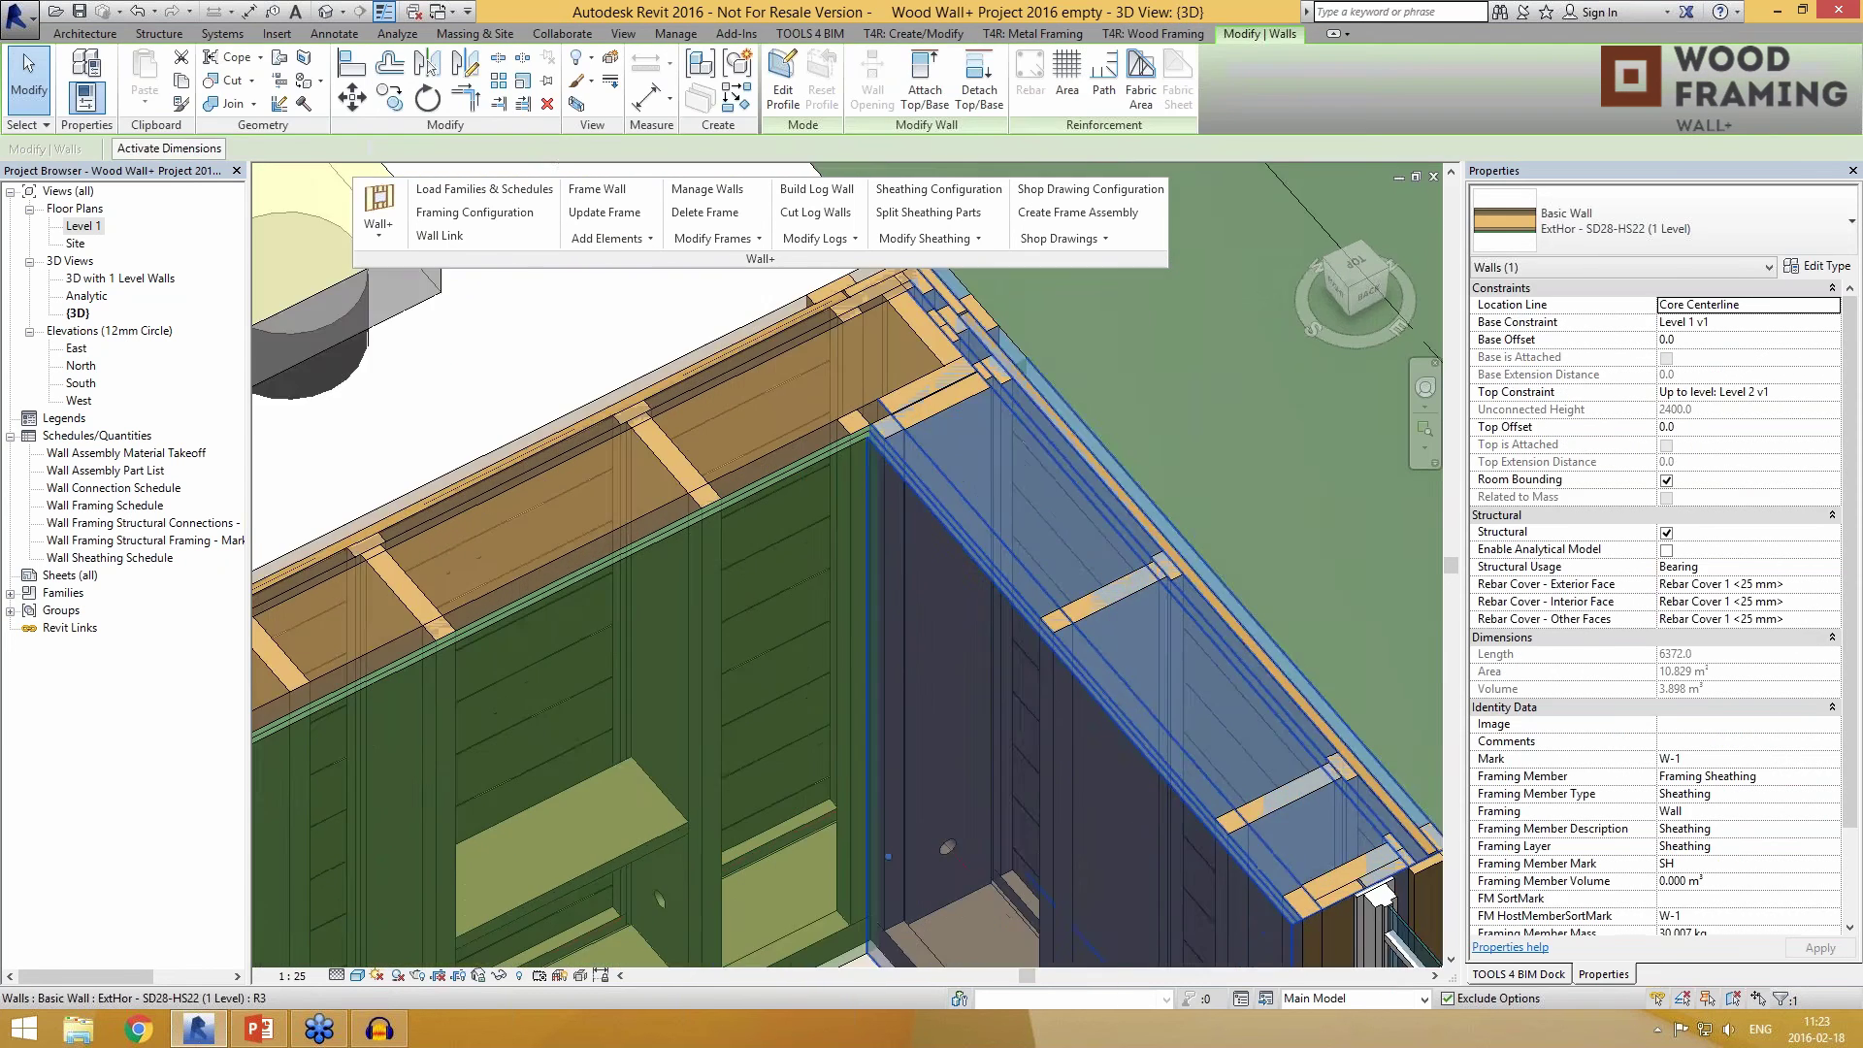
middle_click_drag(783, 342, 446, 582, "shift")
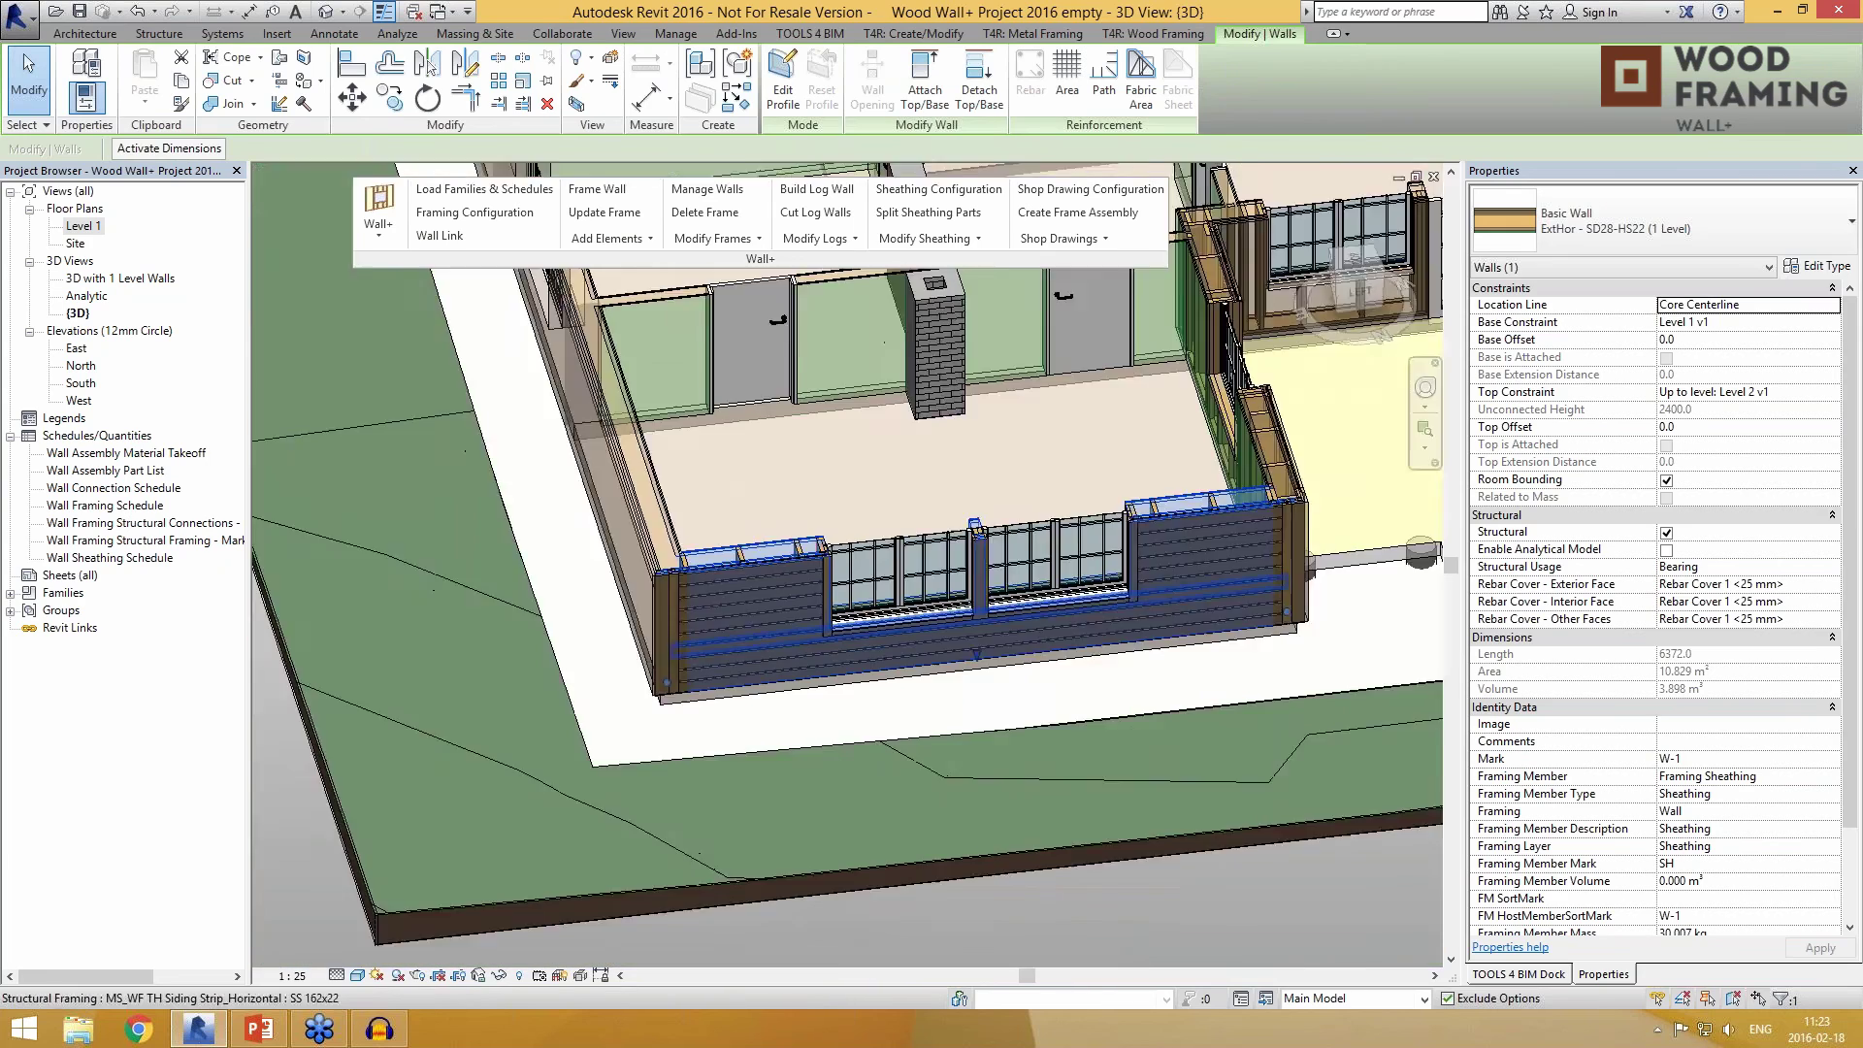
middle_click_drag(955, 621, 807, 654, "shift")
key("Escape")
scroll(942, 662, "up", 3)
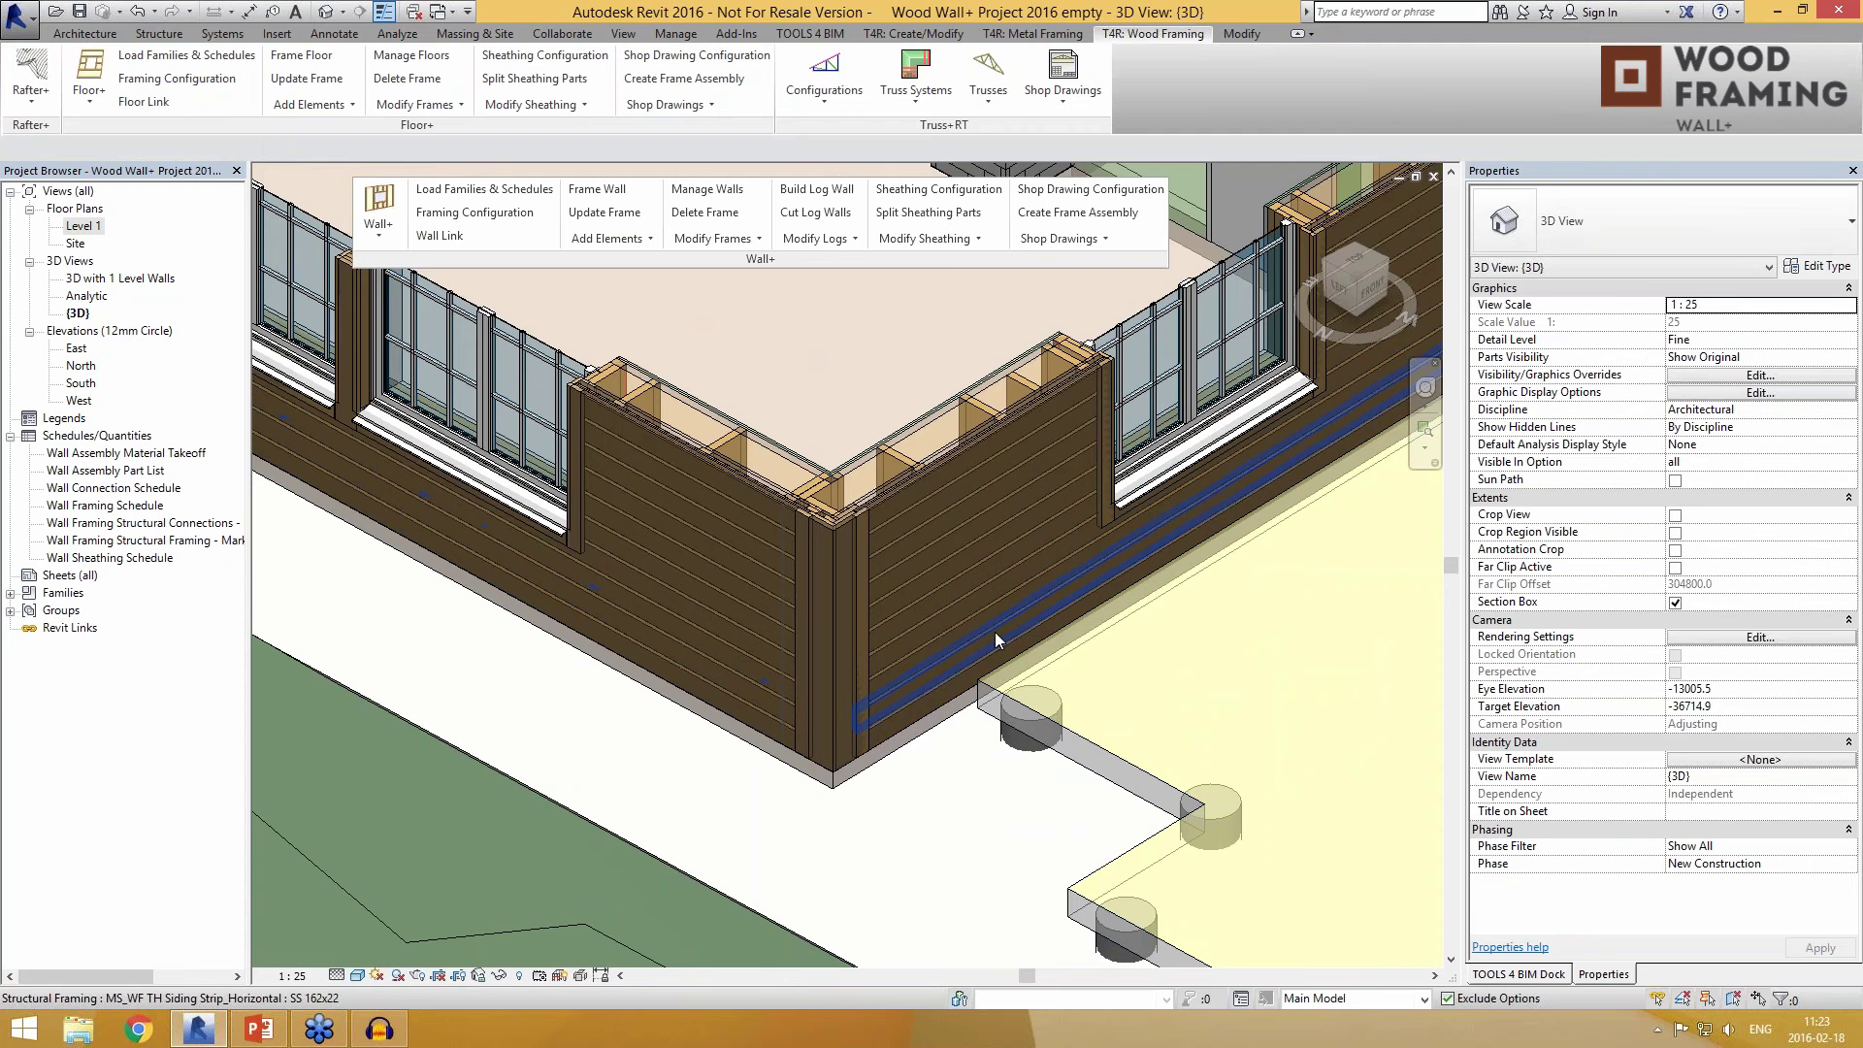
Step: Inspect the Build in Place and Link to Connected Wall properties of the siding corner finish boards at the outer corner
scroll(860, 499, "up", 2)
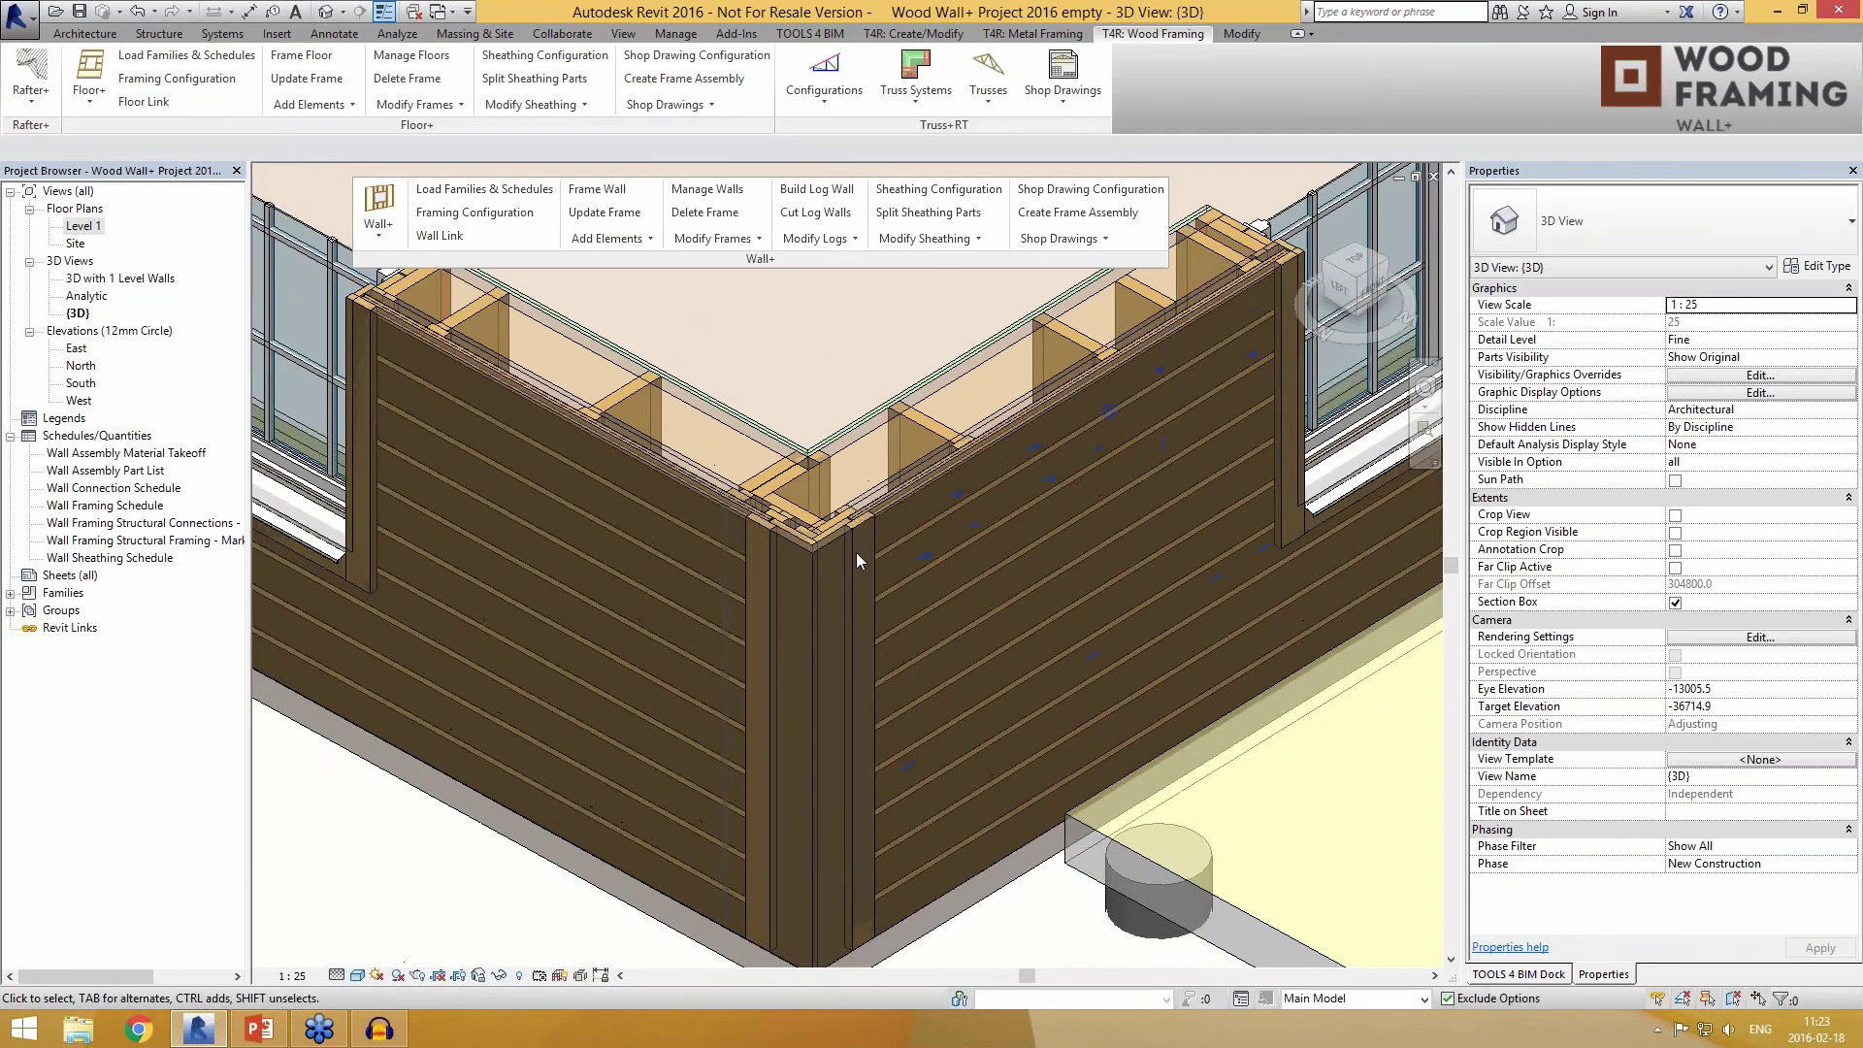
scroll(844, 538, "up", 2)
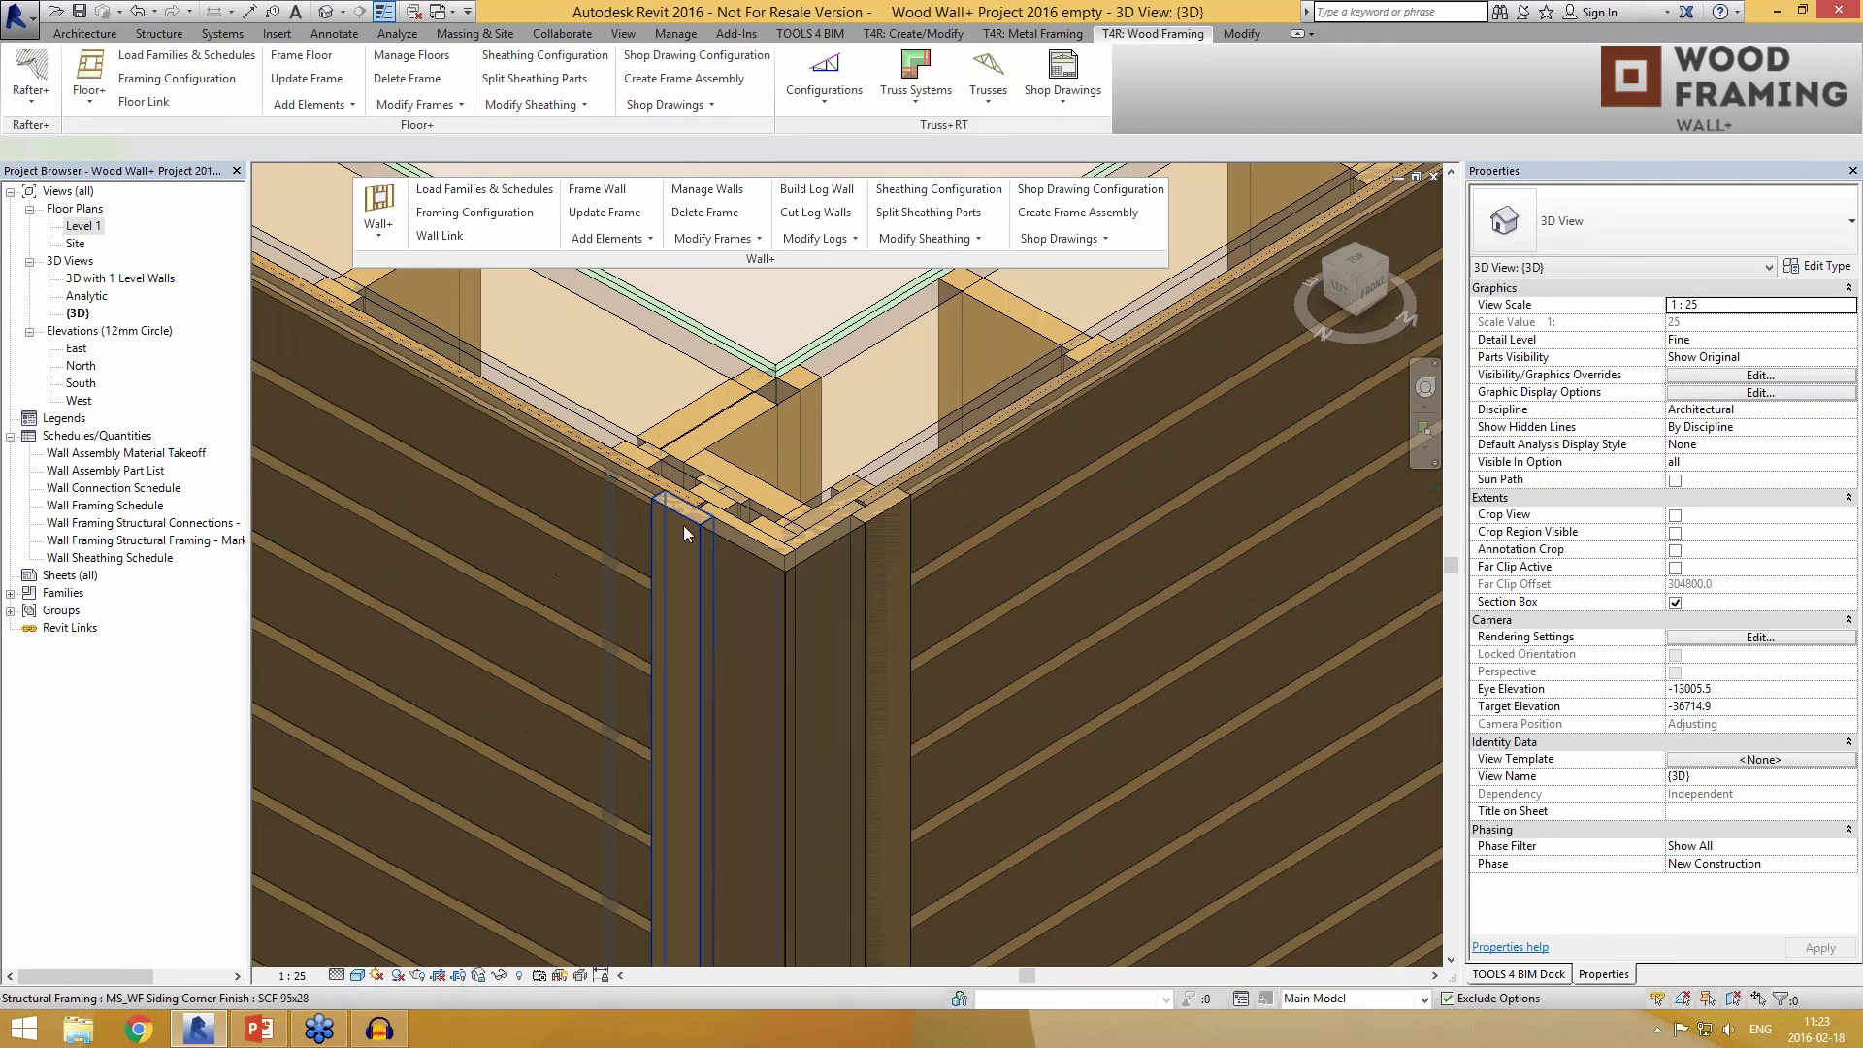
left_click(683, 526)
left_click(909, 533)
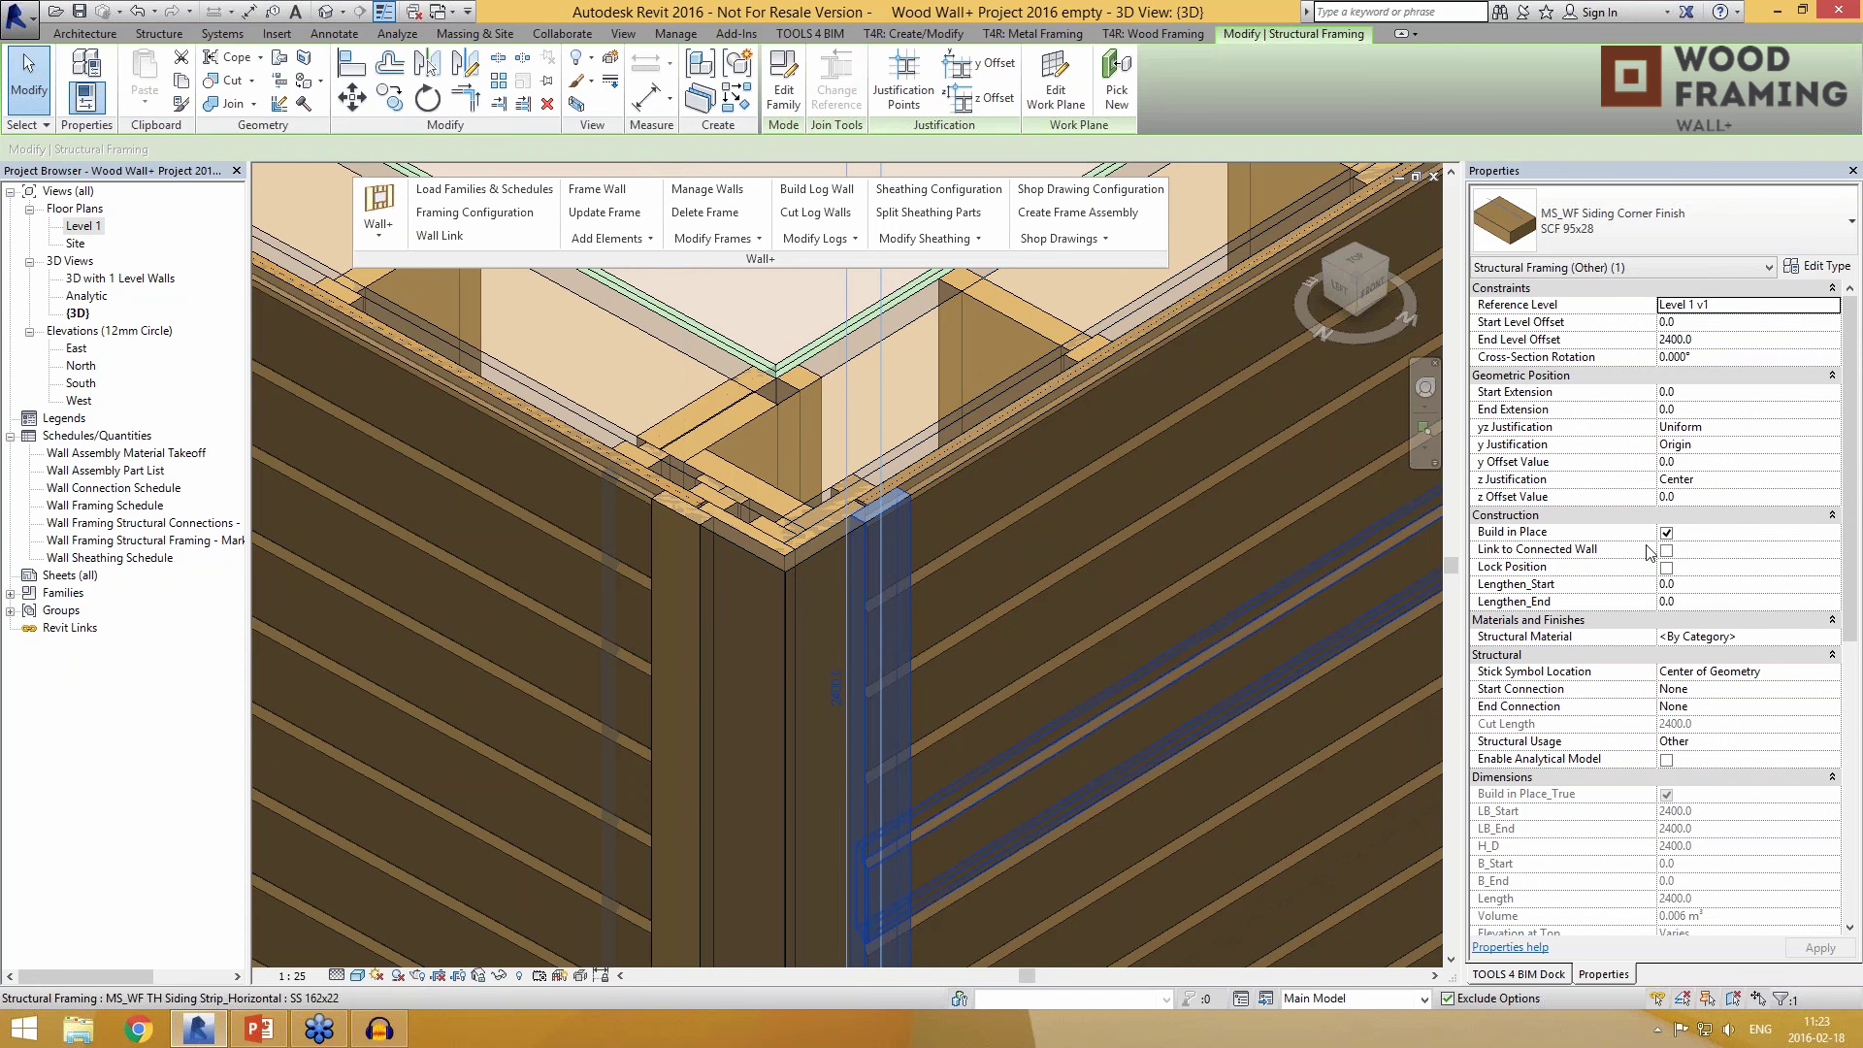
scroll(934, 558, "down", 5)
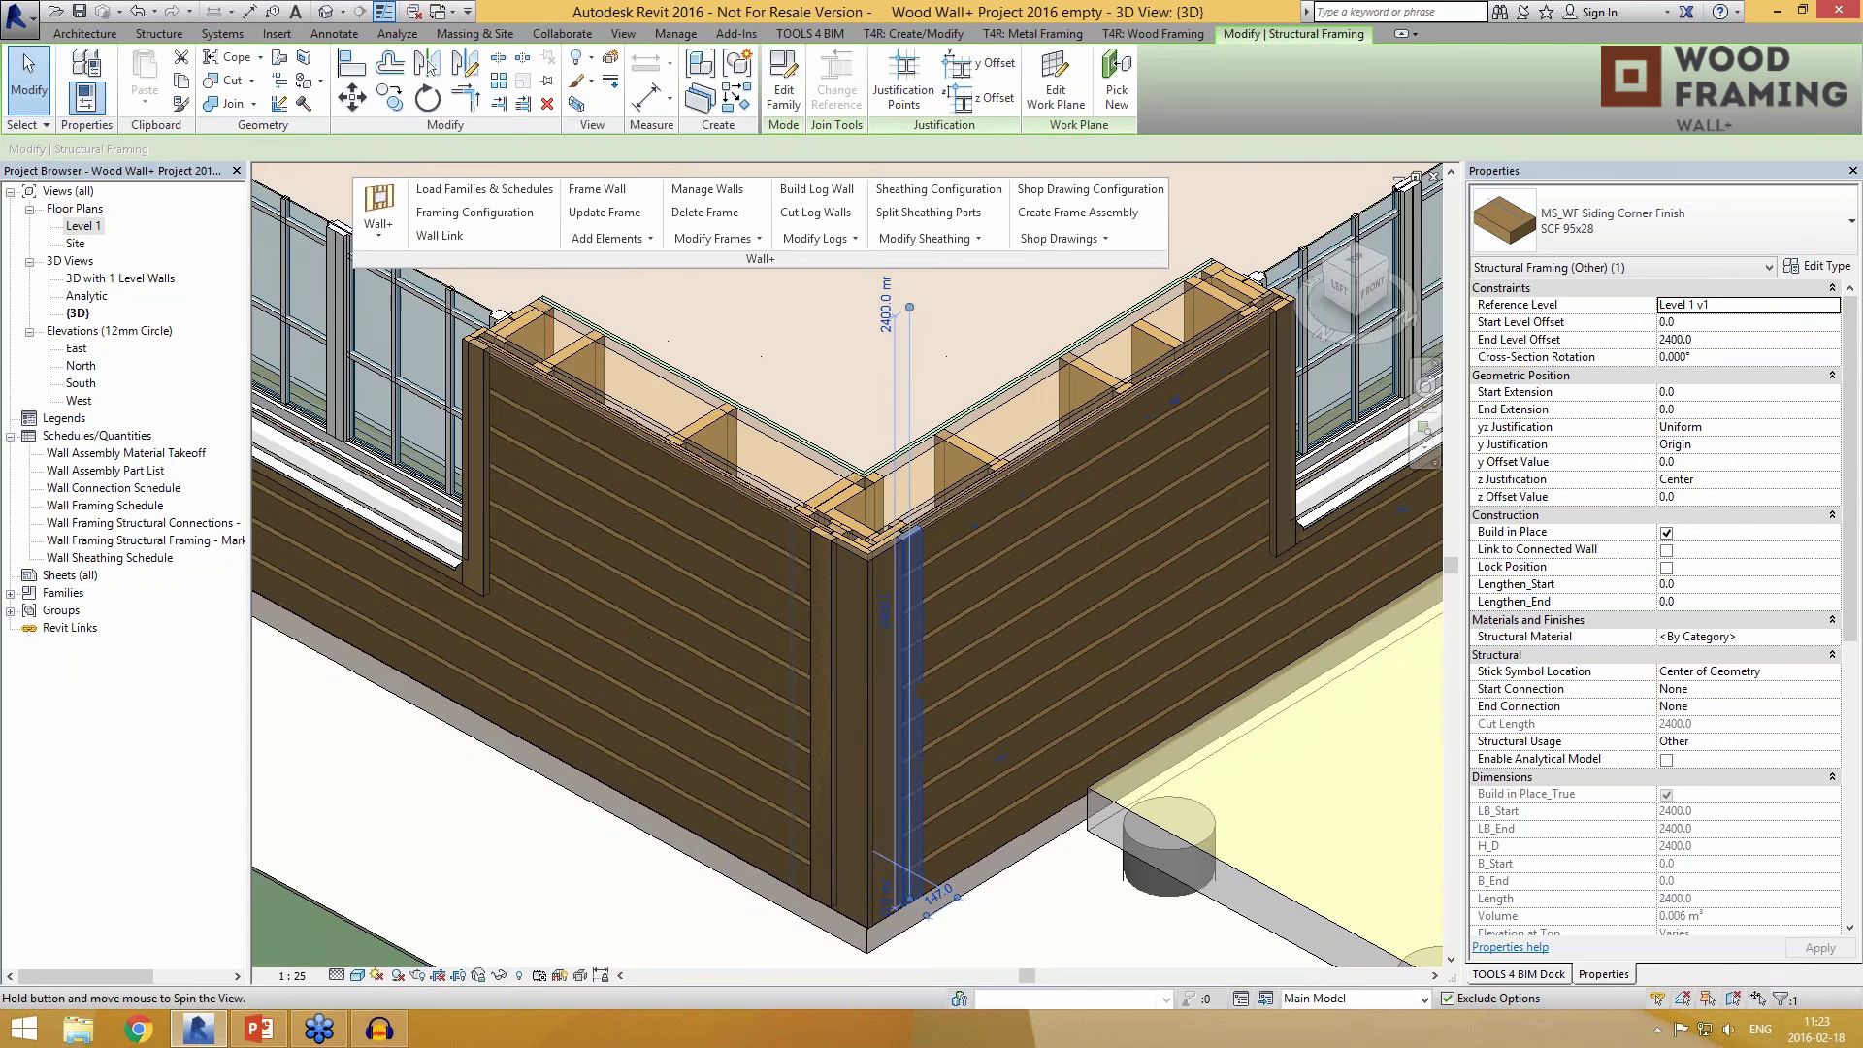
Step: Inspect the properties of the inner siding corner finish boards at the outer corner, and return to a view from inside the house
scroll(965, 644, "up", 3)
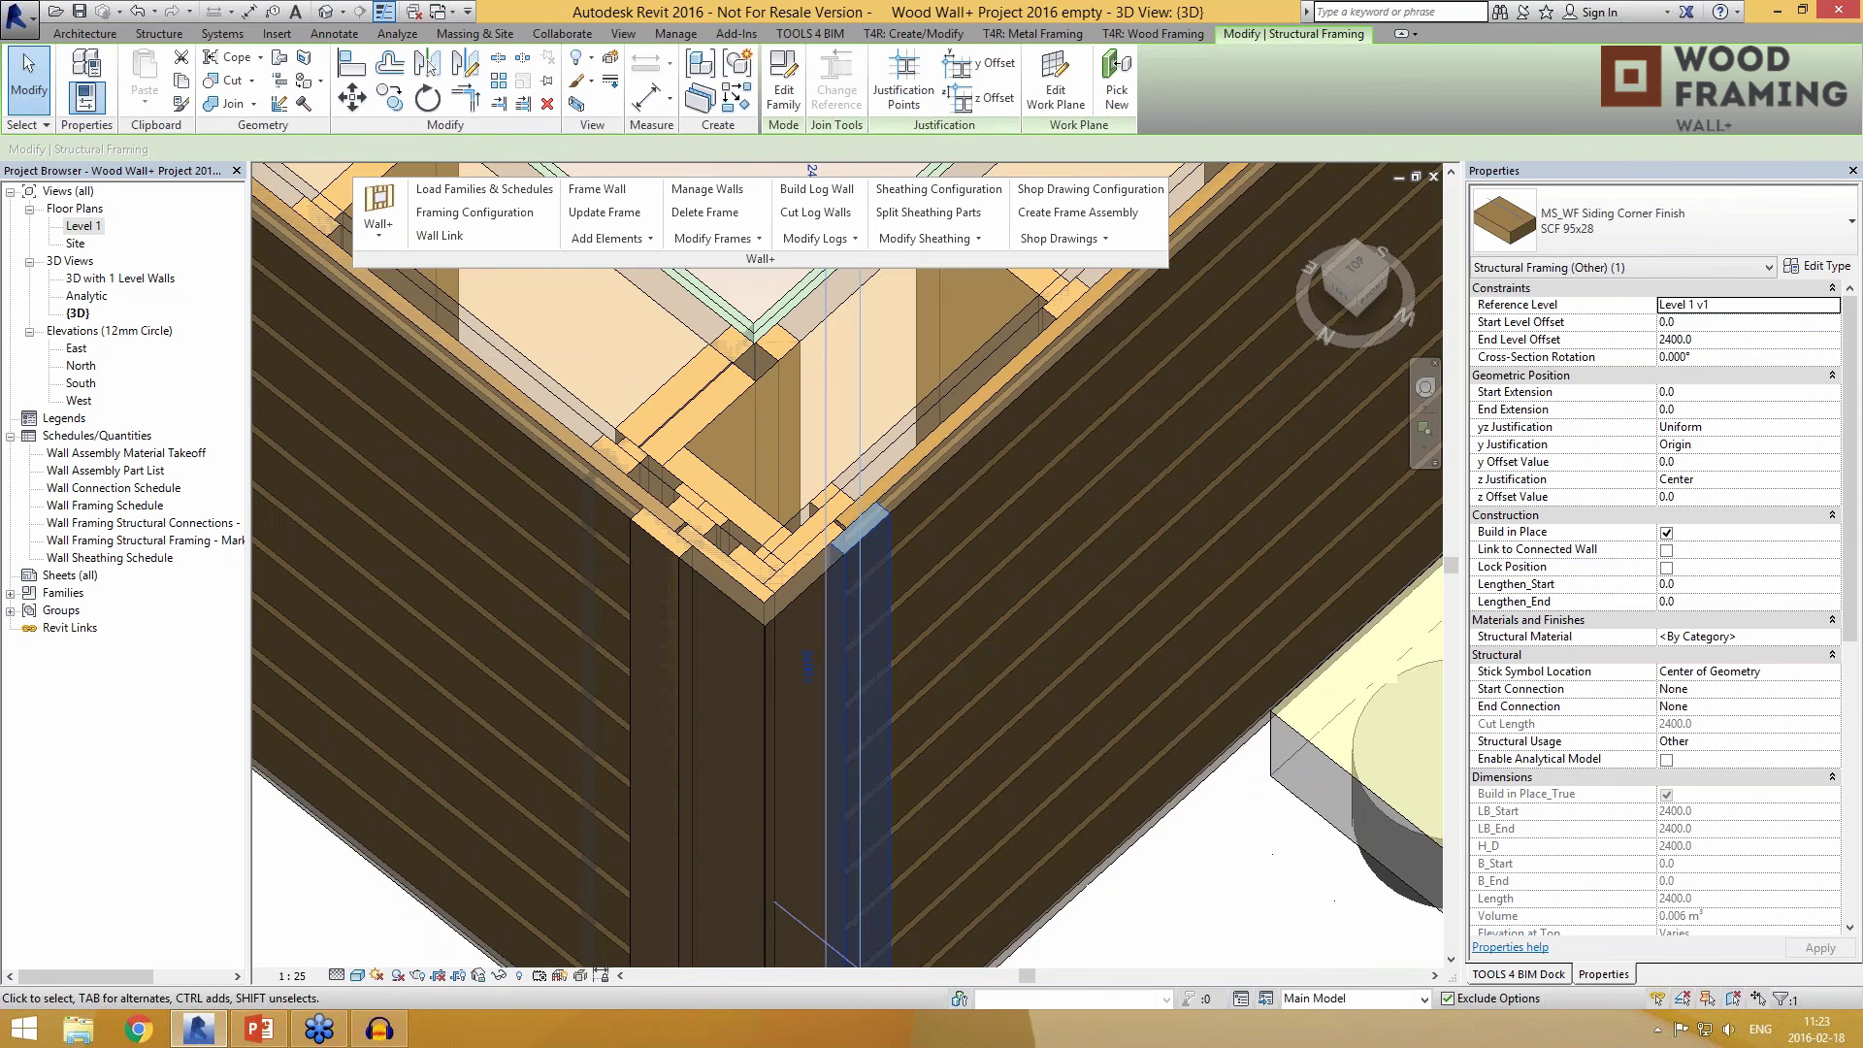
left_click(782, 580)
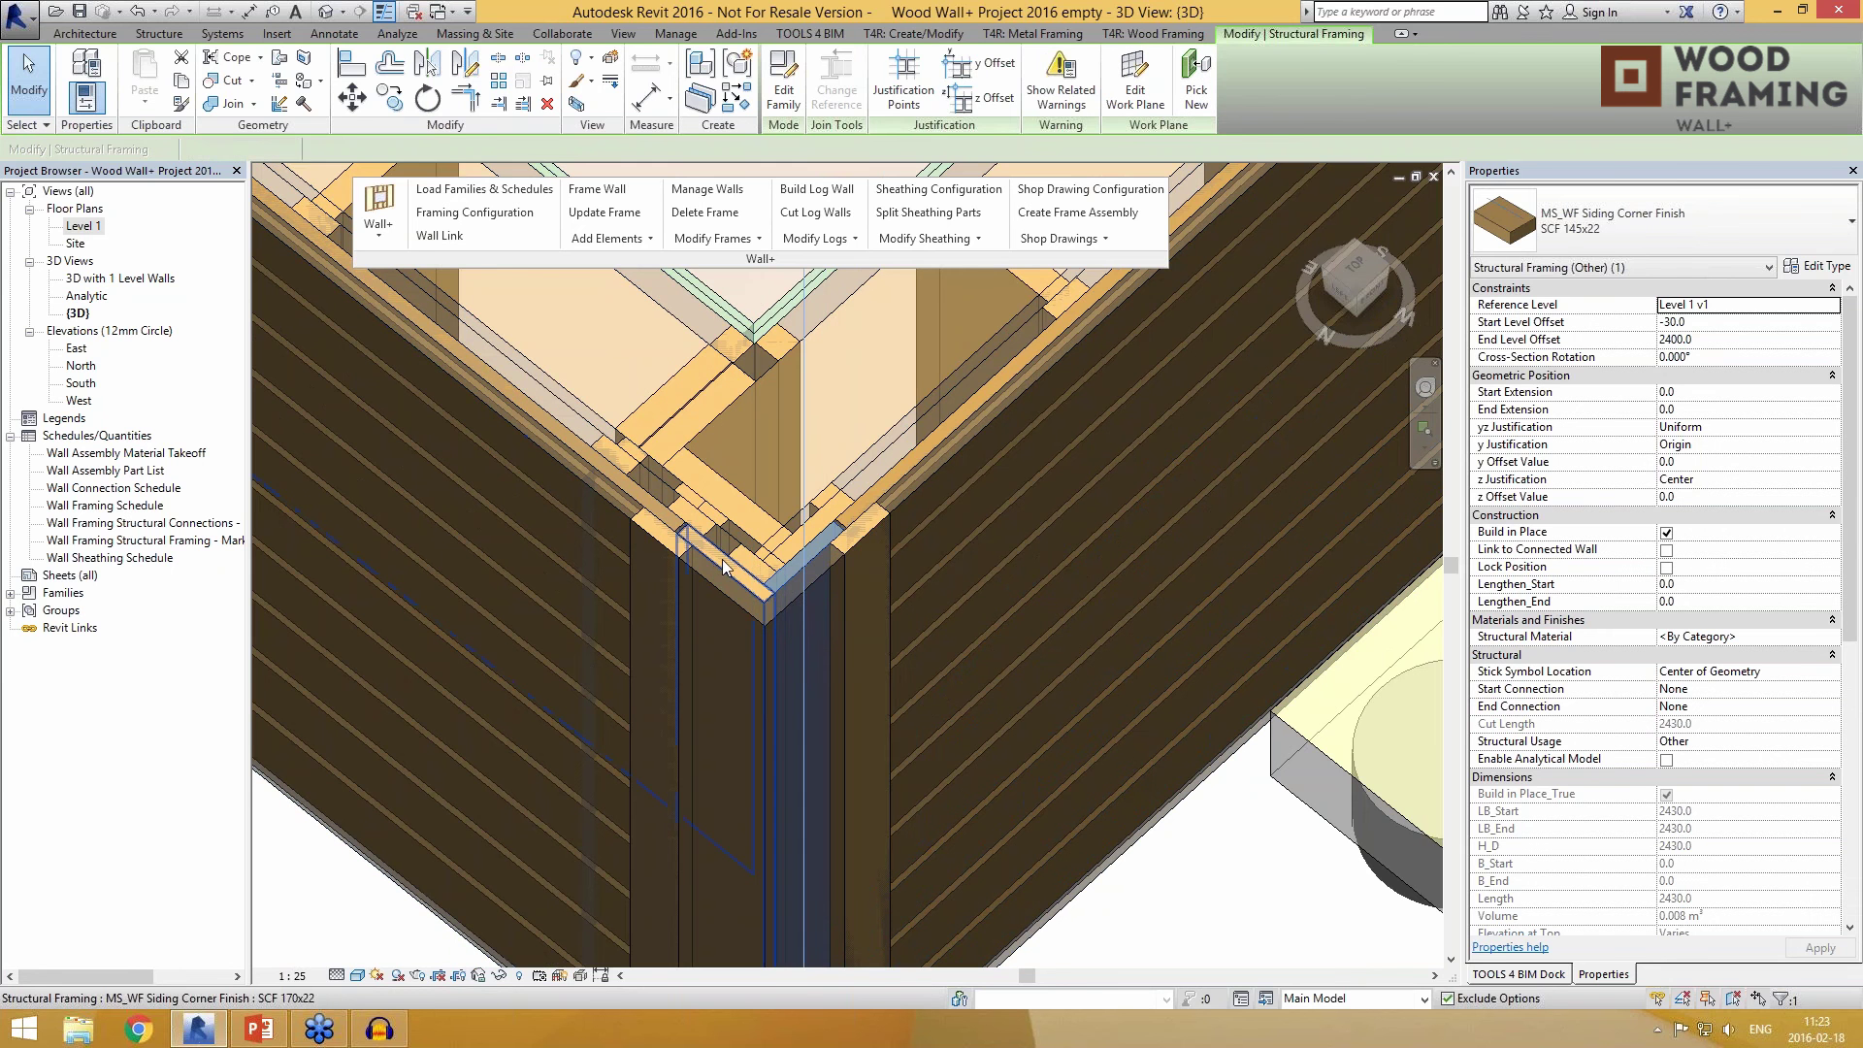
left_click(757, 563)
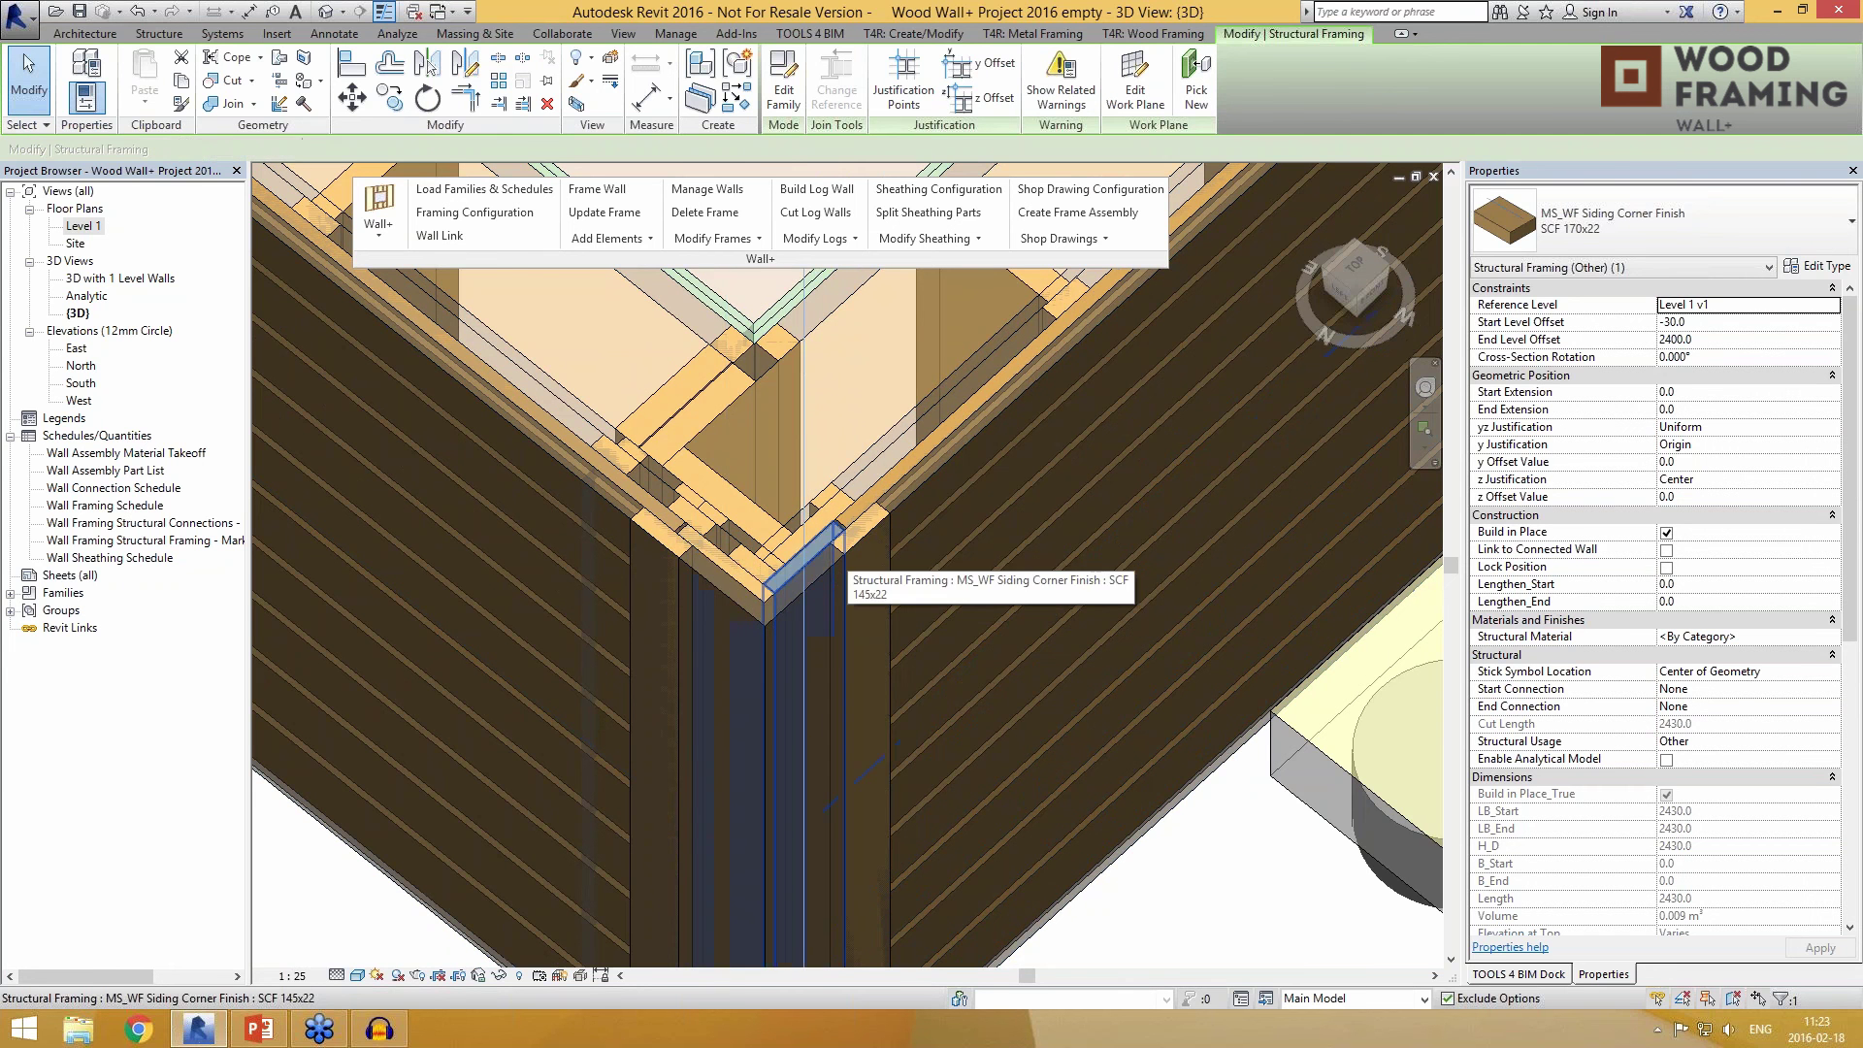
left_click(797, 586)
middle_click_drag(798, 586, 854, 765, "shift")
key("Escape")
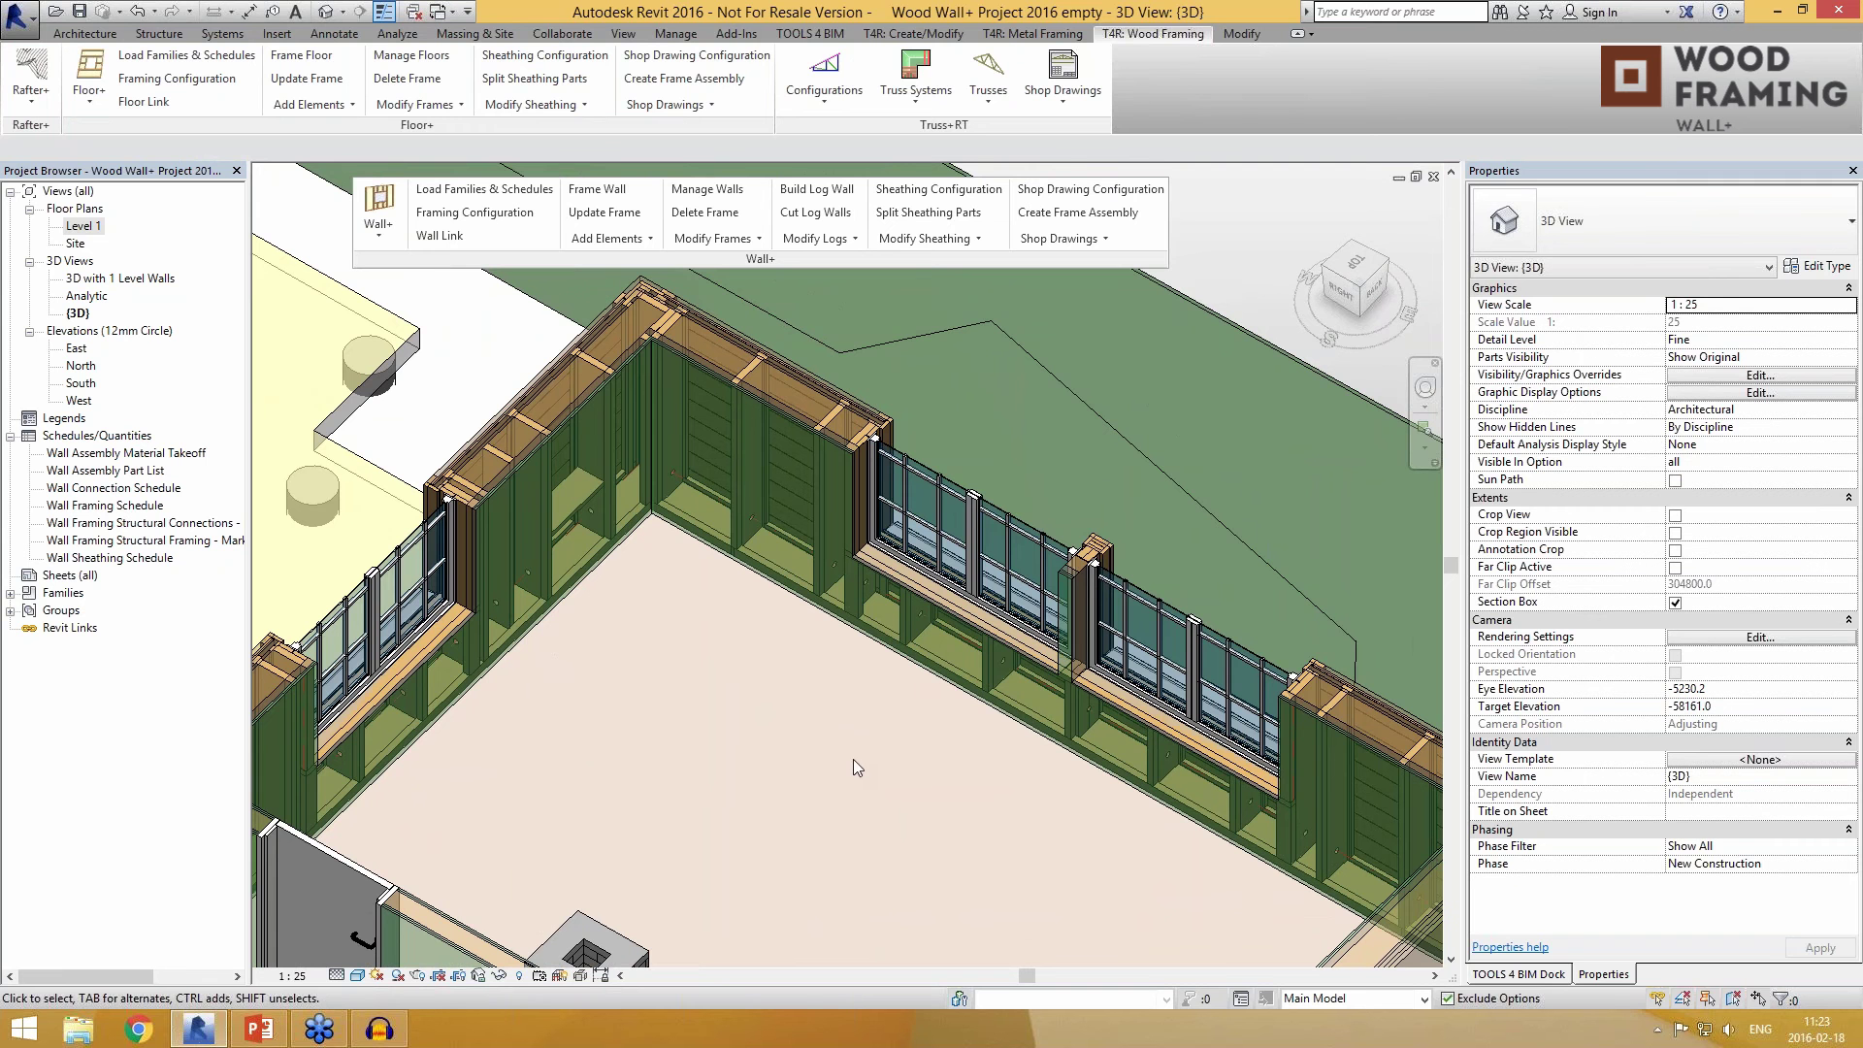
Step: Open the Wall+ sheathing configuration and review its Sheathing Dimensions and Sheathing Layout settings
left_click(920, 192)
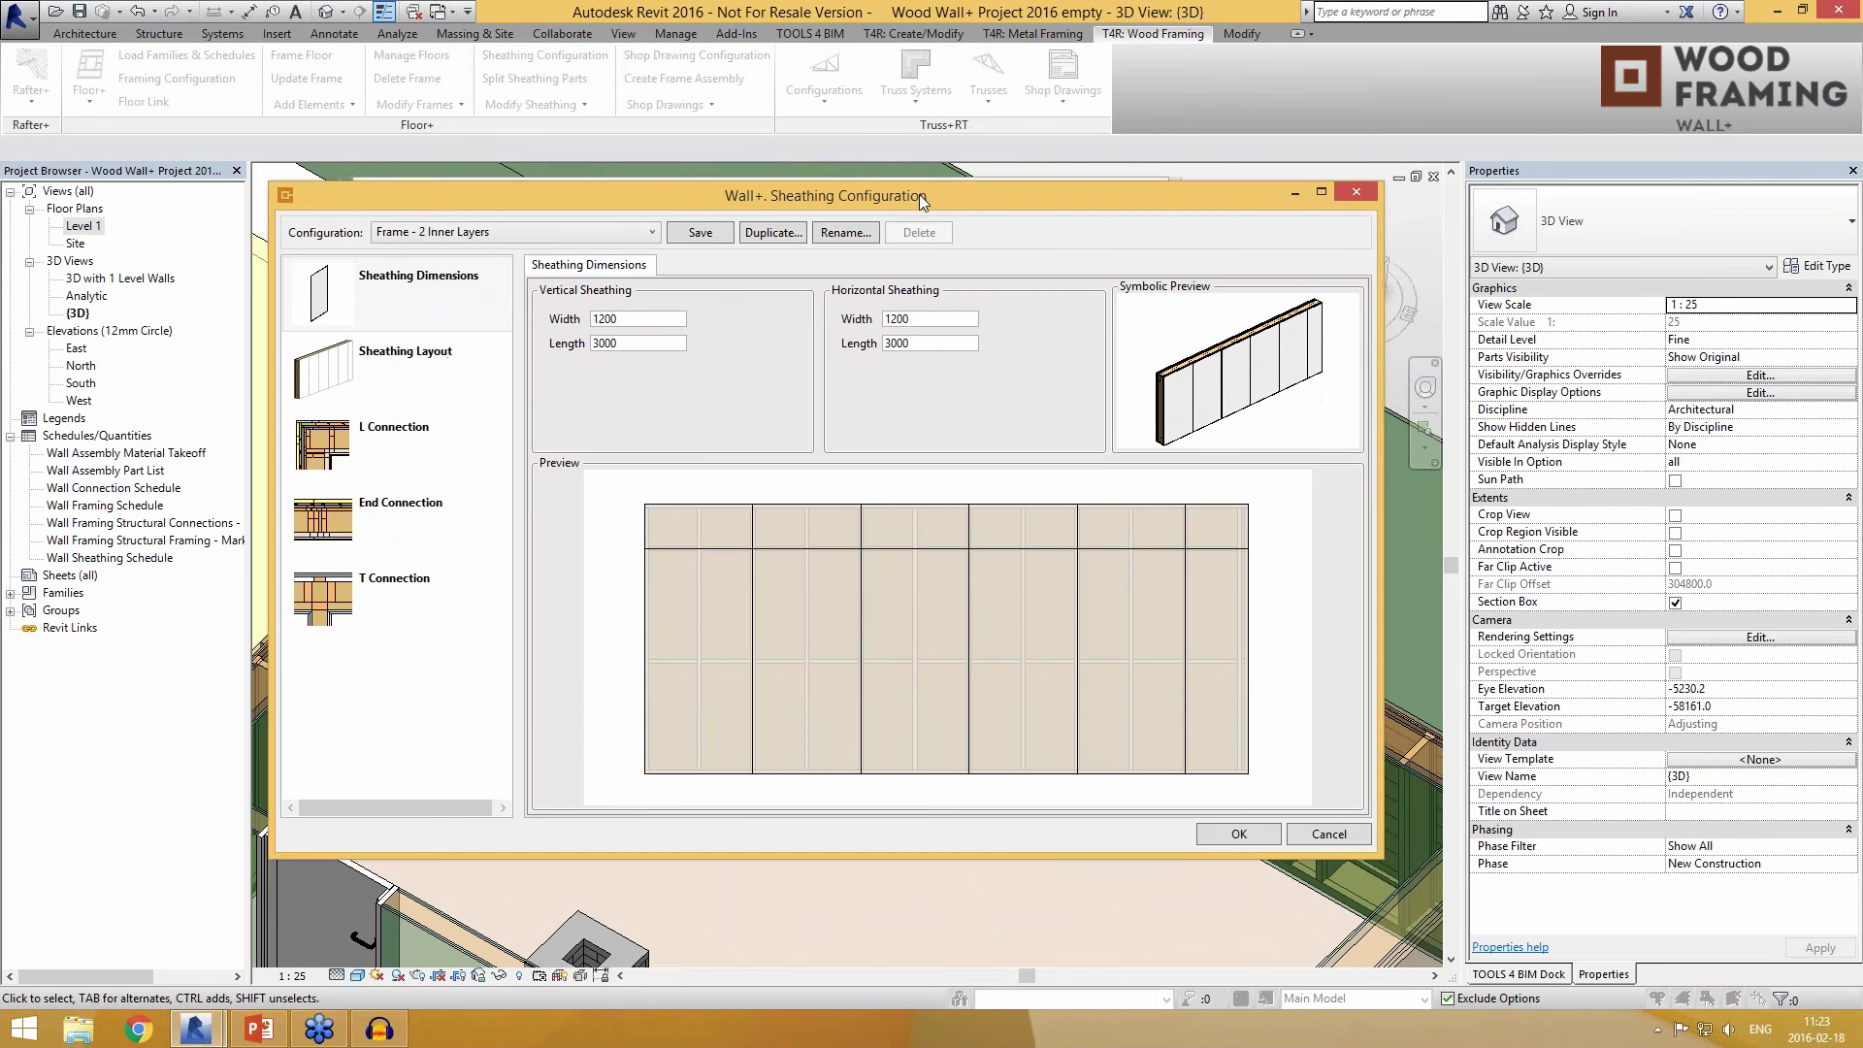
left_click_drag(914, 206, 916, 176)
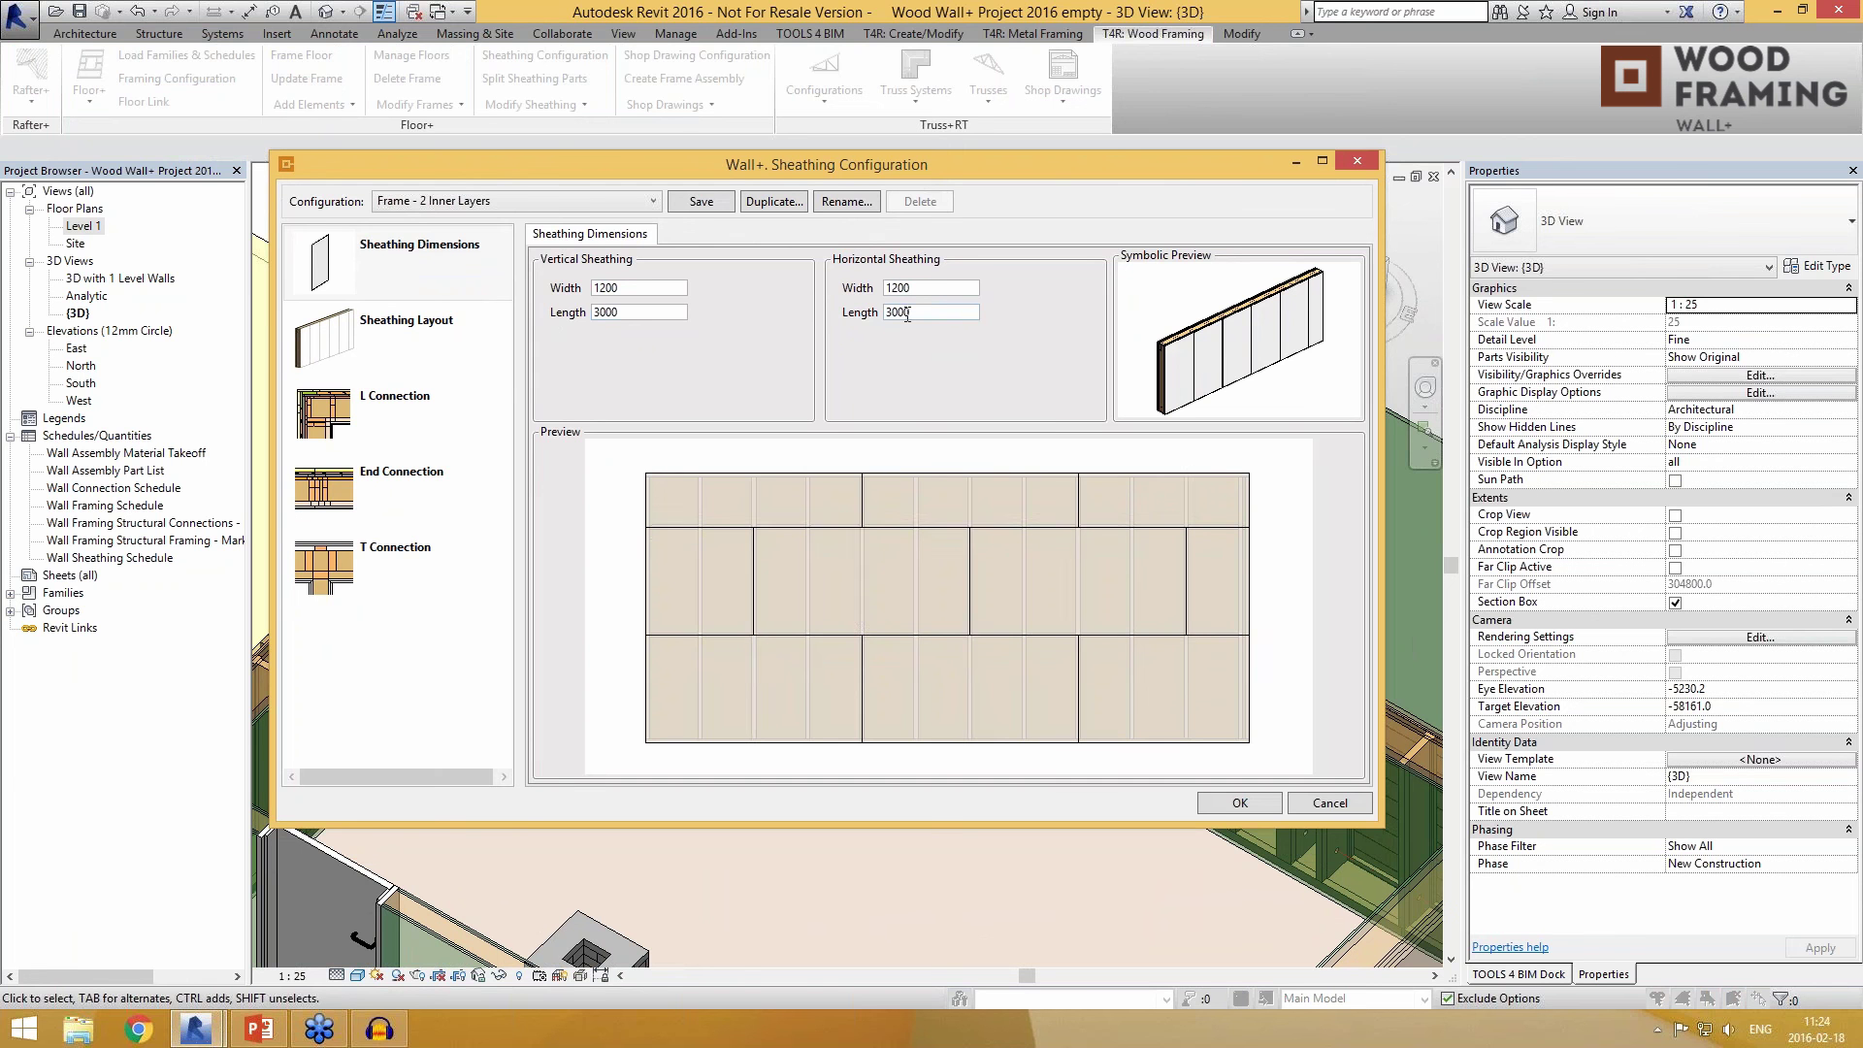
left_click(492, 355)
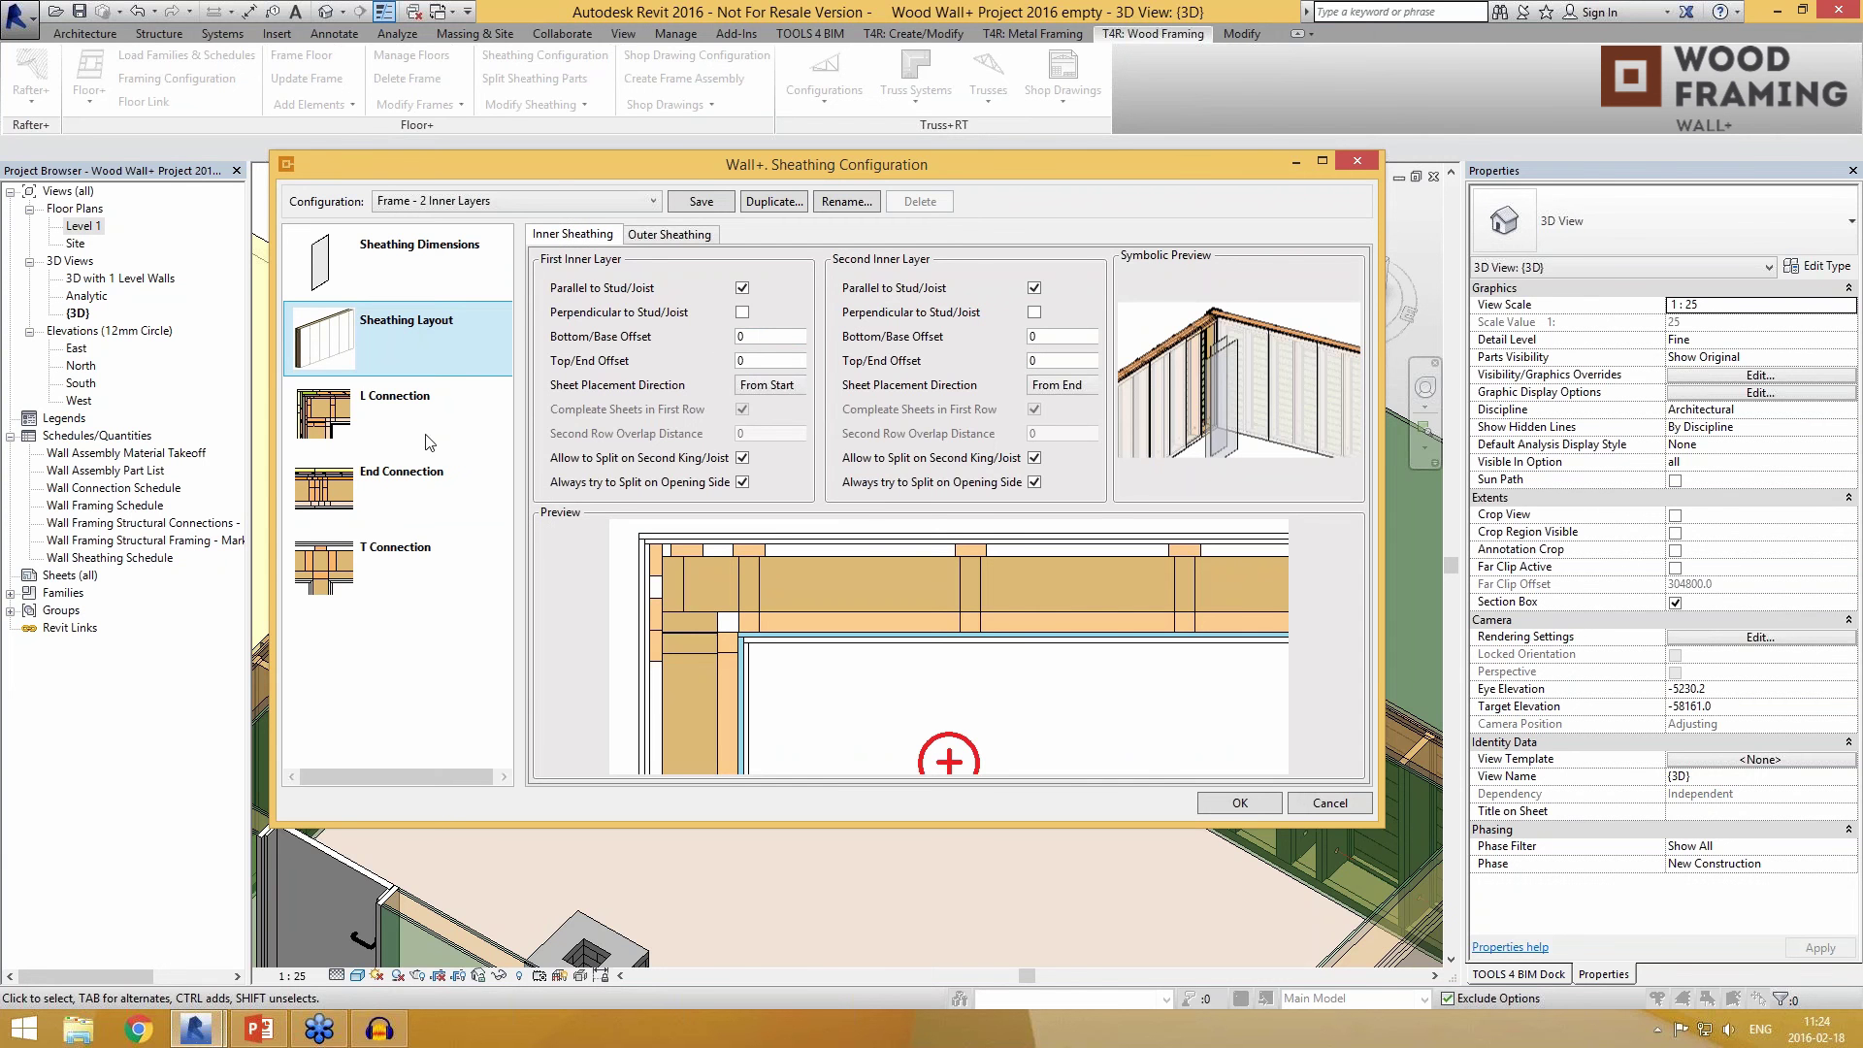
Step: Review the L Connection sheathing settings for inner and outer corners, including layer extension, split at stud and Build in Place
left_click(400, 423)
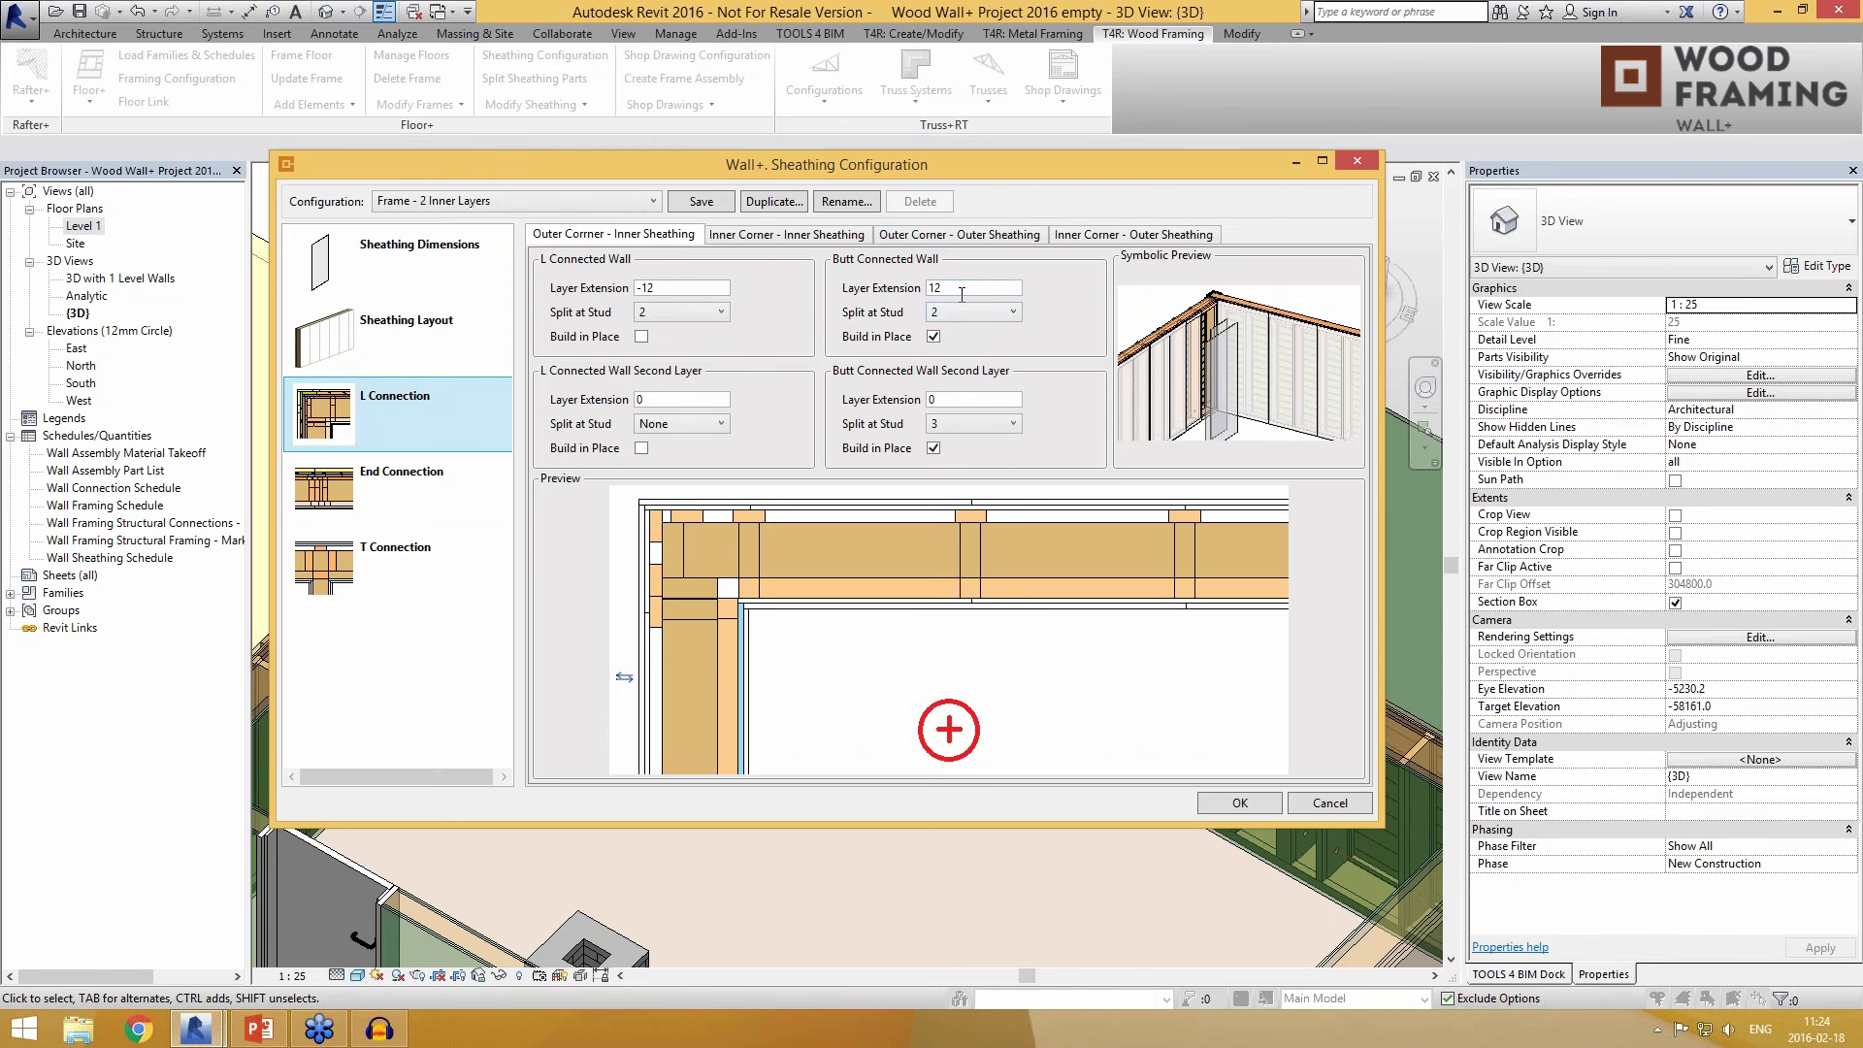
double_click(958, 289)
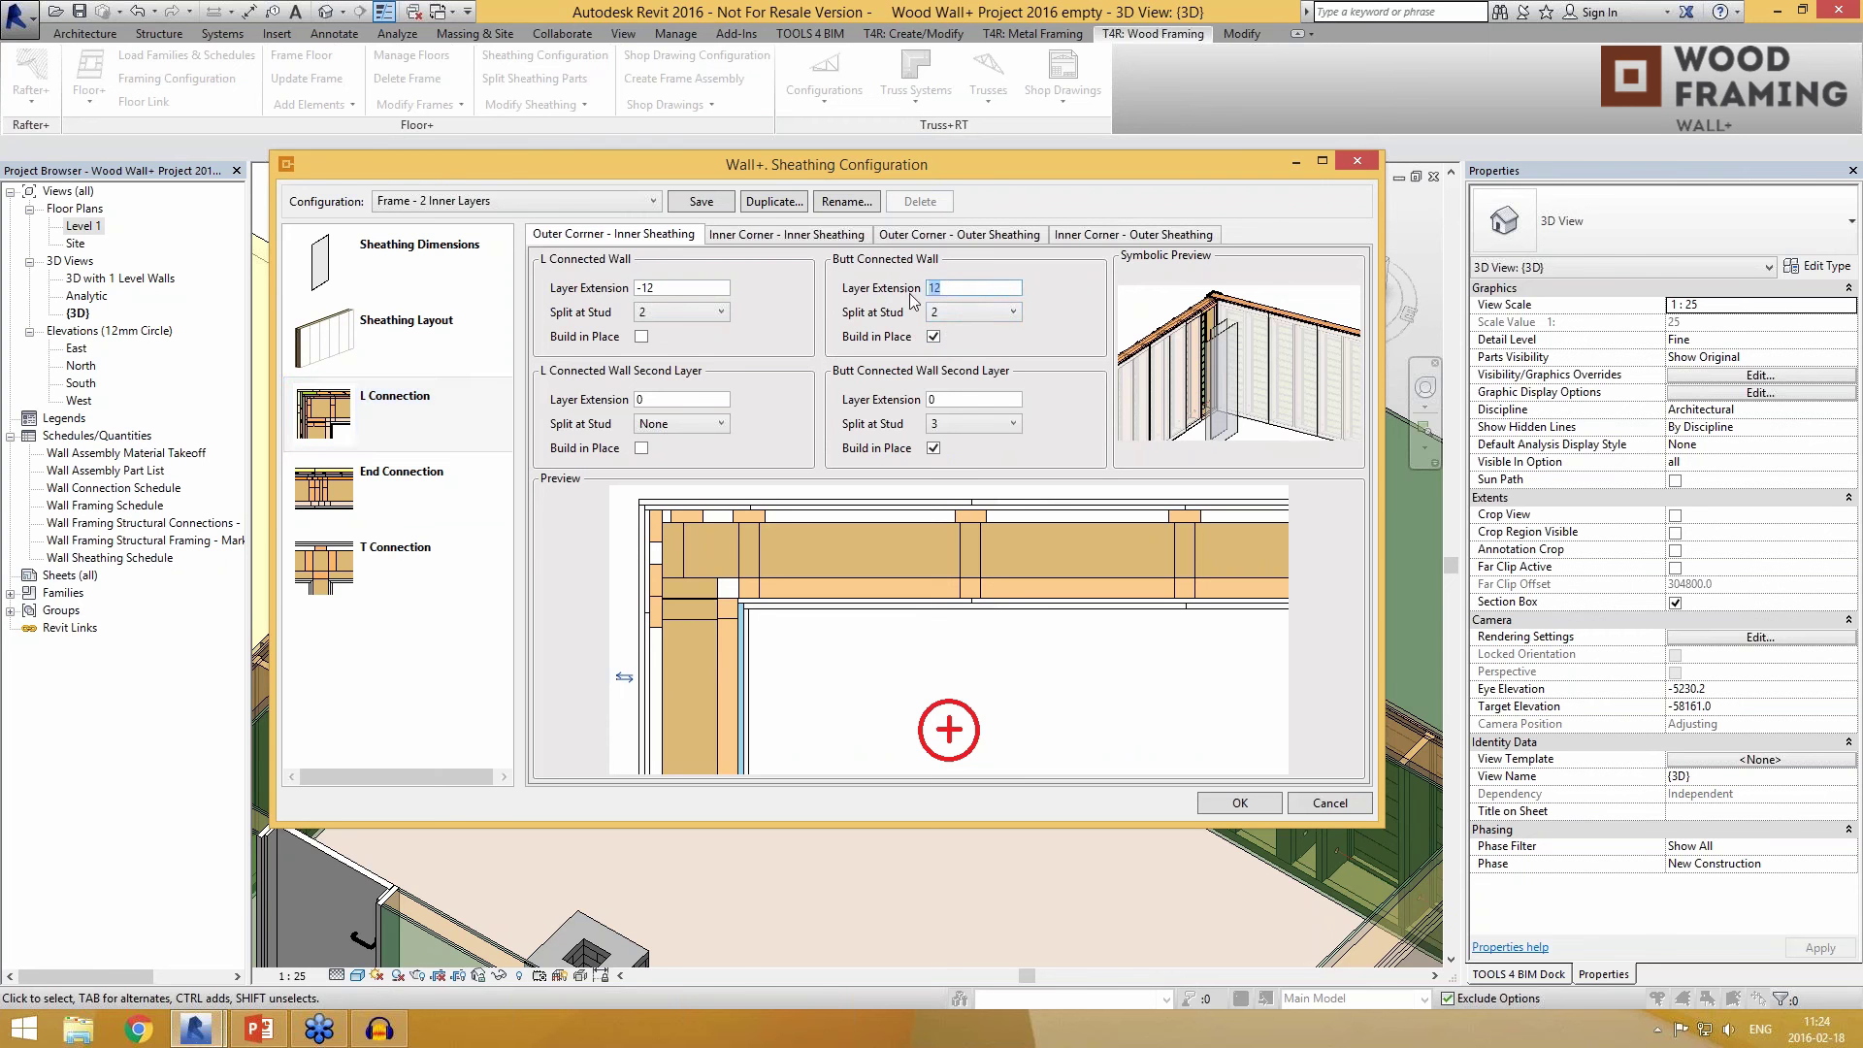
left_click(1005, 330)
left_click(1004, 333)
left_click(933, 337)
left_click(794, 236)
left_click(932, 235)
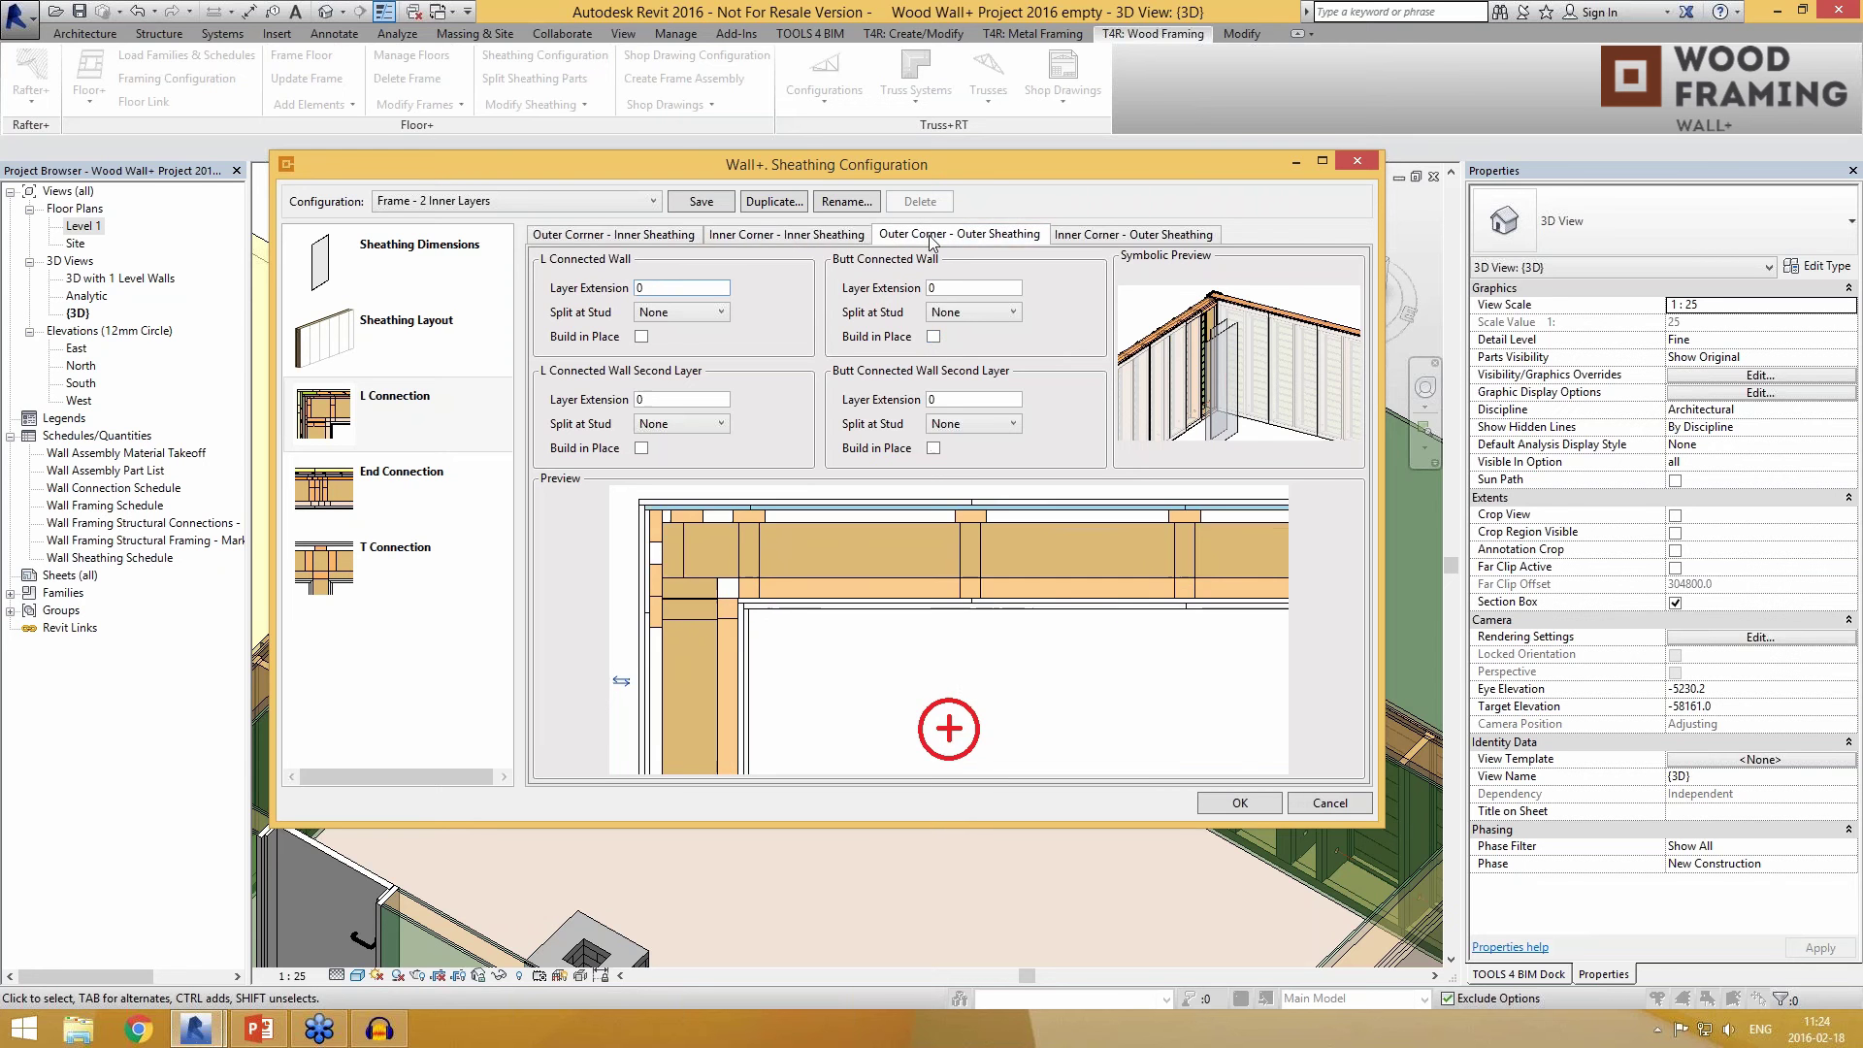
left_click(1096, 235)
left_click(796, 236)
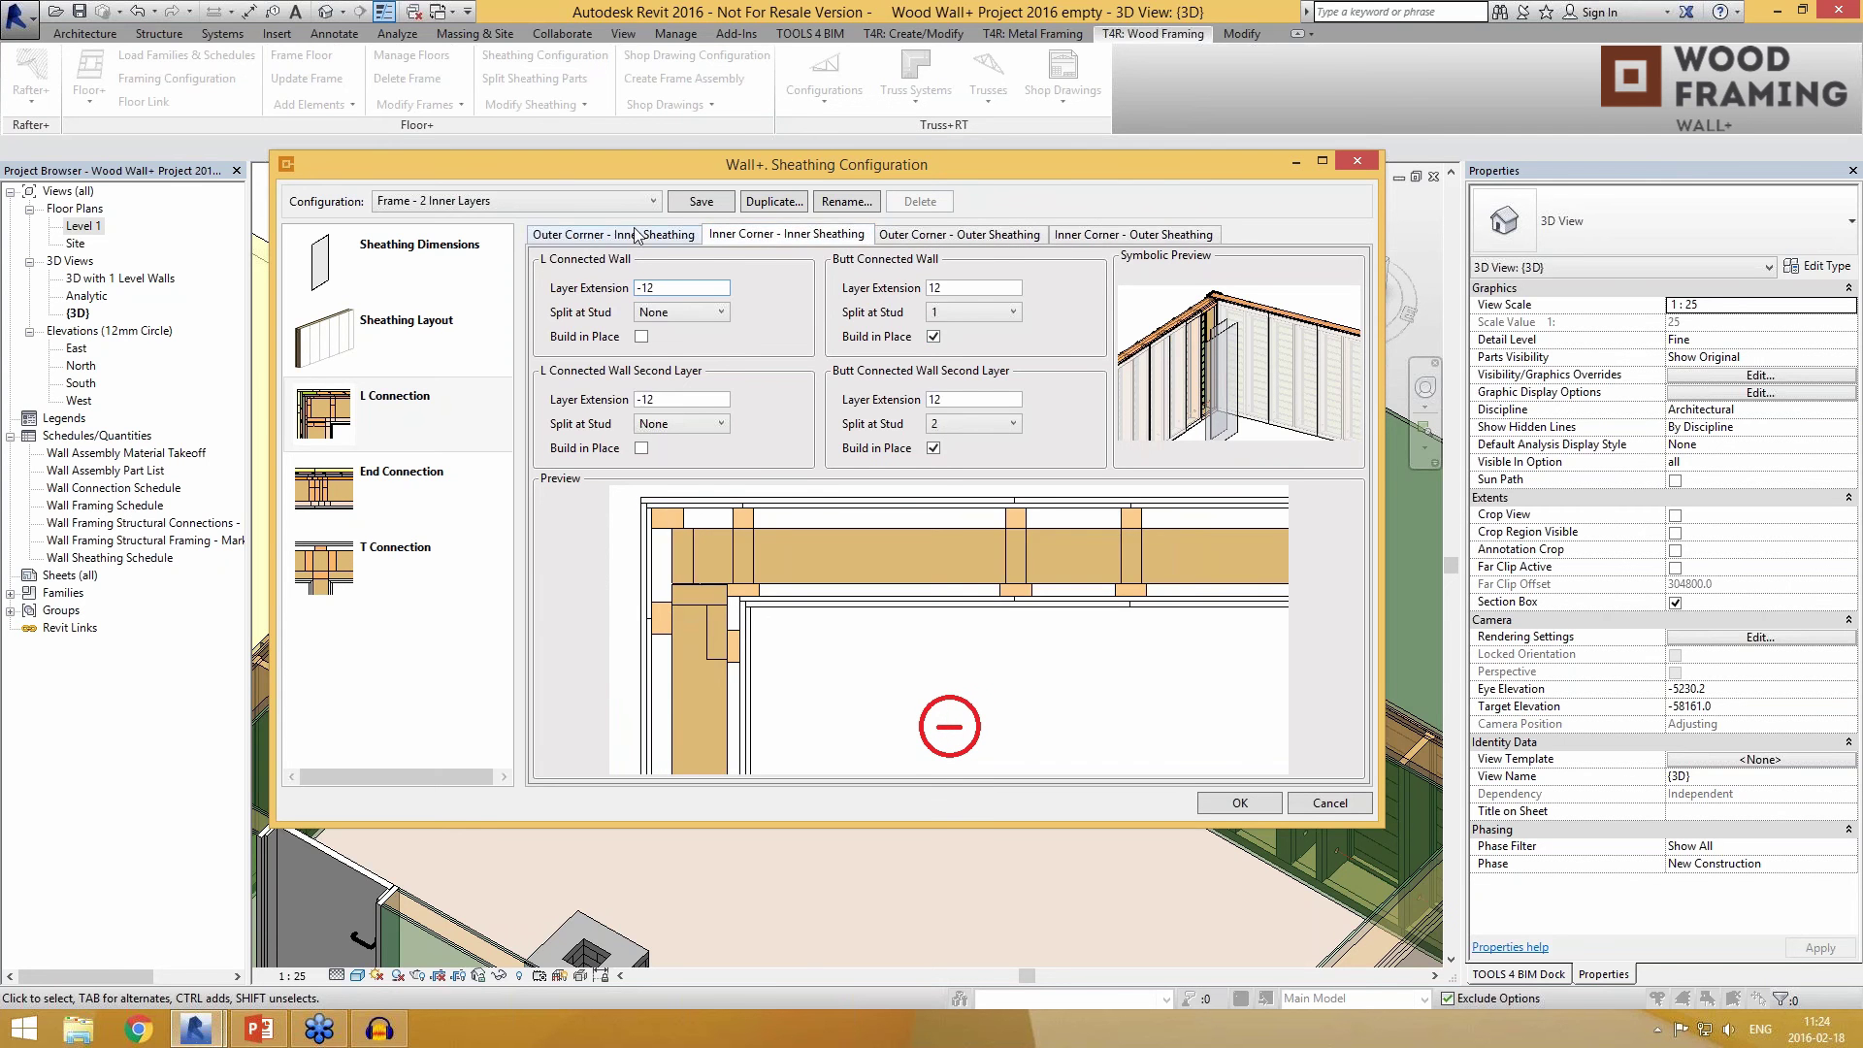
left_click(633, 236)
Step: Review the End Connection and T Connection sheathing settings and the available configurations, leaving the sheathing configuration without saving
left_click(377, 493)
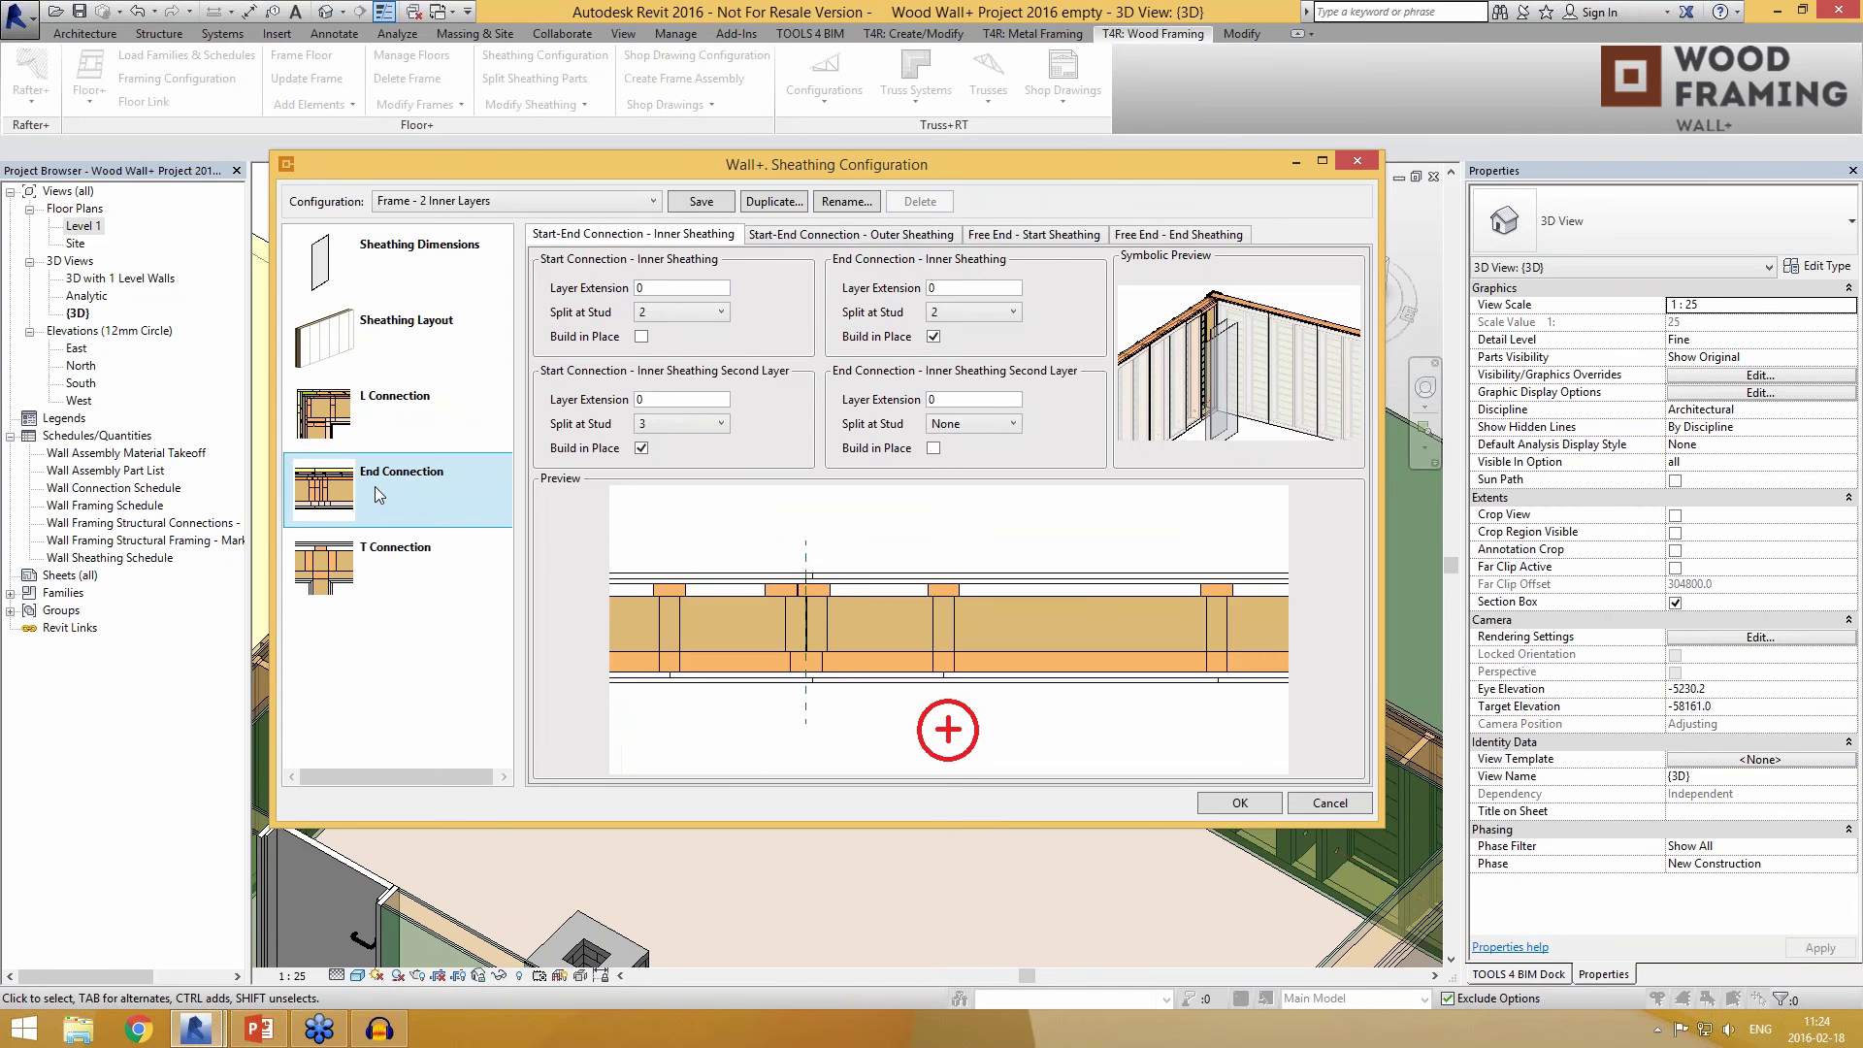
left_click(379, 550)
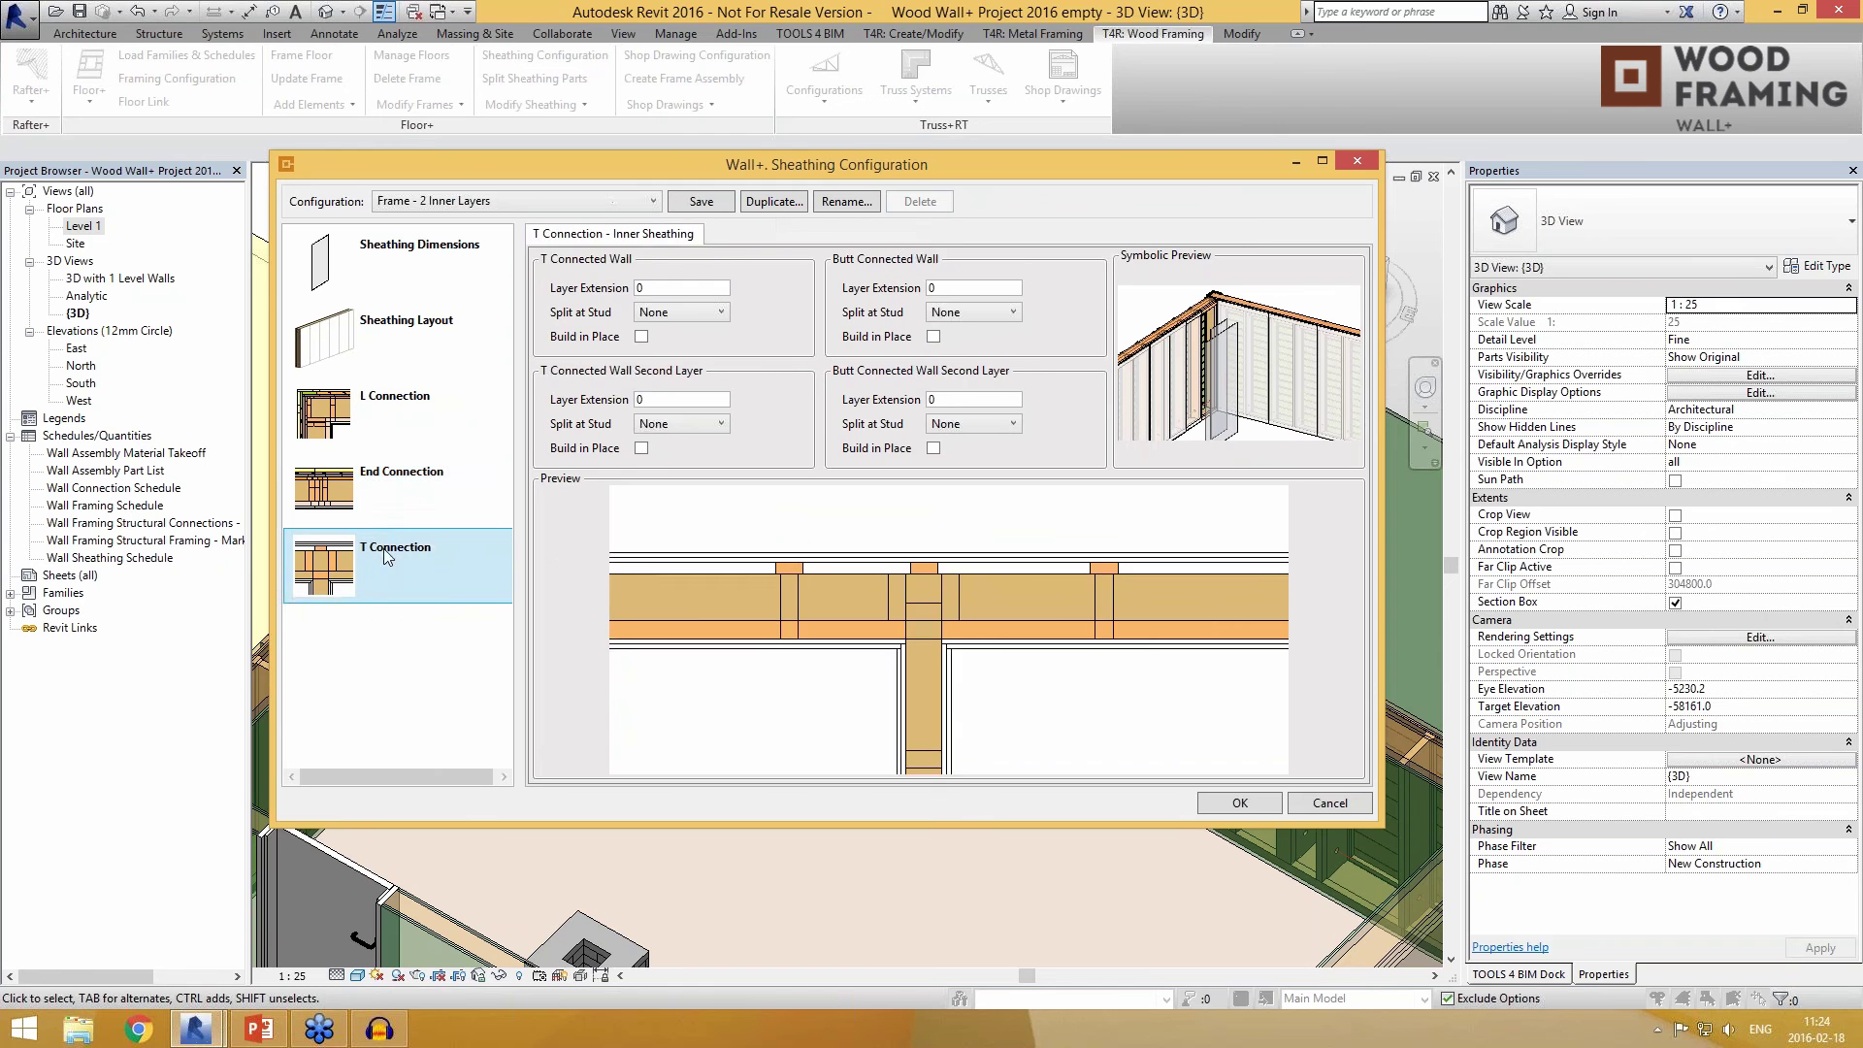
left_click(410, 511)
left_click(533, 206)
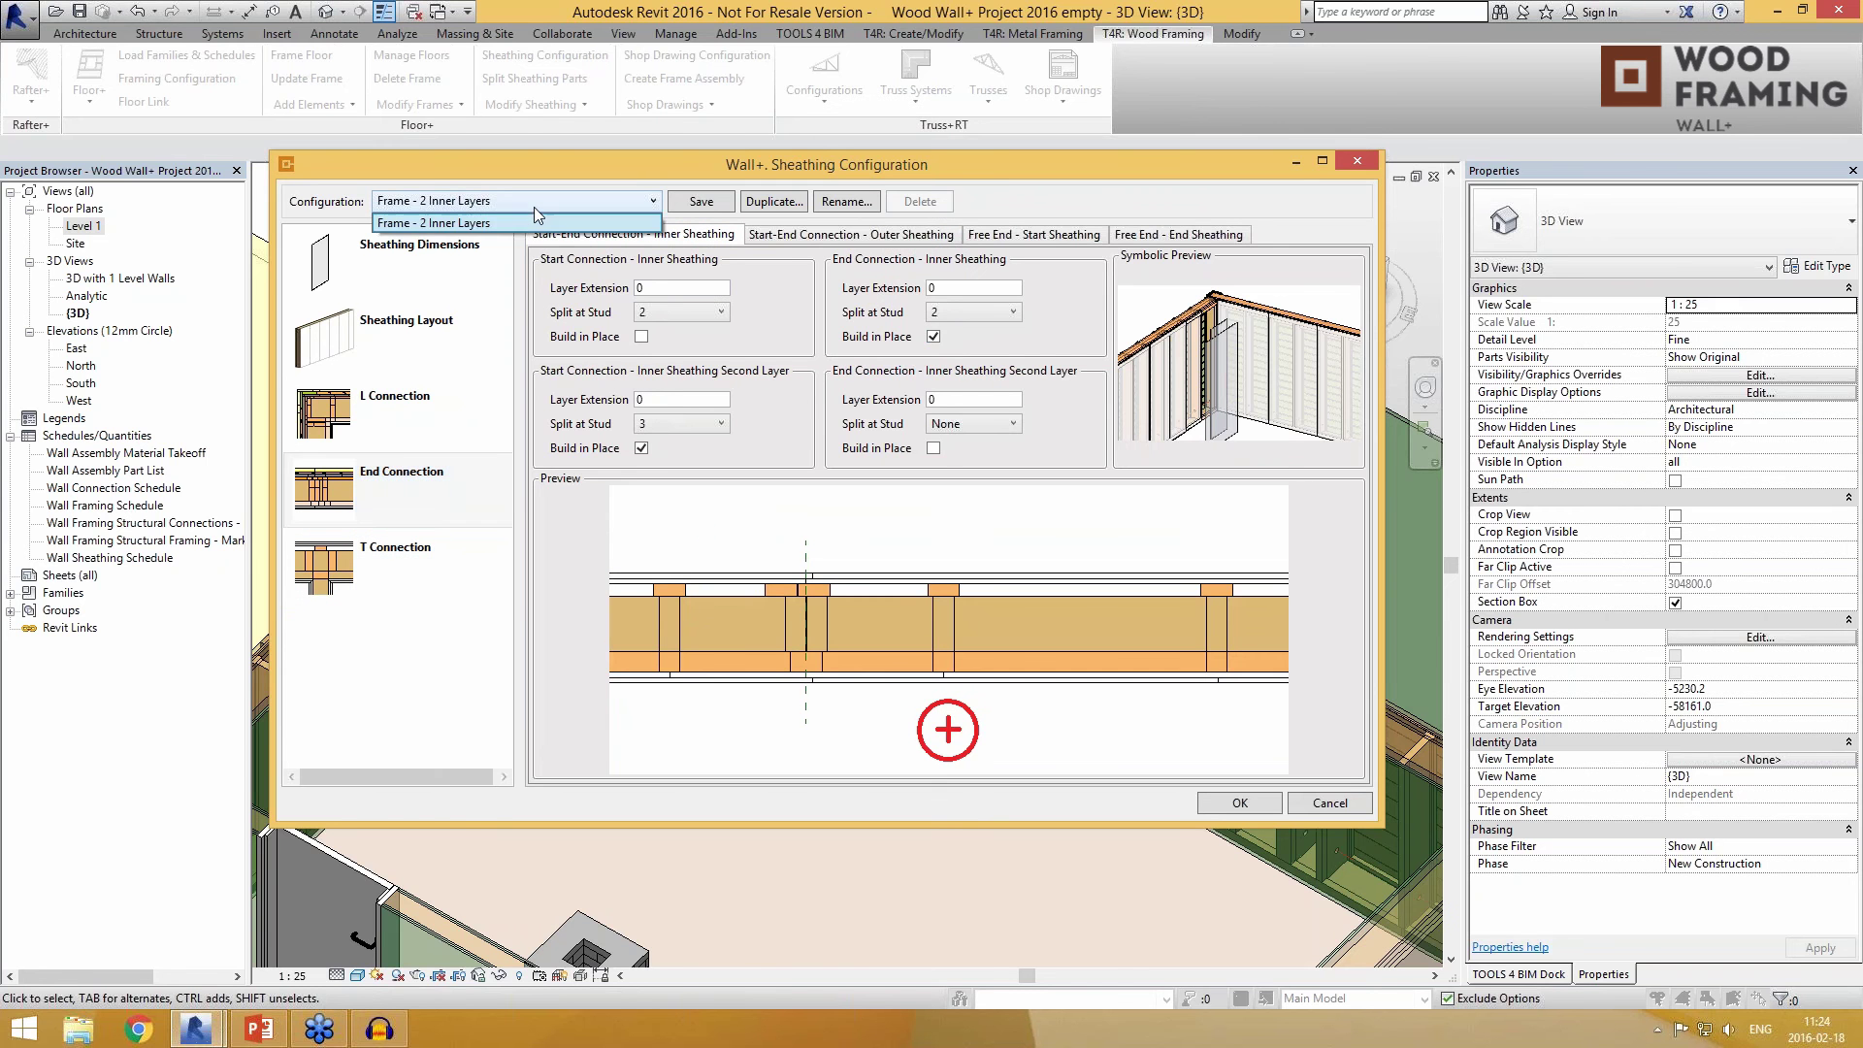
left_click(534, 207)
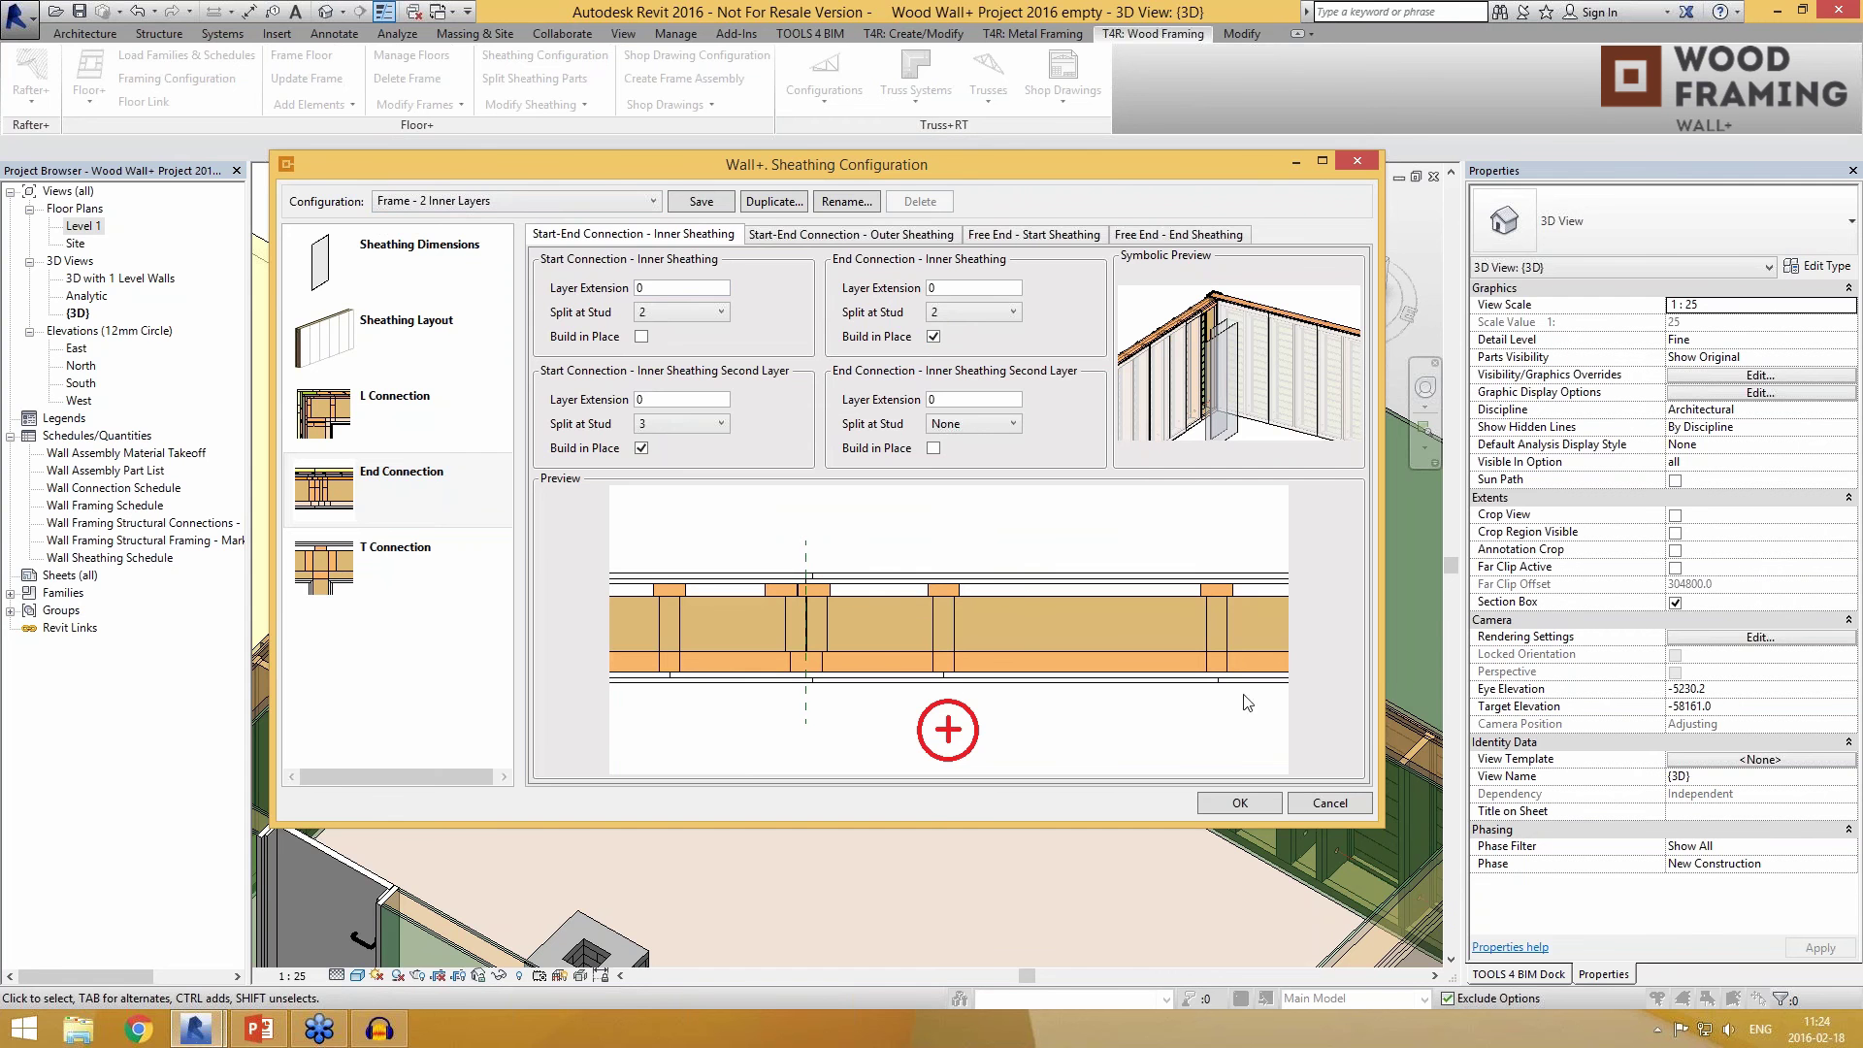
left_click(1322, 809)
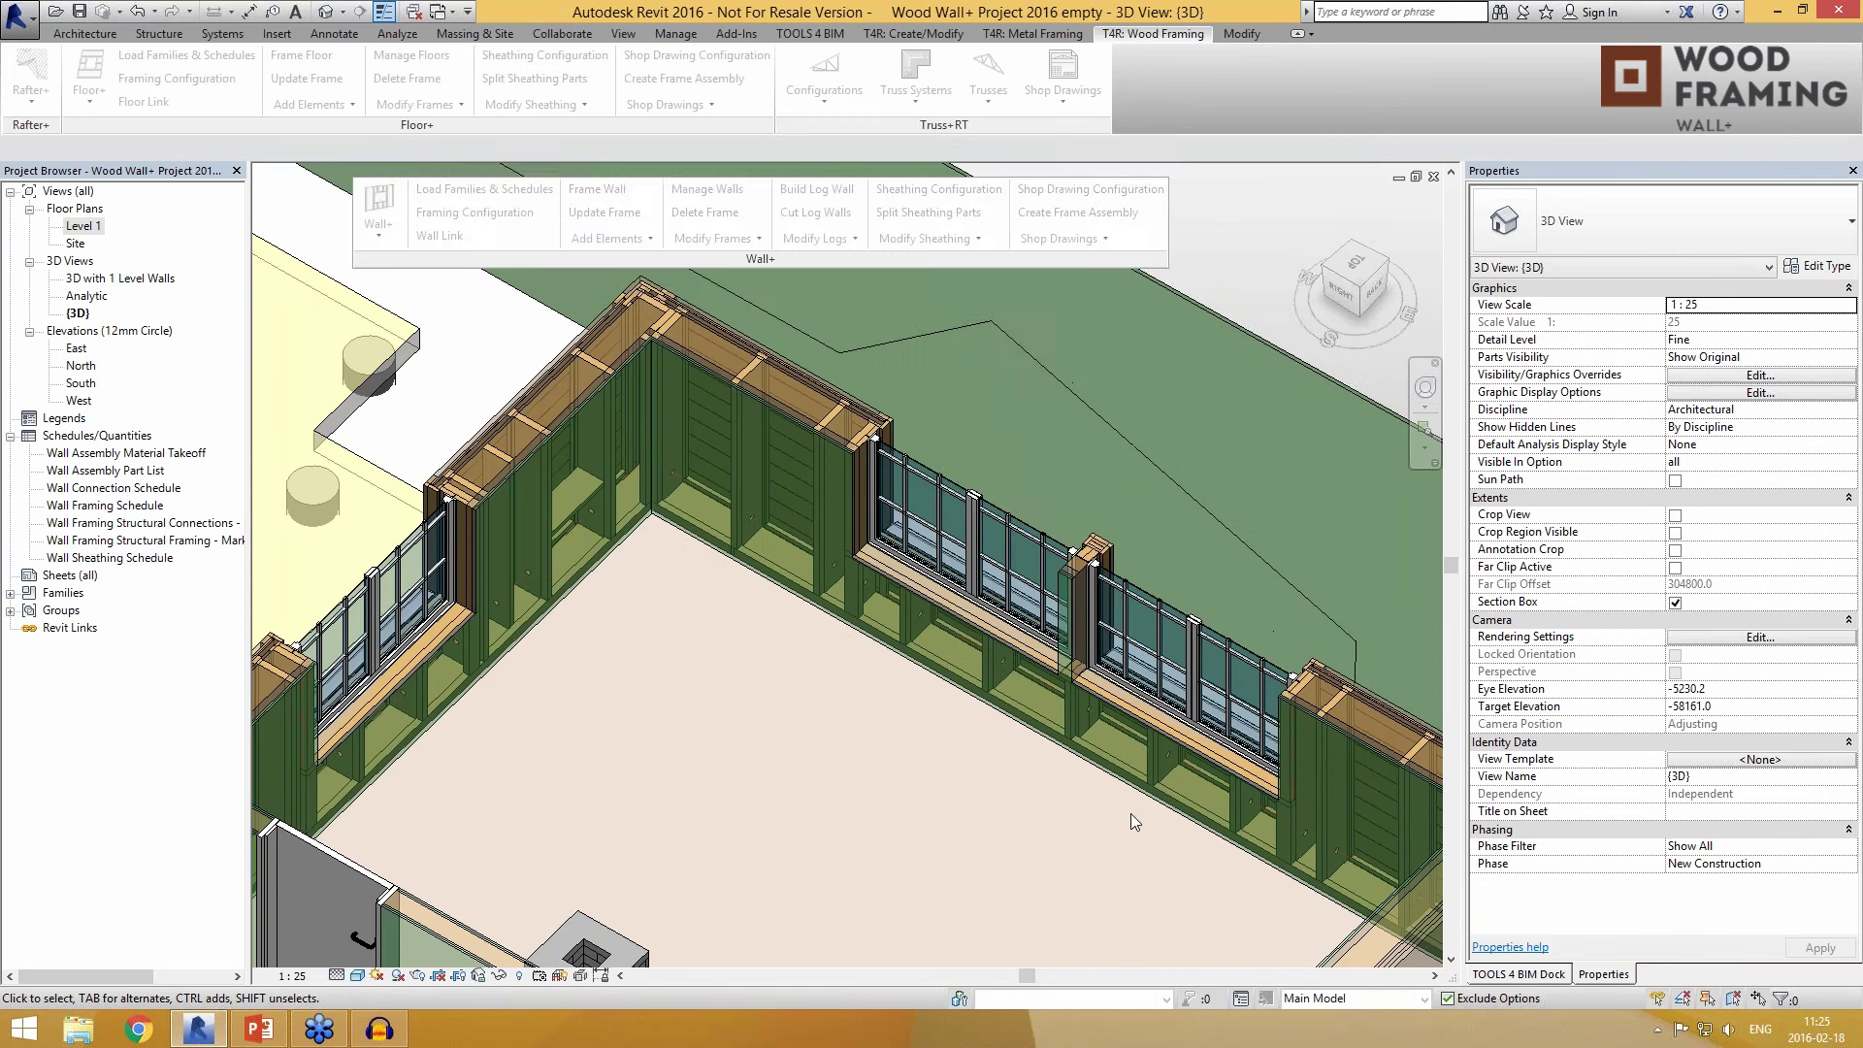
Step: Set the 3D view's Parts Visibility to Show Parts
middle_click_drag(743, 679, 801, 661)
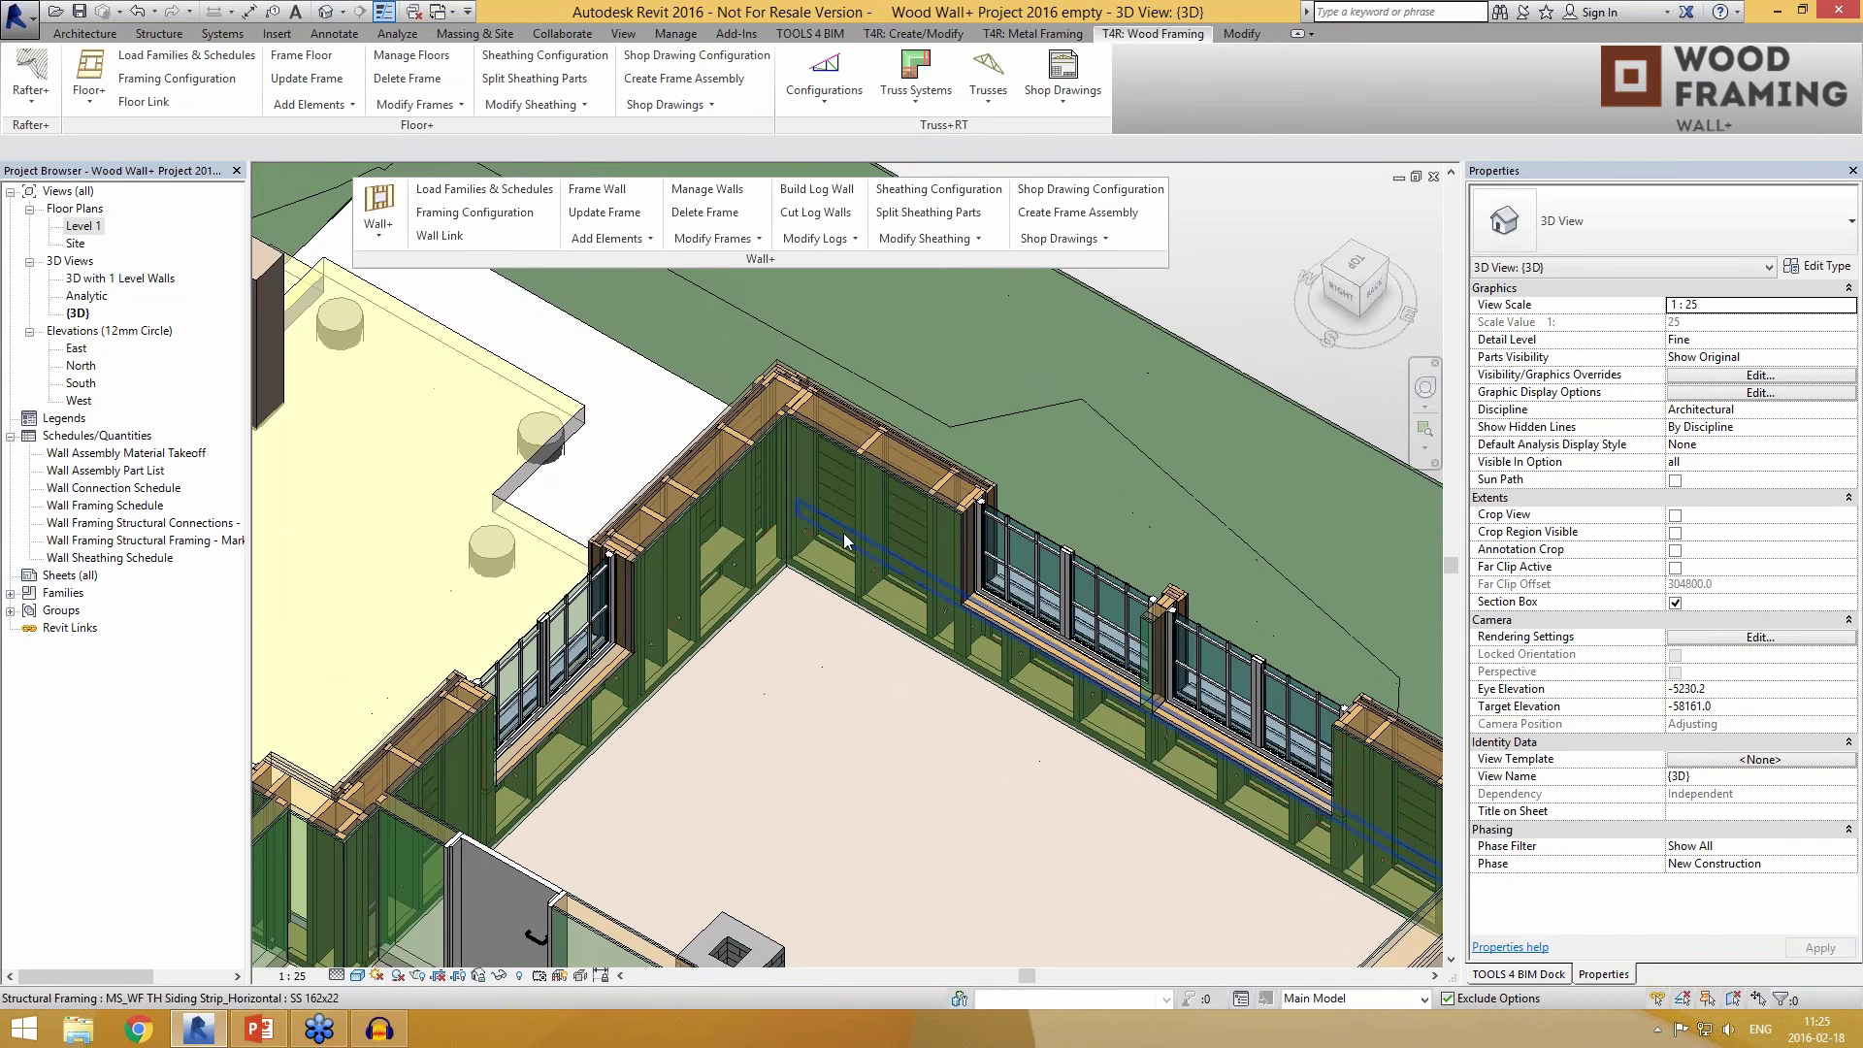
left_click(1731, 357)
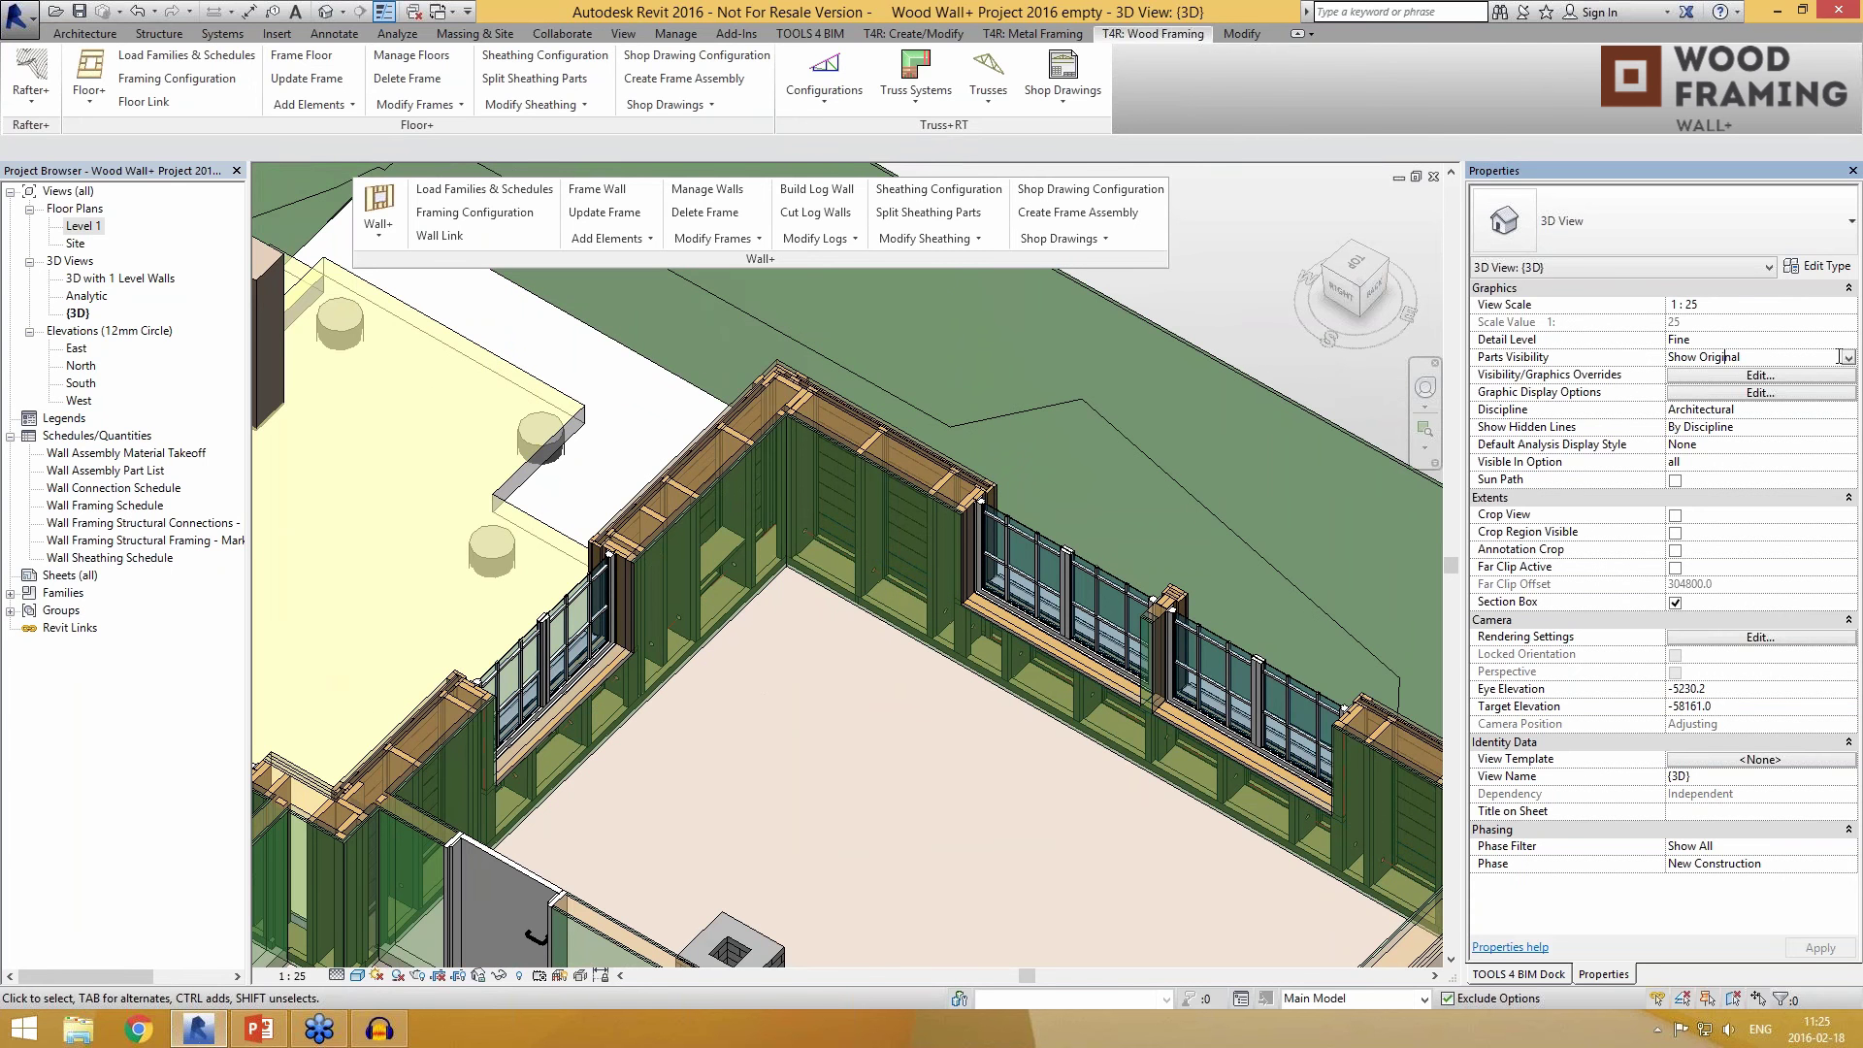
left_click(1849, 358)
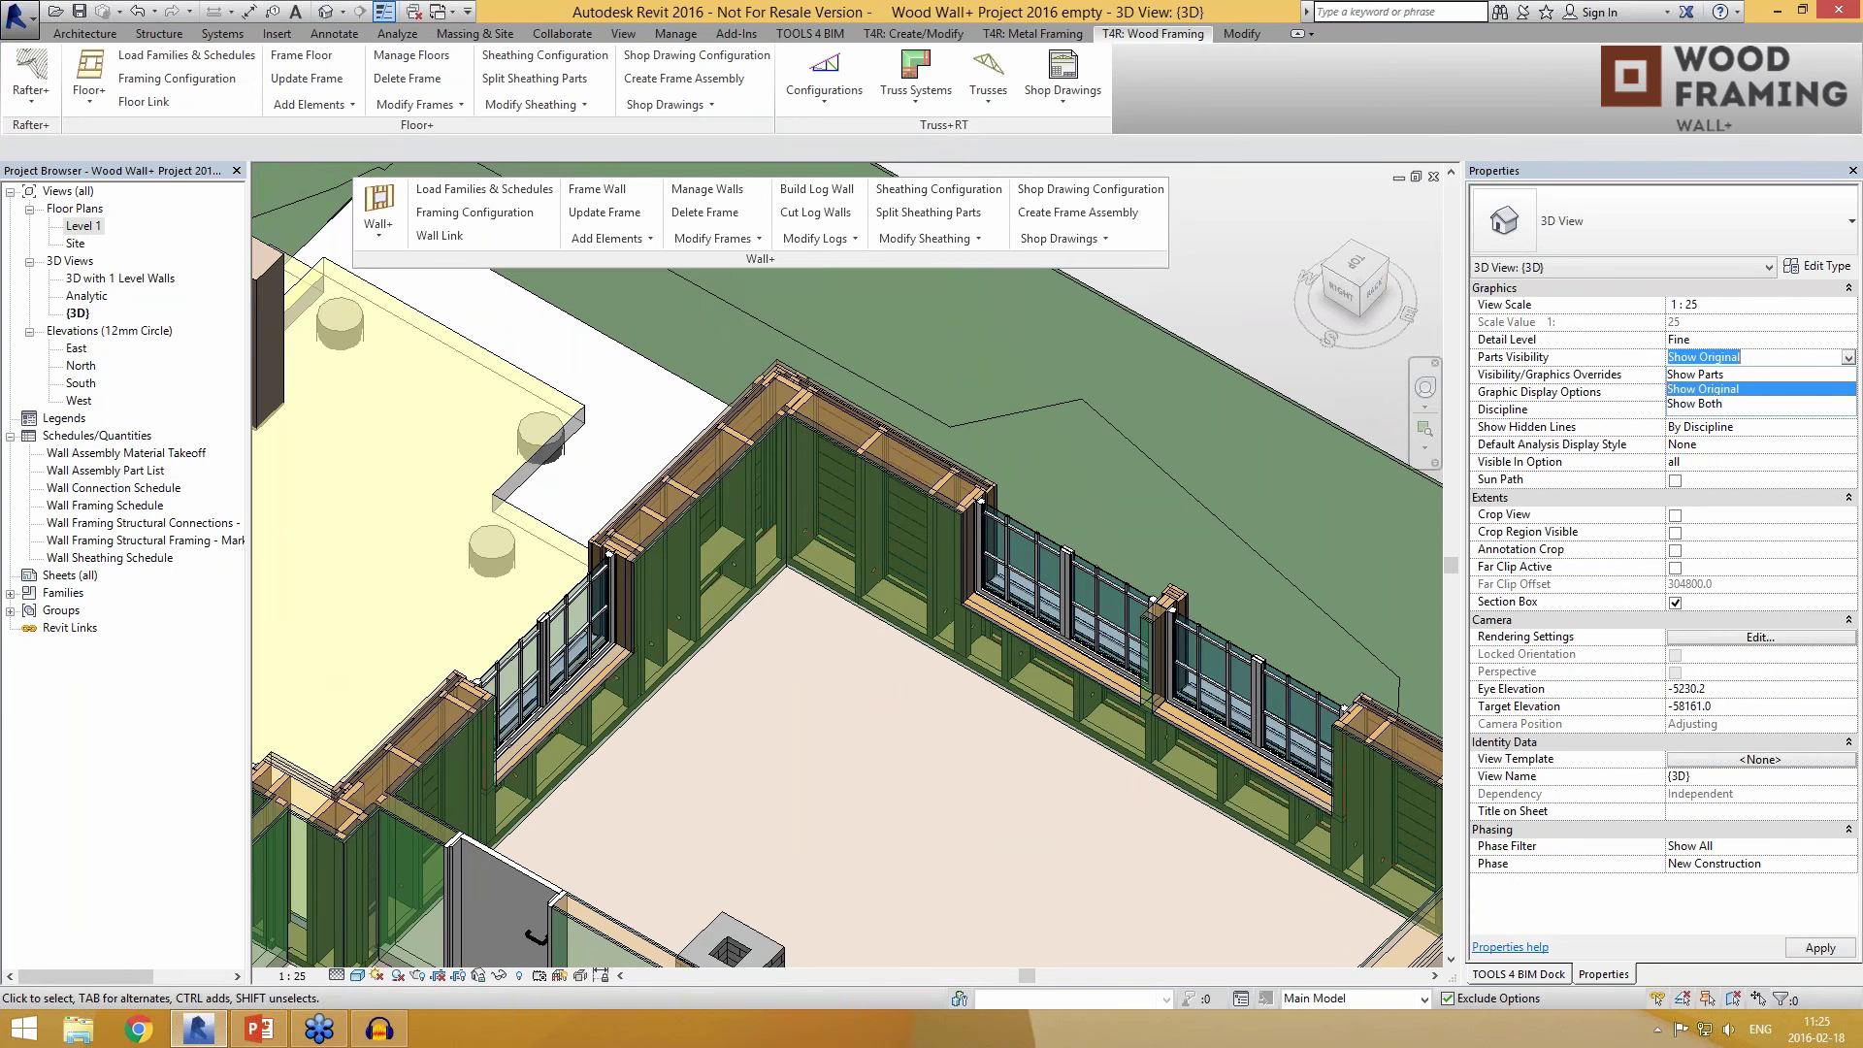
left_click(1710, 373)
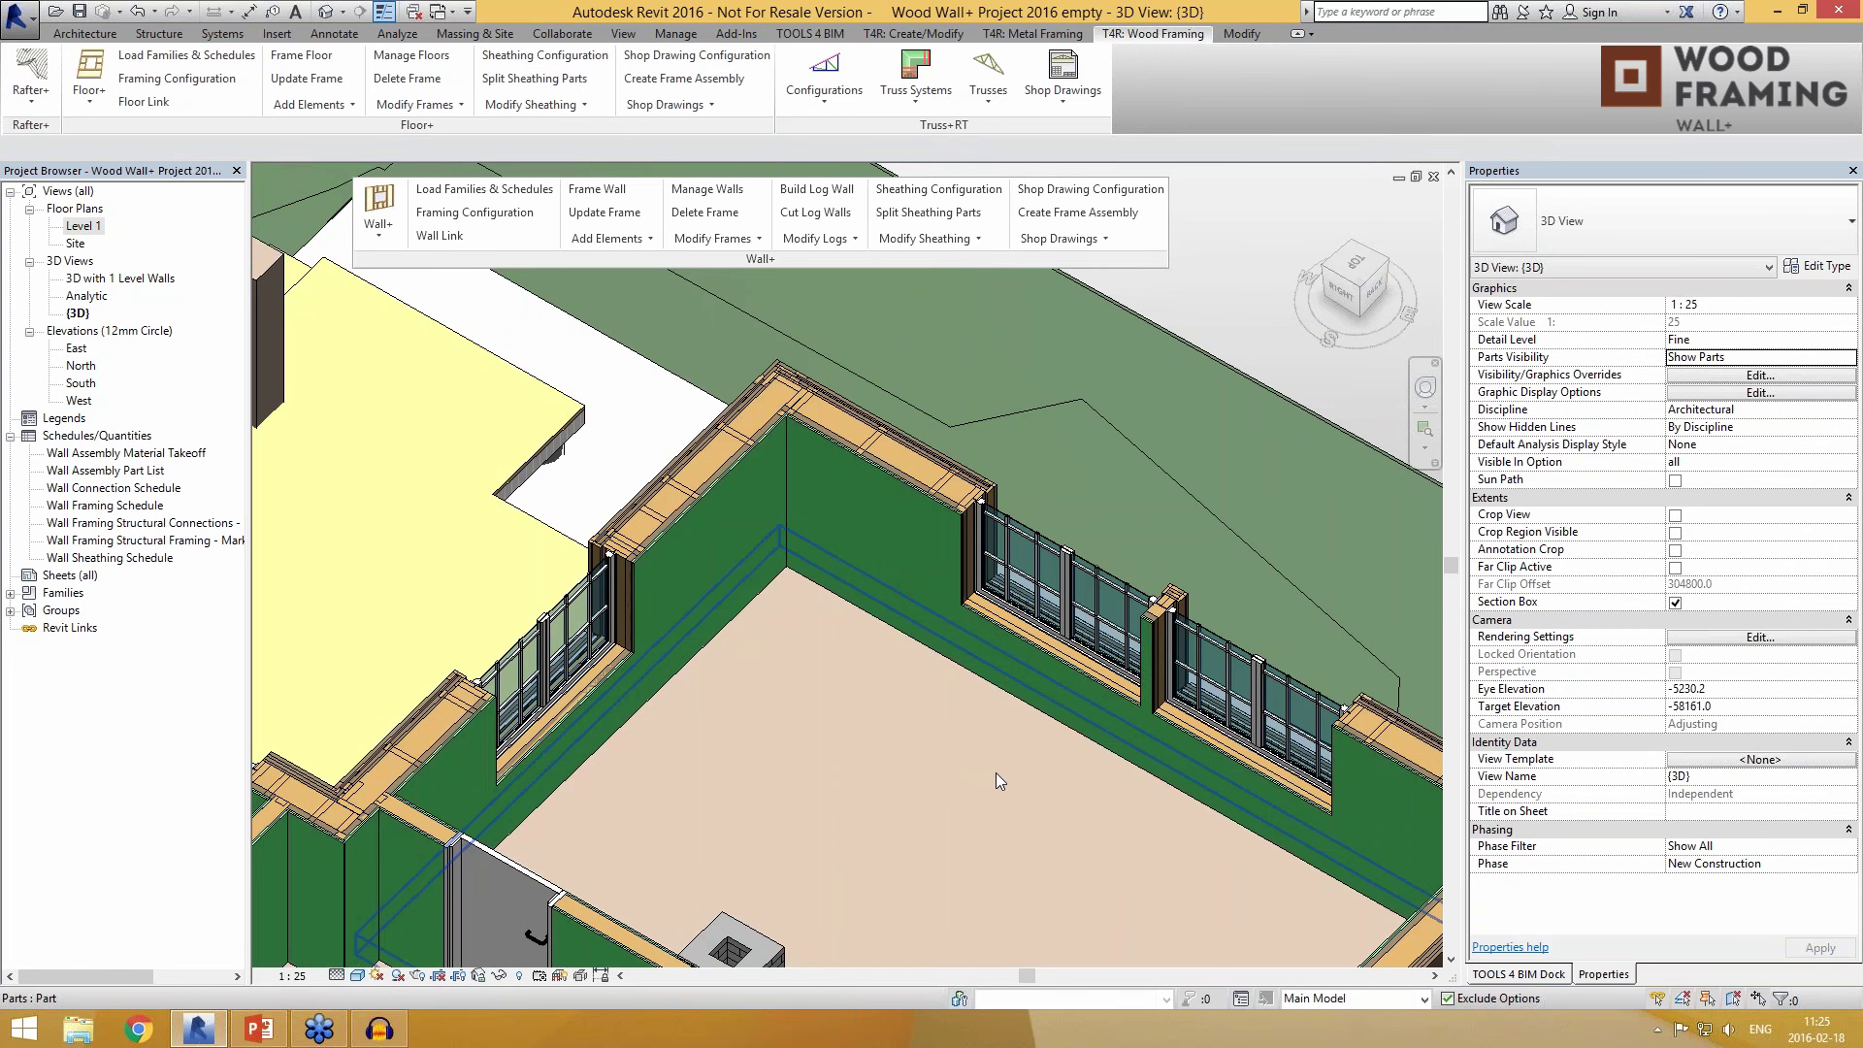
Step: Inspect the properties of both inner sheathing layers on the lawn-side exterior wall near the corner
scroll(994, 770, "up", 2)
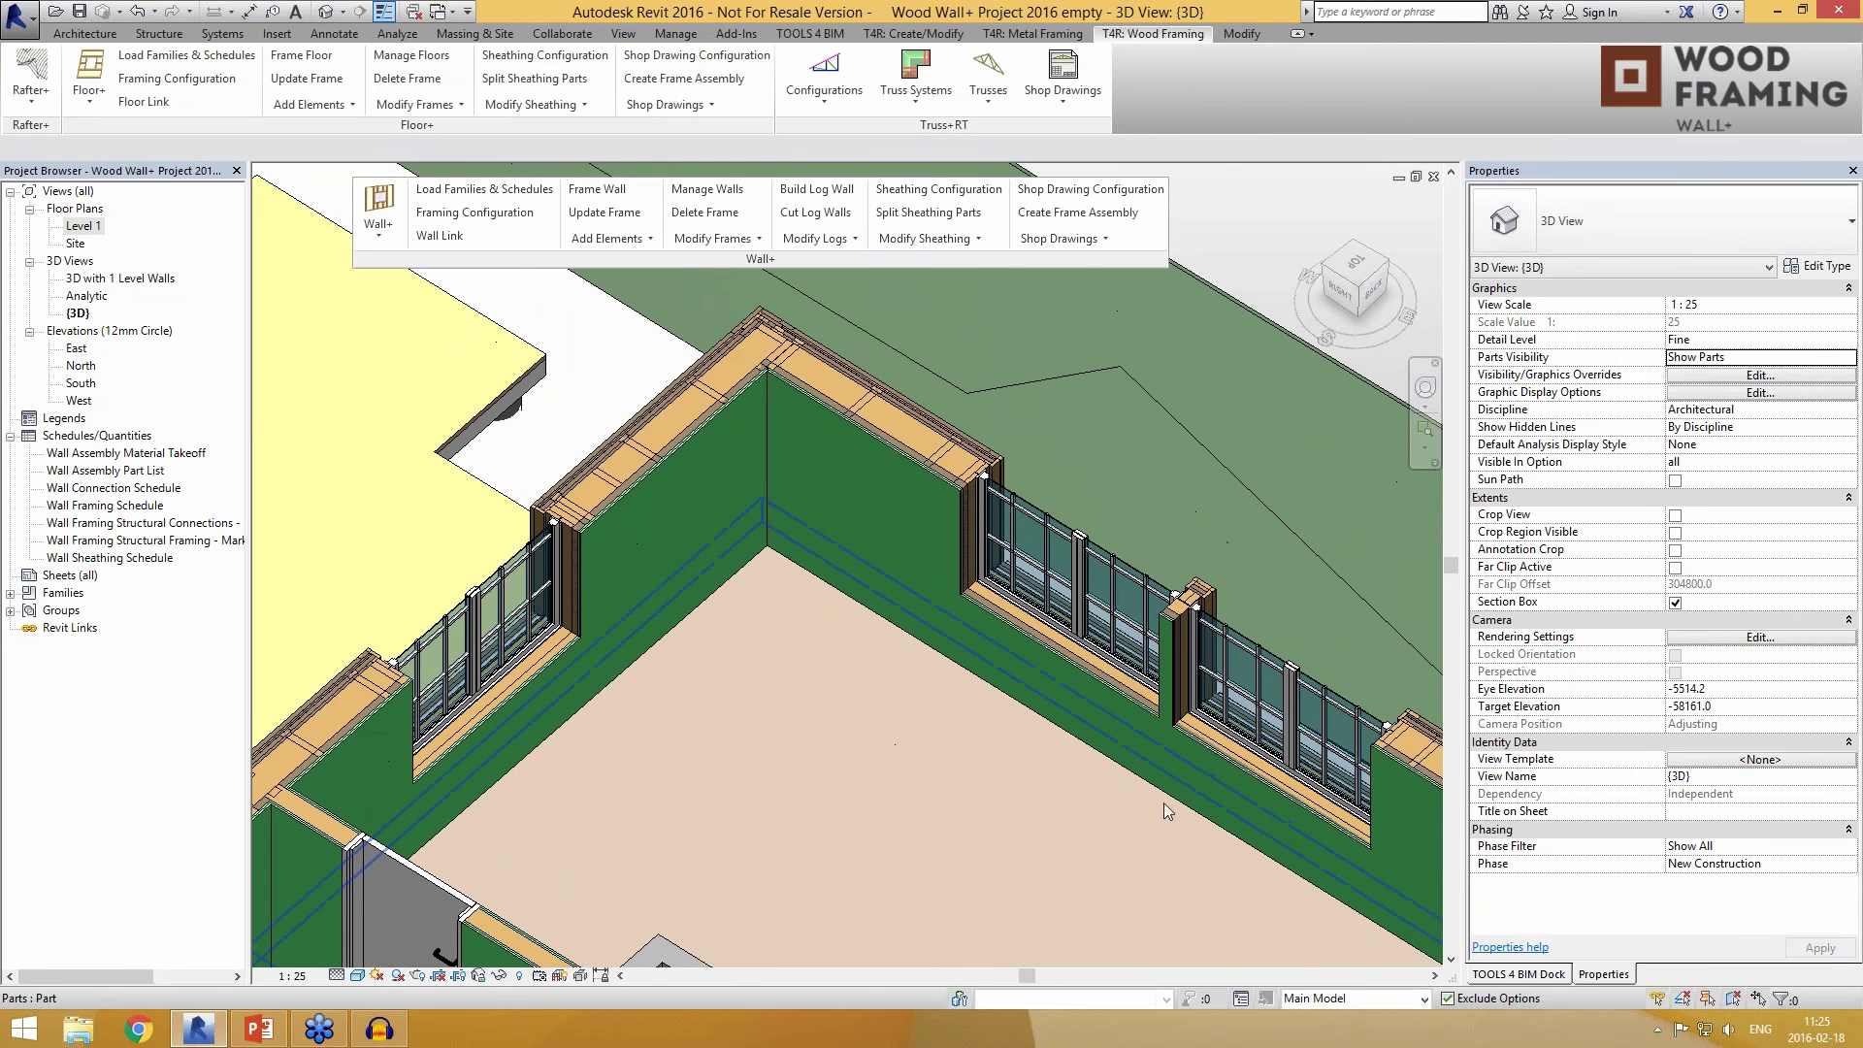
left_click(913, 468)
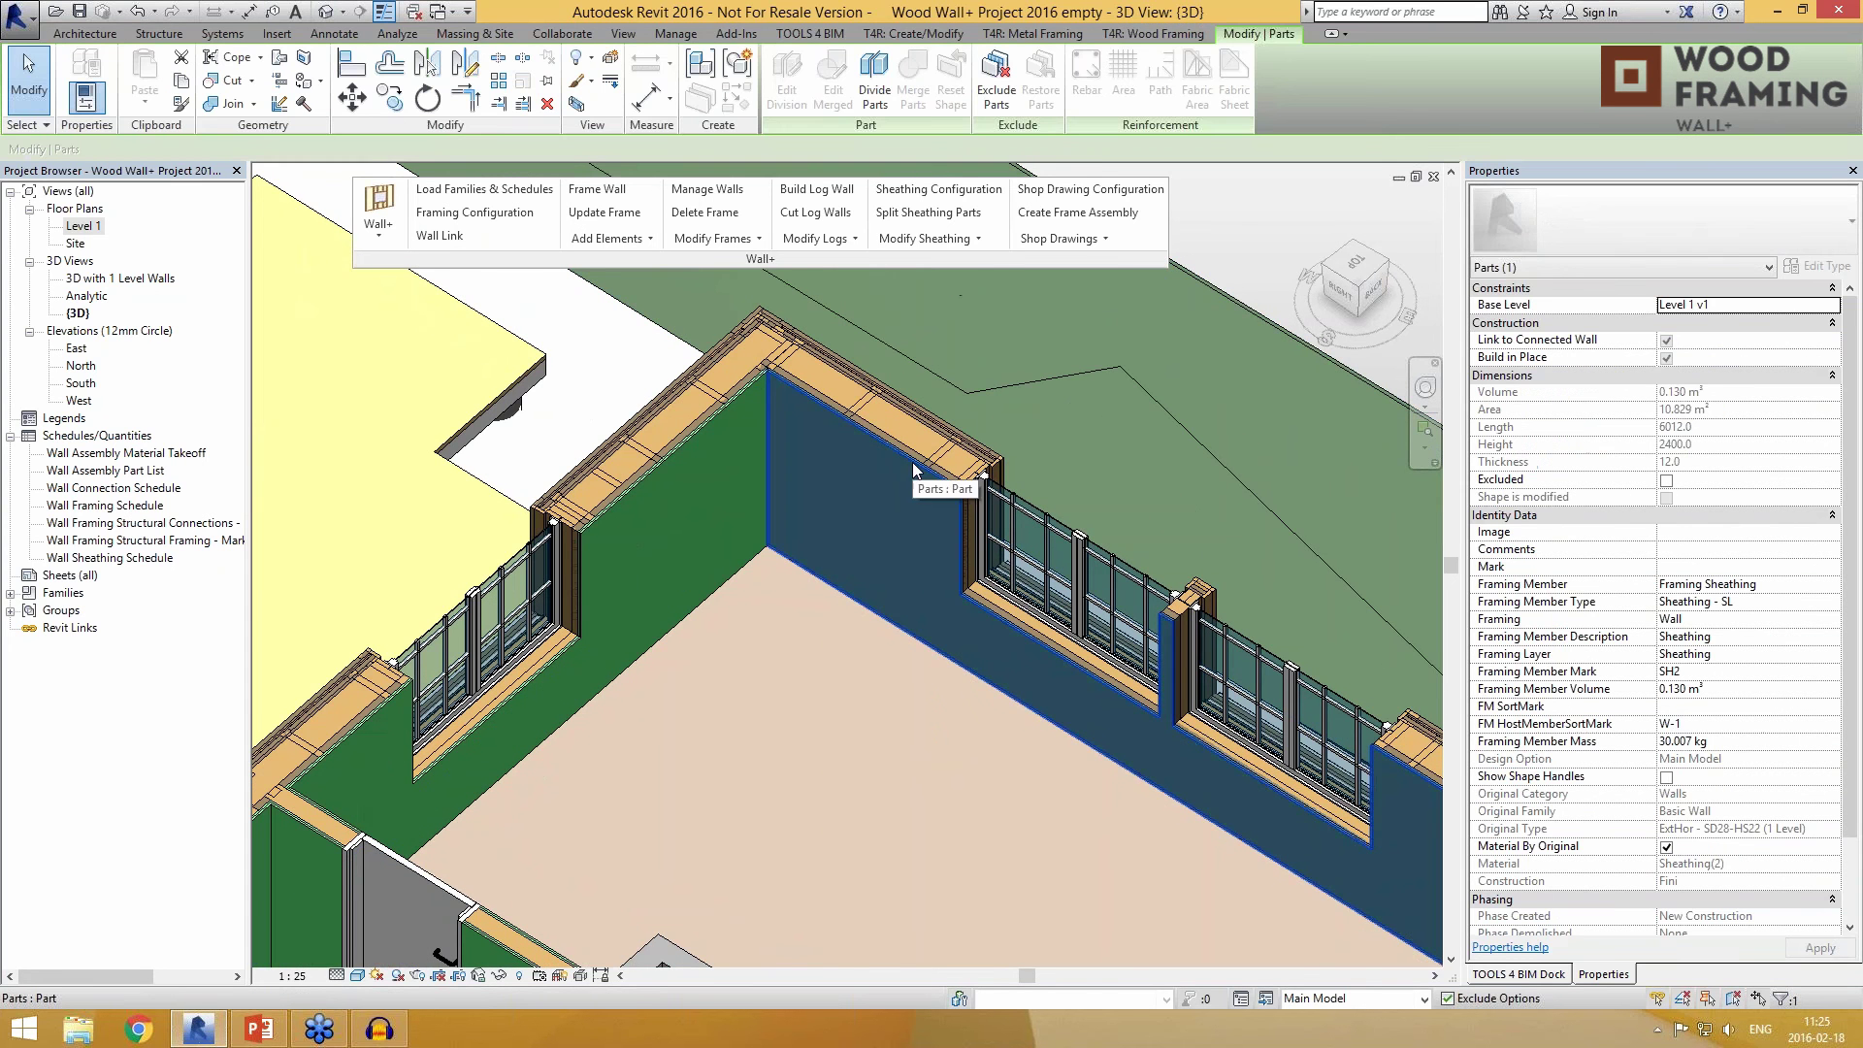
middle_click_drag(912, 470, 907, 456, "shift")
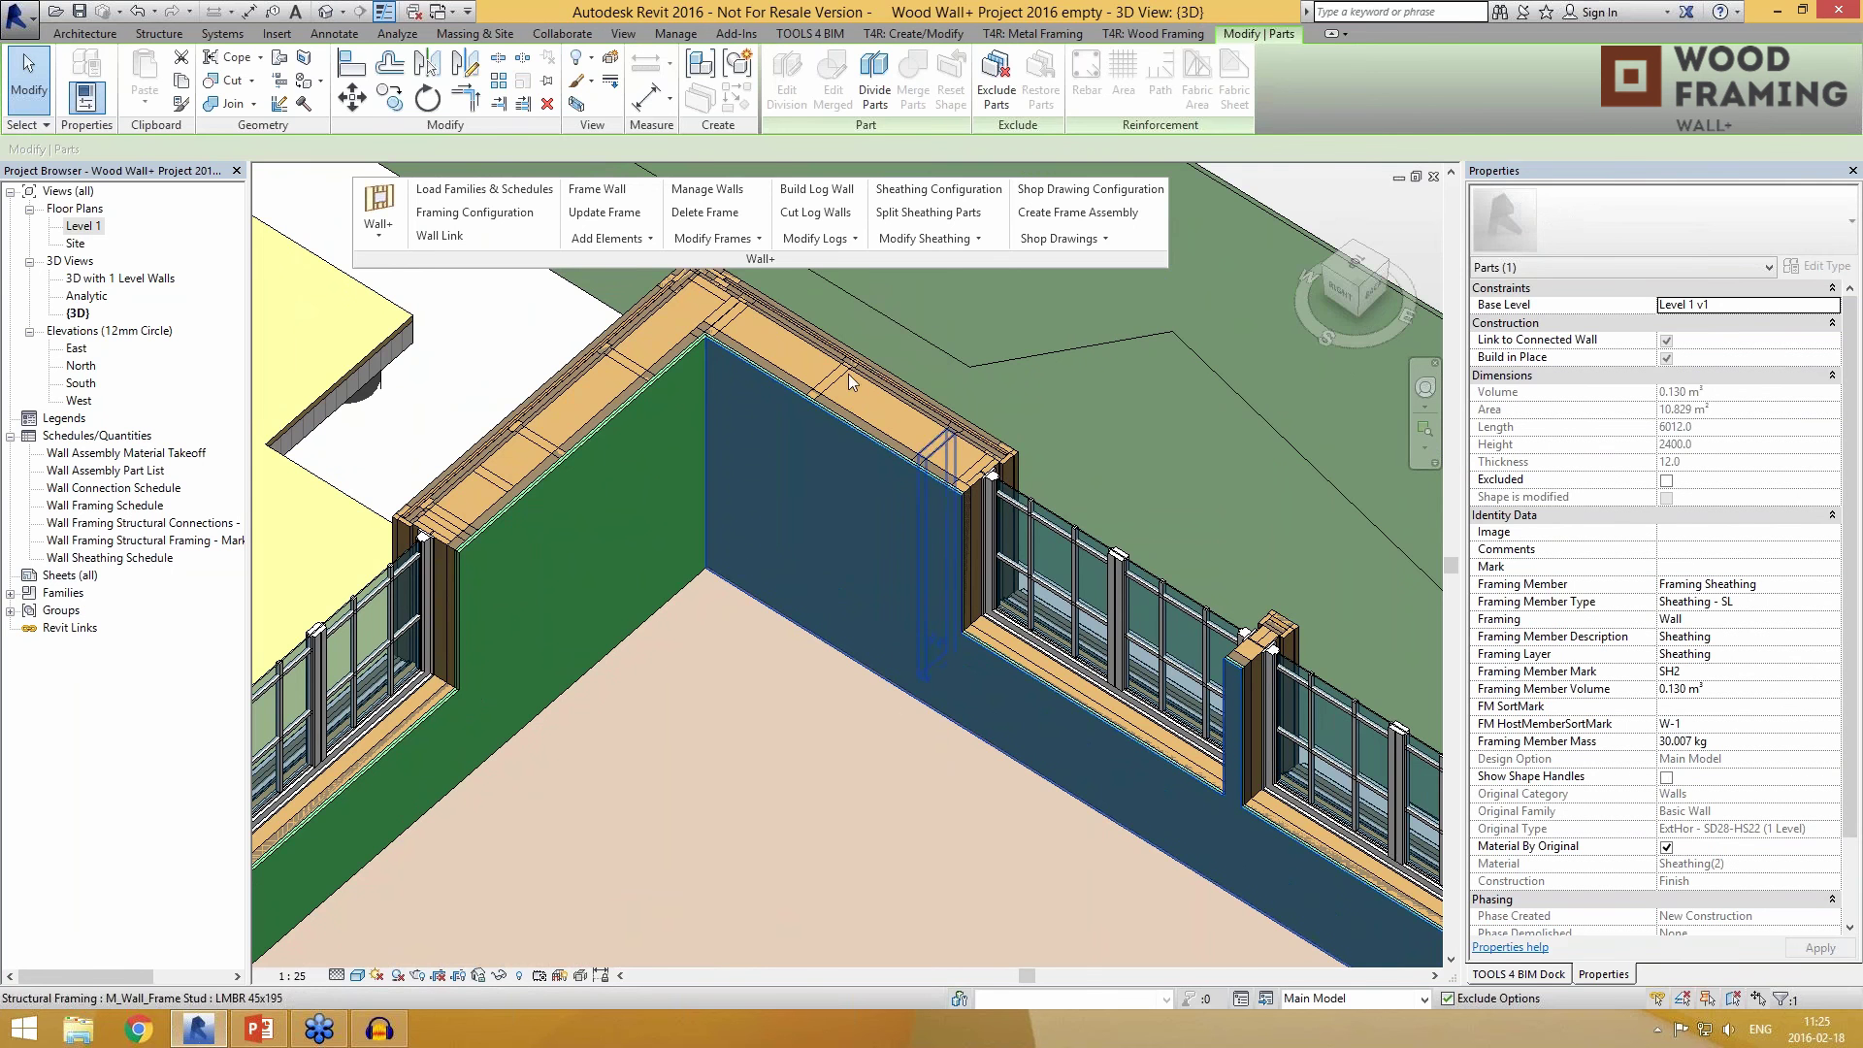
scroll(786, 491, "up", 5)
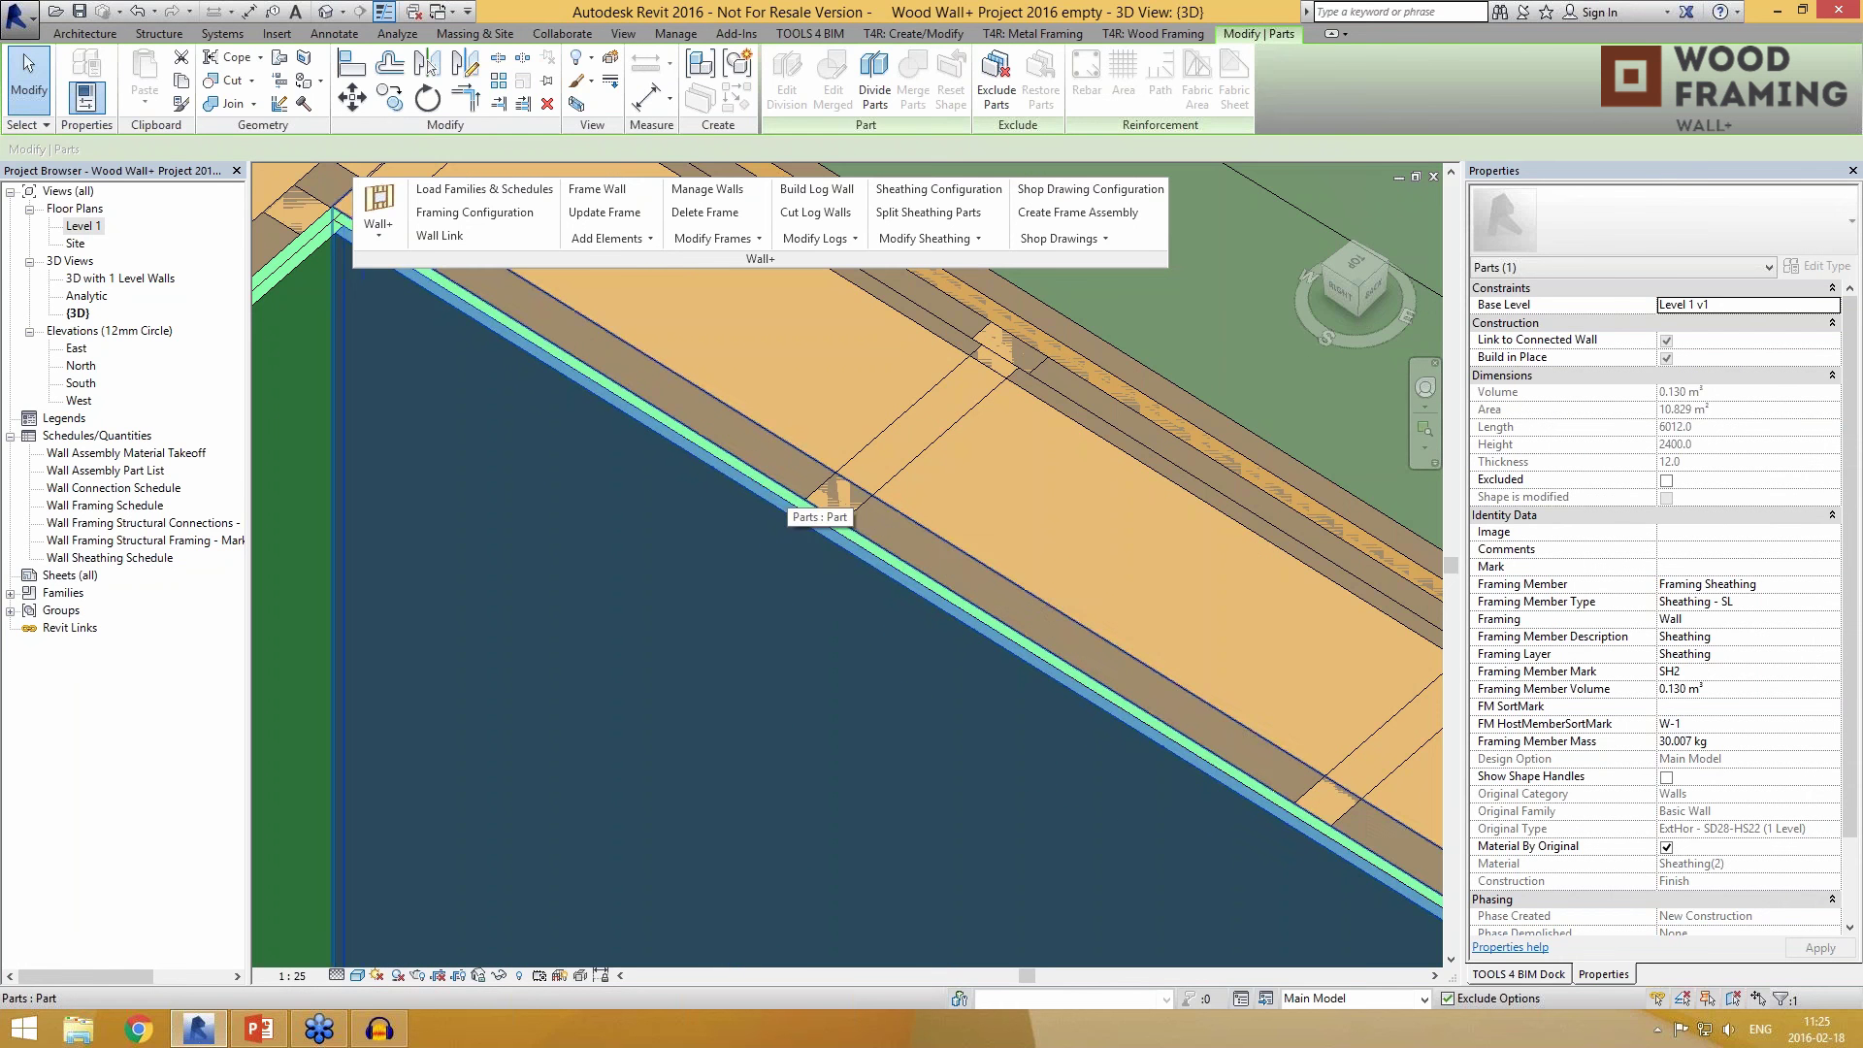
key("Escape")
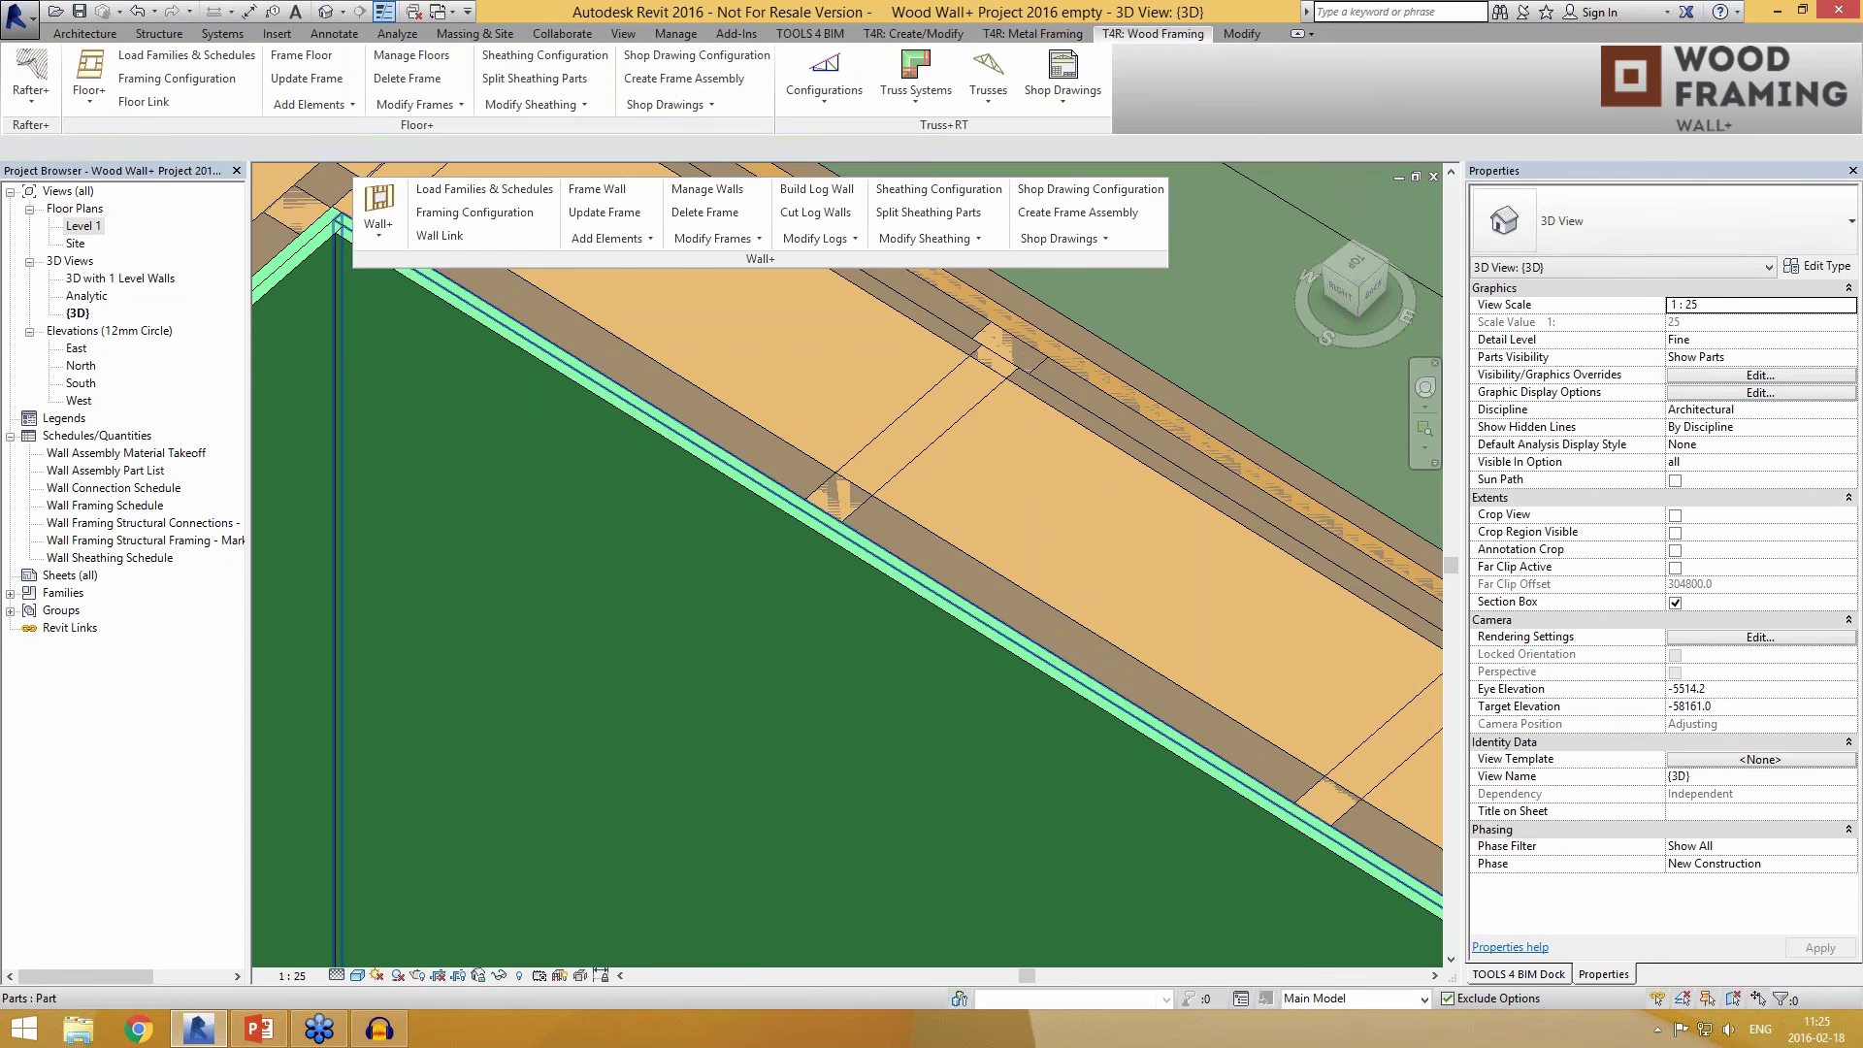
left_click(790, 493)
scroll(1280, 537, "down", 3)
scroll(1218, 551, "down", 2)
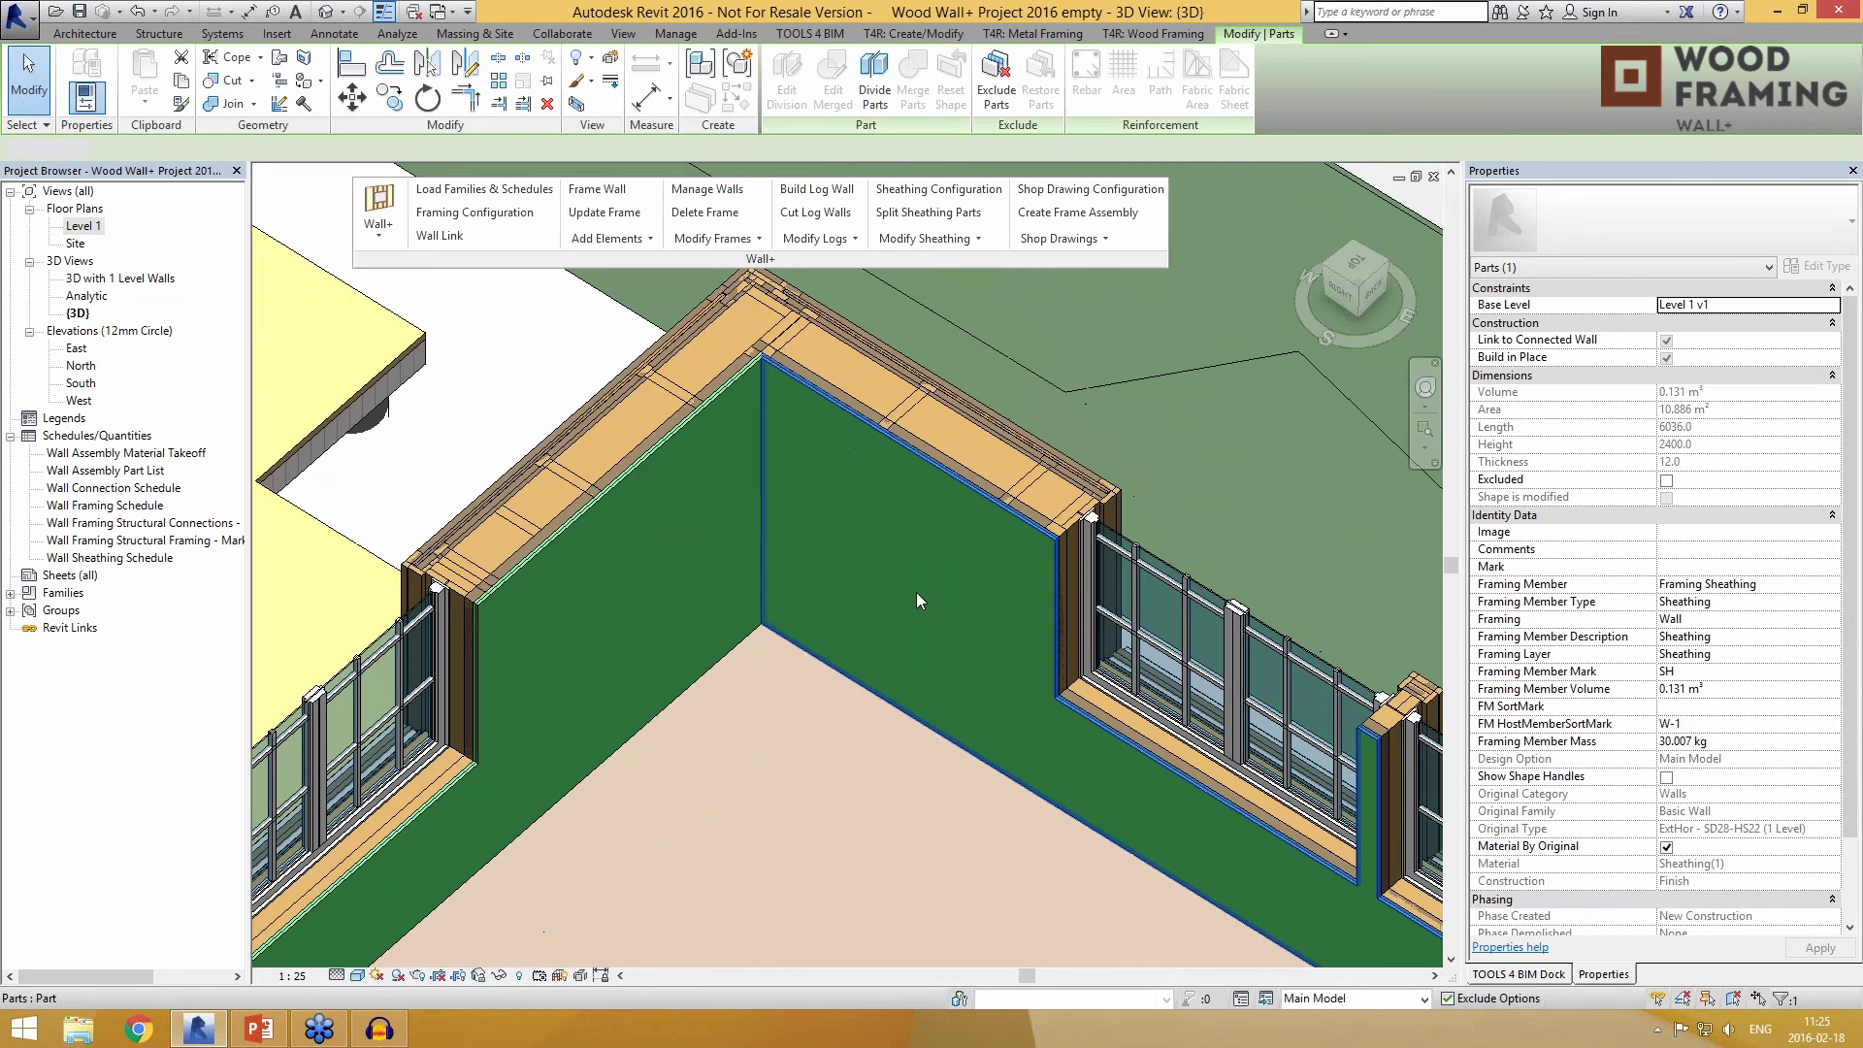
Step: Split the sheathing parts of the lawn-side exterior wall into individual sheets
key("Escape")
scroll(674, 367, "down", 2)
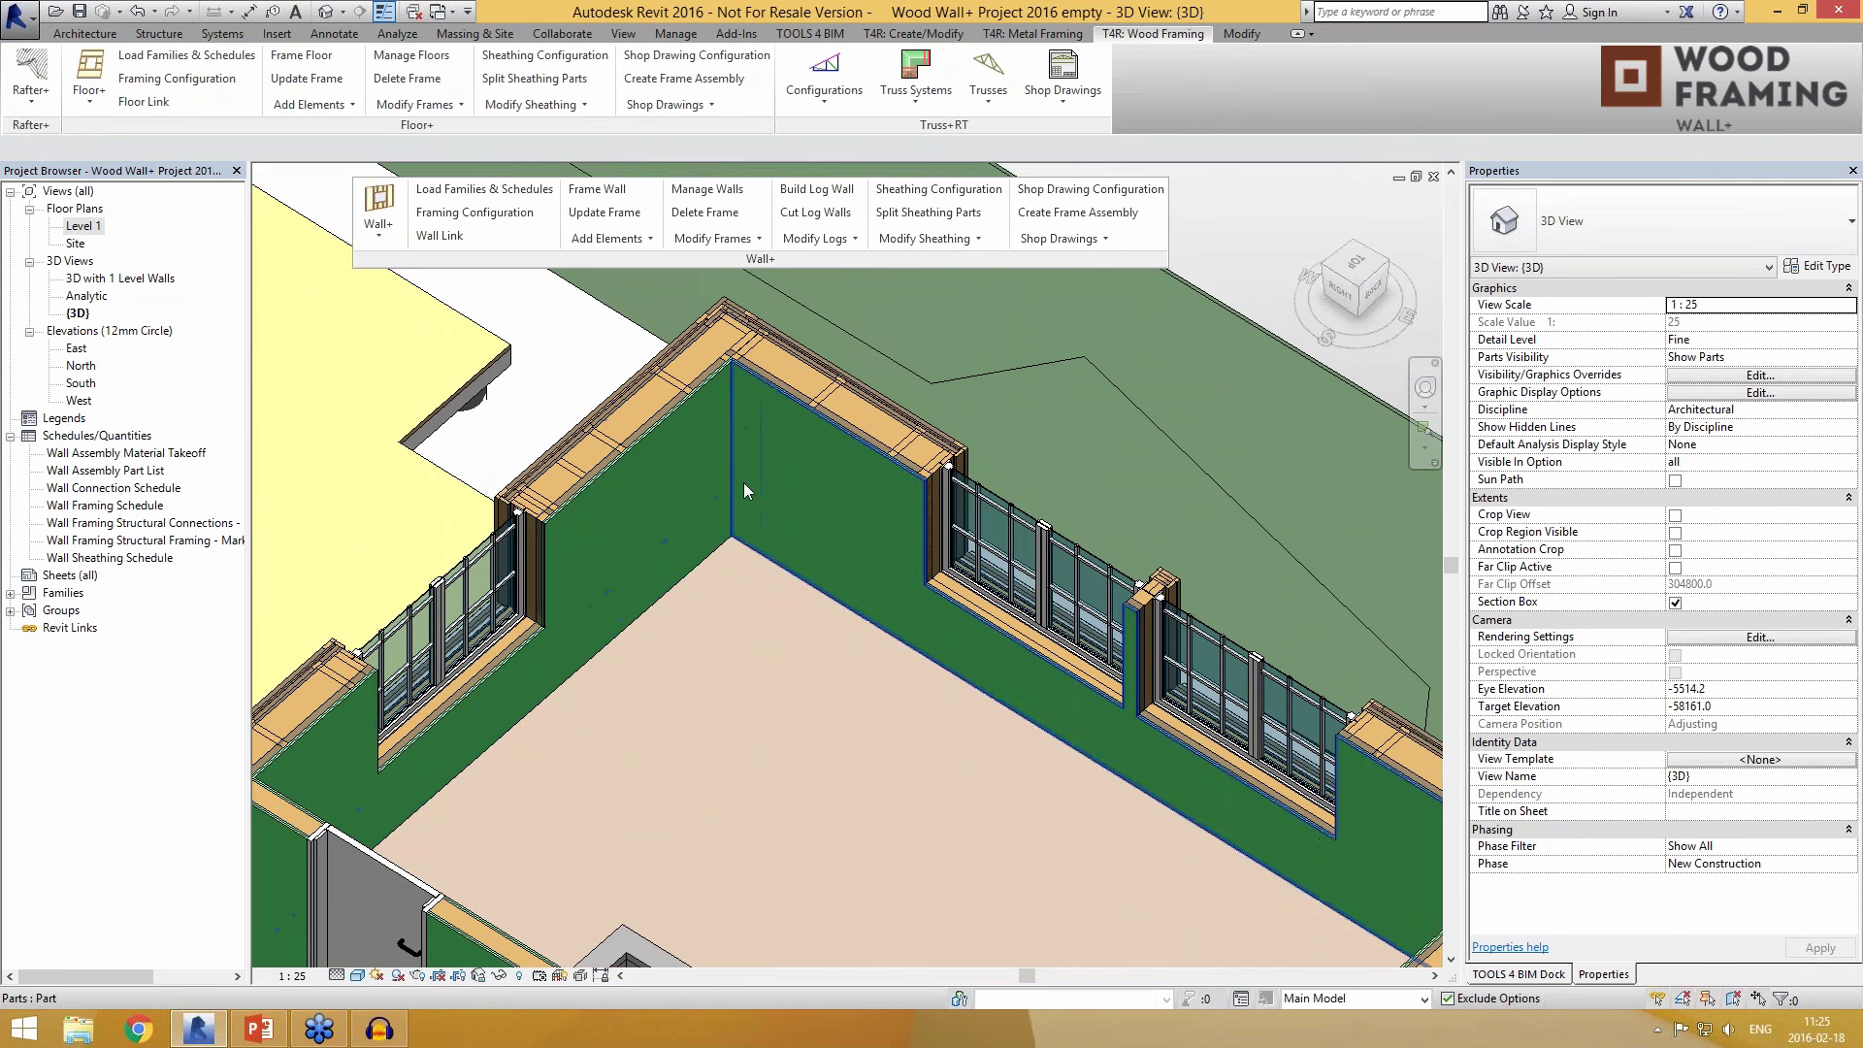
left_click(911, 213)
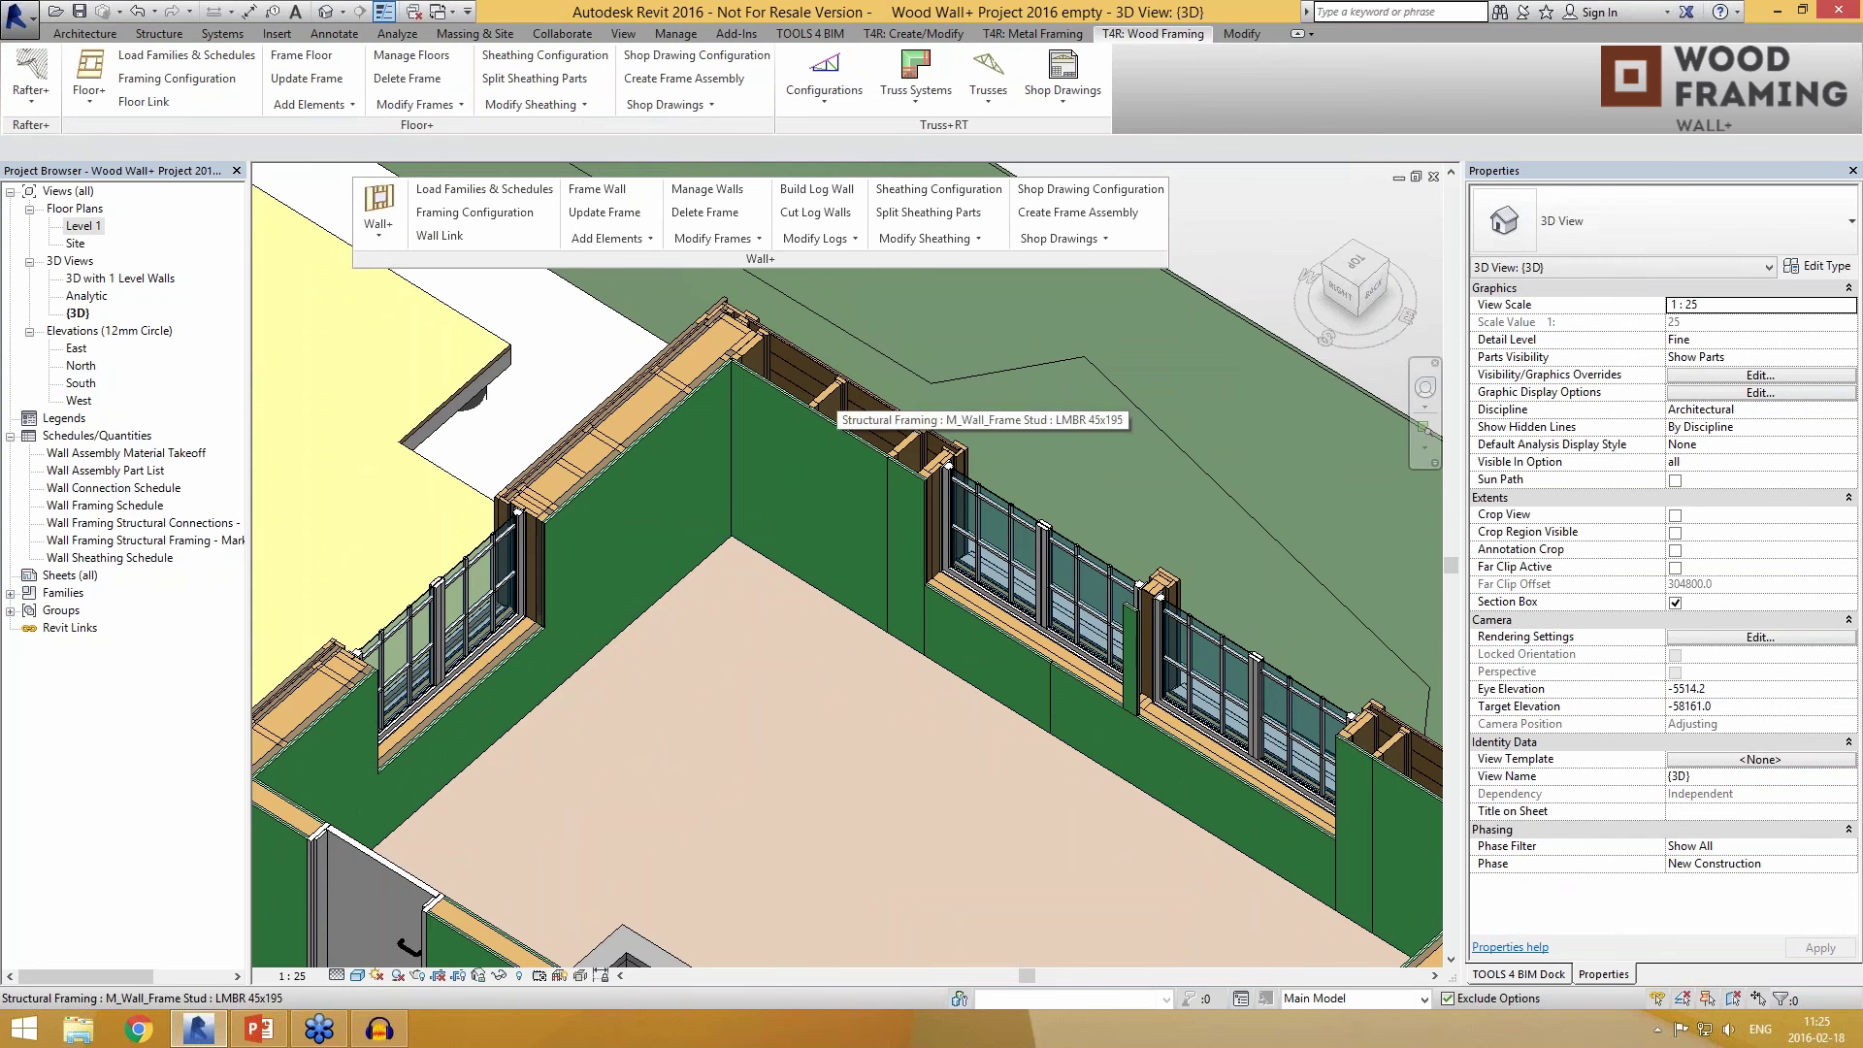
Step: Inspect the second-layer sheathing sheets between the corner and the first window, including their length and Build in Place property
scroll(856, 409, "up", 3)
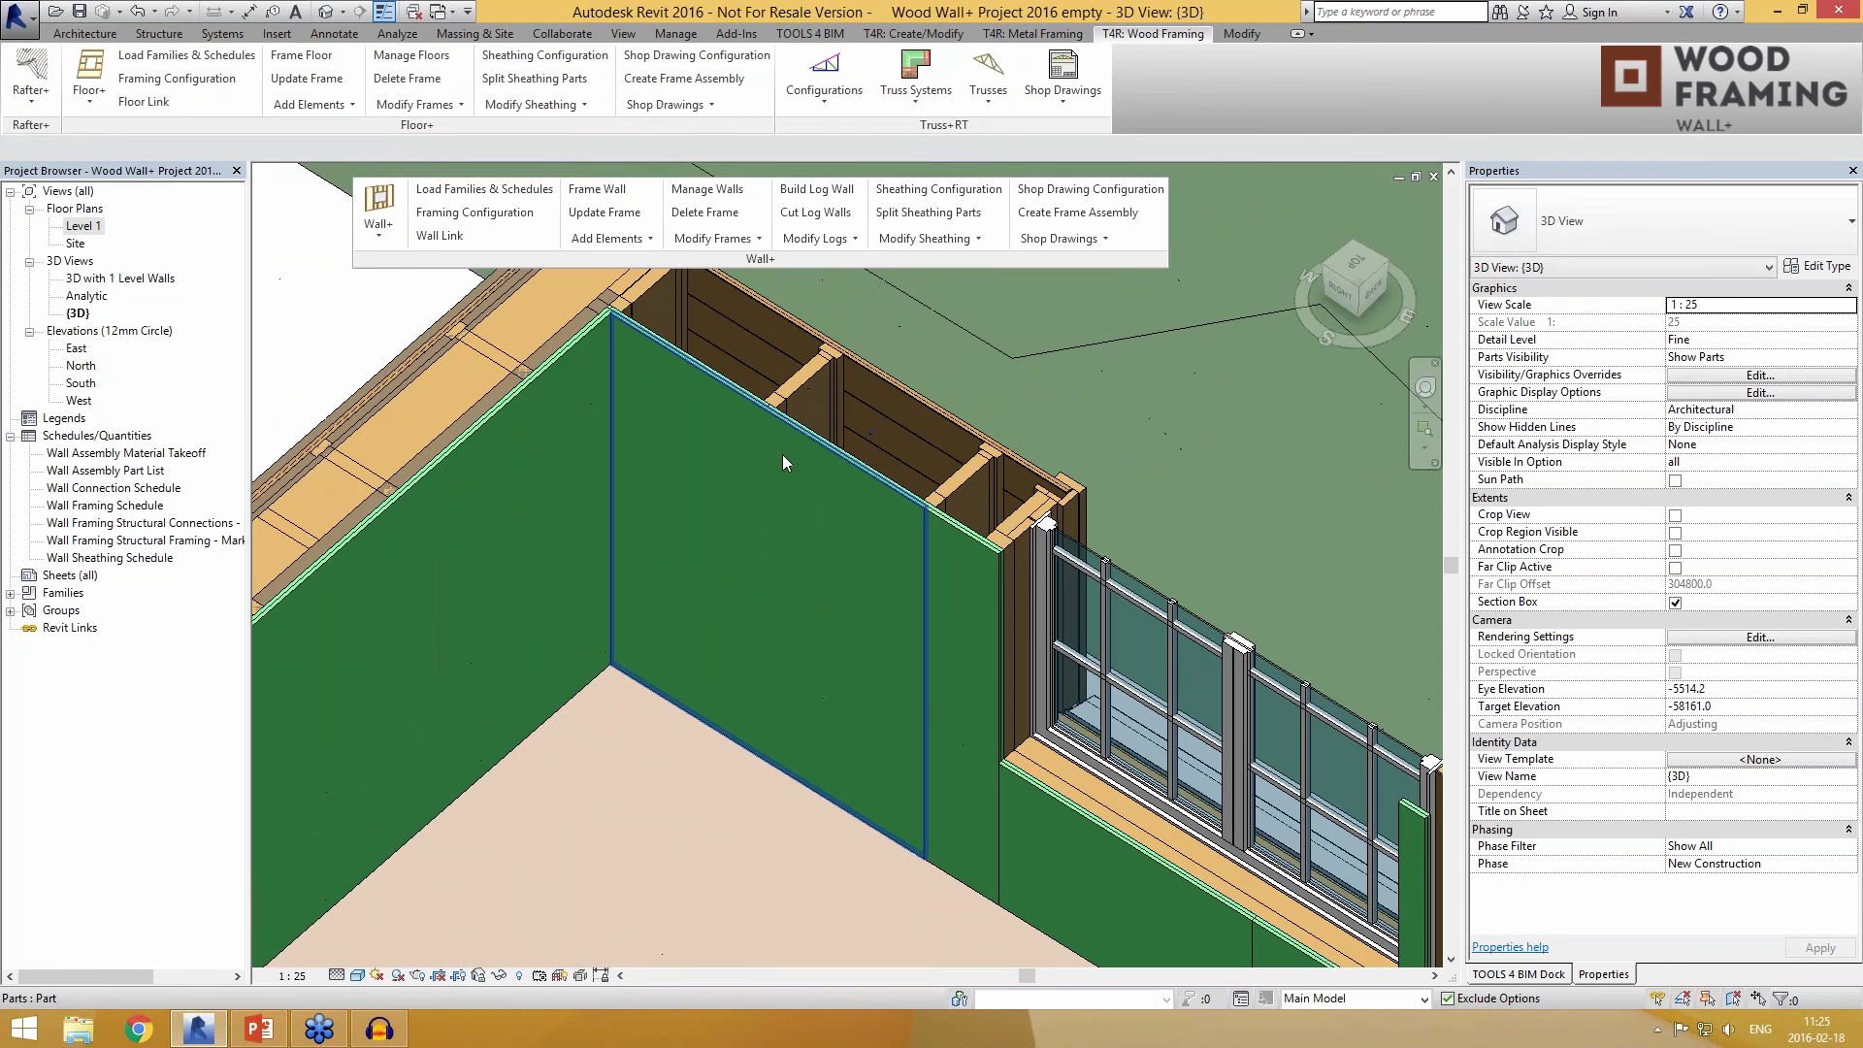
left_click(775, 472)
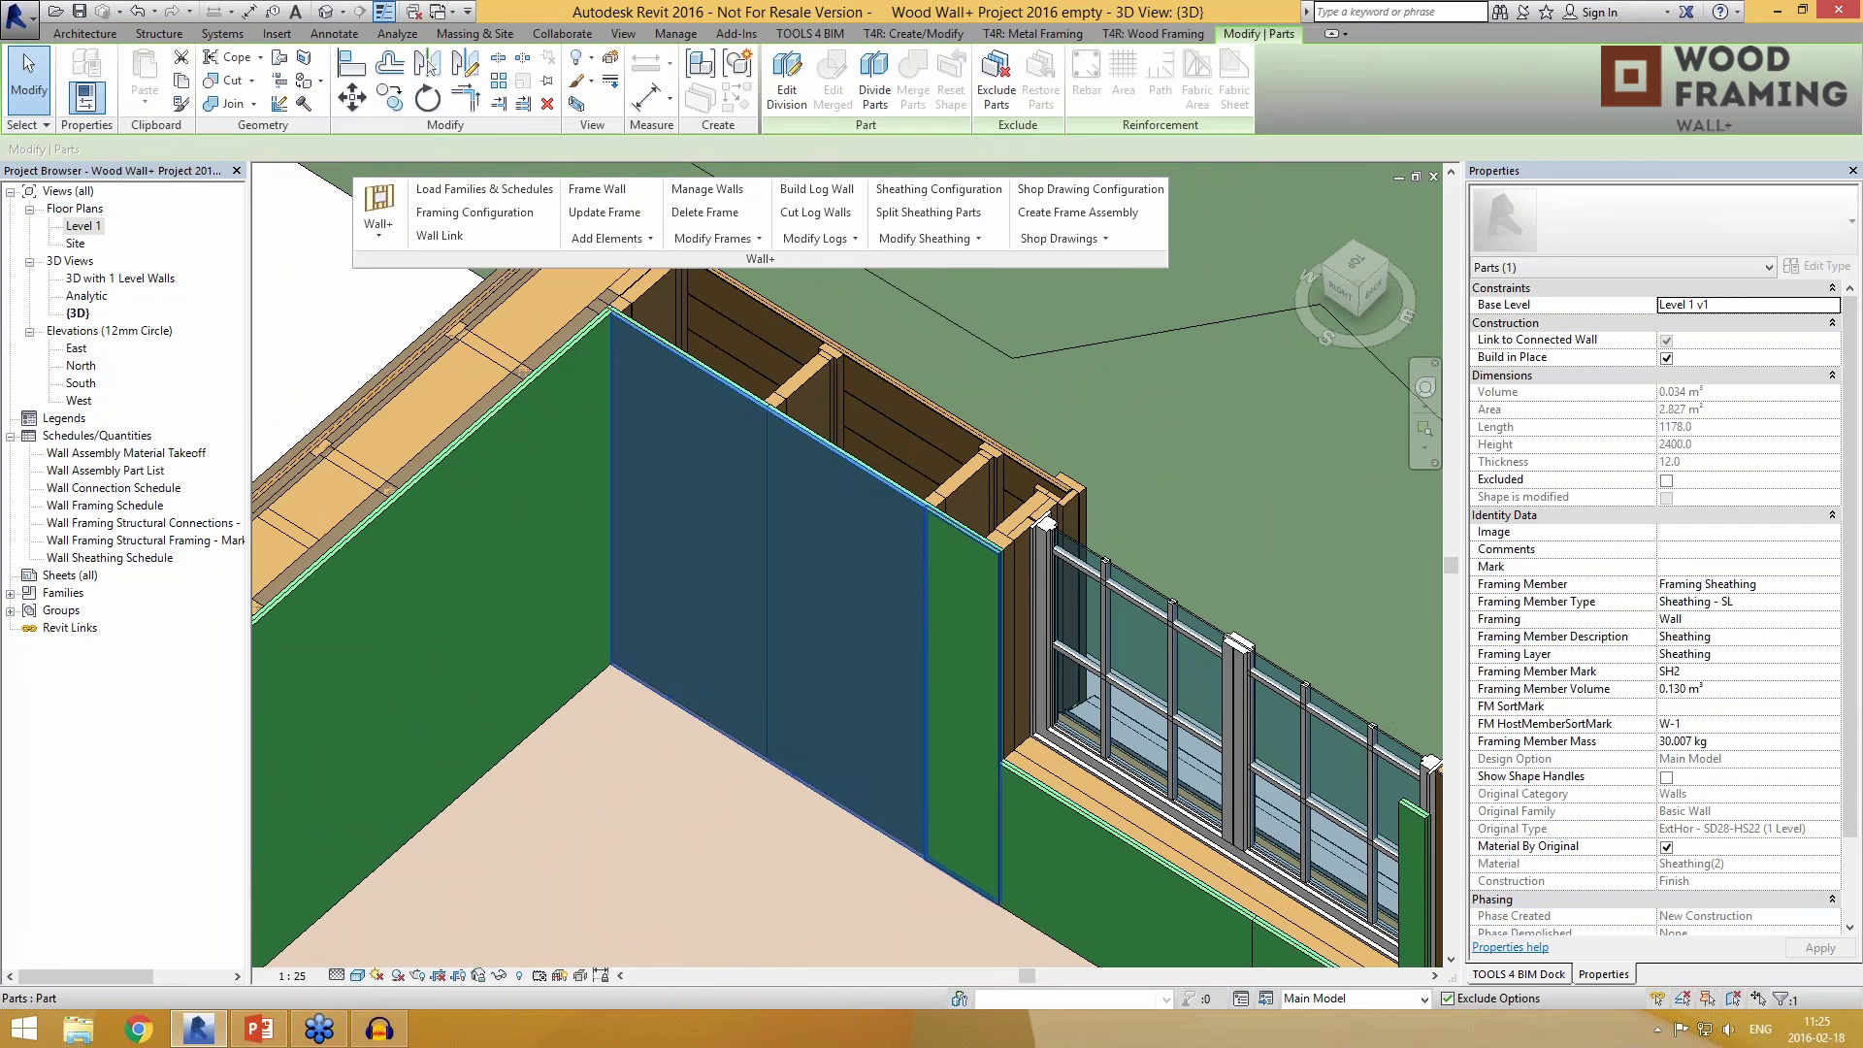
middle_click_drag(942, 572, 951, 656, "shift")
left_click(949, 648)
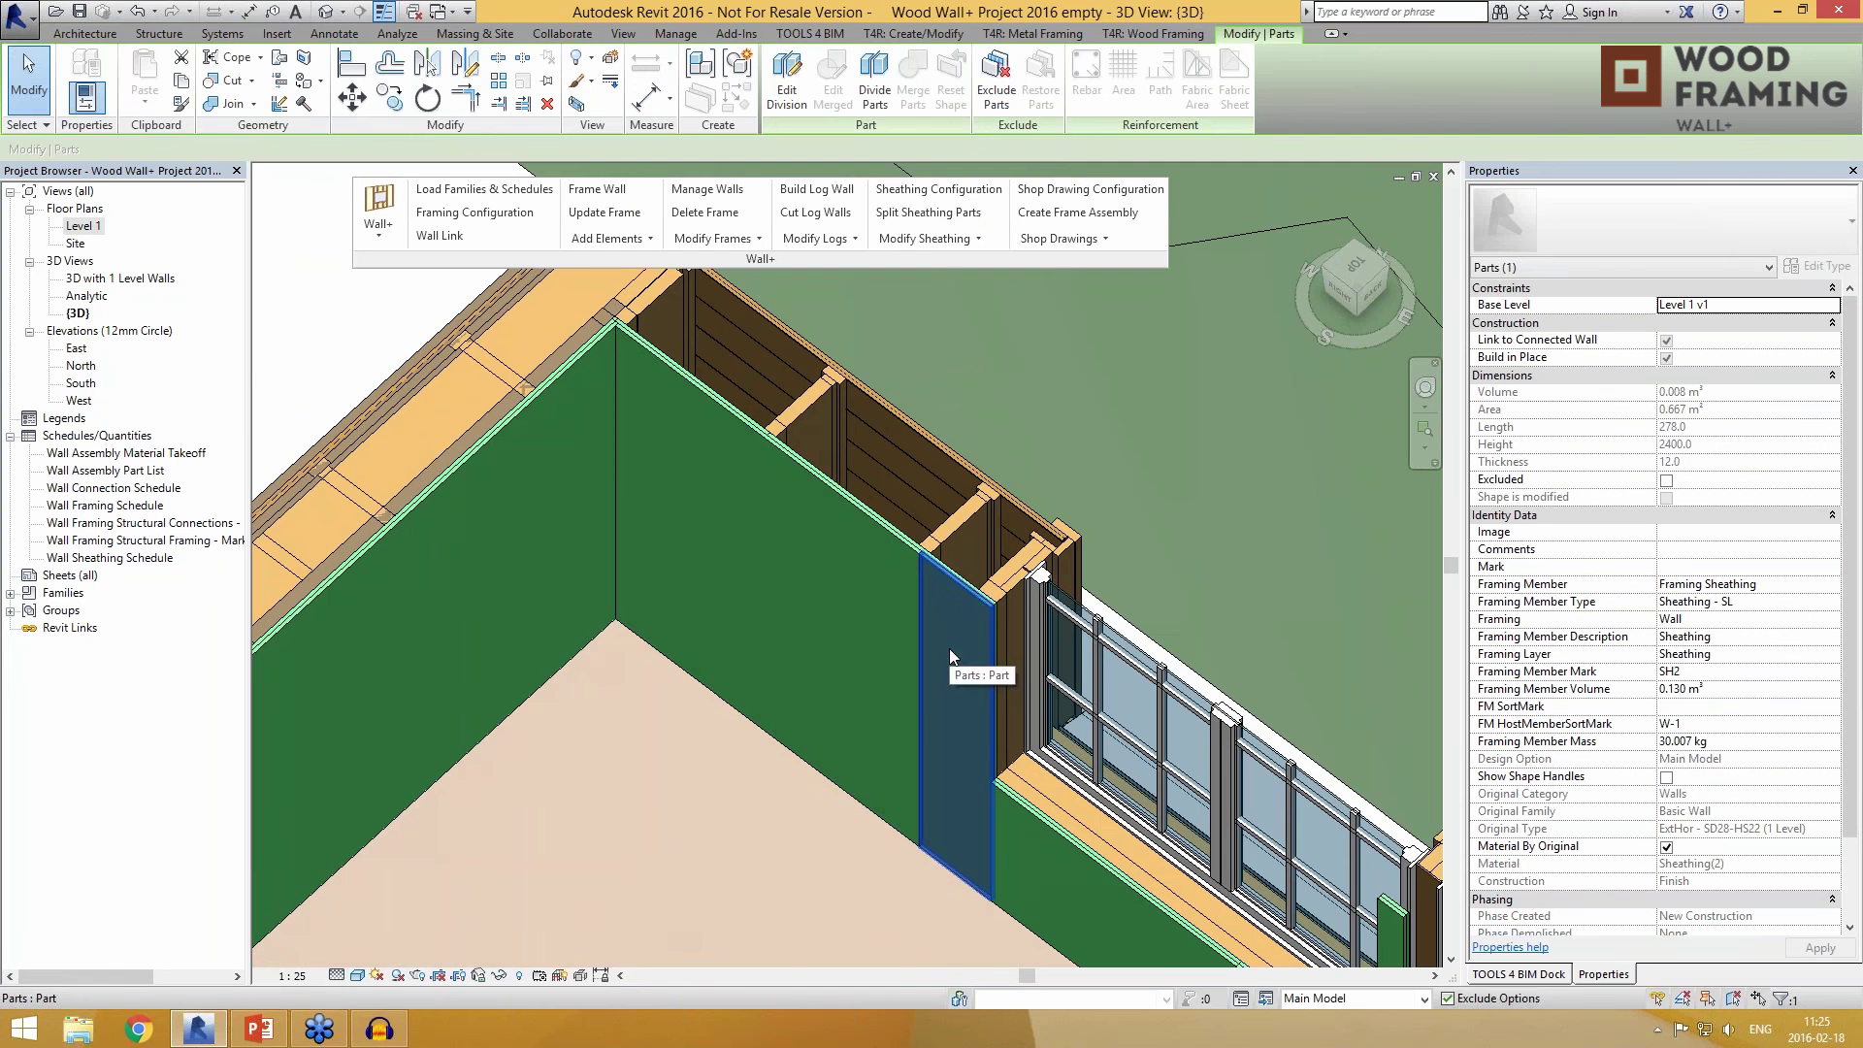
left_click(734, 538)
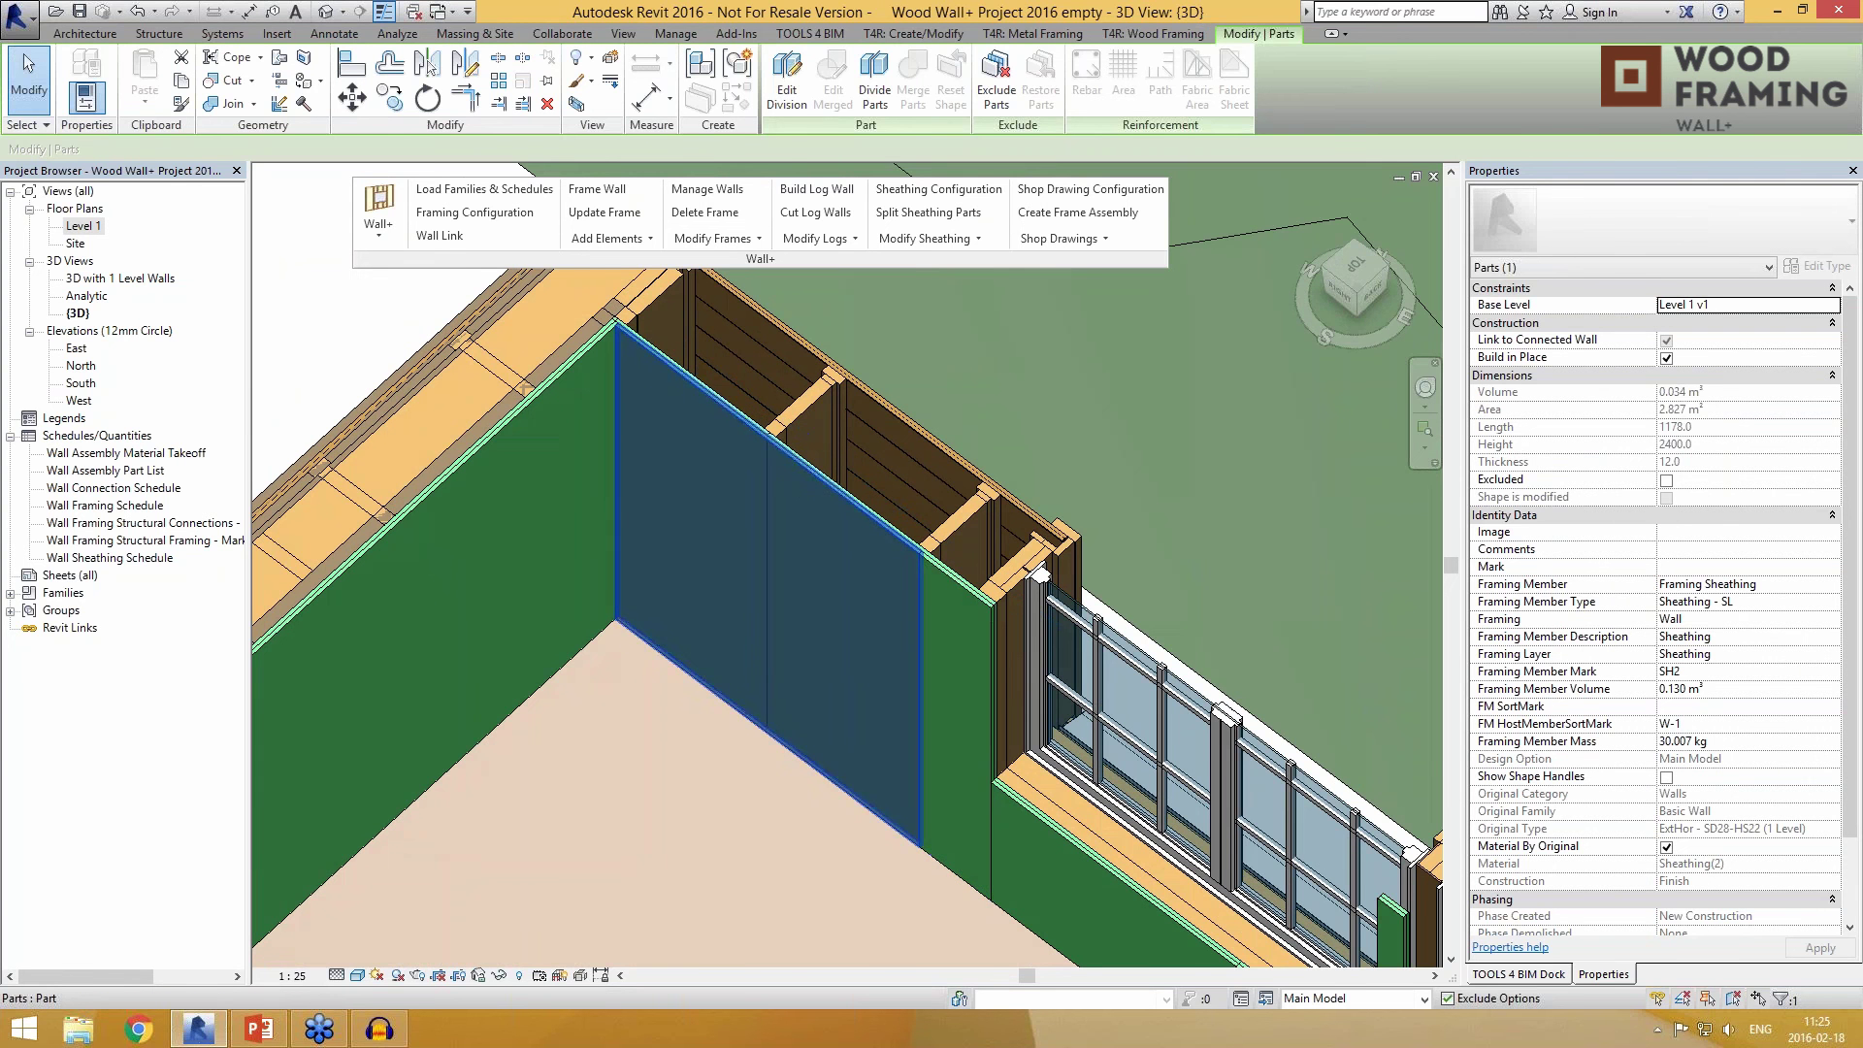
scroll(677, 345, "up", 2)
middle_click_drag(677, 347, 687, 390, "shift")
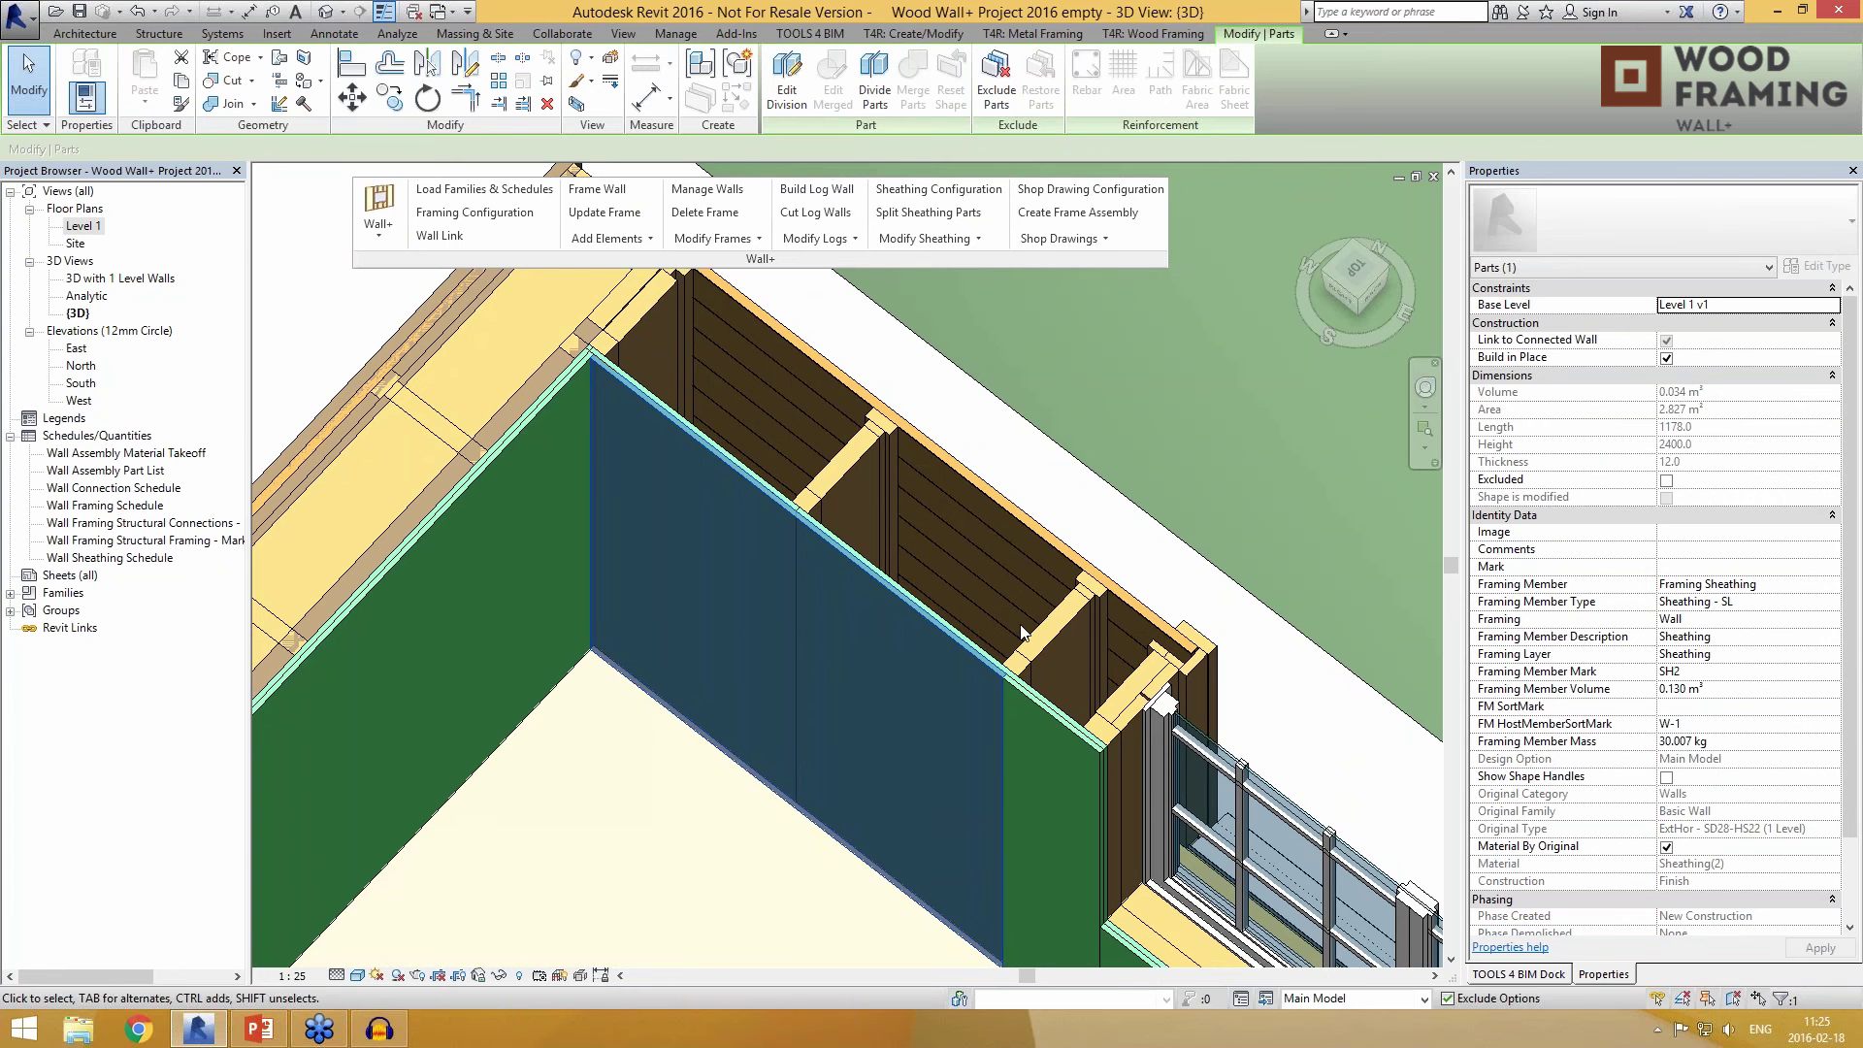
Step: Inspect the first-layer sheathing sheet next to the corner, including its length and Build in Place property
key("Escape")
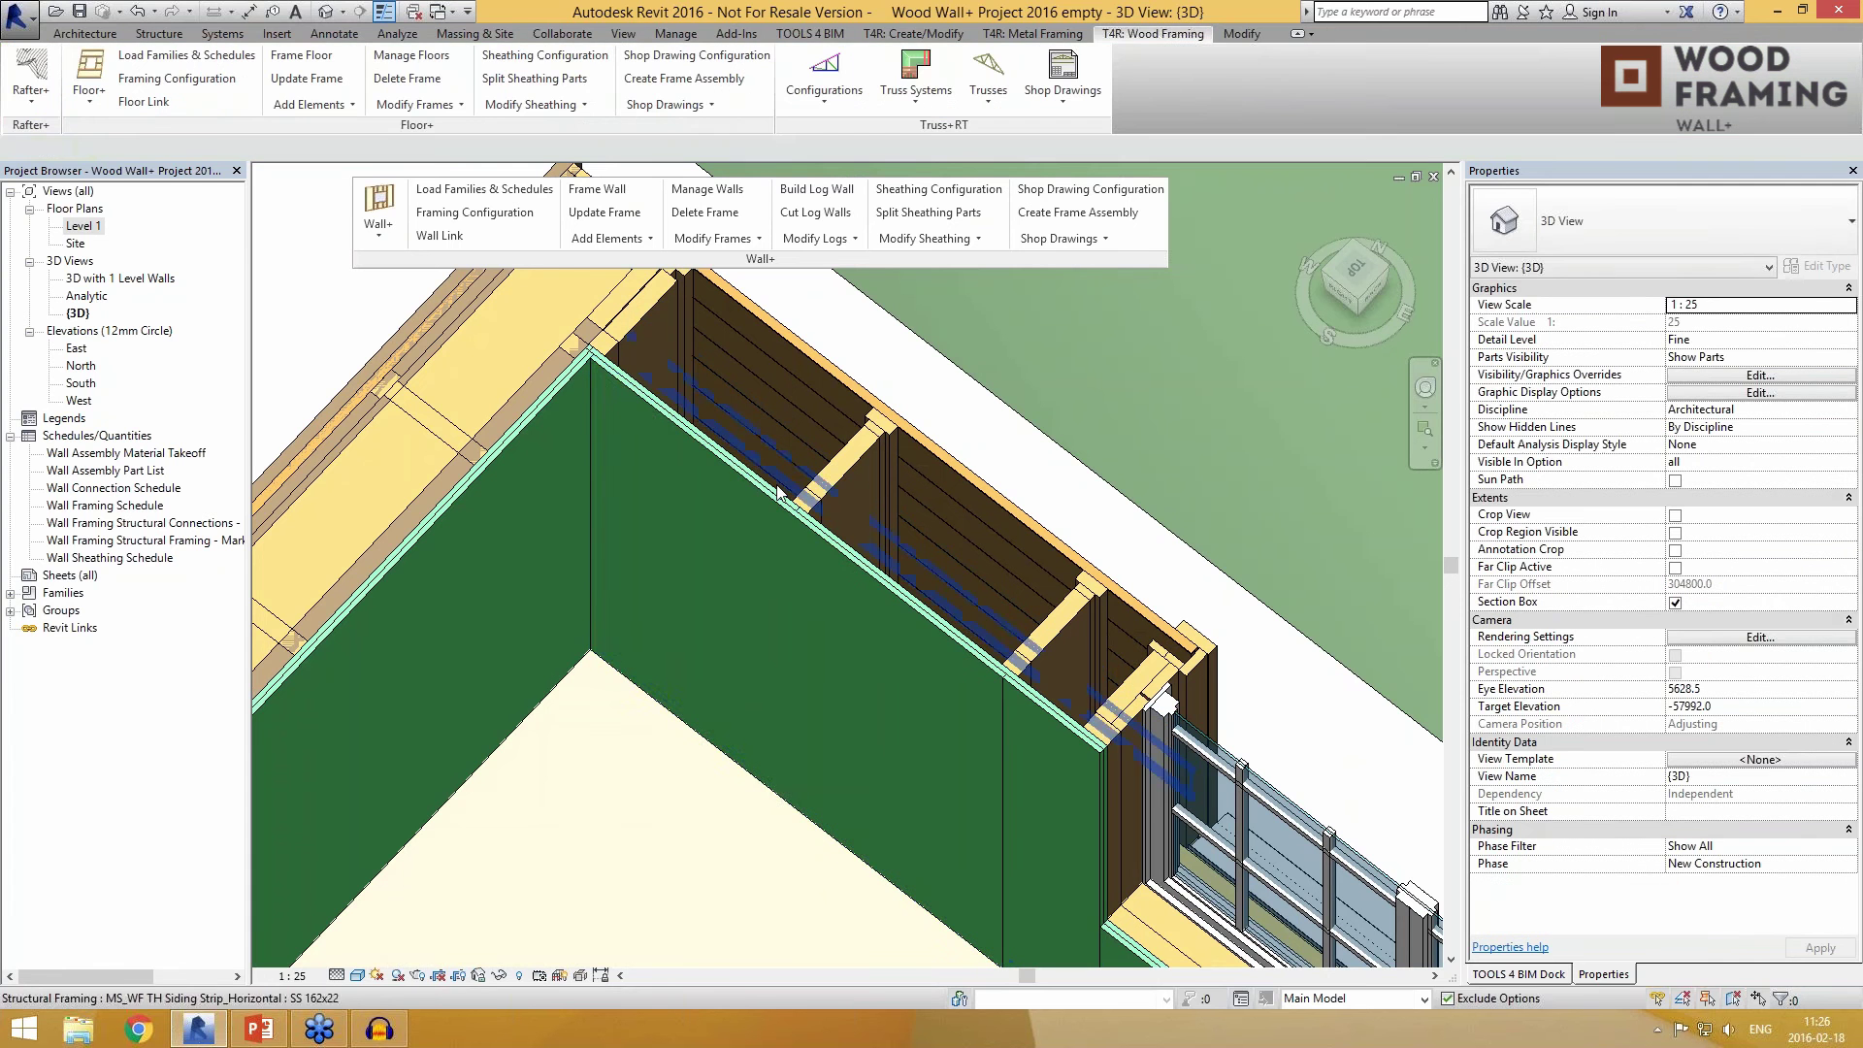
left_click(777, 492)
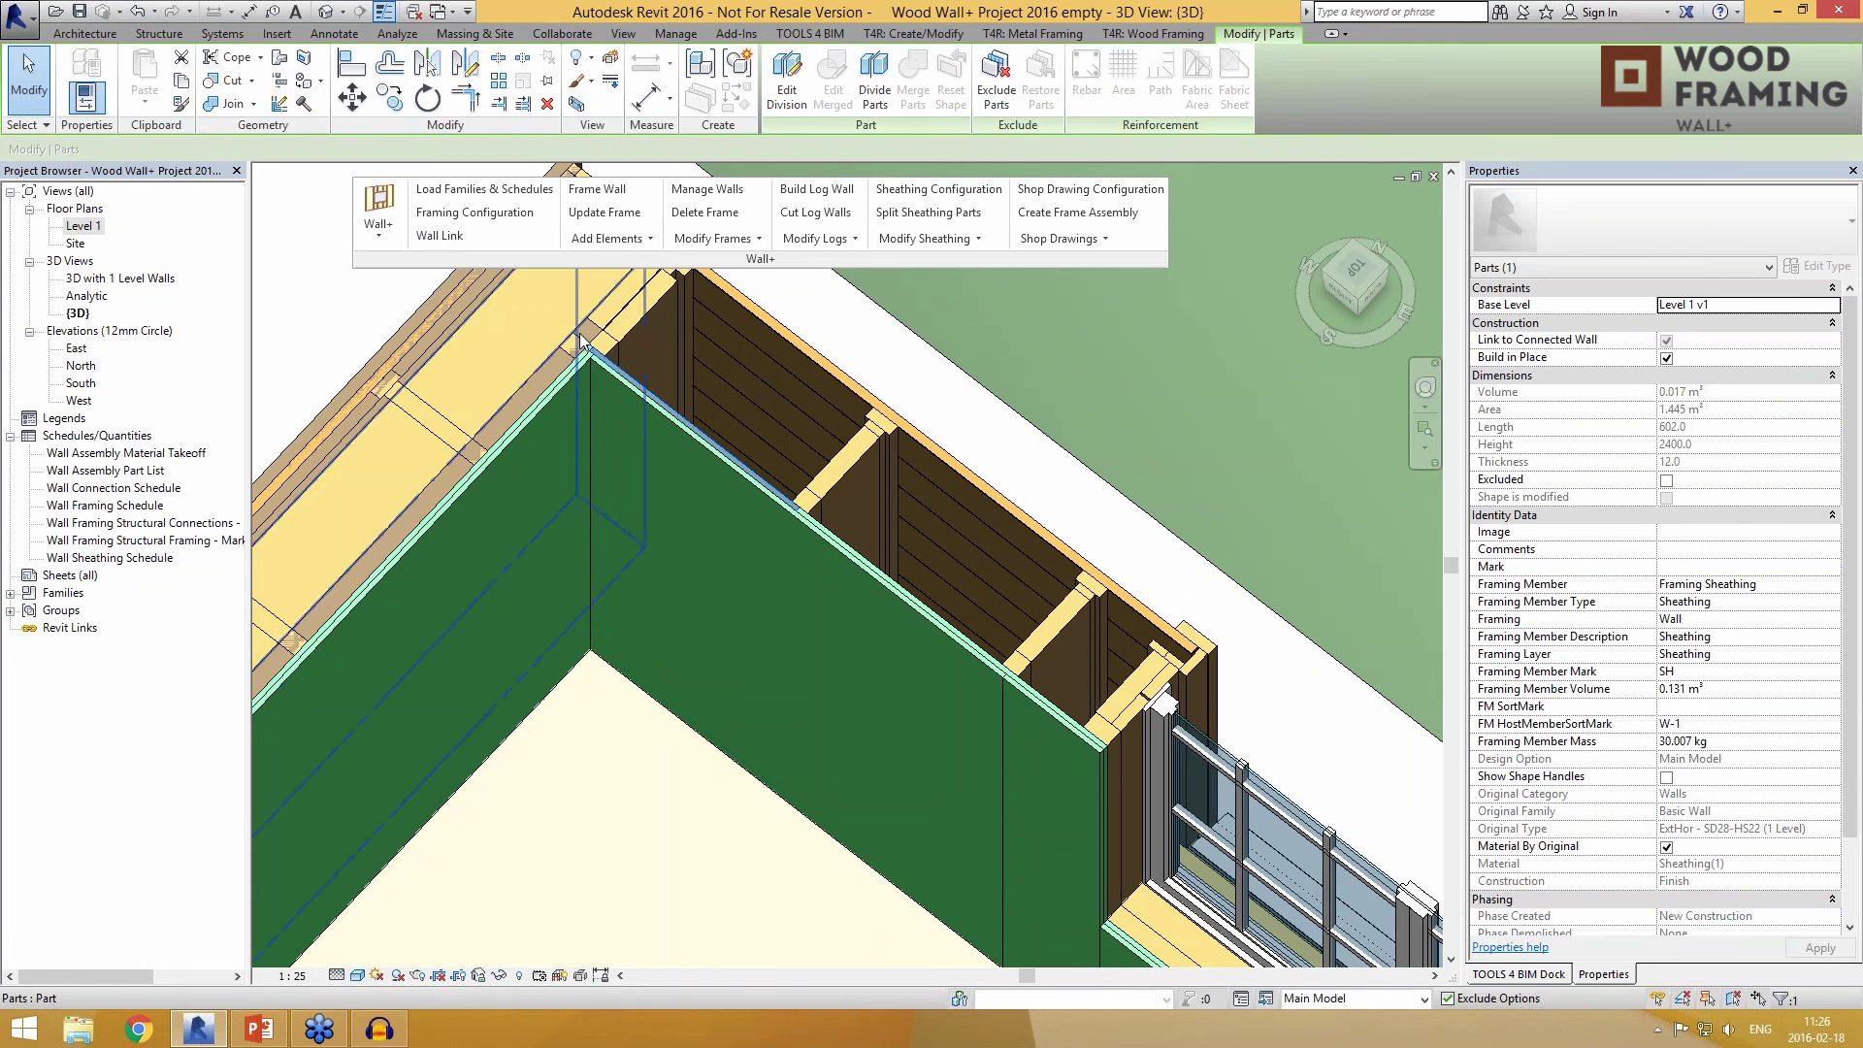
scroll(834, 527, "up", 4)
scroll(835, 526, "down", 2)
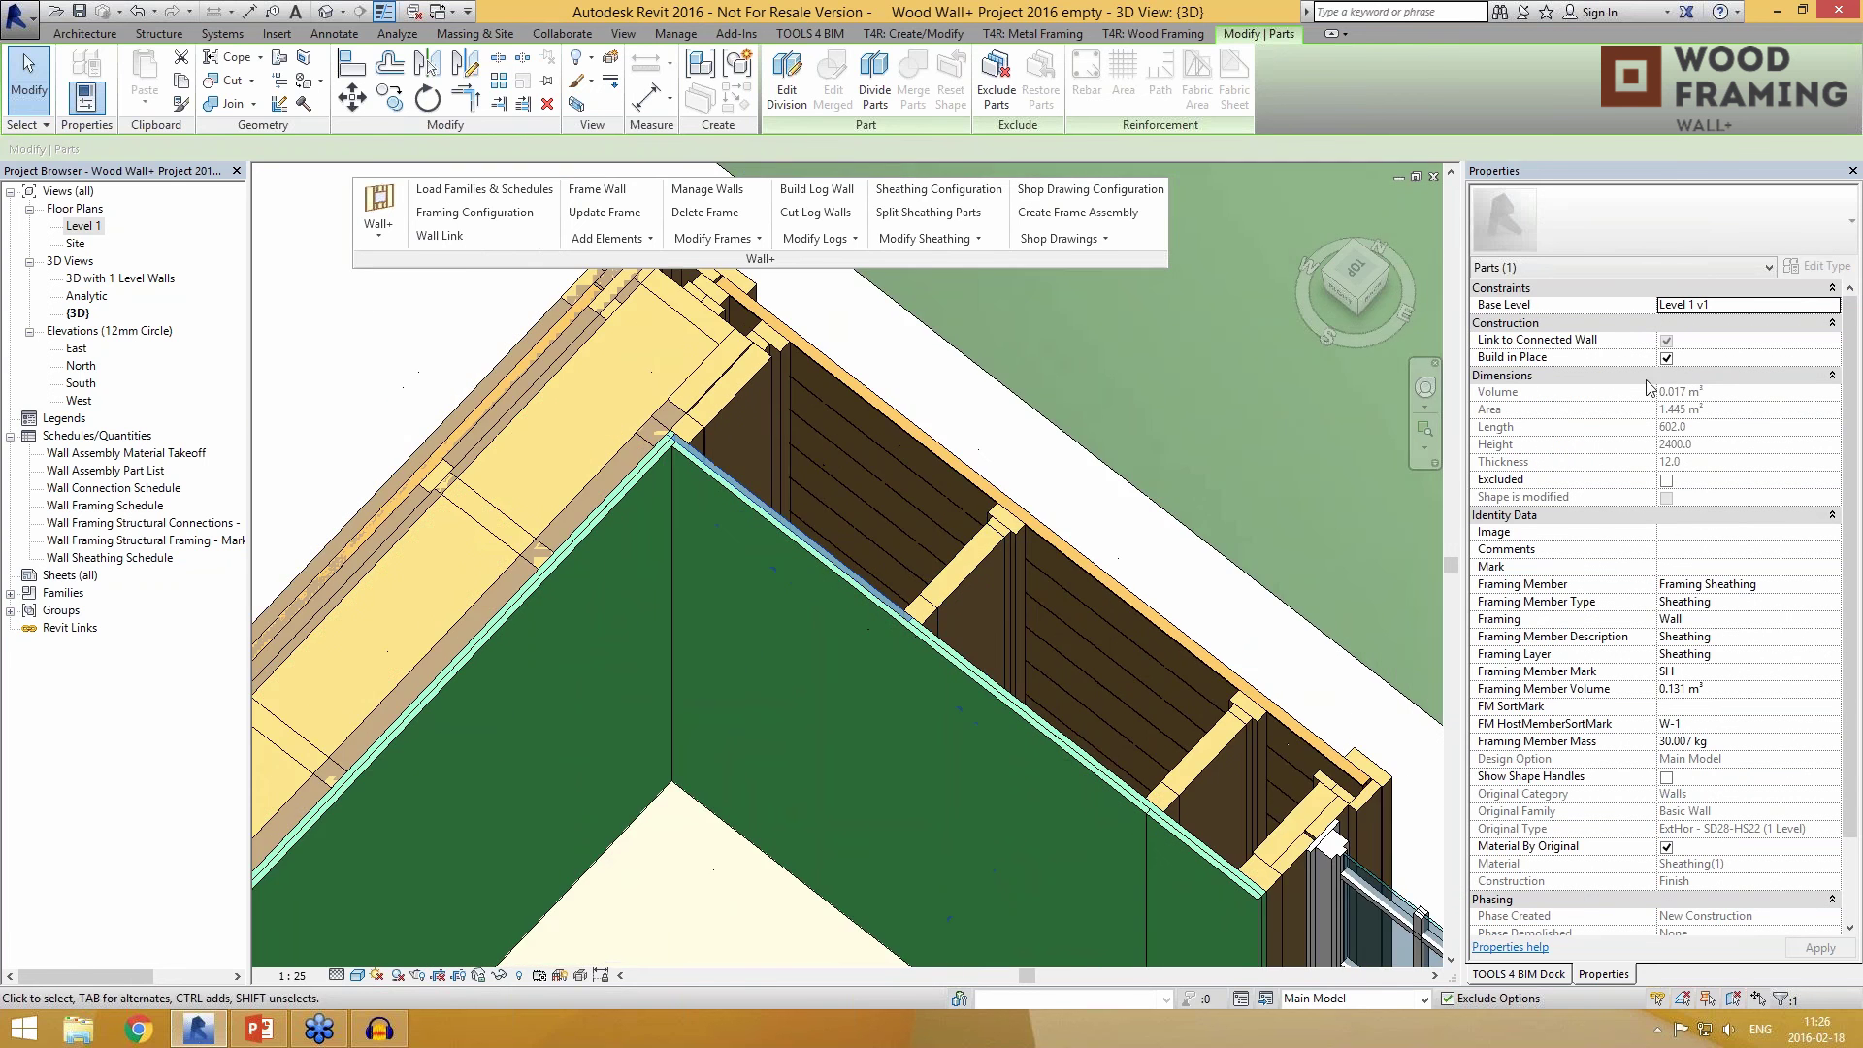
Step: Split the sheathing of the walls around the room's inner corner into separate panels
scroll(824, 545, "down", 2)
middle_click_drag(844, 632, 1033, 433, "shift")
scroll(1032, 432, "down", 2)
key("Escape")
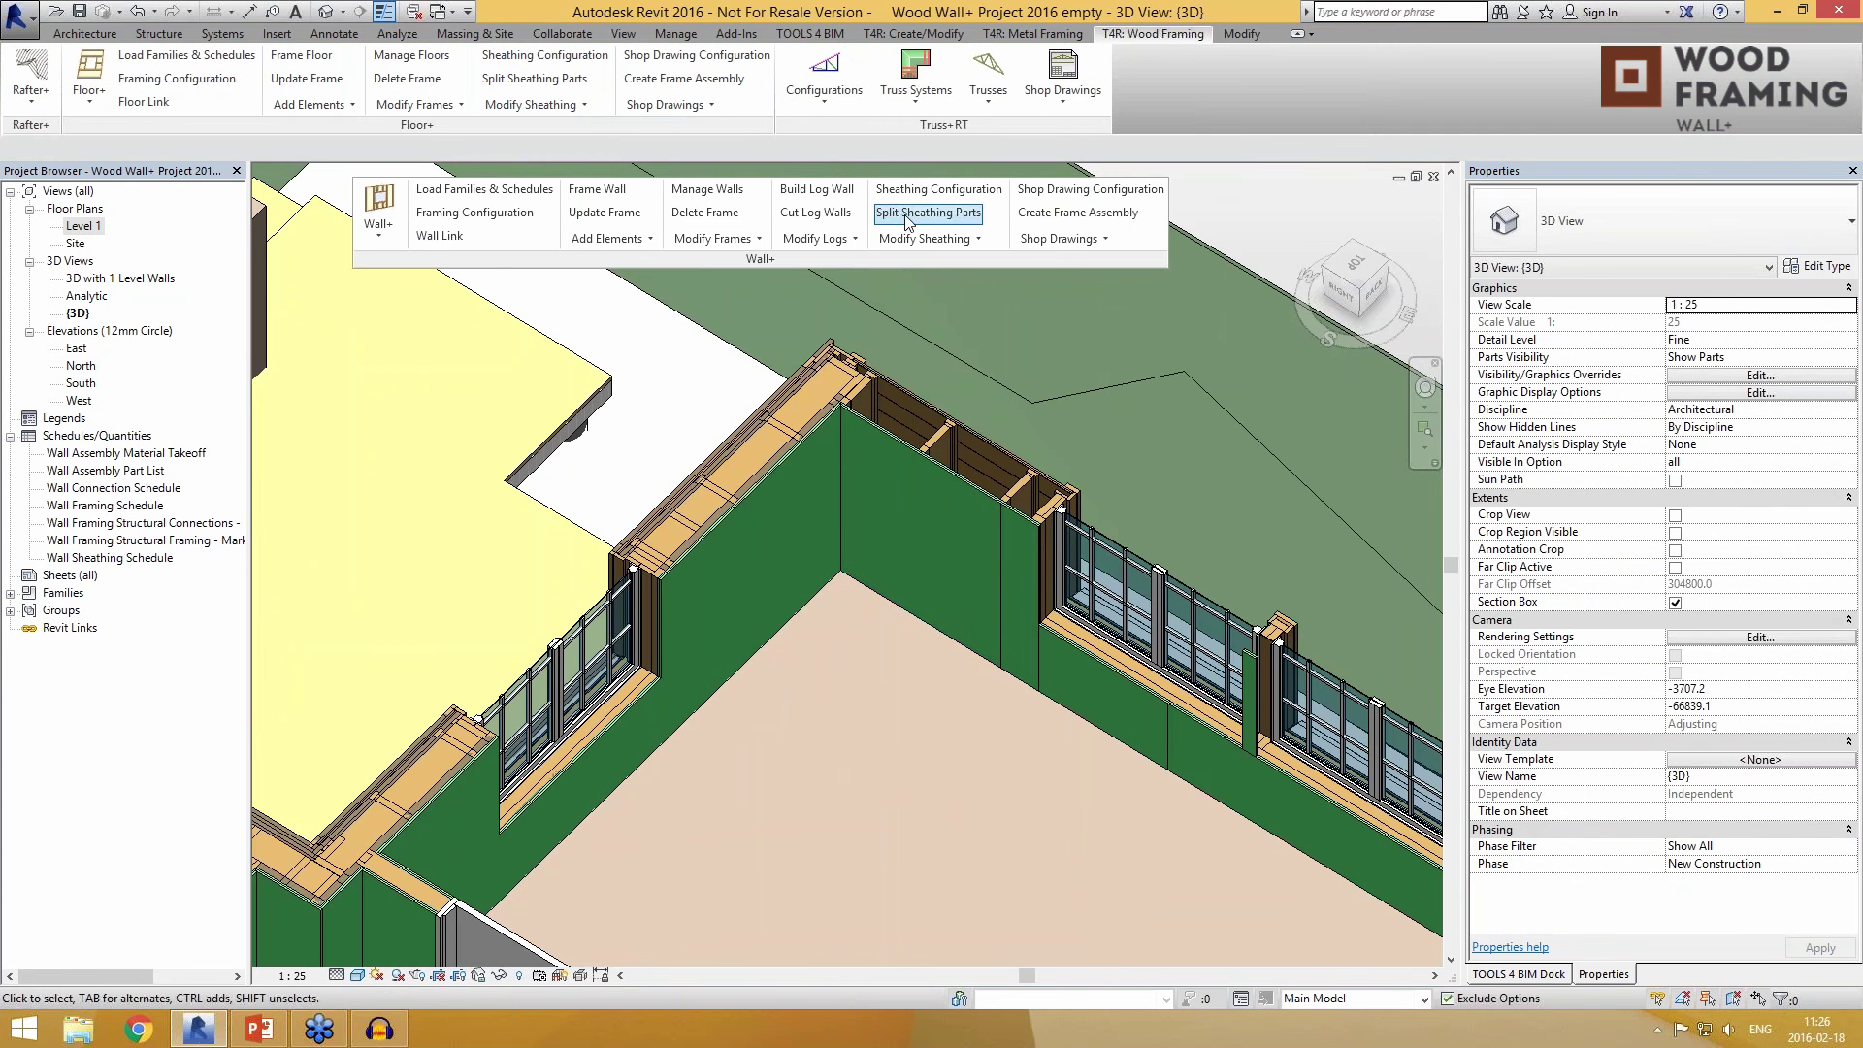
left_click(894, 234)
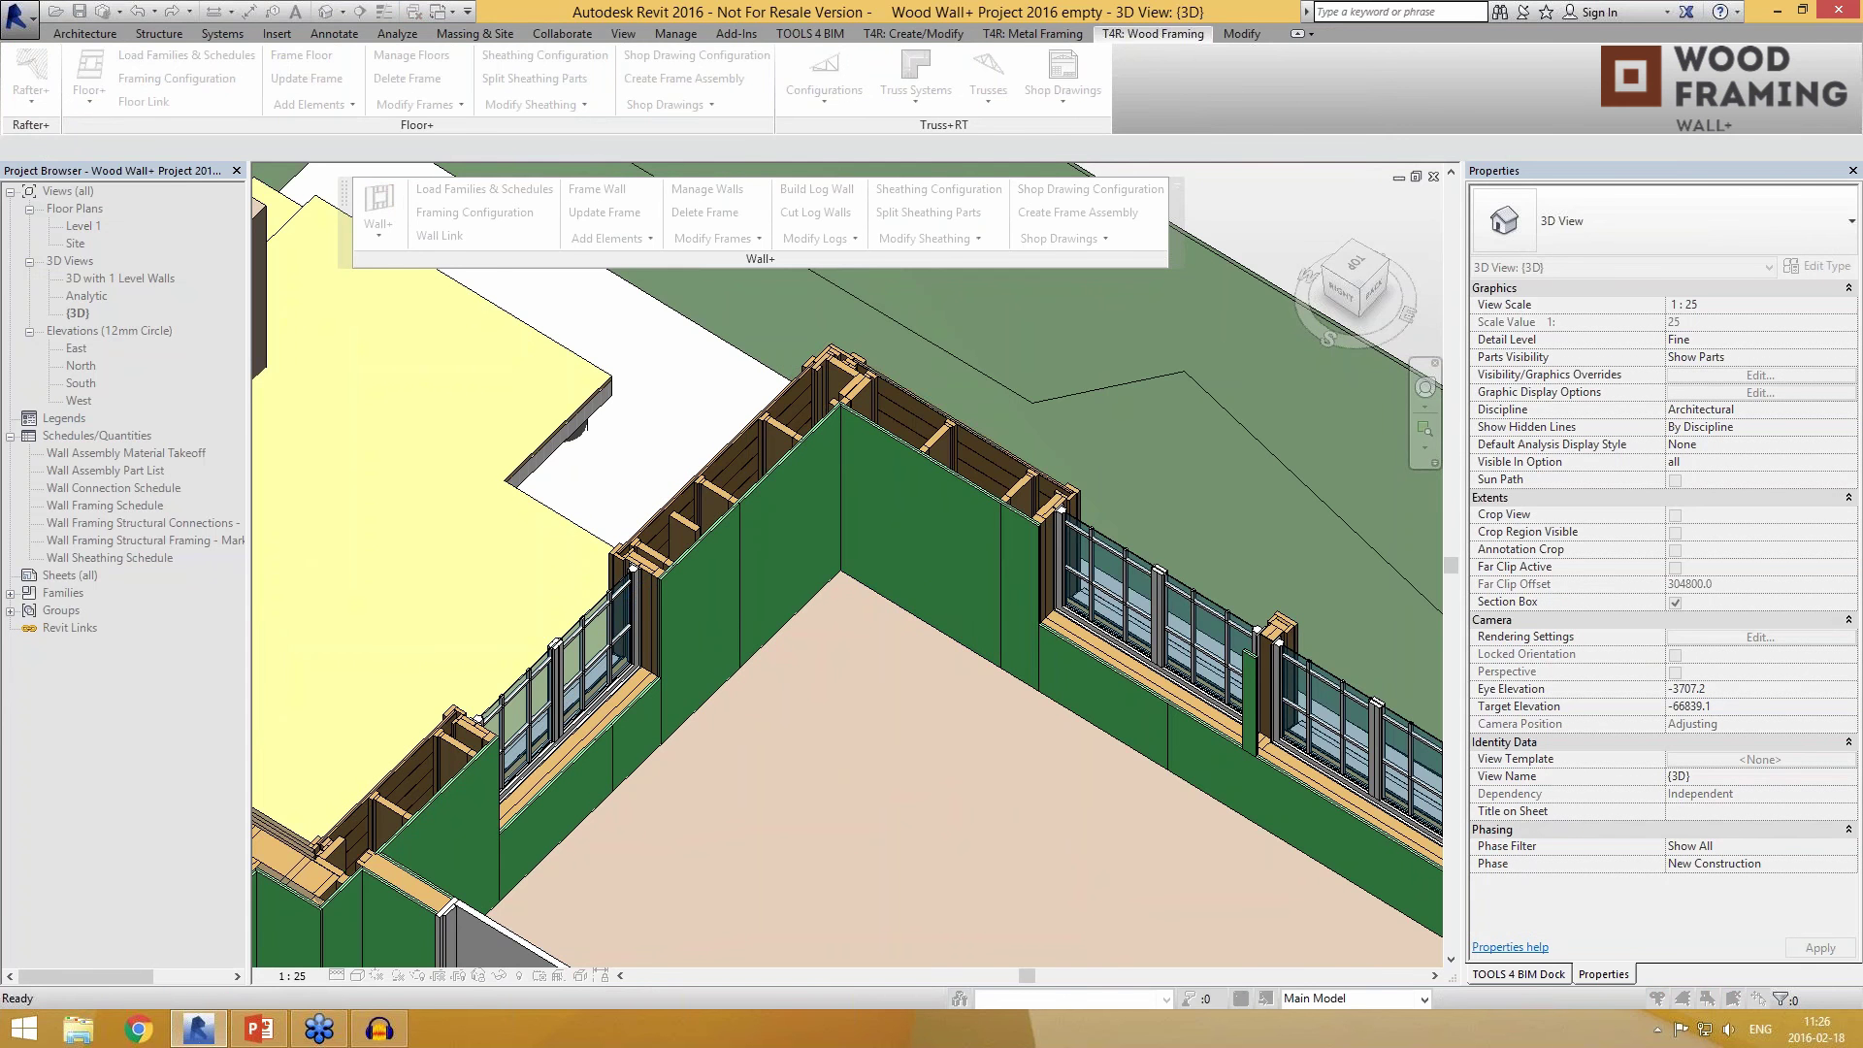
left_click(1001, 578)
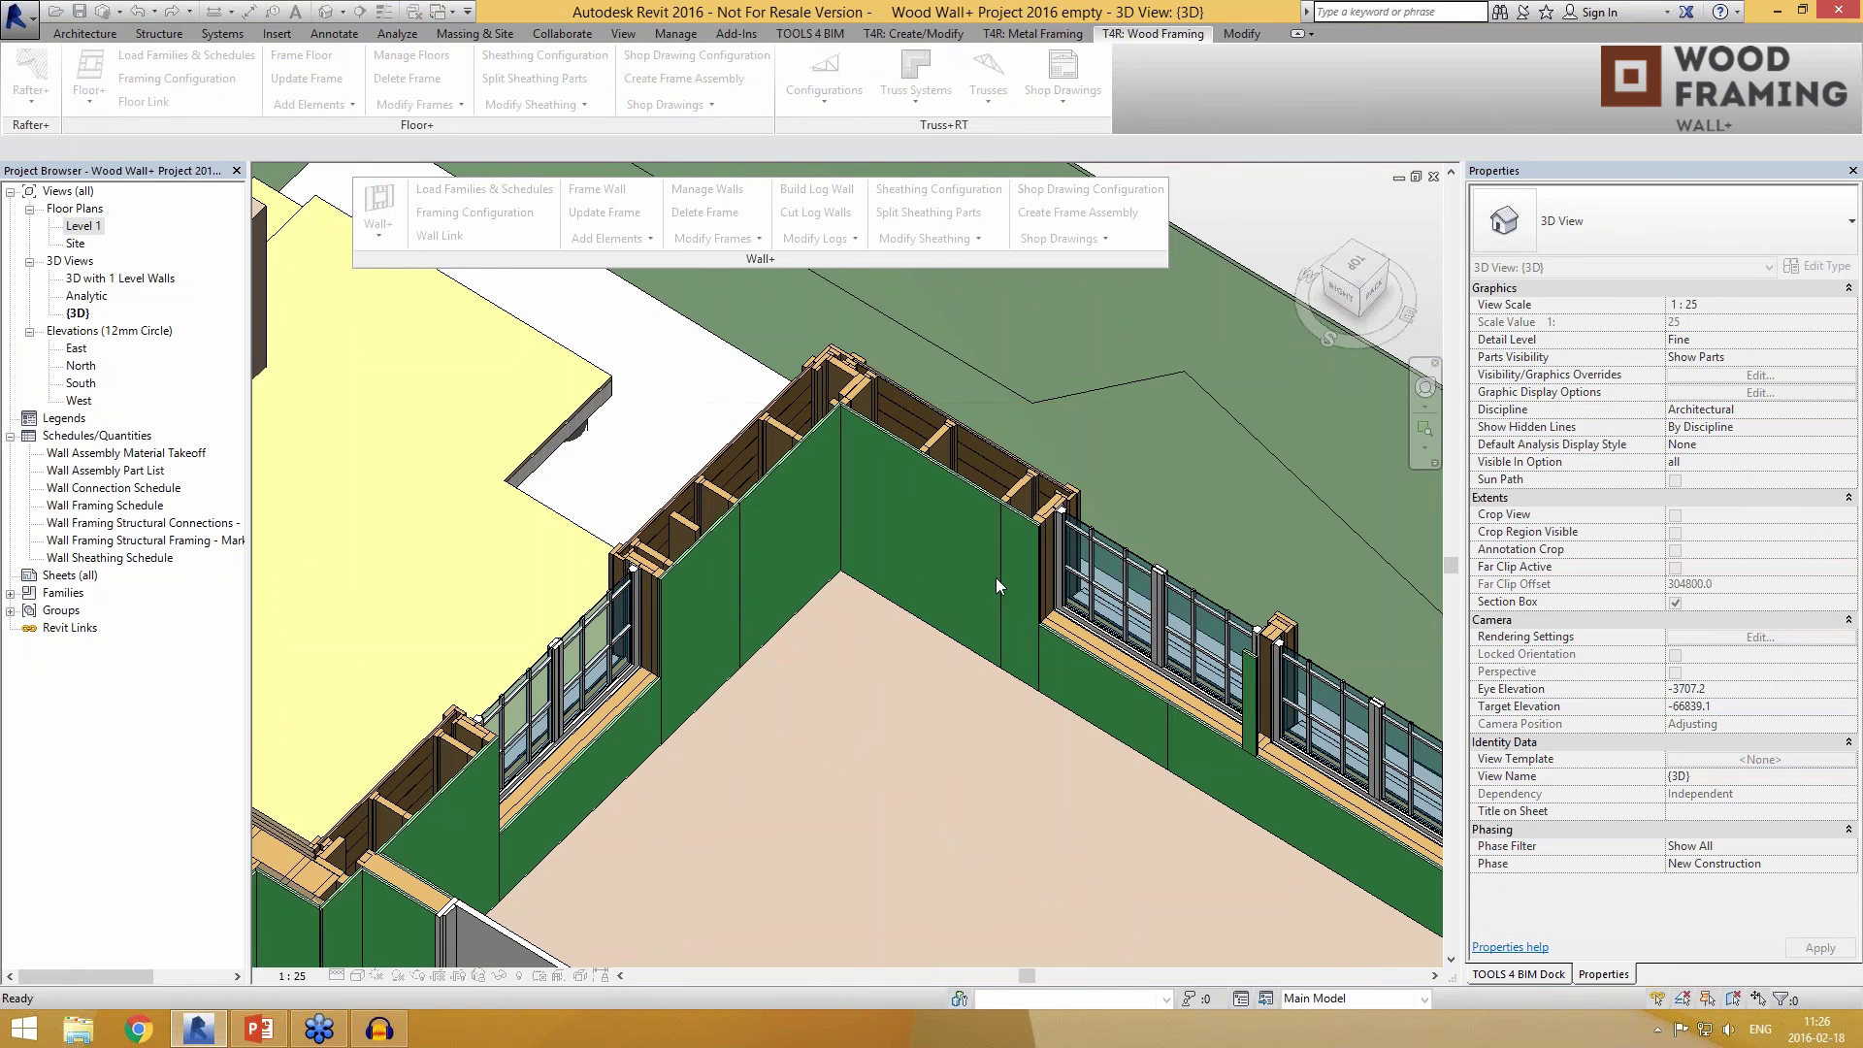
Step: Inspect the properties of the split second-layer sheathing panel beside the inner wall corner
middle_click_drag(813, 743, 835, 728)
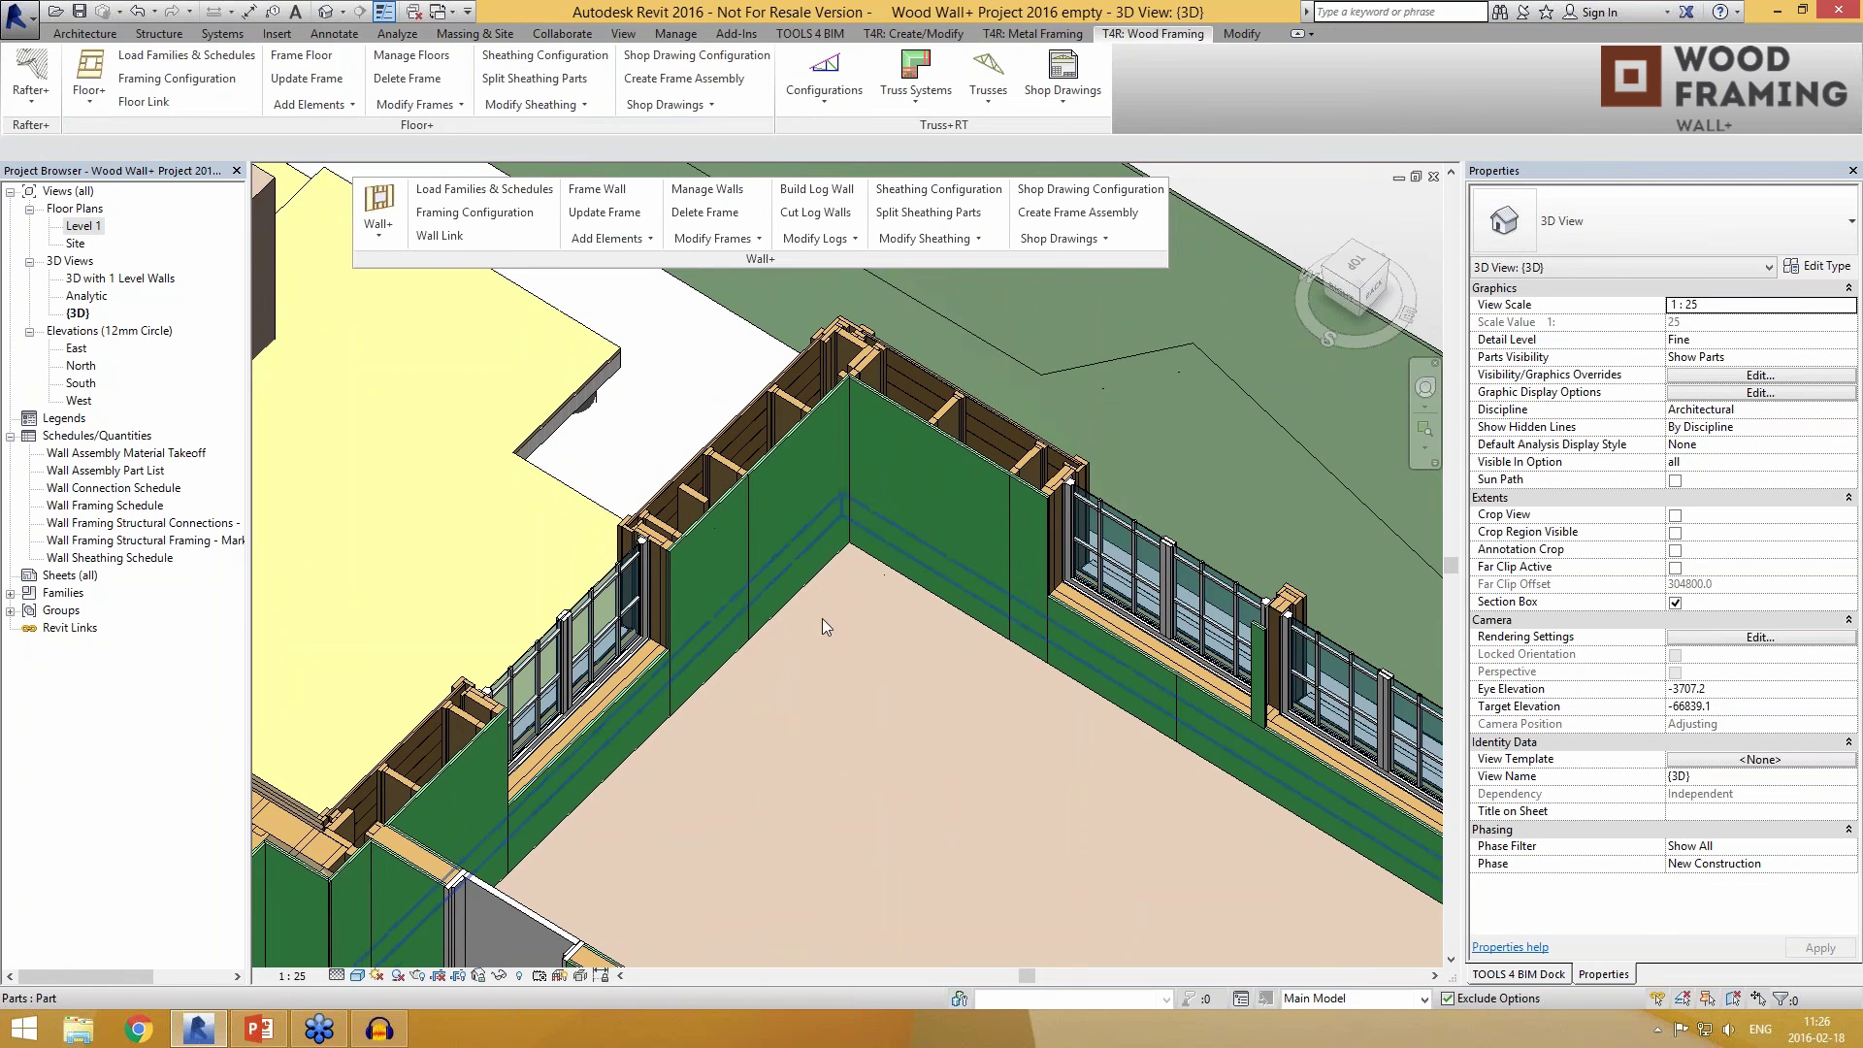
scroll(815, 572, "up", 1)
left_click(749, 578)
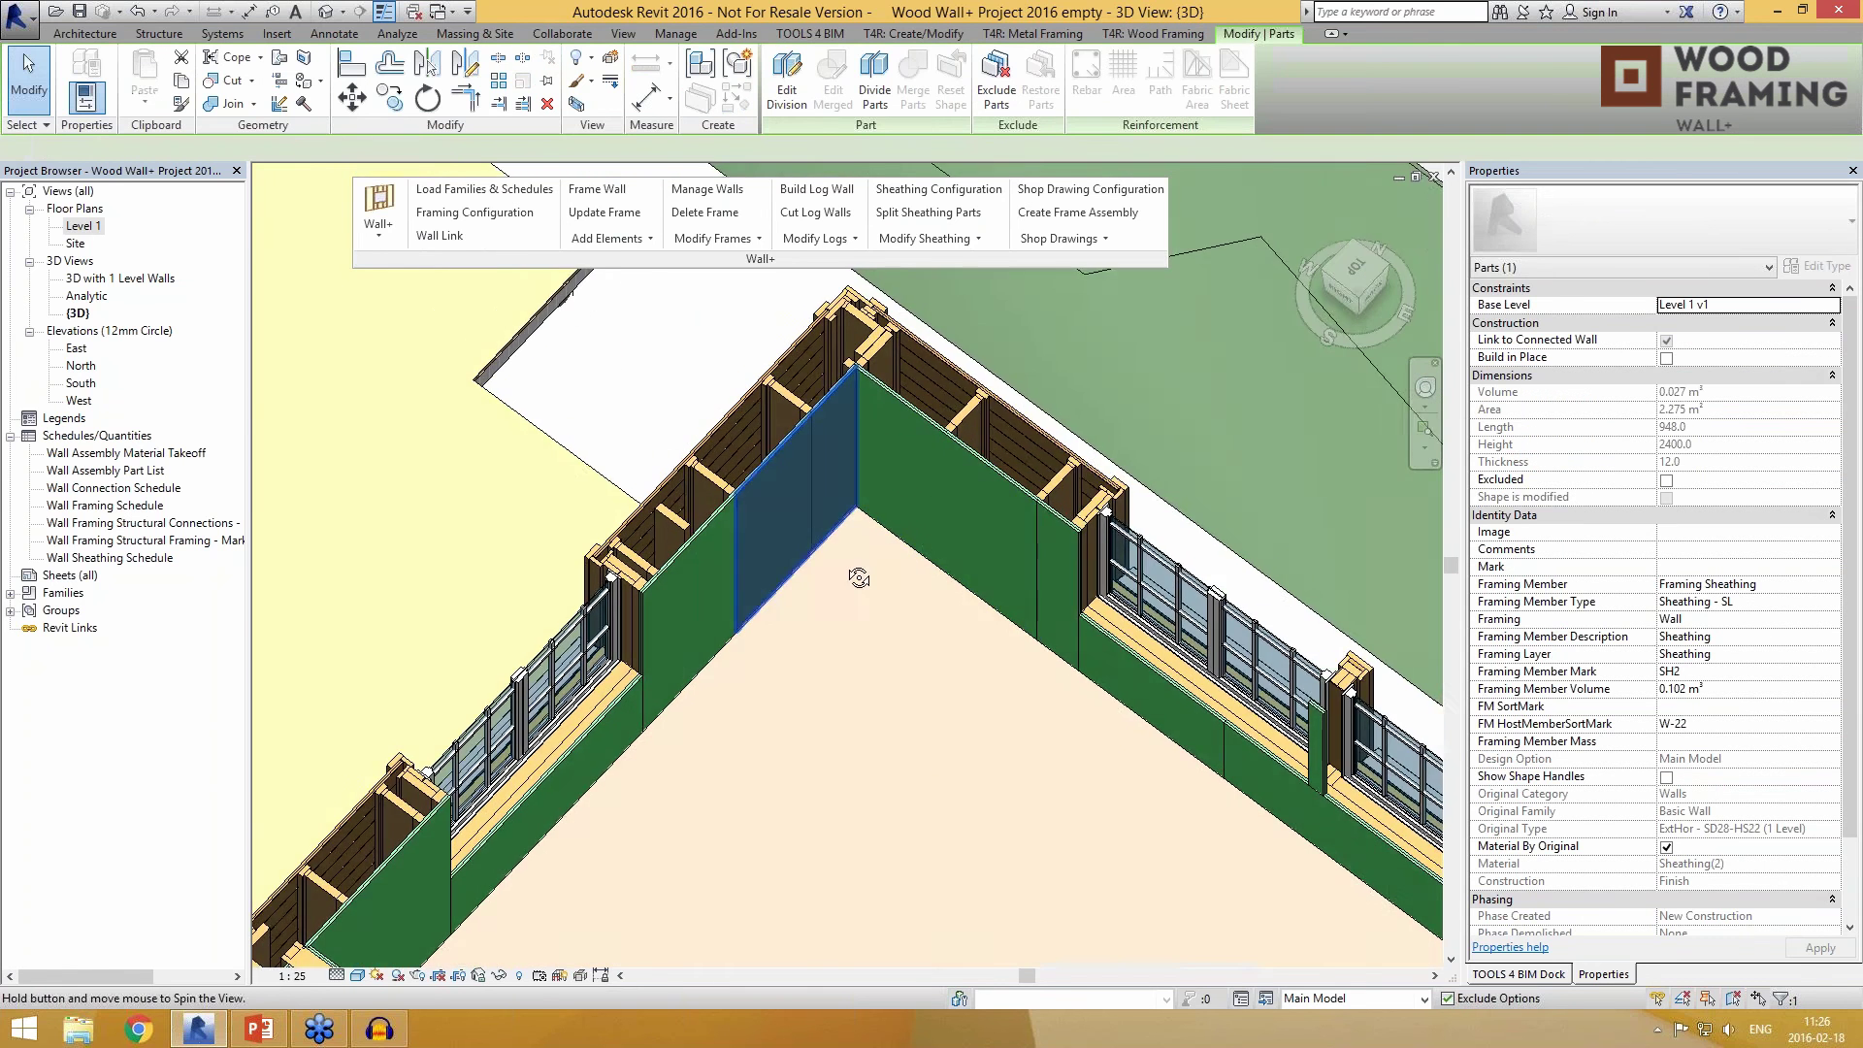
scroll(844, 446, "up", 3)
scroll(804, 443, "up", 2)
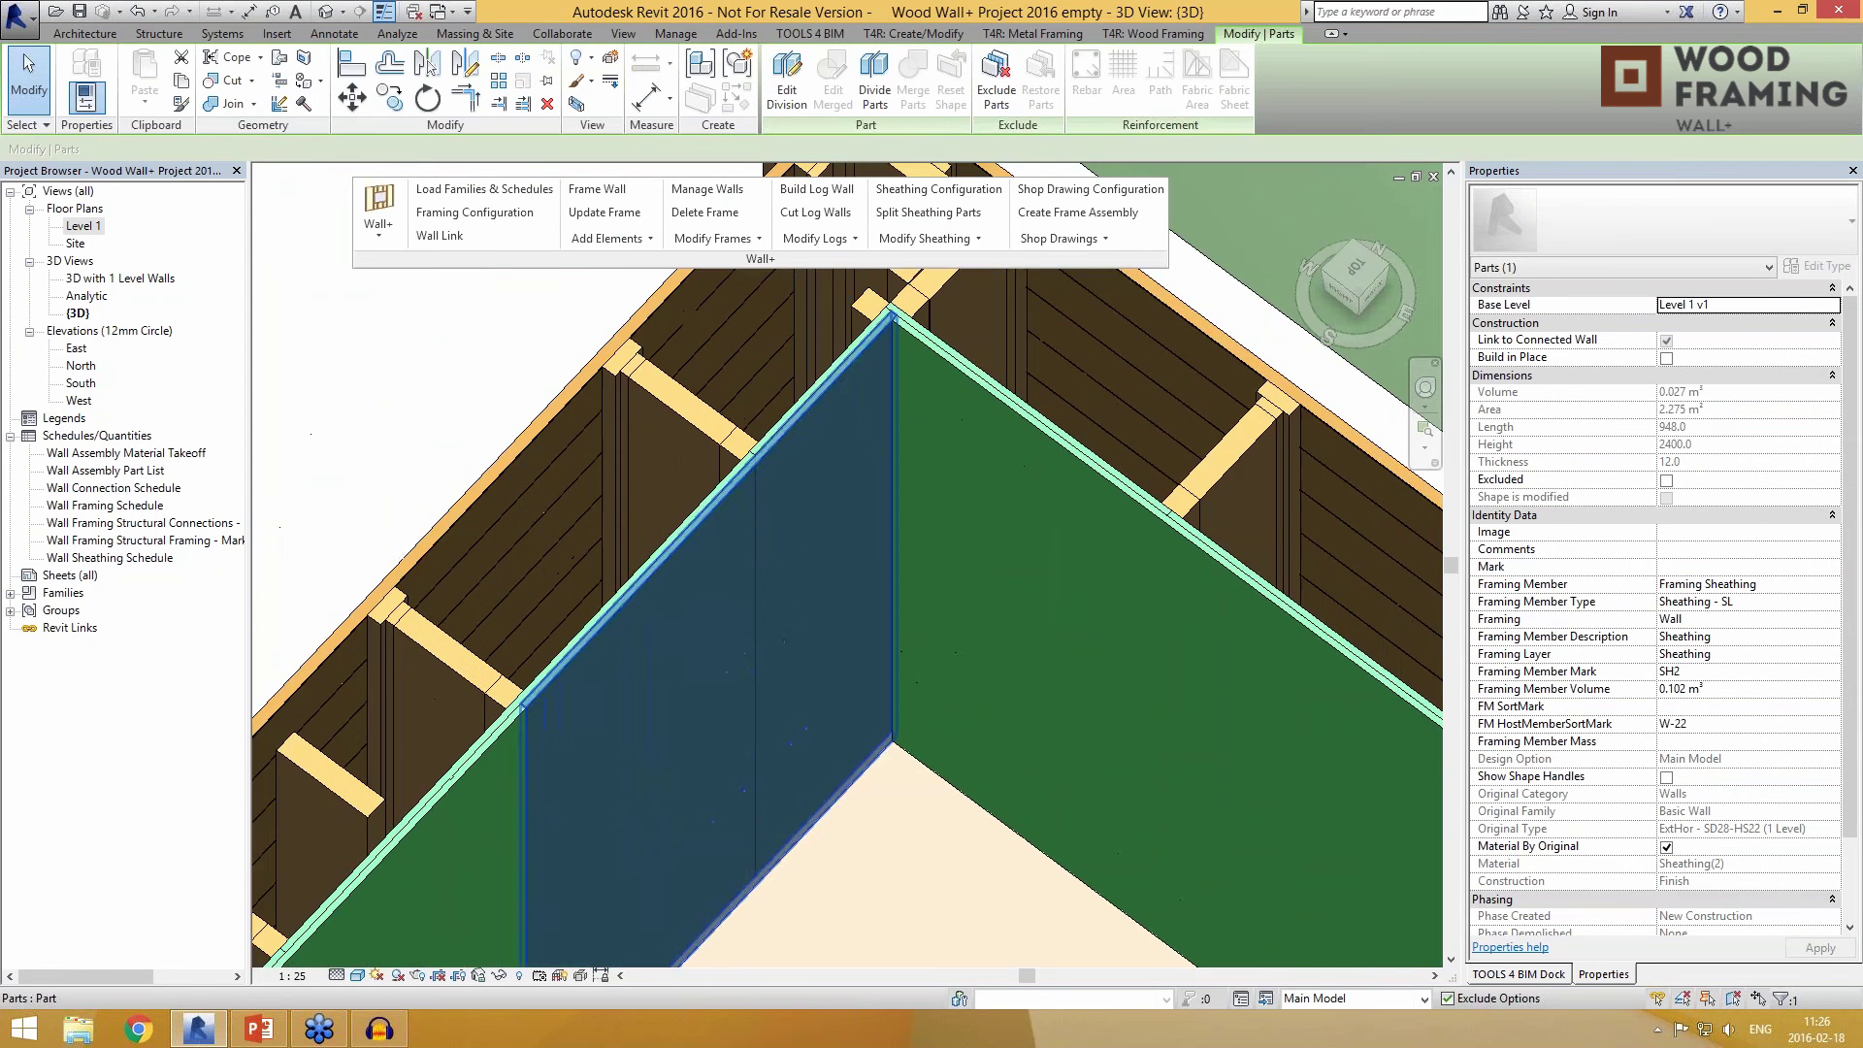
key("Escape")
Step: Compare the first-layer sheathing panels along the same wall and examine their joints around the corner
left_click(782, 420)
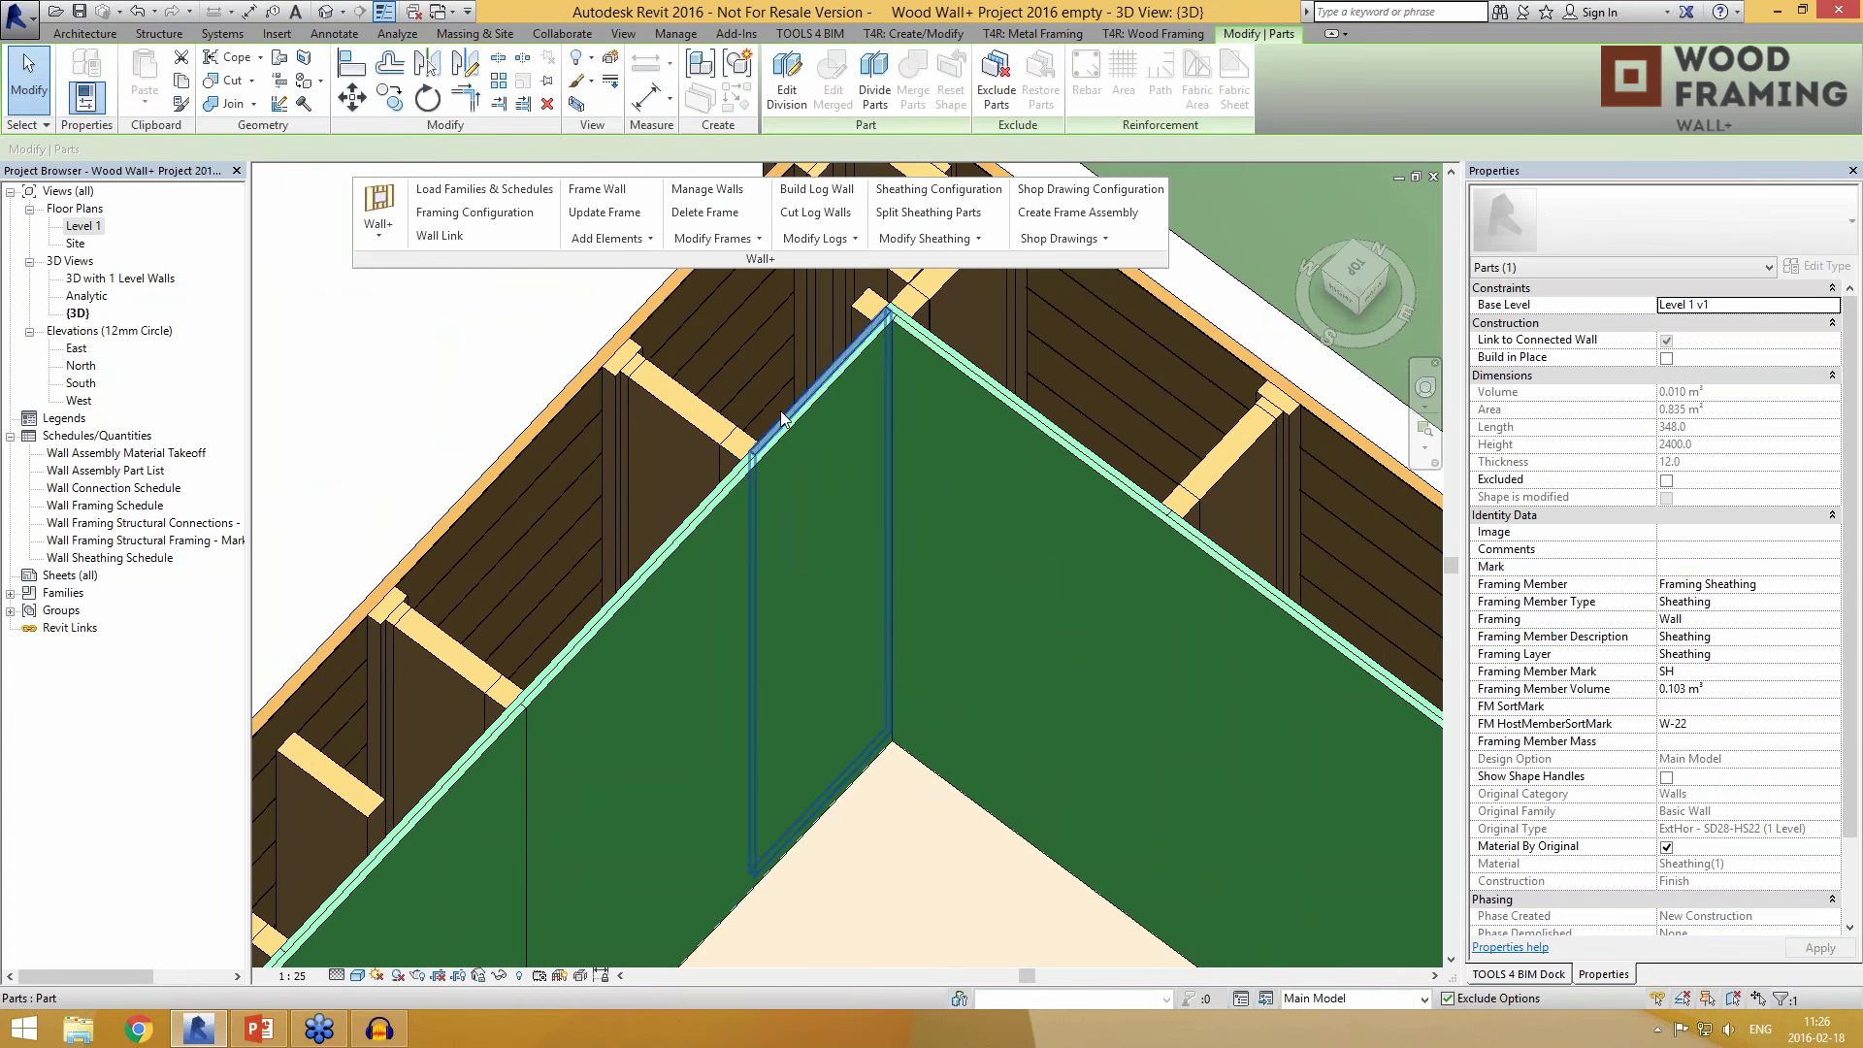
left_click(699, 511)
key("Escape")
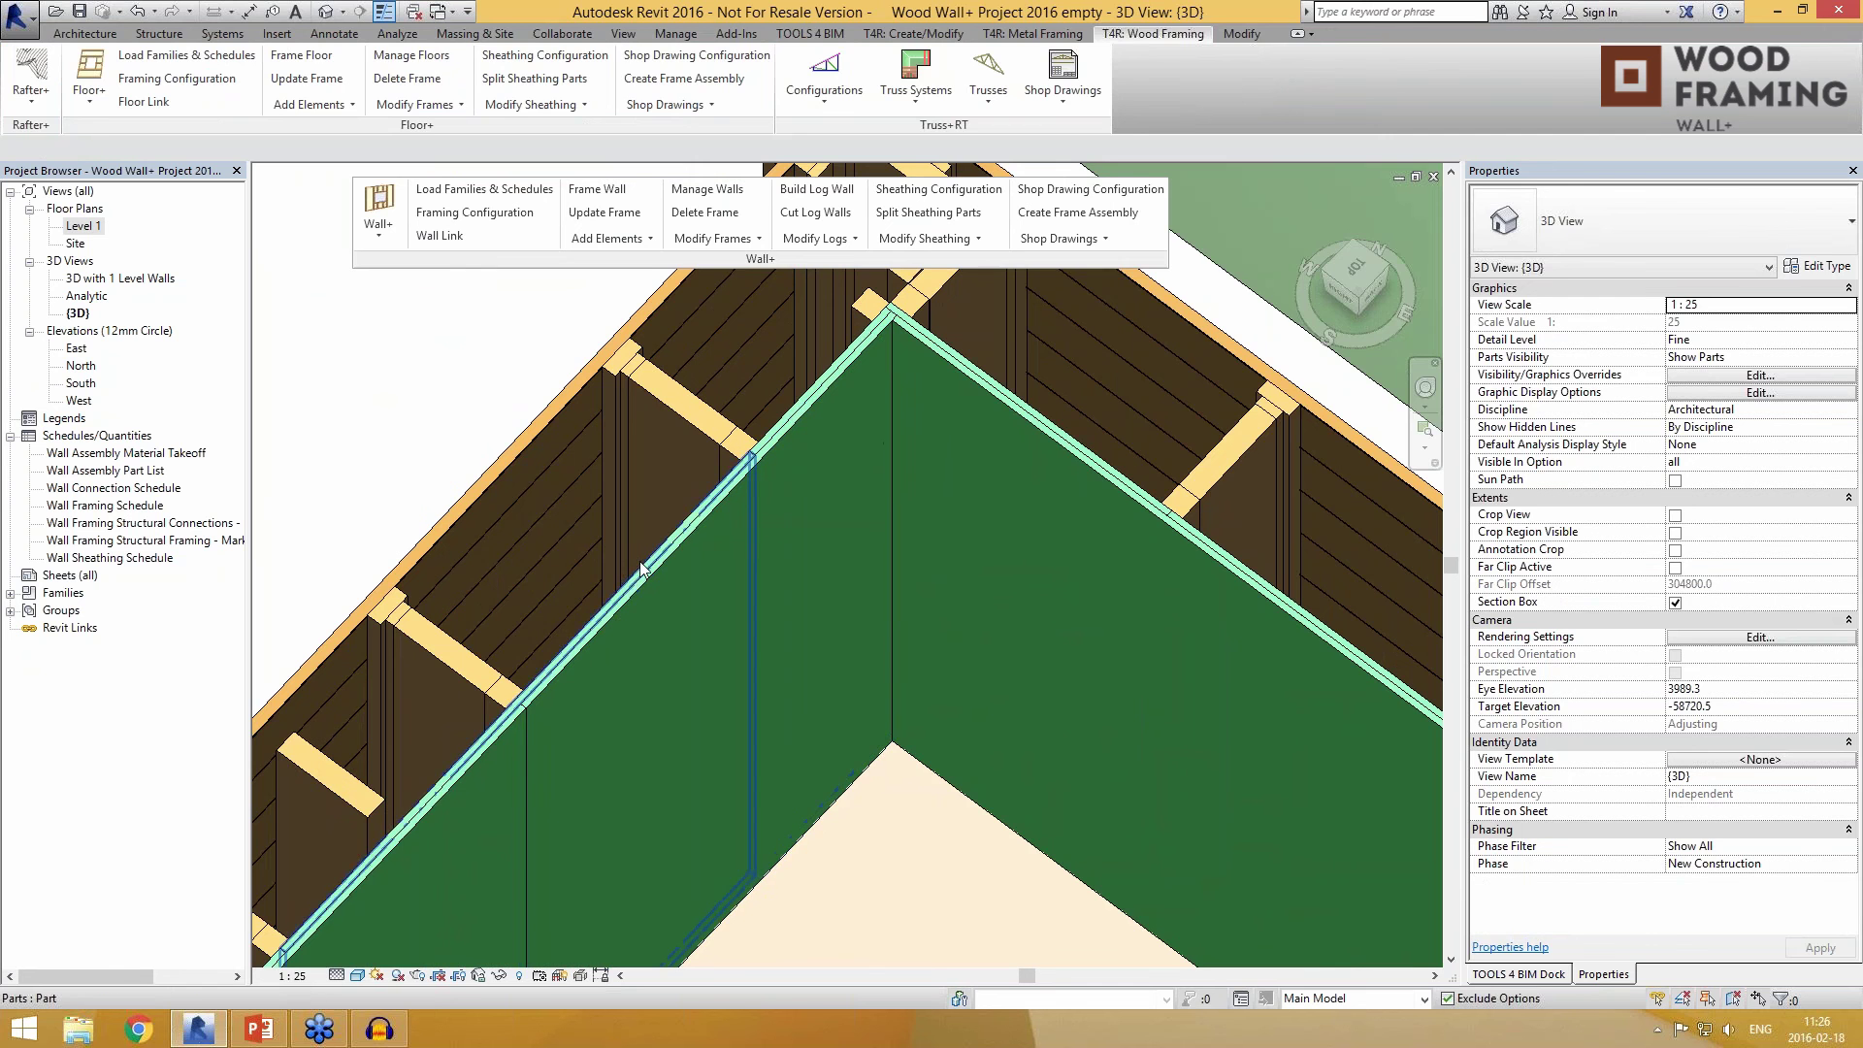
left_click(642, 556)
middle_click_drag(642, 556, 830, 420)
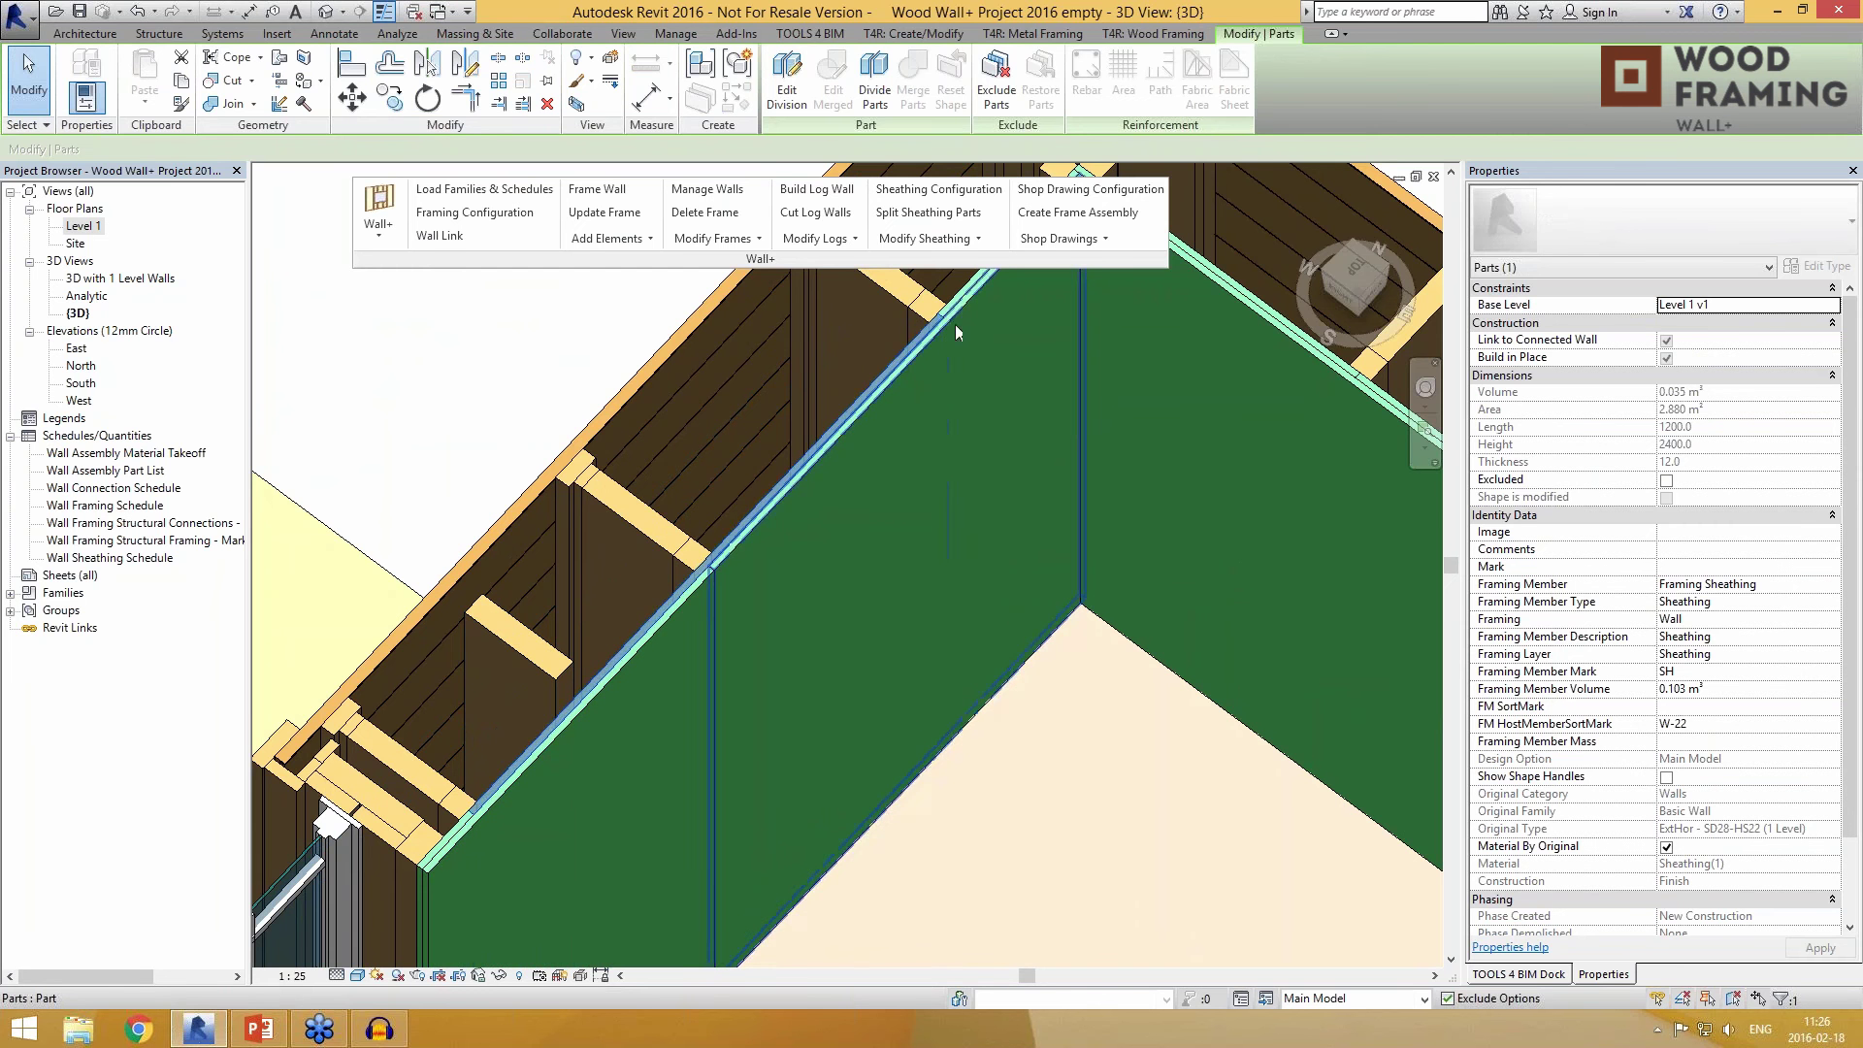
scroll(706, 616, "down", 4)
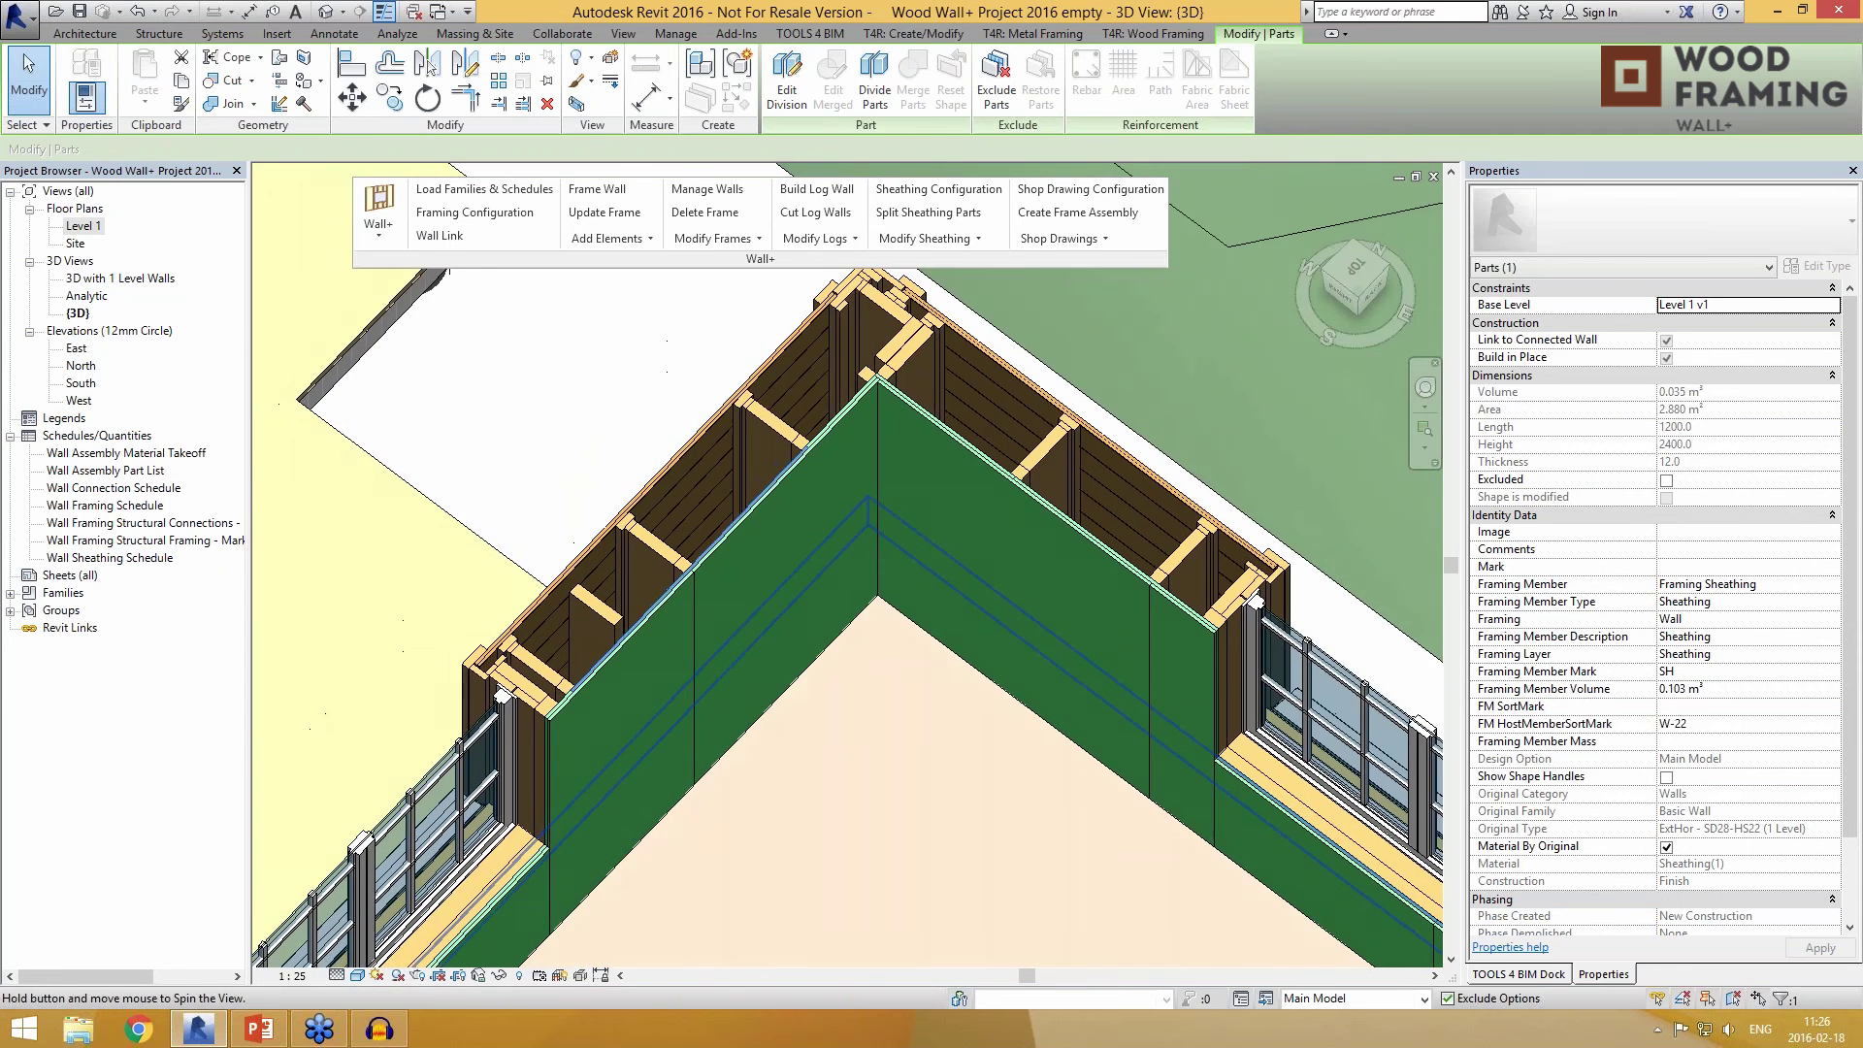
middle_click_drag(961, 743, 976, 646, "shift")
scroll(693, 500, "down", 2)
left_click(694, 508)
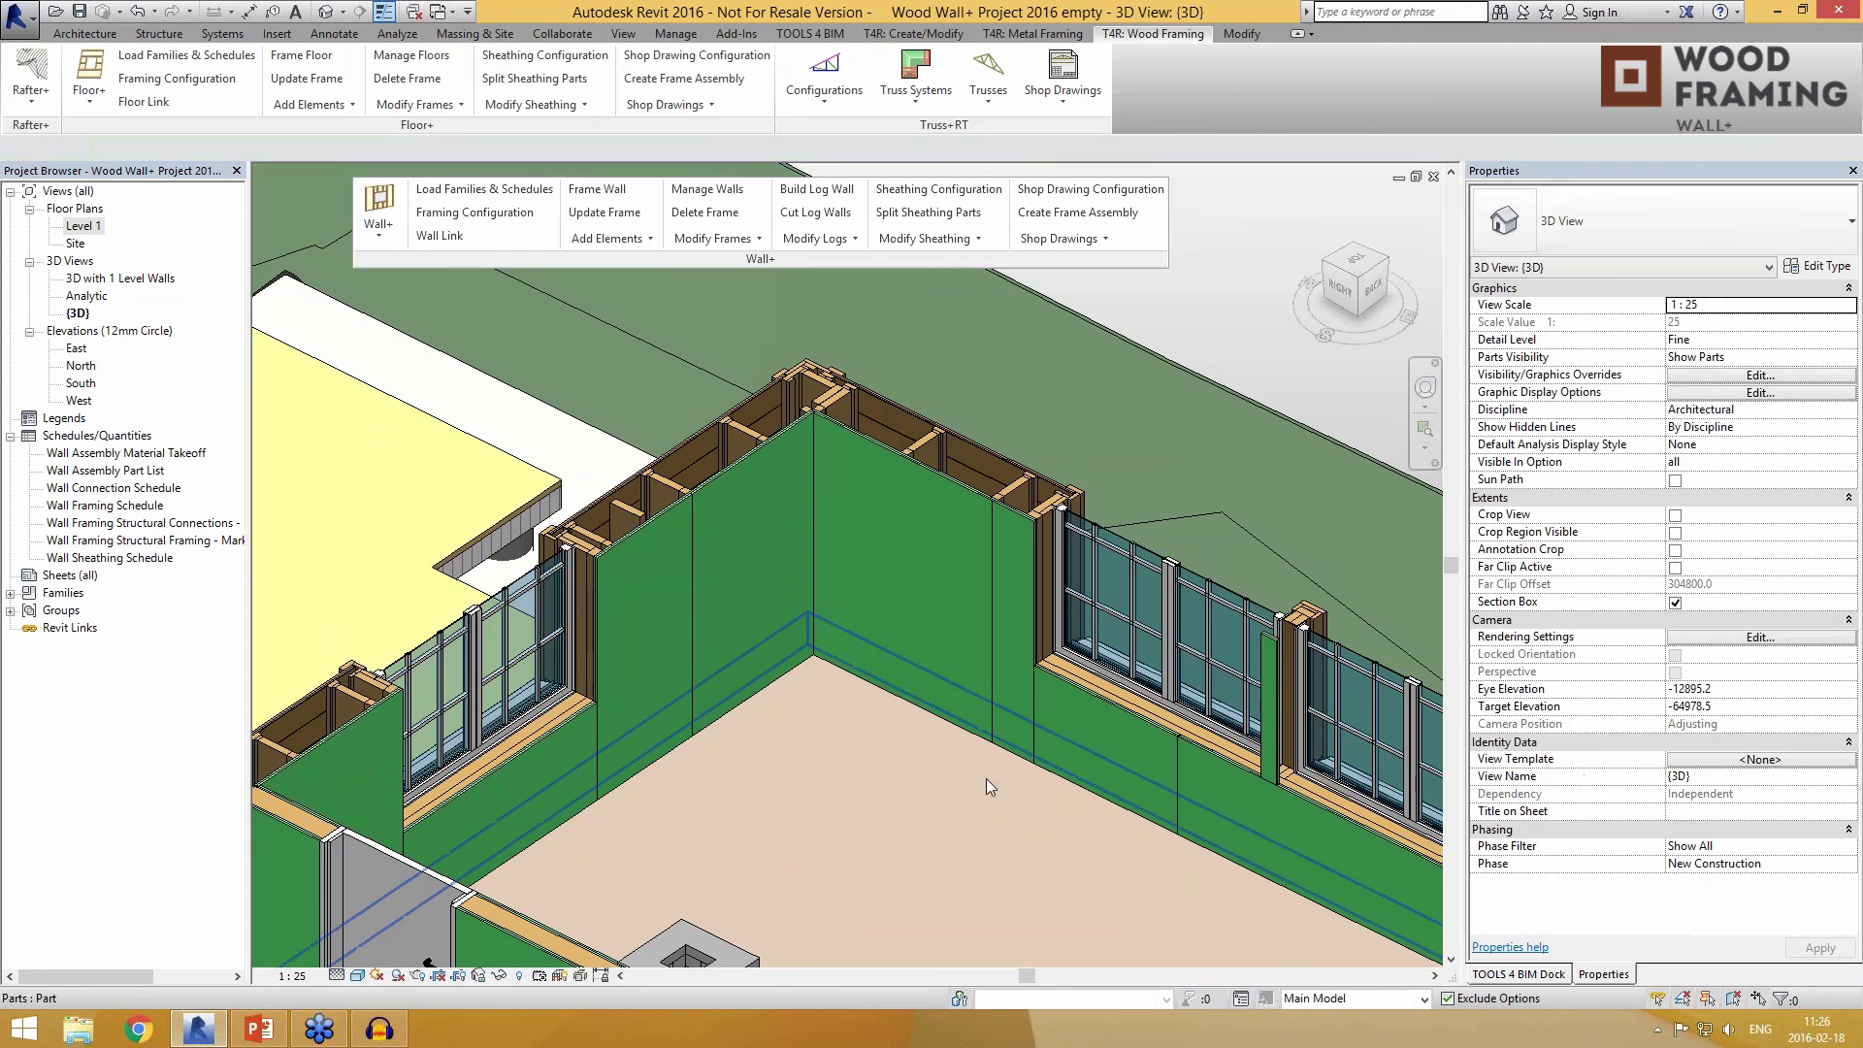
Step: Set the 3D view's Parts Visibility to Show Original
mouse_move(986, 779)
middle_mouse_down()
mouse_move(845, 689)
mouse_move(885, 770)
mouse_move(996, 810)
middle_mouse_up()
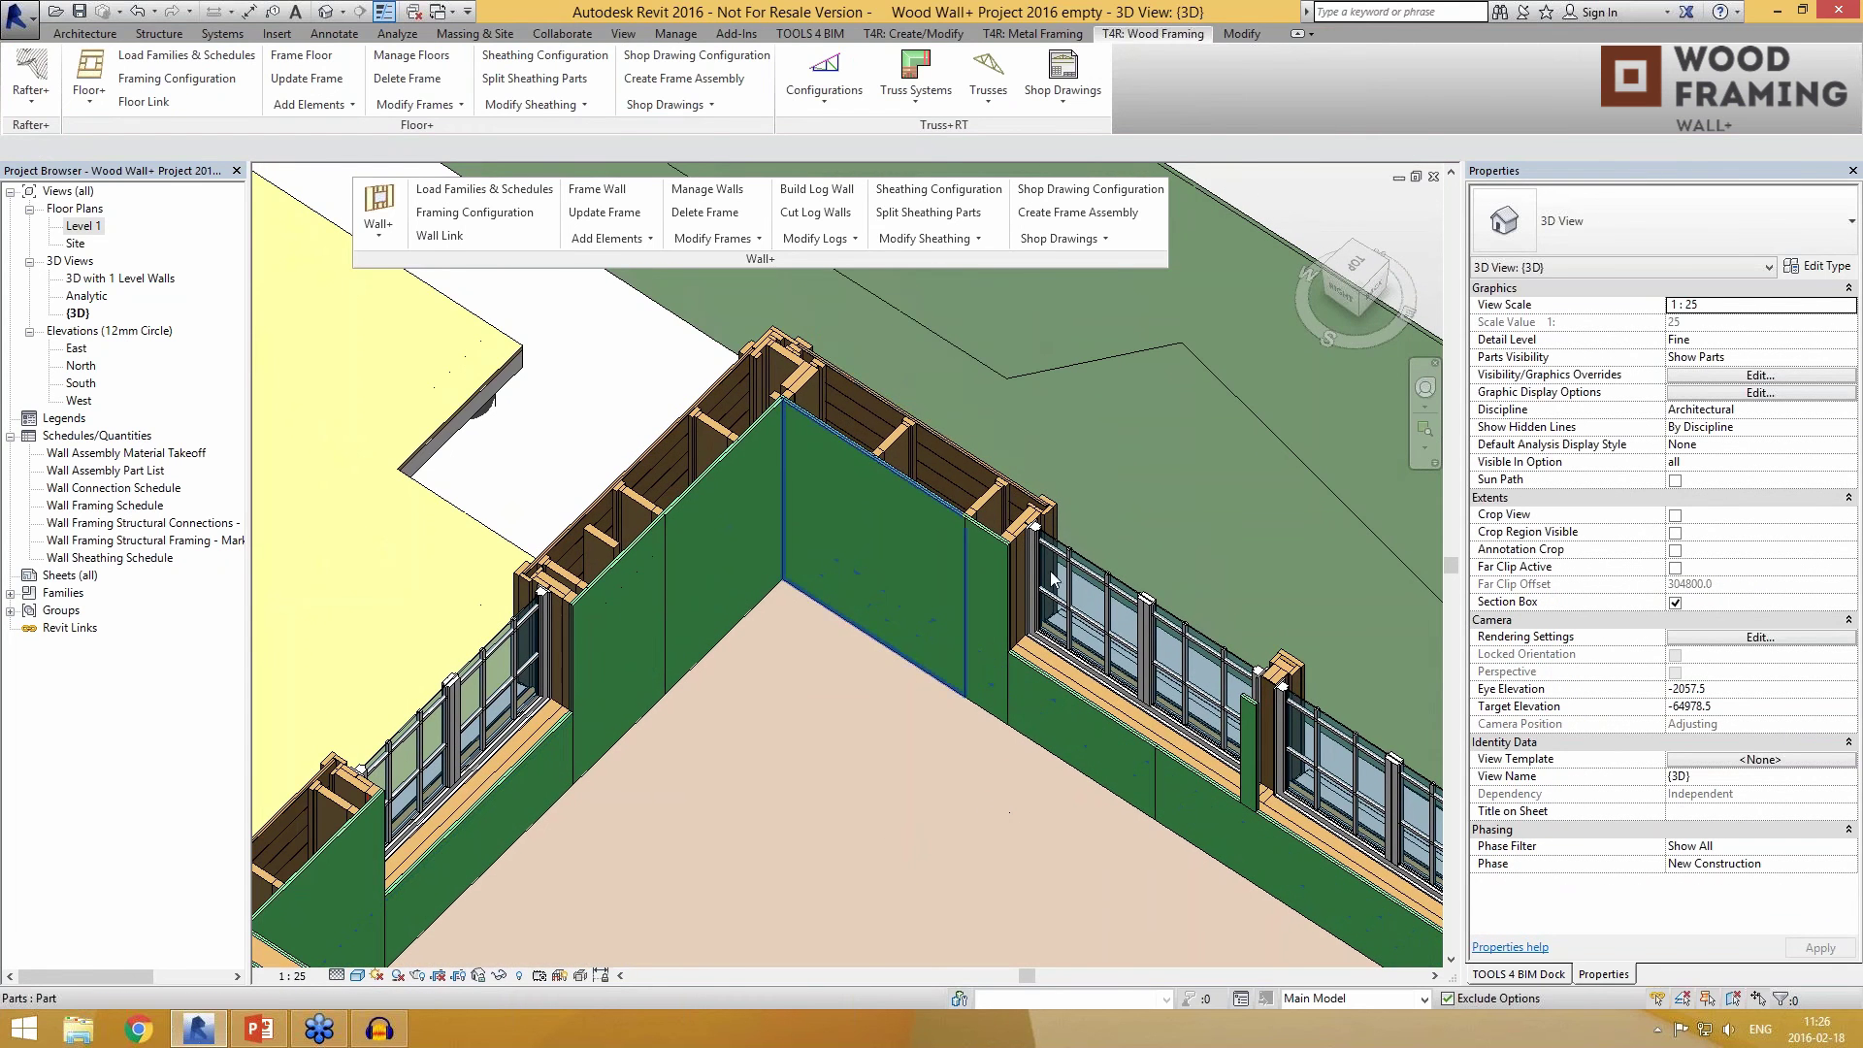
scroll(1086, 504, "down", 1)
scroll(1086, 504, "down", 3)
middle_click_drag(752, 481, 836, 367, "shift")
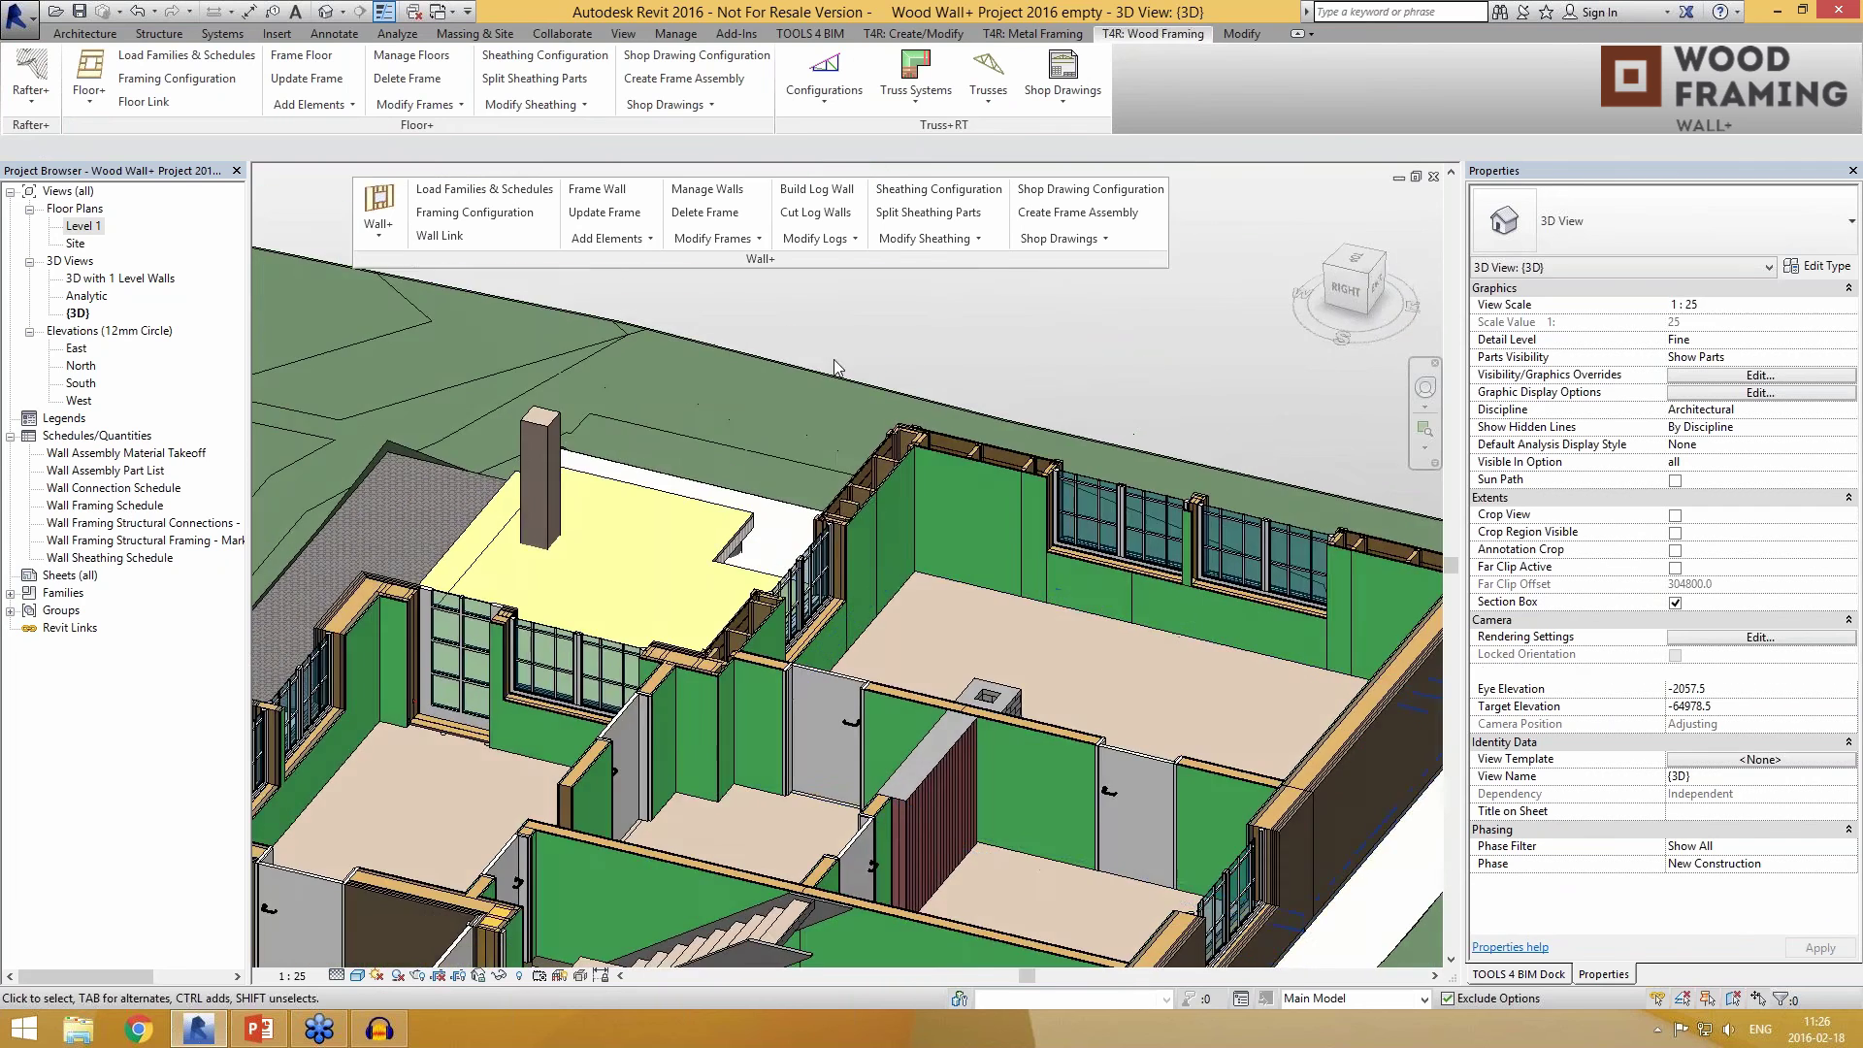
scroll(840, 367, "down", 3)
middle_click_drag(1097, 627, 1165, 563, "shift")
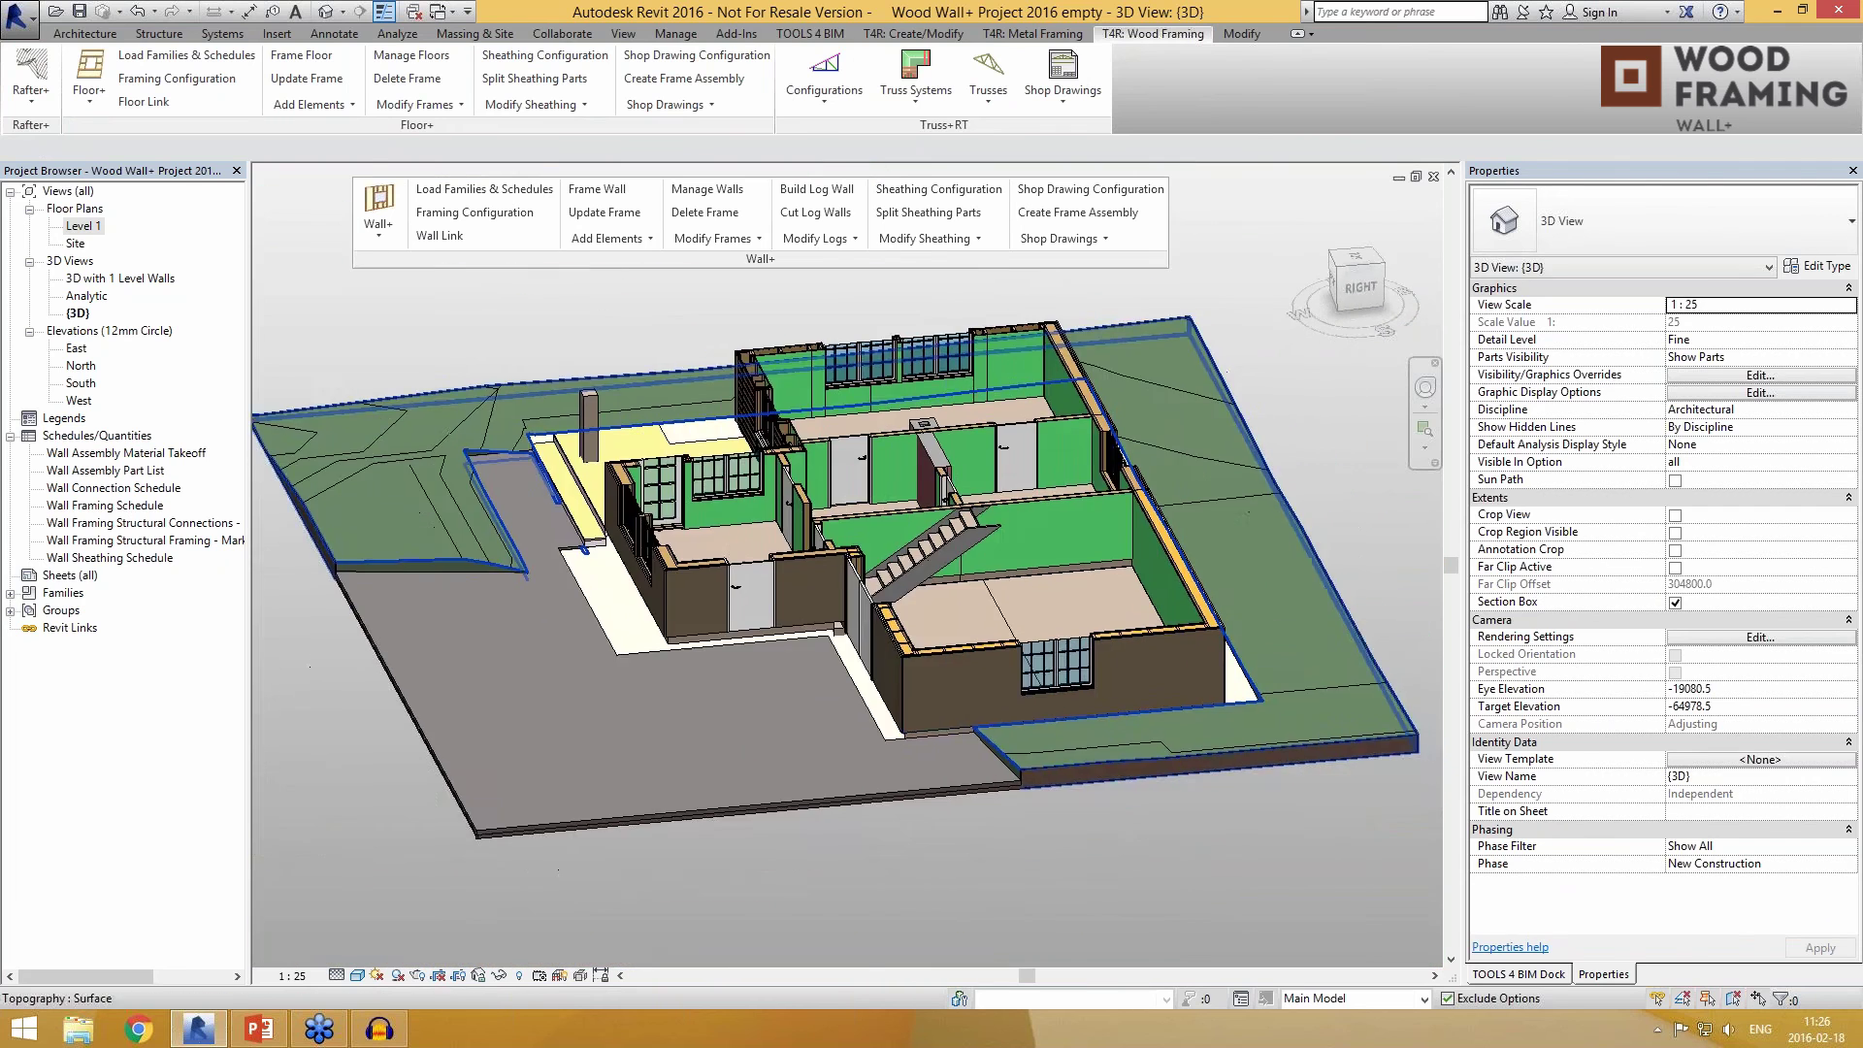
scroll(1165, 563, "up", 2)
scroll(1136, 699, "up", 3)
left_click(1747, 357)
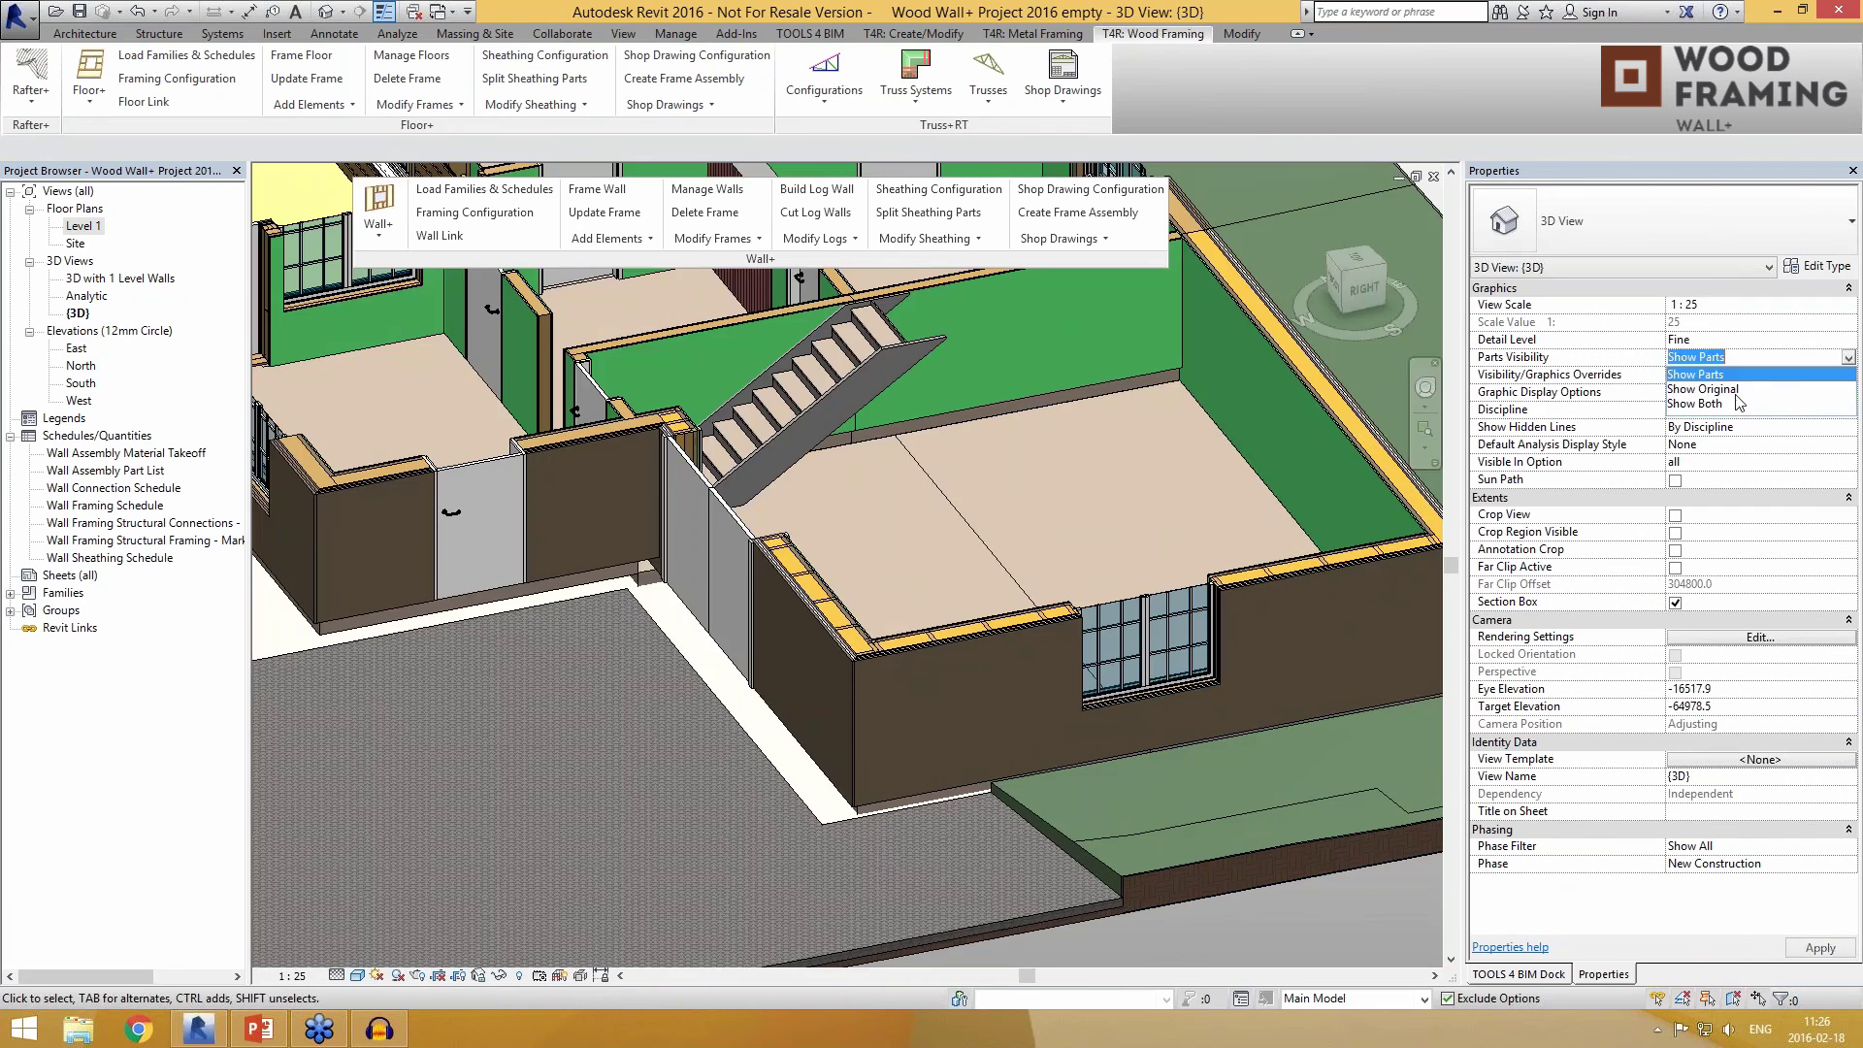
left_click(1708, 389)
Step: Add vertical siding strips to the two exterior walls meeting at the corner beside the paved yard
middle_click_drag(1126, 738, 1096, 786, "shift")
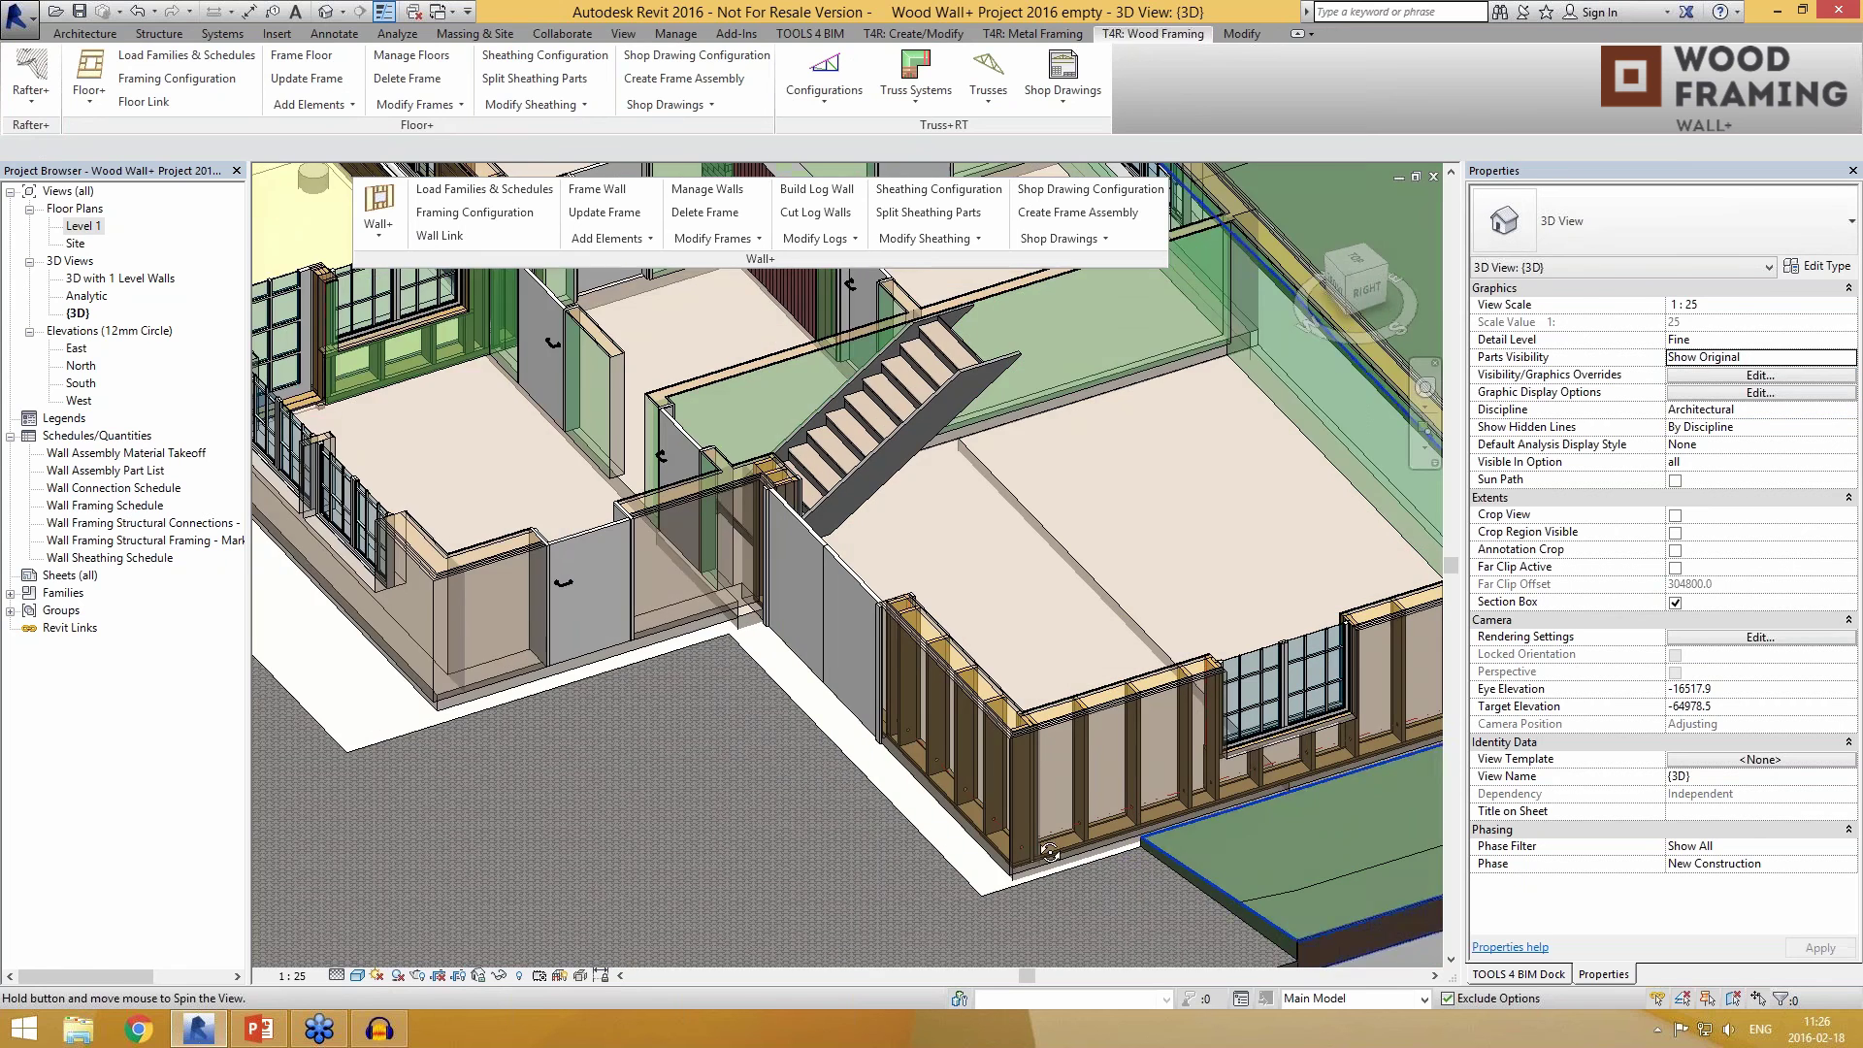
scroll(1096, 786, "up", 3)
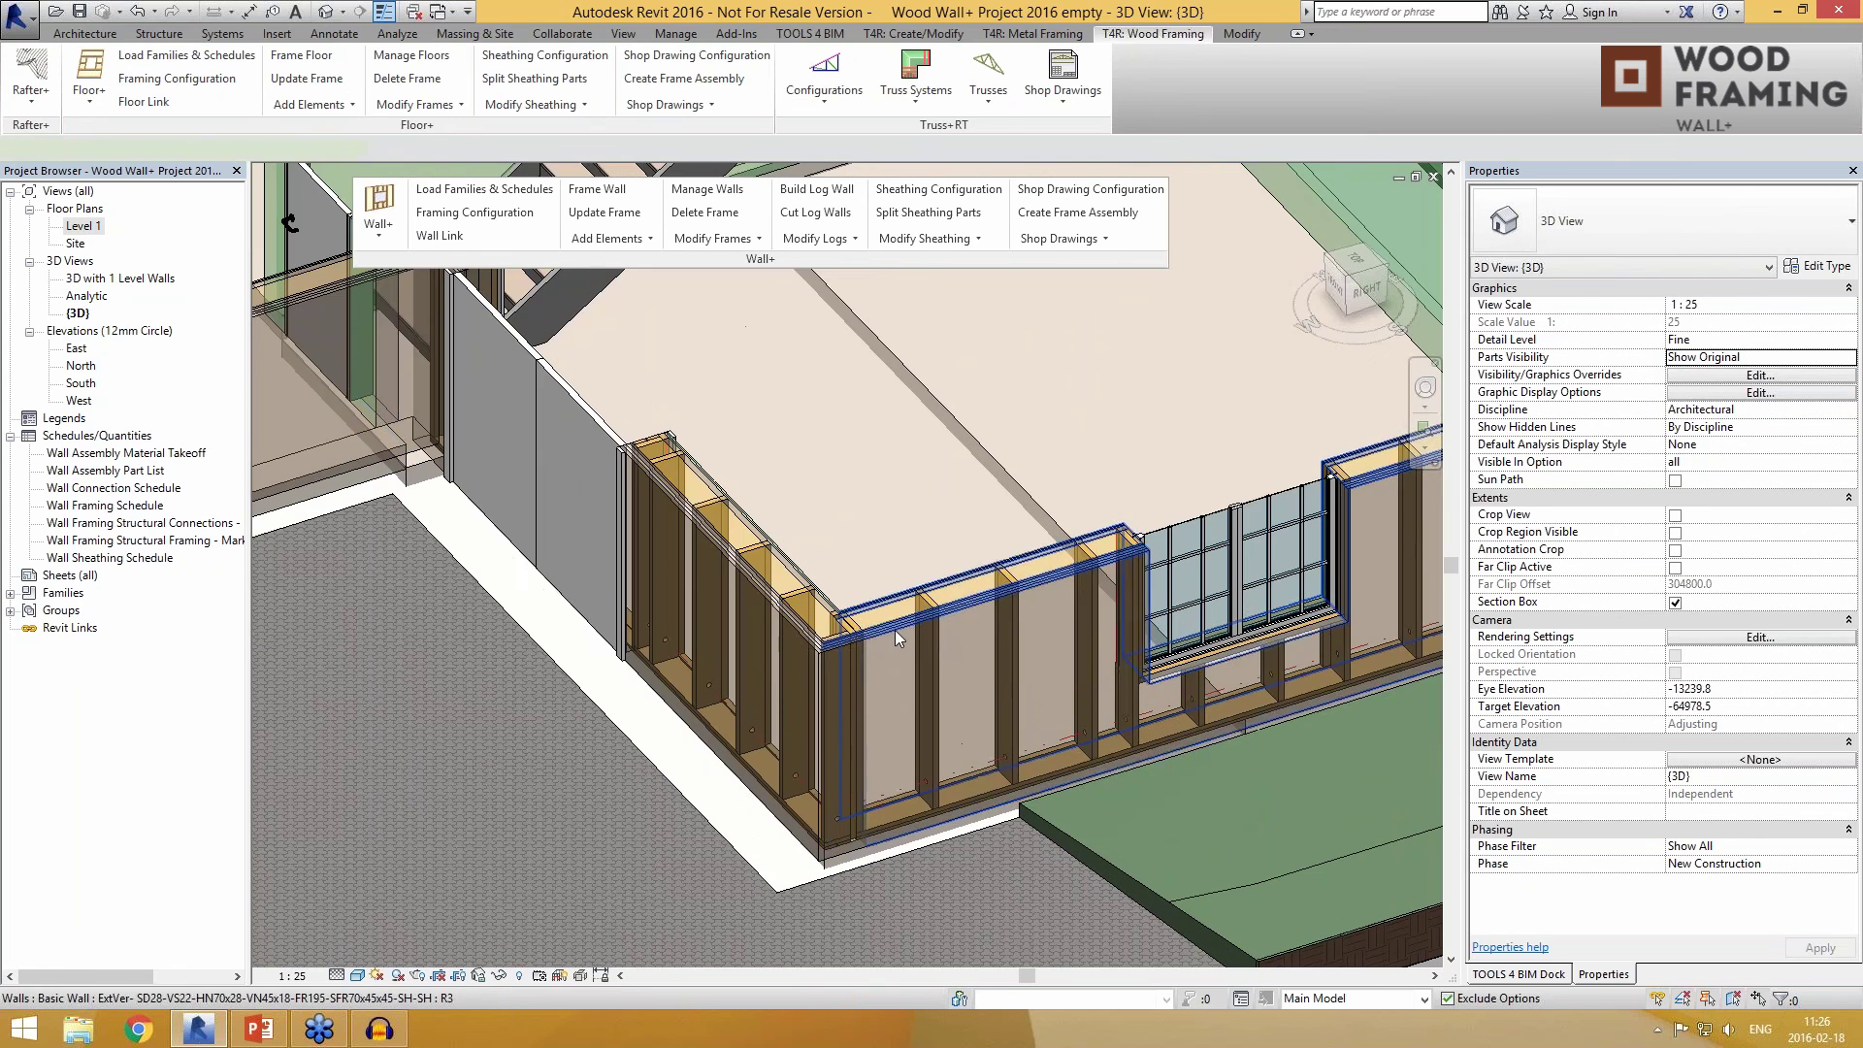
left_click(894, 632)
left_click(800, 588, "ctrl")
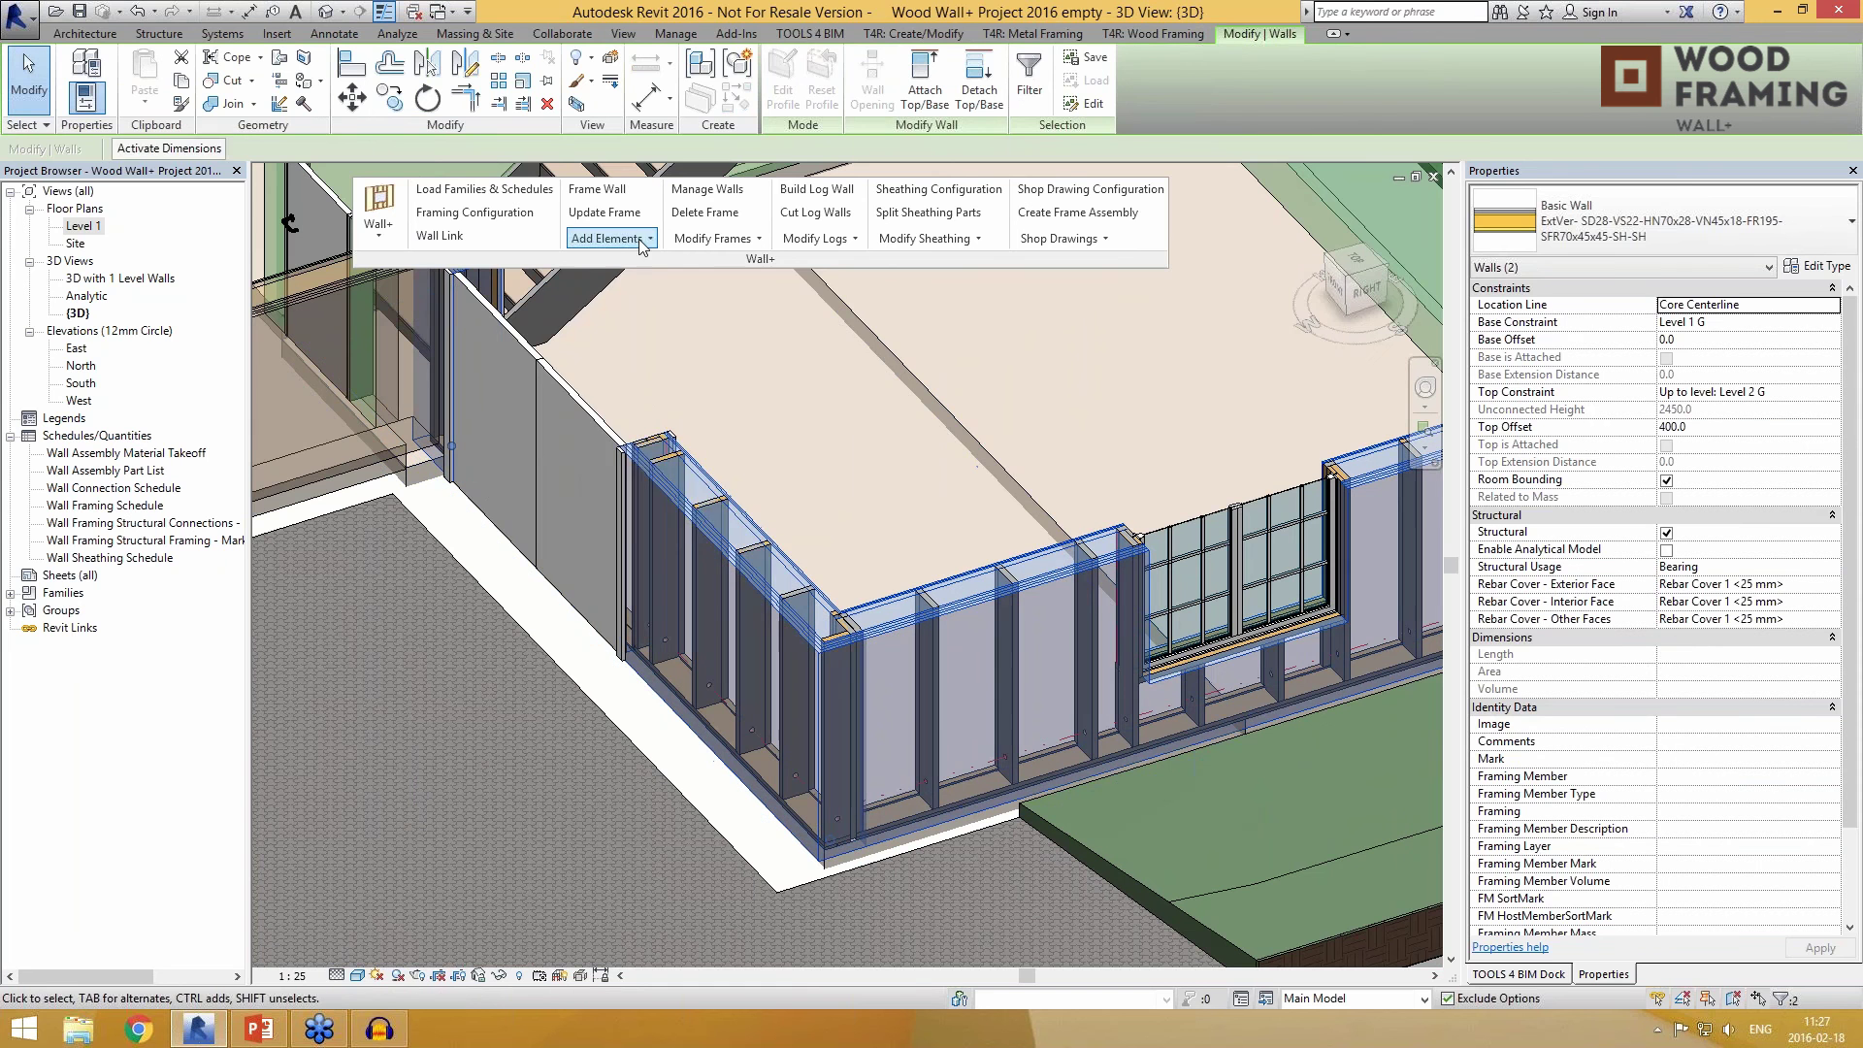
left_click(638, 238)
left_click(648, 305)
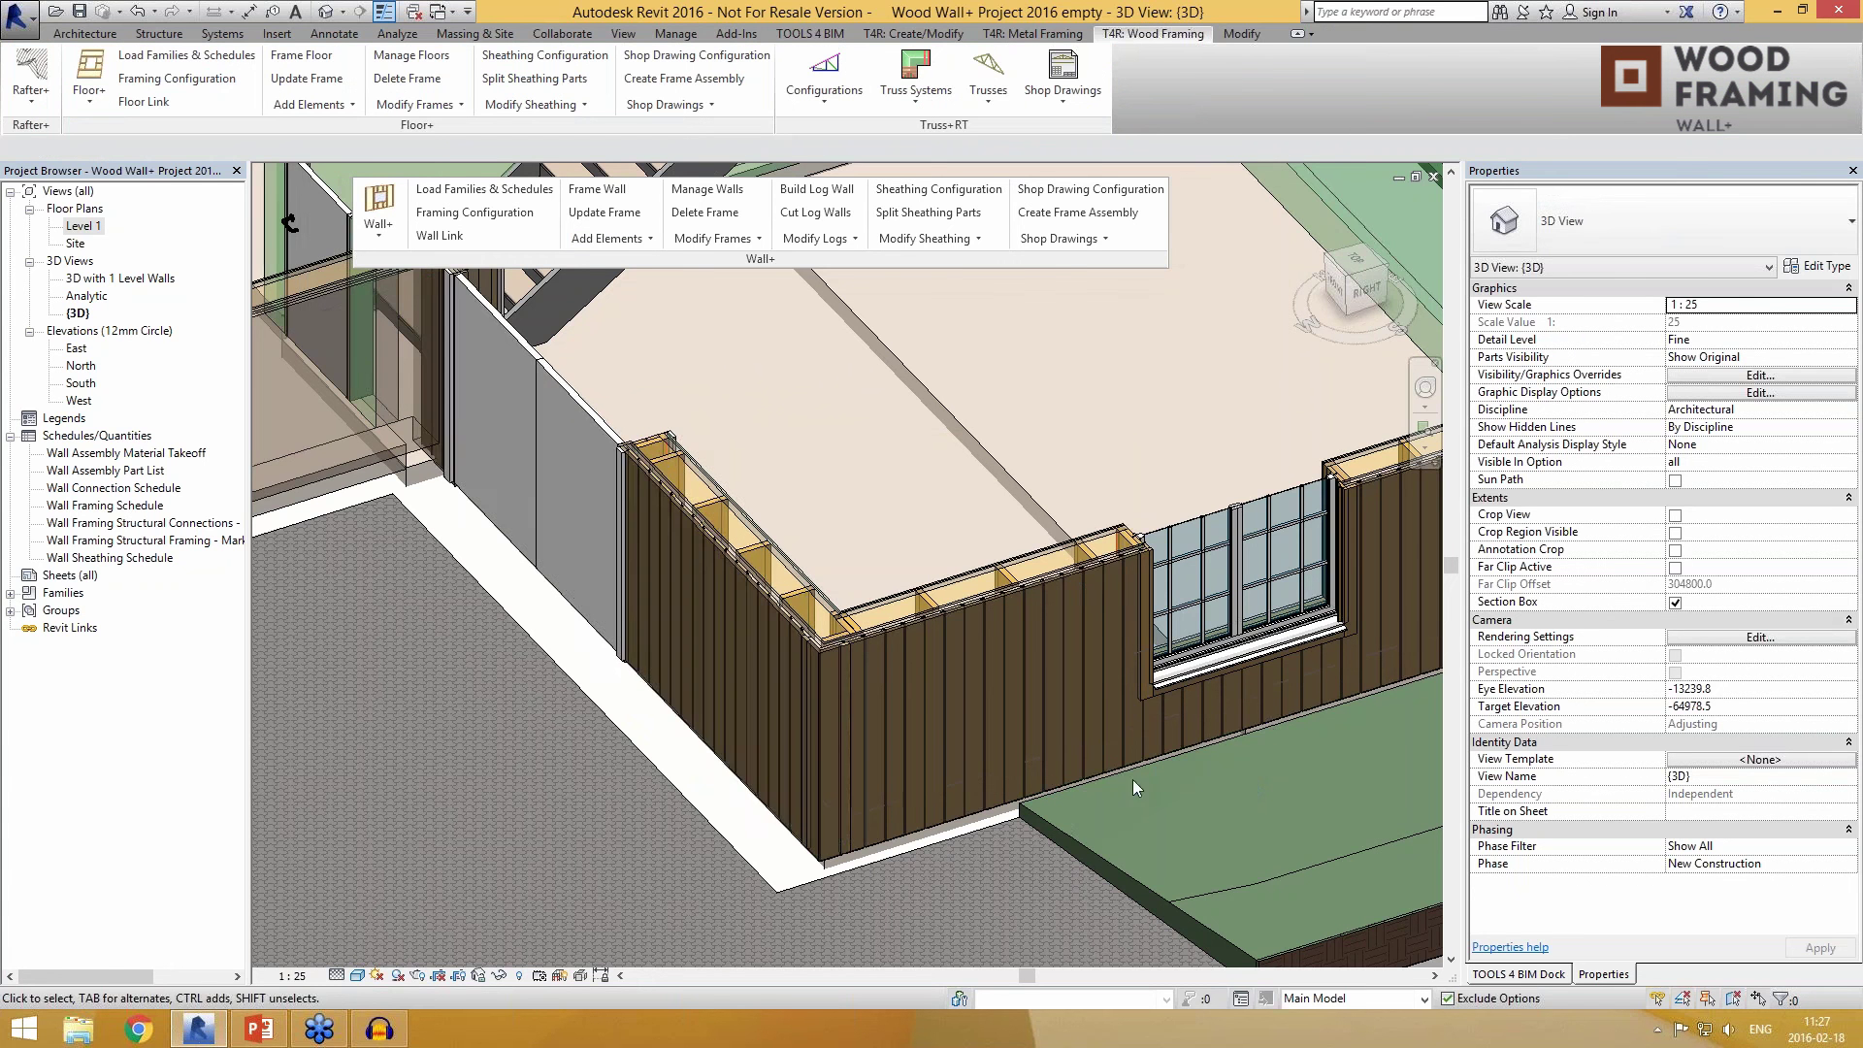
Step: Examine the vertical siding at the exterior corner, including one strip's properties, and the horizontal siding near the terrace
middle_click_drag(1097, 766, 927, 574, "shift")
scroll(926, 573, "up", 3)
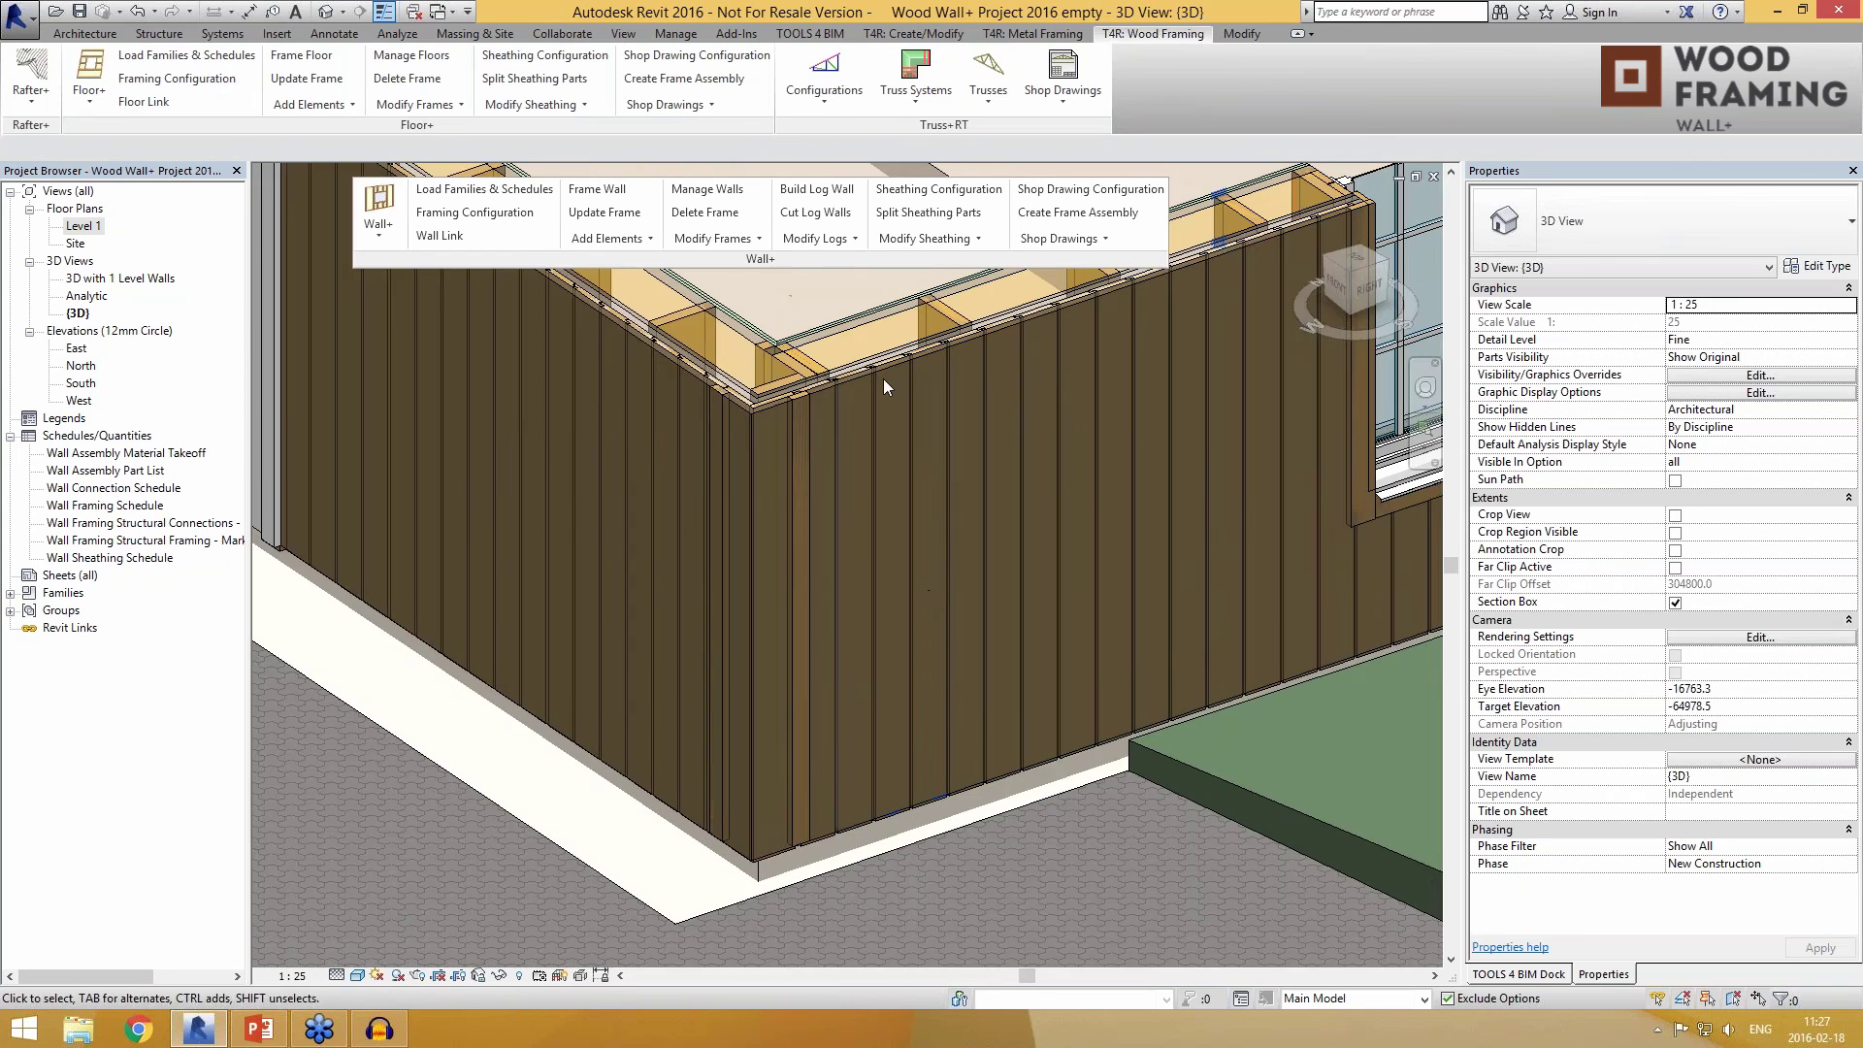
left_click(906, 388)
middle_click_drag(1096, 767, 1111, 582, "shift")
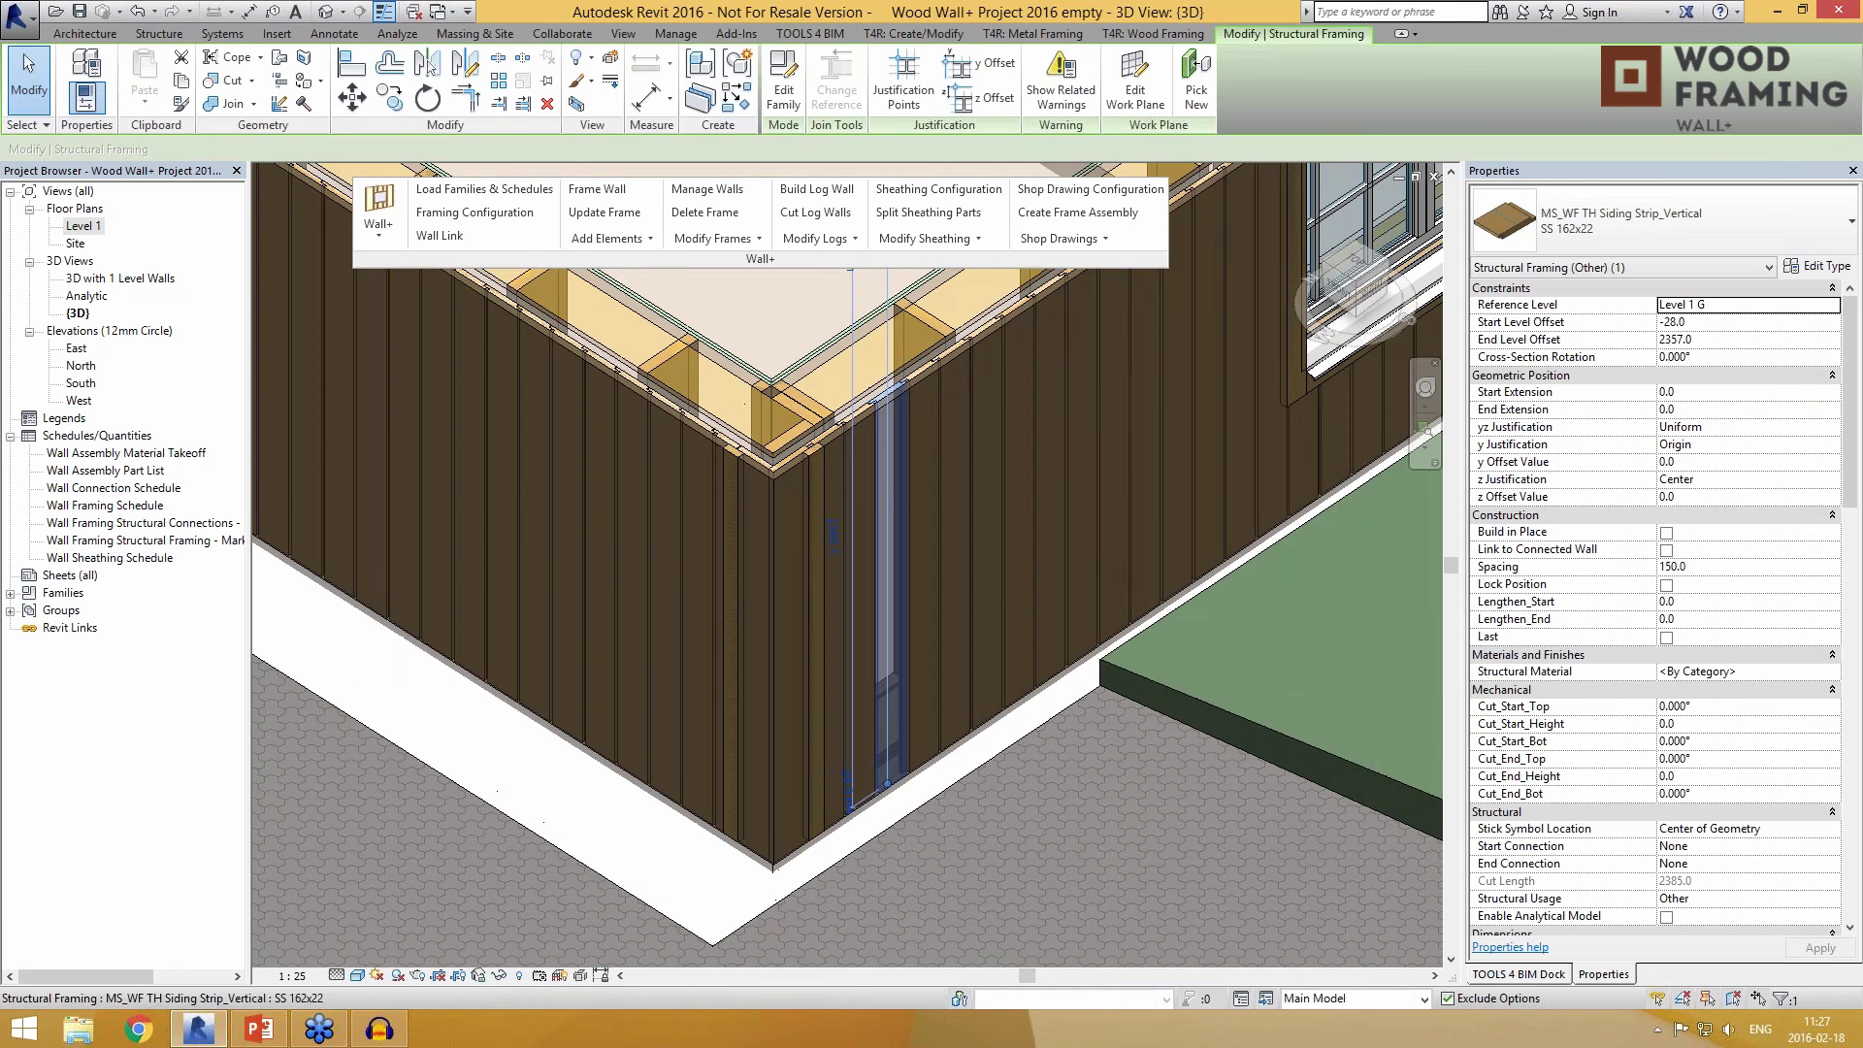
key("Escape")
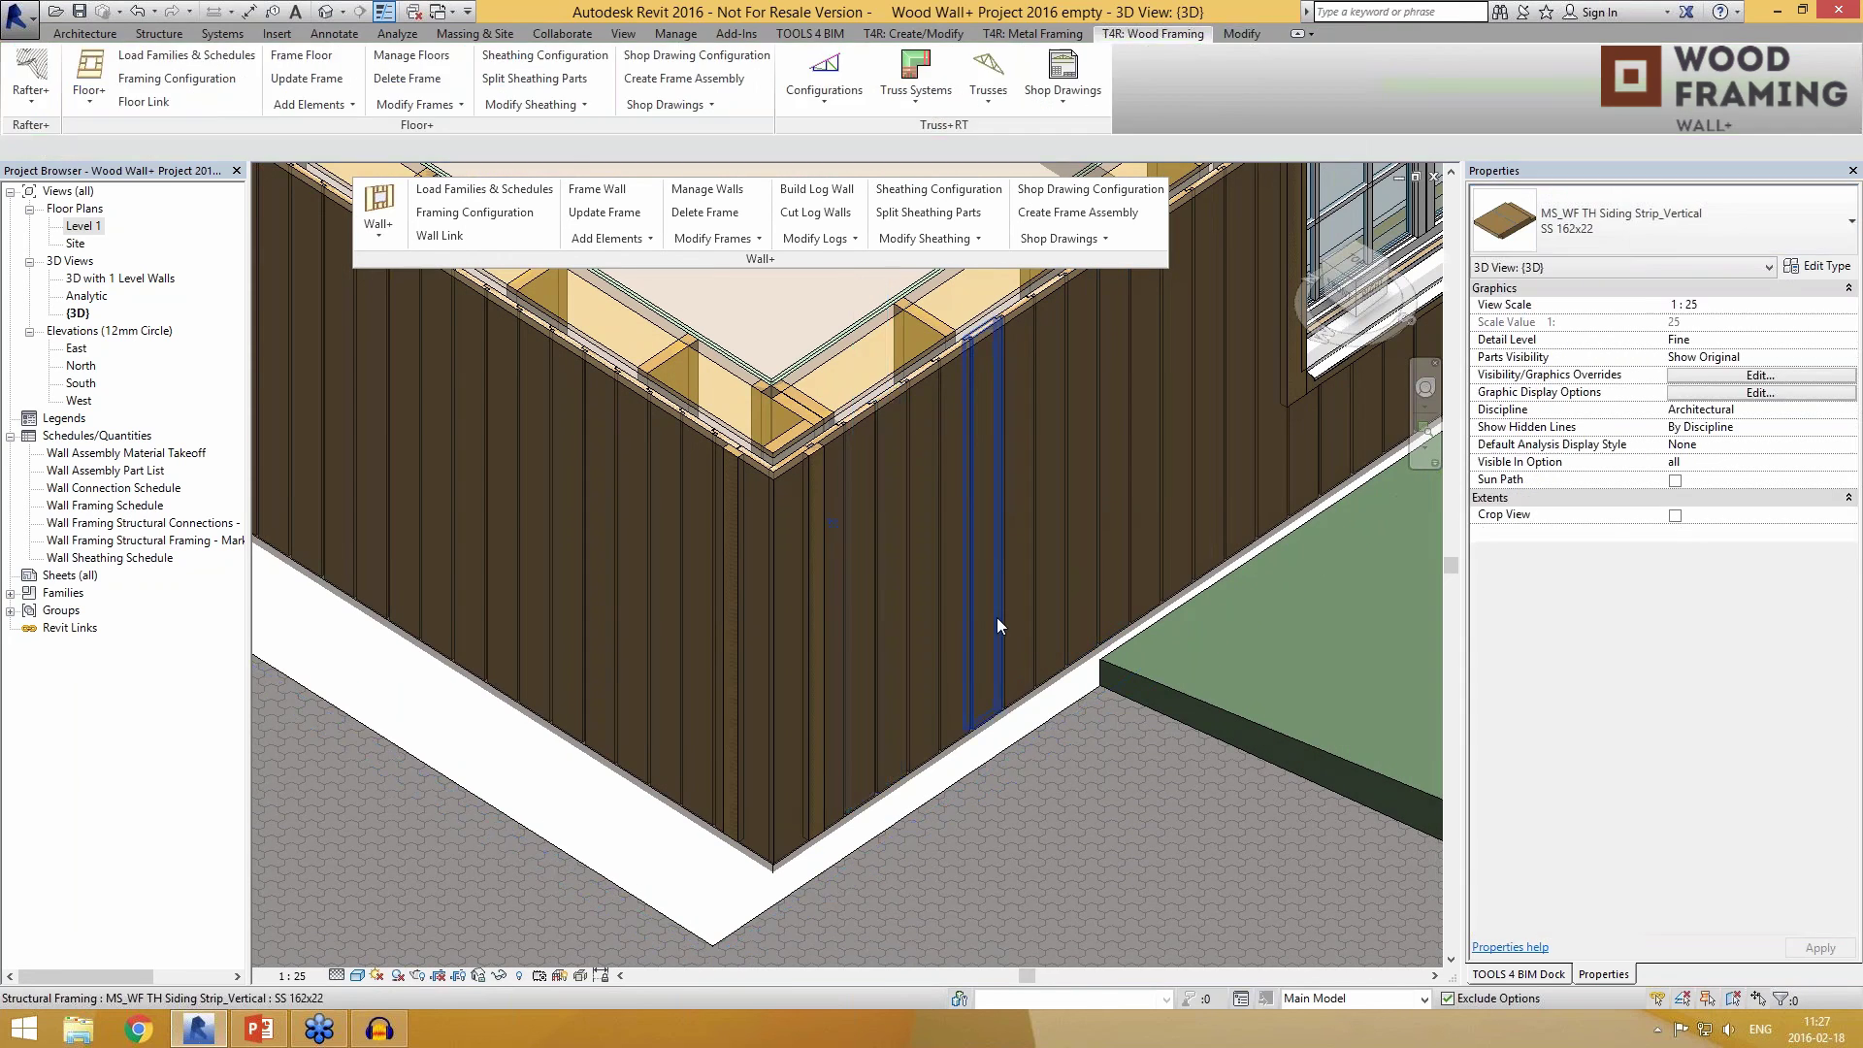
scroll(988, 627, "down", 5)
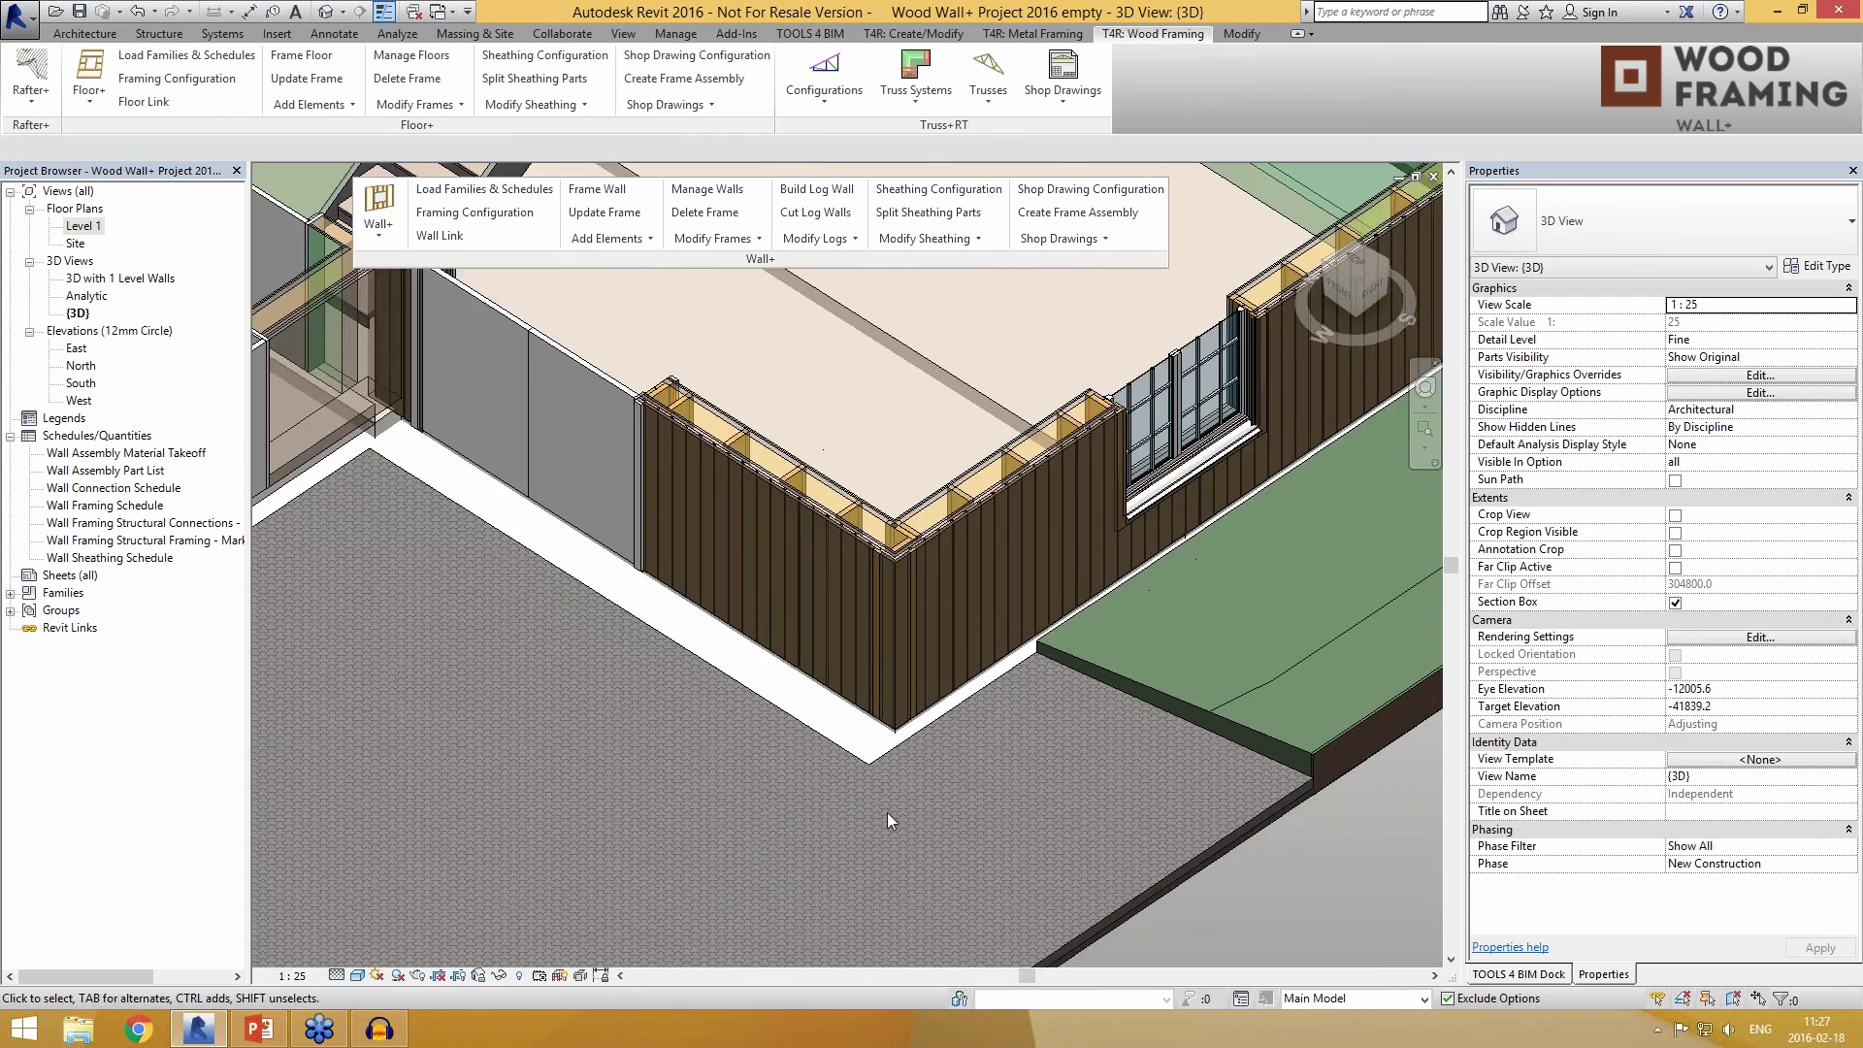
scroll(886, 812, "down", 1)
scroll(1085, 710, "down", 2)
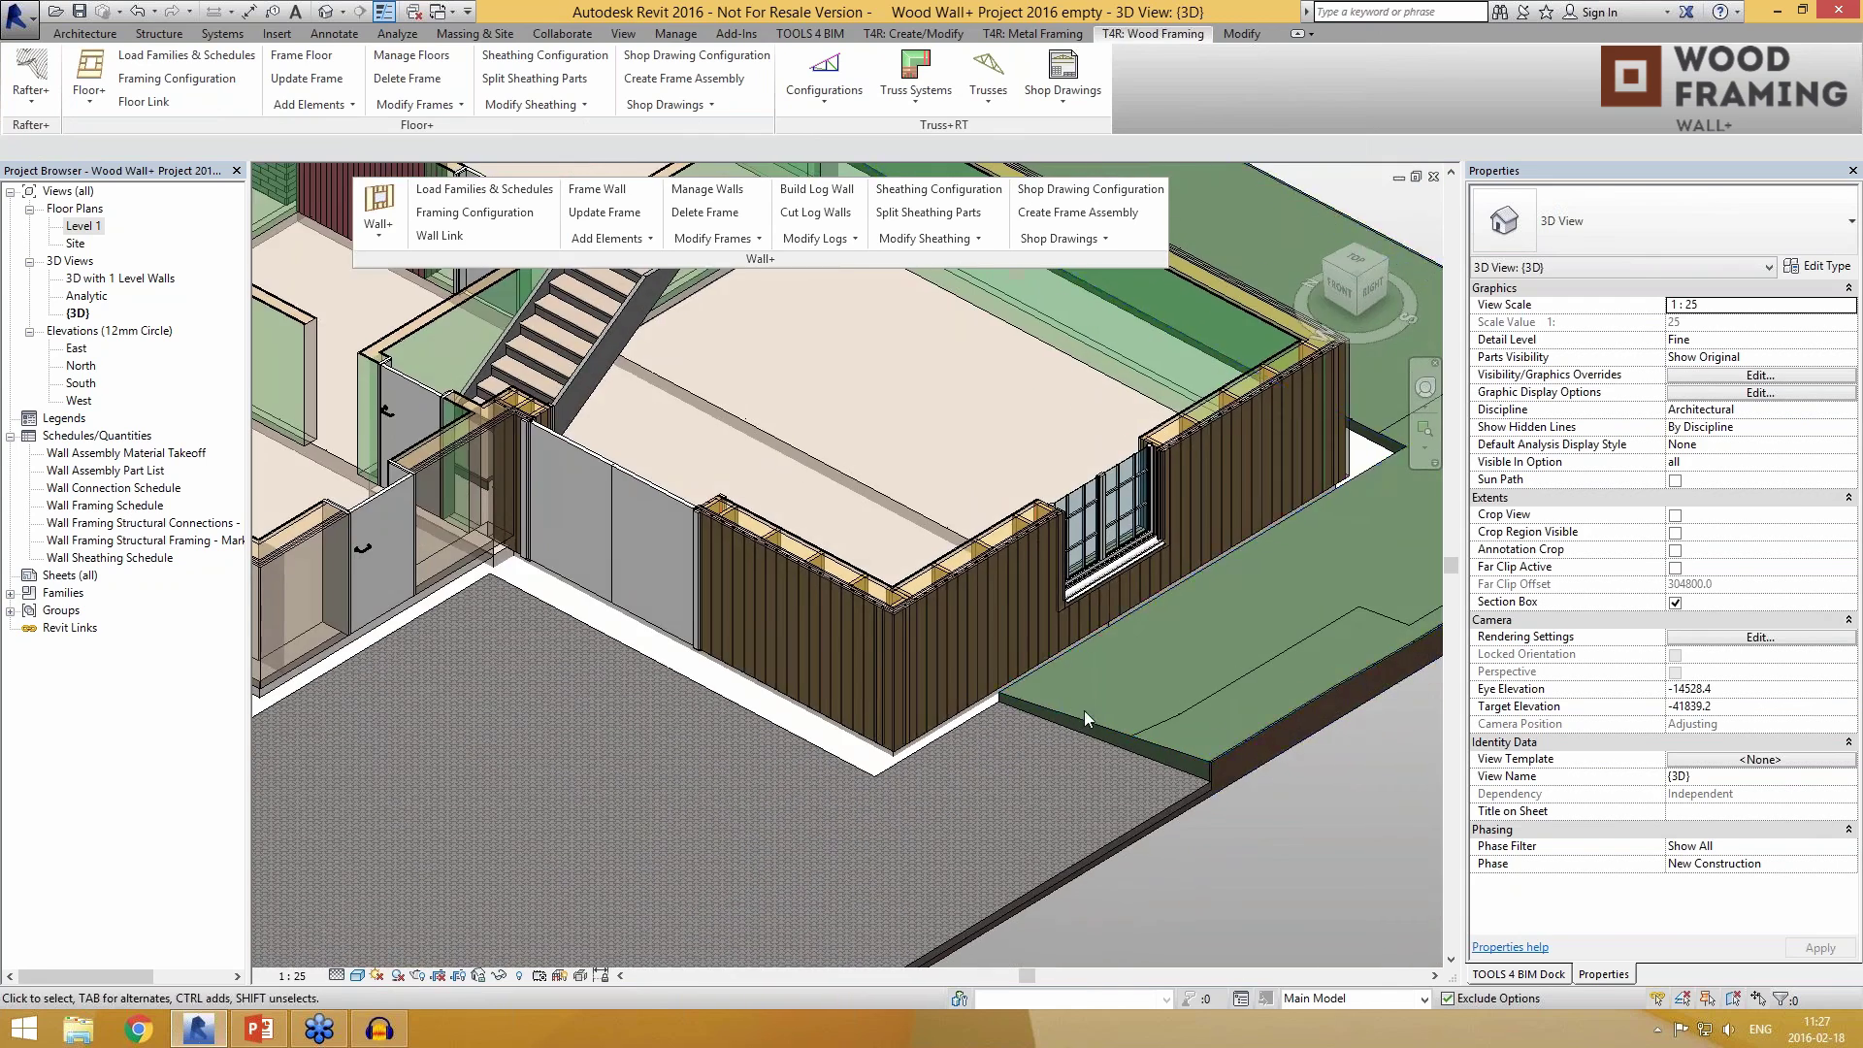
scroll(1085, 710, "down", 3)
middle_click_drag(735, 656, 903, 691, "shift")
middle_click_drag(621, 873, 908, 665)
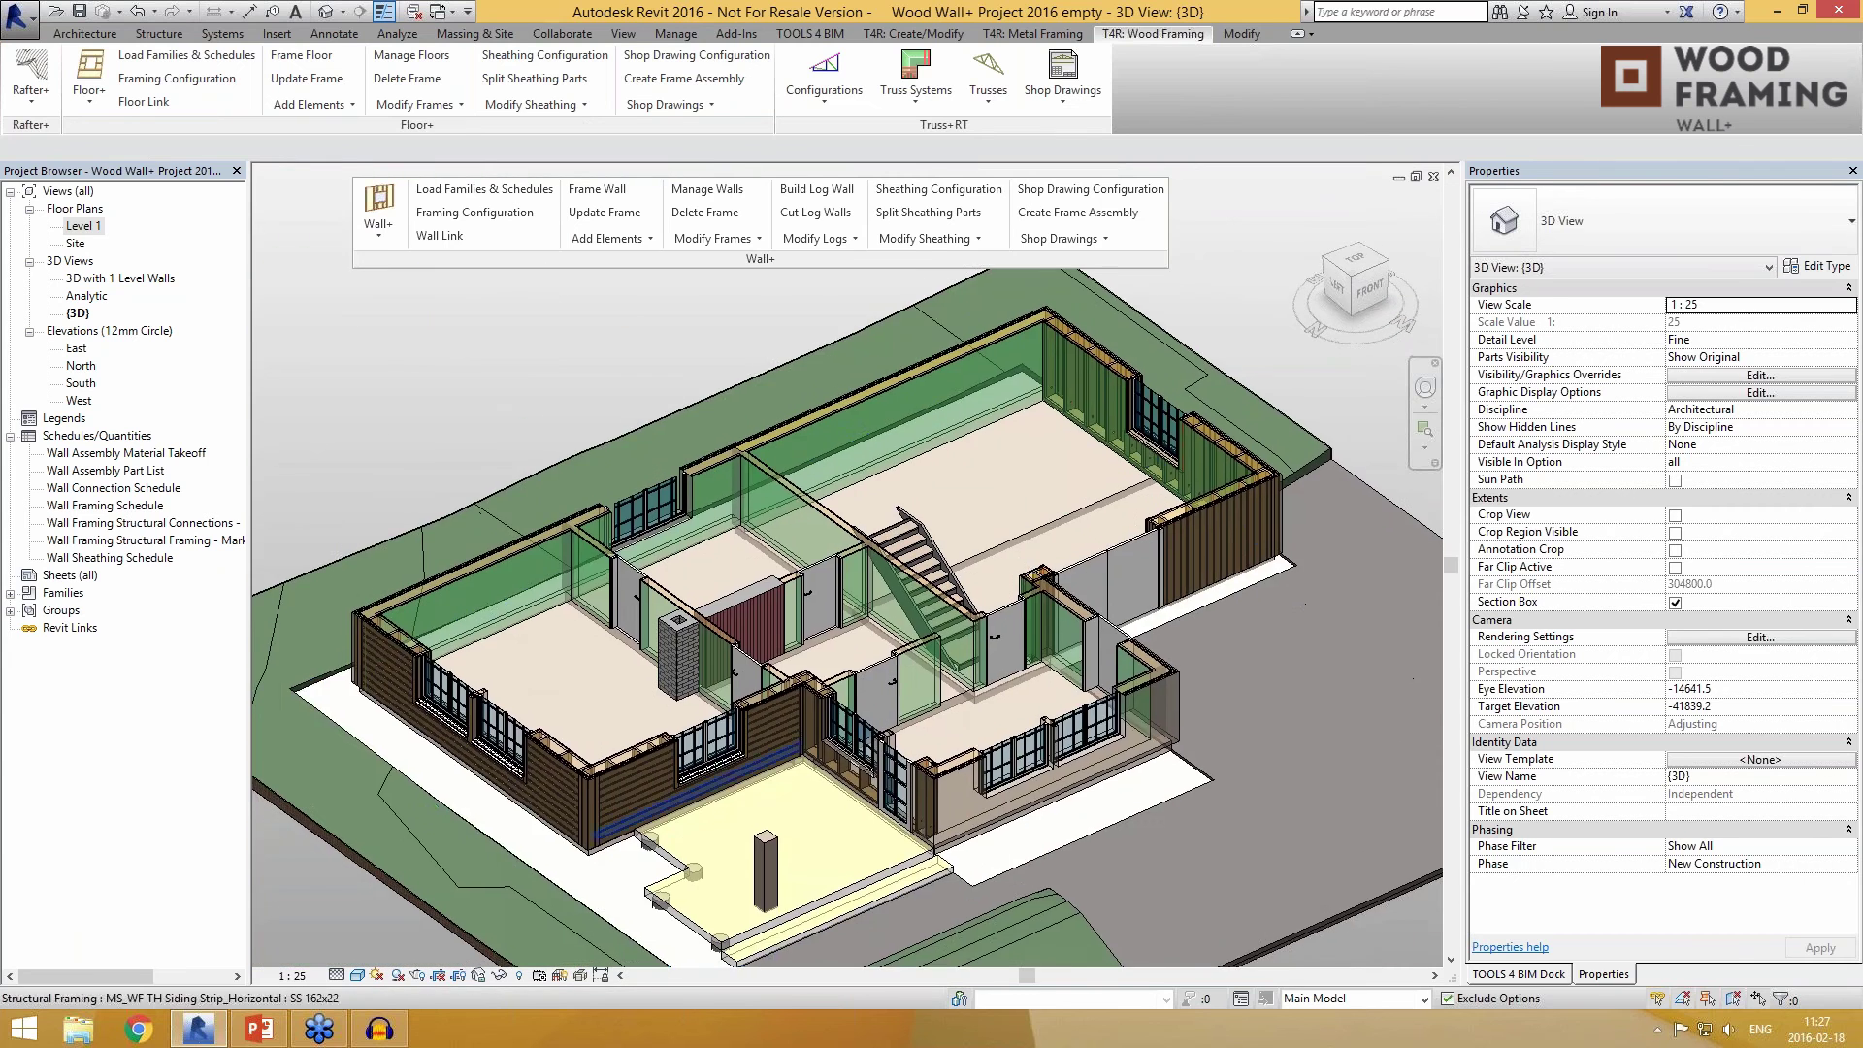
Step: Examine the waterproof sill element under the terrace-side window and its properties
scroll(527, 876, "up", 1)
scroll(528, 875, "up", 3)
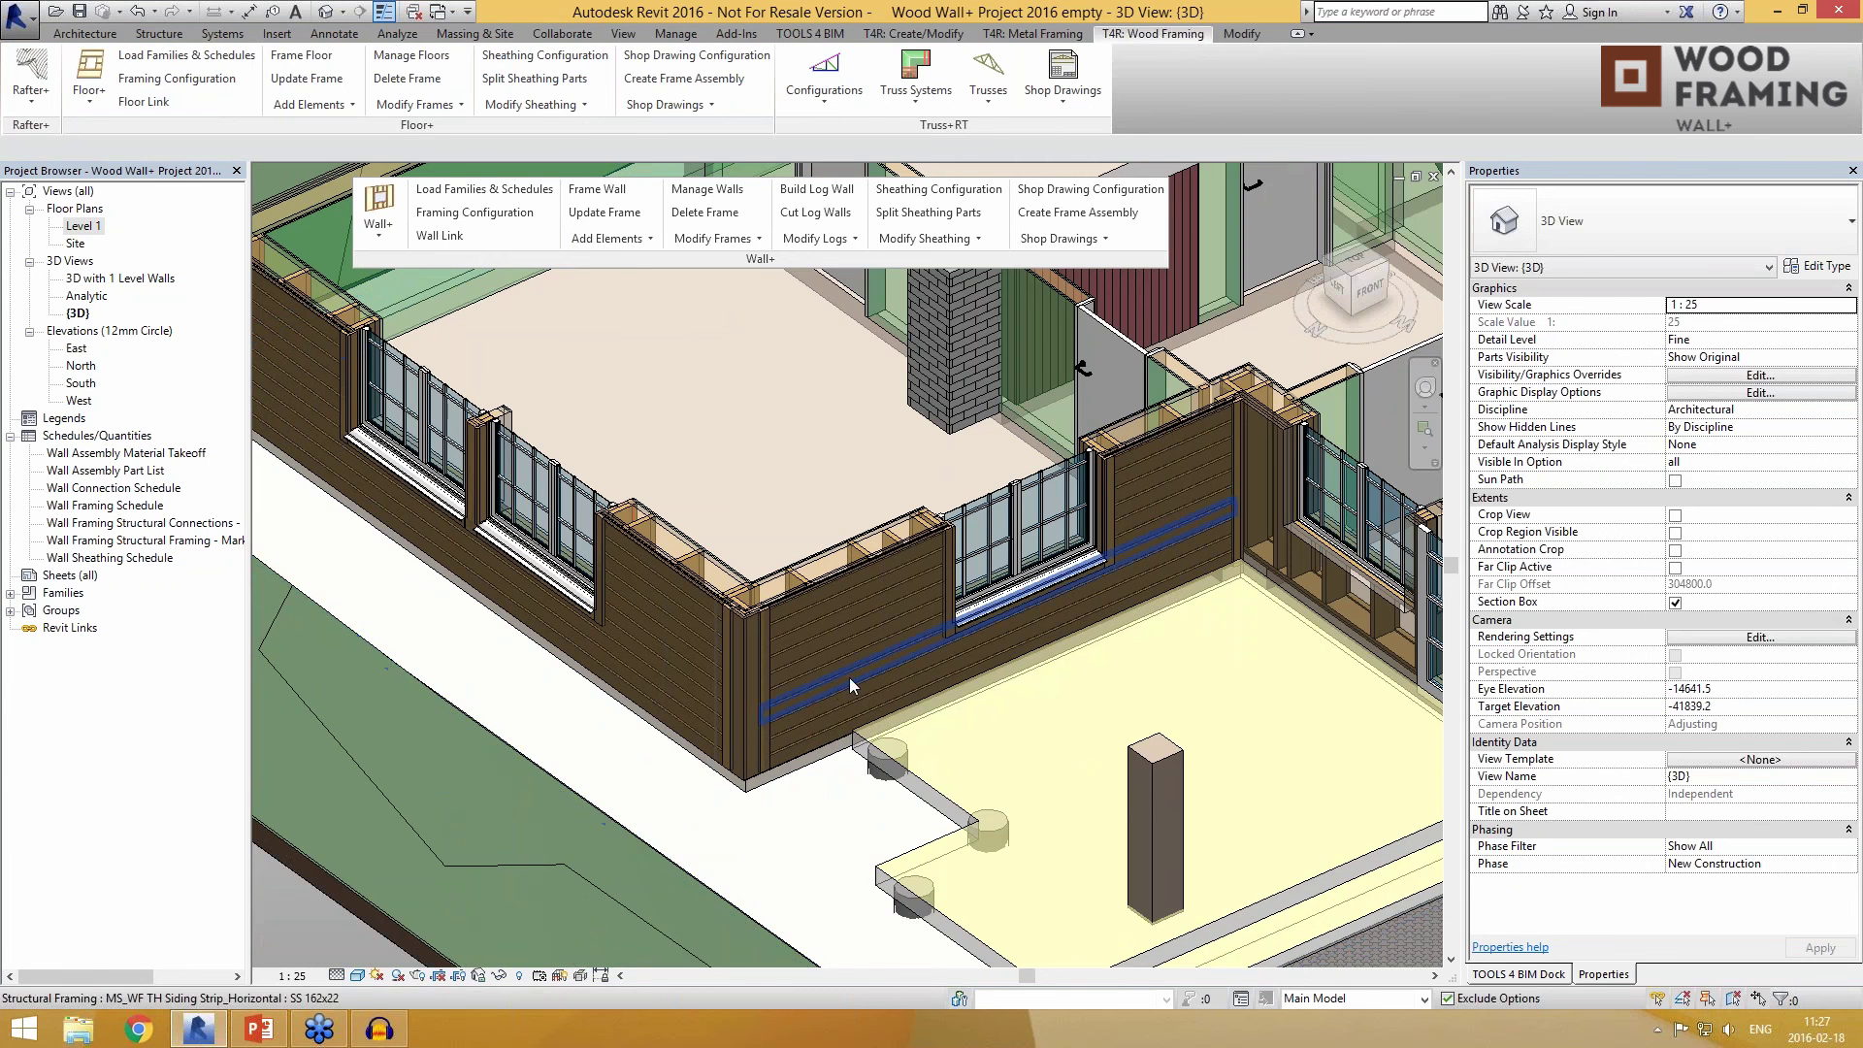
scroll(1085, 621, "up", 1)
scroll(1085, 621, "up", 4)
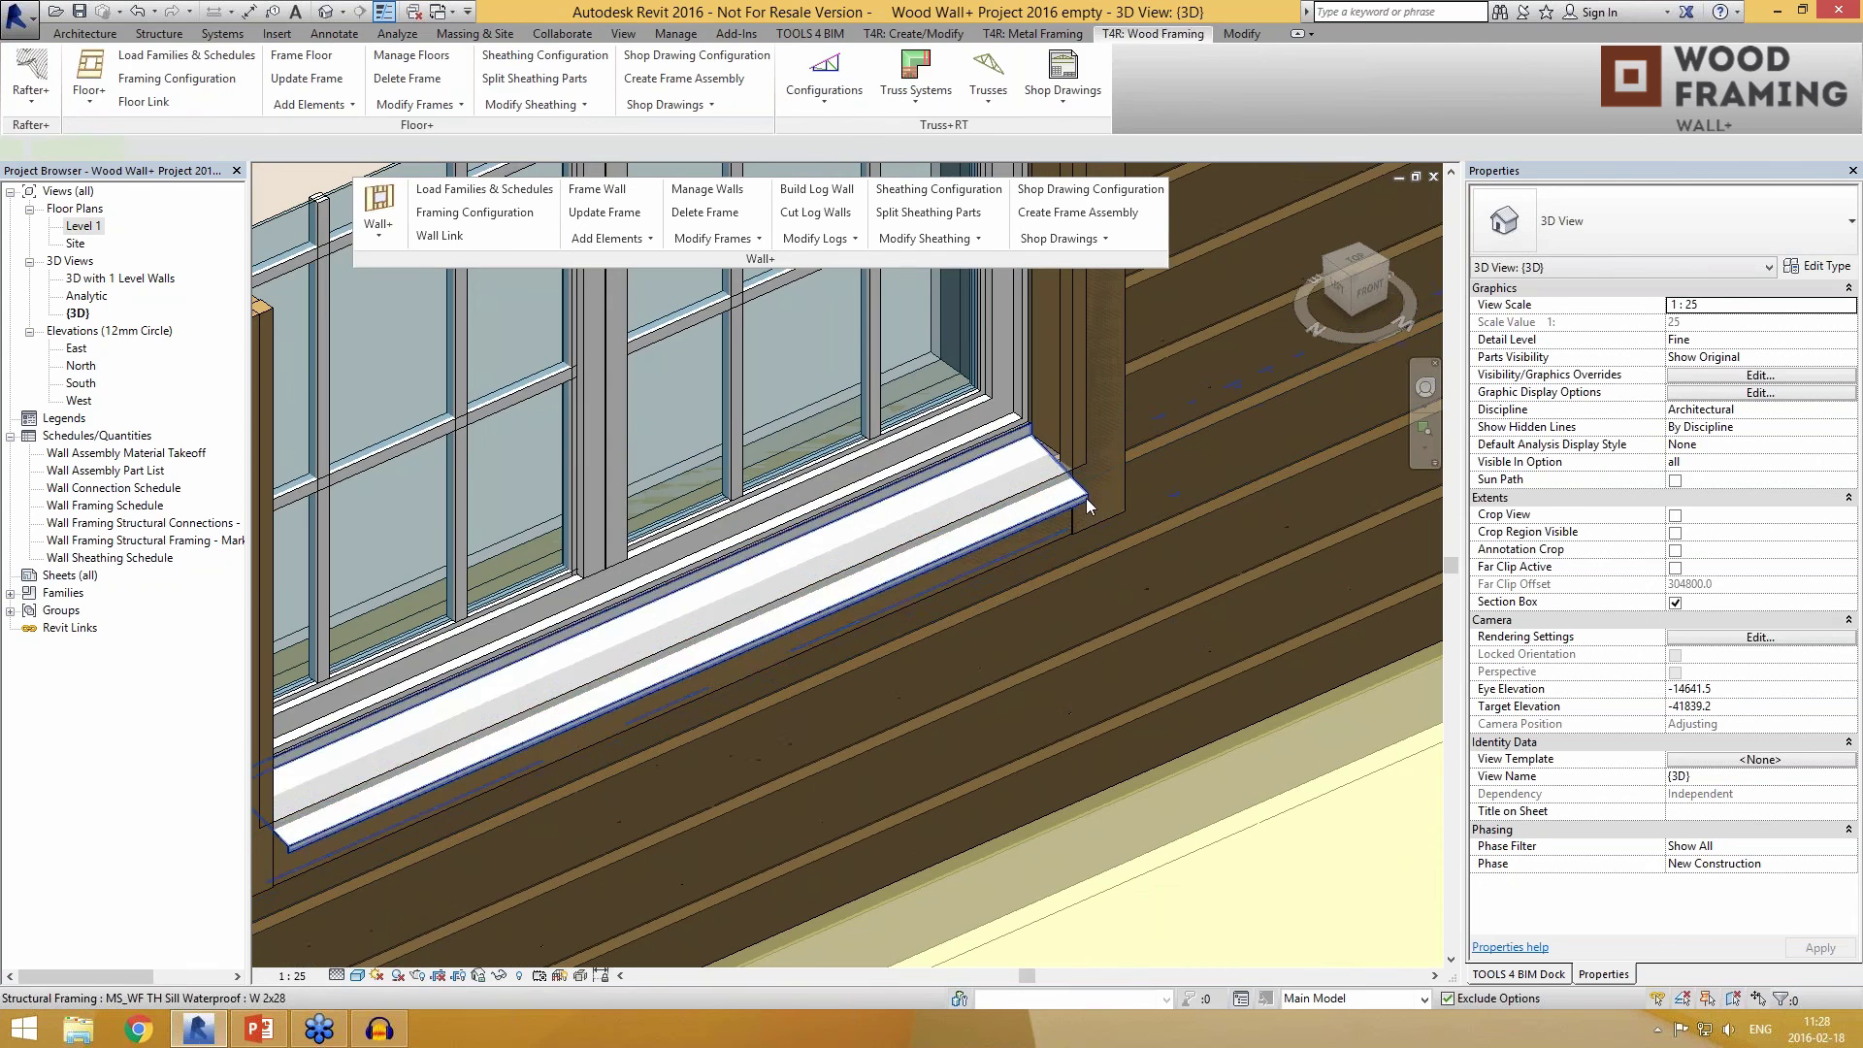
left_click(1086, 498)
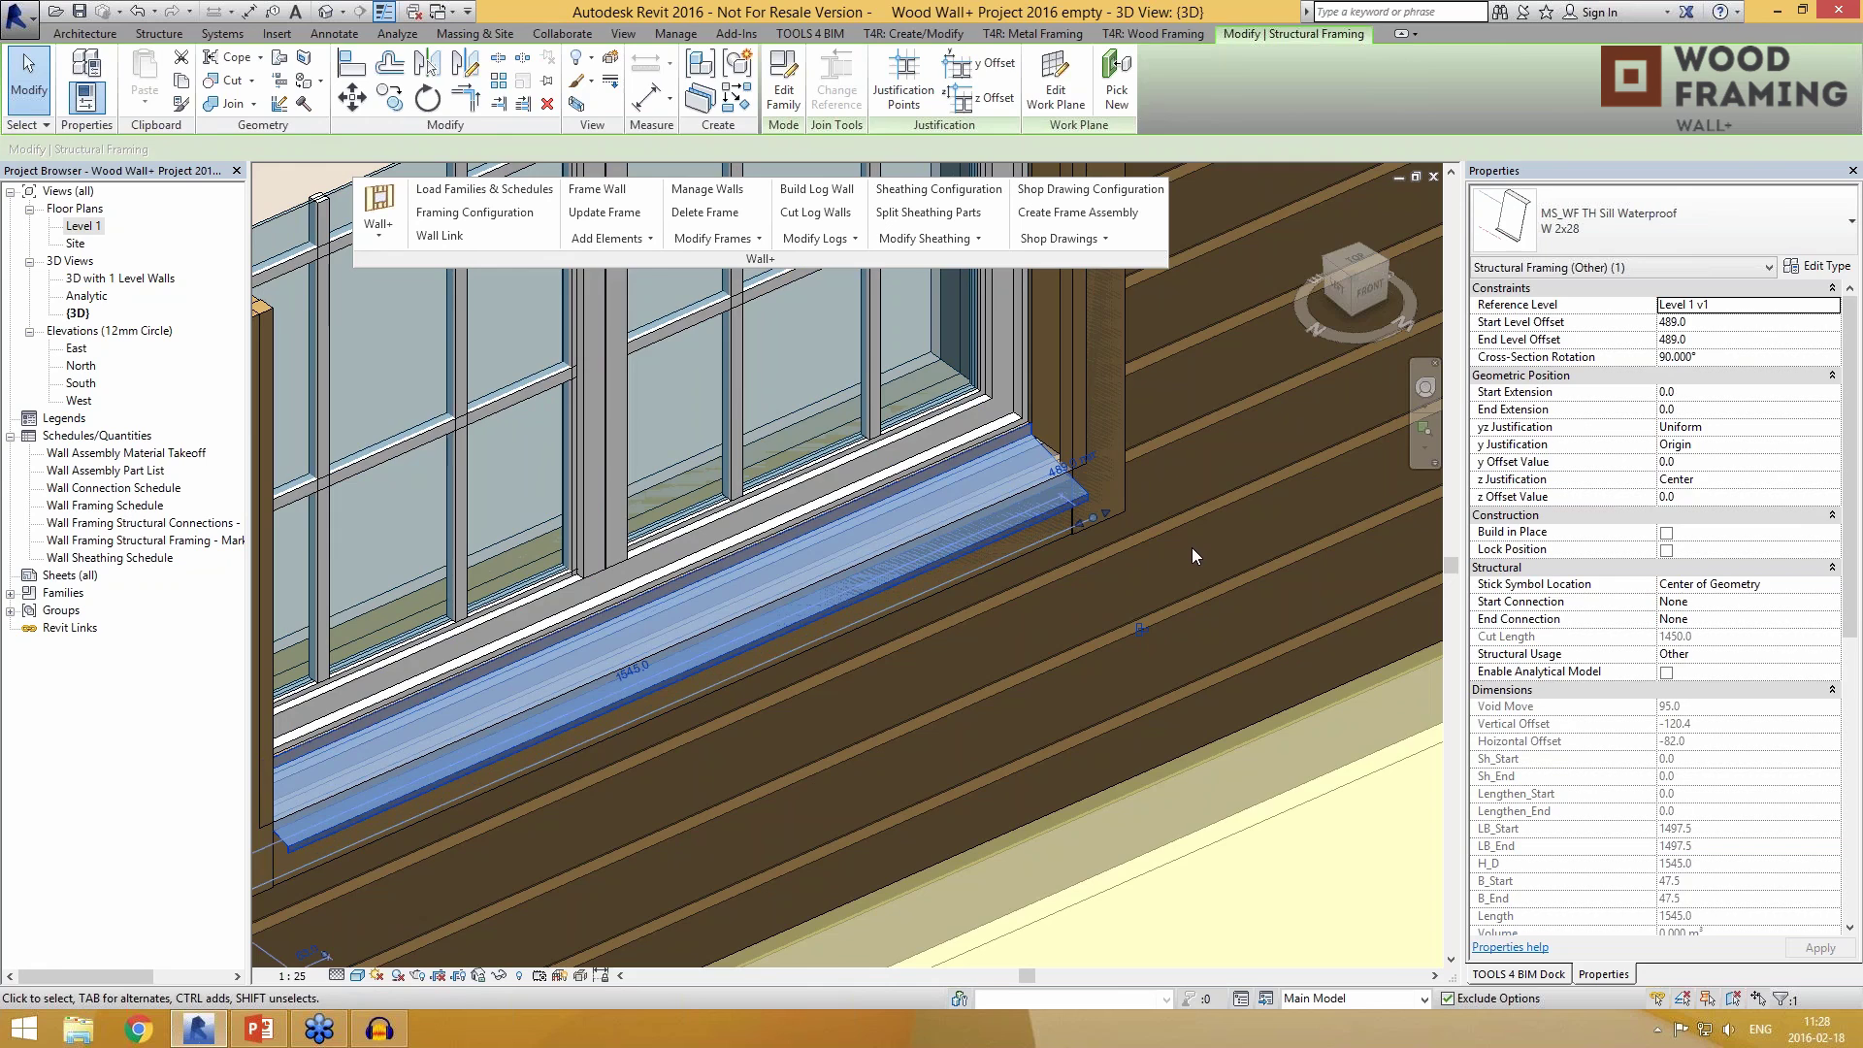
key("Escape")
scroll(1192, 548, "down", 6)
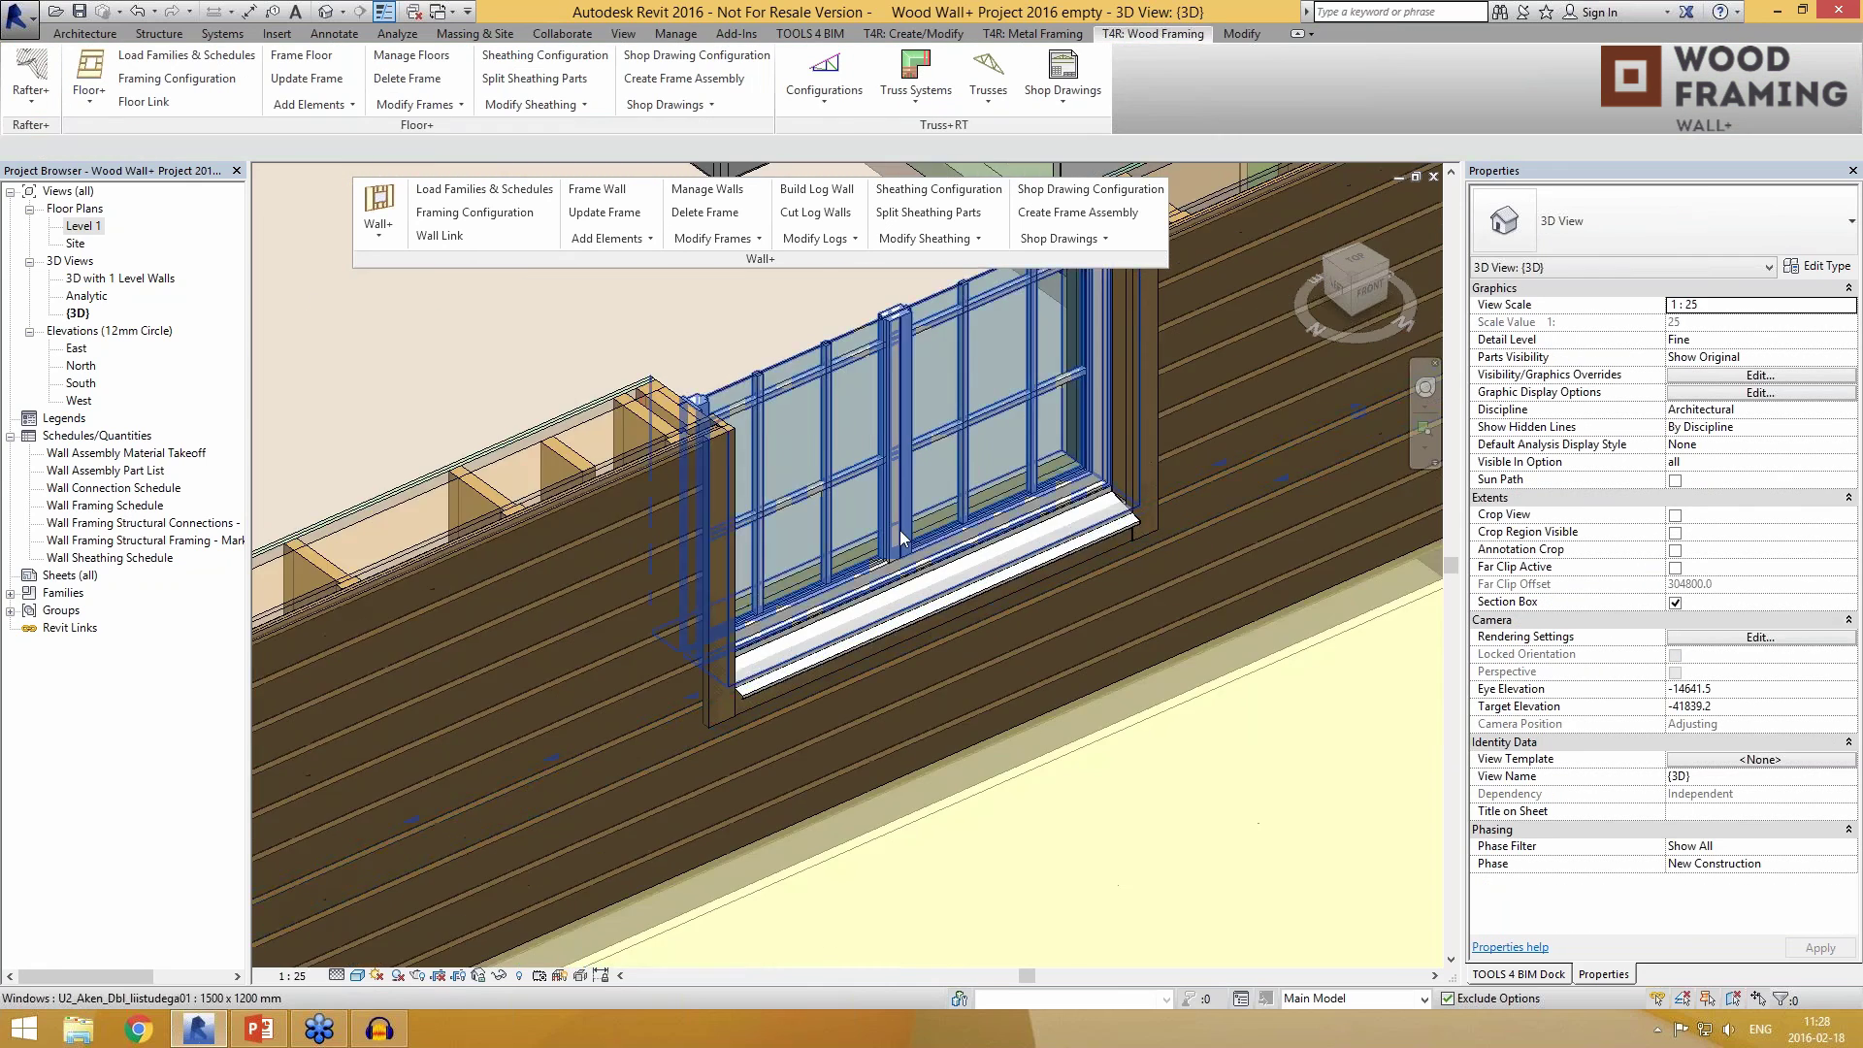
Step: Open the Wall+ Shop Drawing Configuration for the framed walls
scroll(1041, 608, "down", 8)
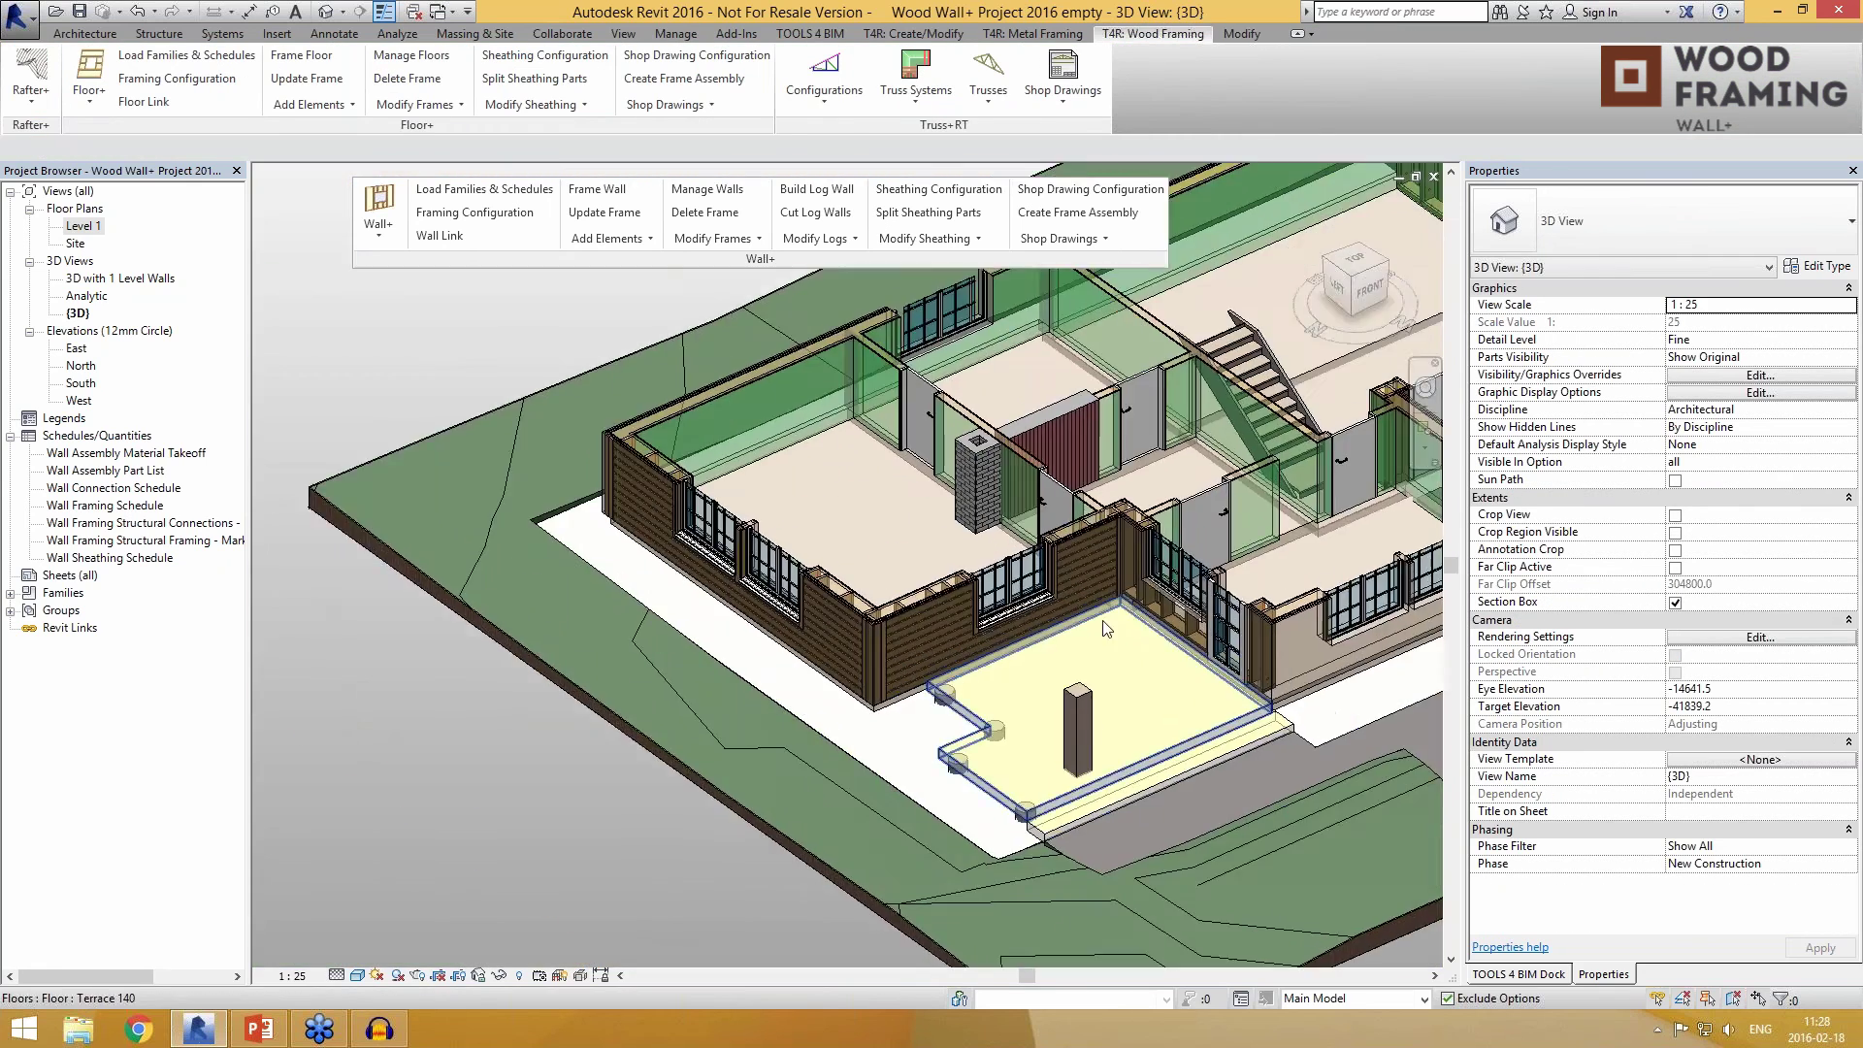
middle_click_drag(1062, 627, 640, 739, "shift")
middle_click_drag(1261, 320, 698, 621)
middle_click_drag(951, 592, 699, 573, "shift")
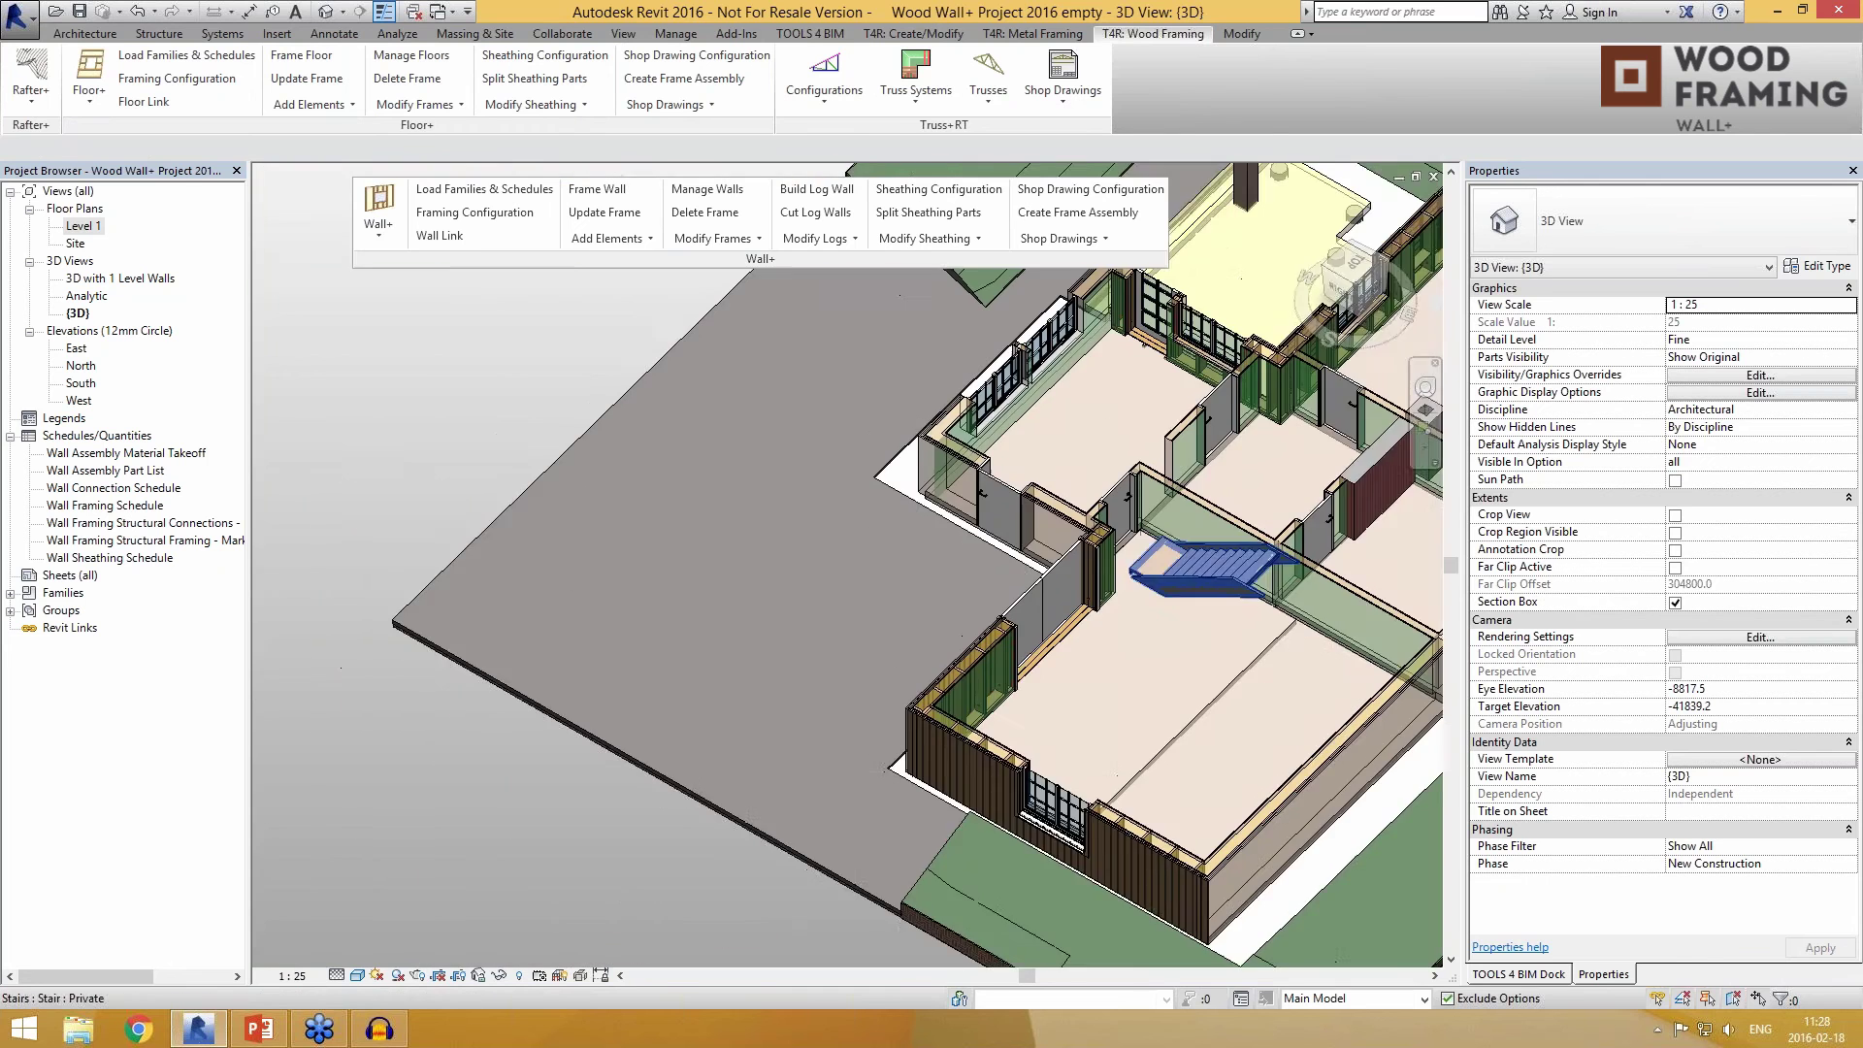
middle_click_drag(1206, 569, 485, 631)
scroll(867, 593, "up", 8)
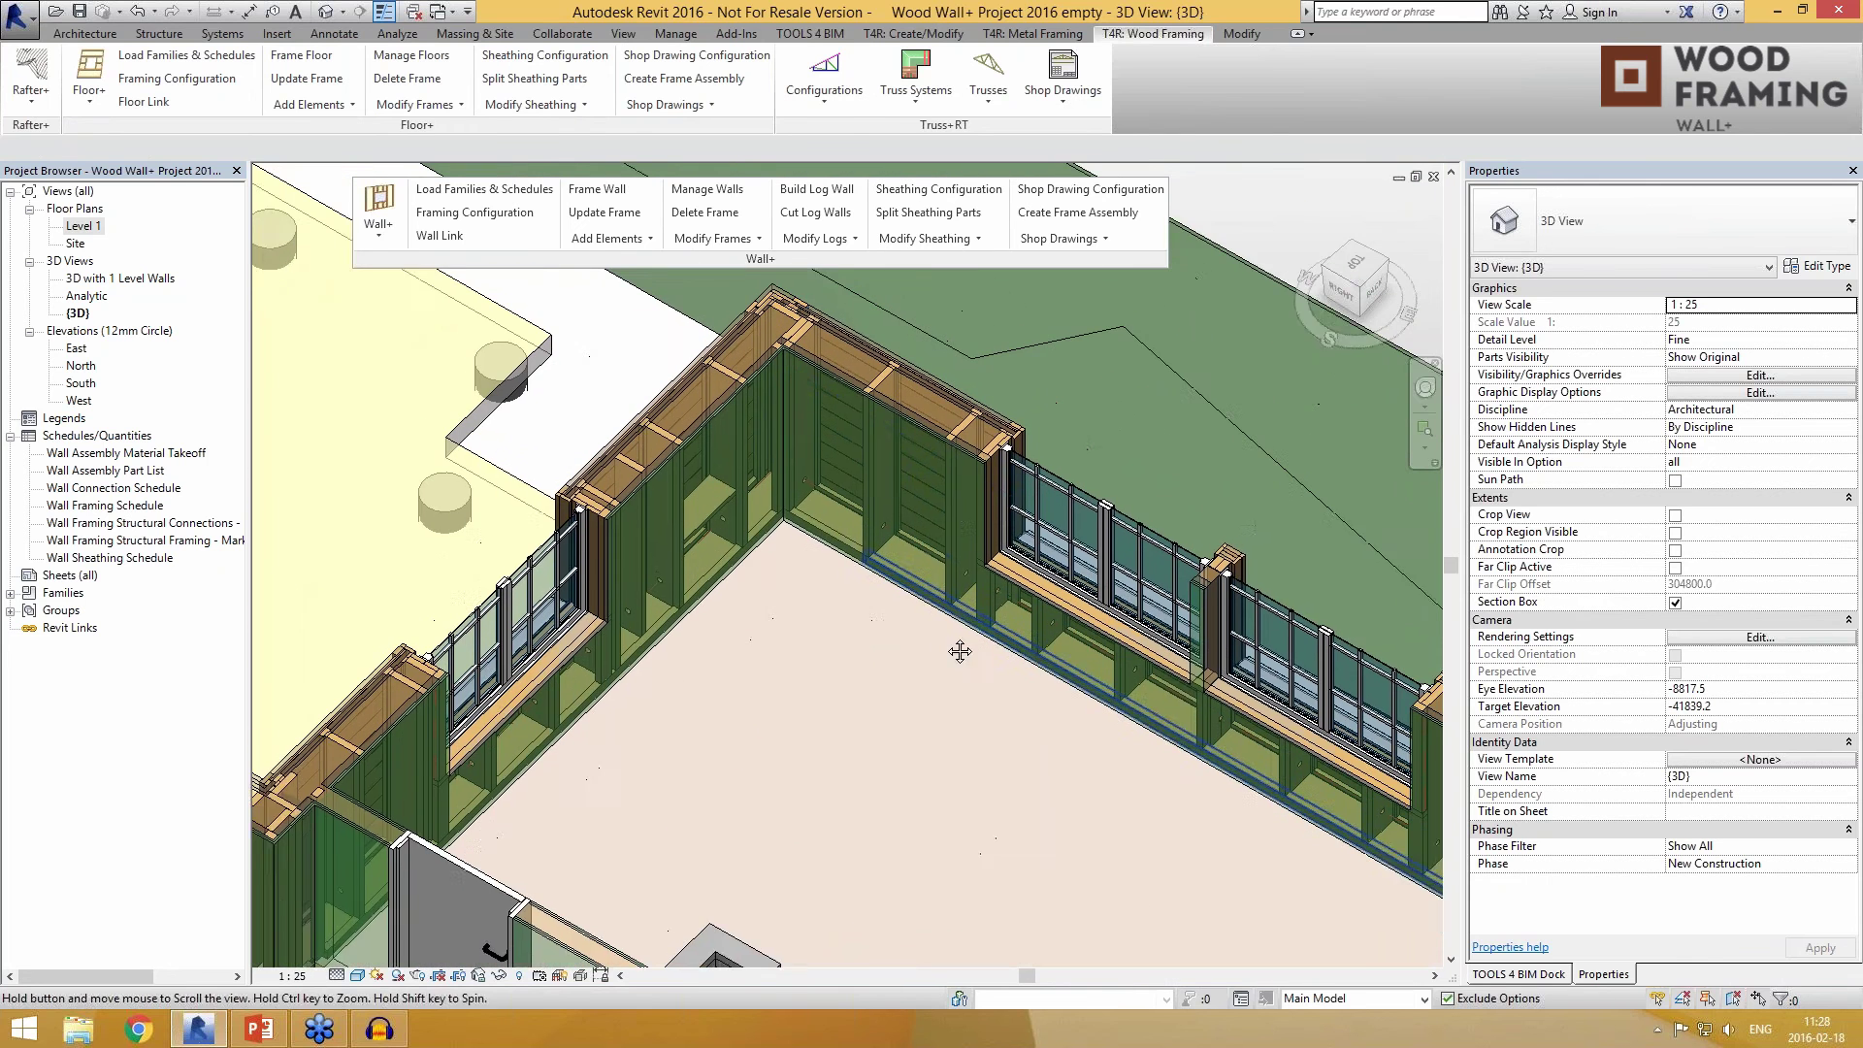
left_click(1068, 190)
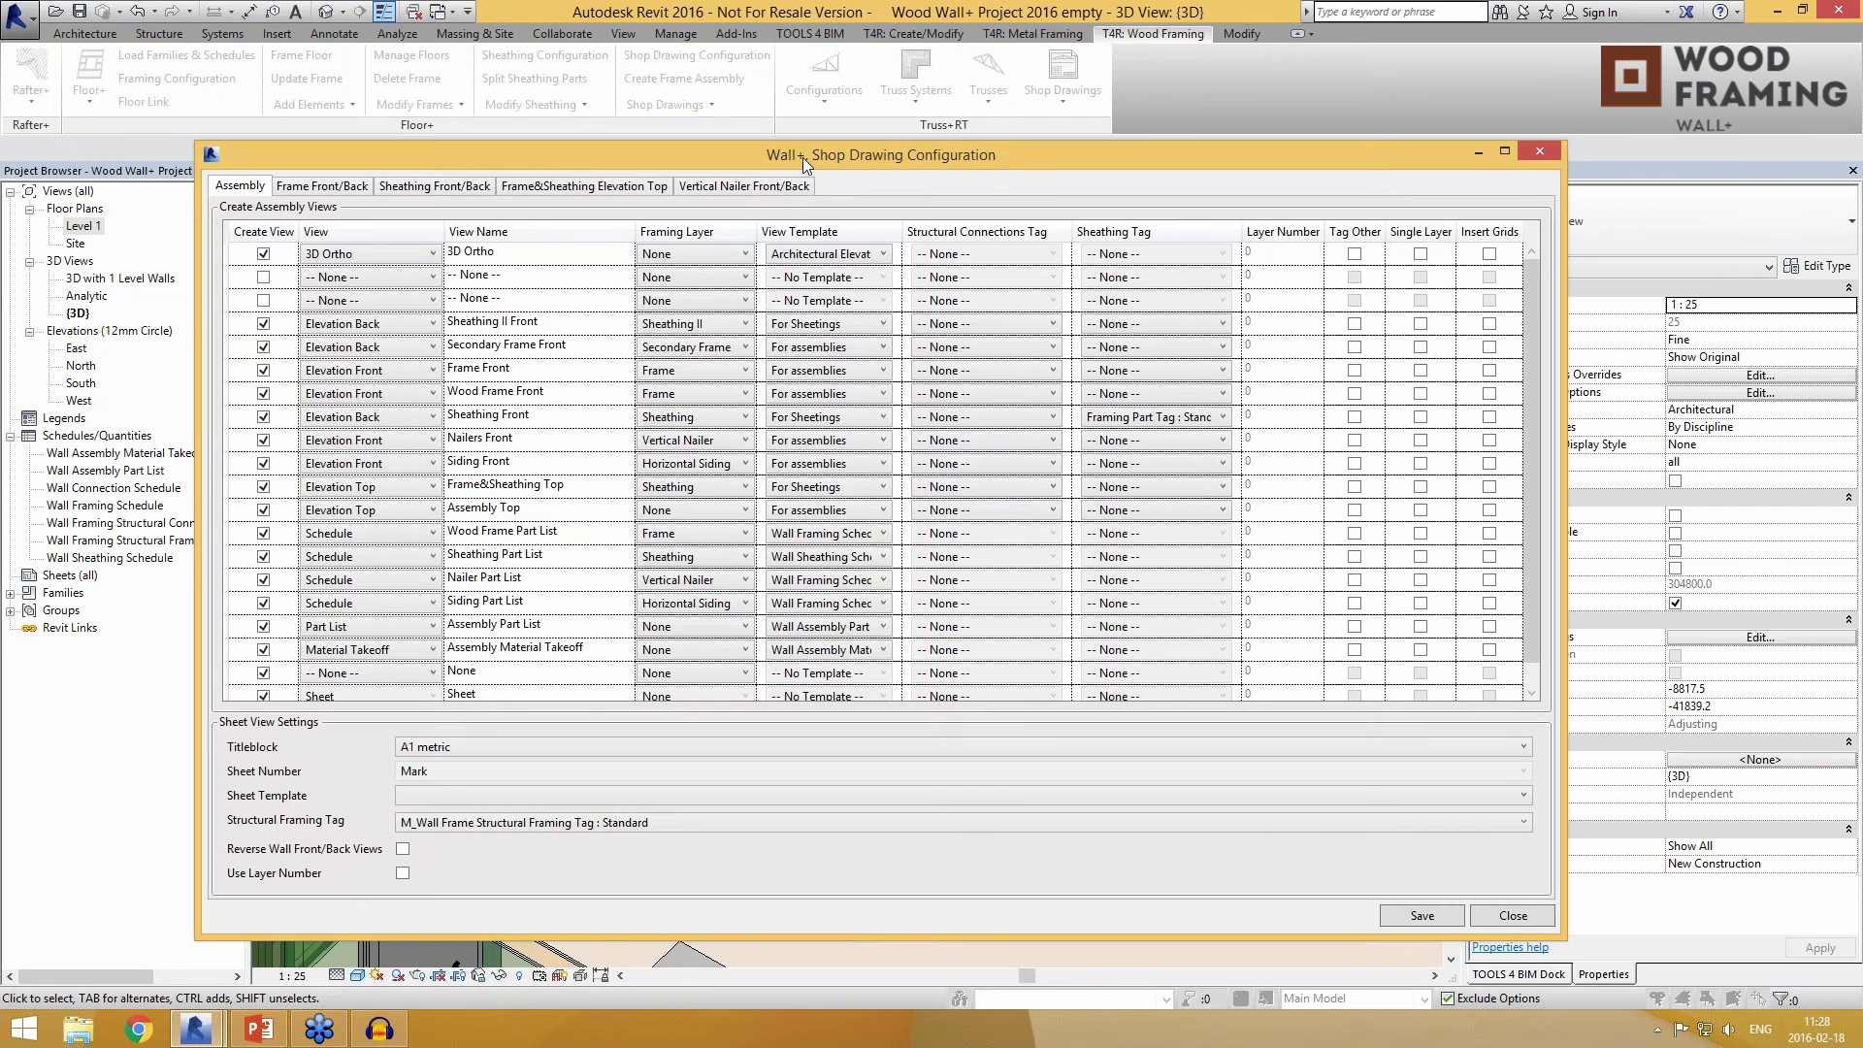
left_click_drag(802, 157, 741, 85)
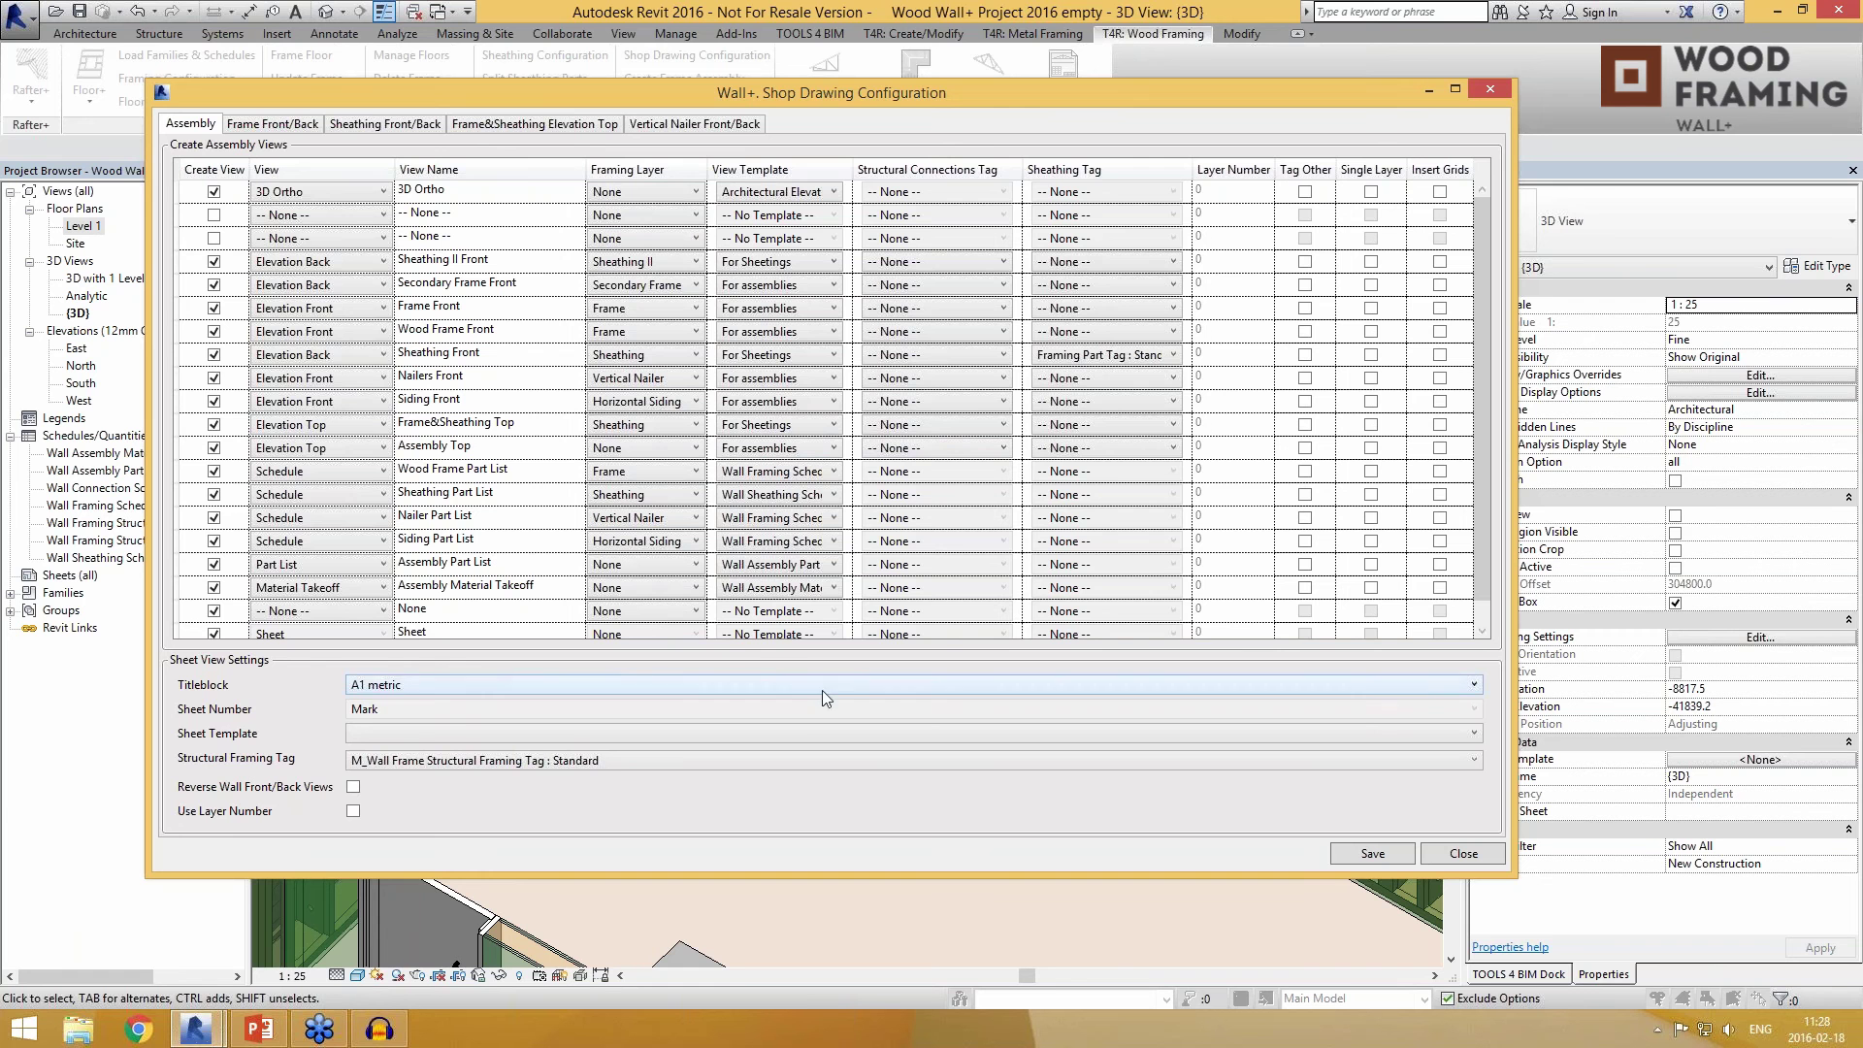
Step: Examine the assembly views to create, including the framing layer and view template options for Wood Frame Front
left_click(529, 331)
left_click(538, 427)
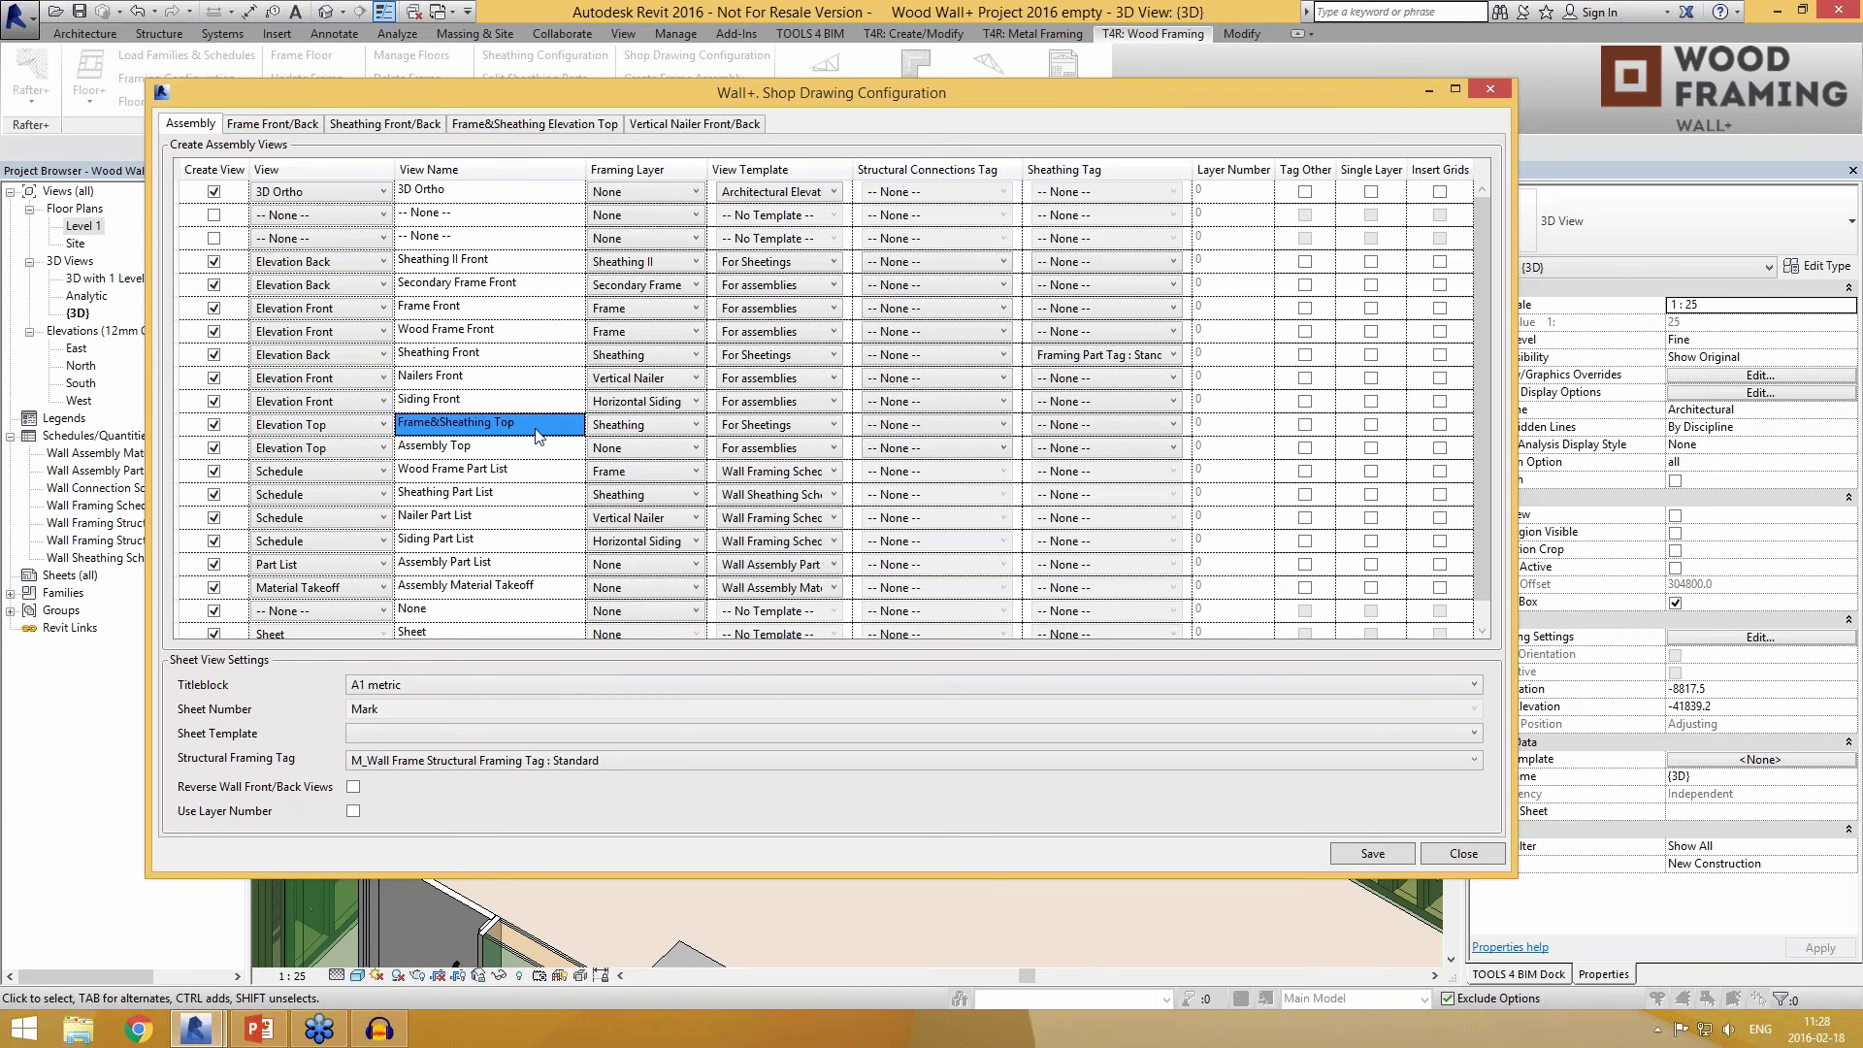
left_click(512, 310)
double_click(530, 331)
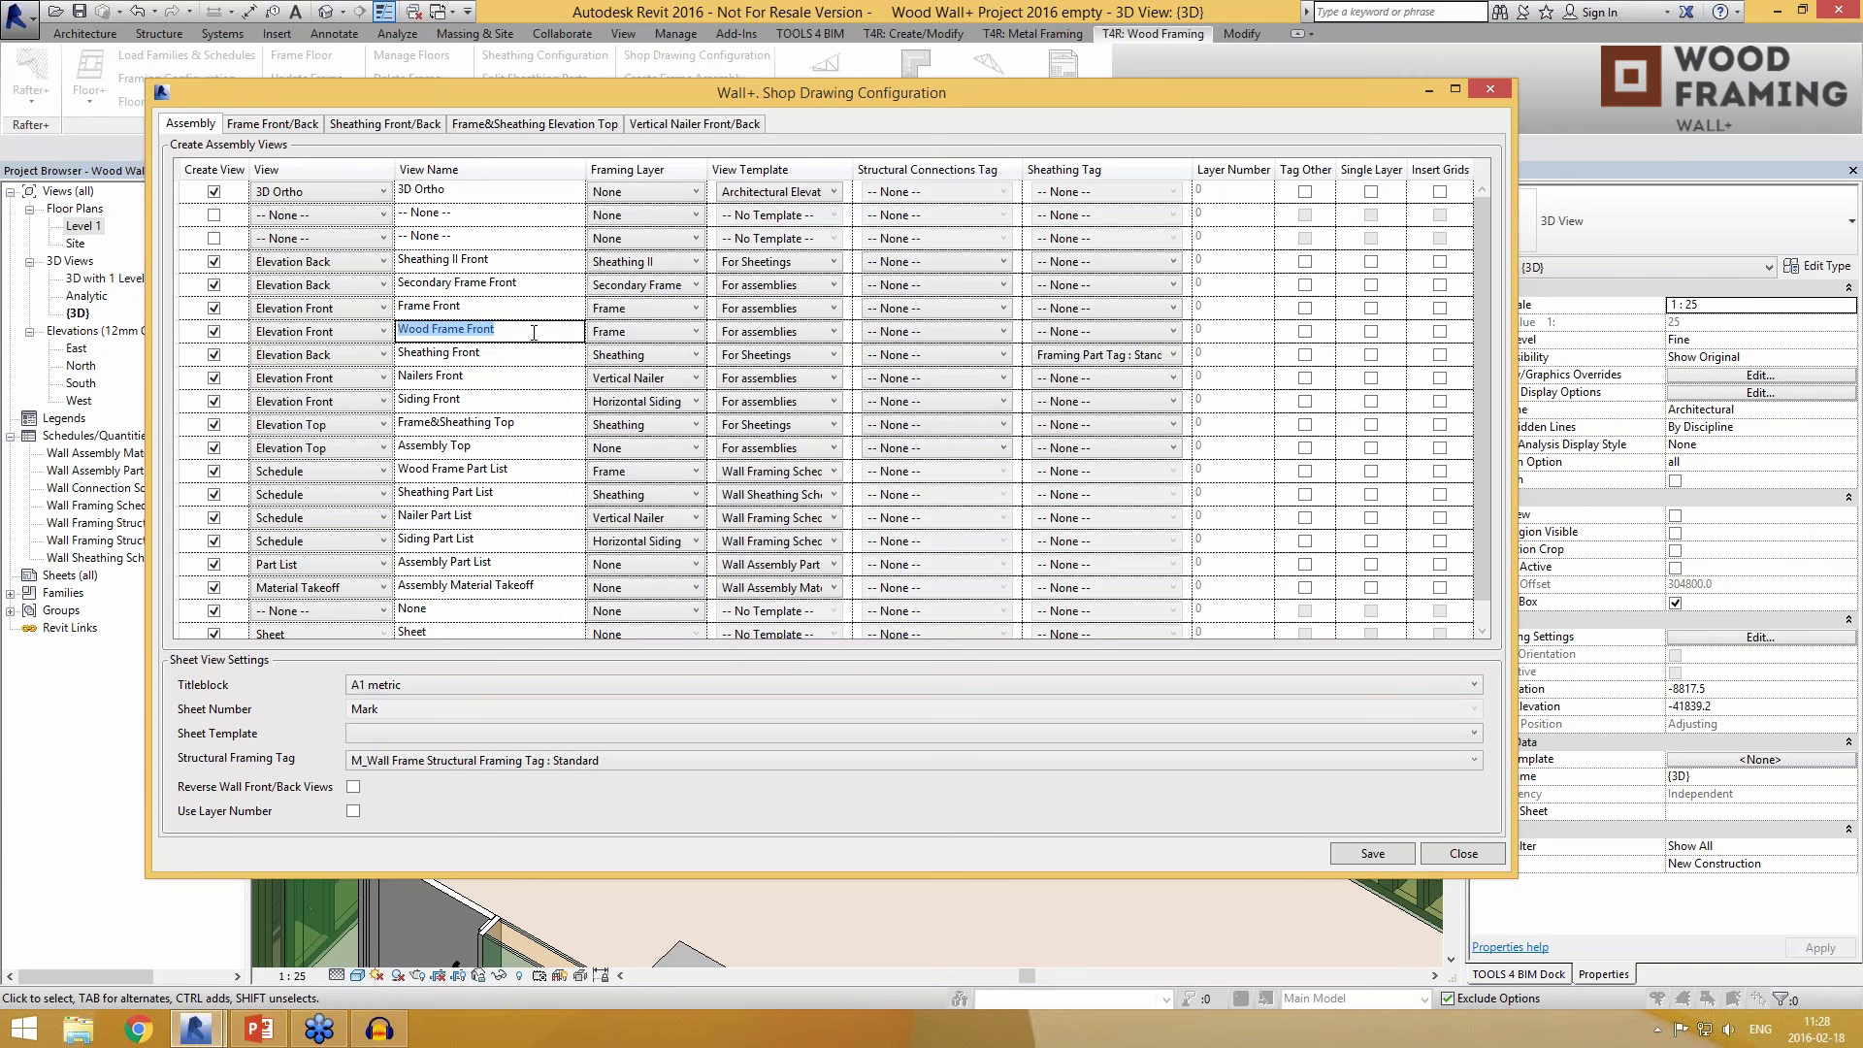
left_click(667, 331)
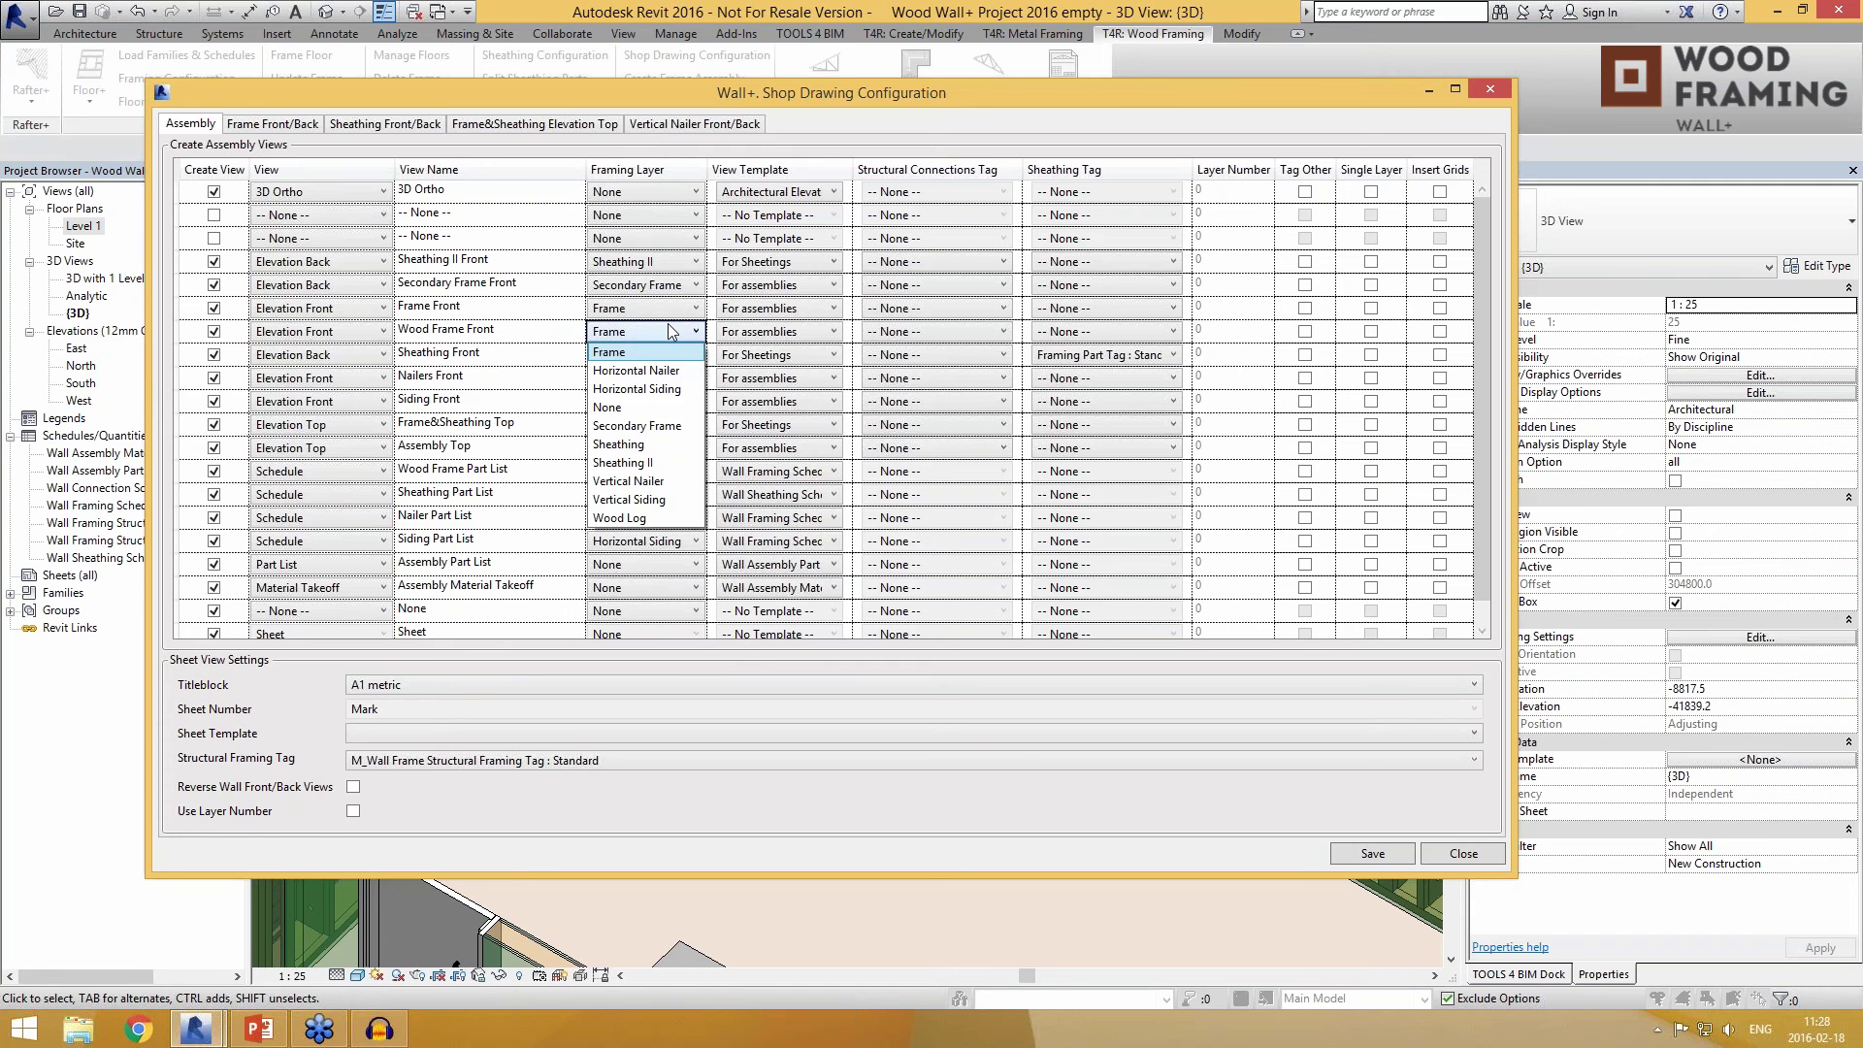
left_click(669, 331)
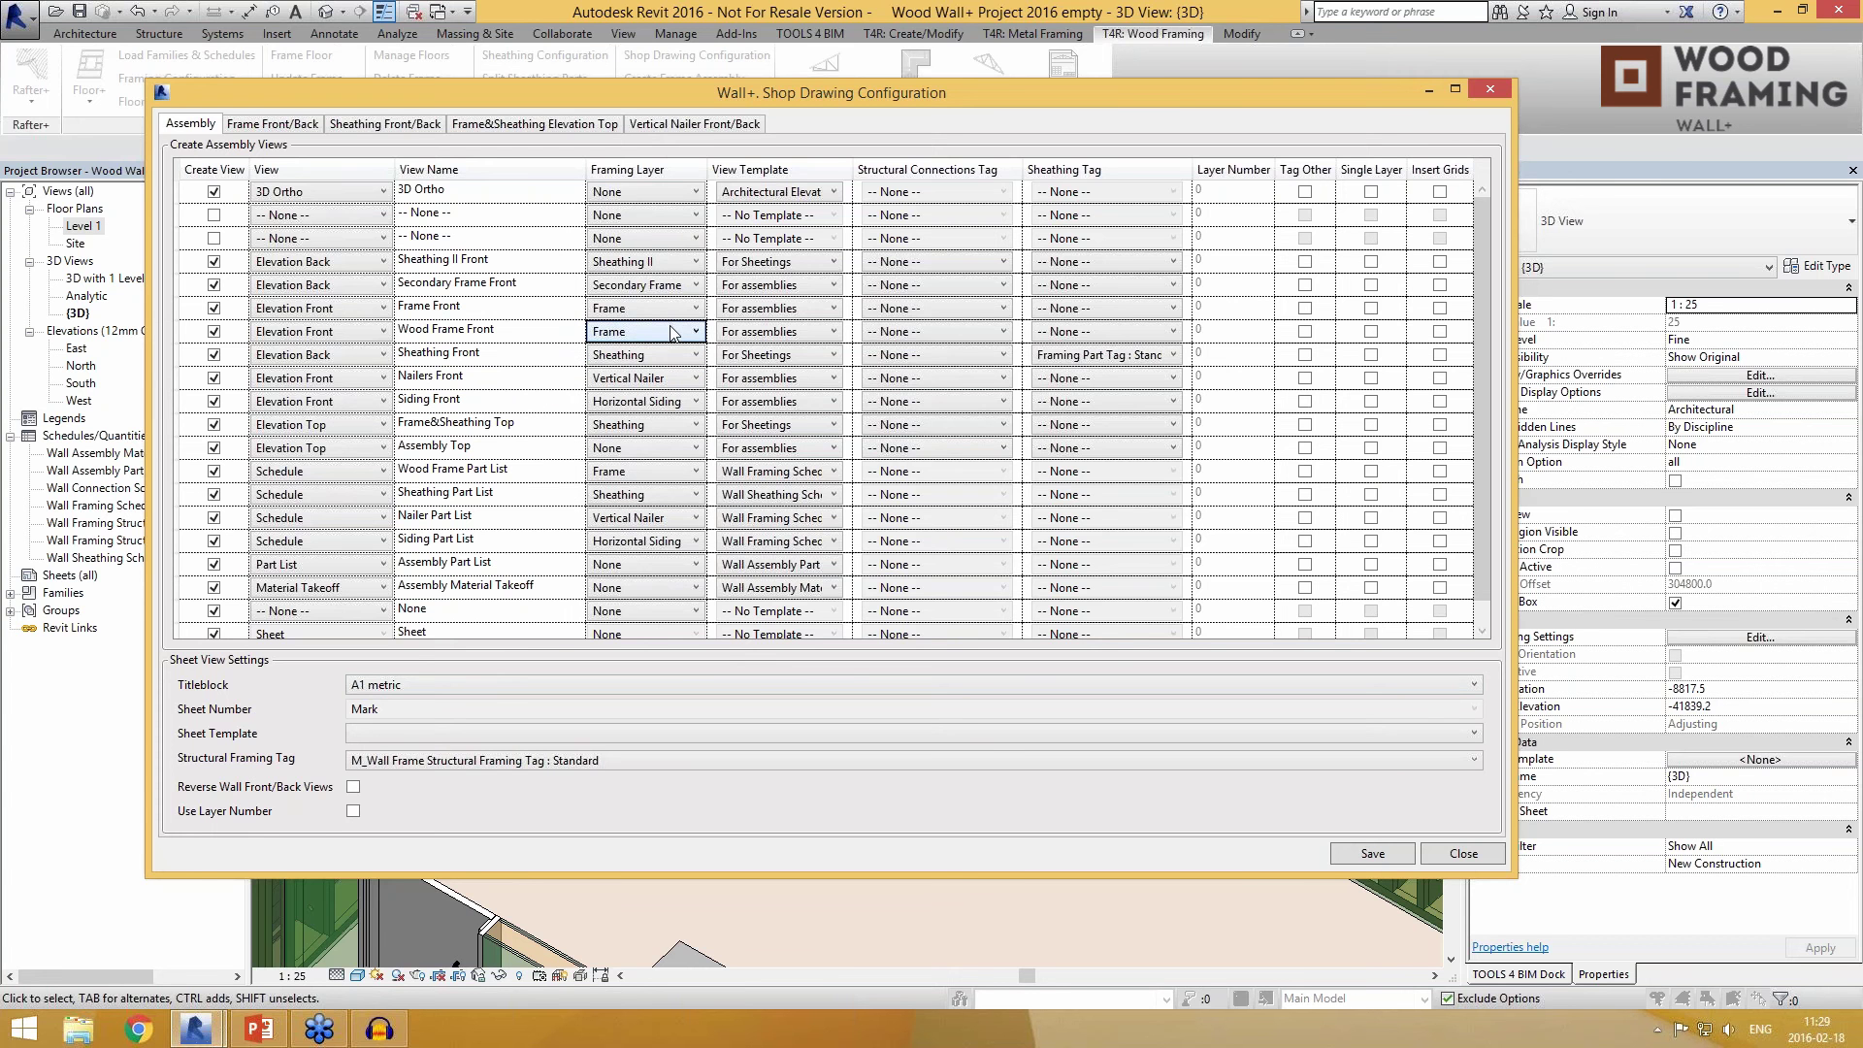
left_click(781, 335)
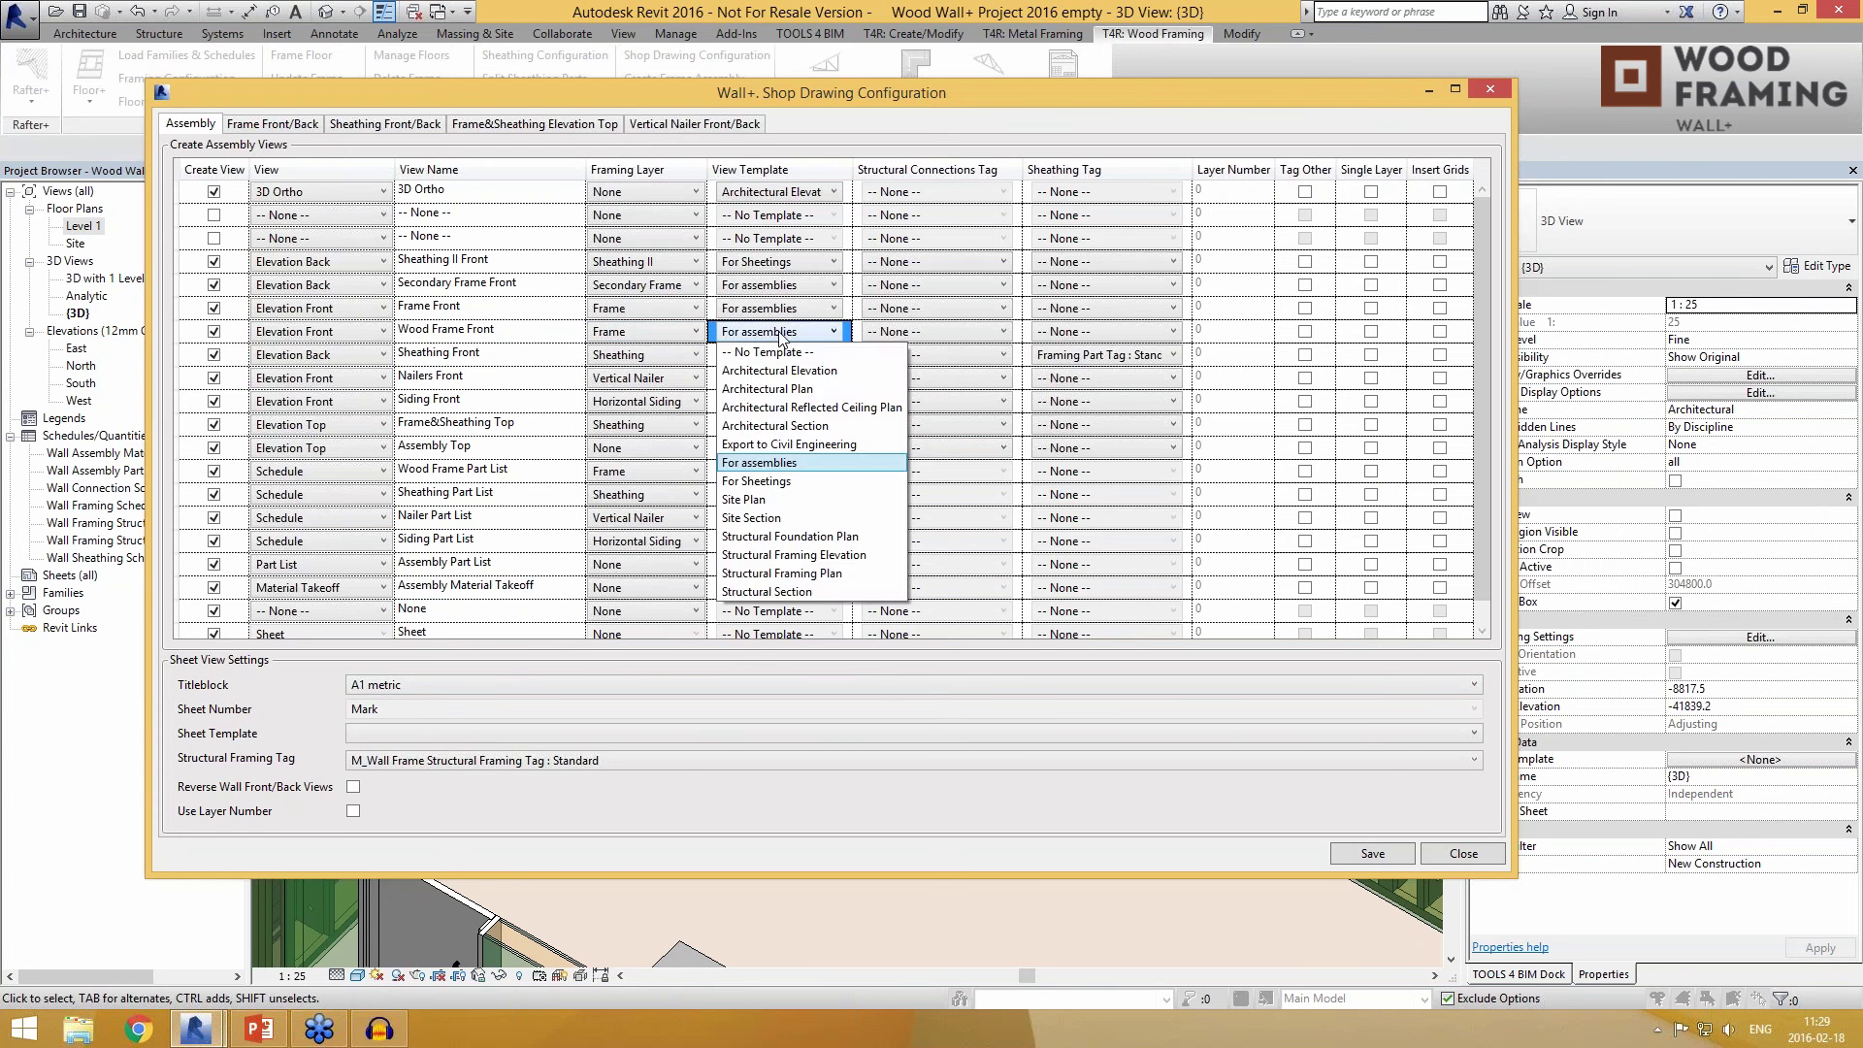
left_click(782, 335)
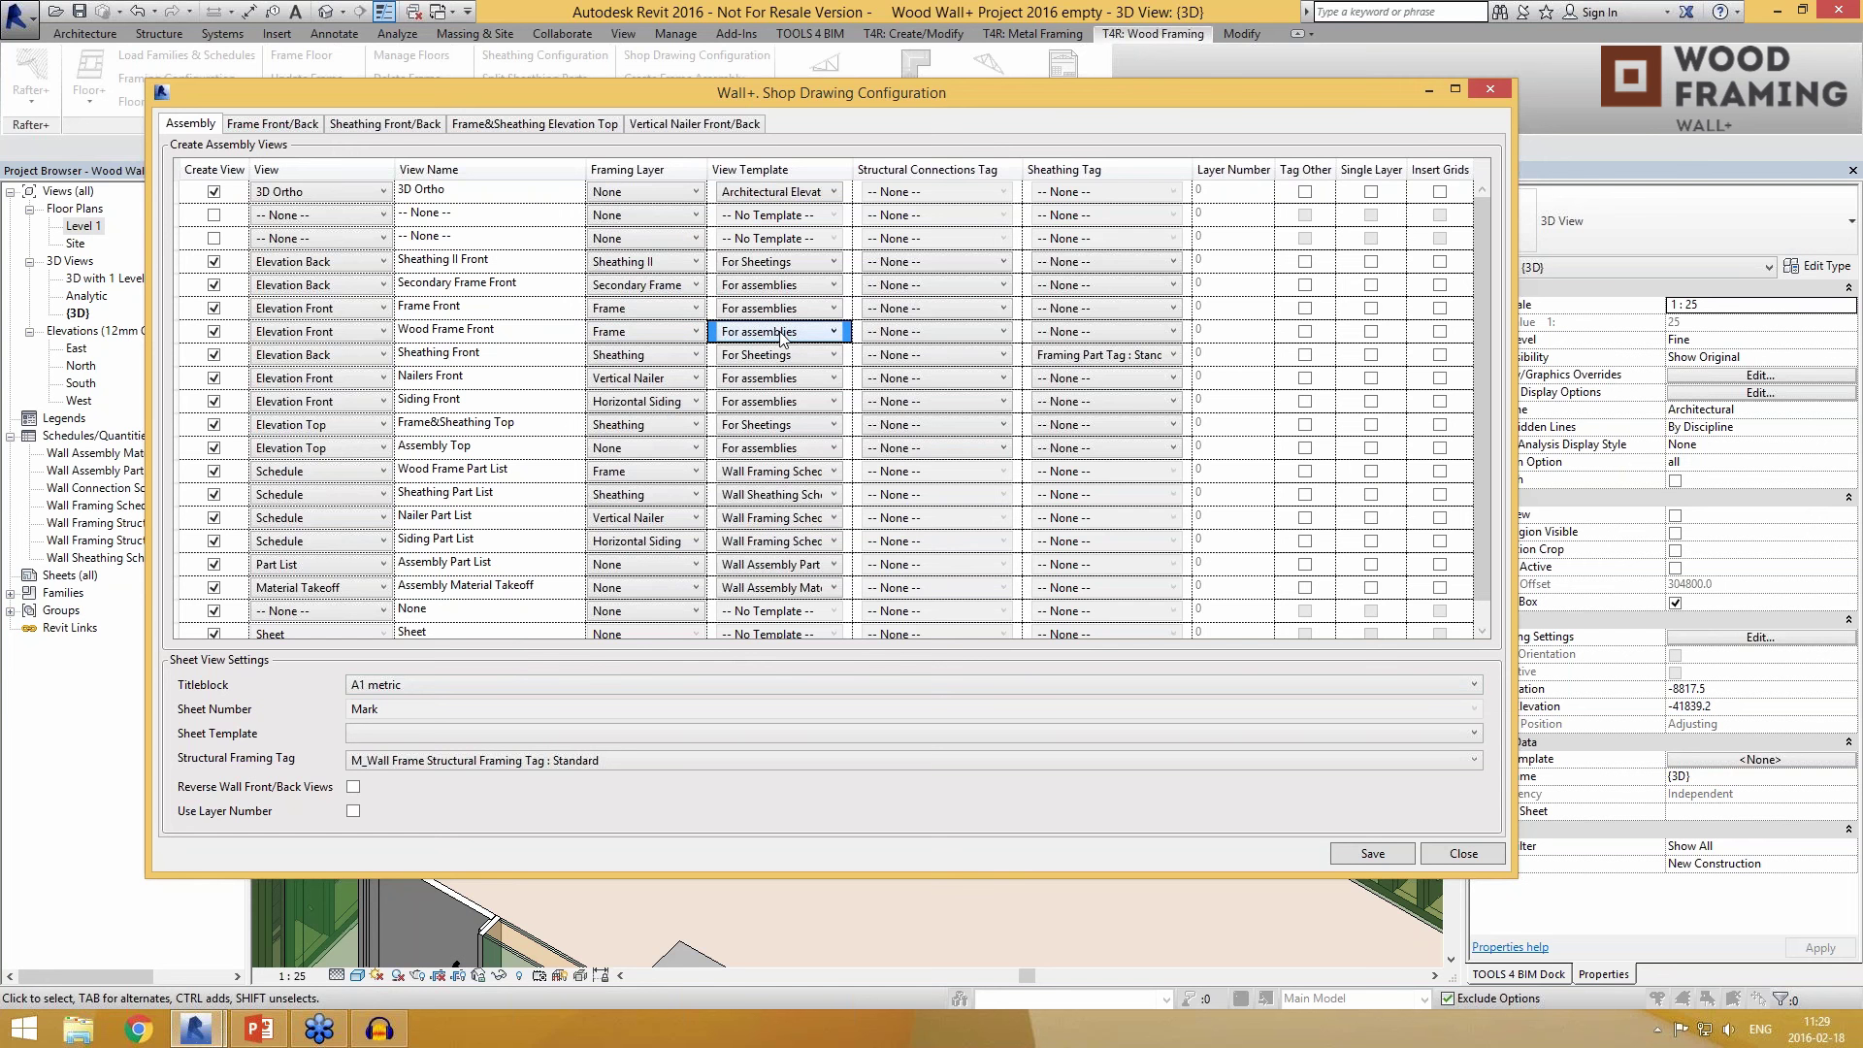
Step: Examine the Wood Frame Part List schedule's view type and template options, keeping Wall Framing Schedule as its template
left_click_drag(782, 90, 895, 73)
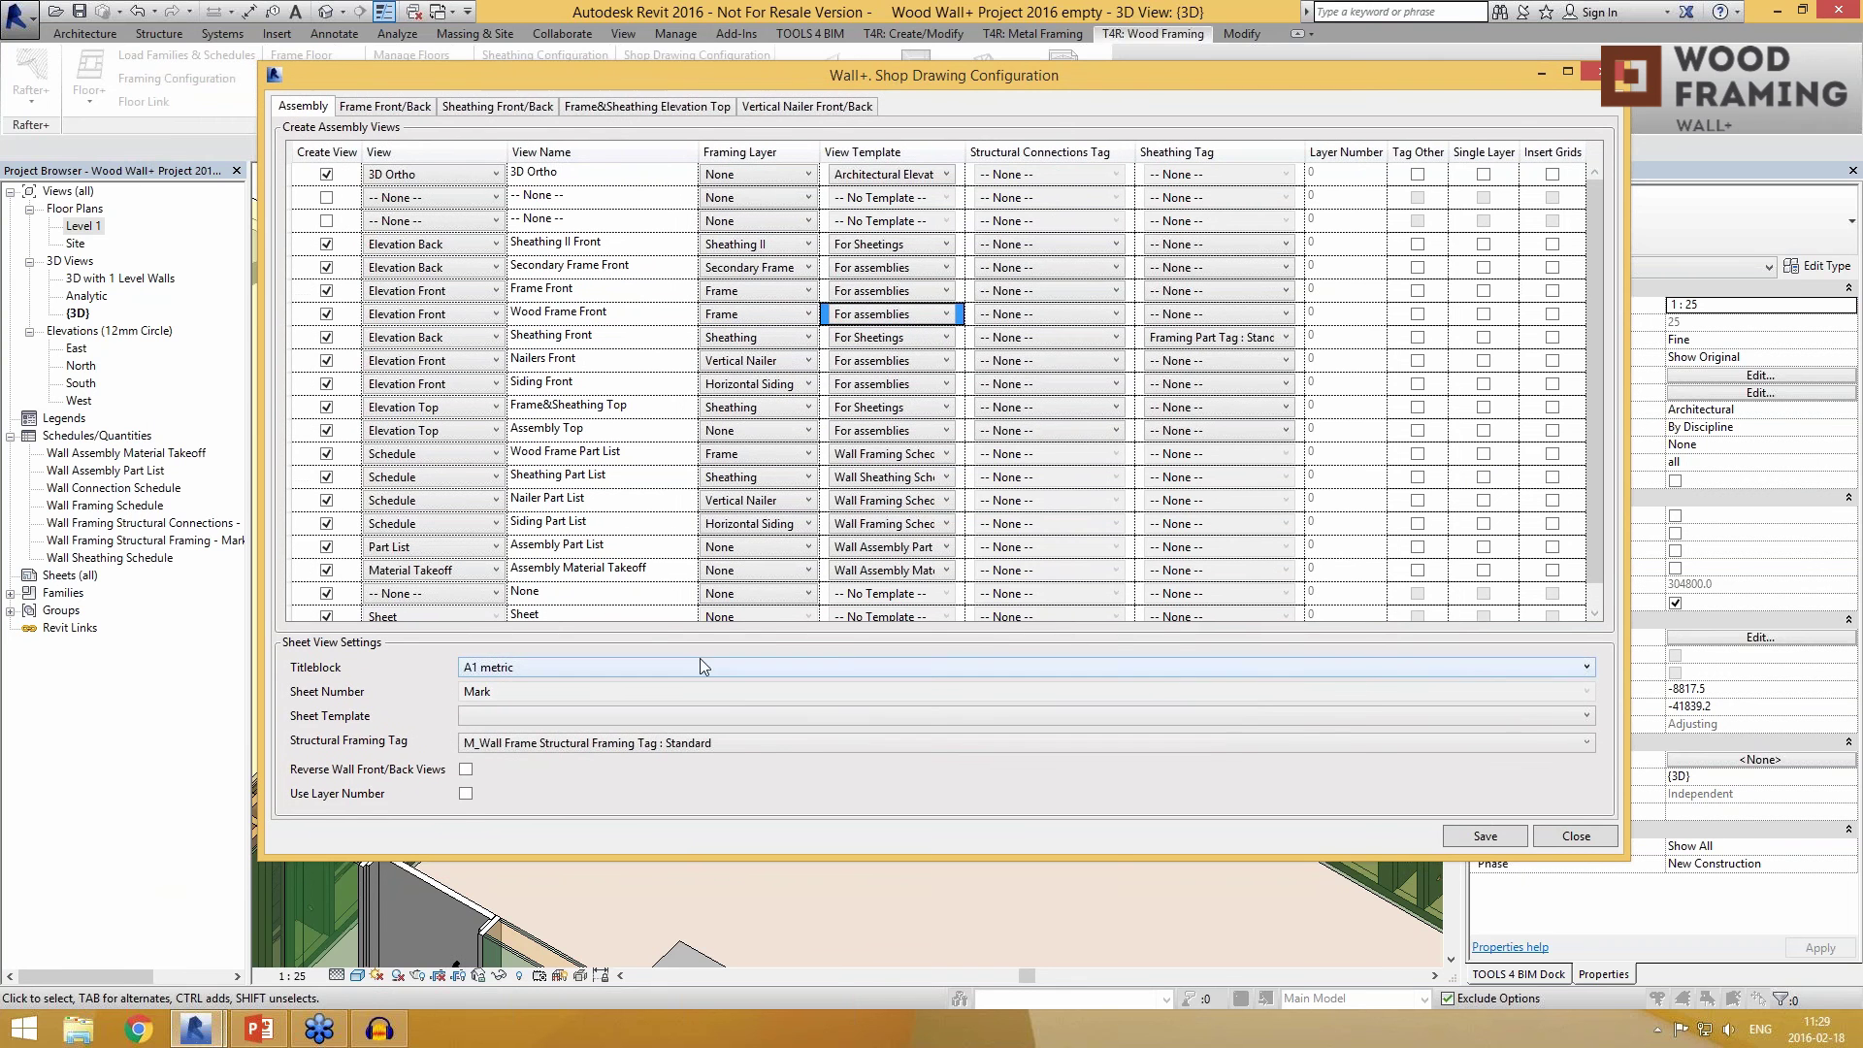
left_click(549, 461)
left_click(452, 456)
left_click(452, 456)
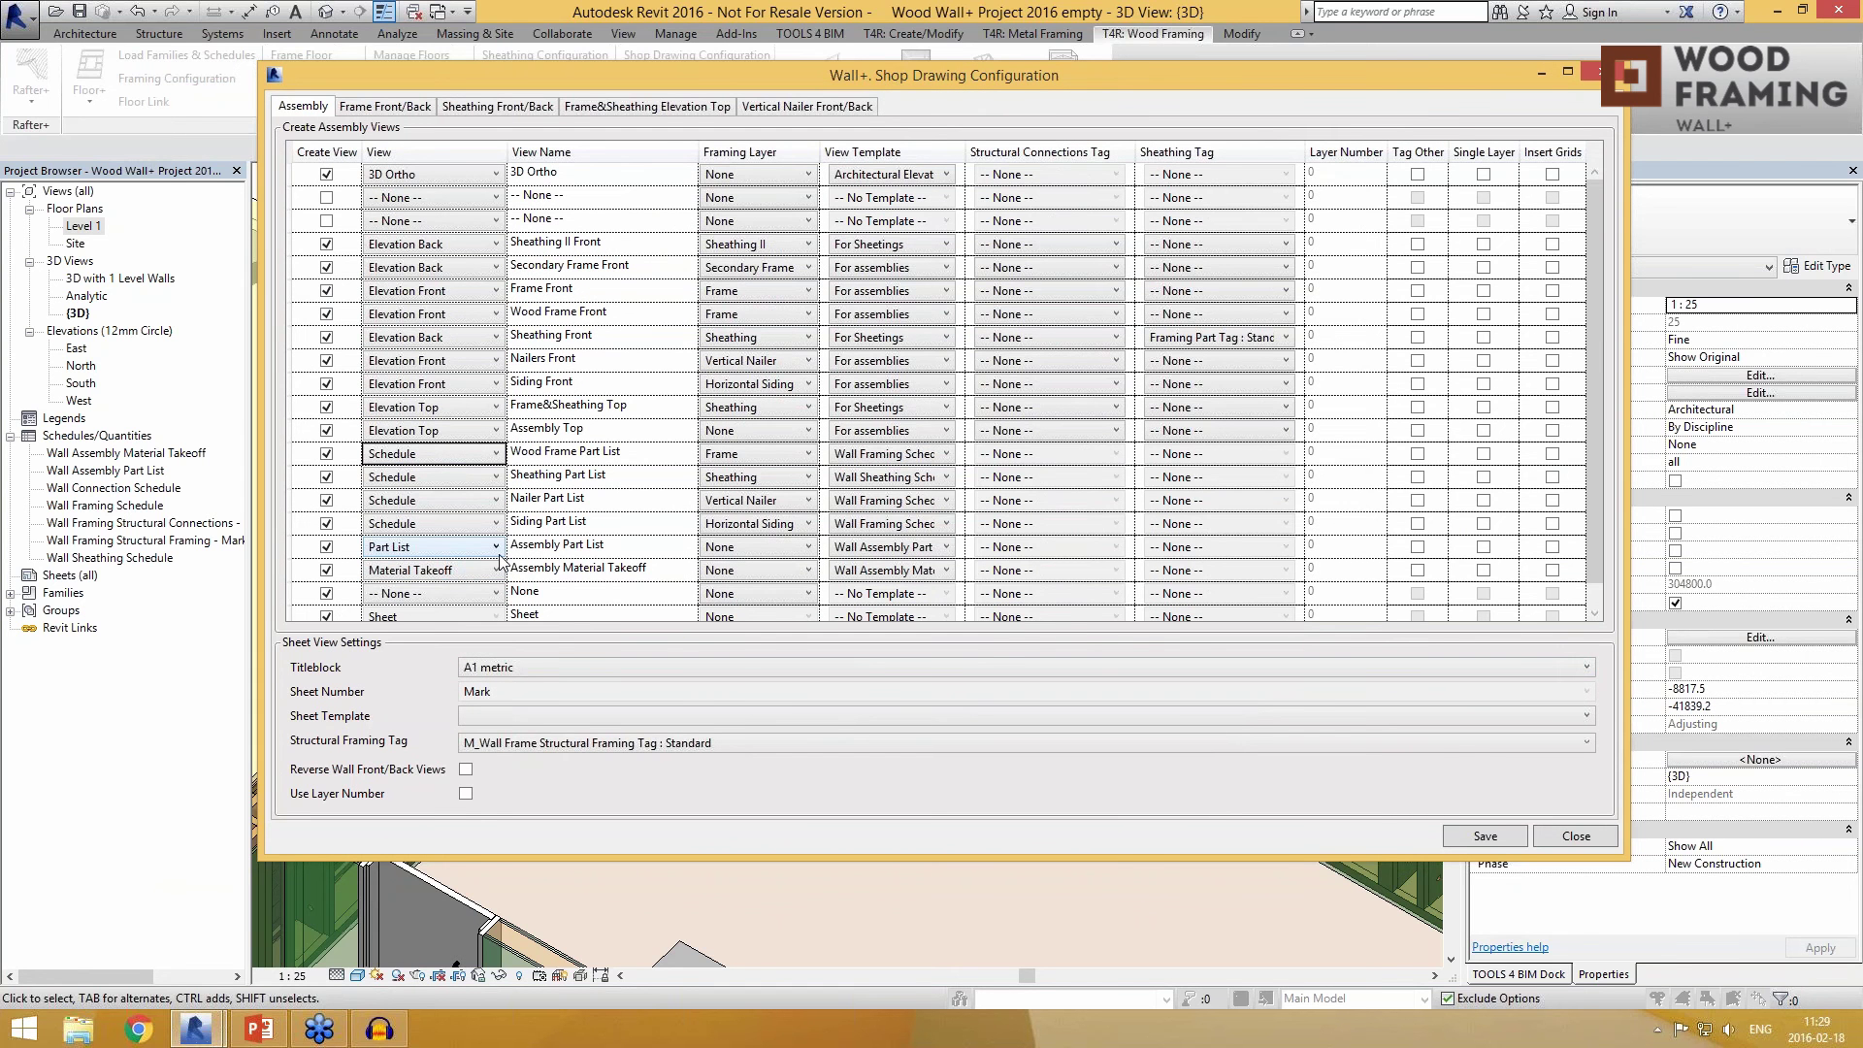
left_click(891, 461)
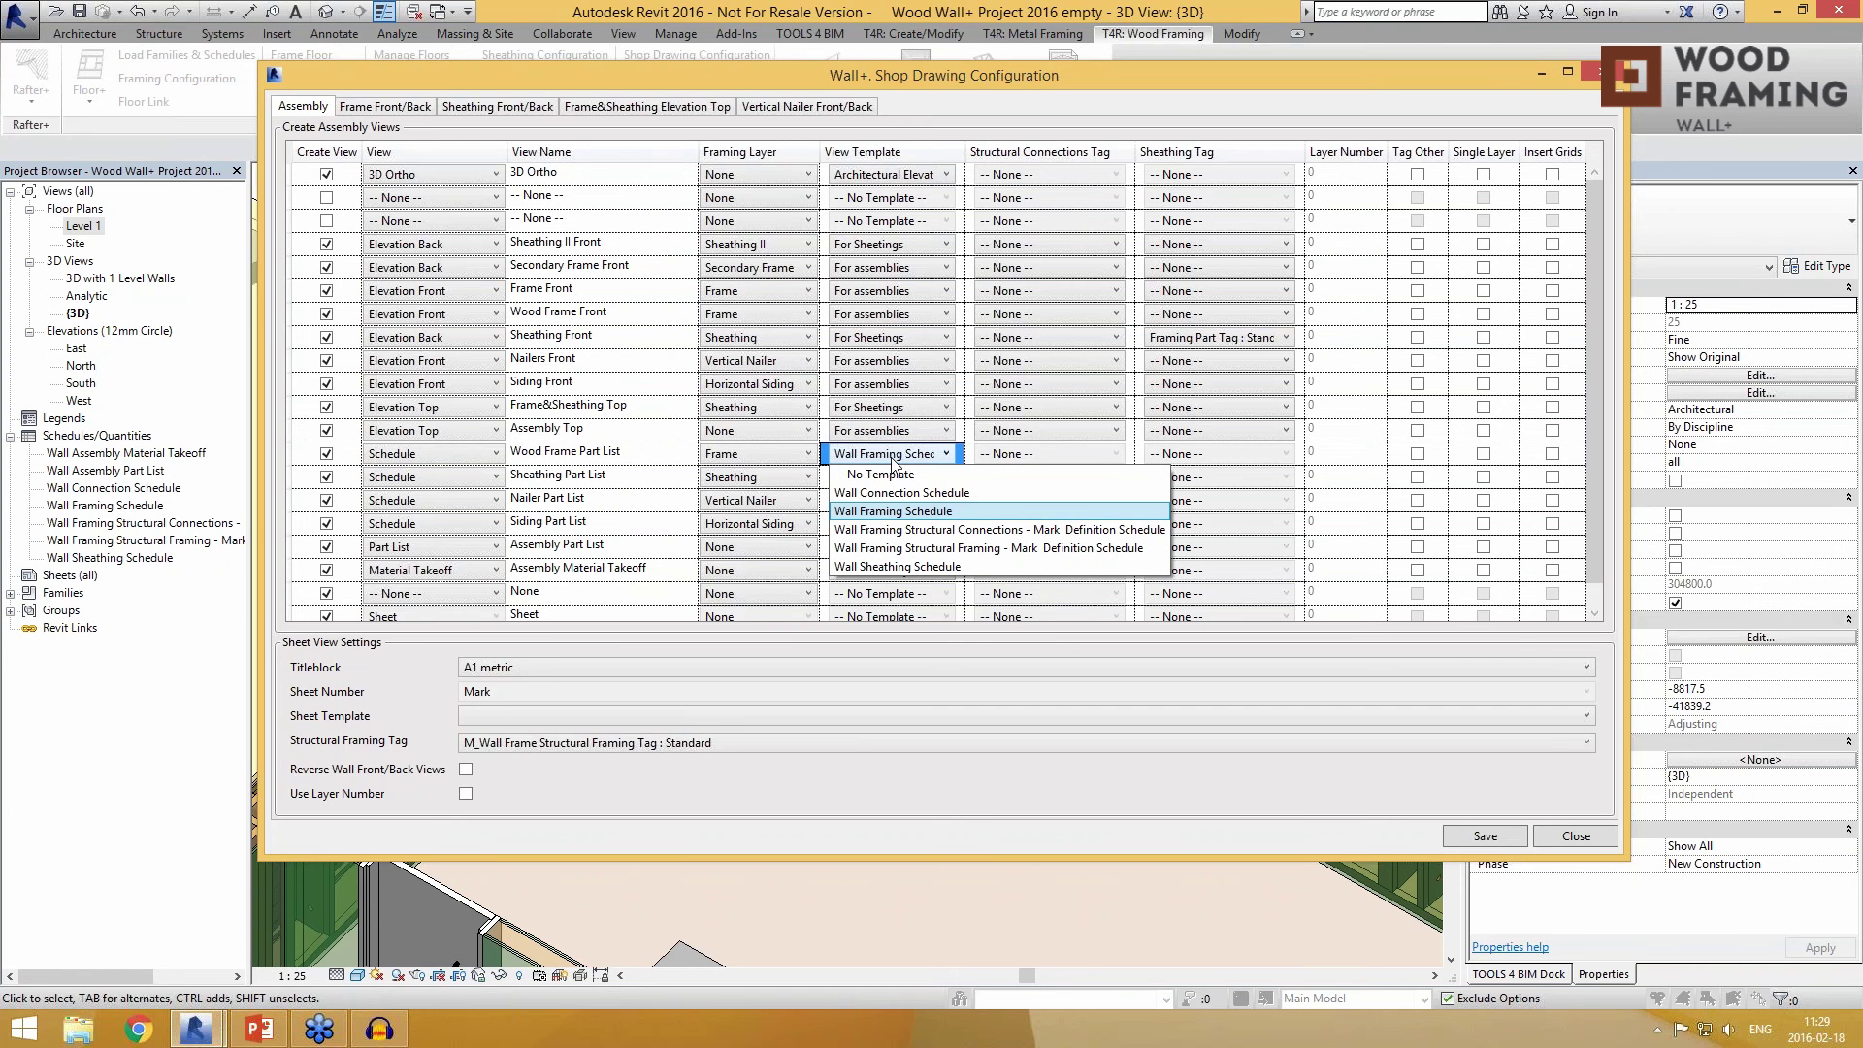
left_click(891, 460)
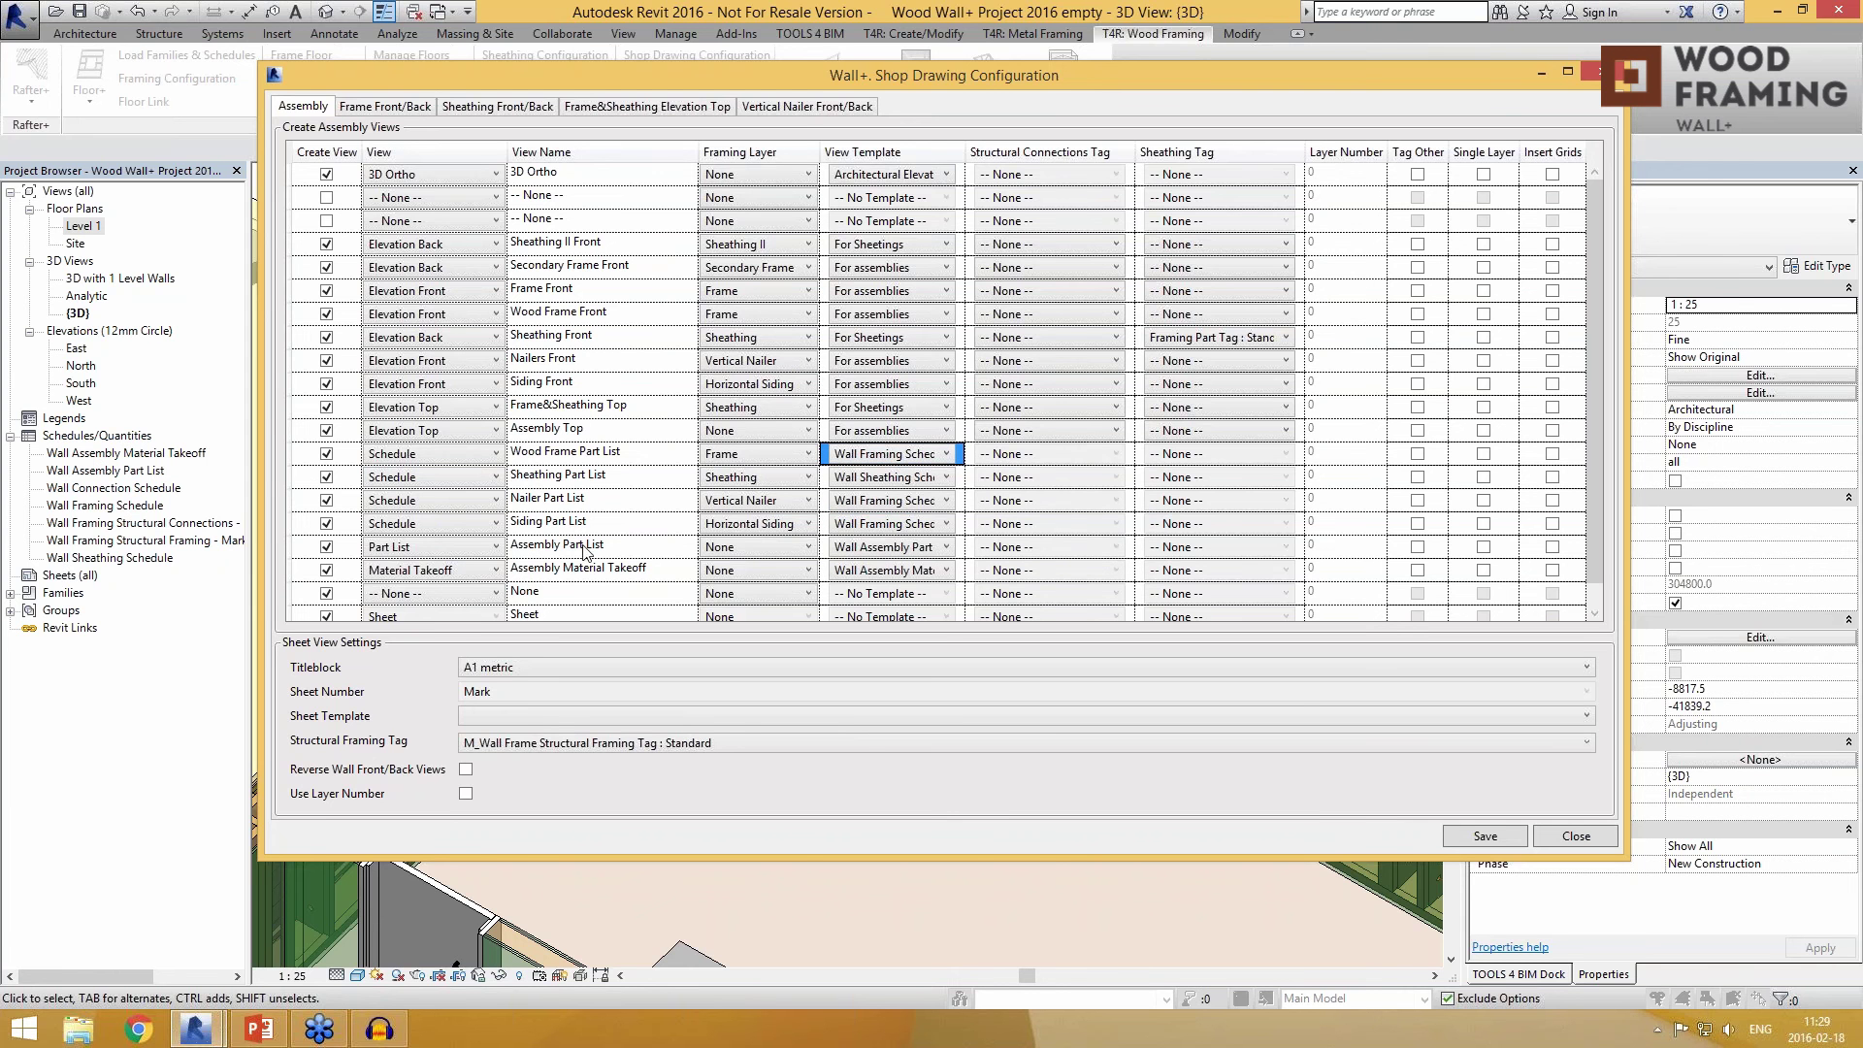
left_click(943, 456)
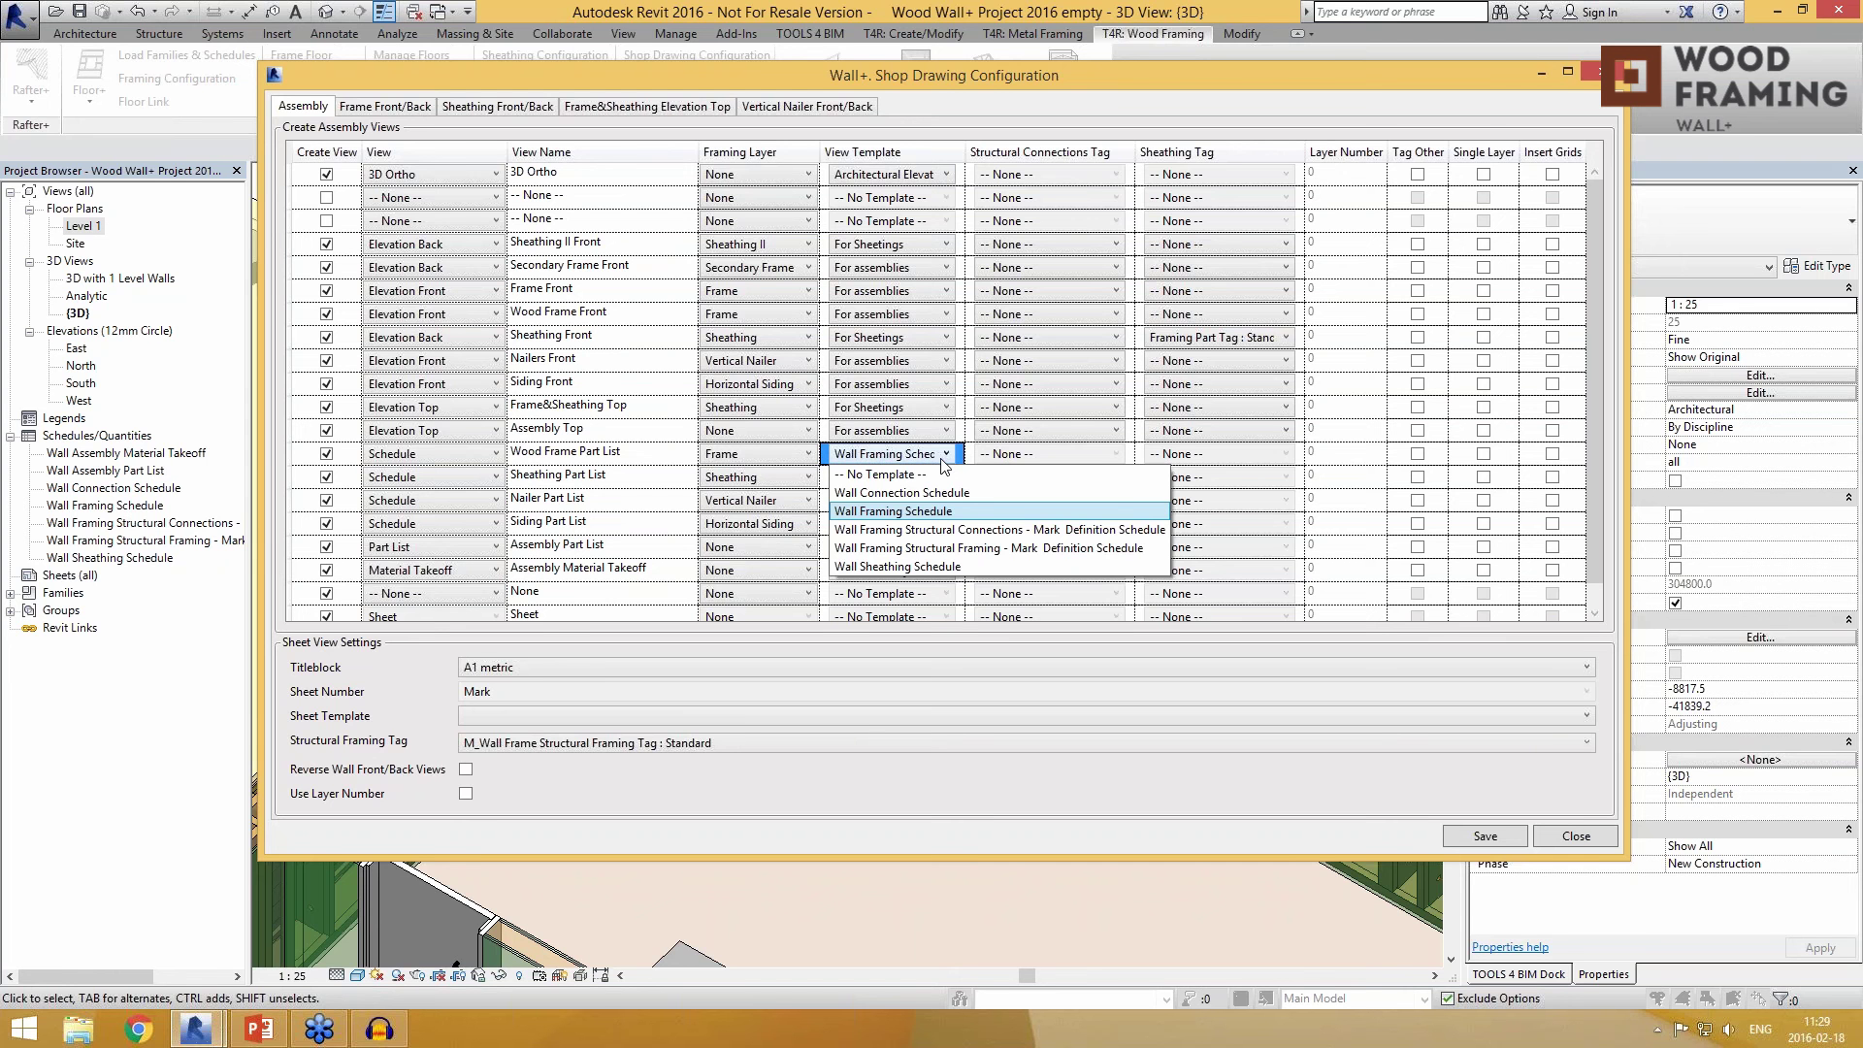
left_click(945, 465)
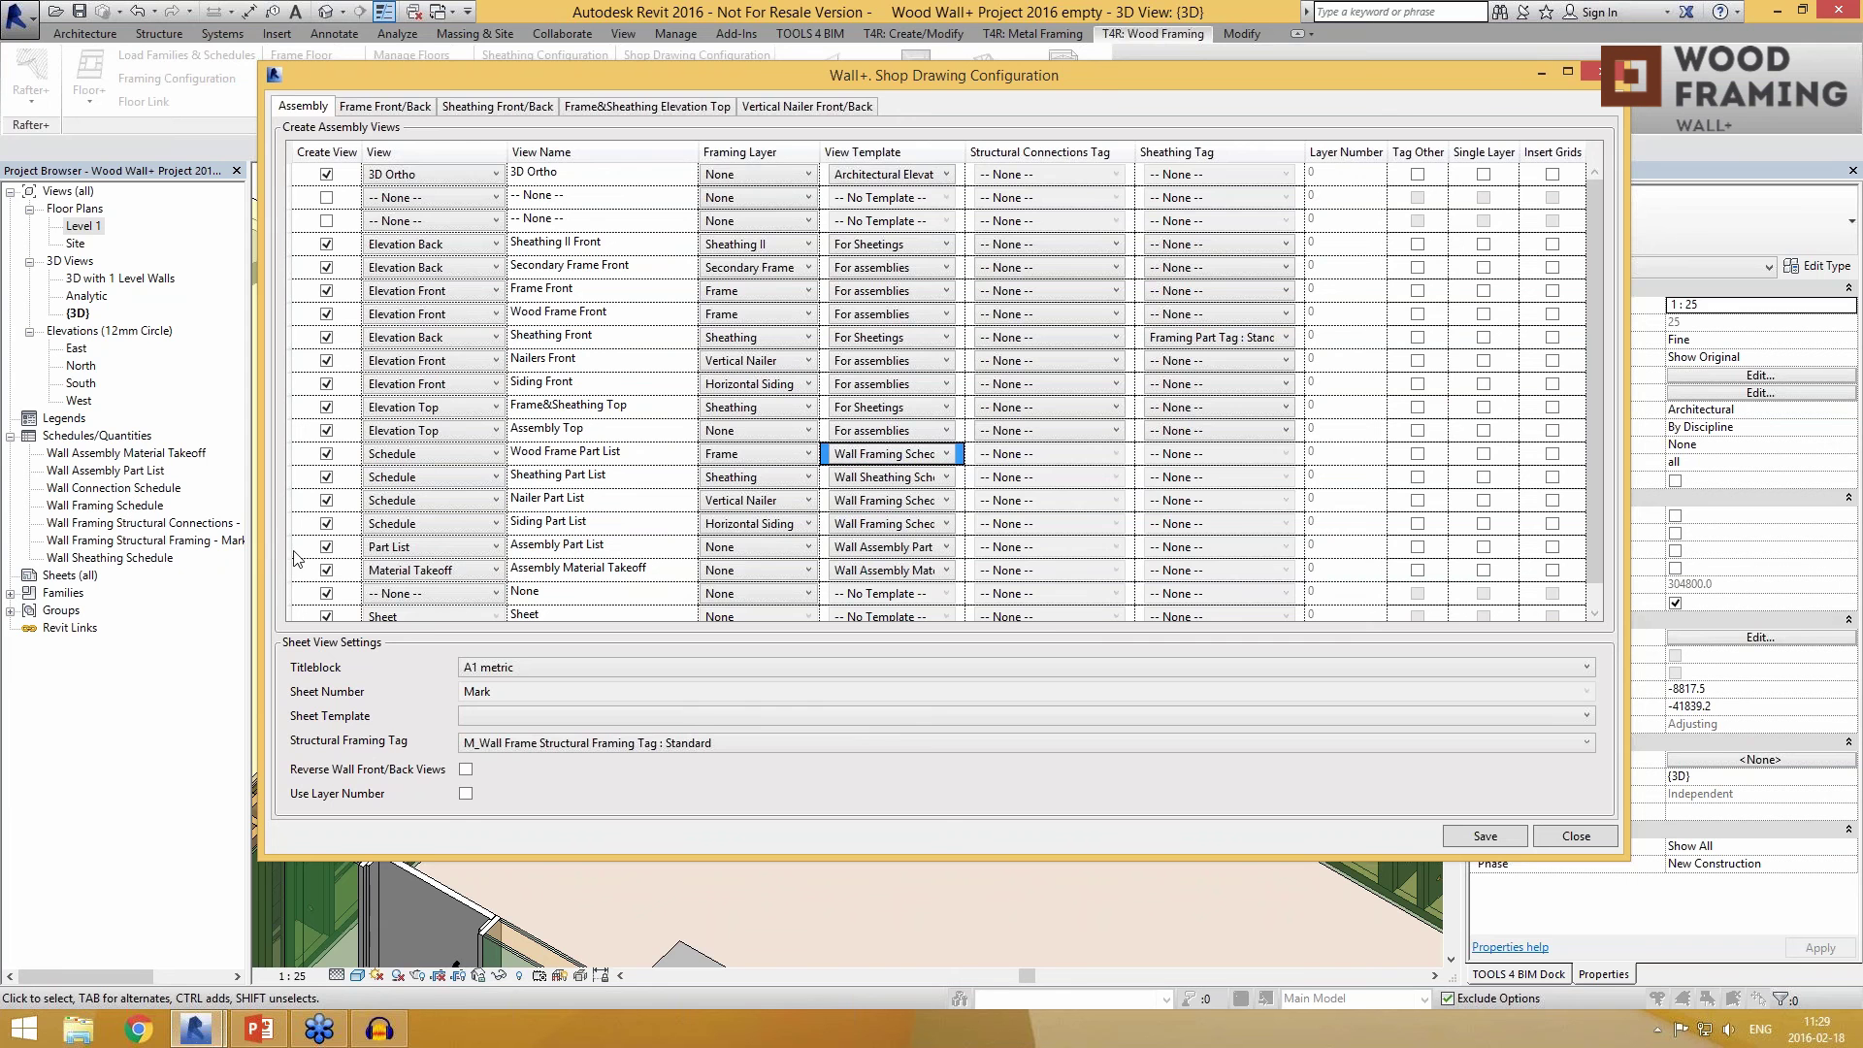
left_click(860, 458)
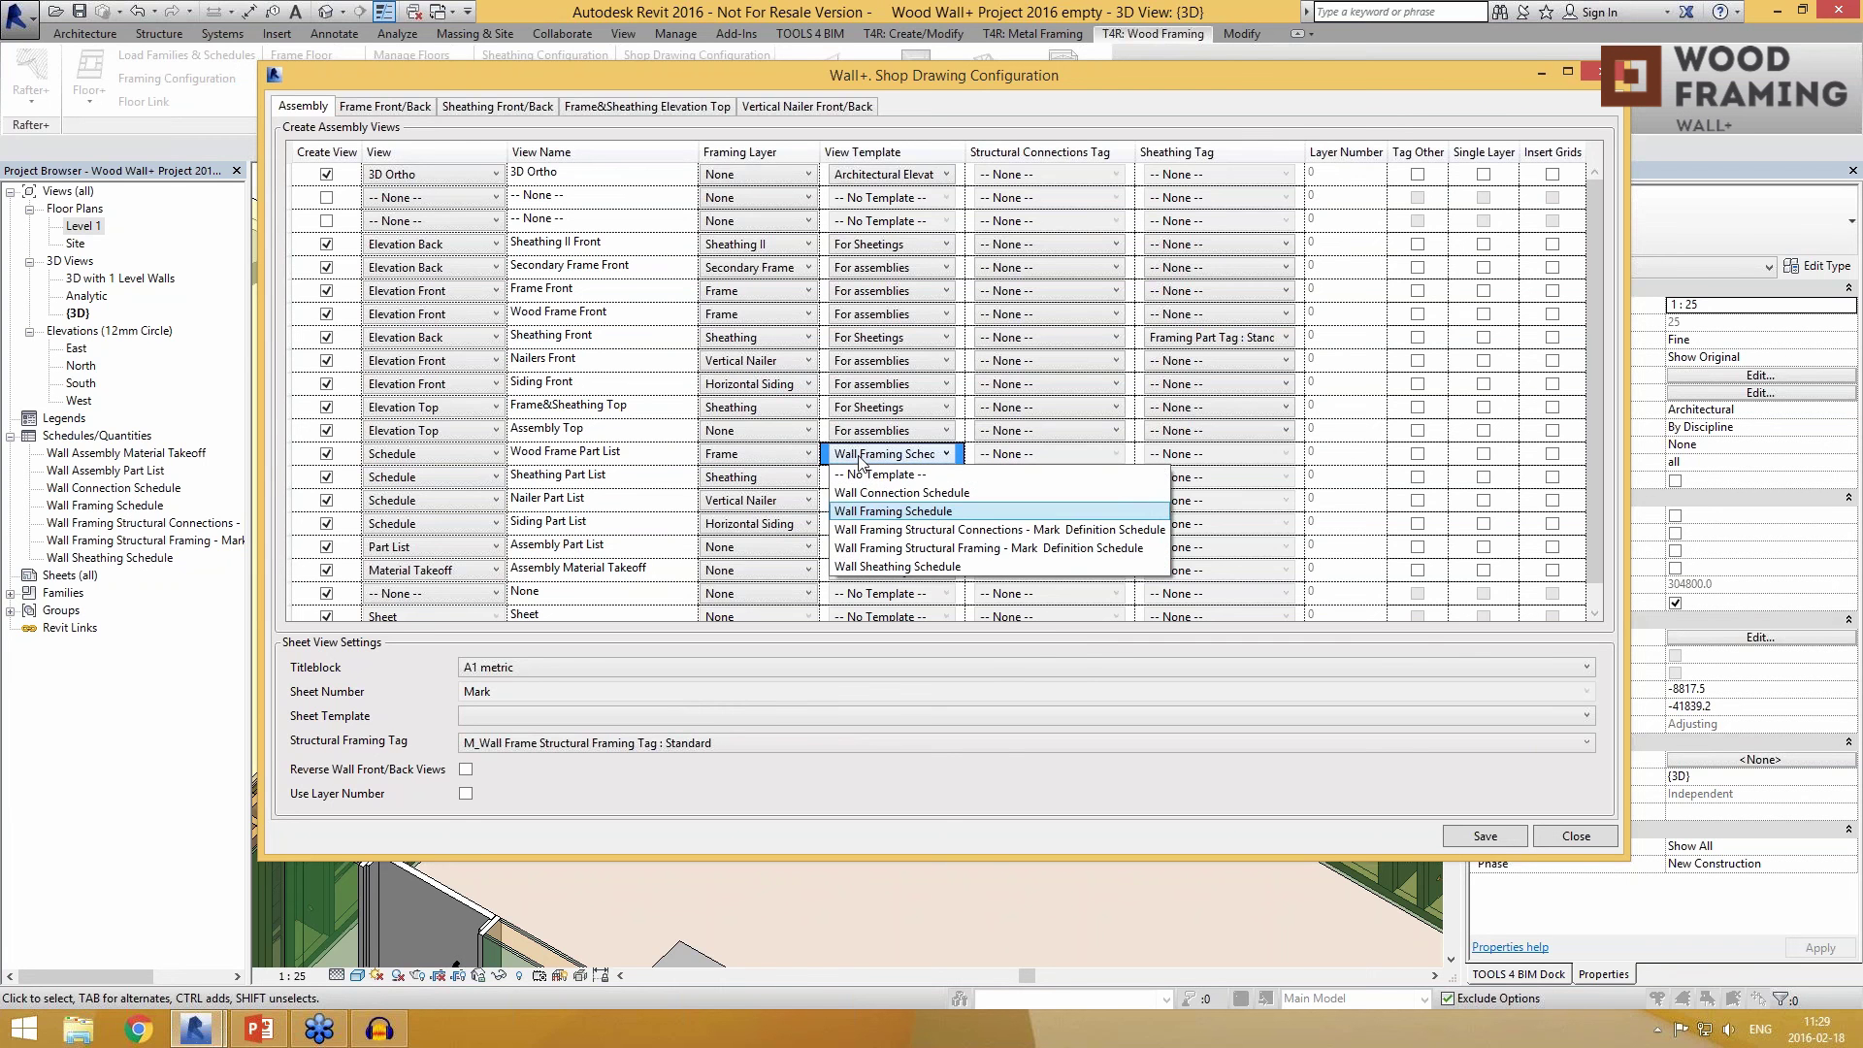
left_click(879, 513)
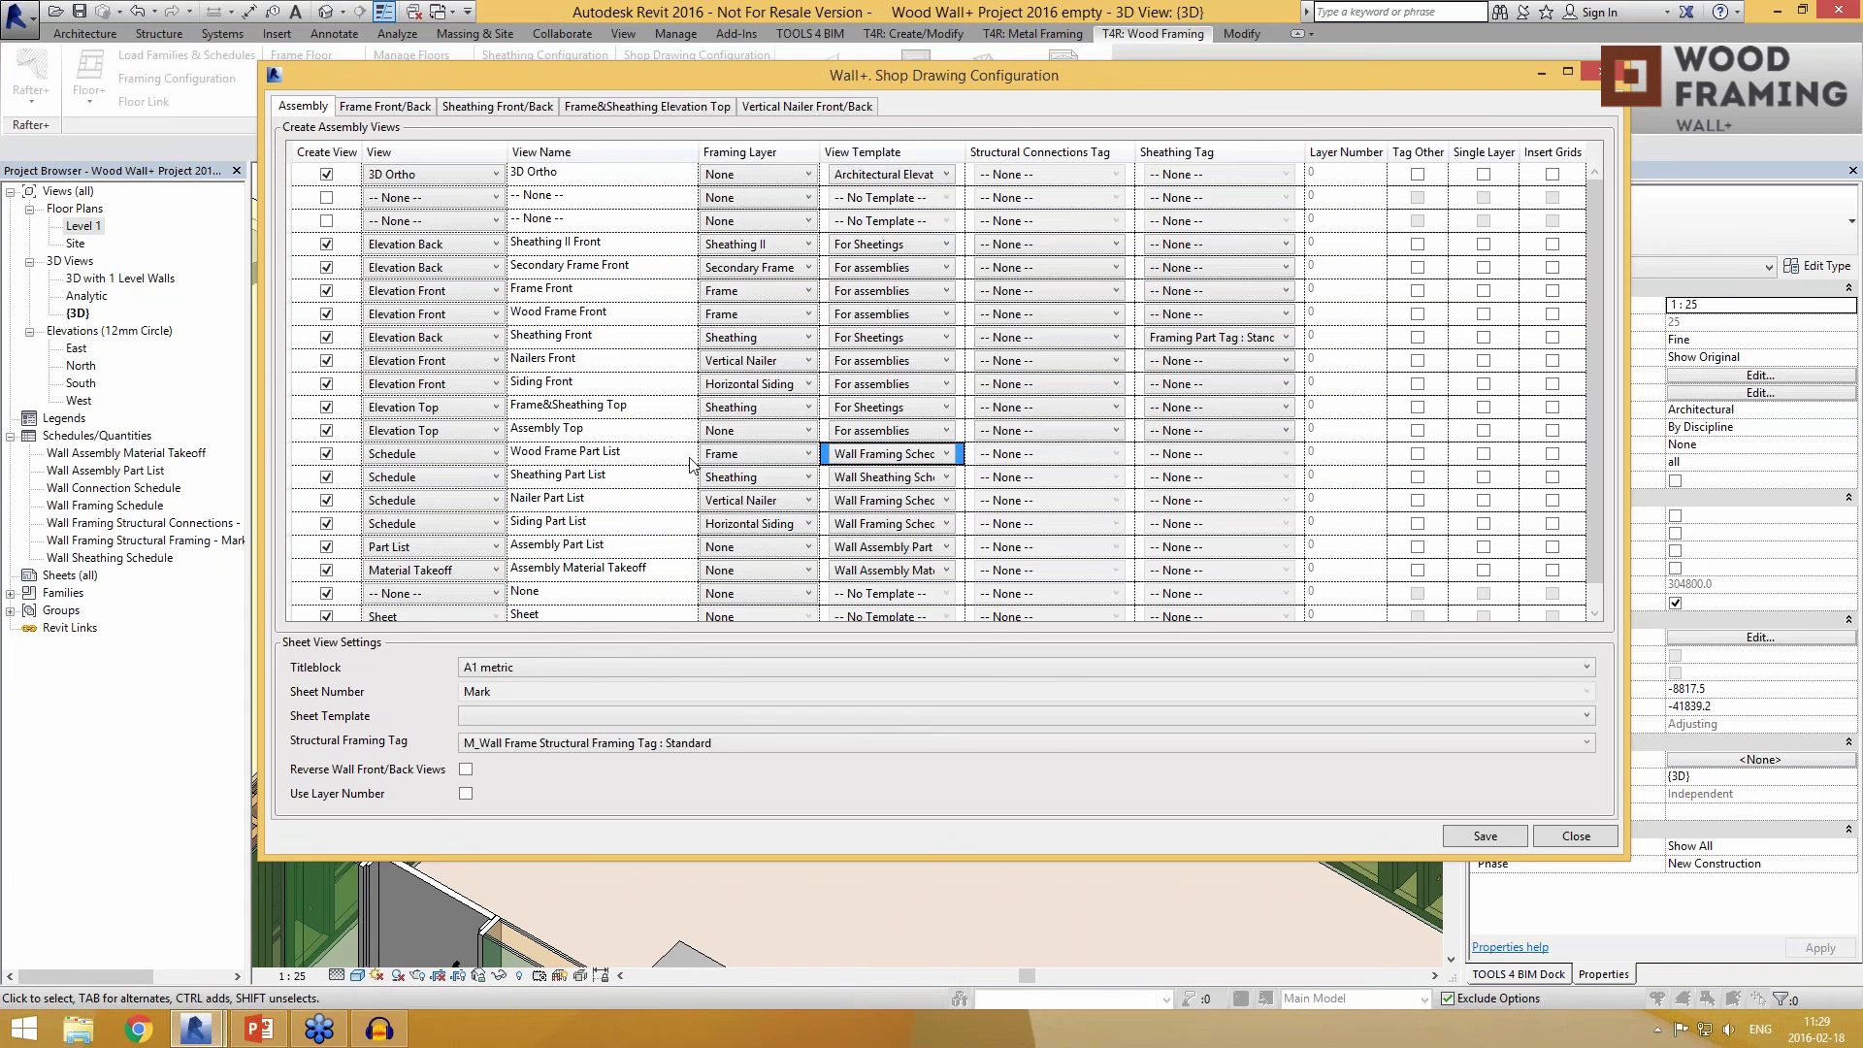
Step: Examine the available titleblocks and structural framing tags in the sheet view settings
left_click(499, 667)
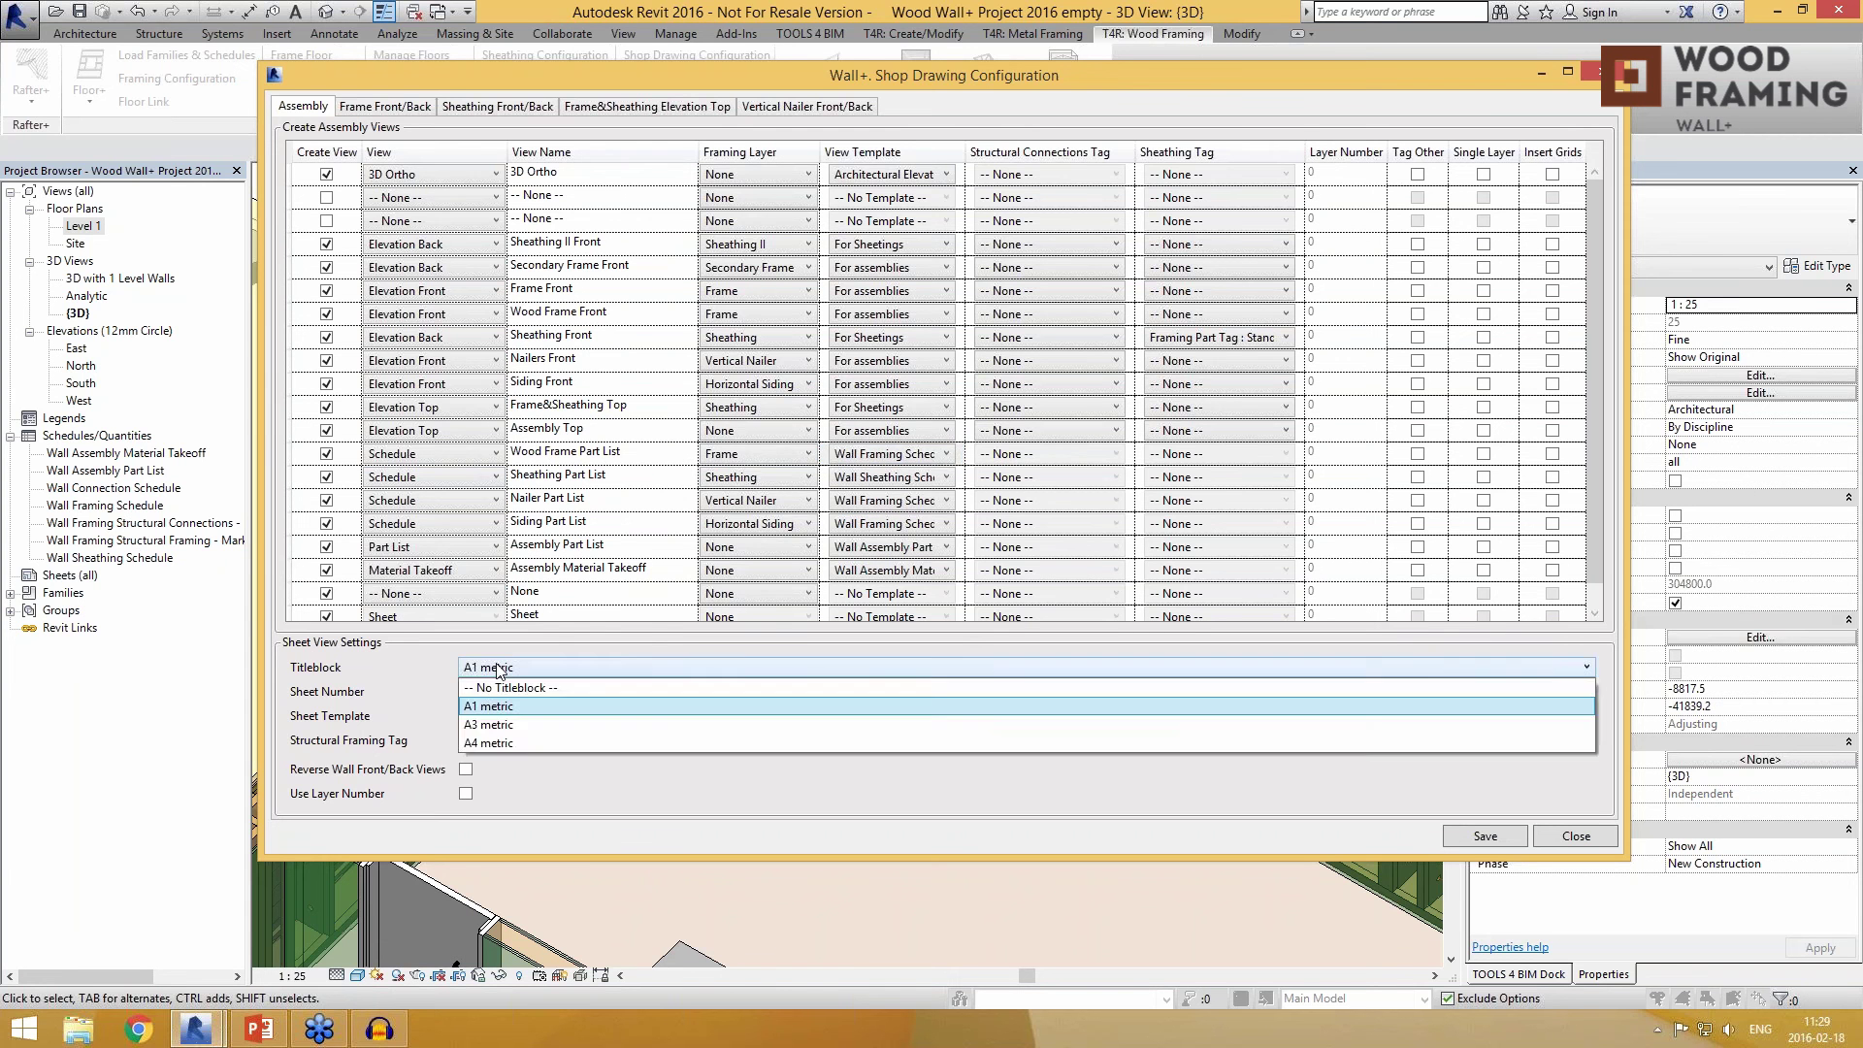
left_click(499, 669)
left_click(517, 745)
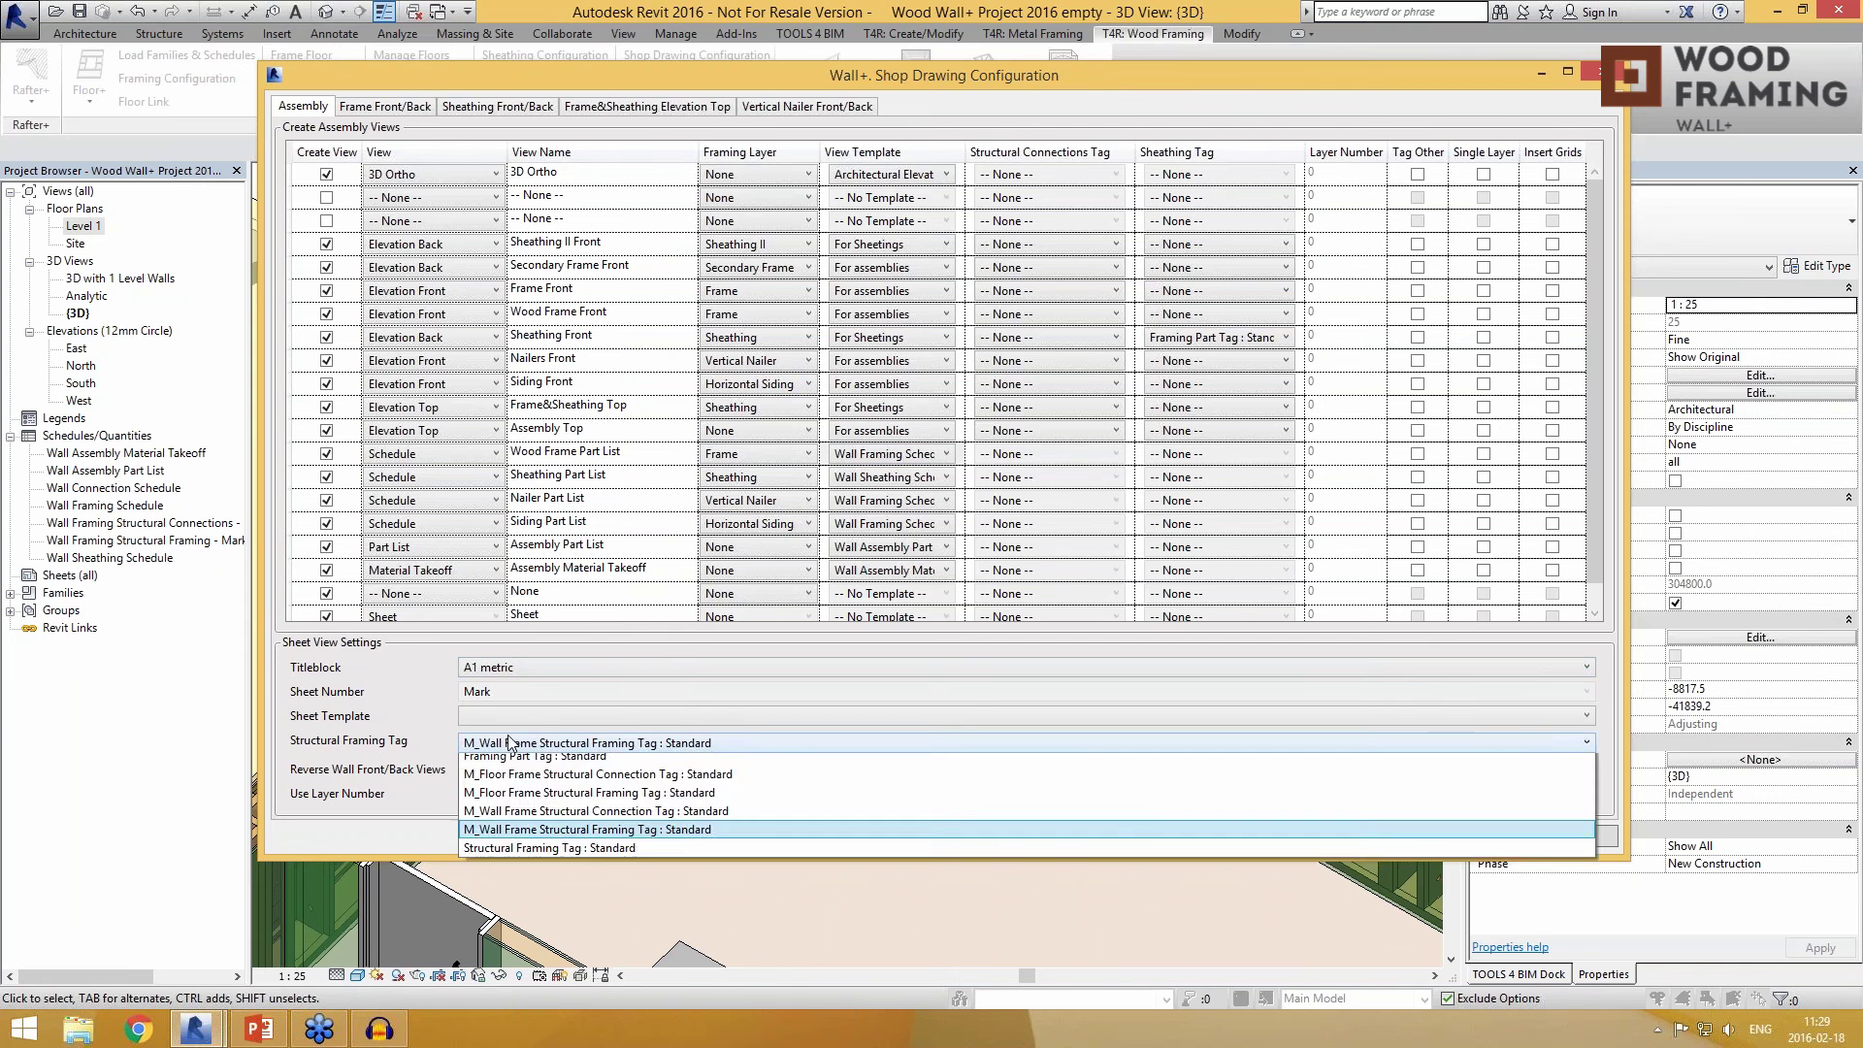
left_click(516, 745)
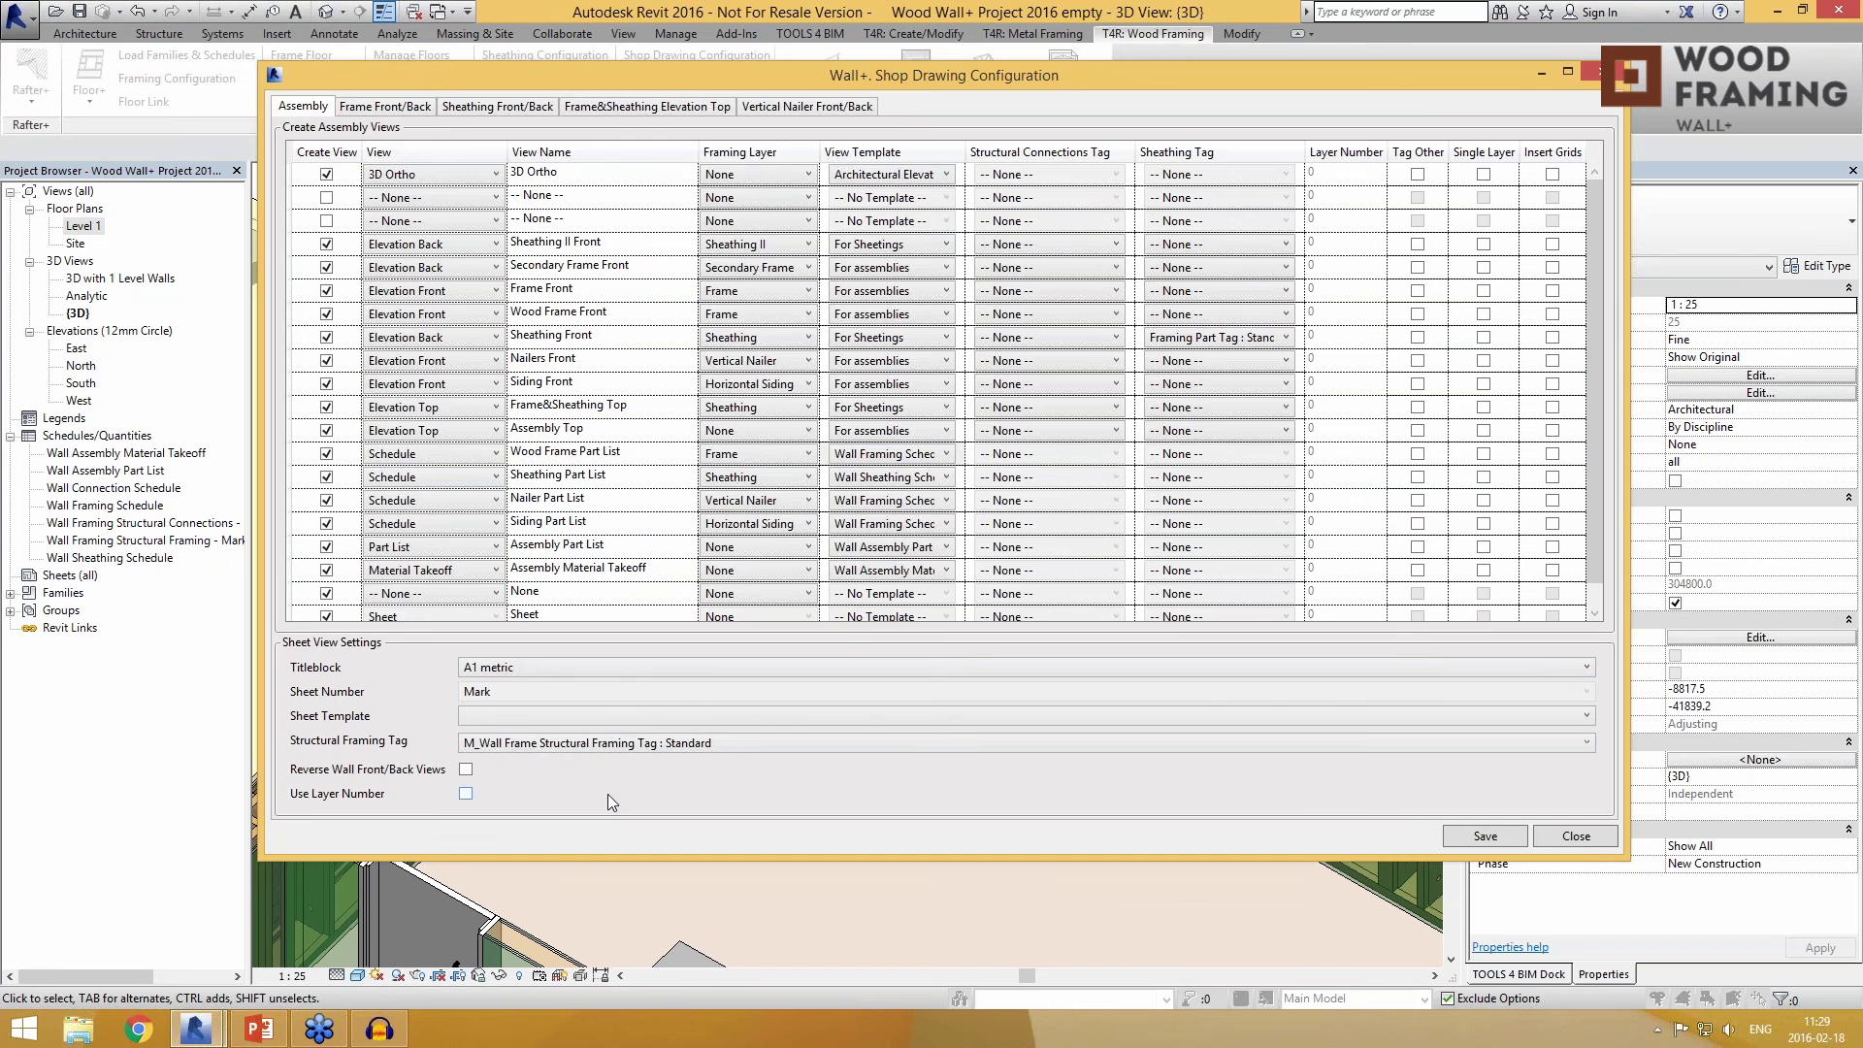
Step: Examine the Frame Front/Back dimension types for horizontal frame dimensions and studs
left_click(386, 107)
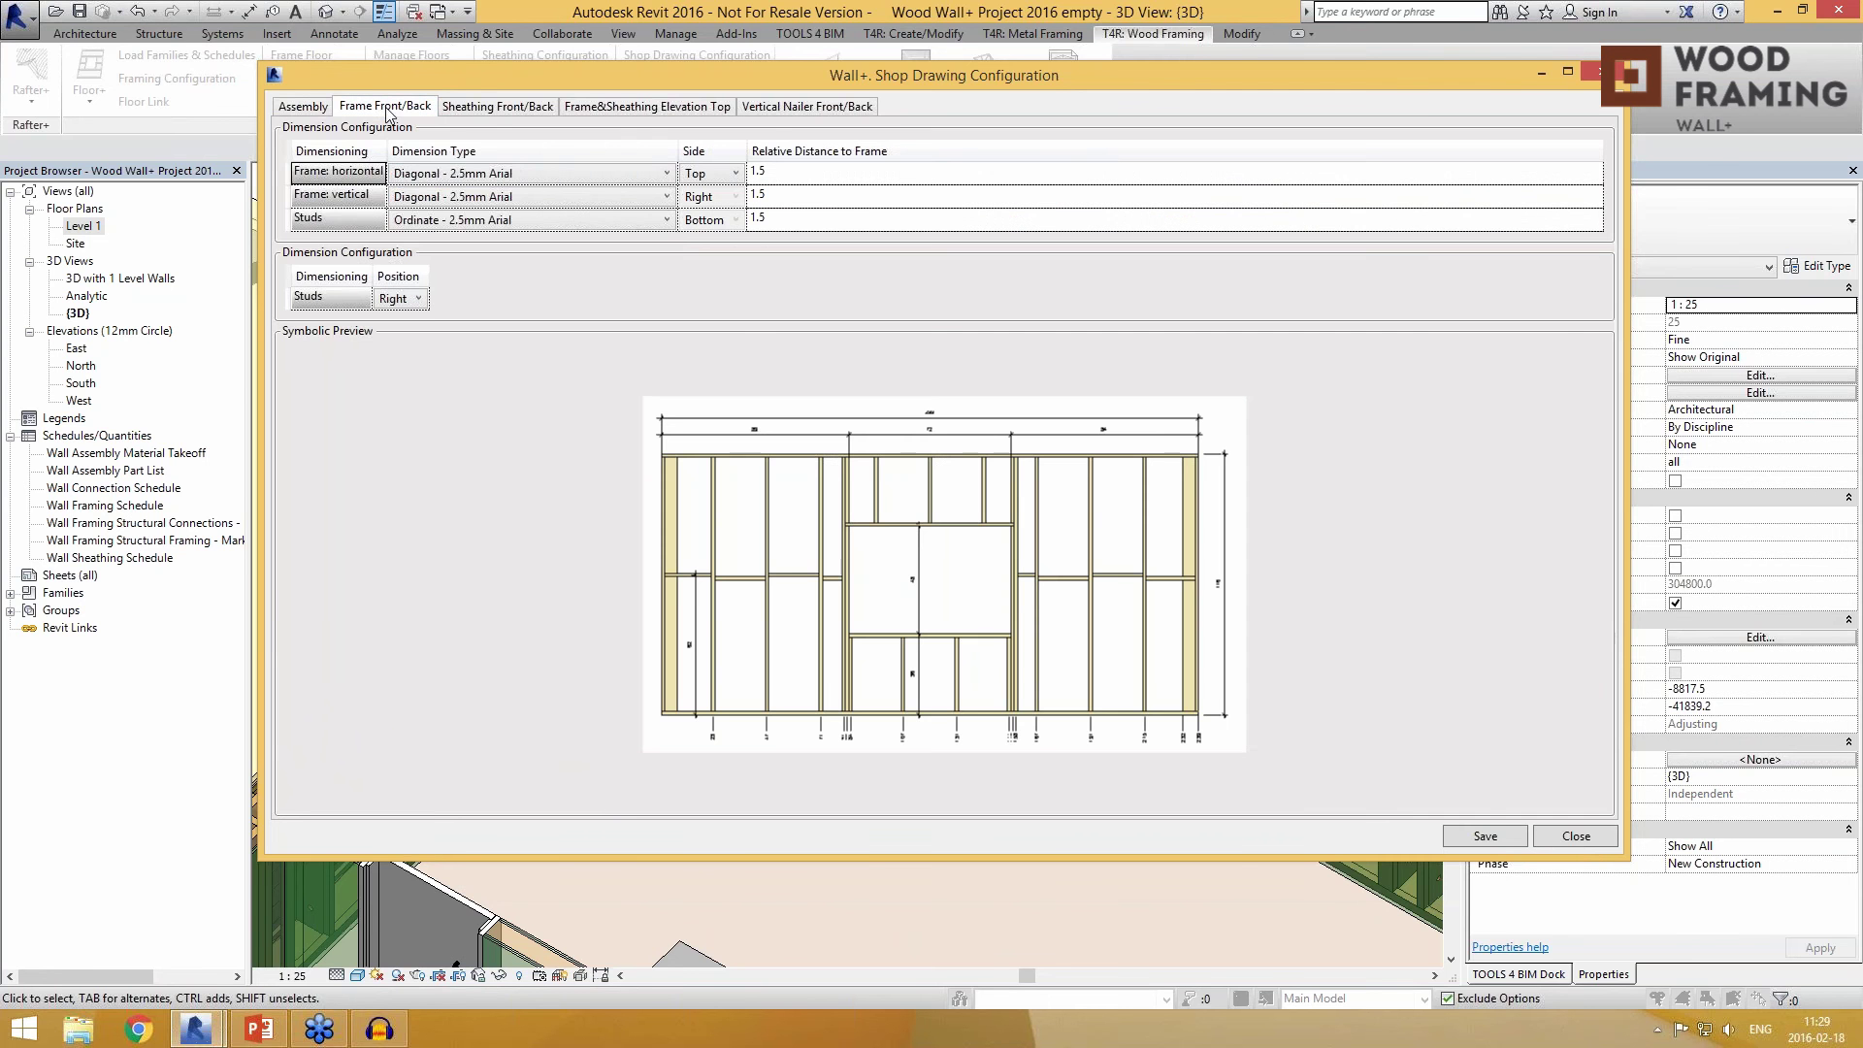
left_click(507, 174)
left_click(512, 175)
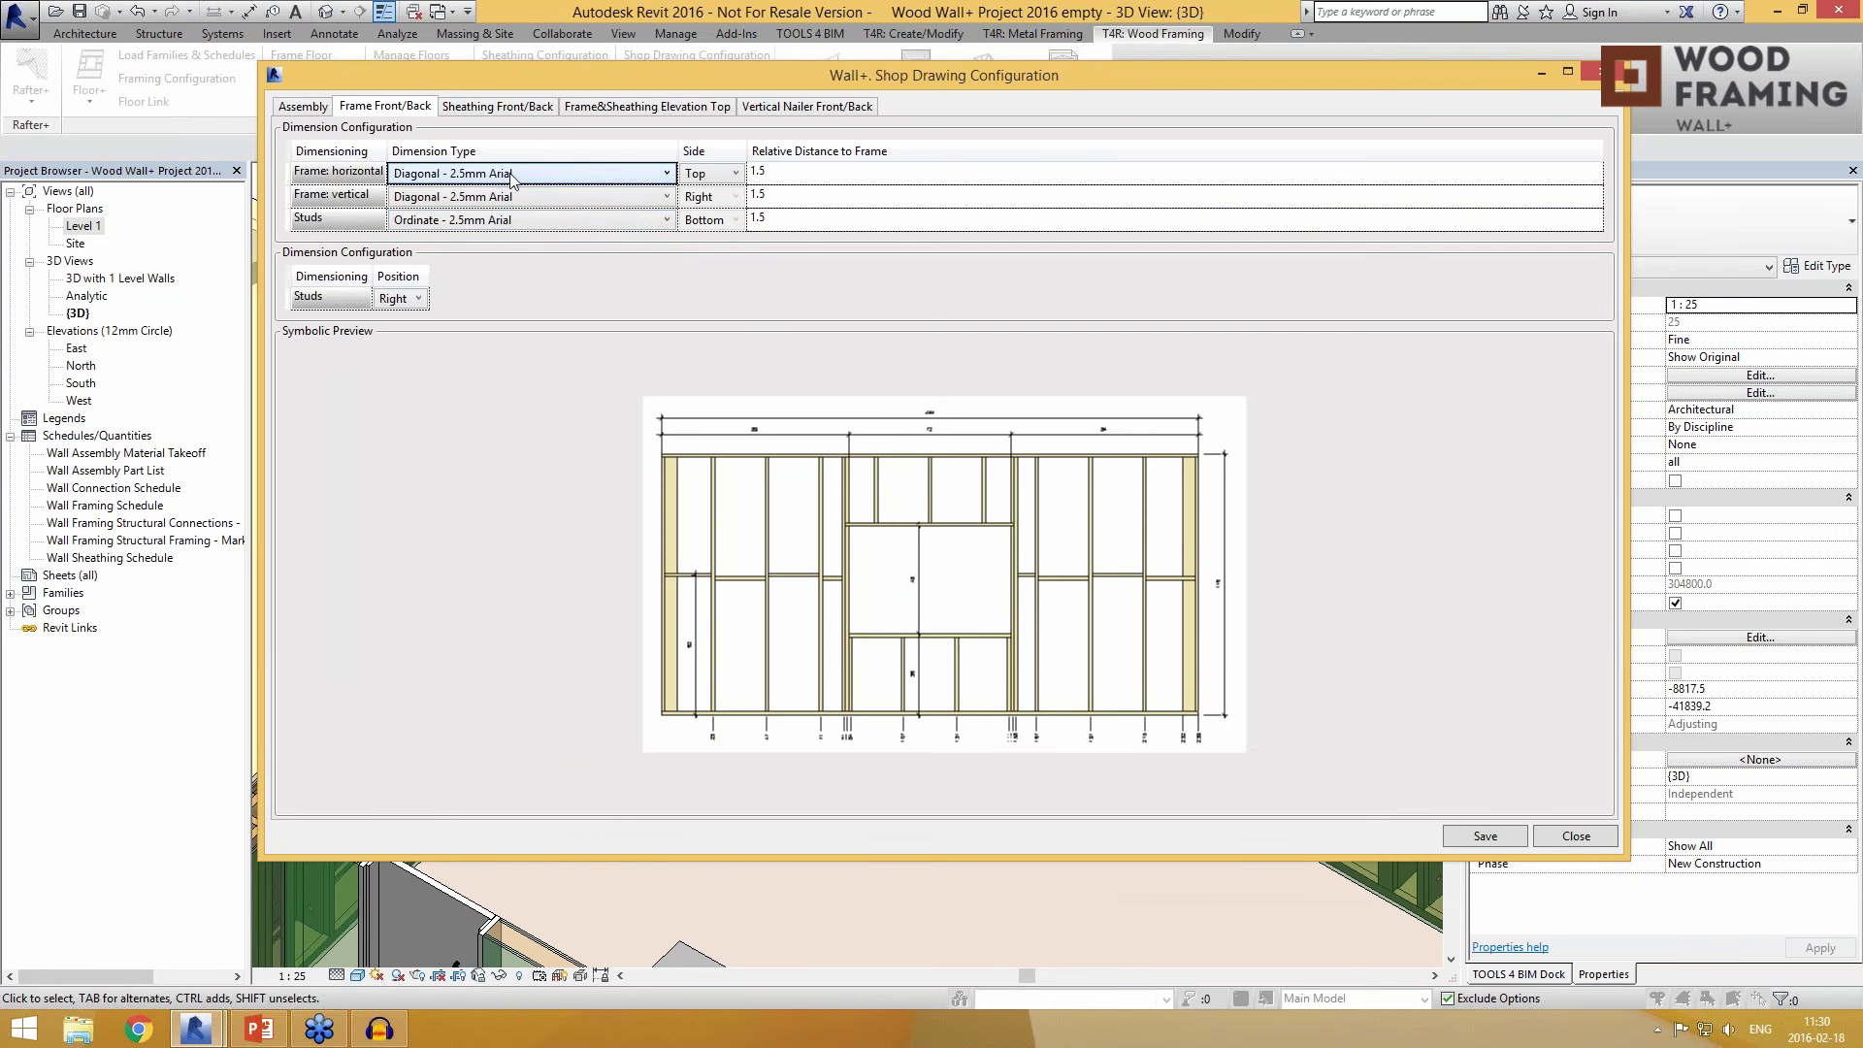
left_click(525, 222)
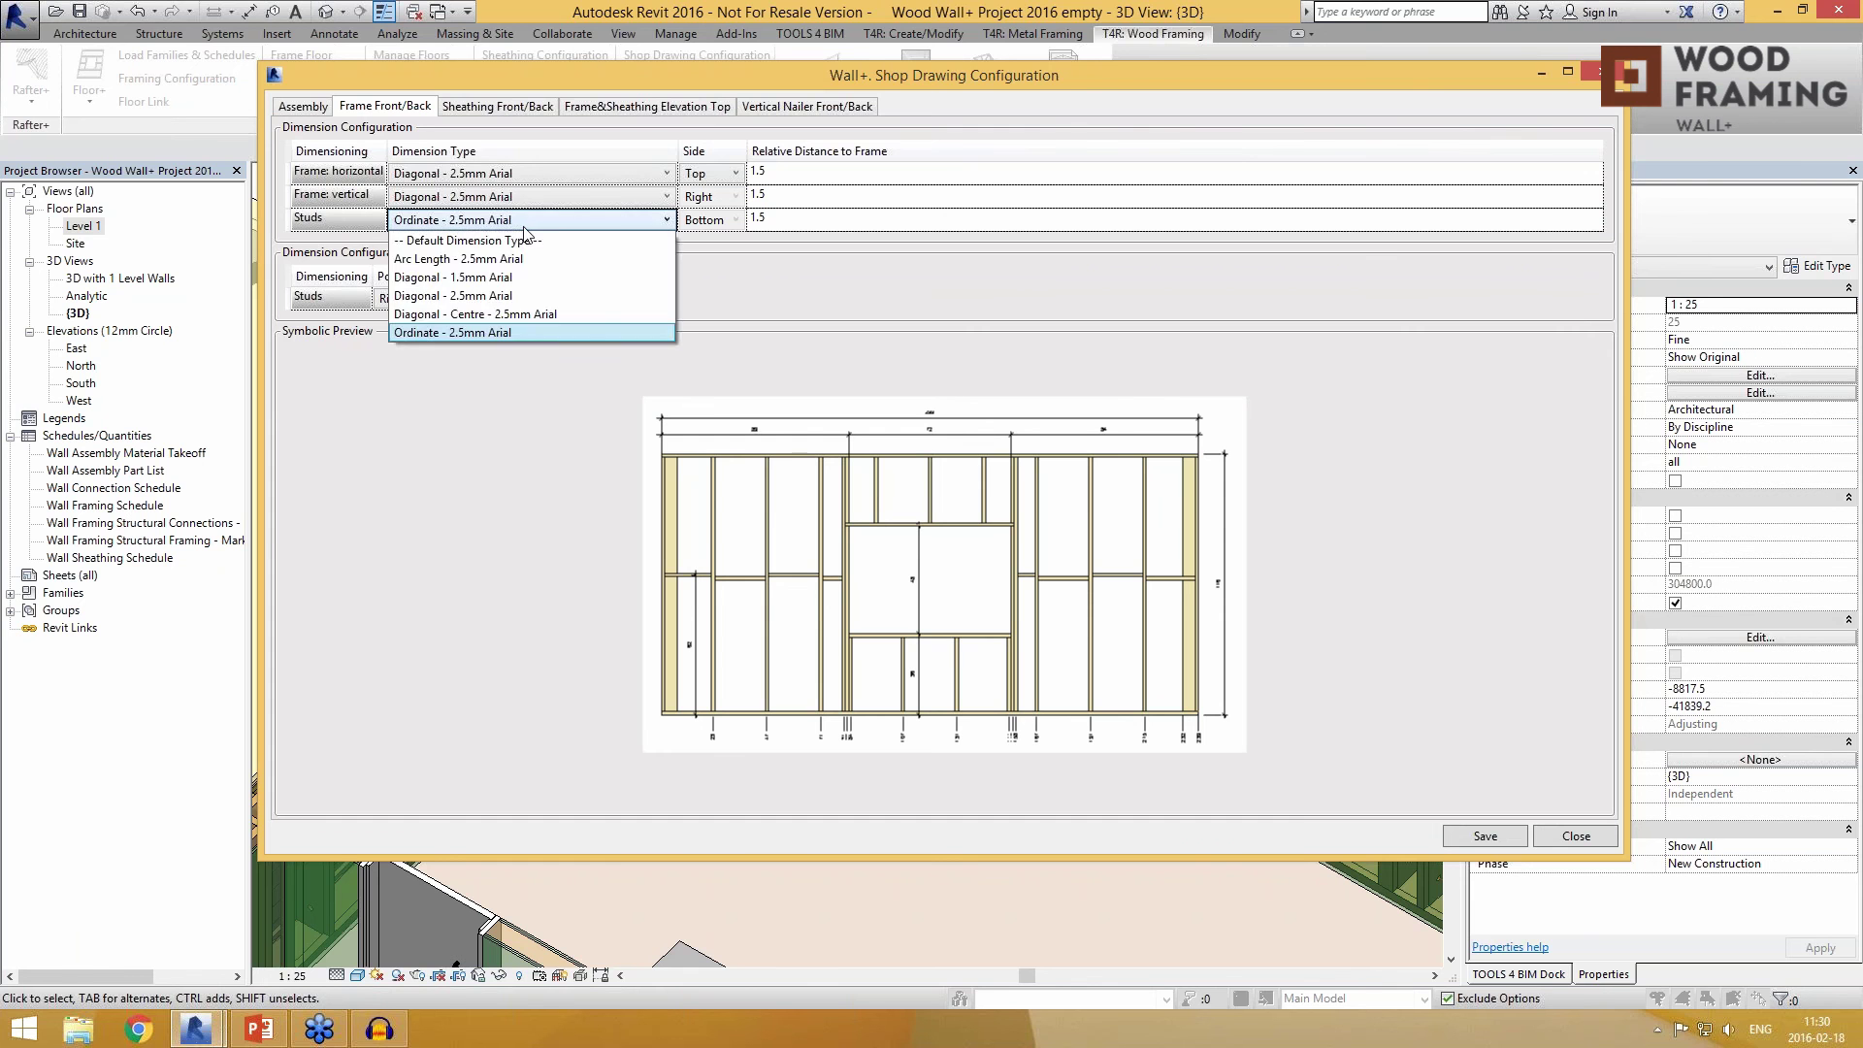
left_click(524, 228)
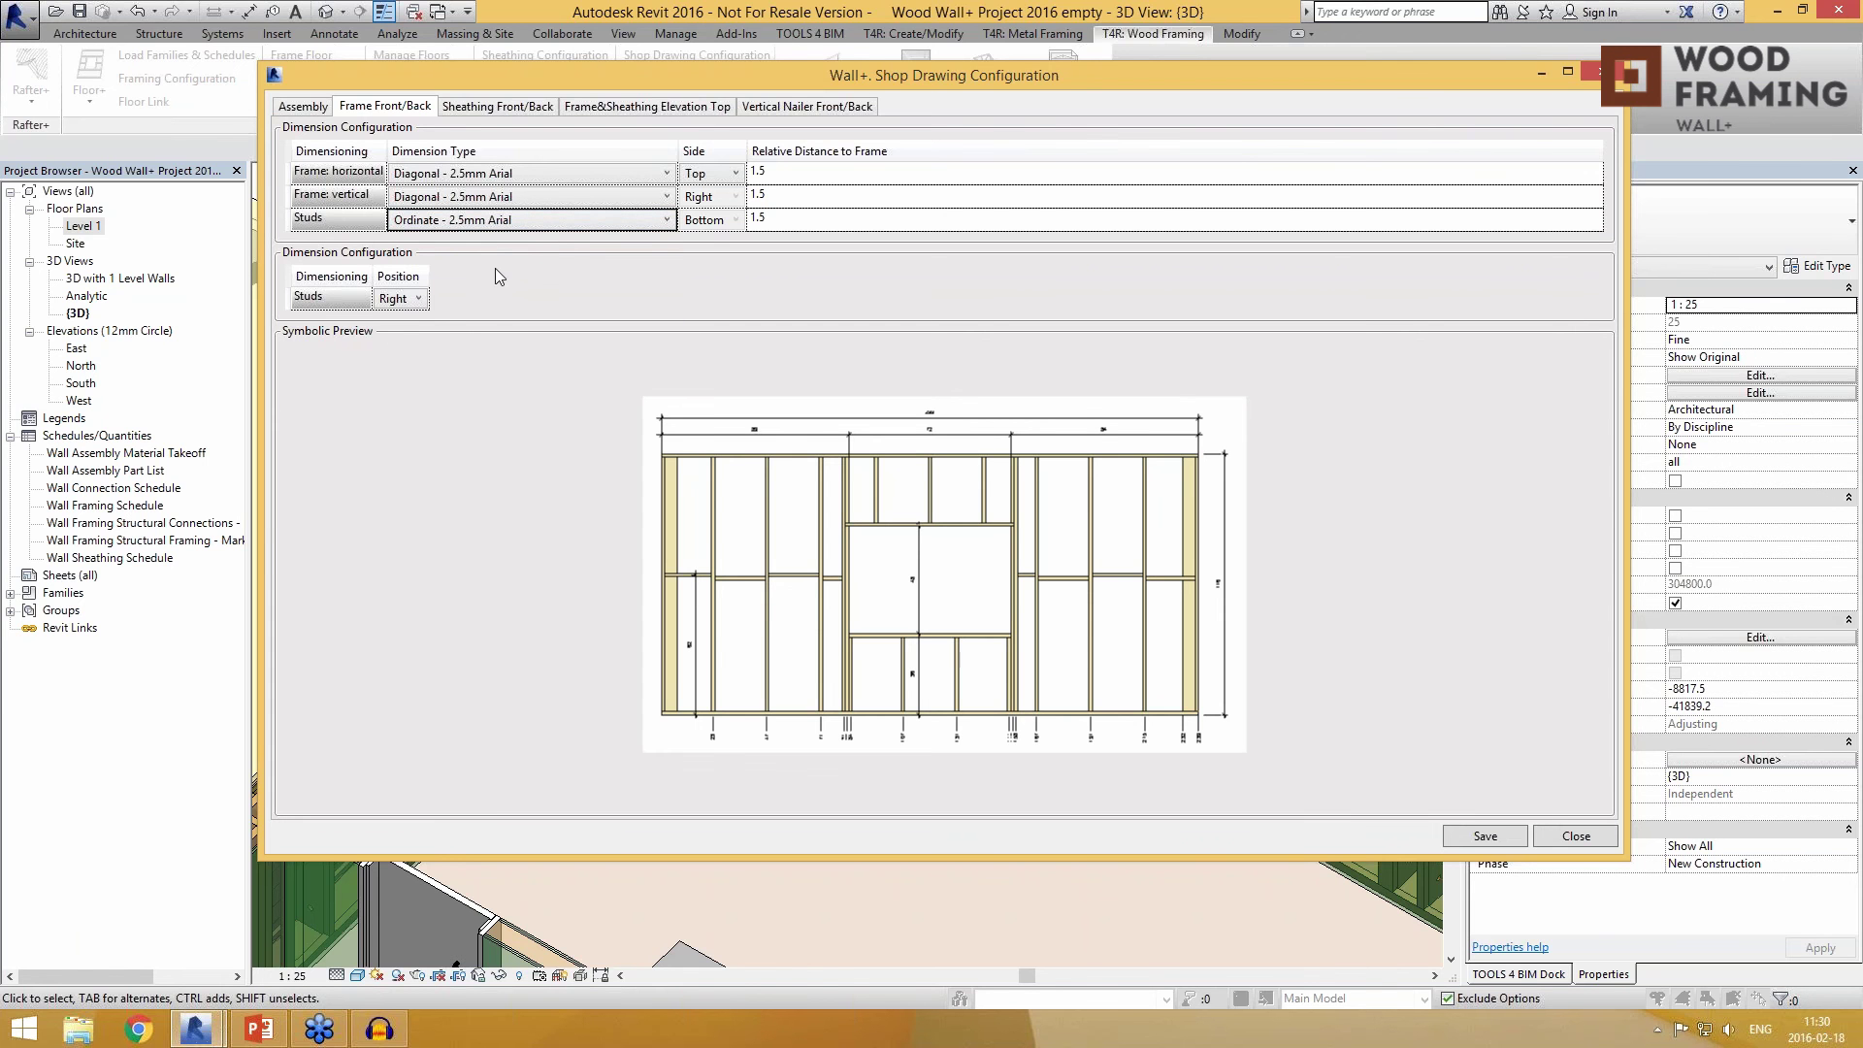
Step: Examine the stud dimensioning position options for the frame front and back views
left_click(393, 299)
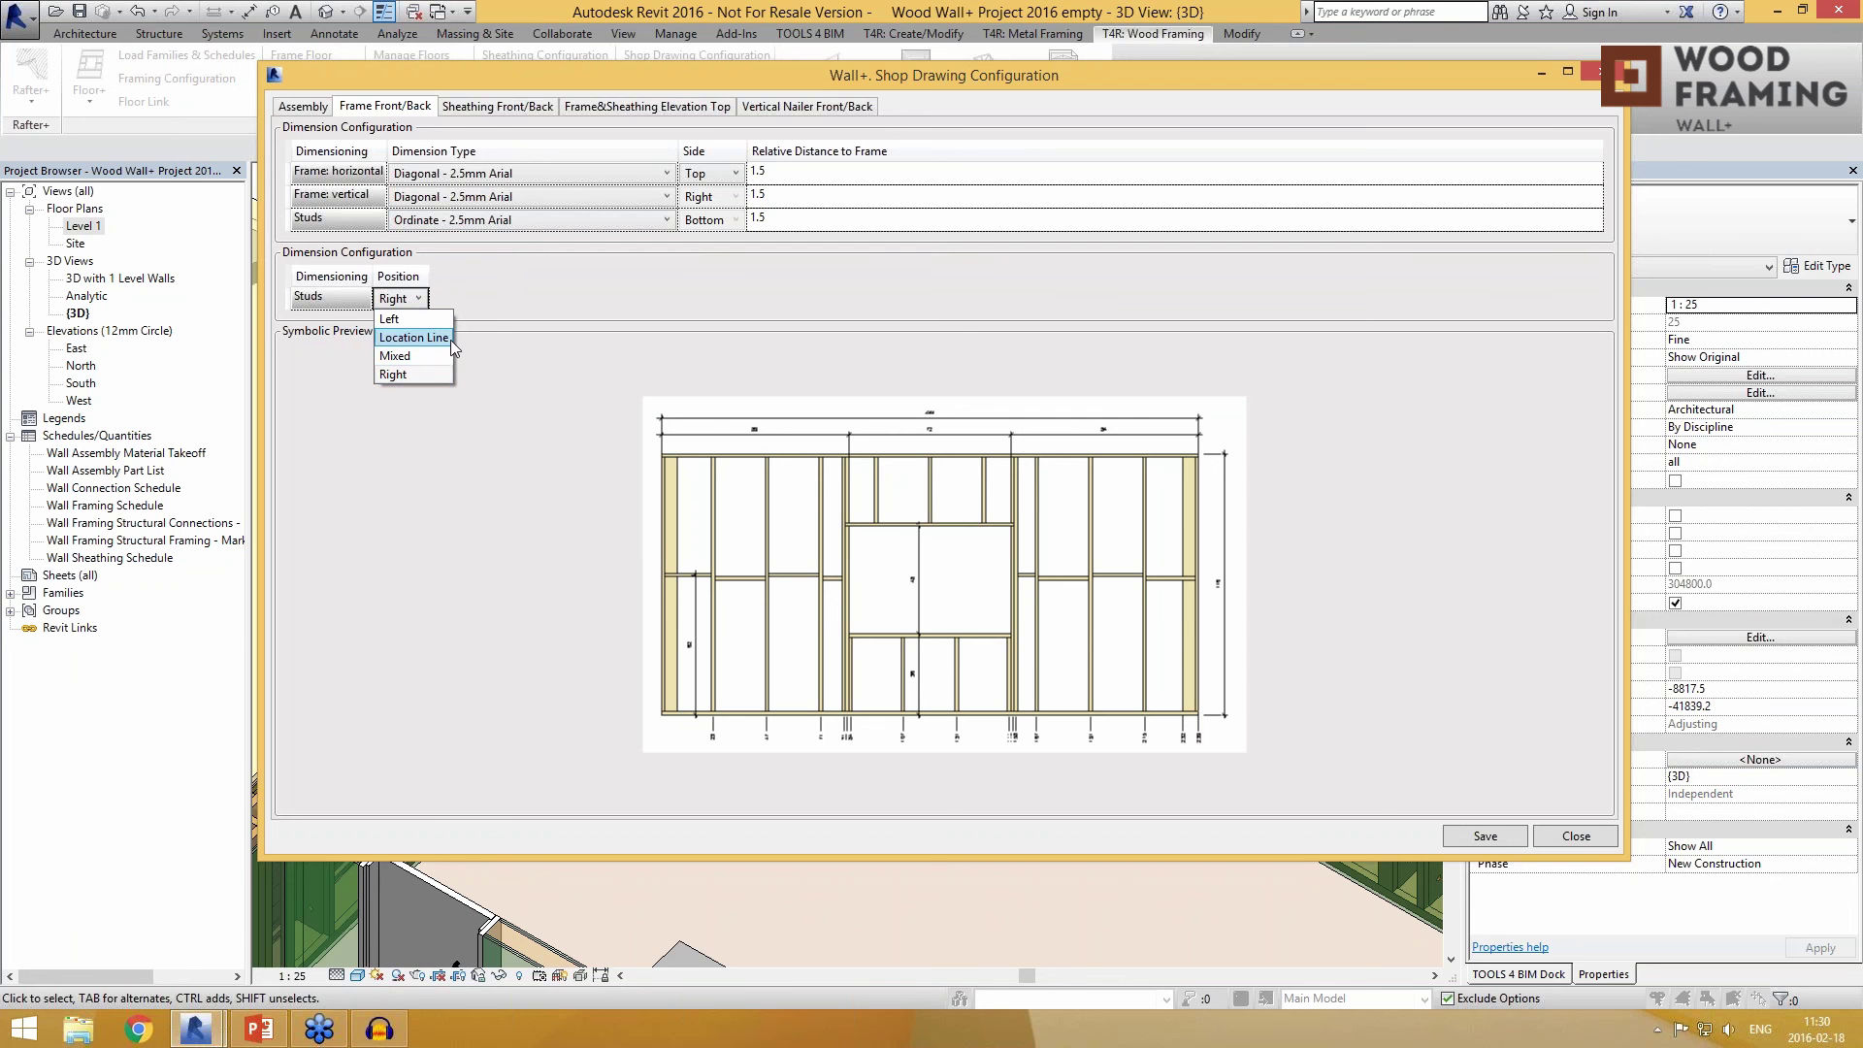
left_click(493, 340)
left_click(417, 299)
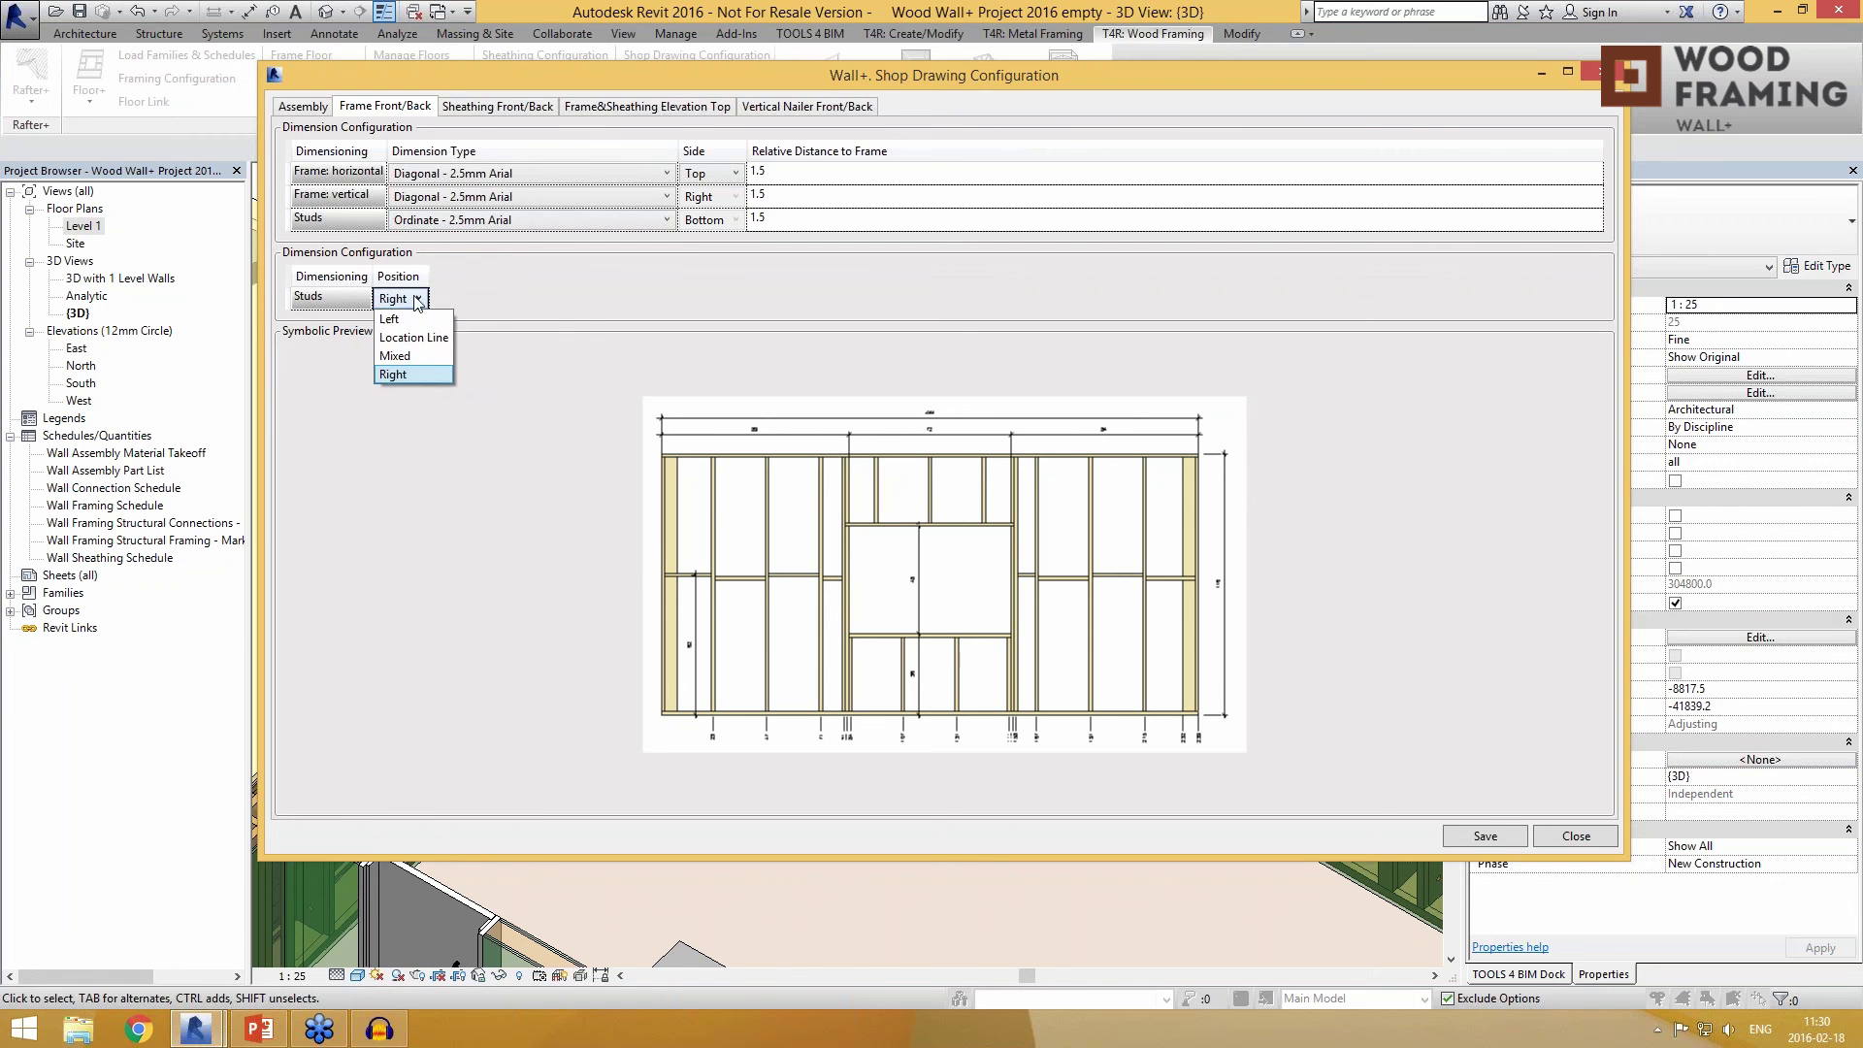
left_click(417, 299)
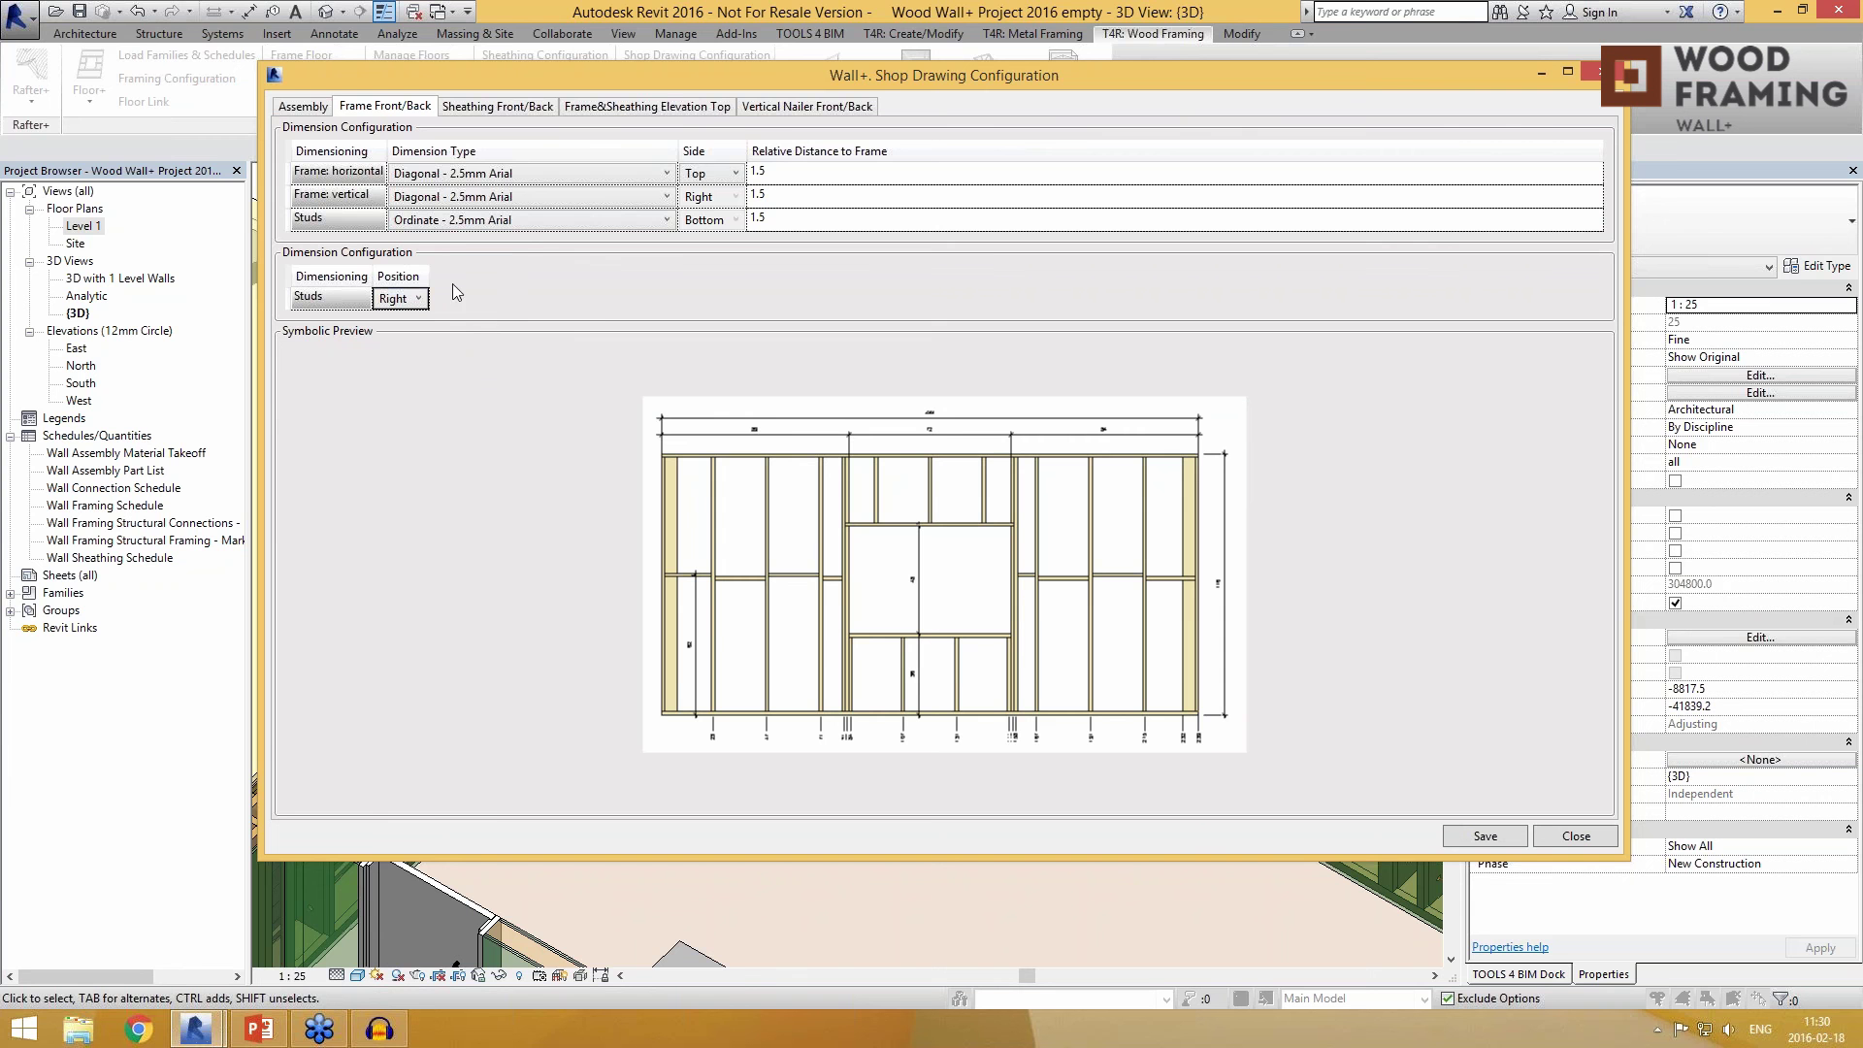
Step: Save the shop drawing configuration and create a frame assembly from the exterior wall with two neighbouring windows
left_click(304, 108)
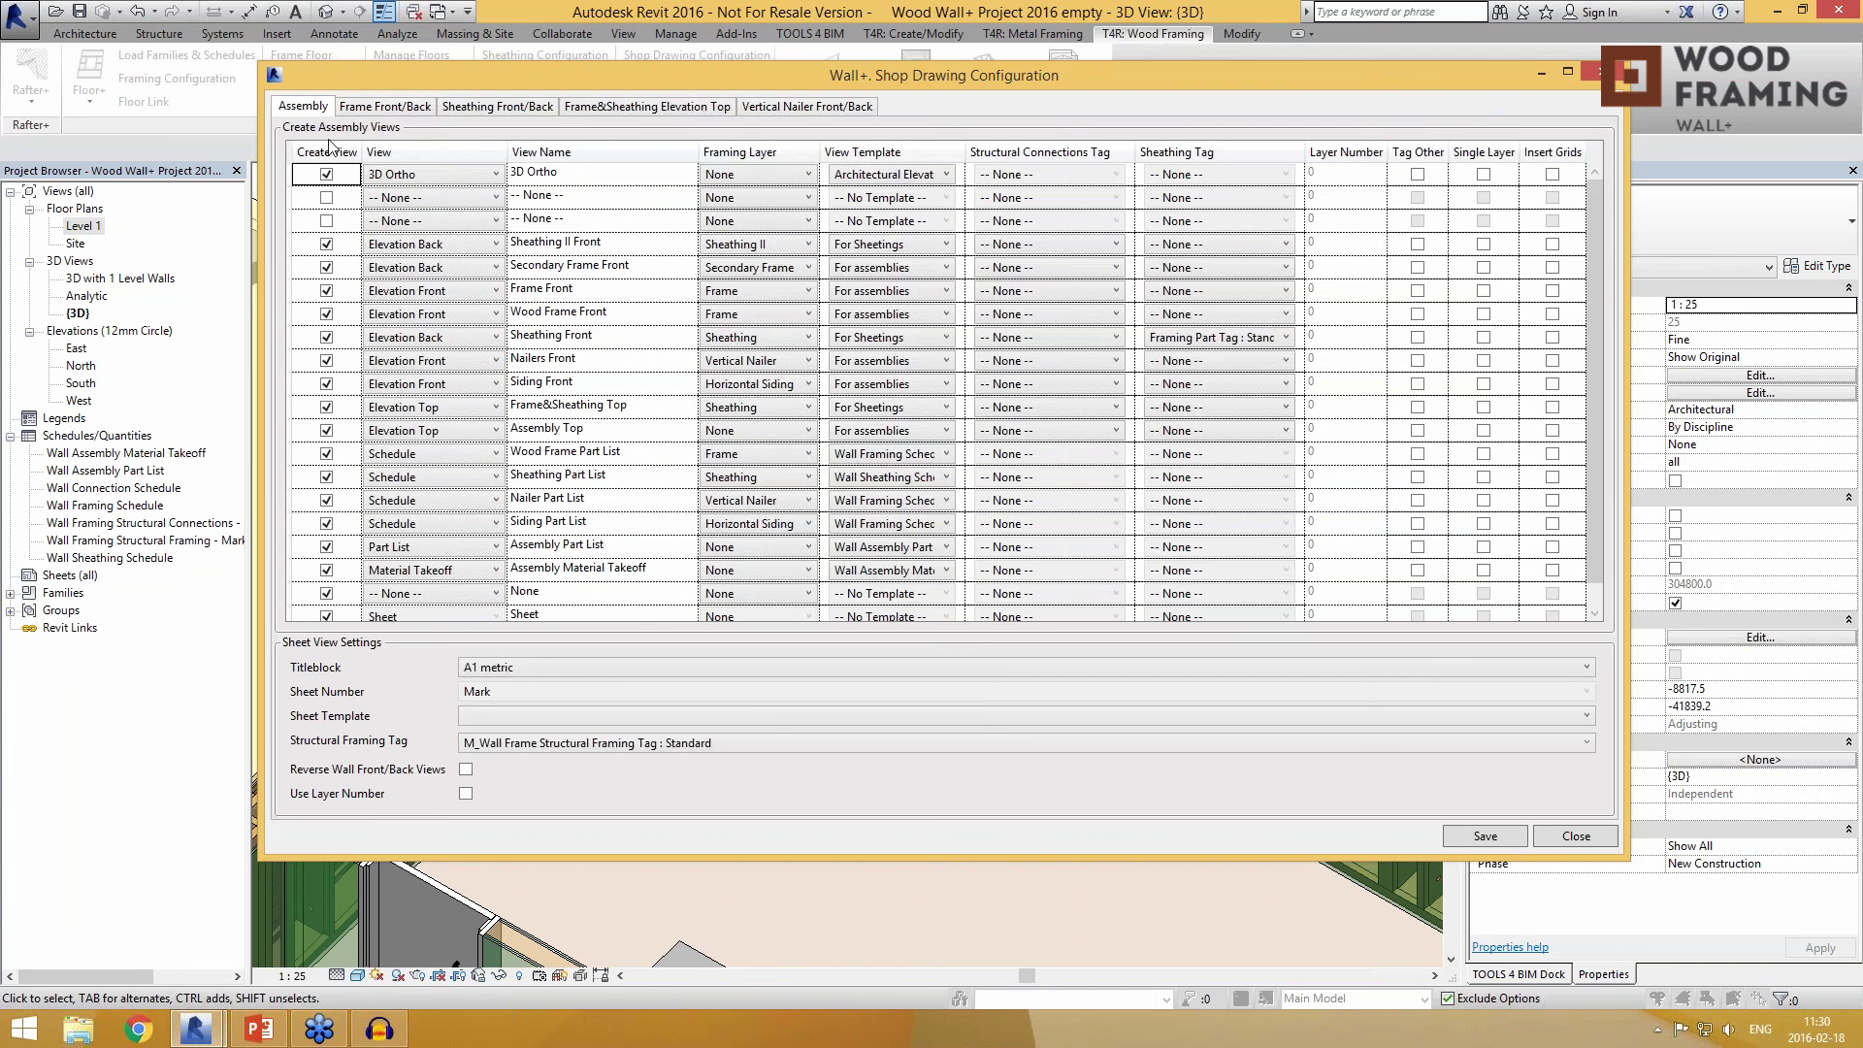
left_click(1486, 835)
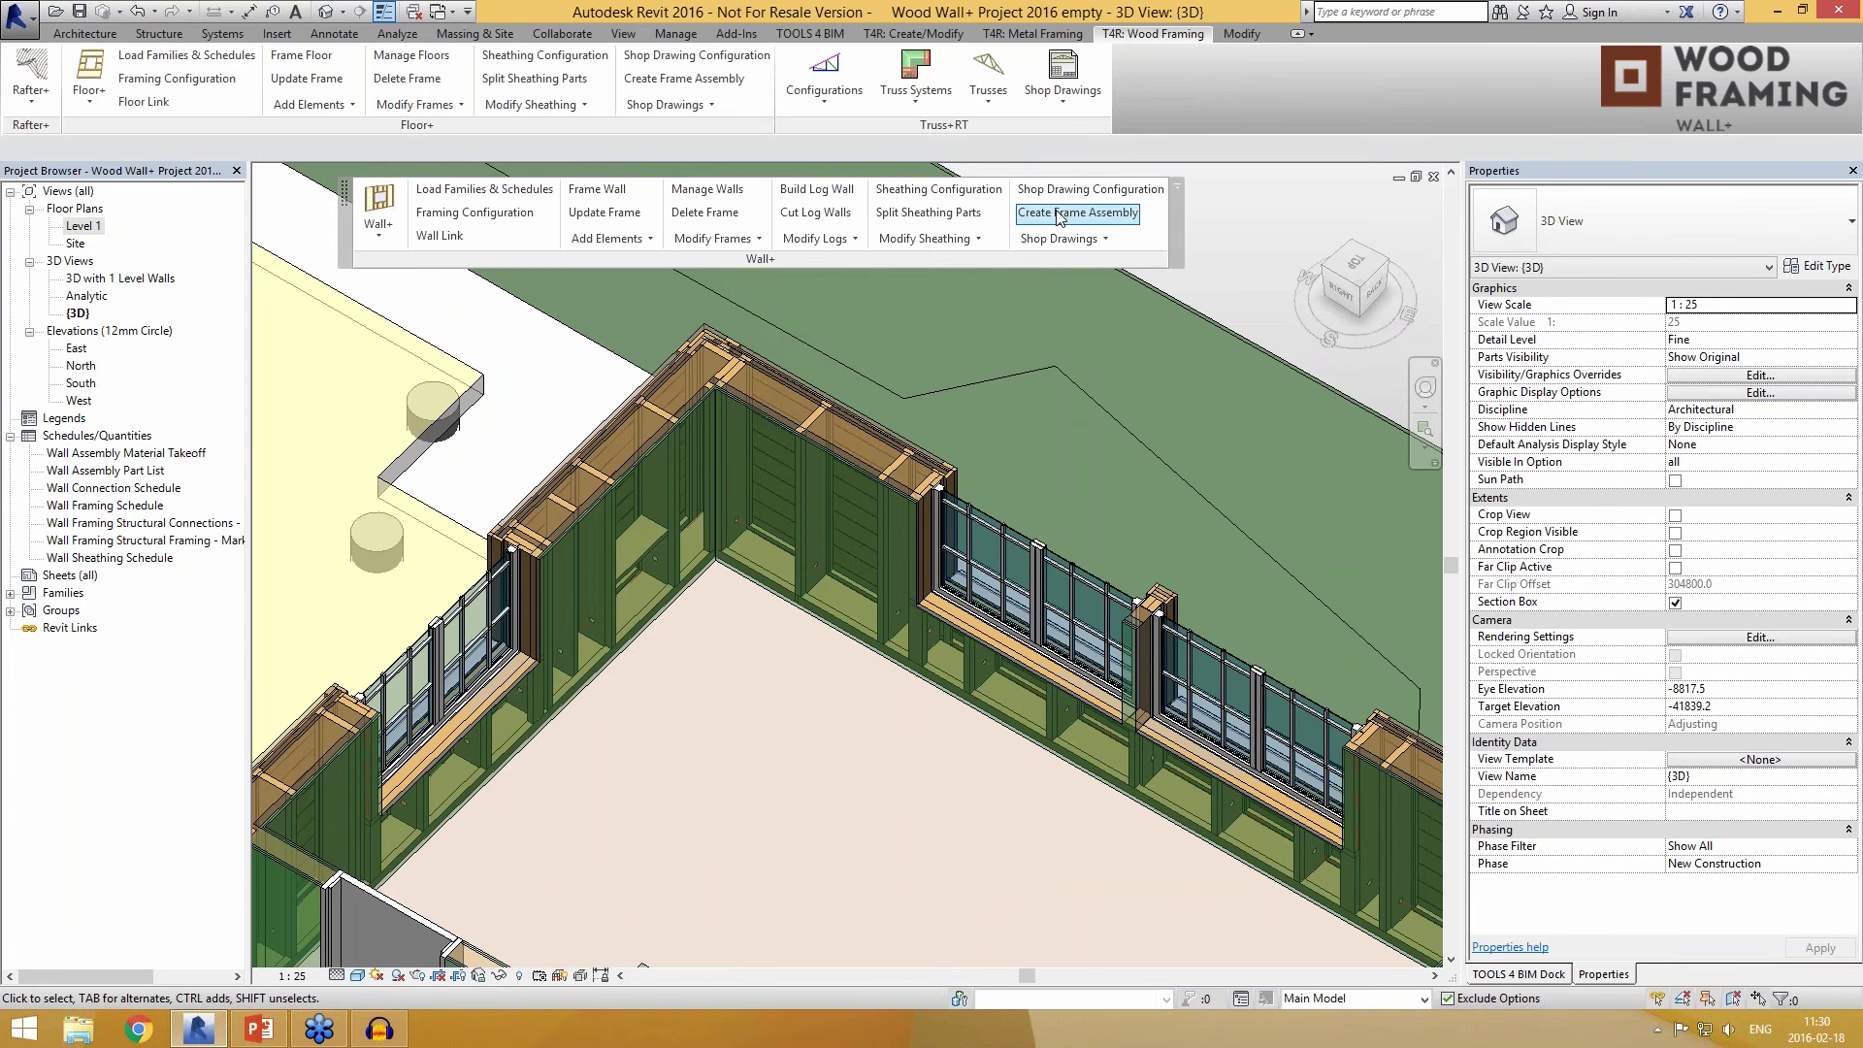
left_click(1060, 214)
left_click(891, 454)
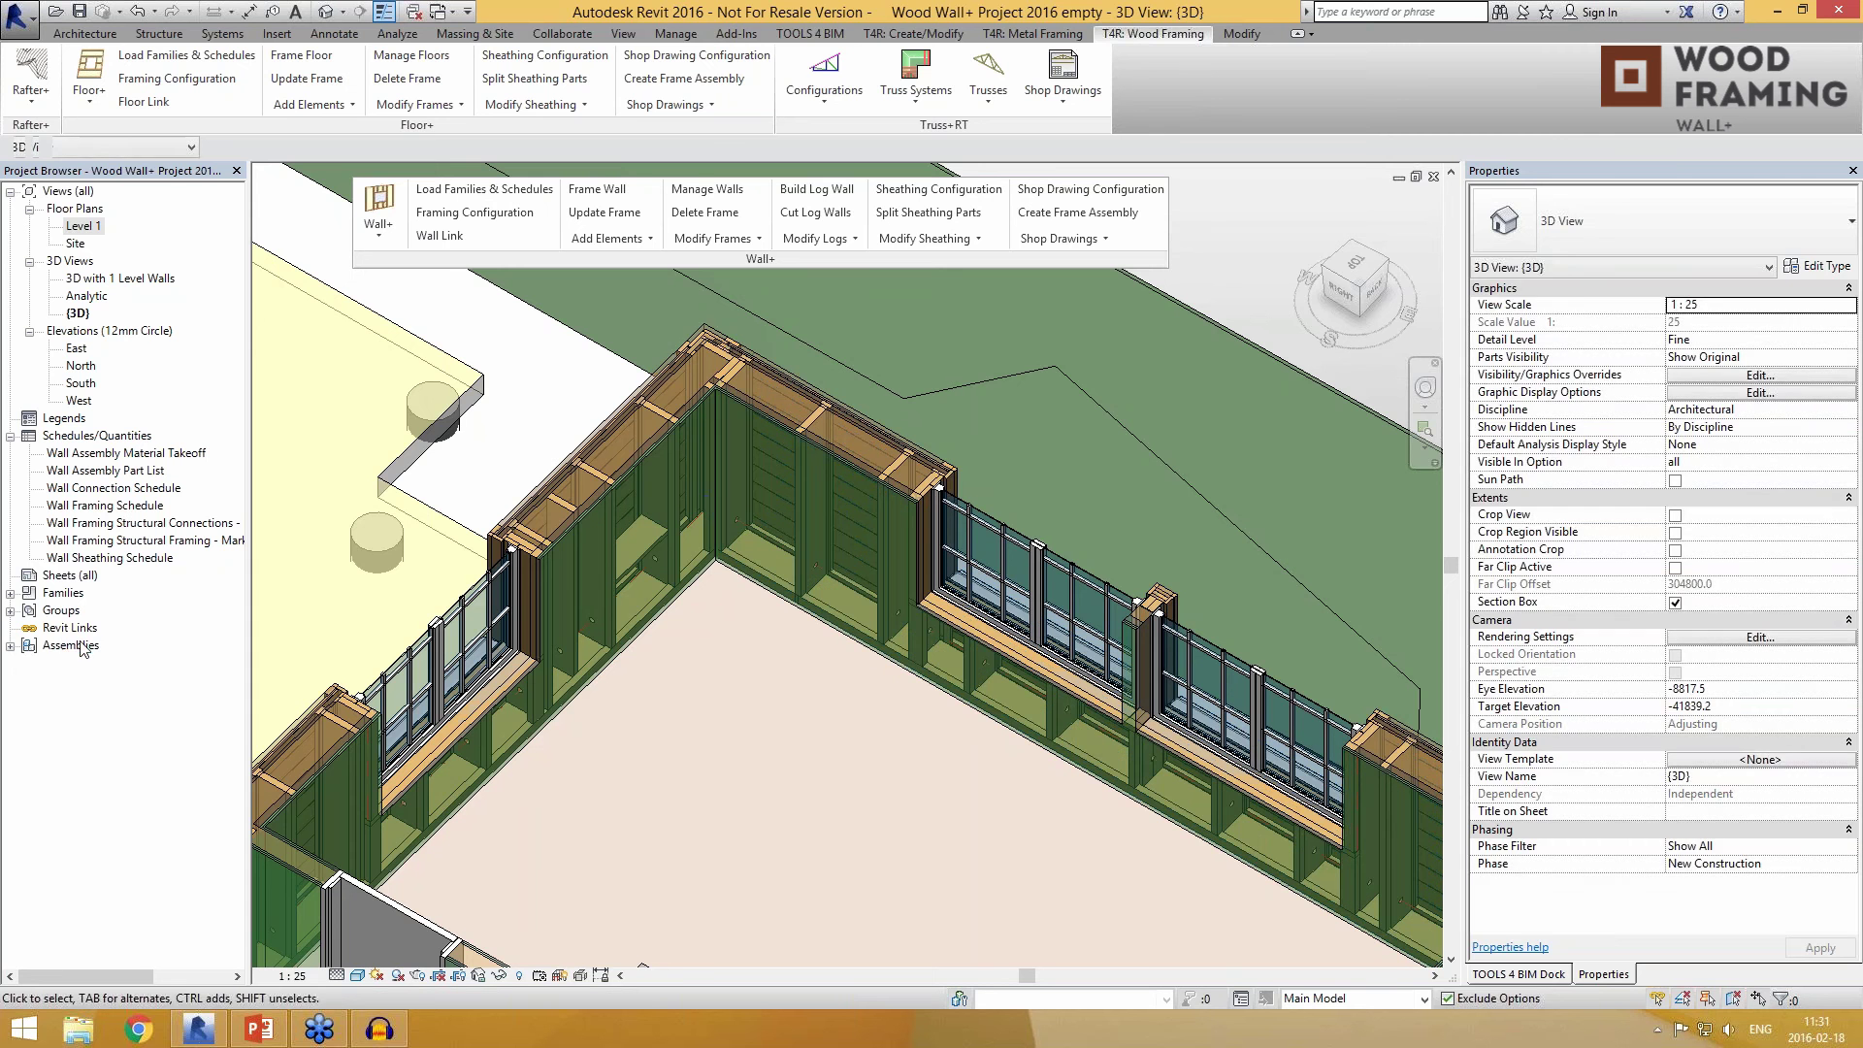
Step: List the views, schedules and sheet of wall assembly W-1 and select its Frame Front detail view
double_click(81, 644)
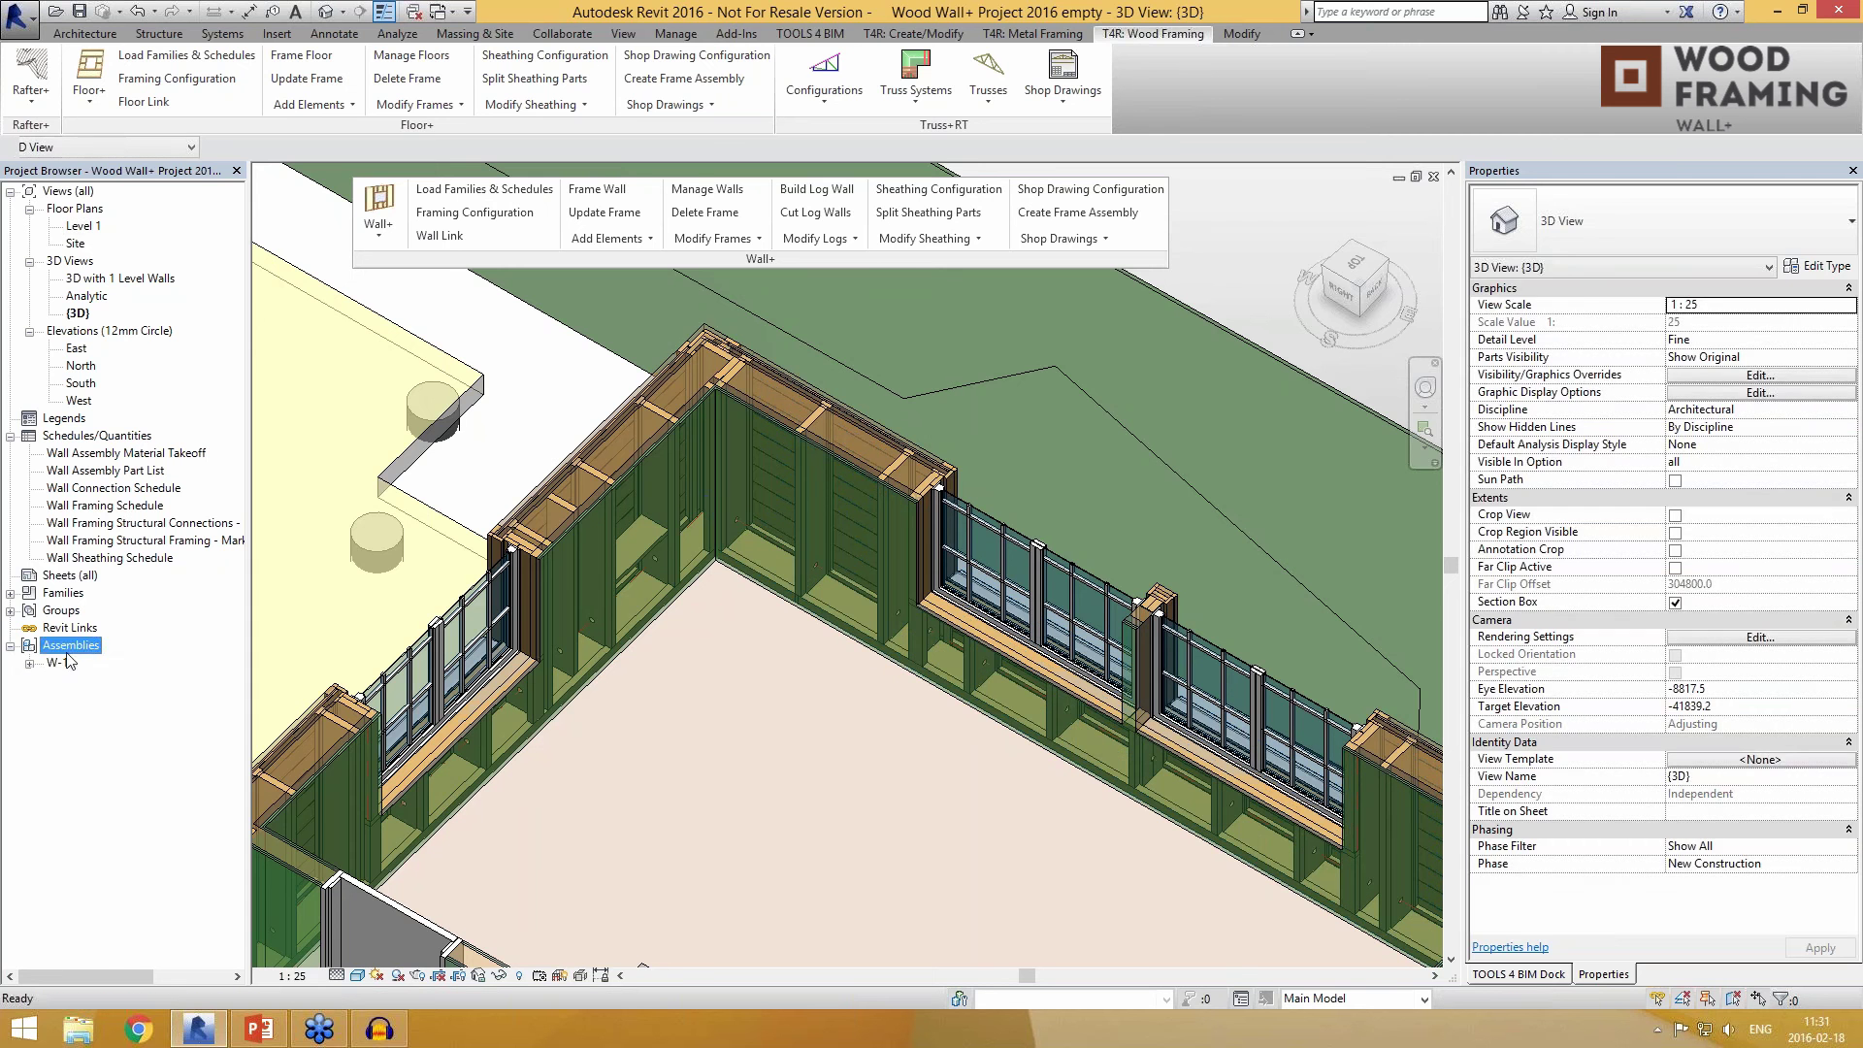
double_click(61, 659)
left_click(131, 716)
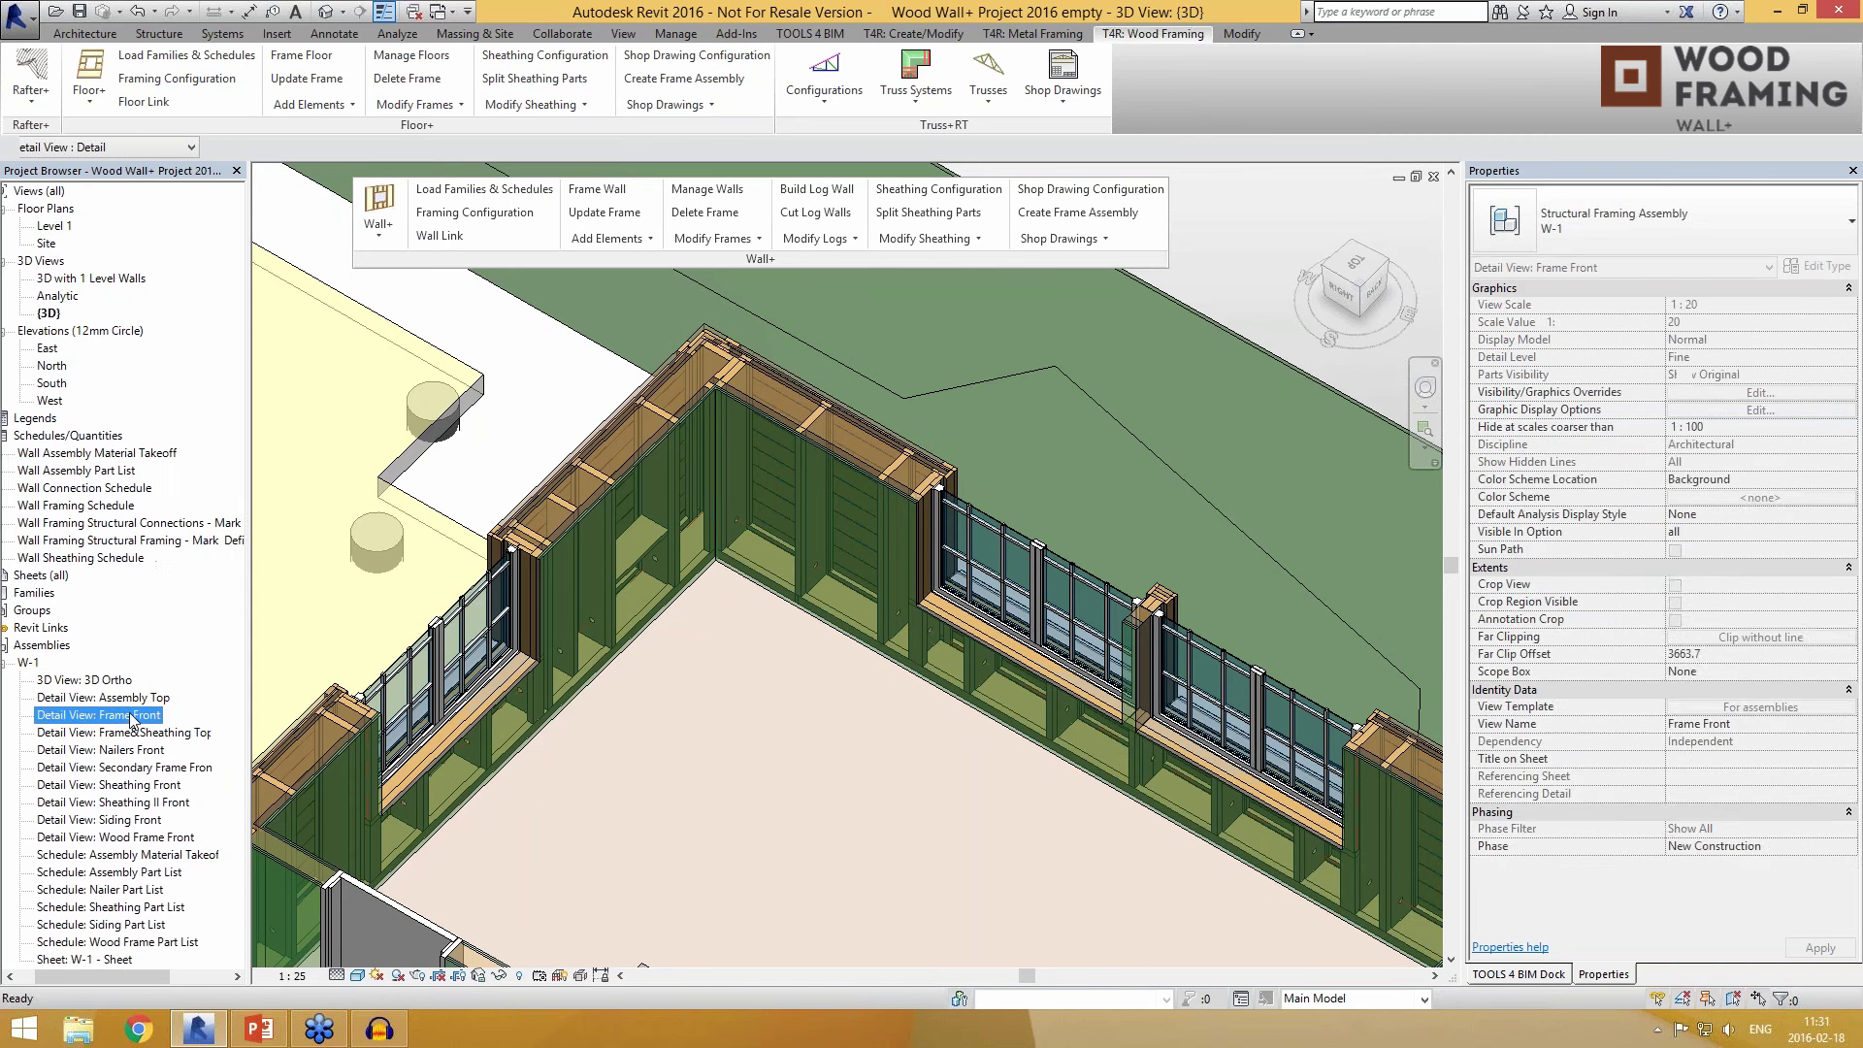
left_click_drag(107, 976, 5, 988)
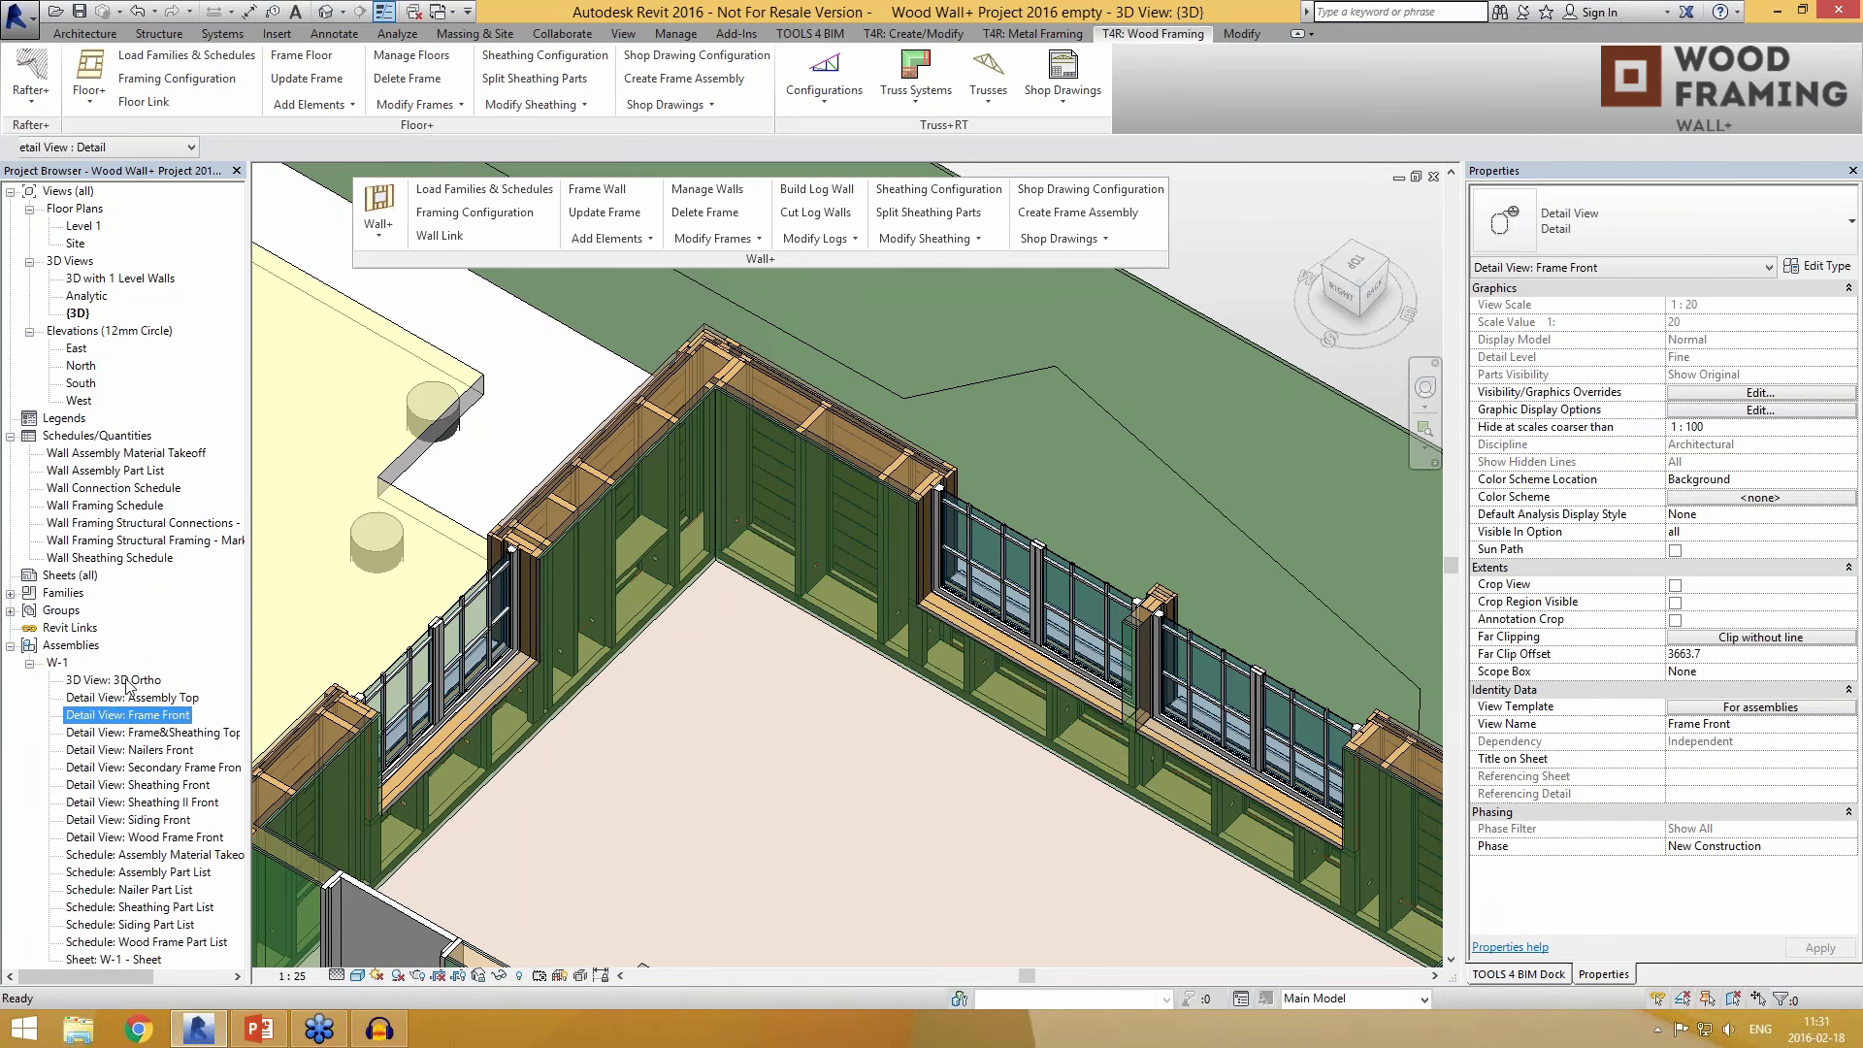
Step: View the 3D Ortho view of wall assembly W-1, followed by its Frame Front detail view
double_click(114, 679)
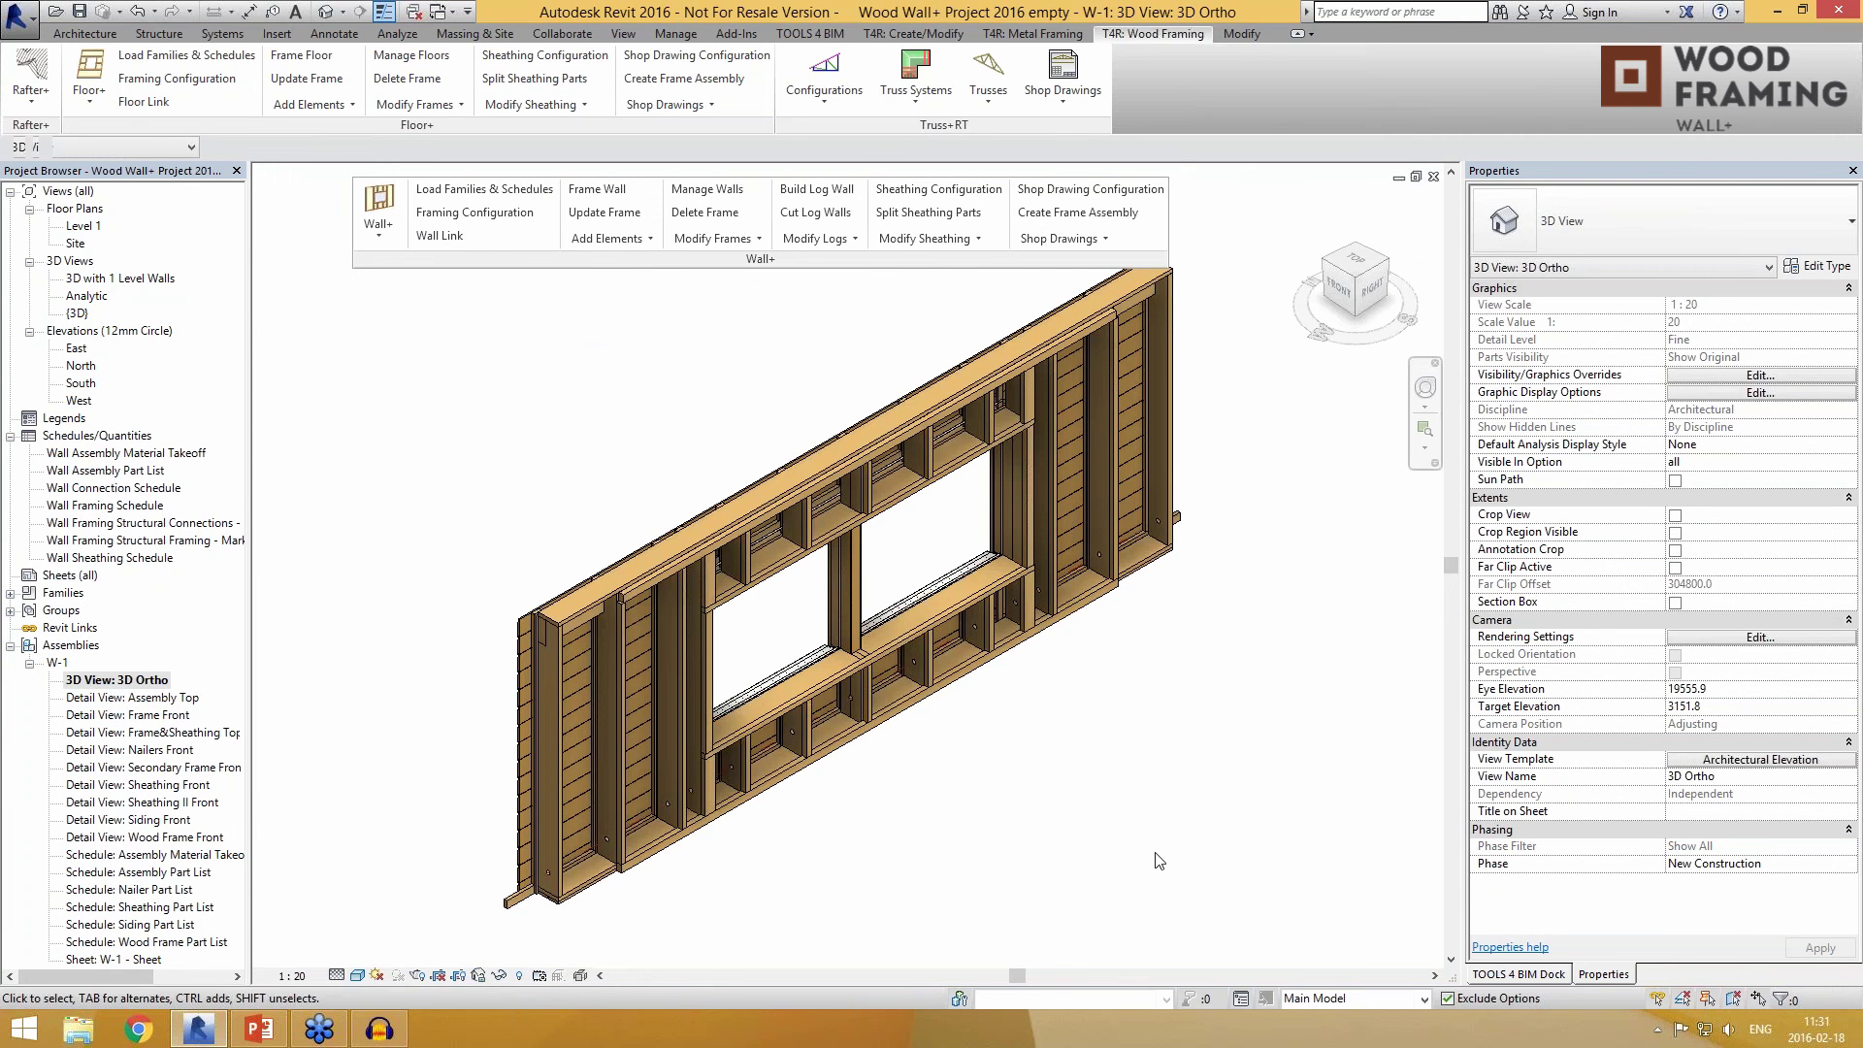
double_click(162, 718)
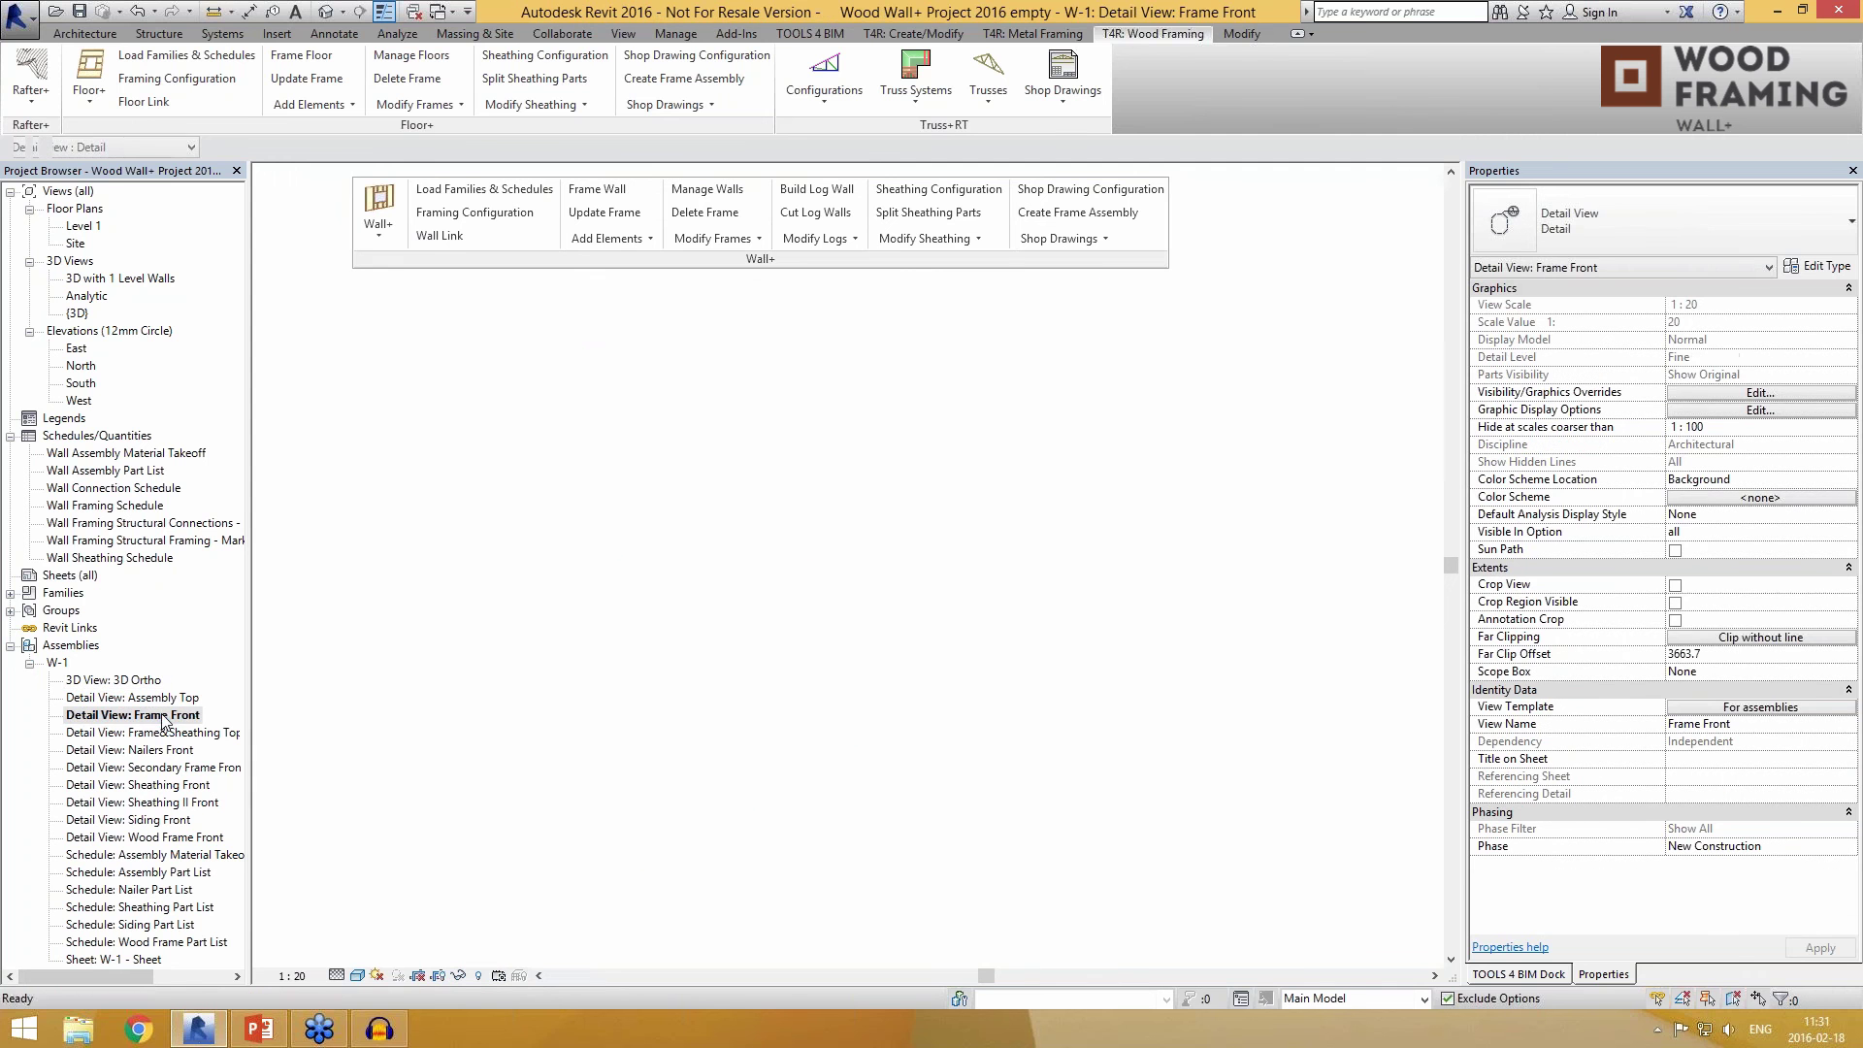
middle_click_drag(749, 919, 747, 946)
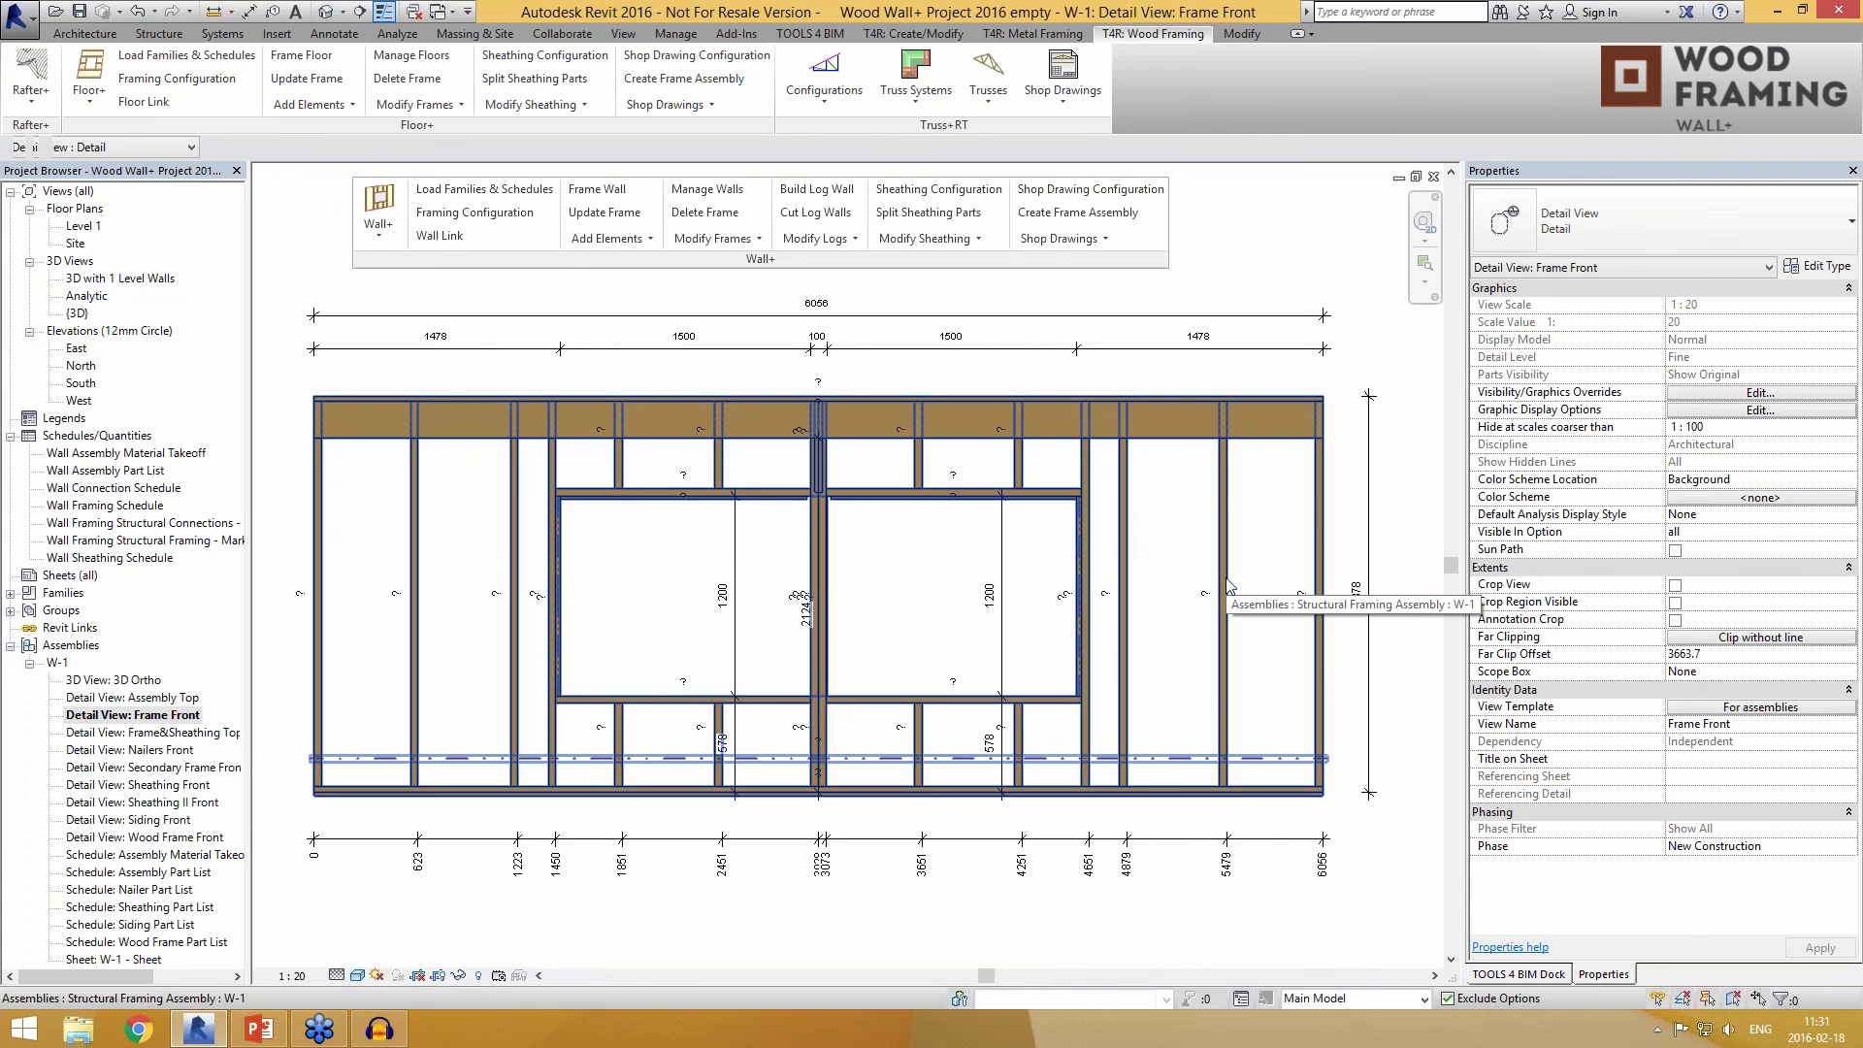
Step: Inspect the Identity Data of the stud next to the right end stud in the Frame Front view
key("Tab")
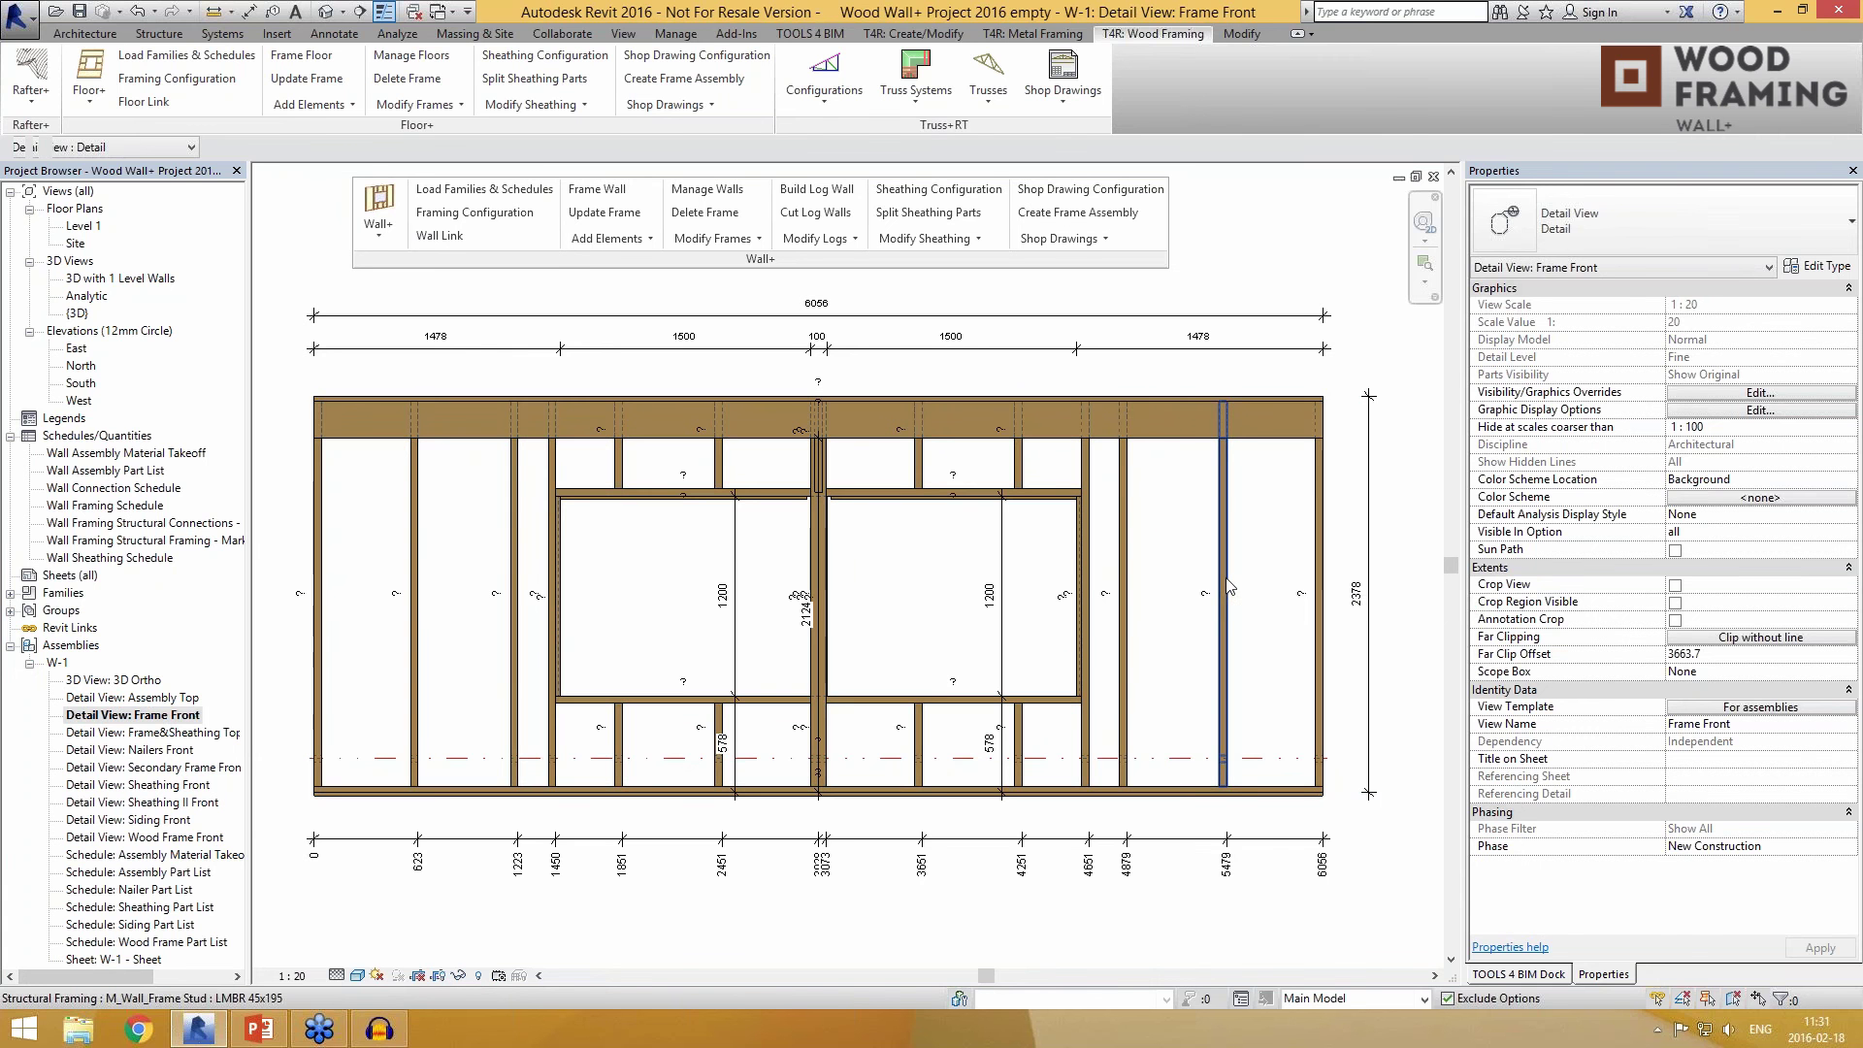
left_click(1228, 584)
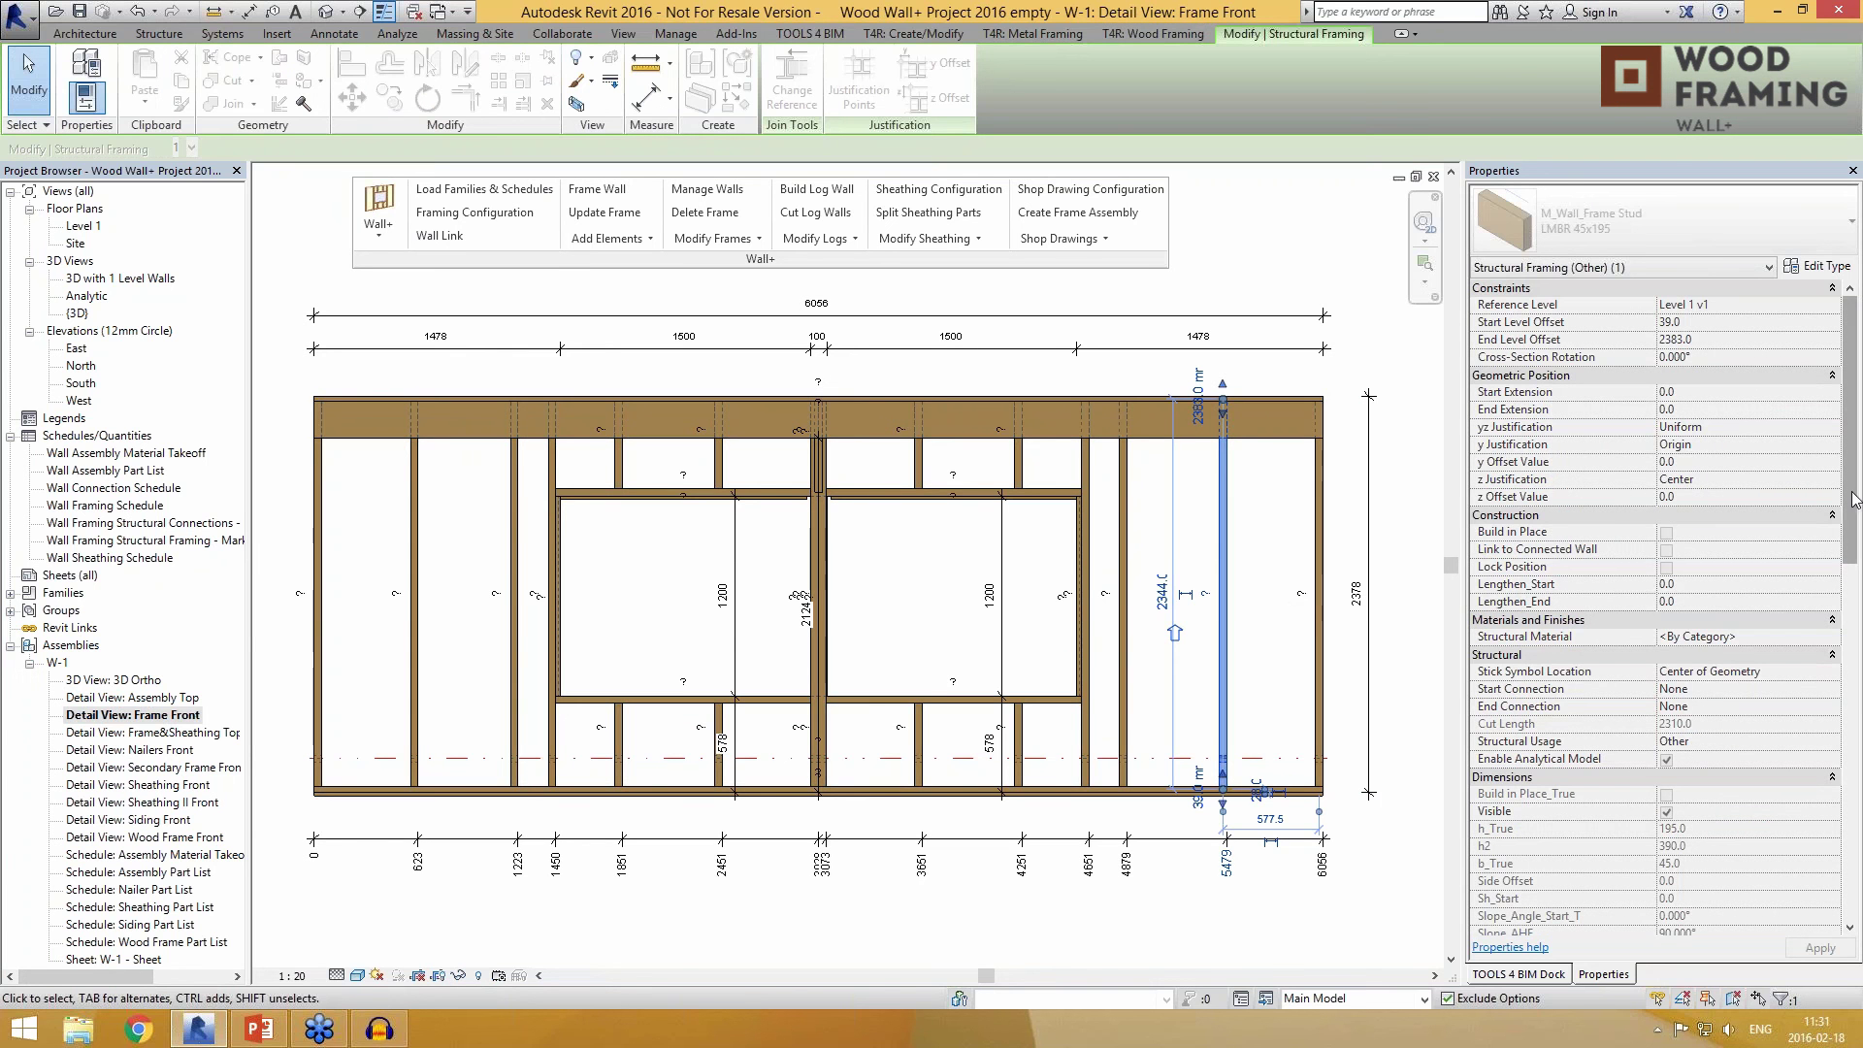
left_click_drag(1855, 497, 1861, 776)
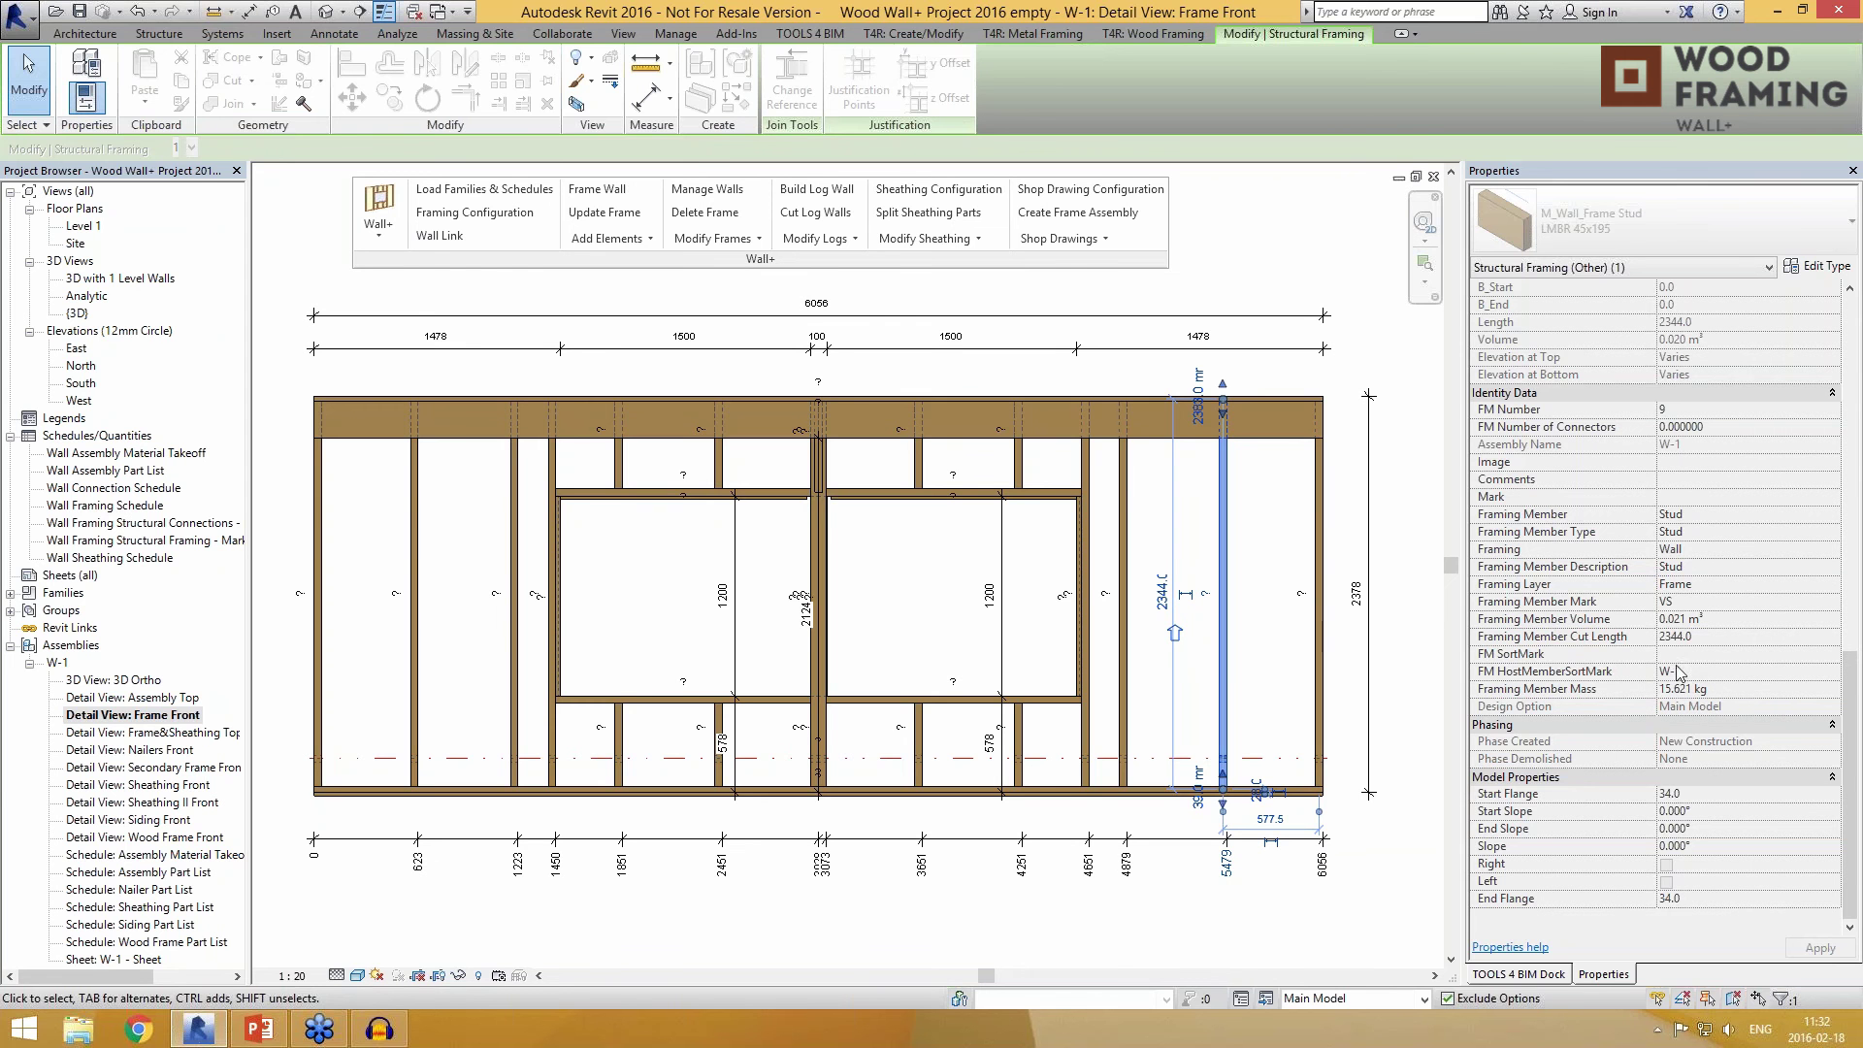
left_click(1434, 540)
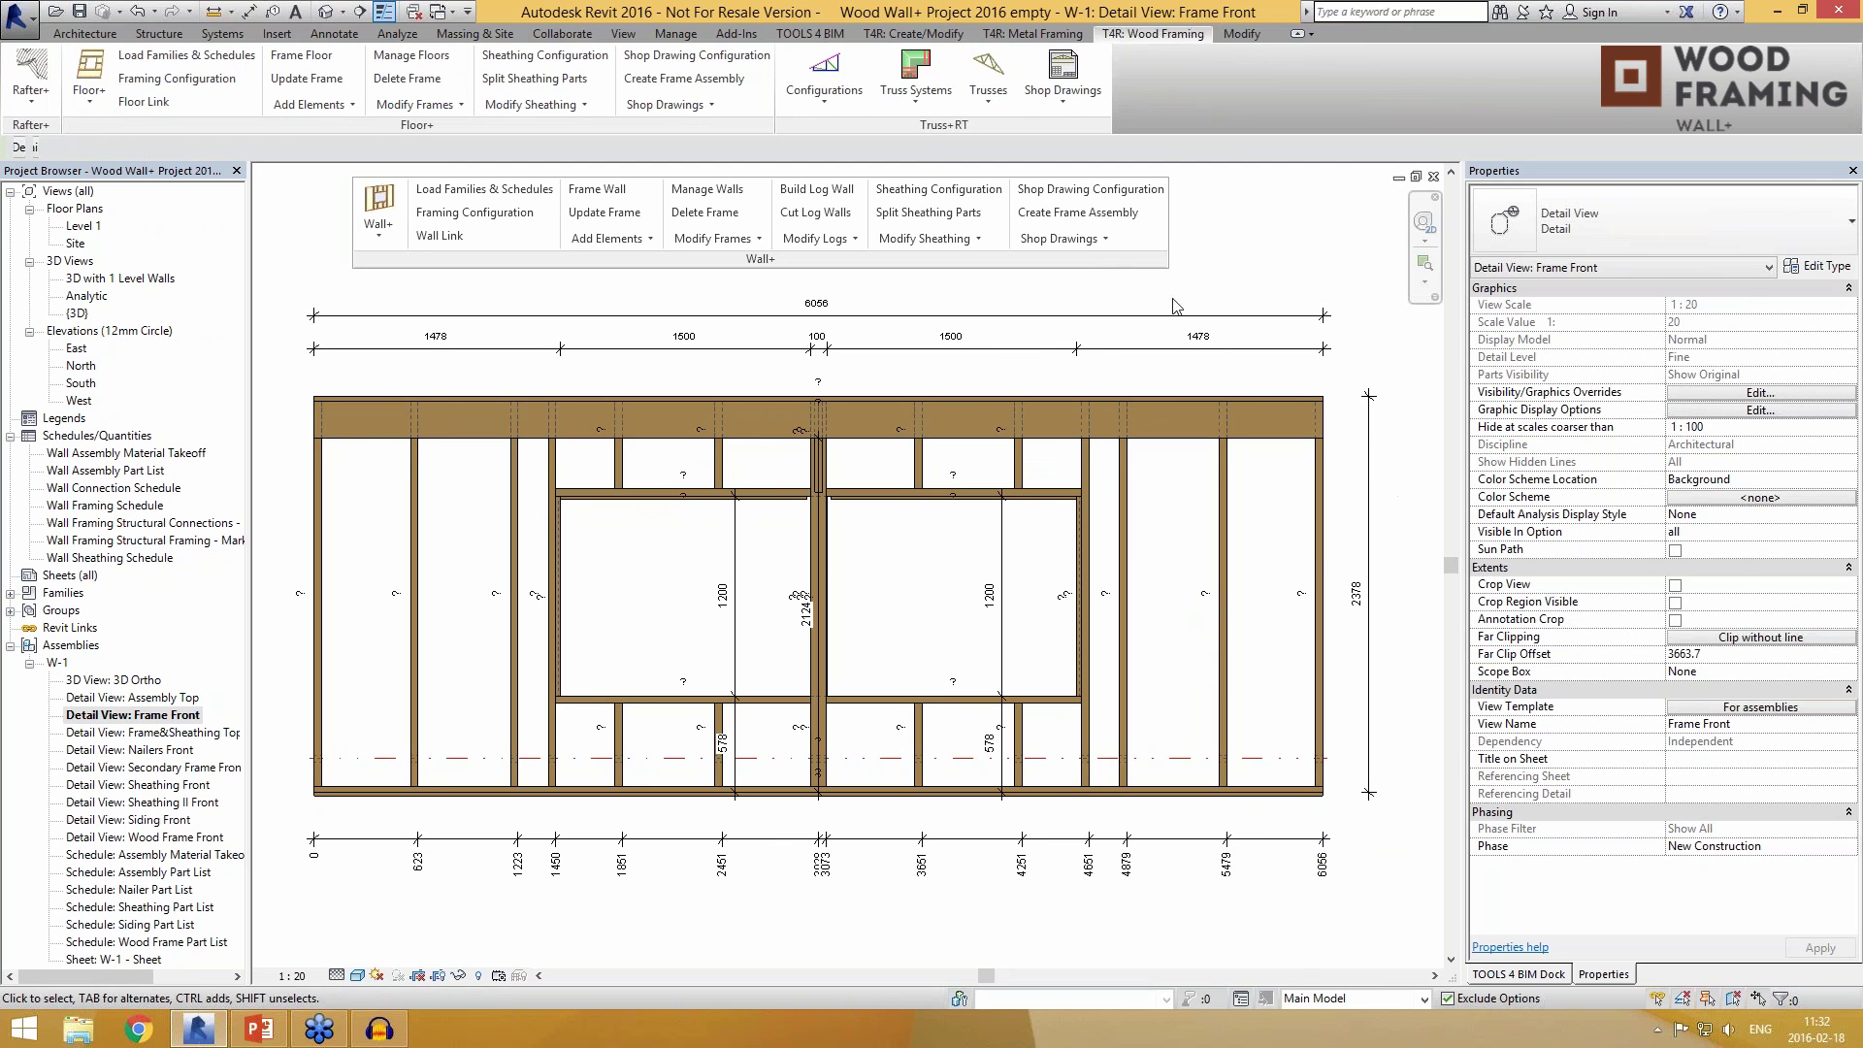
Step: Sort the structural framing by mark and check the FM SortMark of the stud next to the right end stud
left_click(1088, 241)
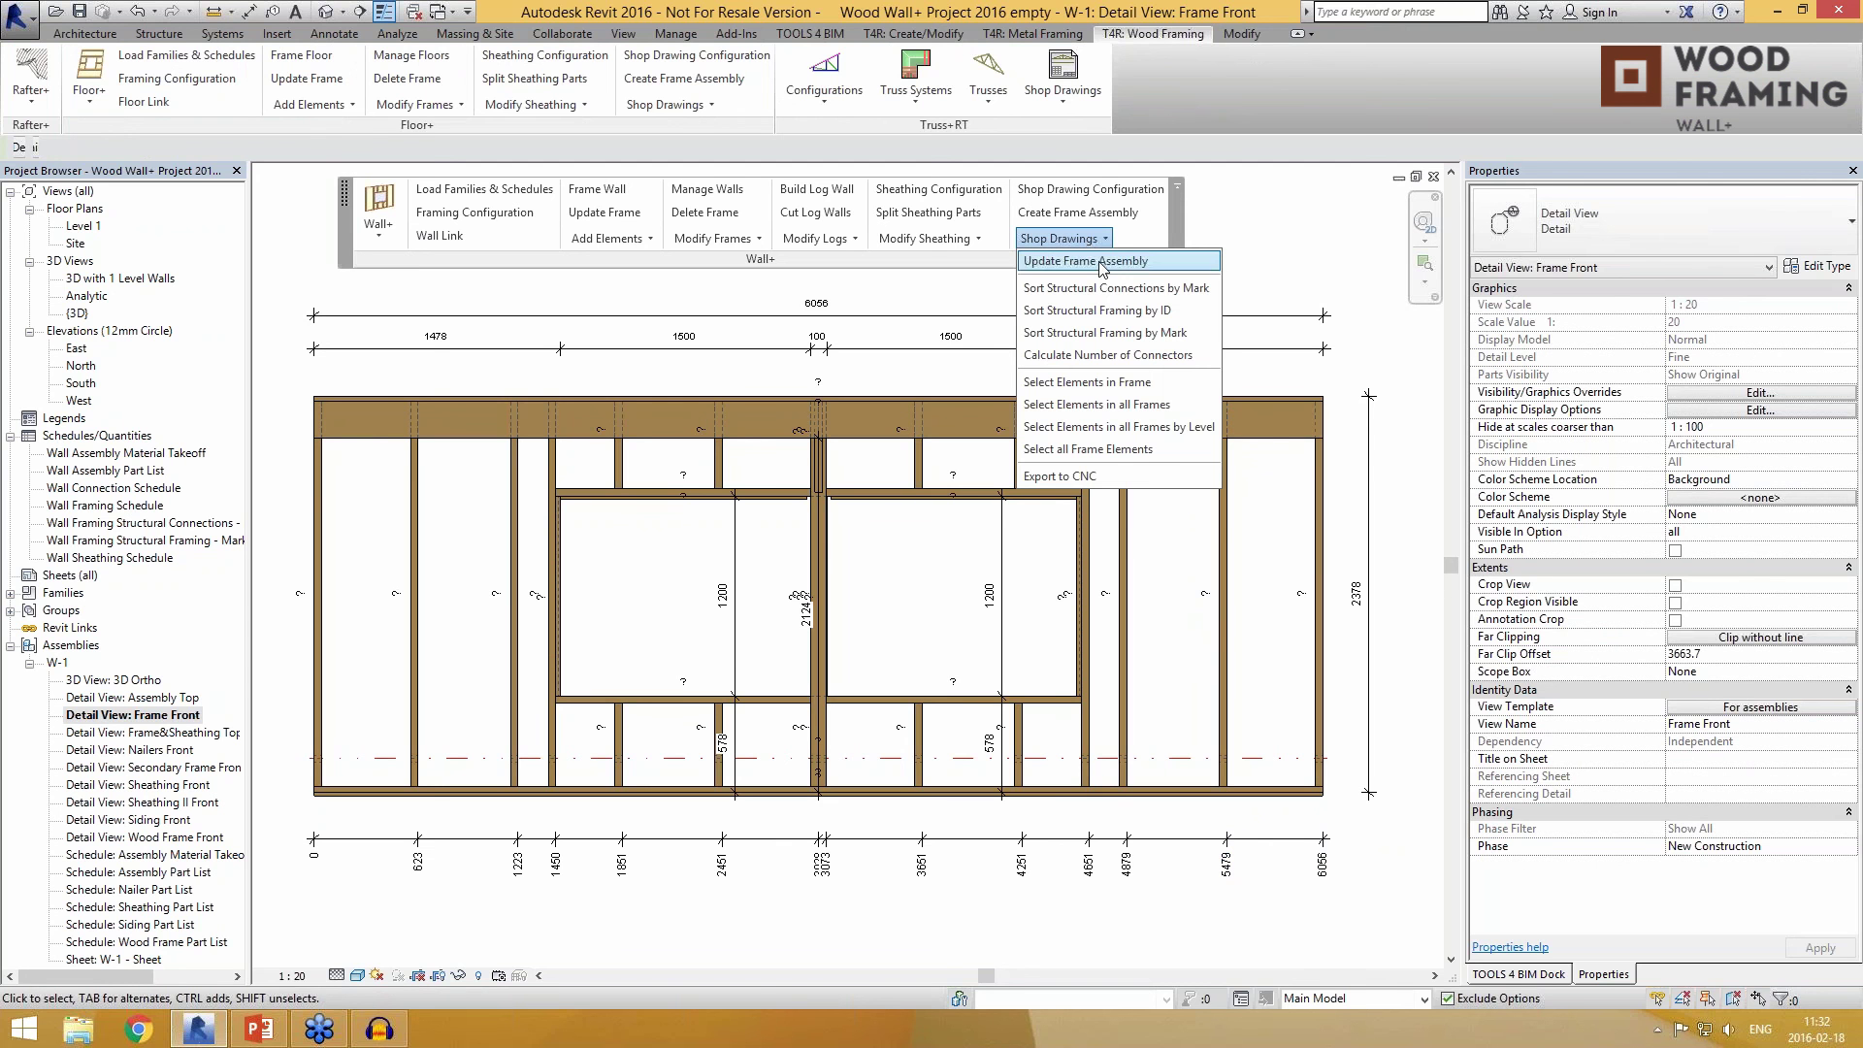
left_click(1107, 336)
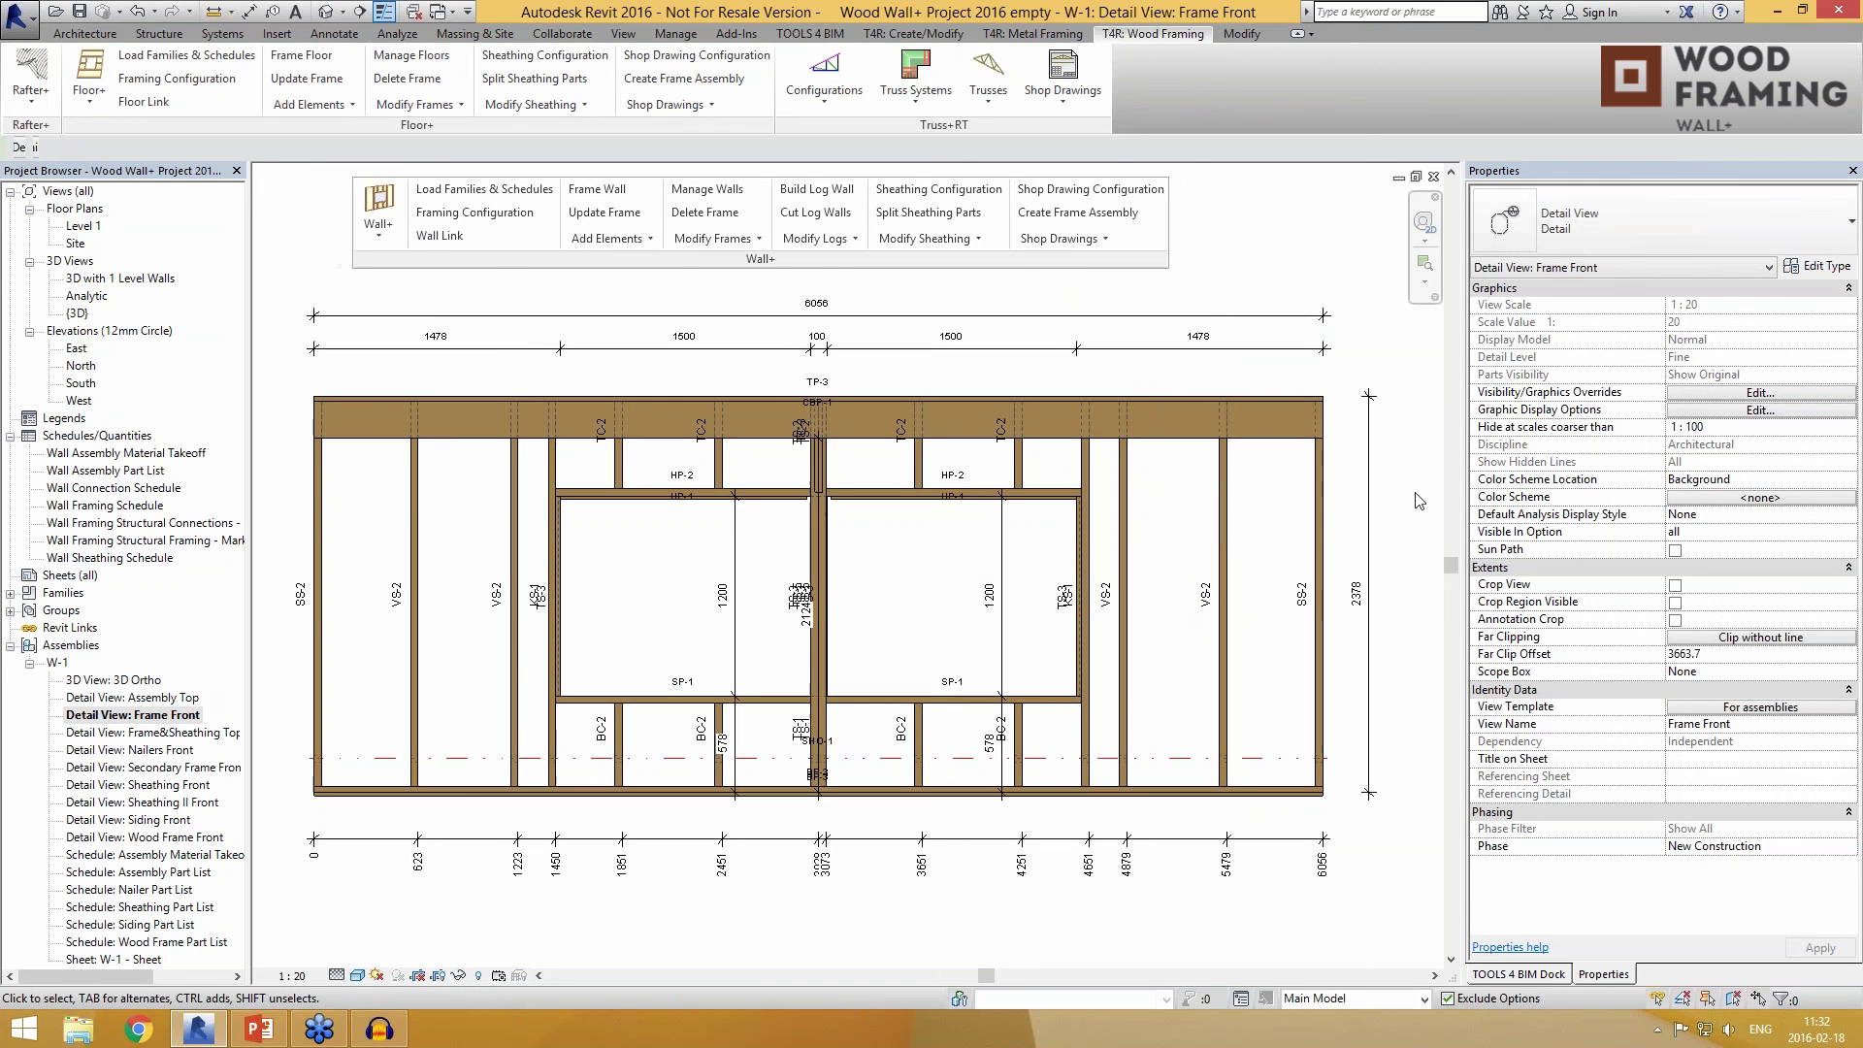
key("Tab")
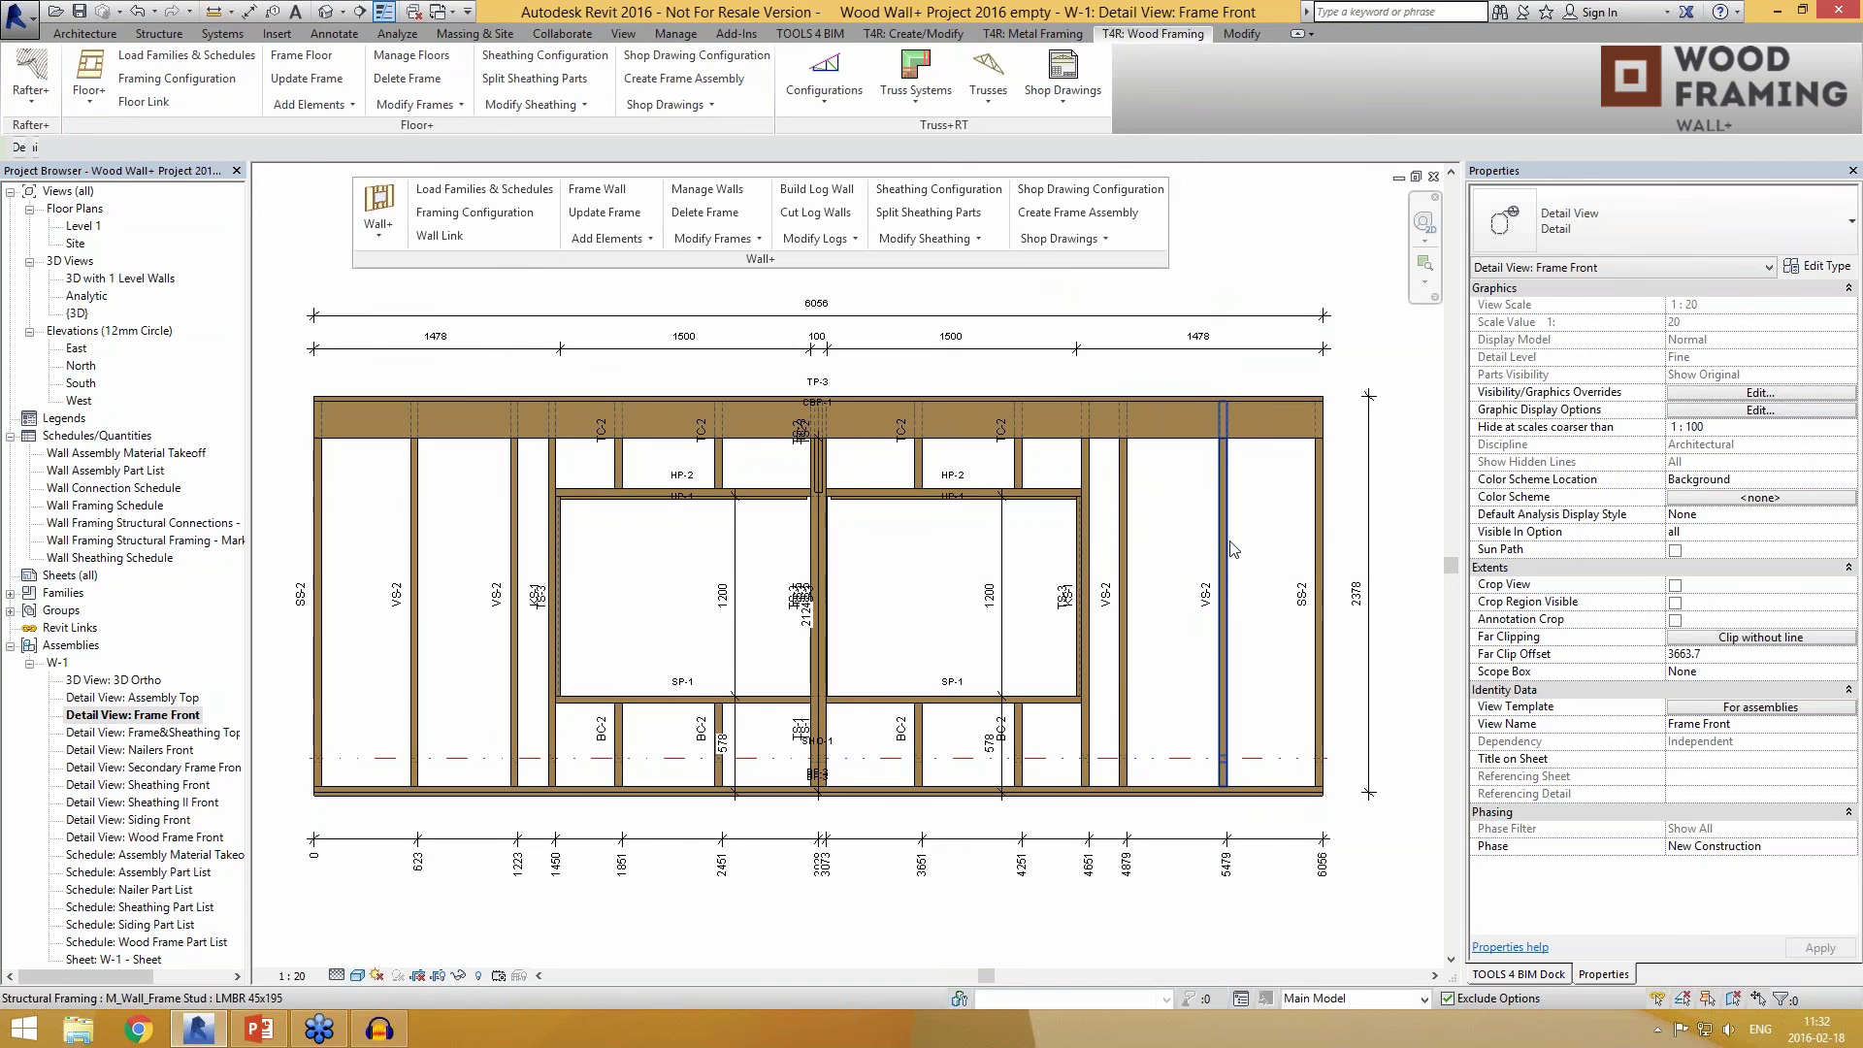
left_click(1232, 551)
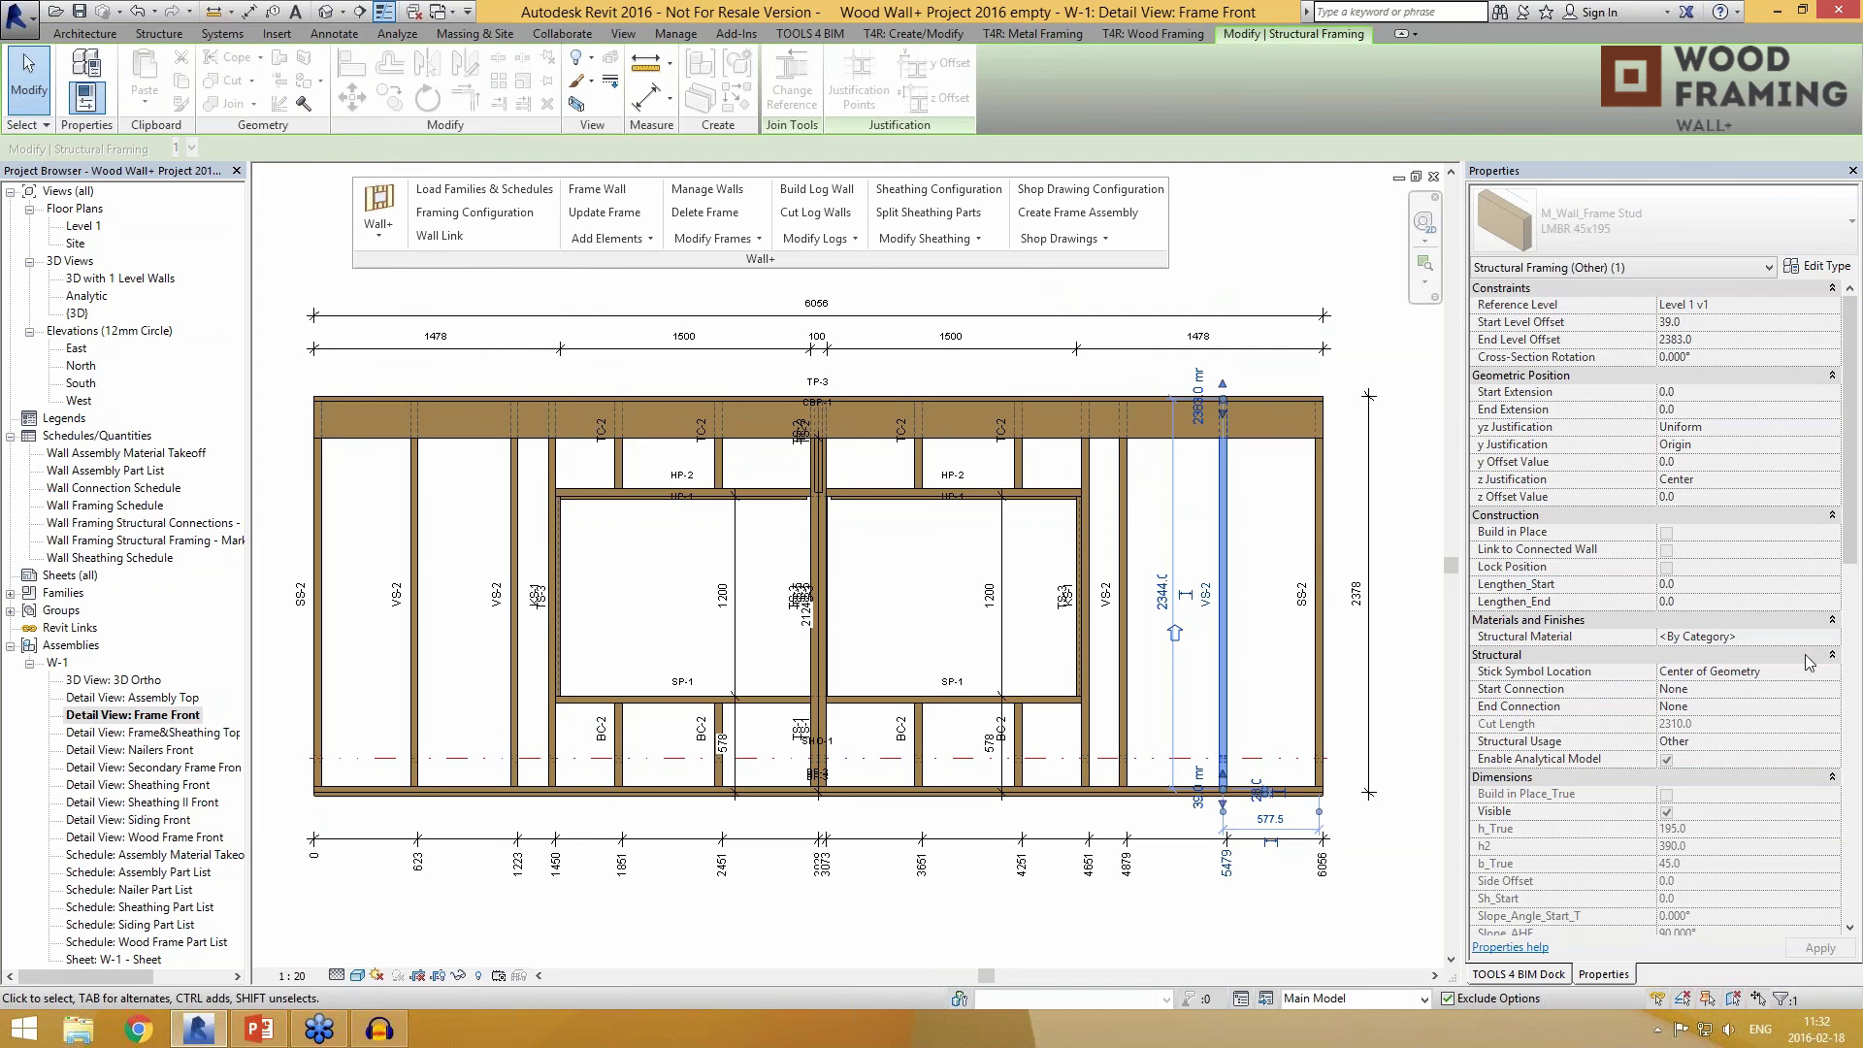
left_click_drag(1853, 577, 1852, 869)
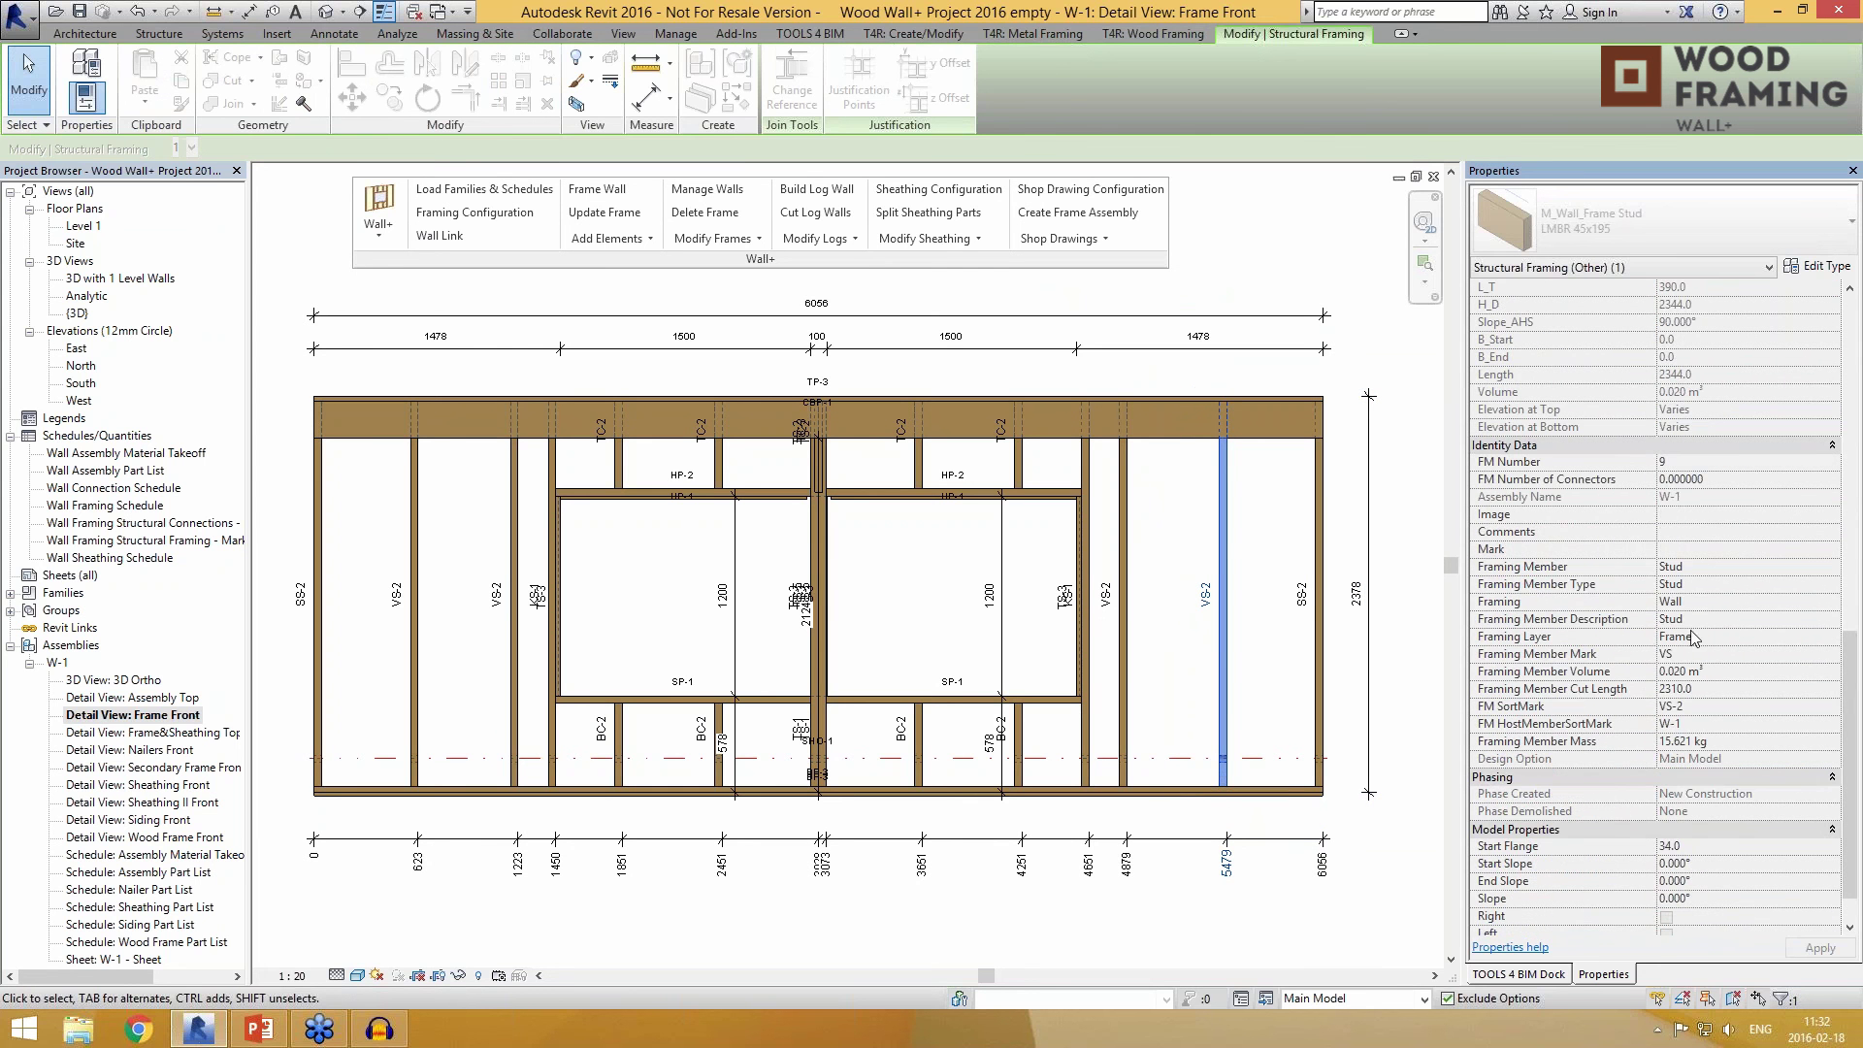
left_click(1412, 551)
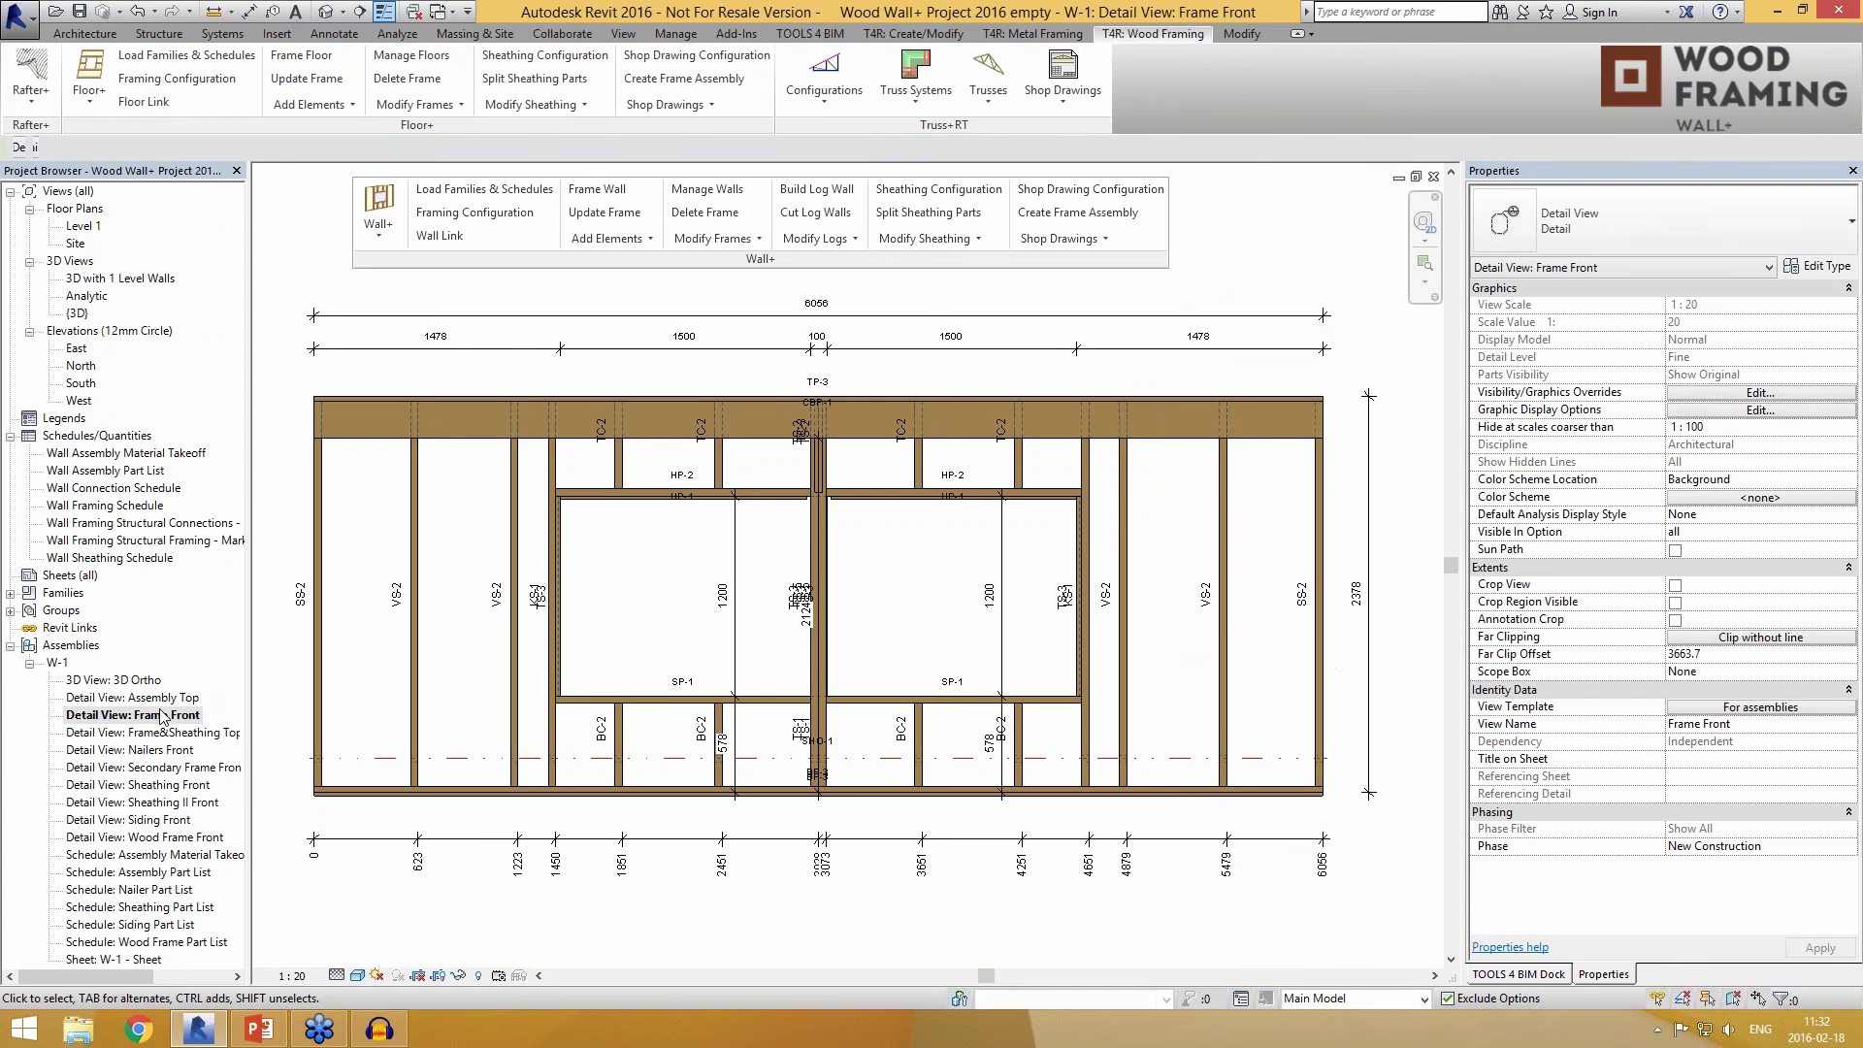
Step: Review the Frame&Sheathing Top, Nailers Front and Sheathing Front detail views of assembly W-1
double_click(178, 734)
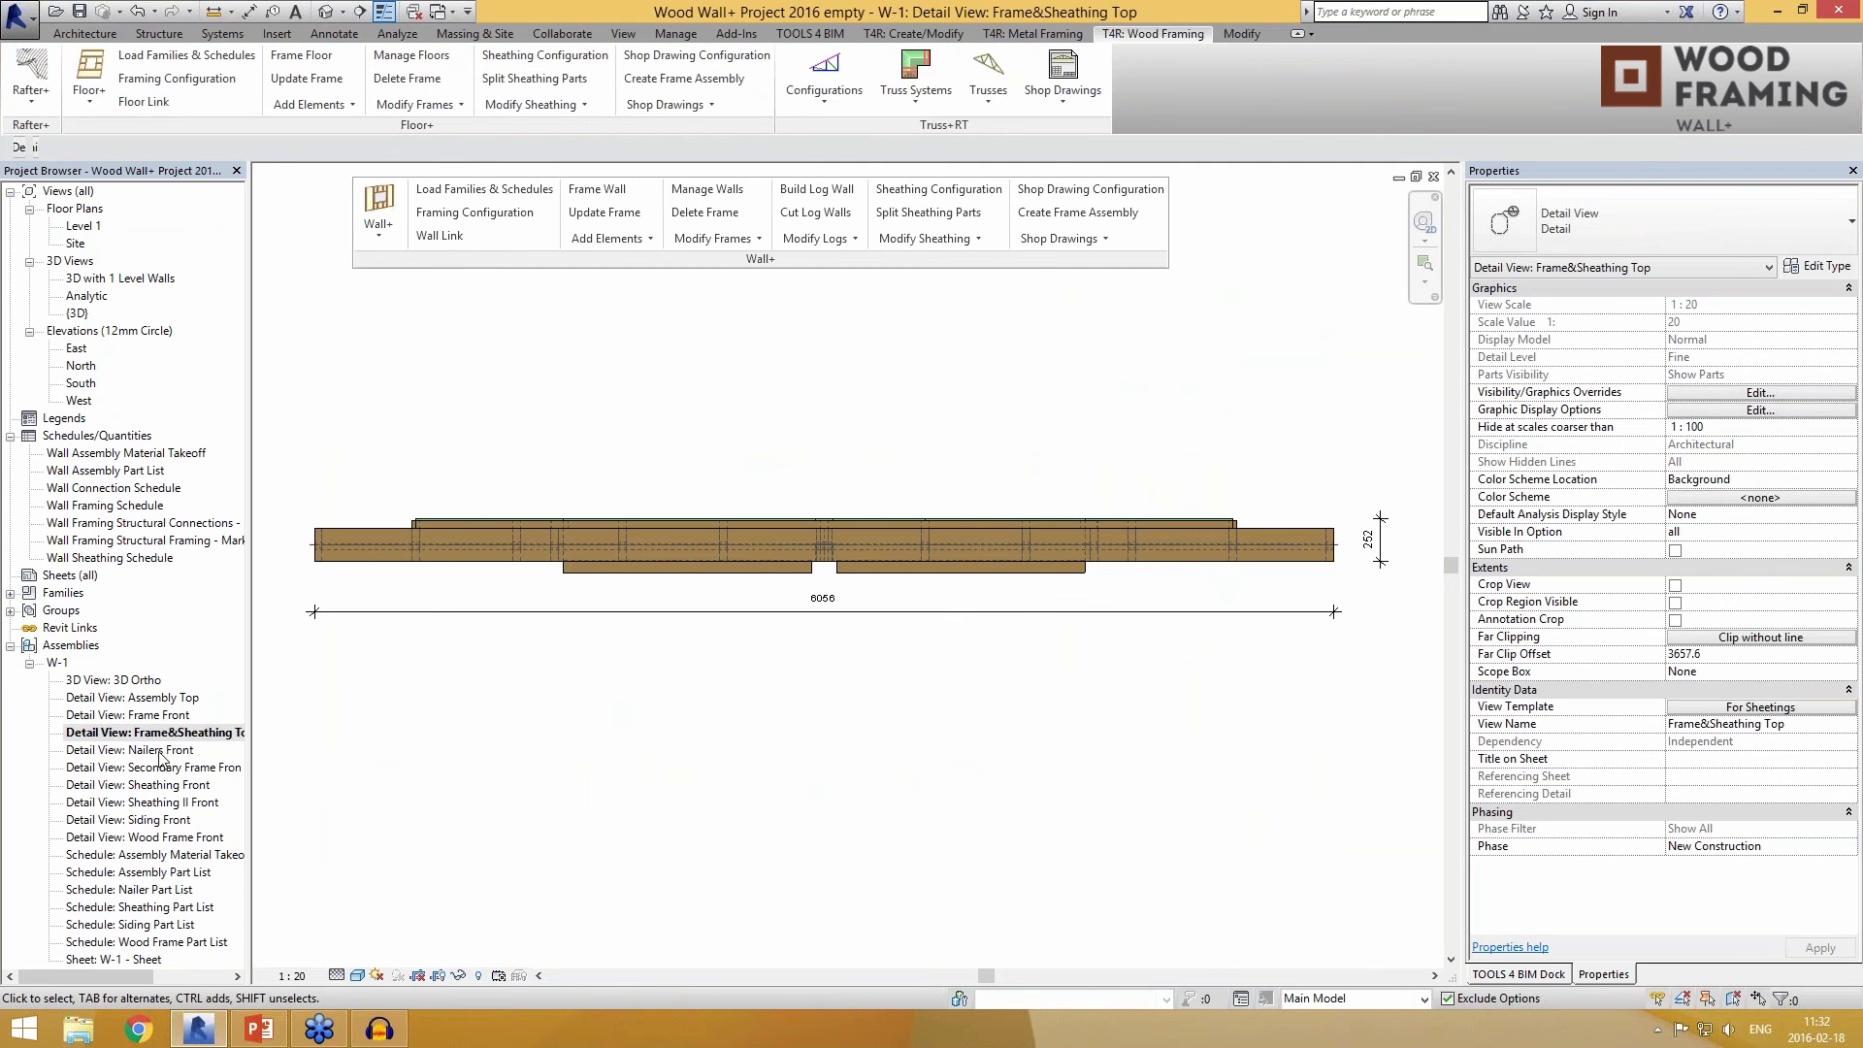
double_click(162, 752)
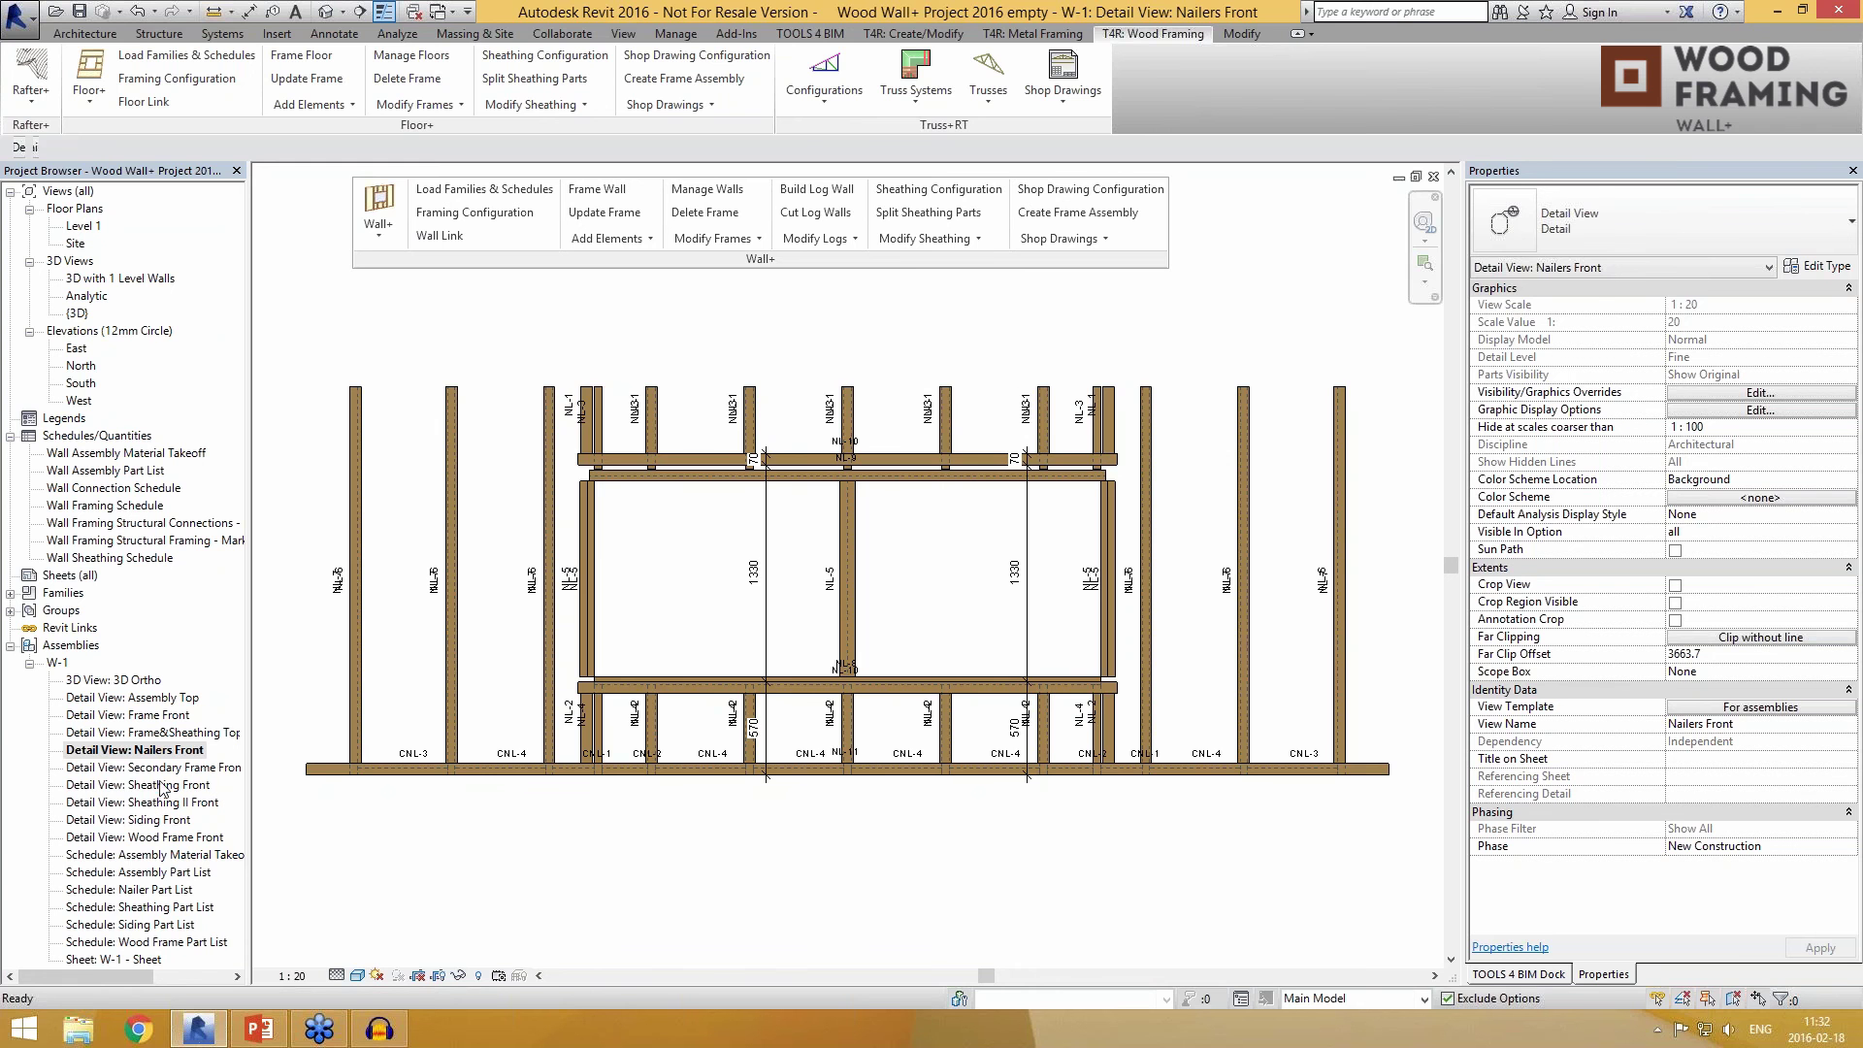
double_click(163, 787)
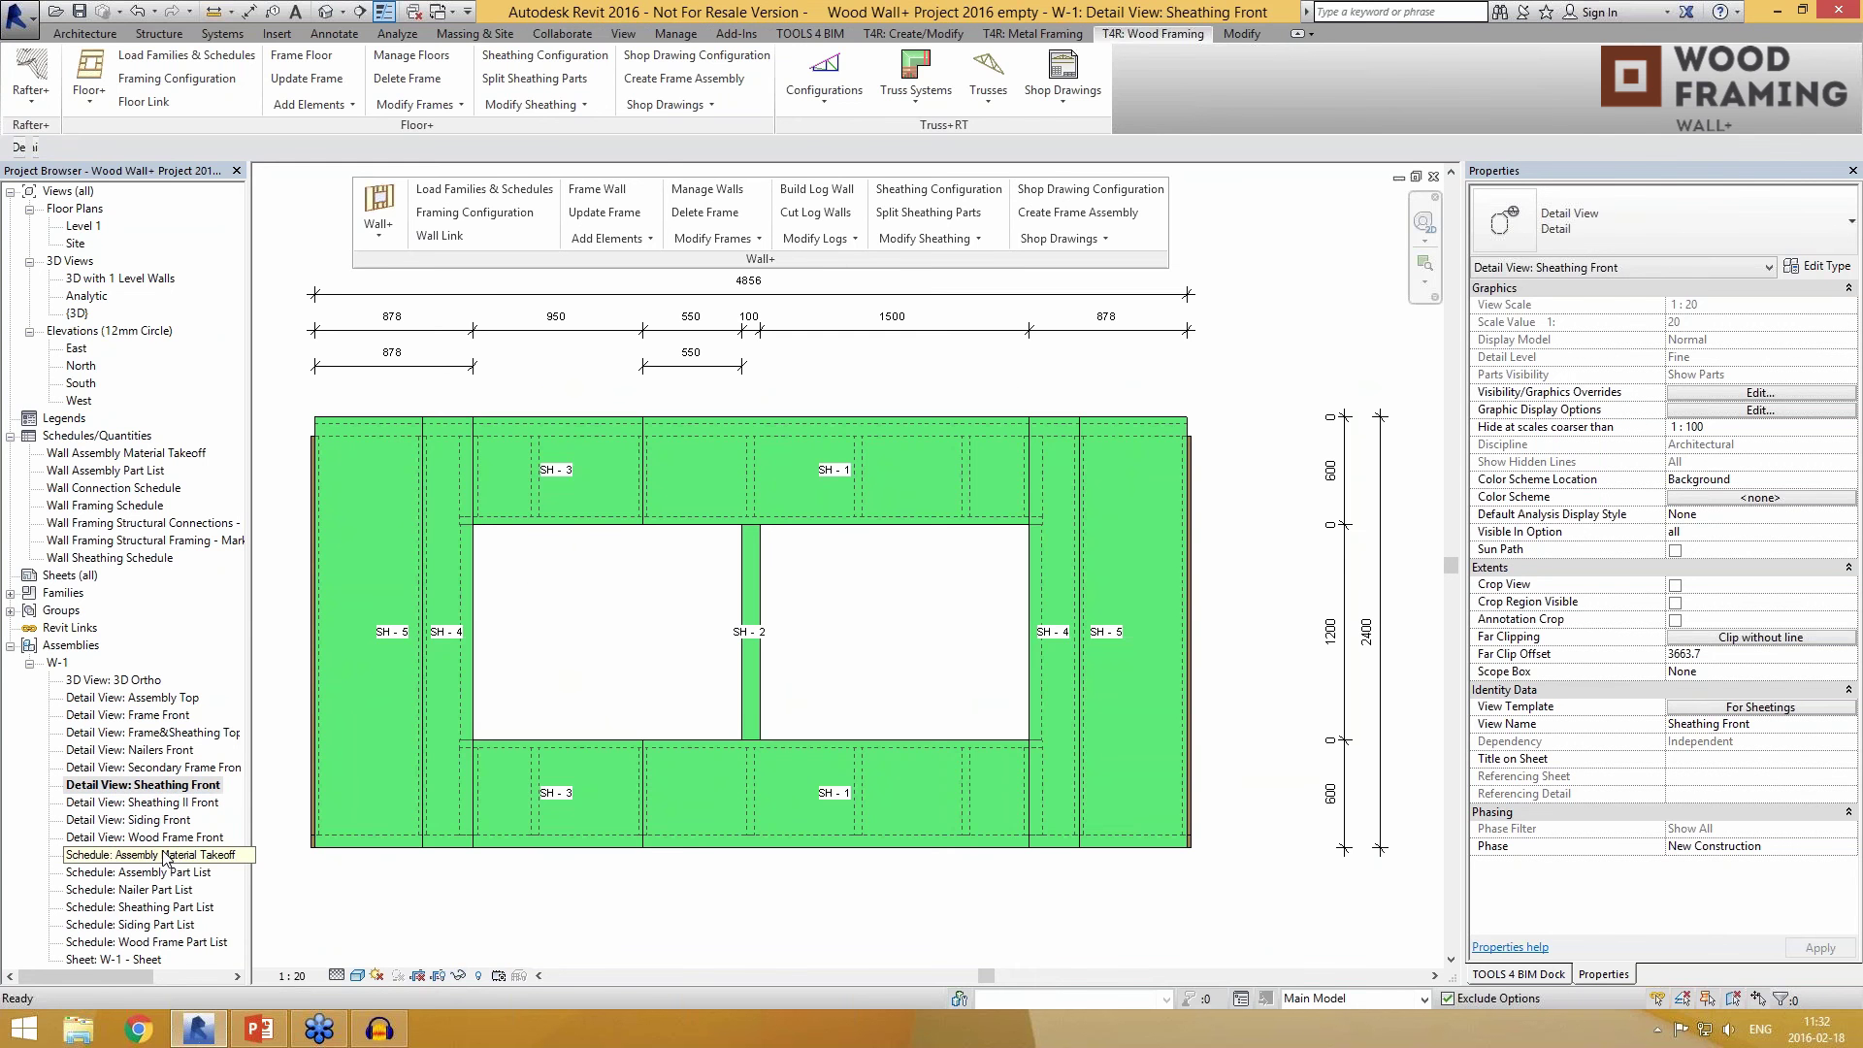
Step: Review assembly W-1's Assembly Material Takeoff, Assembly Part List, Sheathing Part List and Siding Part List schedules, keeping the floating Wall+ tools clear of the tables
double_click(164, 855)
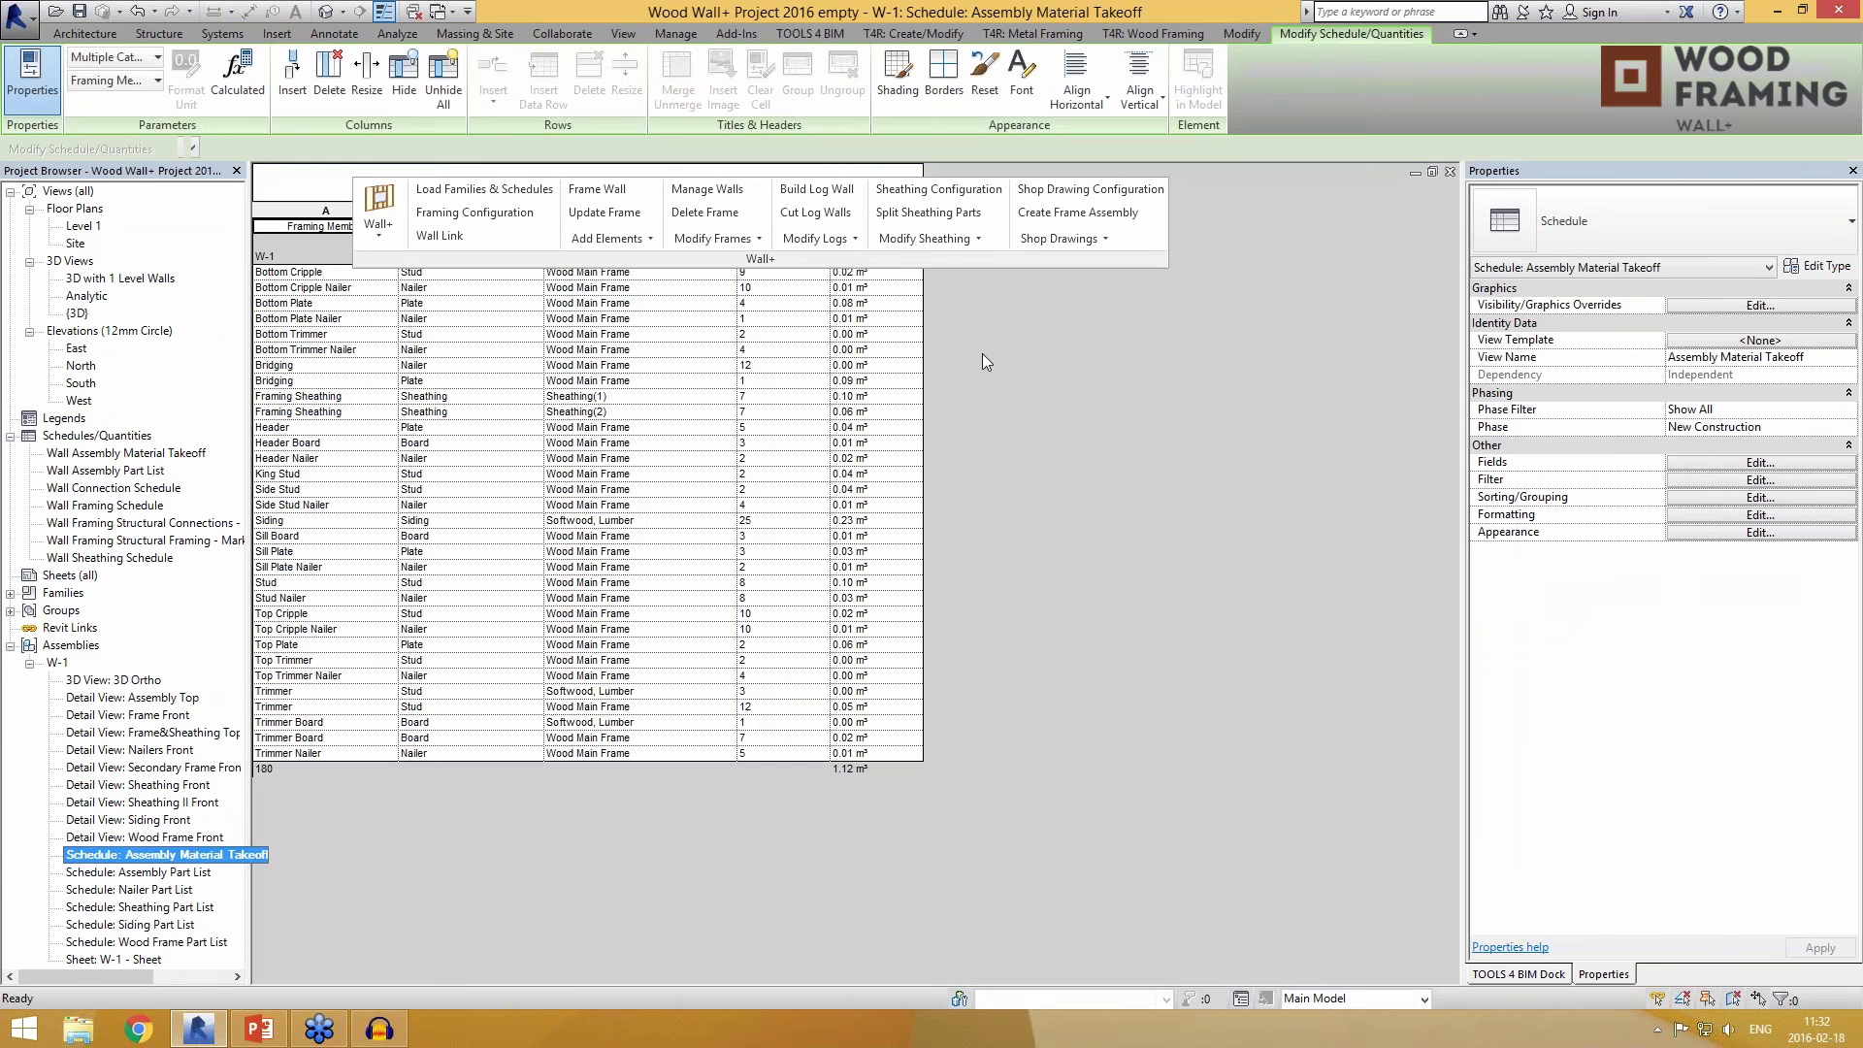
left_click_drag(944, 257, 1312, 385)
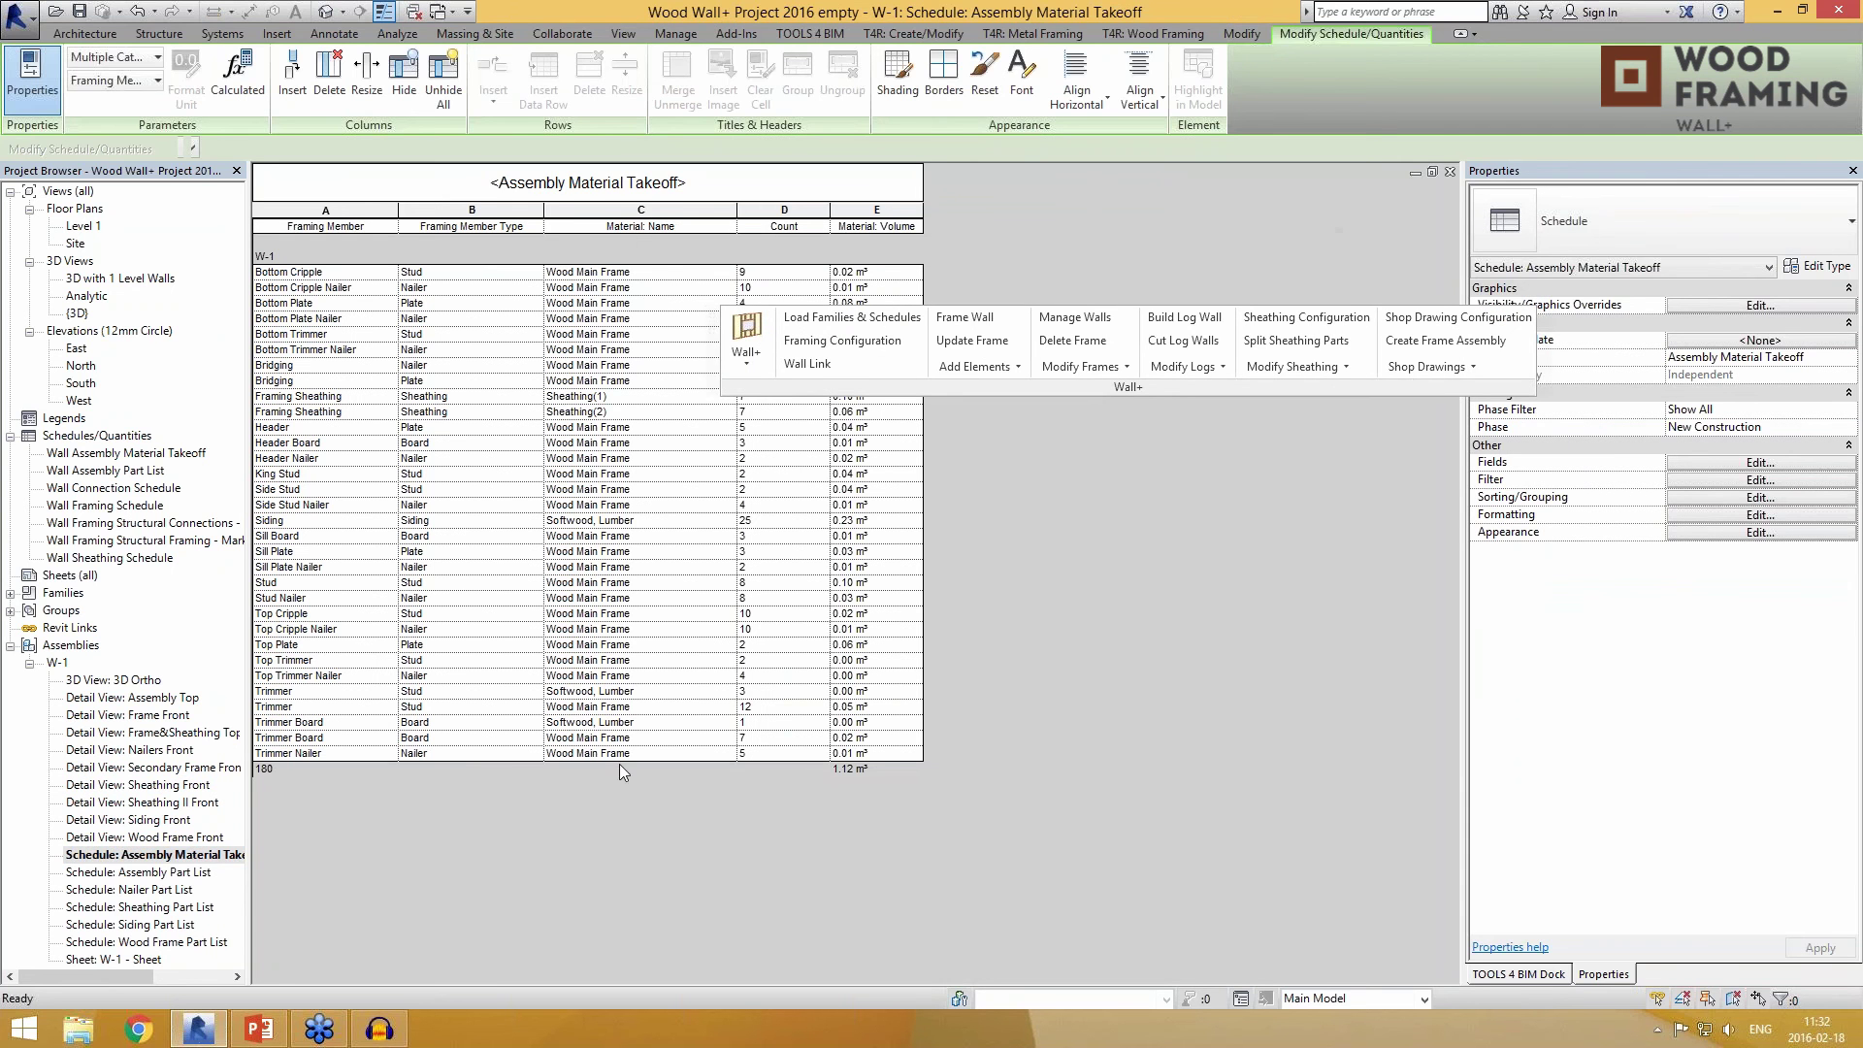
double_click(179, 872)
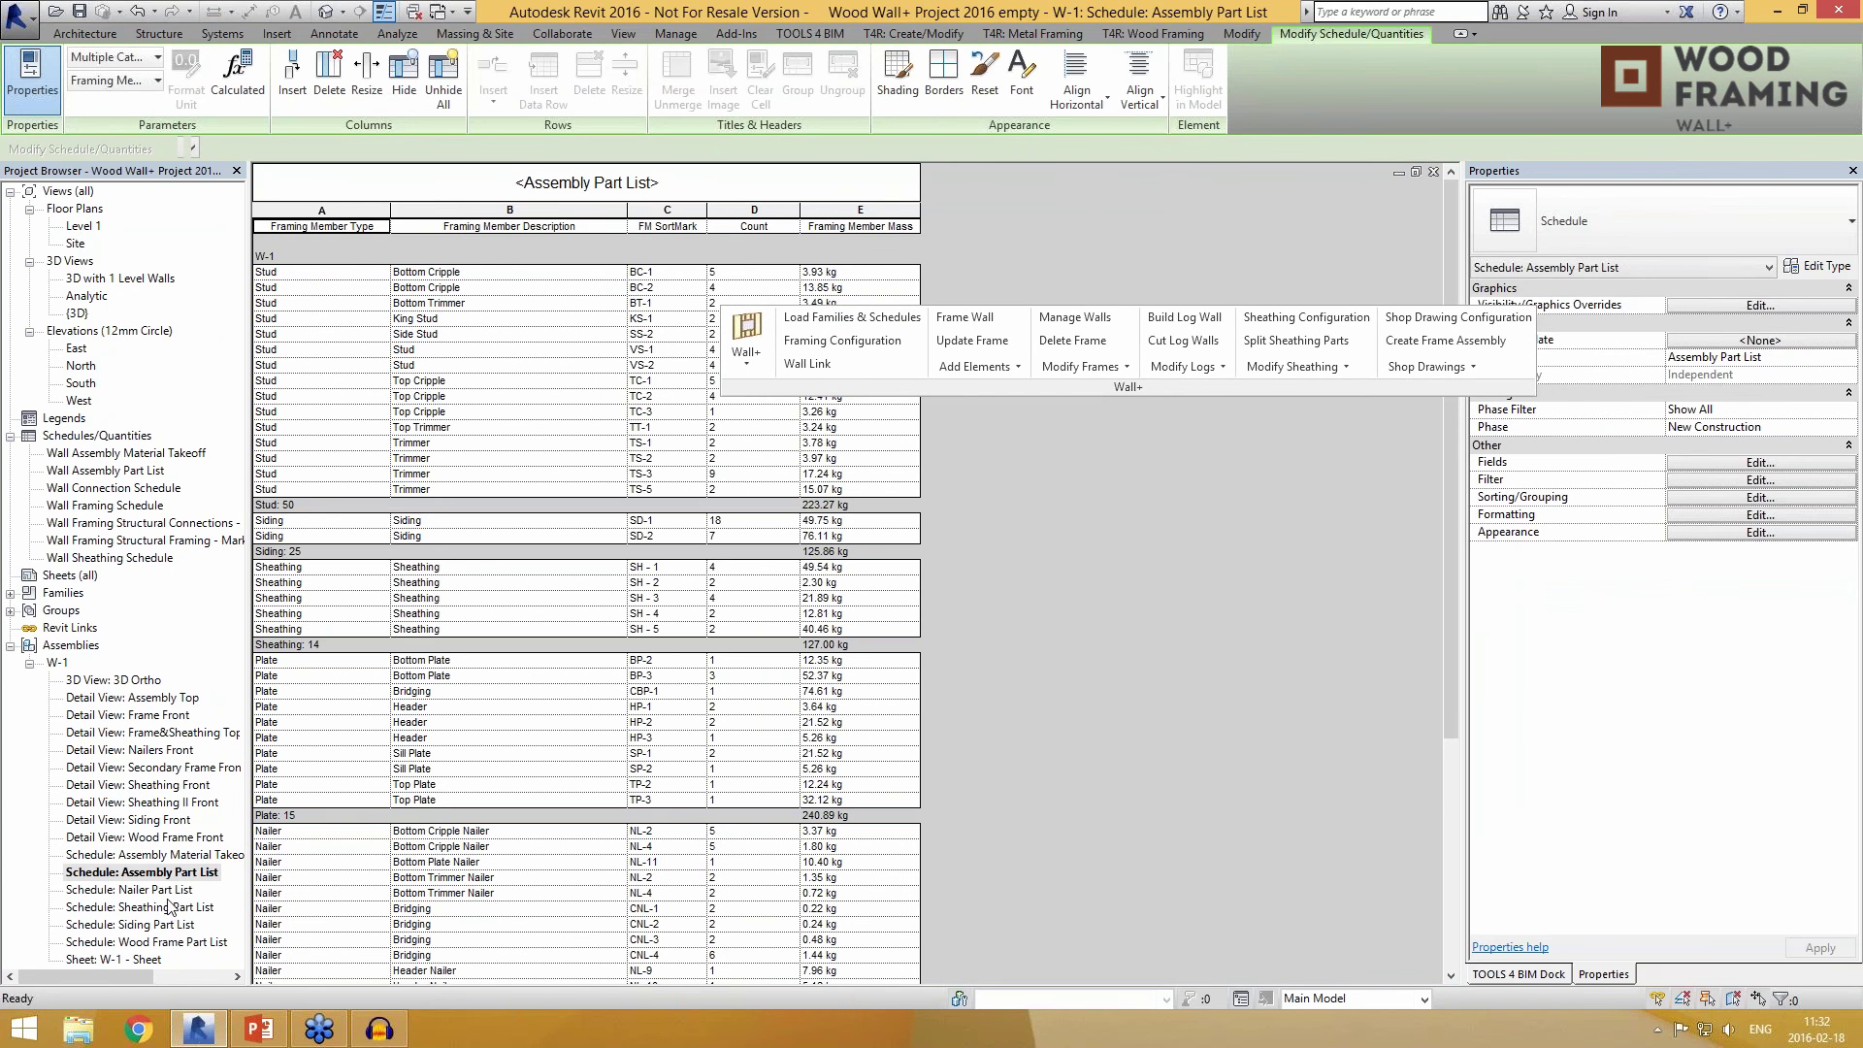
double_click(170, 906)
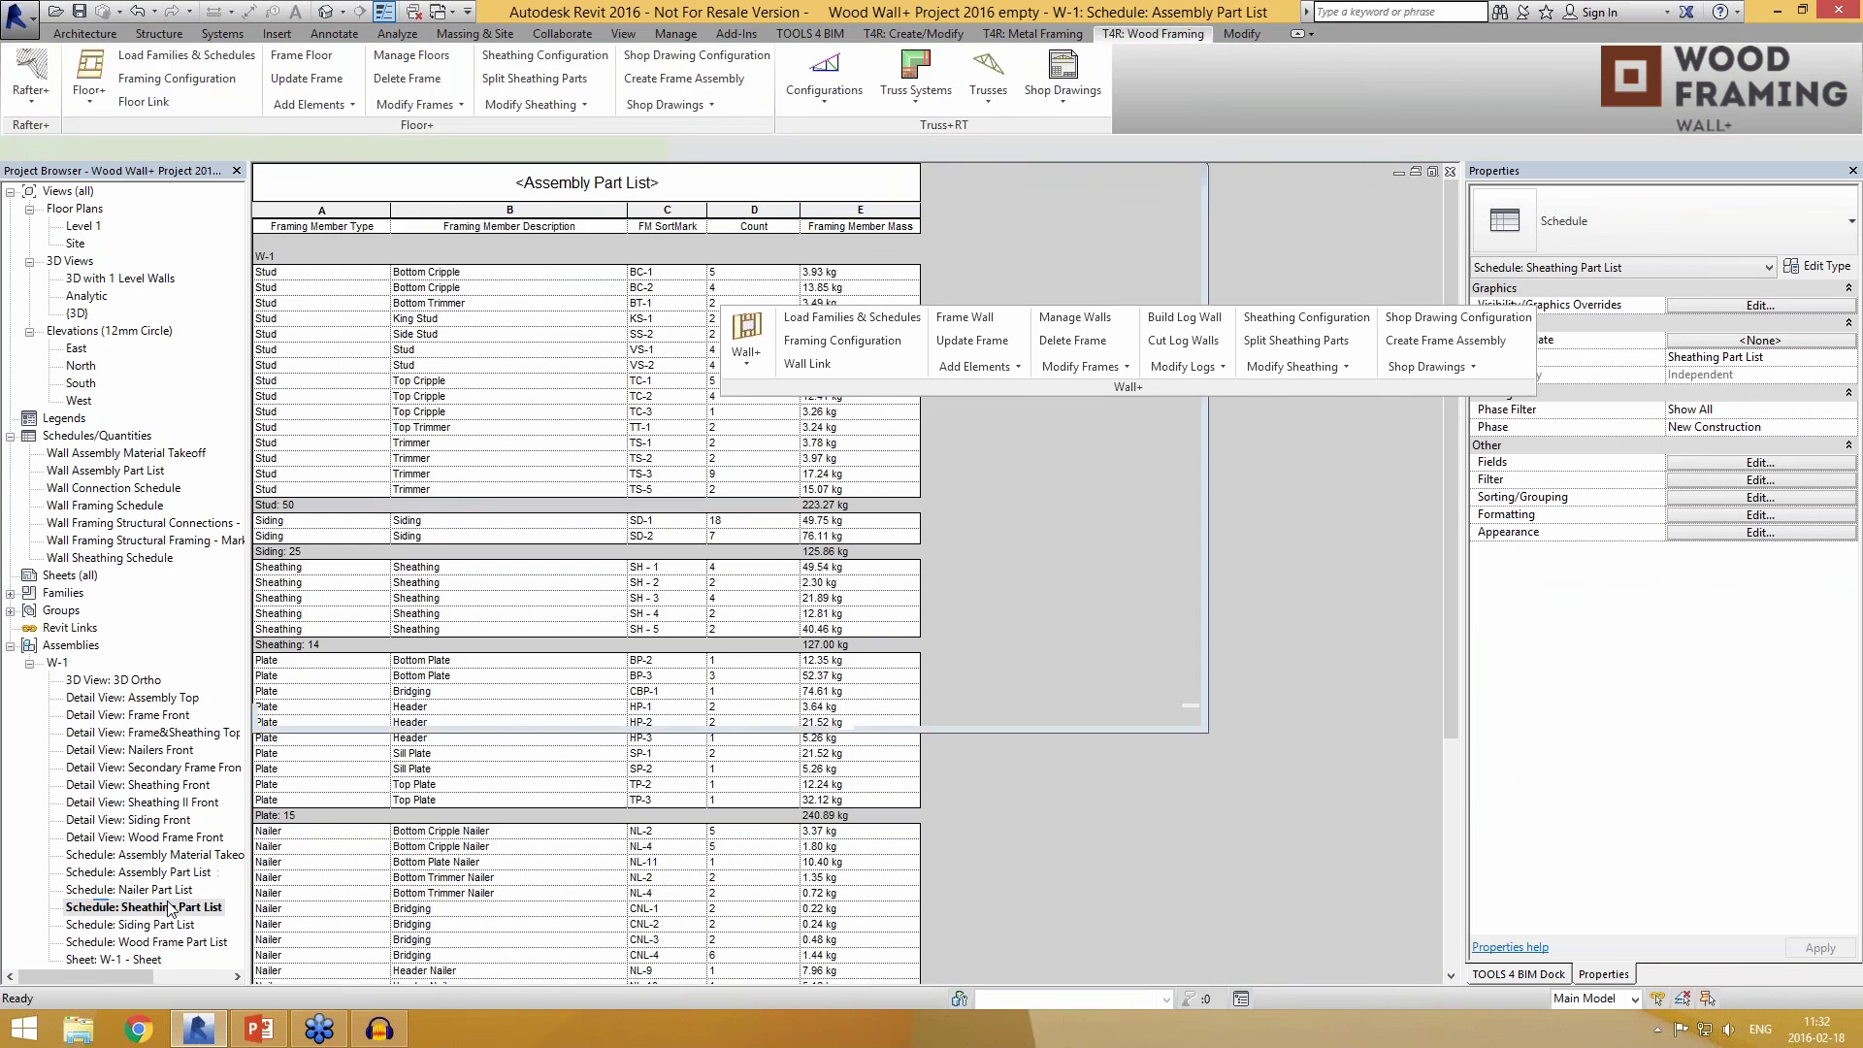
left_click_drag(1043, 387, 1107, 497)
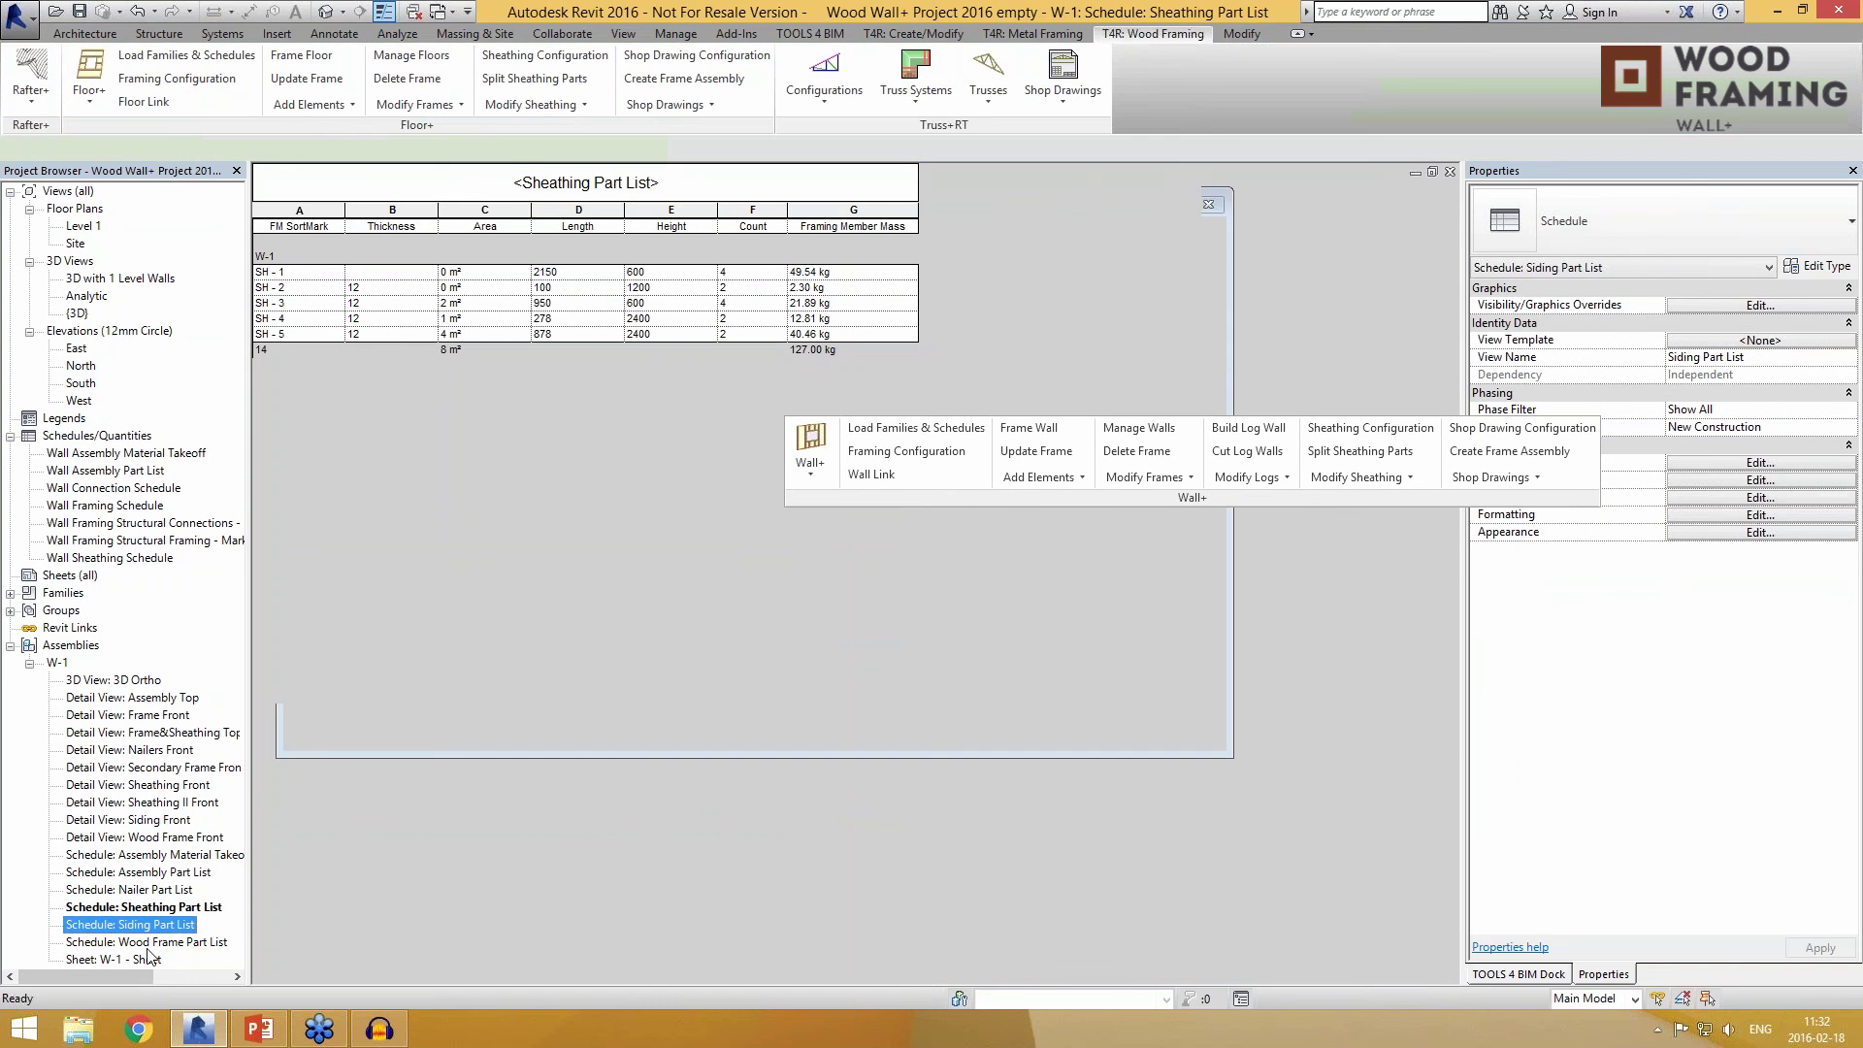
double_click(146, 926)
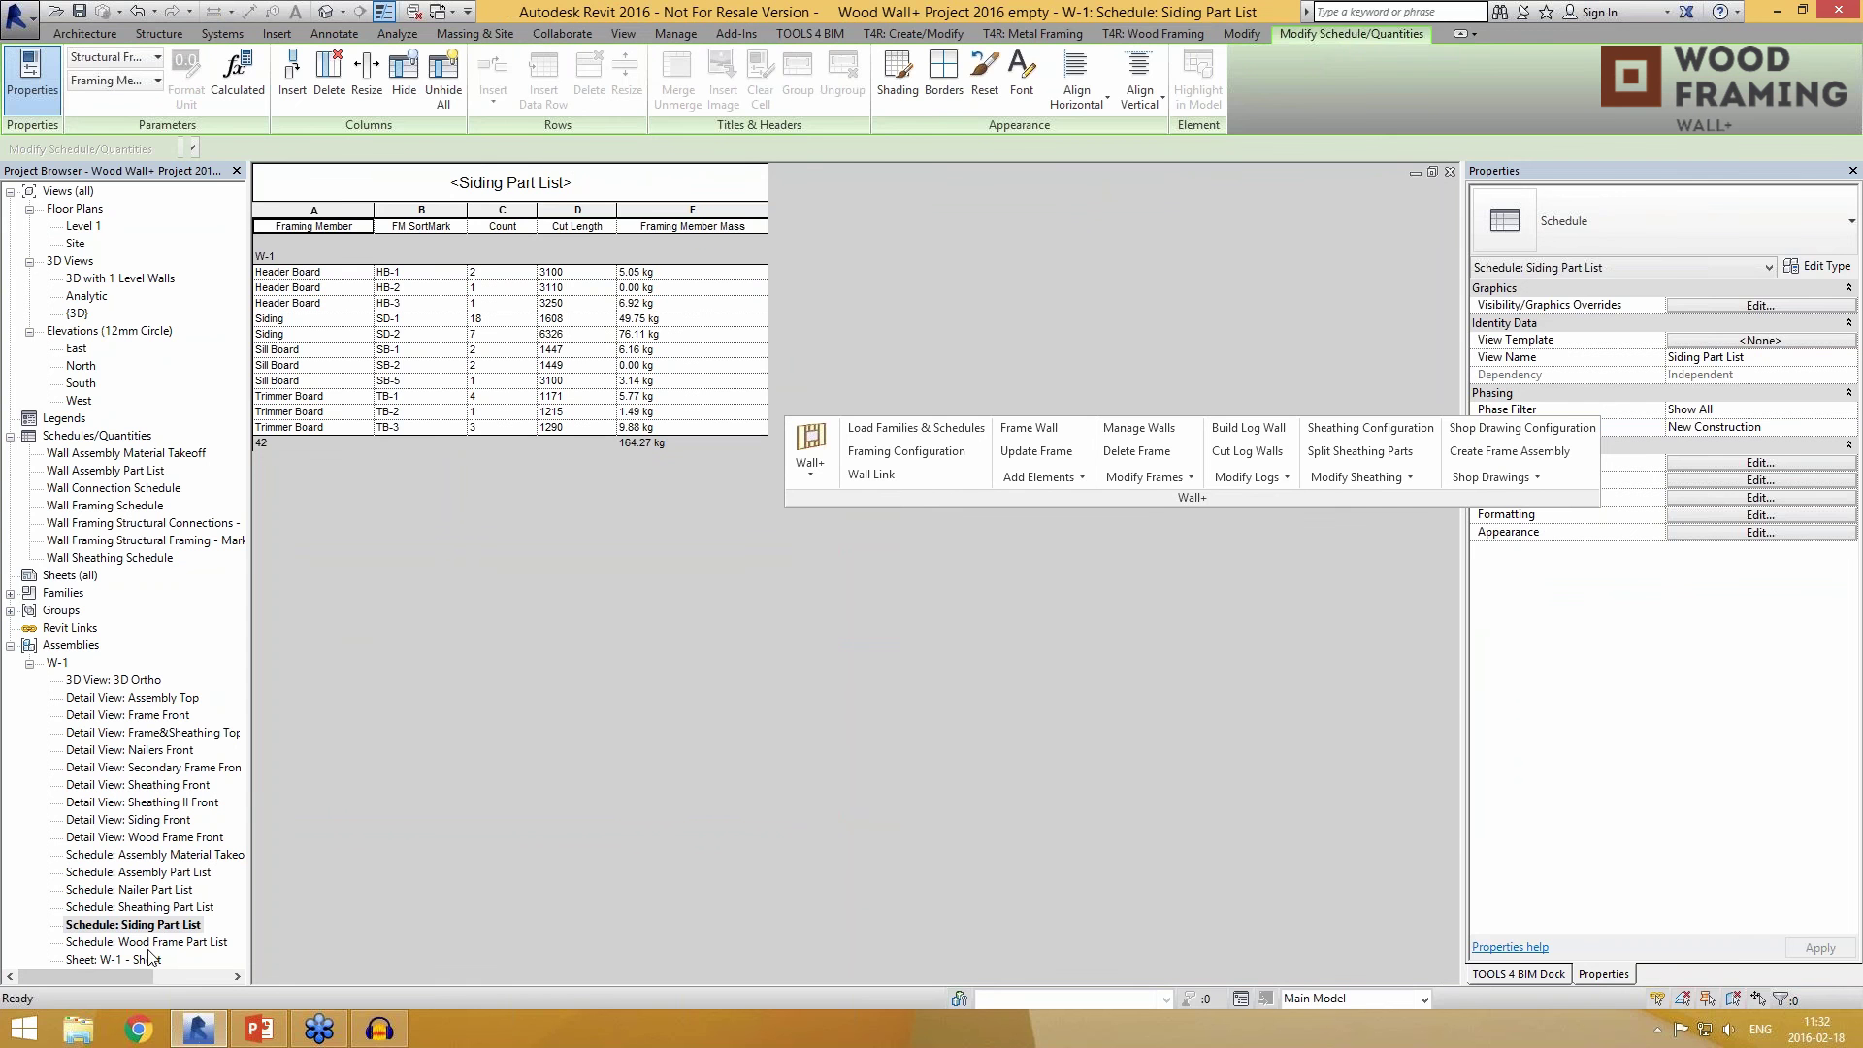
Step: Open sheet W-1 and place the Frame Front detail view in the sheet's upper left area
double_click(150, 959)
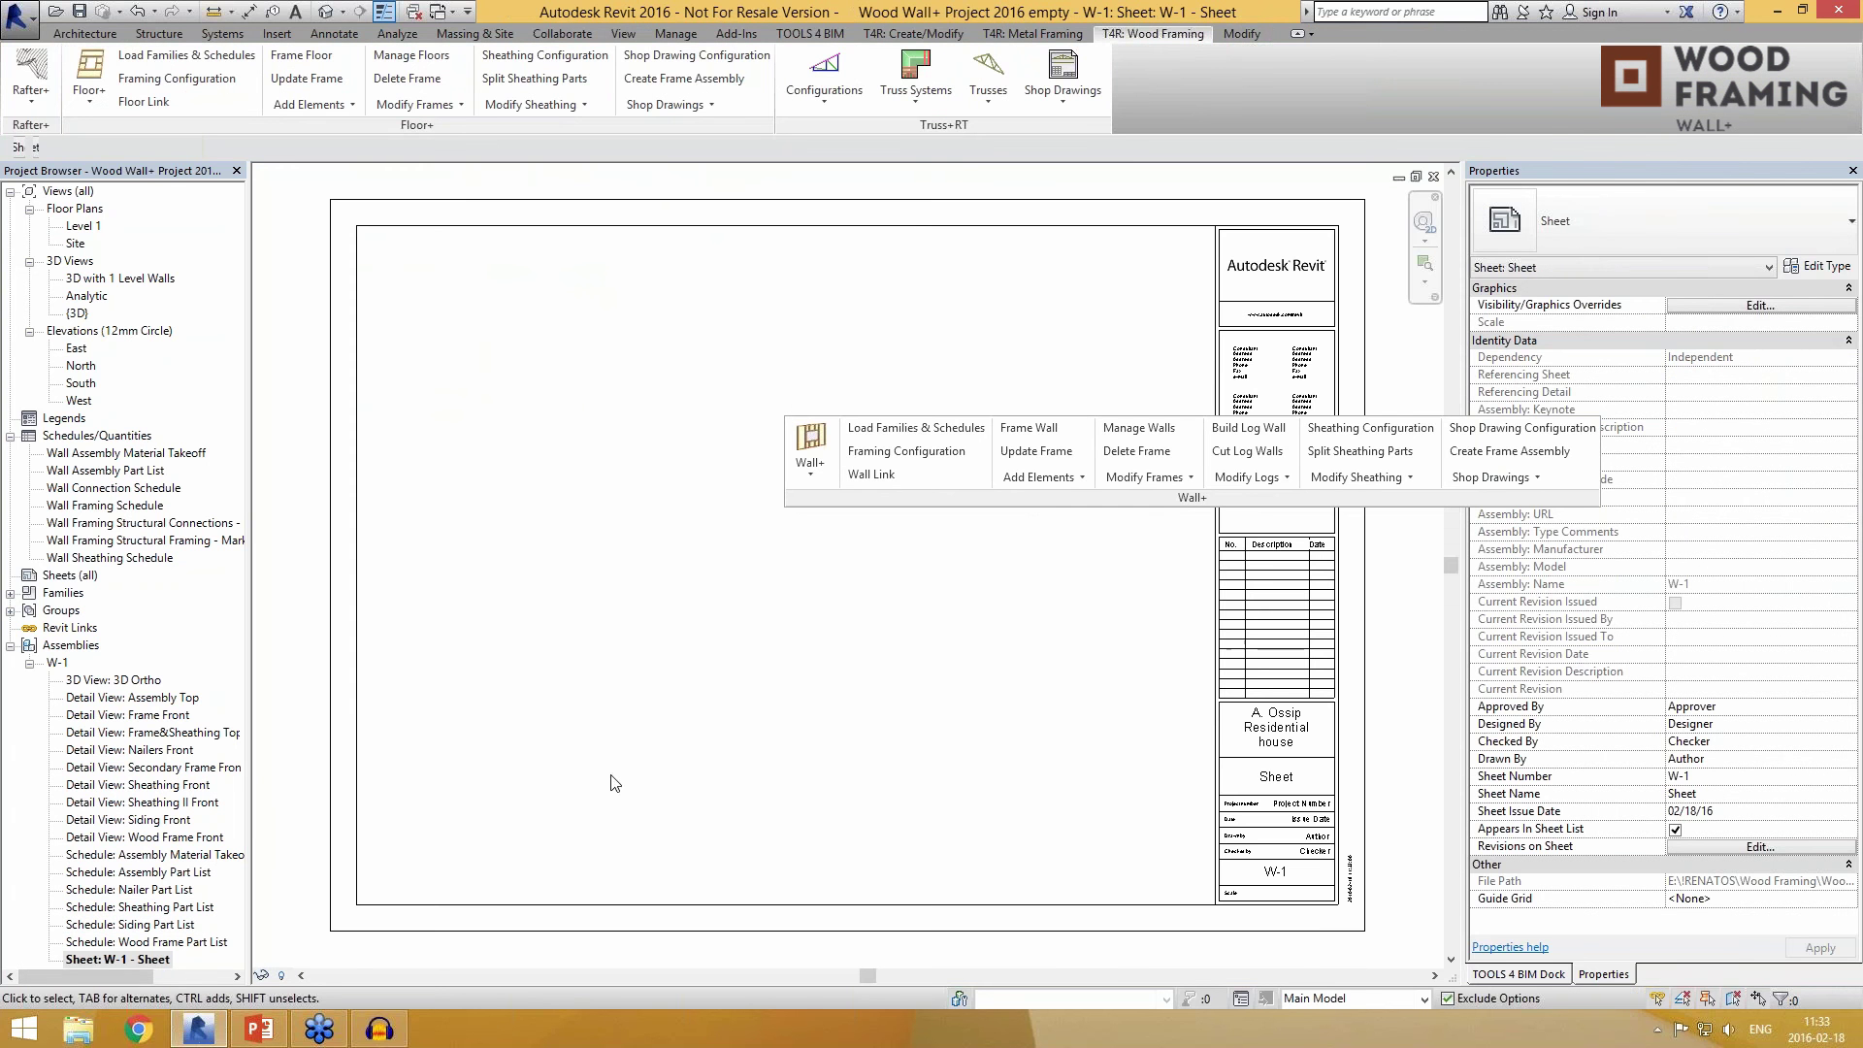
left_click(156, 716)
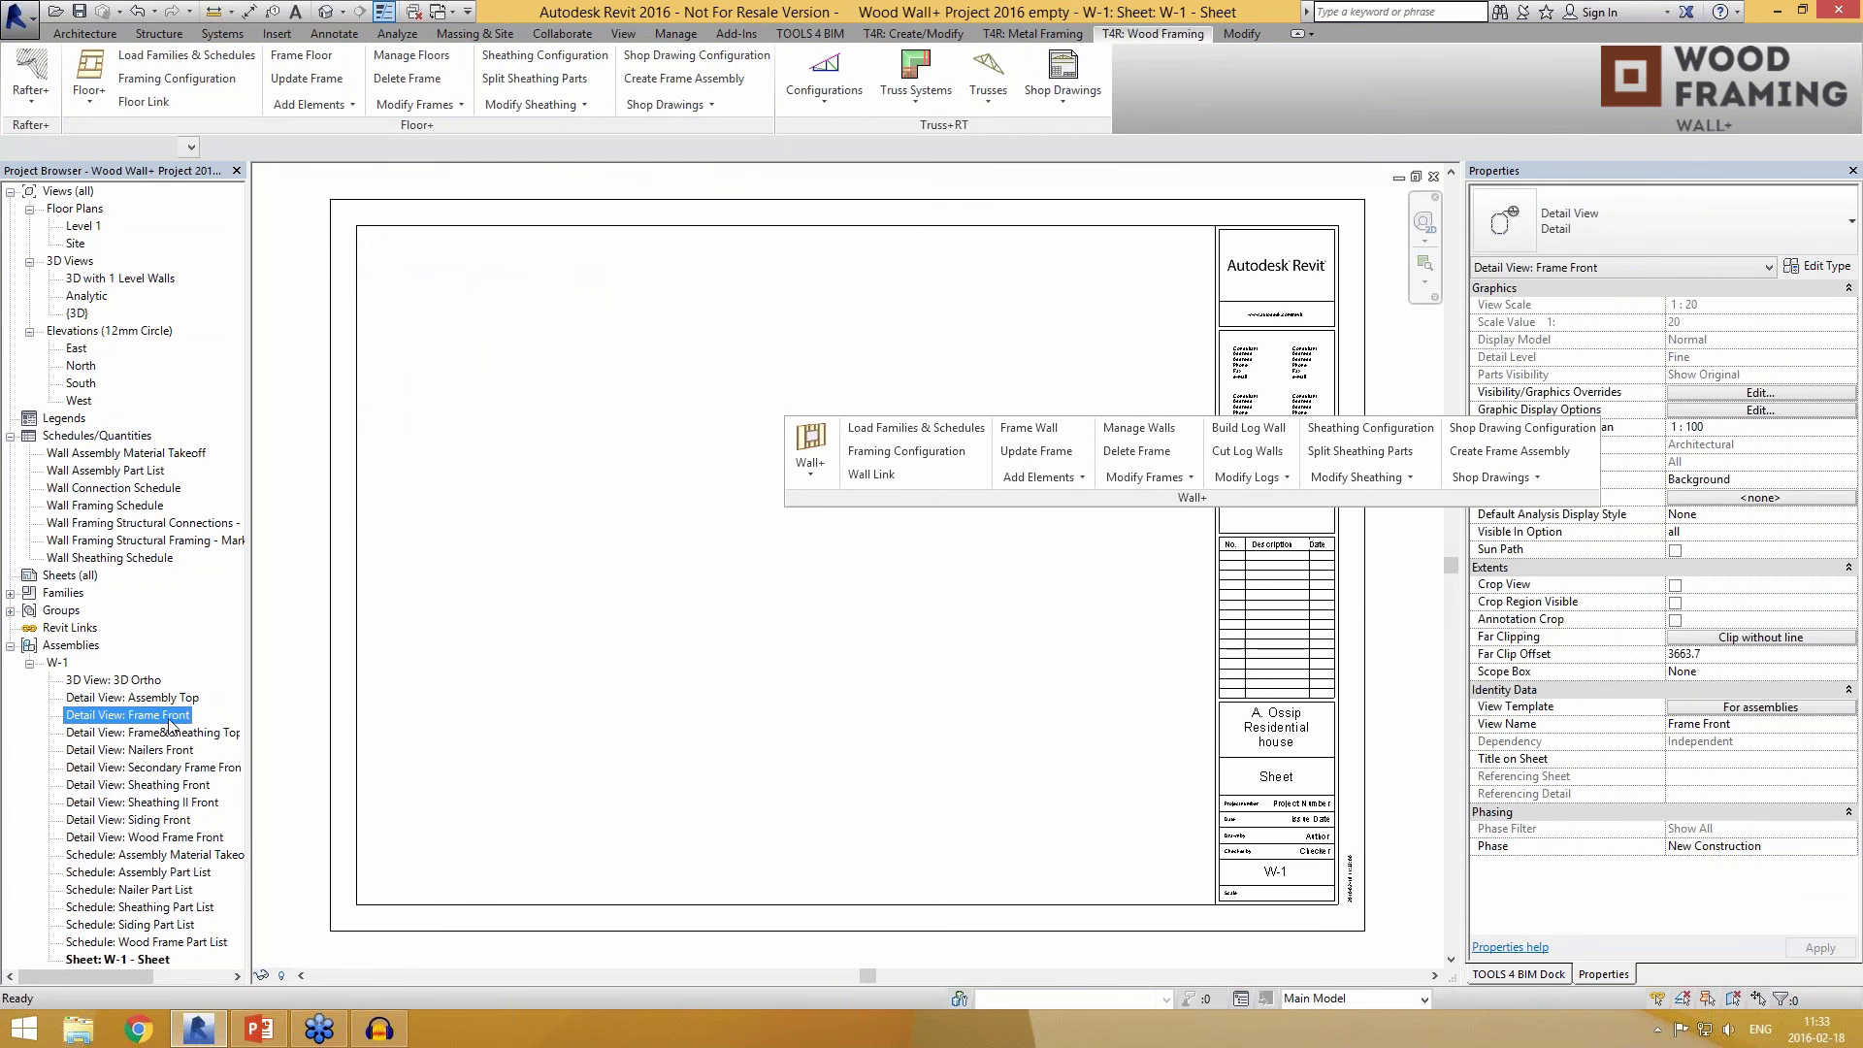
left_click_drag(604, 419, 616, 362)
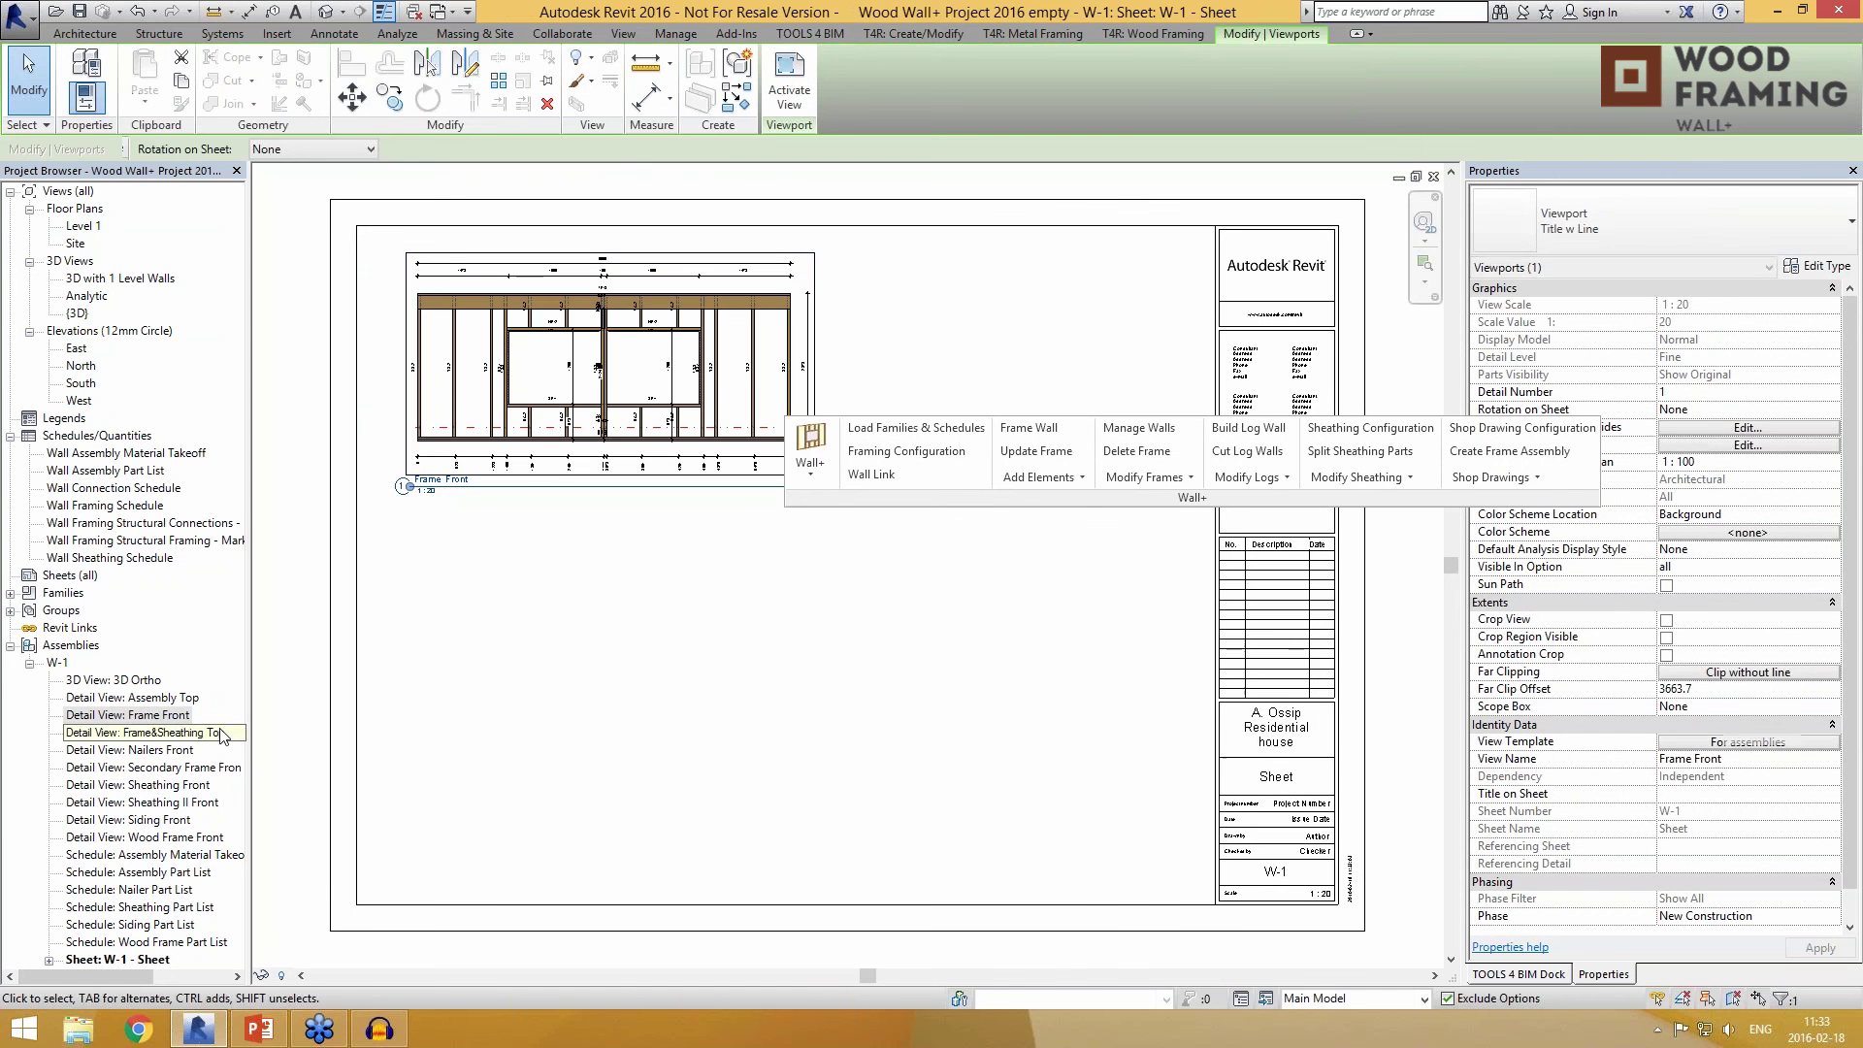
Step: Place the Assembly Top and Nailers Front detail views one below the other beneath the Frame Front view on sheet W-1
left_click_drag(162, 701, 612, 554)
left_click(609, 554)
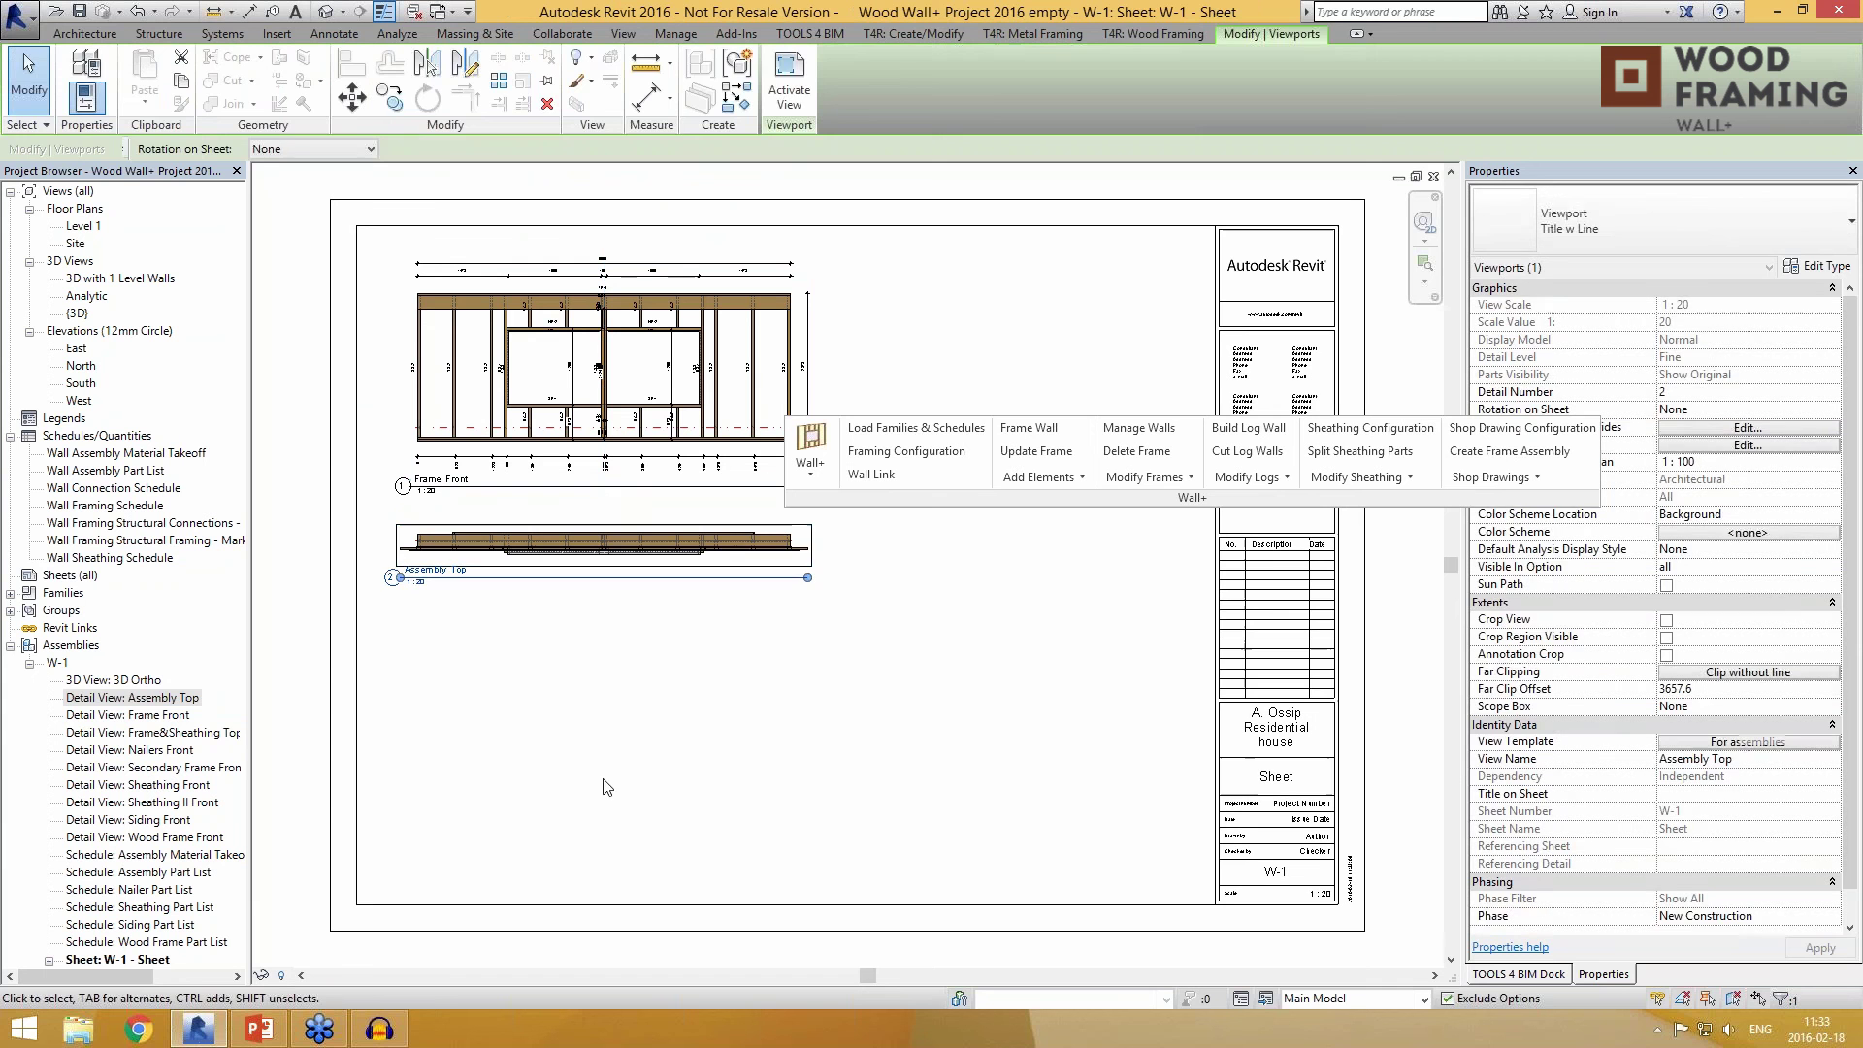
left_click(602, 777)
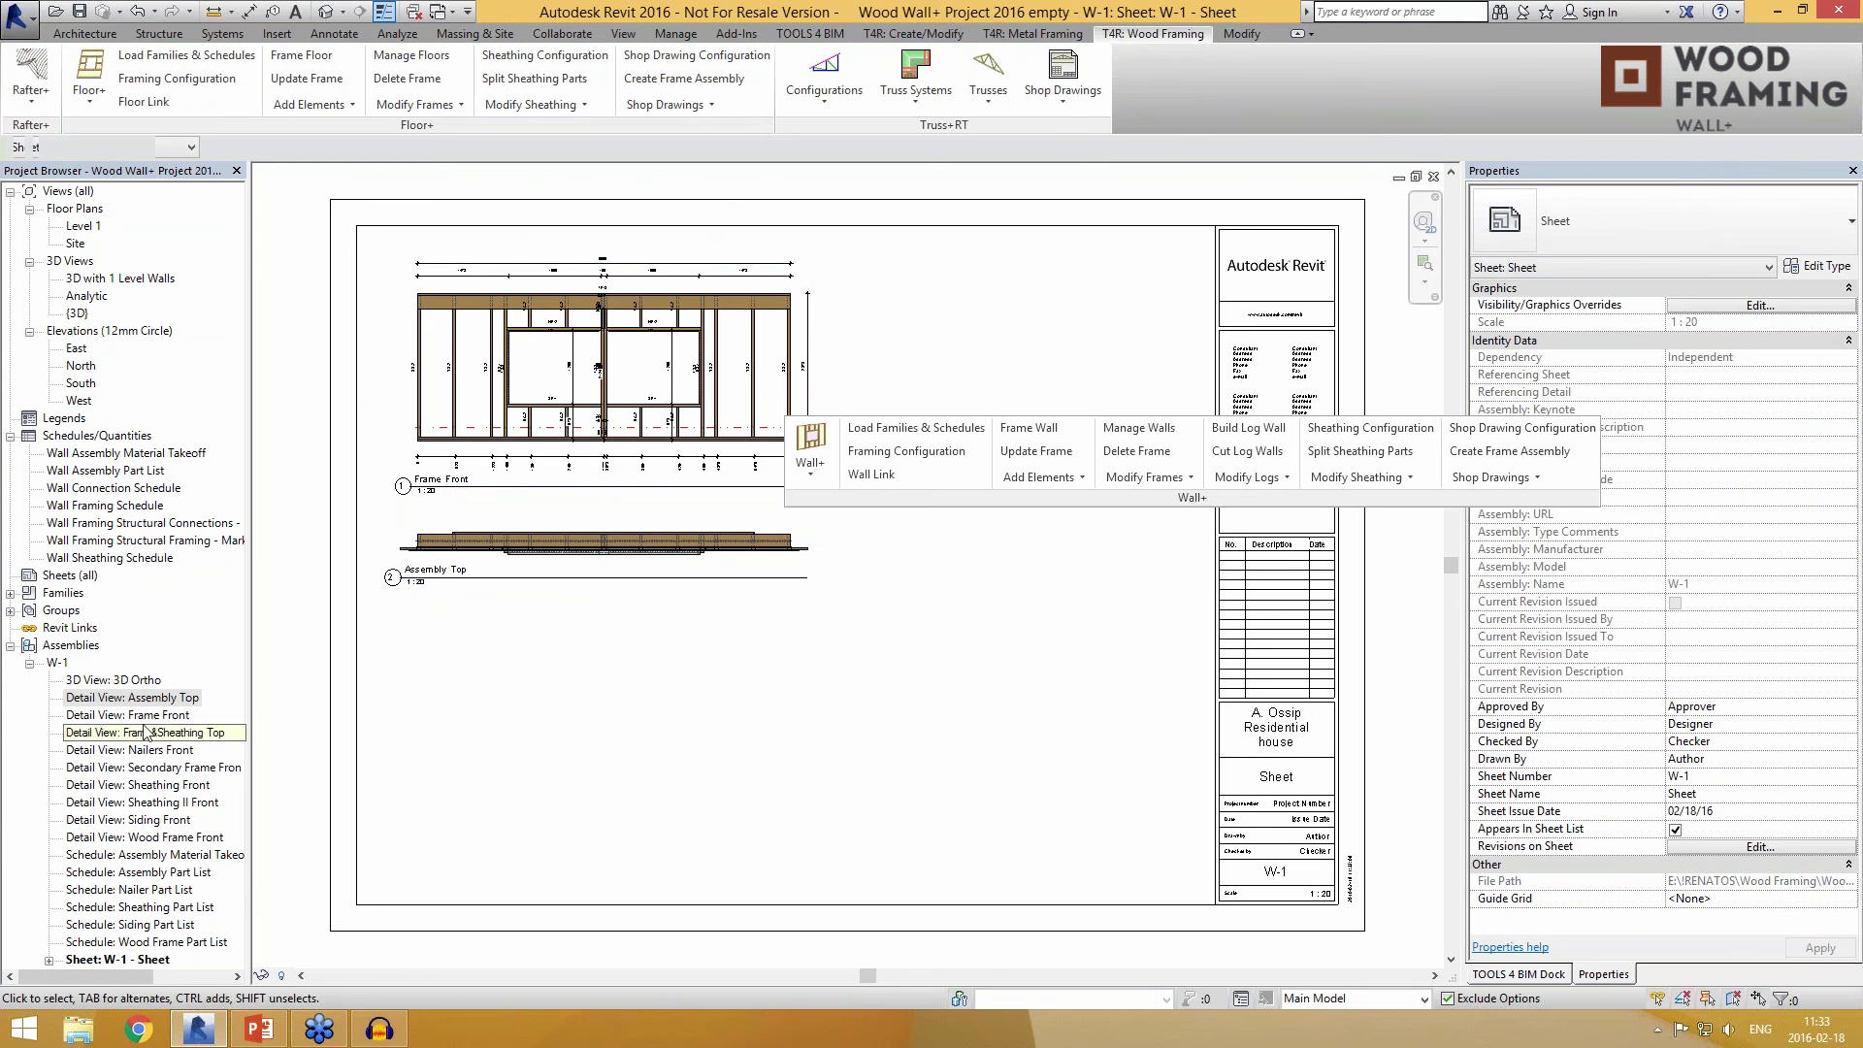
left_click(136, 750)
left_click_drag(135, 750, 615, 729)
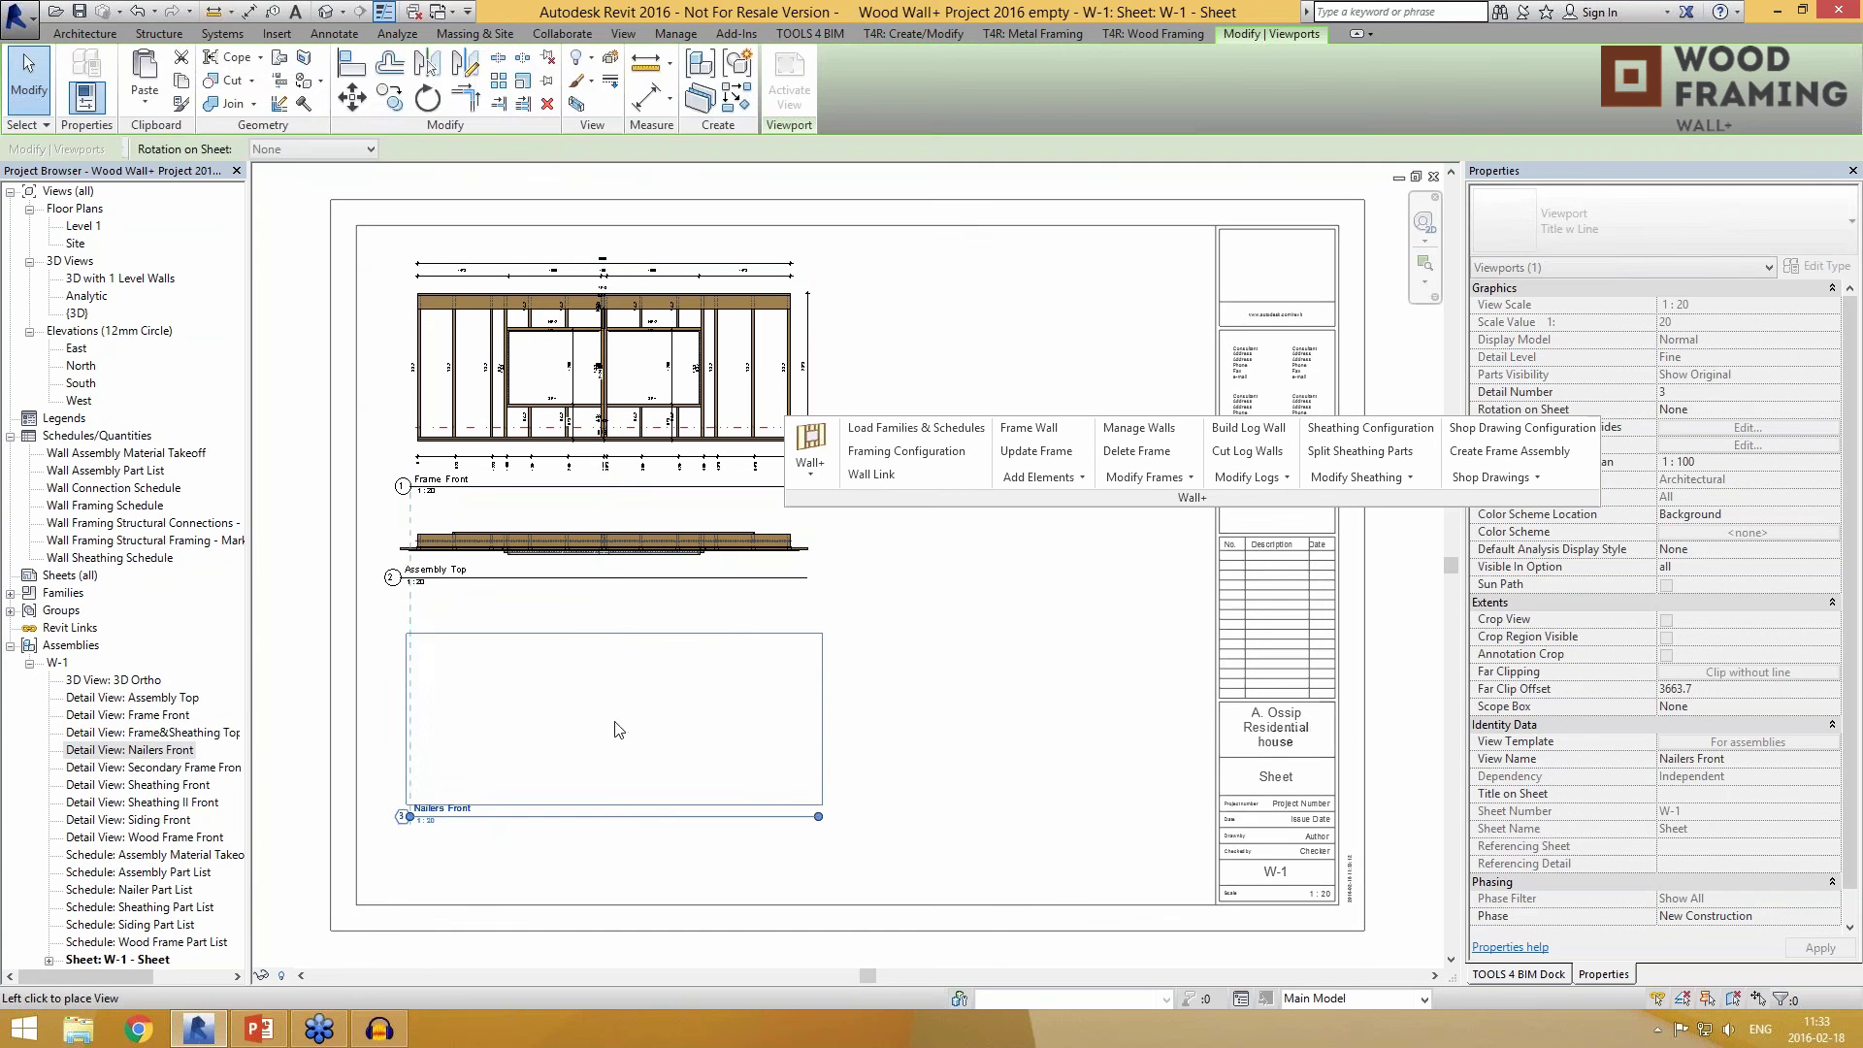
left_click(615, 729)
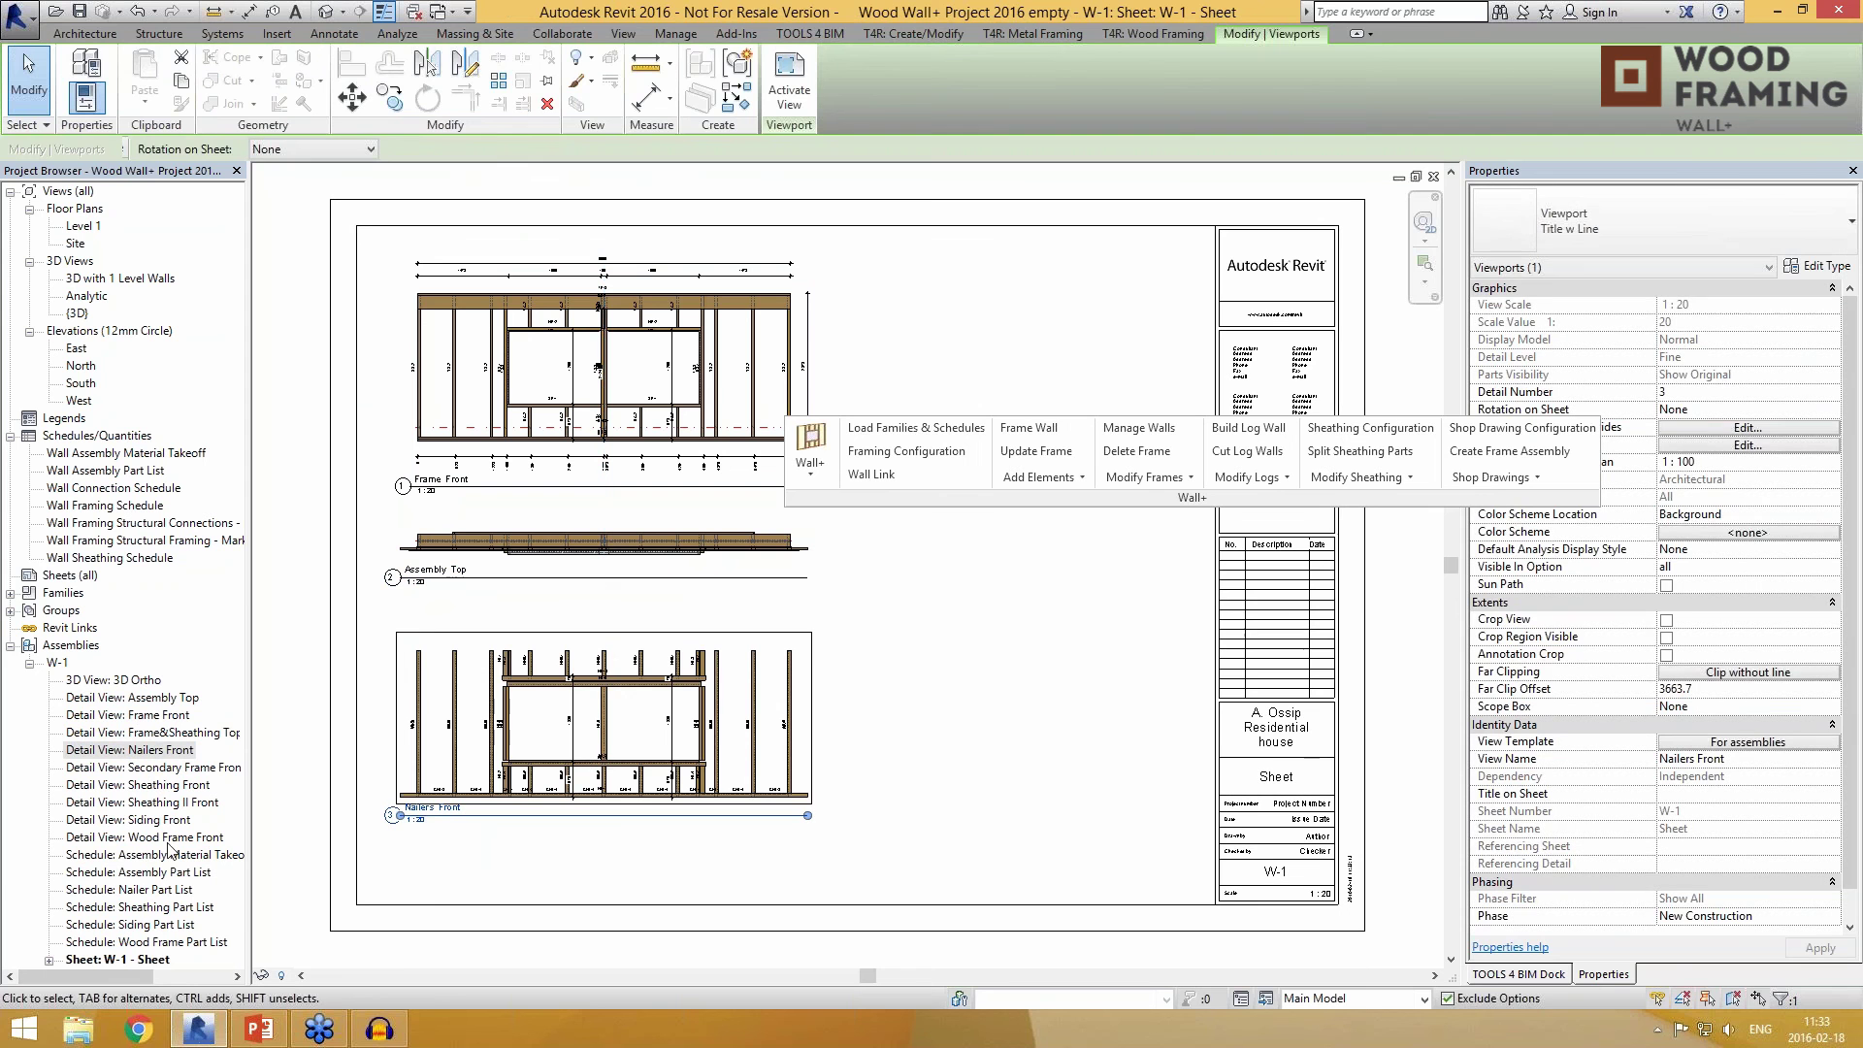
Step: Place the Assembly Part List schedule between the views and the title block on sheet W-1, and review its rows
left_click(146, 890)
left_click(178, 908)
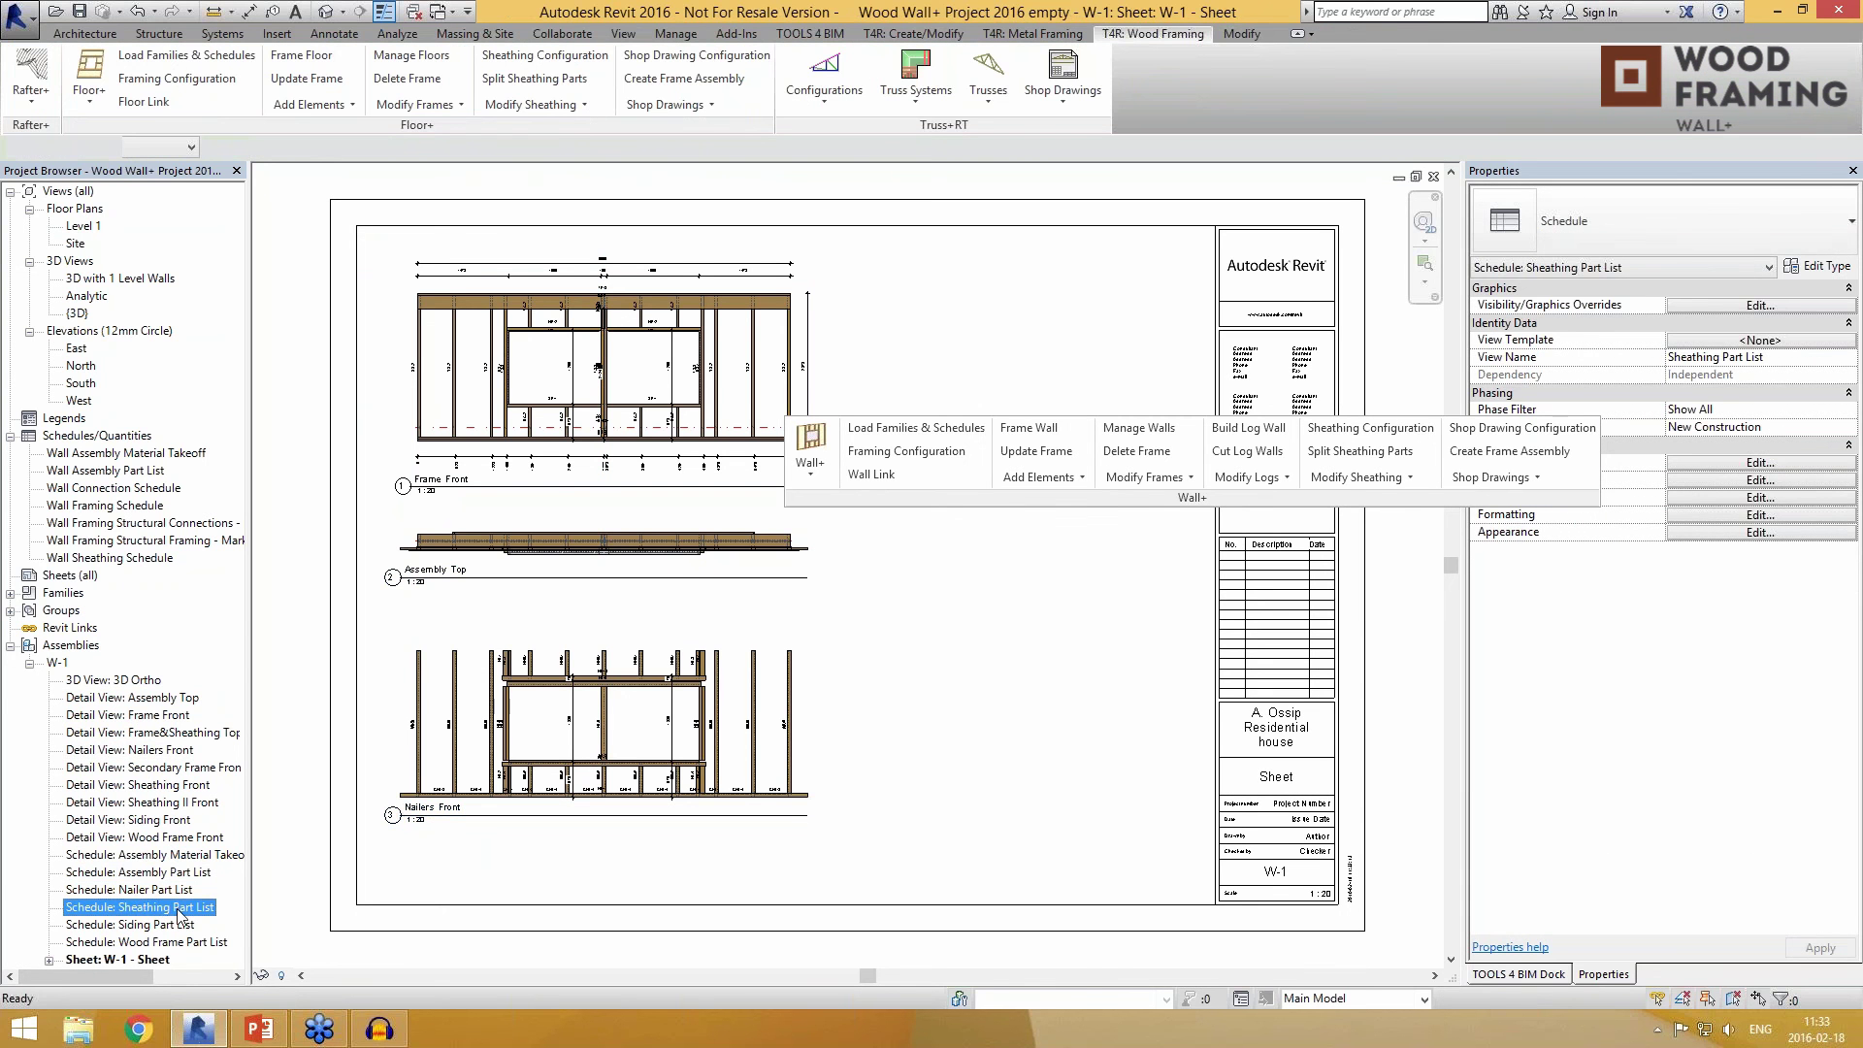
left_click_drag(145, 872, 981, 548)
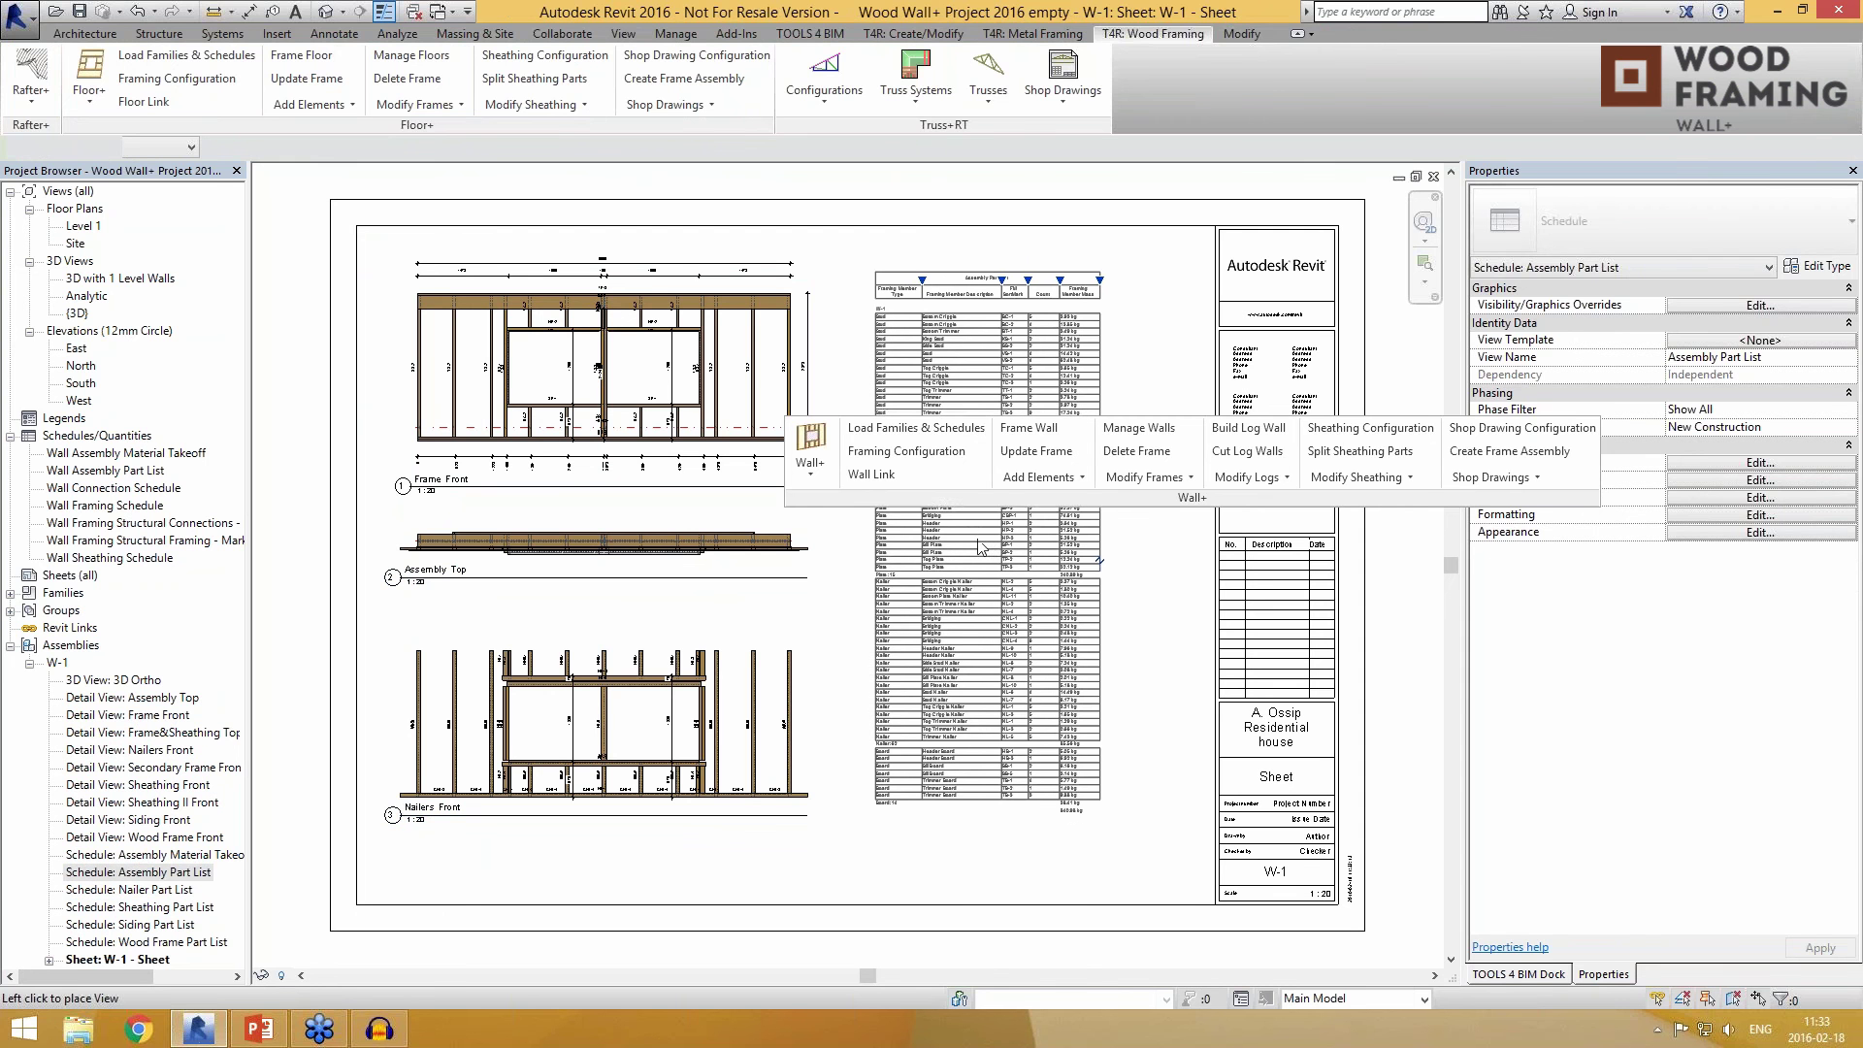
left_click(975, 546)
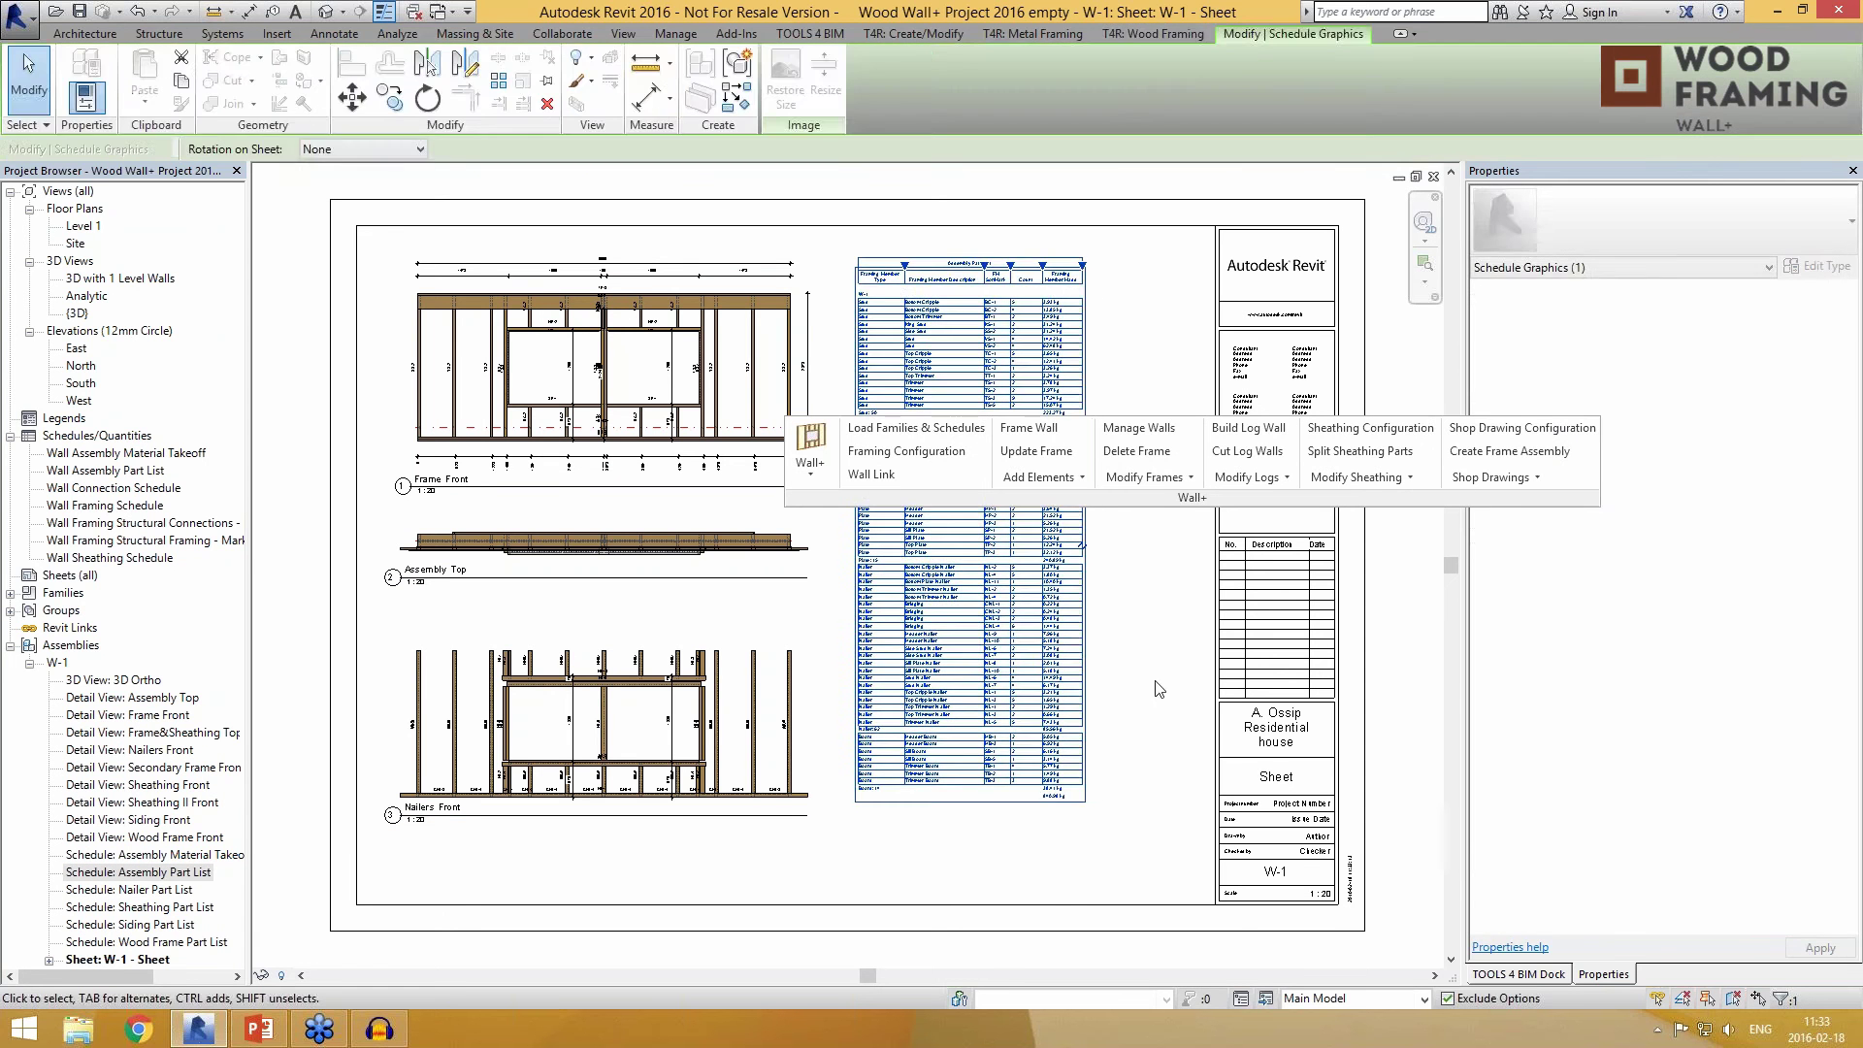
scroll(1045, 248, "up", 3)
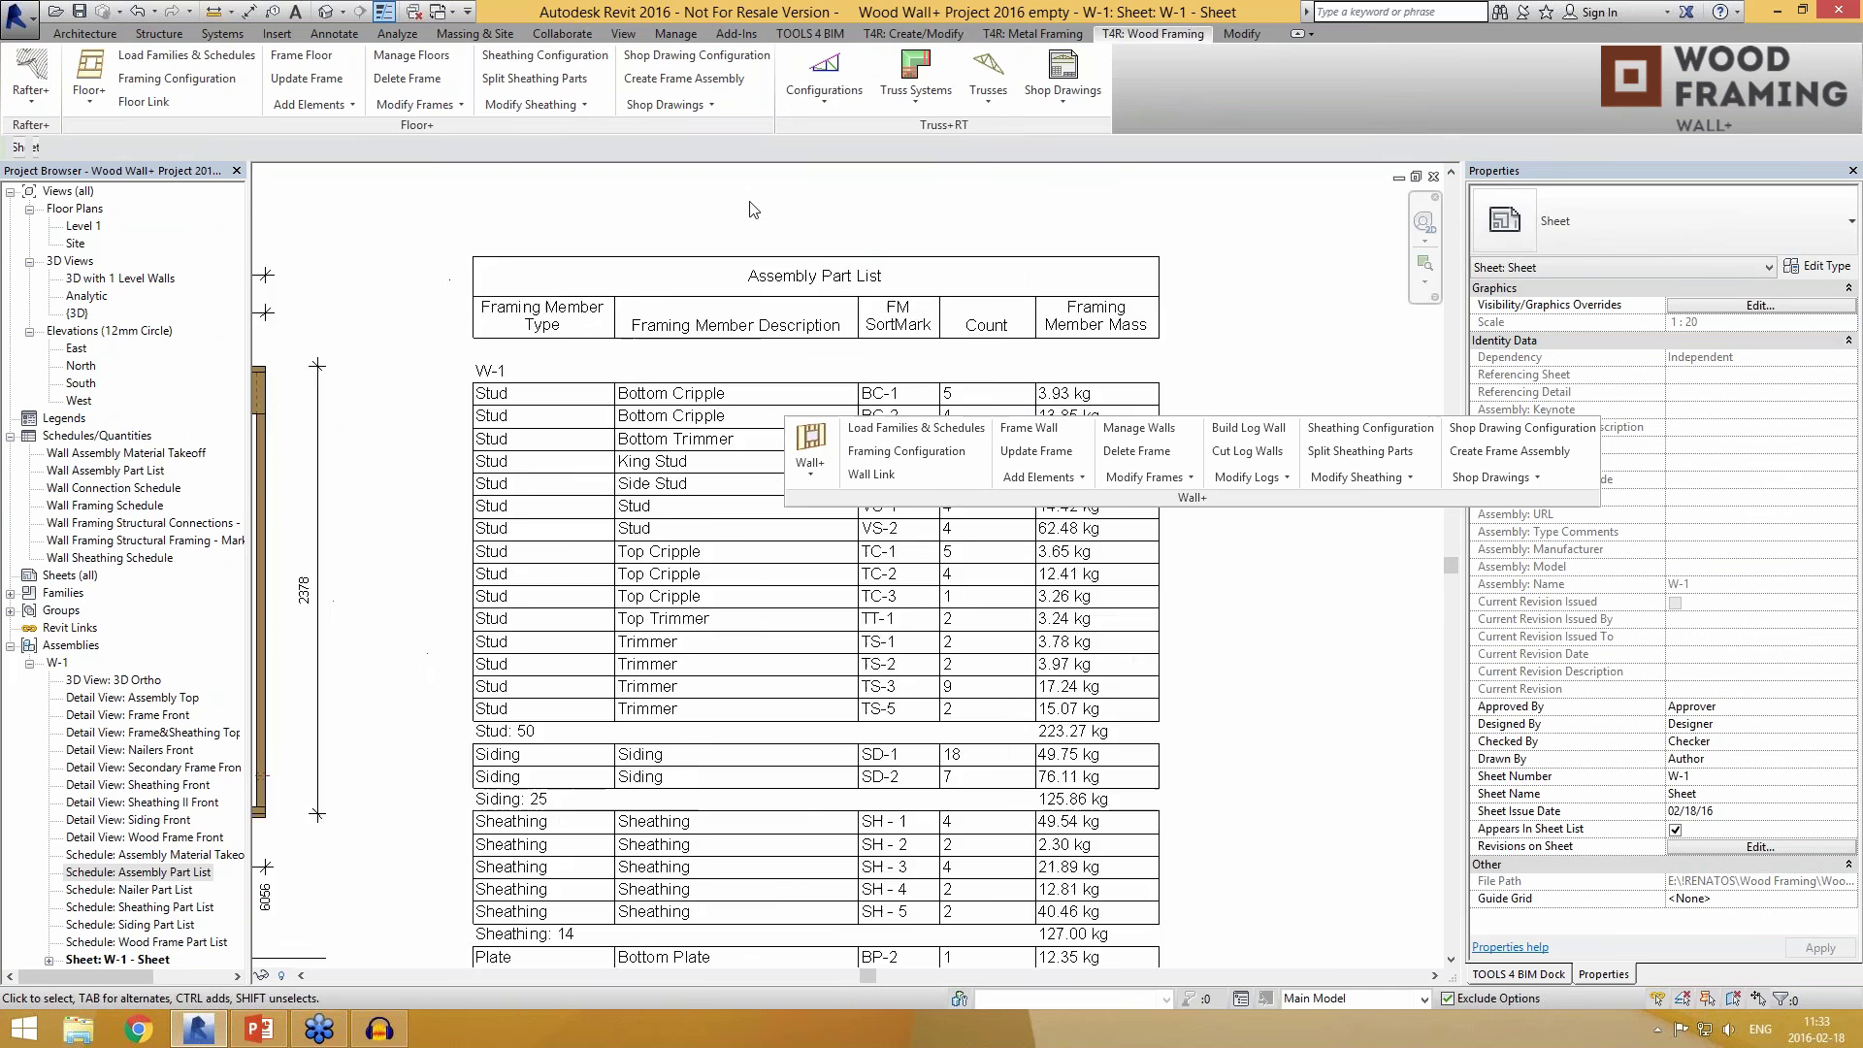
scroll(751, 201, "down", 2)
scroll(835, 763, "up", 5)
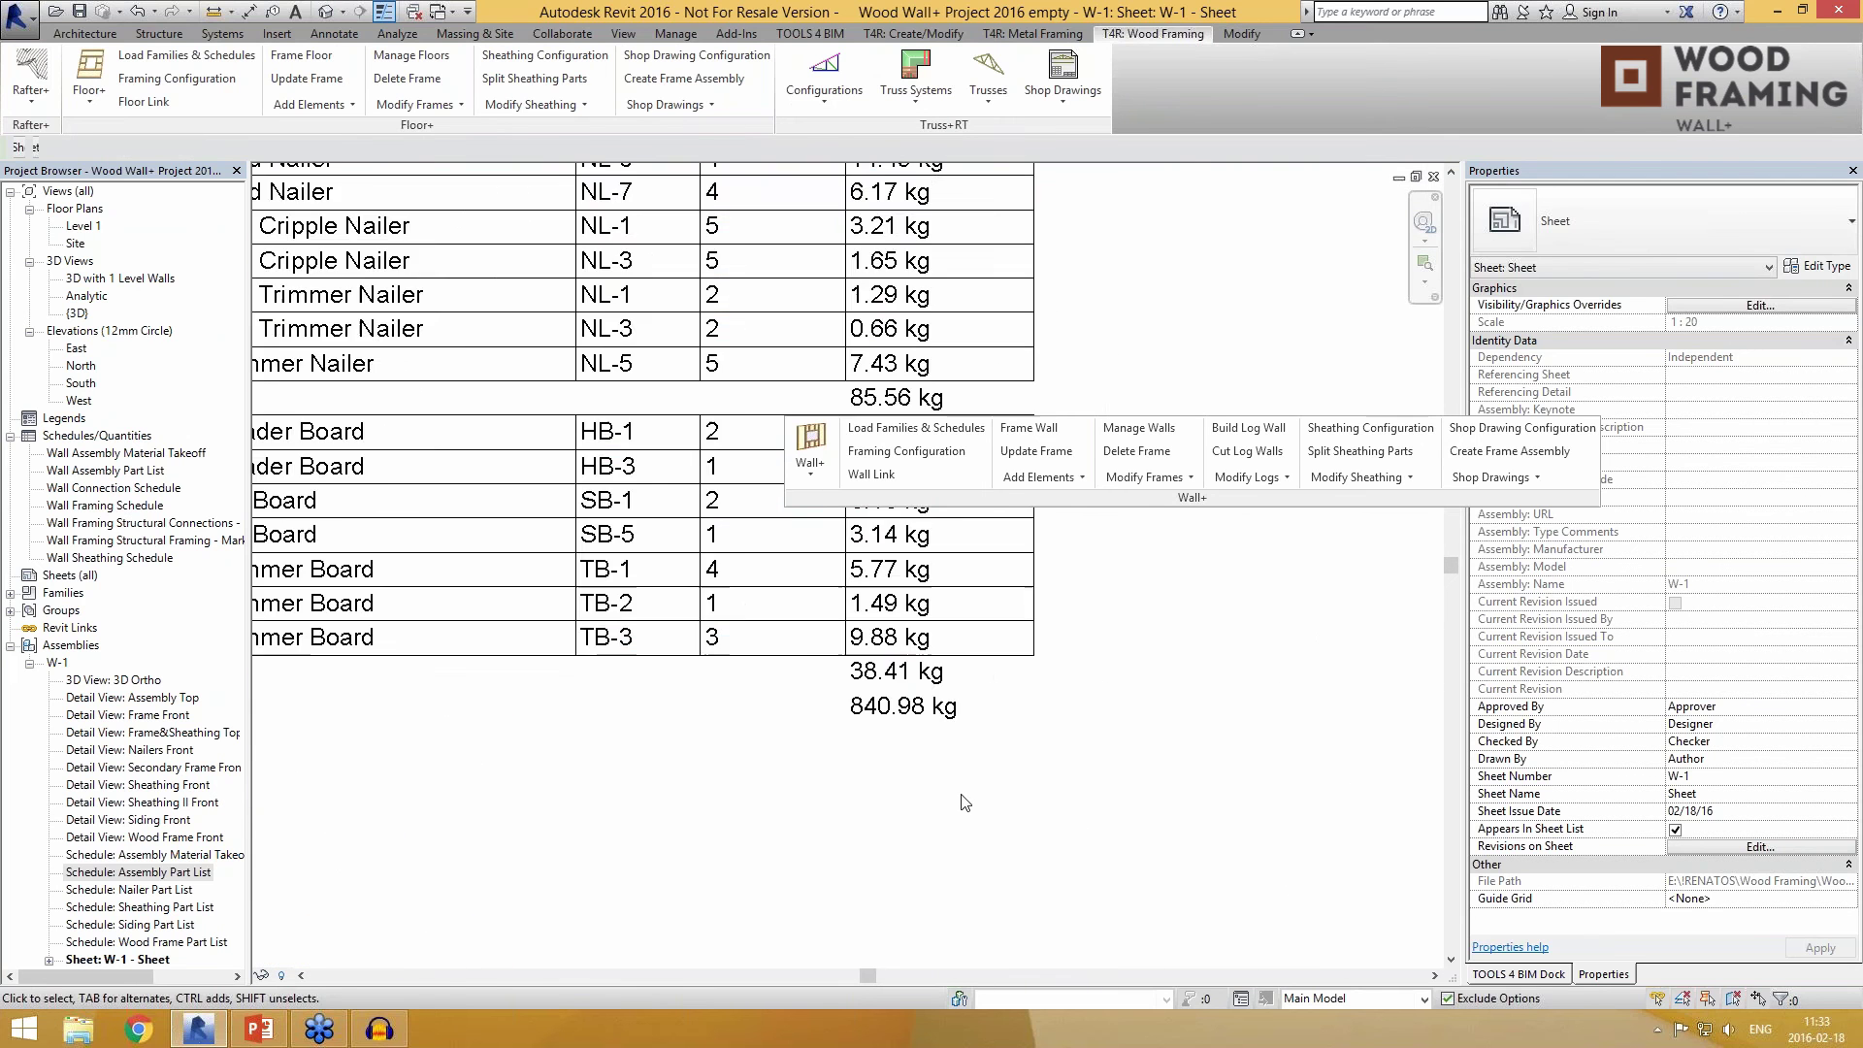
scroll(970, 848, "down", 5)
middle_click_drag(968, 846, 881, 767)
scroll(775, 777, "up", 1)
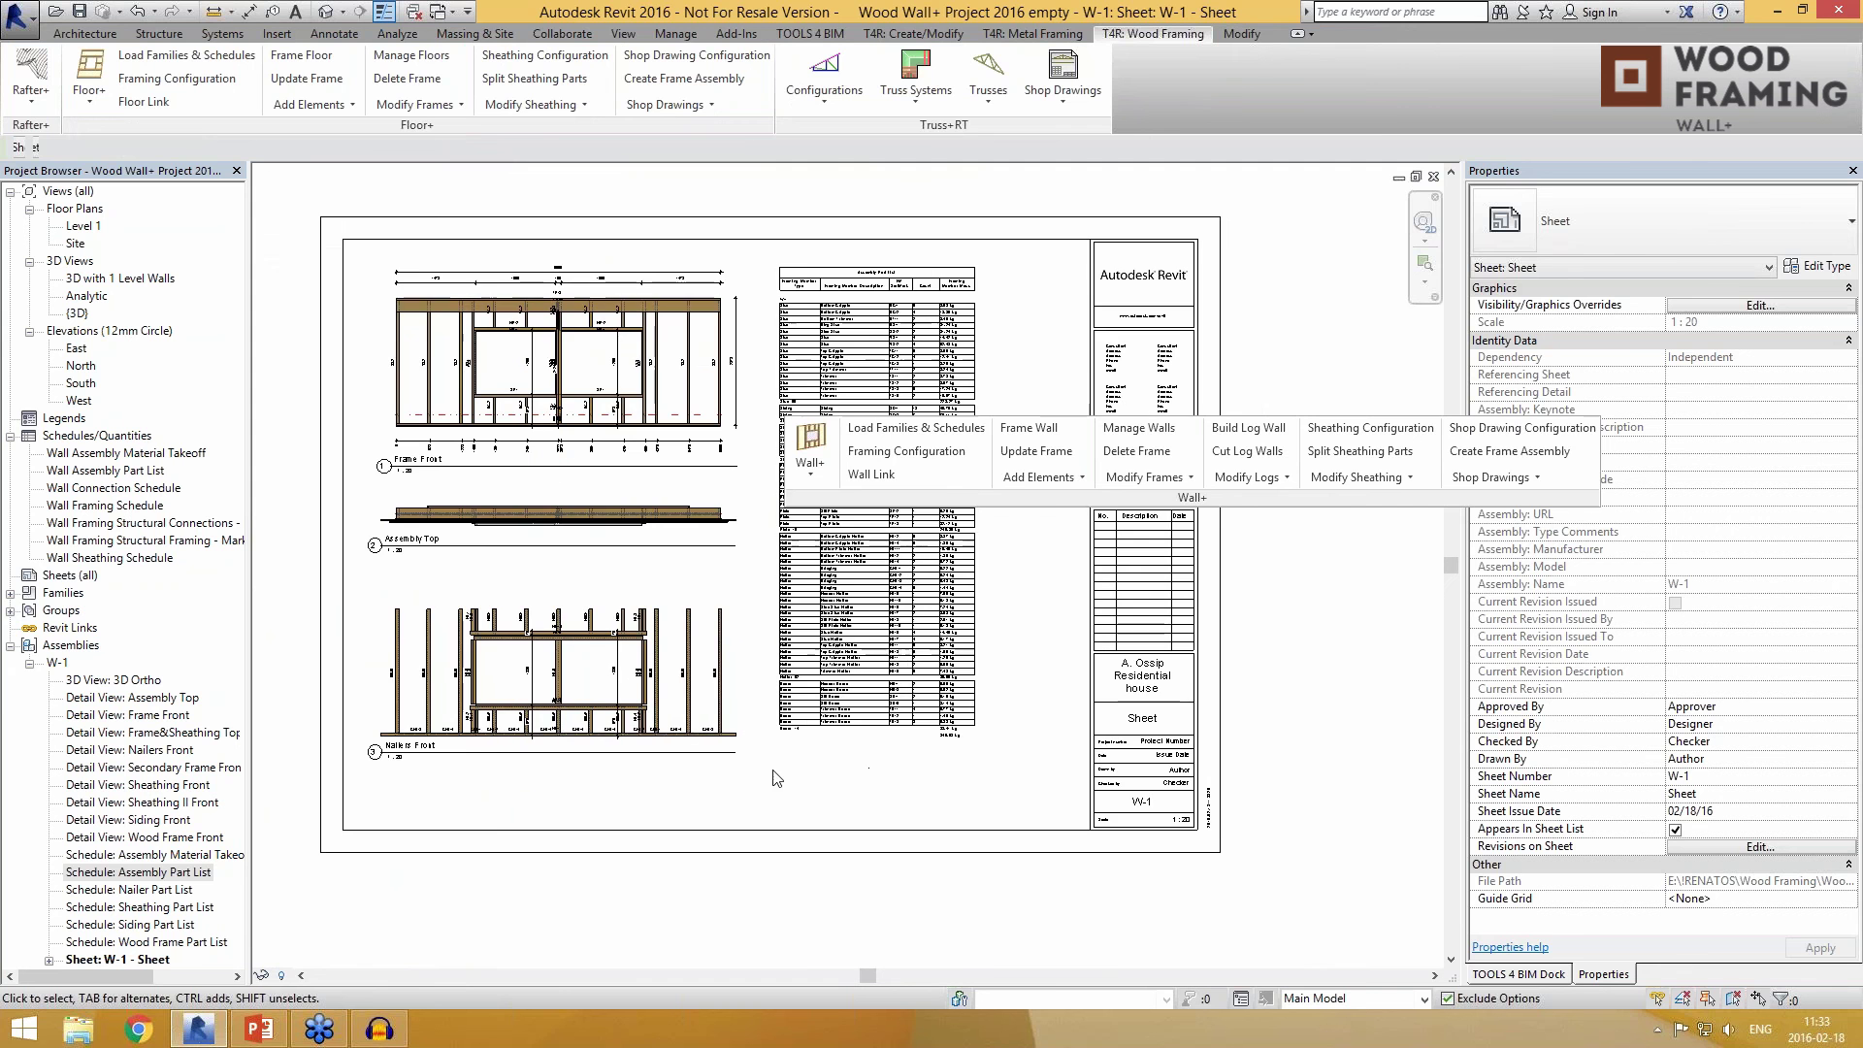
Step: Set the Wall+ shop drawing configuration's sheet template to W-1 - W-1 - Sheet and save the configuration
left_click(1521, 437)
left_click(1518, 428)
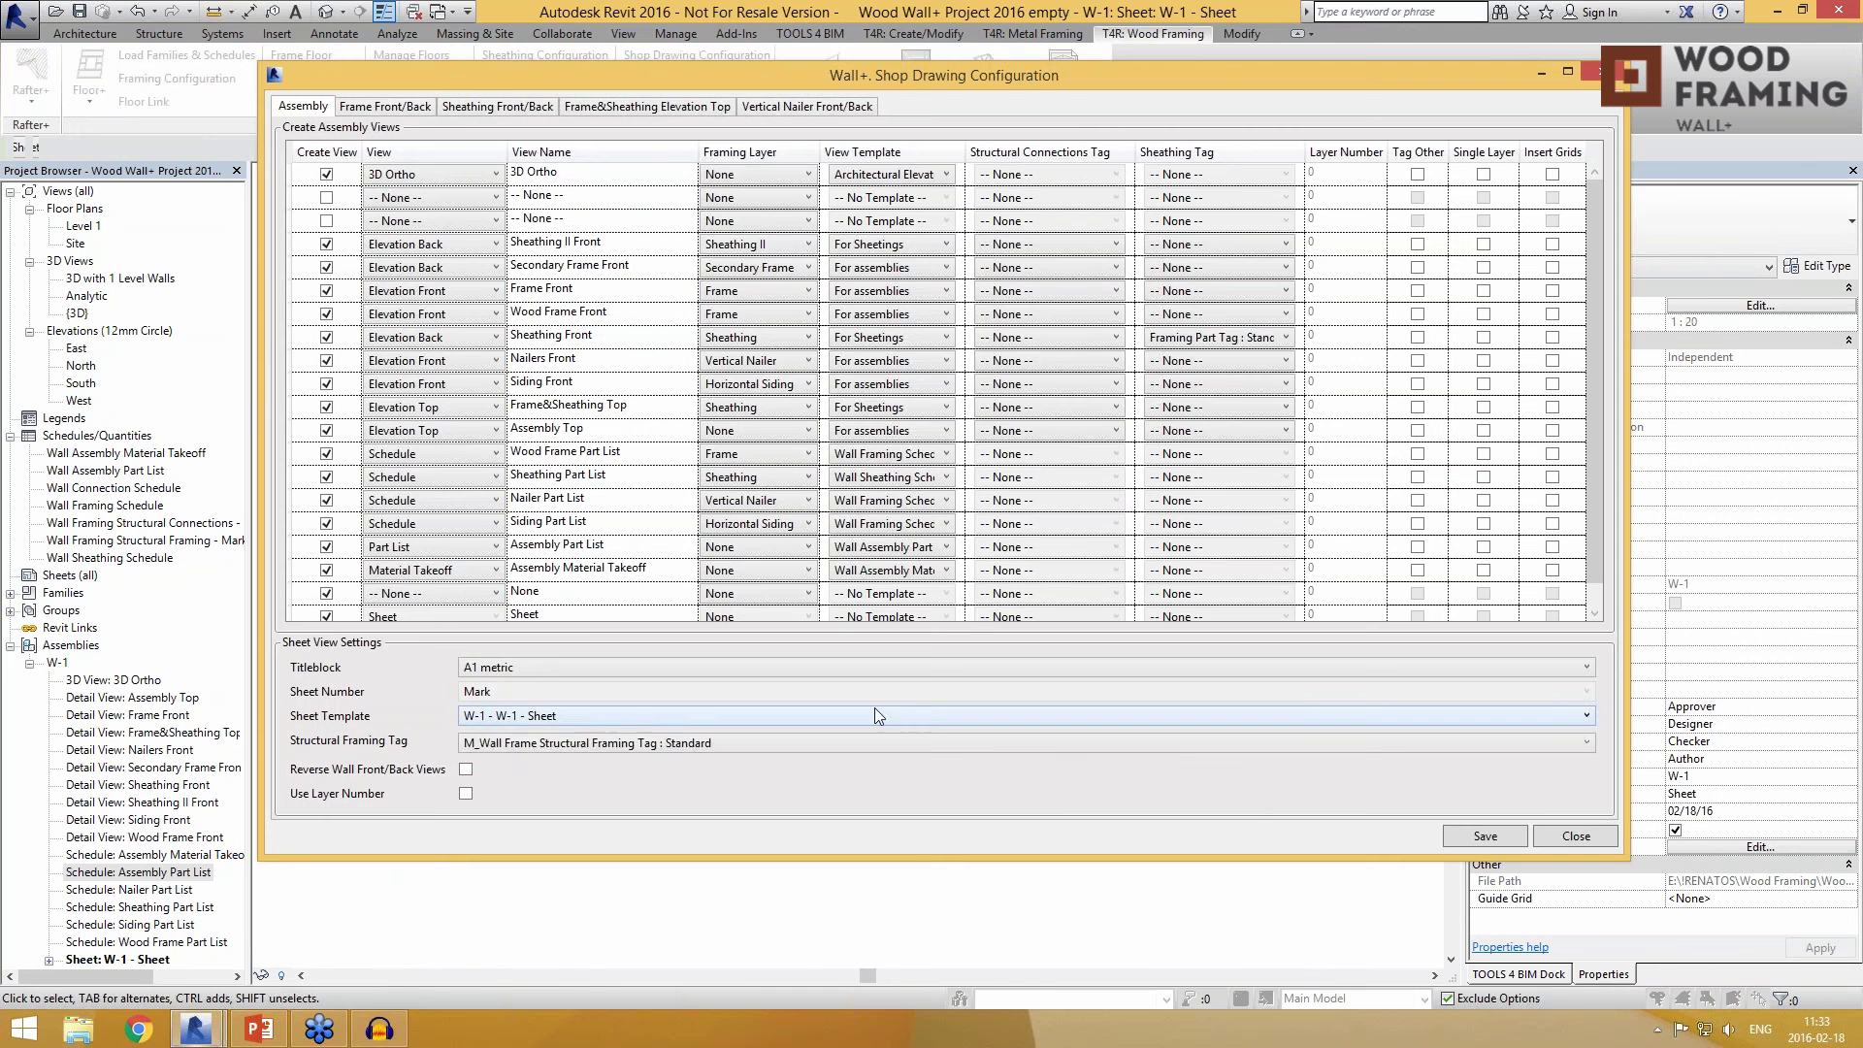
left_click(508, 719)
left_click(508, 720)
left_click(1495, 838)
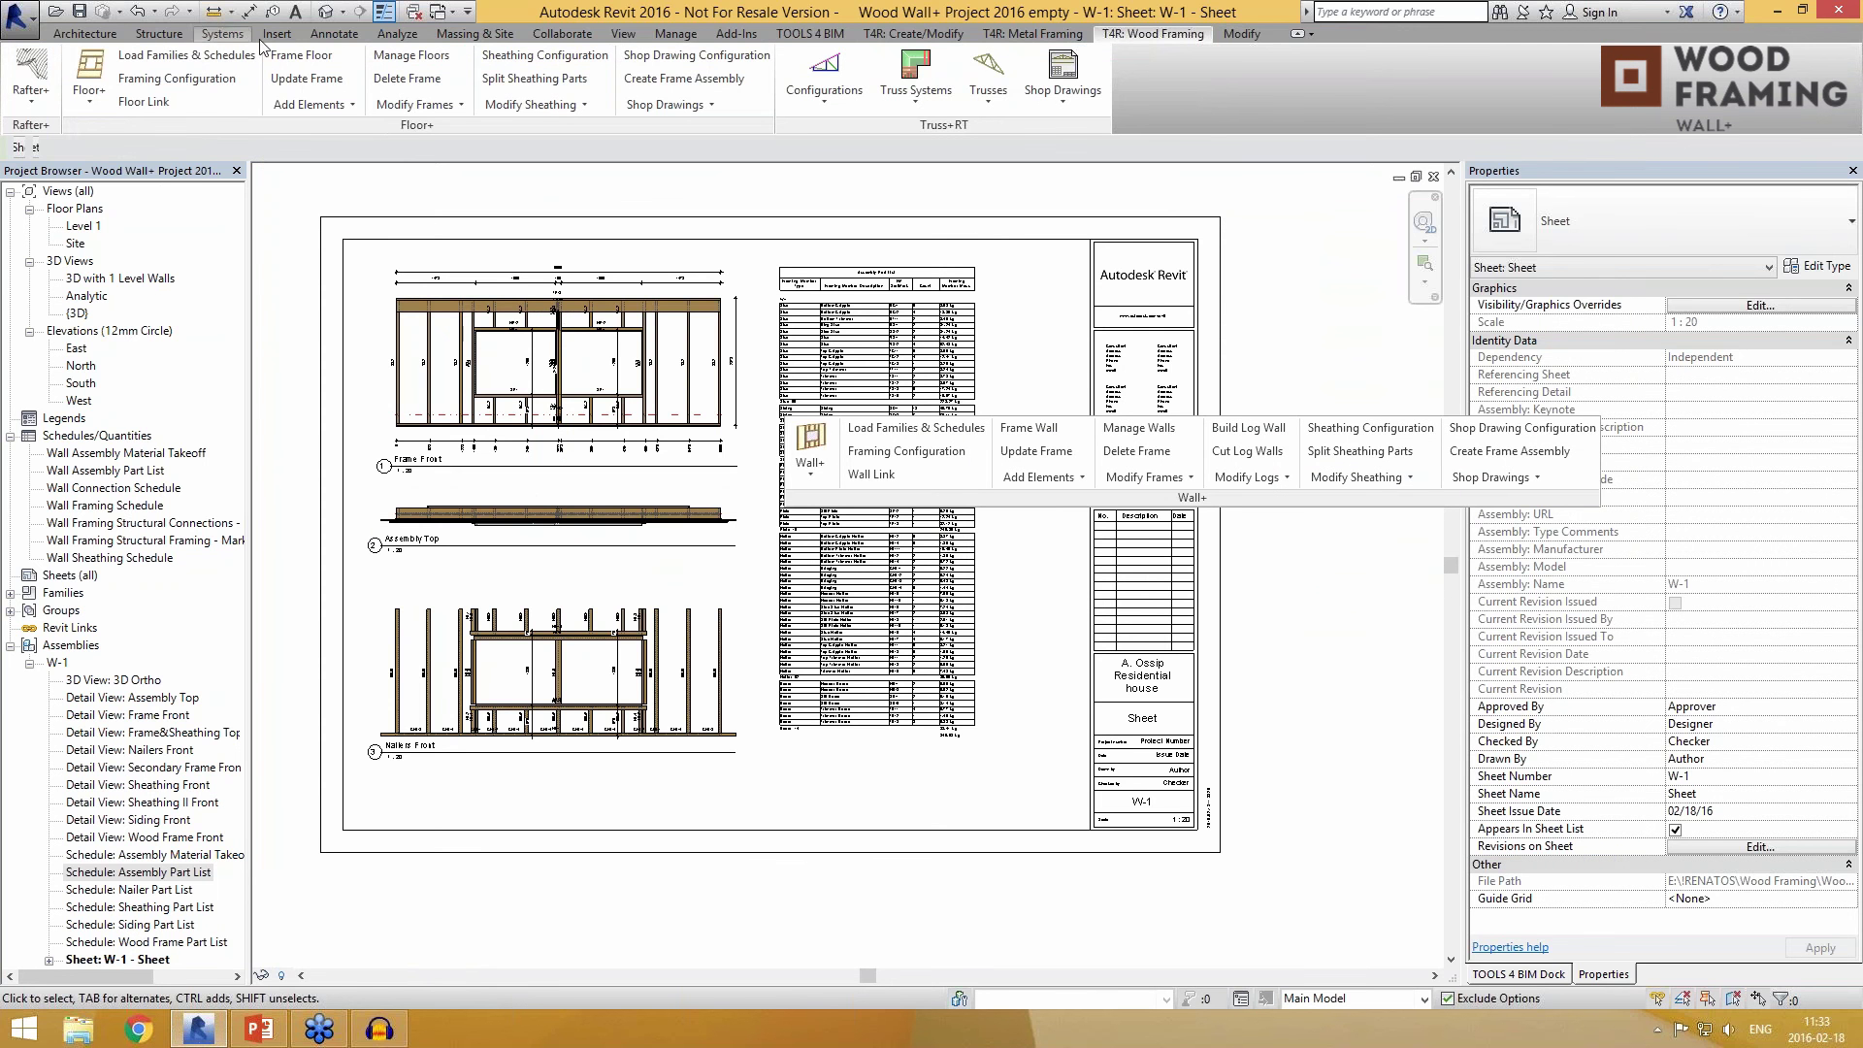
Step: Open the default 3D view at the framed wall corner and set its Parts Visibility to Show Parts
left_click(326, 12)
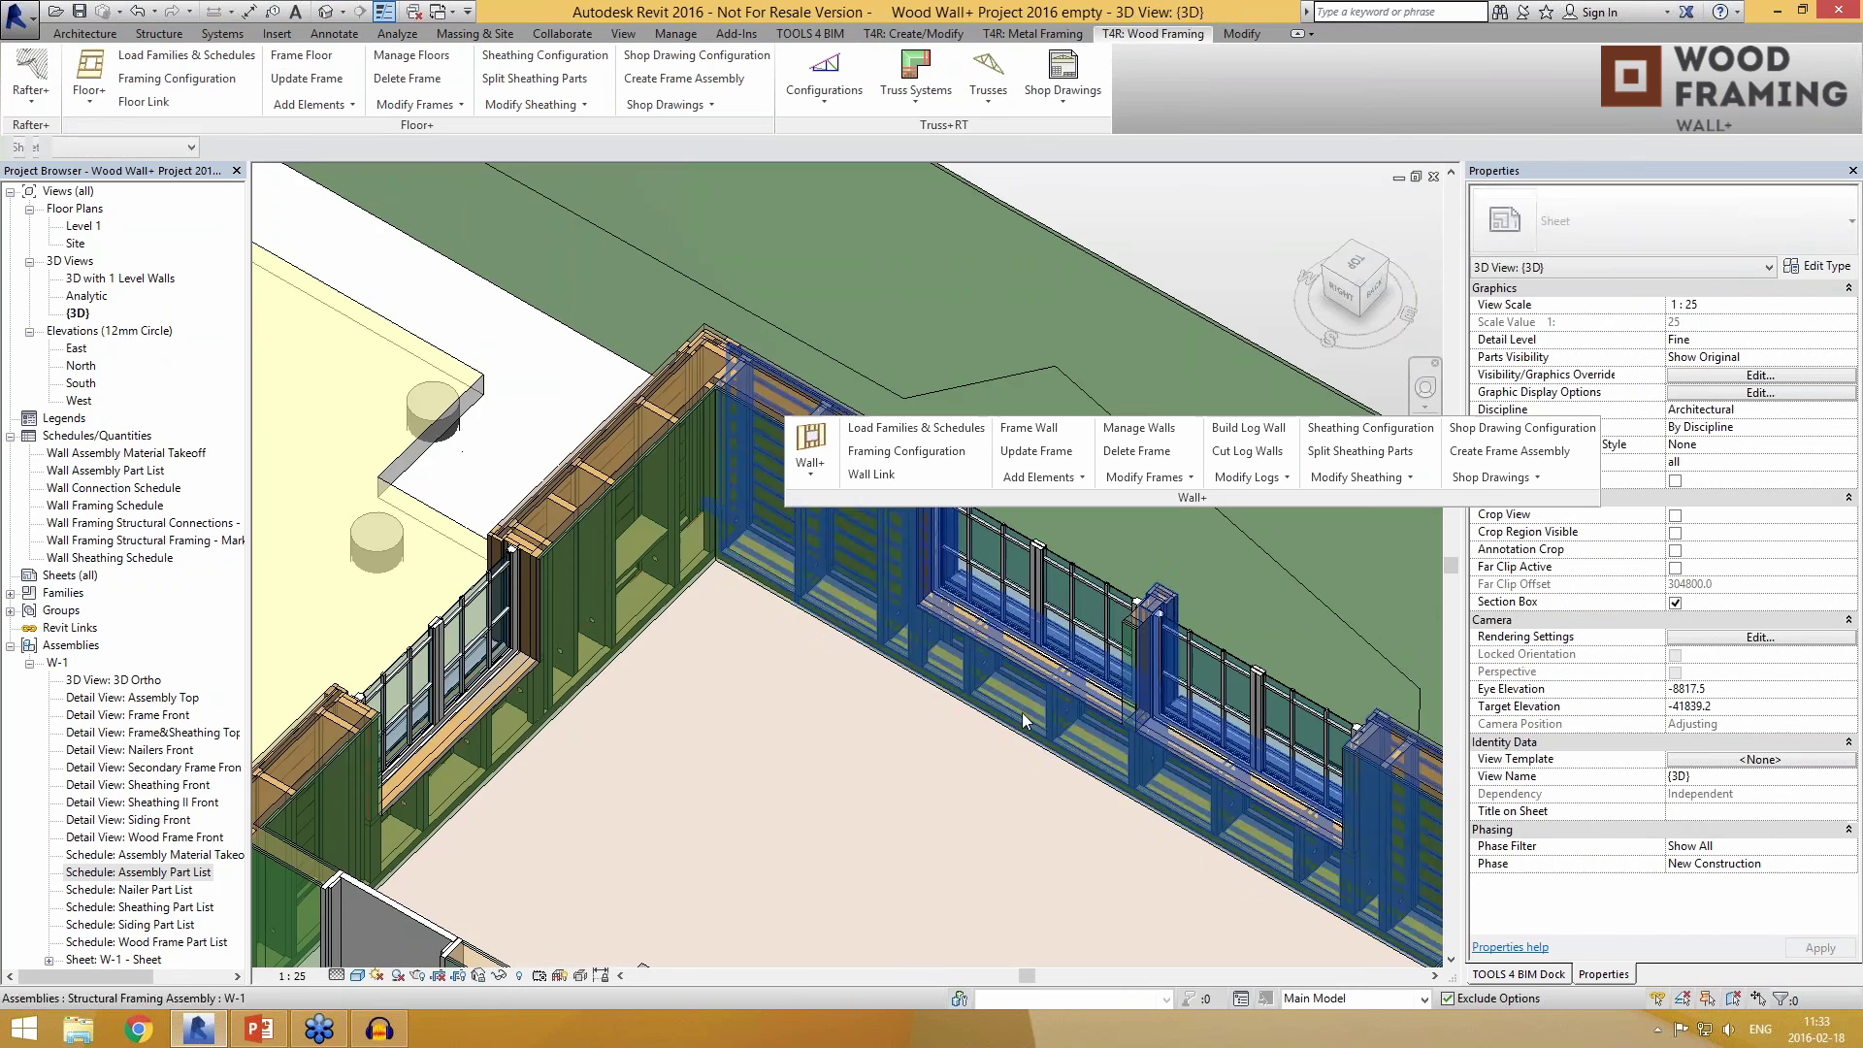
scroll(697, 650, "up", 2)
middle_click_drag(1155, 584, 813, 699)
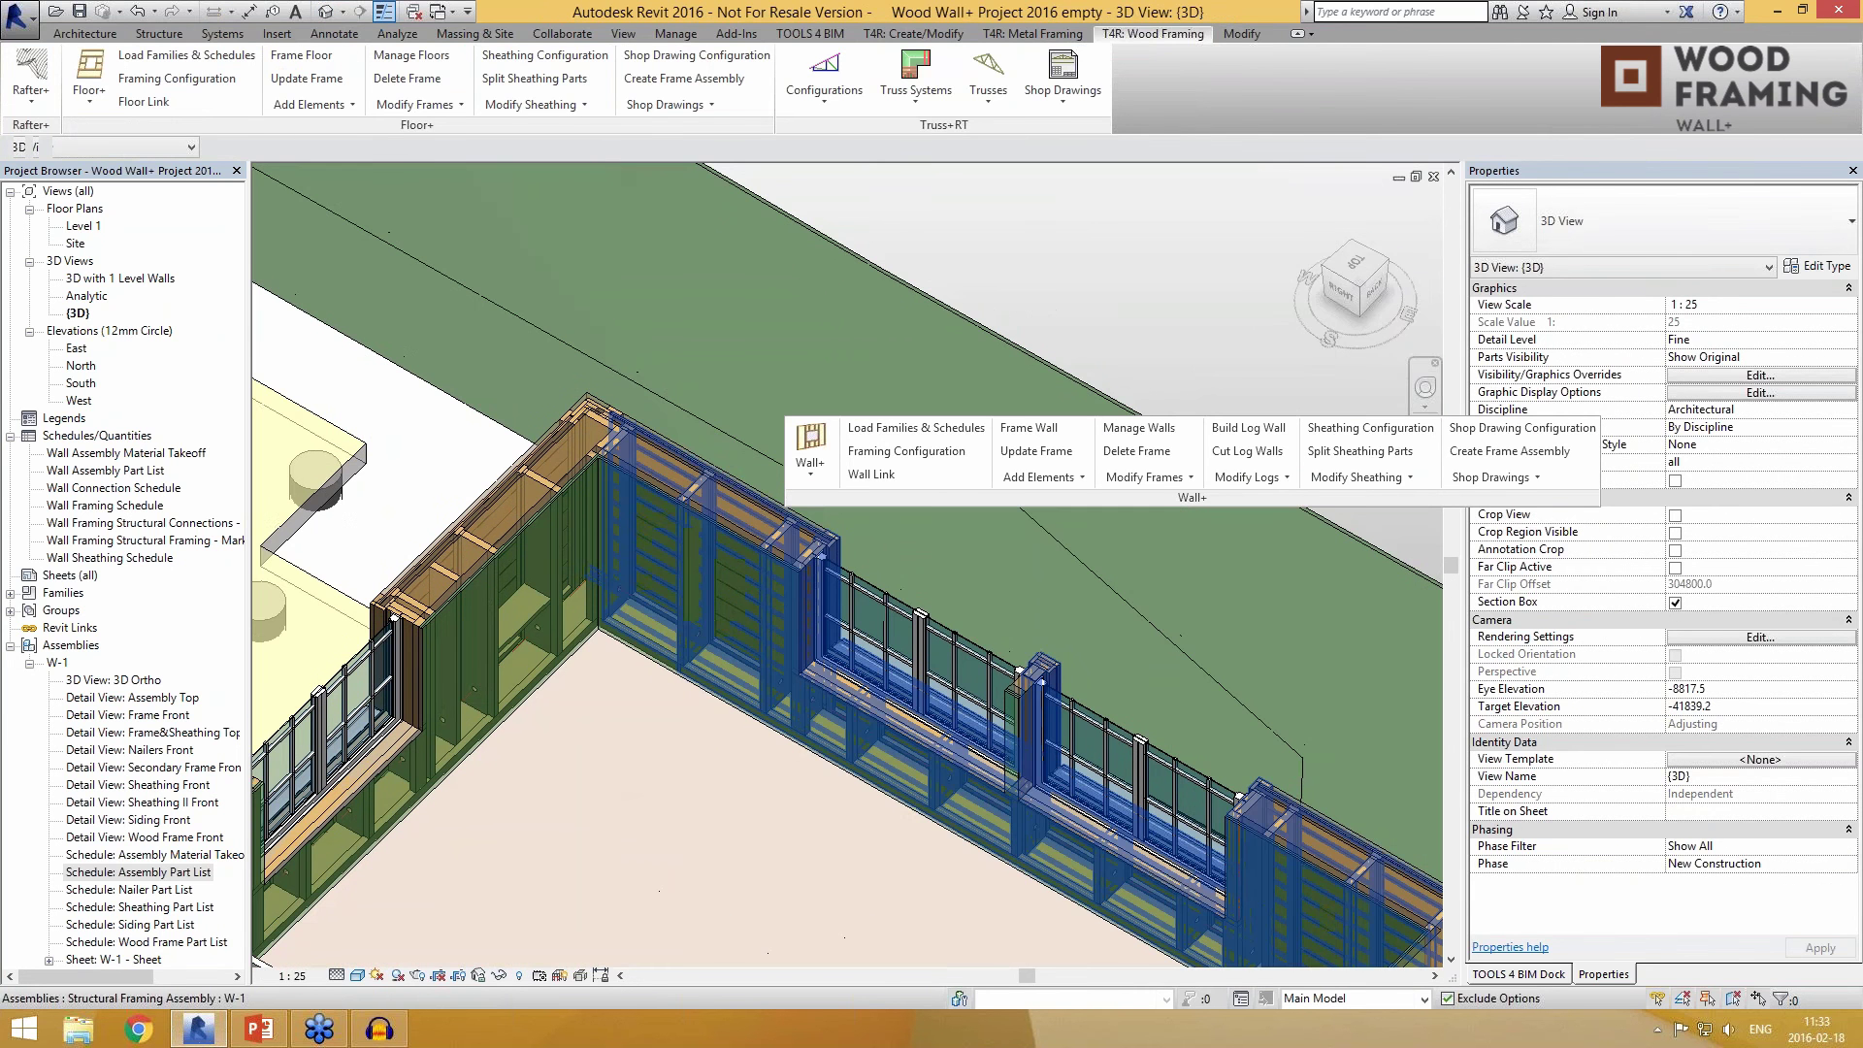
left_click(759, 501)
middle_click_drag(759, 502, 735, 490)
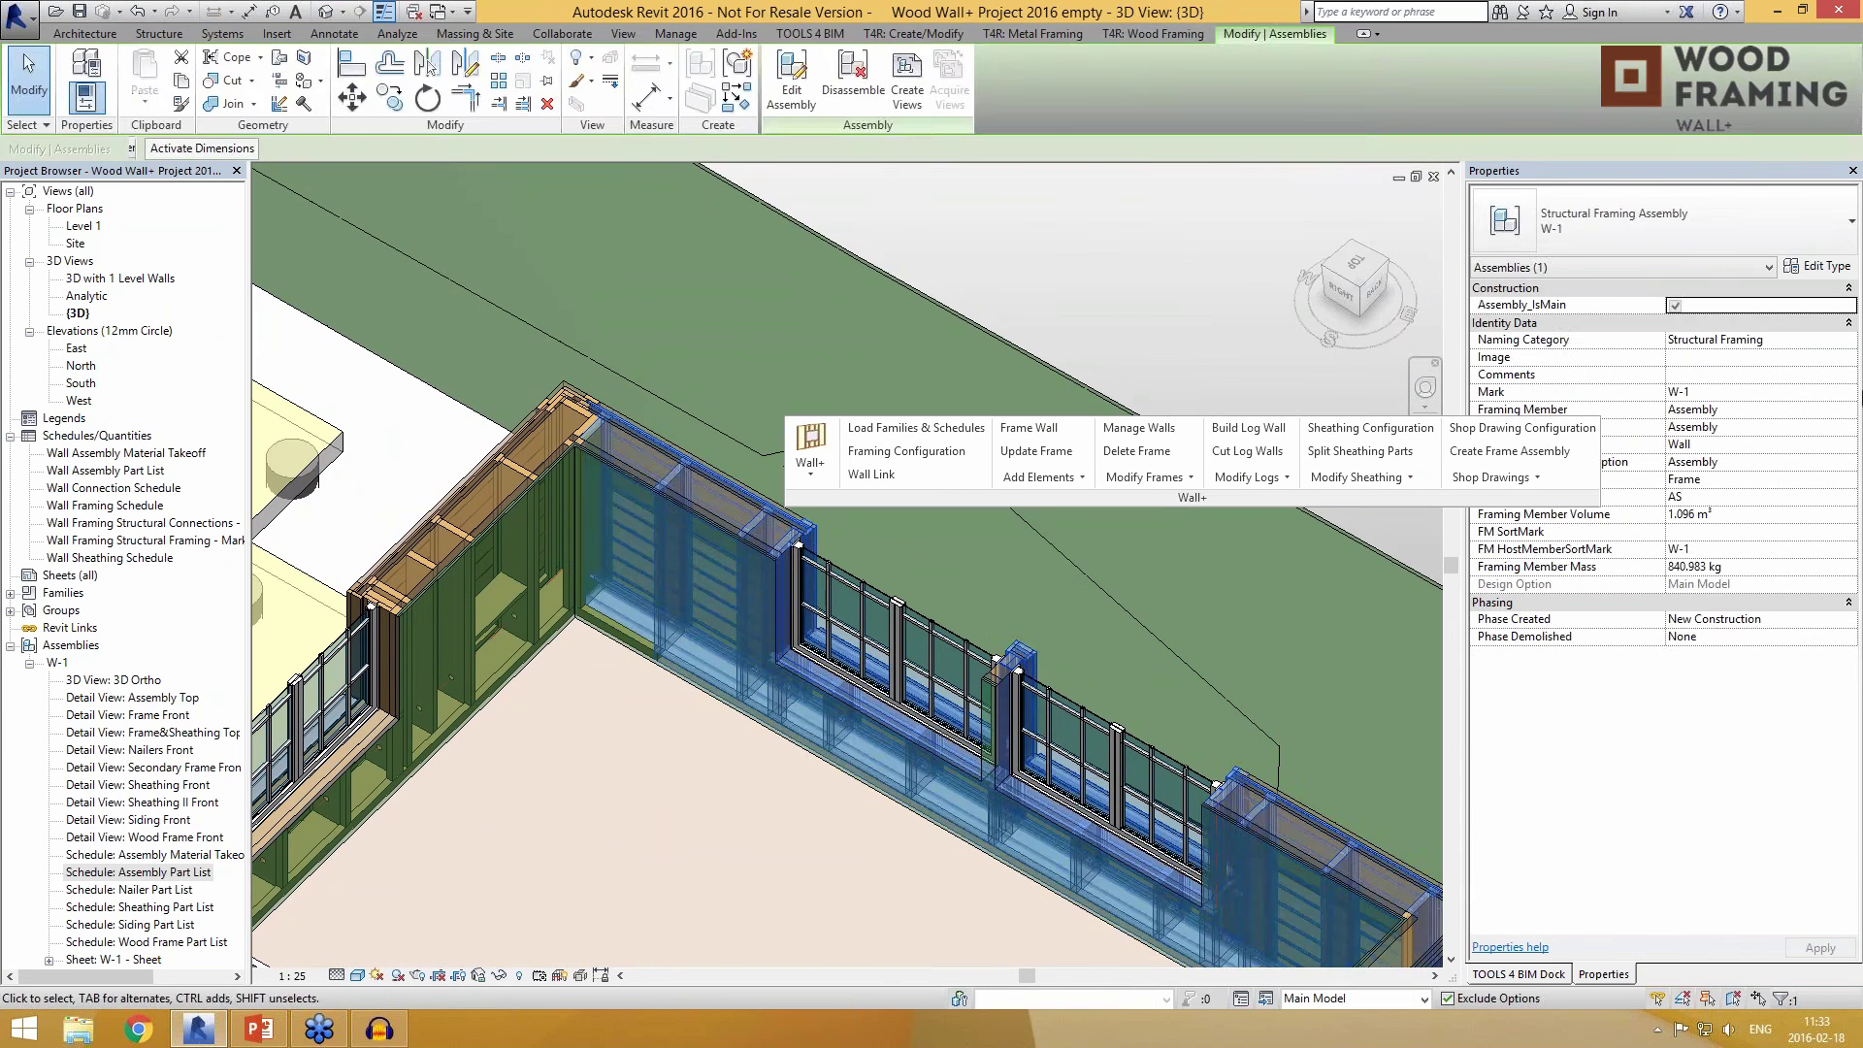
key("Escape")
left_click(1757, 357)
left_click(1849, 357)
left_click(1737, 374)
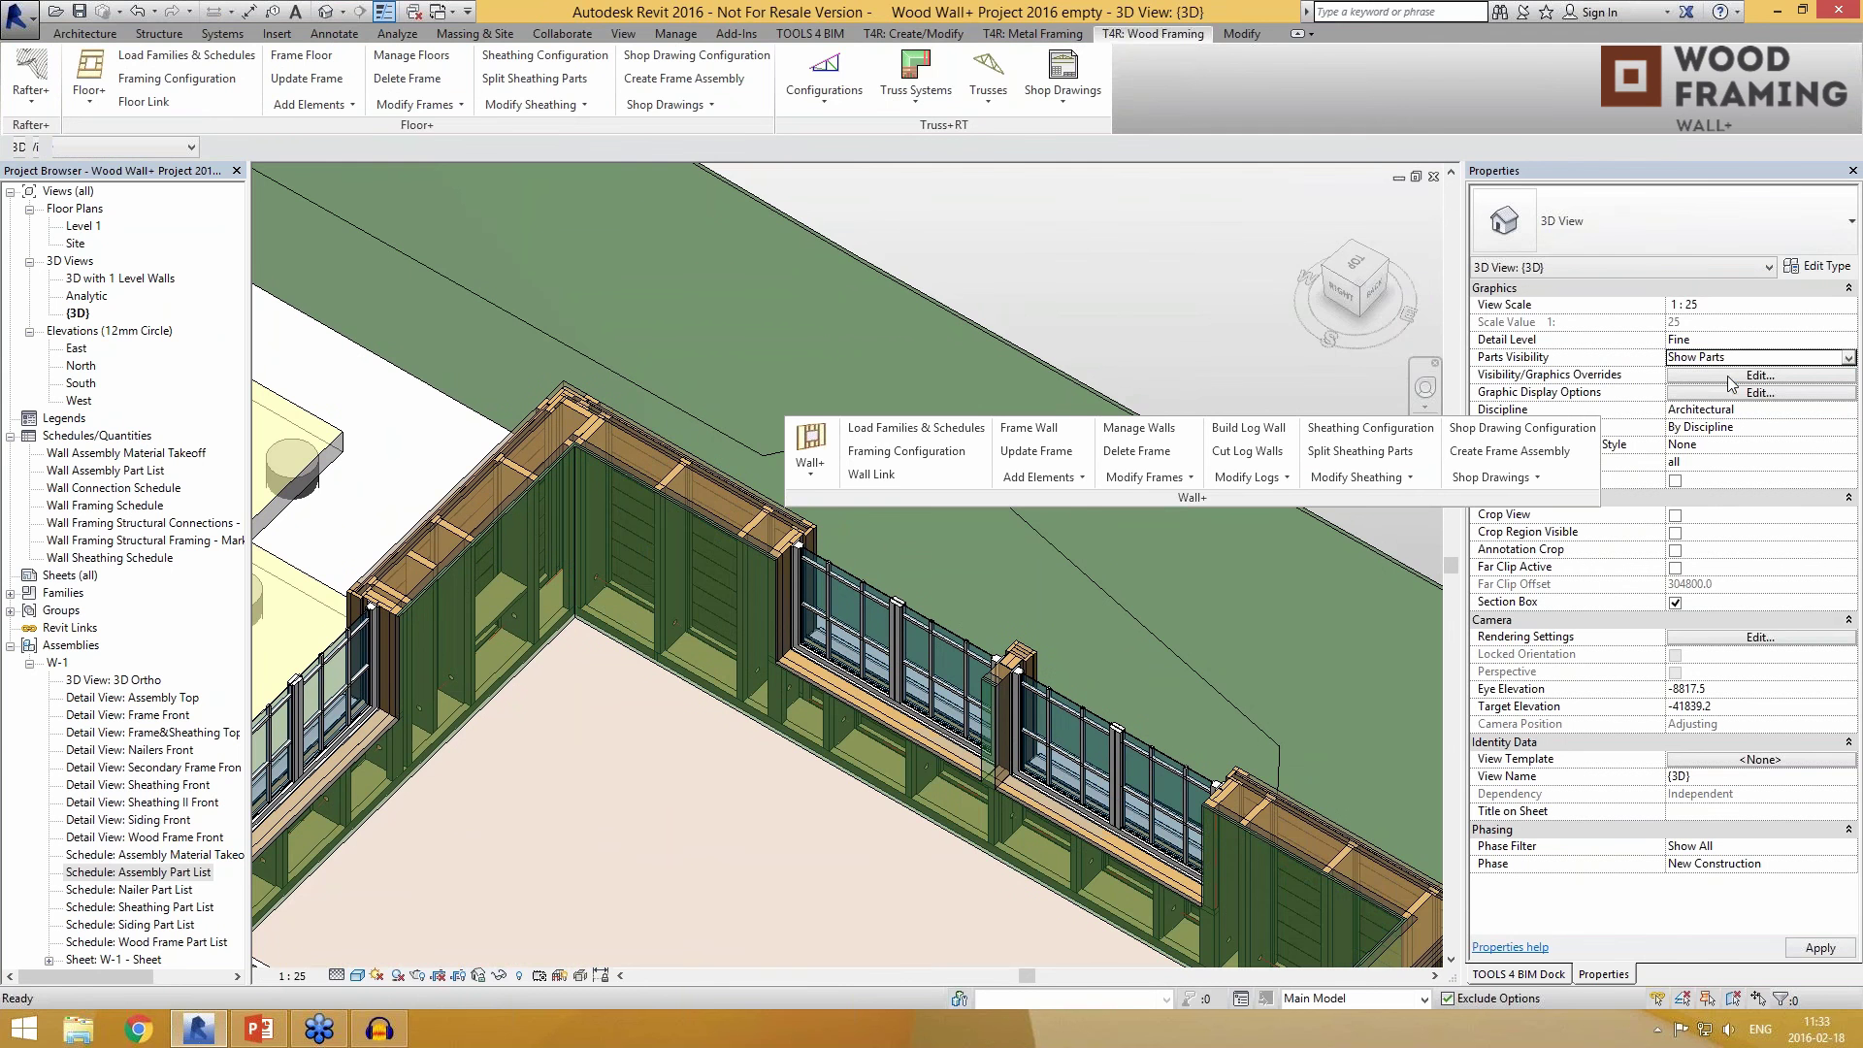
scroll(748, 563, "up", 3)
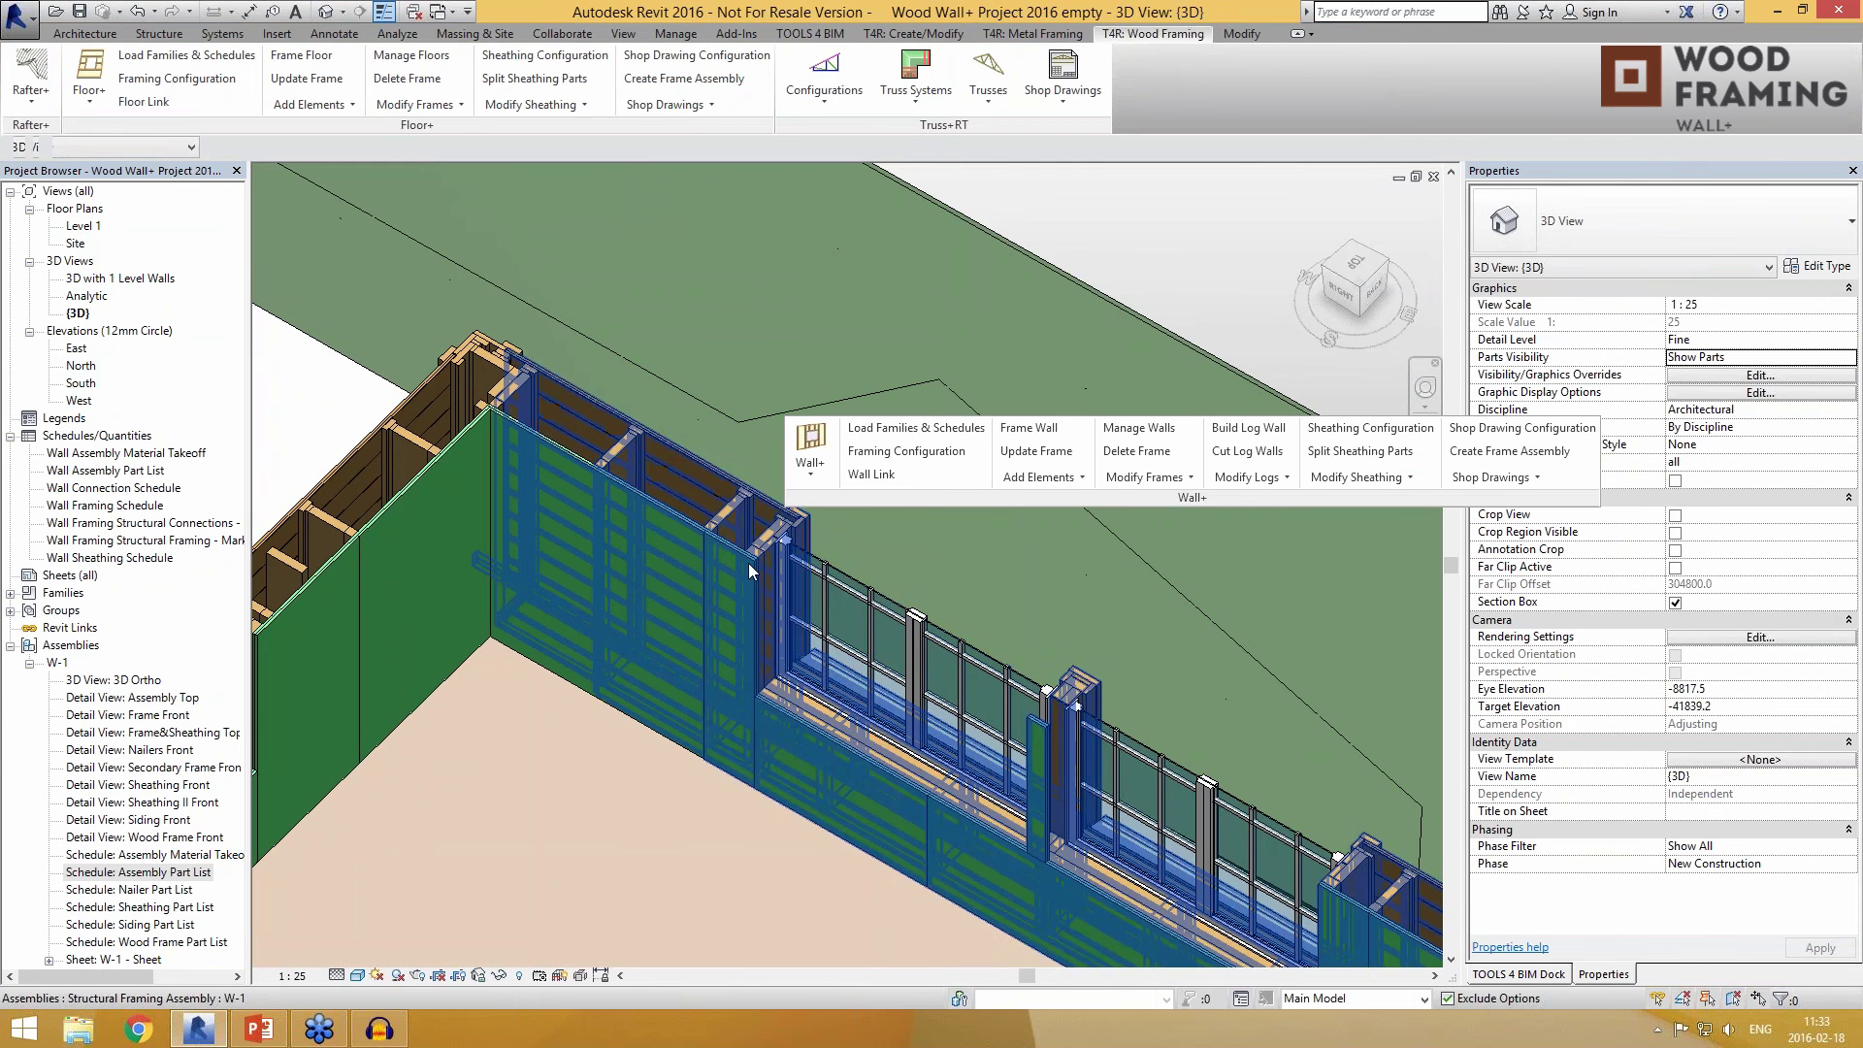
Step: Check the properties of the W-1 wall assembly and of the green sheathing panel beside the room corner
left_click(748, 571)
middle_click_drag(948, 655, 926, 681, "shift")
scroll(552, 349, "up", 2)
key("Escape")
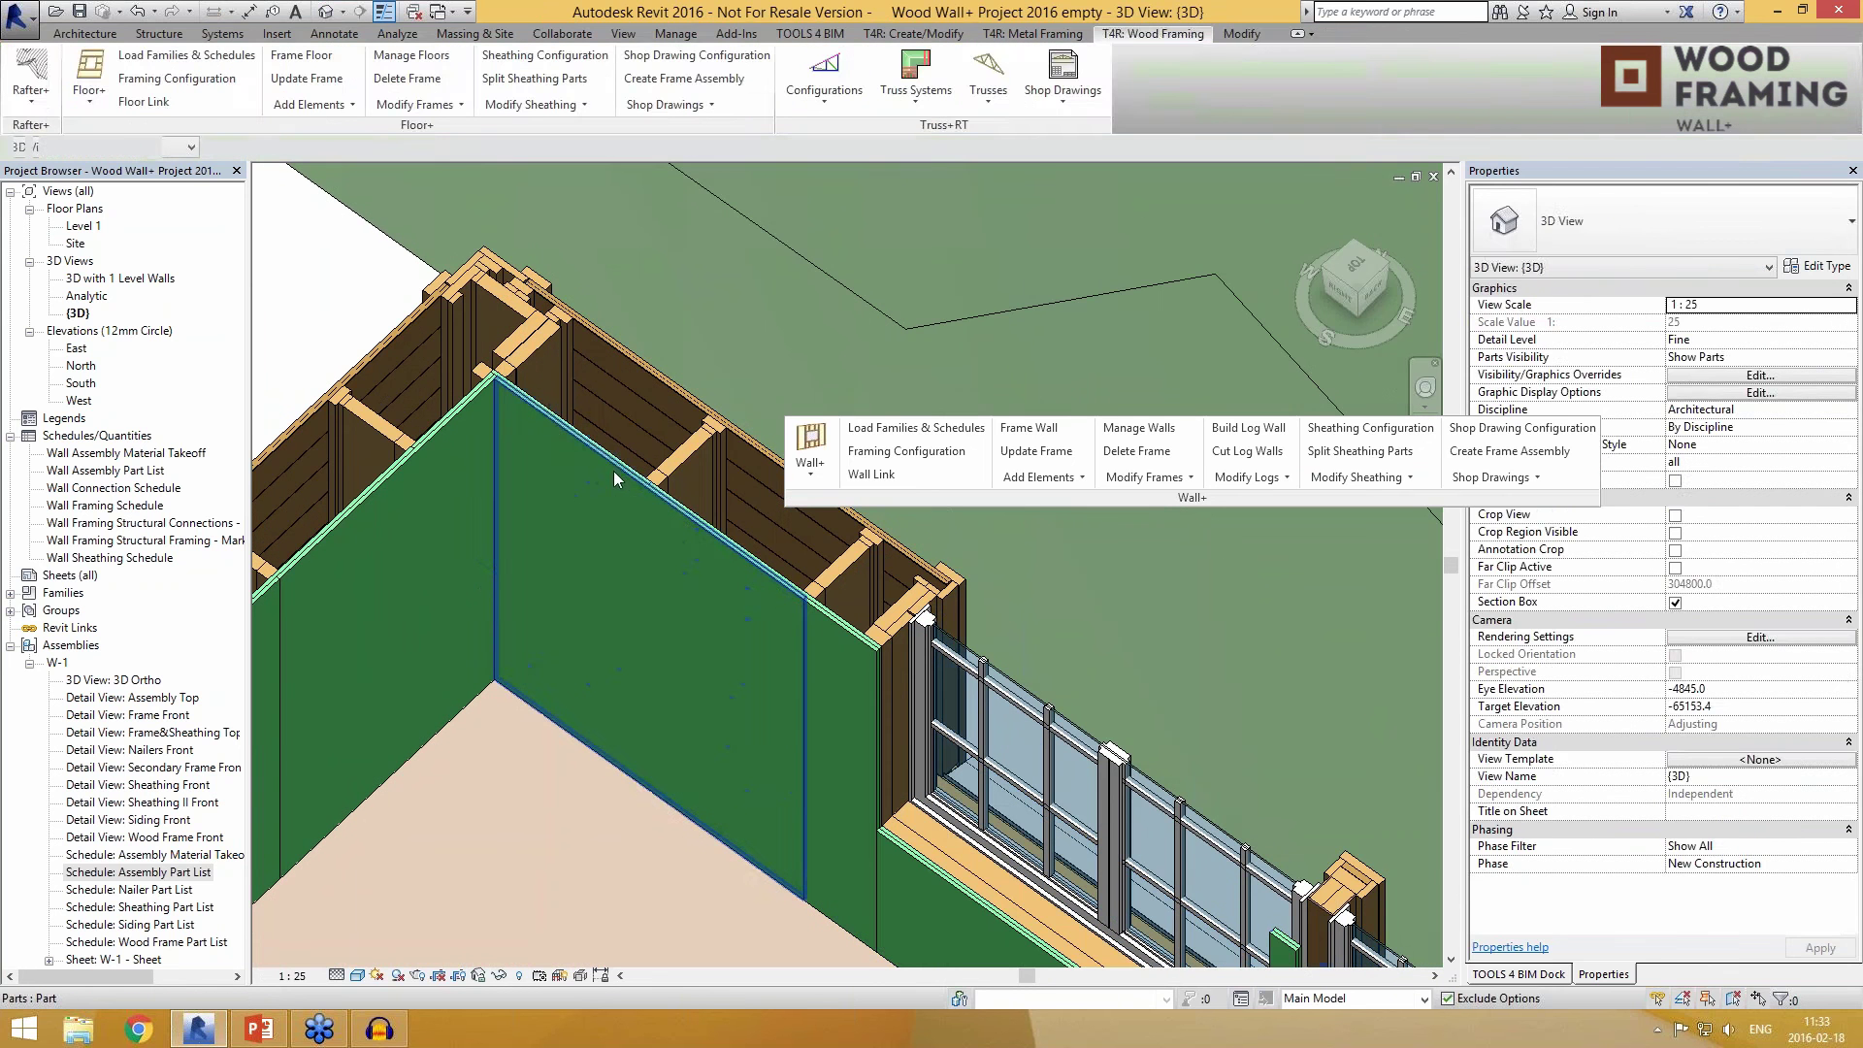
left_click(615, 466)
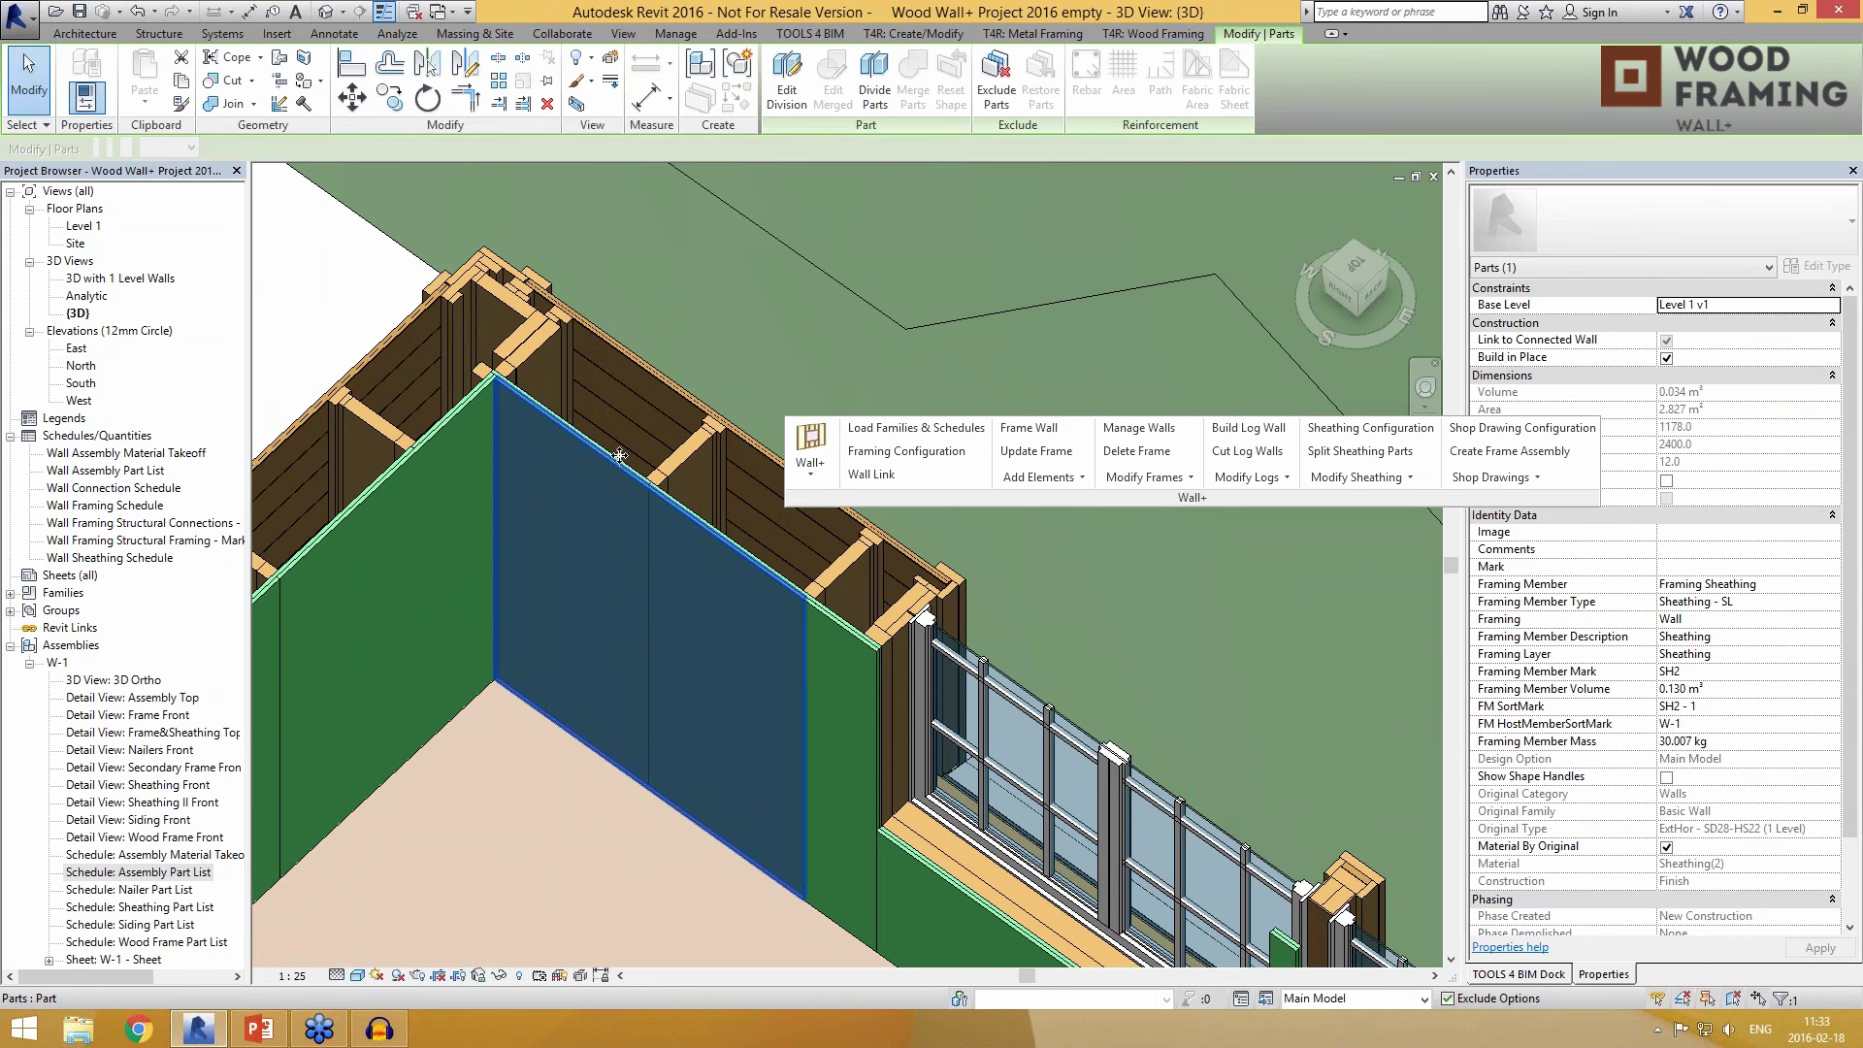
key("Escape")
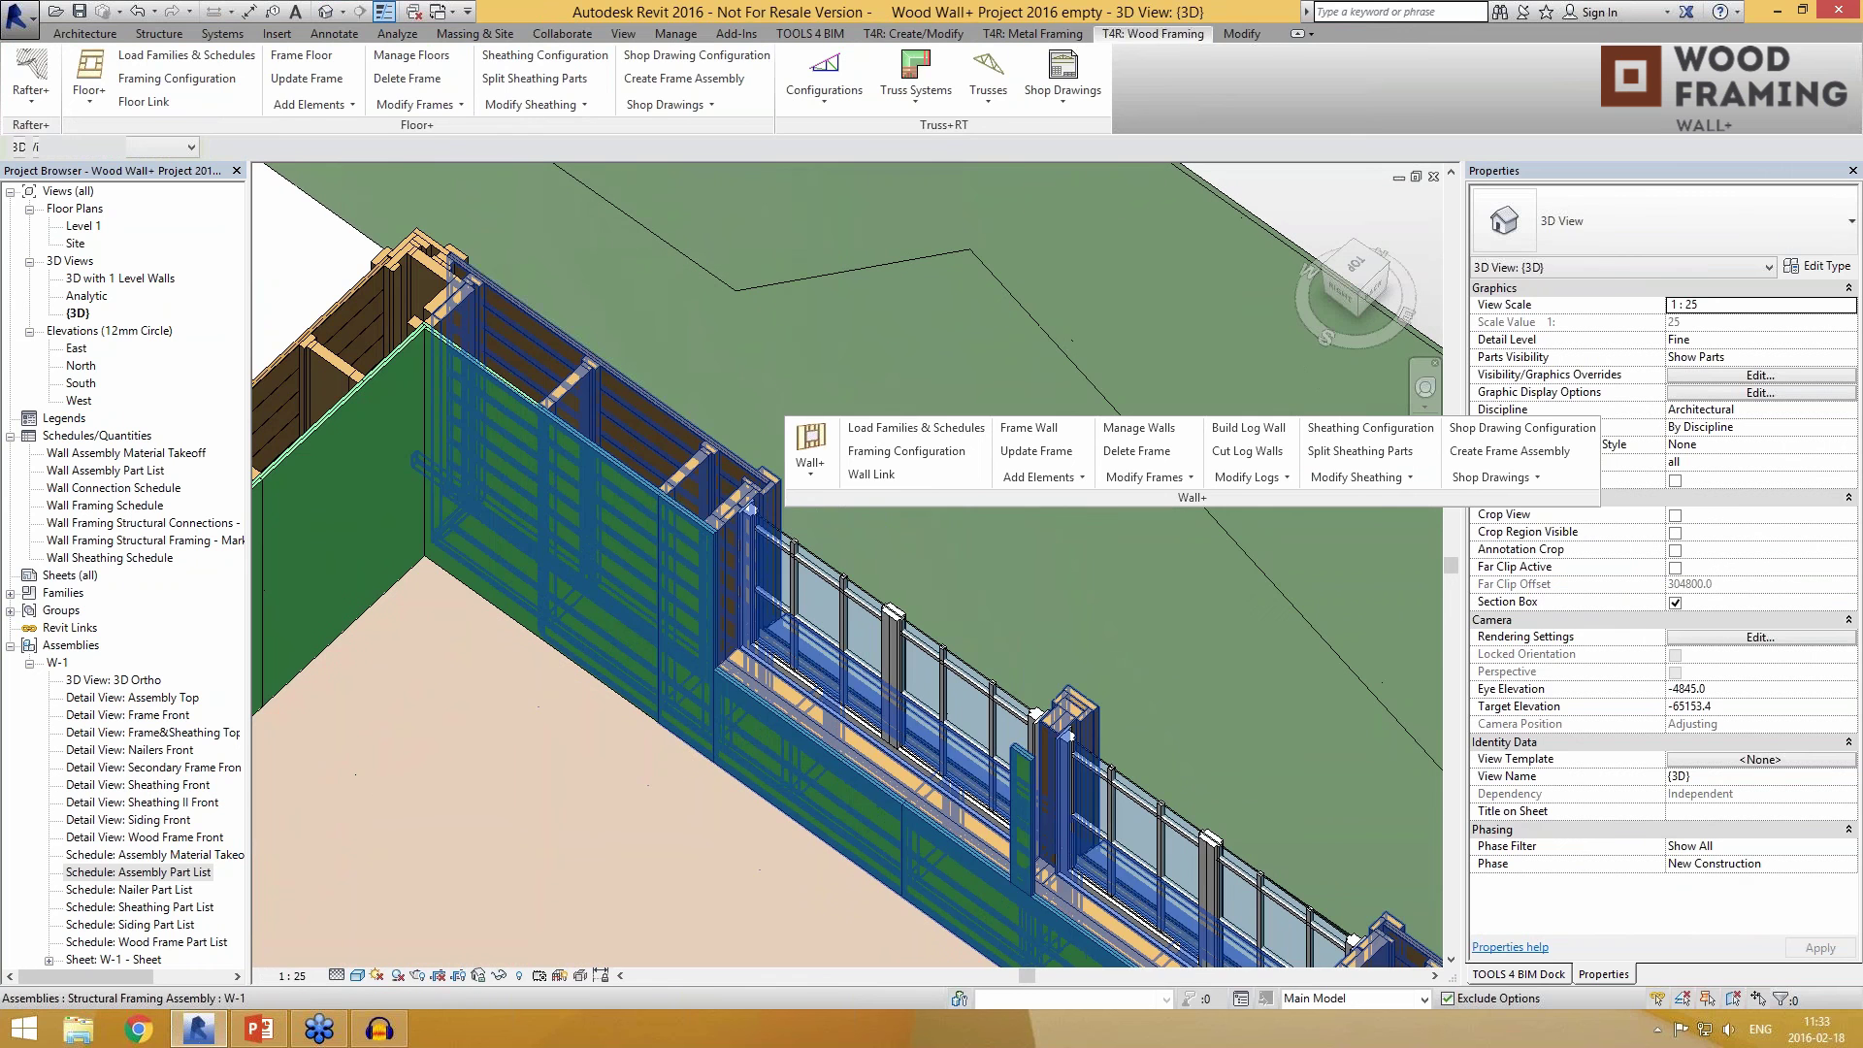
left_click(693, 469)
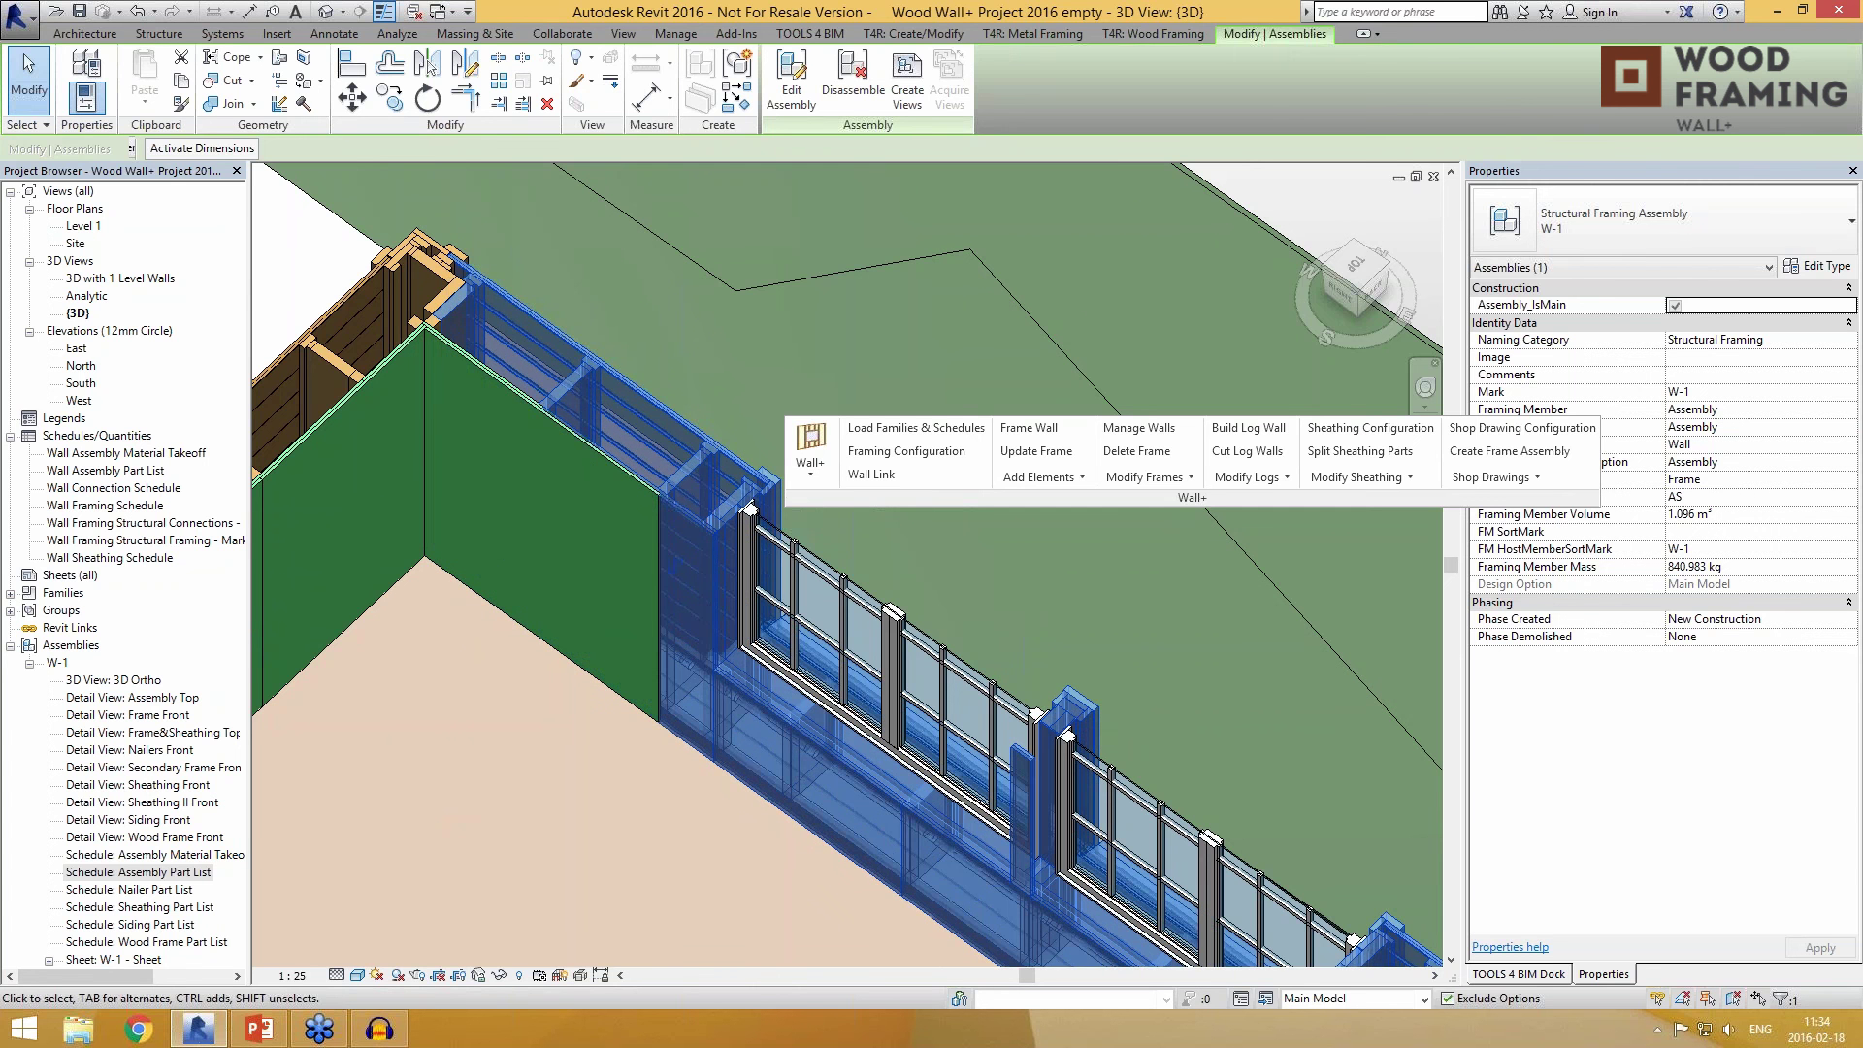
key("Escape")
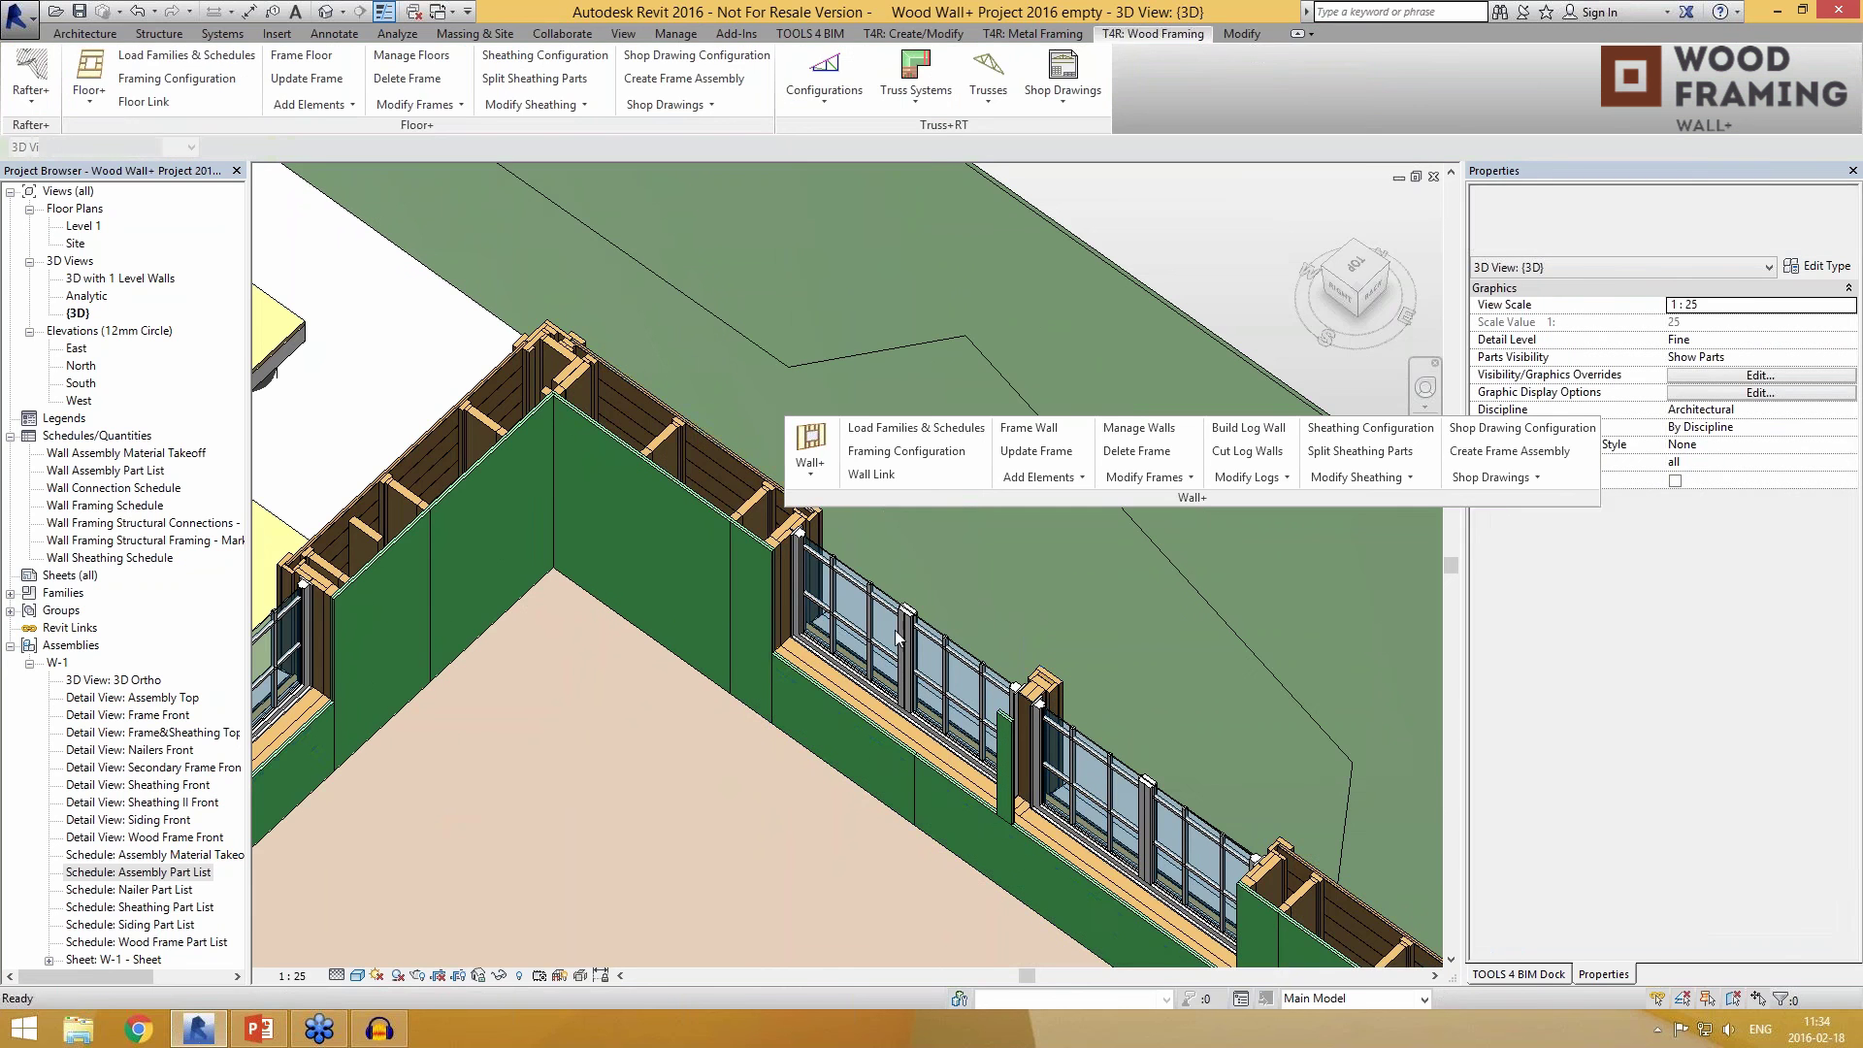
Step: Create a frame assembly with its shop drawings for the wall adjoining W-1 at the corner
middle_click_drag(299, 903, 396, 897)
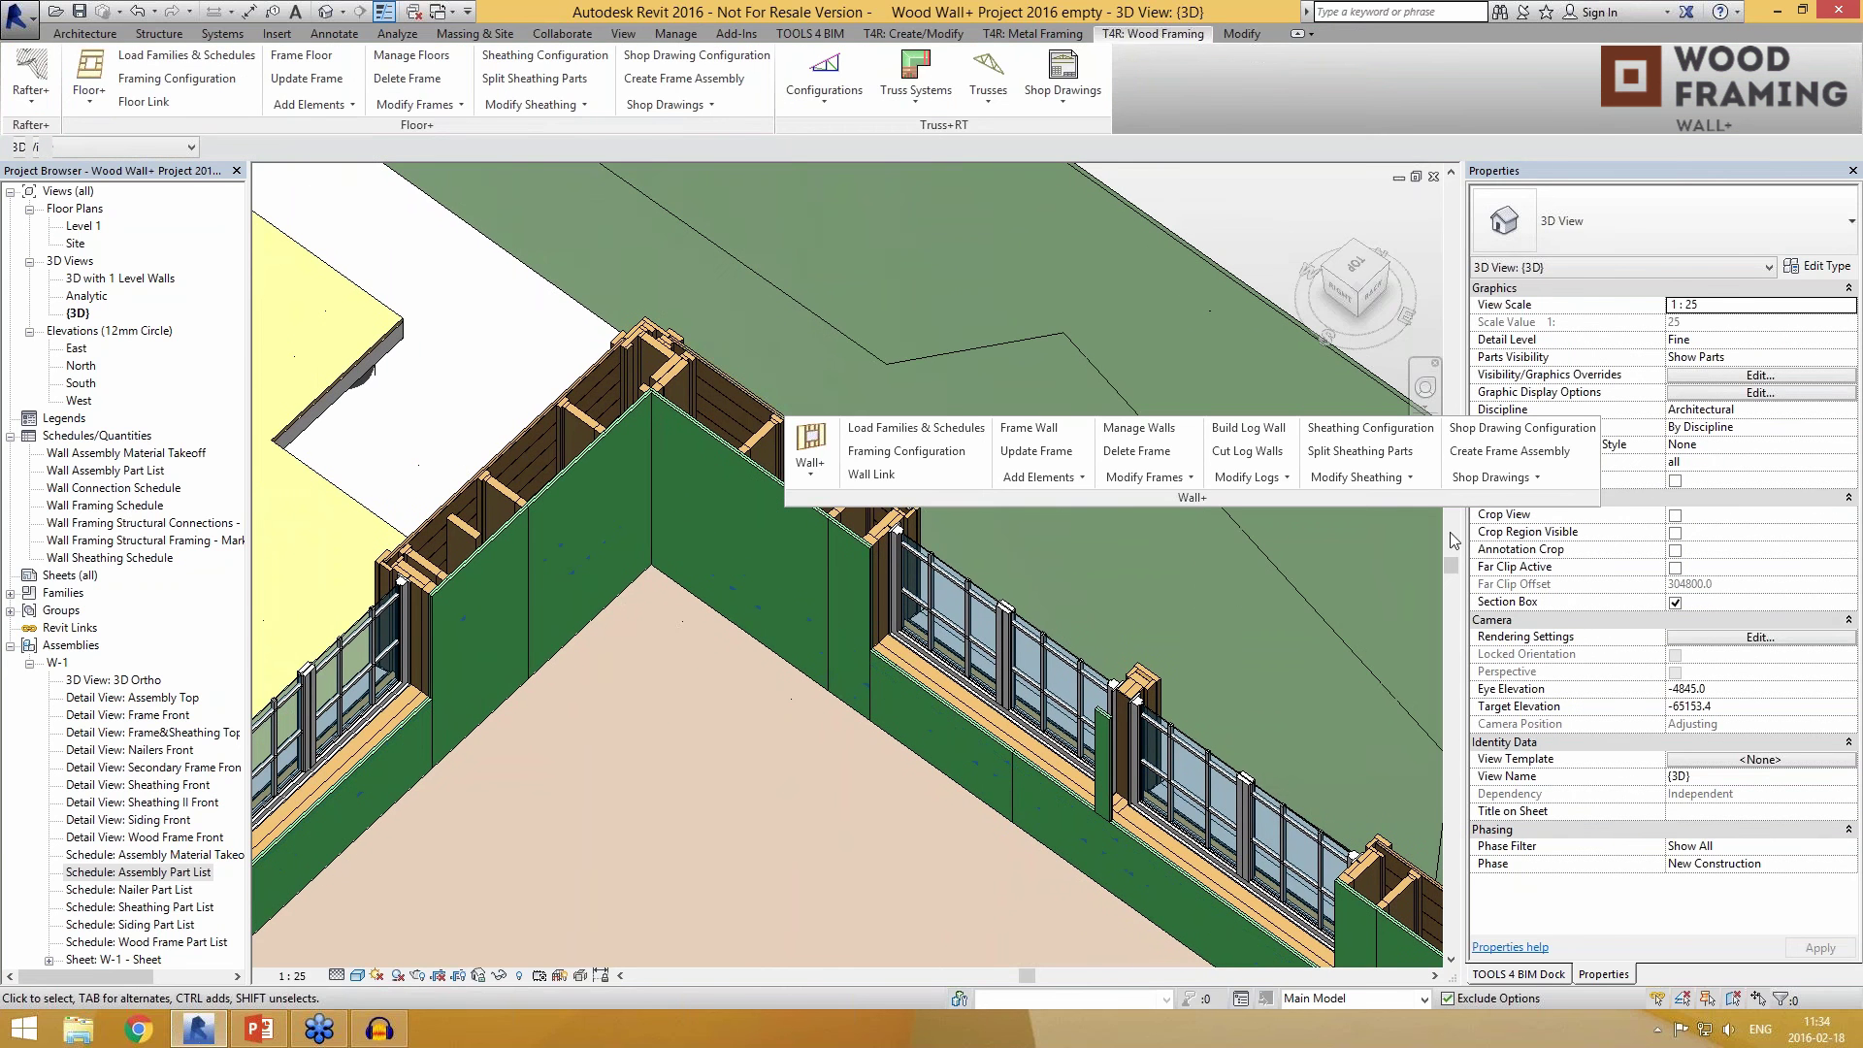
left_click(1499, 452)
left_click(507, 499)
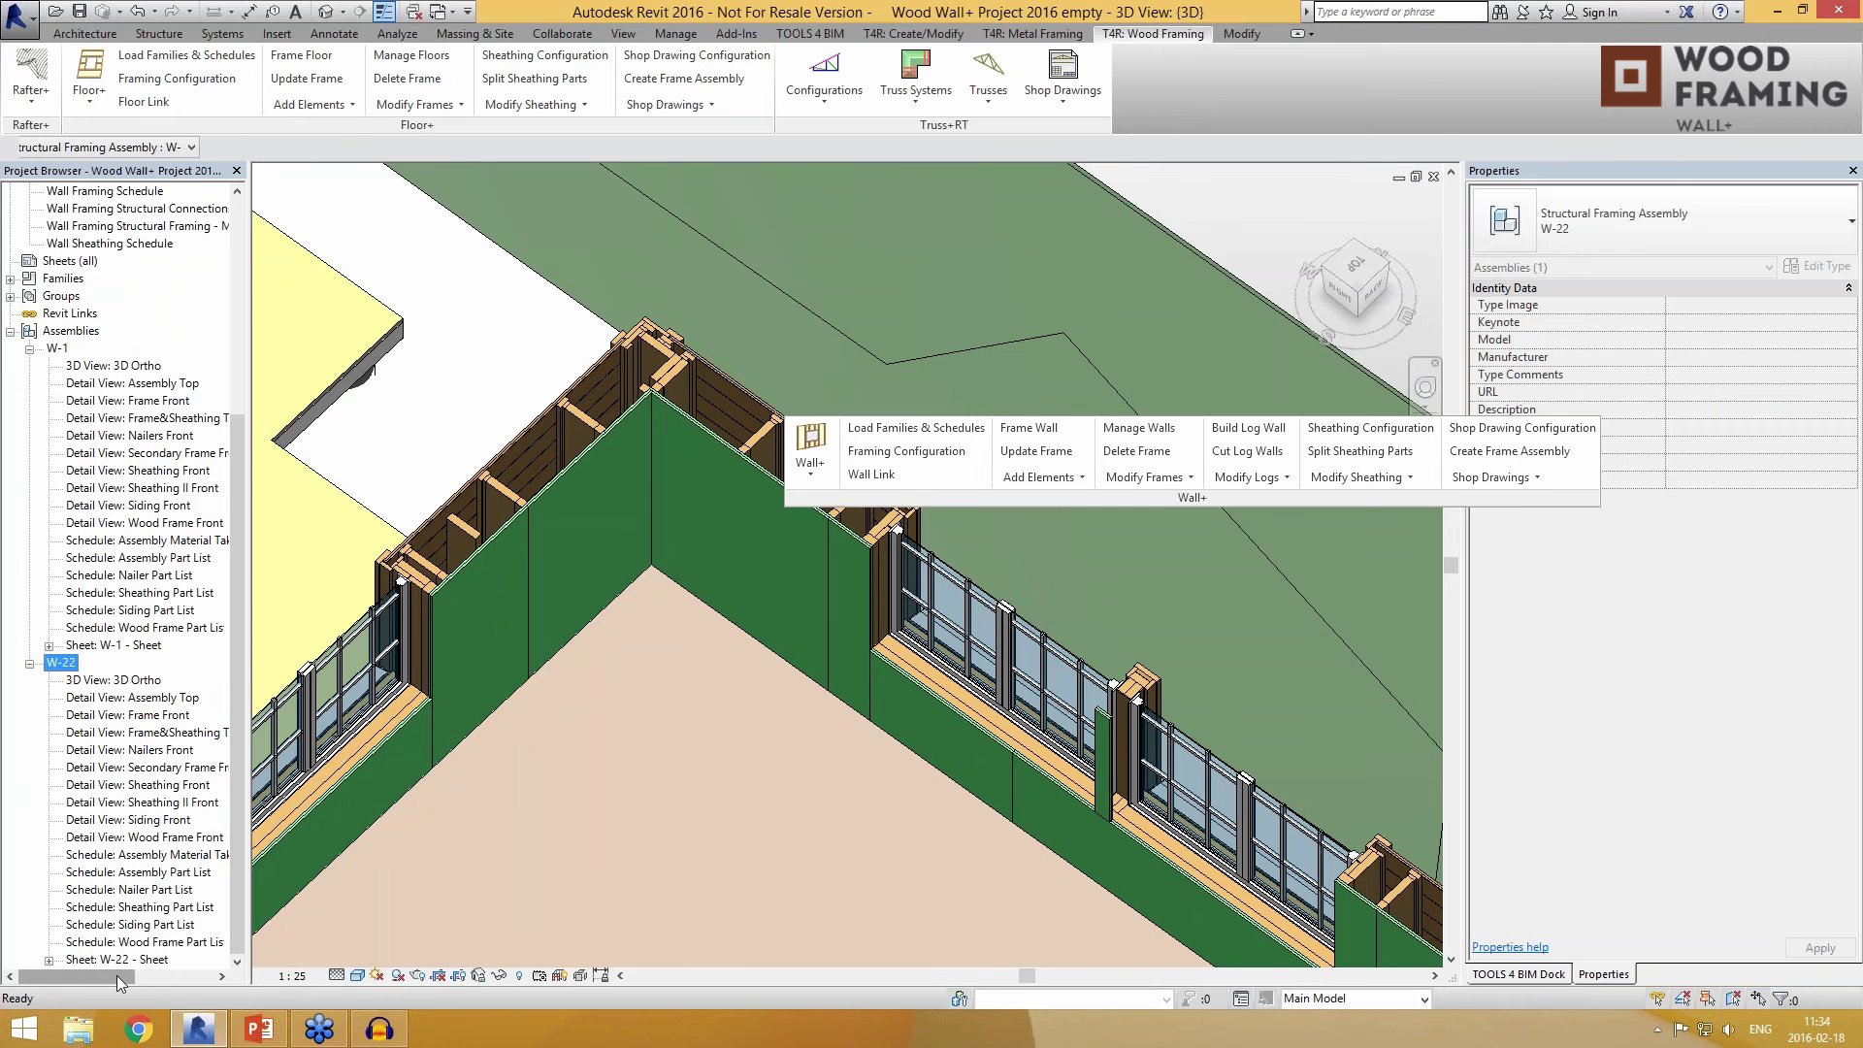
Step: Open sheet W-22, move the floating Wall+ tools aside, and review the Frame Front, Assembly Top and Nailers Front views
double_click(134, 961)
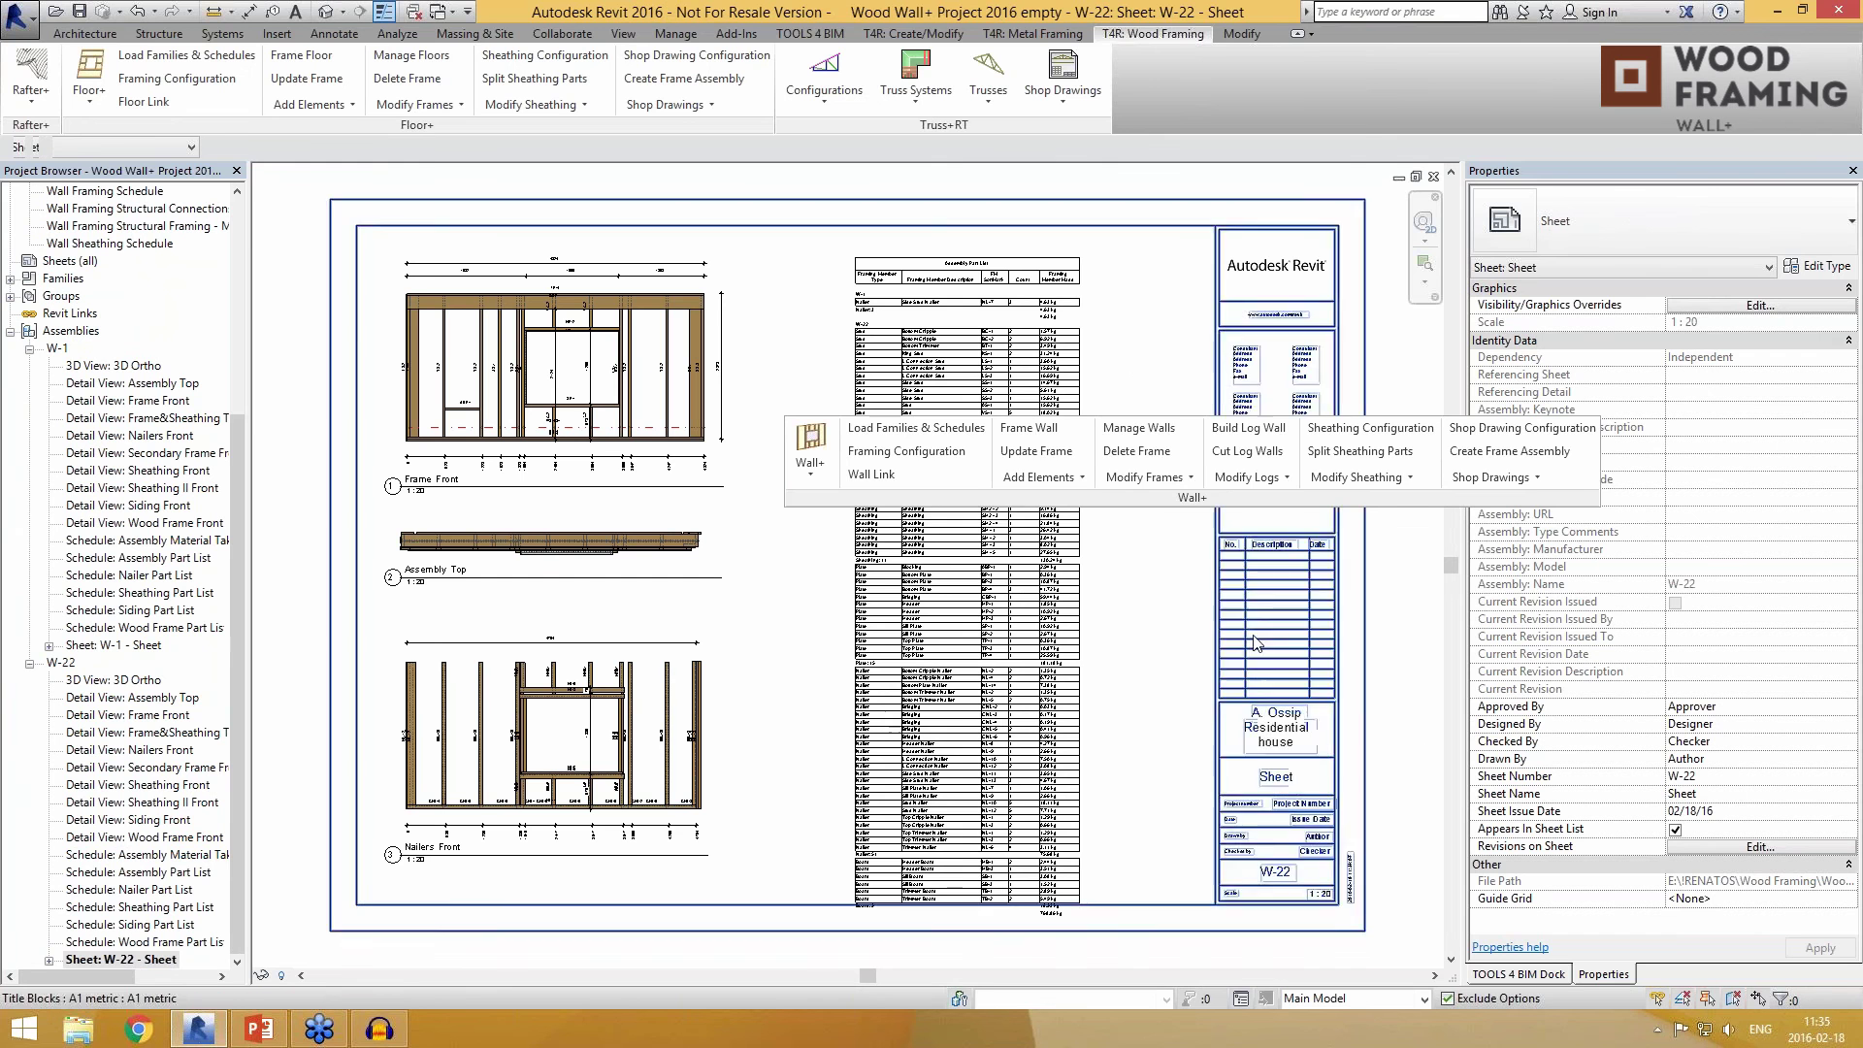
left_click_drag(1193, 505, 1441, 490)
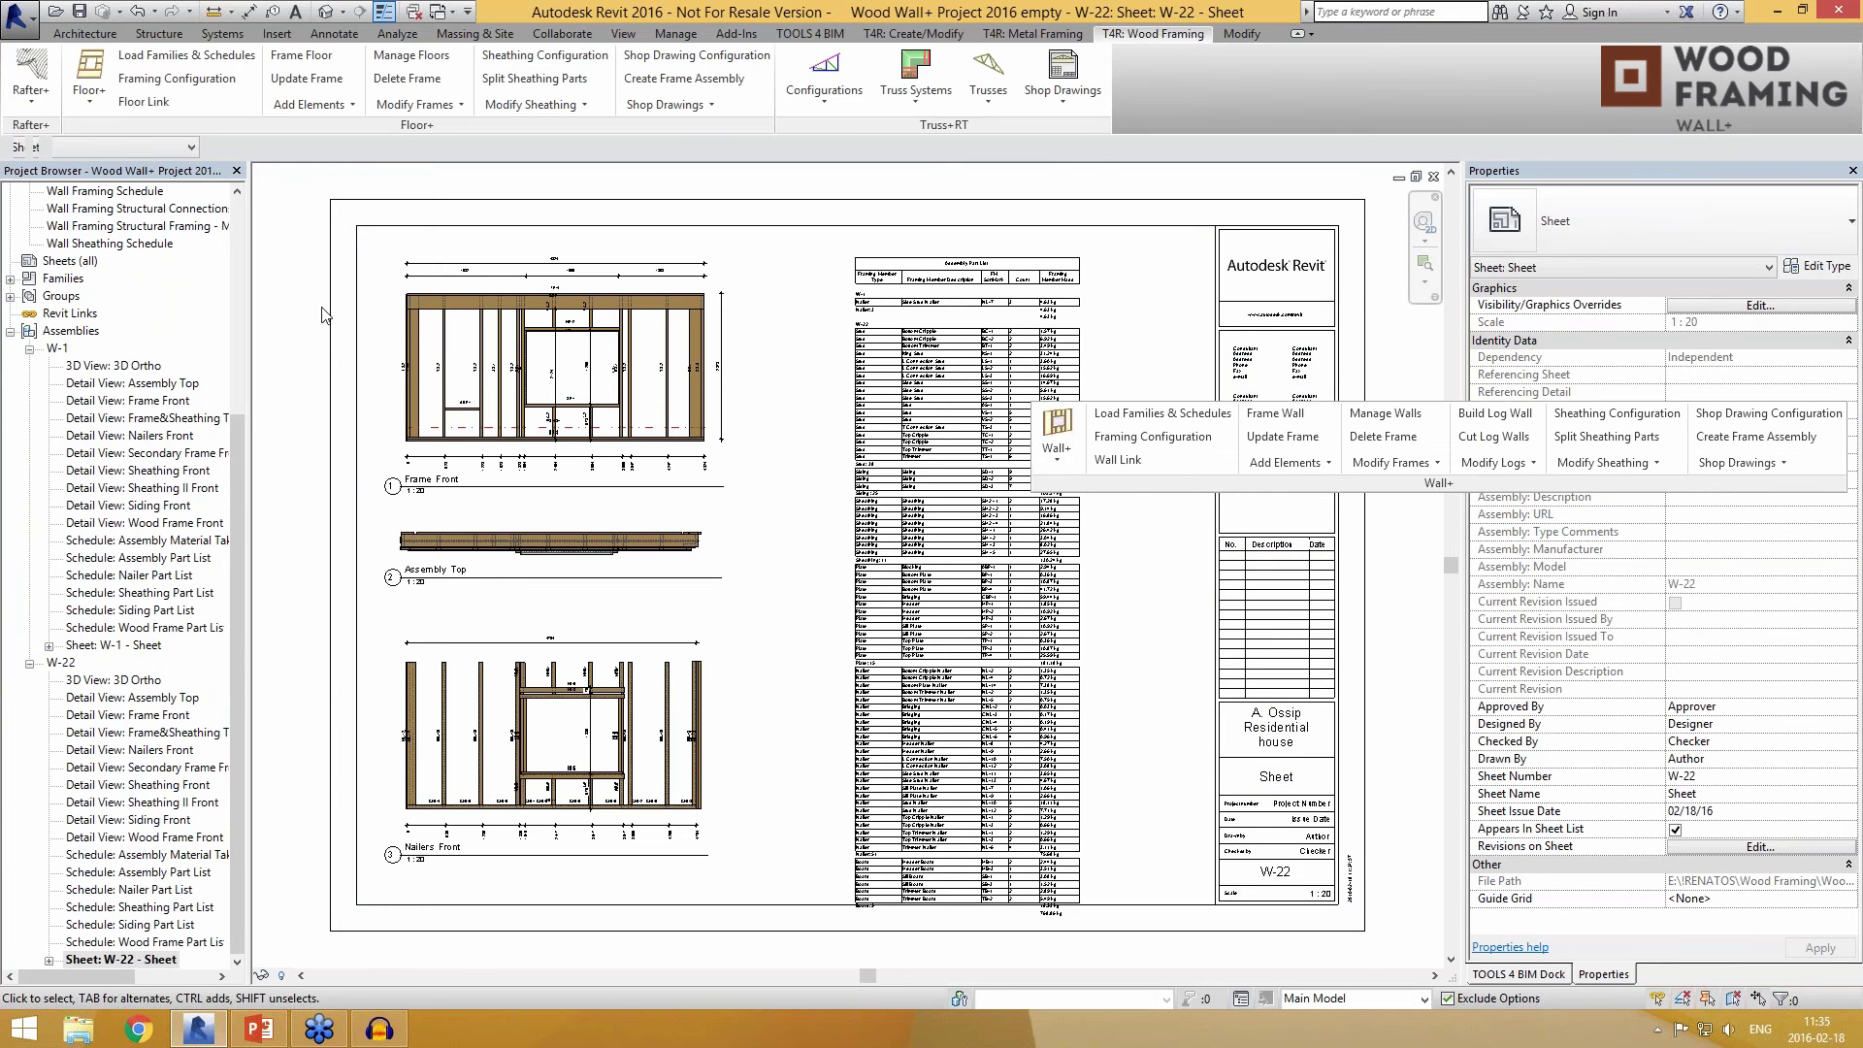
scroll(404, 315, "up", 2)
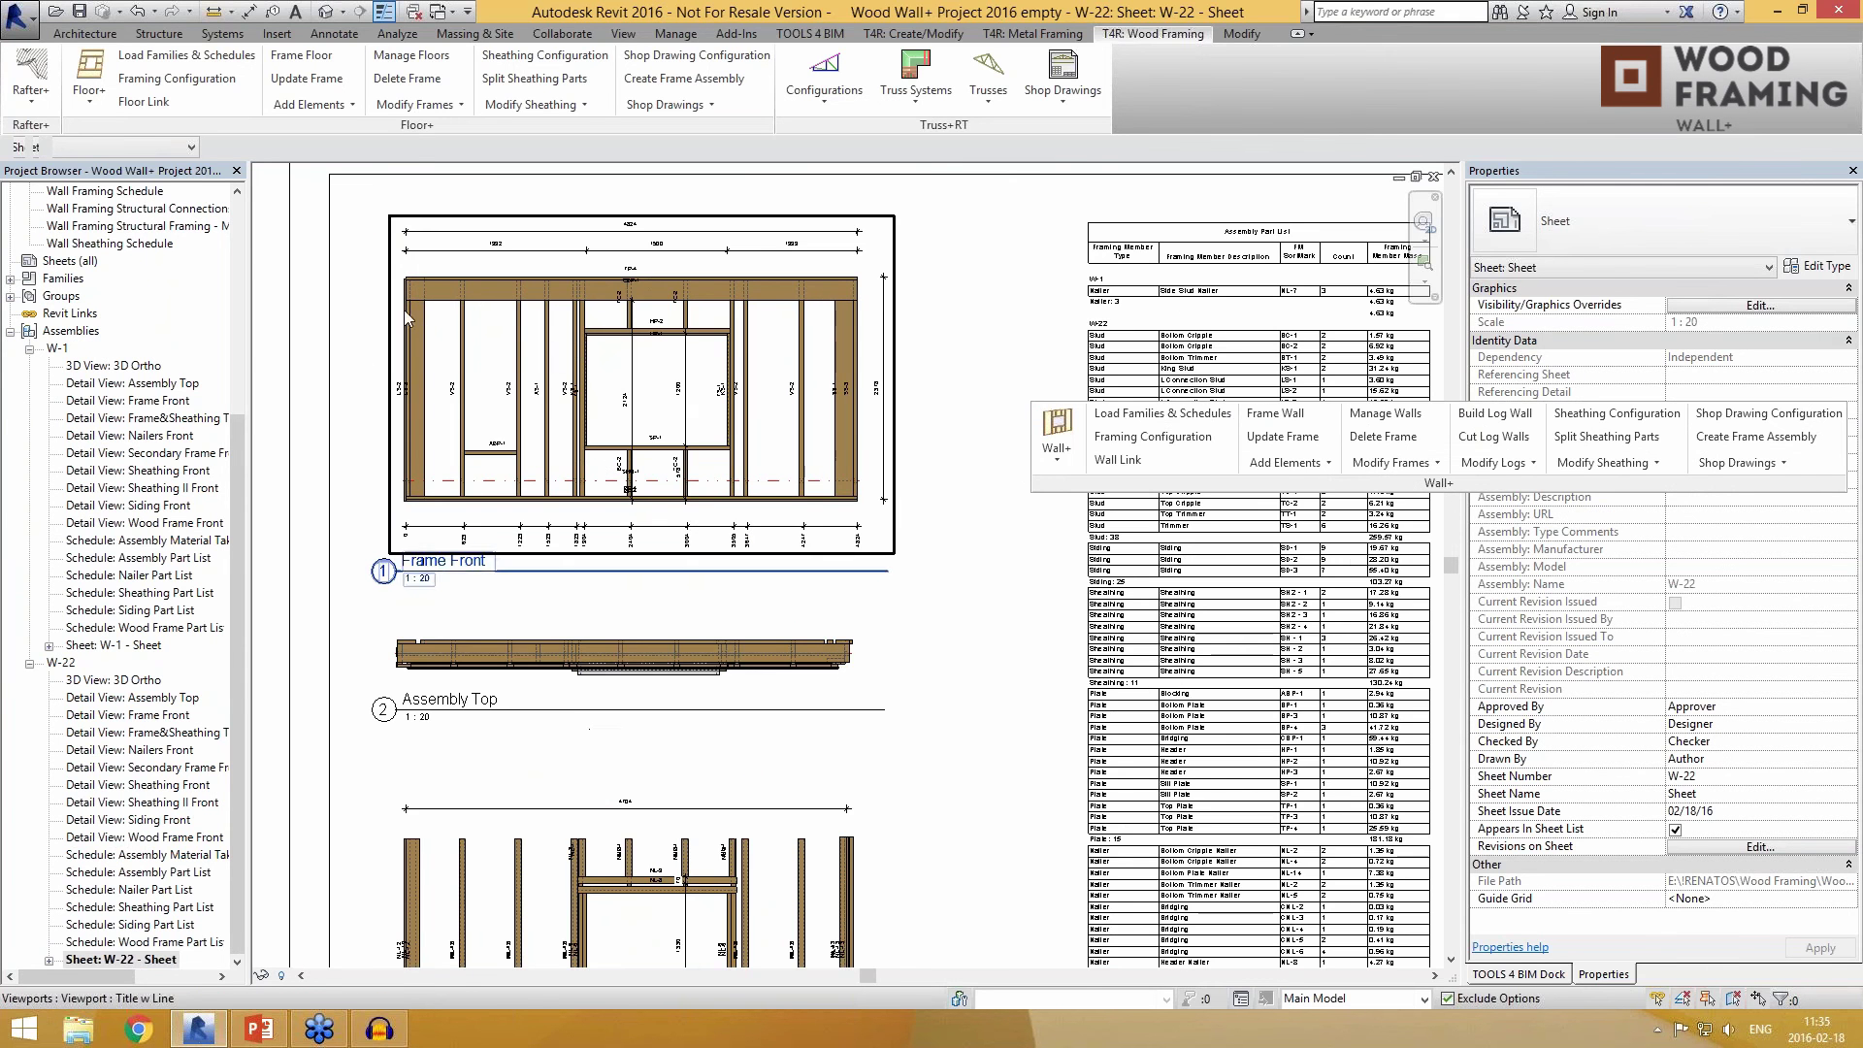
scroll(351, 240, "down", 2)
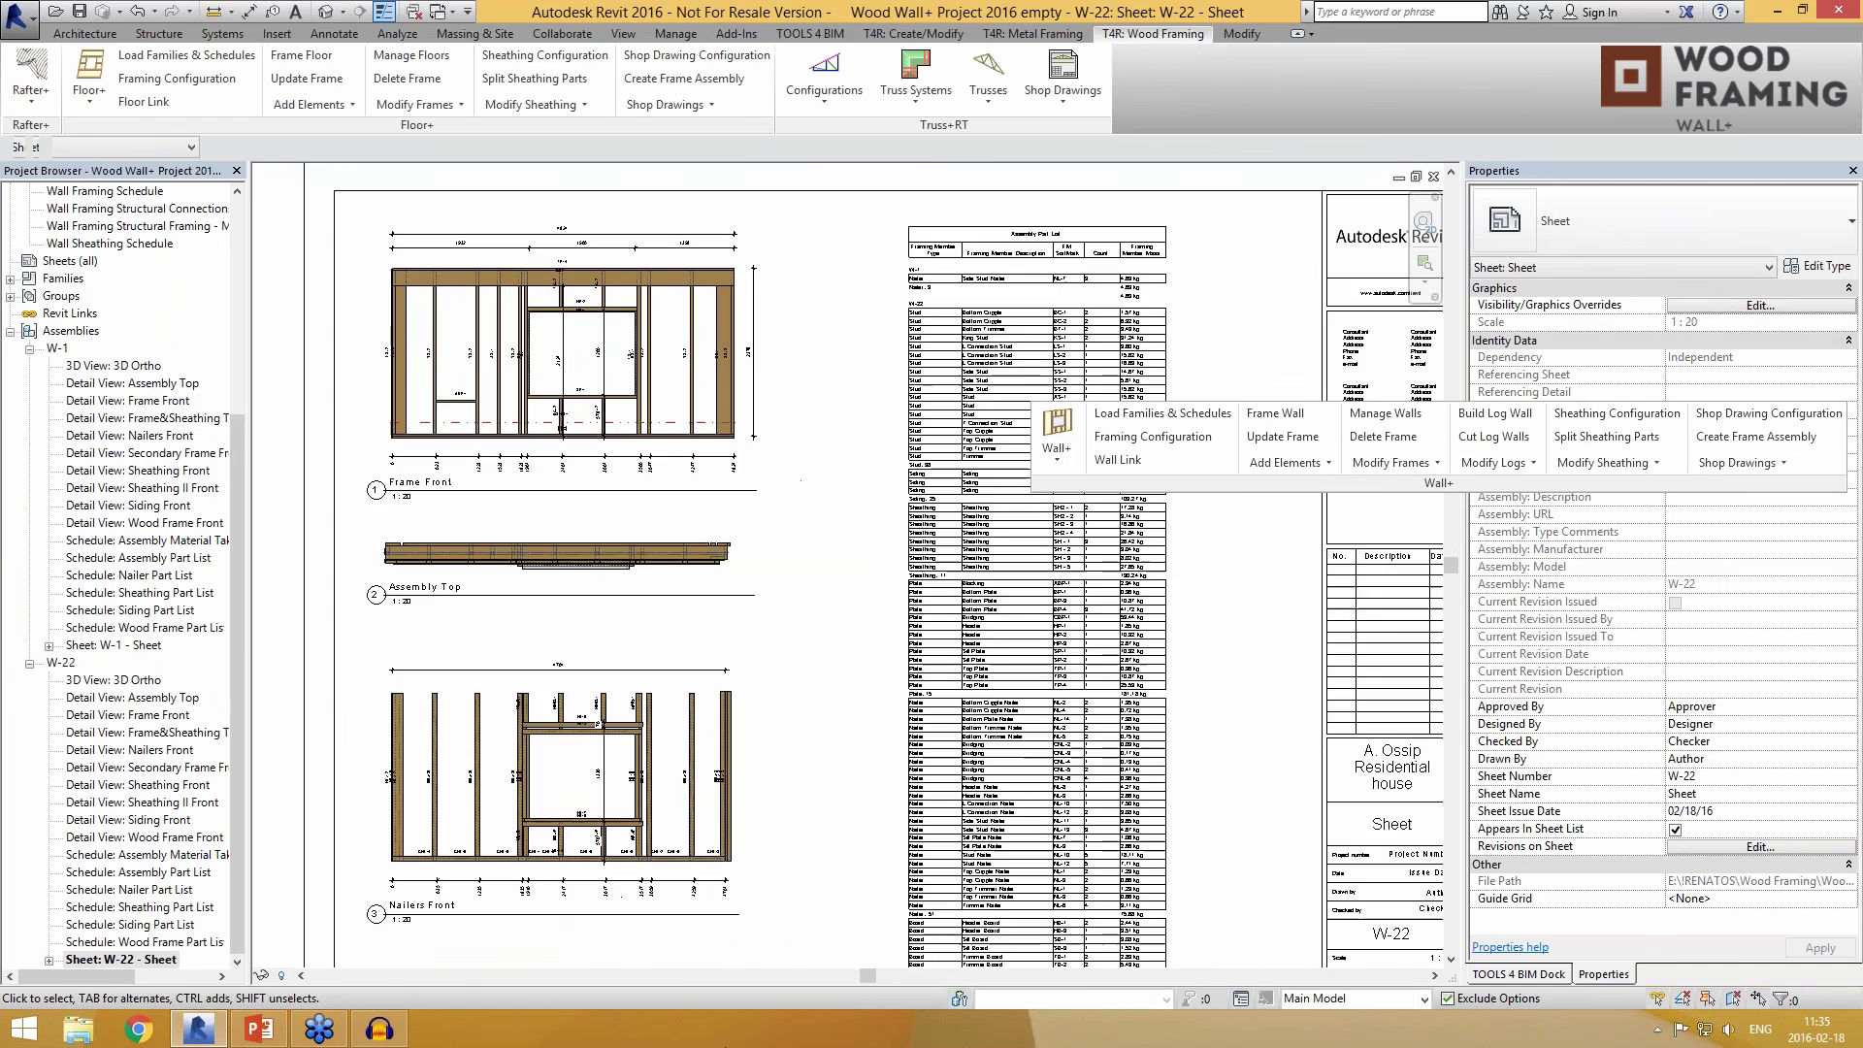
scroll(636, 956, "up", 2)
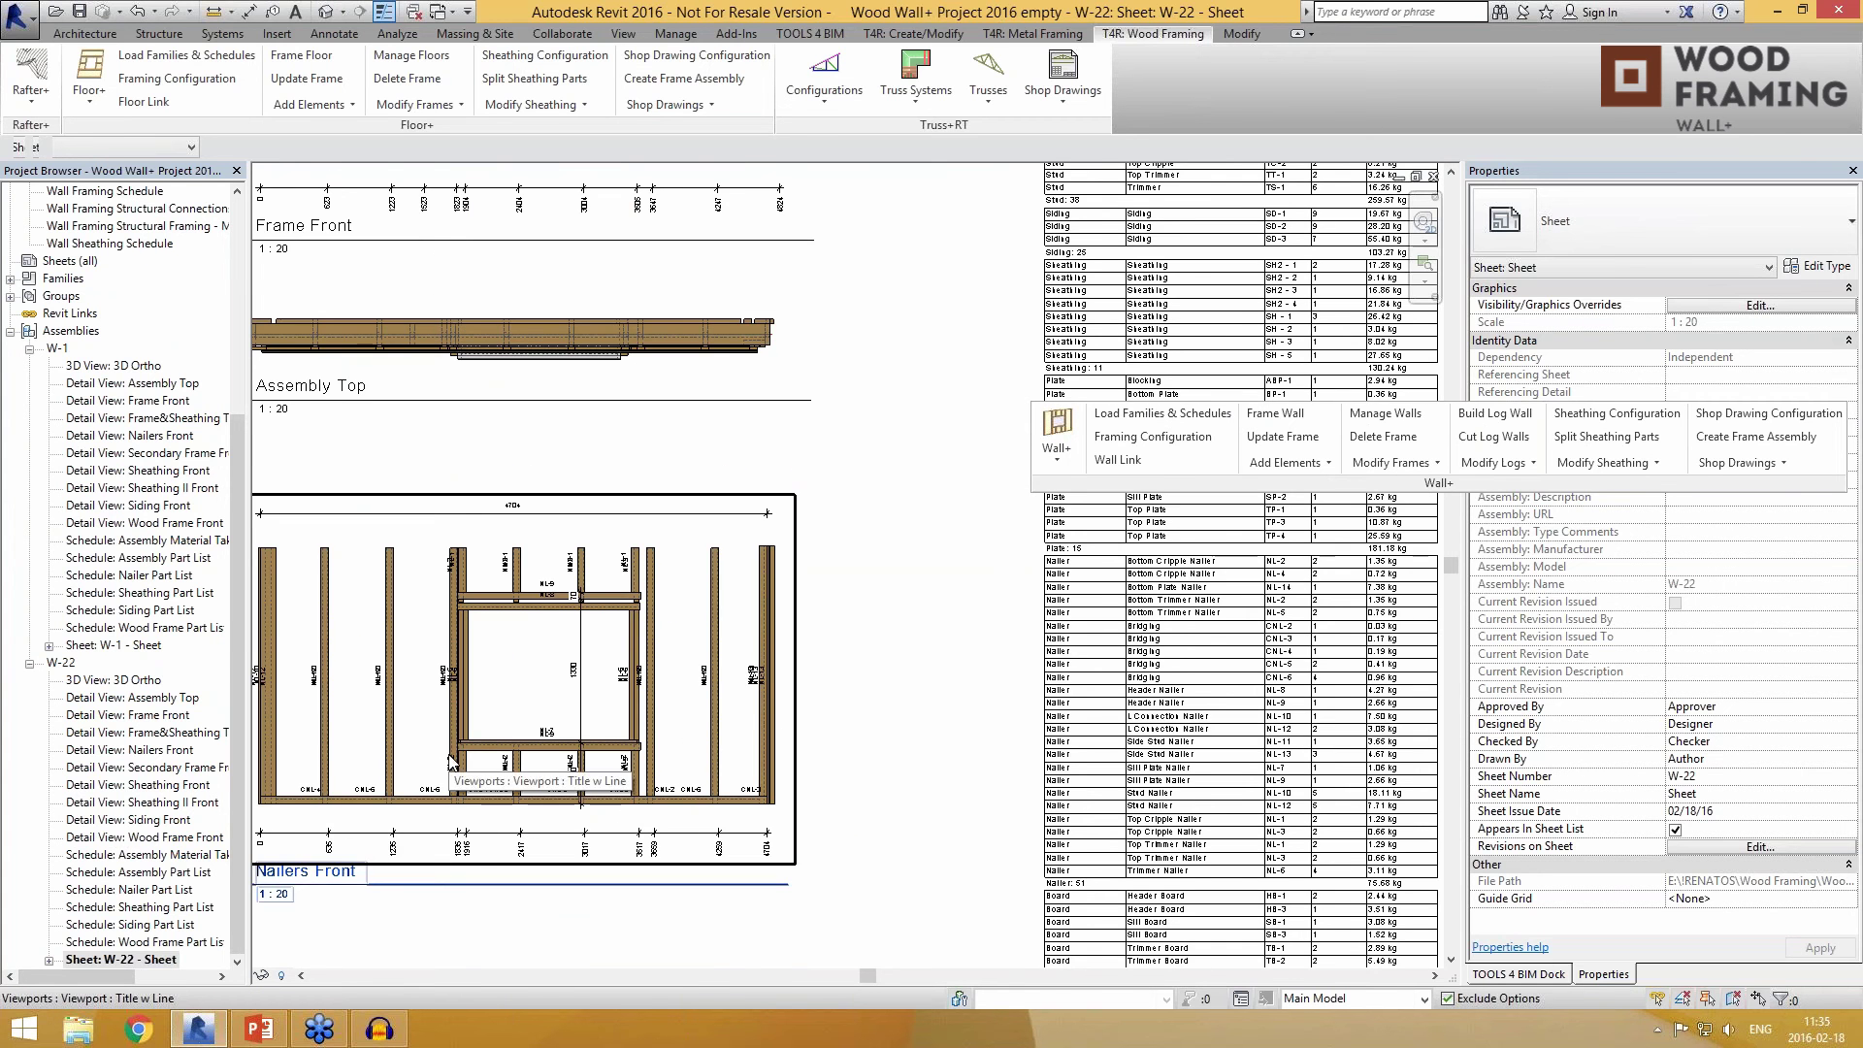
scroll(469, 741, "down", 3)
Step: Review the rows of the Assembly Part List schedule on sheet W-22
scroll(1000, 769, "up", 3)
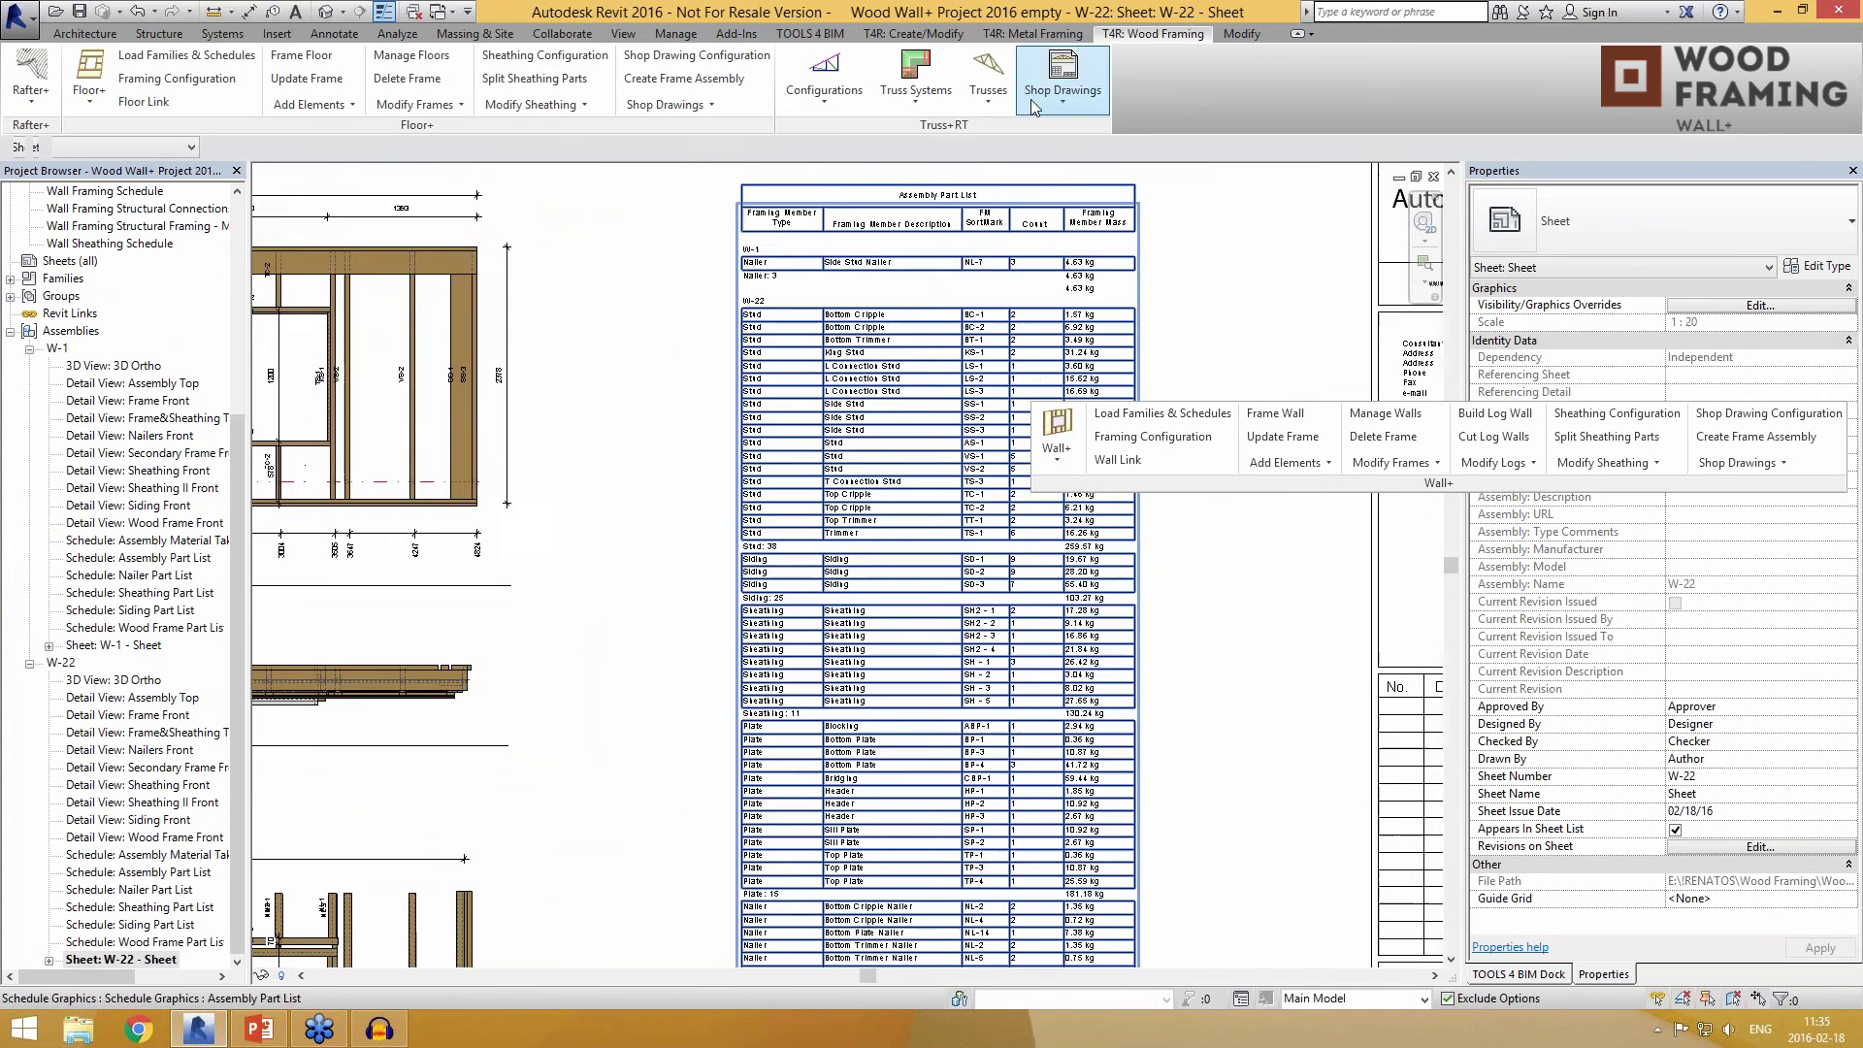
scroll(1034, 106, "up", 1)
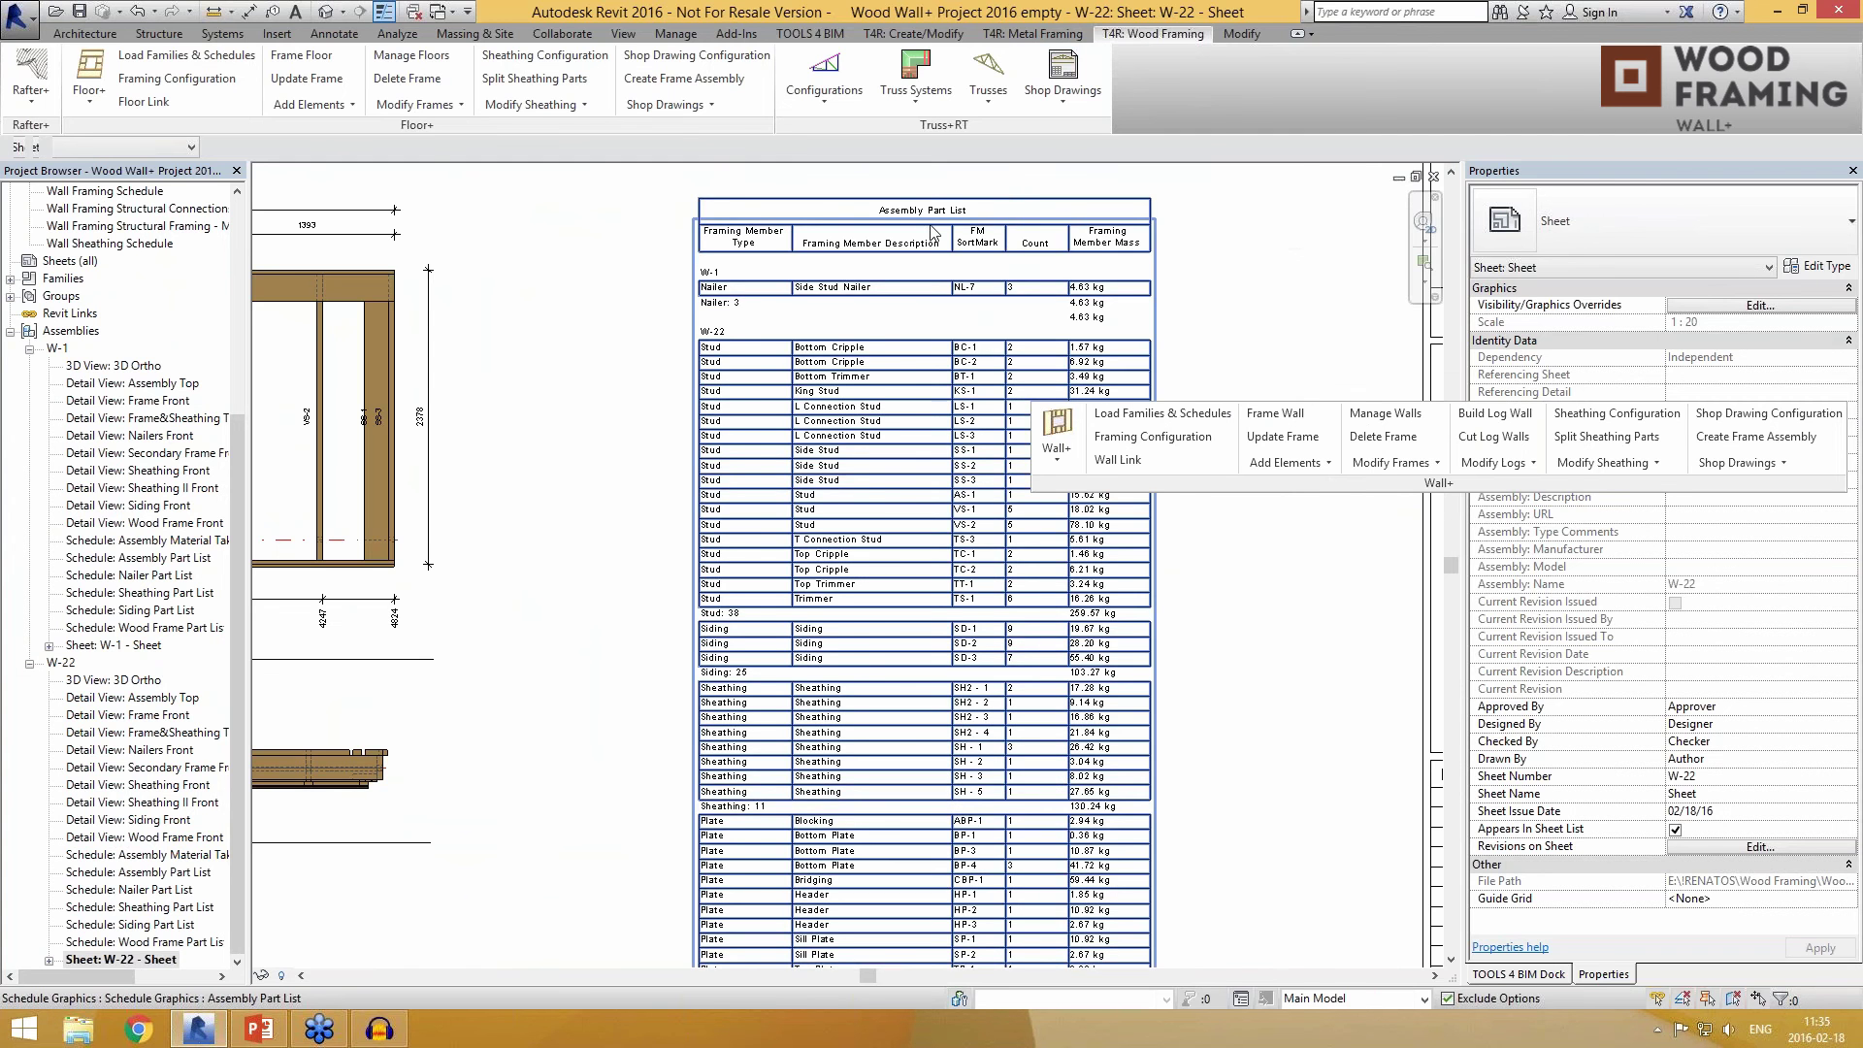
scroll(931, 231, "down", 2)
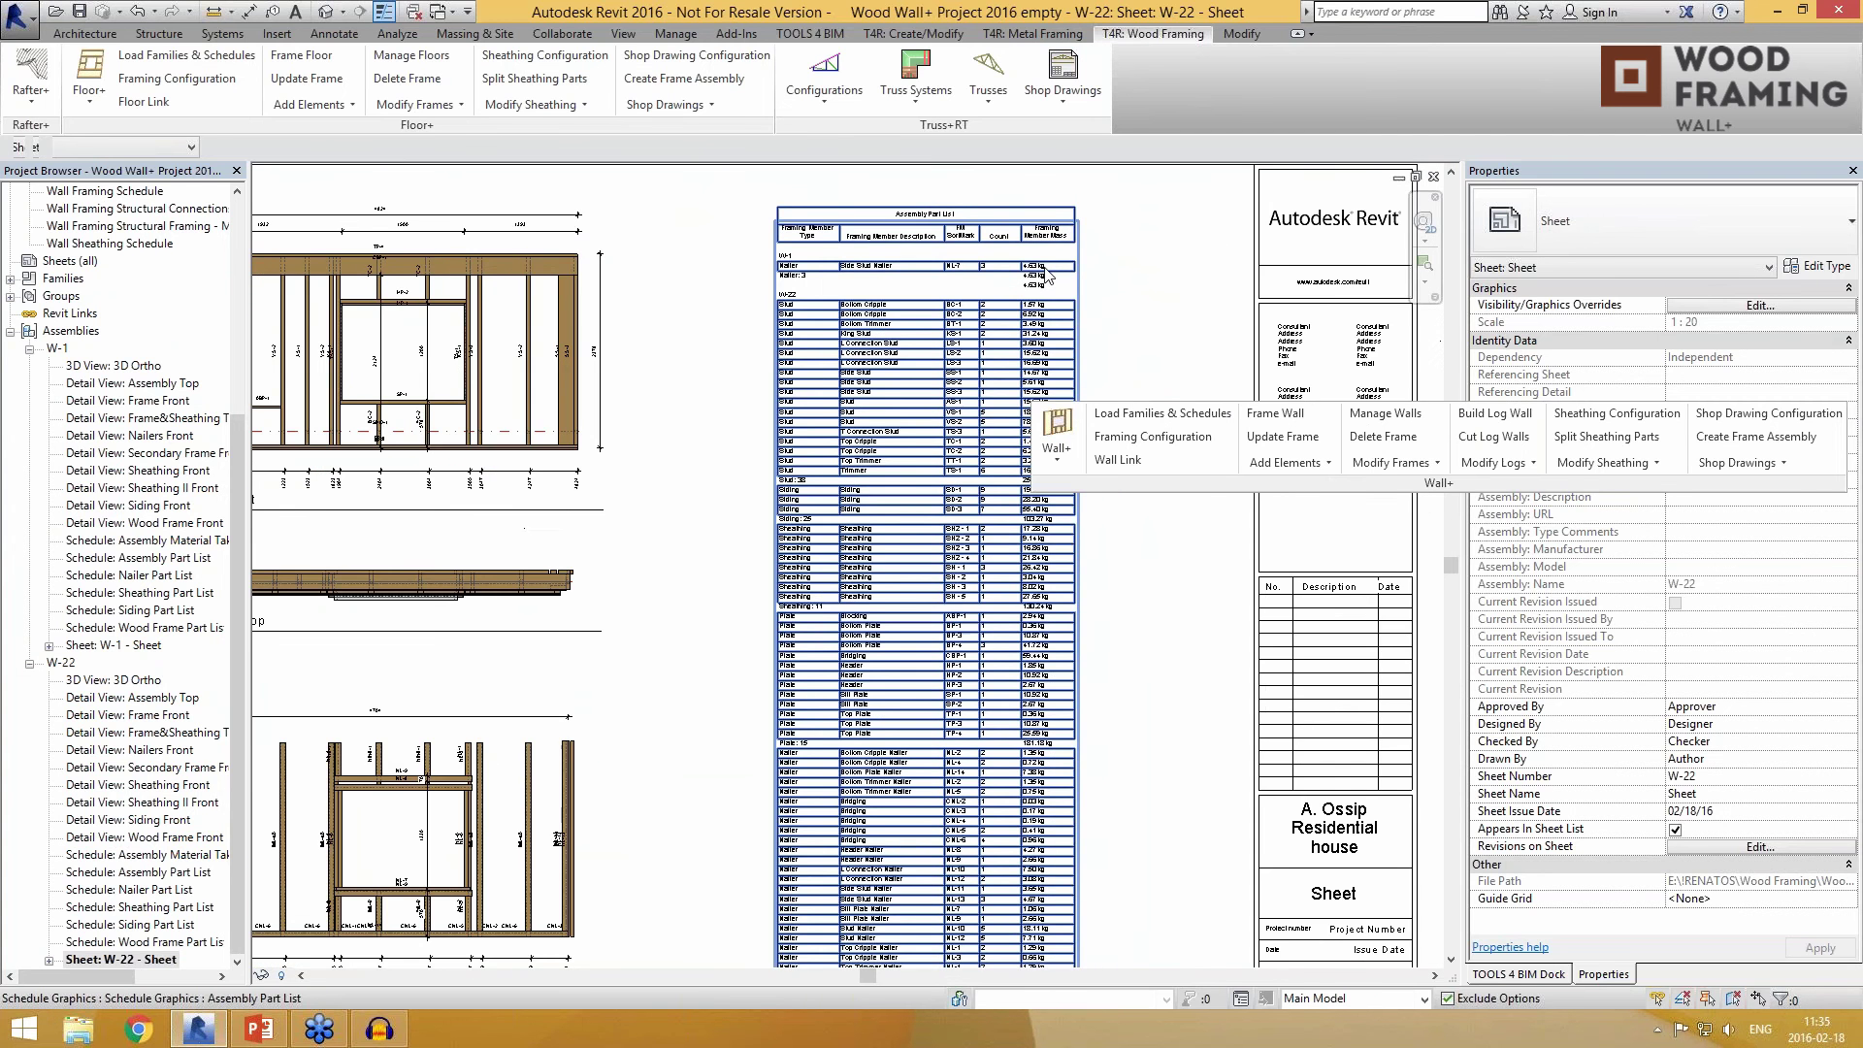
scroll(1046, 272, "down", 1)
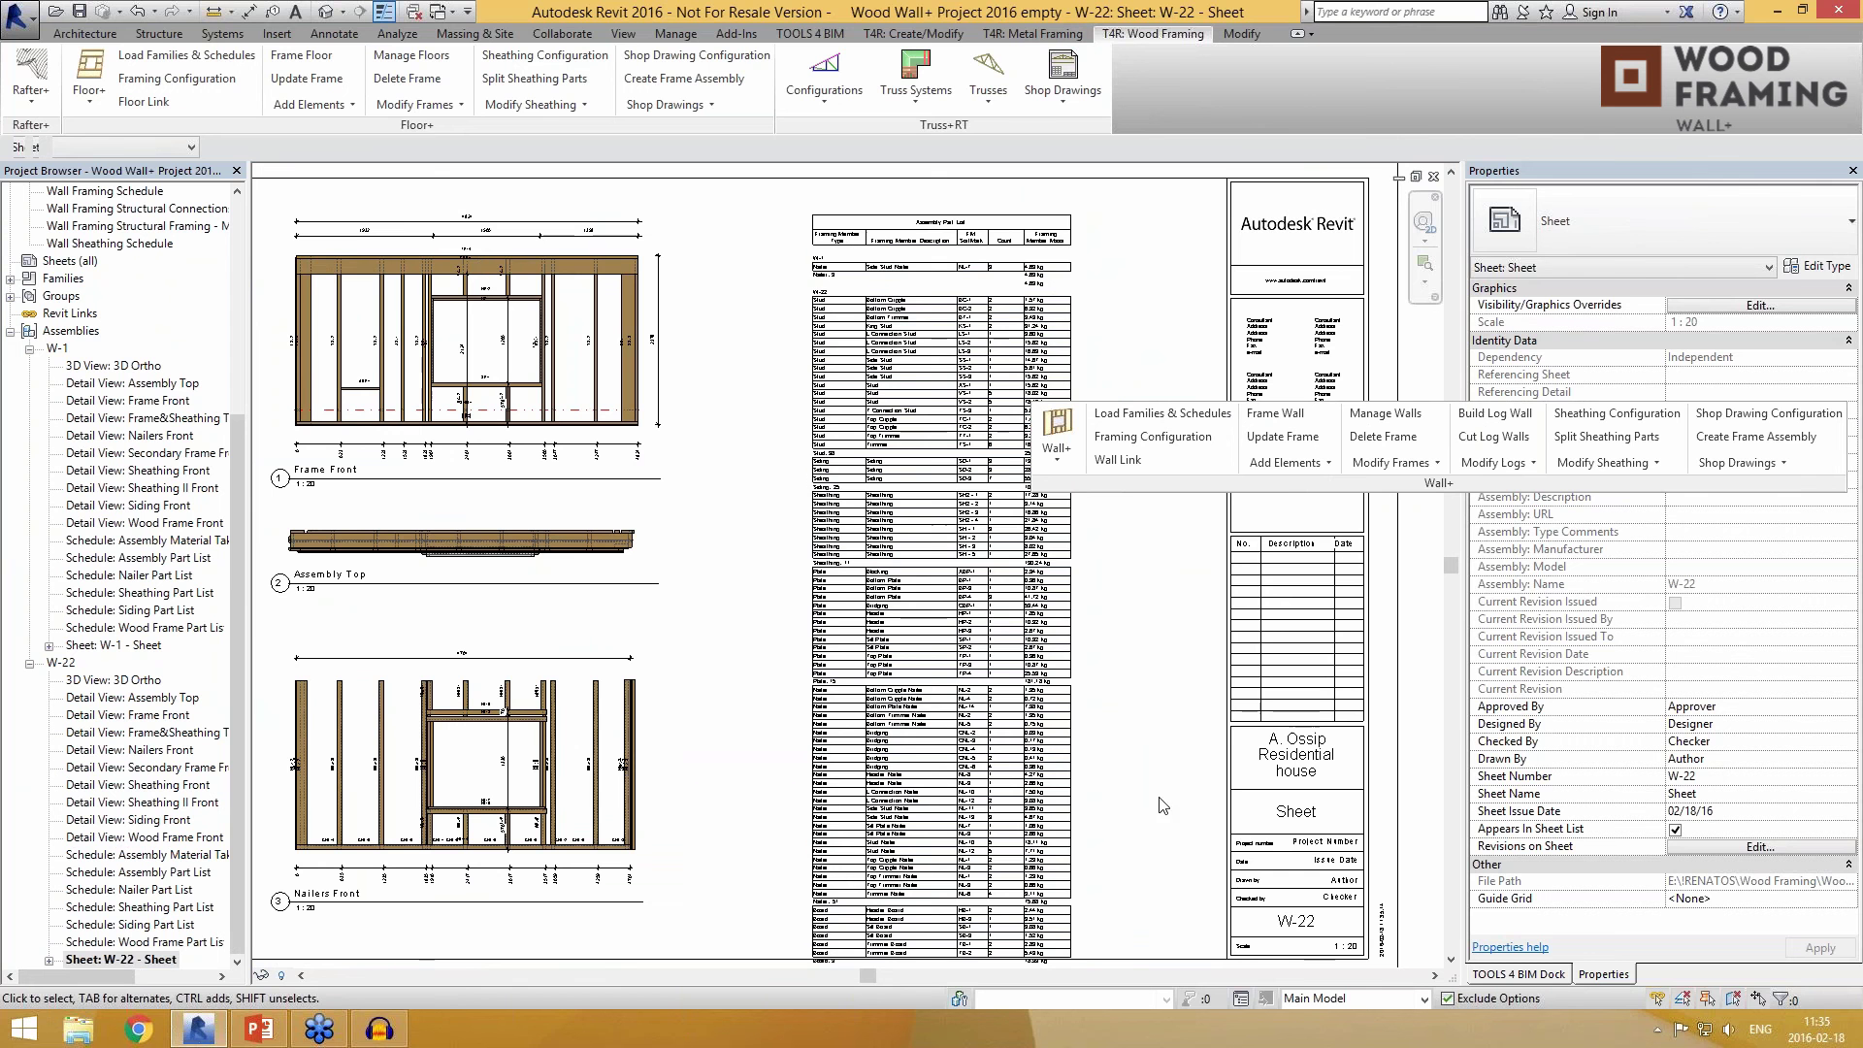
Step: Return to the house's default 3D view and switch to the NO 2016 project's 3D view
left_click(327, 11)
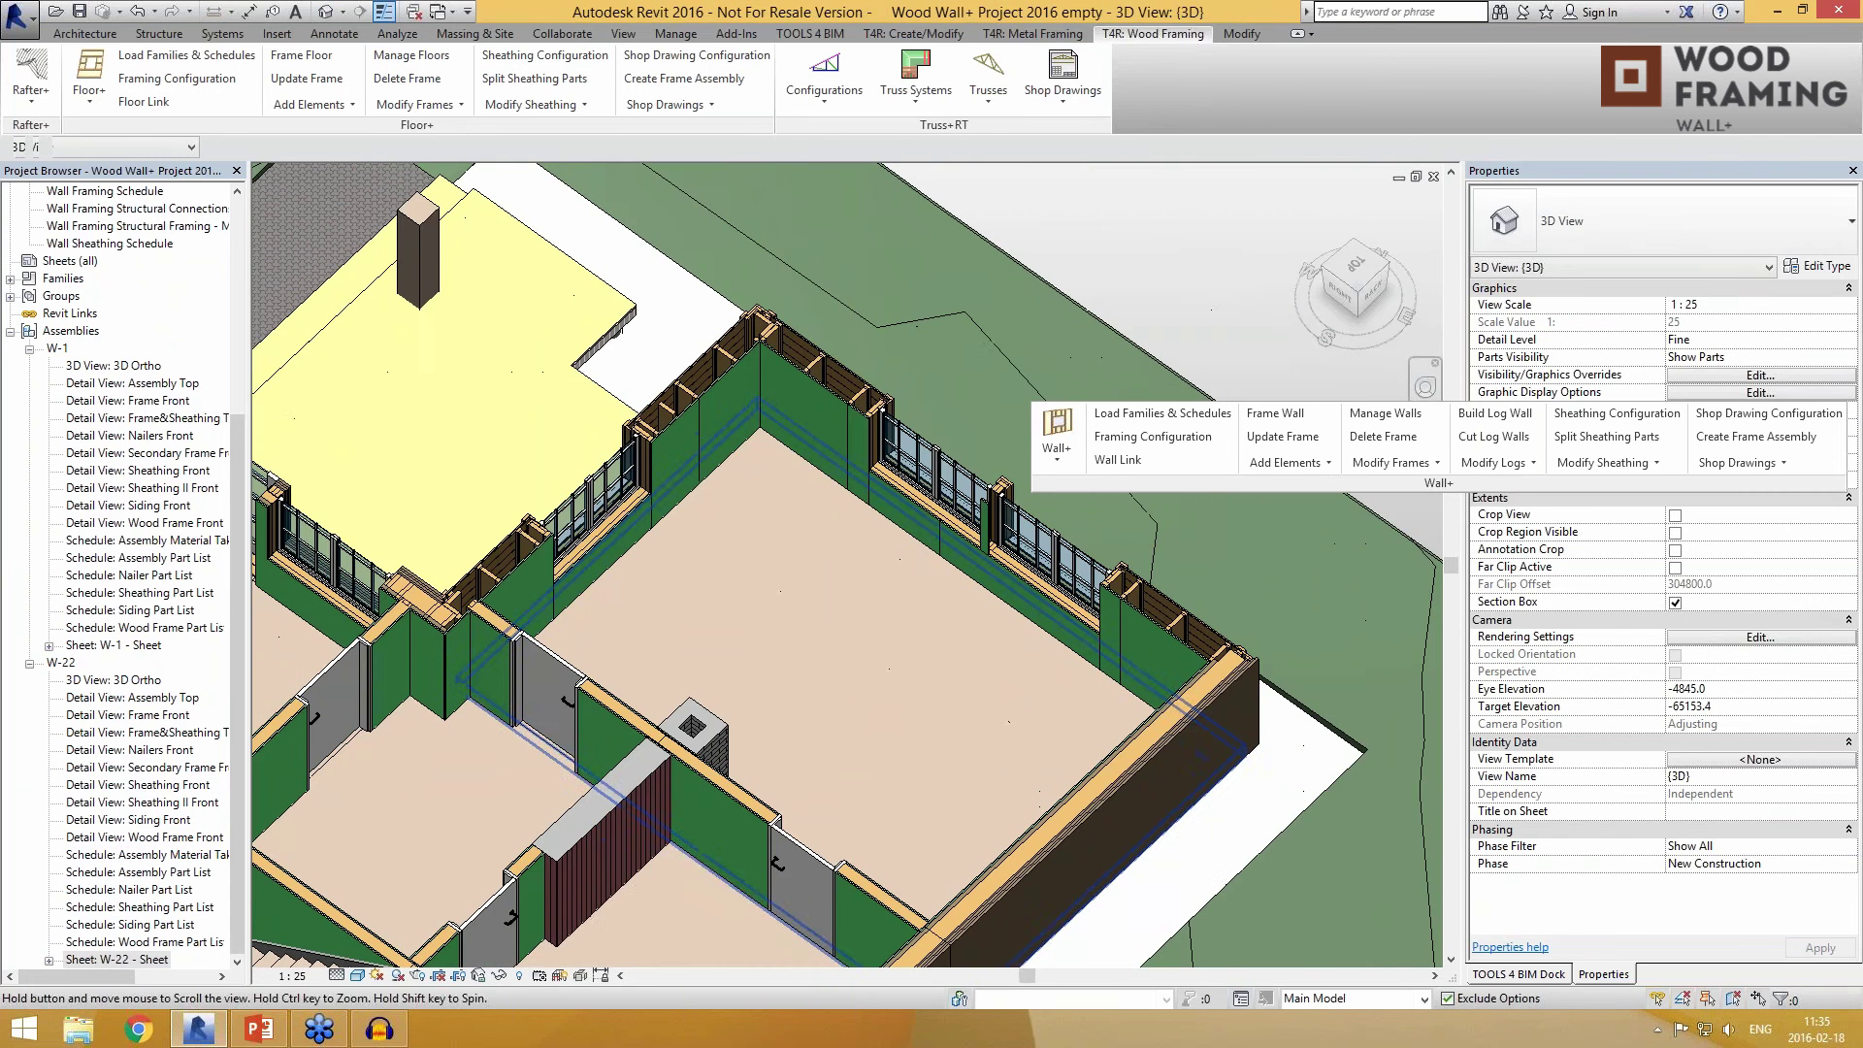
left_click(623, 33)
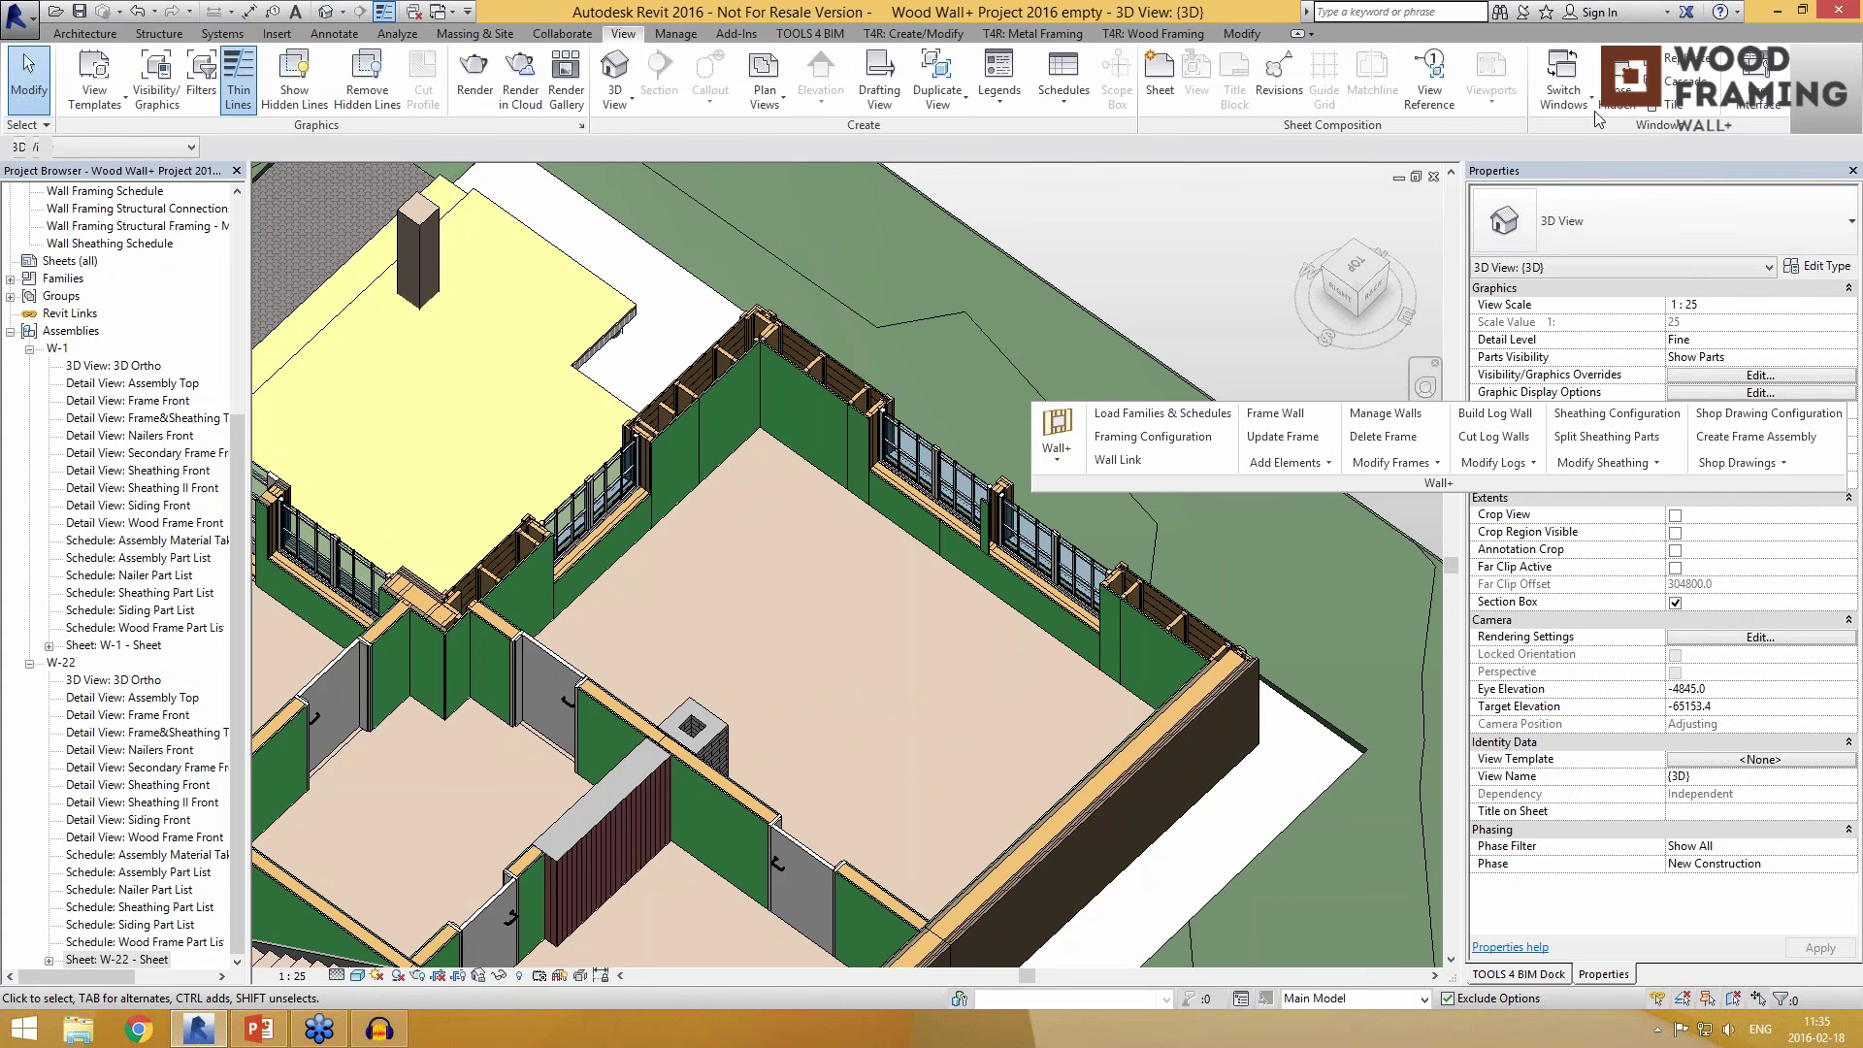
left_click(1564, 92)
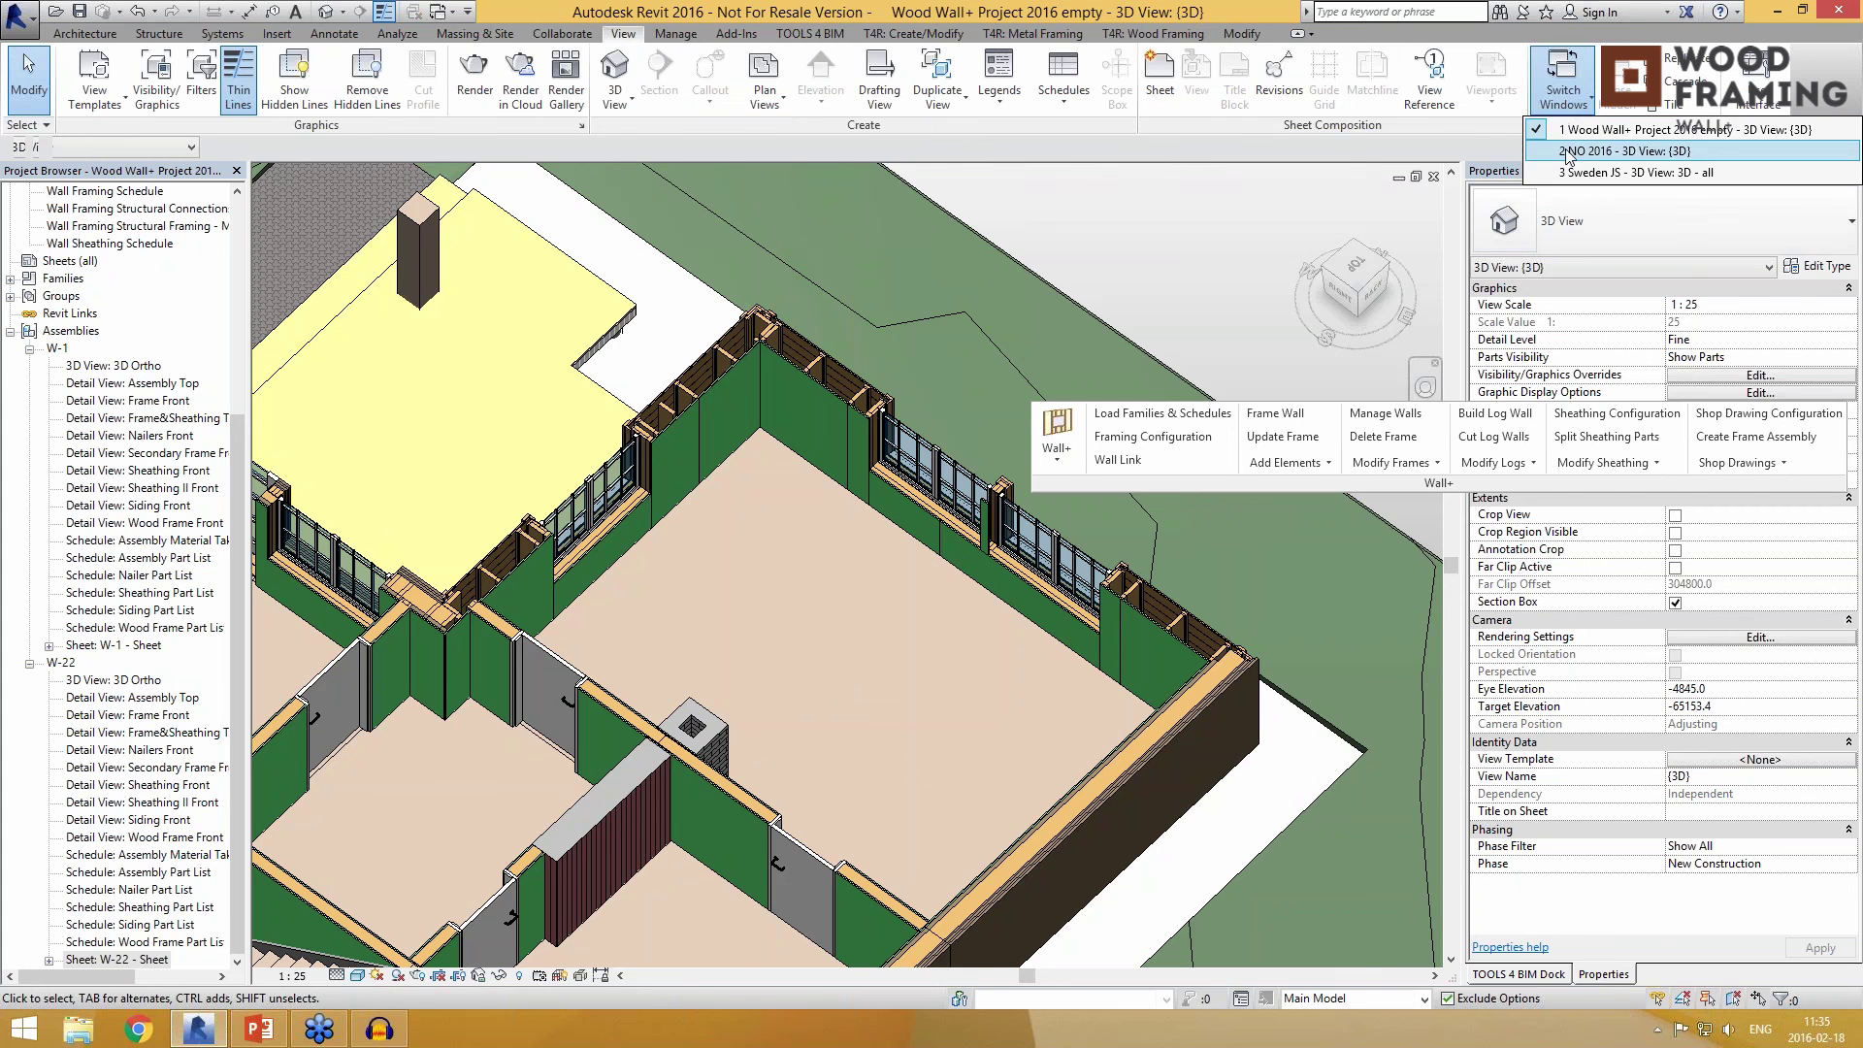
left_click(1626, 152)
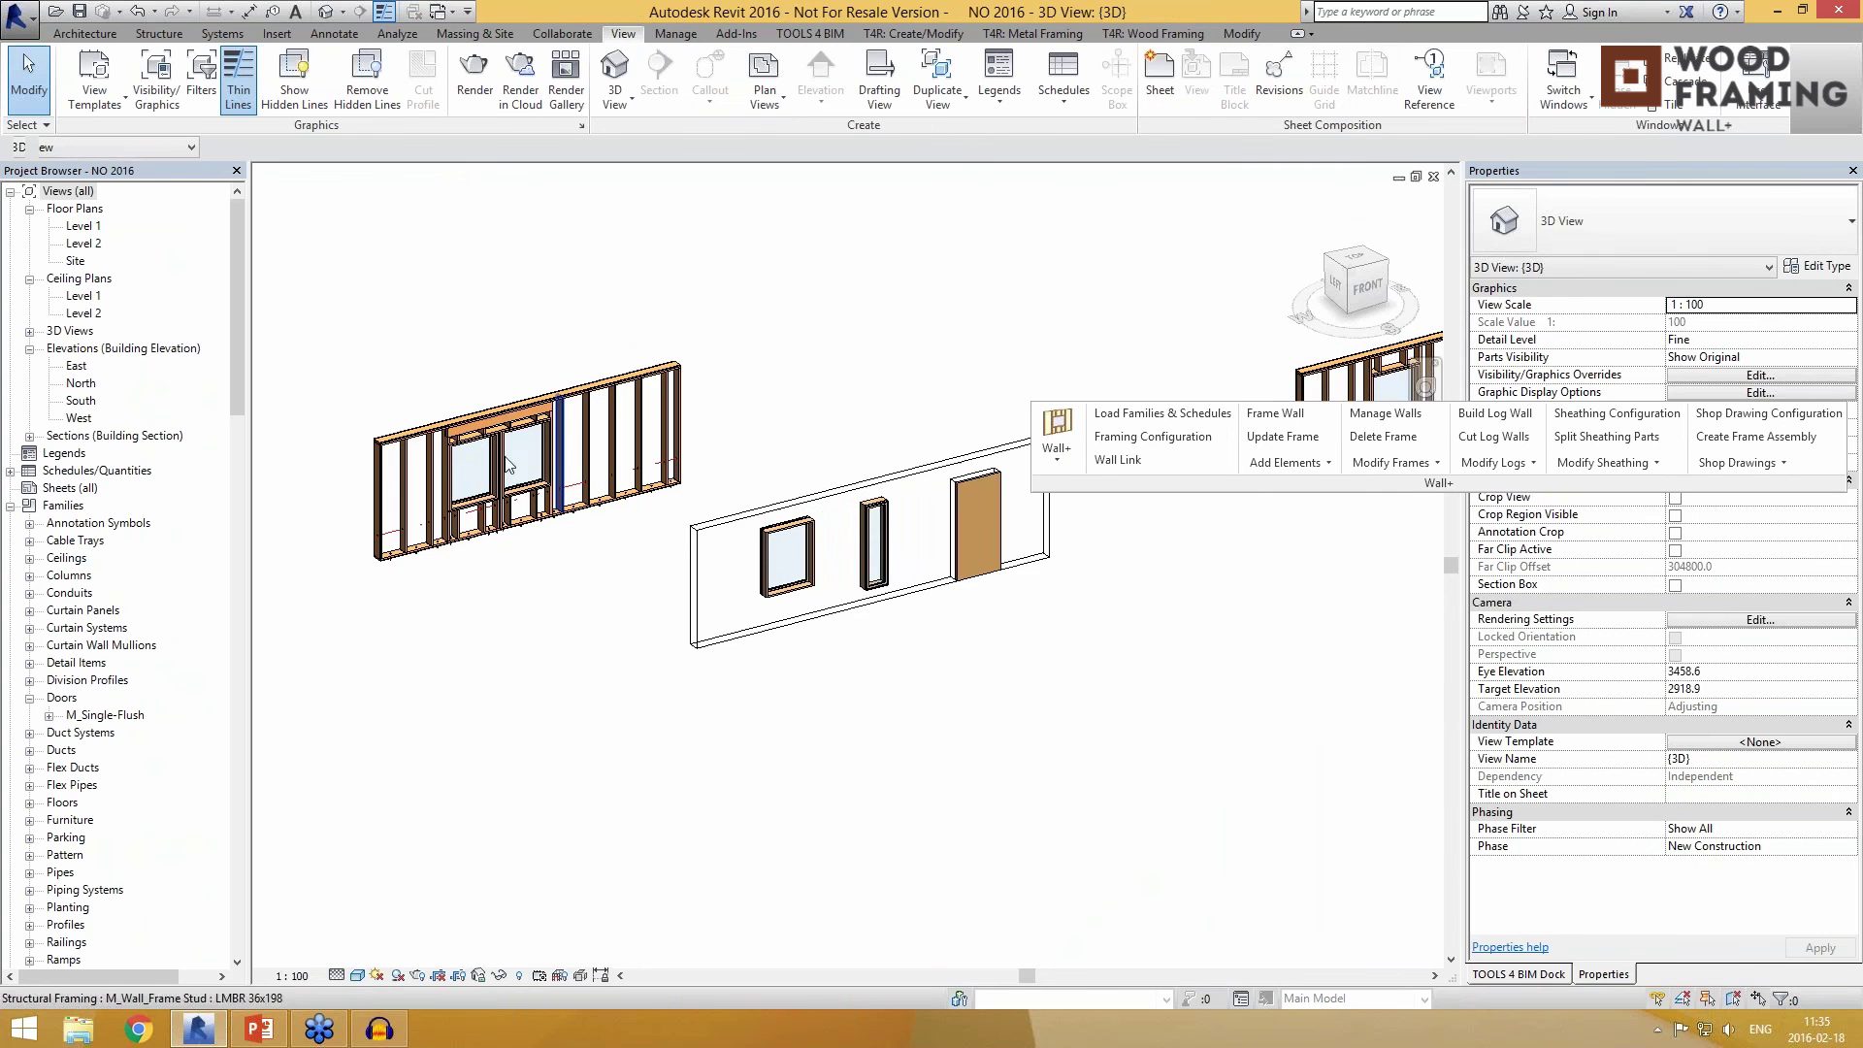
Step: Examine the framed wall's bottom plate and the unframed wall with openings, and move the floating Wall+ tools above that wall
scroll(521, 480, "up", 4)
scroll(556, 543, "up", 5)
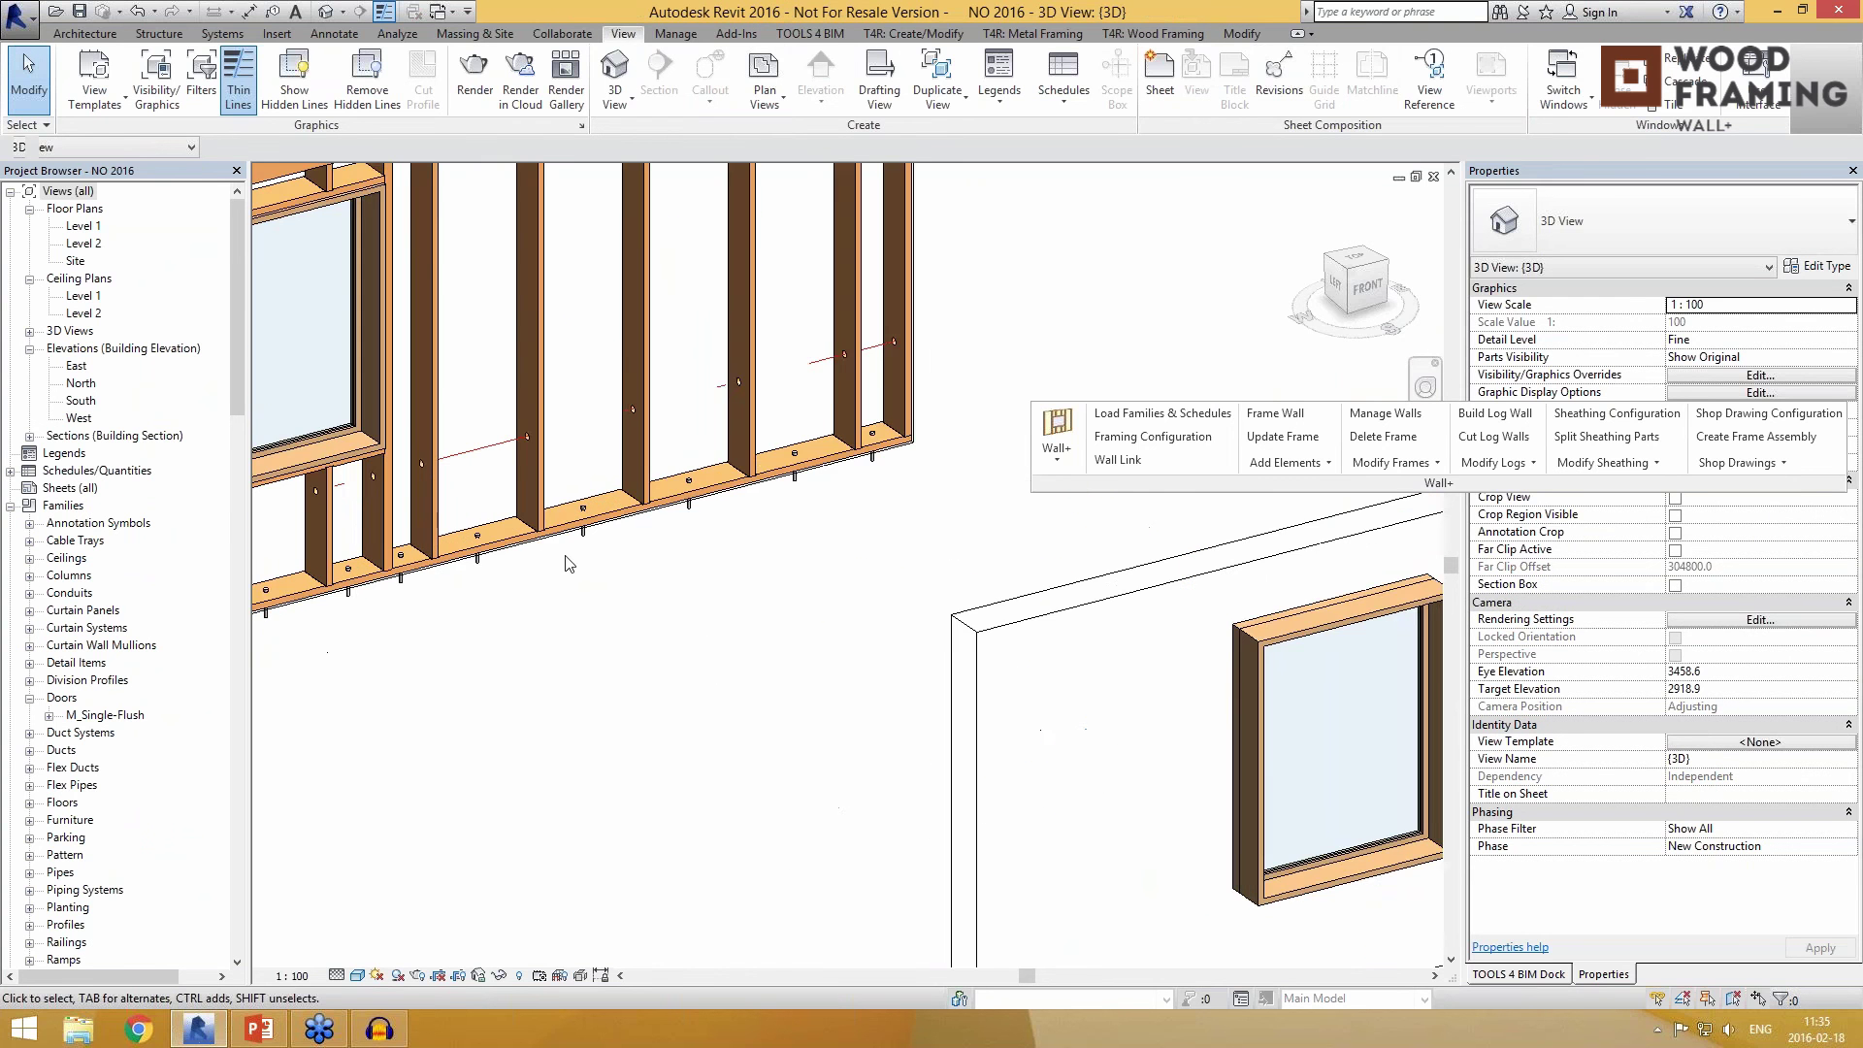
scroll(127, 361, "down", 5)
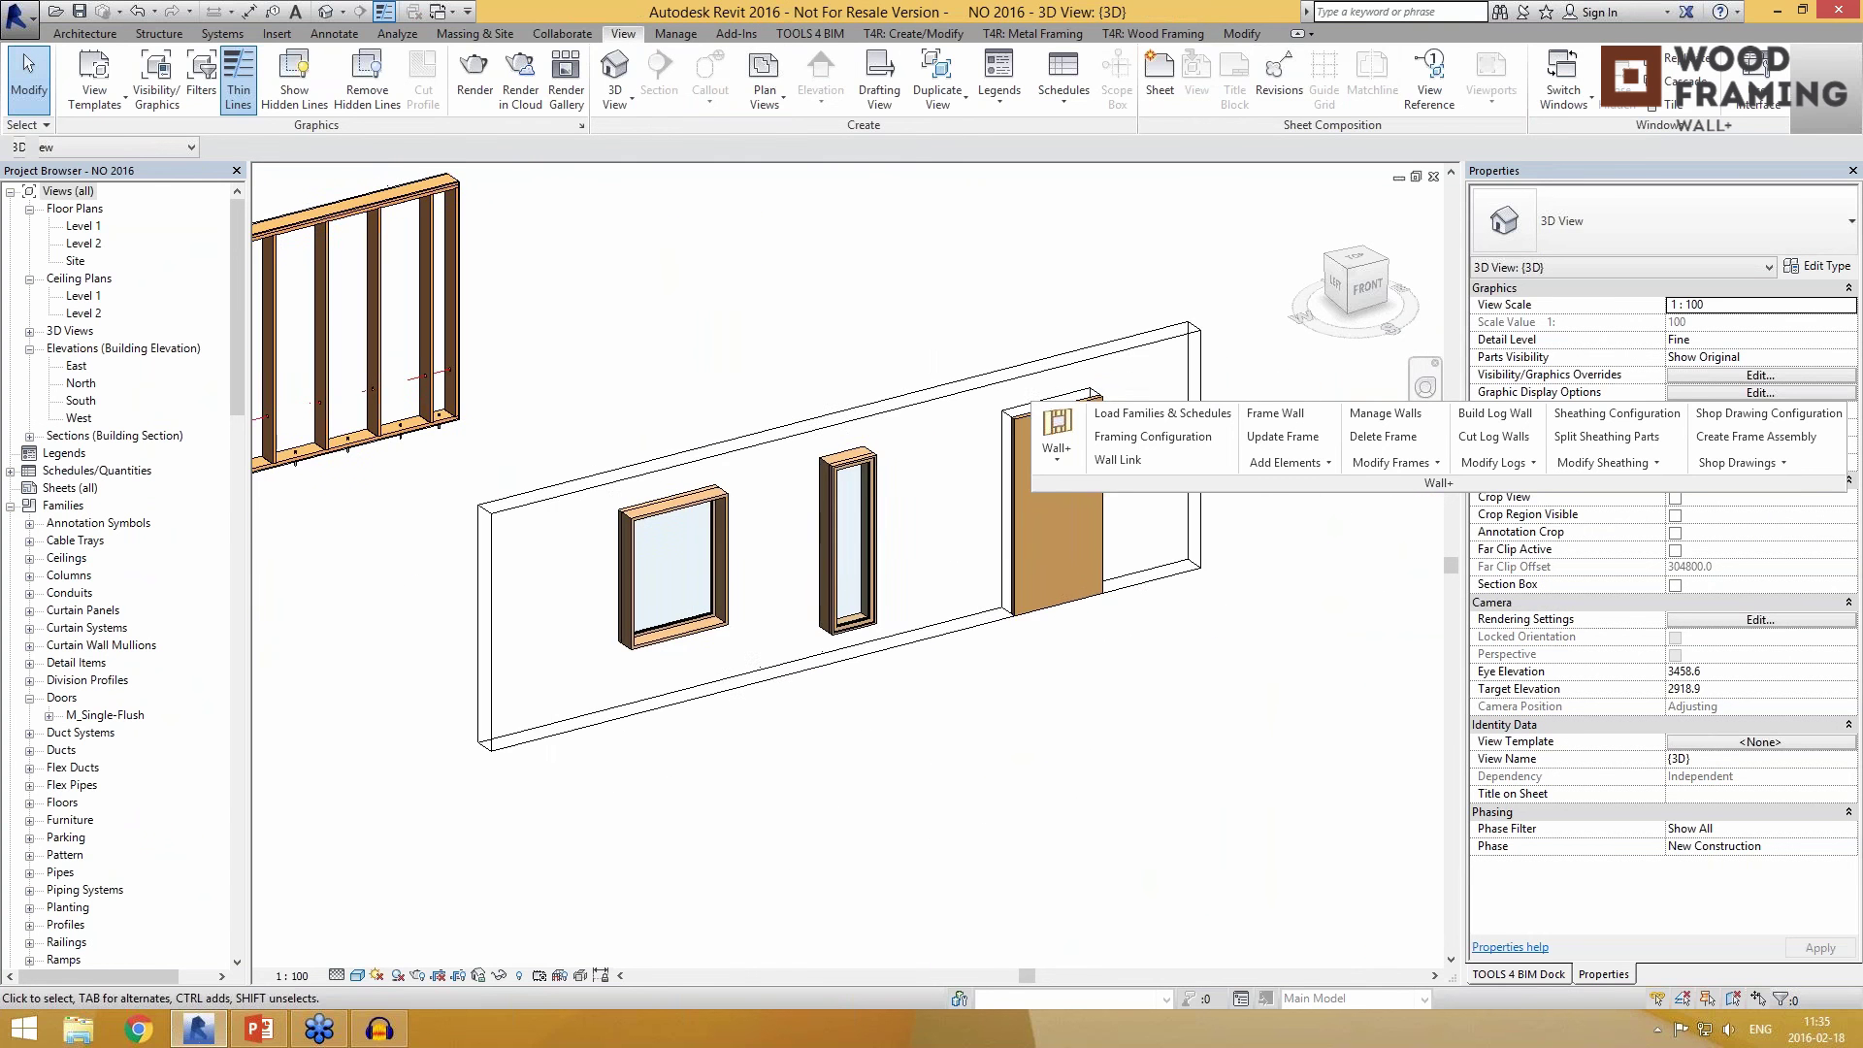
scroll(1242, 500, "up", 2)
left_click_drag(1249, 494, 773, 260)
Step: Save the configuration files' location as Shared Company Project II, using the Wall+2015 Configurations - NO folder
left_click(580, 215)
left_click(602, 251)
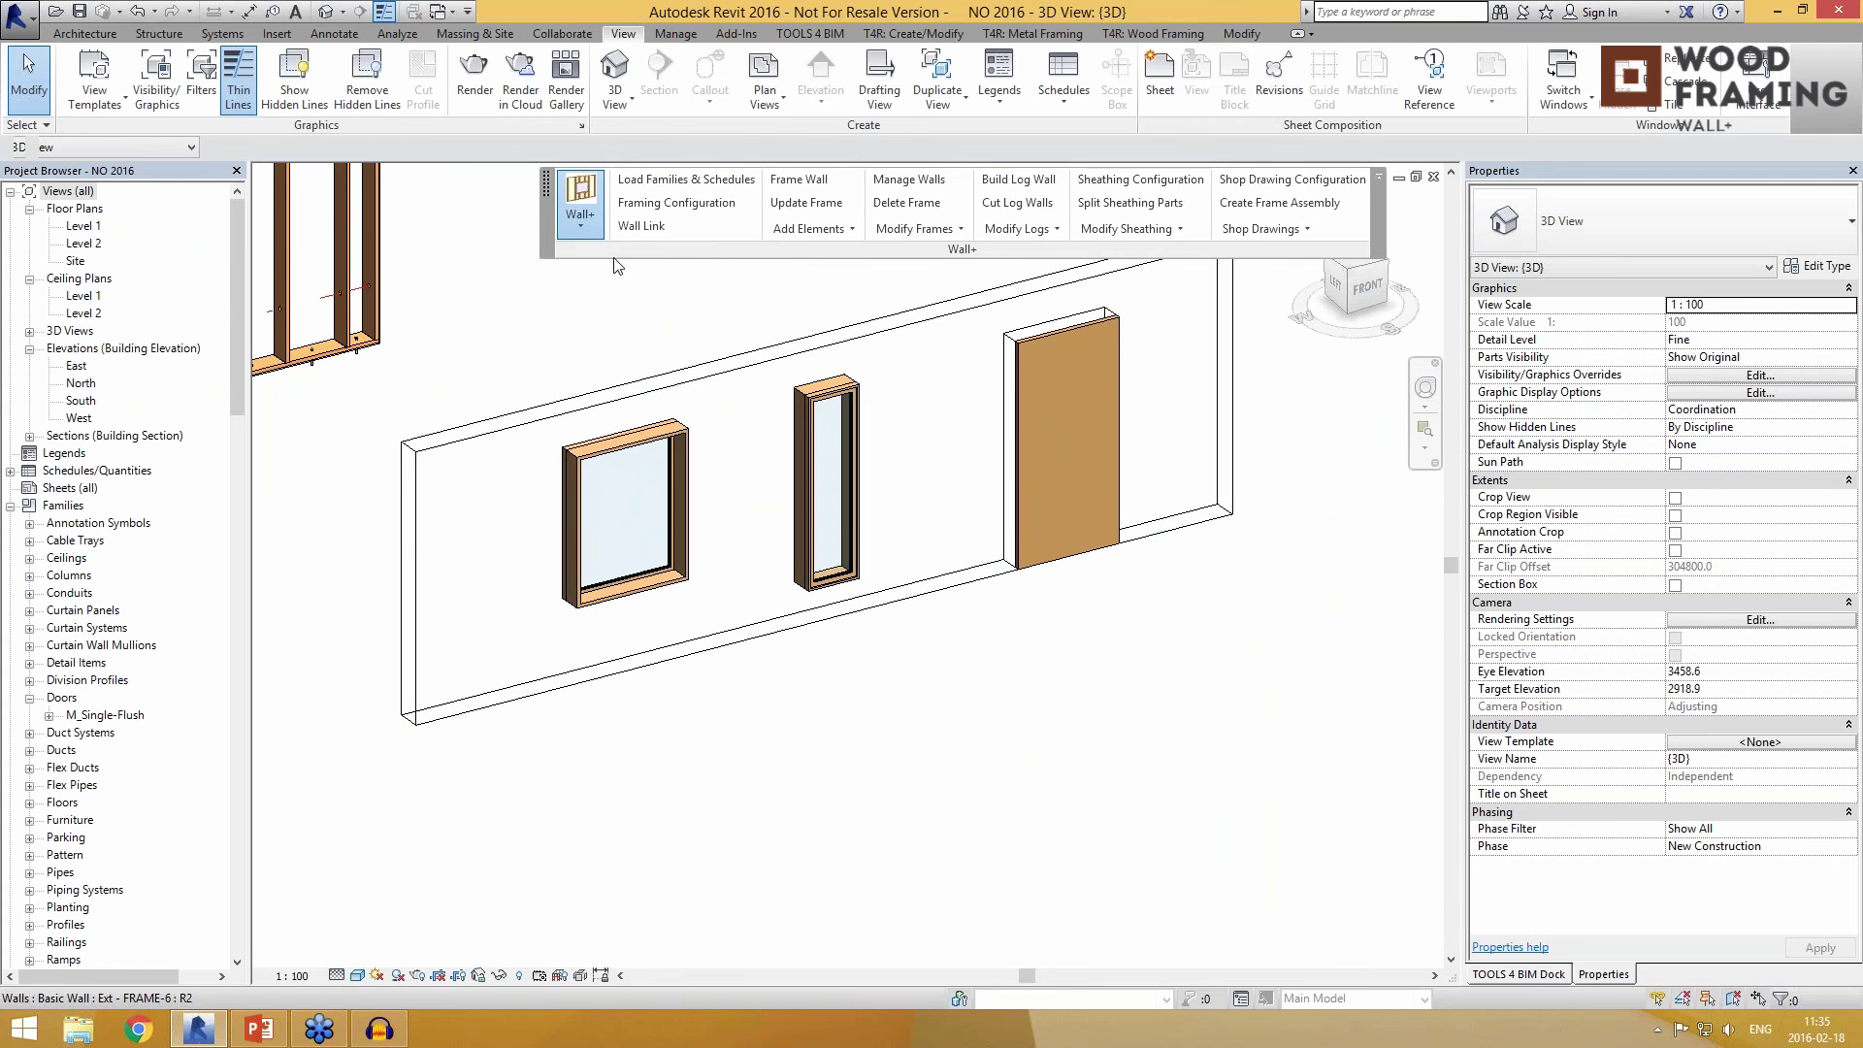
left_click(562, 446)
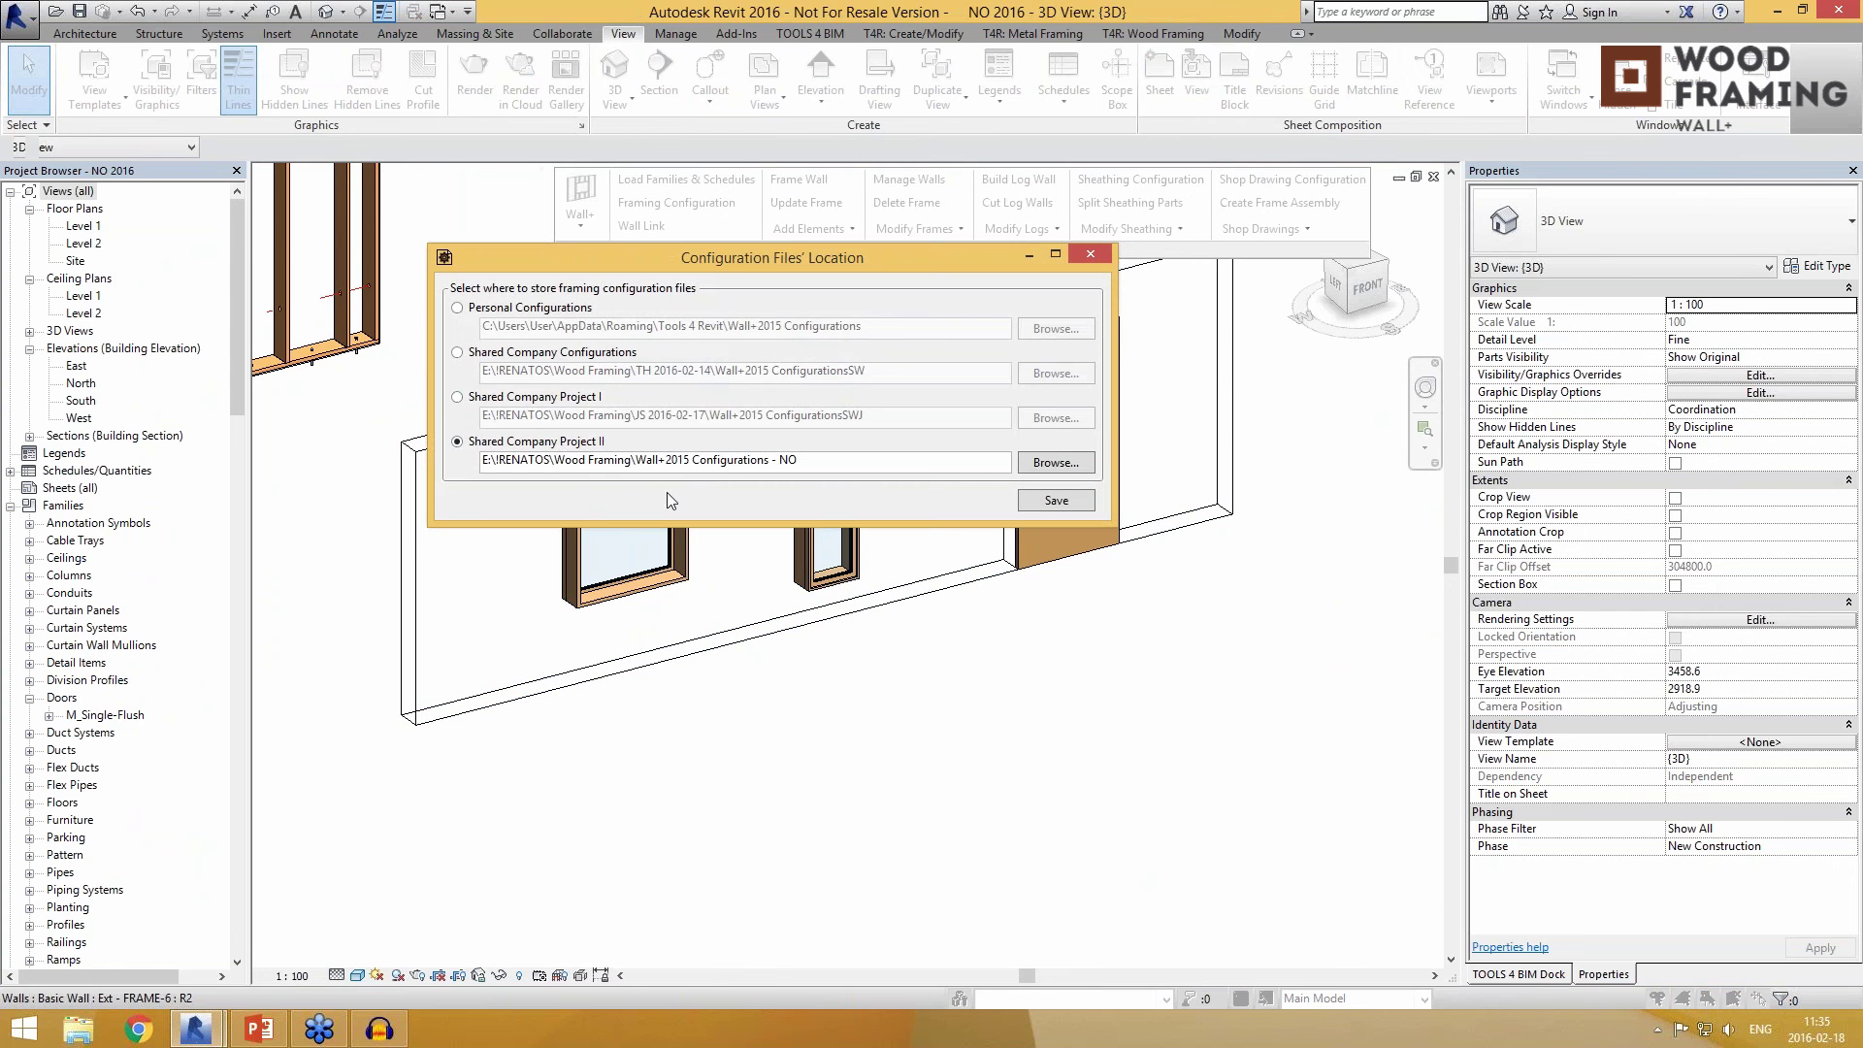
left_click_drag(800, 258, 870, 375)
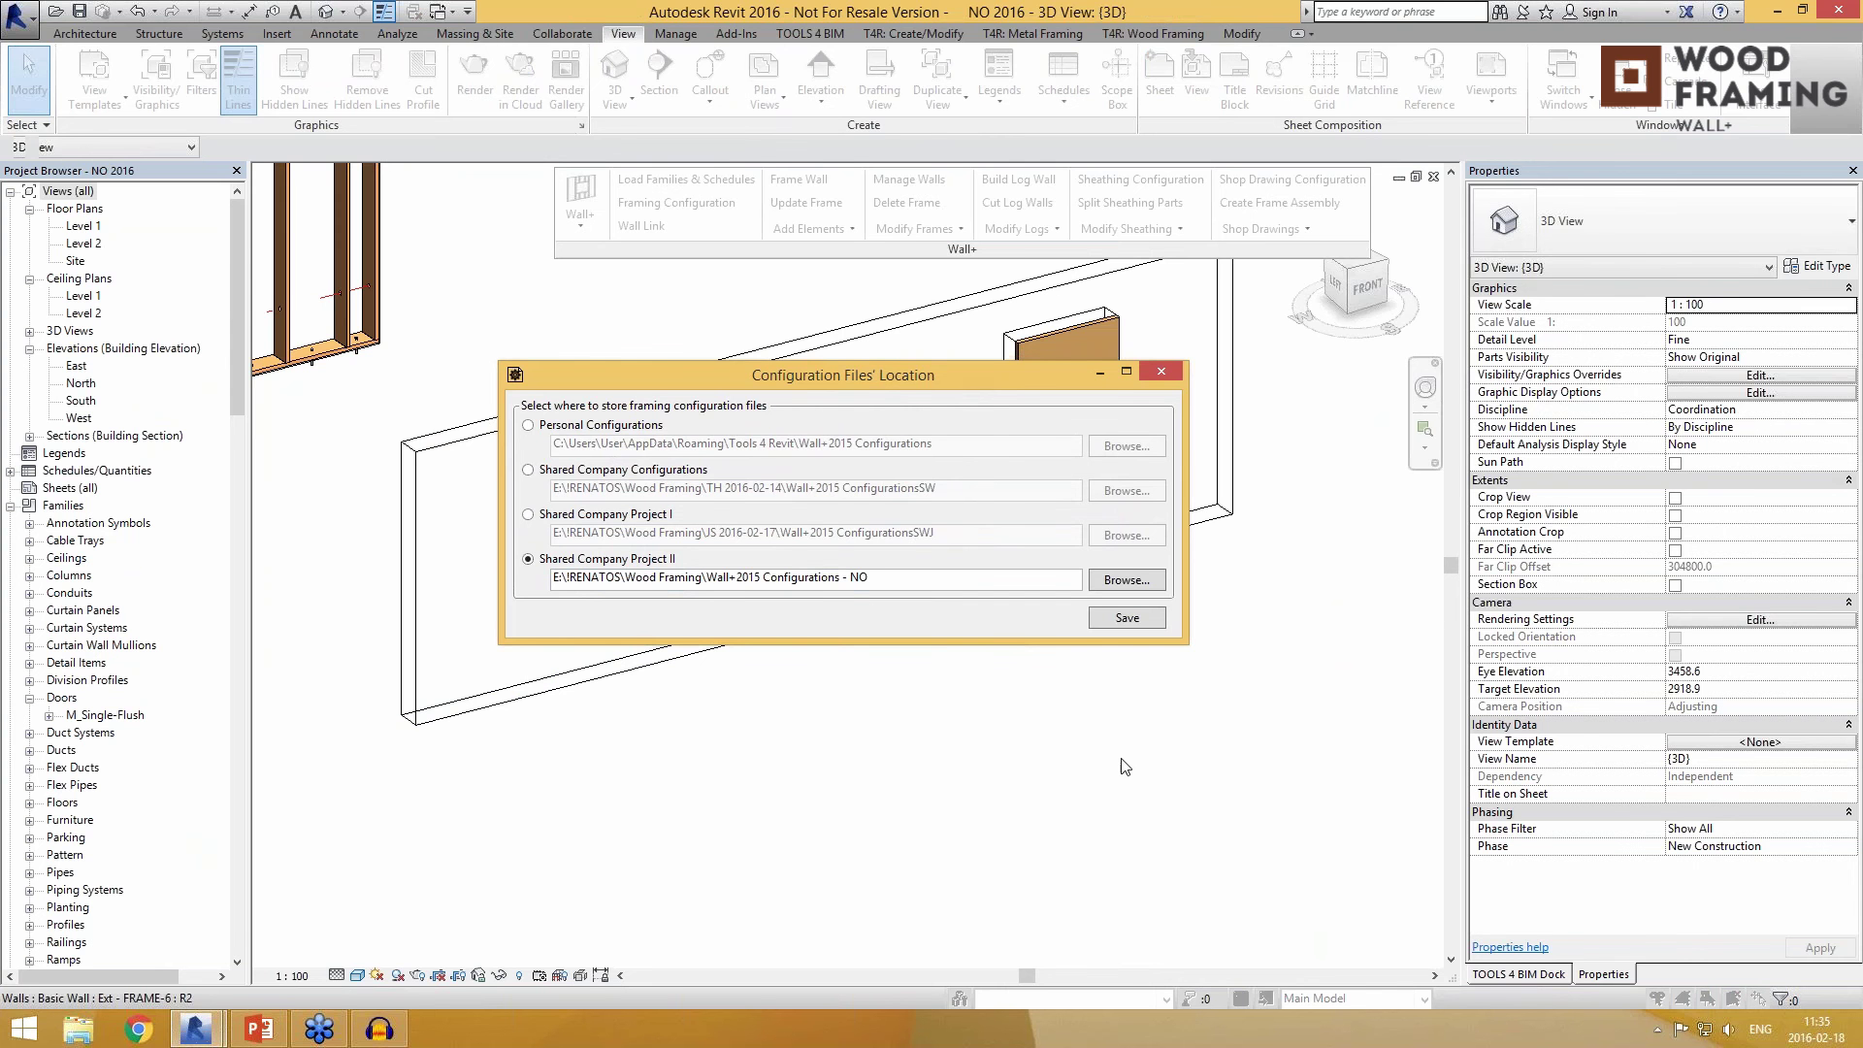
left_click(1126, 619)
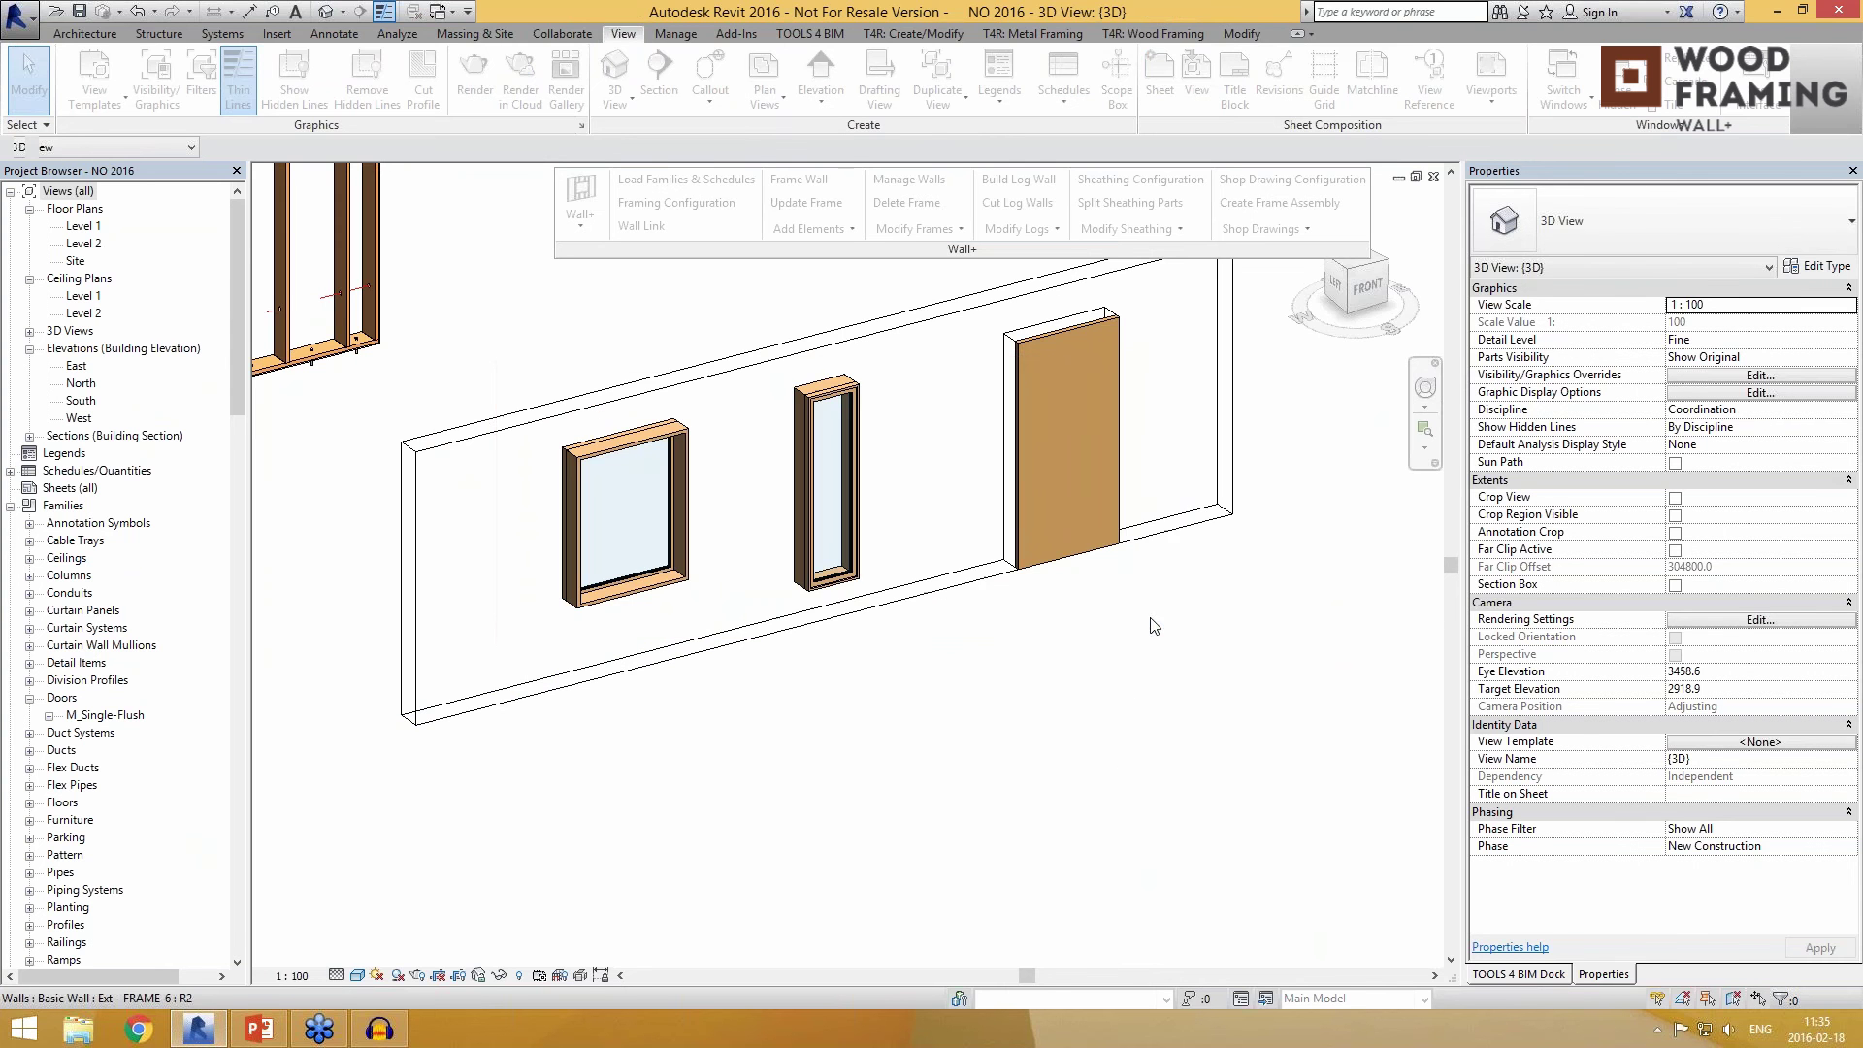
left_click(903, 624)
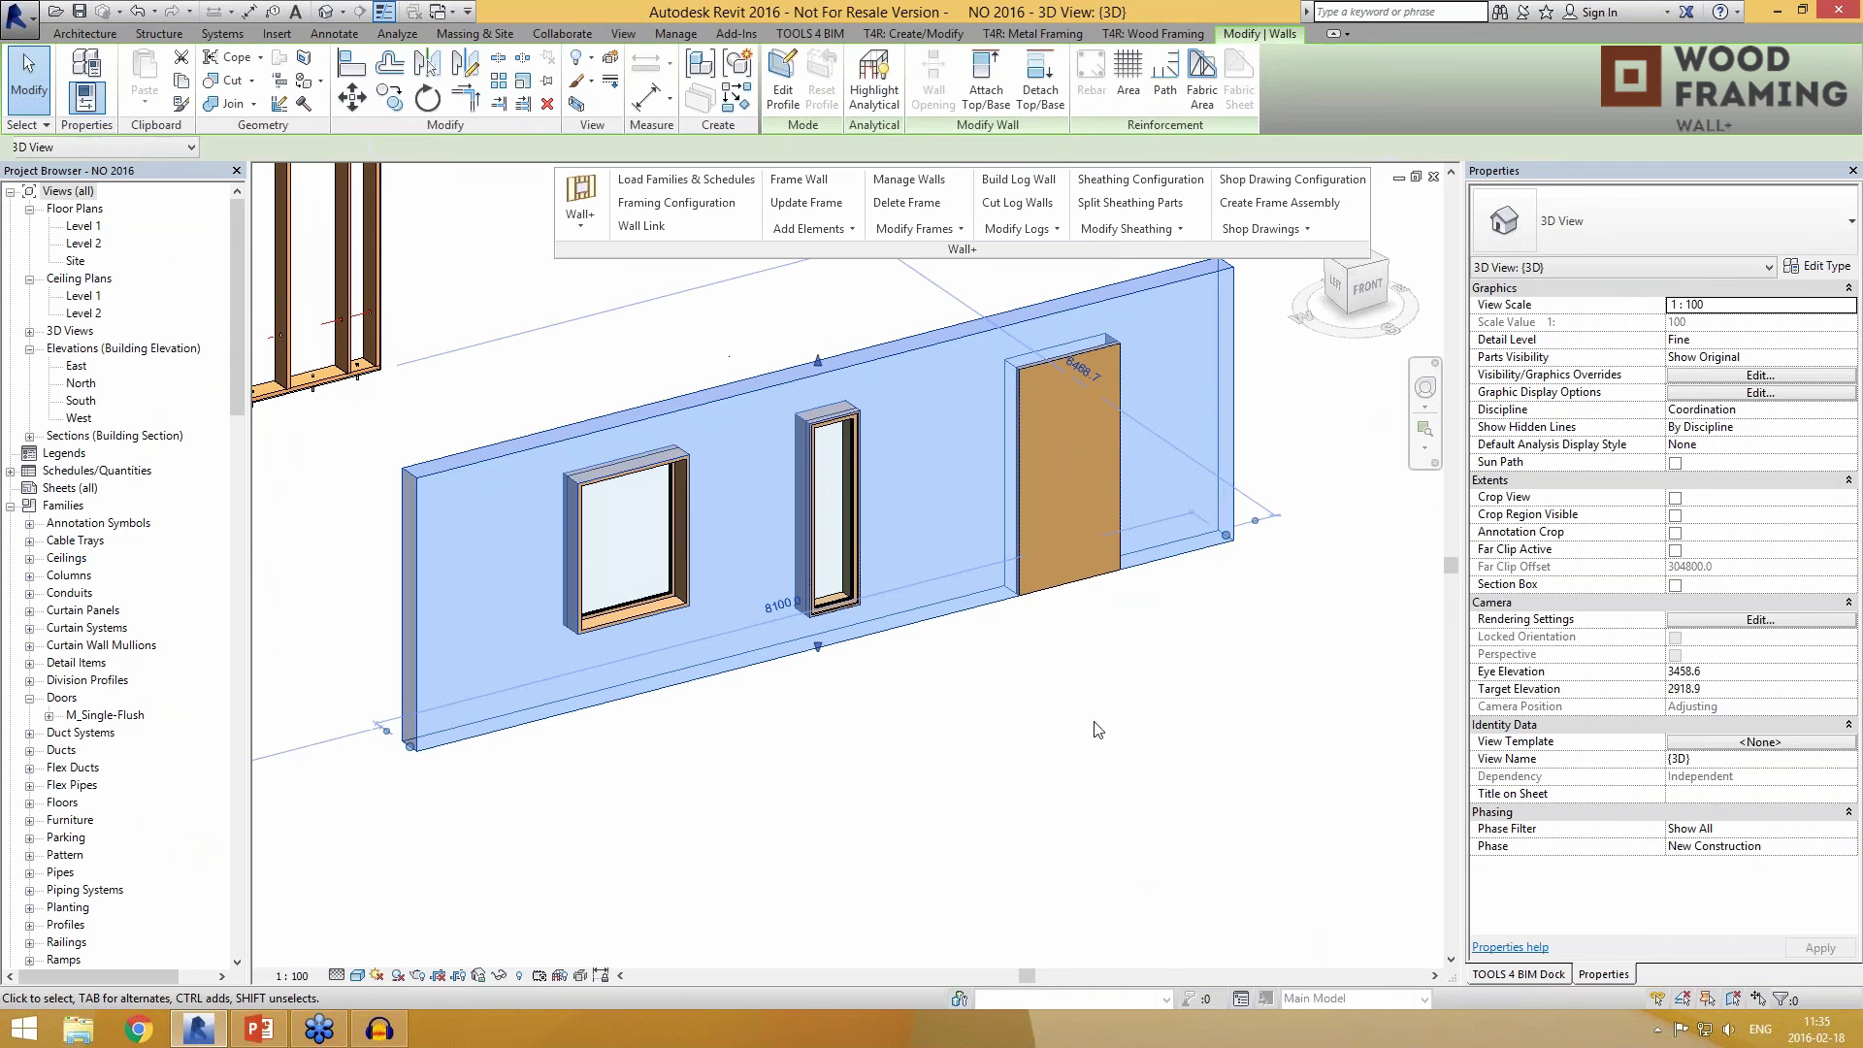
left_click(515, 275)
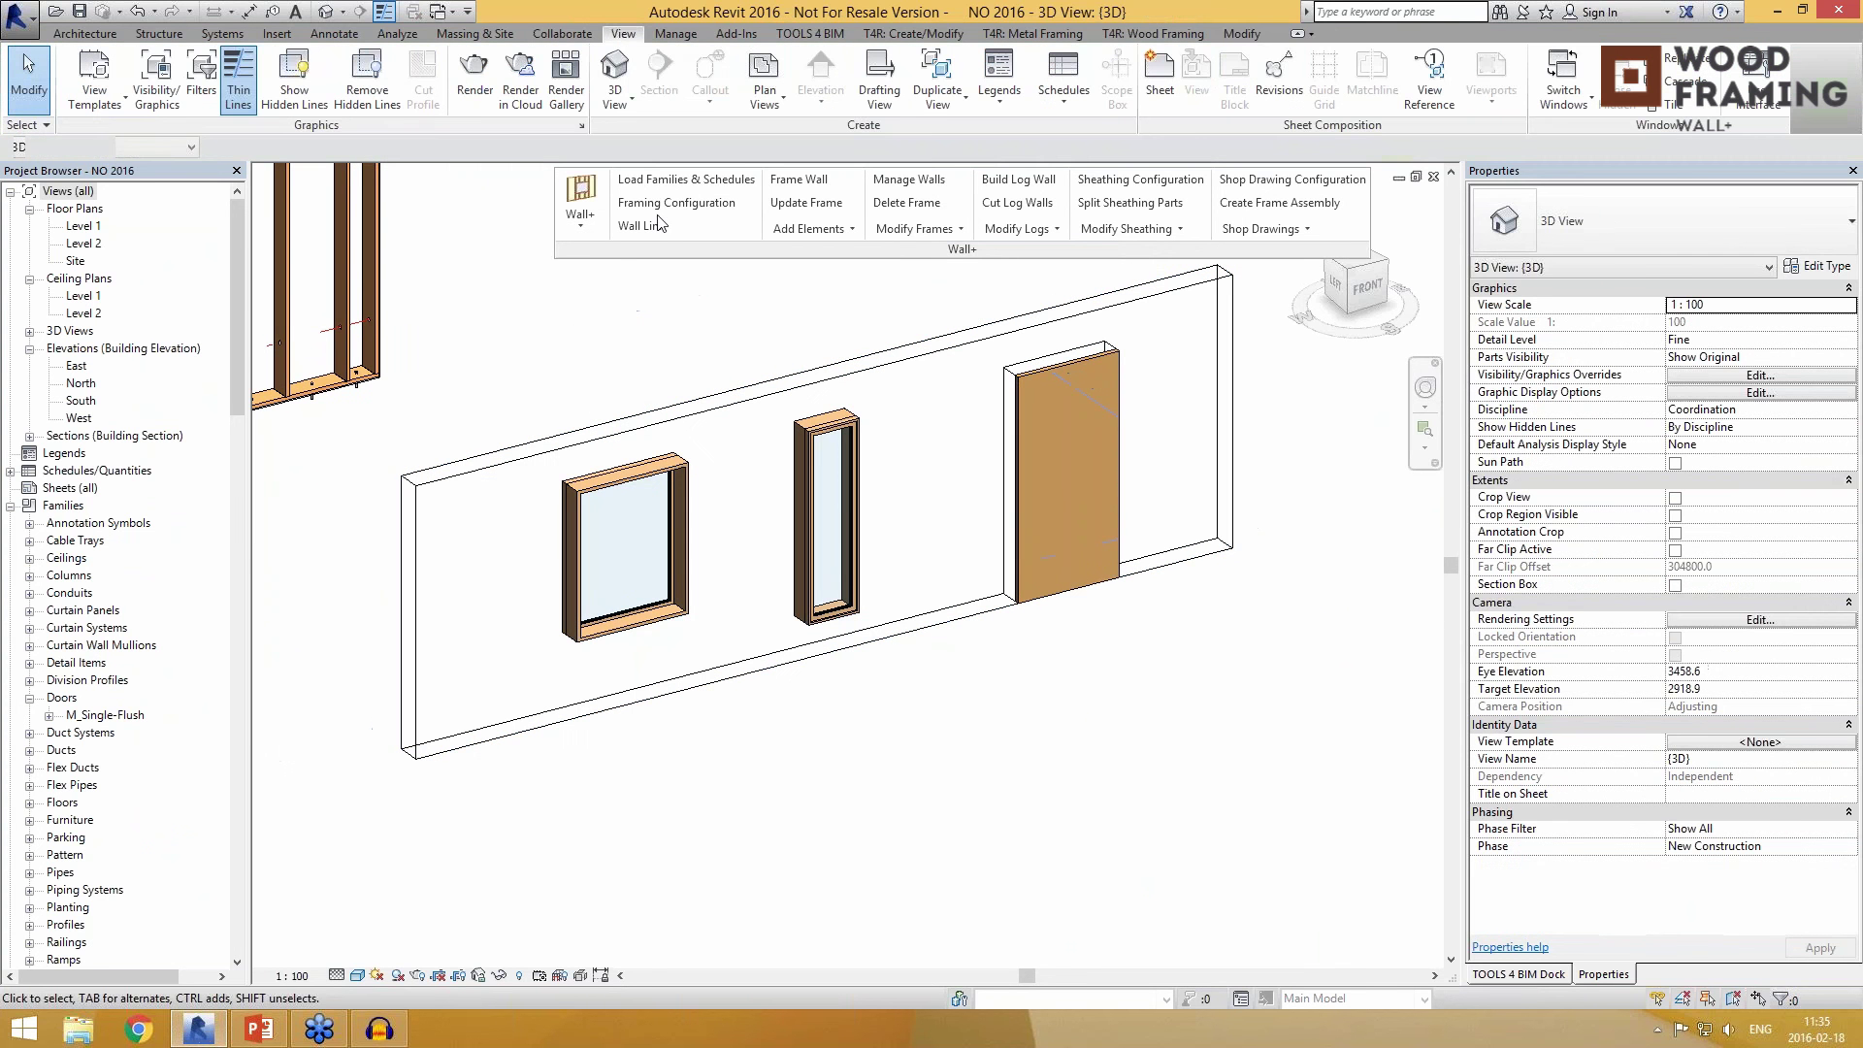
Step: Check and confirm the linked framing configurations of the Ext - FRAME-6 wall with openings, and frame the wall
left_click(730, 418)
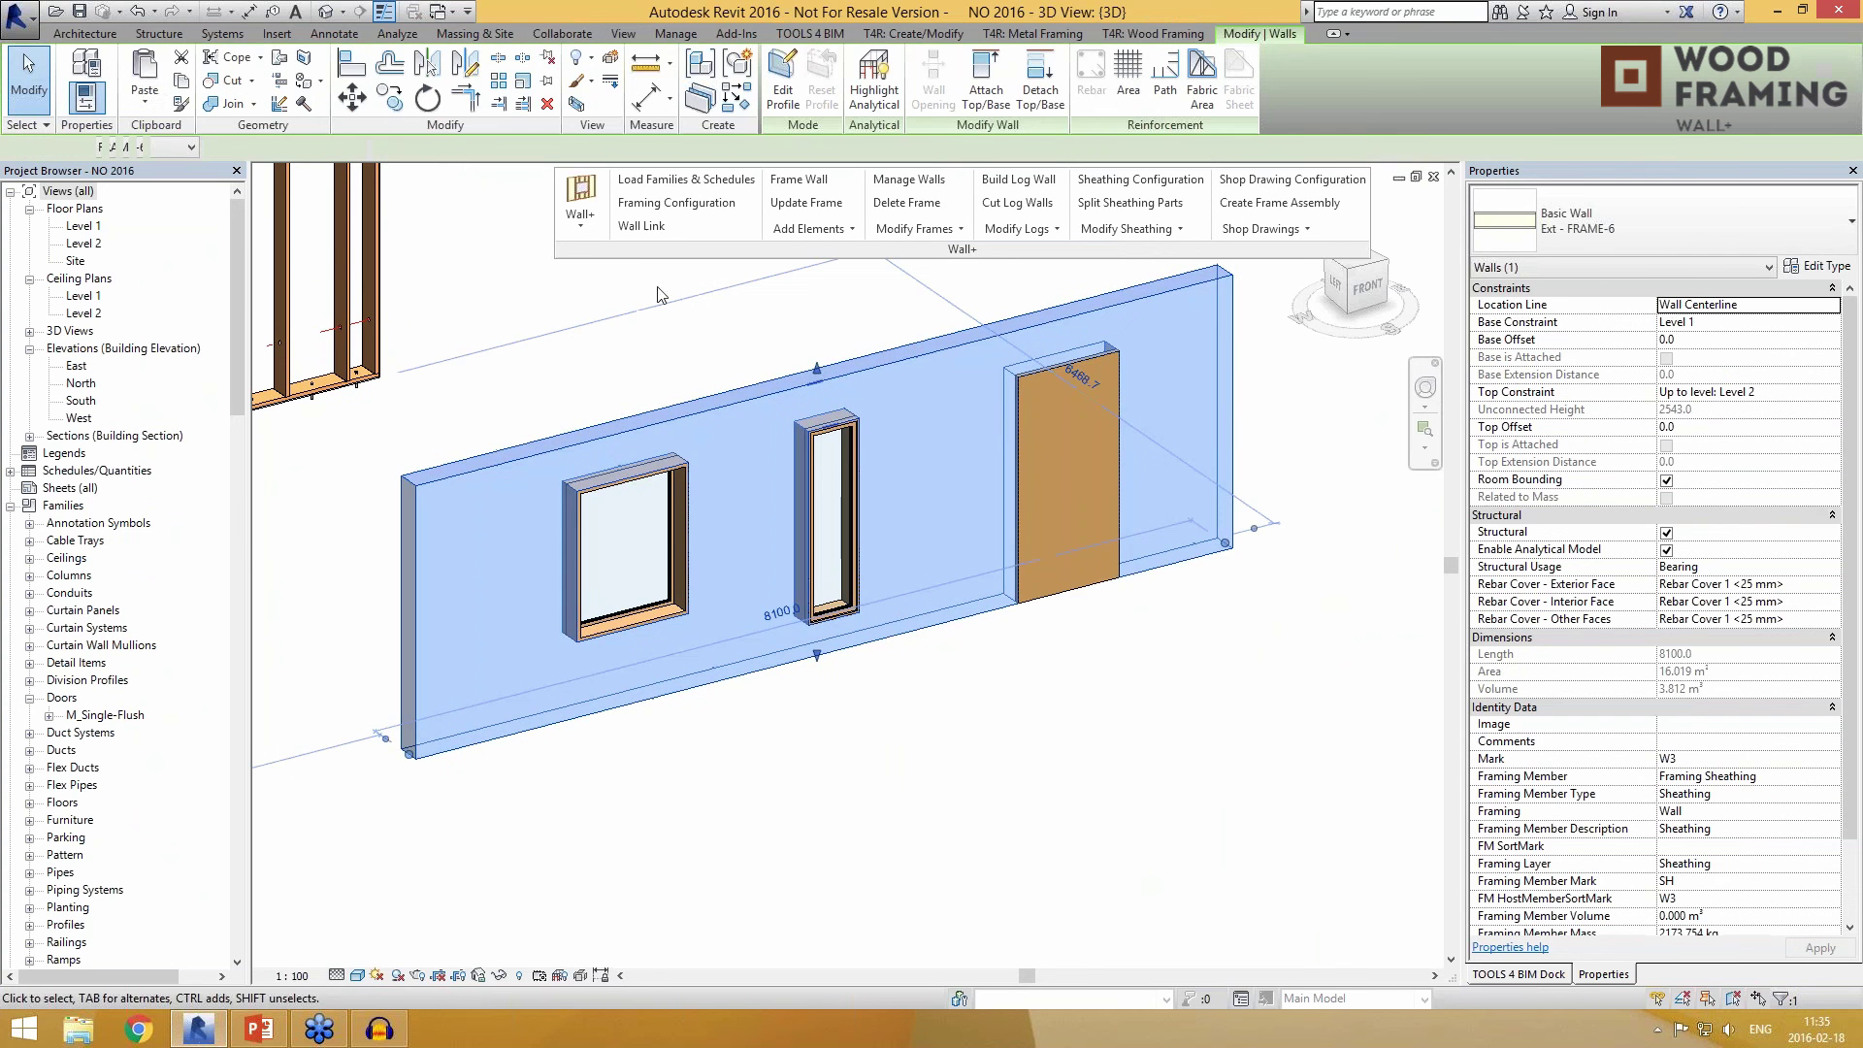
left_click(640, 229)
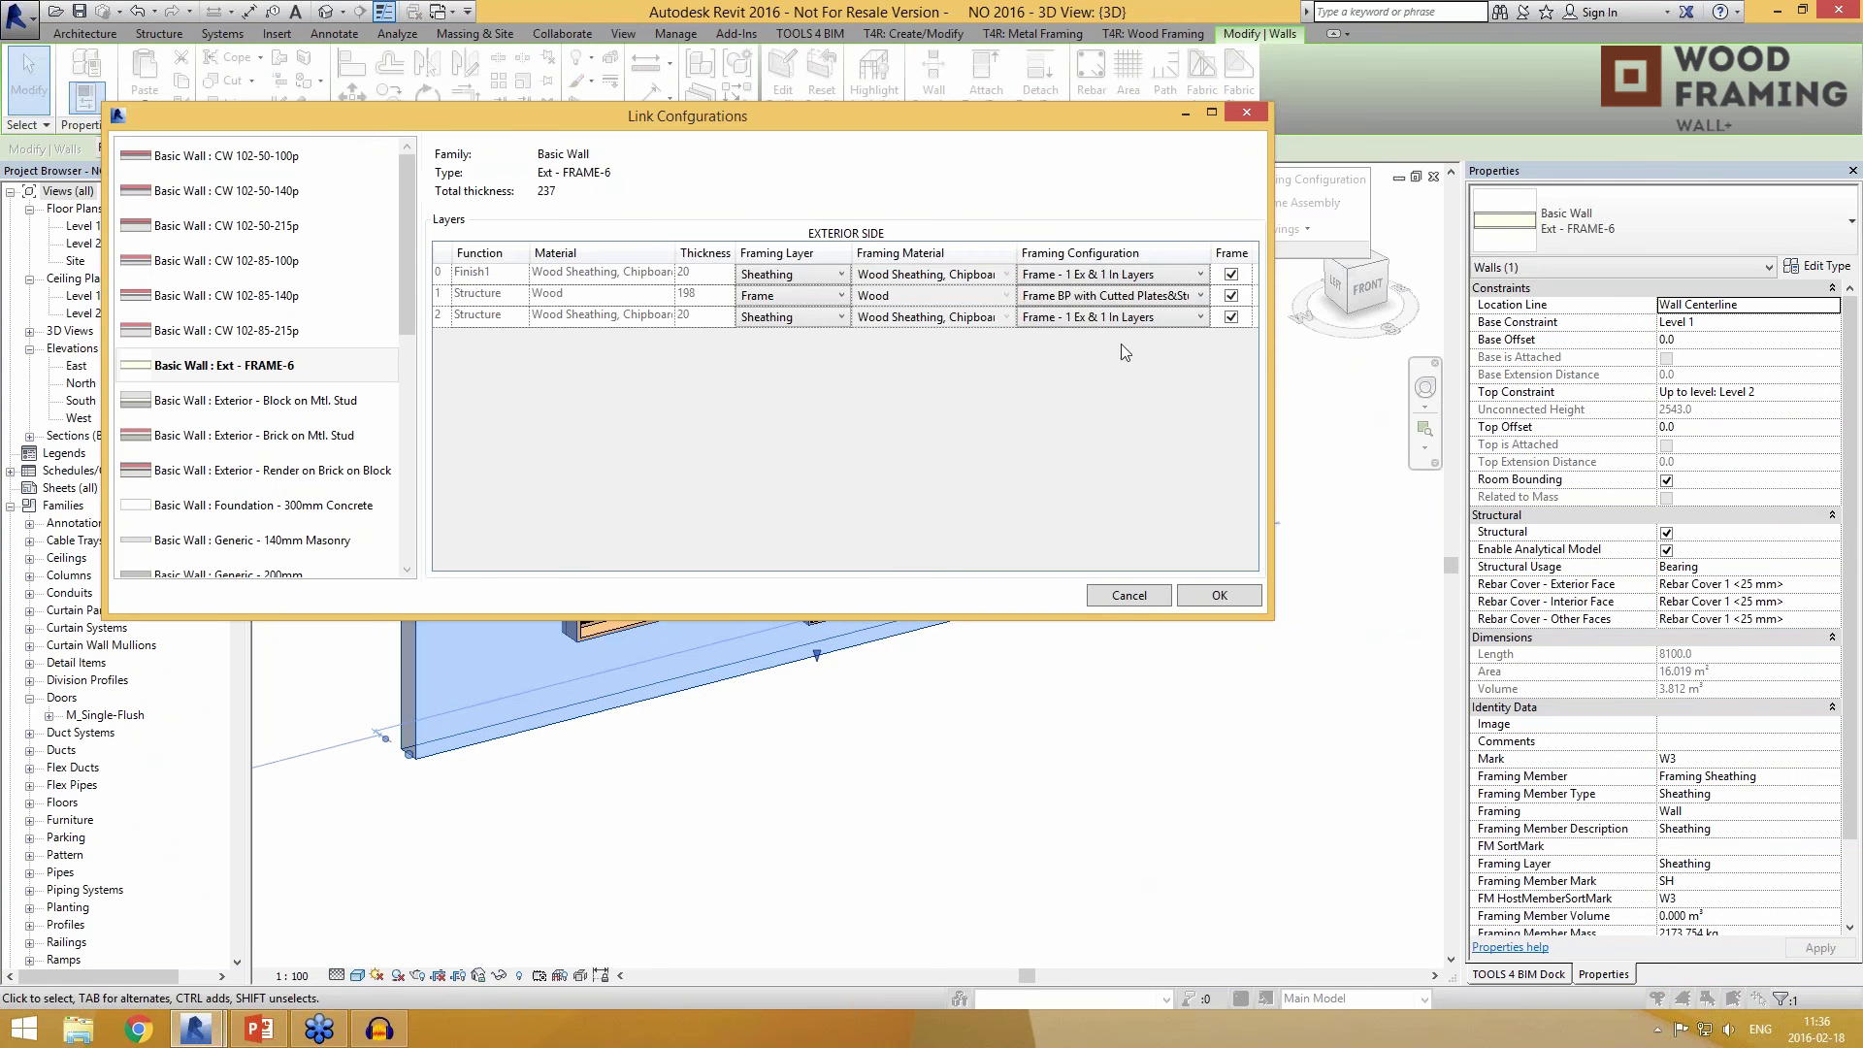
left_click(1062, 296)
left_click(1060, 299)
left_click(1042, 277)
left_click(1042, 277)
left_click(1220, 596)
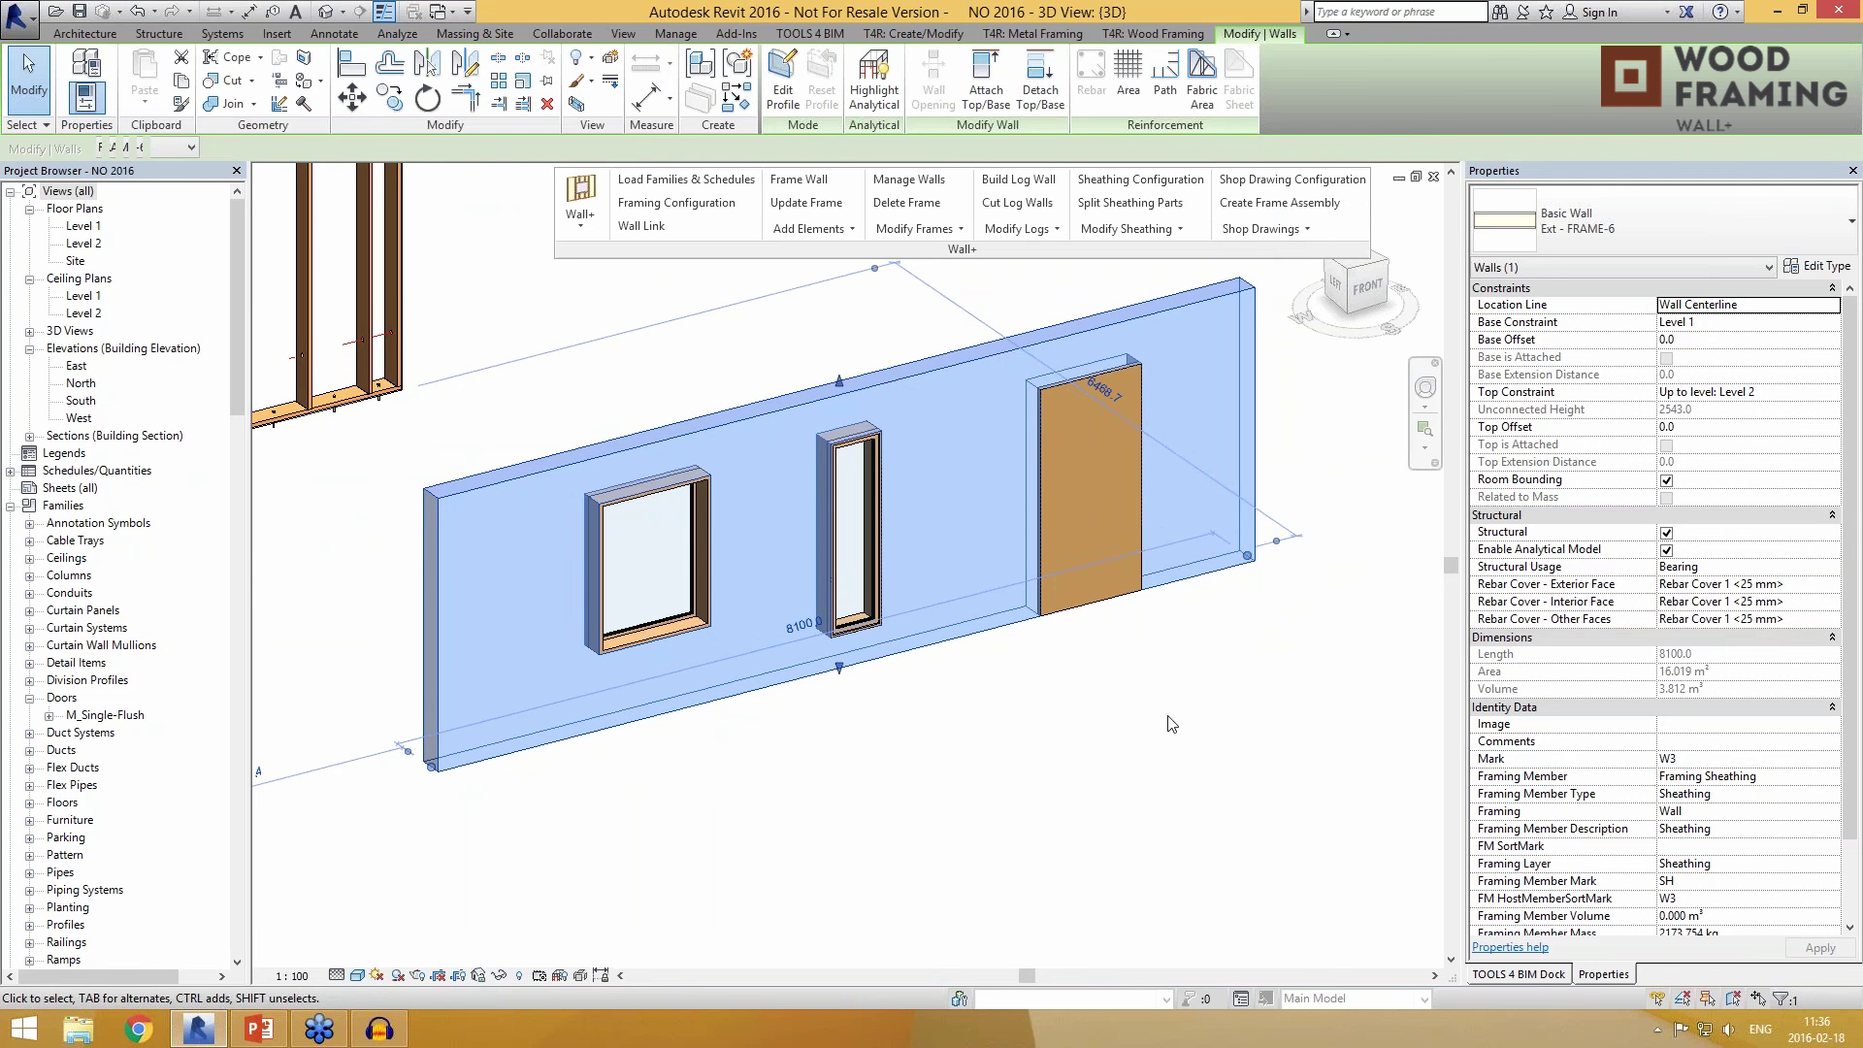
left_click(798, 180)
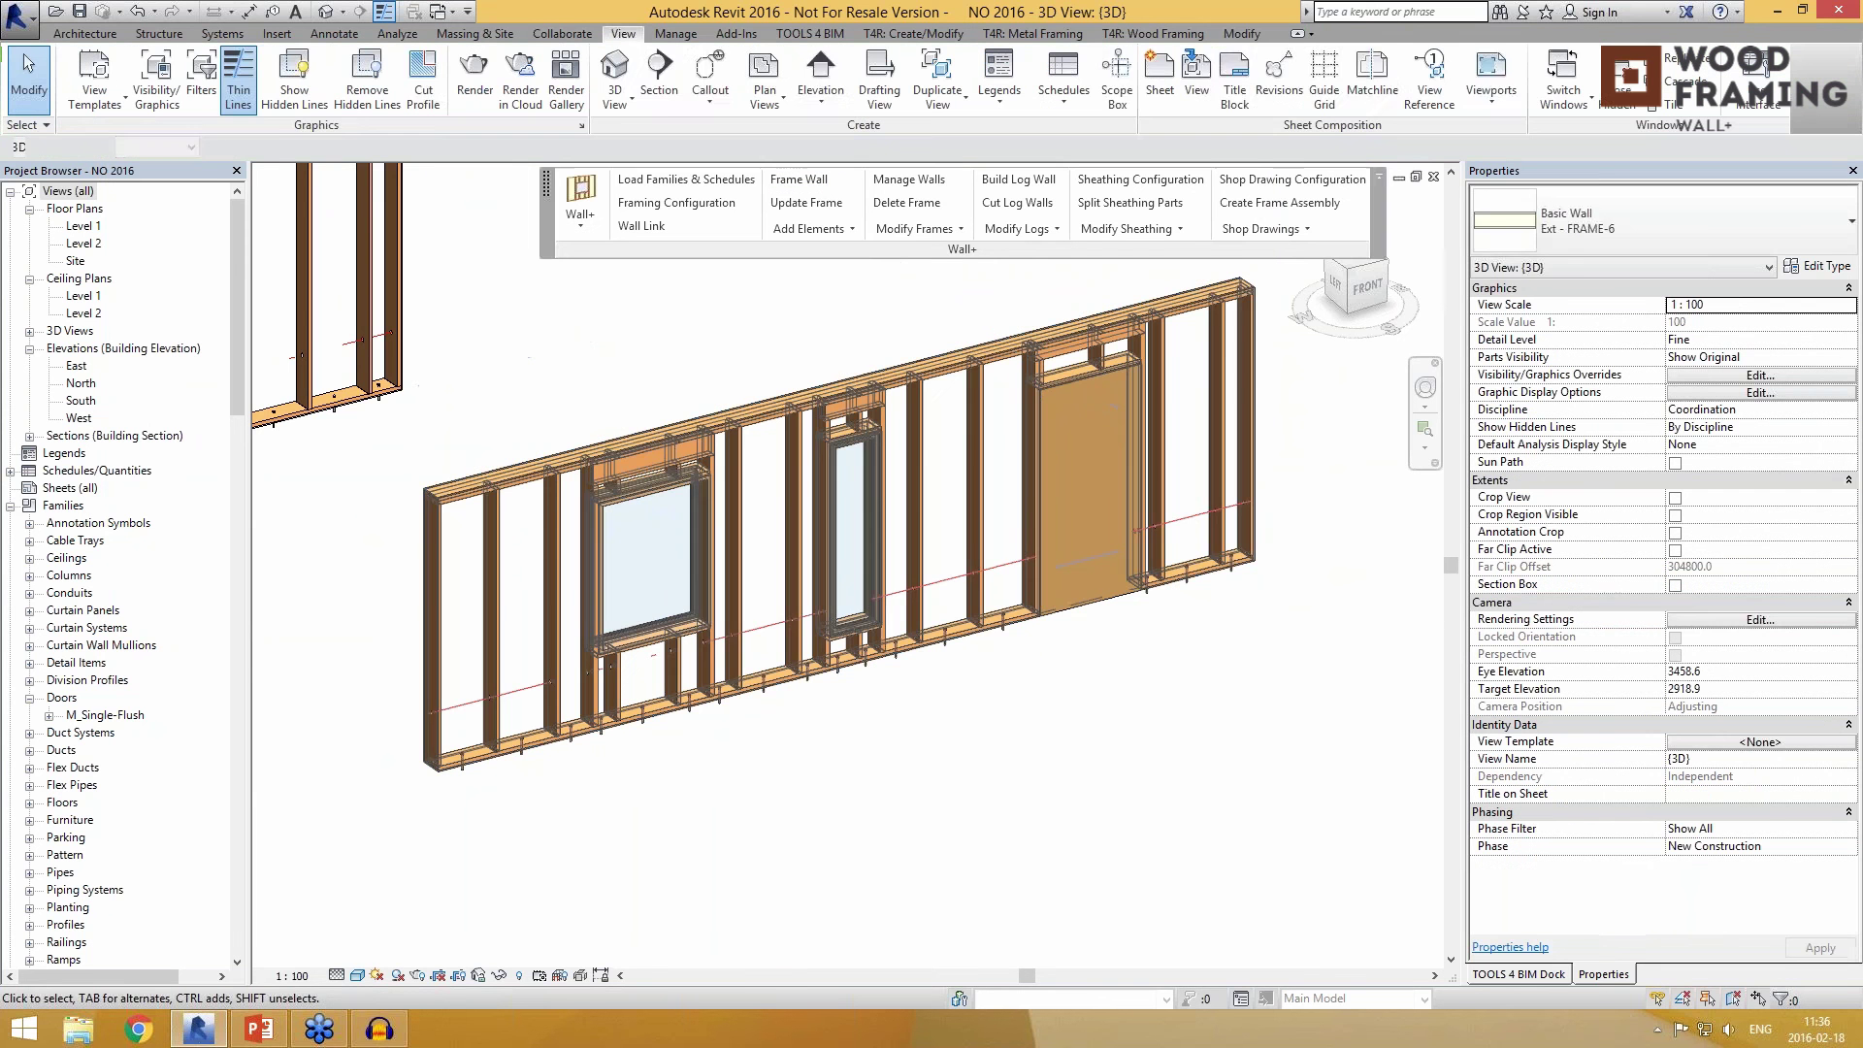
Step: Examine the new wall frame, selecting the top plate headers above the wide window and the door to inspect their types
scroll(633, 568, "up", 5)
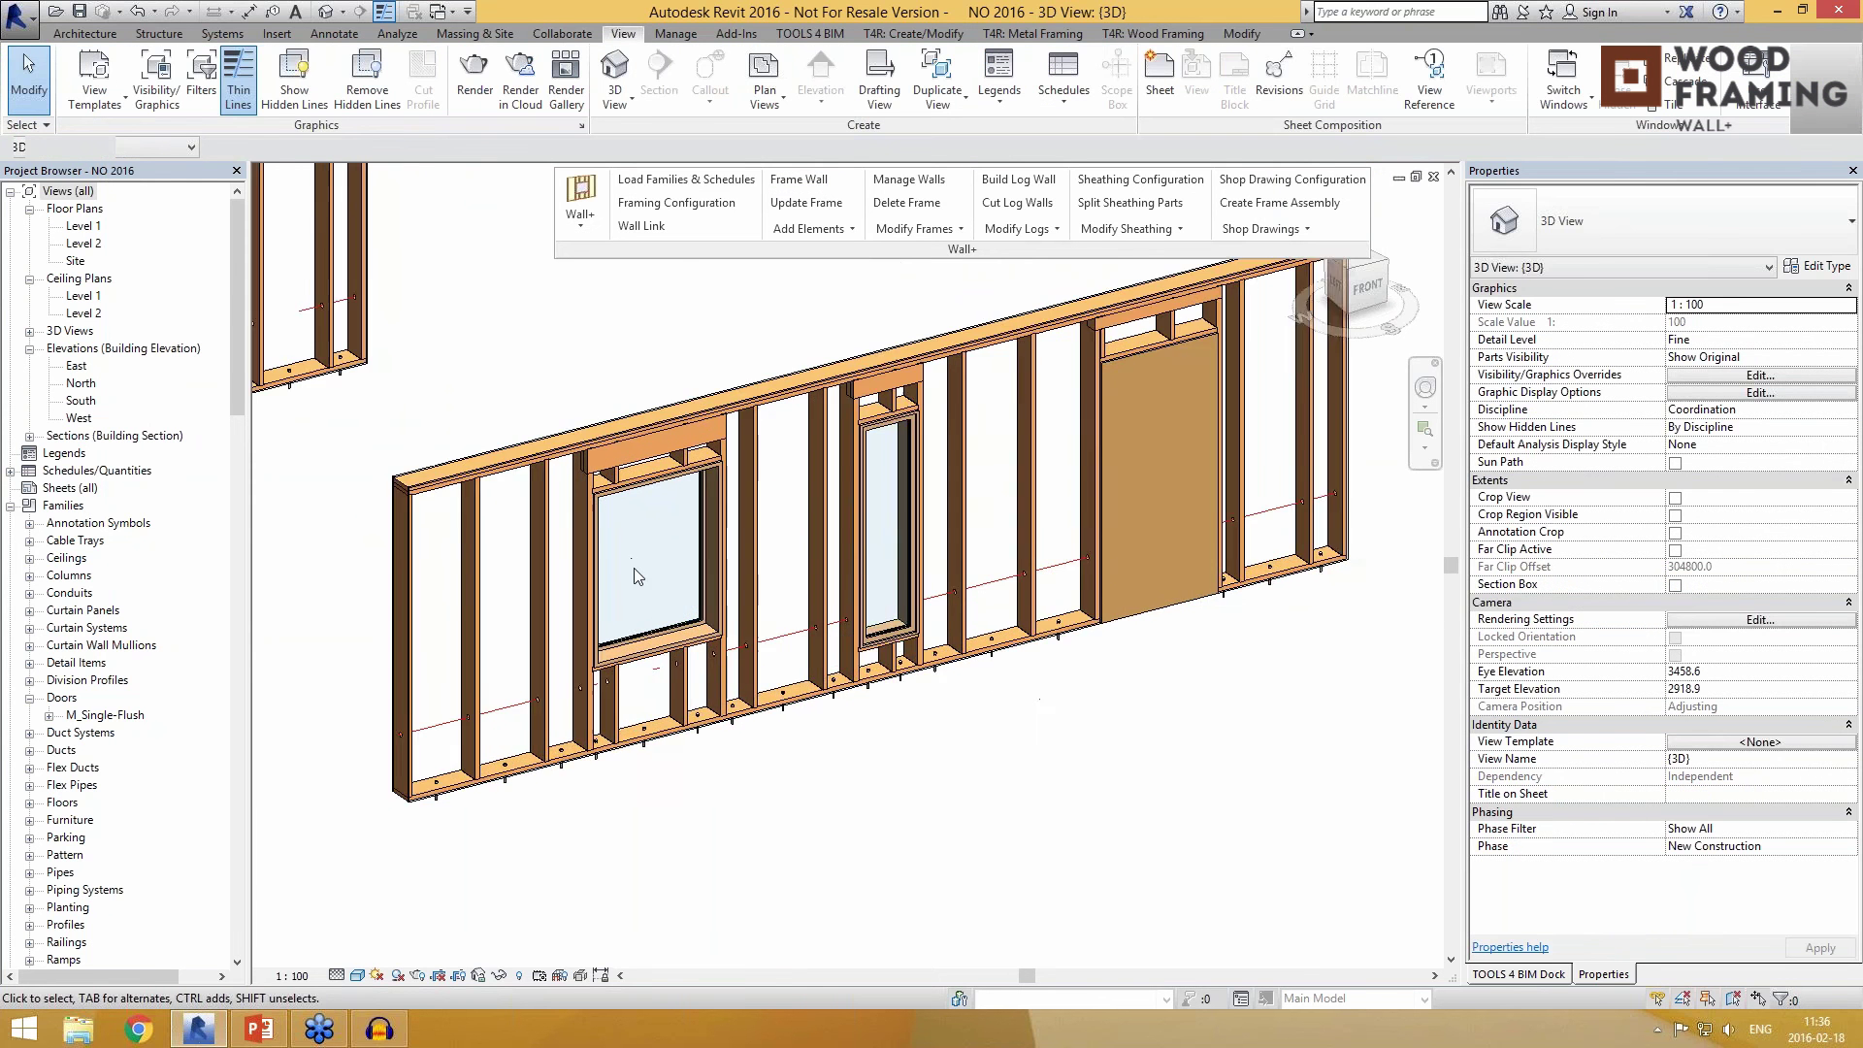
middle_click_drag(633, 568, 609, 606)
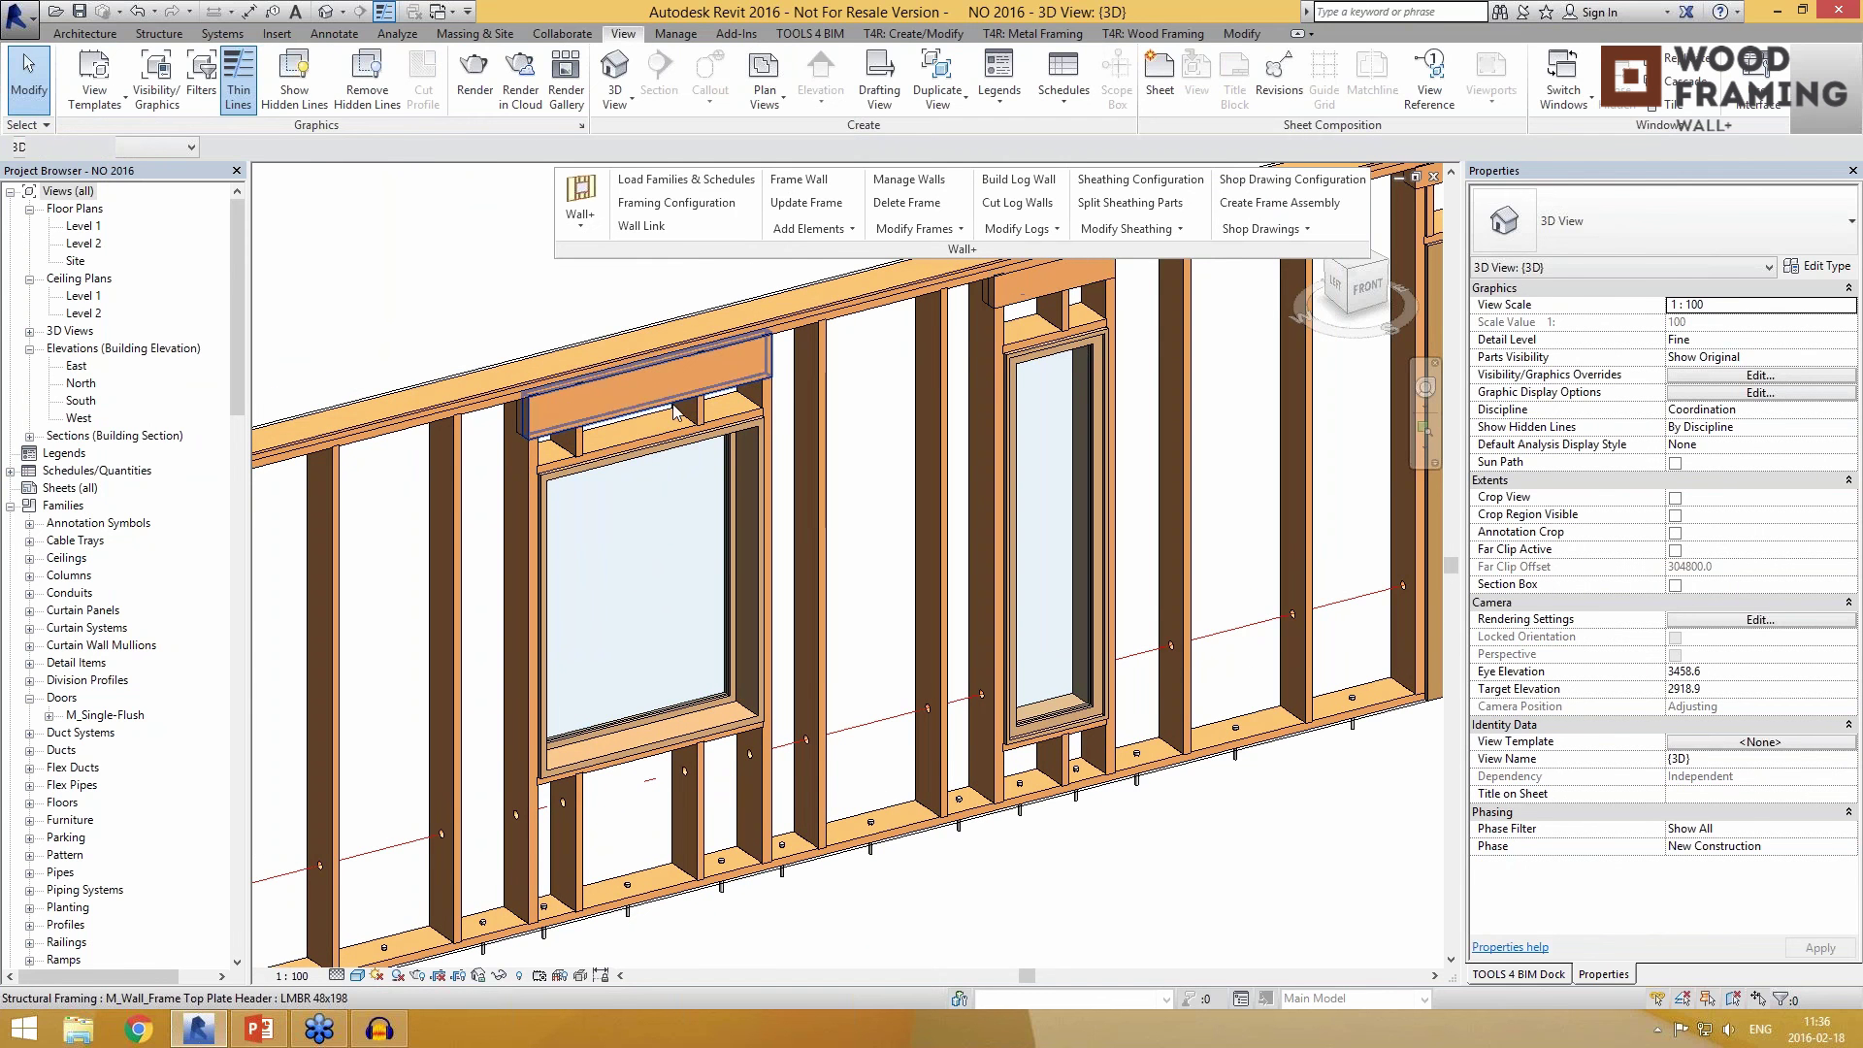
scroll(282, 458, "down", 1)
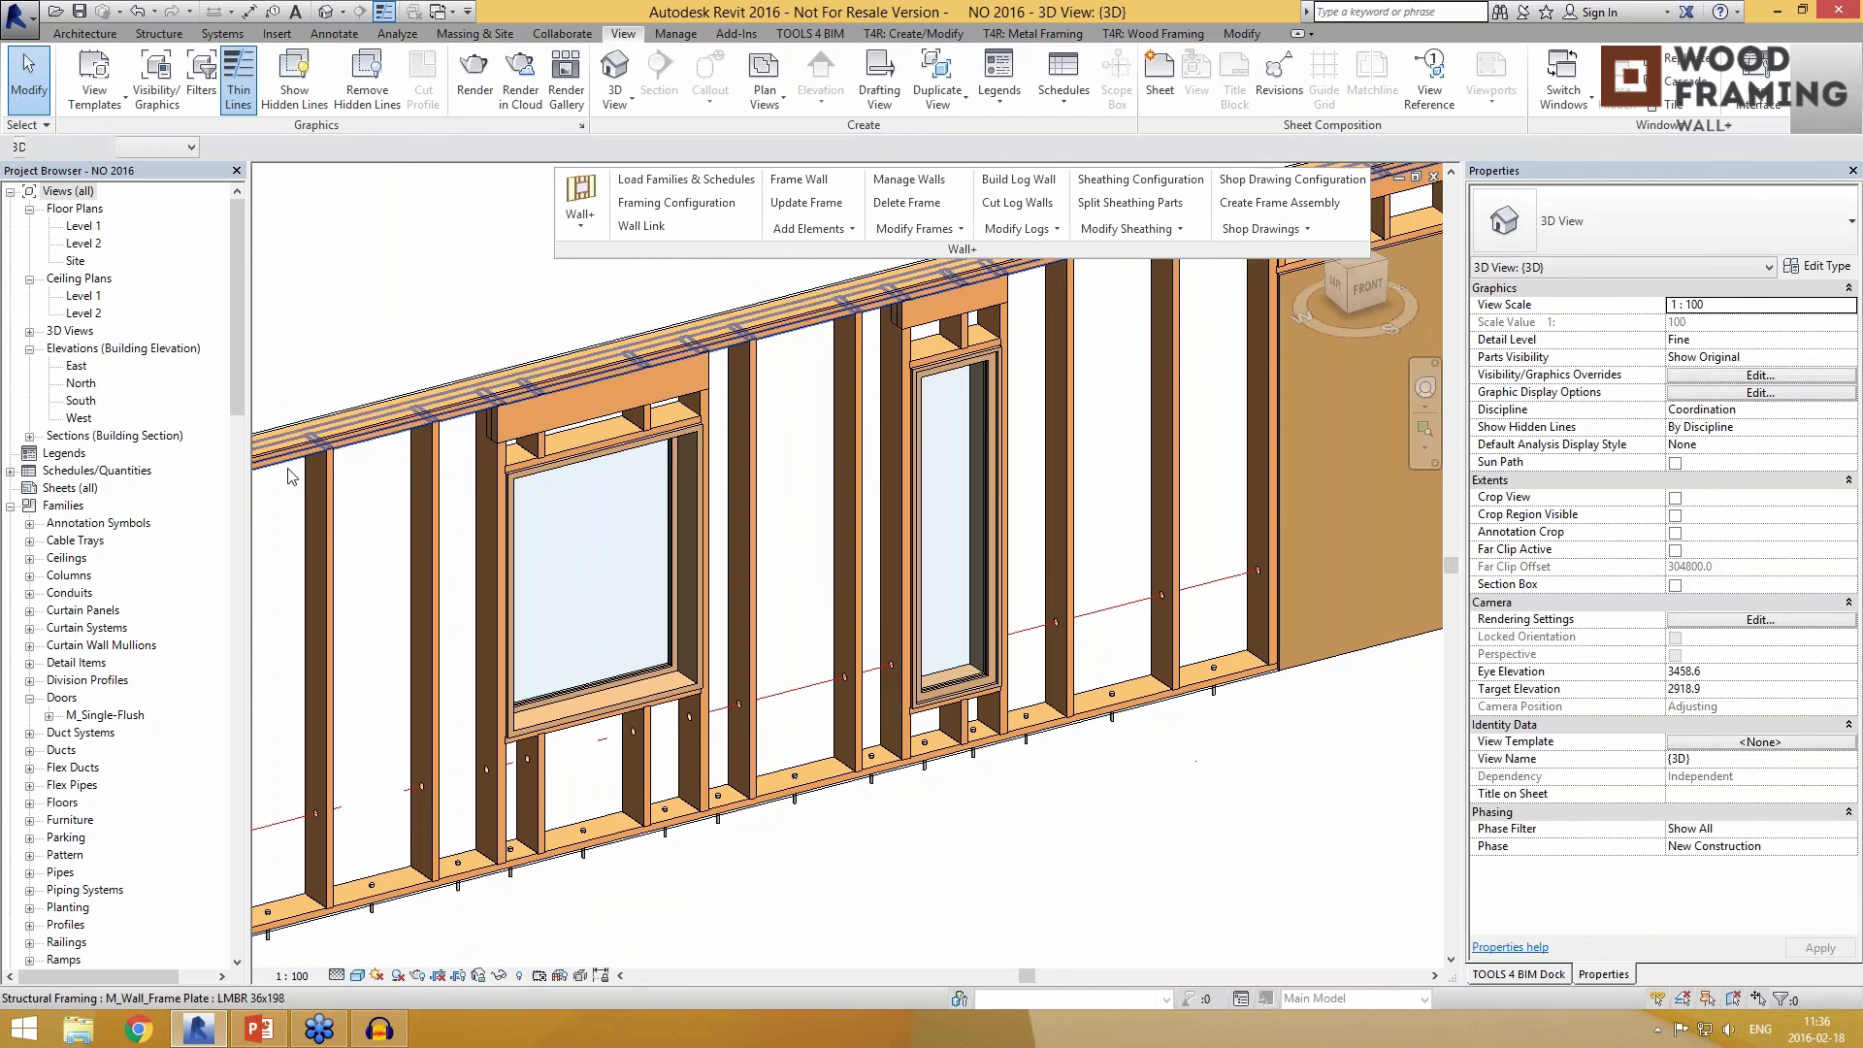
left_click(573, 429)
middle_click_drag(998, 541, 649, 589)
scroll(928, 336, "up", 4)
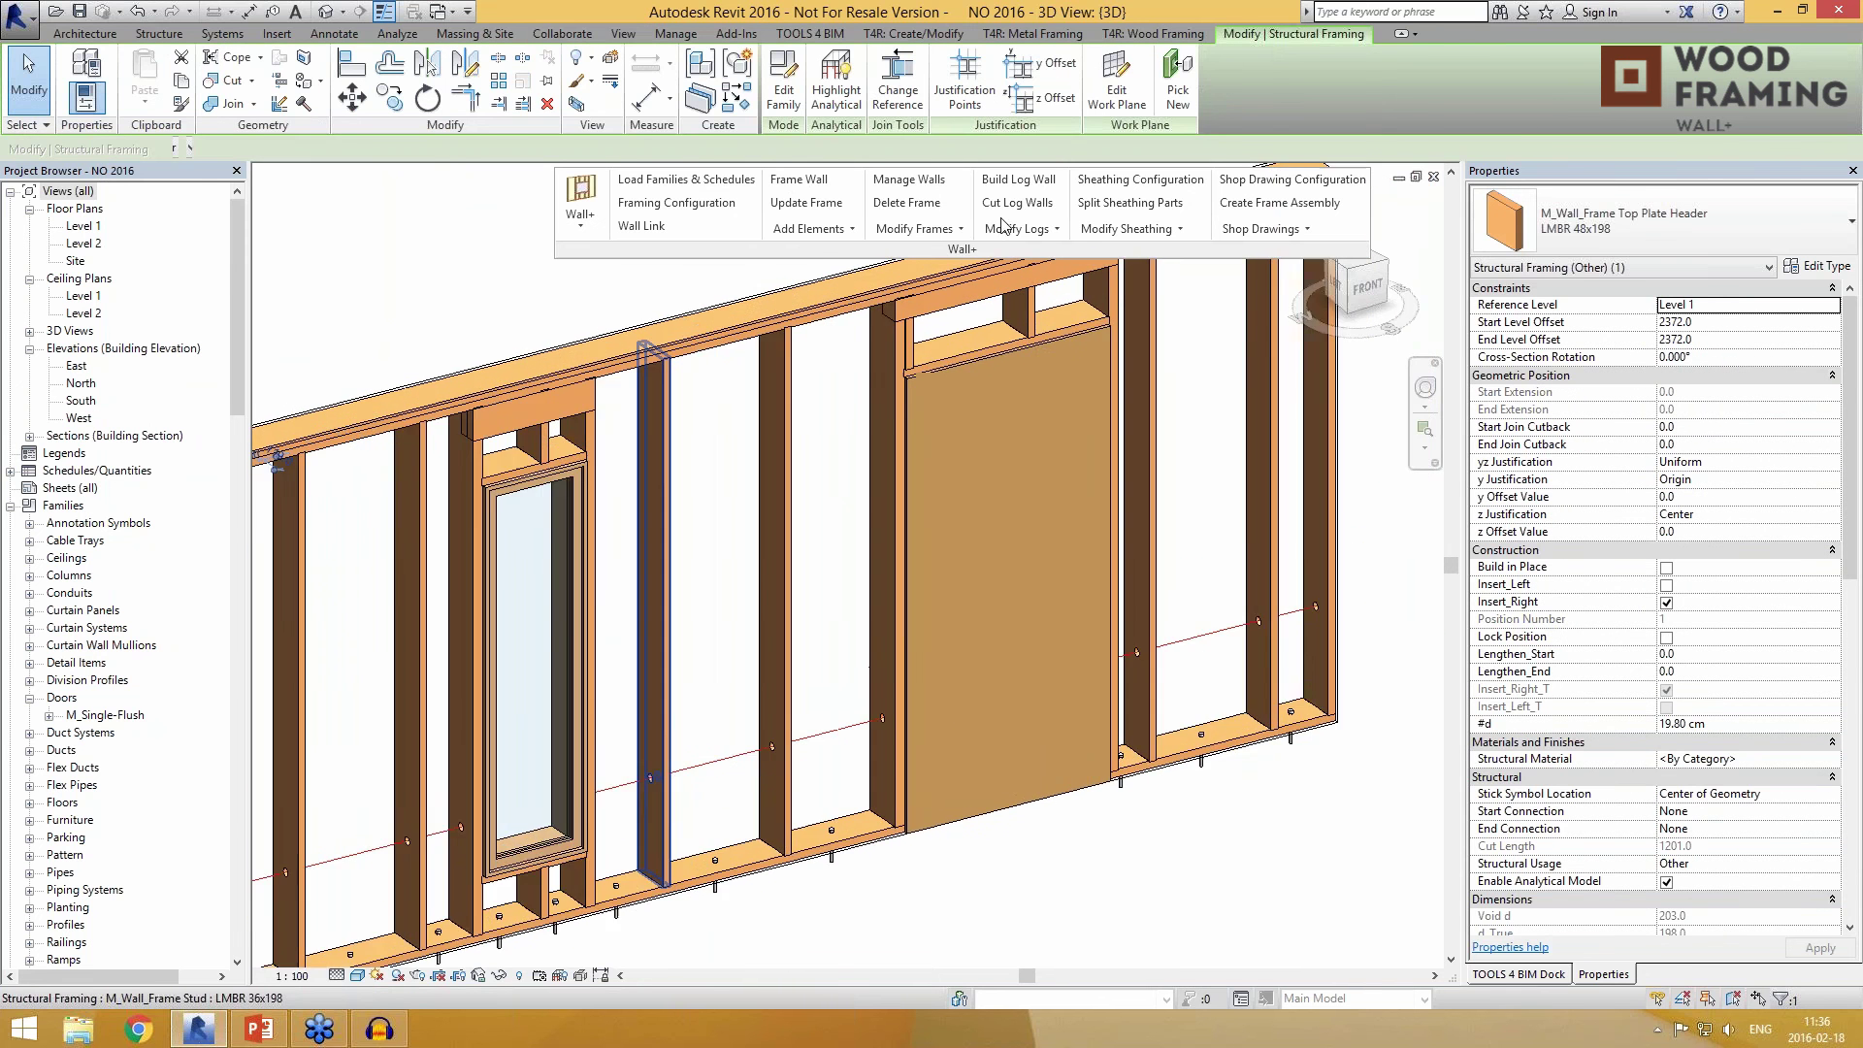
left_click(928, 335)
scroll(988, 421, "down", 3)
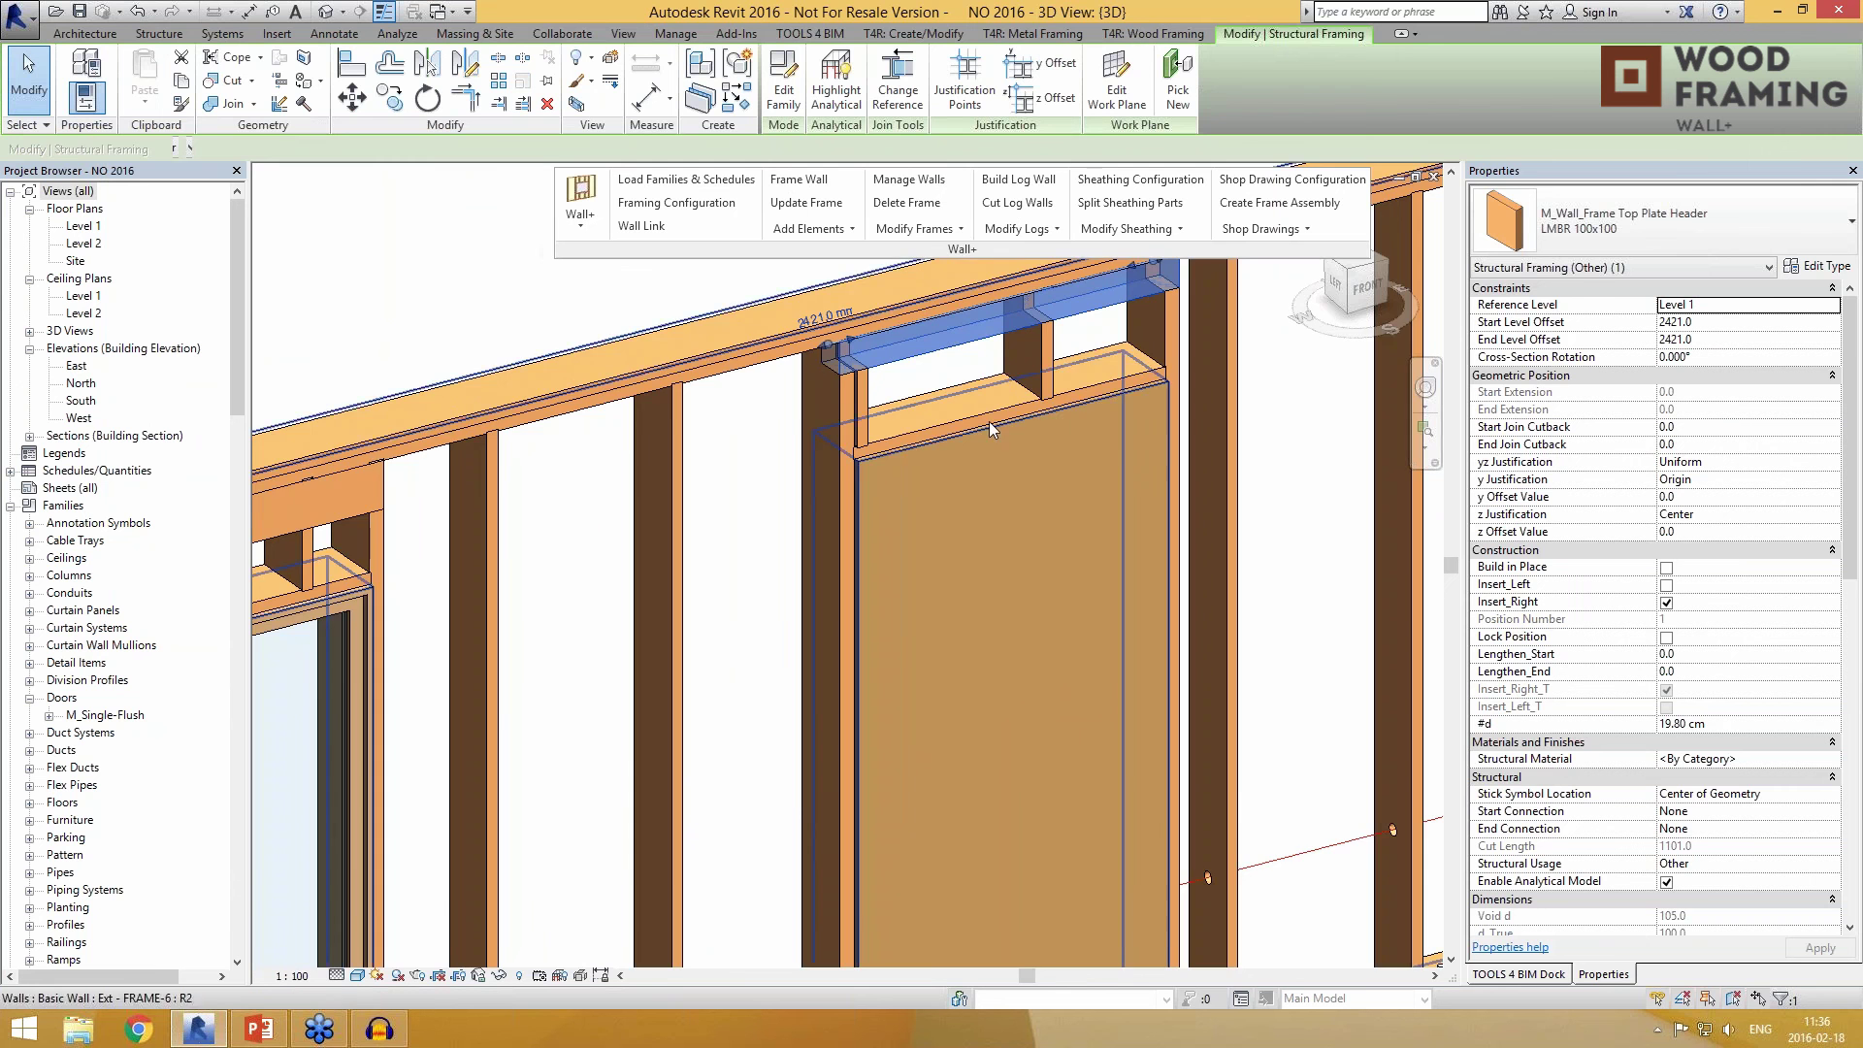
key("Escape")
Step: Inspect from a lower angle how the headers above the narrow window and the door sit in the adjacent studs
scroll(521, 527, "up", 8)
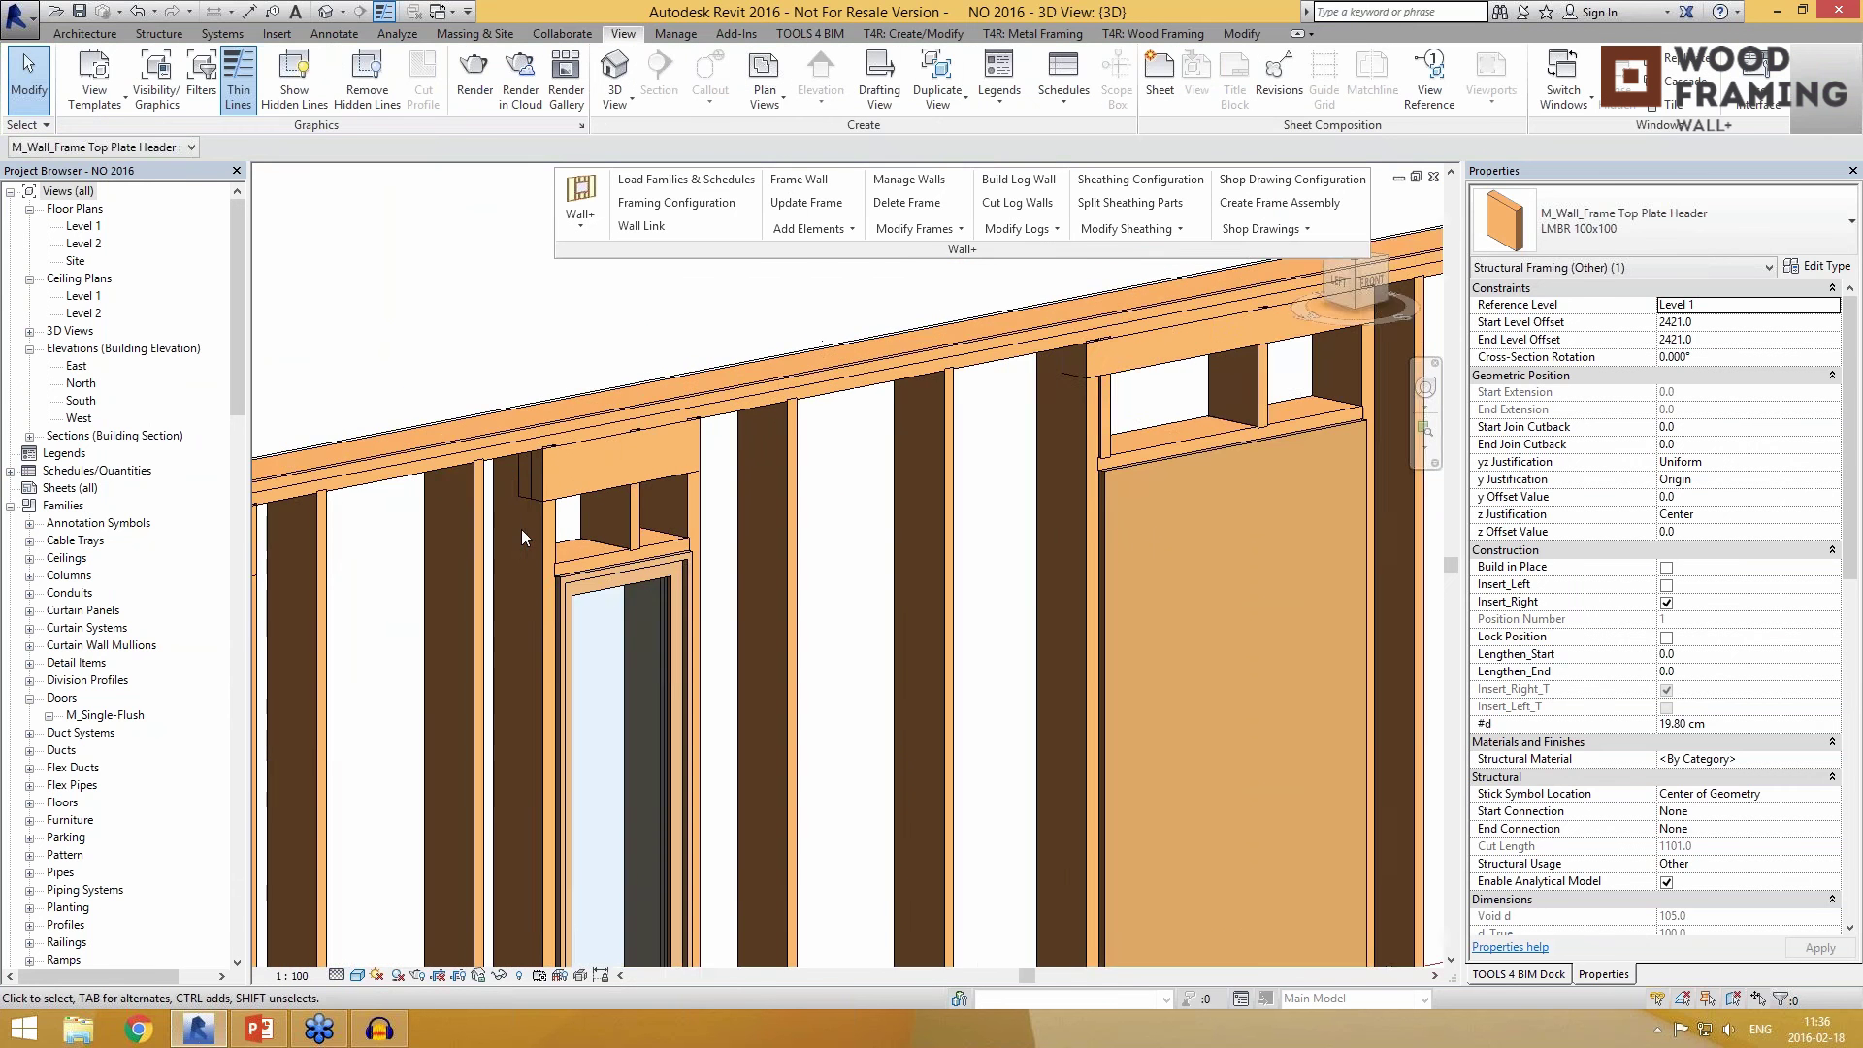
scroll(574, 376, "down", 6)
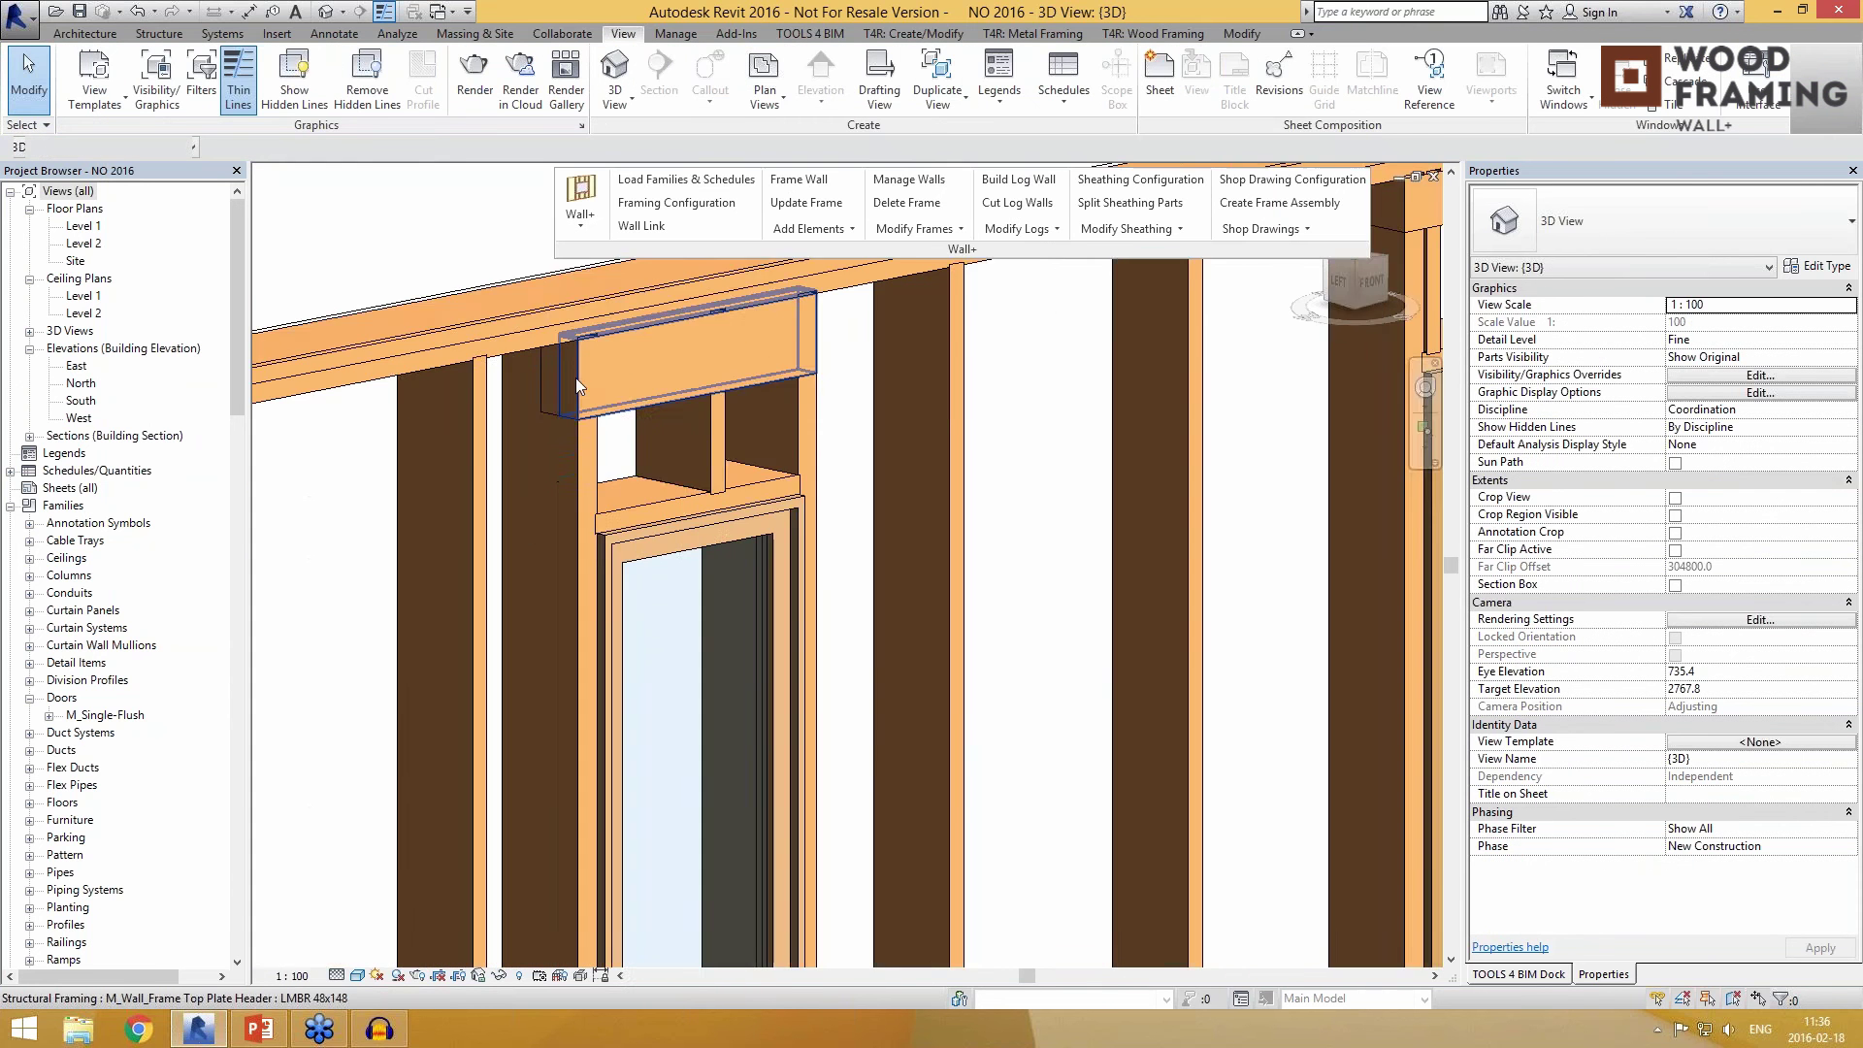
middle_click_drag(572, 582, 735, 586)
scroll(718, 368, "up", 4)
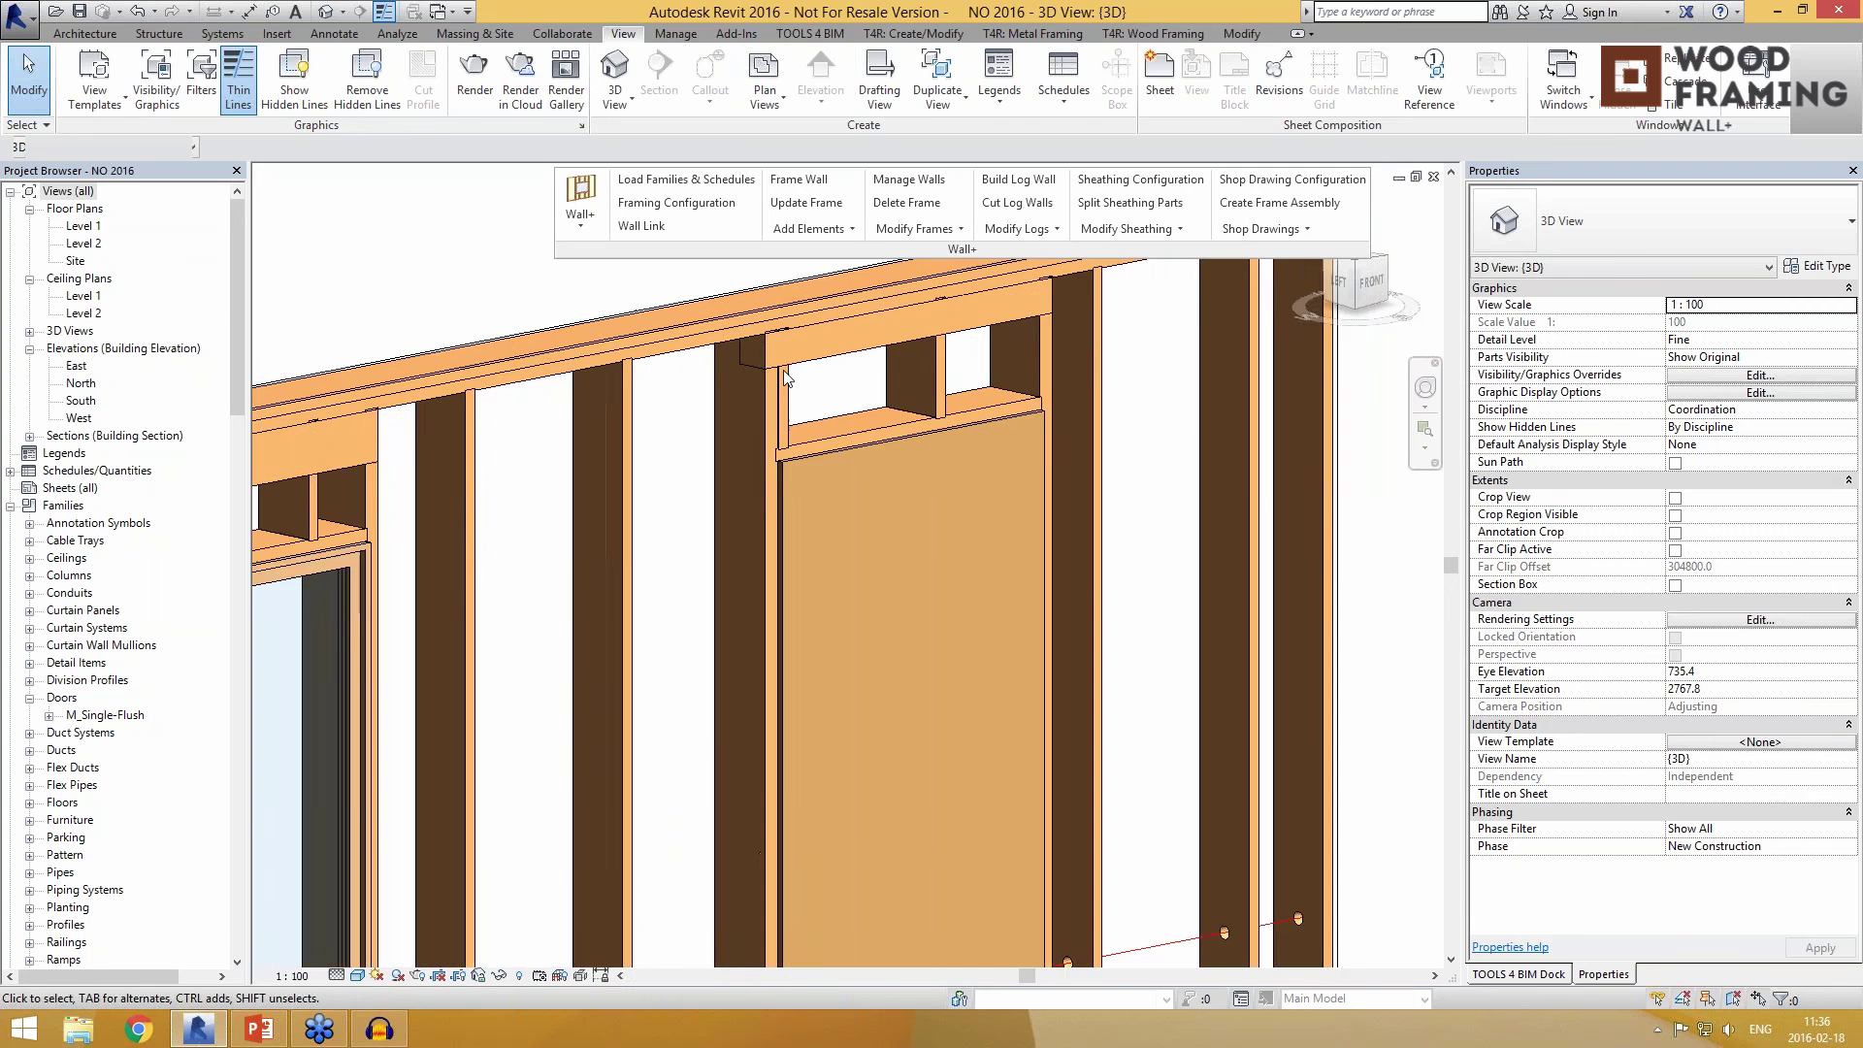
left_click(713, 345)
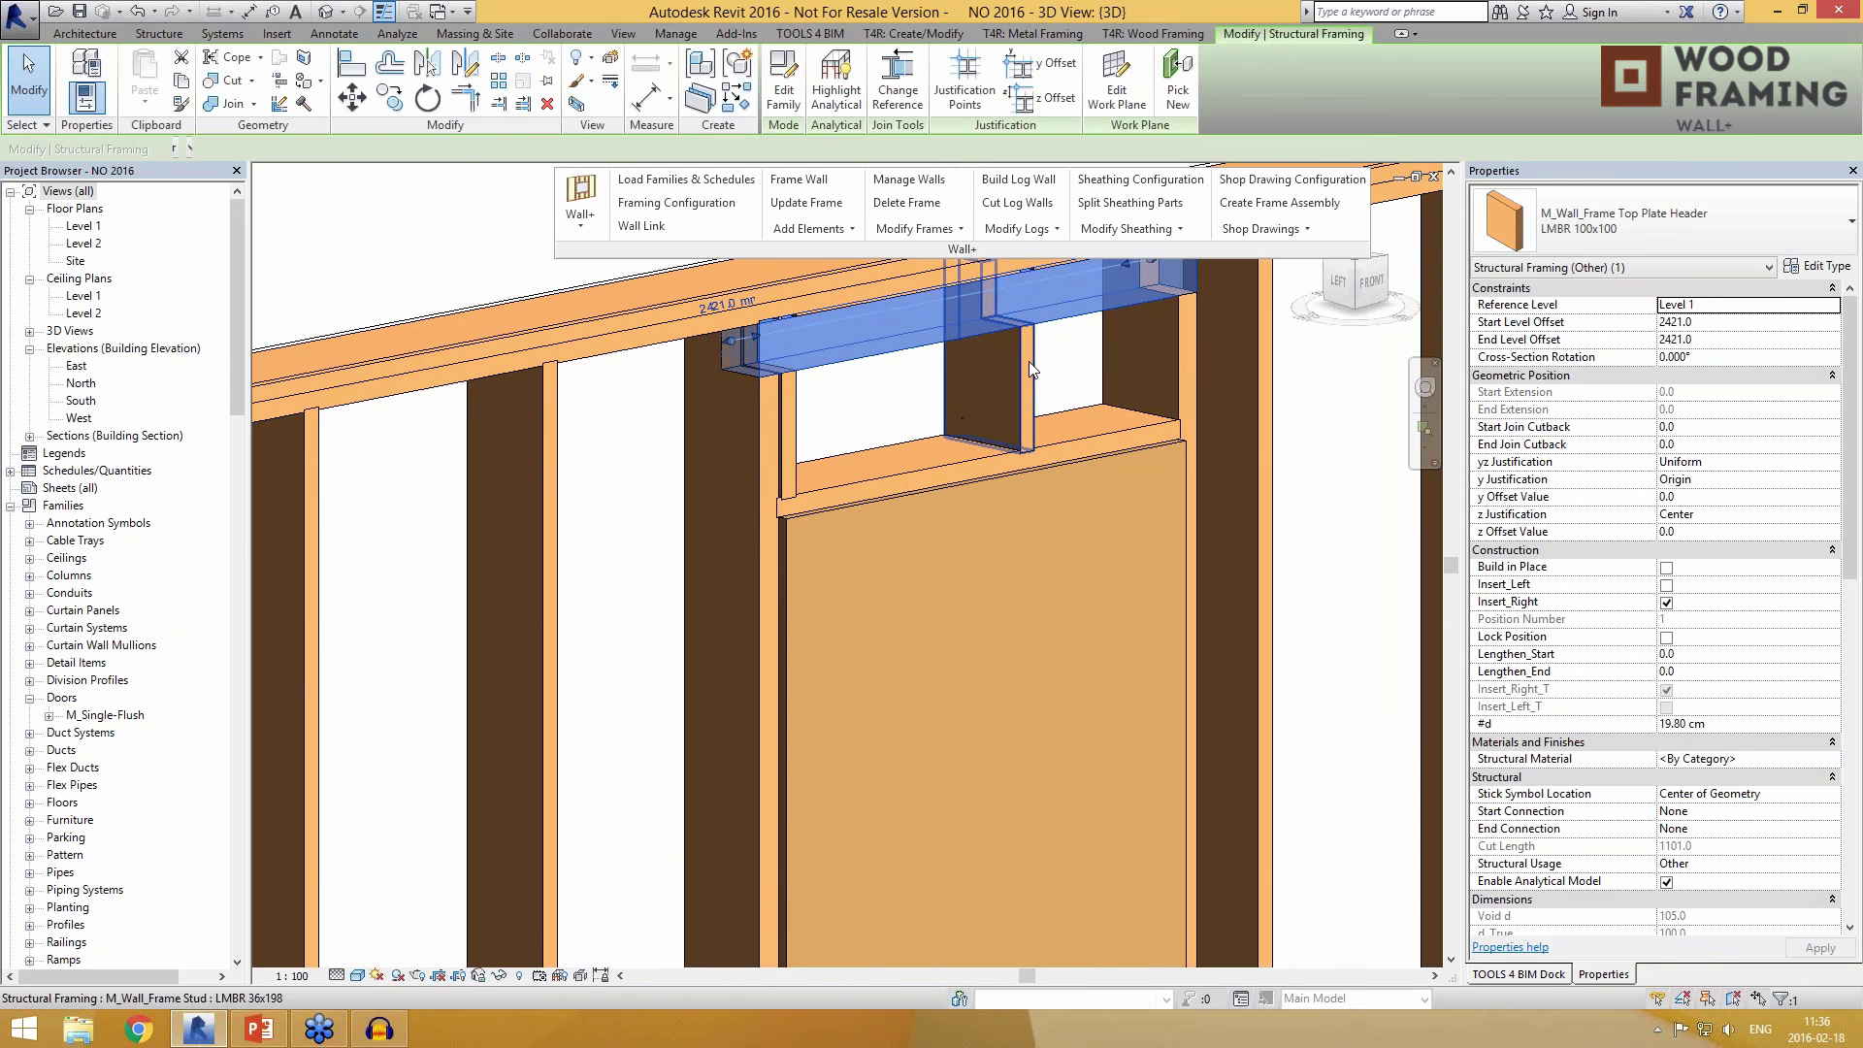
scroll(1028, 437, "down", 5)
middle_click_drag(1178, 475, 1141, 532, "shift")
left_click(1108, 787)
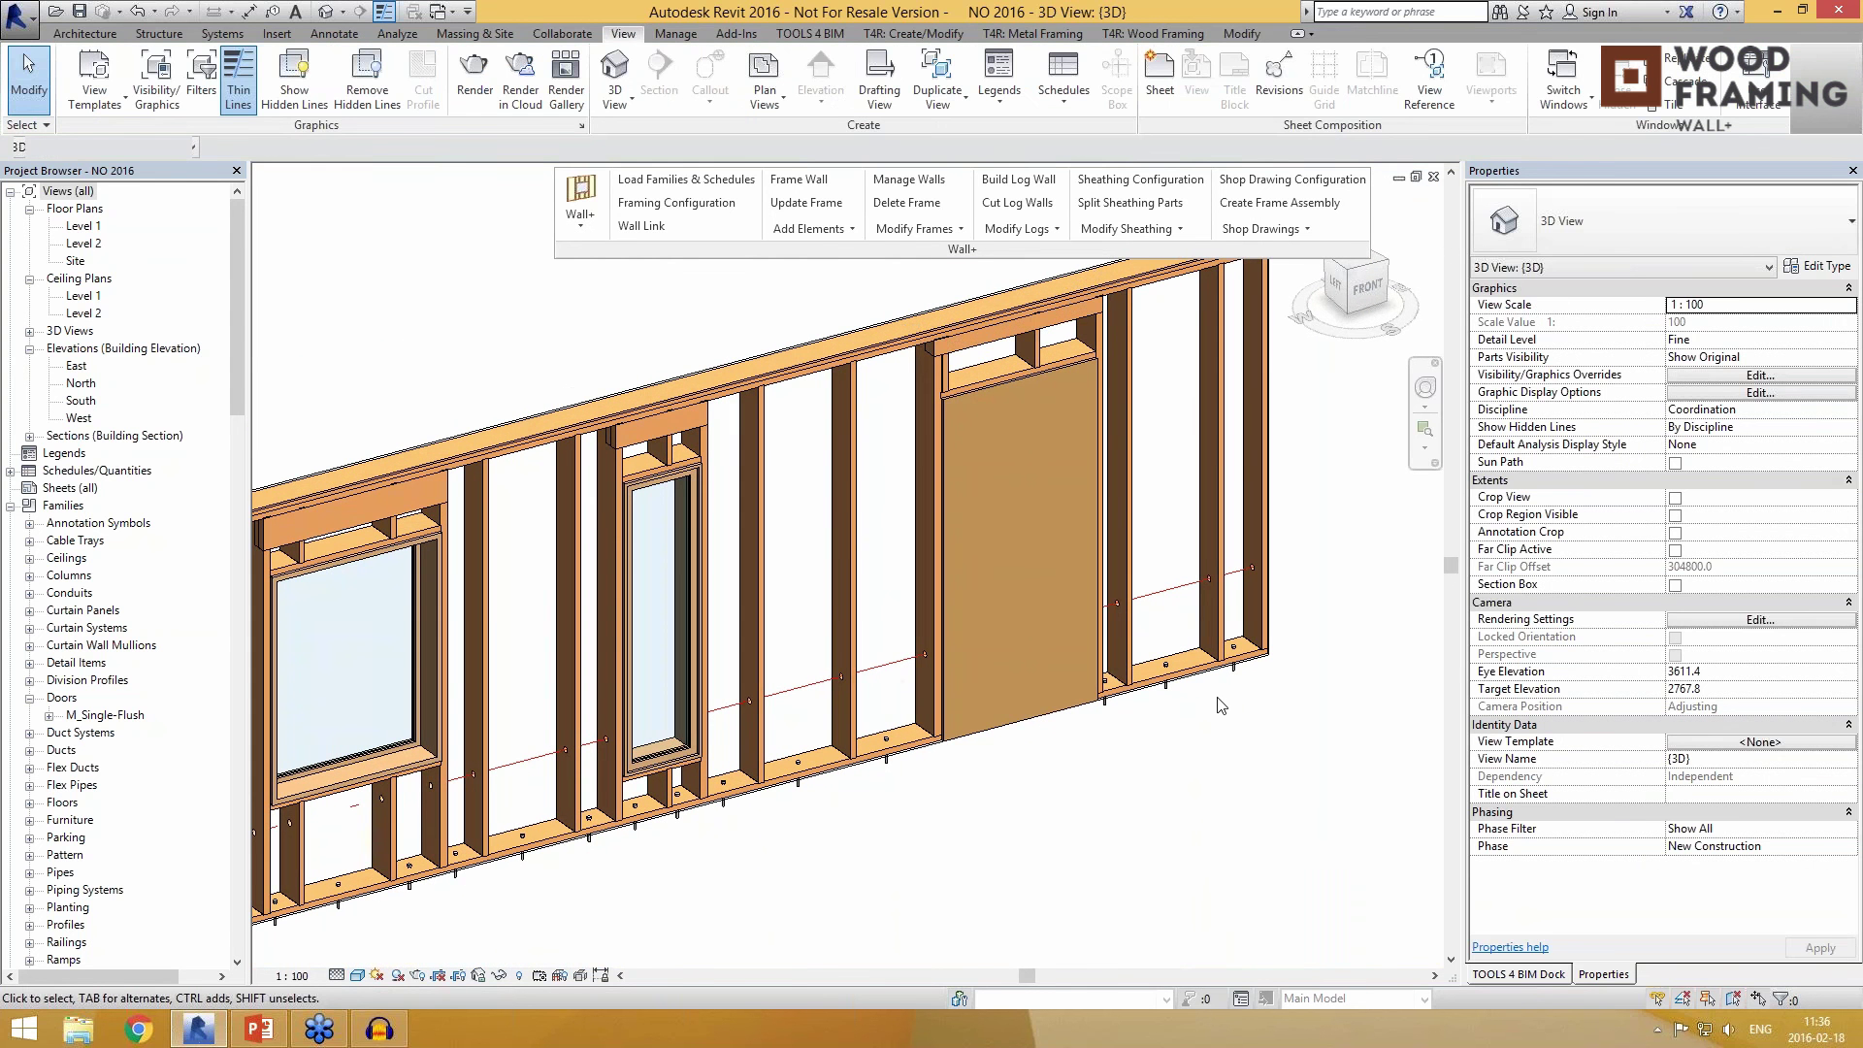
Step: Examine the anchors in the bottom plate between the door and the wall's end
scroll(1137, 527, "up", 8)
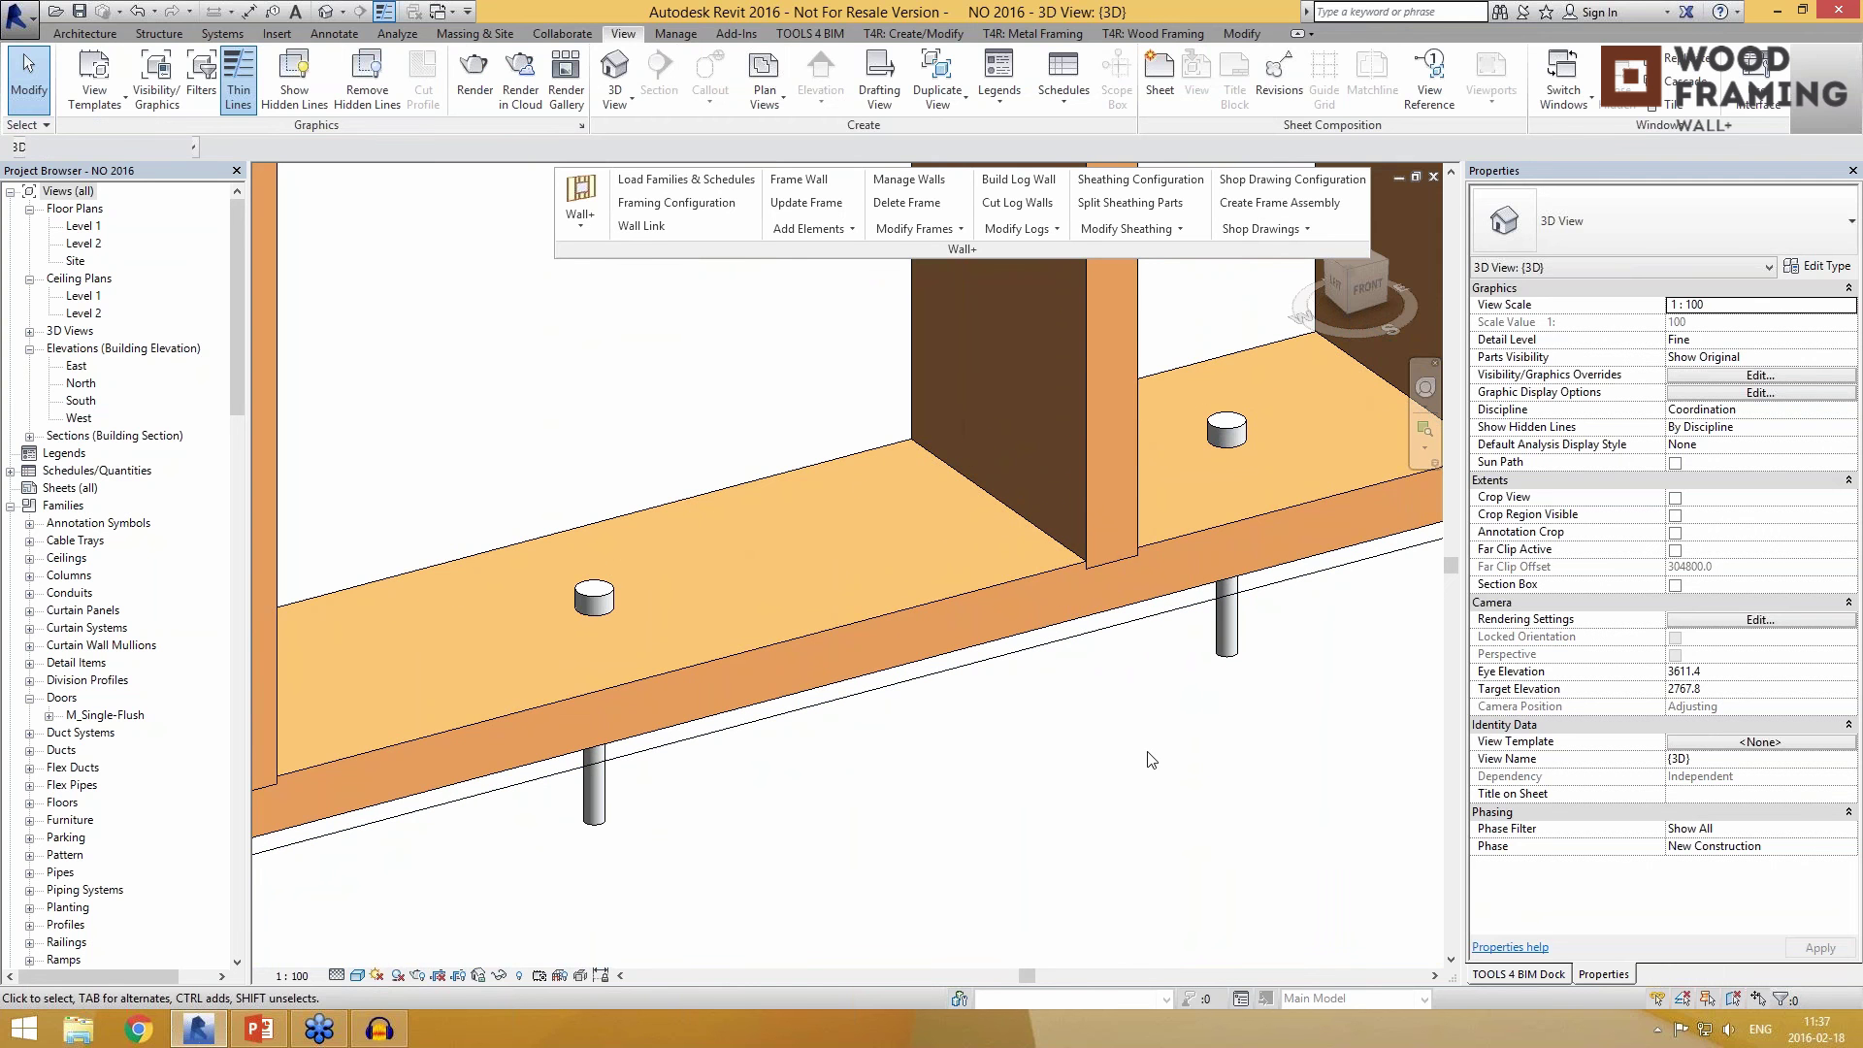
scroll(1169, 698, "down", 5)
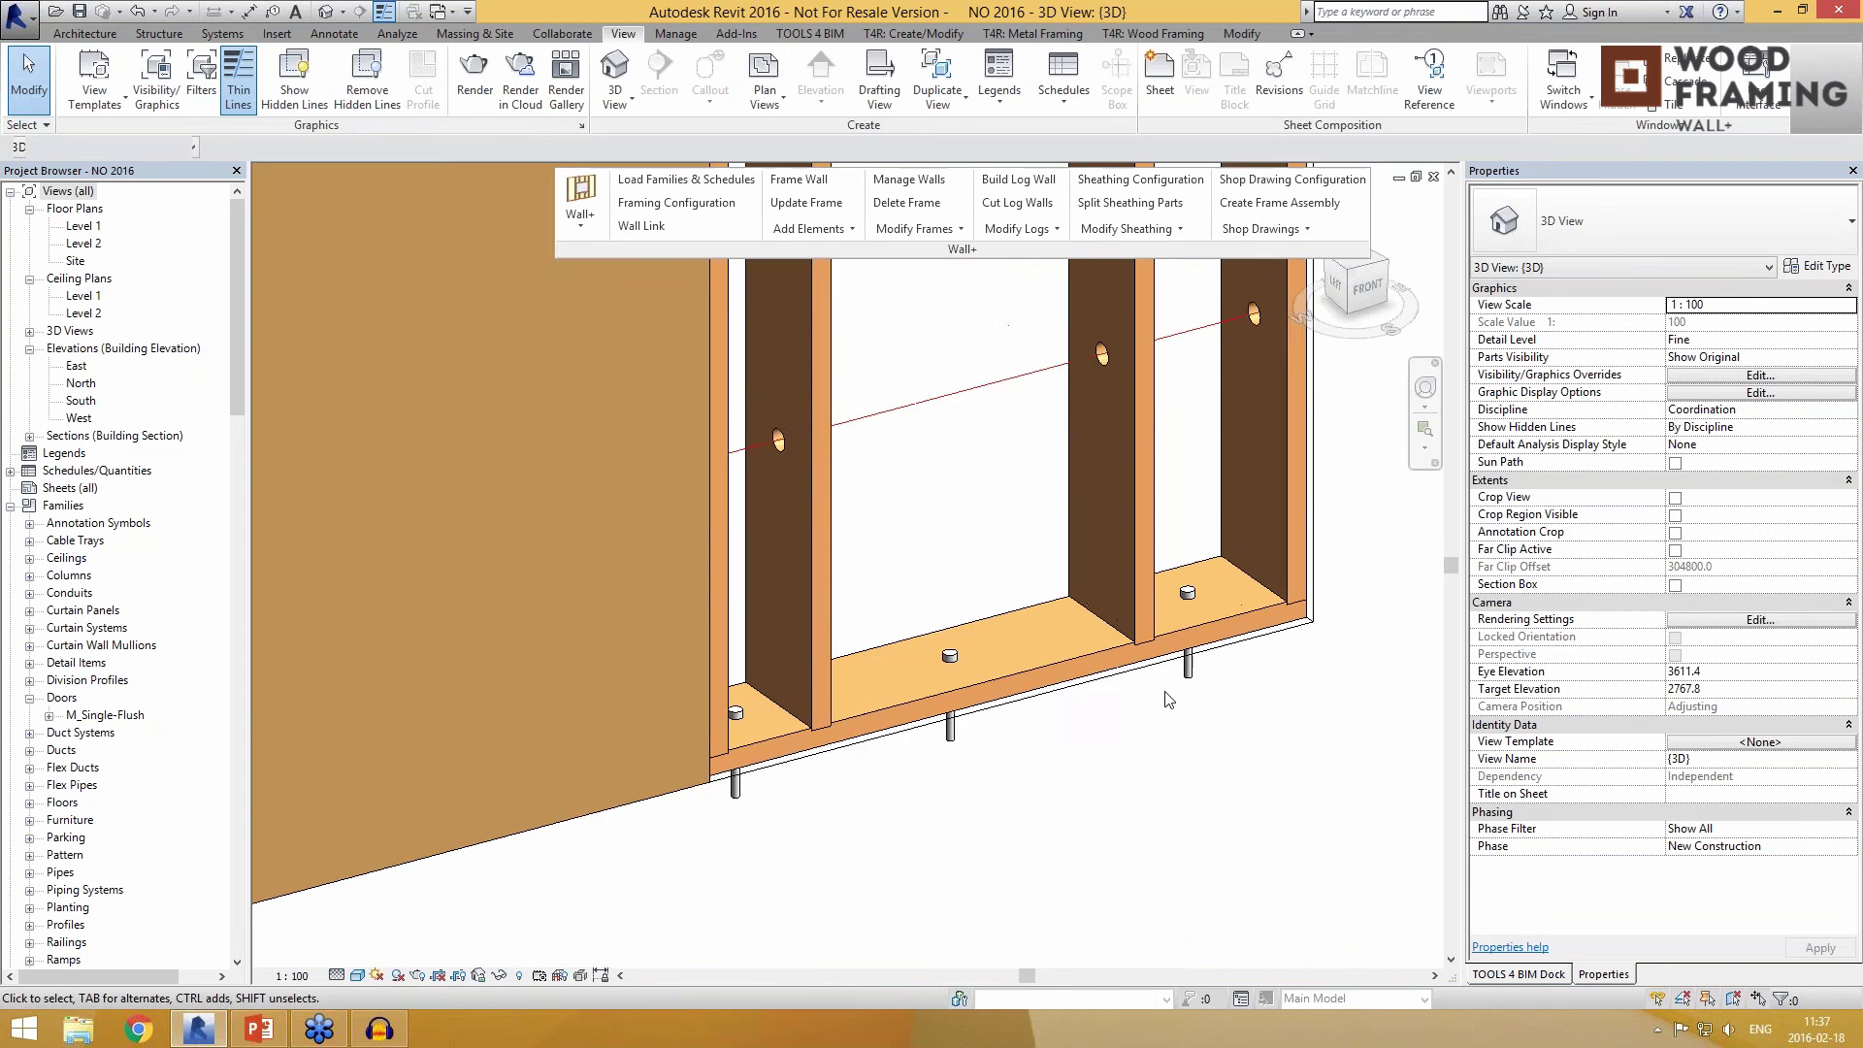
scroll(1169, 699, "down", 2)
scroll(951, 627, "up", 4)
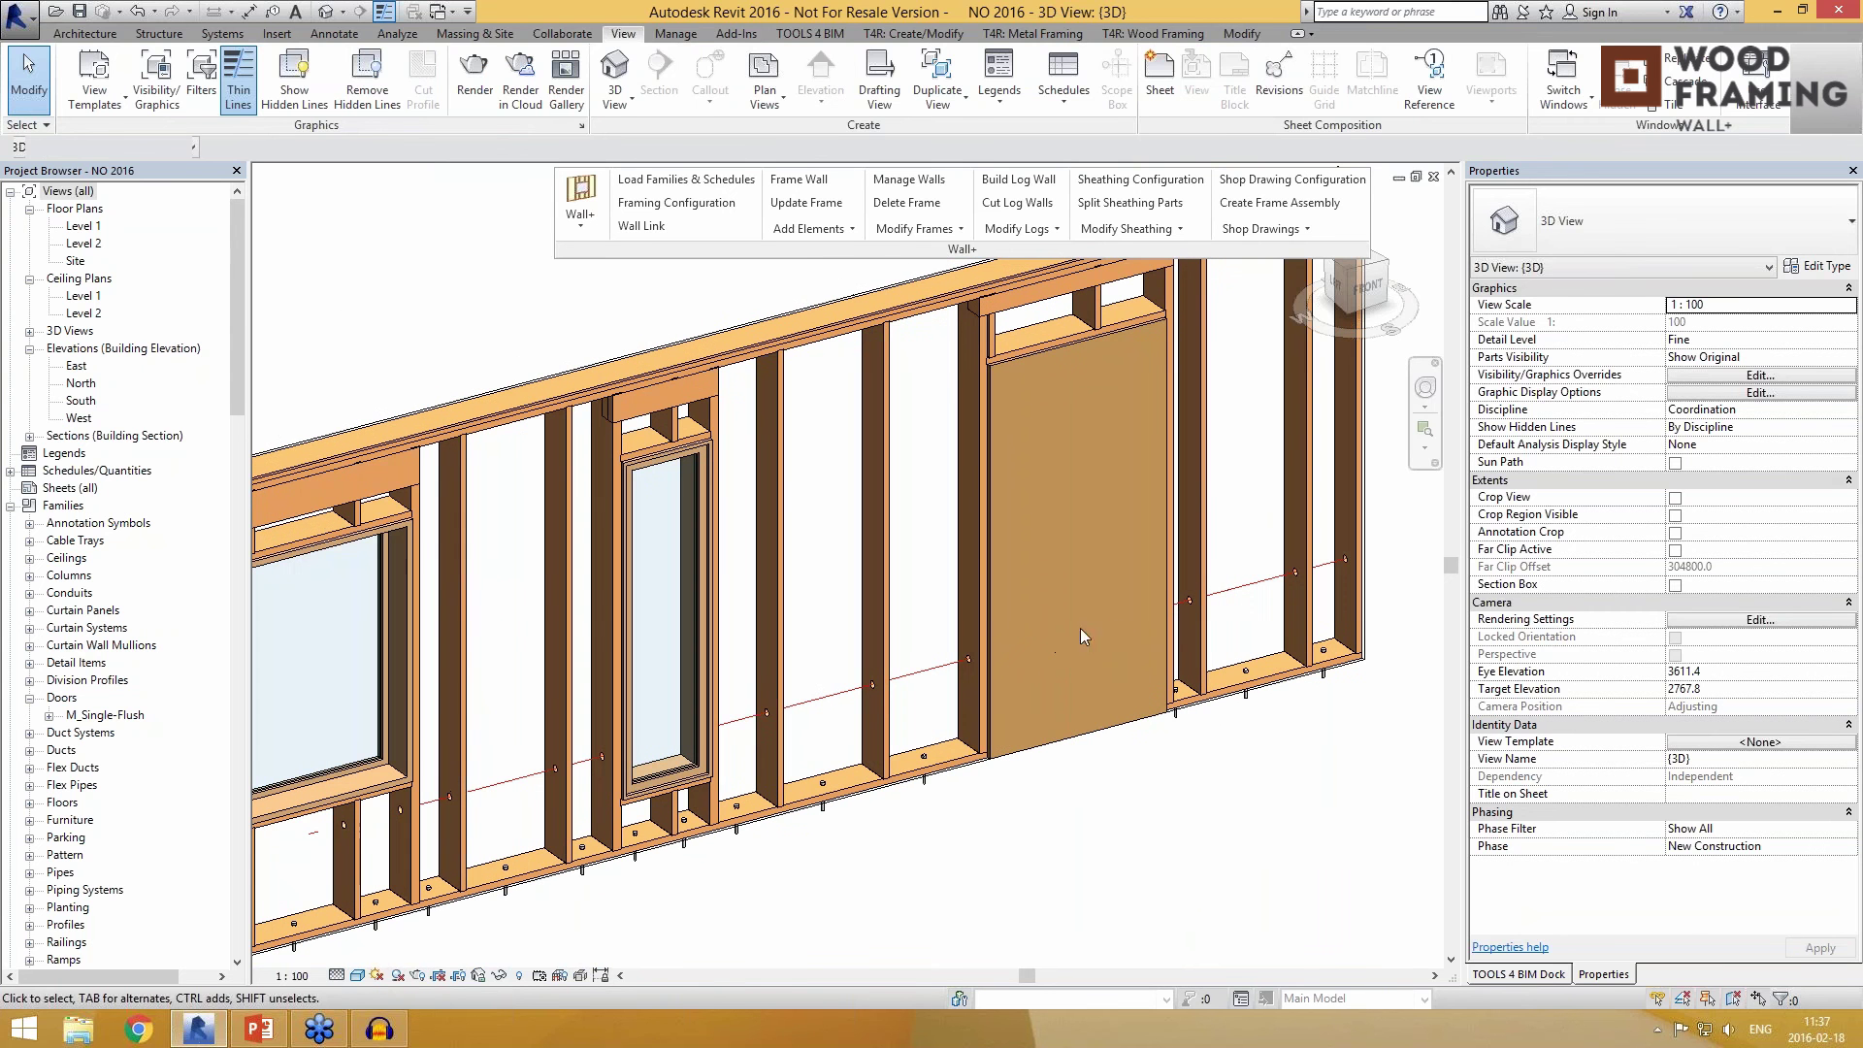
Step: Open the wall framing parameters for a stud beside the narrow window and check the Bridging/Nogging/Blocking wall type options
left_click(791, 405)
left_click(916, 228)
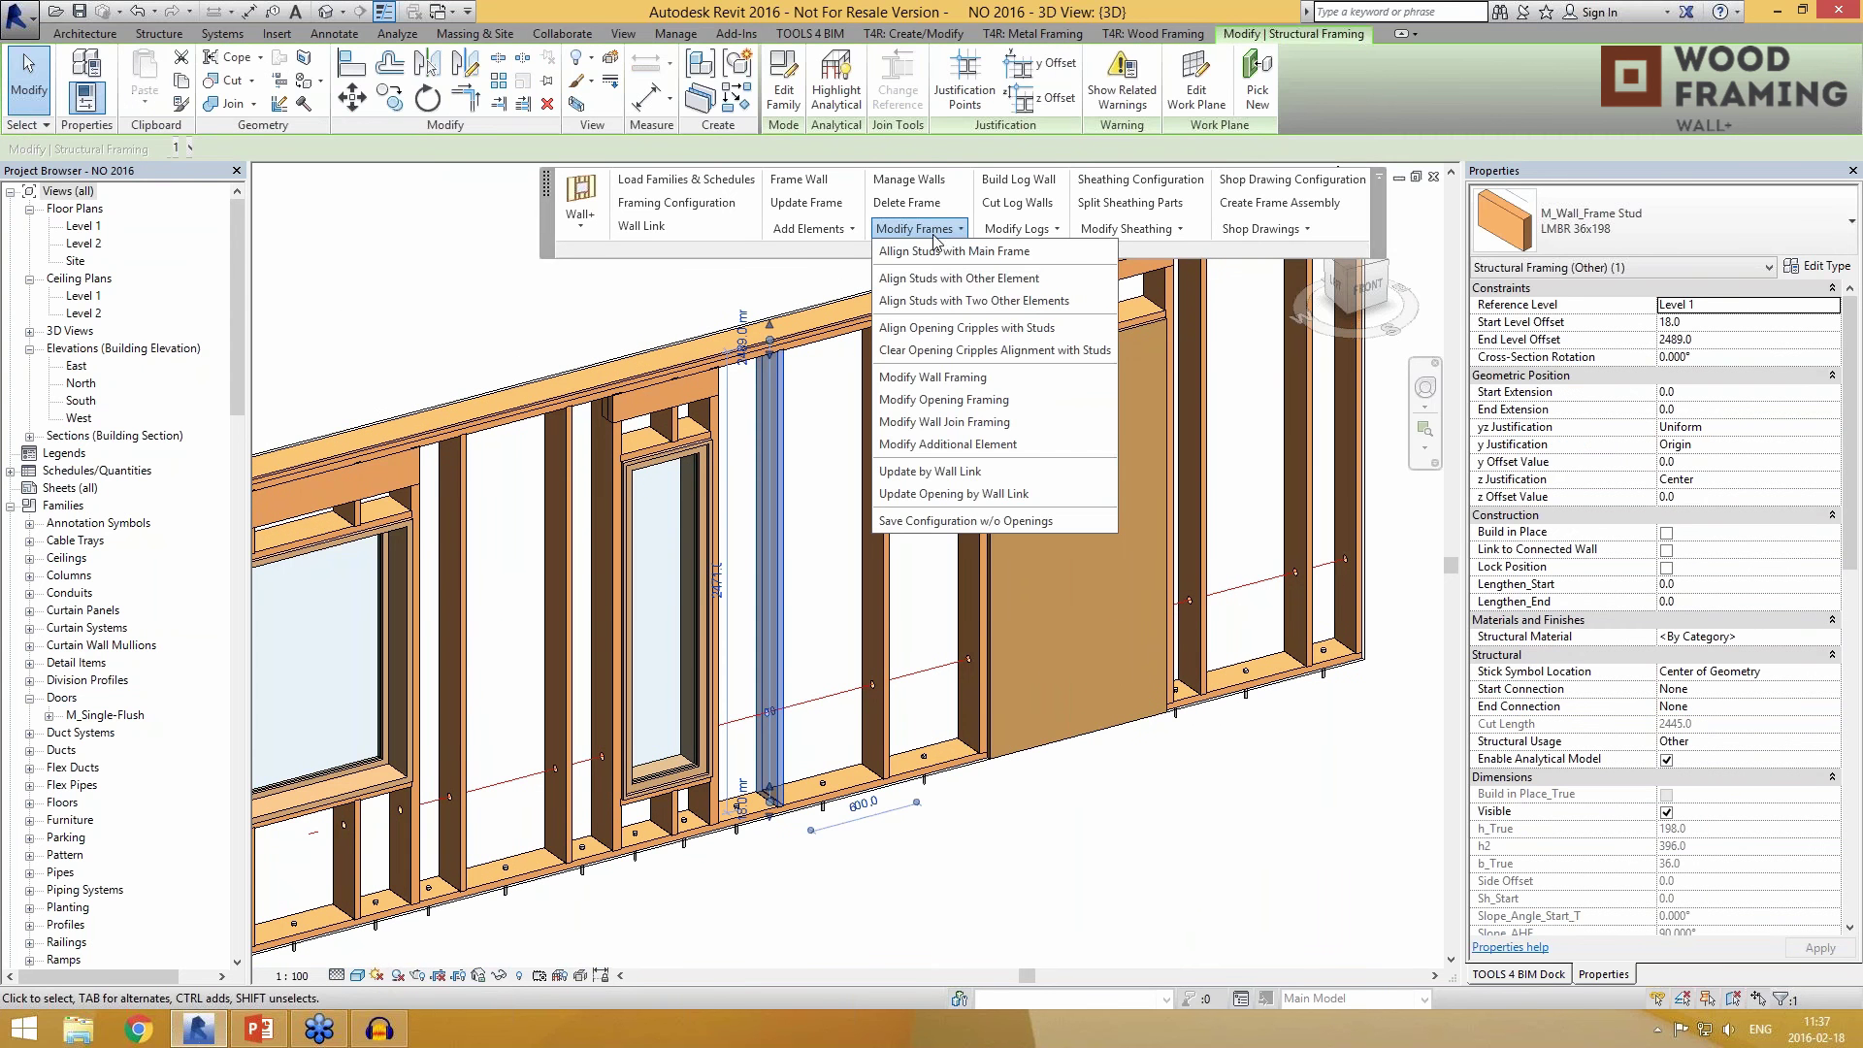
left_click(1000, 382)
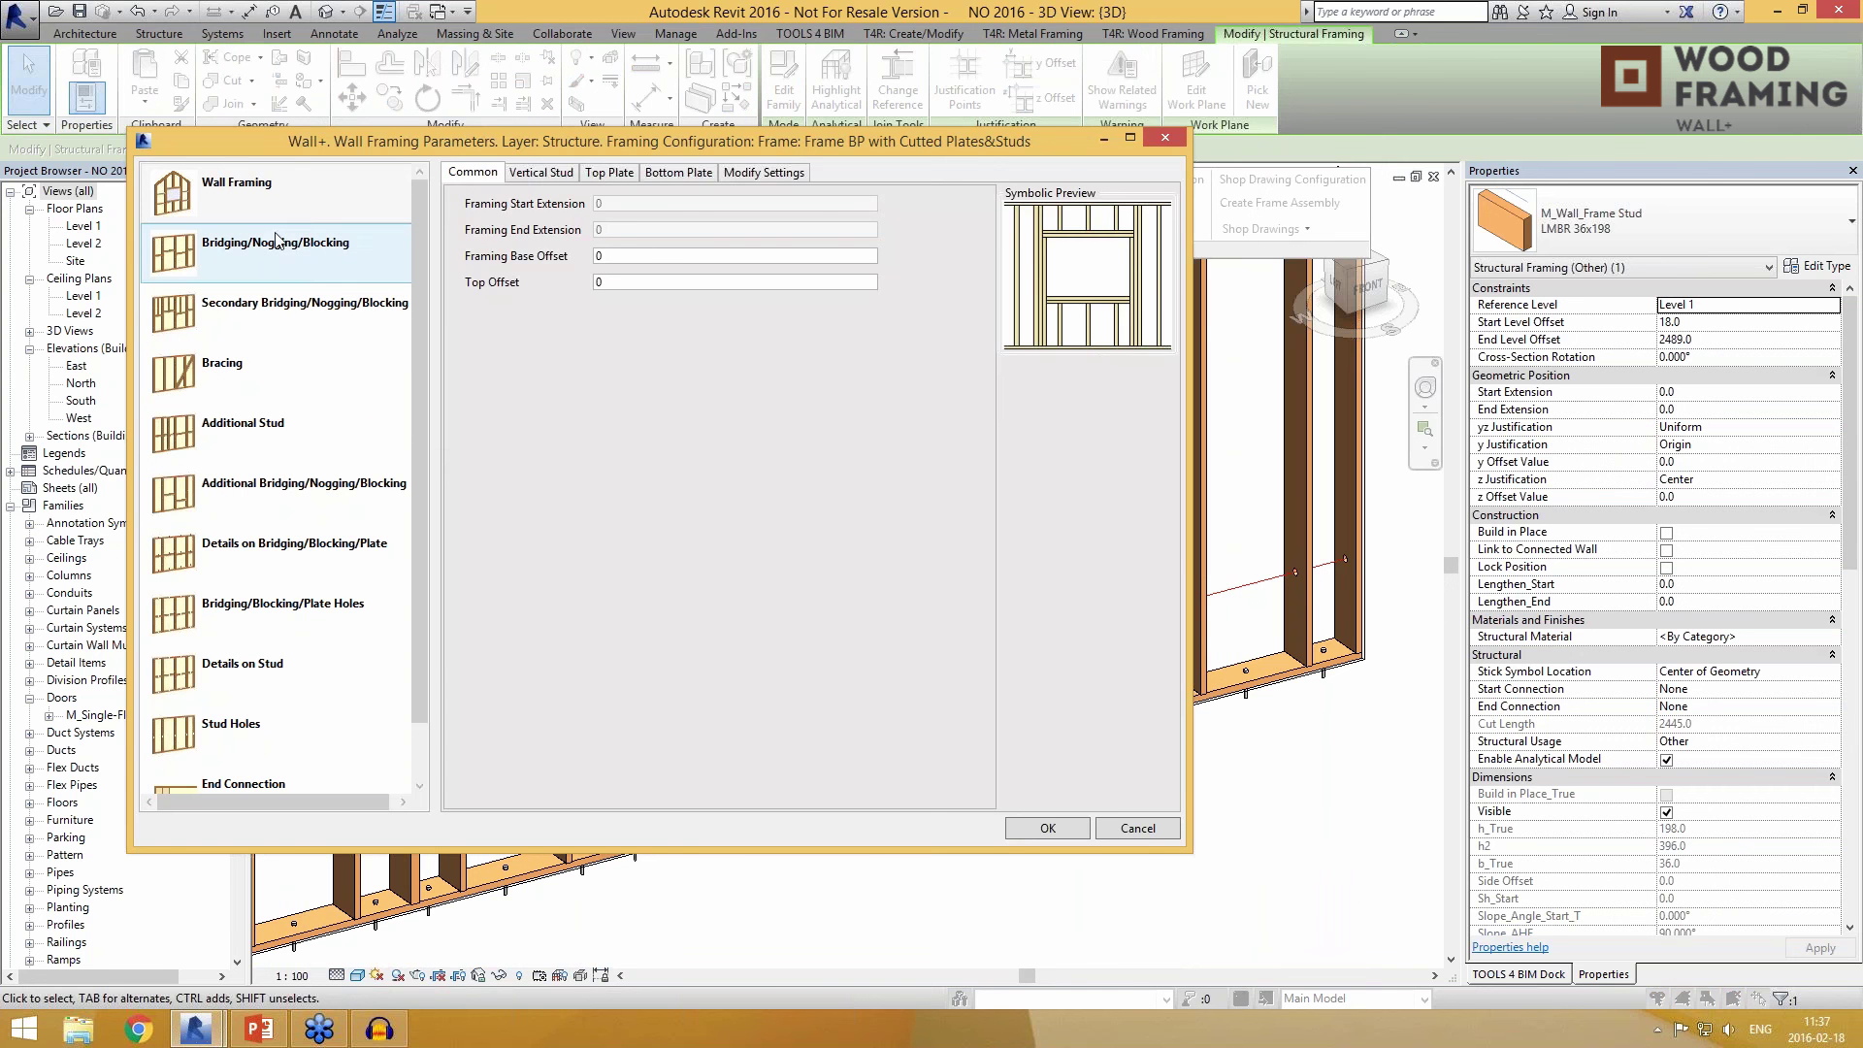
left_click(287, 247)
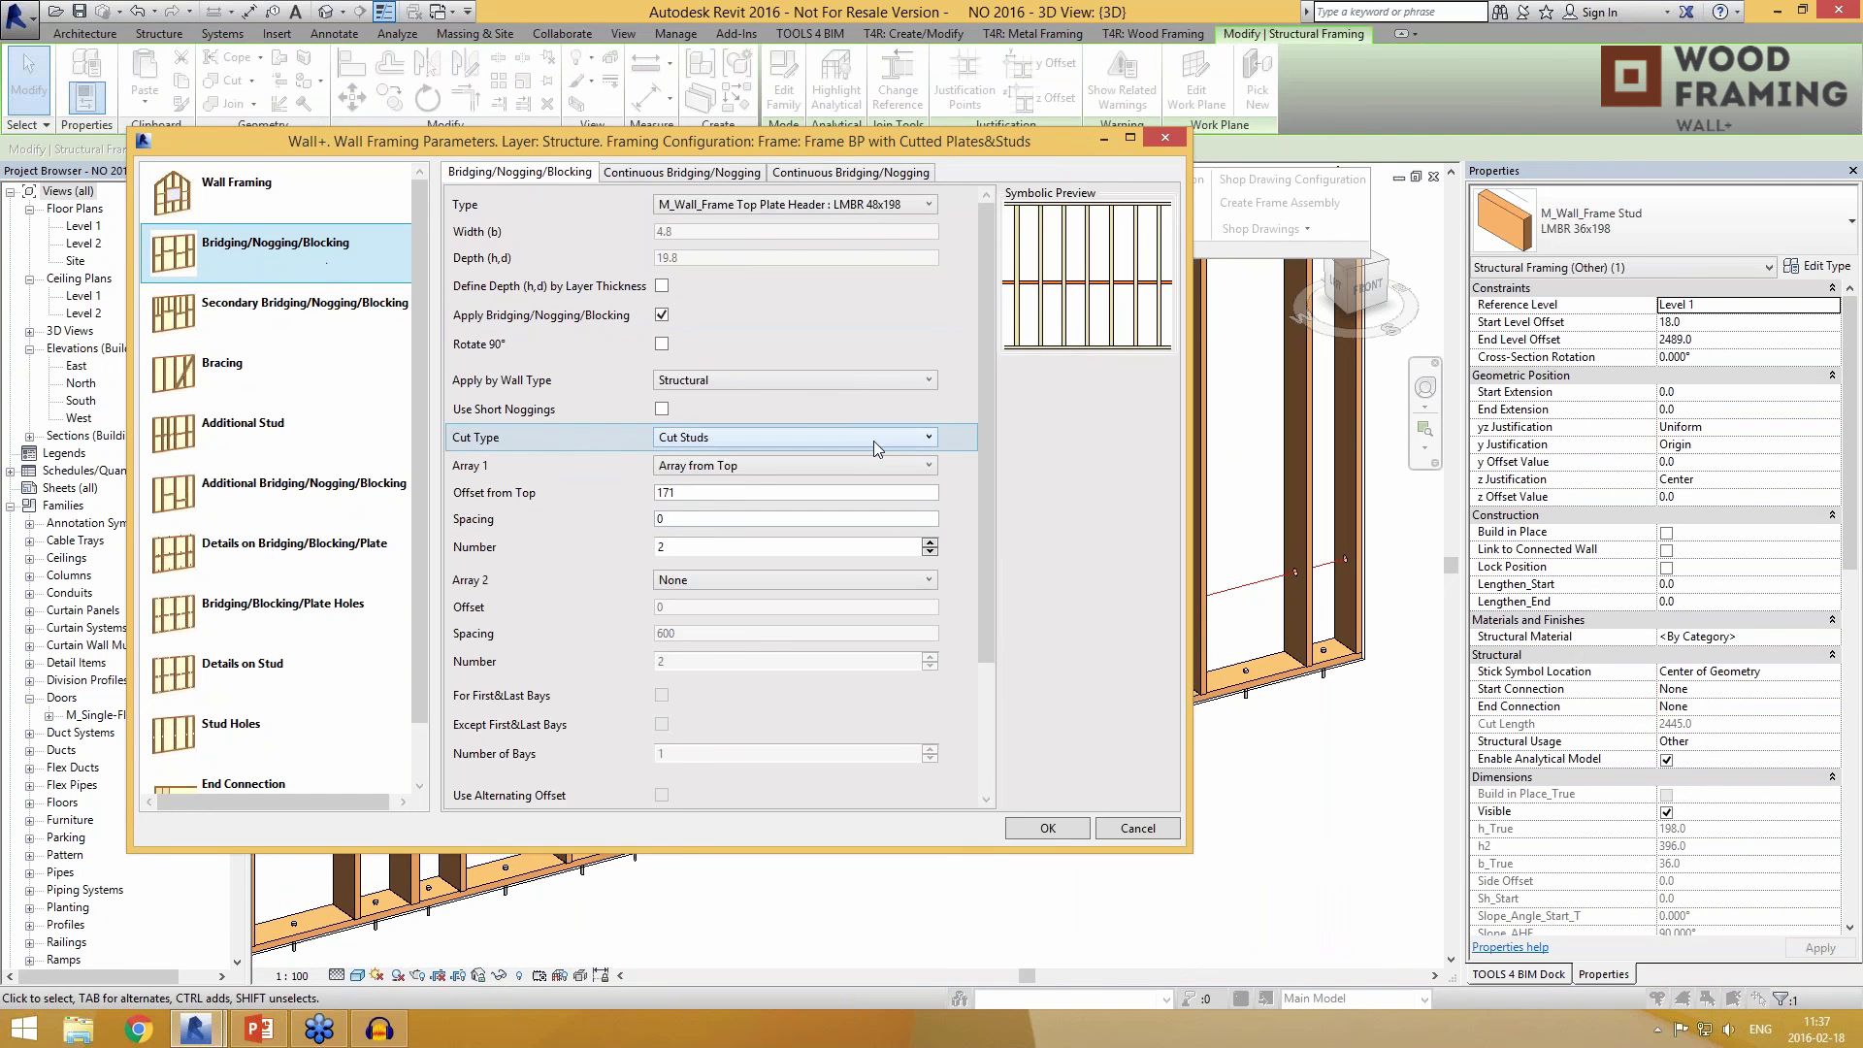
left_click(676, 383)
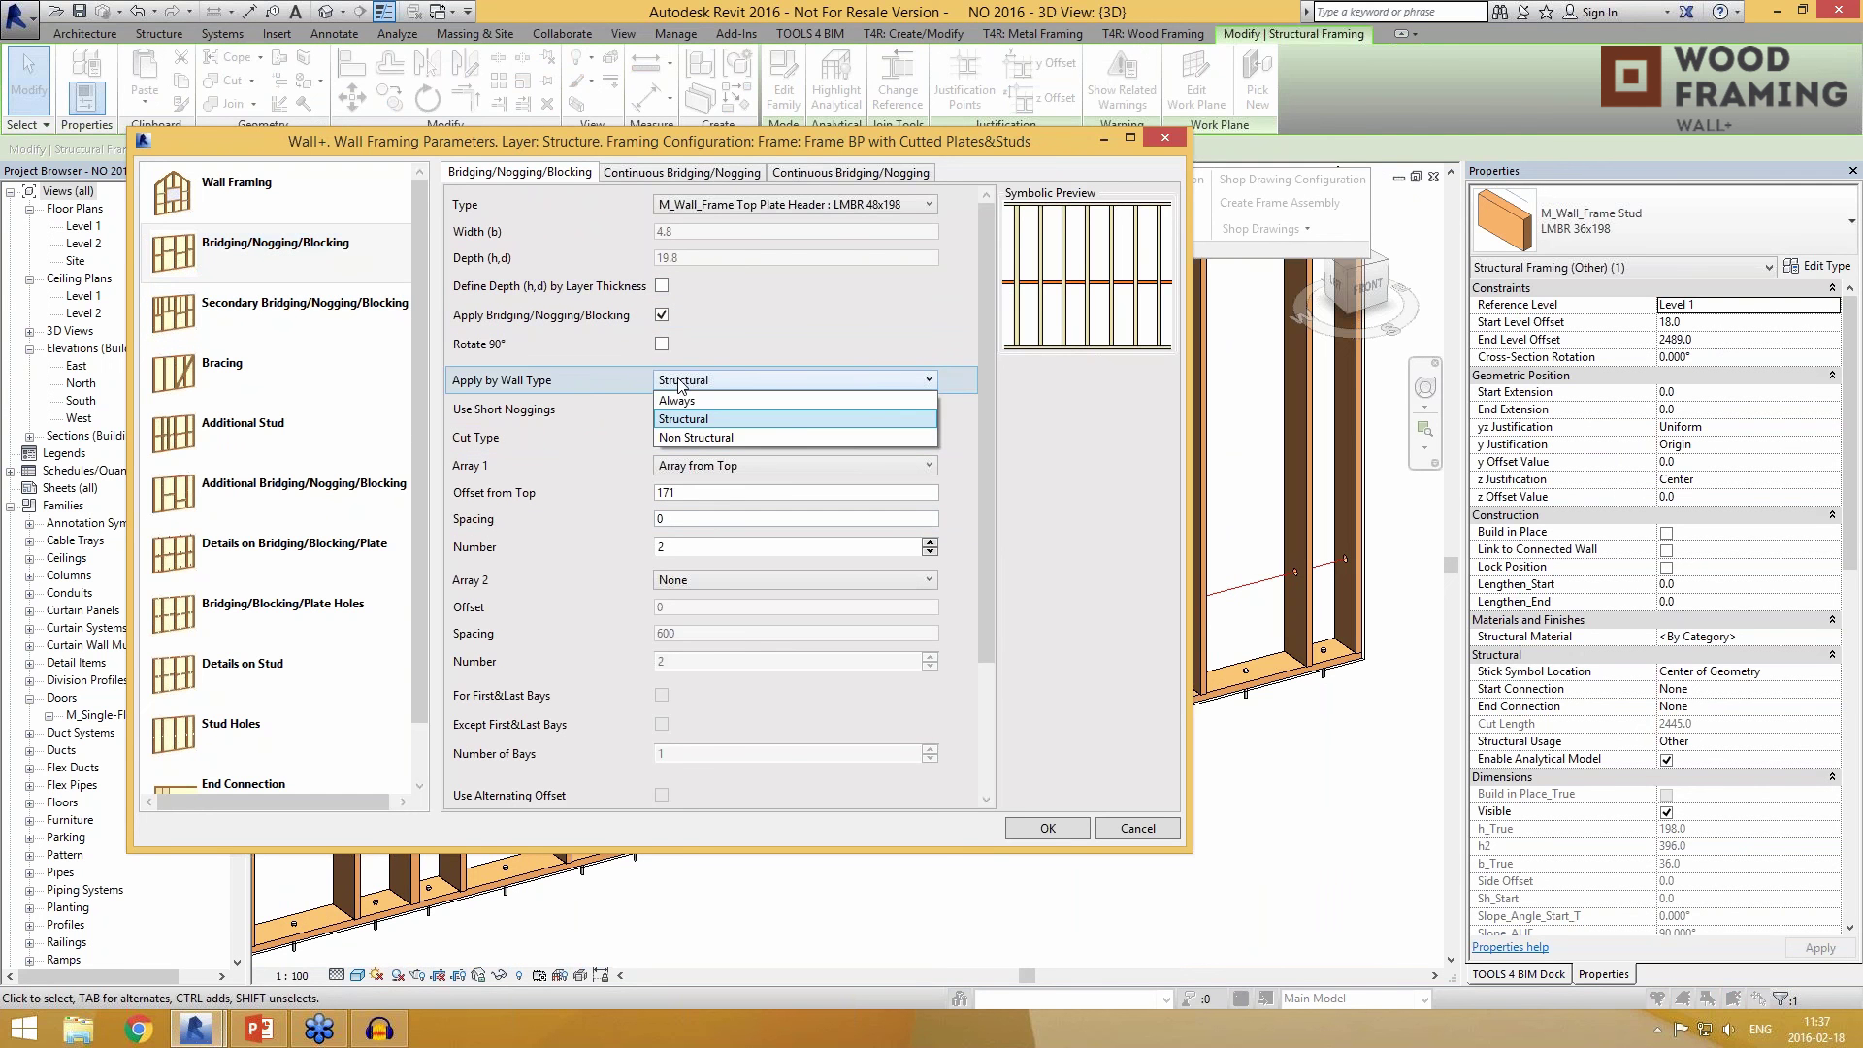
left_click(680, 381)
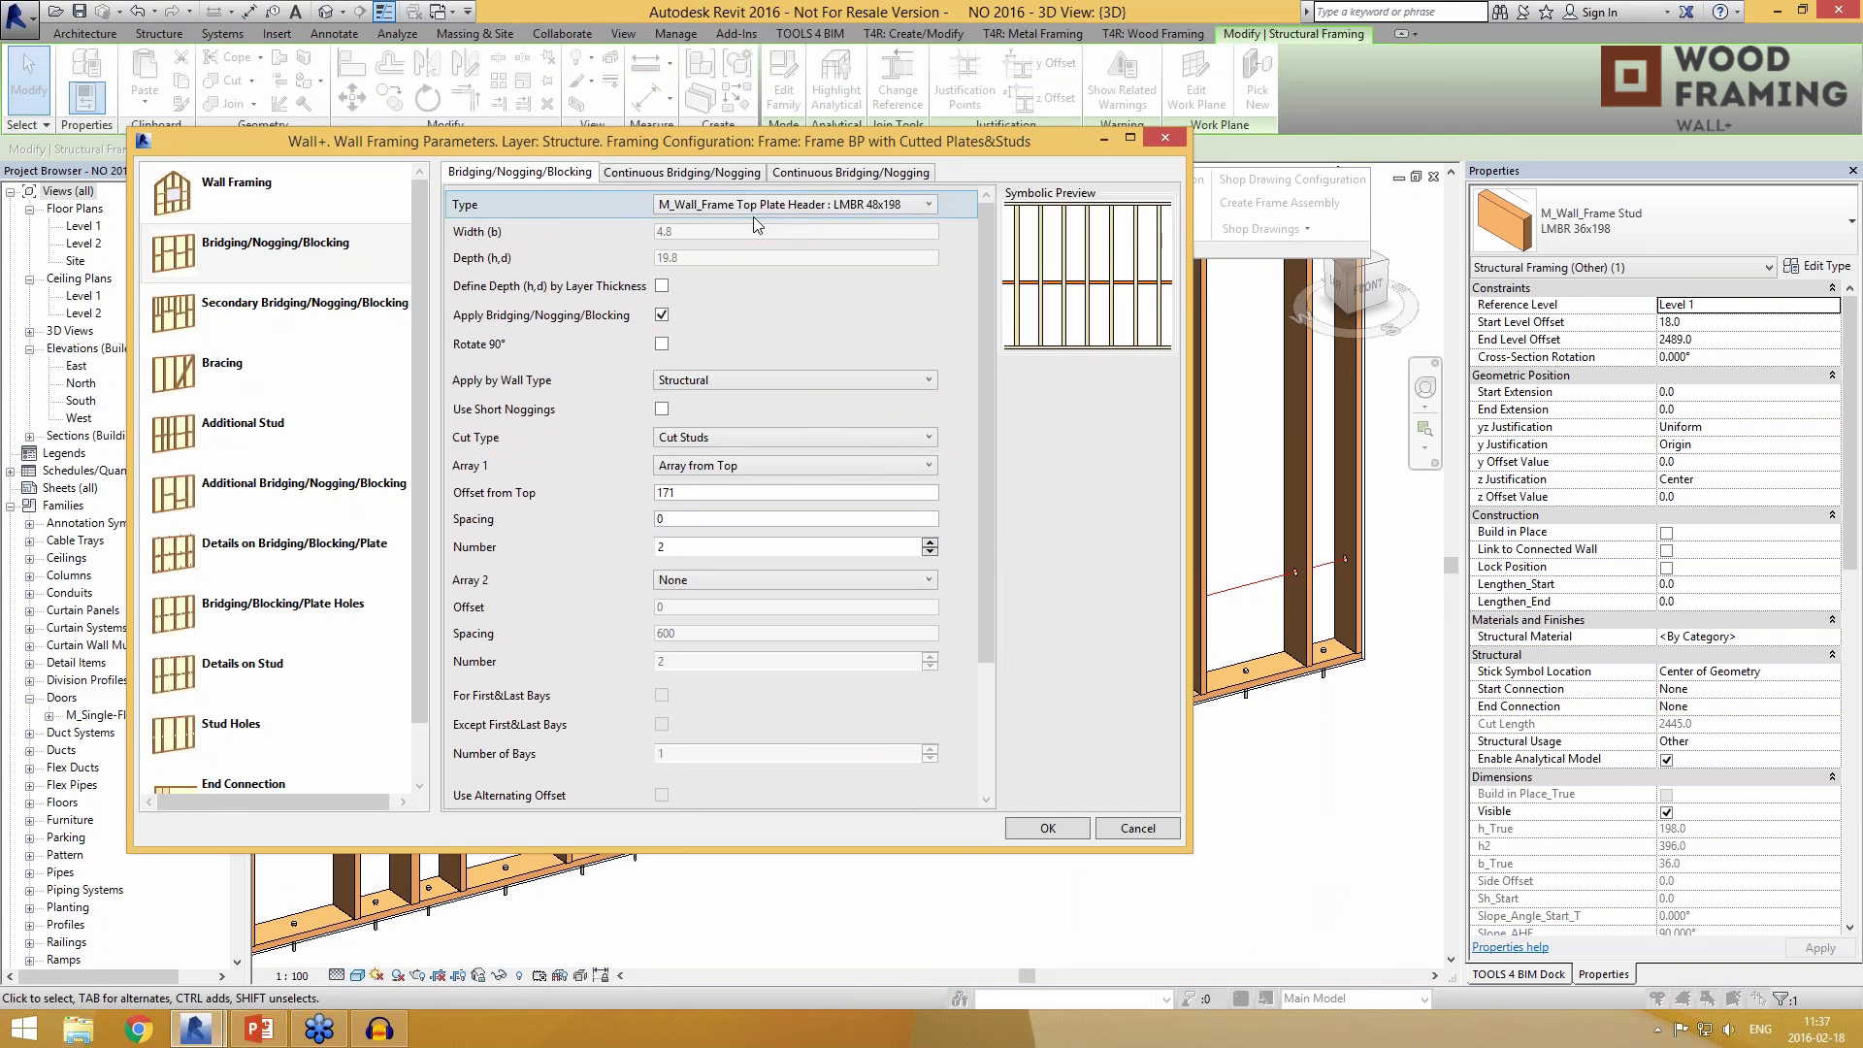
left_click(730, 381)
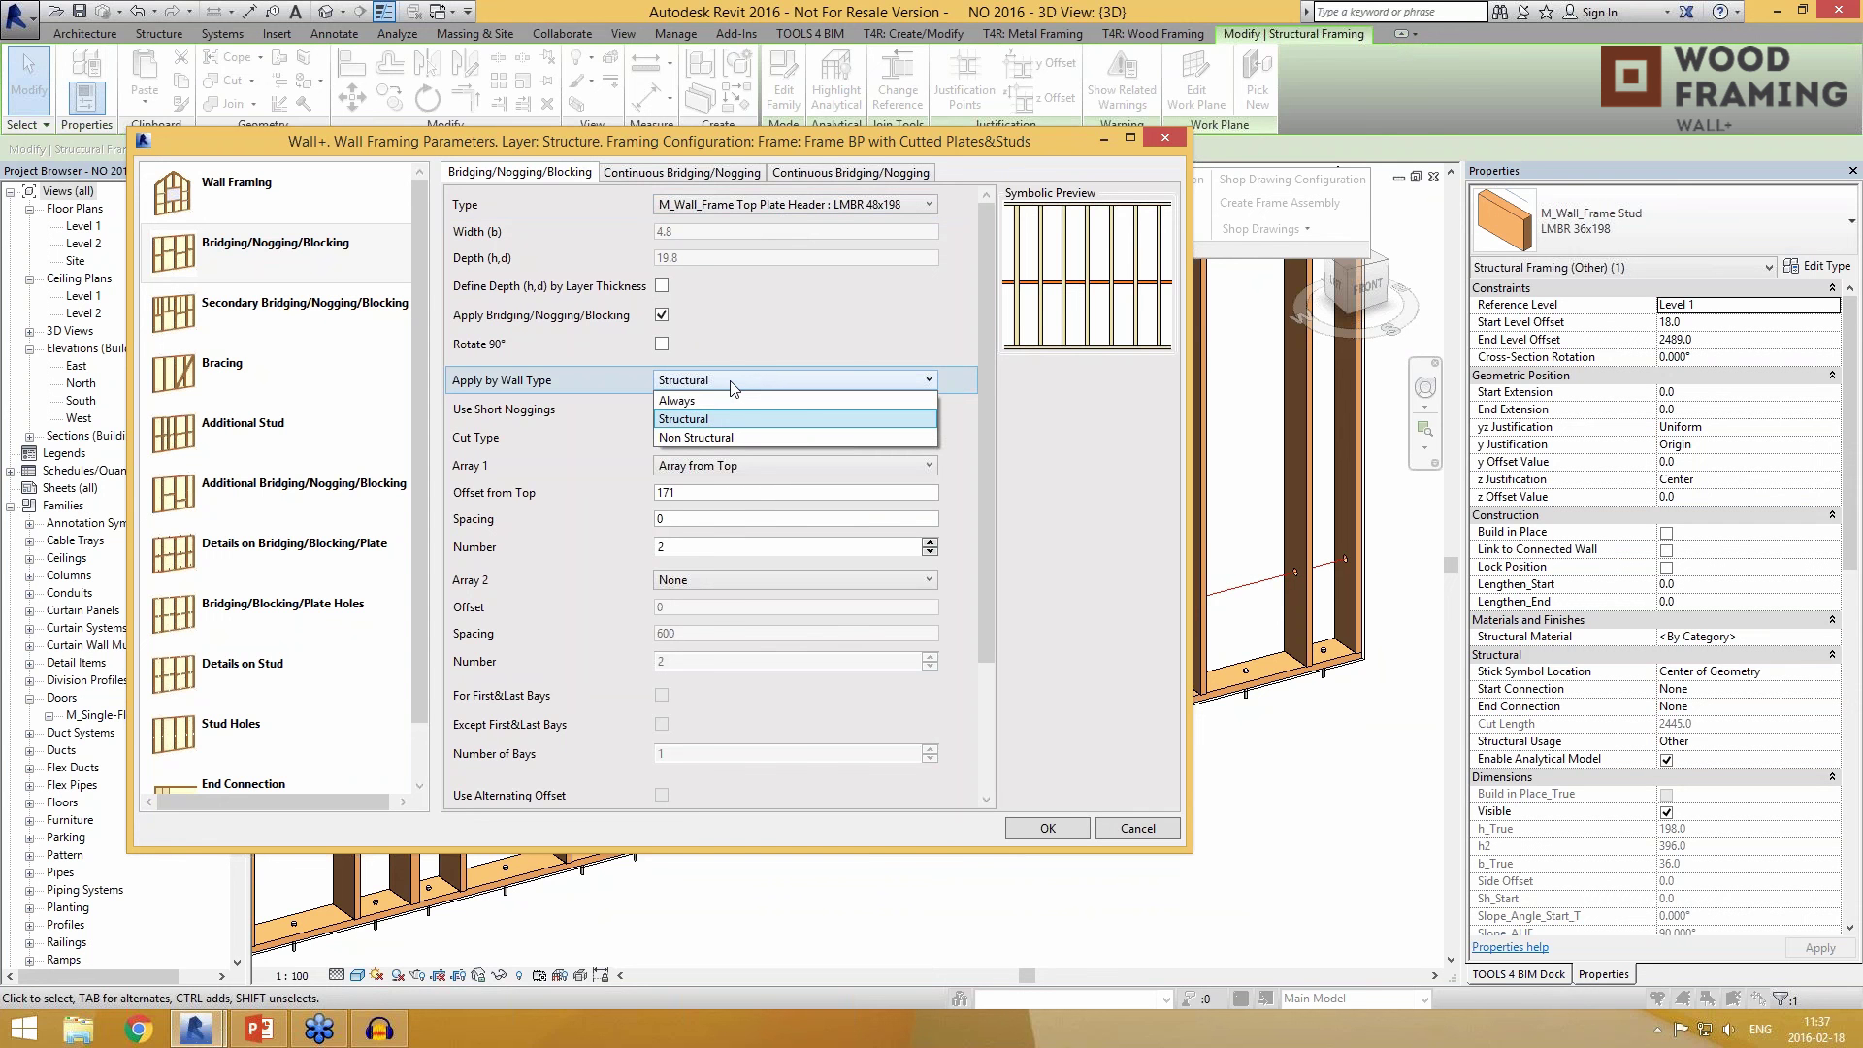
left_click(730, 382)
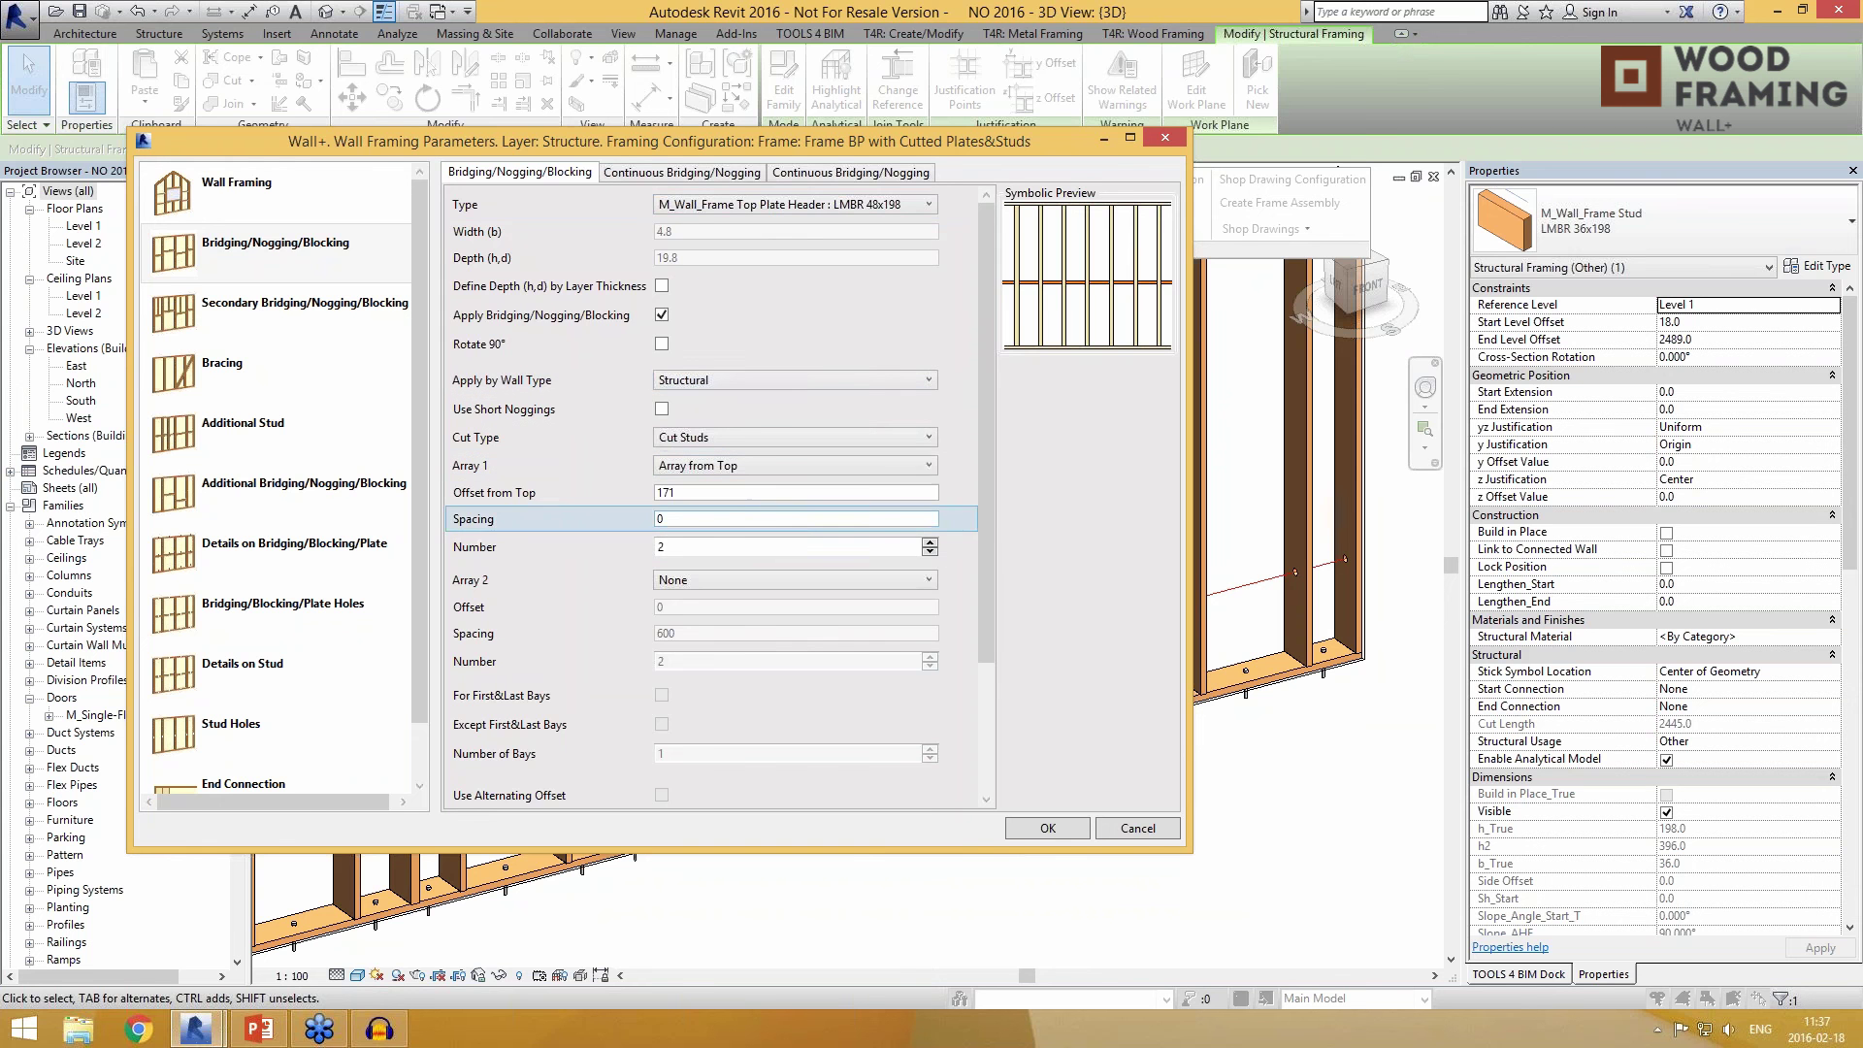
Step: Review the Placement Limits options for the bridging and compare them with the headers in the framed wall
left_click_drag(984, 497, 1020, 655)
left_click(723, 651)
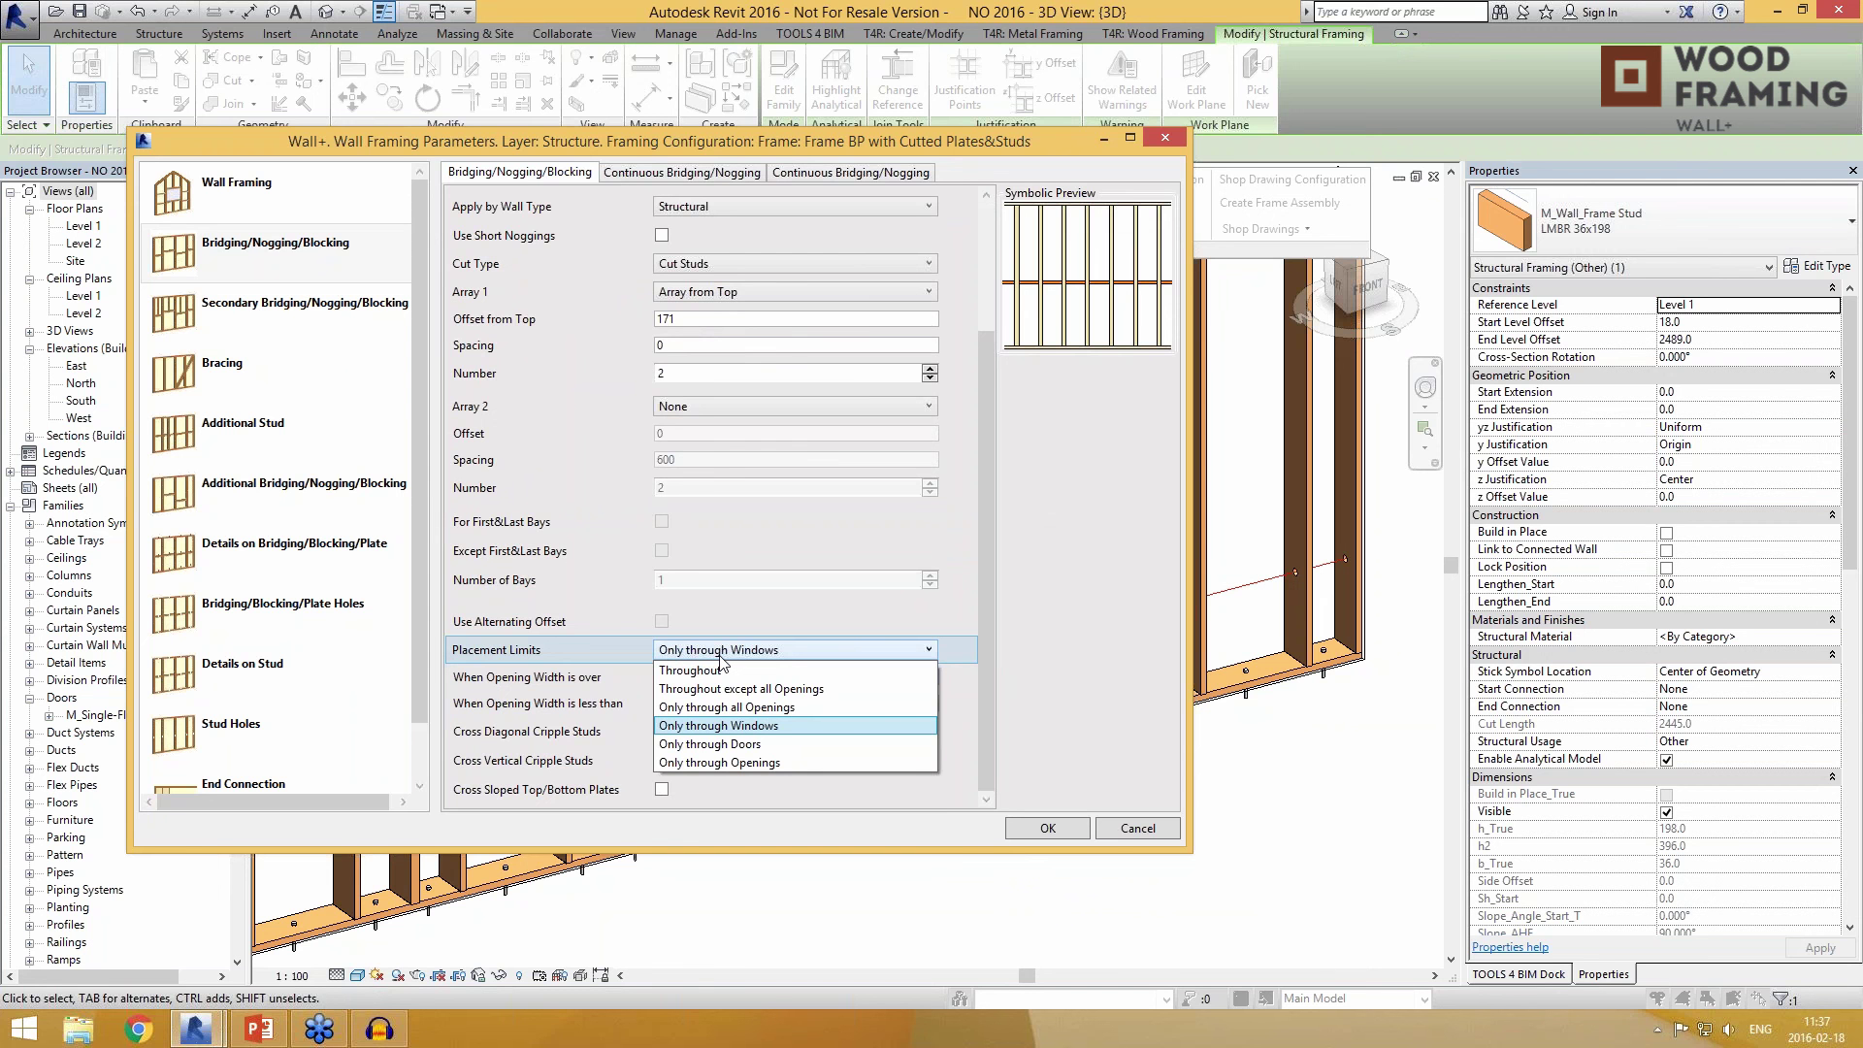
left_click(790, 648)
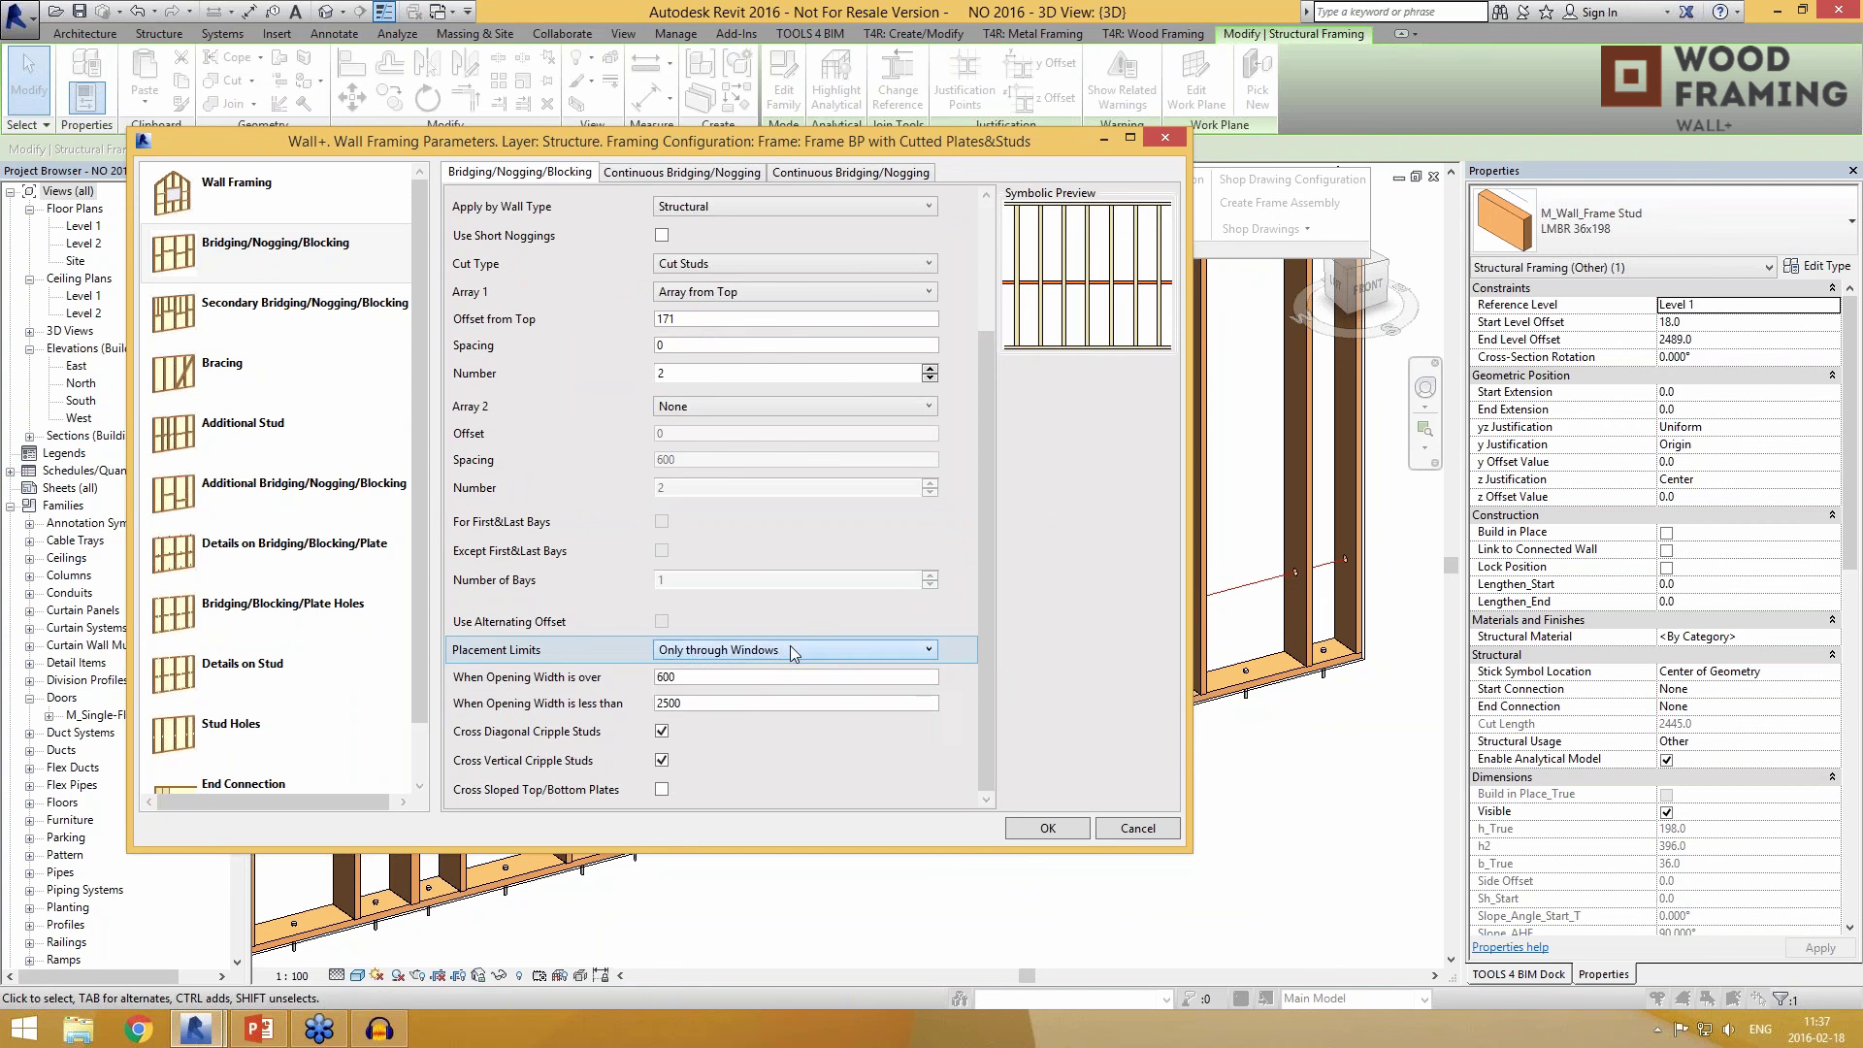
left_click(790, 648)
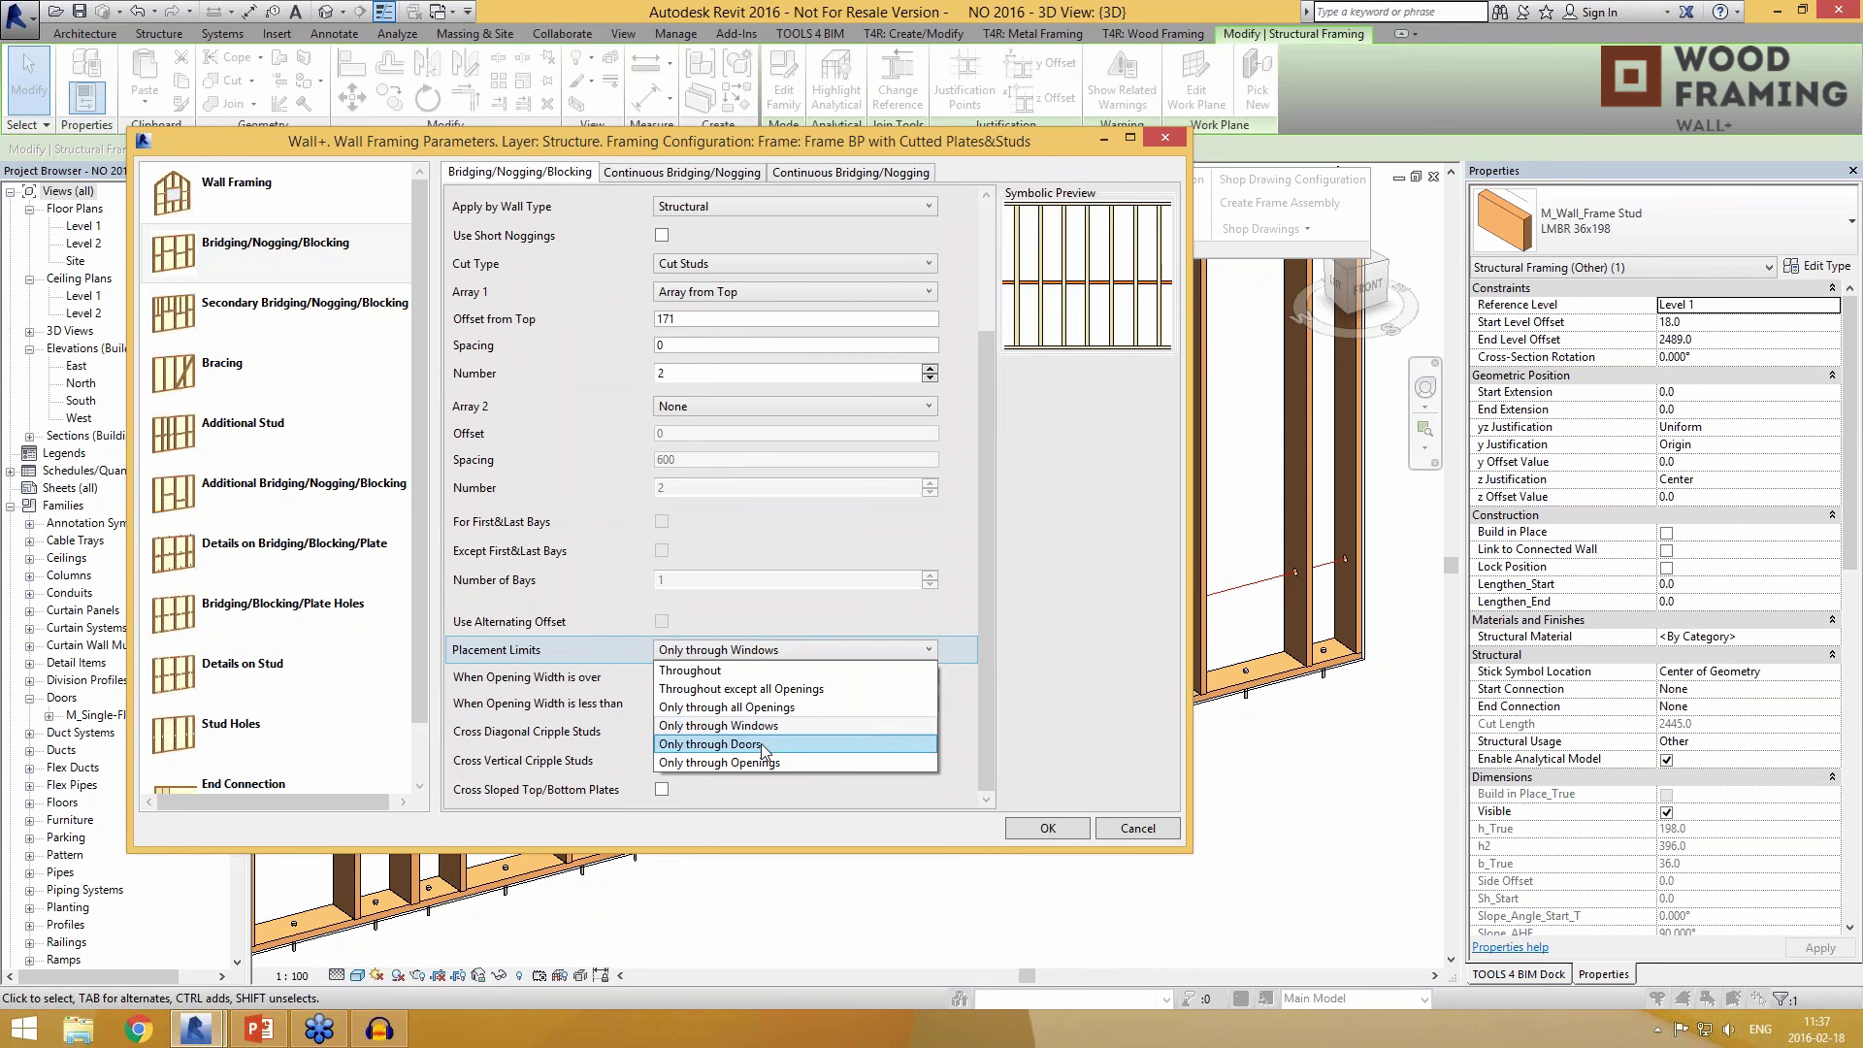
left_click(964, 154)
left_click_drag(964, 153, 1106, 692)
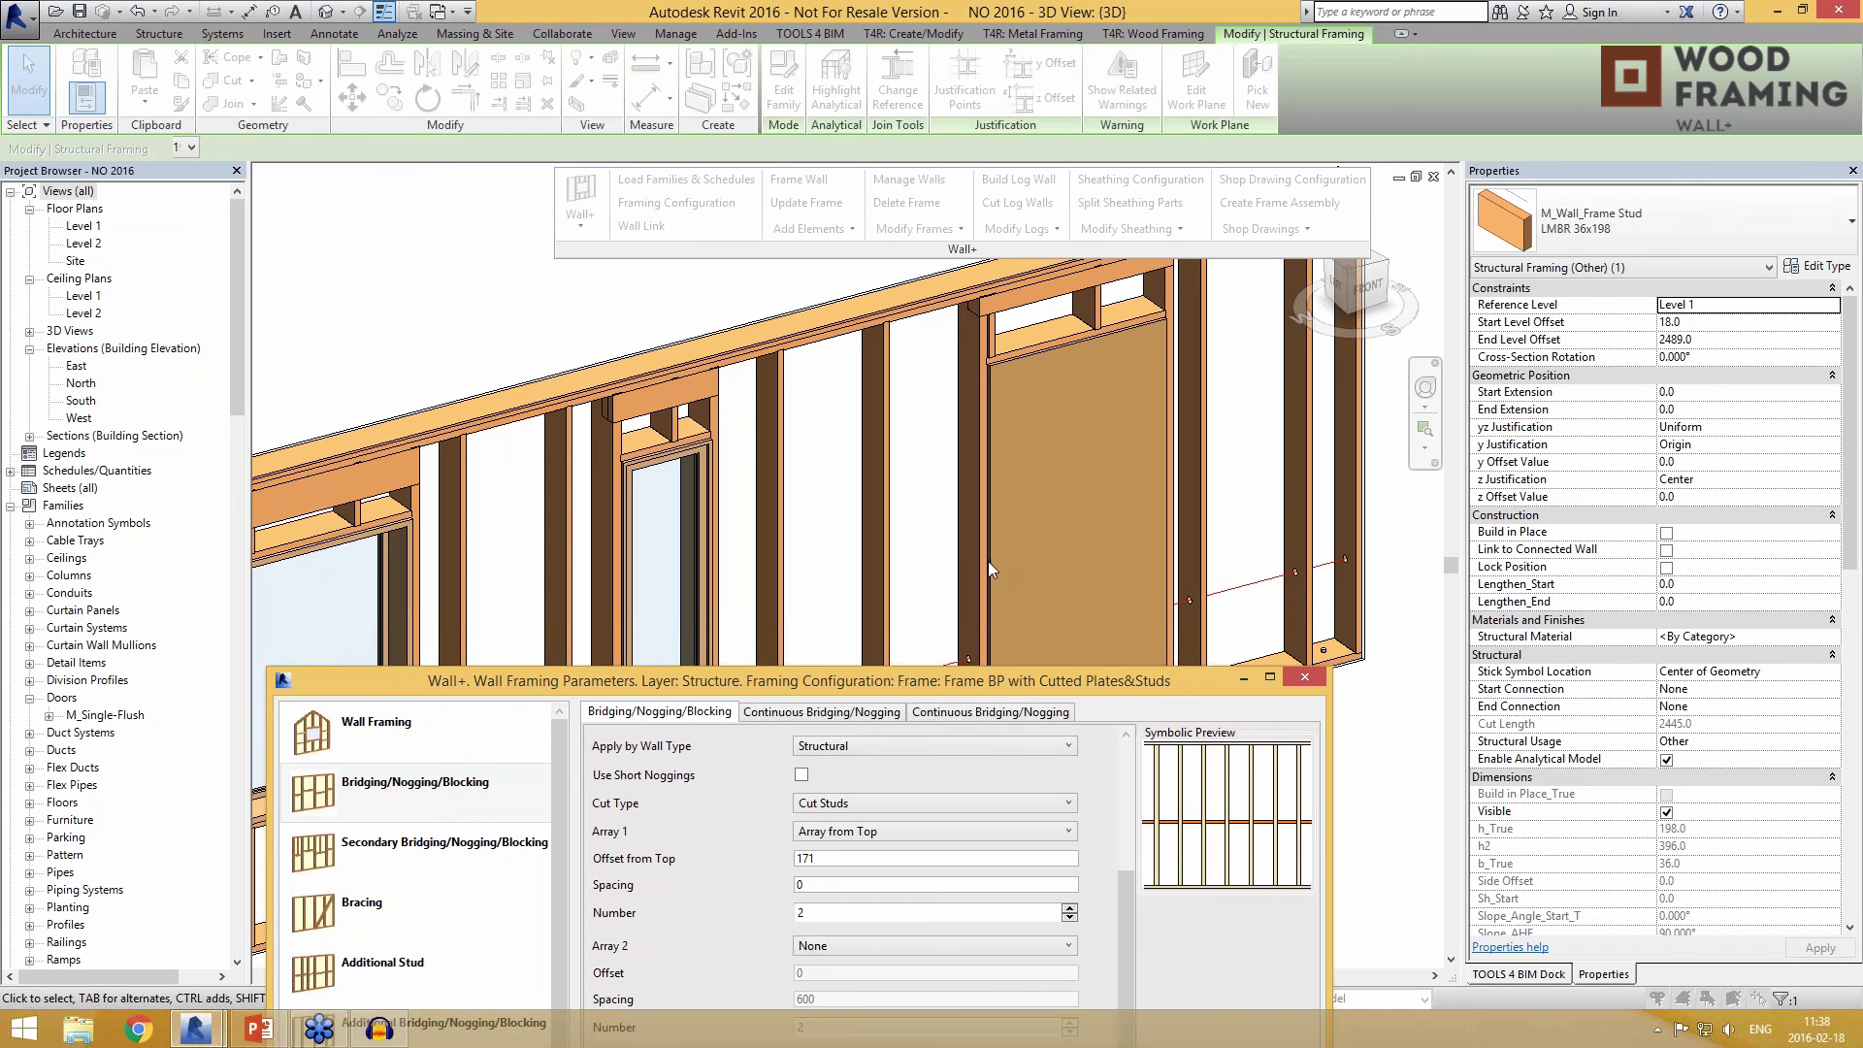
left_click_drag(925, 681, 885, 126)
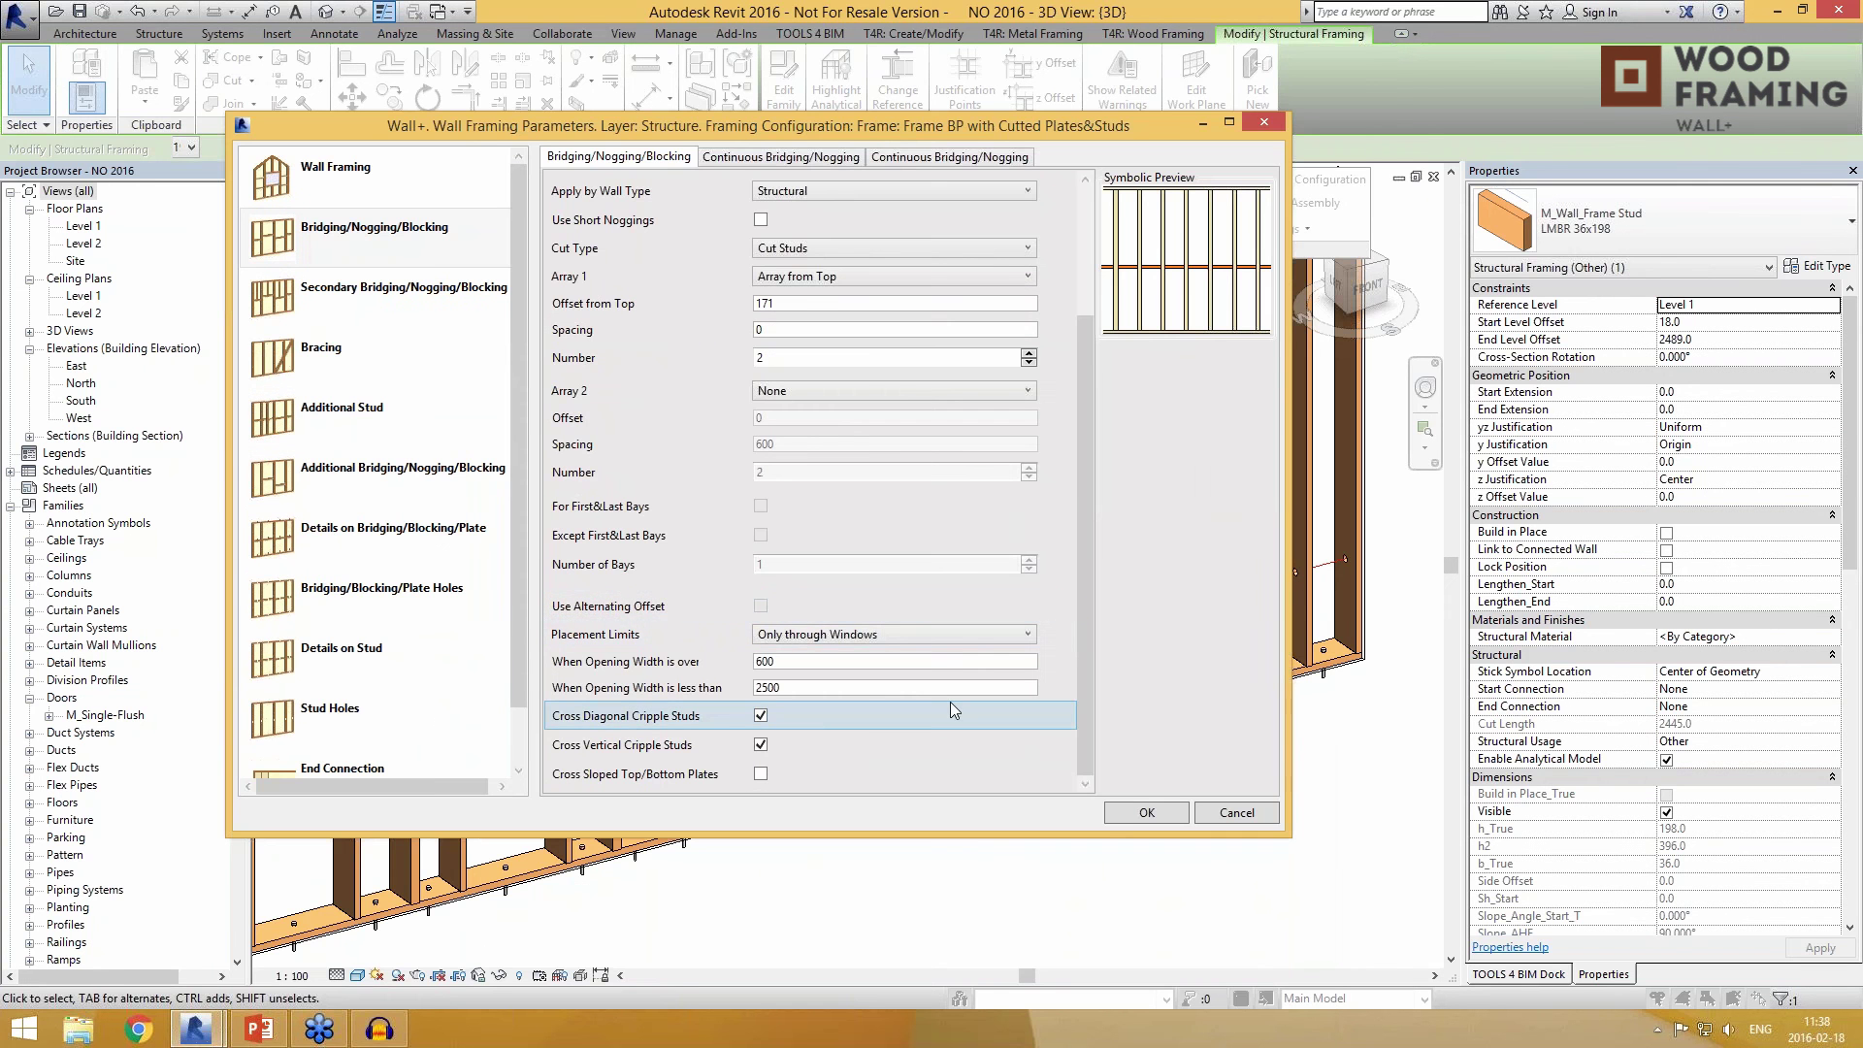
Step: Check the bridging's minimum and maximum opening width limits and close the wall framing parameters
left_click(799, 661)
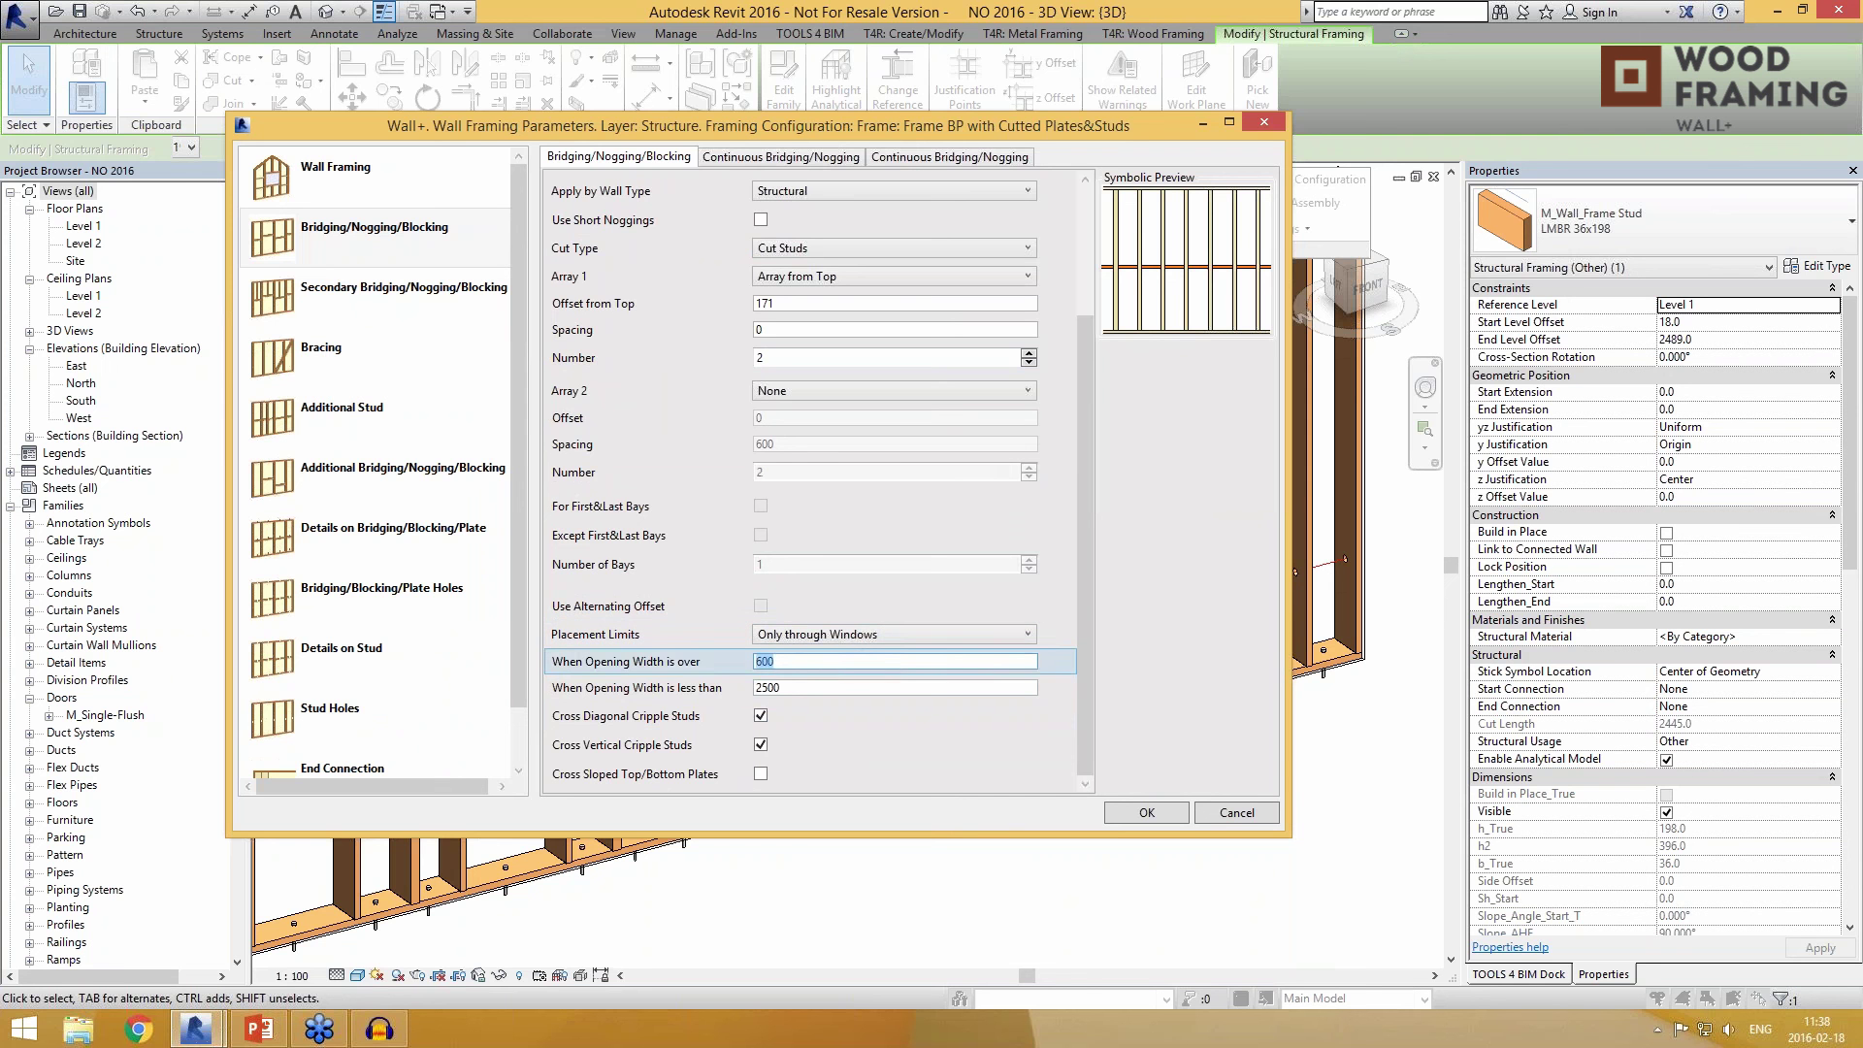
left_click(765, 687)
double_click(766, 687)
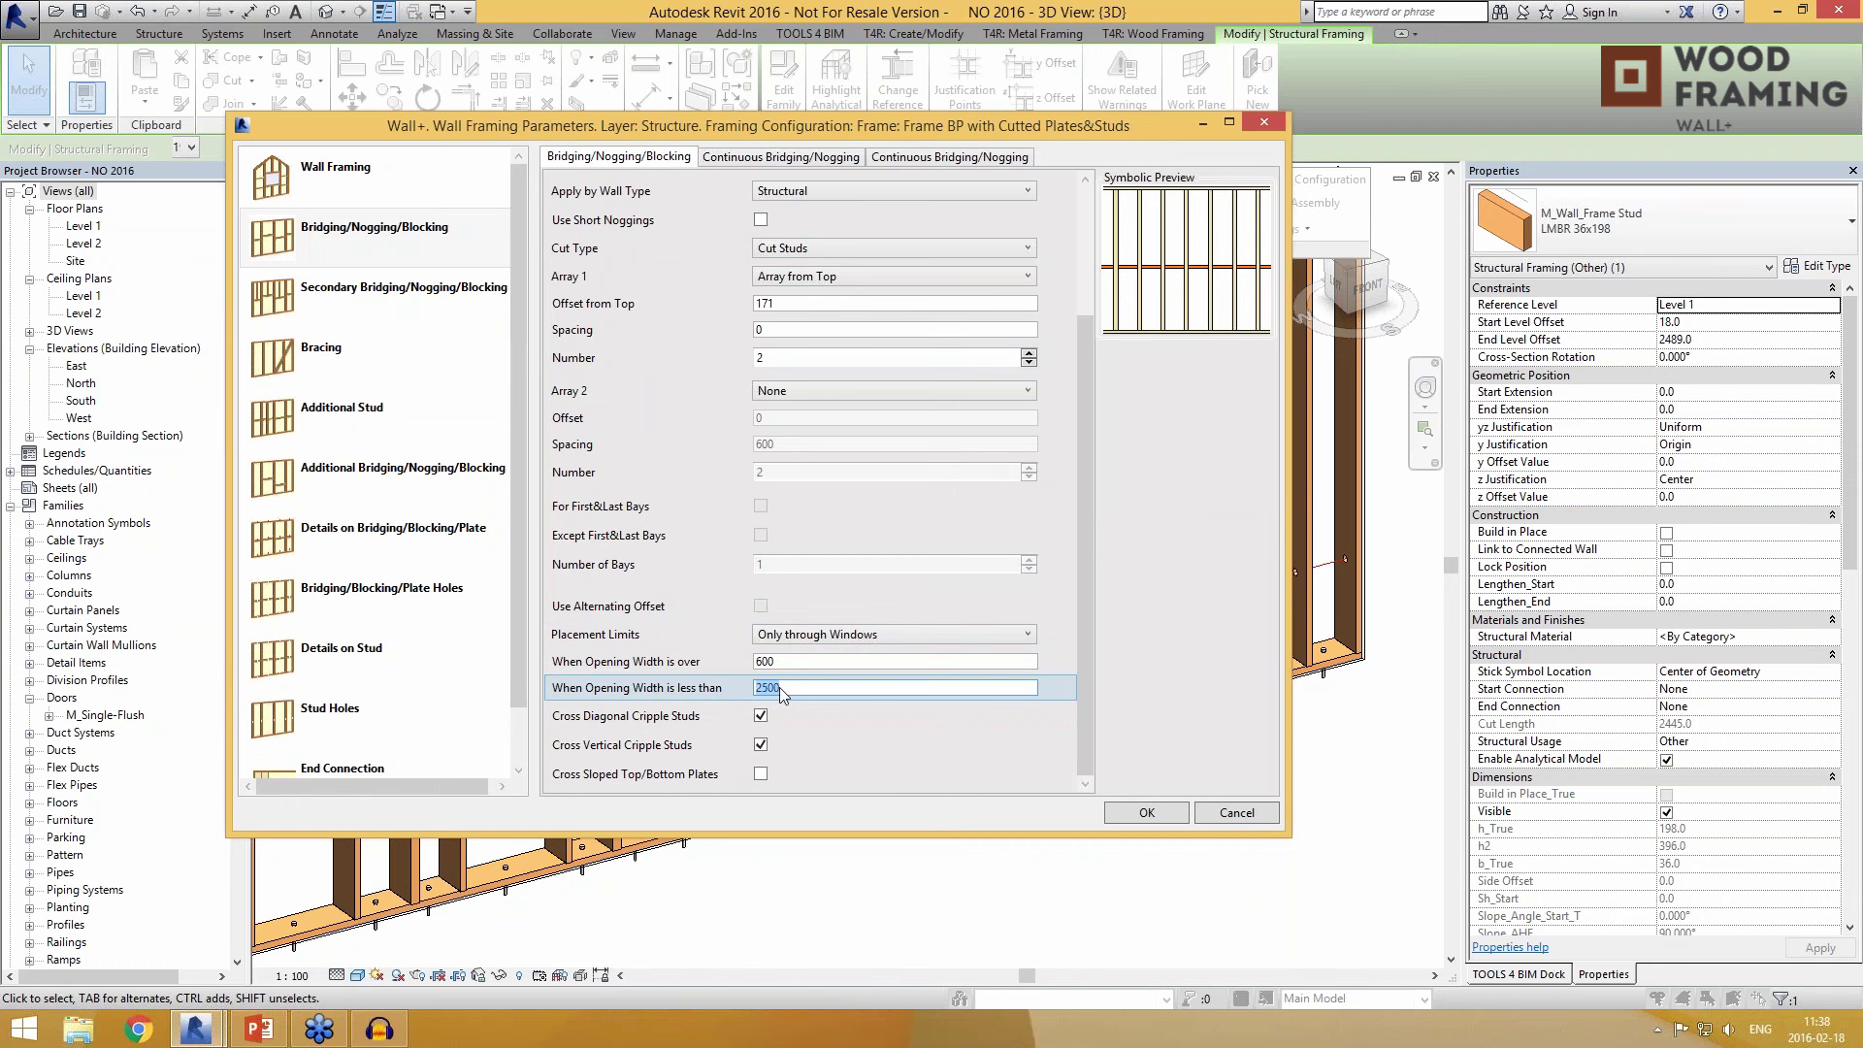
key("shift+Tab")
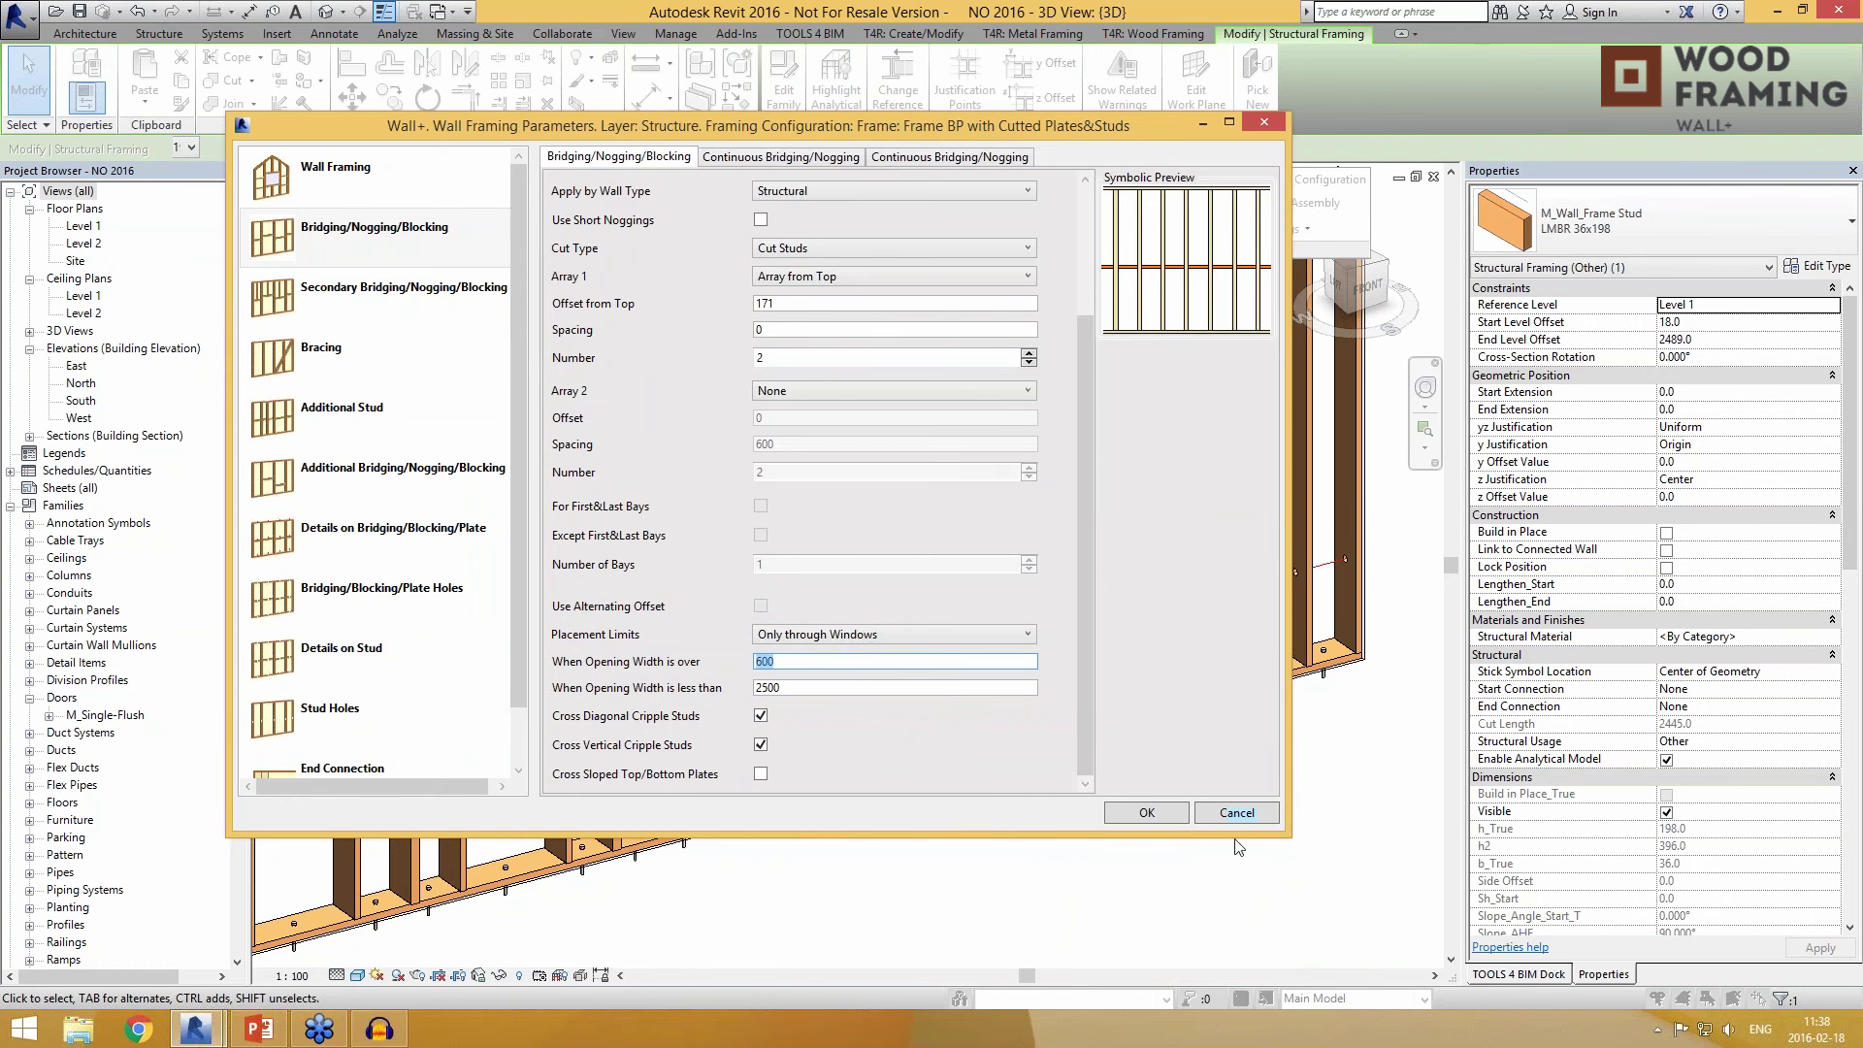
left_click(1147, 813)
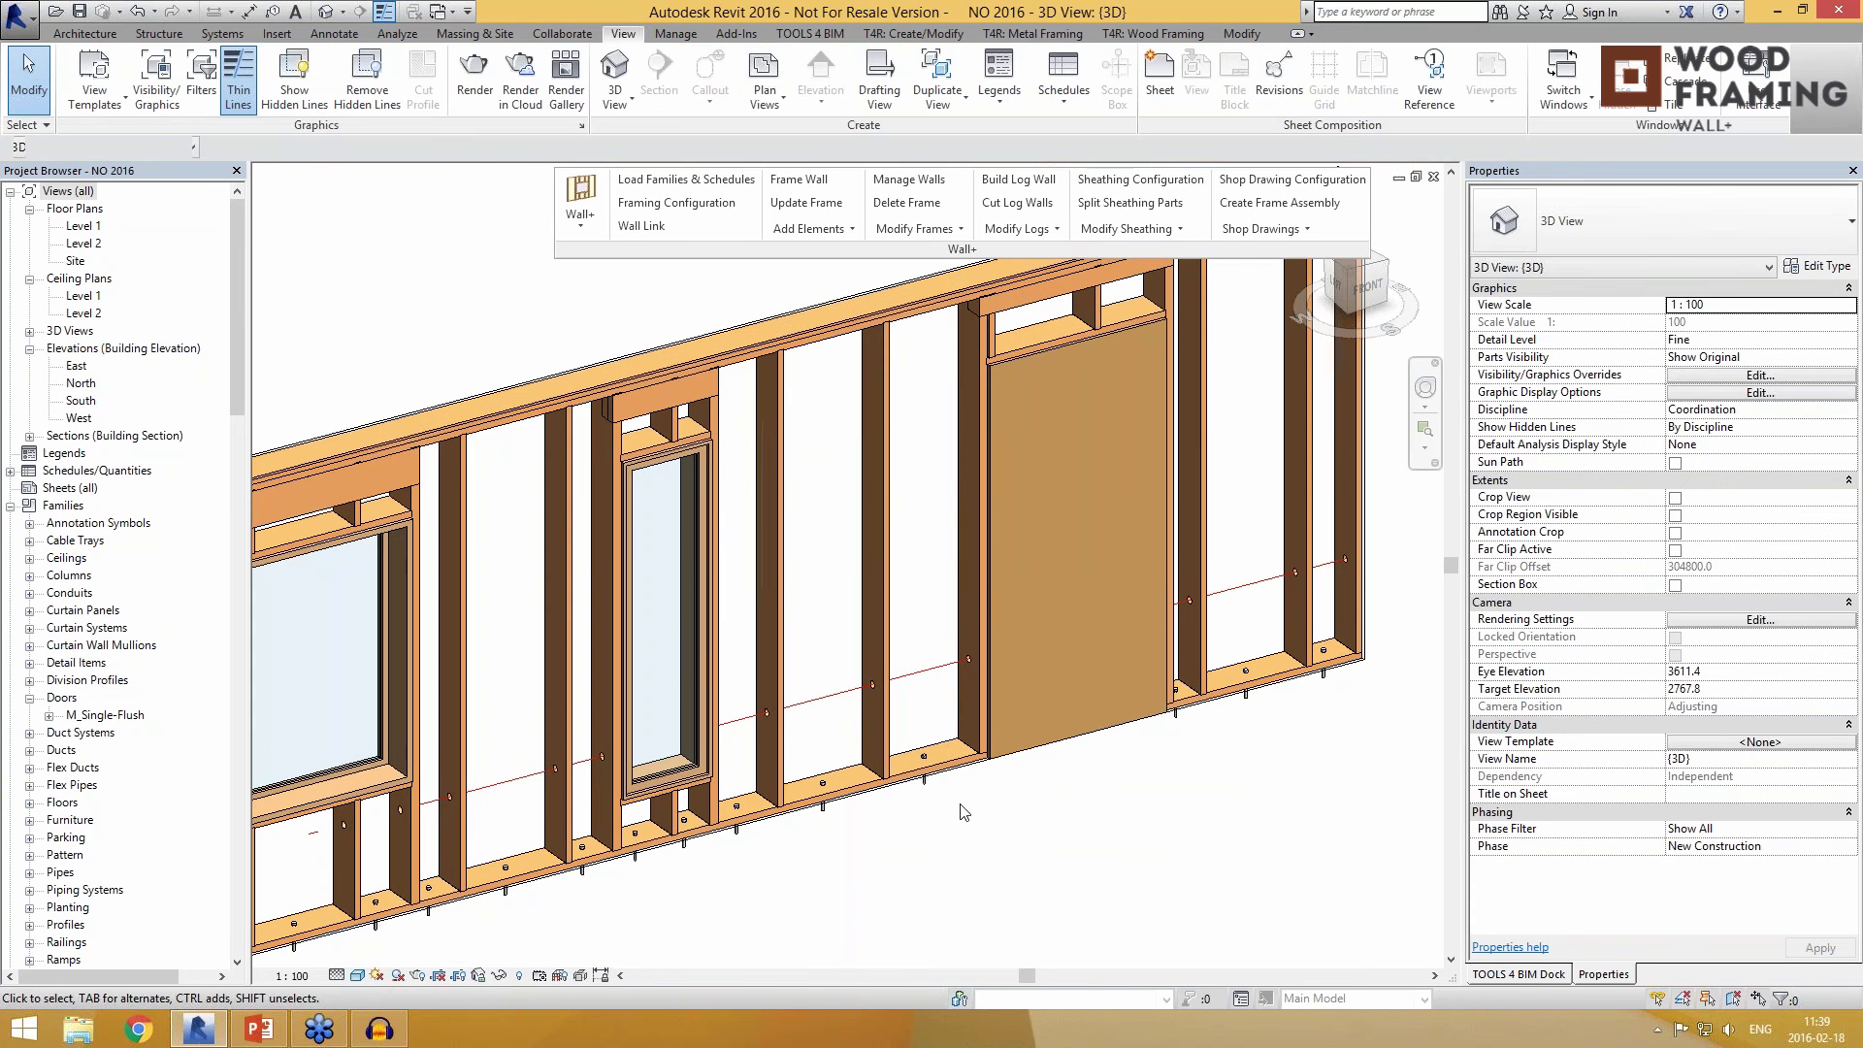
Step: Inspect the properties of the anchor in the bottom plate between the door and its neighbouring stud
scroll(961, 805, "up", 6)
left_click(889, 715)
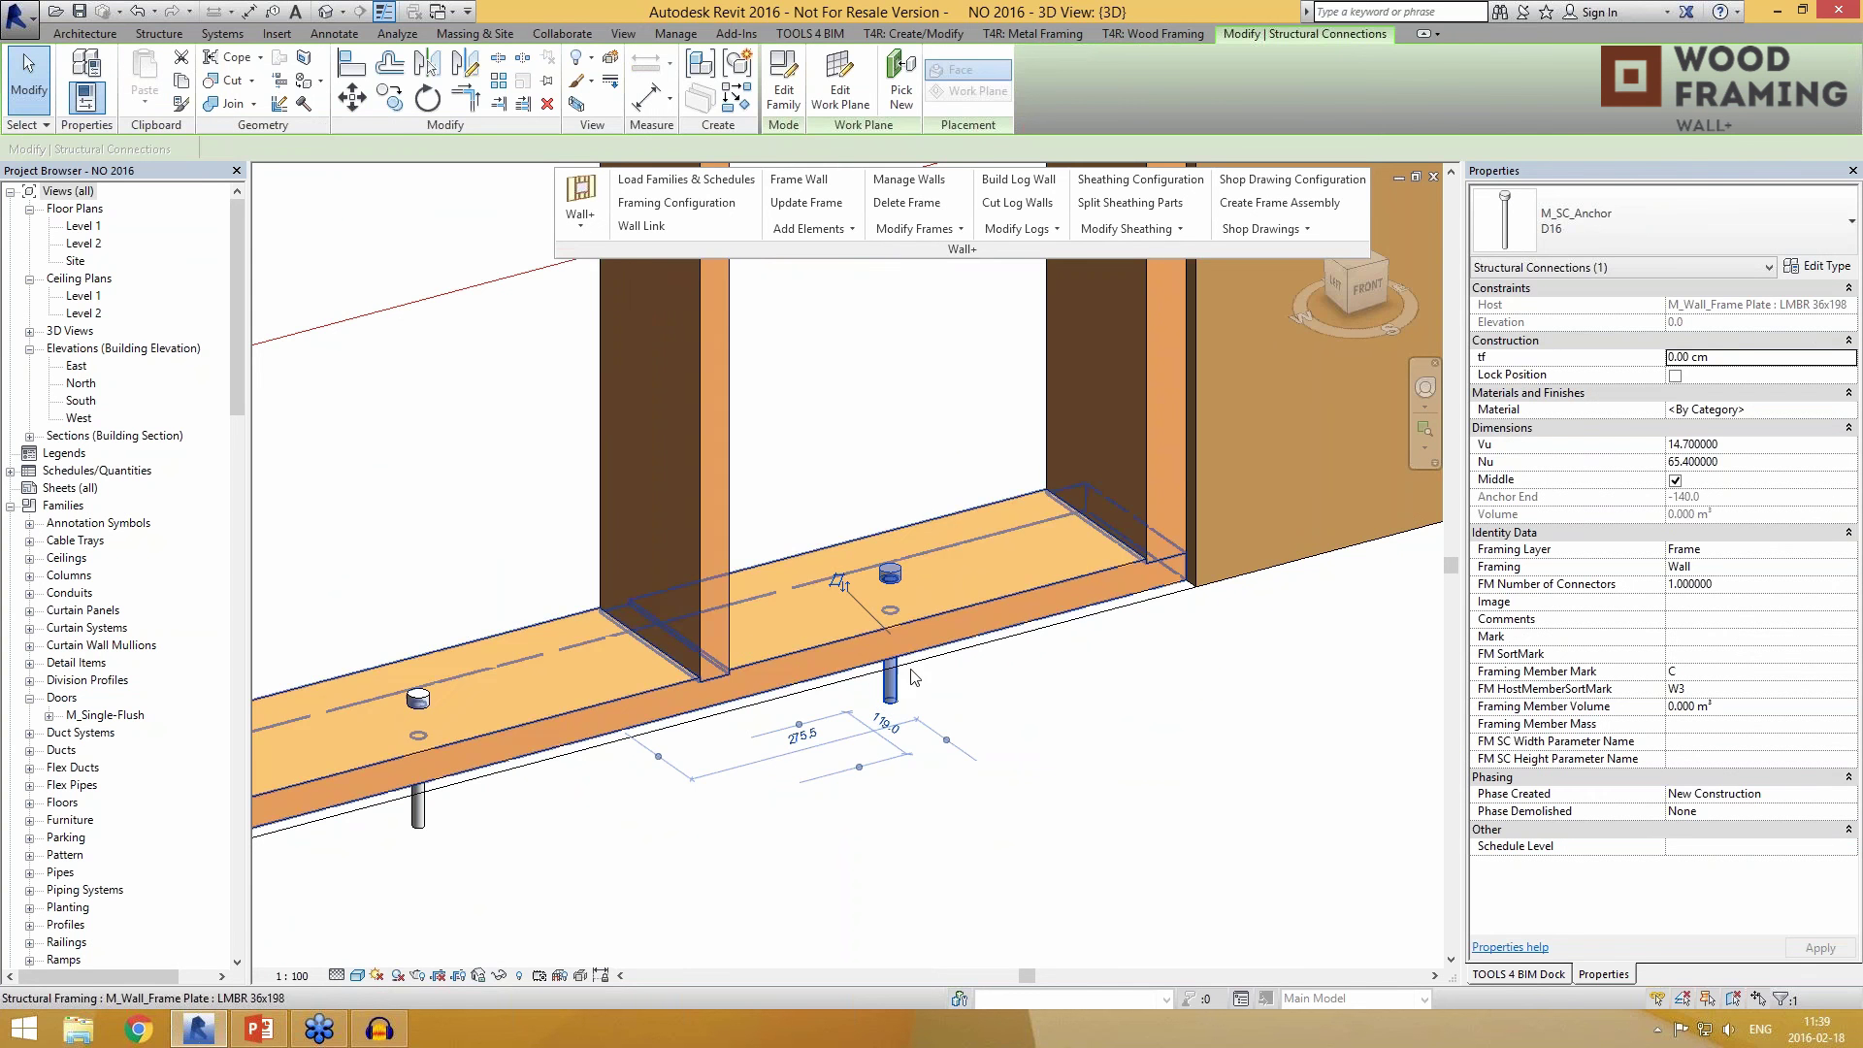
scroll(1000, 593, "down", 3)
left_click(838, 796)
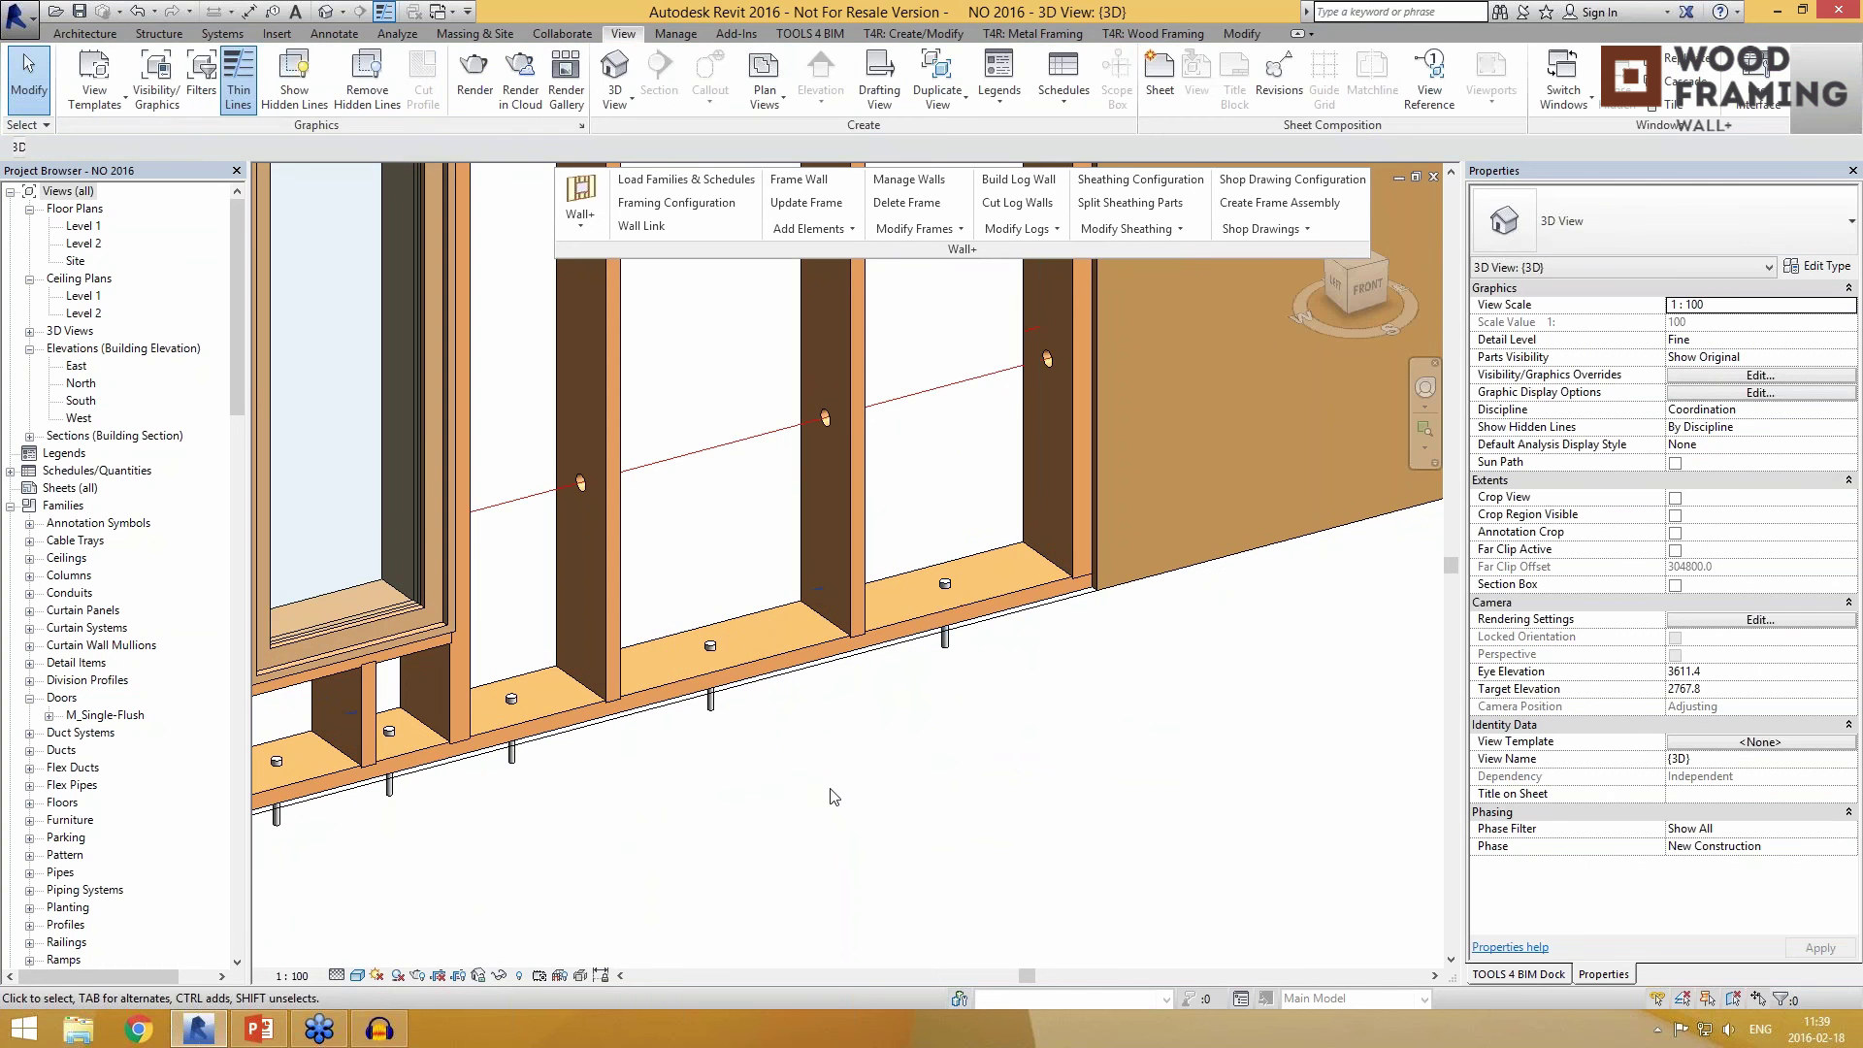
Step: Examine the whole framed wall around the window and view the properties of its host wall
scroll(440, 736, "down", 5)
middle_click_drag(1009, 580, 221, 860)
scroll(1224, 551, "up", 3)
scroll(1174, 654, "down", 1)
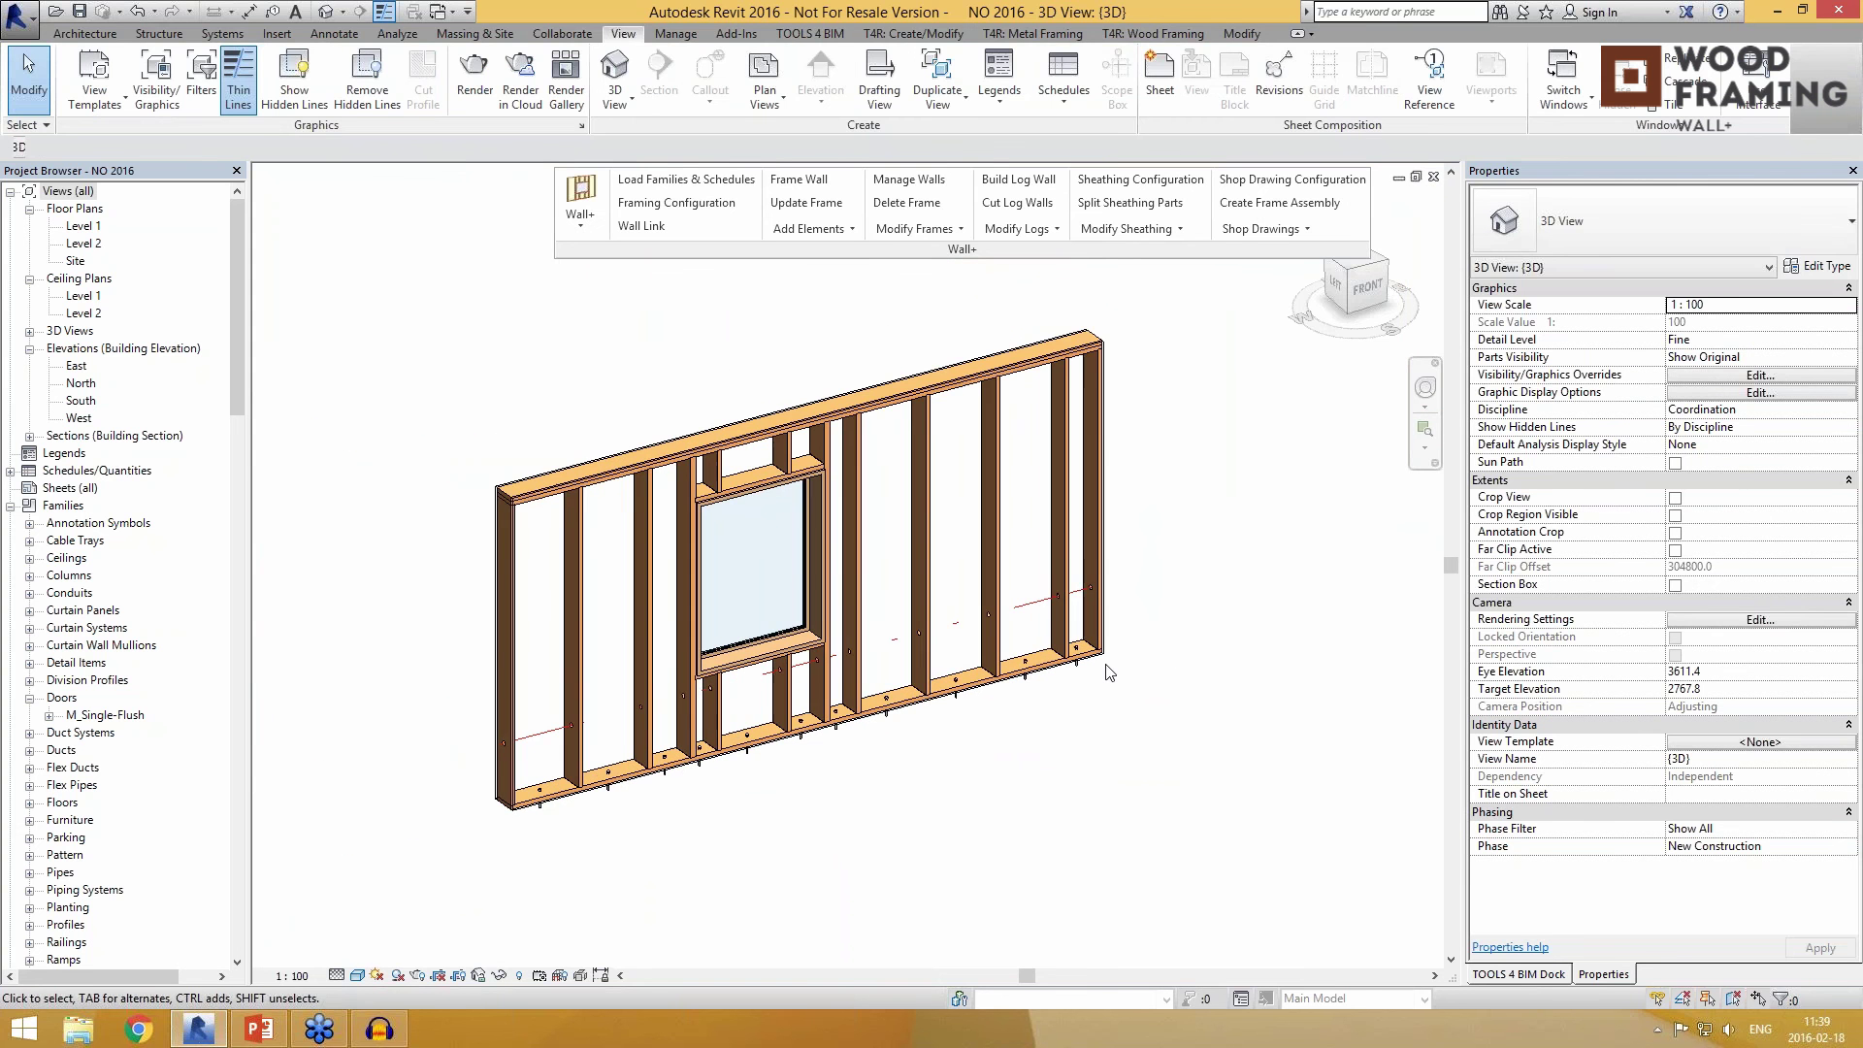
scroll(841, 641, "up", 1)
left_click(841, 640)
middle_click_drag(979, 684, 1009, 705)
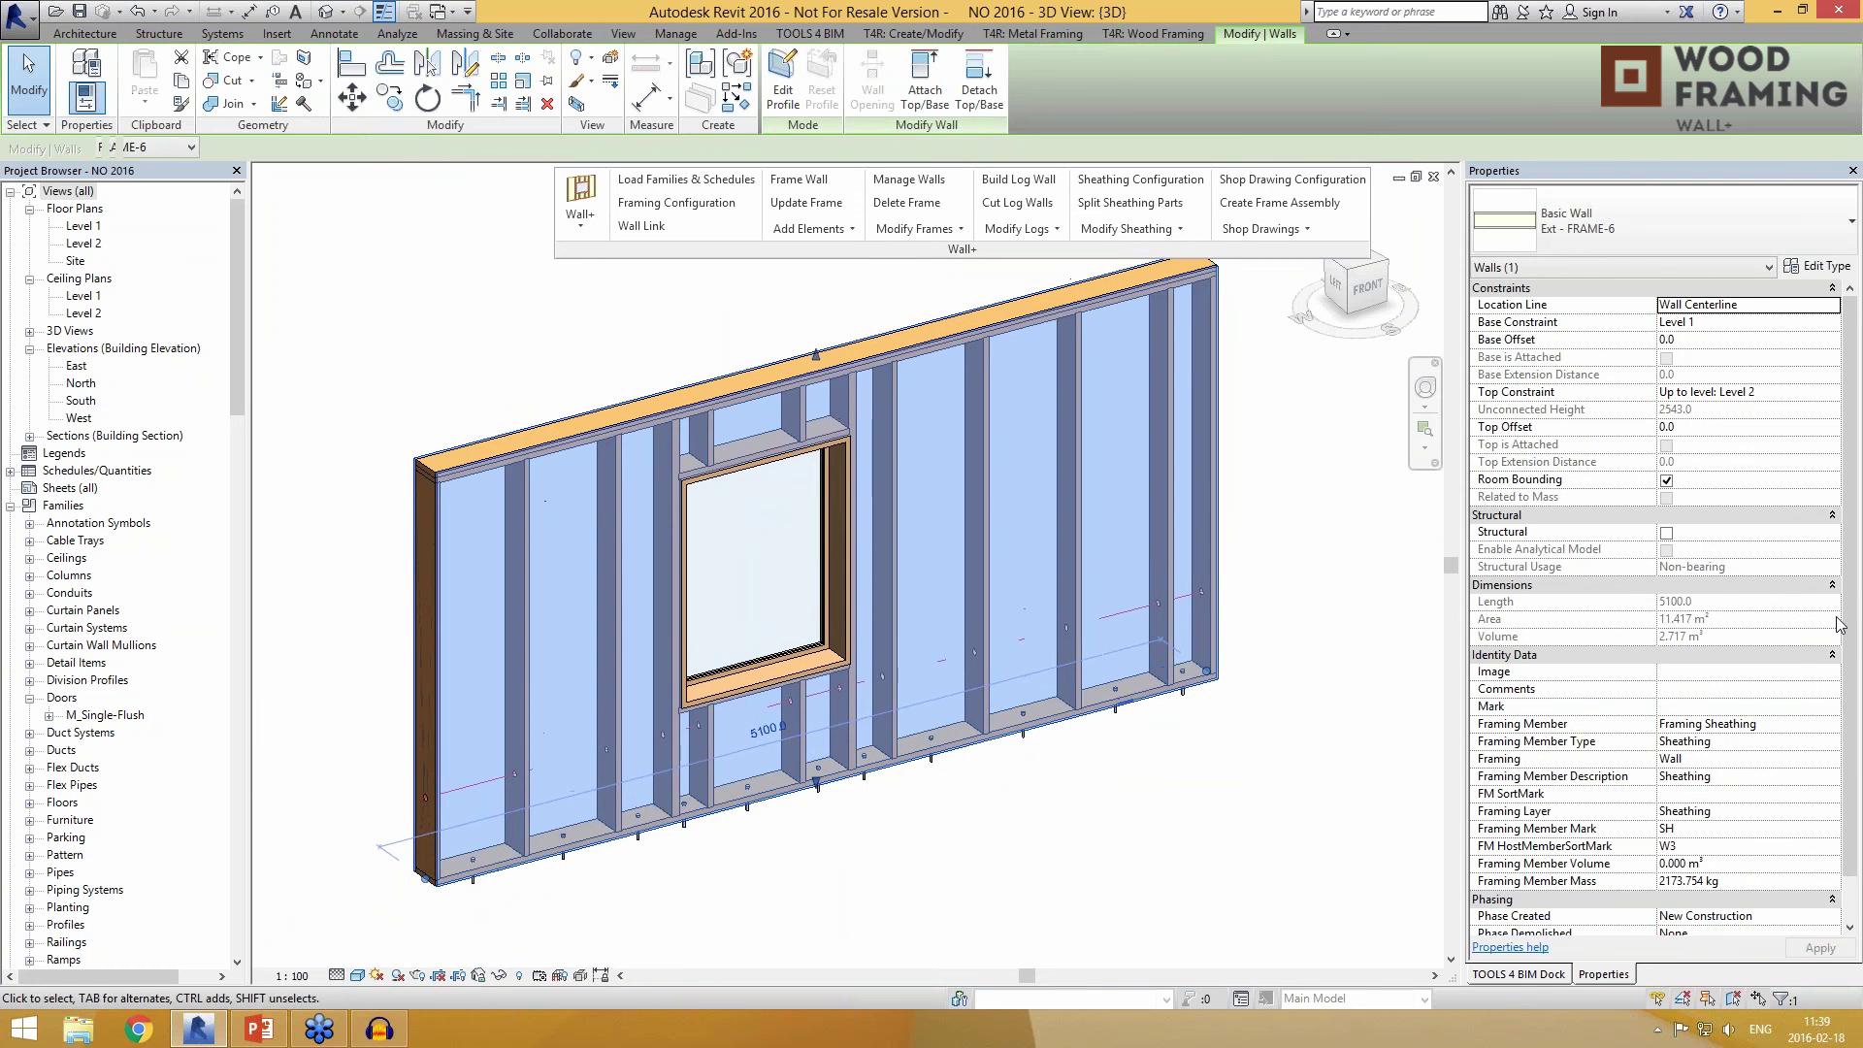
left_click(1102, 830)
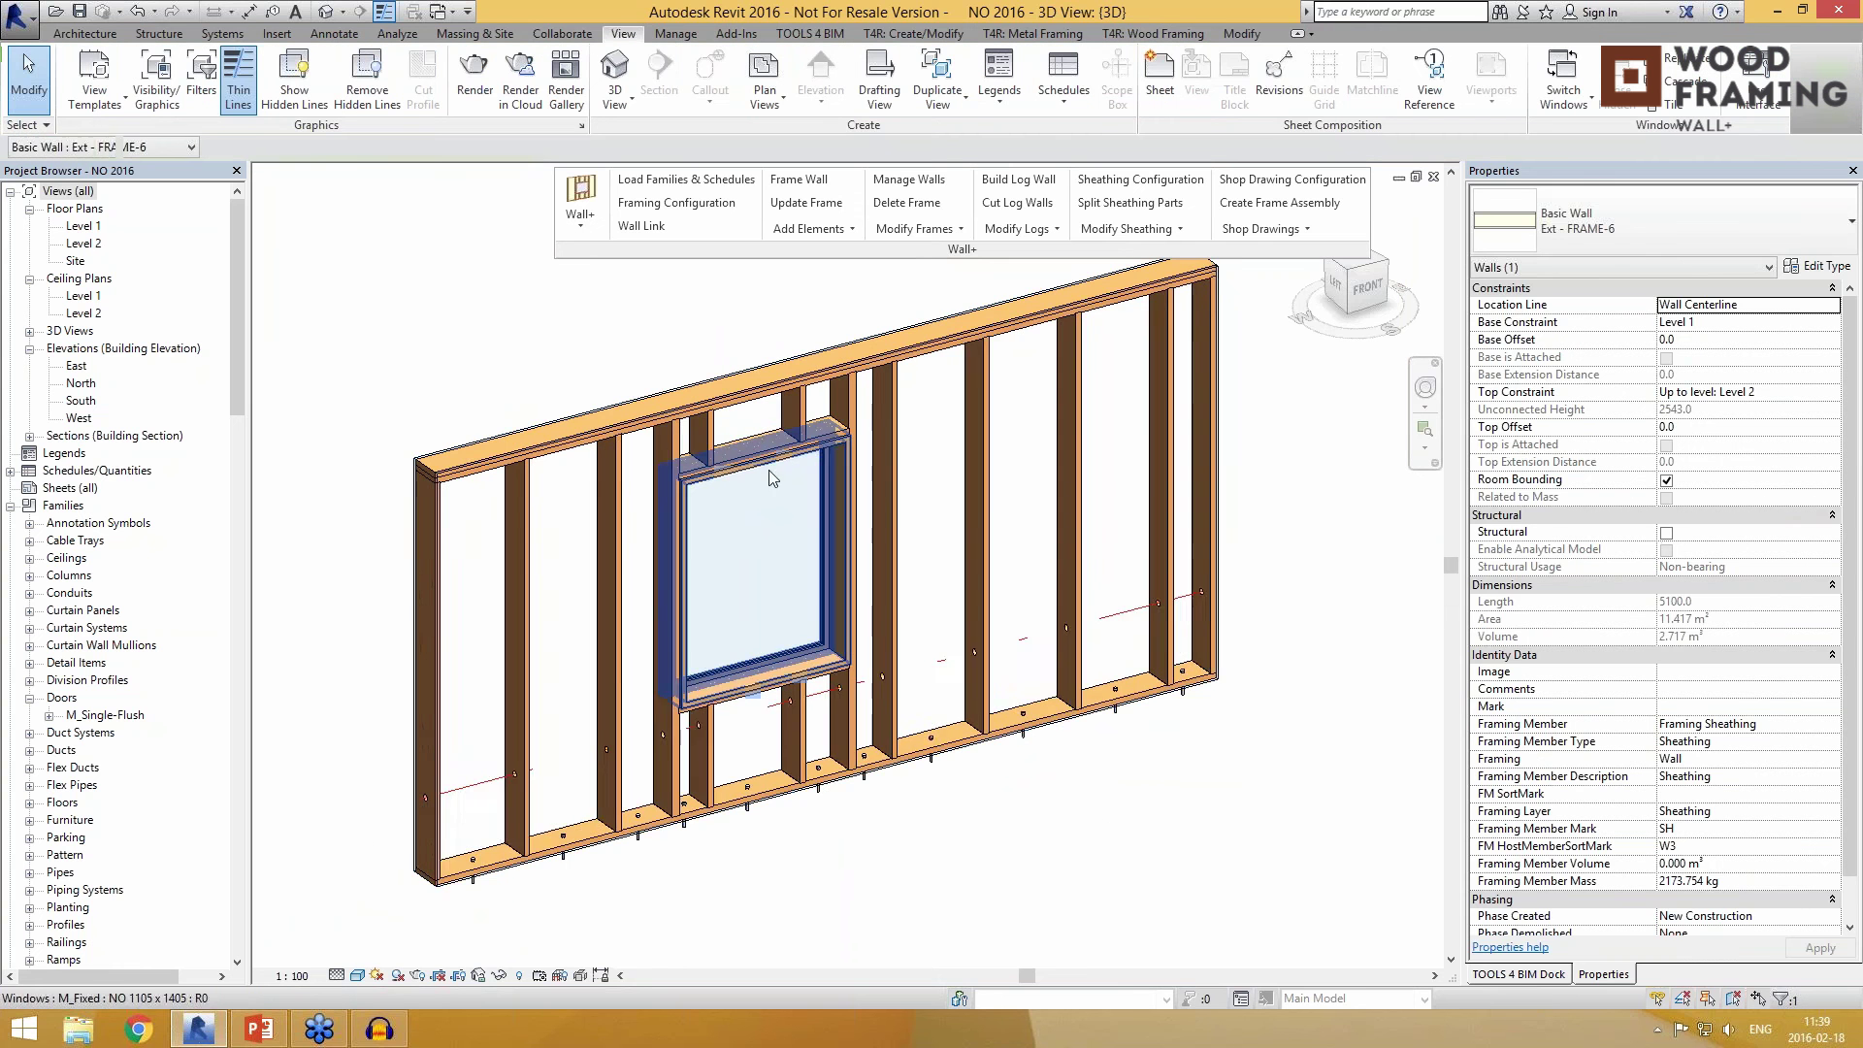
scroll(769, 469, "up", 1)
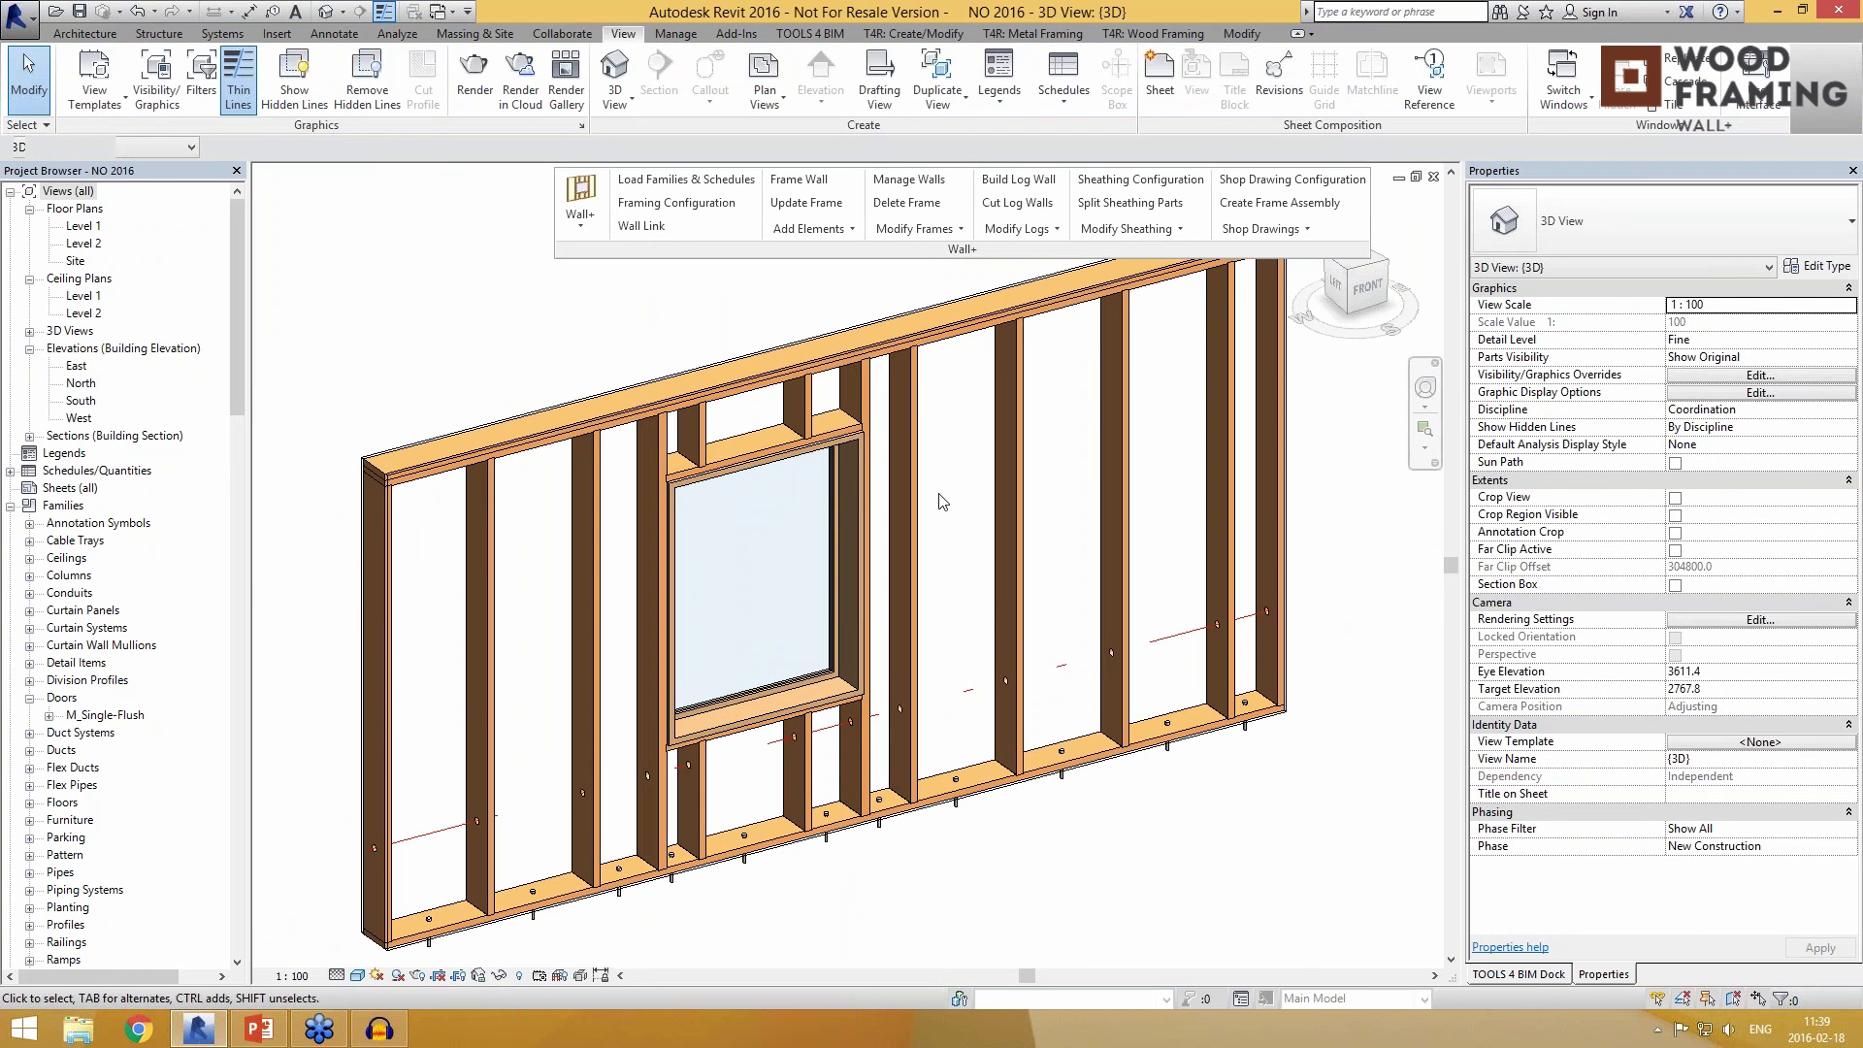
scroll(940, 499, "down", 1)
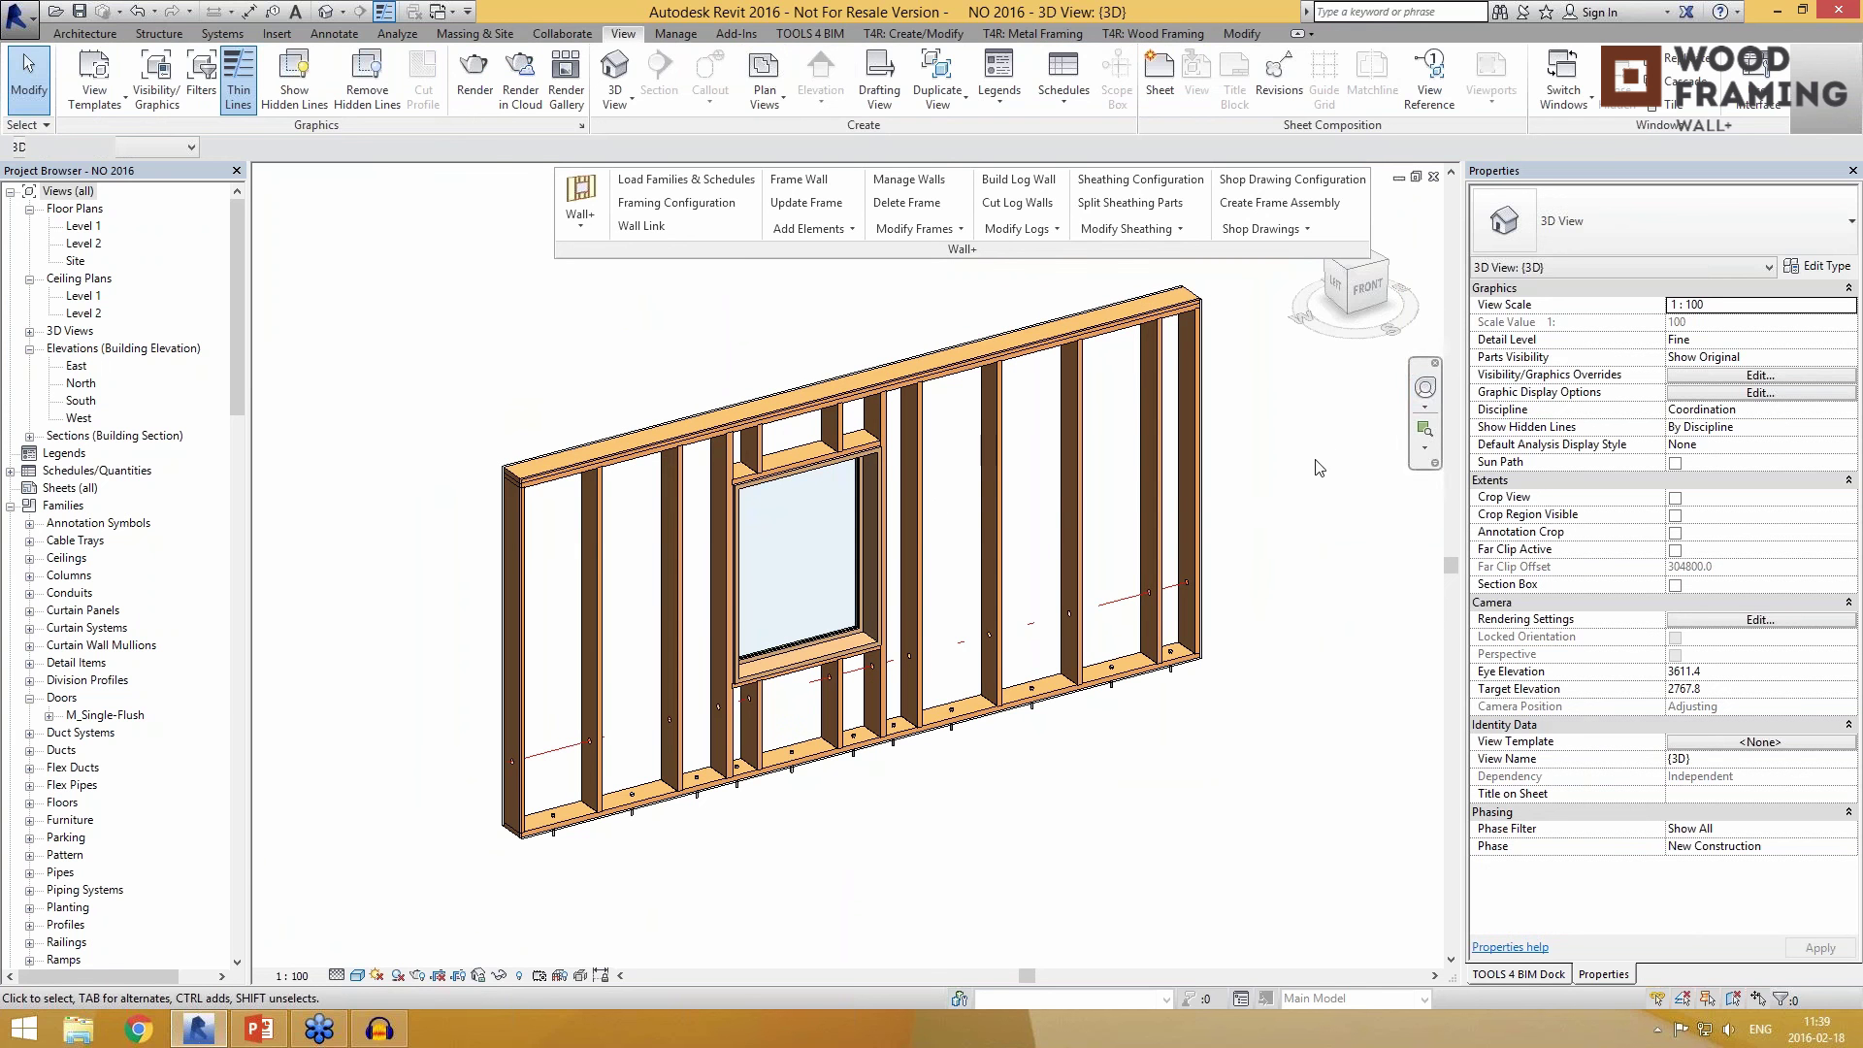
Step: Switch to the 3D - all view of the Sweden JS project and focus on the framed corner beside the doorway
left_click(1563, 89)
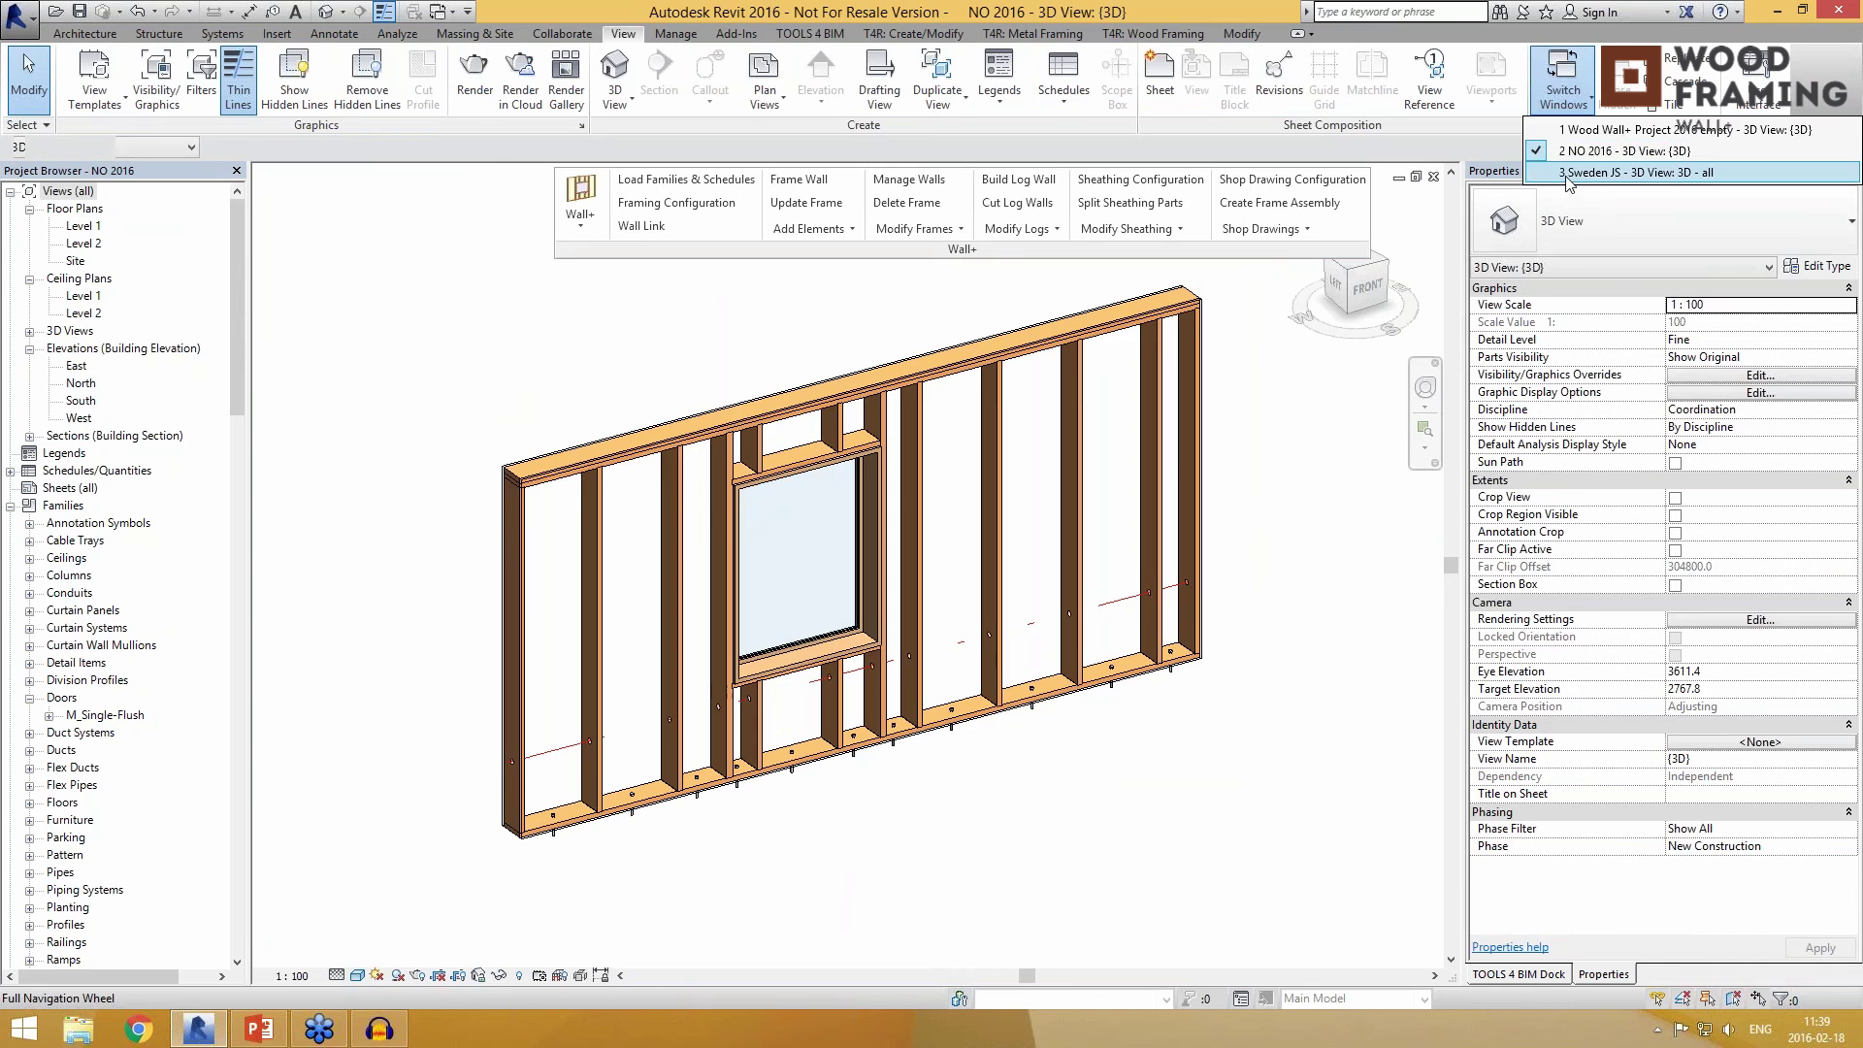
left_click(1640, 171)
middle_click_drag(973, 634, 983, 642)
scroll(1155, 582, "up", 5)
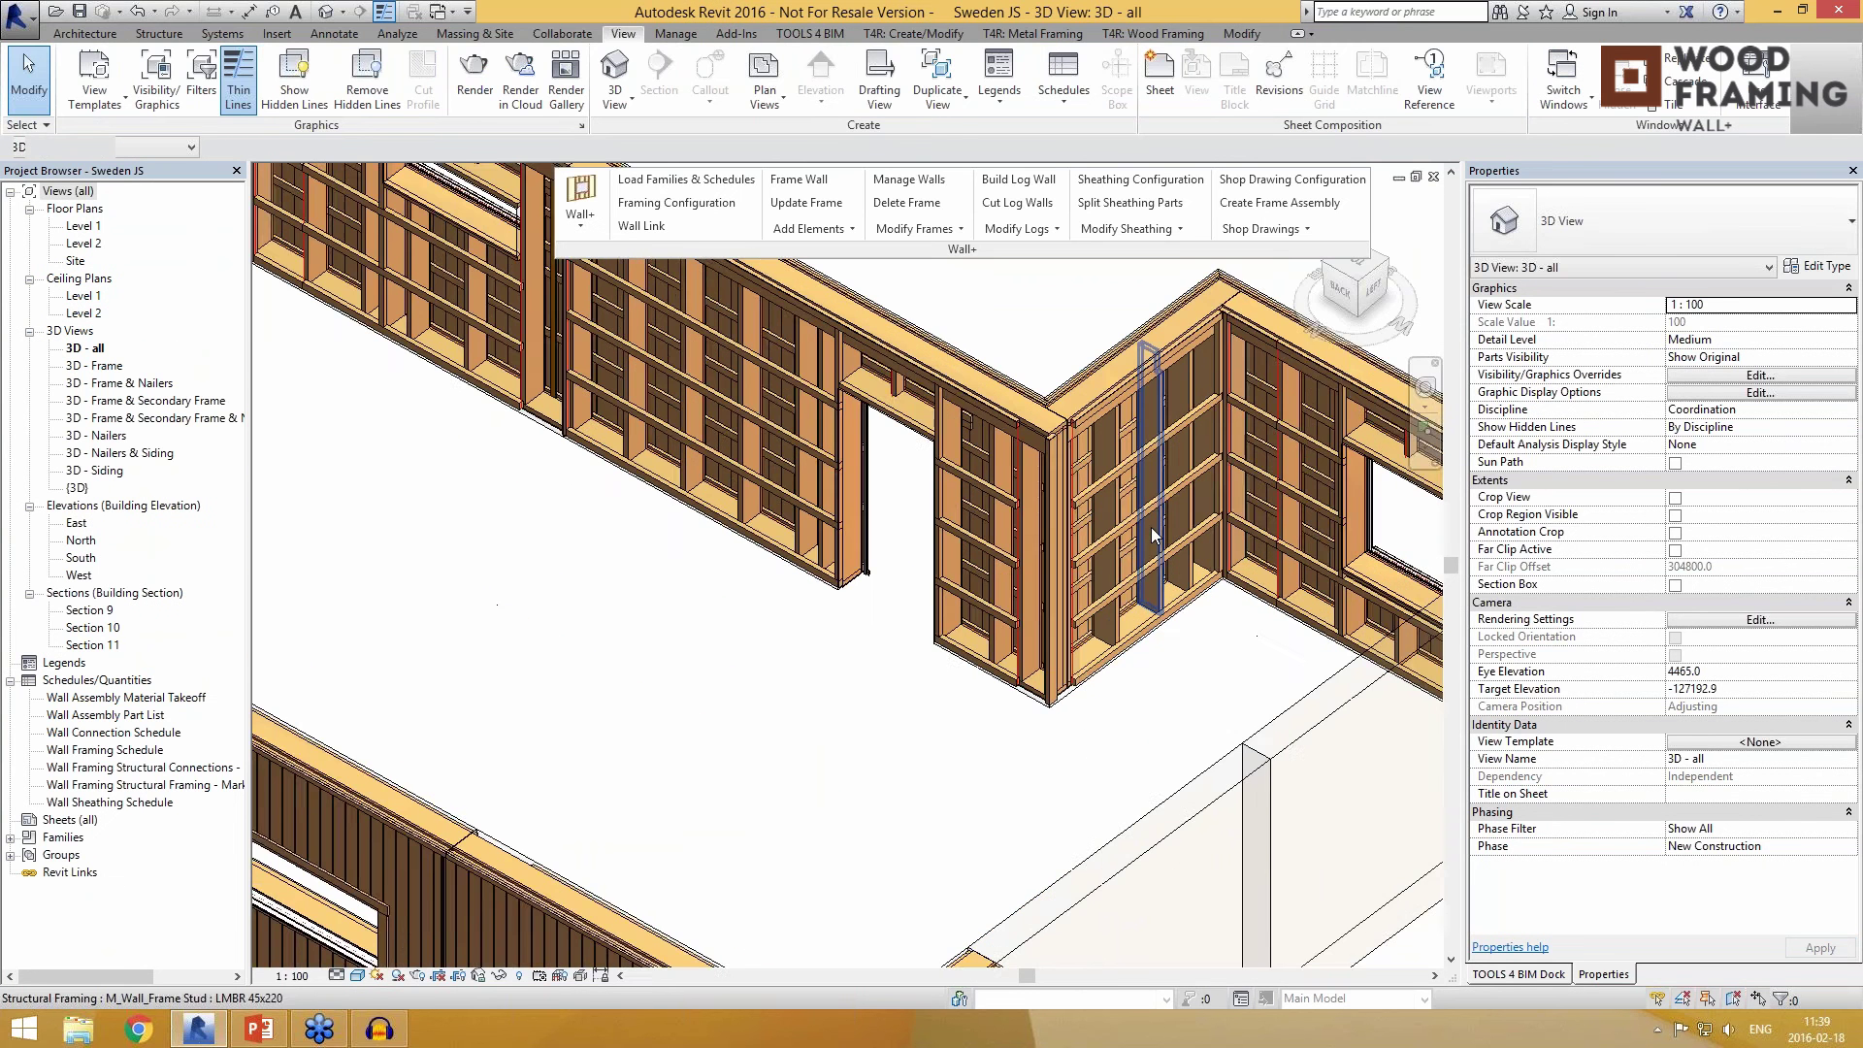
scroll(988, 438, "down", 4)
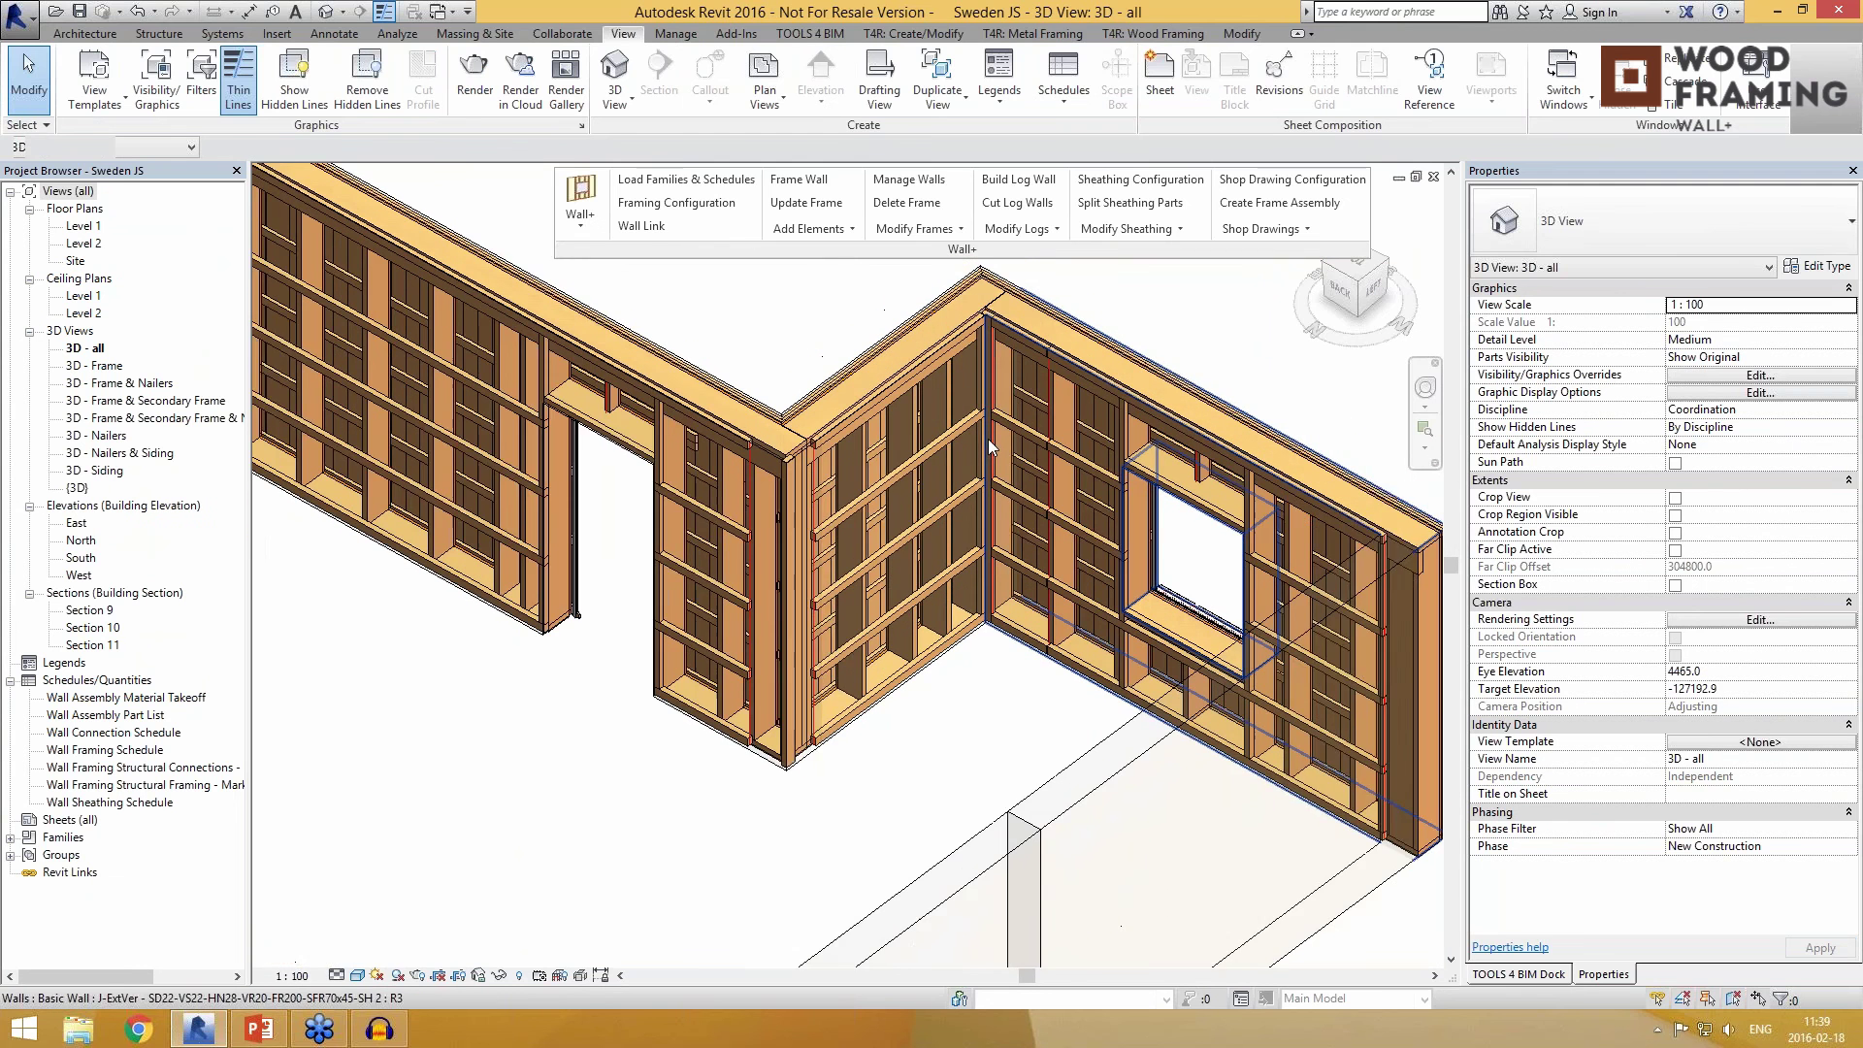
Step: Set the framing configuration files' location to Shared Company Project I and save it
left_click(581, 231)
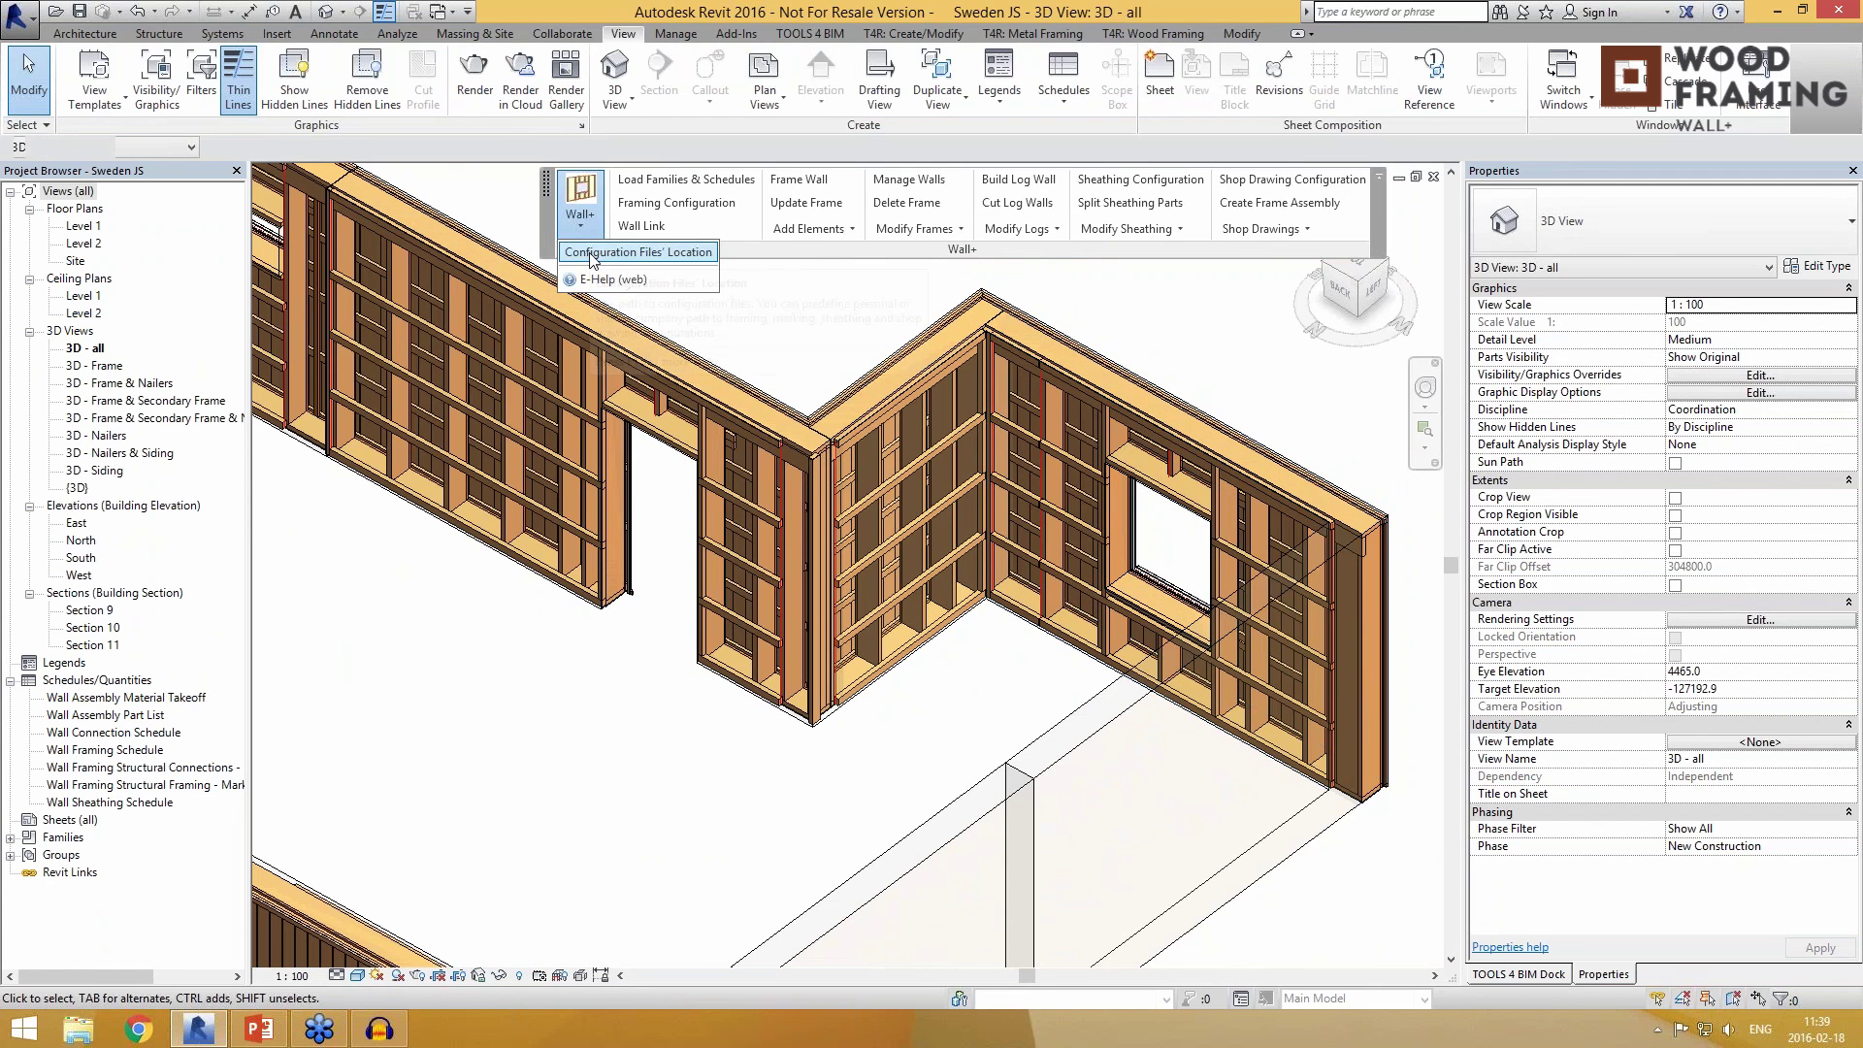
left_click(590, 253)
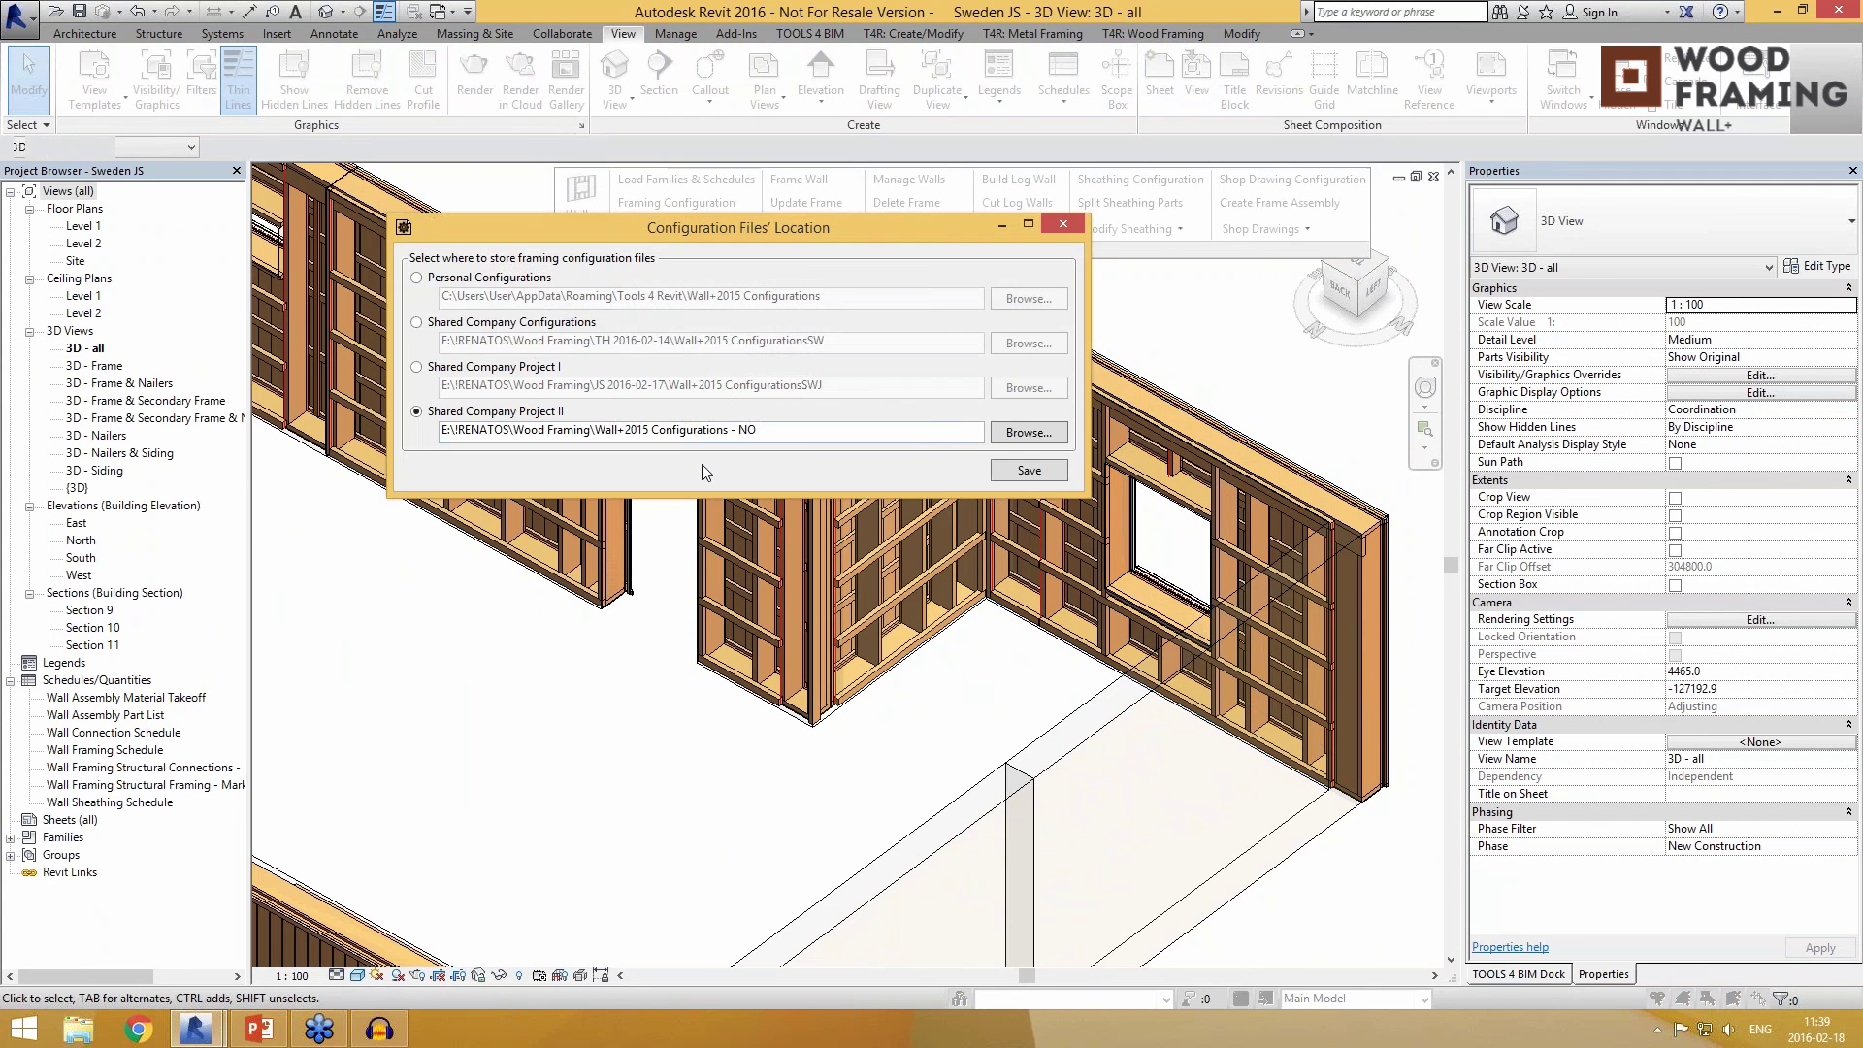
left_click(471, 369)
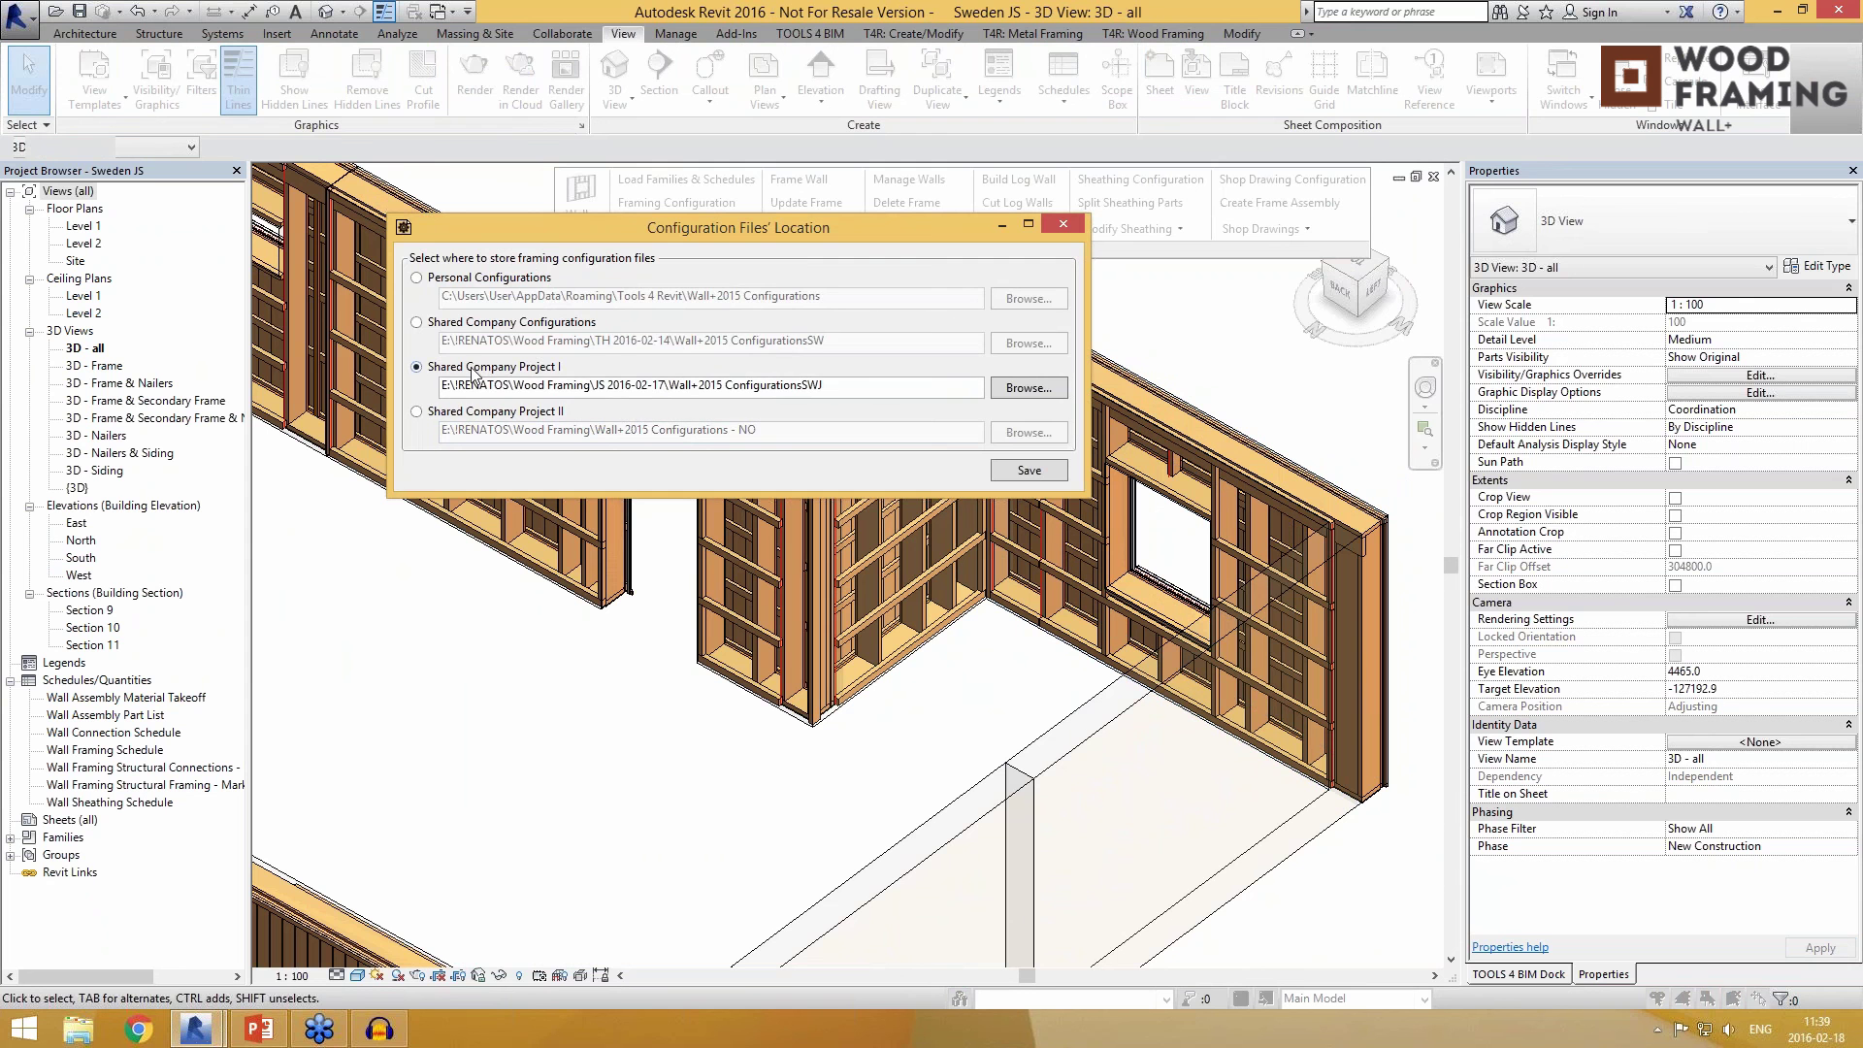
left_click(1029, 471)
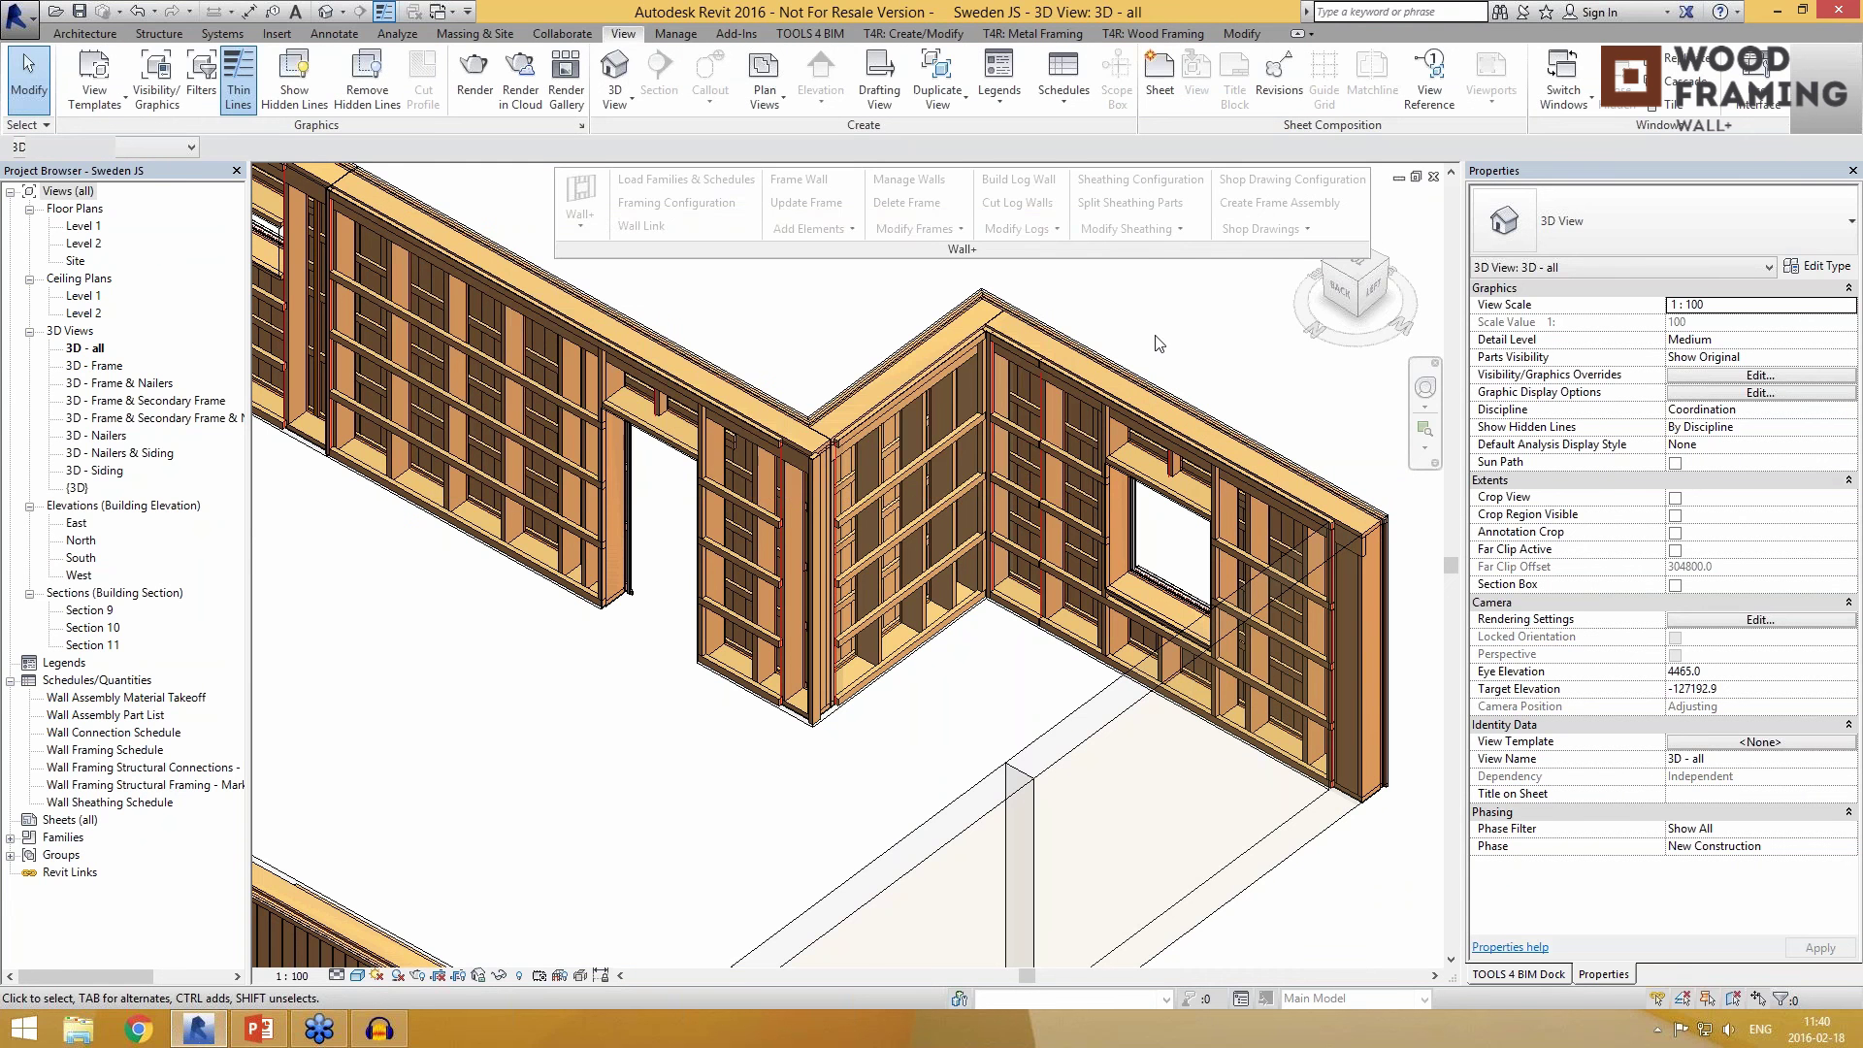
Step: Frame the two adjoining unframed exterior walls near the corner with the Frame Wall command
middle_click_drag(1089, 394, 1075, 319)
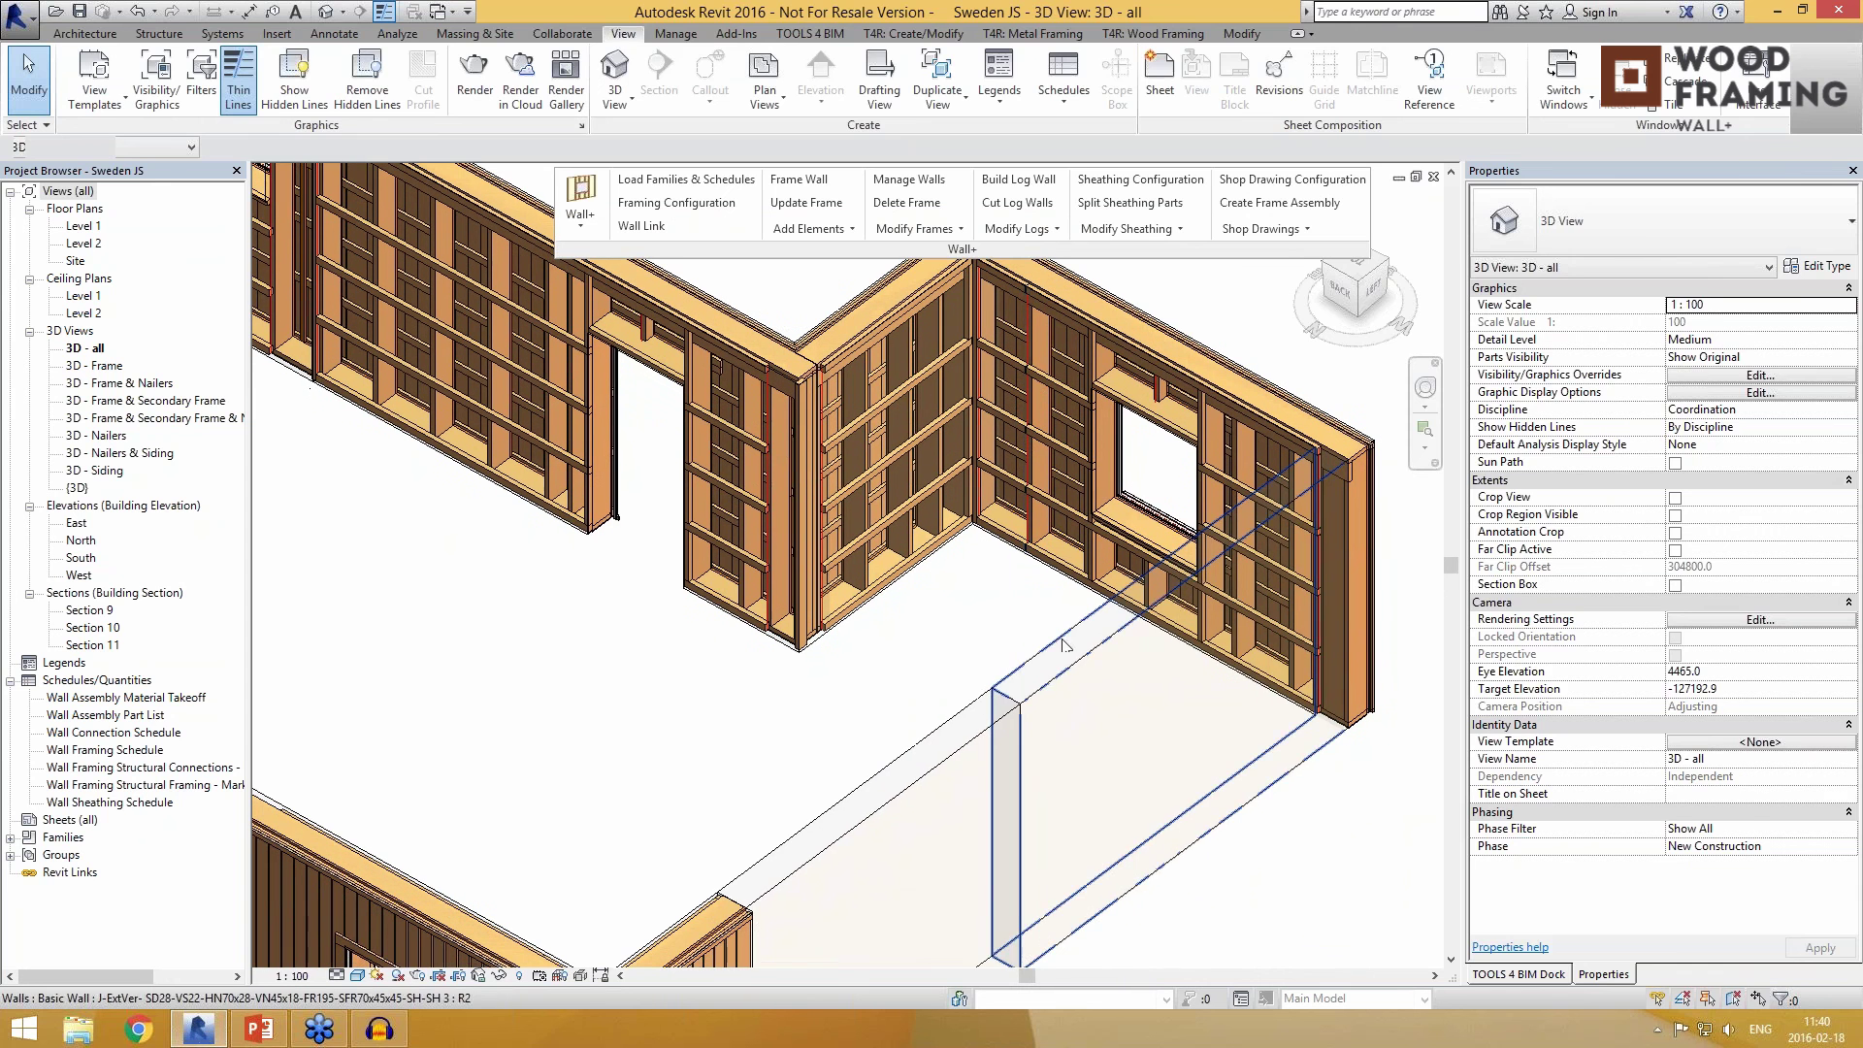
left_click(1072, 664)
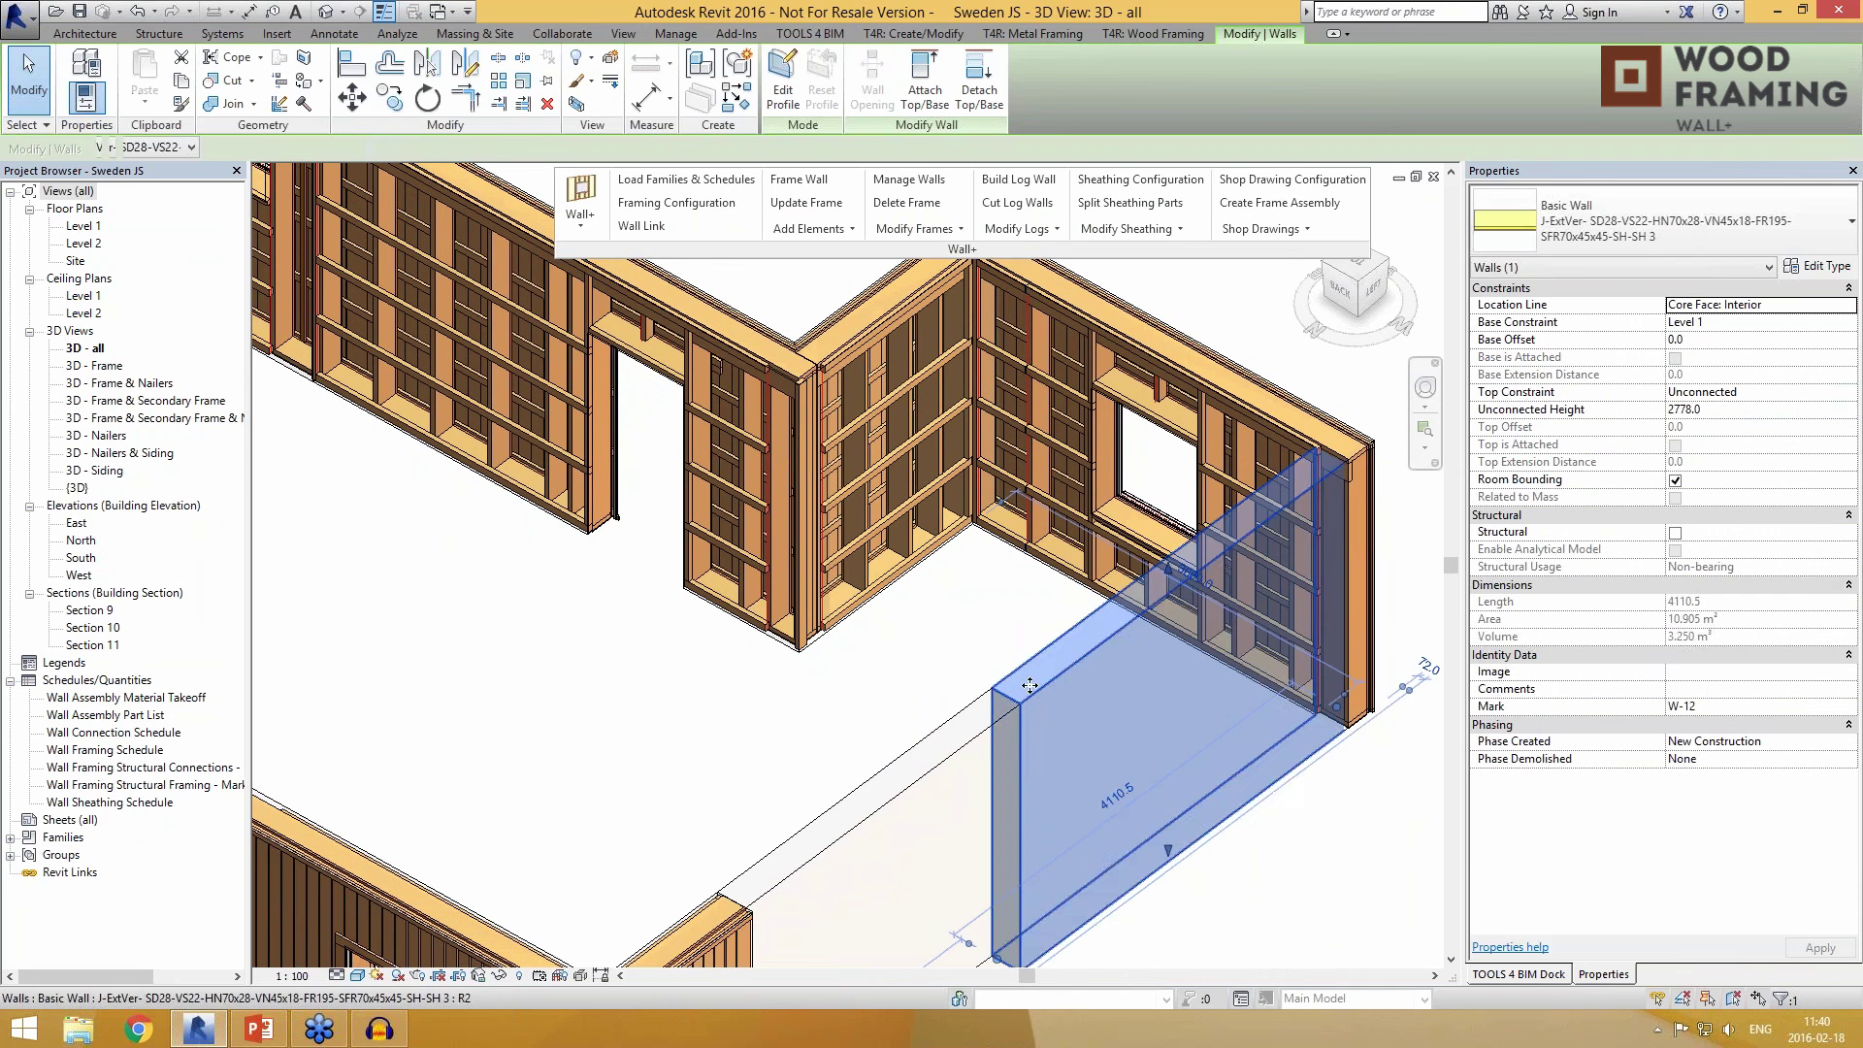
left_click(930, 776, "ctrl")
left_click(806, 184)
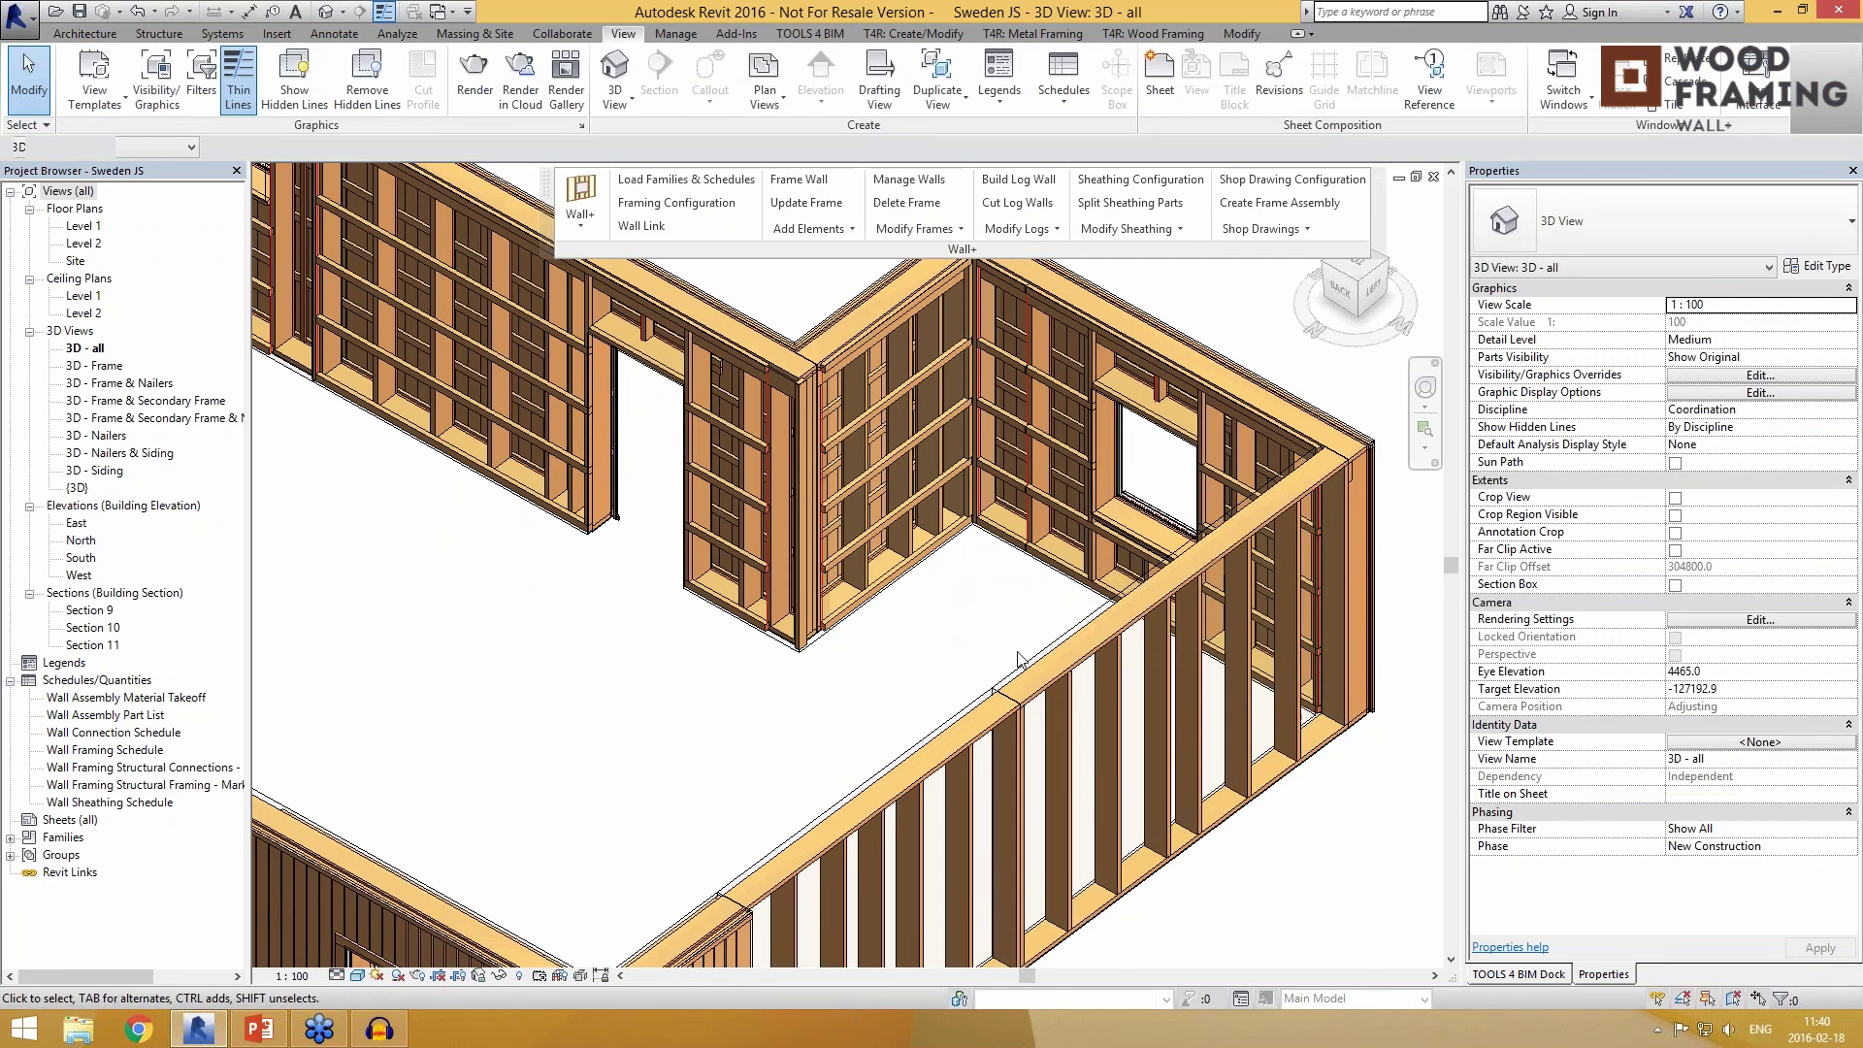
Step: Select the two newly framed walls together and add the secondary frame elements to them
left_click(1015, 671)
middle_click_drag(1017, 676, 918, 546)
left_click(1126, 787)
left_click(927, 495)
left_click(914, 503, "ctrl")
left_click(834, 229)
left_click(841, 256)
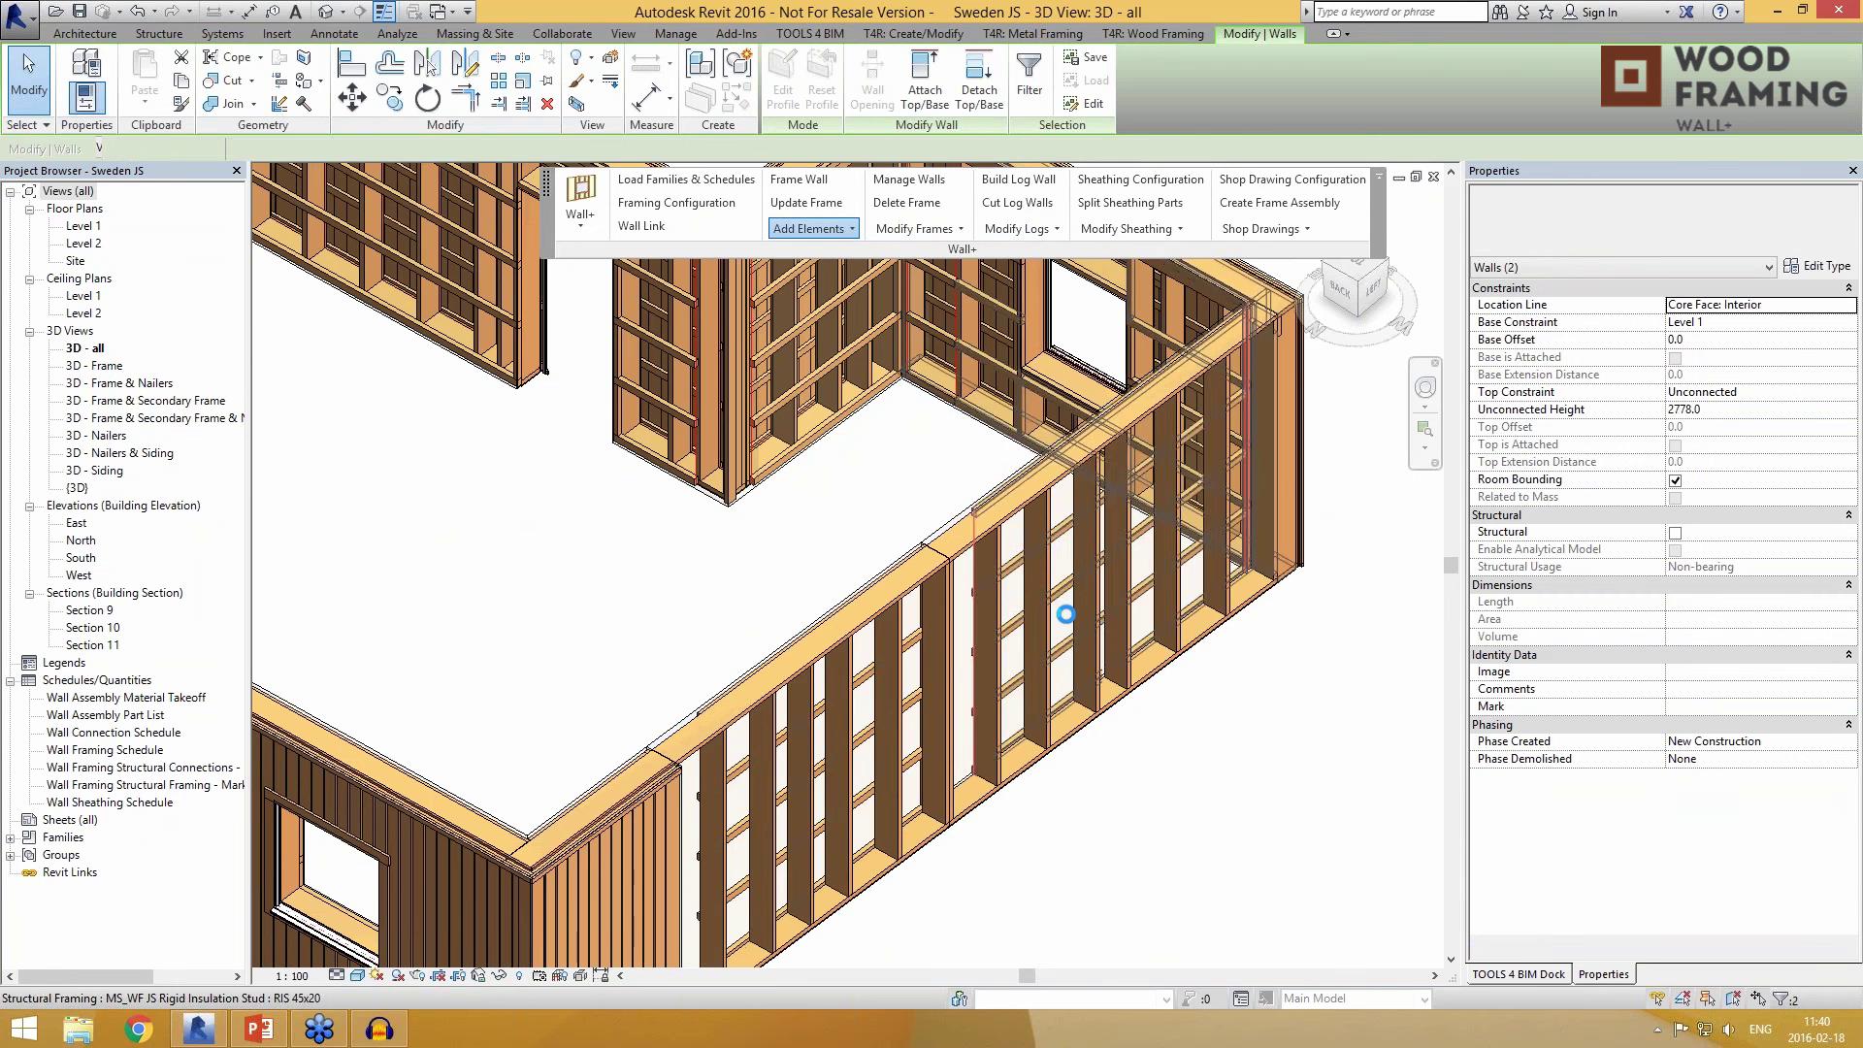
Step: Inspect the secondary frame plates on the inner side of the two newly framed walls and view their properties
middle_click_drag(910, 648, 1333, 596, "shift")
left_click(955, 614)
scroll(504, 710, "up", 5)
middle_click_drag(504, 711, 452, 716)
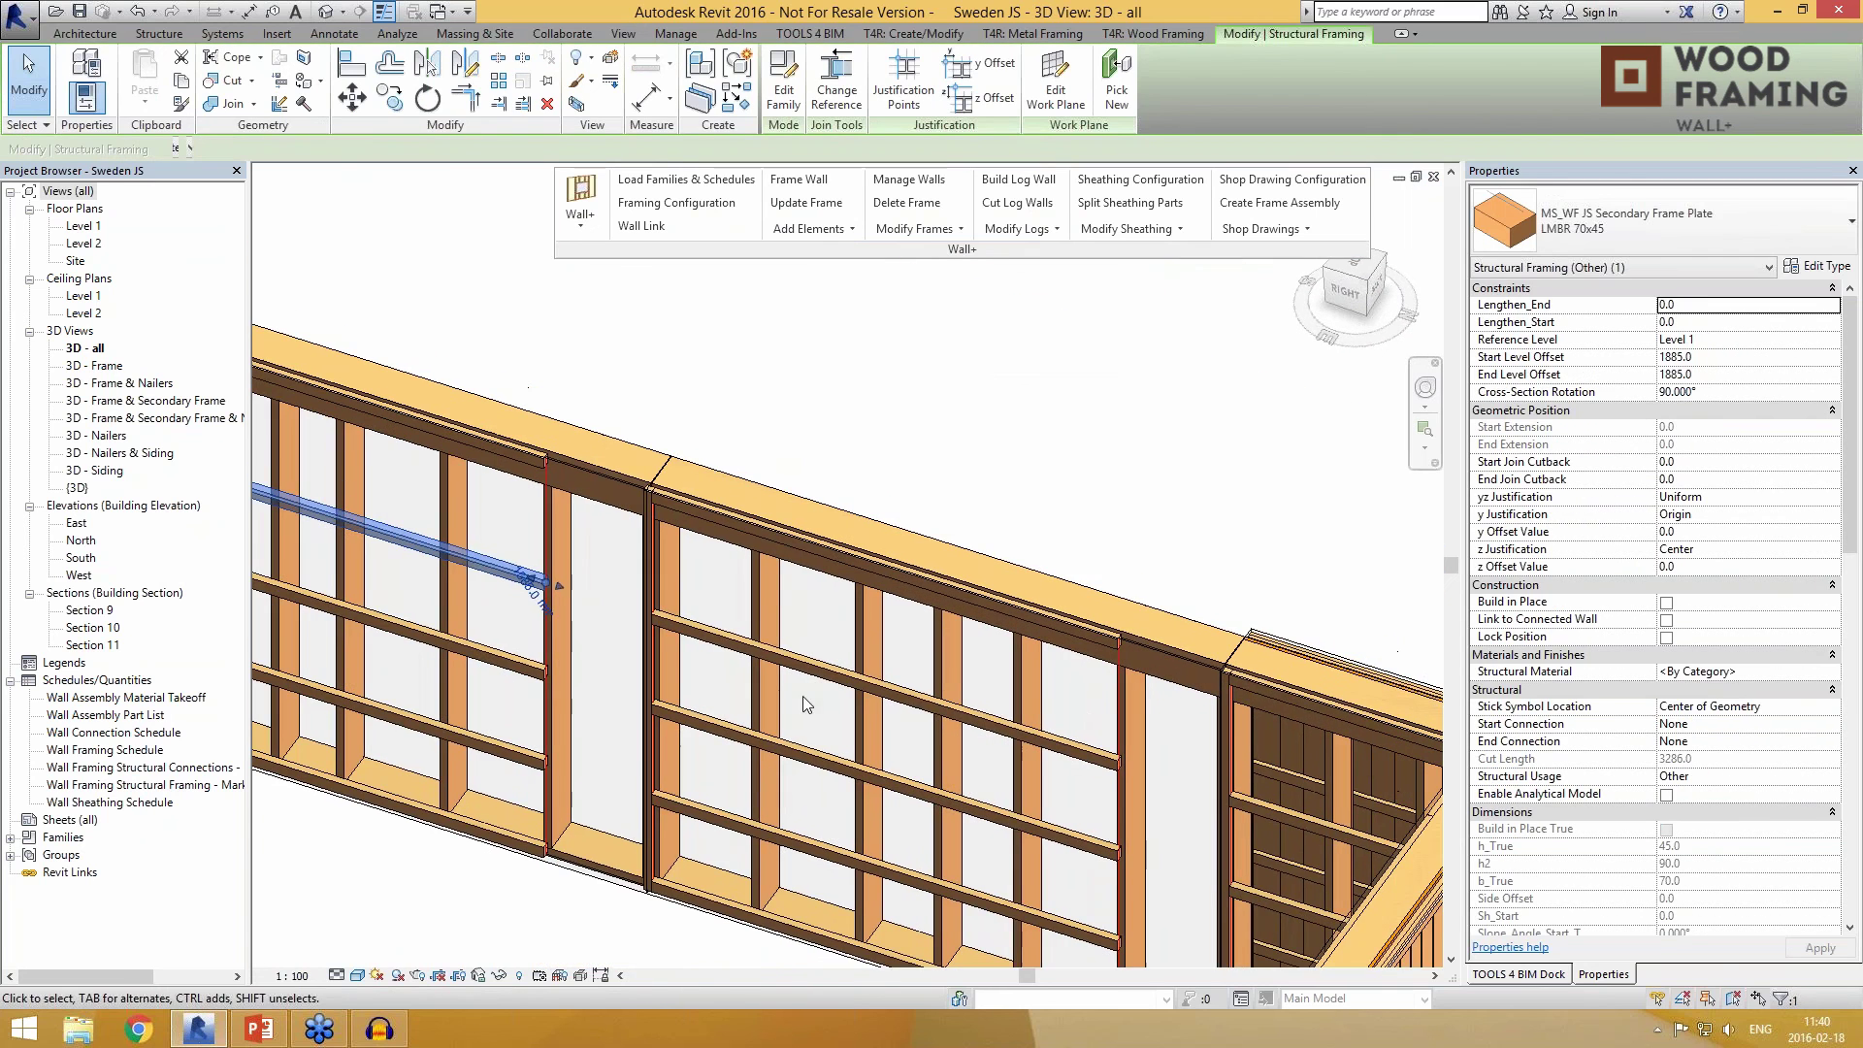
left_click(821, 681)
middle_click_drag(821, 681, 917, 782, "shift")
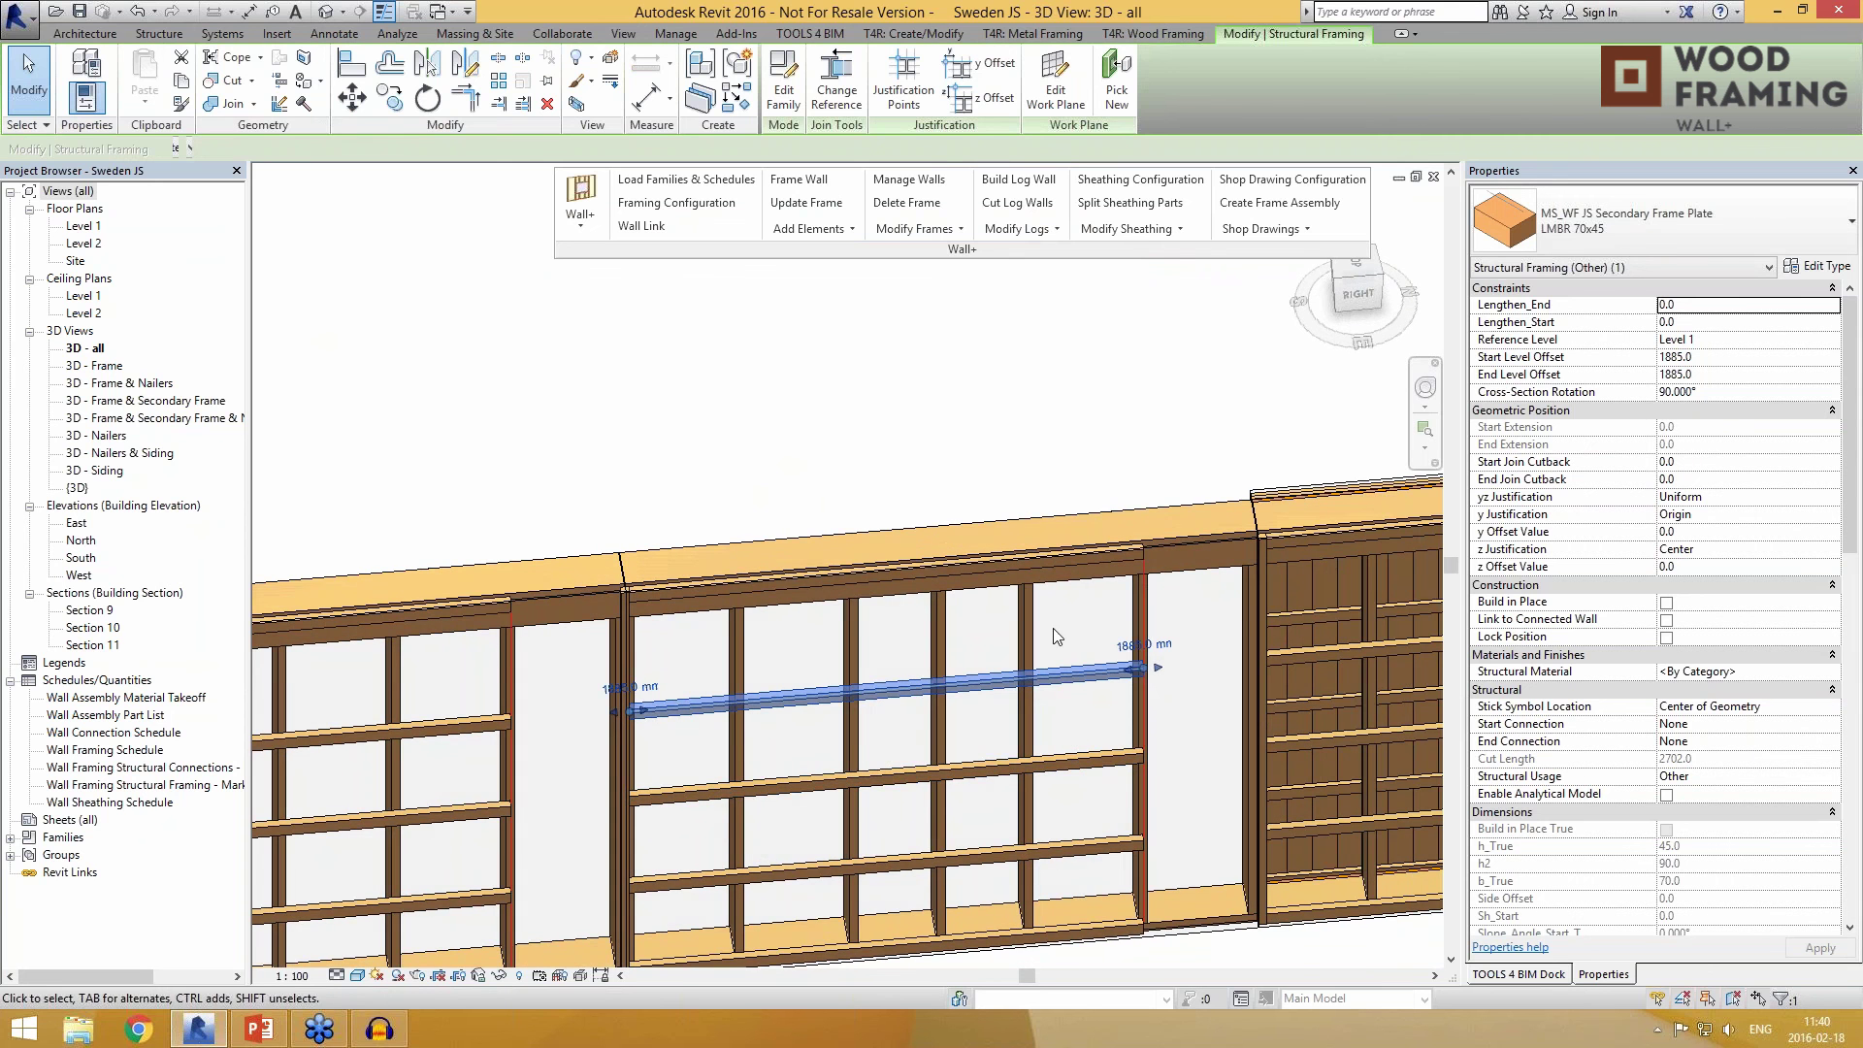
middle_click_drag(653, 820, 1021, 330, "shift")
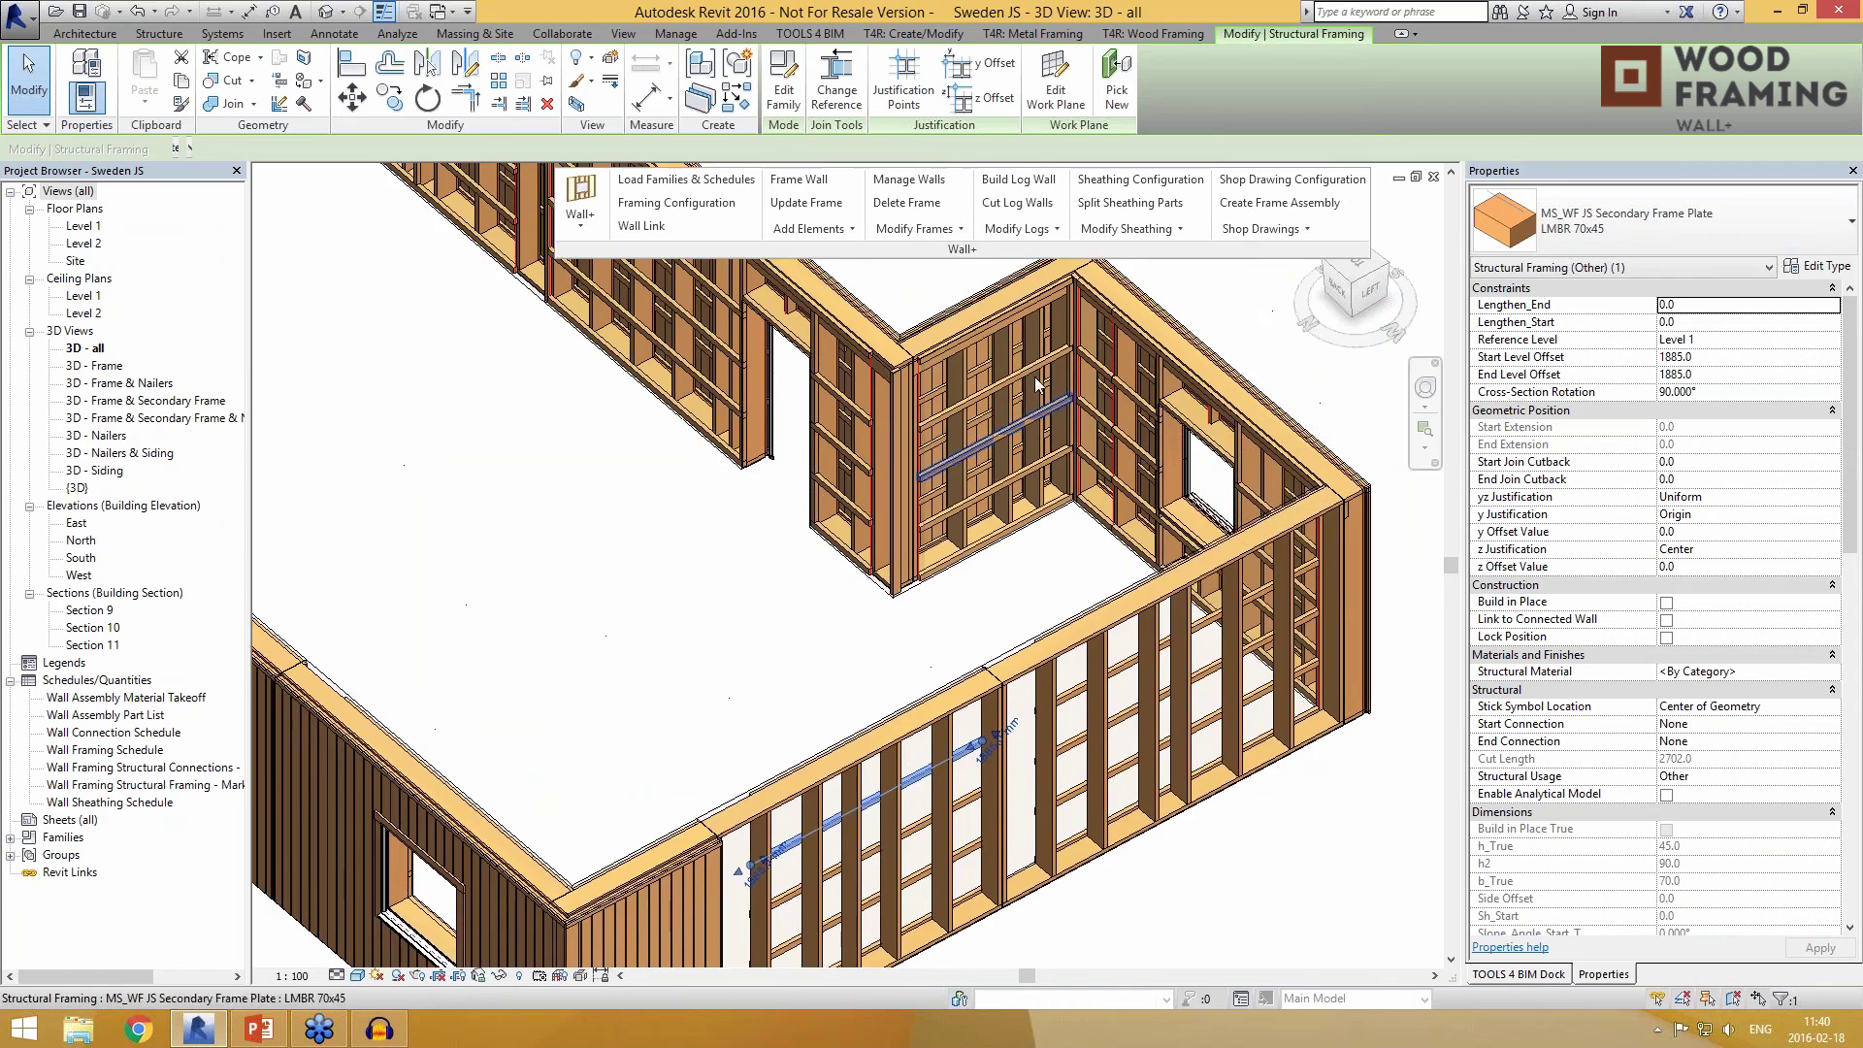
Step: Review the B - Inner Corner wall join framing settings for the invisible stud at the projecting corner and close them
scroll(1021, 330, "up", 6)
middle_click_drag(1087, 782, 1006, 806, "shift")
scroll(950, 755, "up", 2)
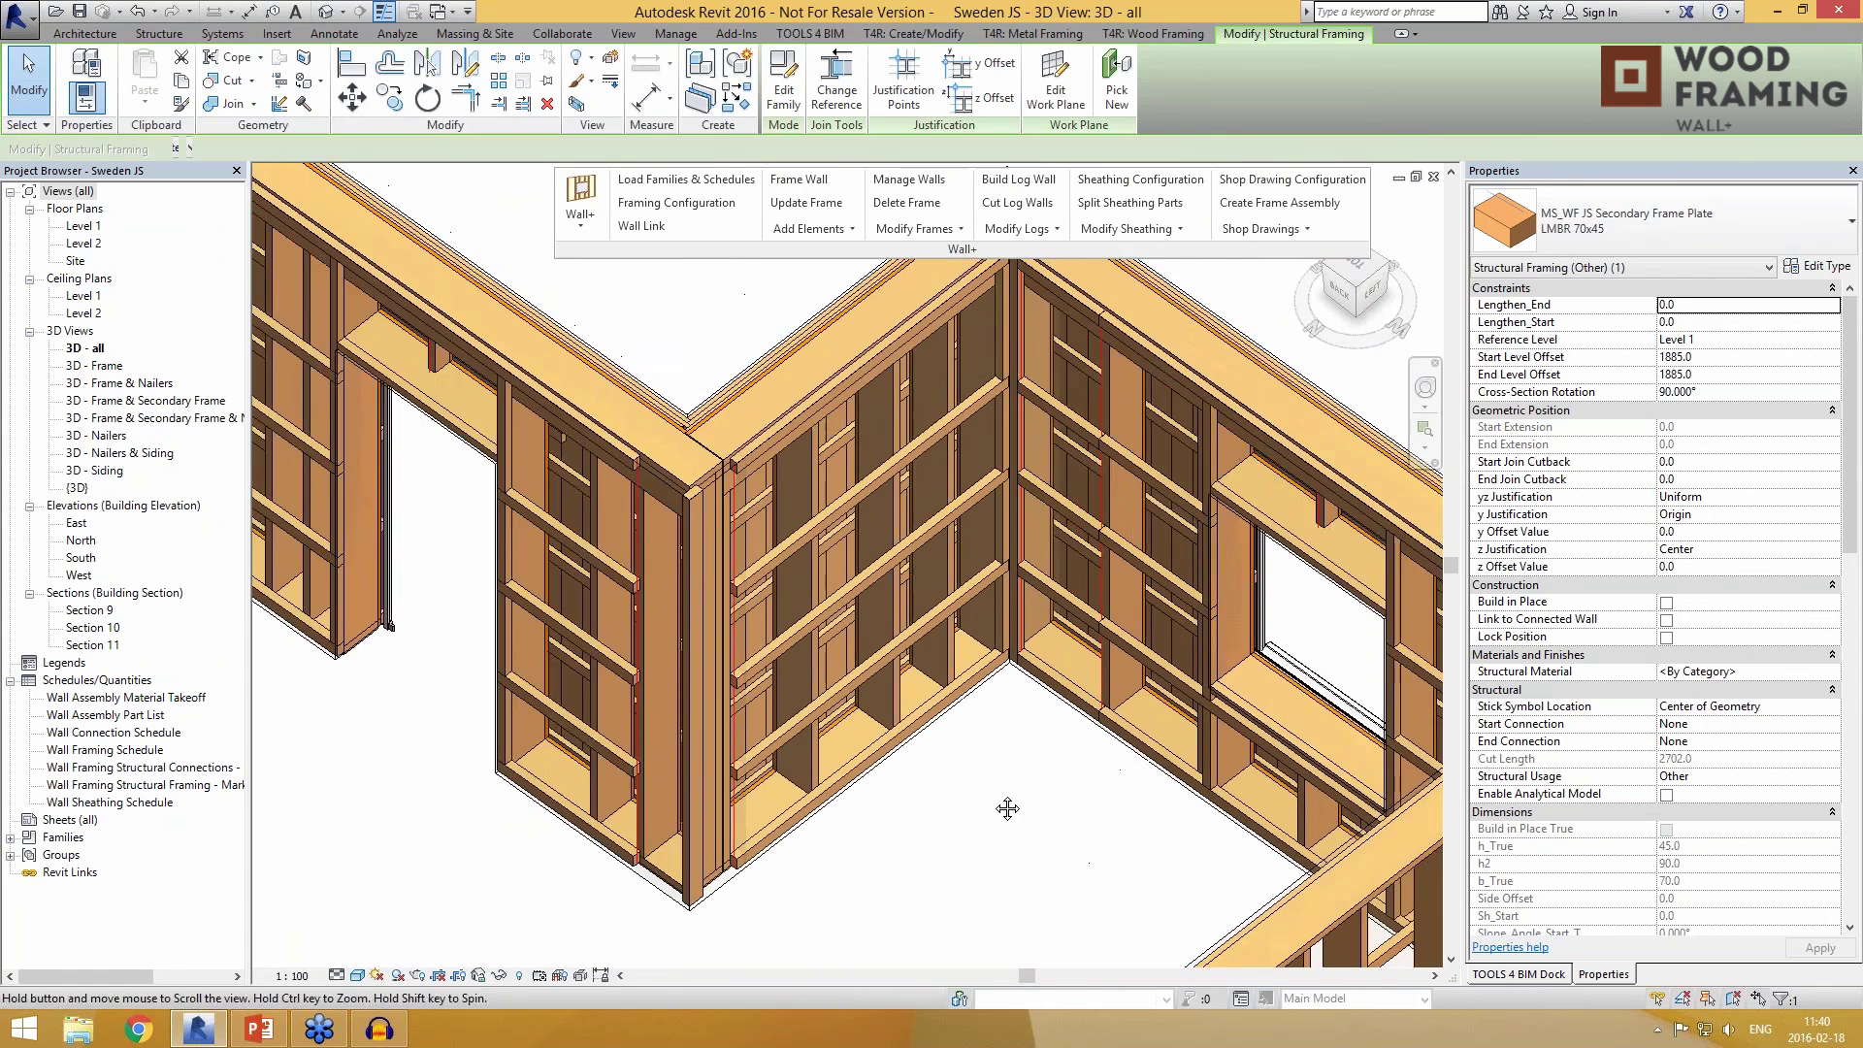
left_click(740, 831)
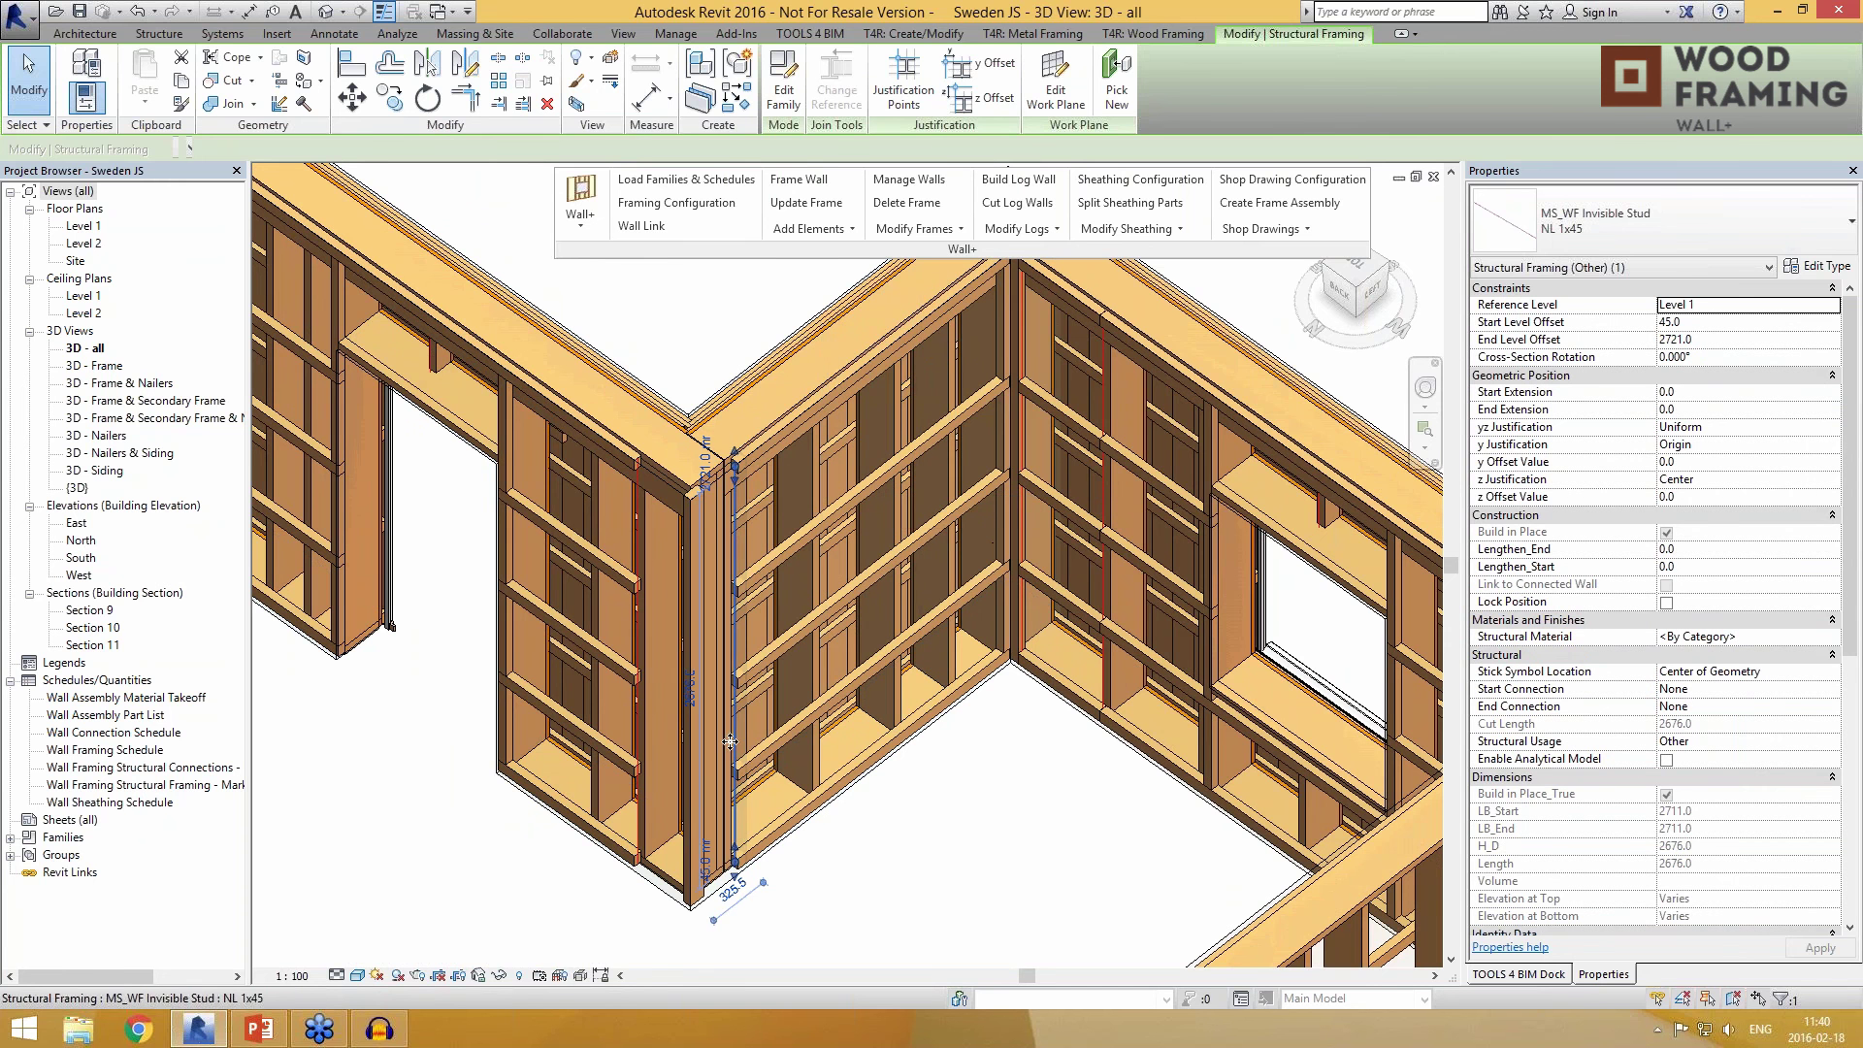
left_click(914, 228)
left_click(997, 423)
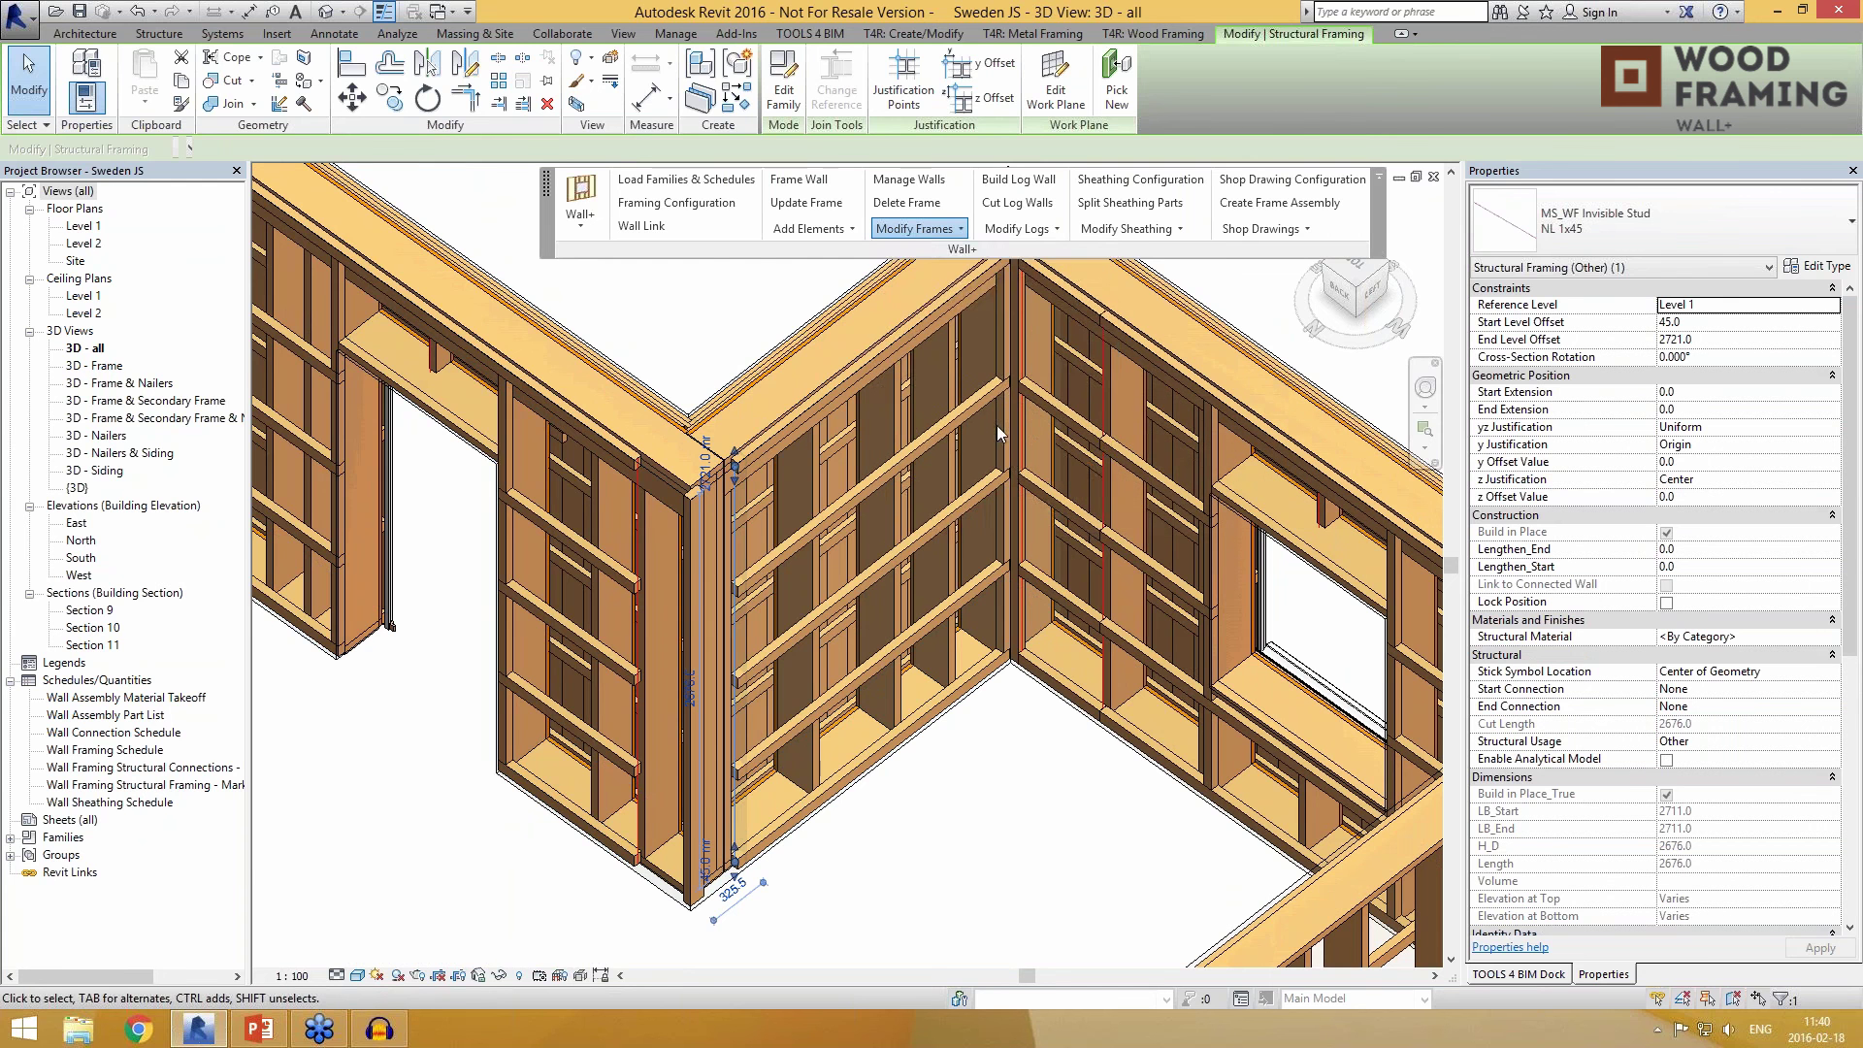
scroll(1019, 550, "down", 2)
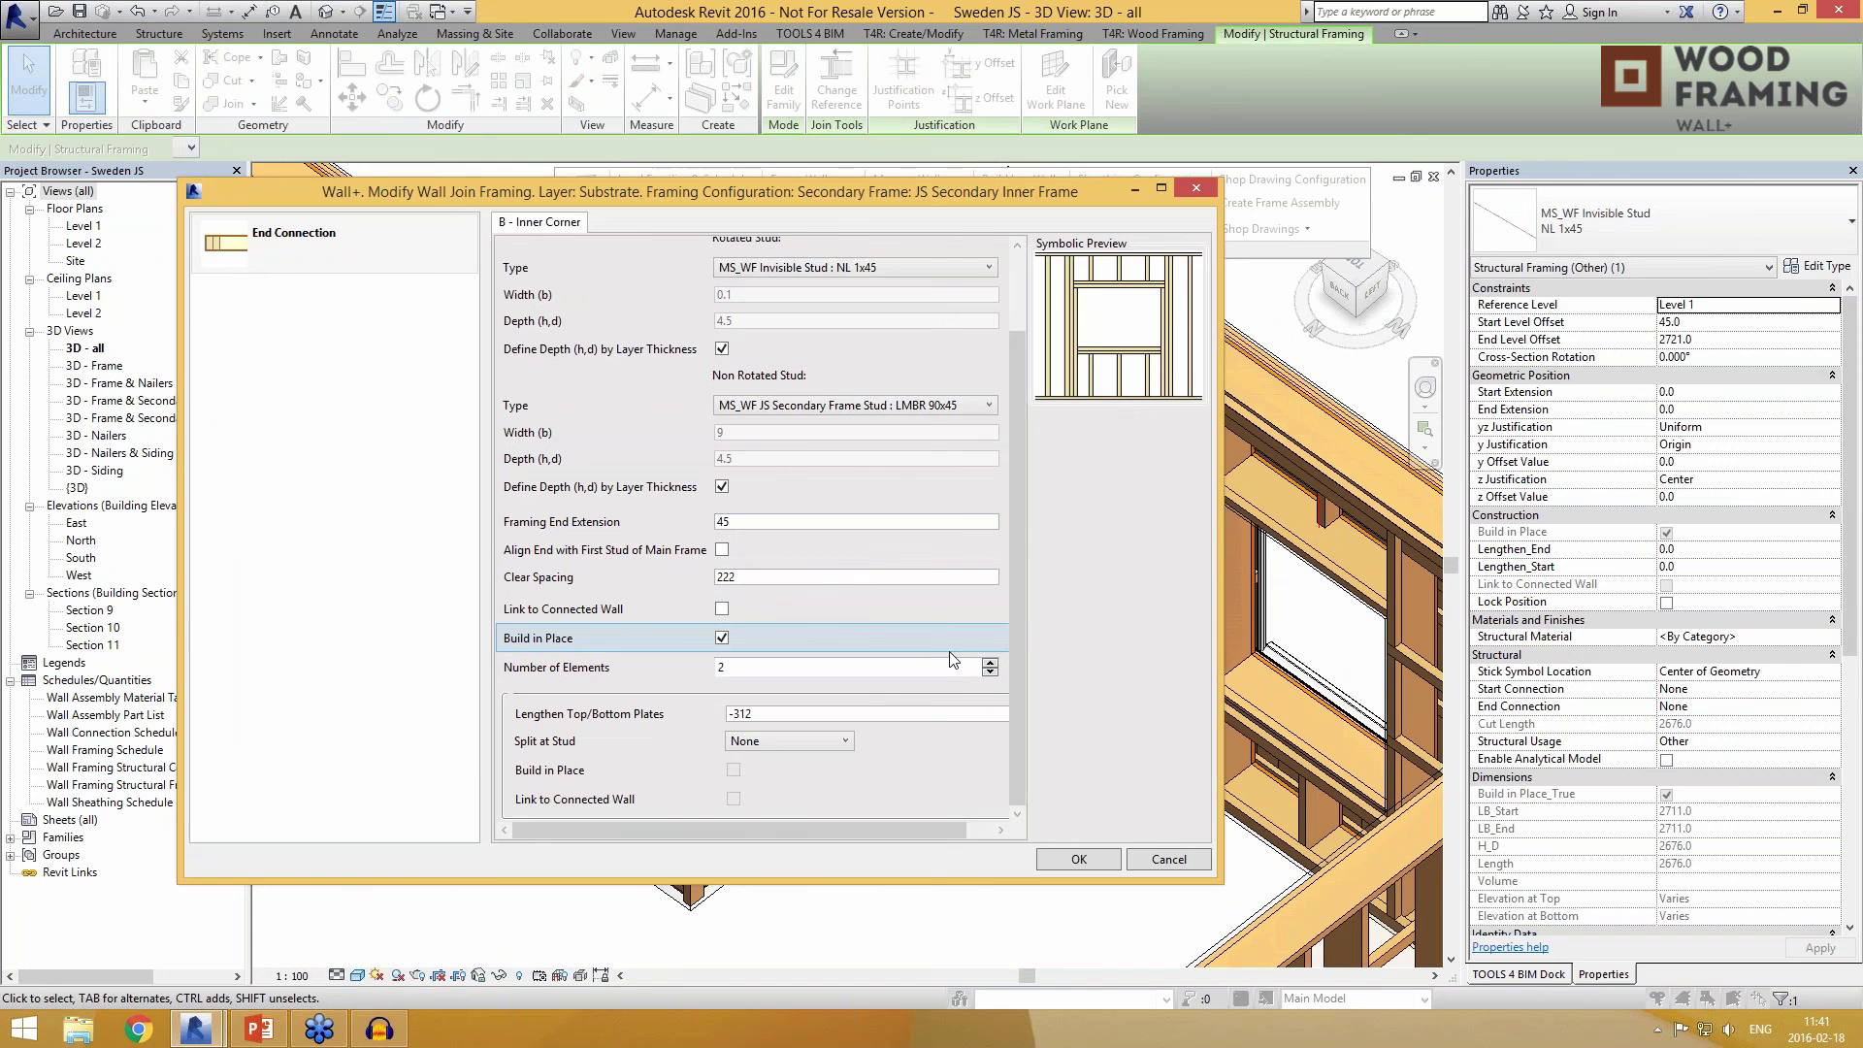
key("Return")
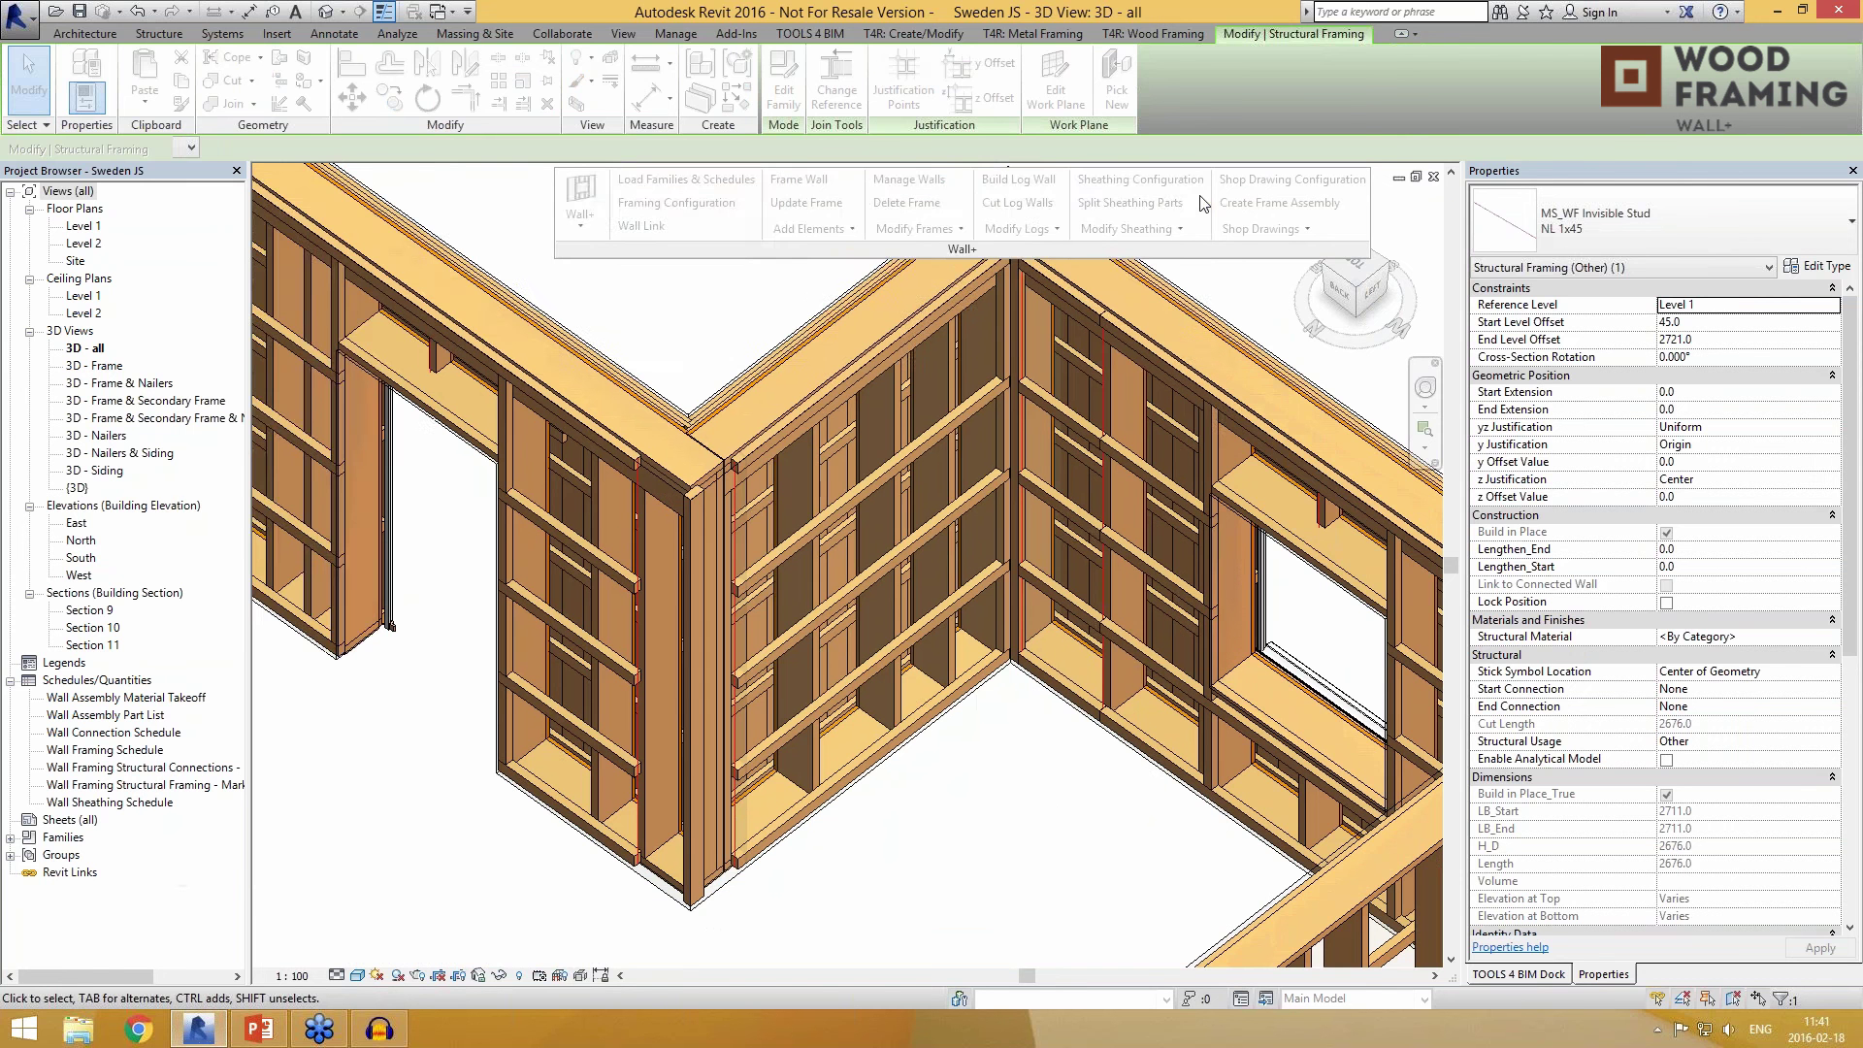
Step: Inspect the properties of the short build-in-place studs between the secondary frame plates at the recessed wall corner
scroll(949, 532, "up", 4)
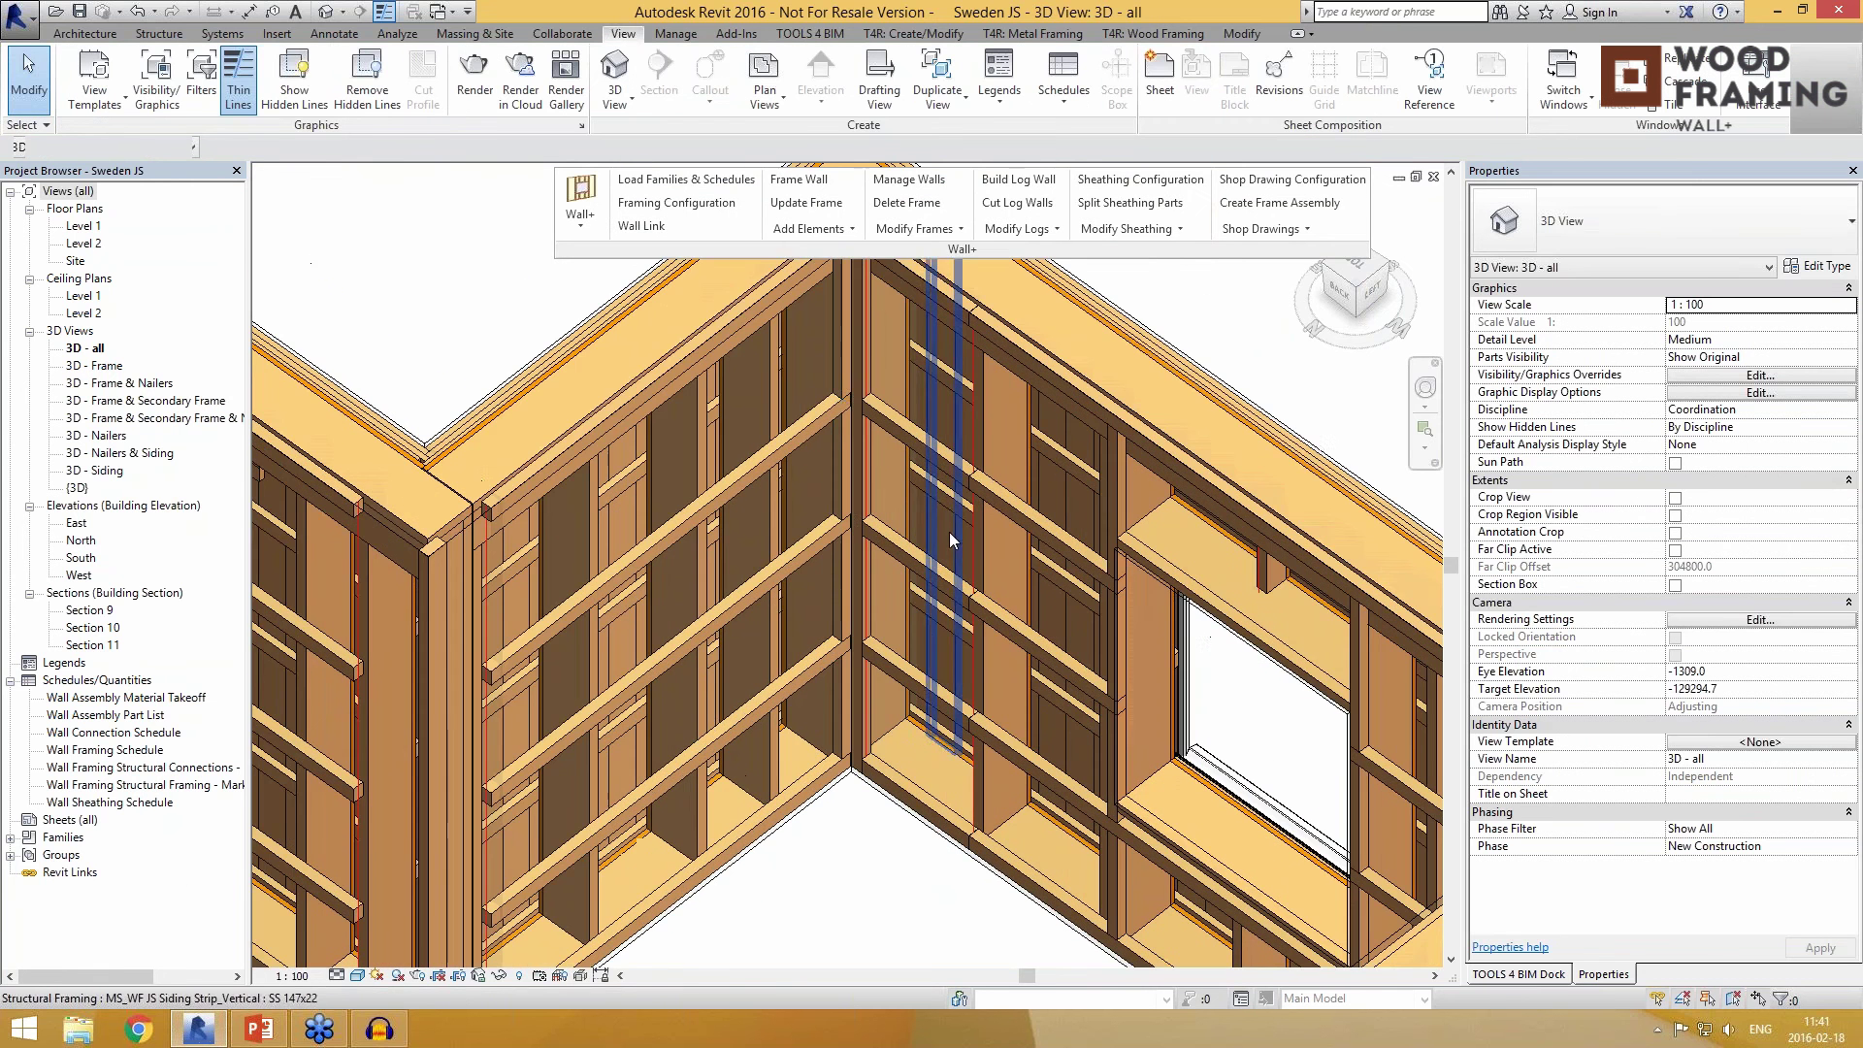
left_click(850, 456)
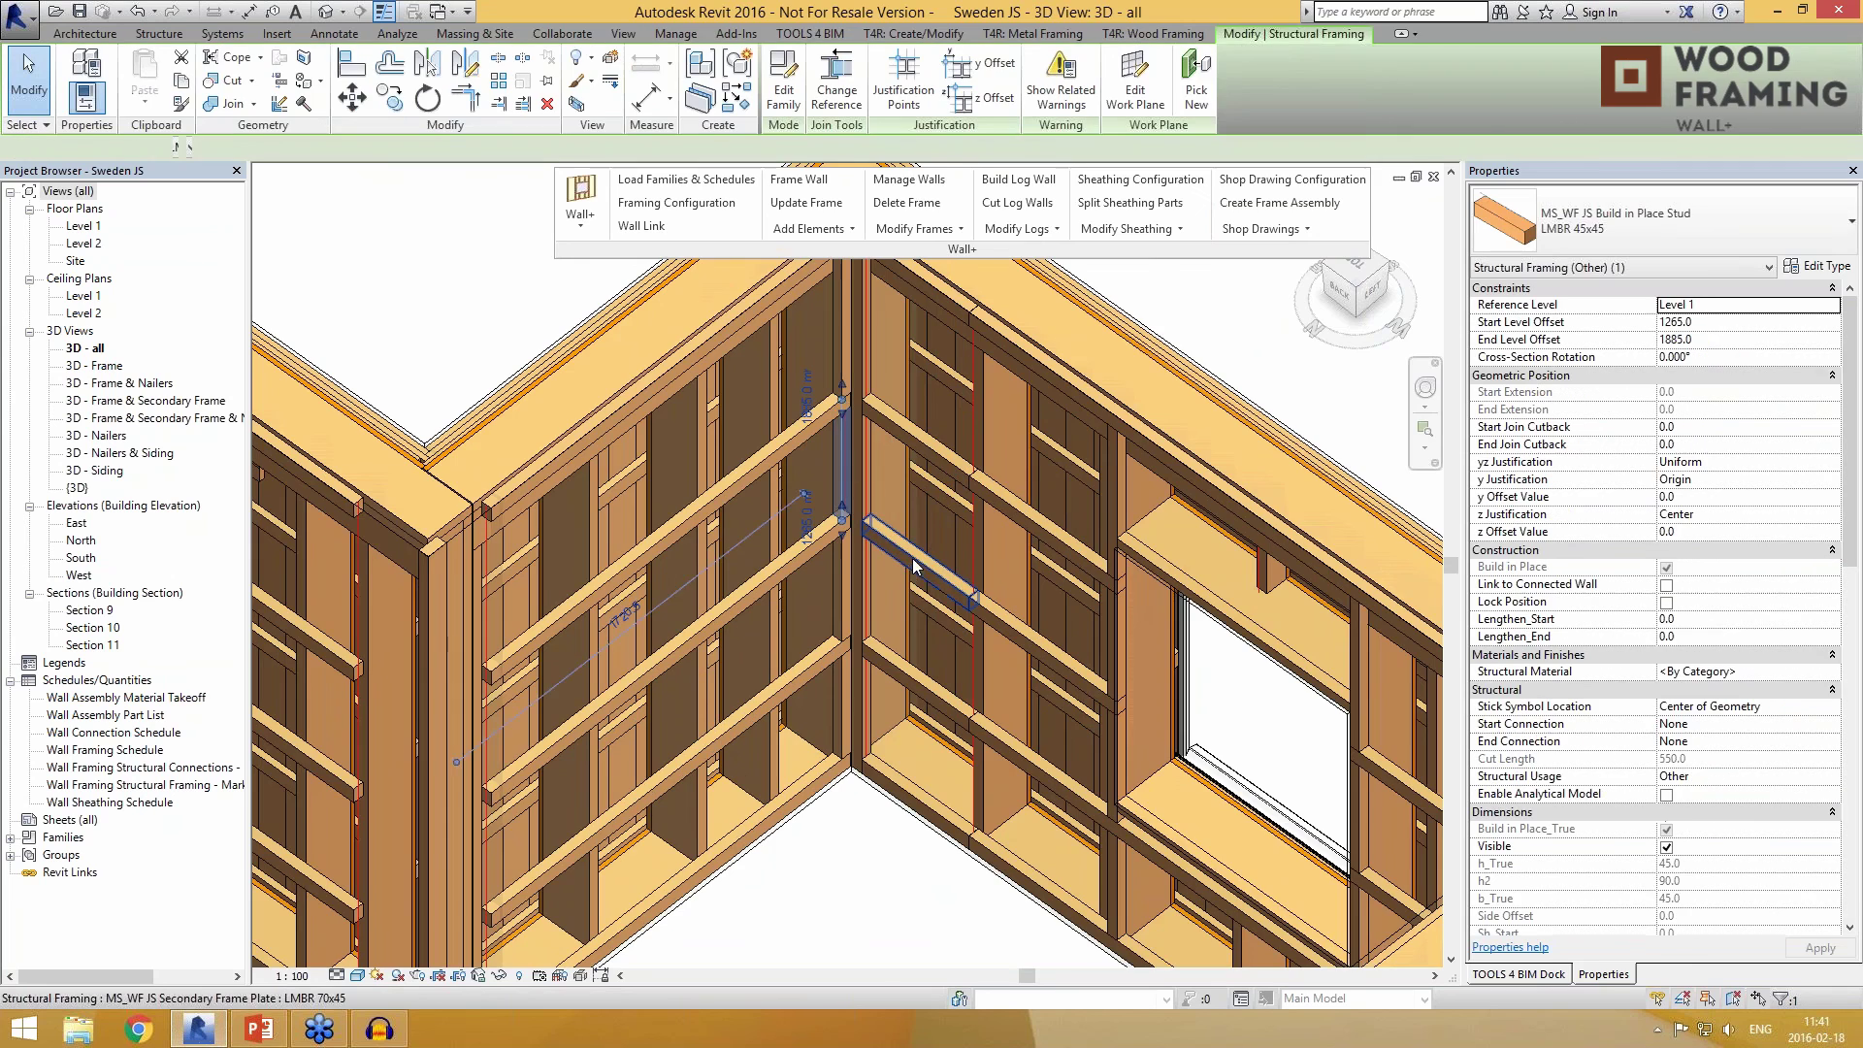
mouse_move(915, 570)
middle_mouse_down("shift")
mouse_move(951, 539)
mouse_move(903, 543)
middle_mouse_up("shift")
middle_click_drag(982, 434, 948, 534)
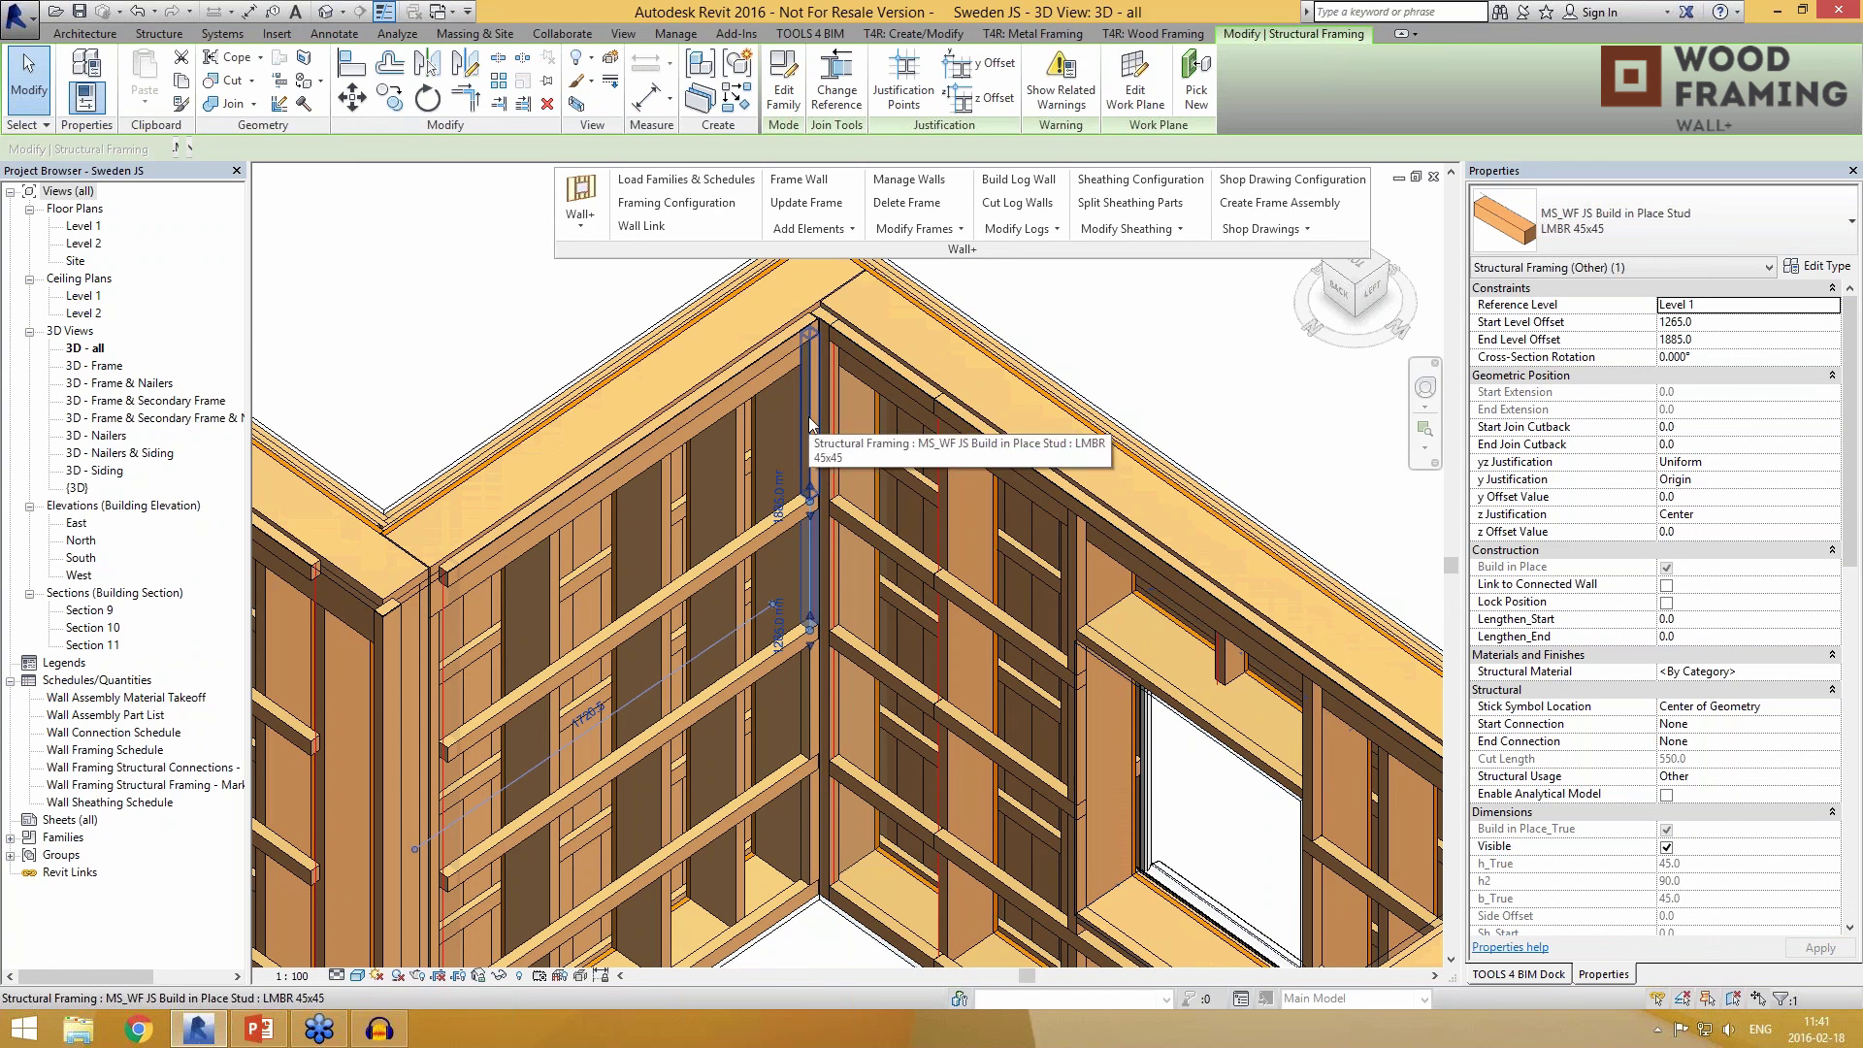
left_click(810, 424)
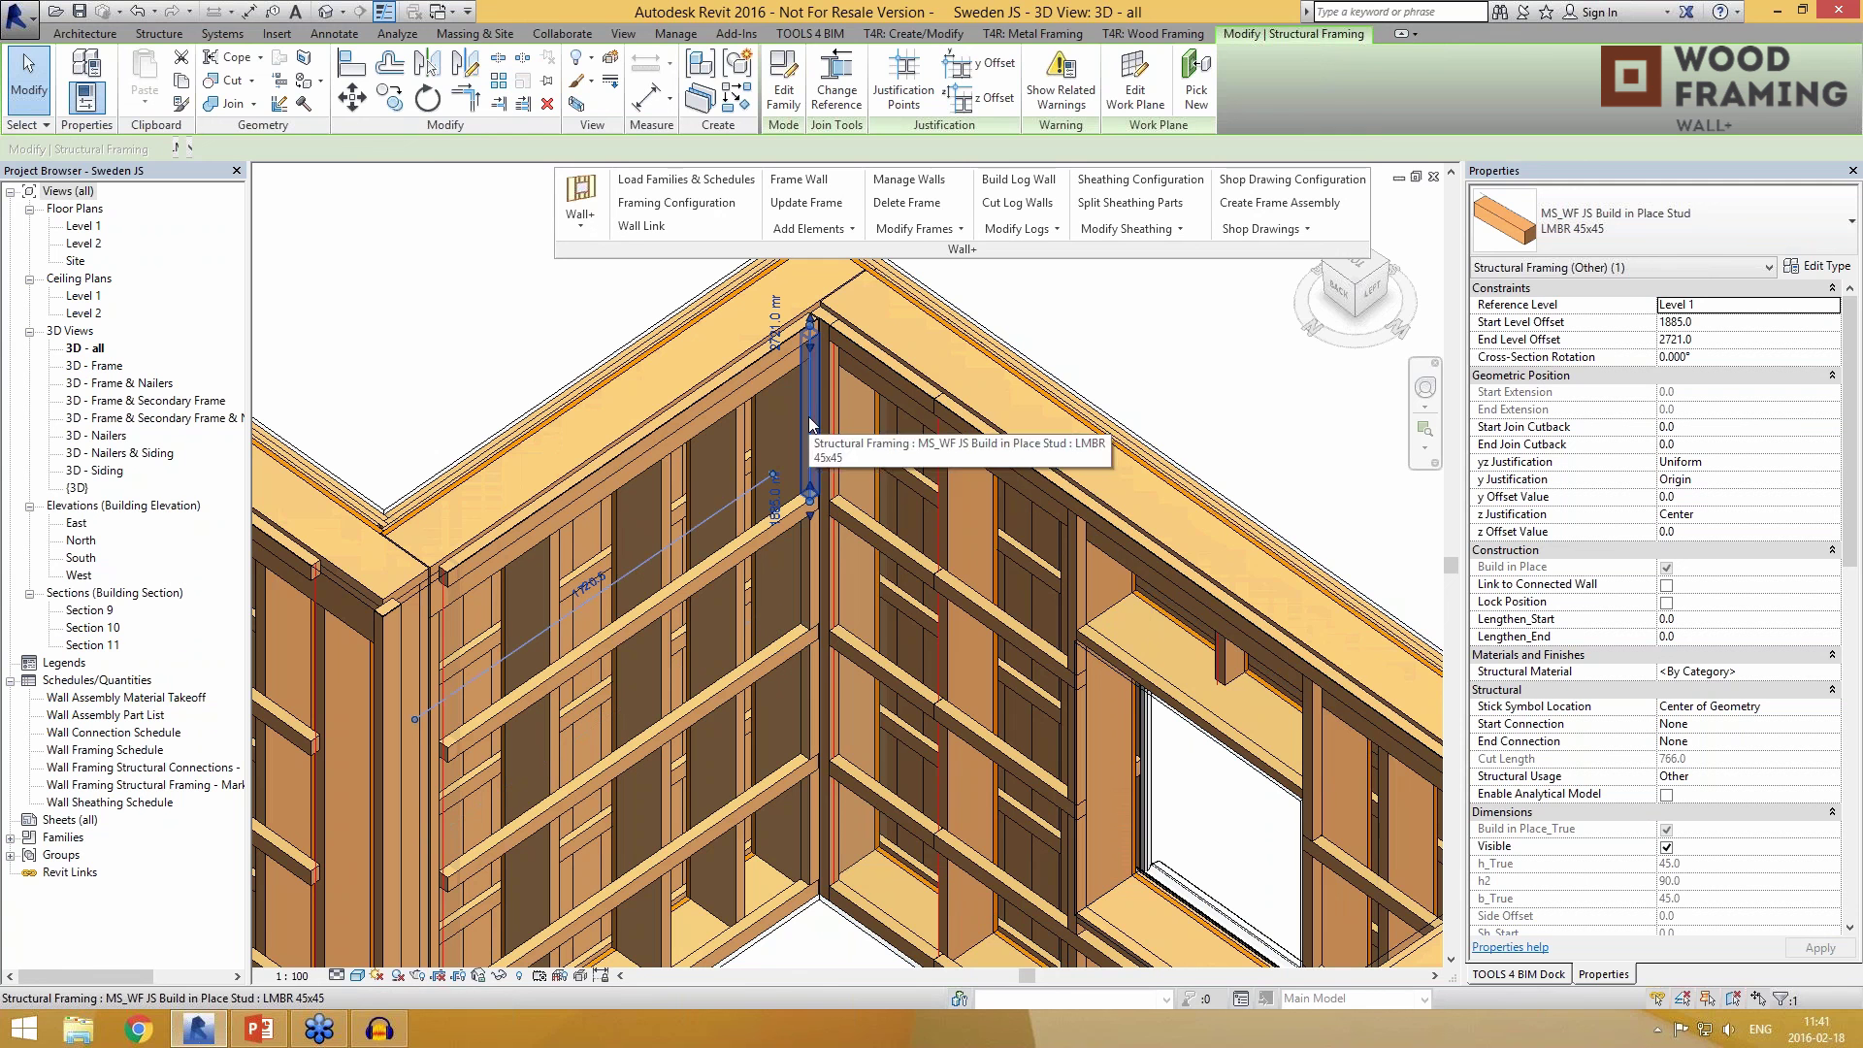
left_click(807, 582)
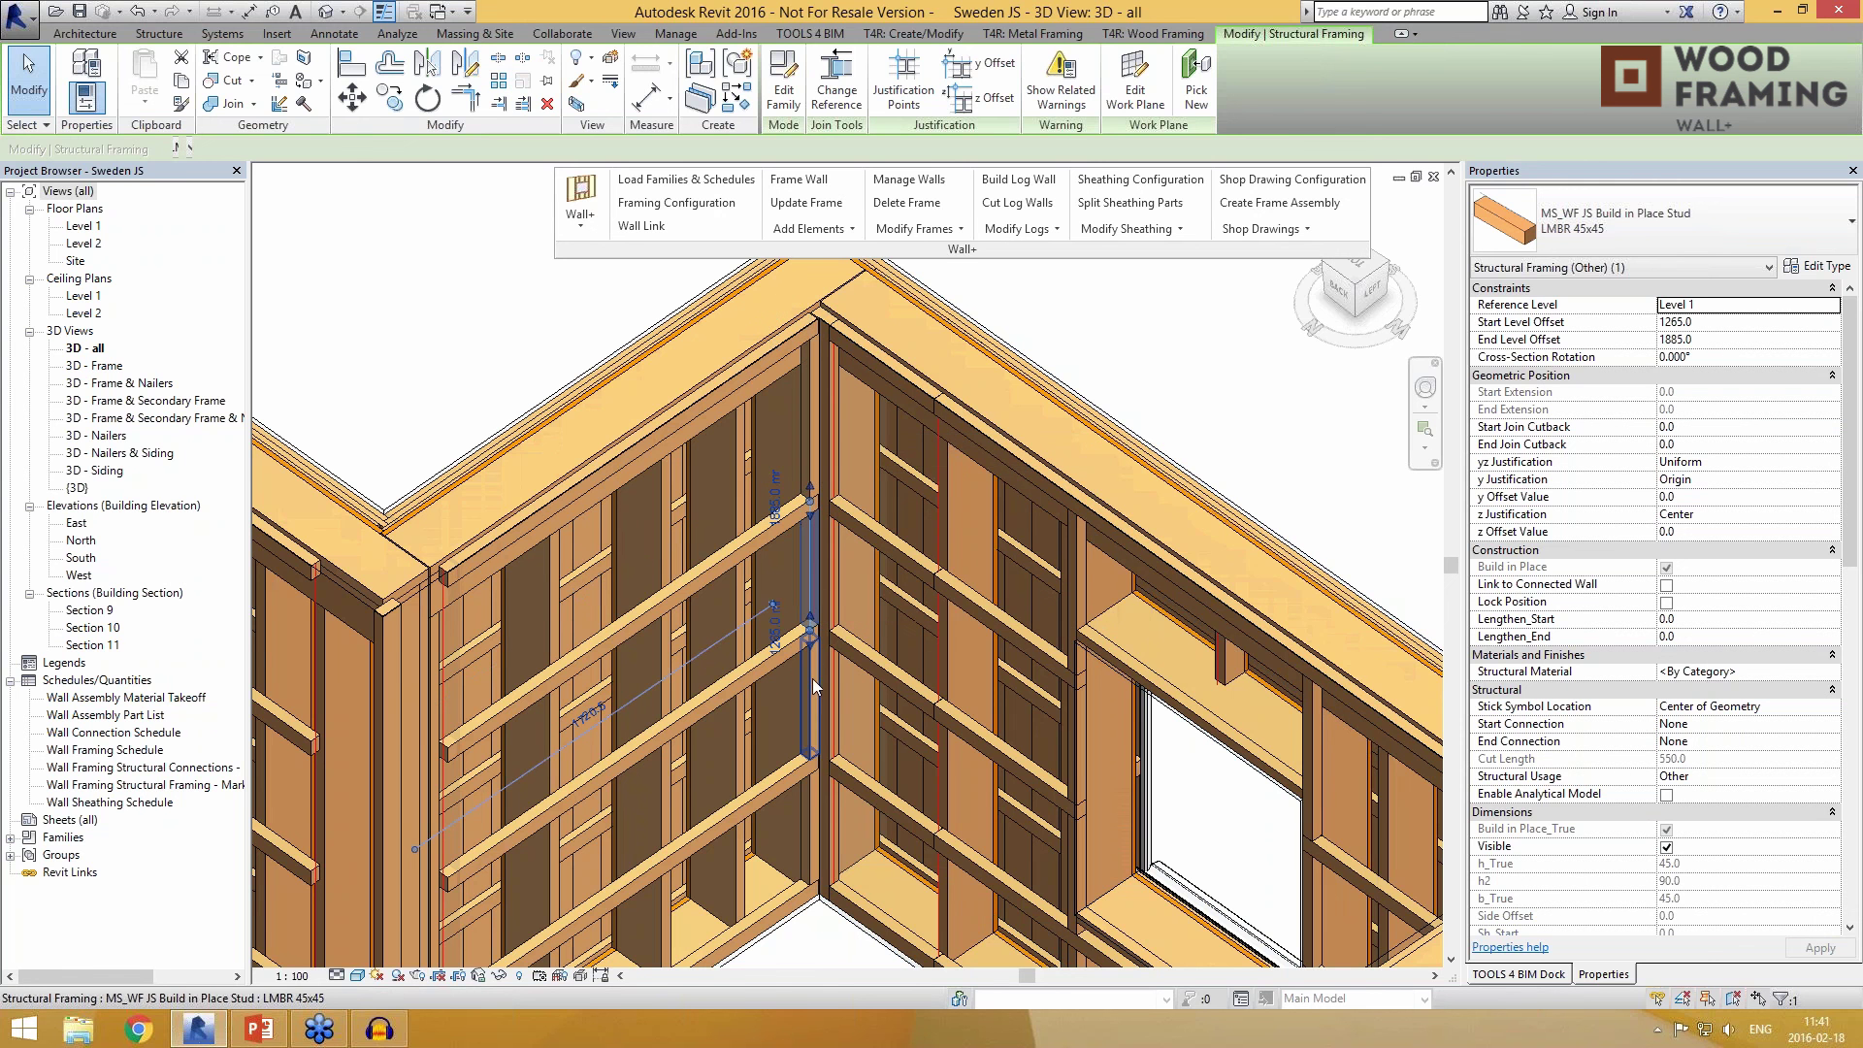
left_click(812, 689)
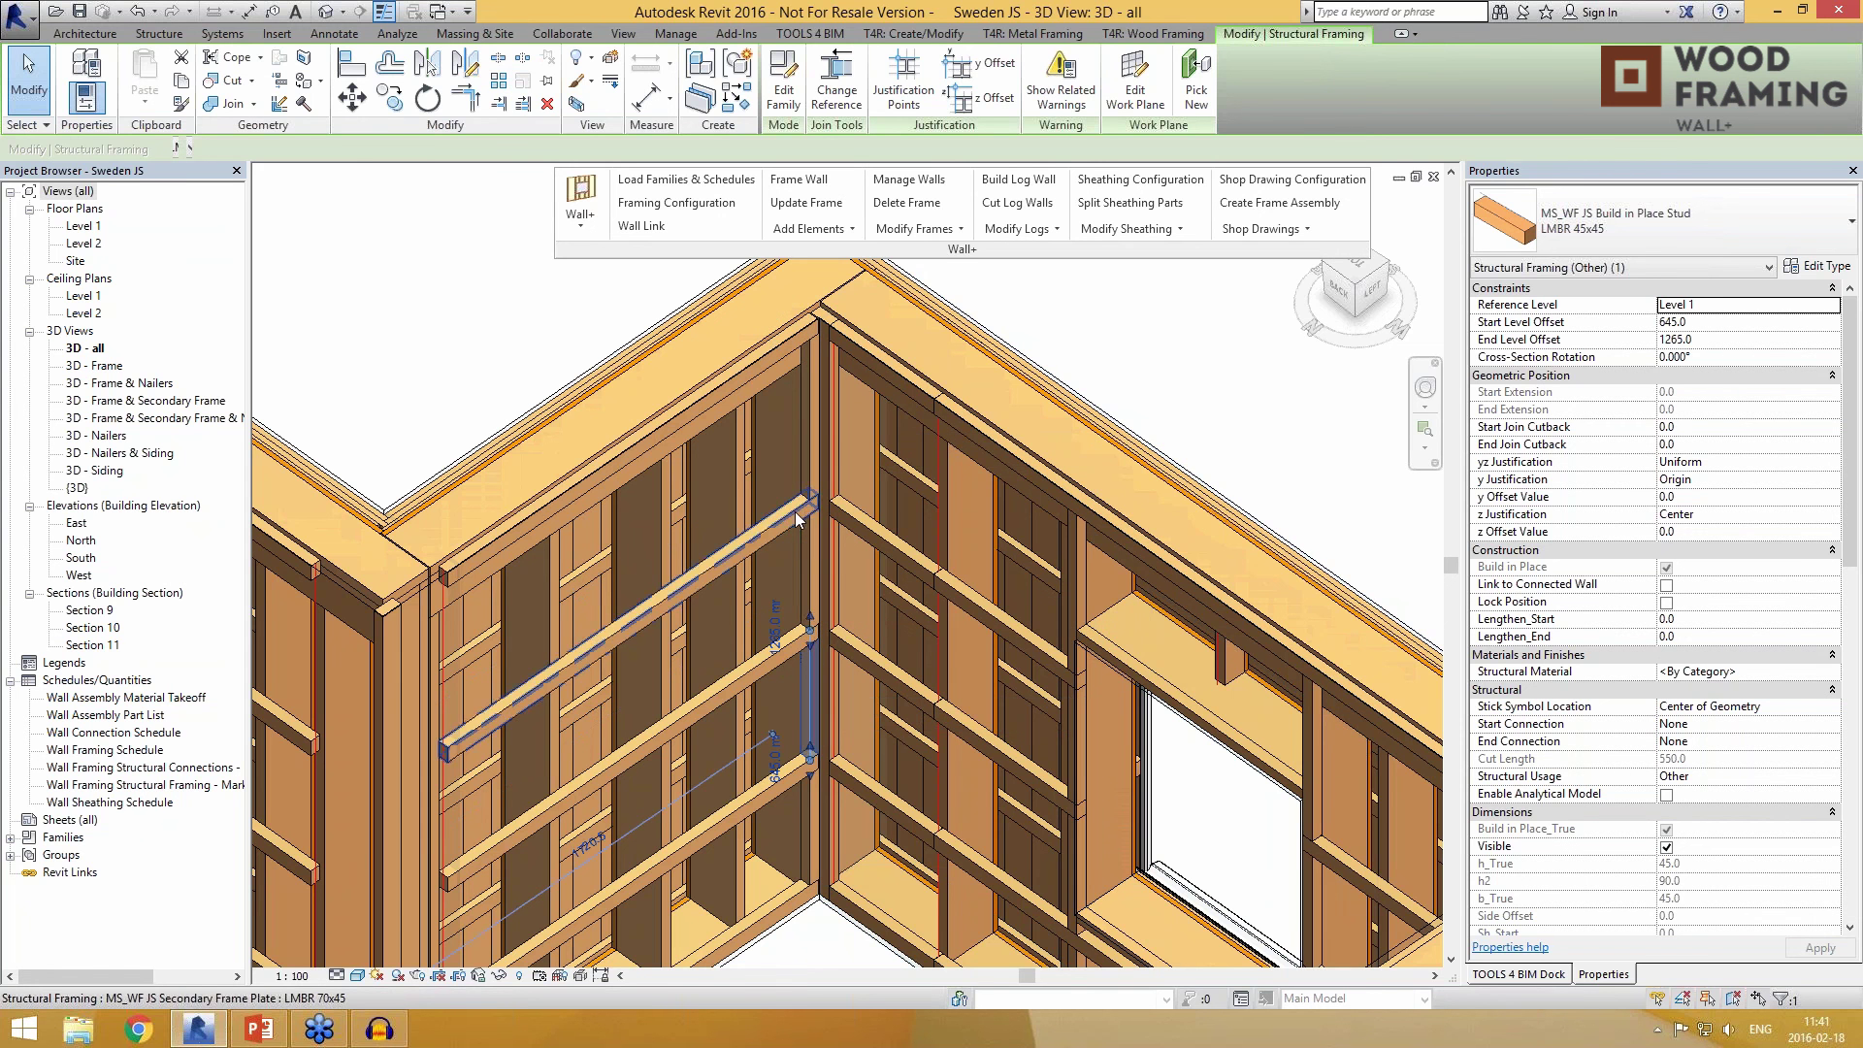
left_click(811, 418)
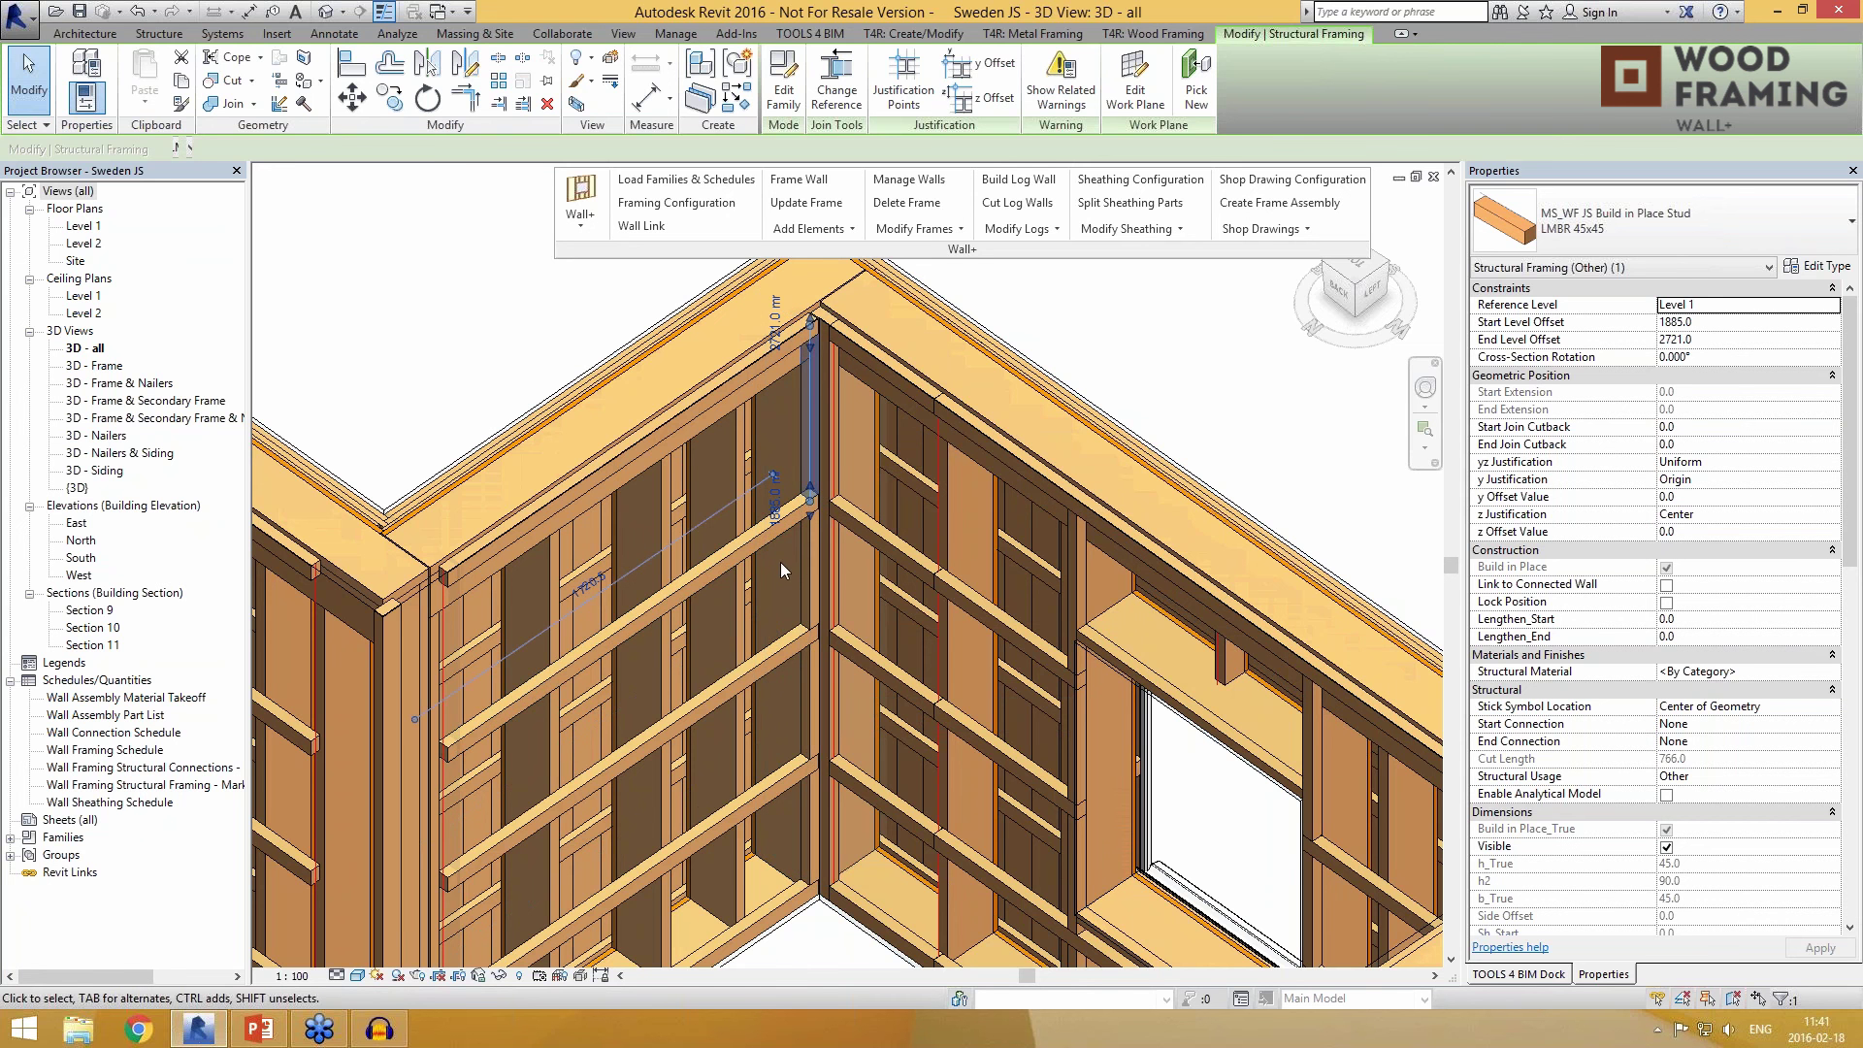
Step: Open the wall framing parameters for the uppermost build-in-place stud and check the Secondary Bridging/Nogging/Blocking connection type options
left_click(918, 230)
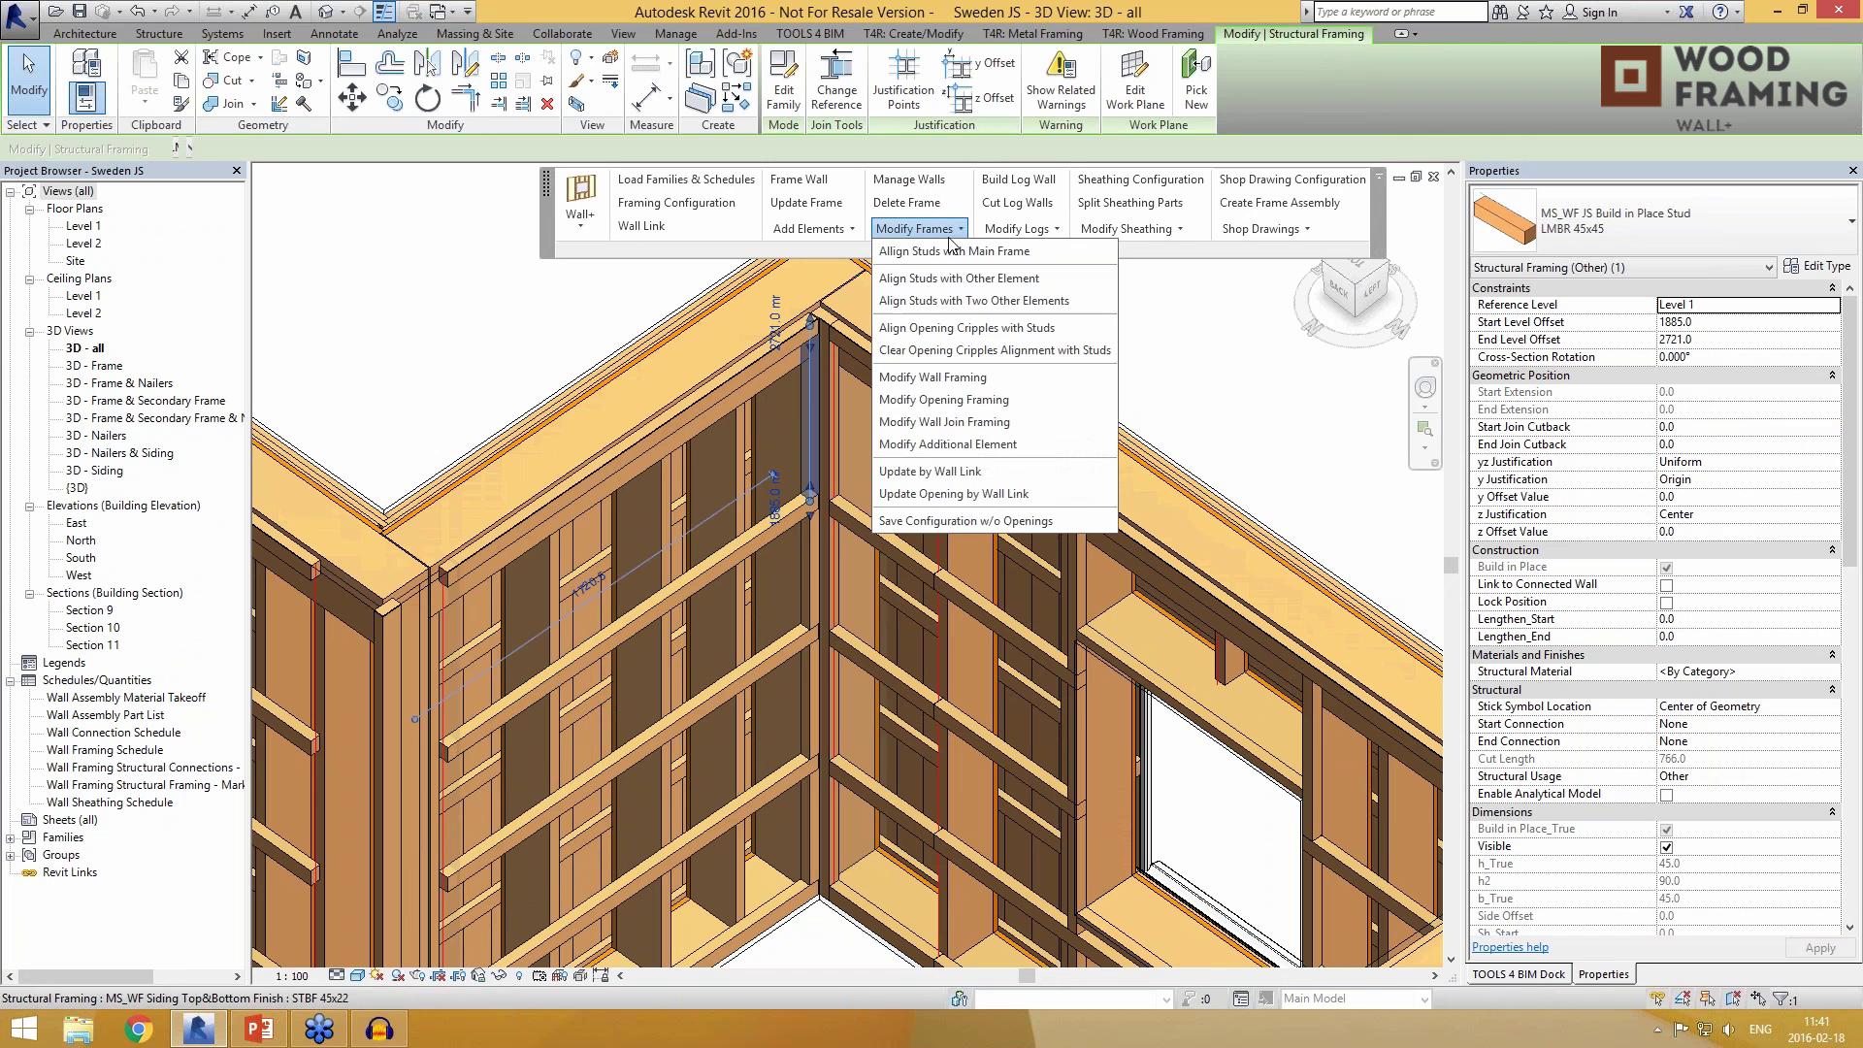
left_click(947, 384)
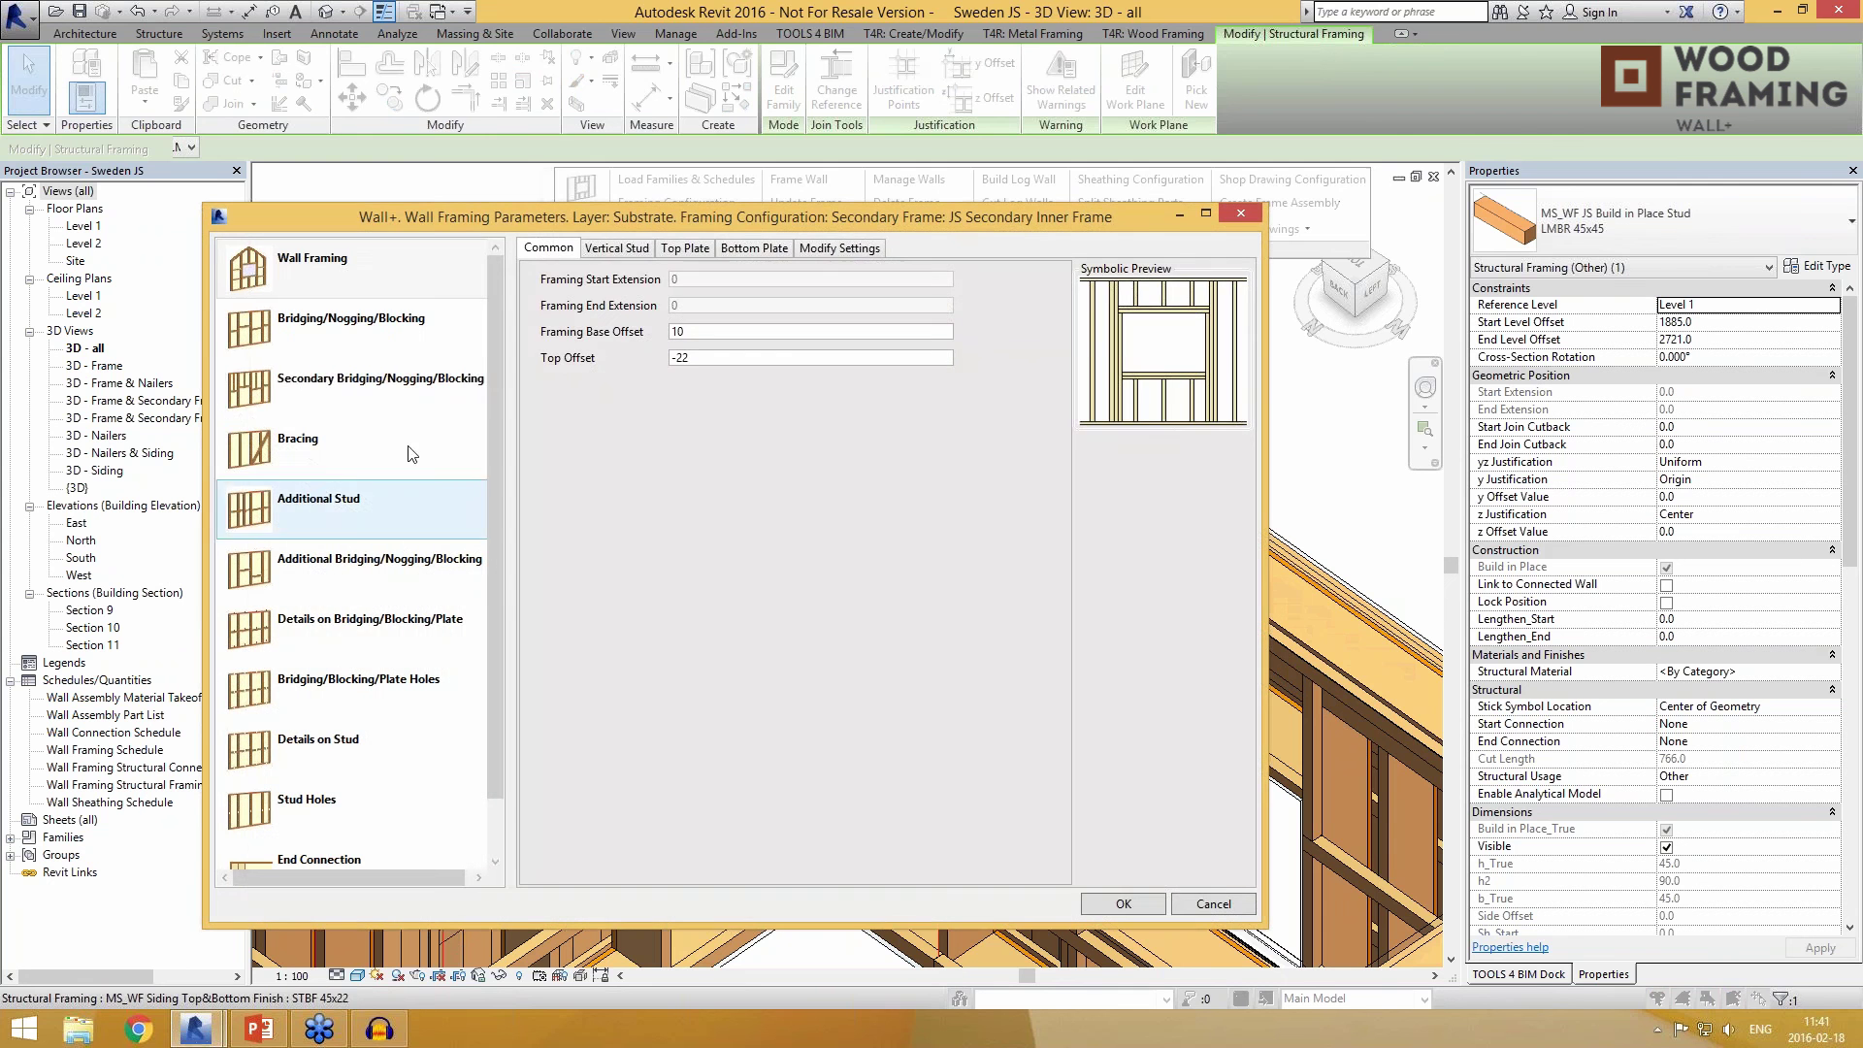
left_click(330, 384)
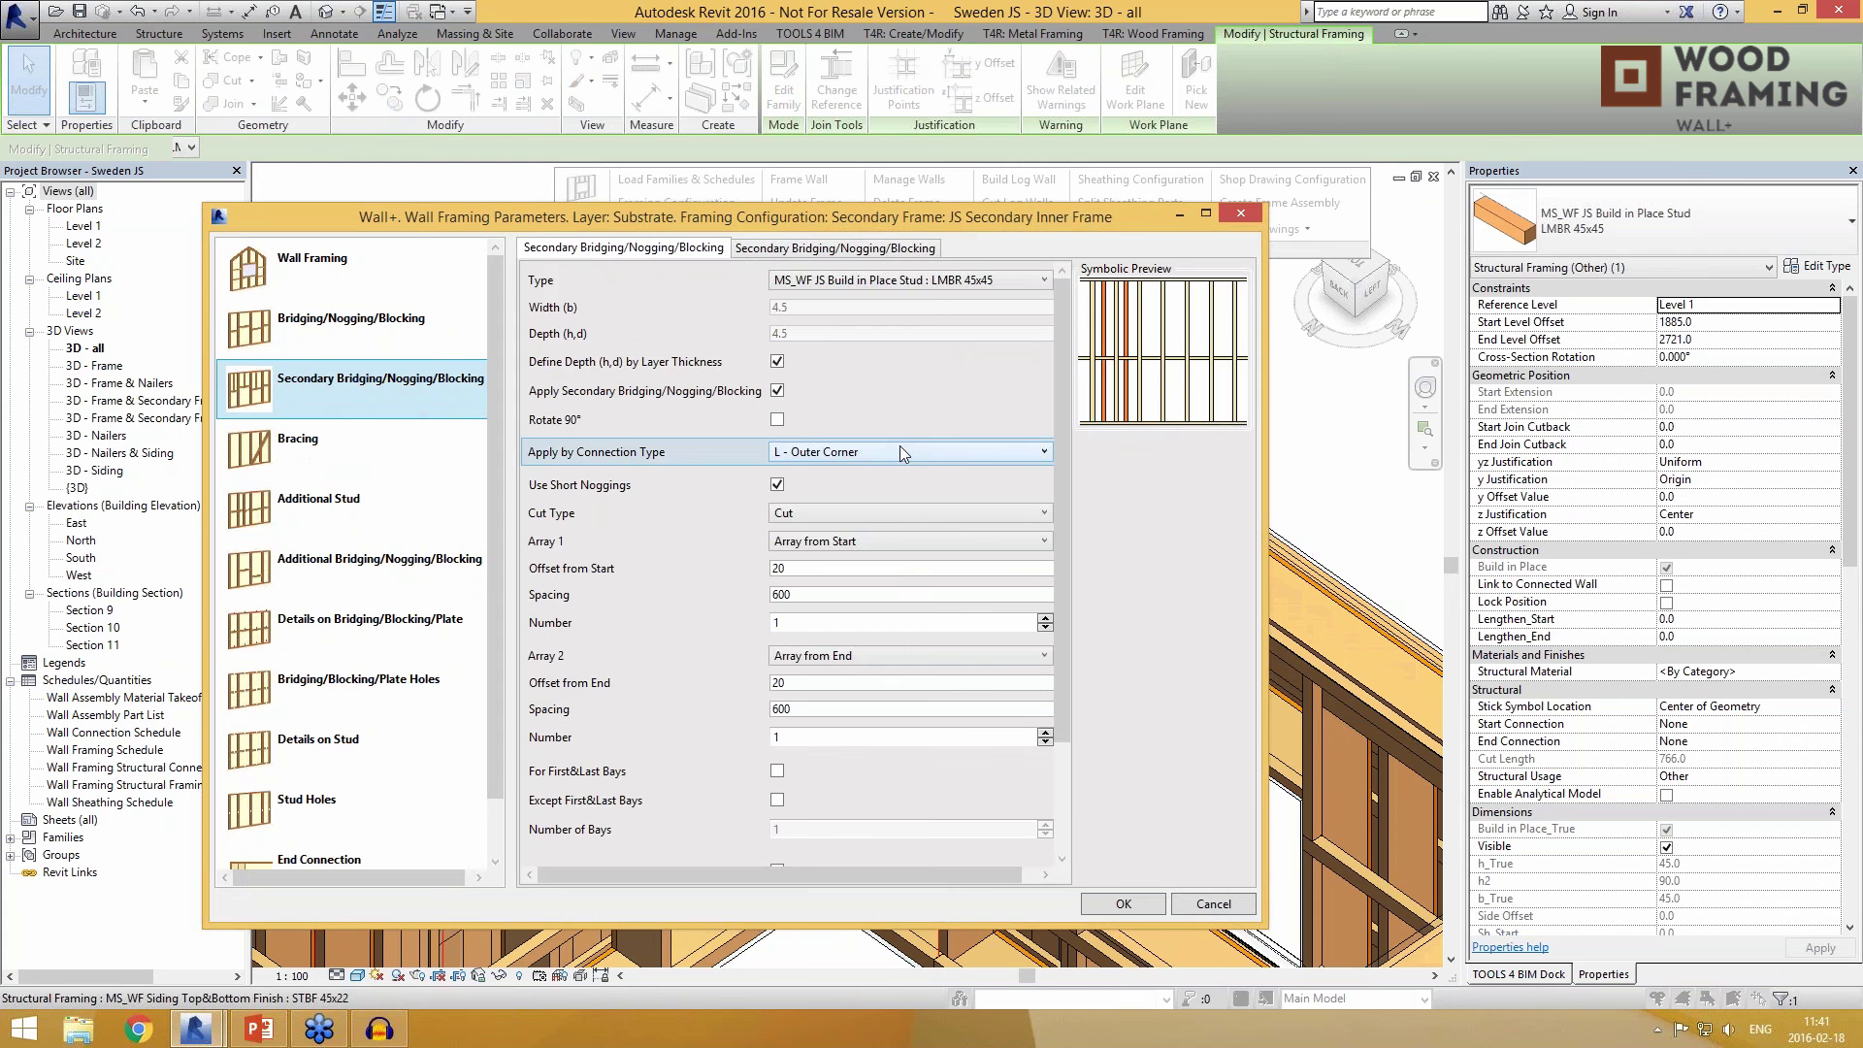
left_click(808, 452)
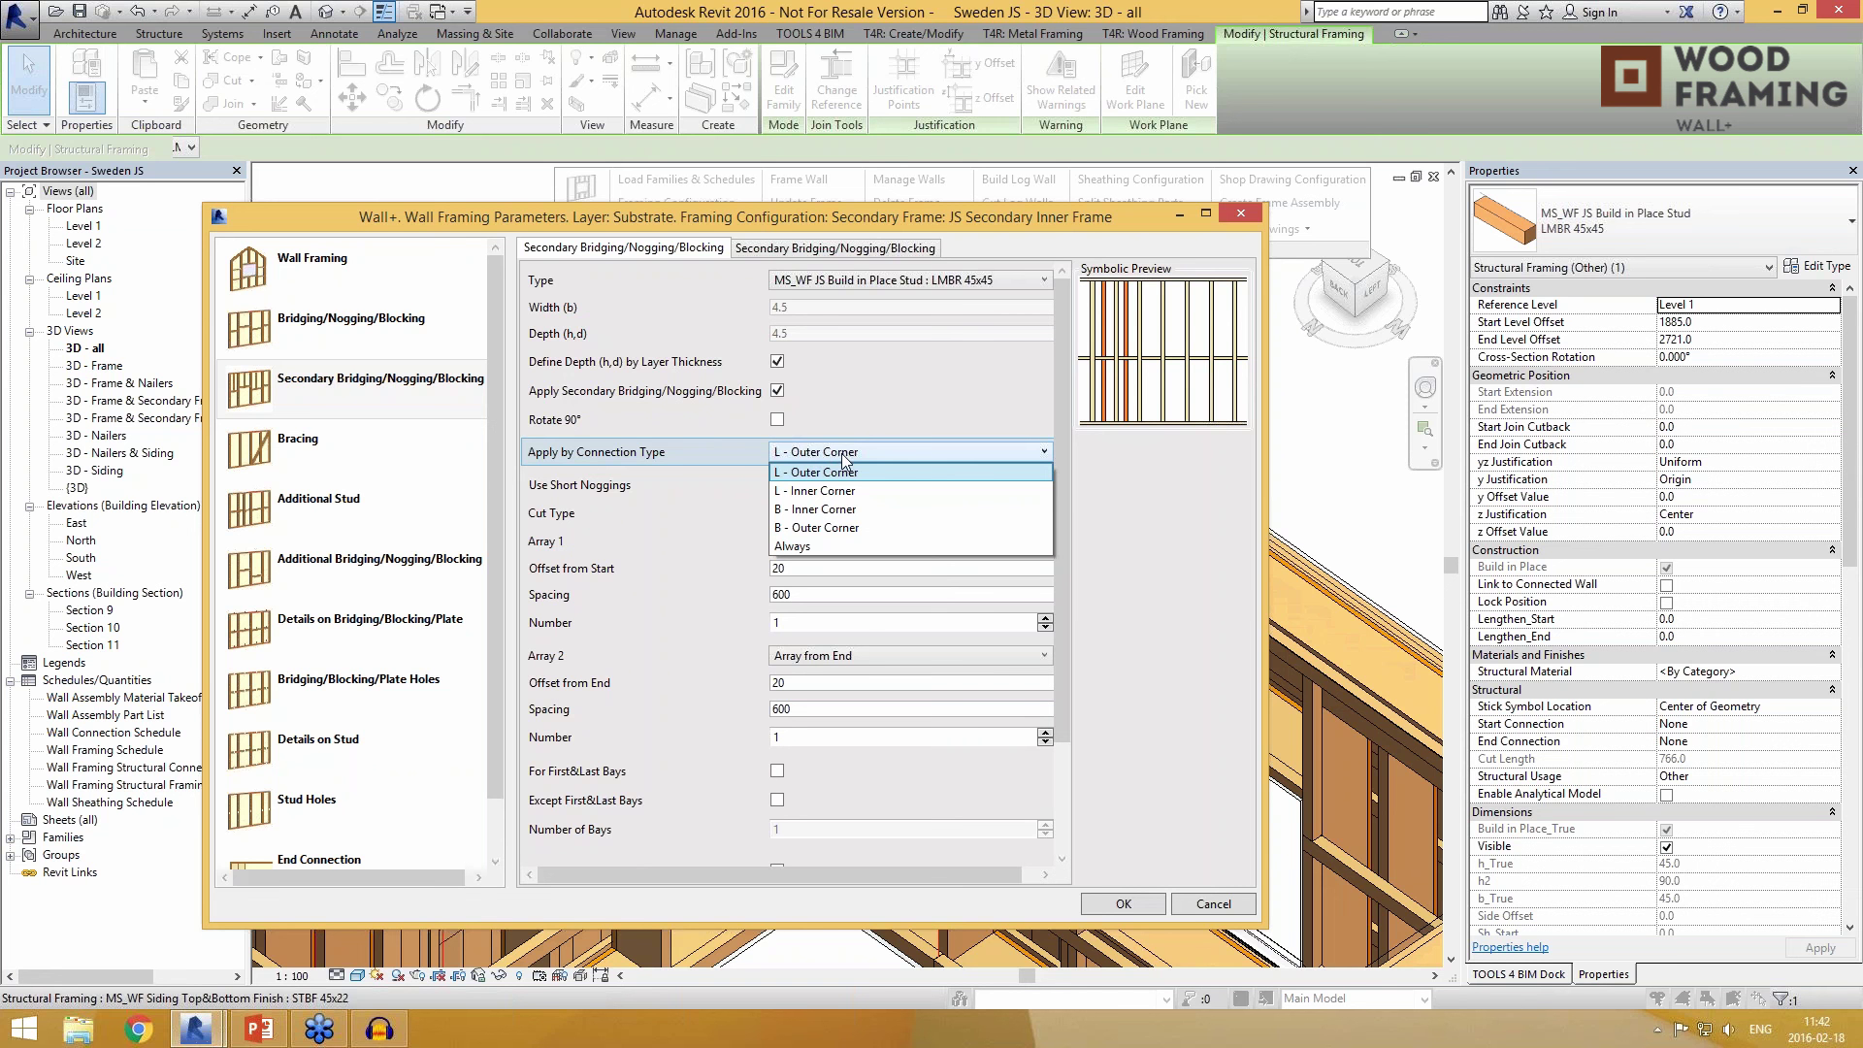
Step: Review the array offsets, spacing, bay and placement settings for the L - Outer Corner secondary bridging of JS Secondary Inner Frame
left_click(845, 458)
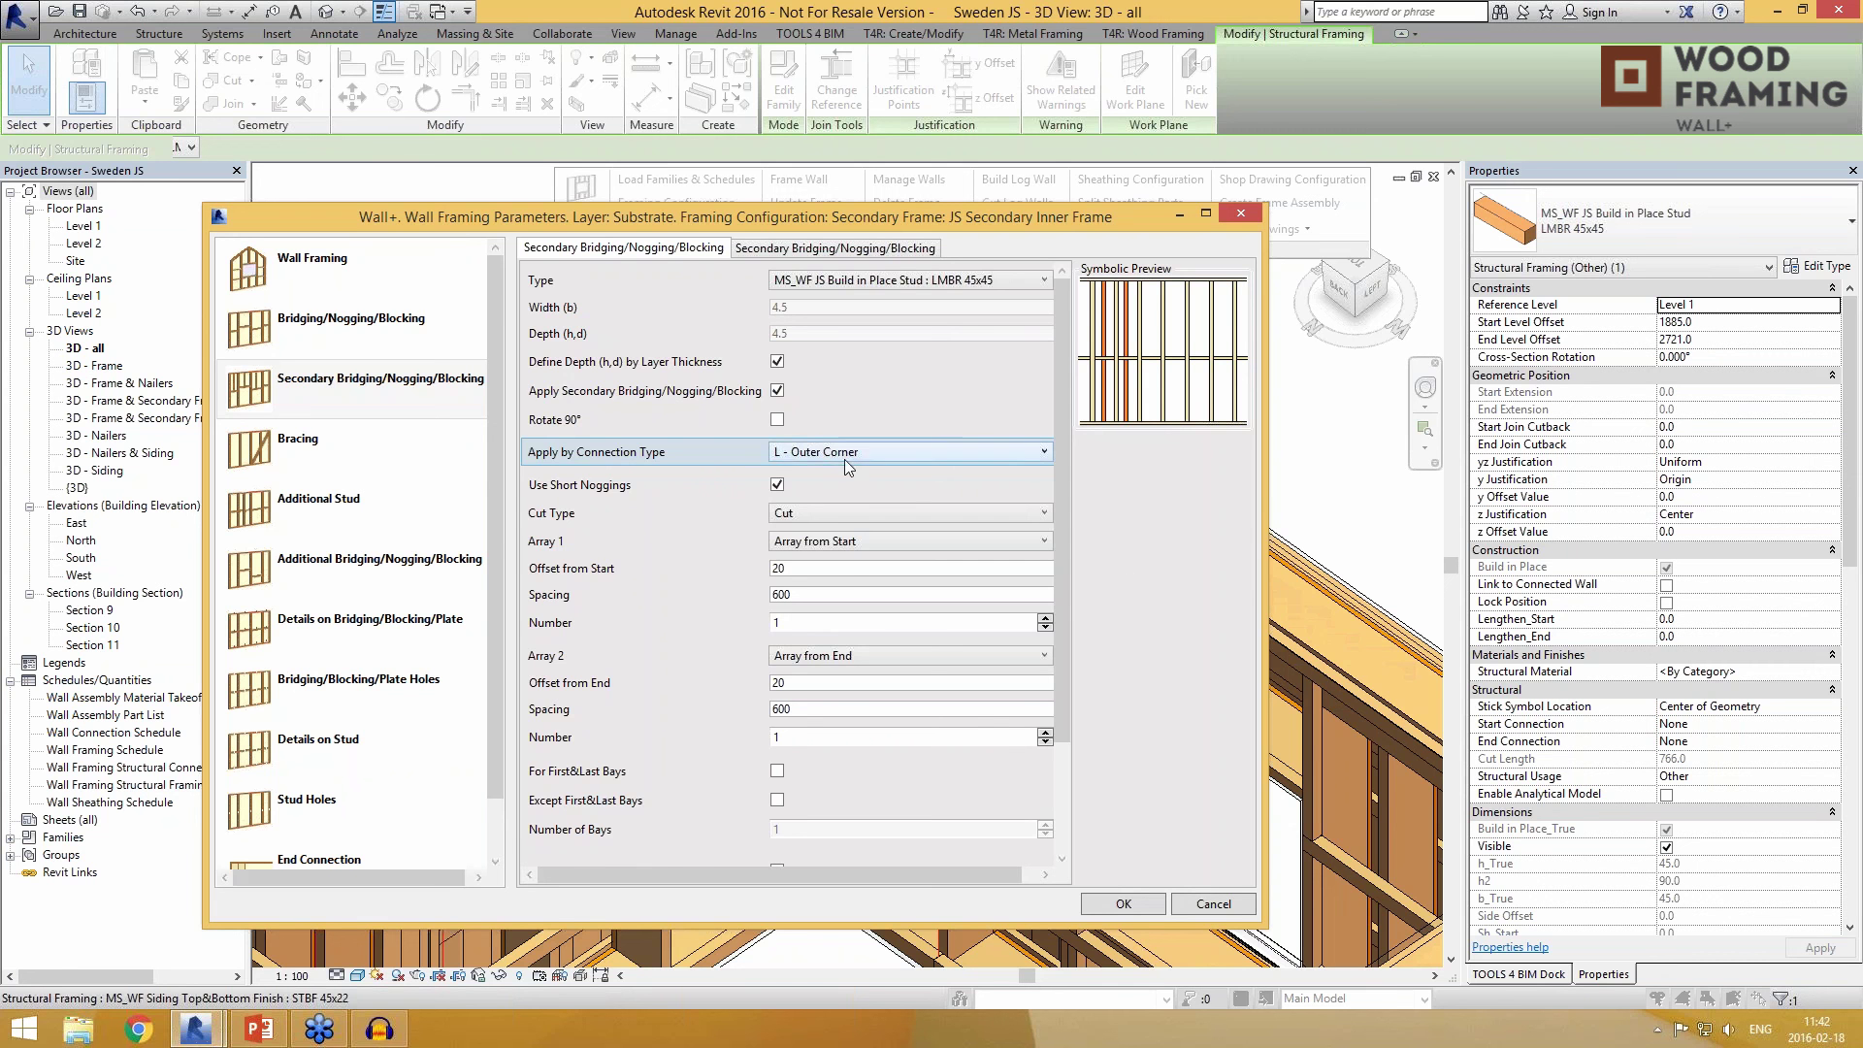
left_click_drag(1075, 524, 1108, 600)
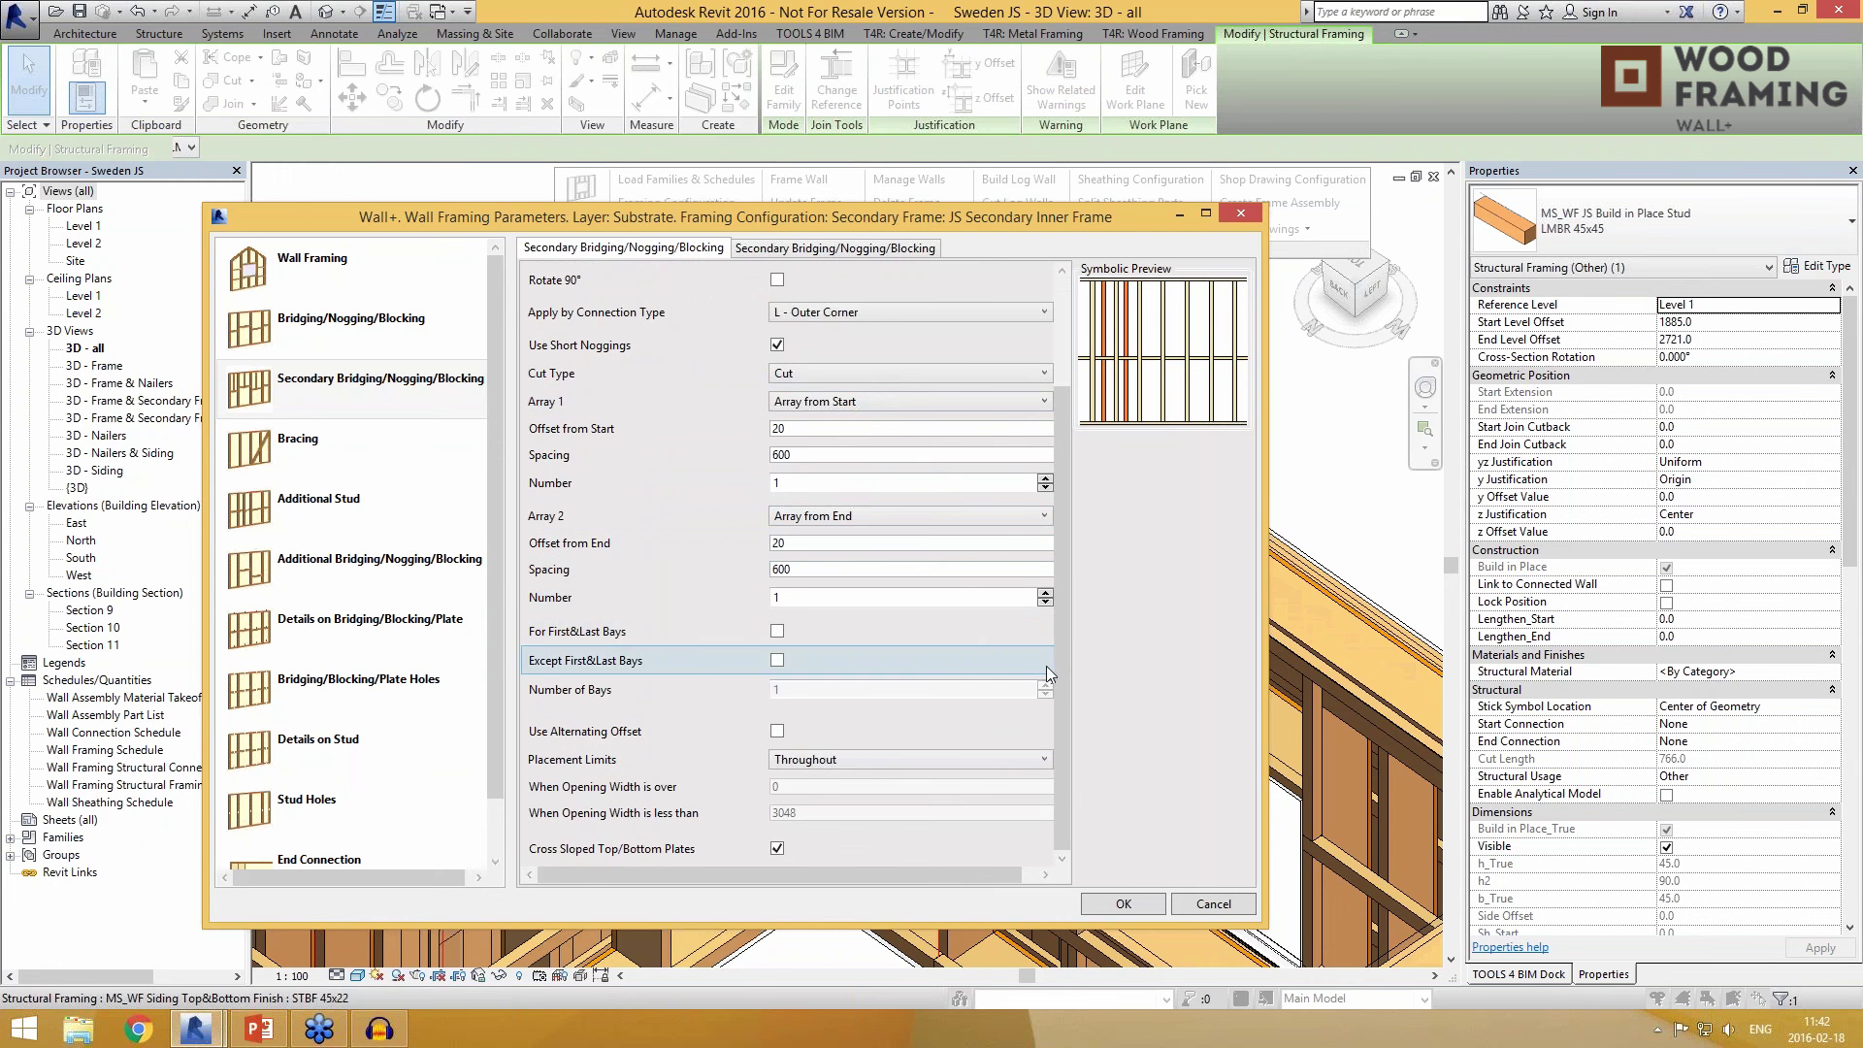
left_click_drag(1062, 662, 1066, 537)
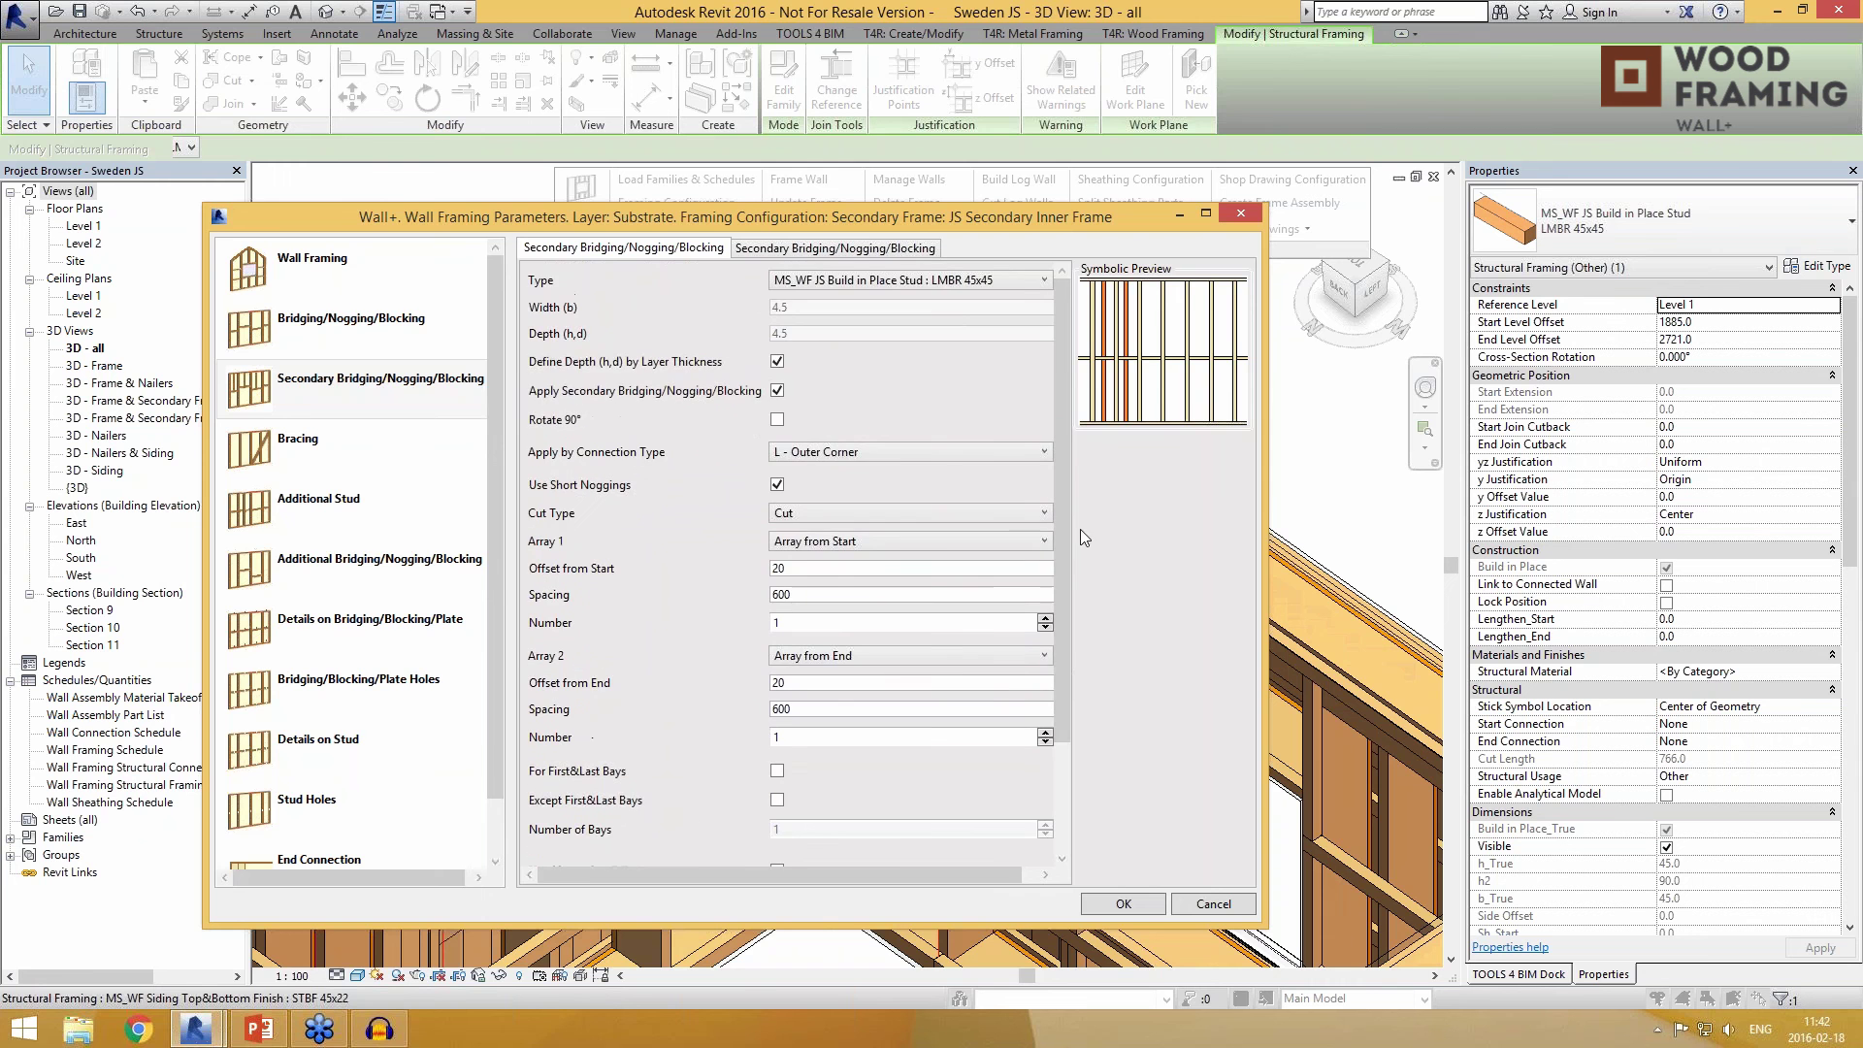
Step: Compare the second Secondary Bridging/Nogging/Blocking configuration, including its king stud alignment options, with the framed corner and close the parameters
left_click_drag(1017, 217, 892, 738)
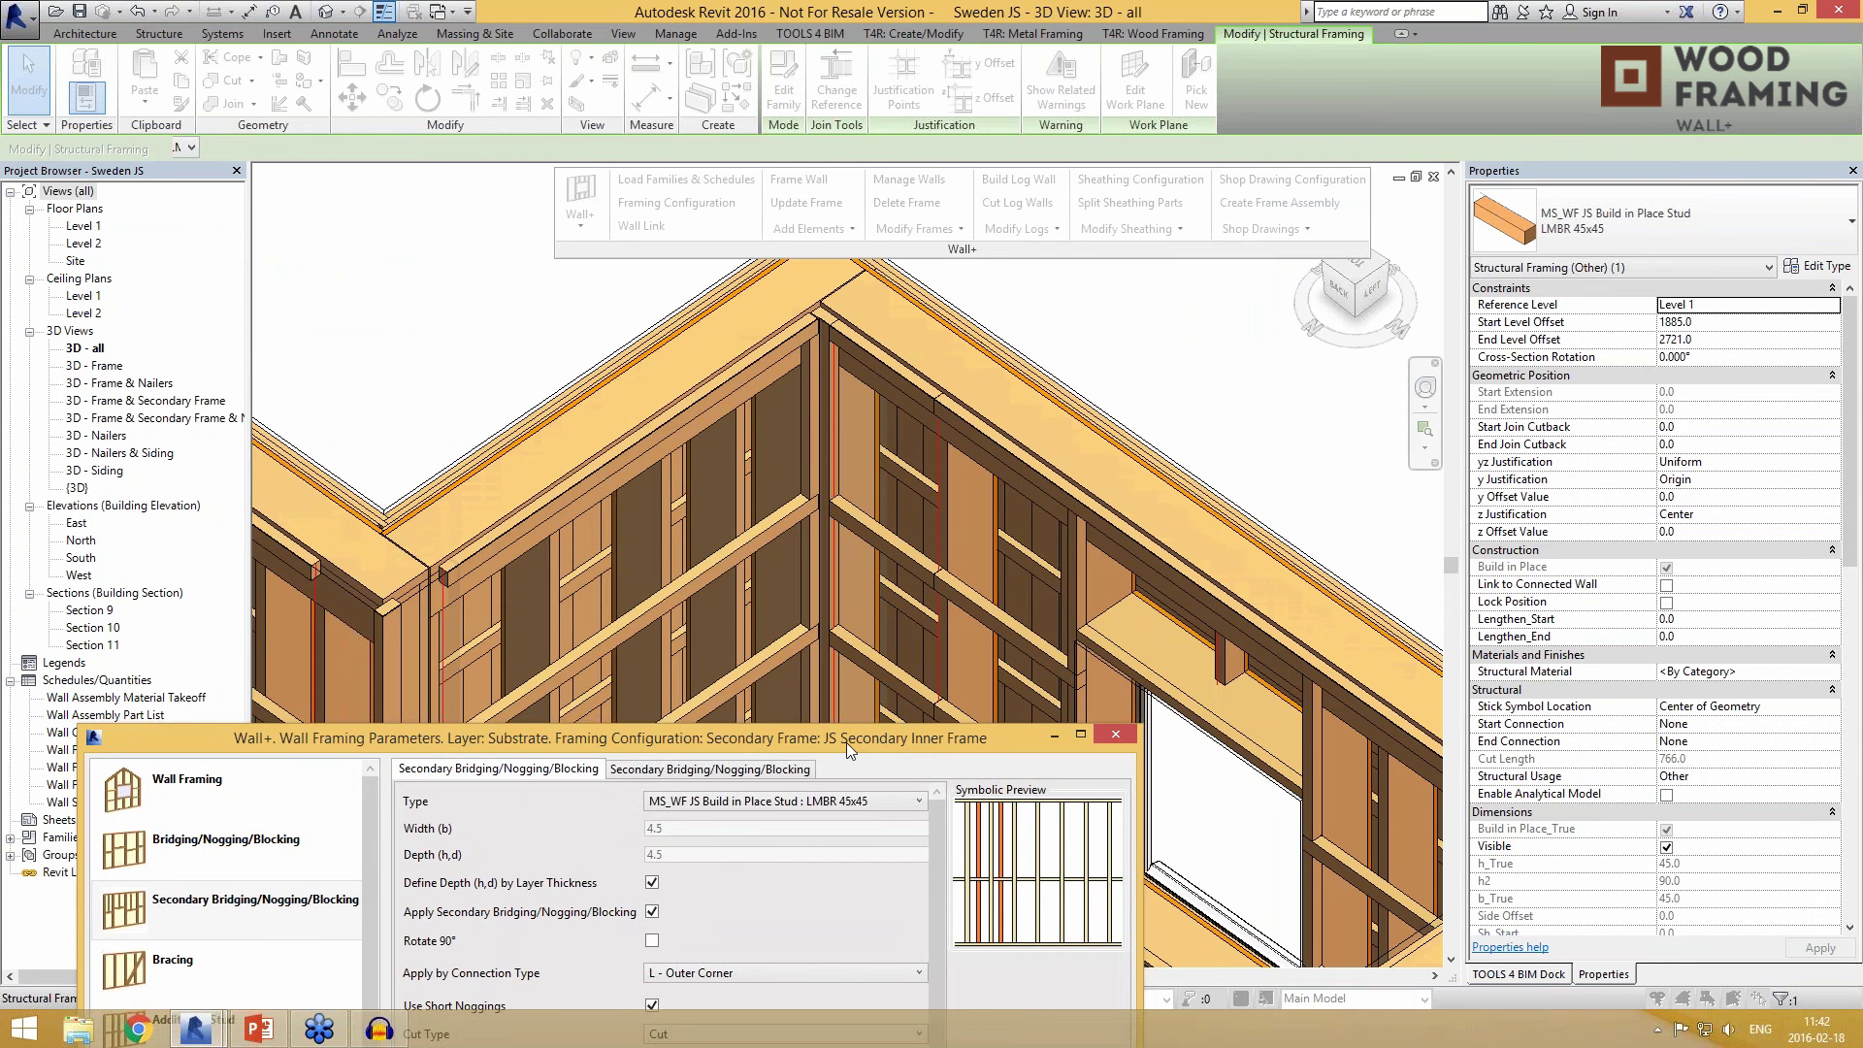
left_click_drag(847, 743, 509, 244)
left_click(728, 336)
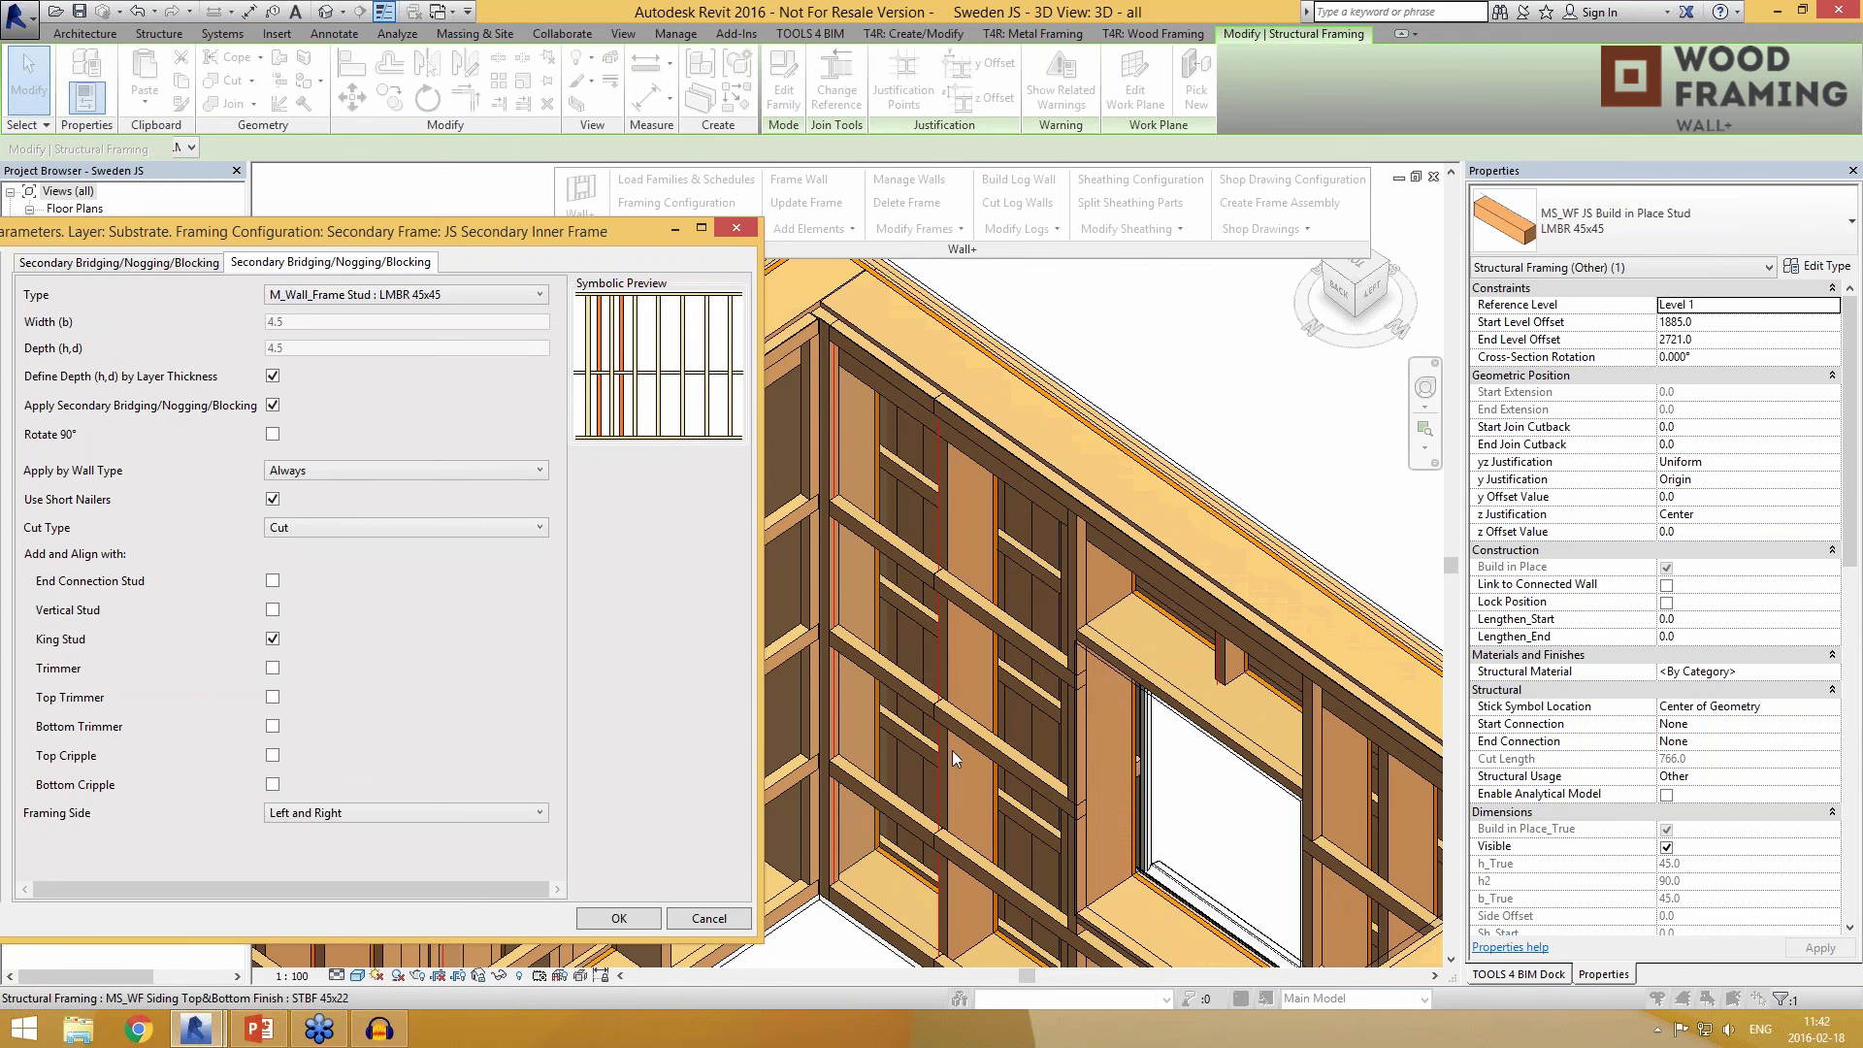
left_click(651, 922)
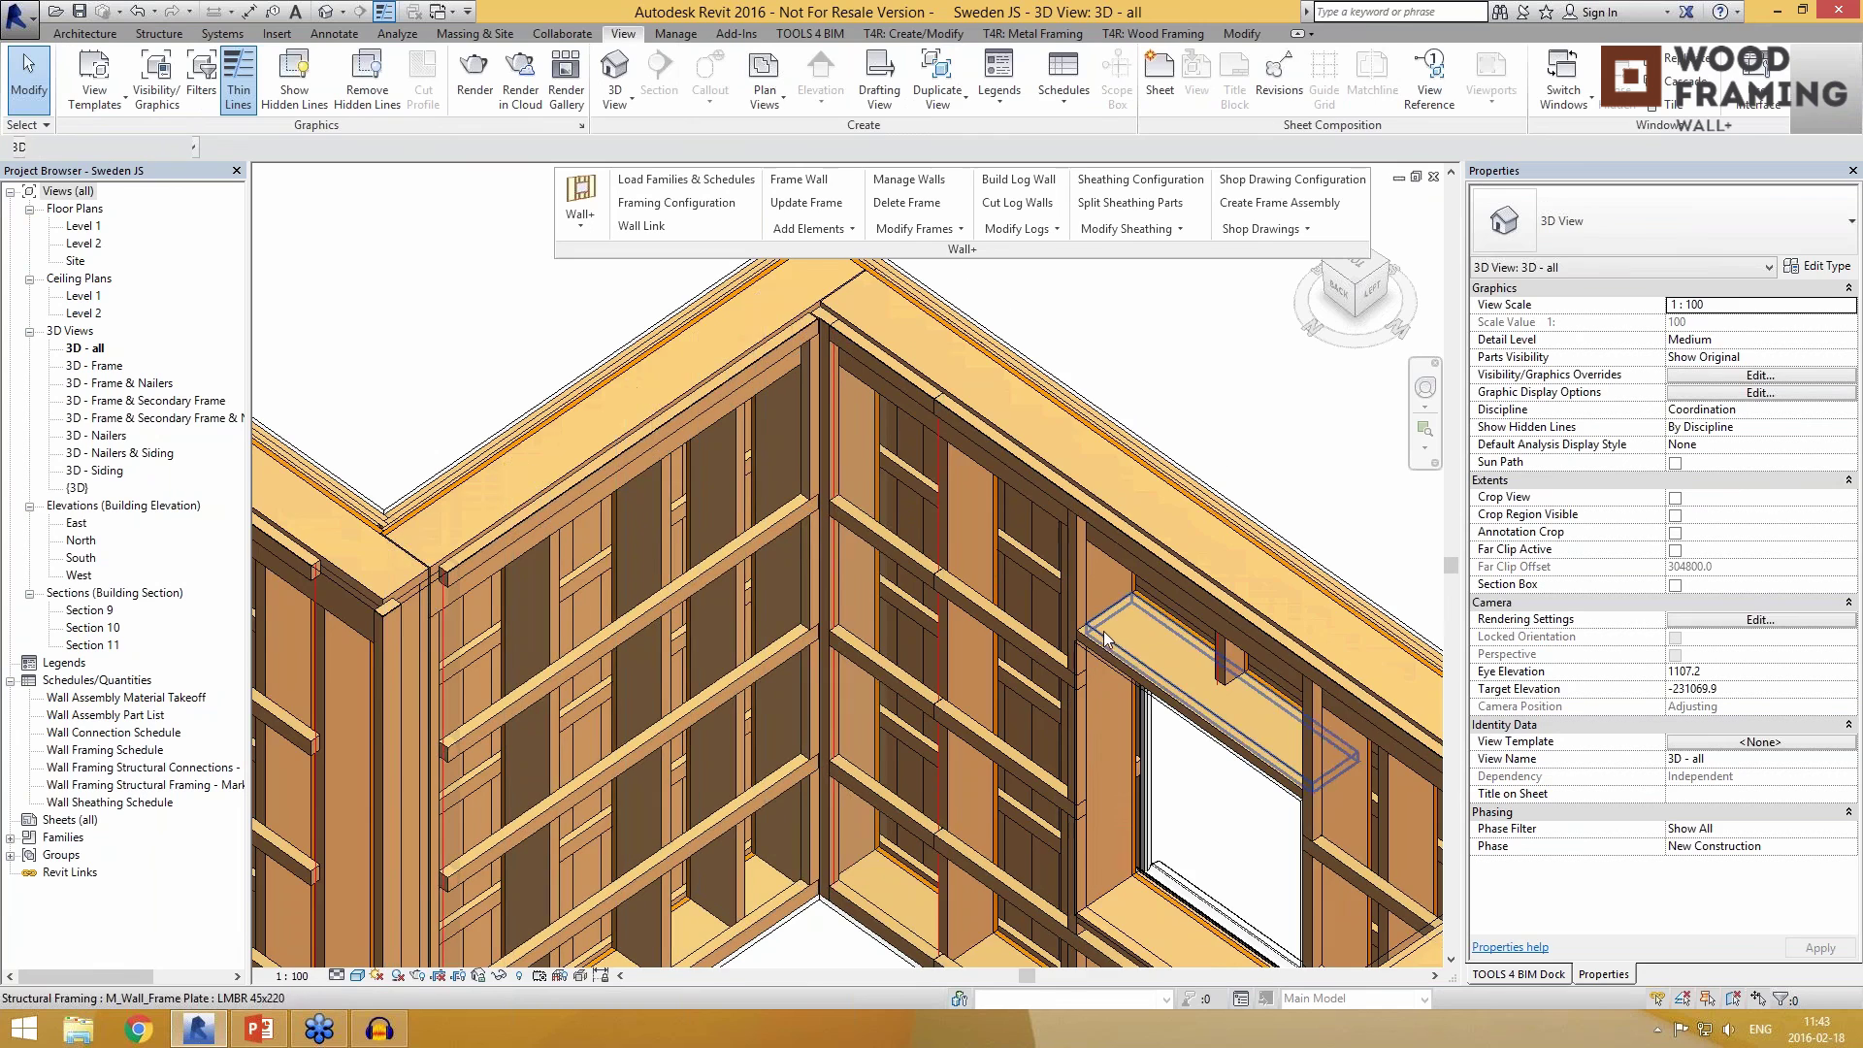
Step: Inspect the properties of the short secondary frame stud beside the window opening and clear the selection
left_click(1036, 495)
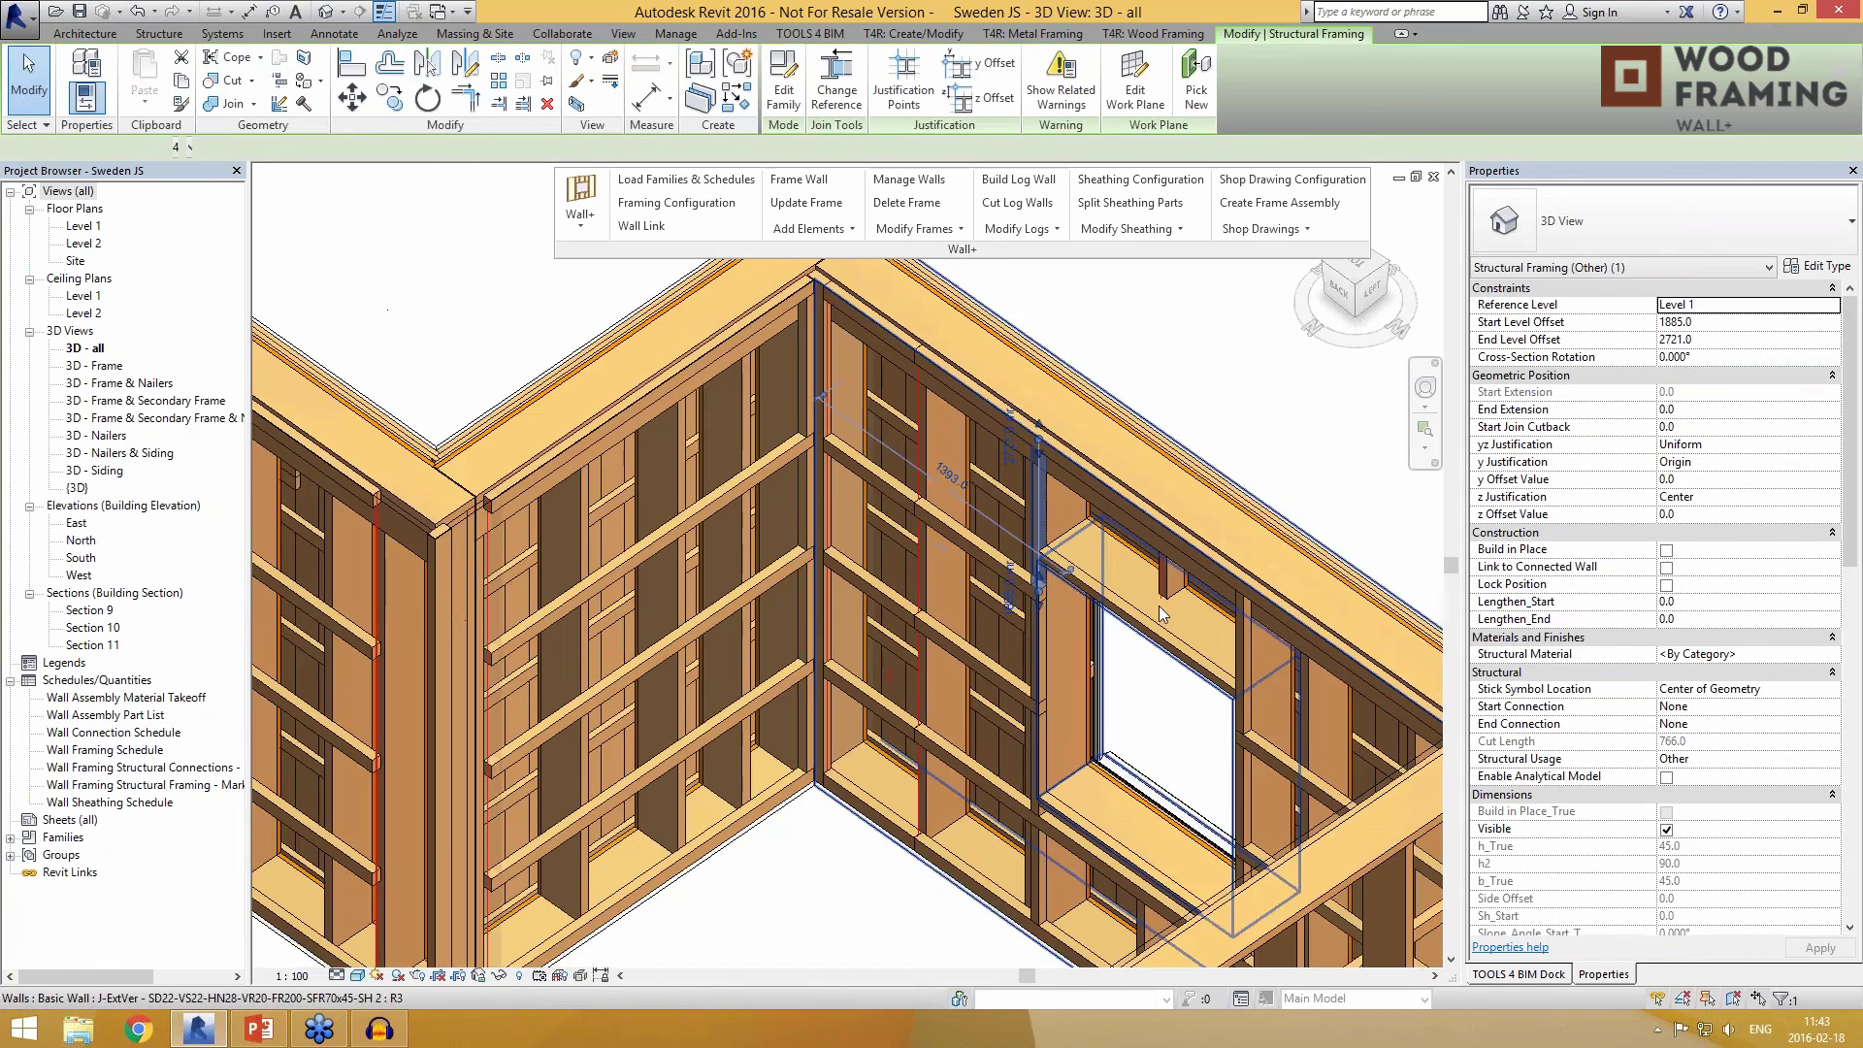
mouse_move(1159, 605)
middle_mouse_down("shift")
mouse_move(1281, 629)
mouse_move(1184, 594)
middle_mouse_up("shift")
key("Escape")
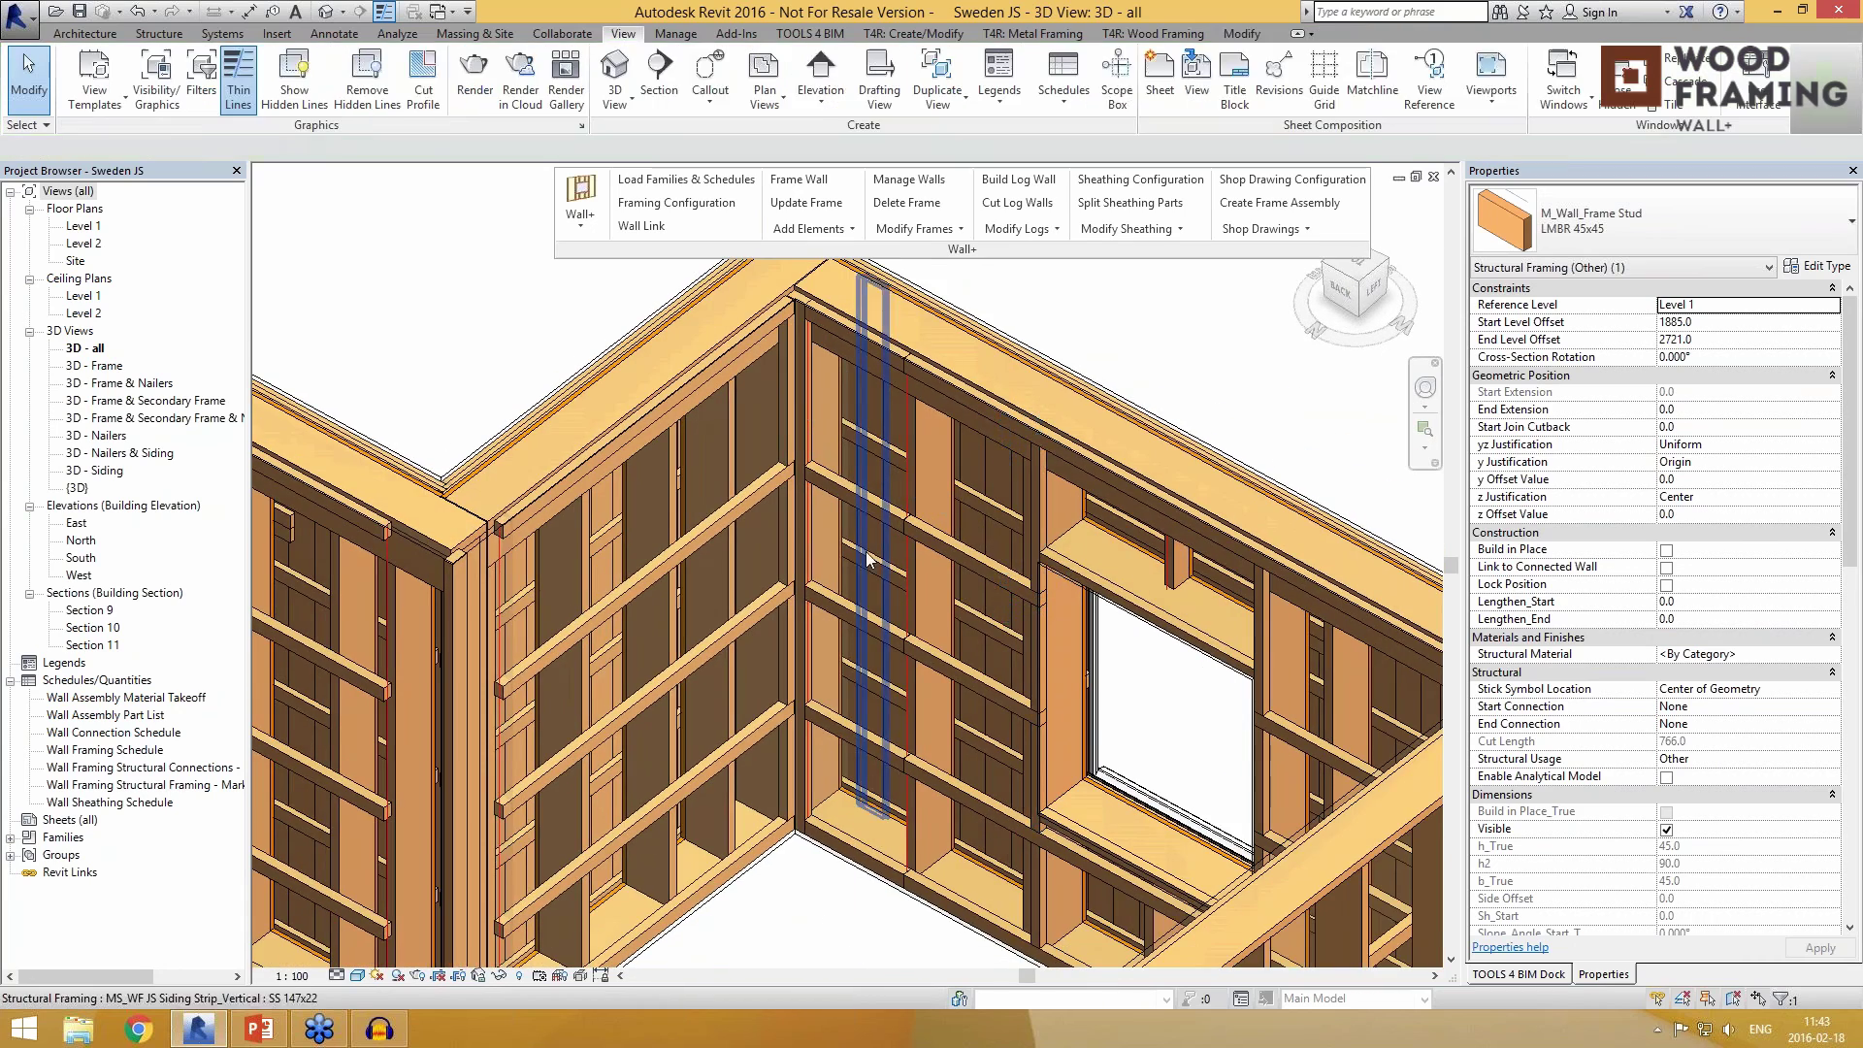
Step: Inspect the properties of the cripple stud above the door opening near the projecting corner and clear the selection
middle_click_drag(870, 557, 1059, 587, "shift")
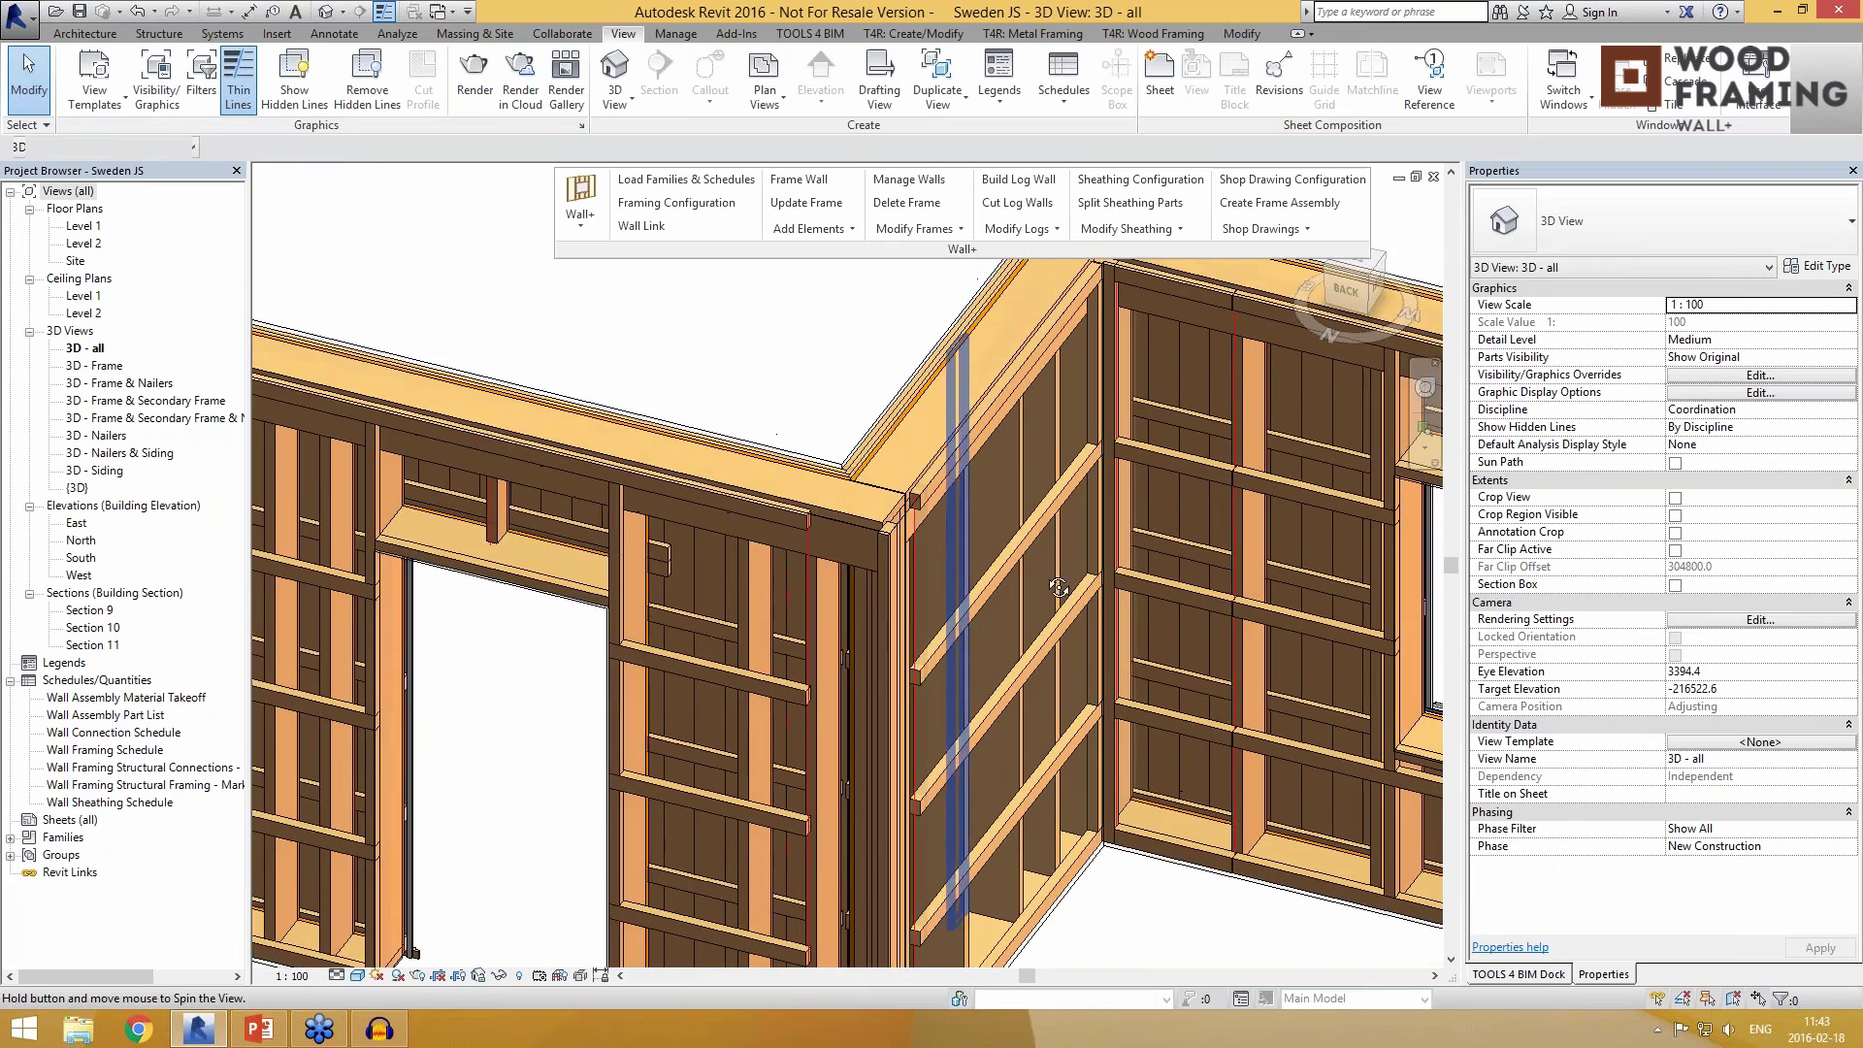
scroll(438, 472, "up", 6)
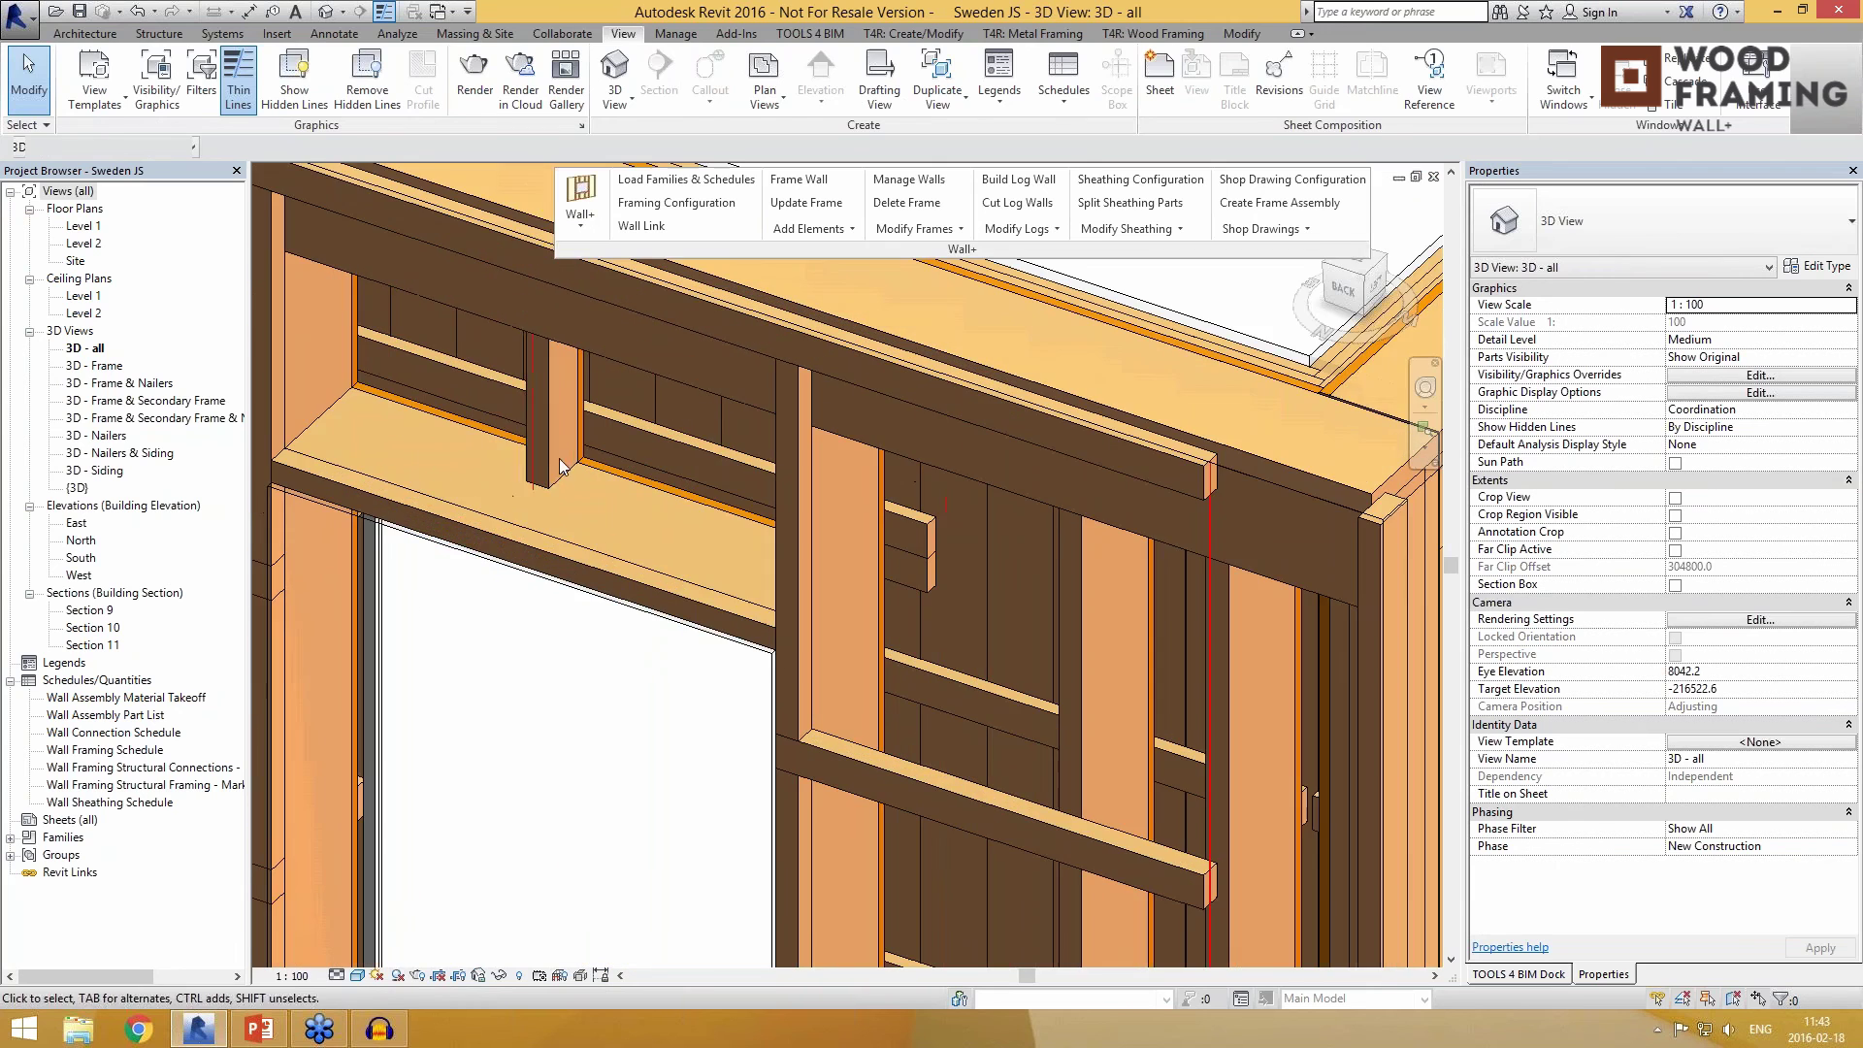
left_click(559, 464)
middle_click_drag(557, 472, 585, 472, "shift")
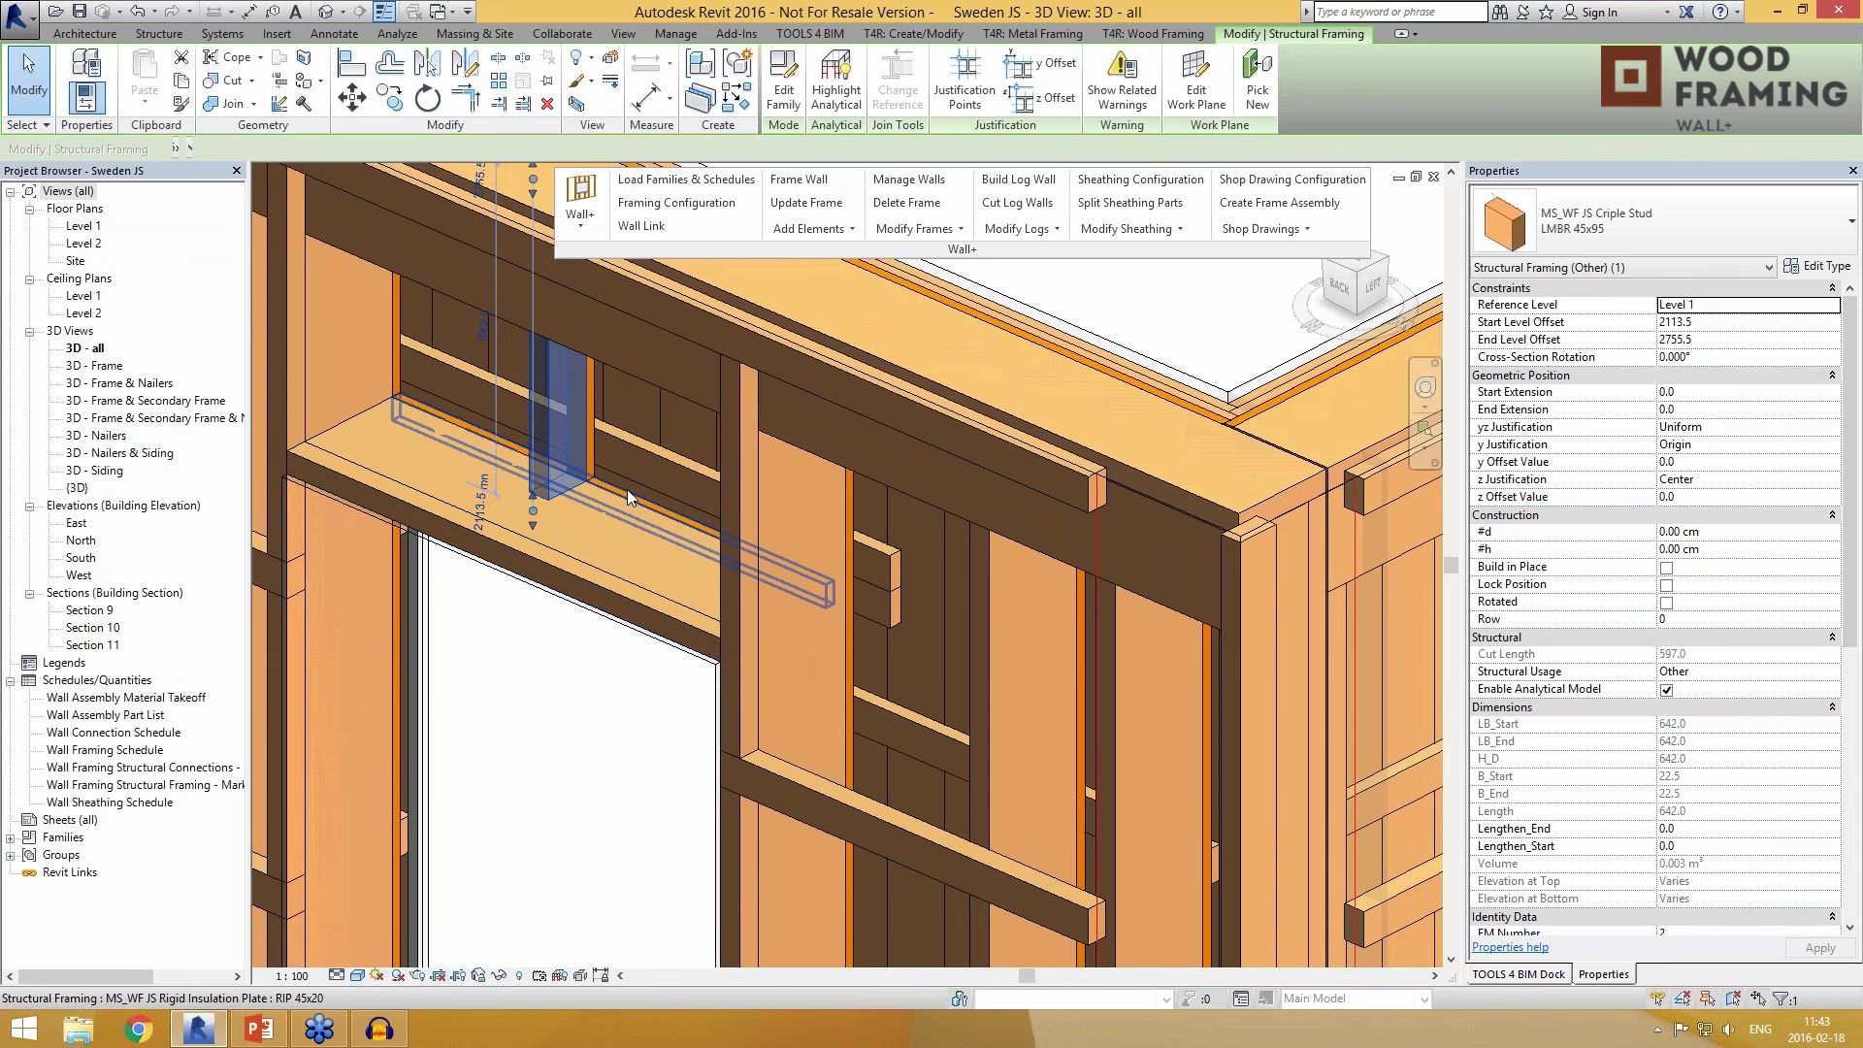
middle_click_drag(602, 497, 698, 531, "shift")
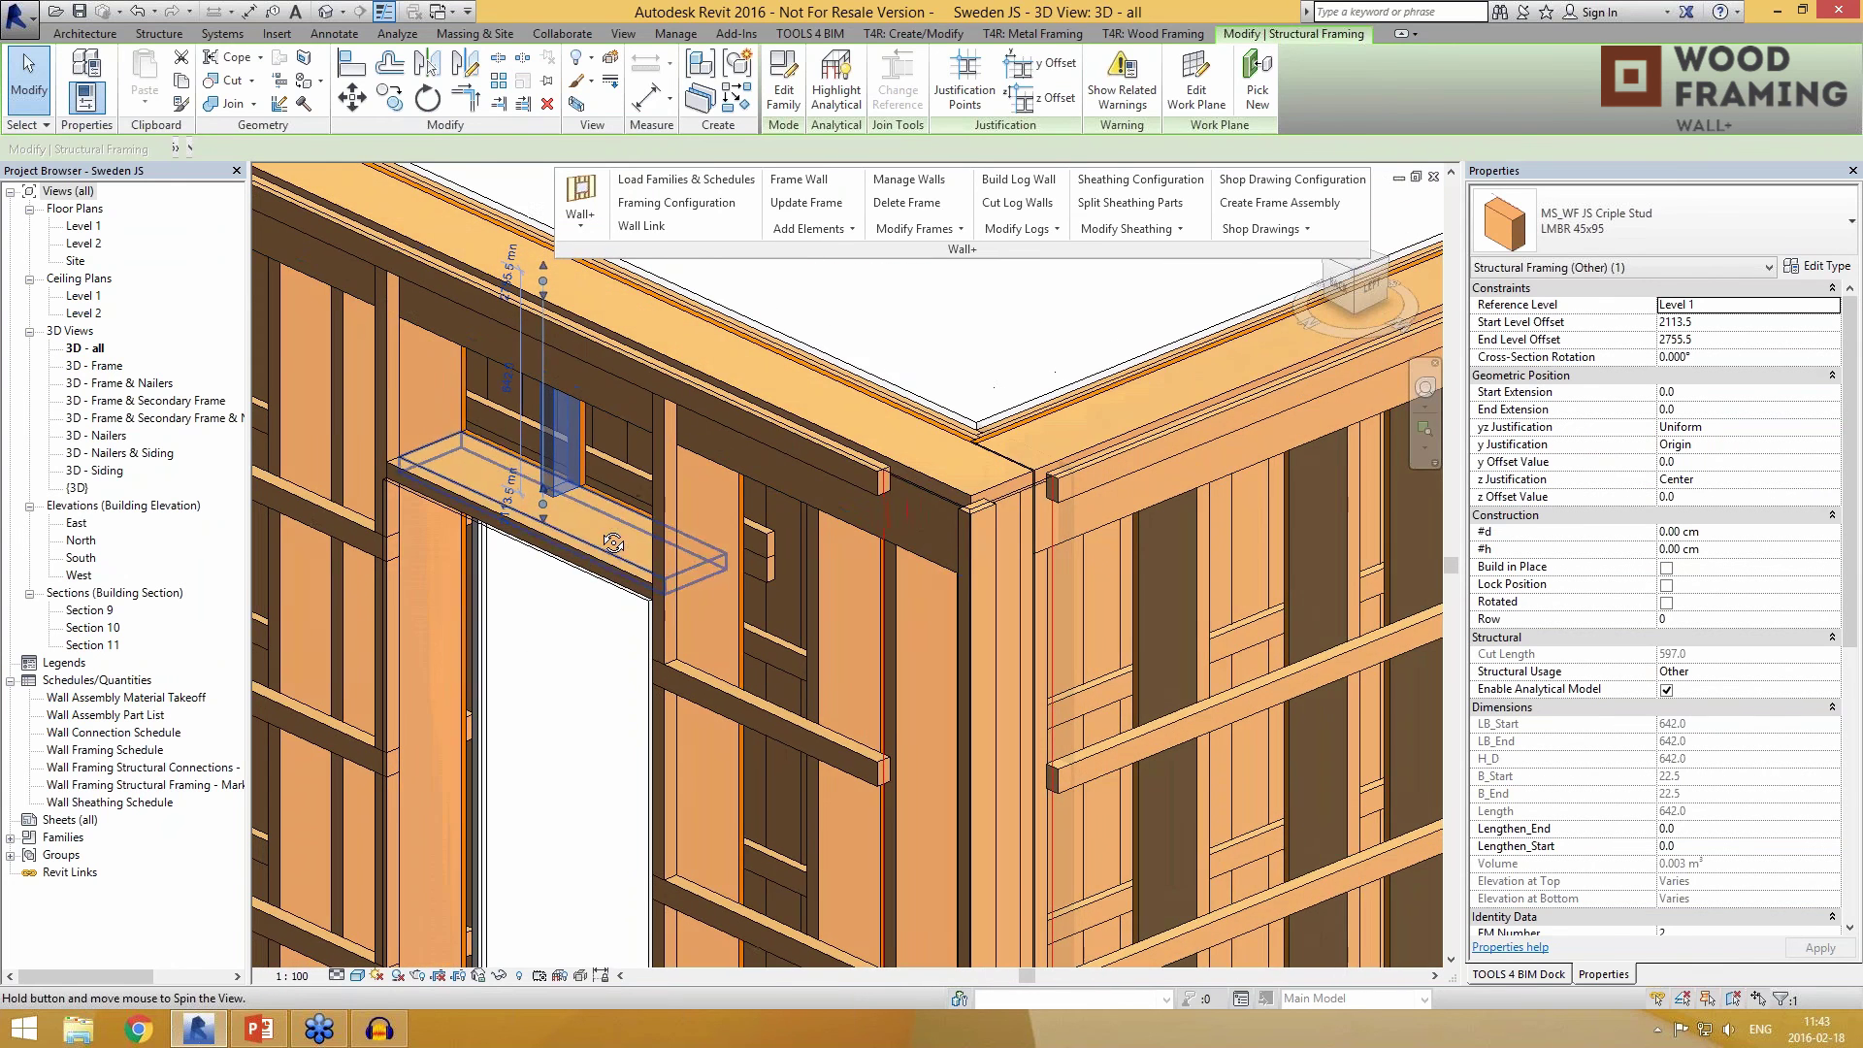
key("Escape")
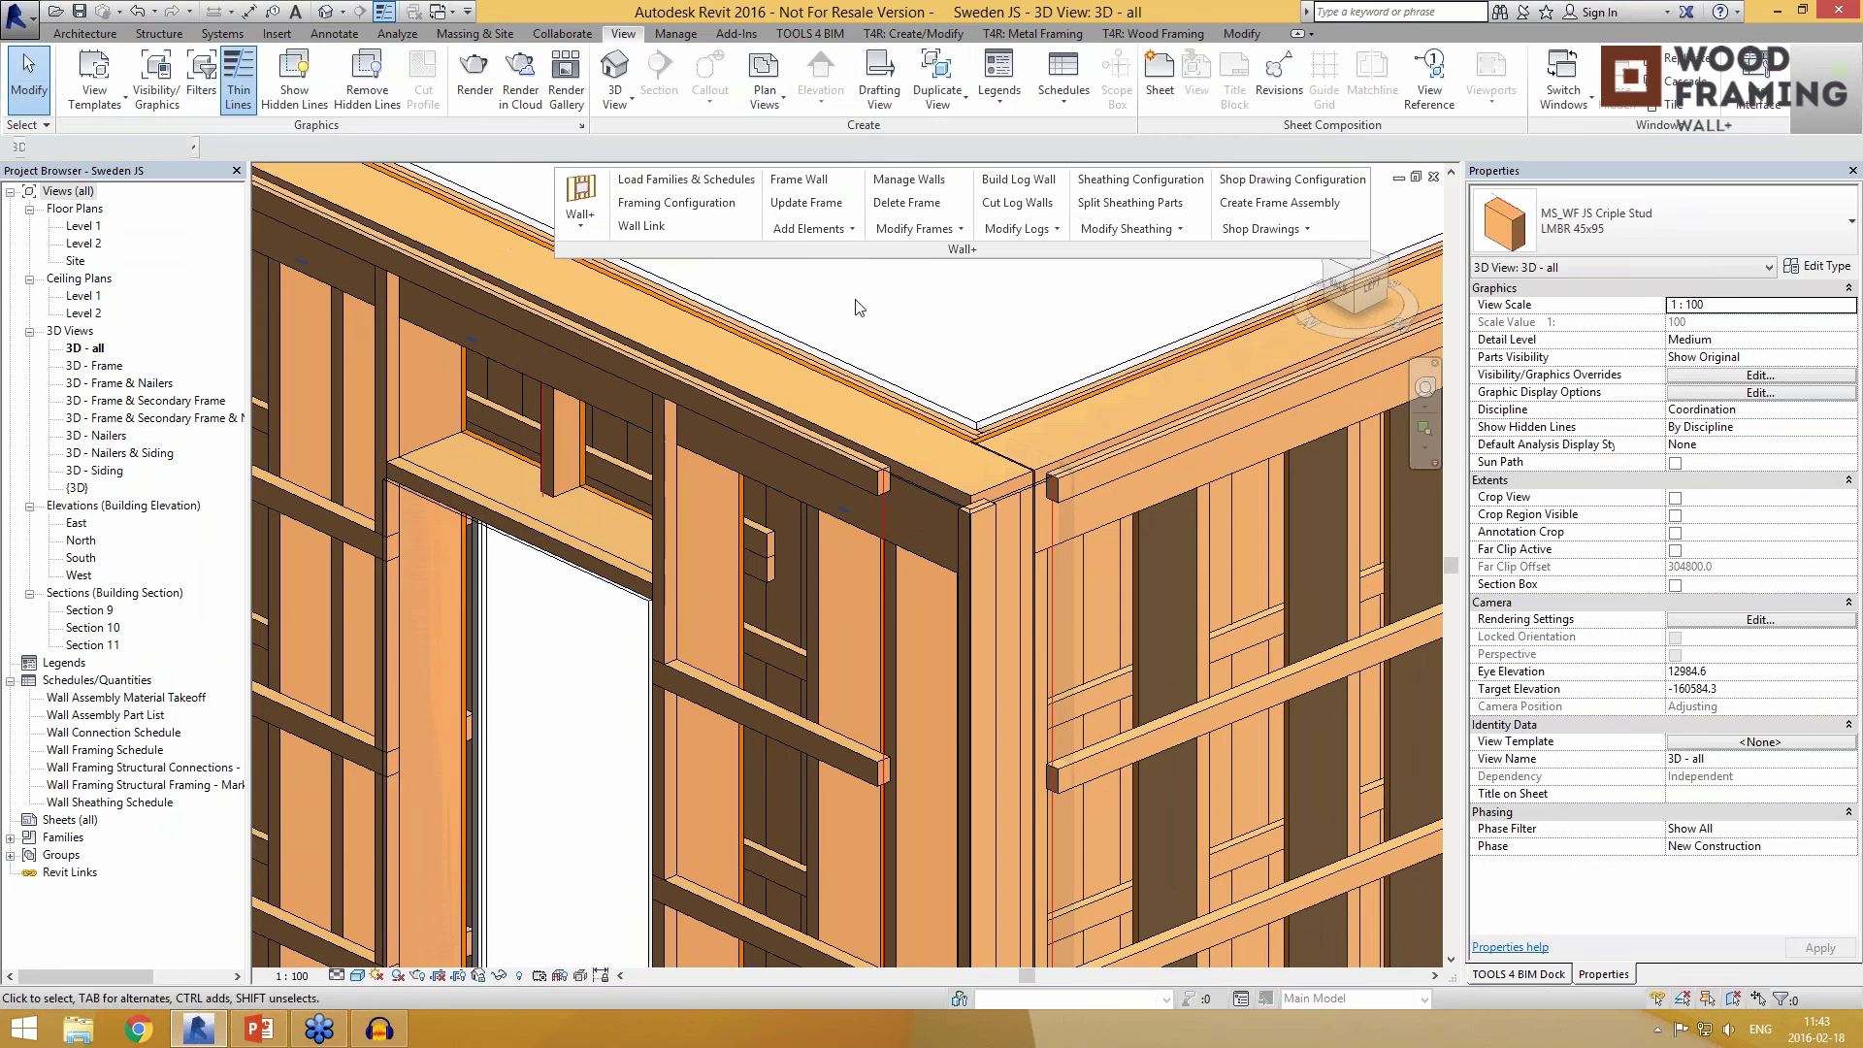
Step: Open the 3D - Frame view and the 3D - Frame & Nailers view, and examine the horizontal nailers around the window and outer corner
double_click(102, 367)
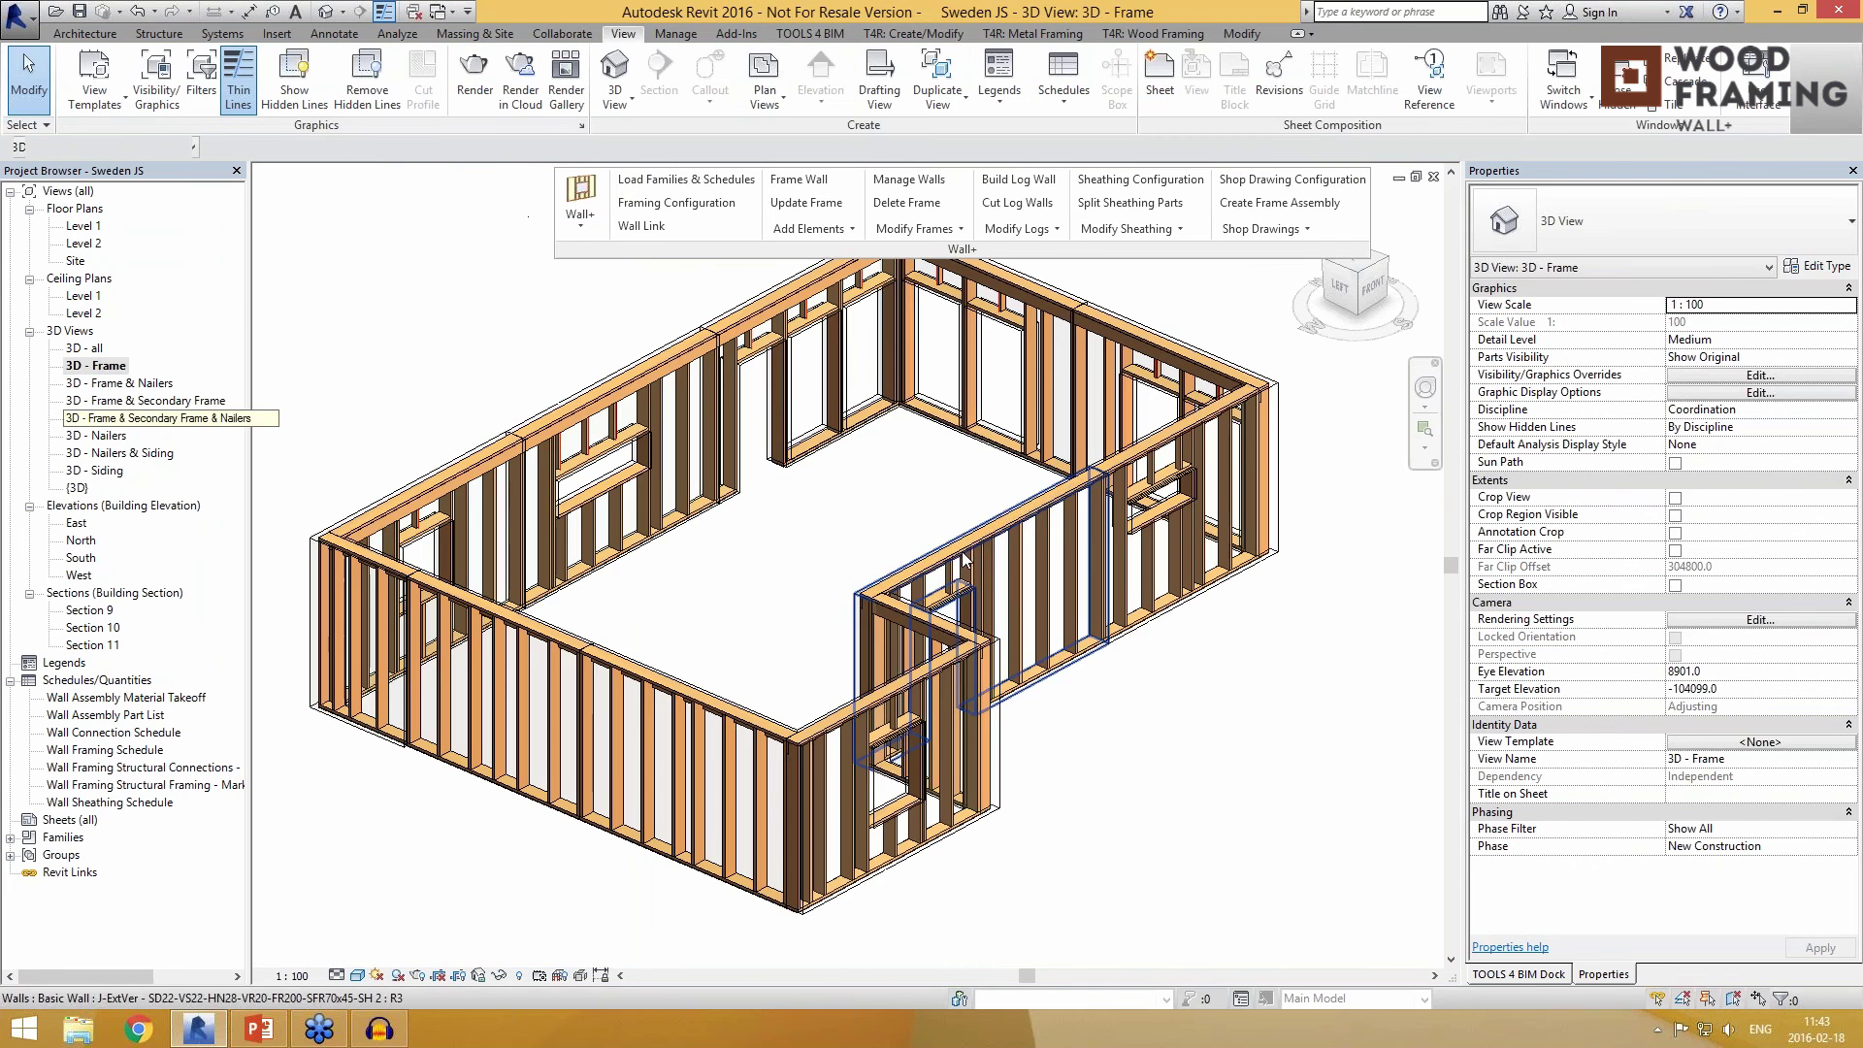
middle_click_drag(1145, 708, 1216, 668, "shift")
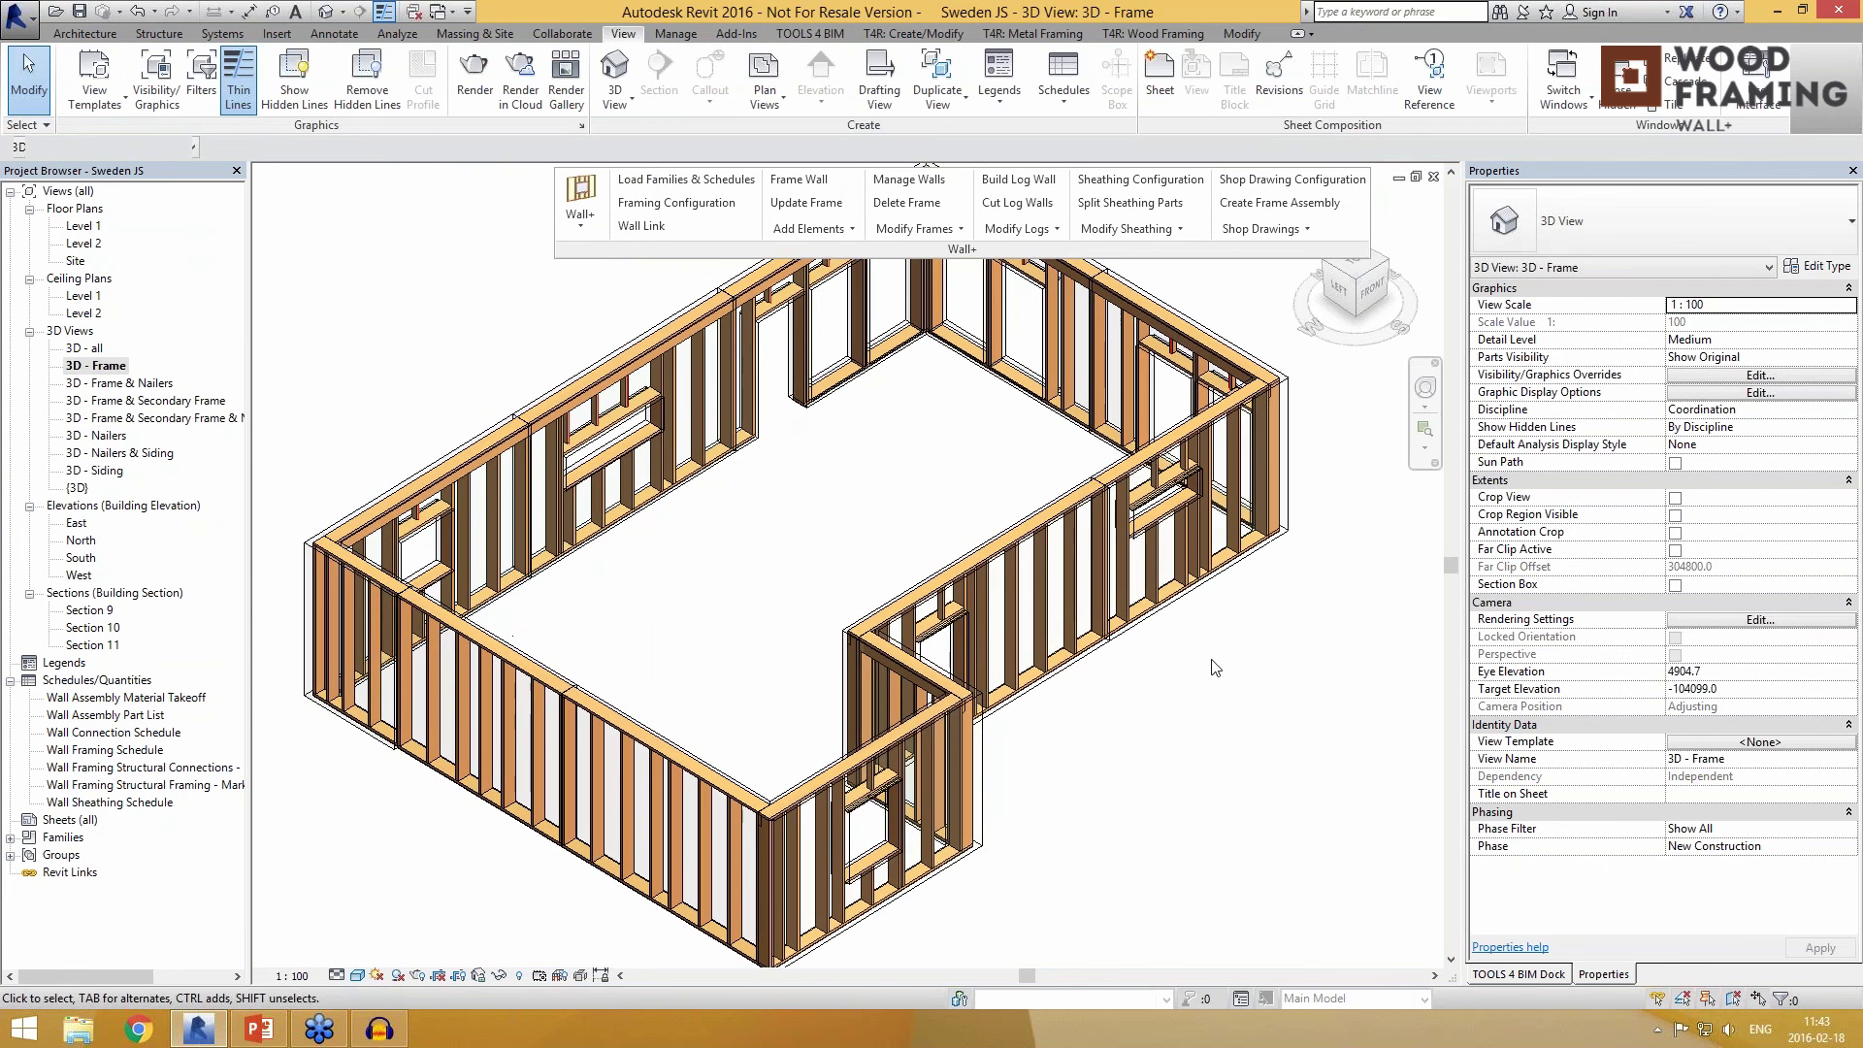
double_click(130, 384)
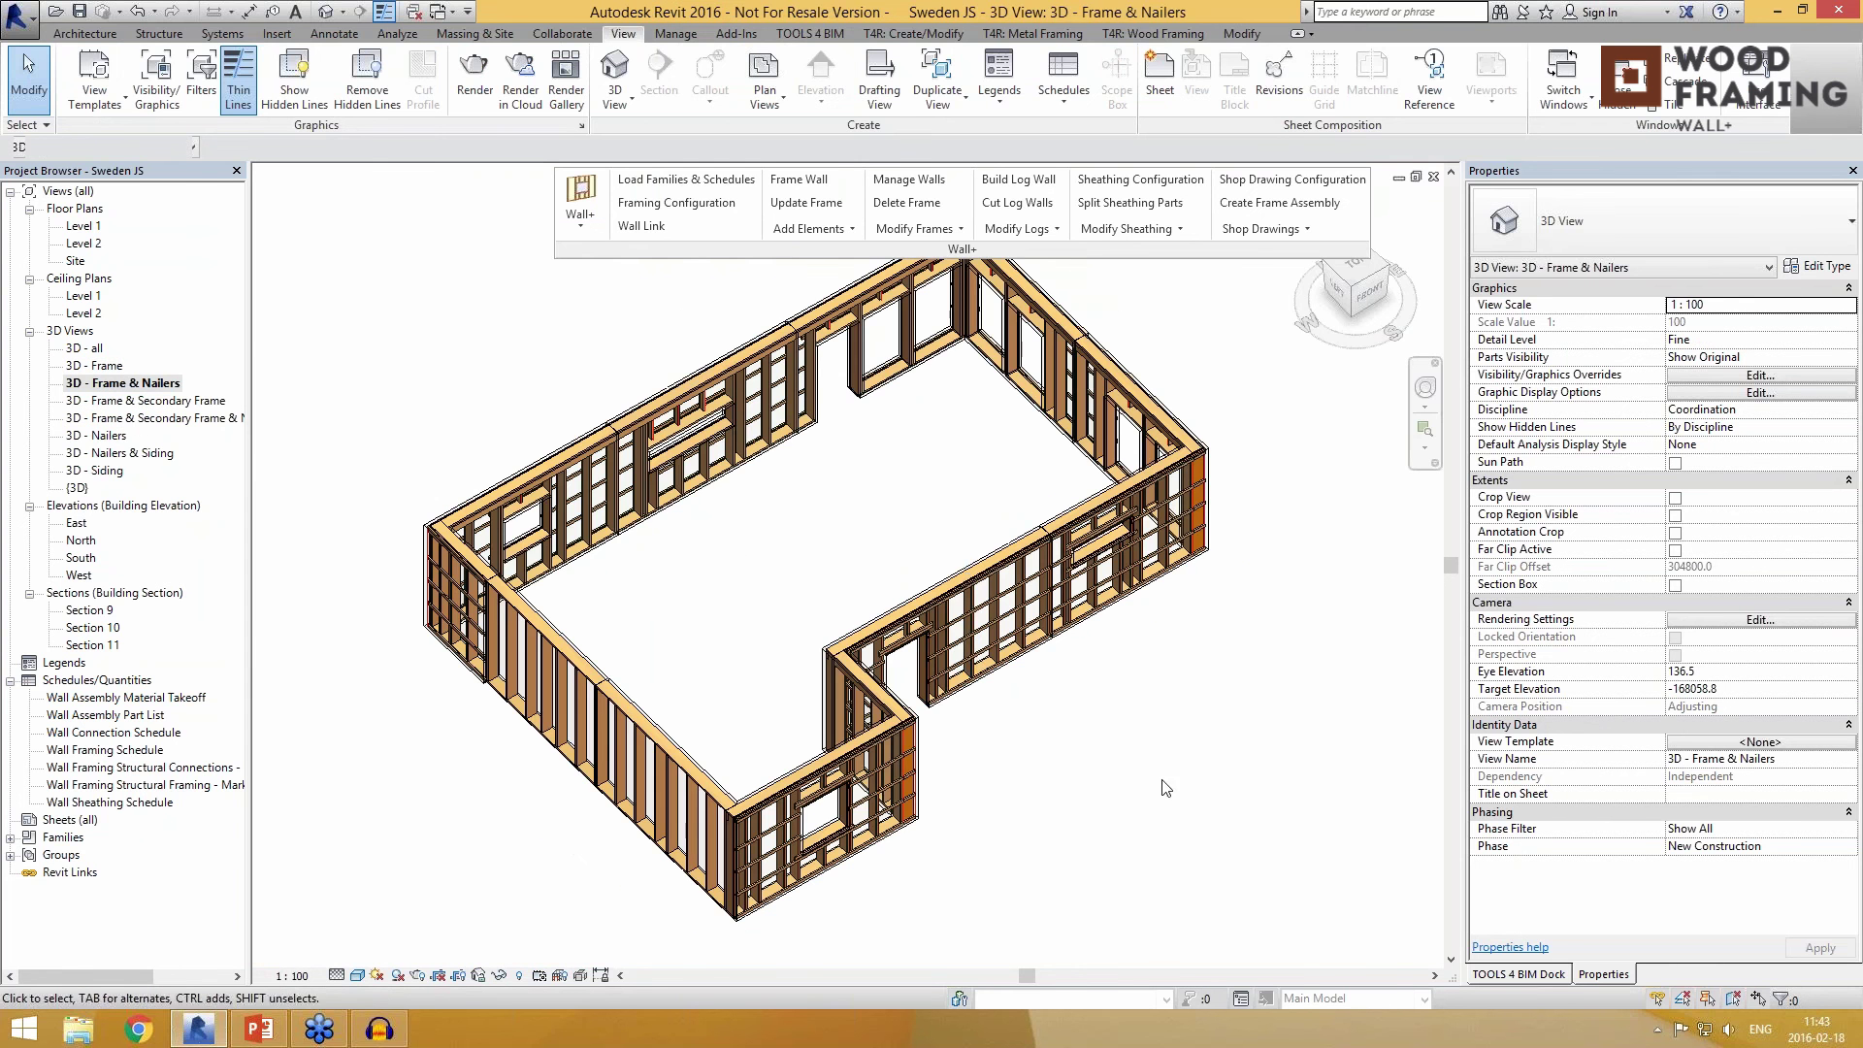
middle_click_drag(1087, 737, 1145, 740, "shift")
scroll(1192, 486, "up", 5)
scroll(1192, 485, "up", 3)
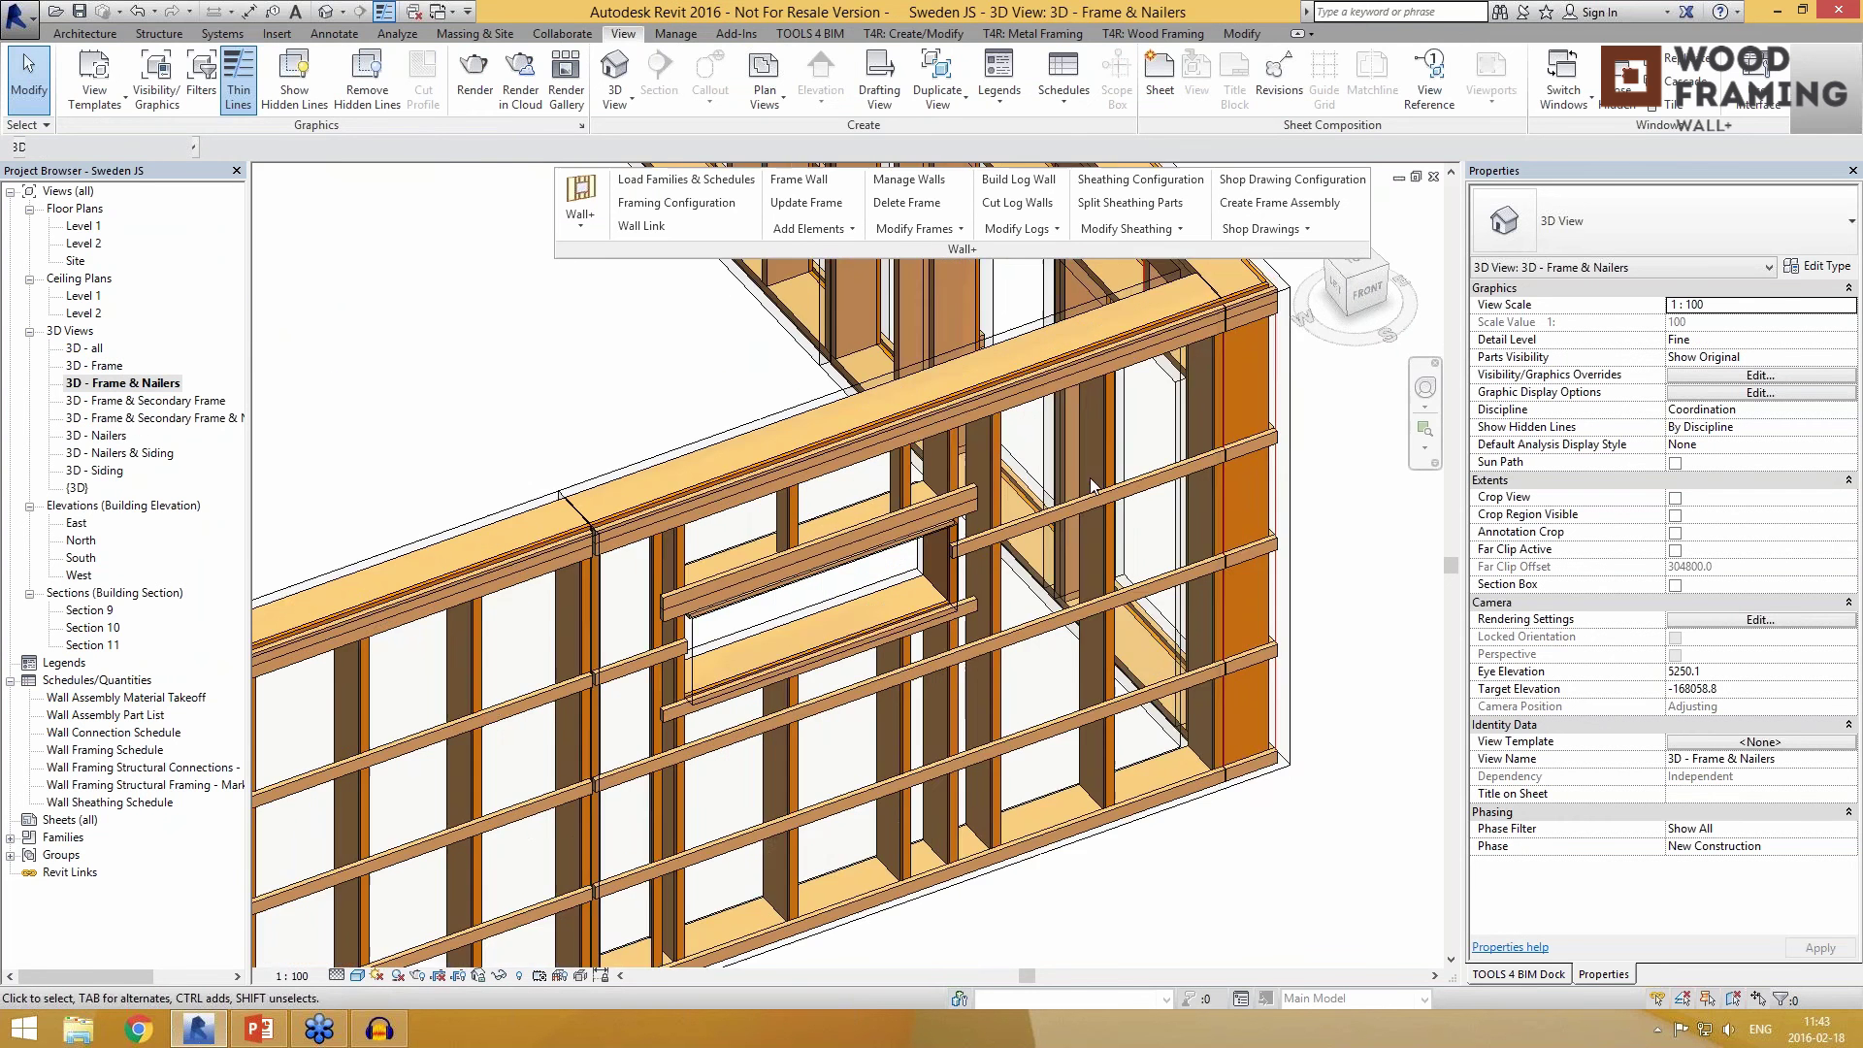
scroll(1021, 480, "up", 3)
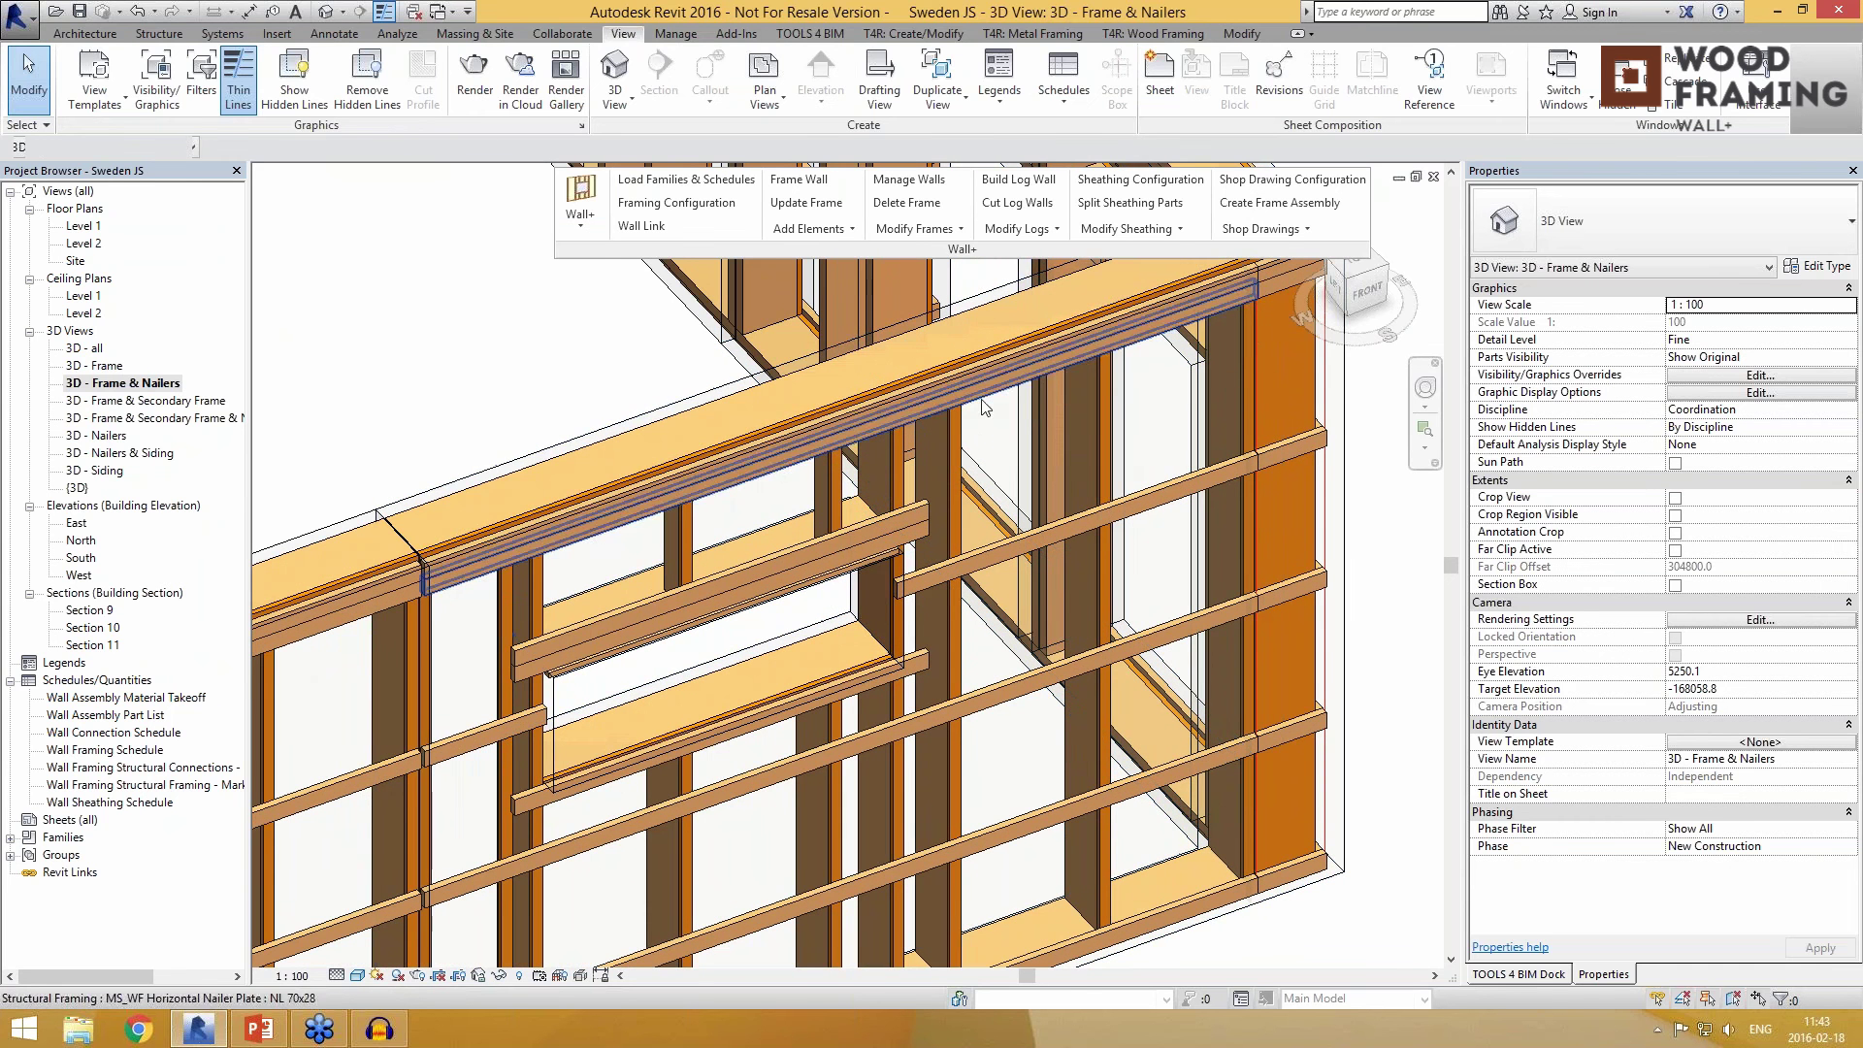
middle_click_drag(1227, 763, 1095, 554)
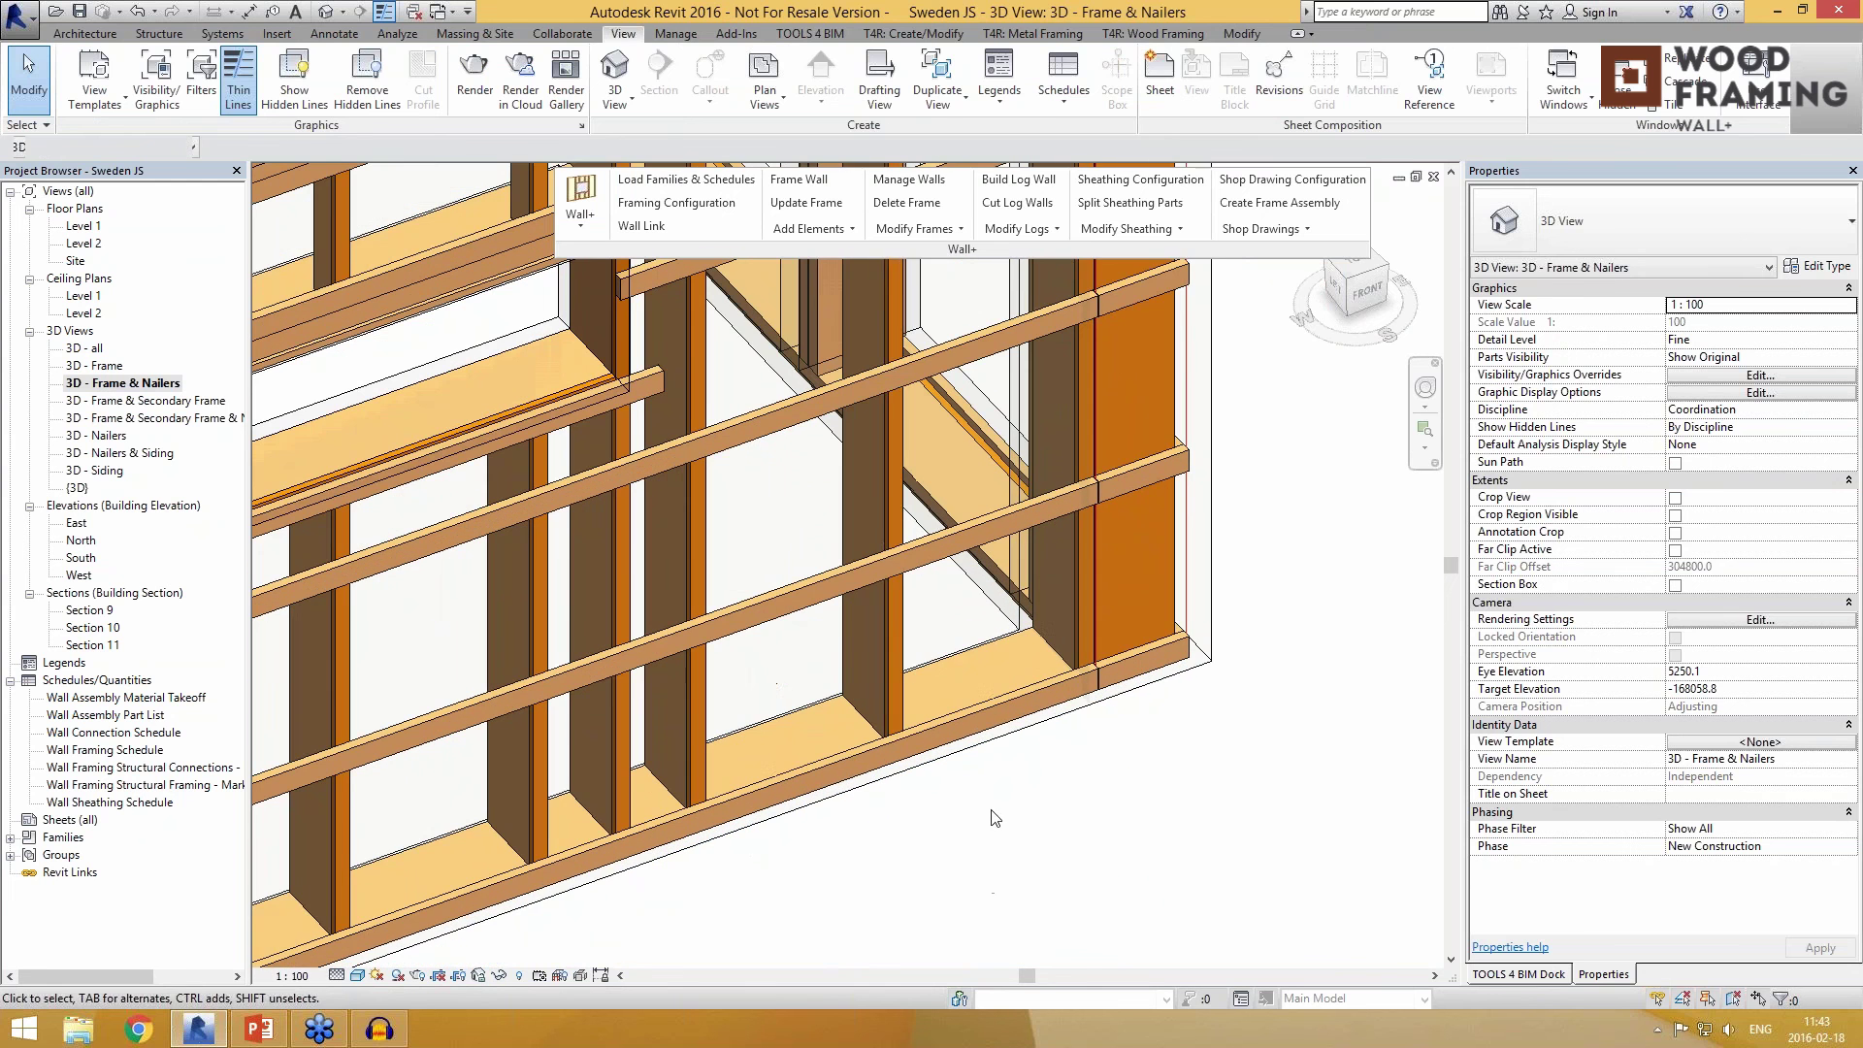
Step: Inspect the properties of the rigid insulation stud behind the horizontal nailers near the outer corner and clear the selection
left_click(886, 479)
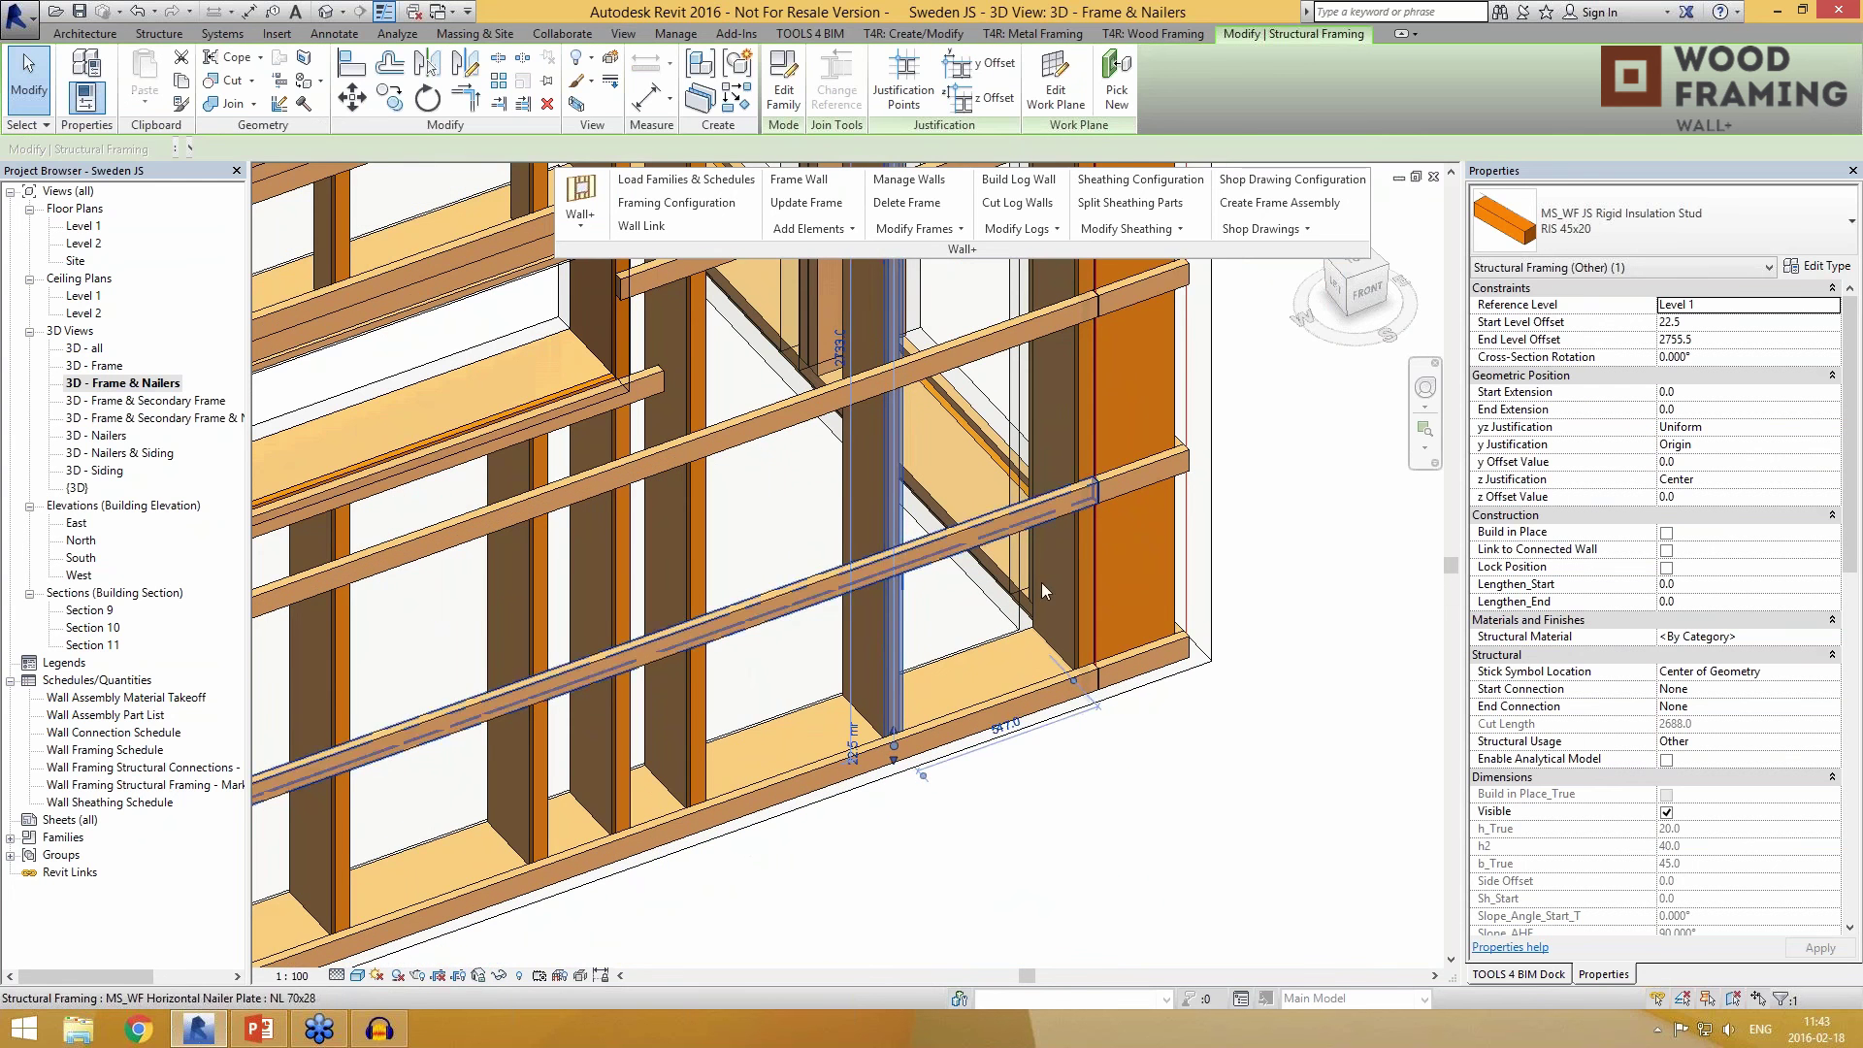
scroll(1057, 554, "up", 2)
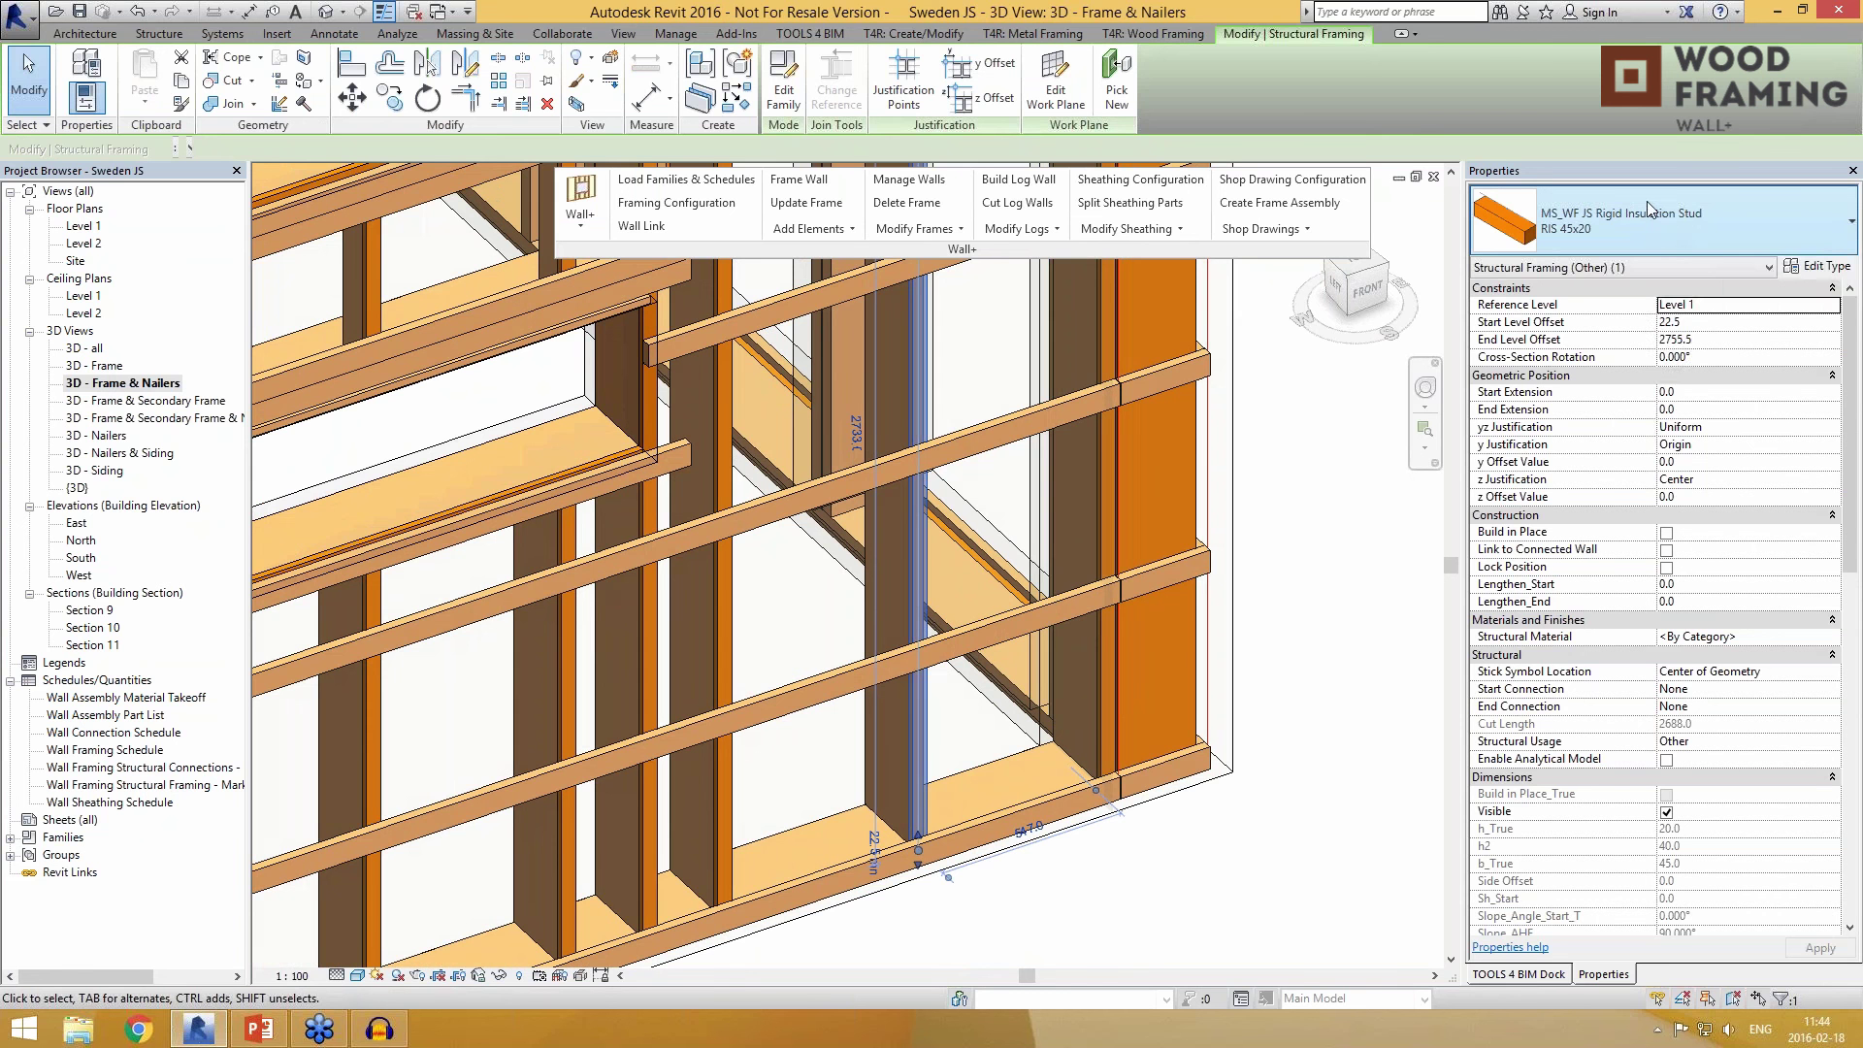
left_click(1303, 611)
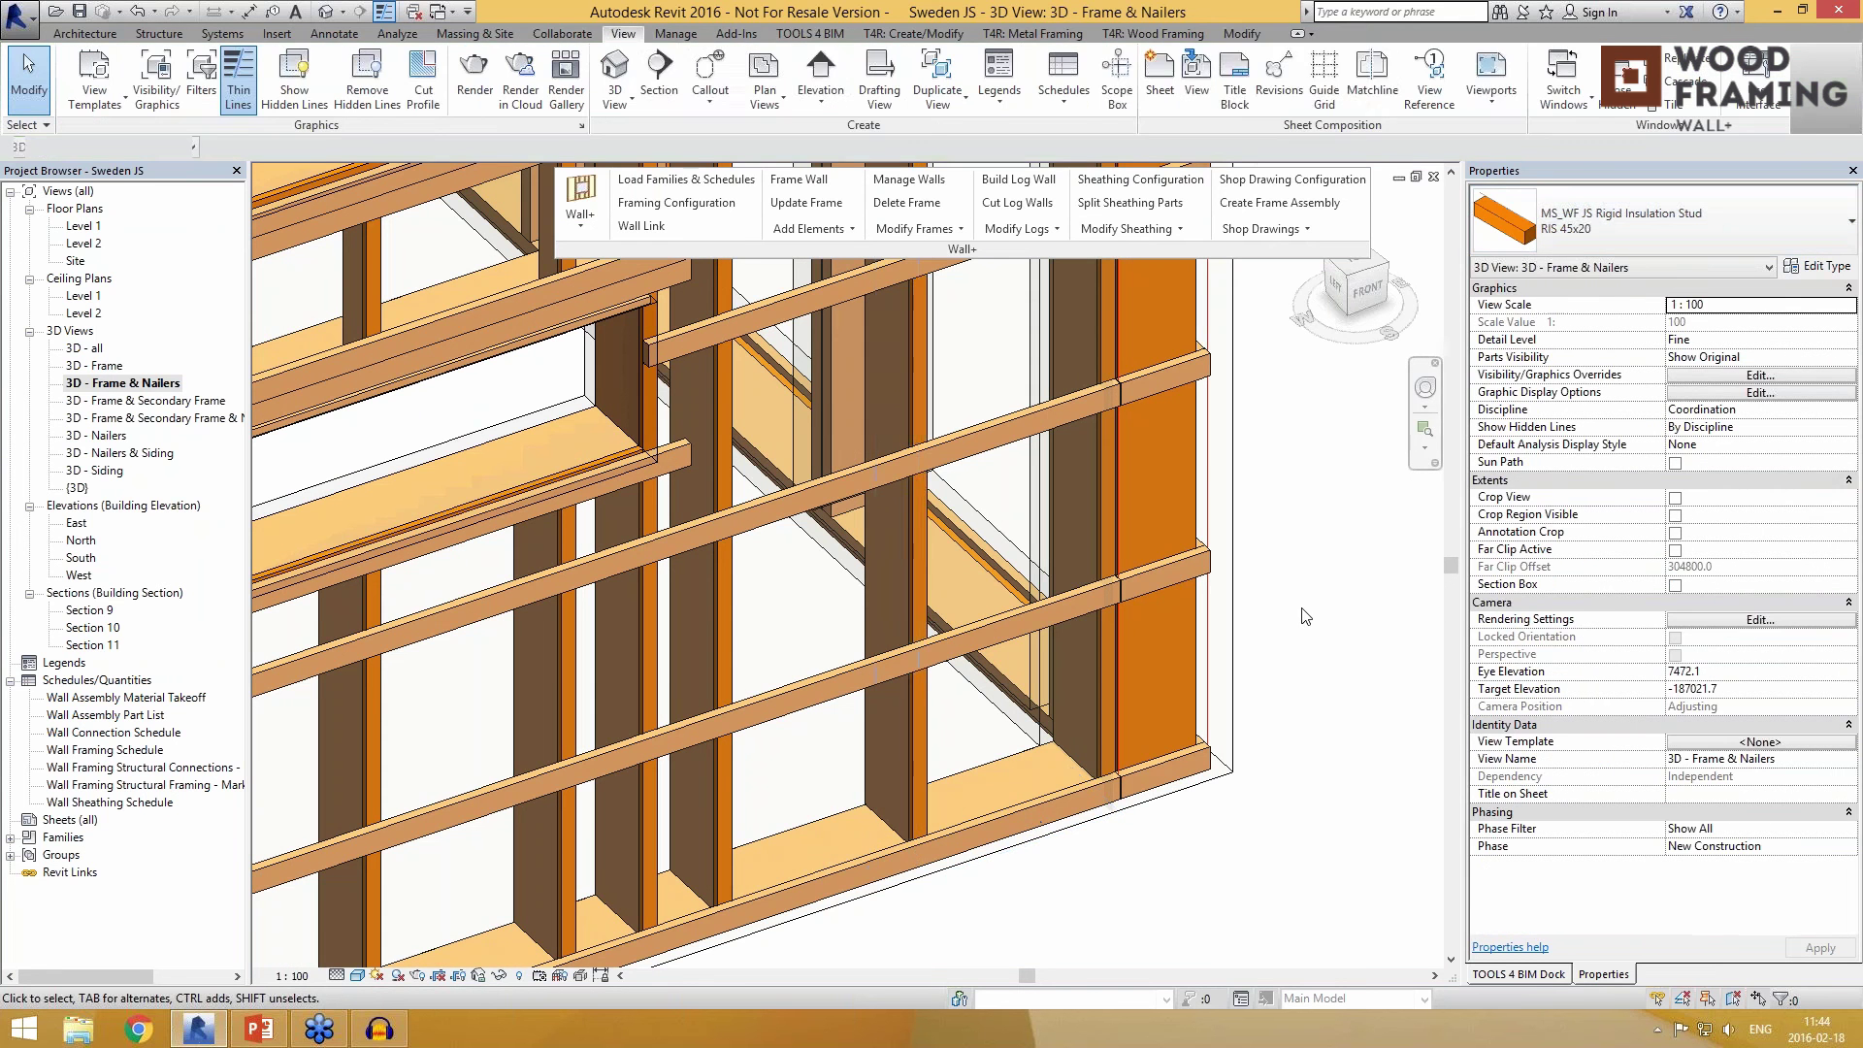
scroll(1308, 606, "down", 5)
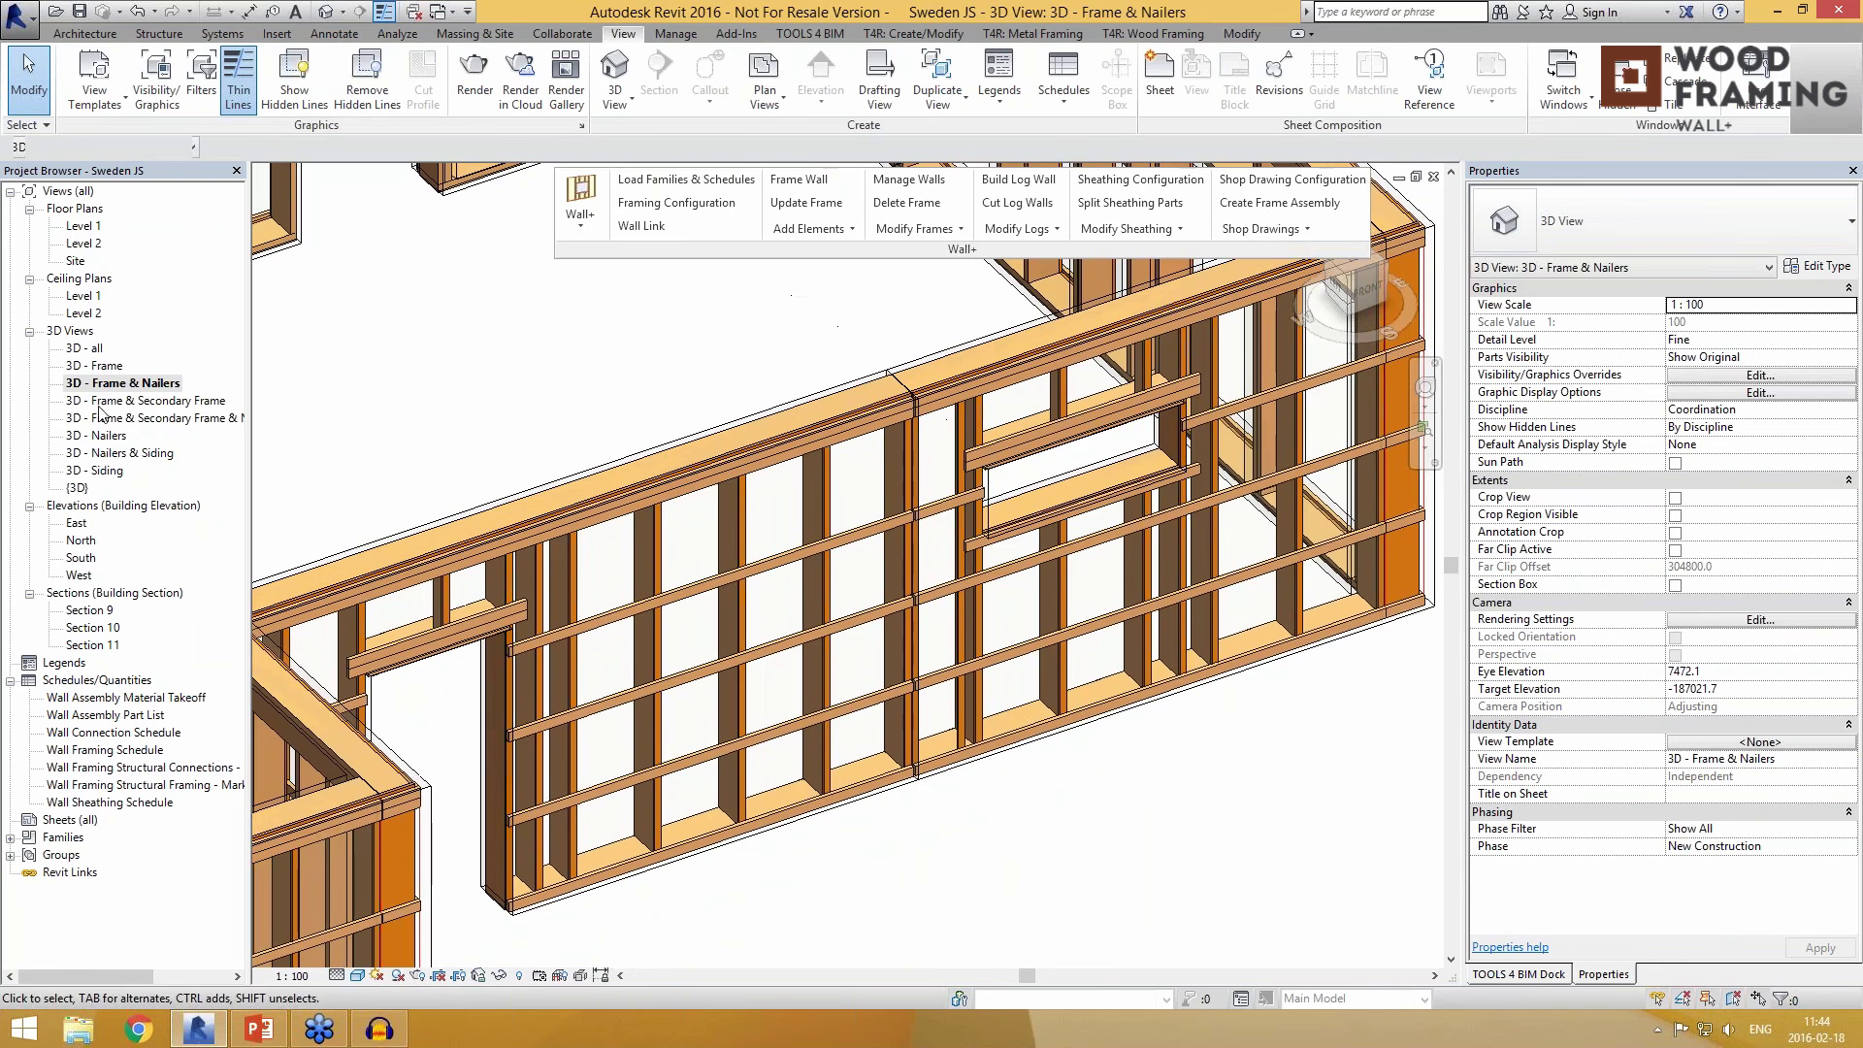
Step: Open the 3D - Frame & Secondary Frame view and examine the secondary plates along the inner side of the walls
double_click(145, 400)
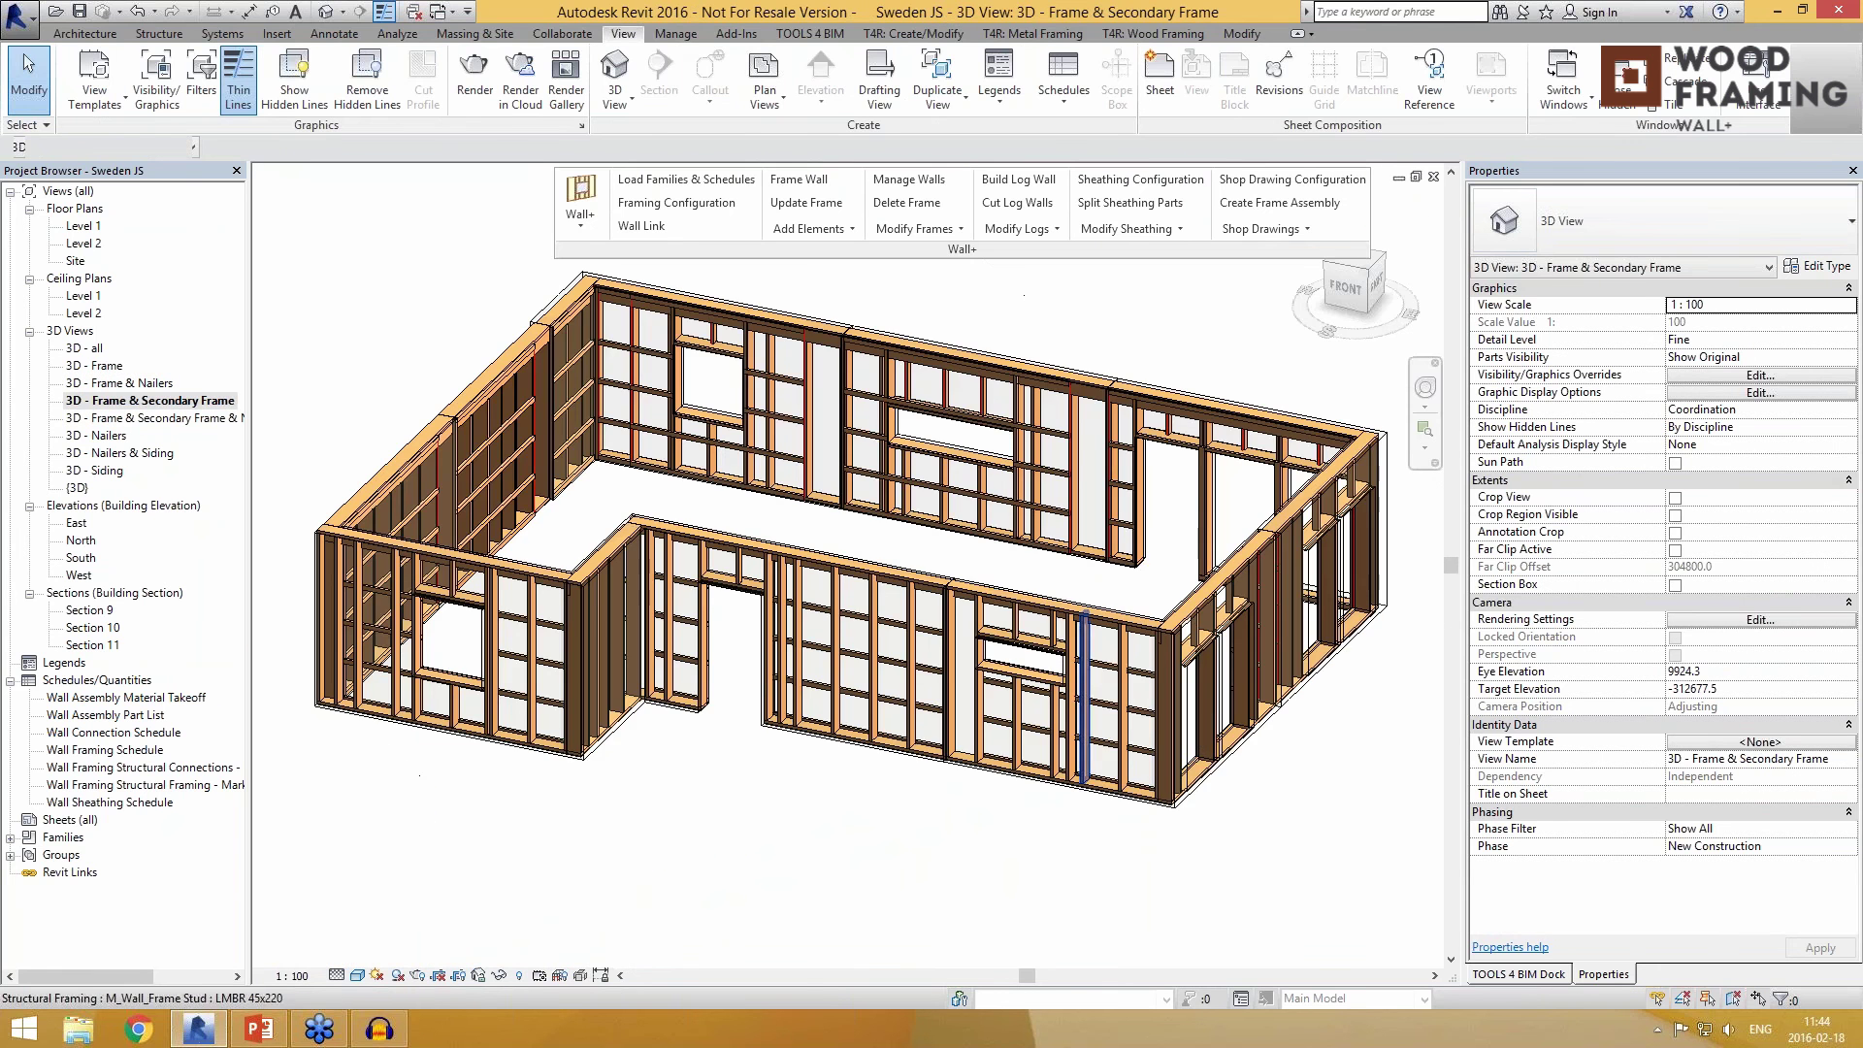
scroll(935, 705, "up", 6)
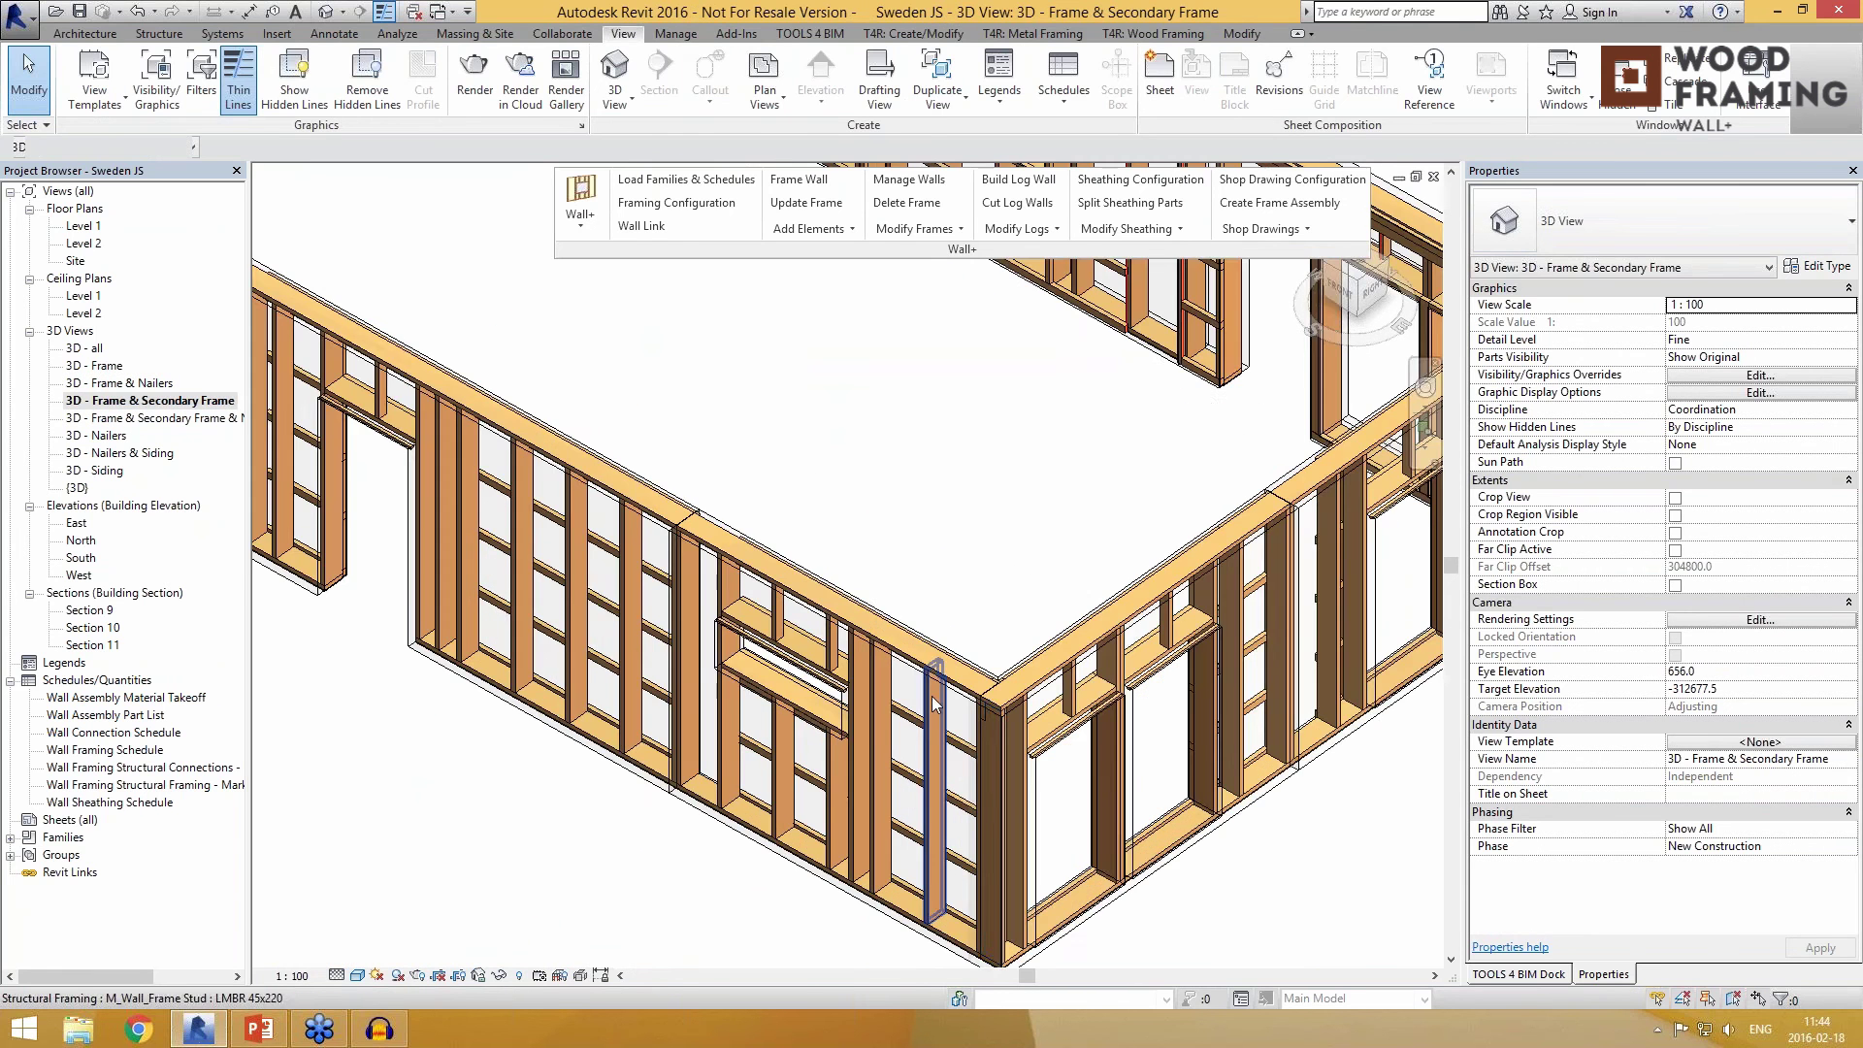
scroll(935, 704, "down", 5)
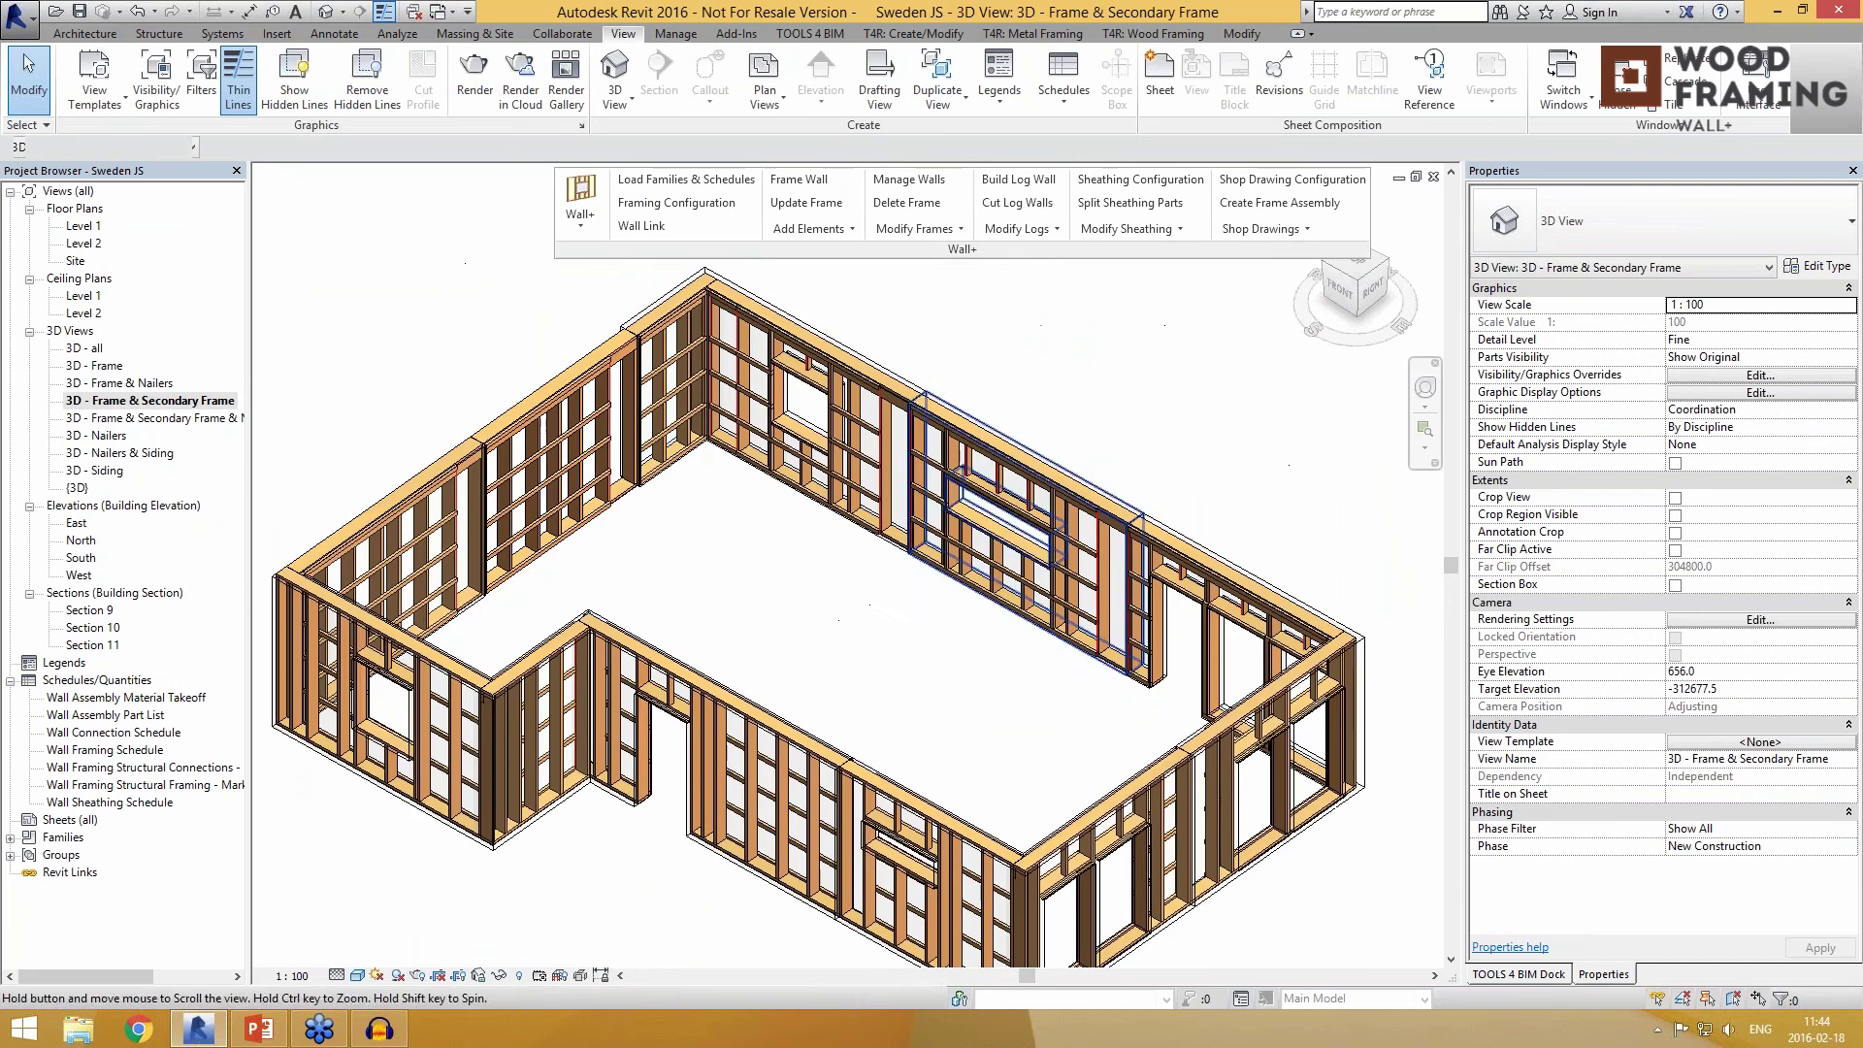
scroll(548, 296, "up", 2)
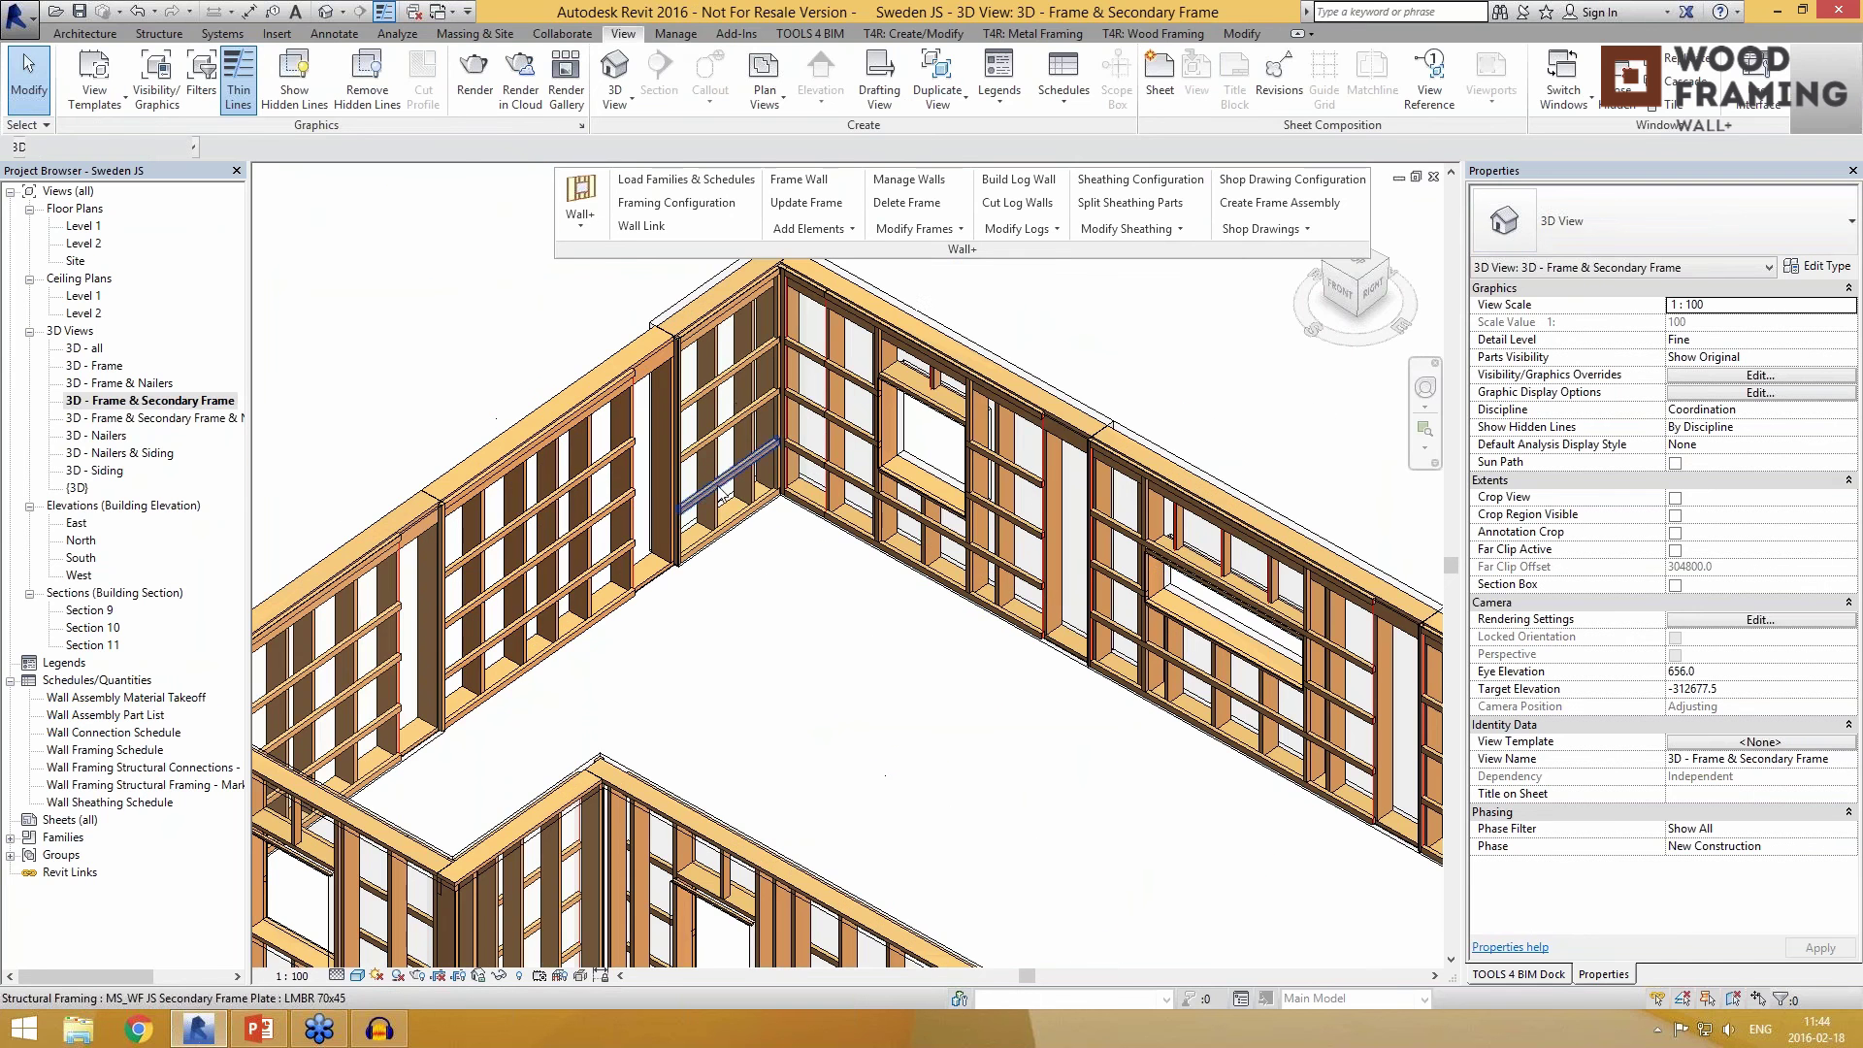
Step: Open the 3D - Frame & Secondary Frame & Nailers view and examine the combined layers around the outer wall corner
double_click(158, 424)
middle_click_drag(971, 680, 805, 788, "shift")
scroll(1043, 776, "up", 3)
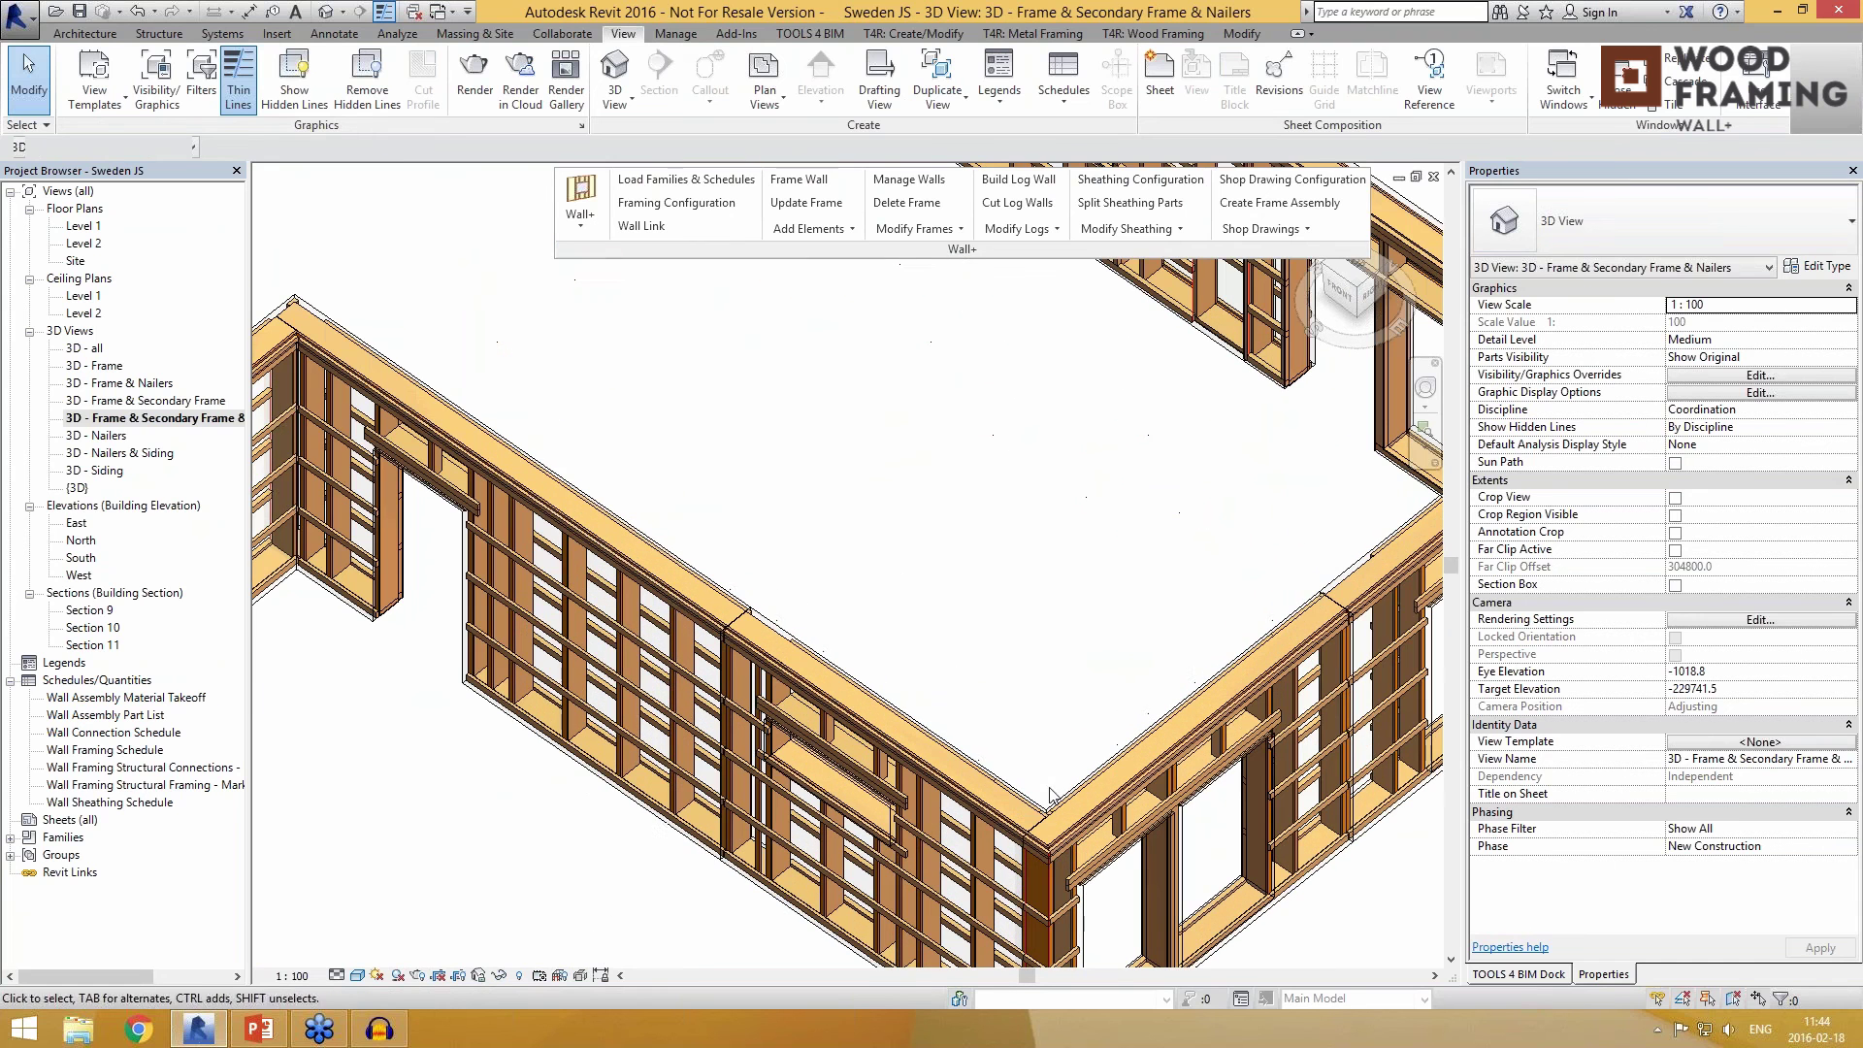
left_click(74, 420)
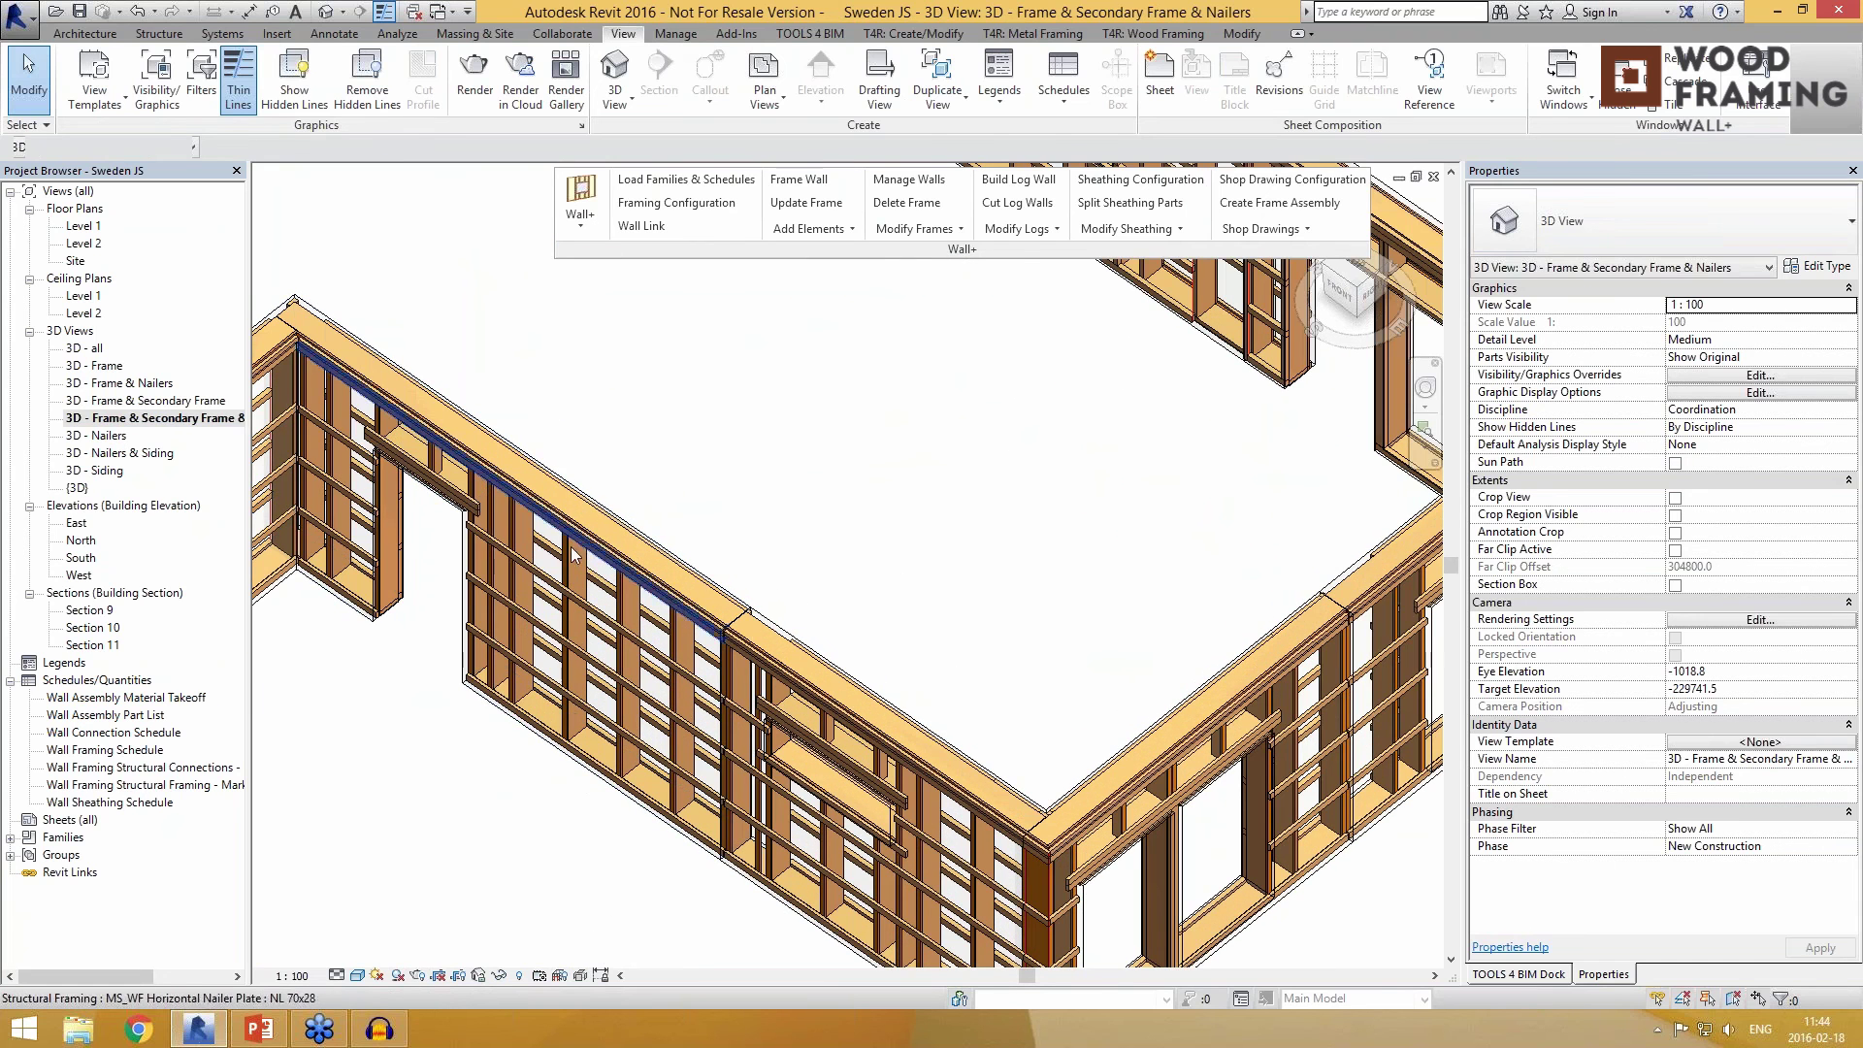
Step: Open the 3D - Nailers view and examine the nailers around the window and the outer corner
double_click(95, 435)
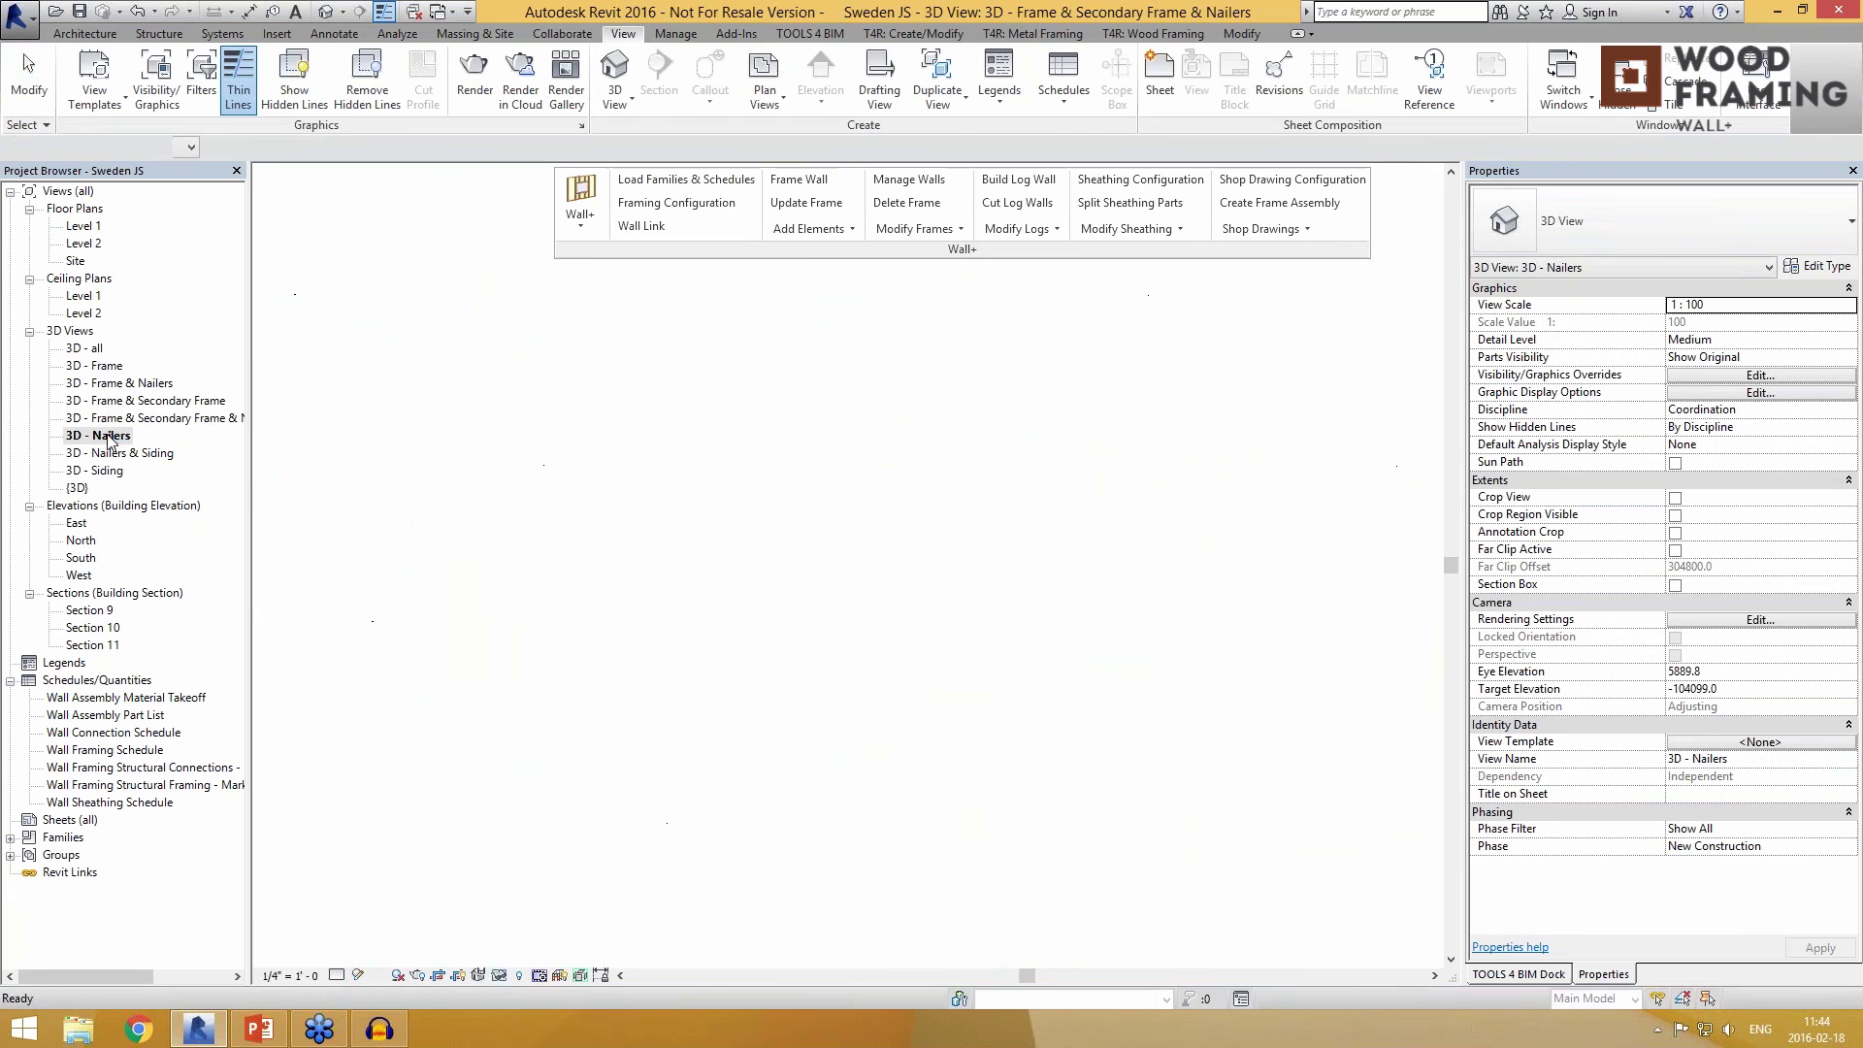
scroll(1064, 876, "up", 6)
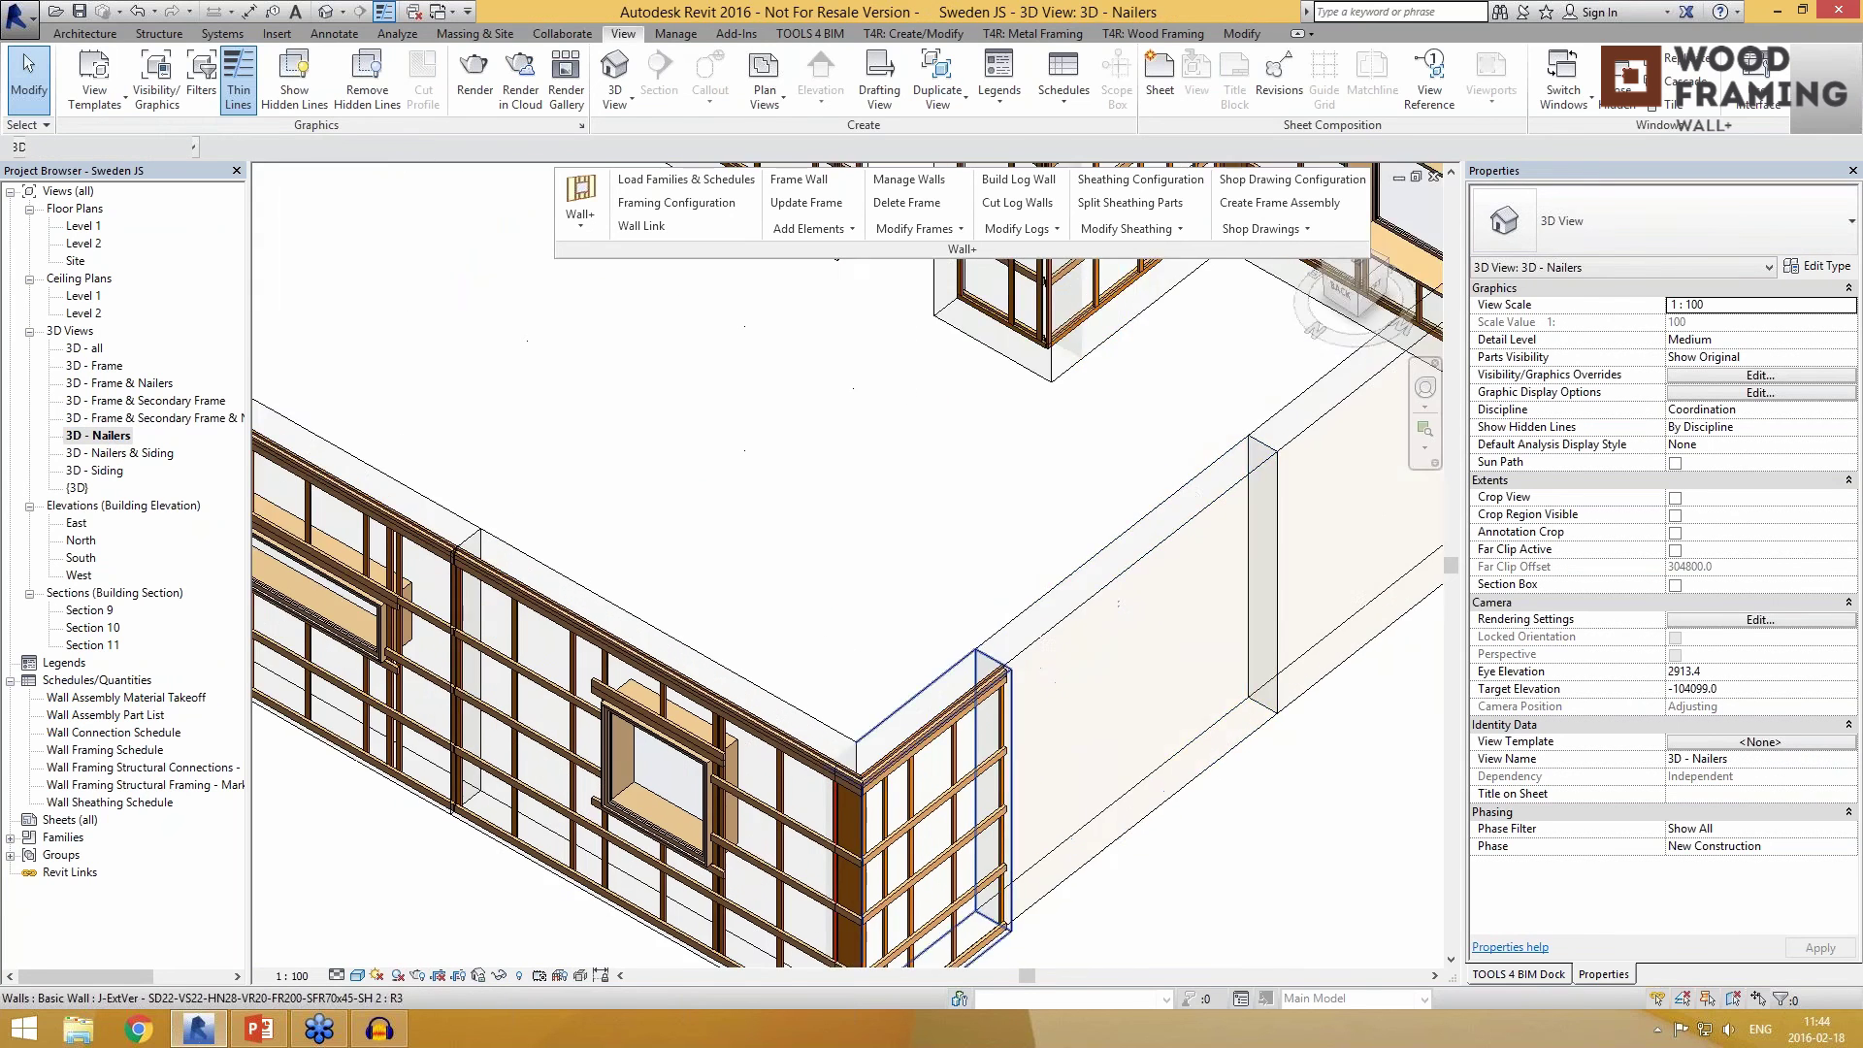
scroll(990, 781, "down", 2)
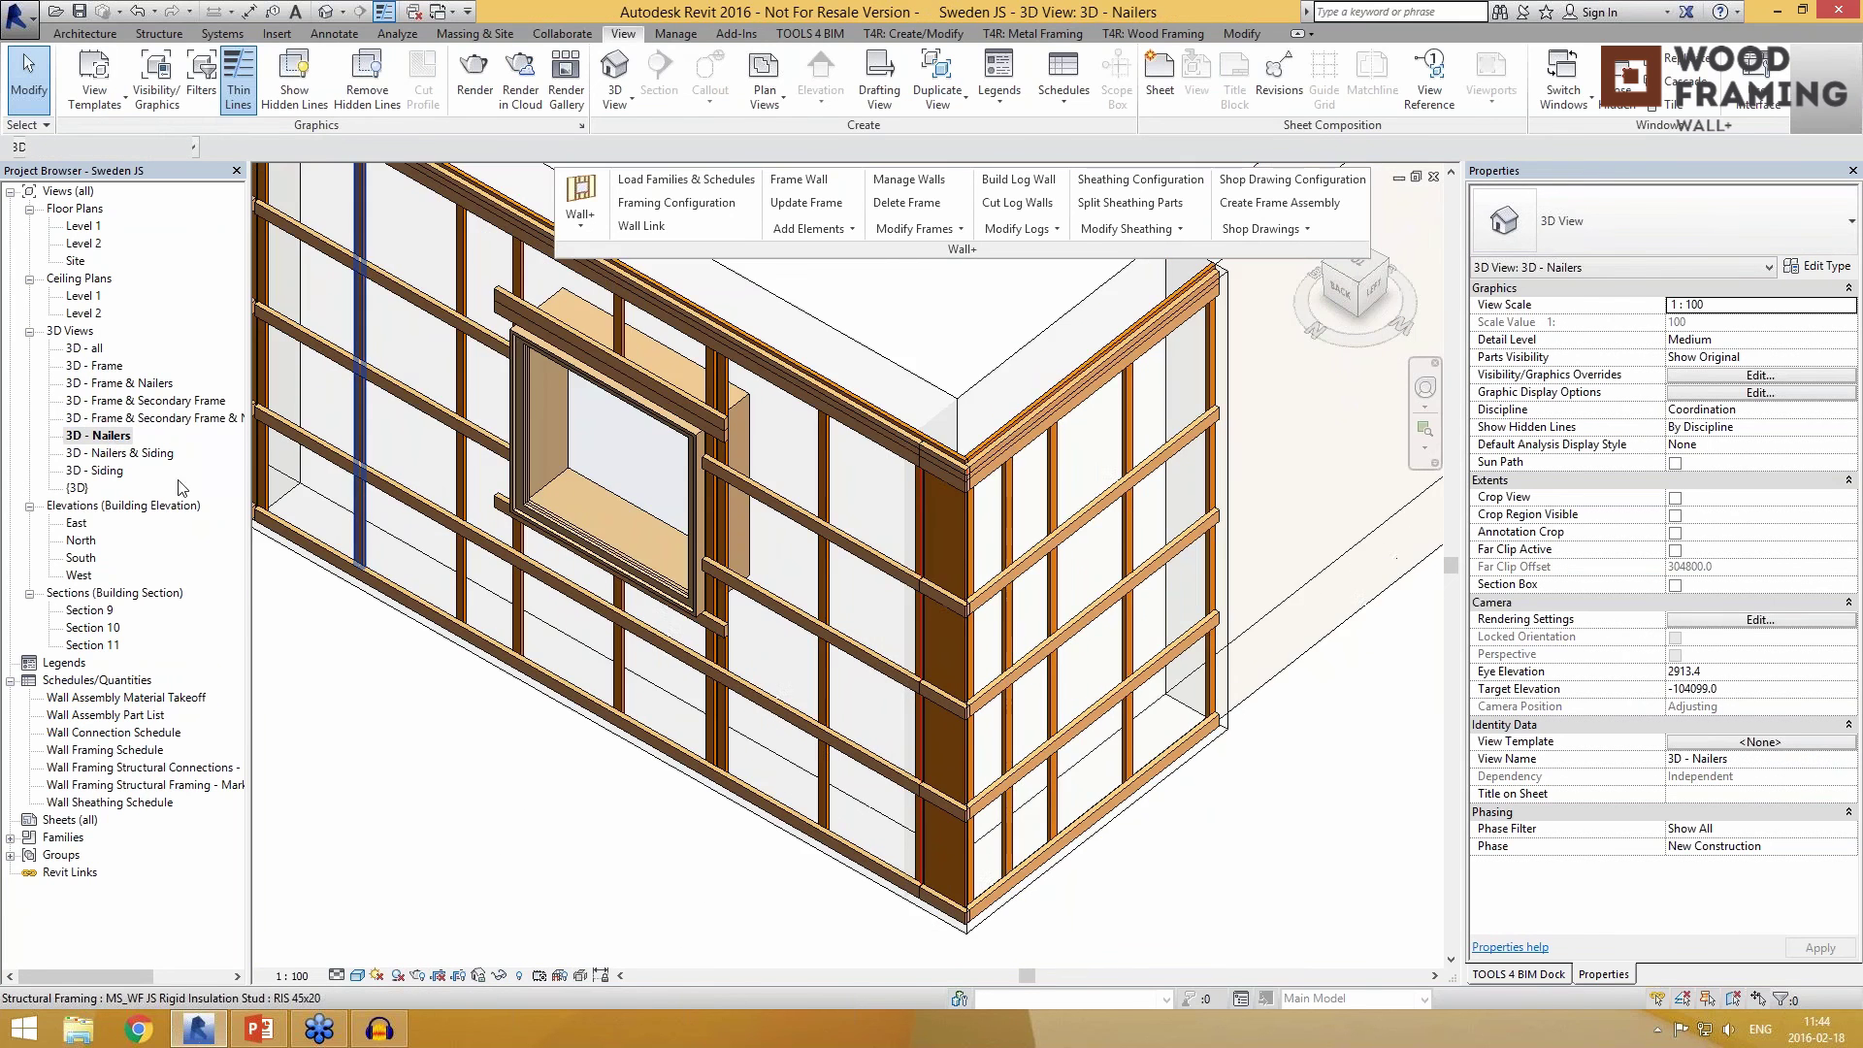
Step: Open the 3D - Nailers & Siding view and examine the siding around the glazed openings and building corner
double_click(119, 453)
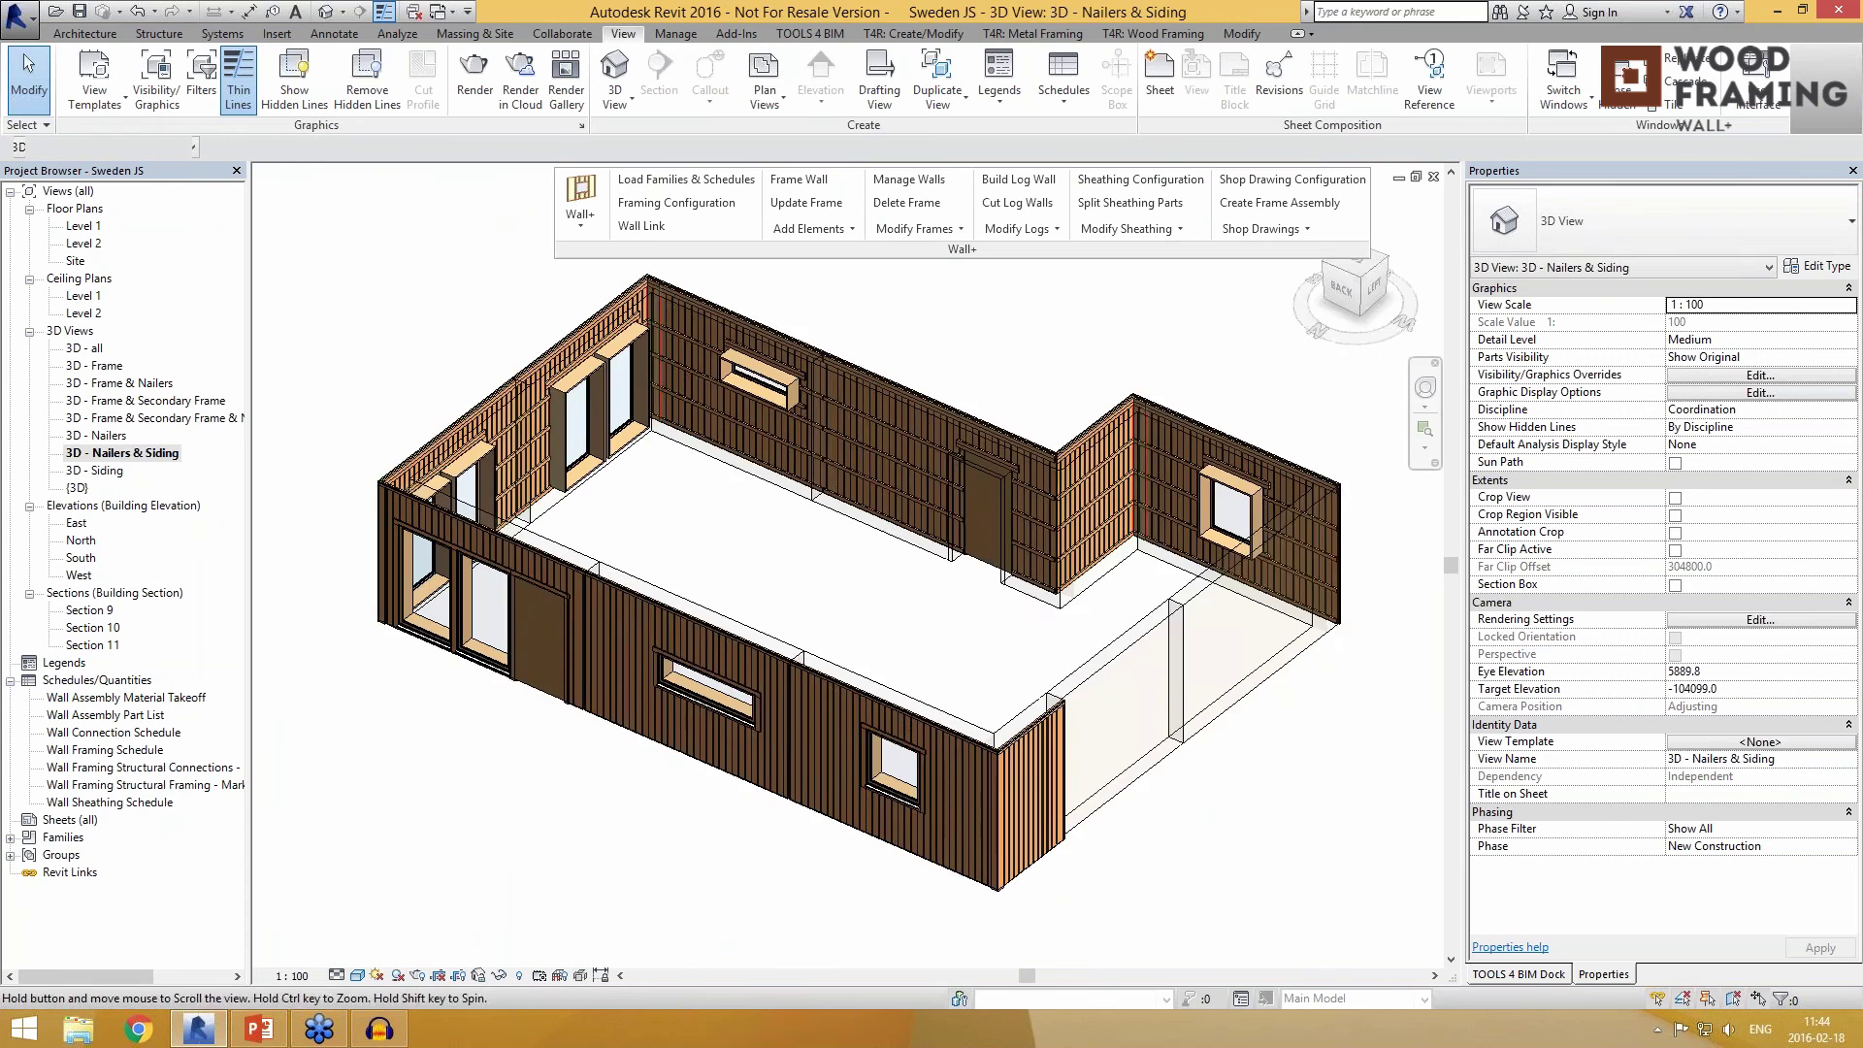
scroll(544, 631, "up", 5)
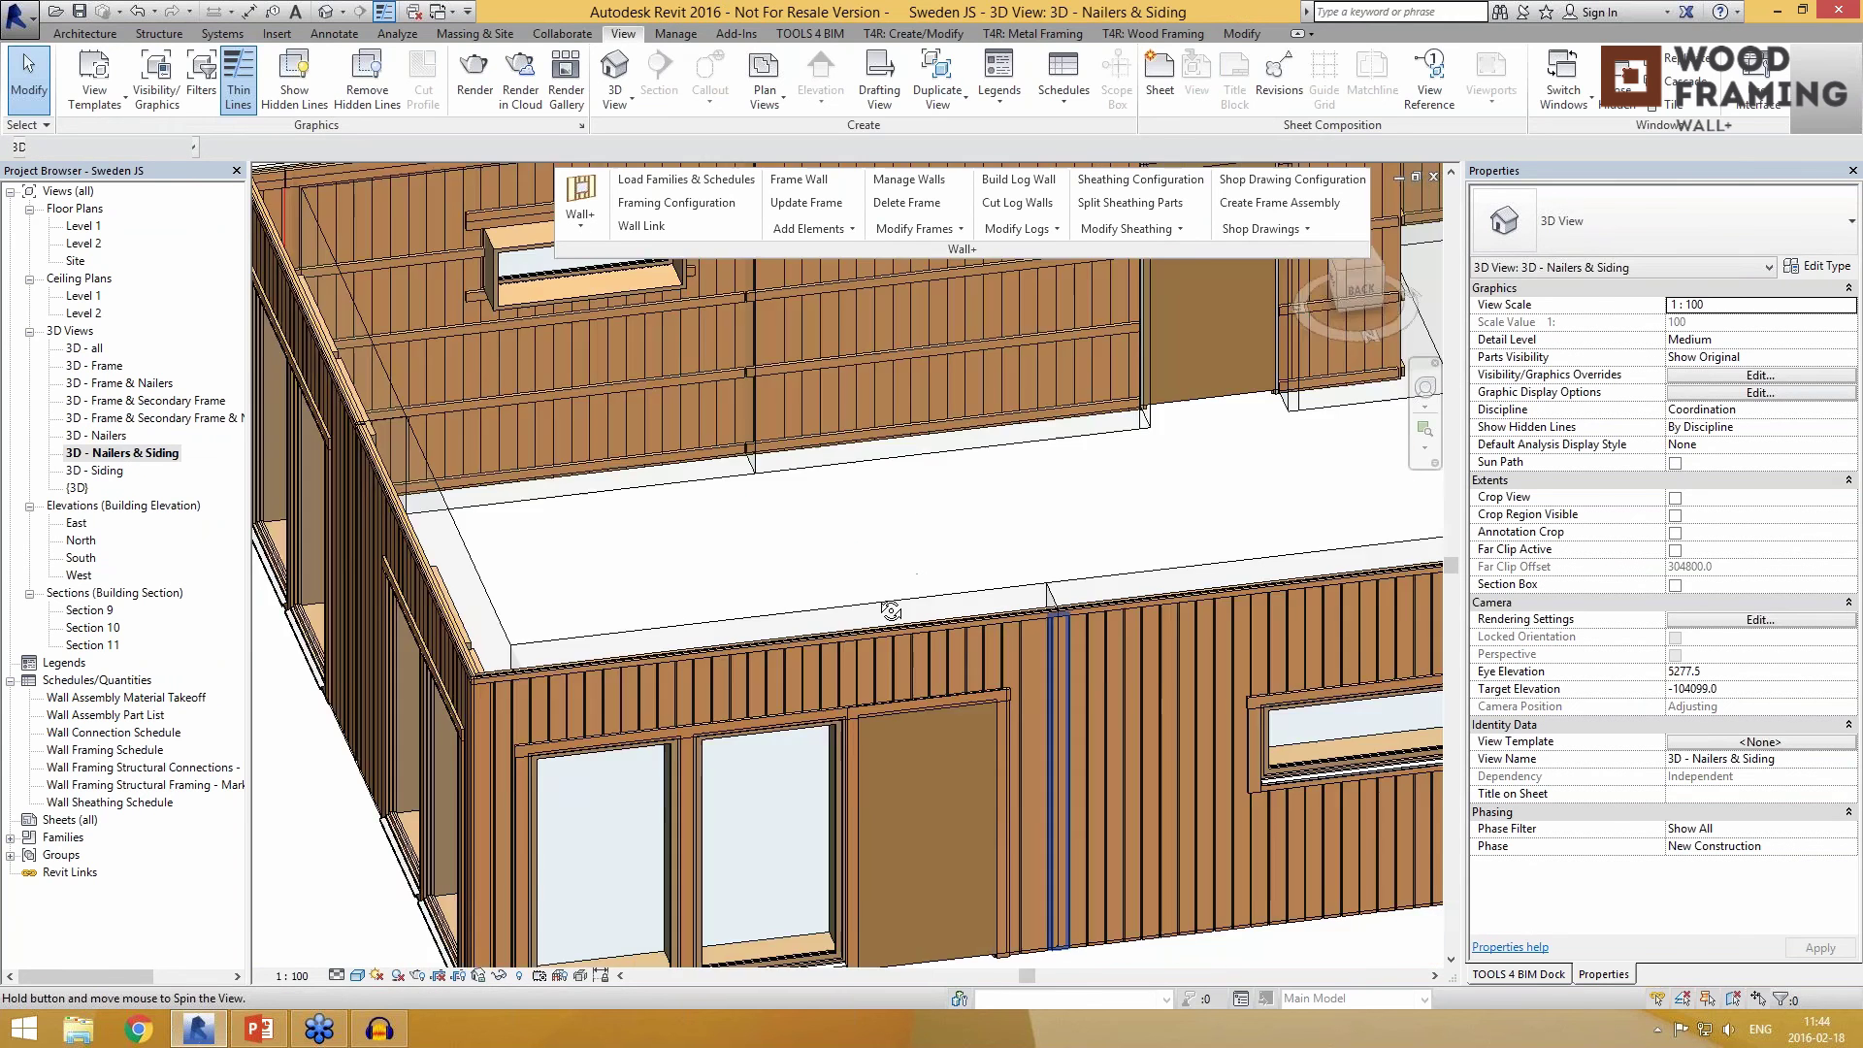
mouse_move(854, 611)
middle_mouse_down("shift")
mouse_move(931, 594)
mouse_move(984, 544)
mouse_move(850, 606)
middle_mouse_up("shift")
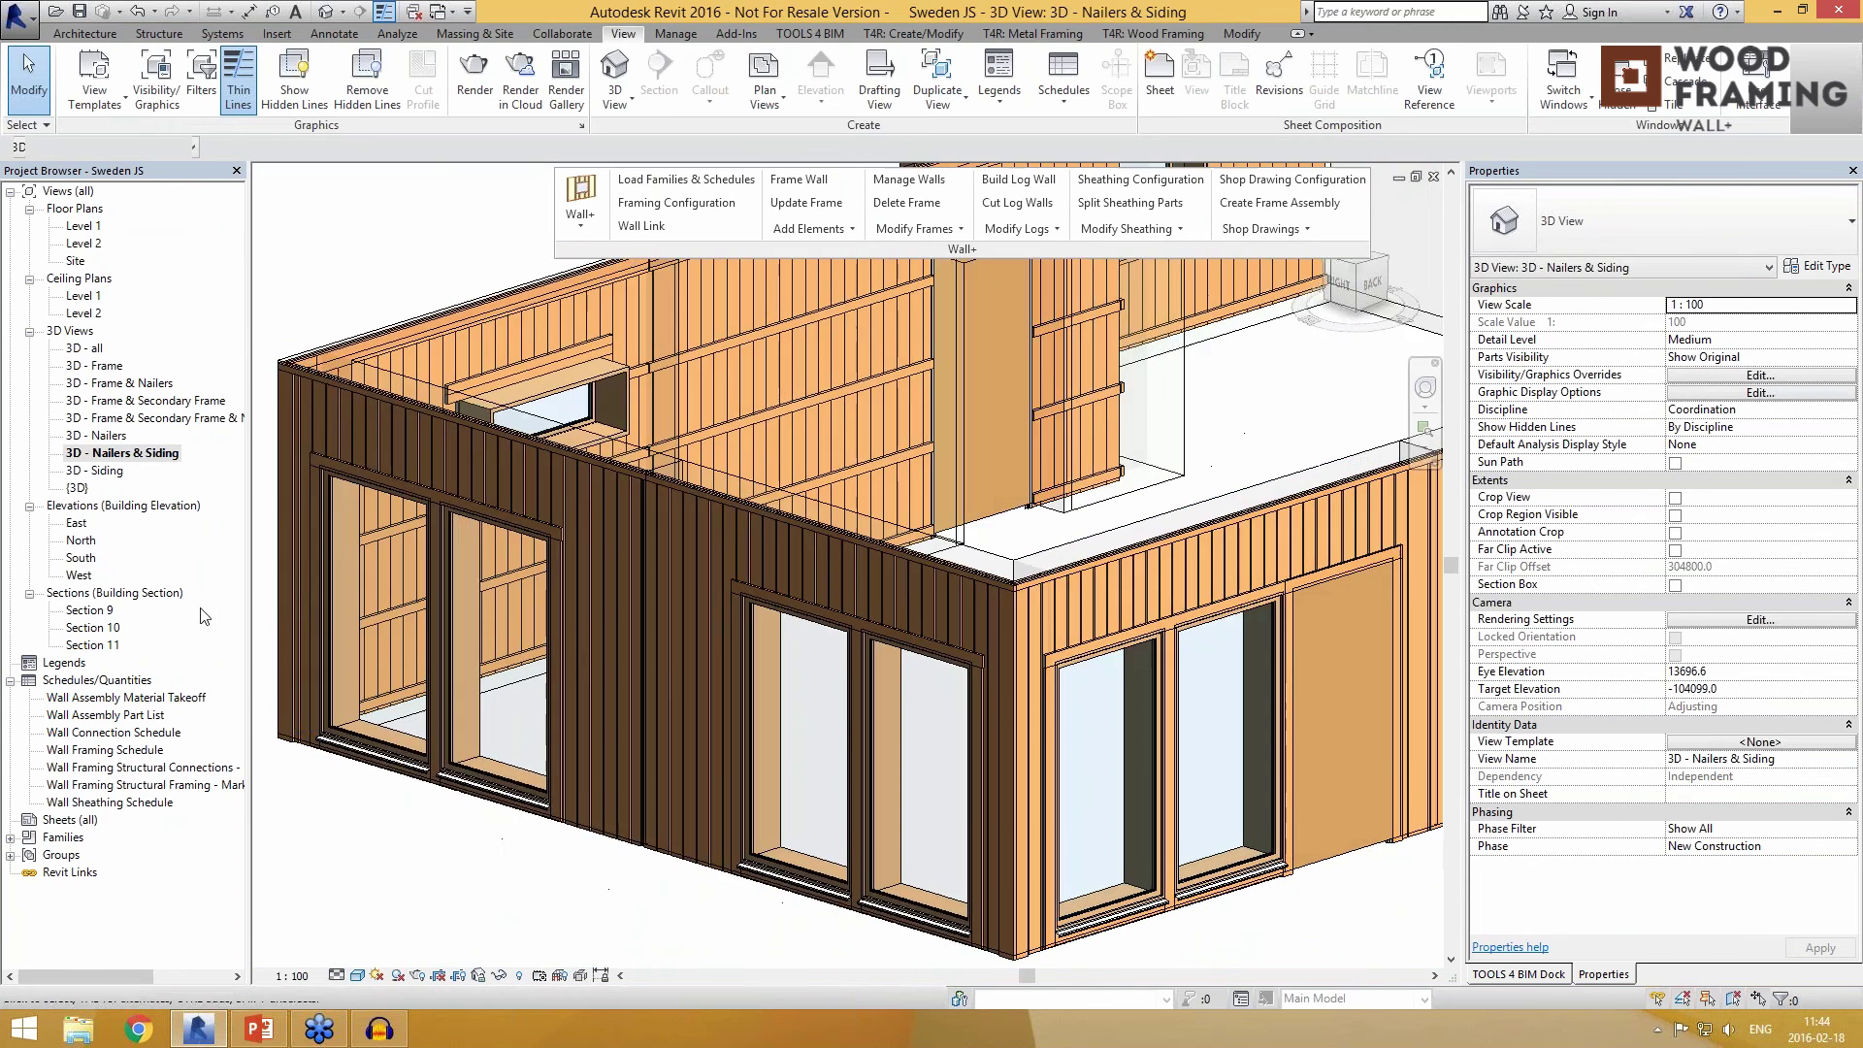
Step: Open the 3D - Siding view and examine the siding layer around the whole building
double_click(105, 470)
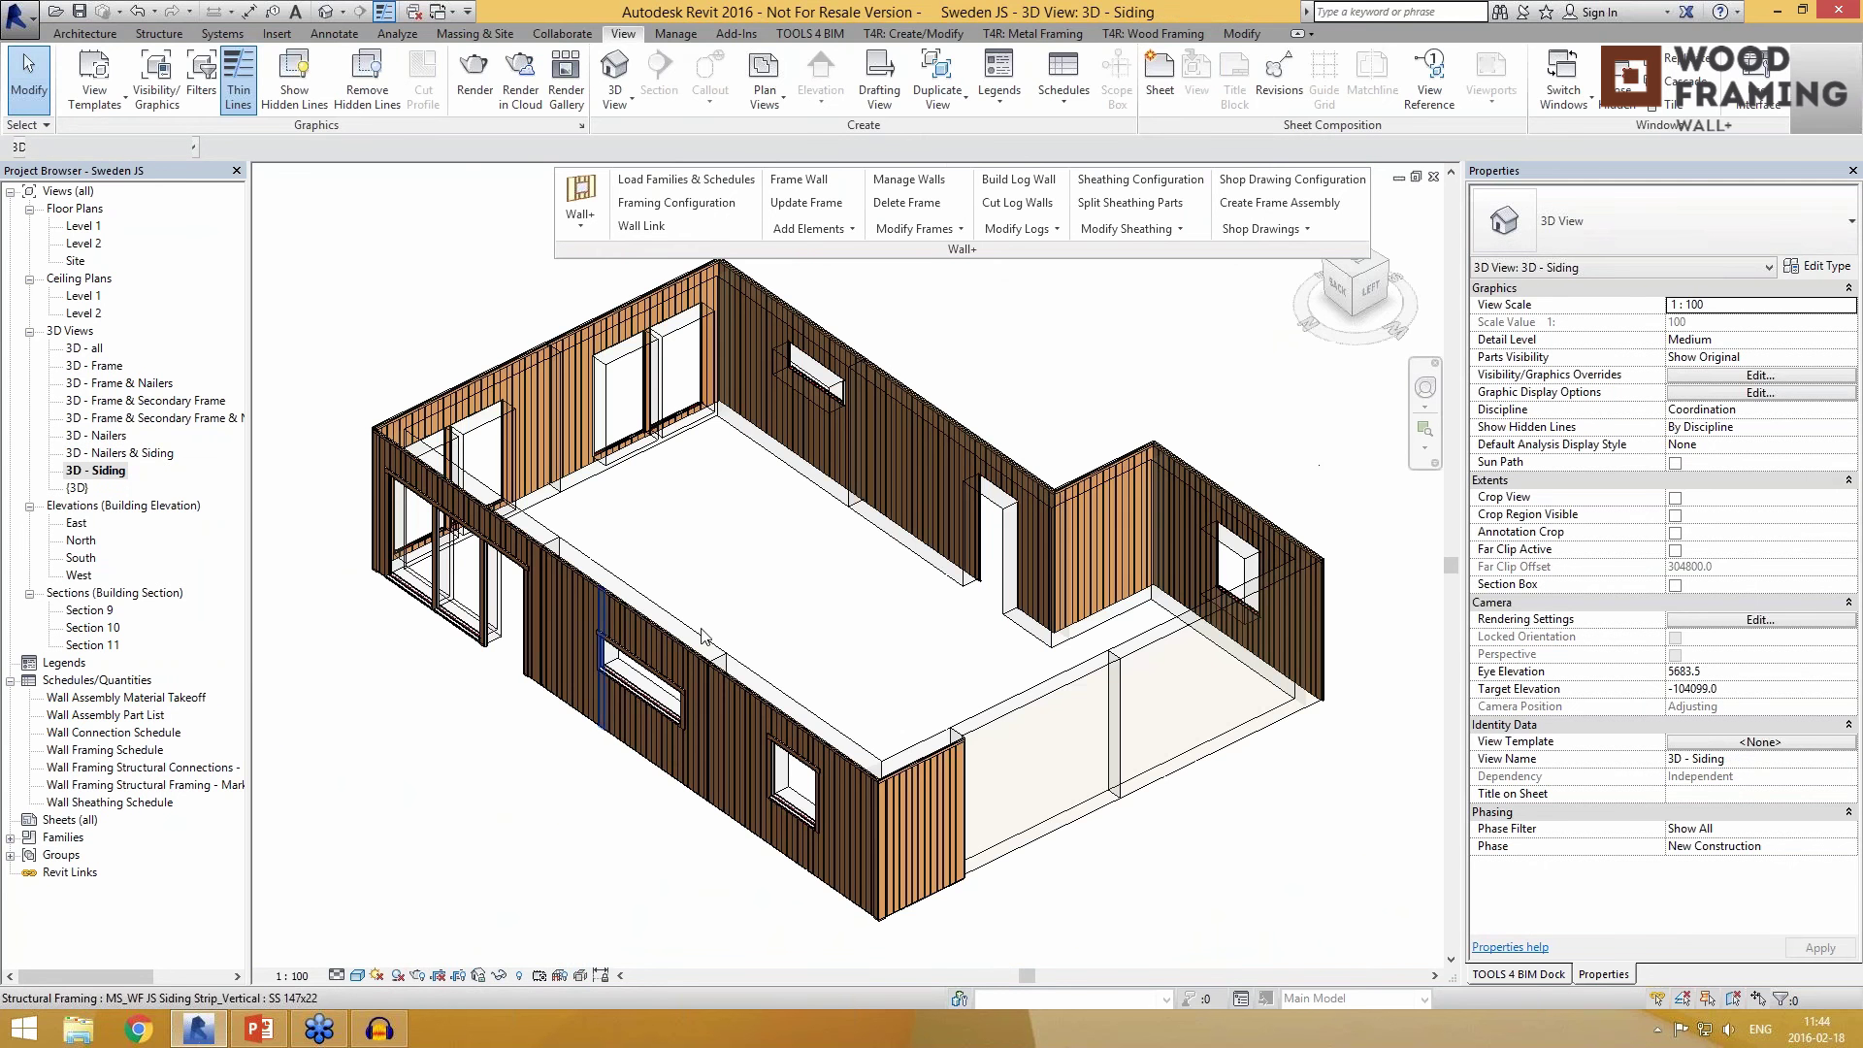
middle_click_drag(679, 582, 687, 581, "shift")
Step: Open the 3D - all view and examine the complete framed building from its inner walls to the glazed outer corner
double_click(94, 349)
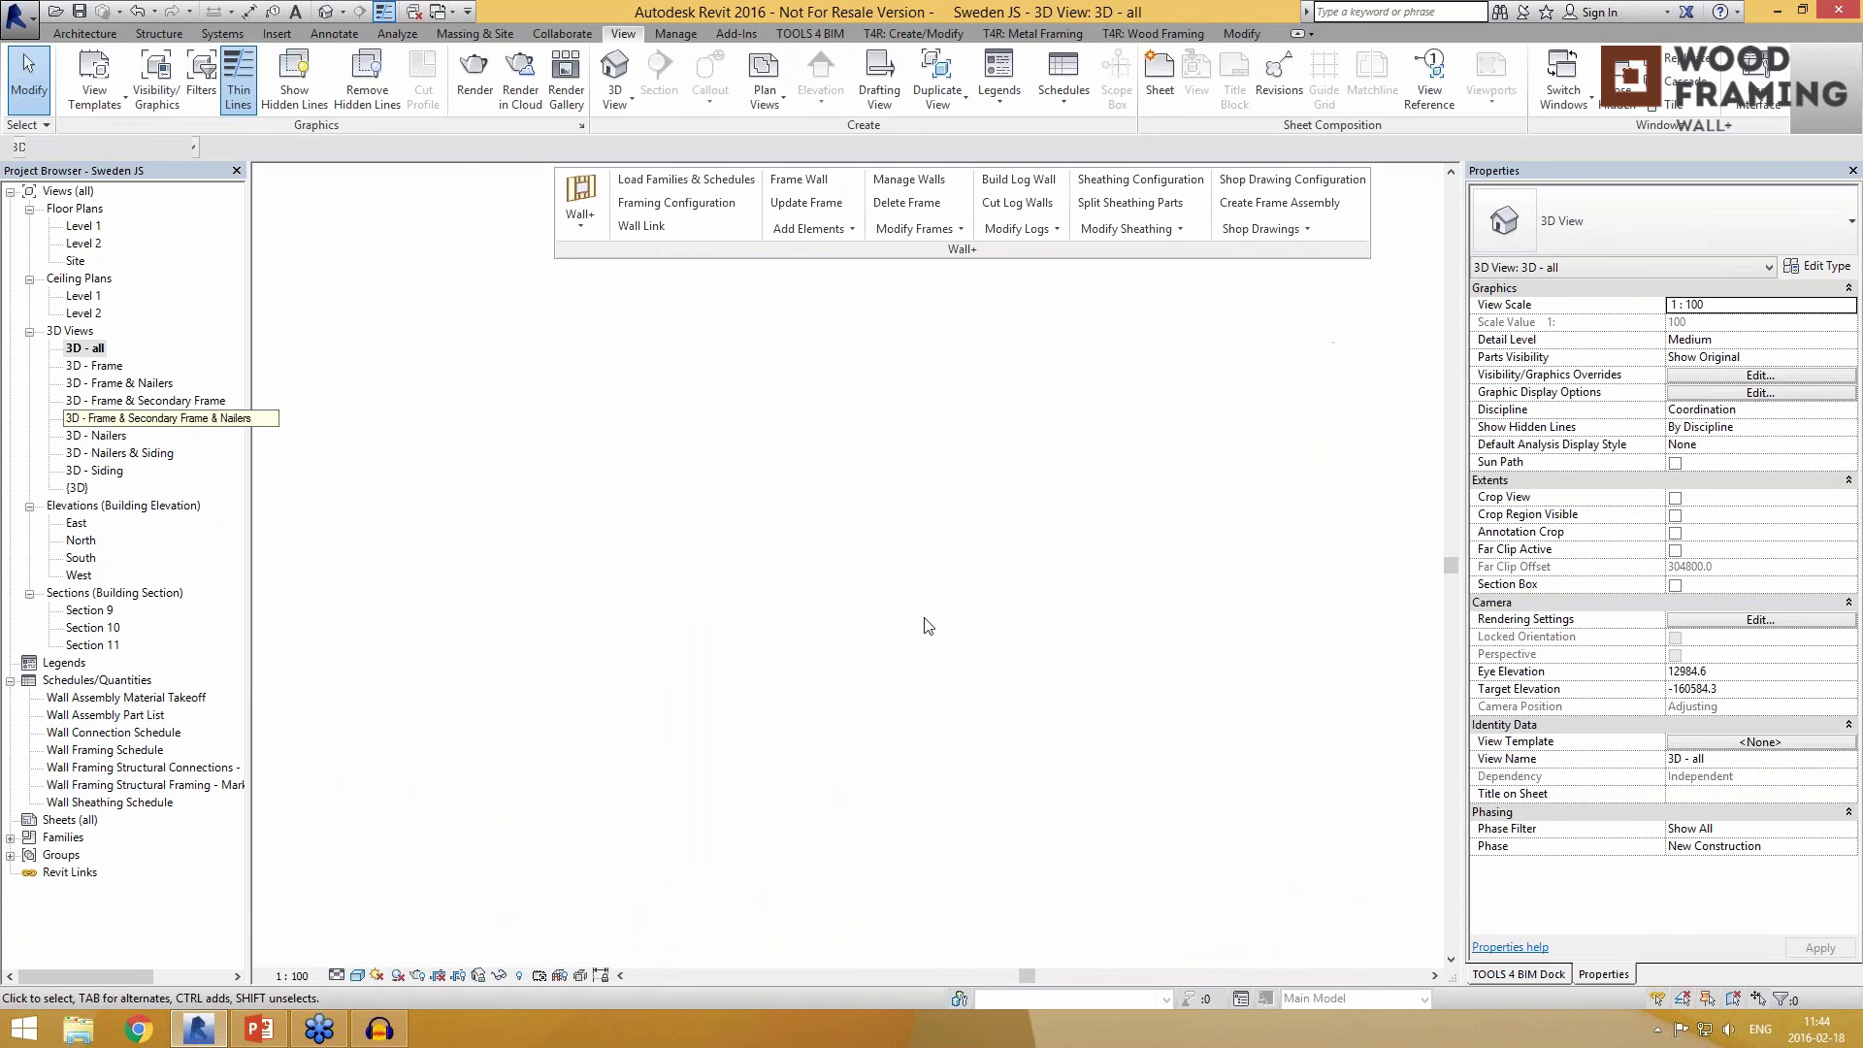
scroll(961, 626, "down", 5)
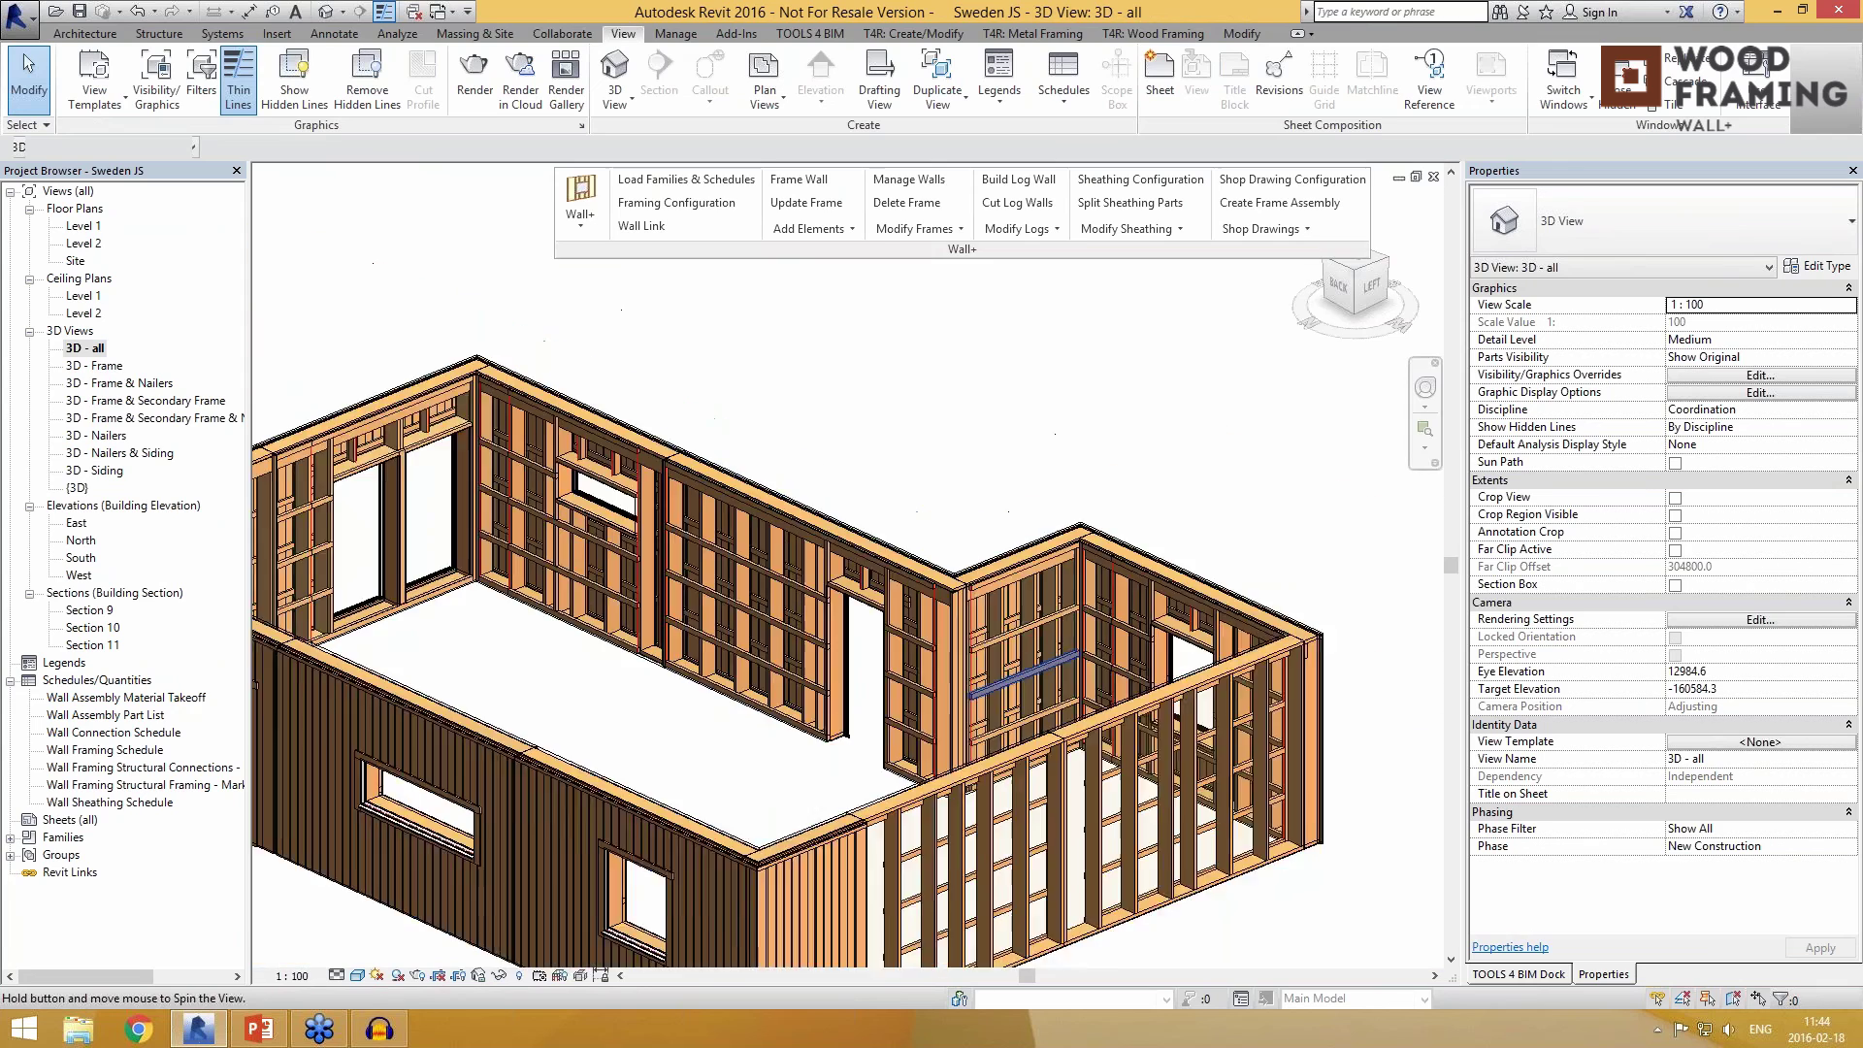
scroll(1009, 659, "up", 1)
middle_click_drag(442, 859, 1145, 592)
middle_click_drag(1262, 650, 808, 794)
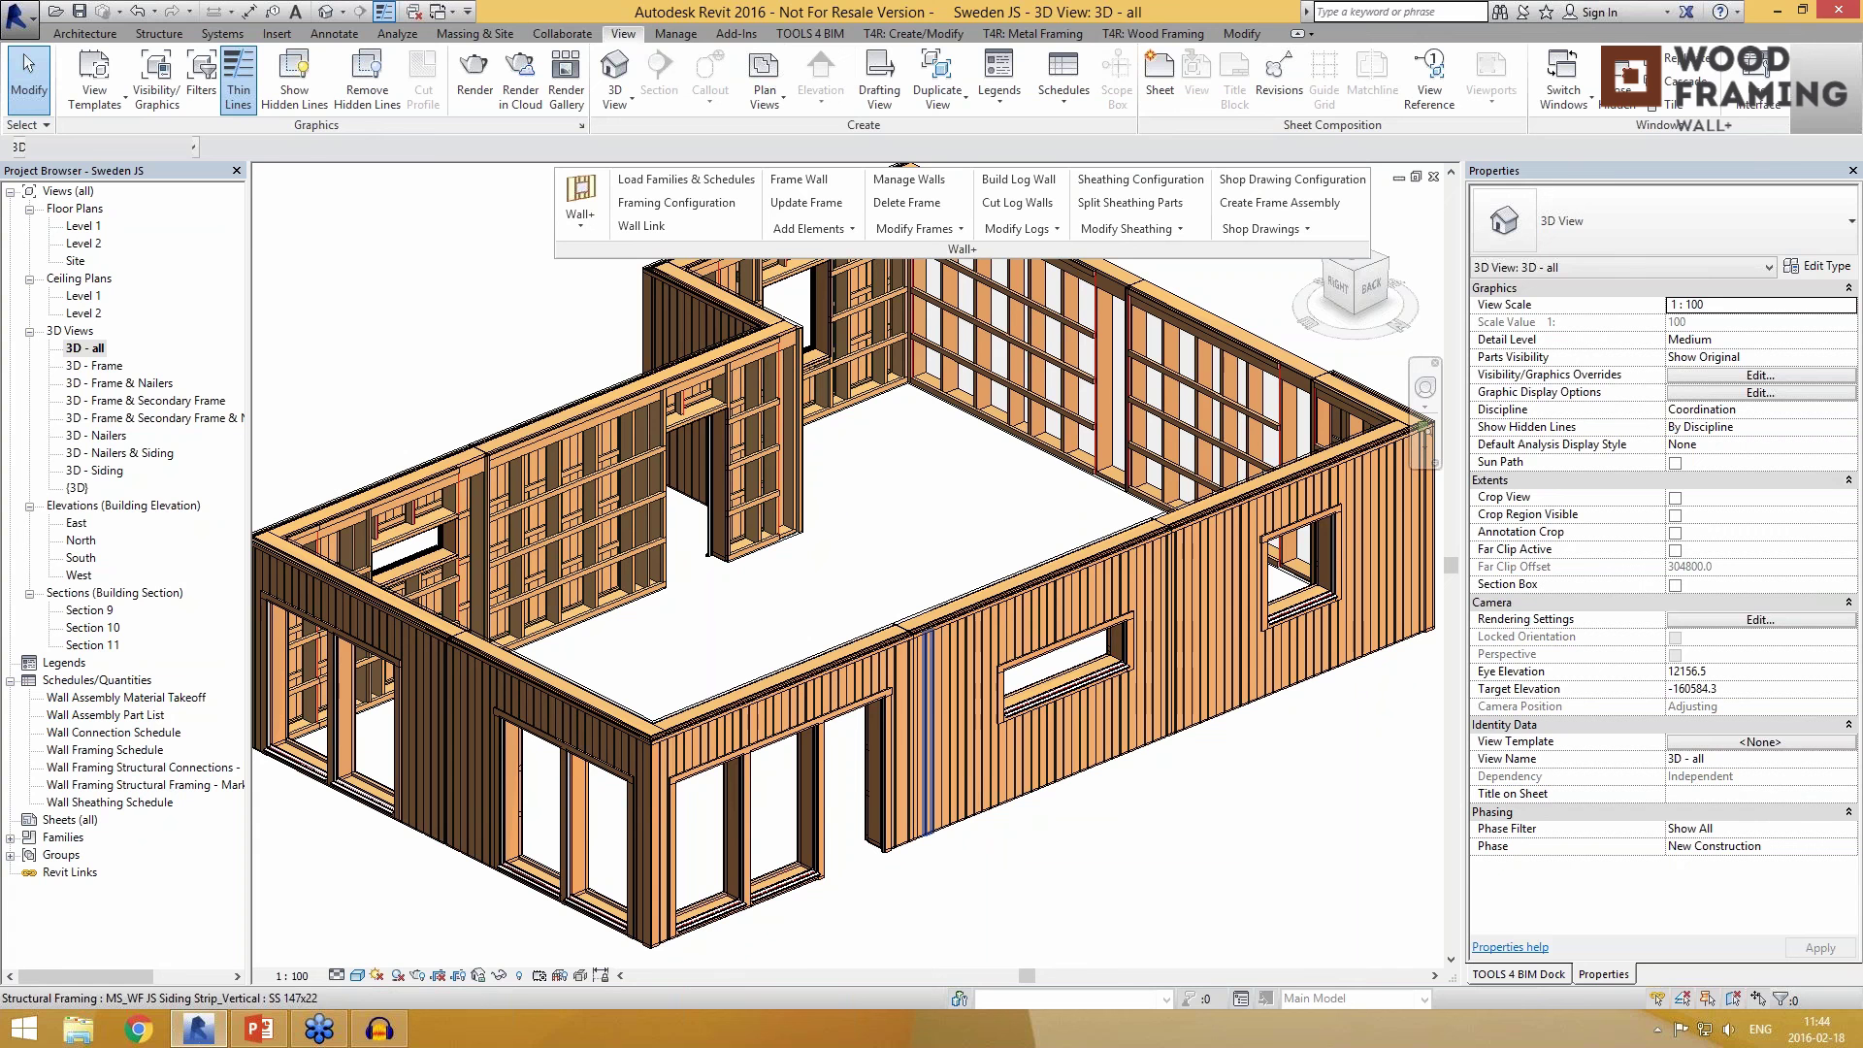
Step: Switch to PowerPoint and start the slide show from slide 11, on the new features in v2016.10 and 2015.10
left_click(263, 1035)
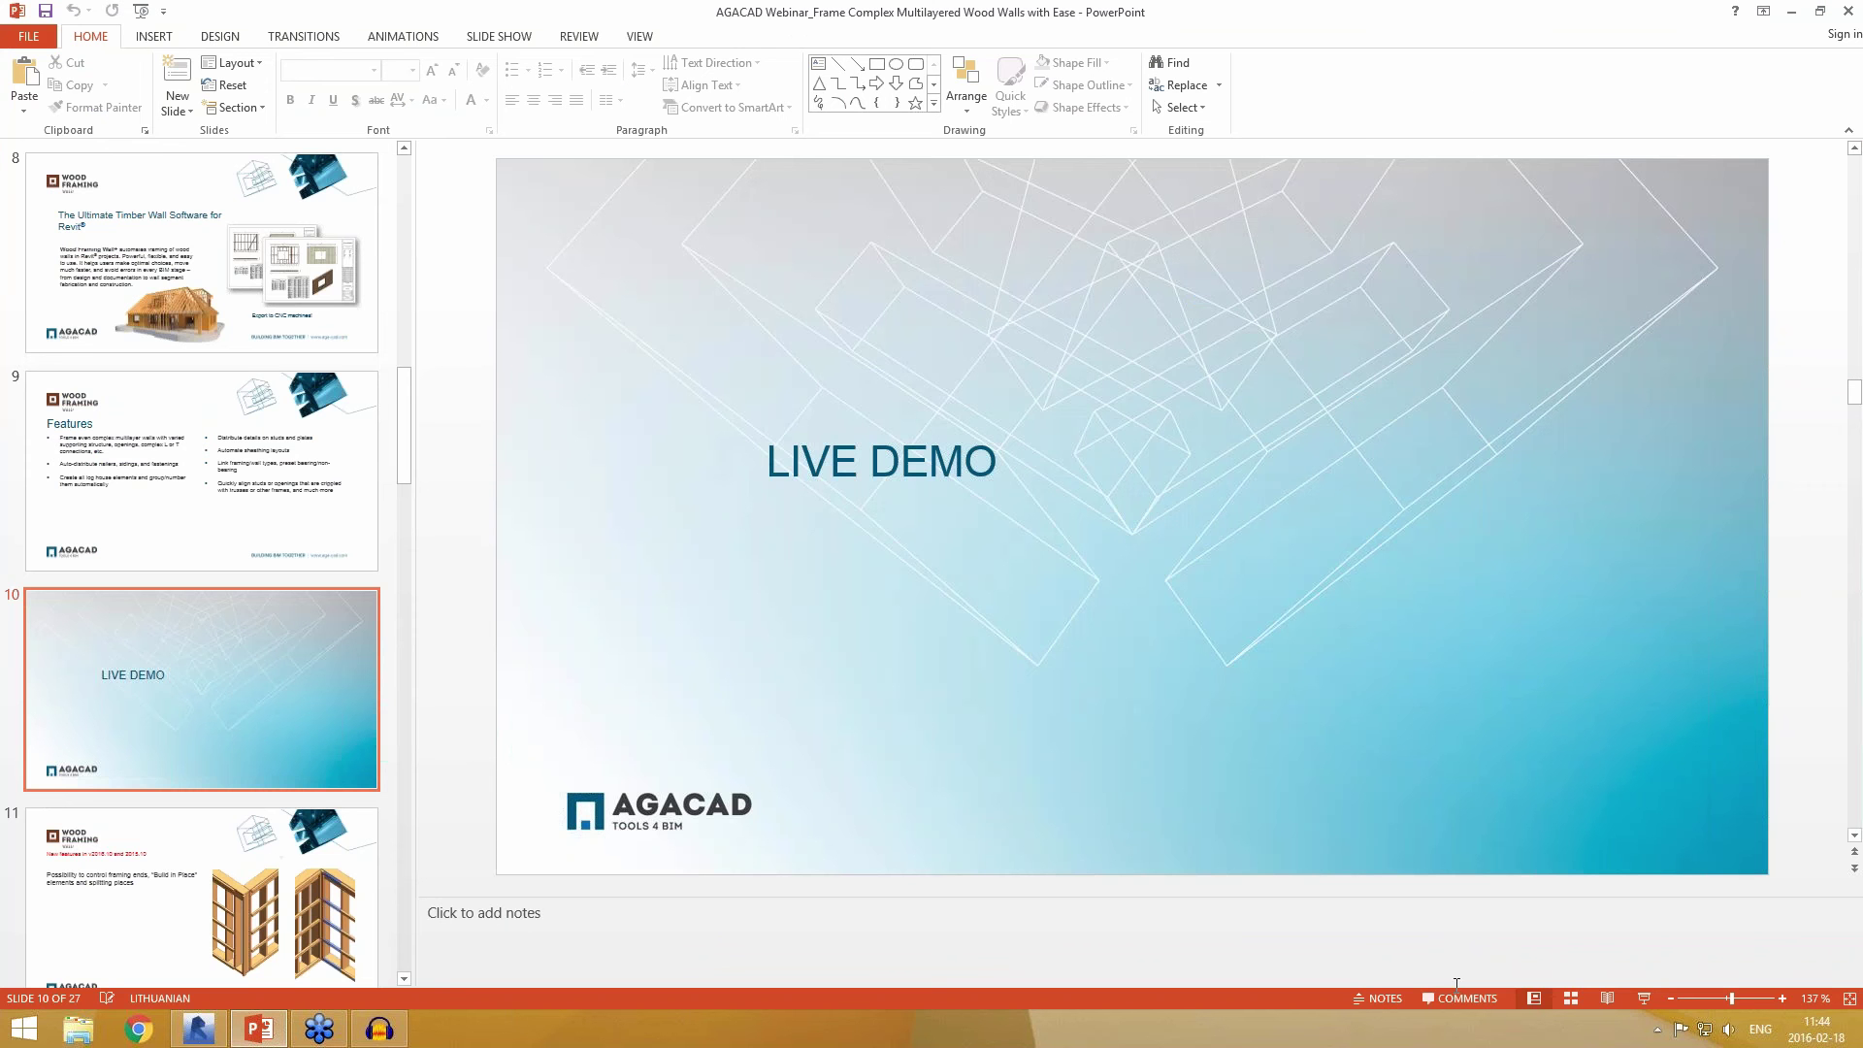
left_click(359, 878)
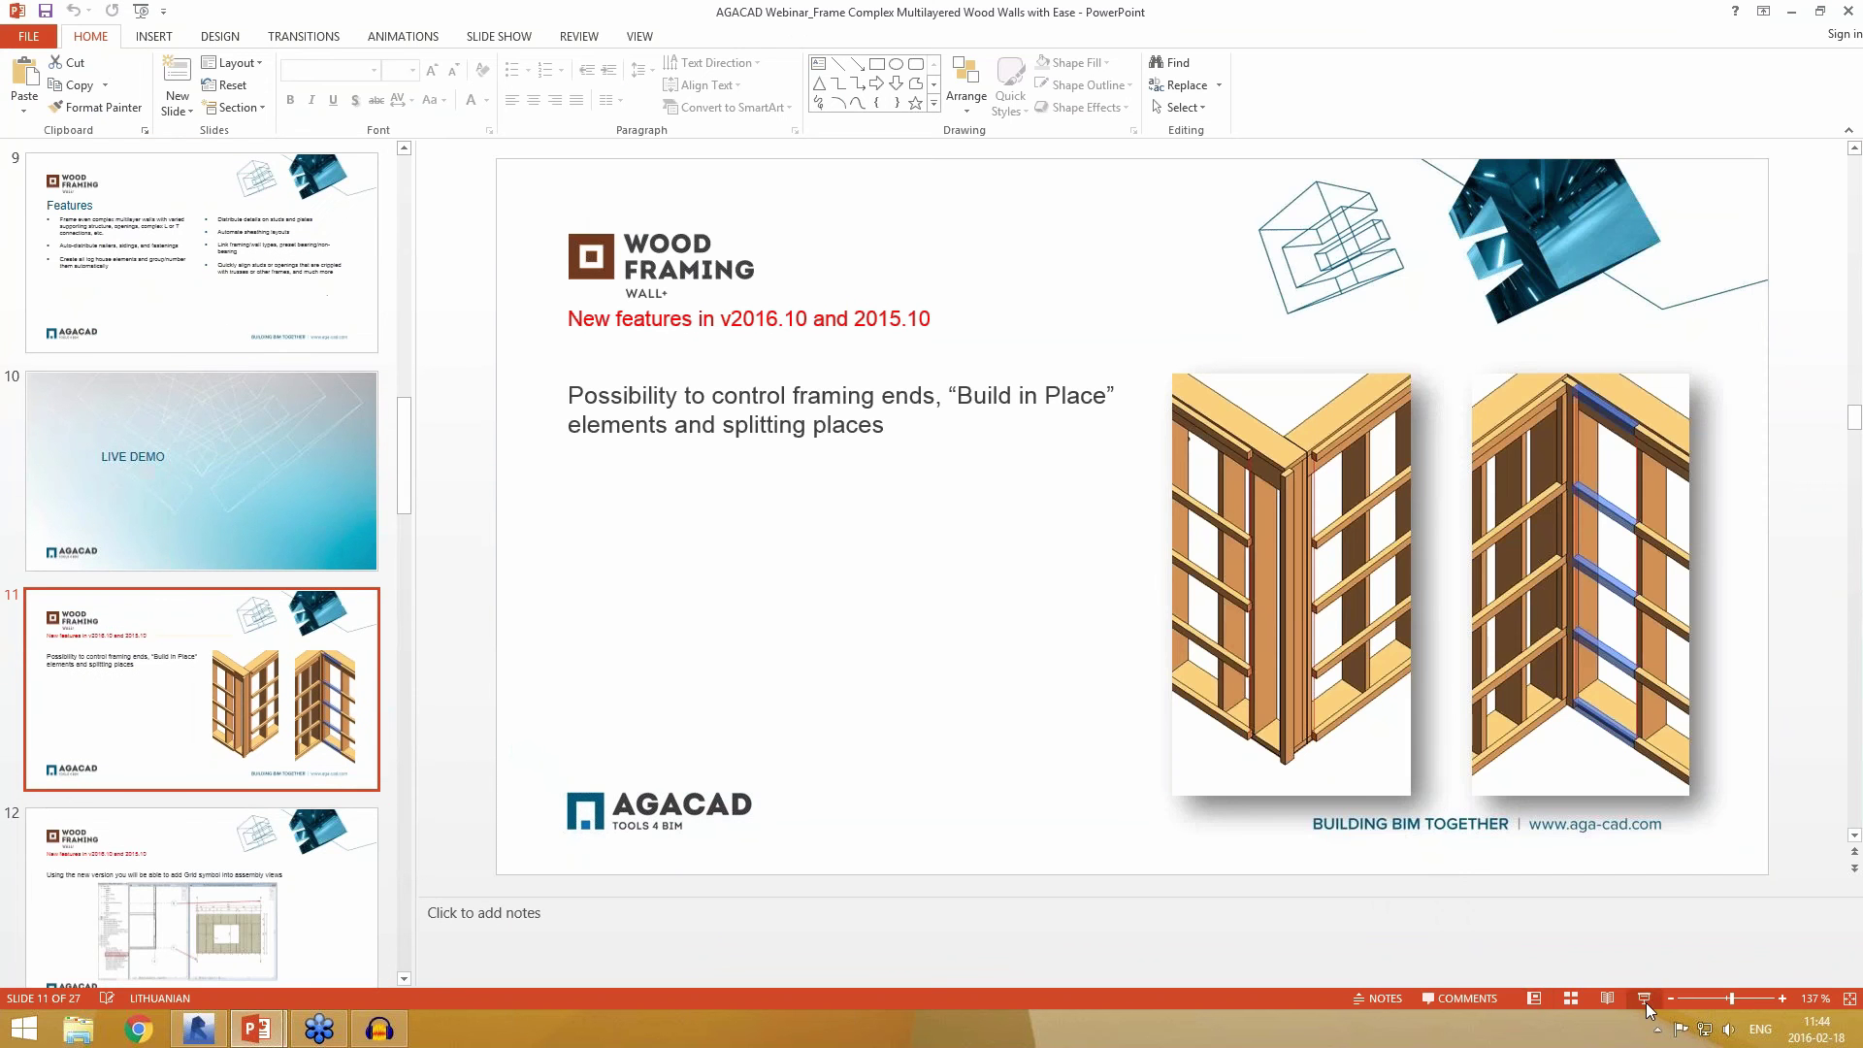
left_click(1644, 999)
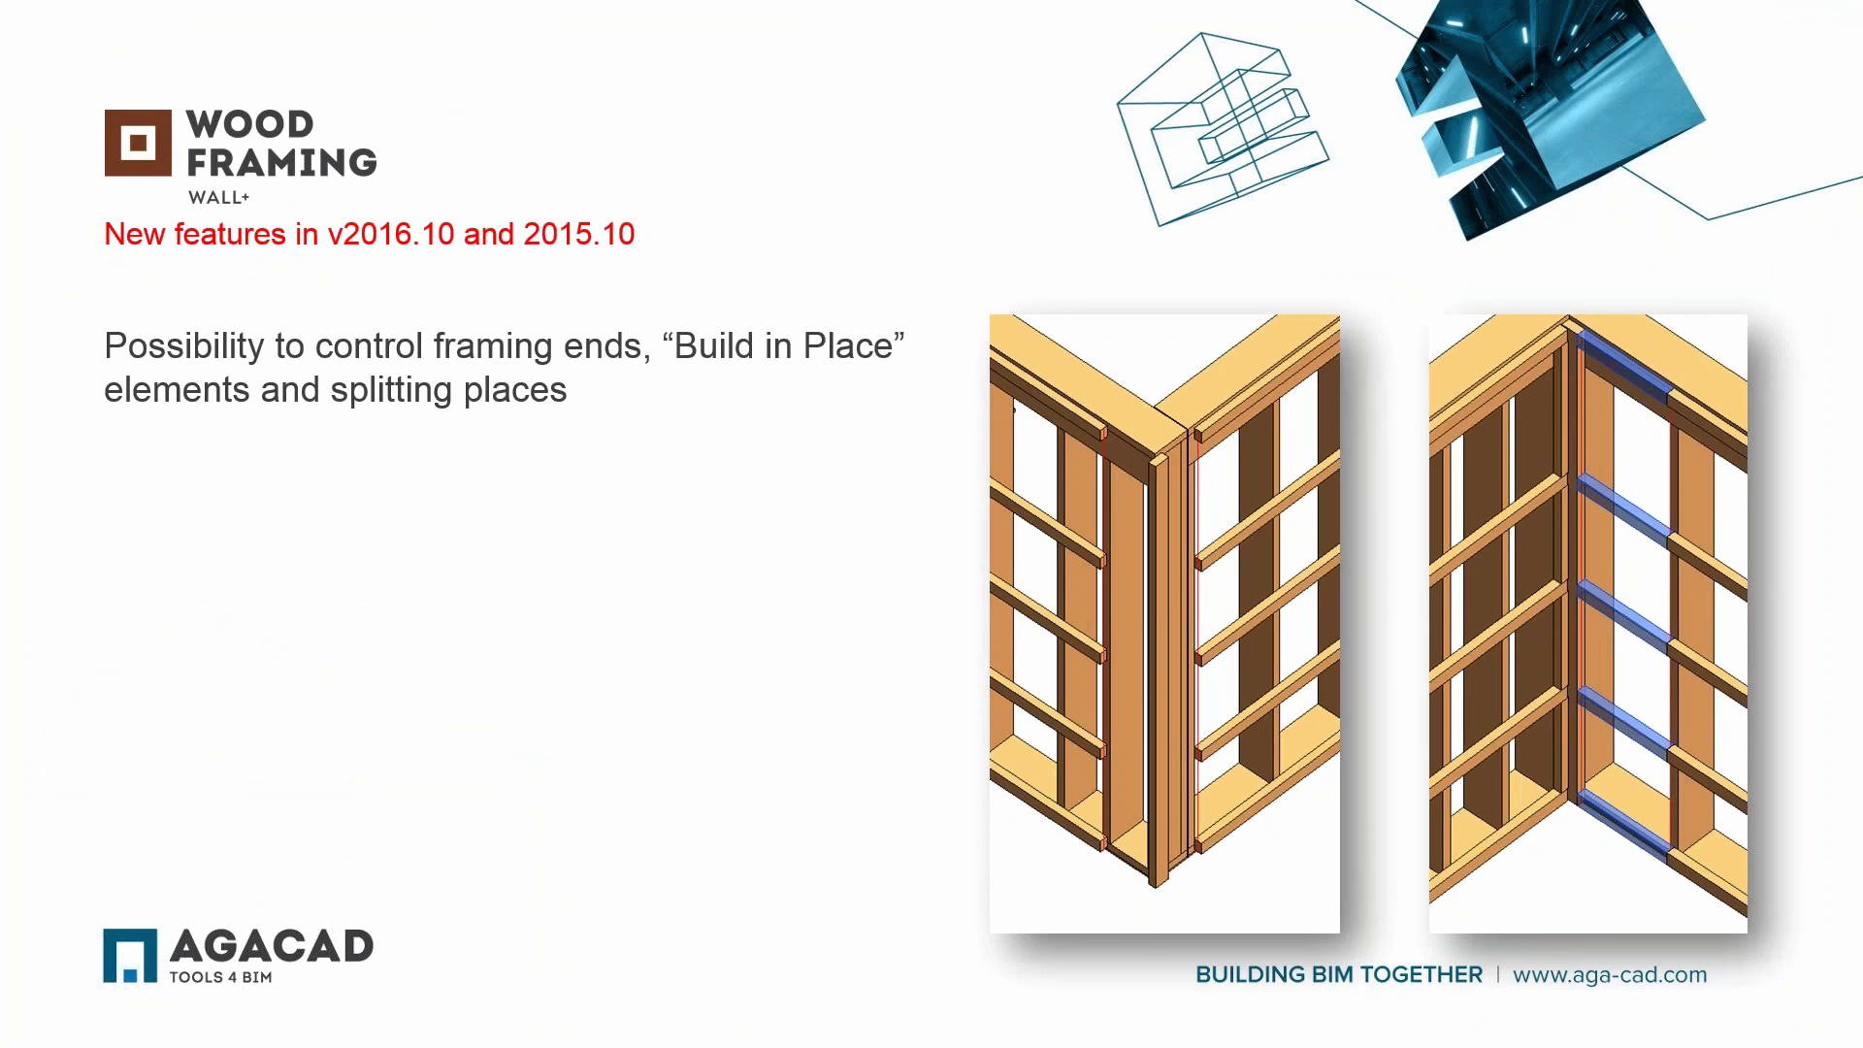